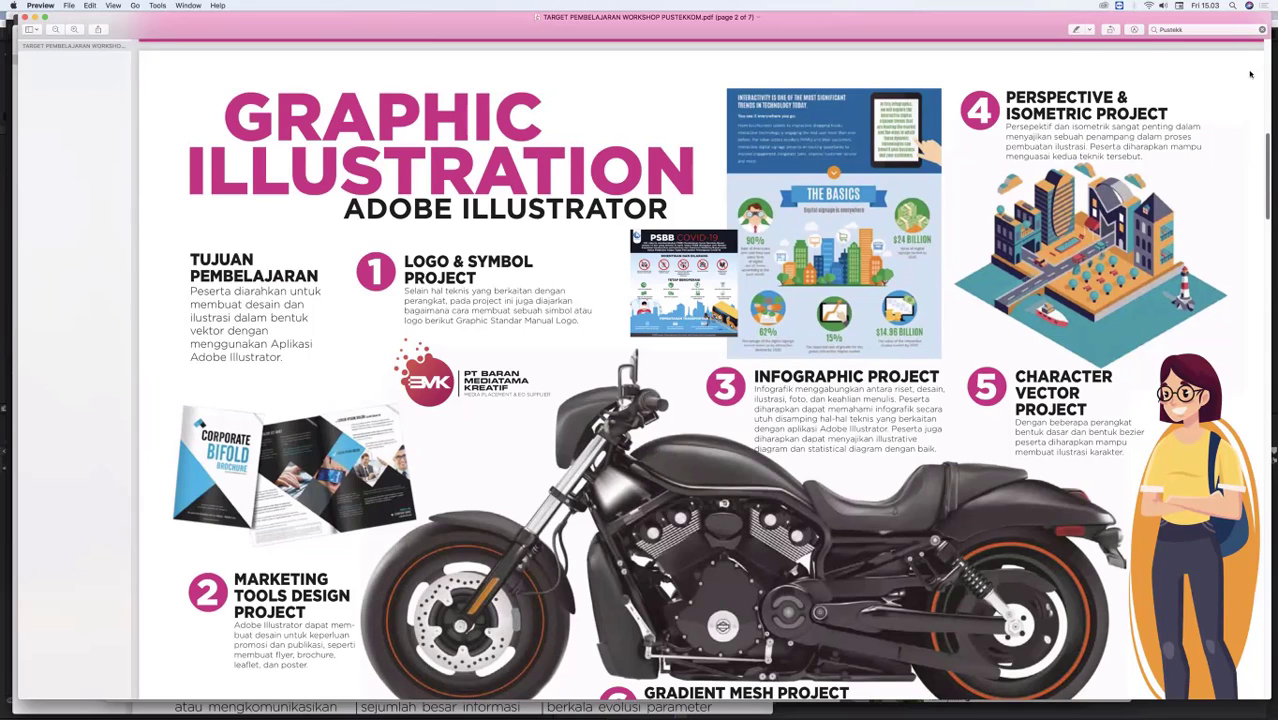
Step: Review the six project topics on the Graphic Illustration page of the workshop PDF
scroll(1250, 74, "up", 10)
scroll(1249, 145, "down", 8)
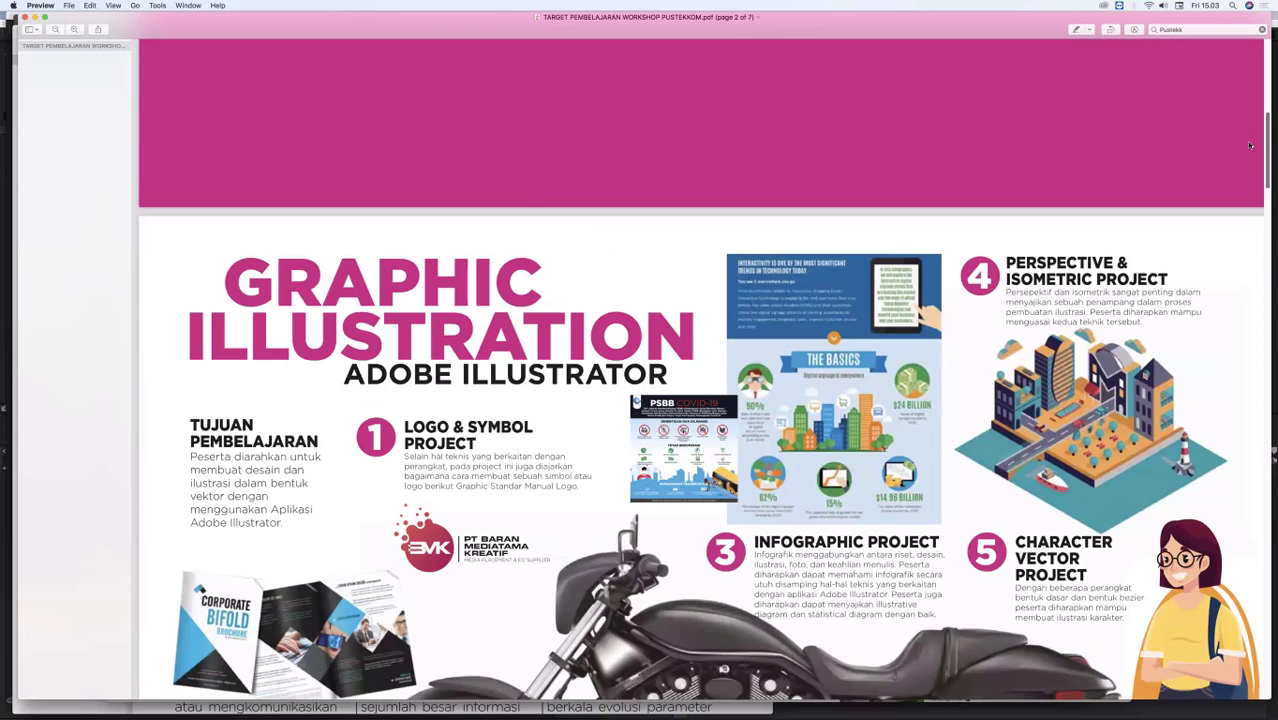
scroll(1250, 148, "down", 4)
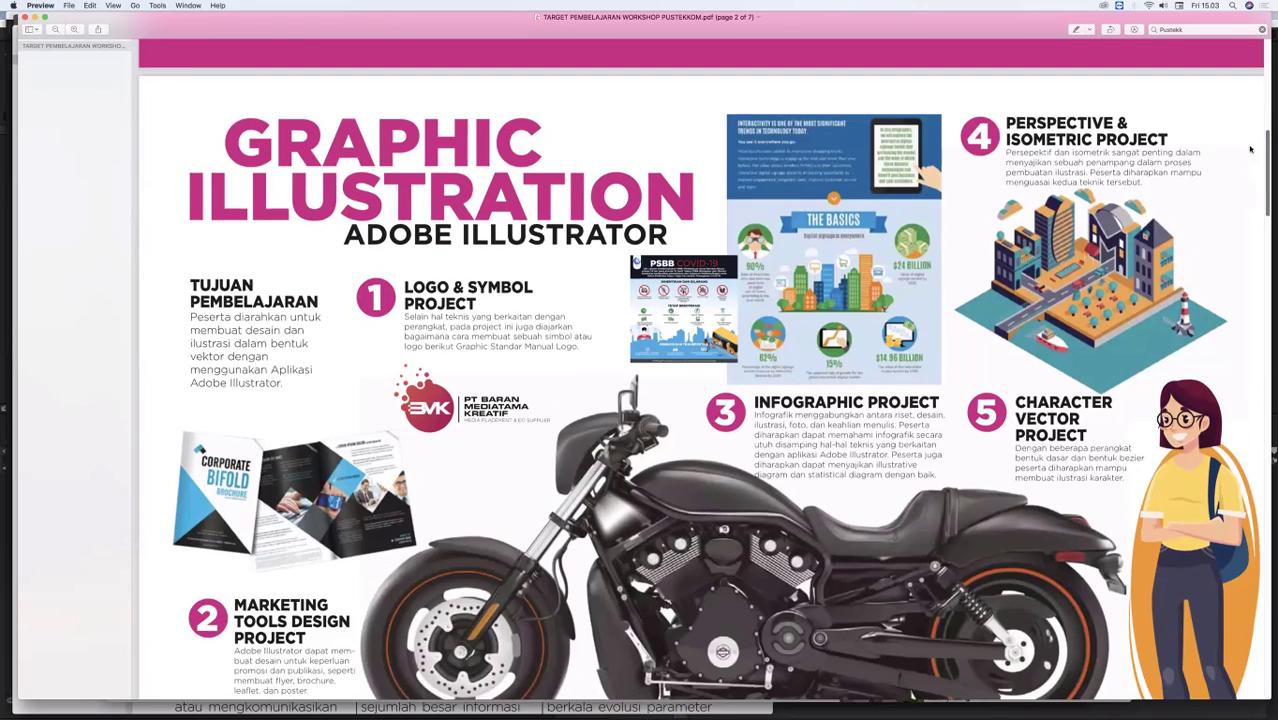
scroll(1238, 151, "up", 1)
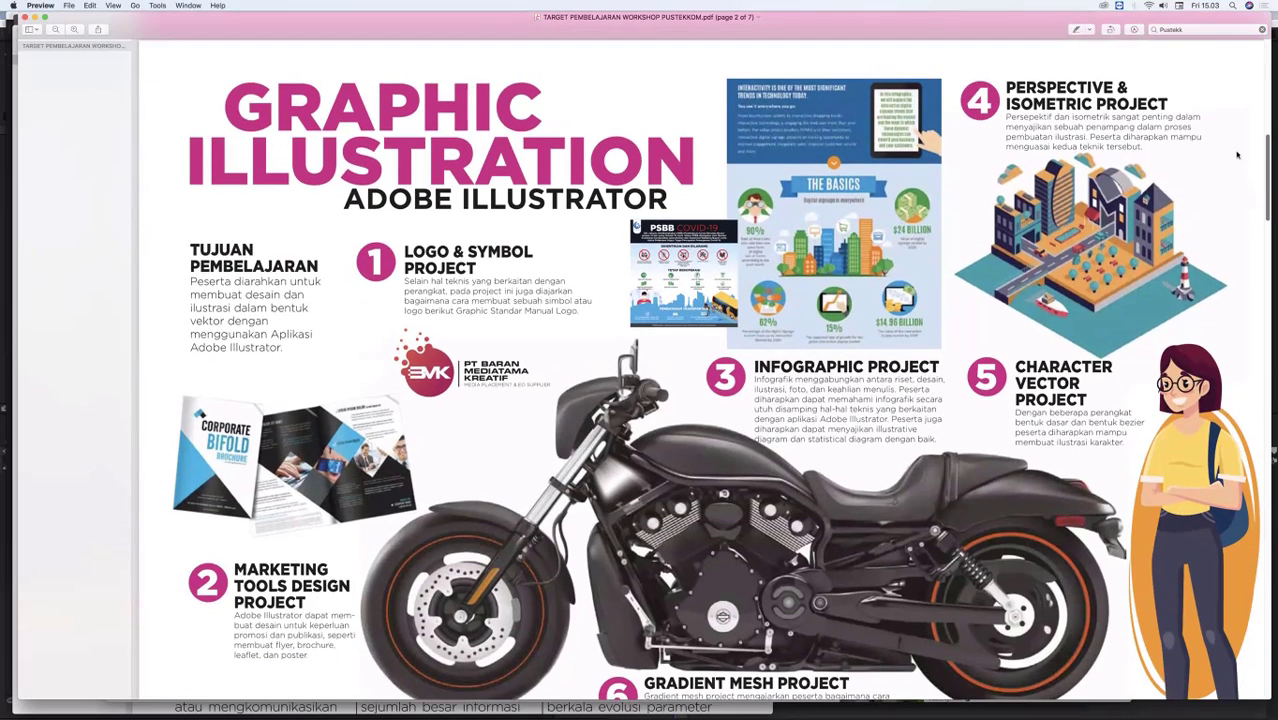
scroll(727, 152, "down", 1)
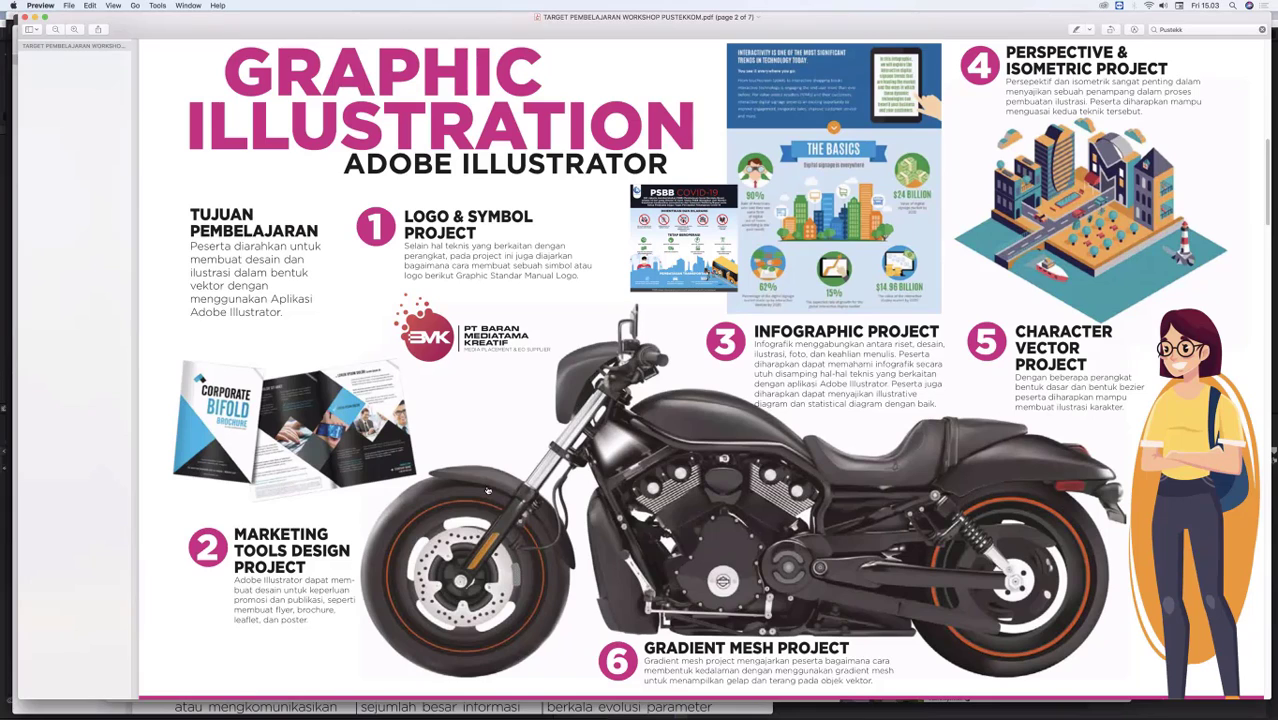
Step: Switch to Chrome and preview several icon set examples from the open "icon design" image results
key("super+Tab")
key("super+Tab")
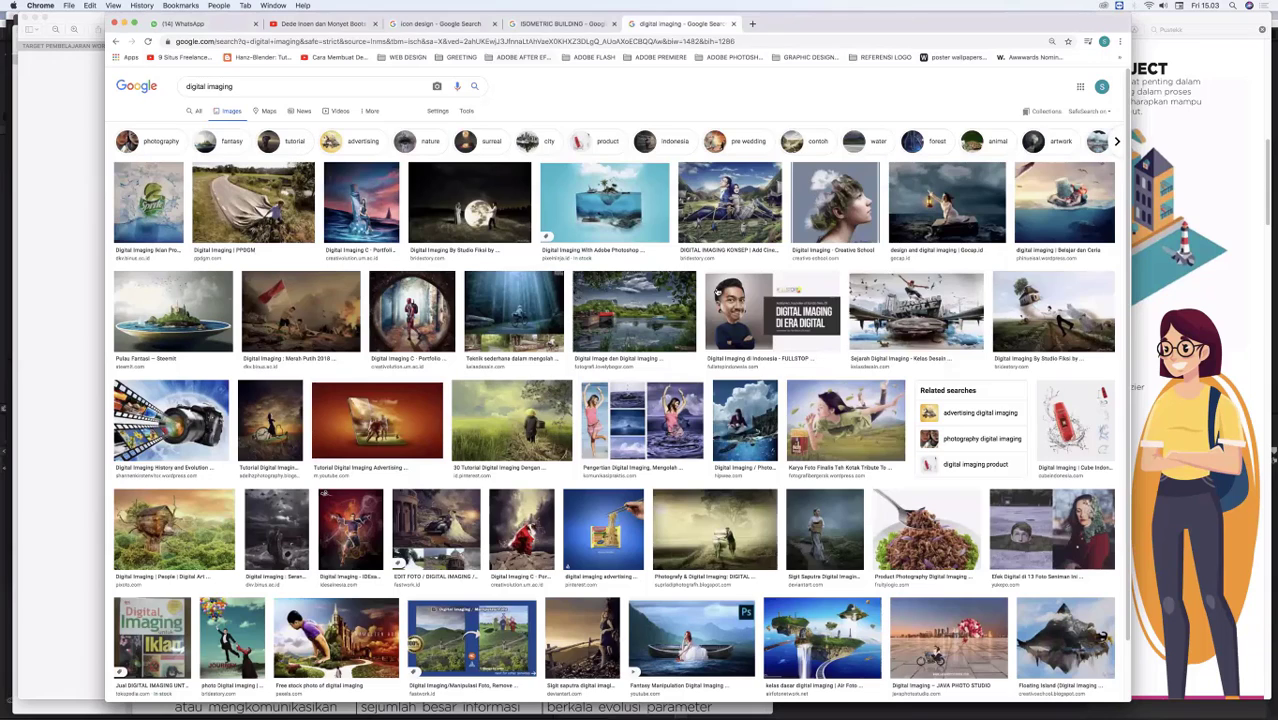
left_click(440, 24)
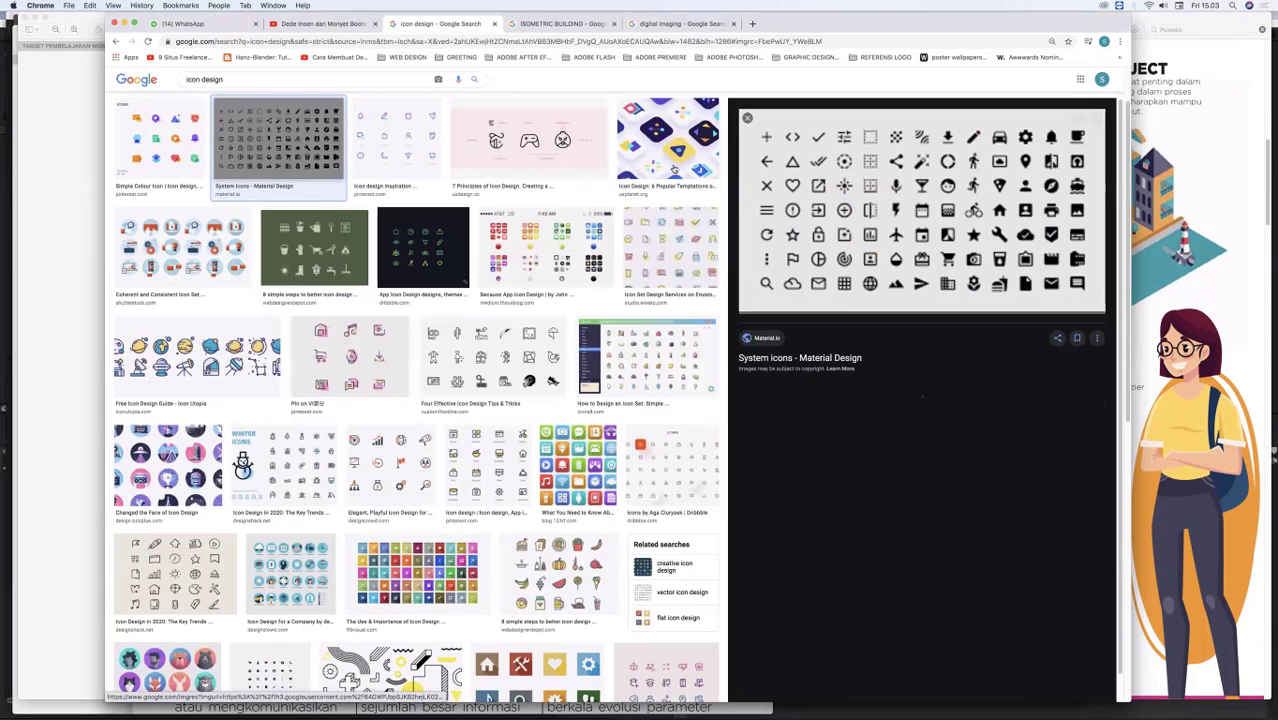
key("Right")
key("Right")
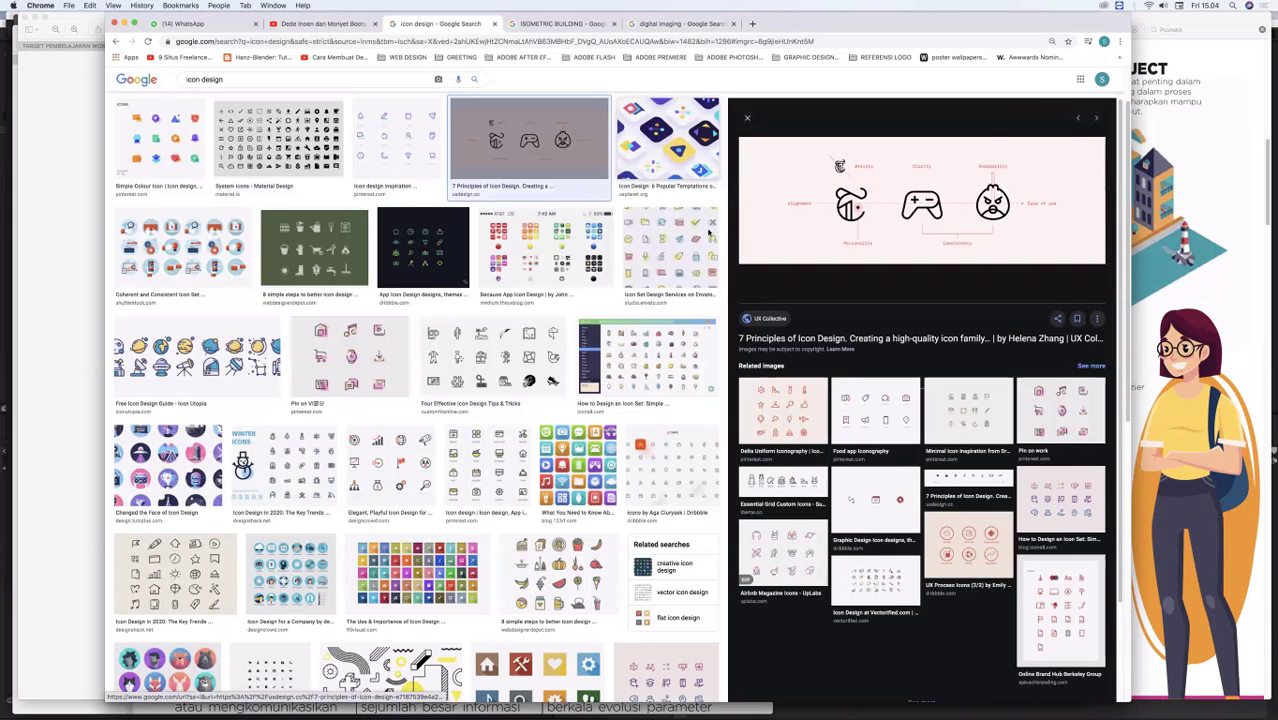
left_click(522, 238)
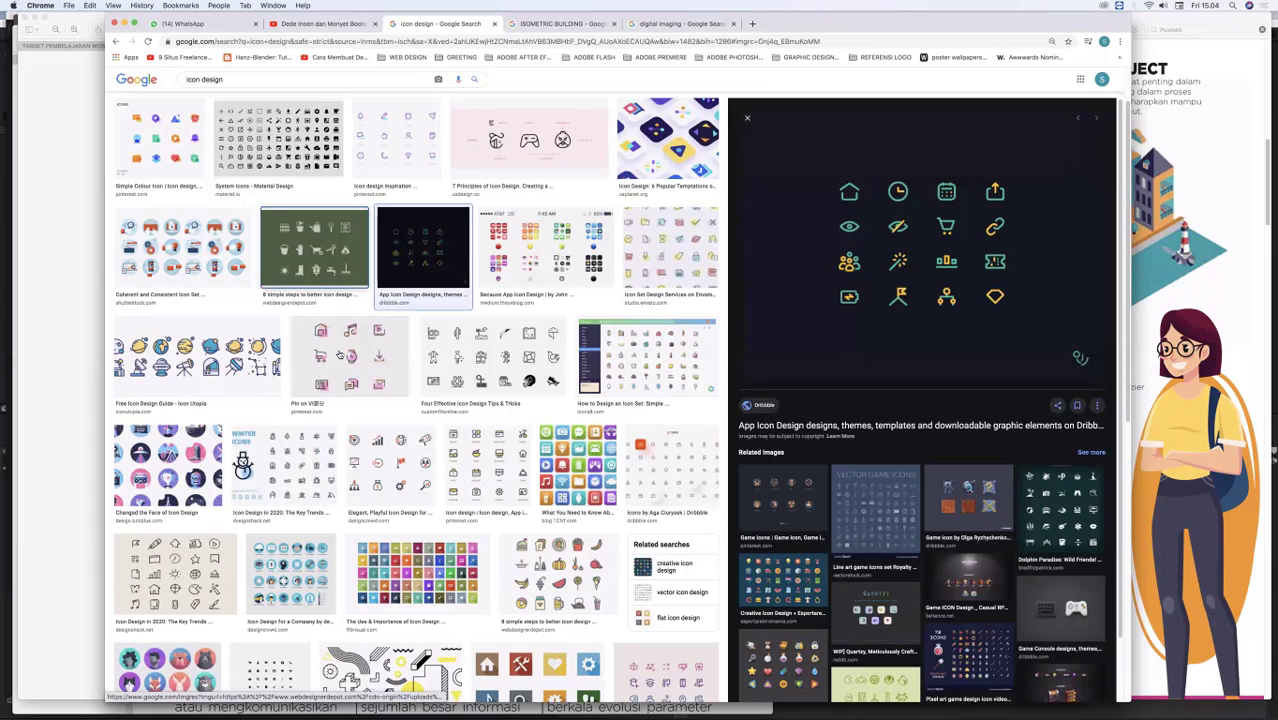
left_click(351, 356)
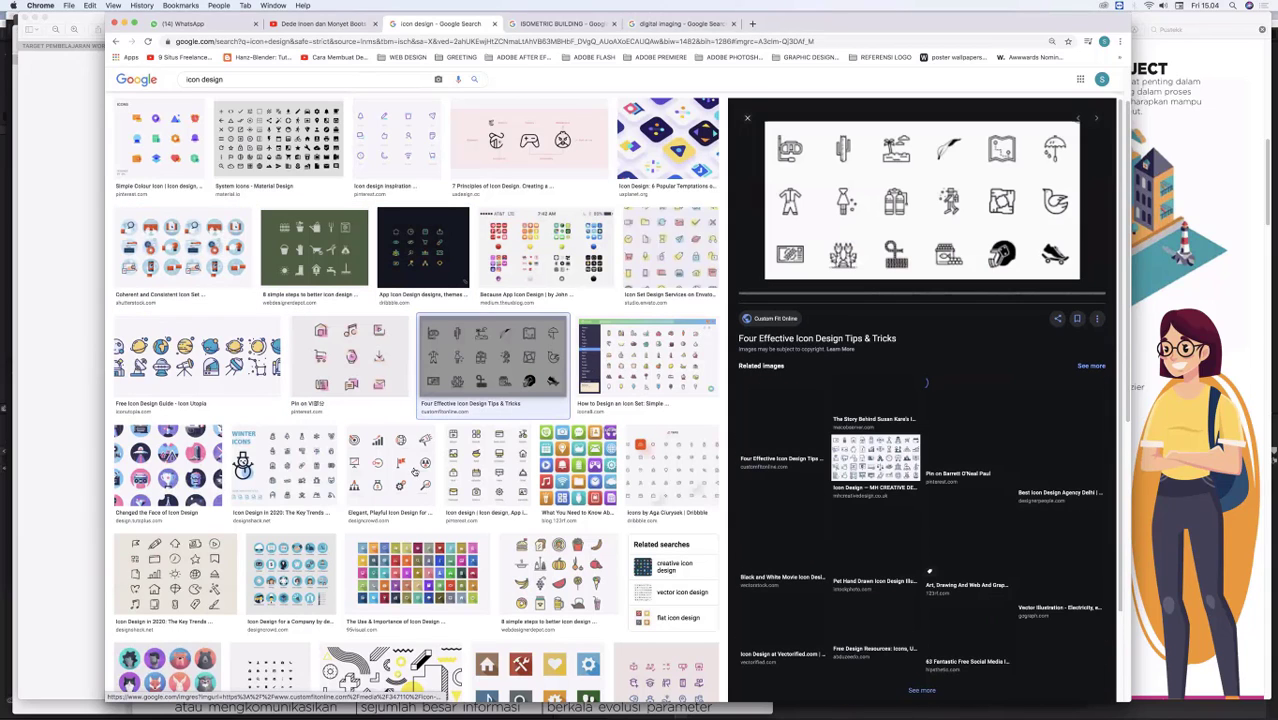
left_click(414, 471)
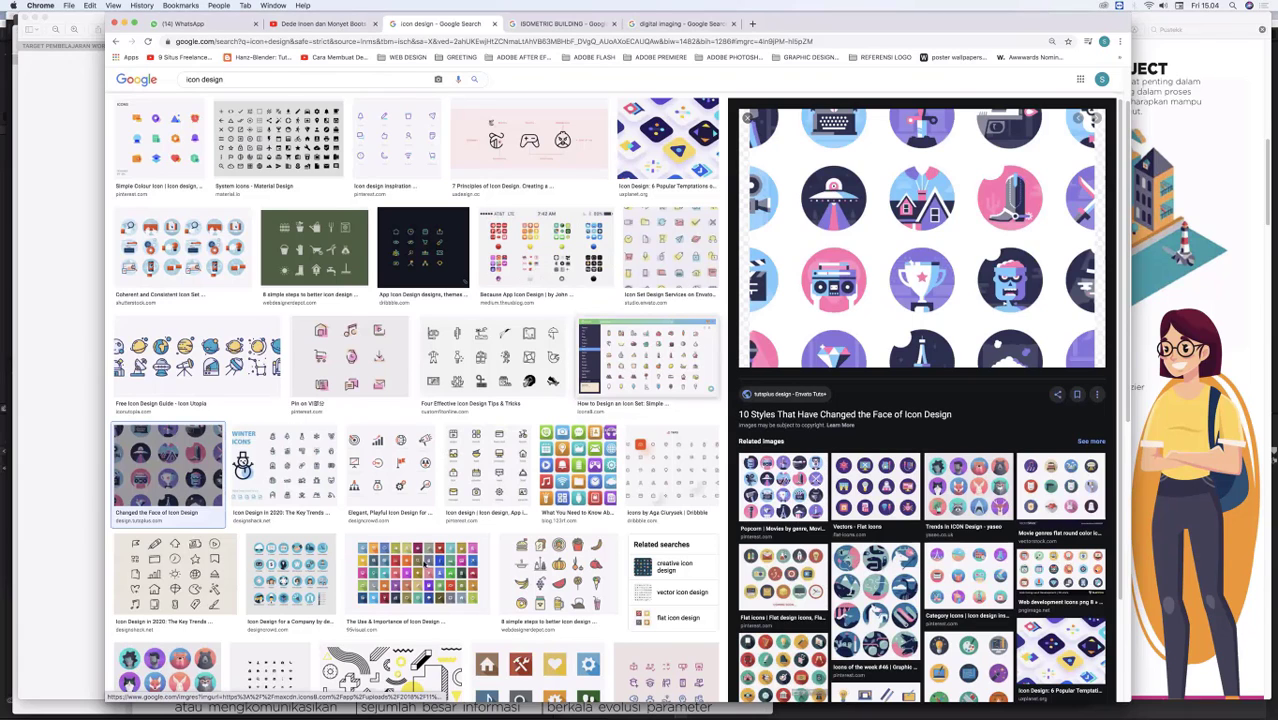
Step: Search Google for "leaflet design" in a new Chrome tab and show the image results
key("super+Tab")
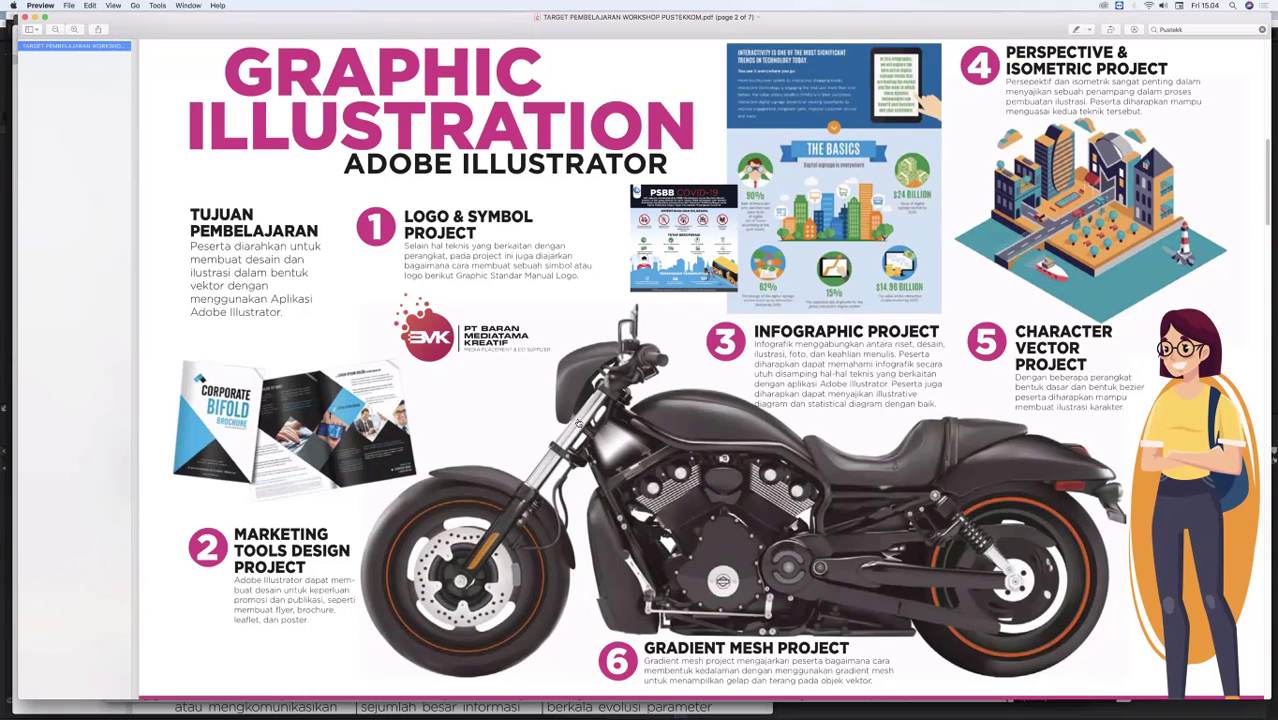
key("super+Tab")
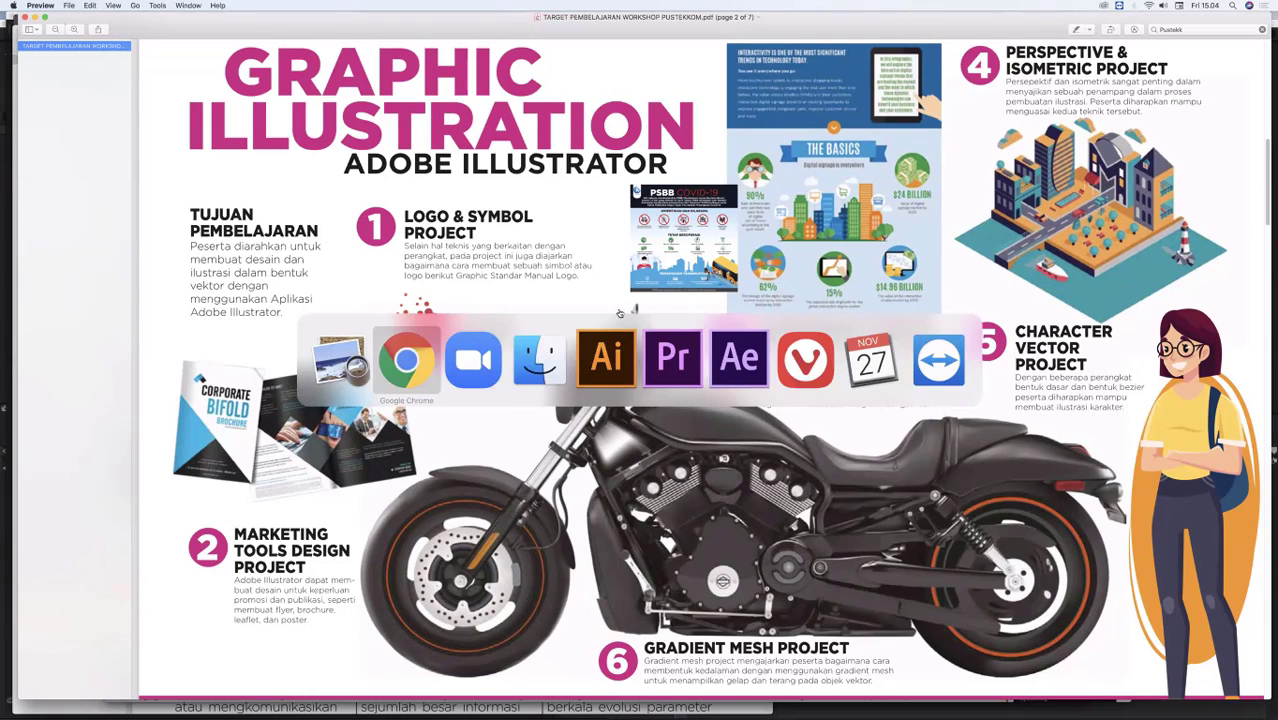
left_click(418, 362)
key("super+t")
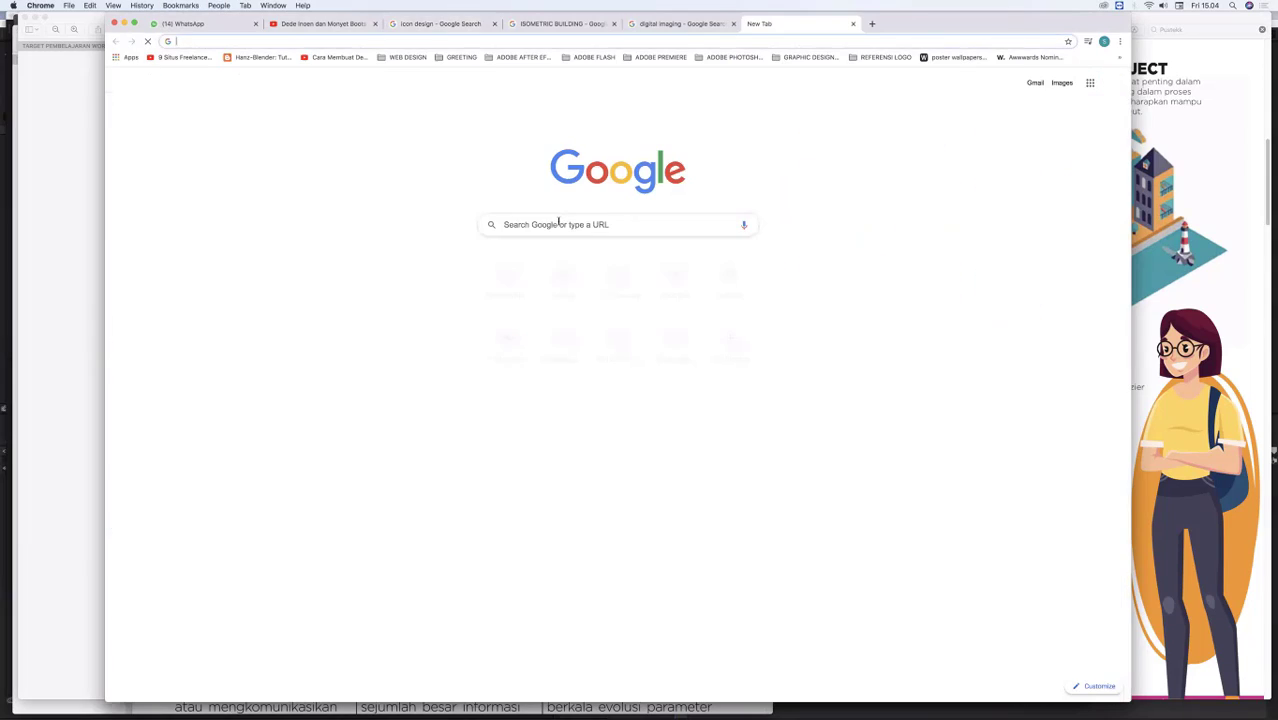
type("leaf")
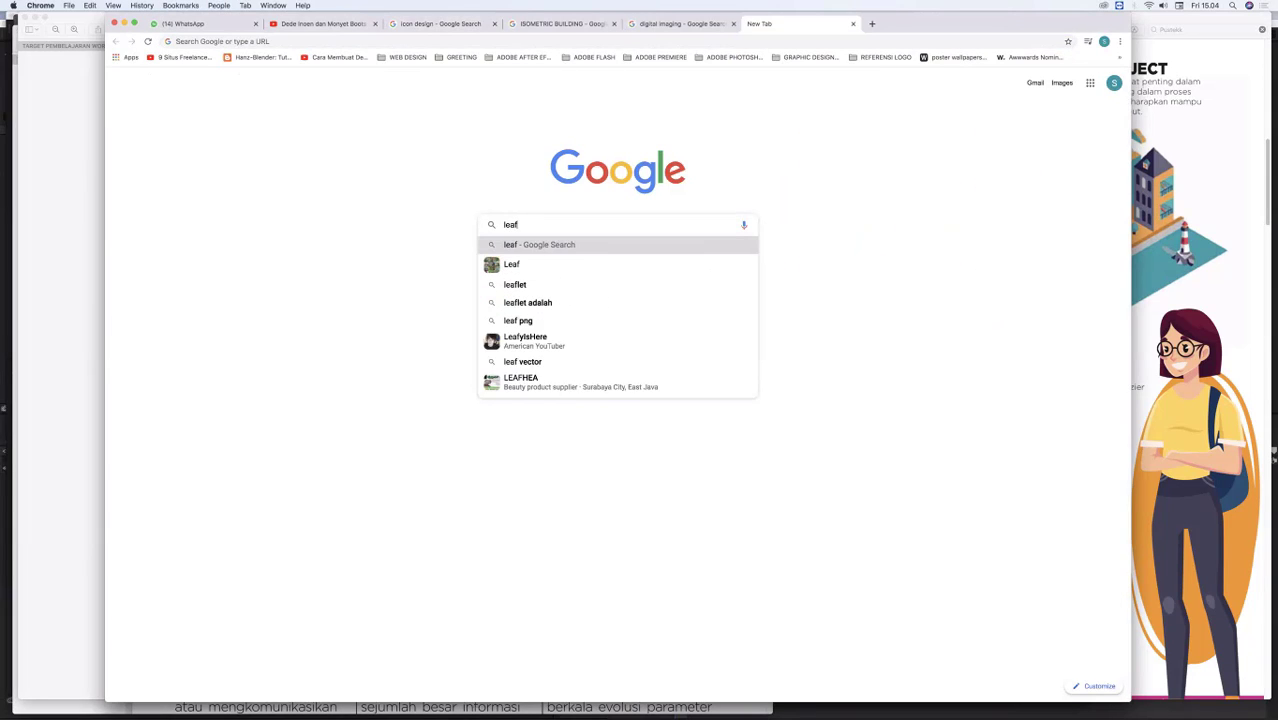
type("let")
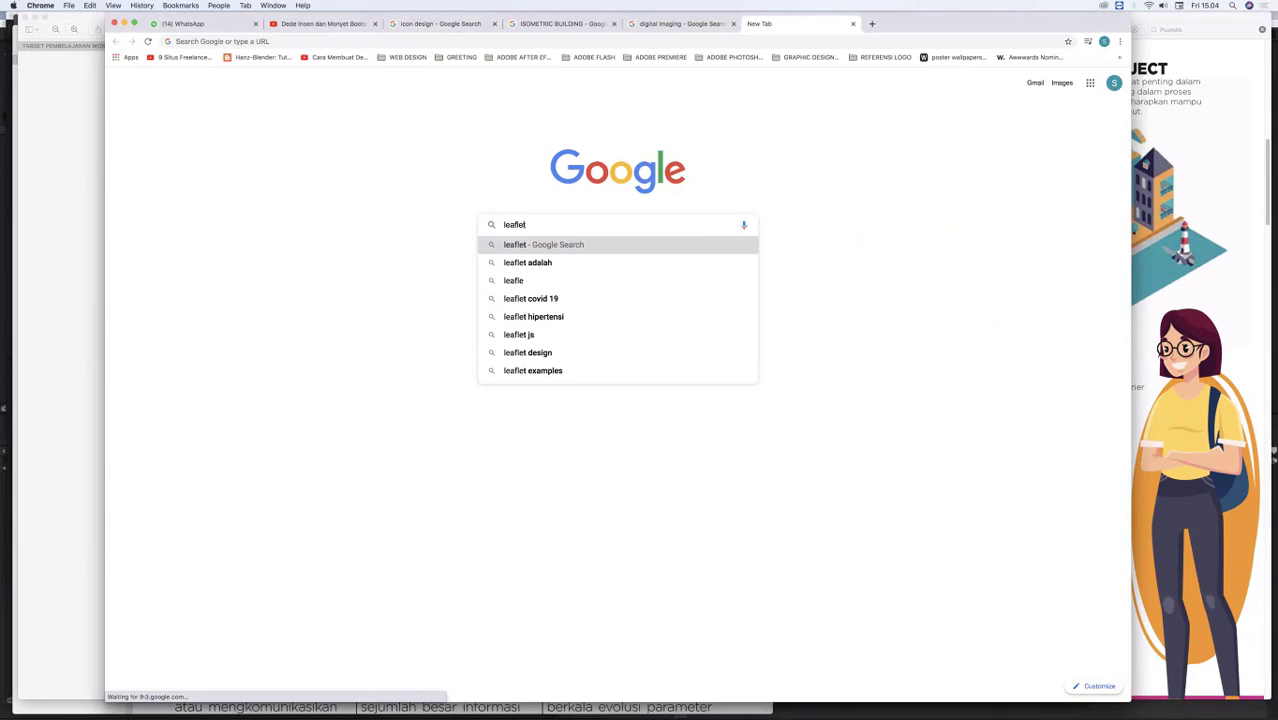
type(" design")
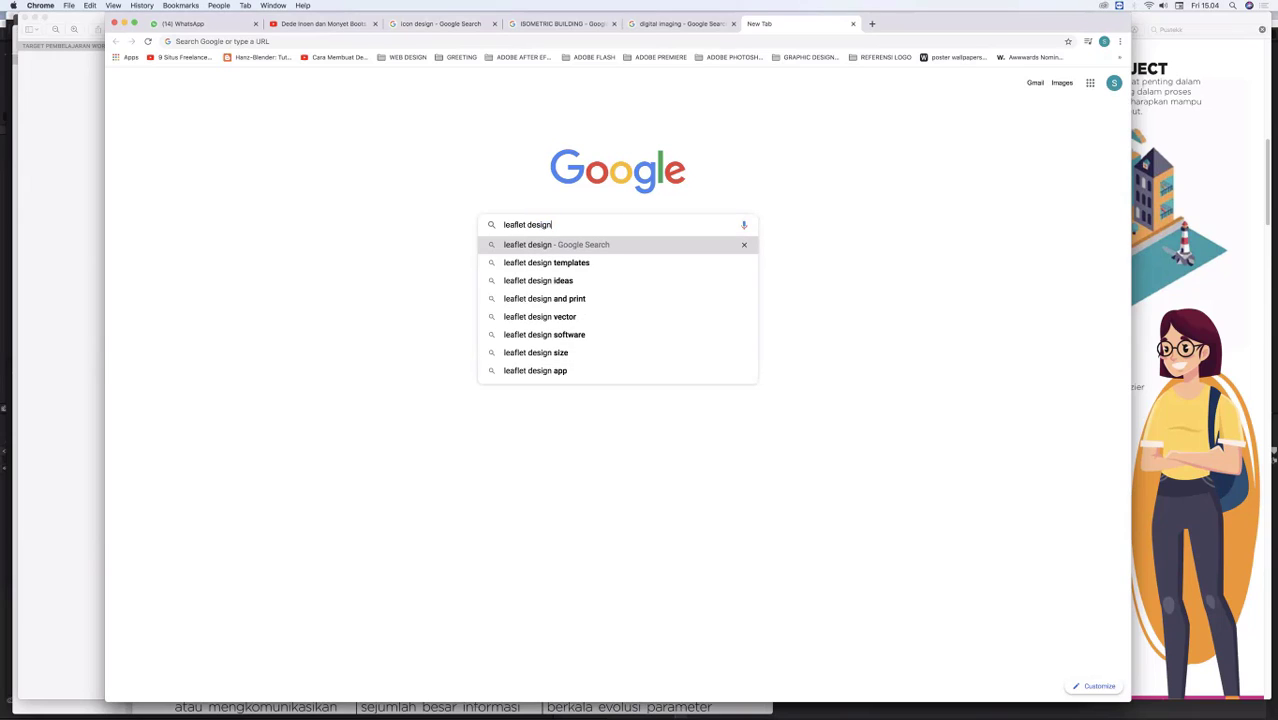
key("Return")
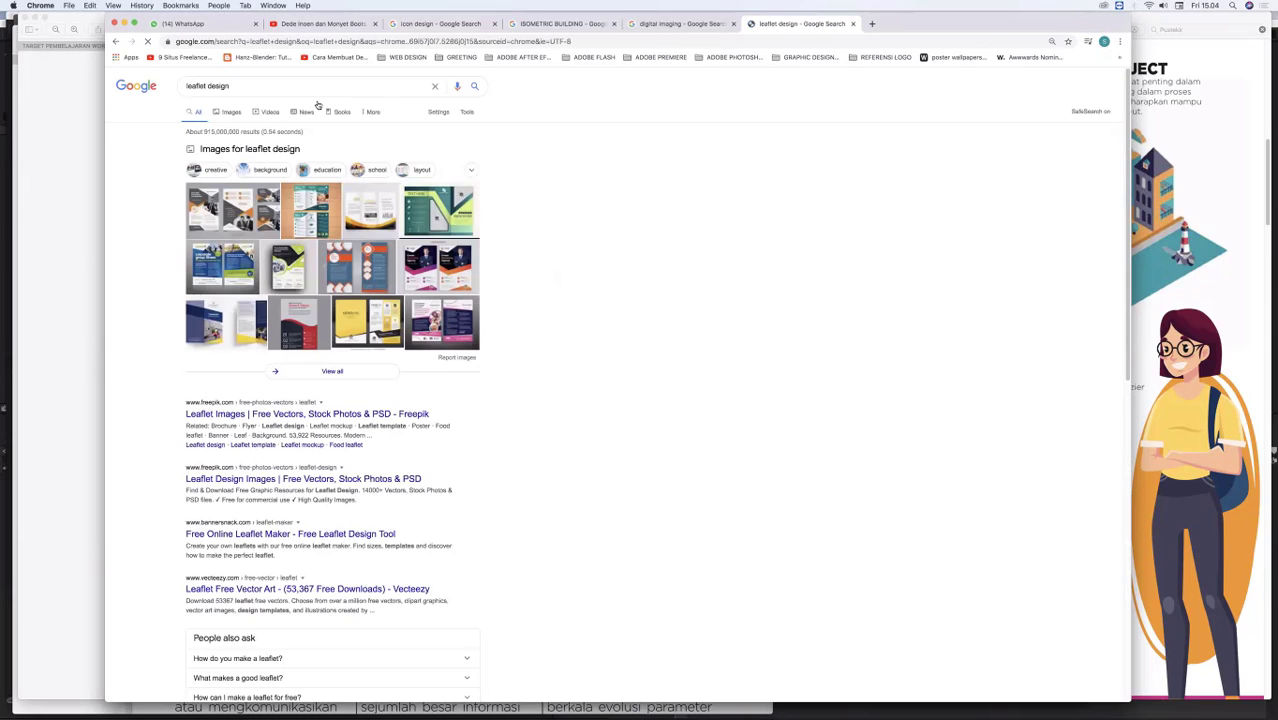
left_click(229, 112)
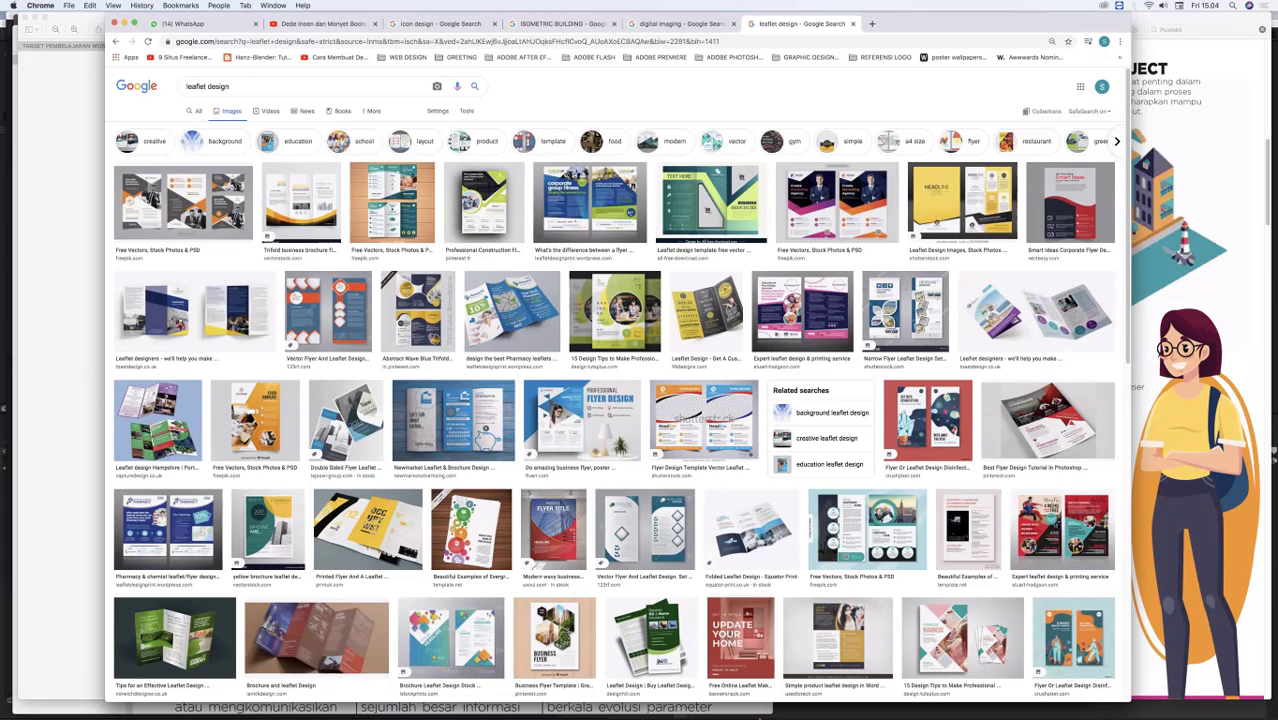
Step: Switch to Preview and bring the TEORI DAN PRAKTIK INFOGRAFIS.pdf document to the front
mouse_move(712, 714)
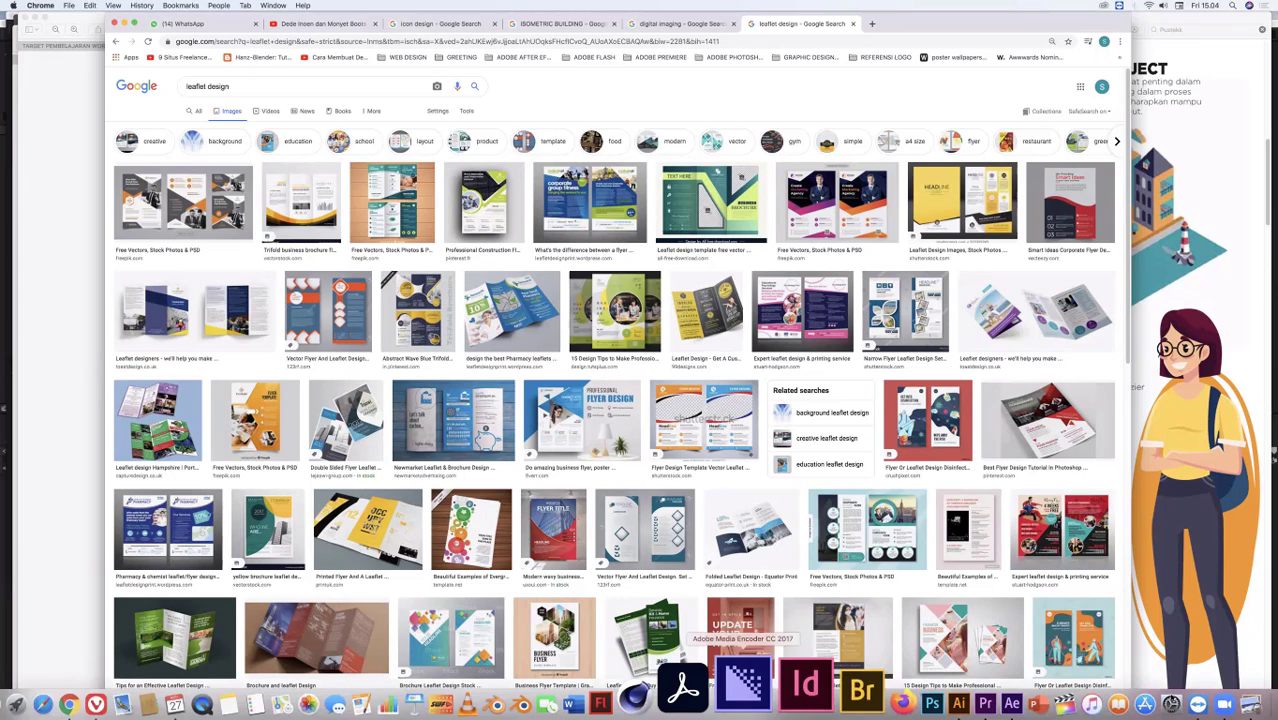
left_click(1250, 704)
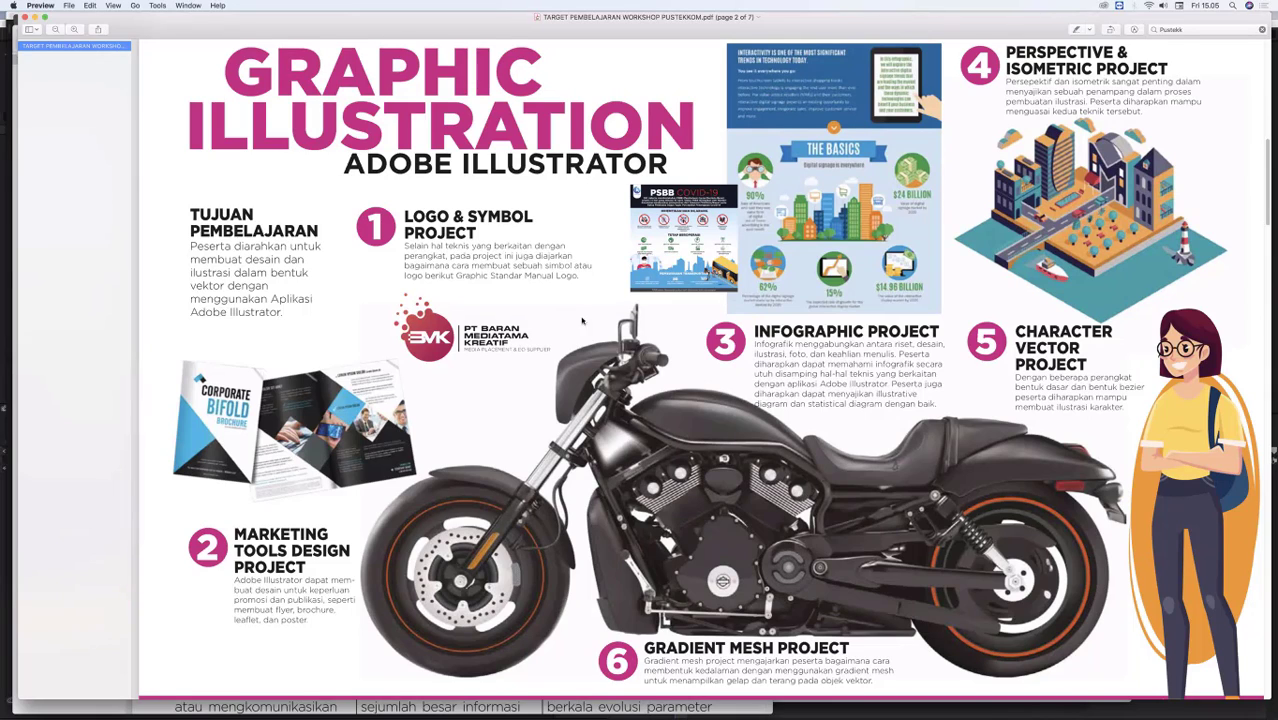
left_click(190, 5)
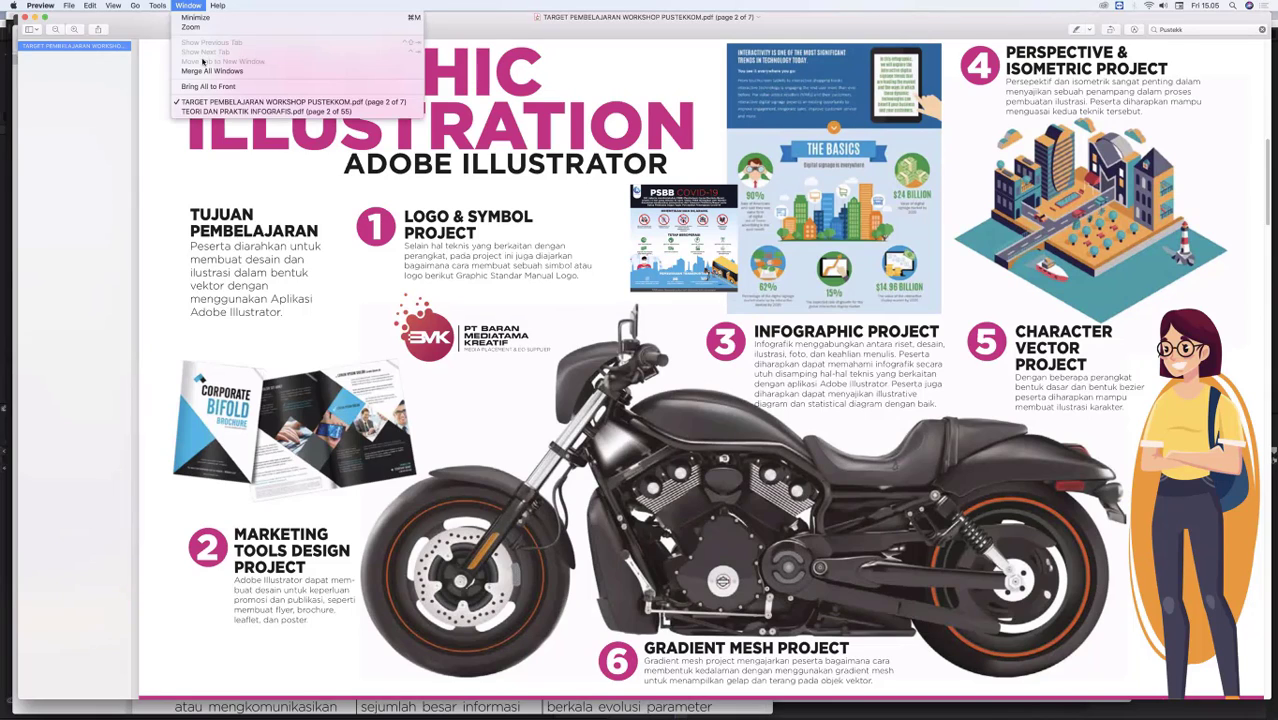
left_click(212, 112)
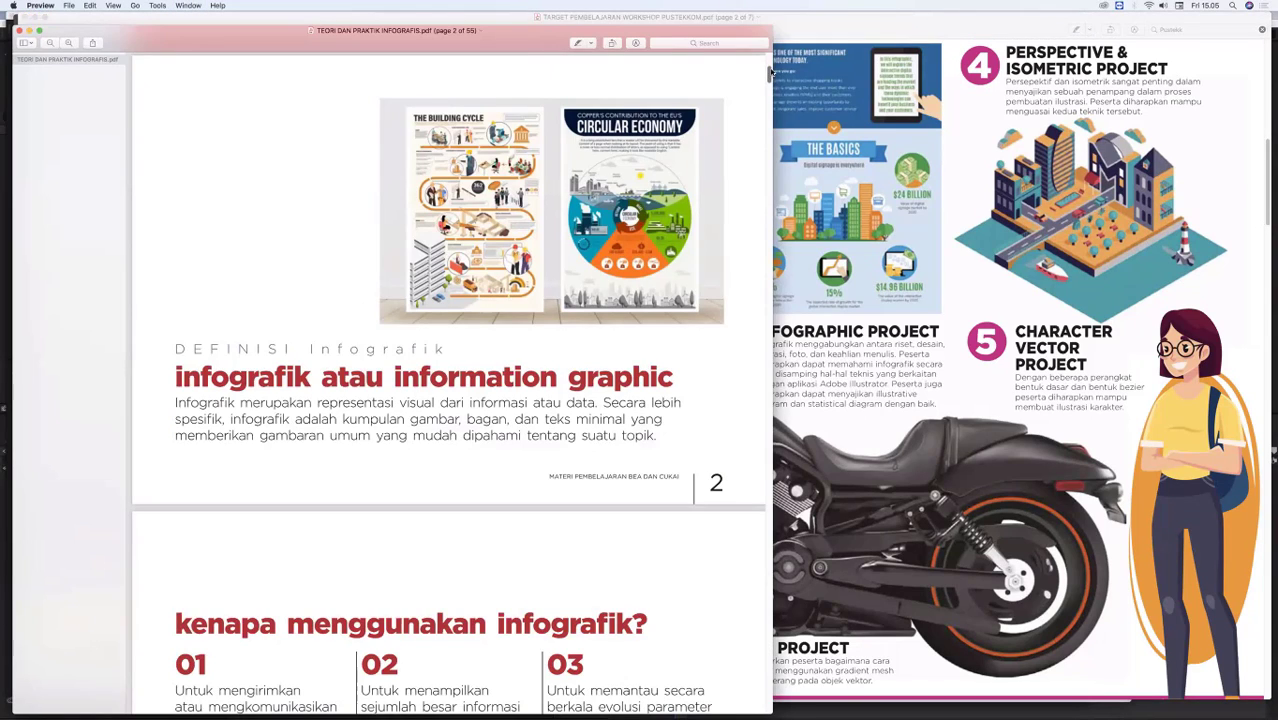
Step: Examine the infographic theory pages on definition, information types, tools, icons and sample infographics, and return to the workshop PDF
scroll(770, 72, "up", 5)
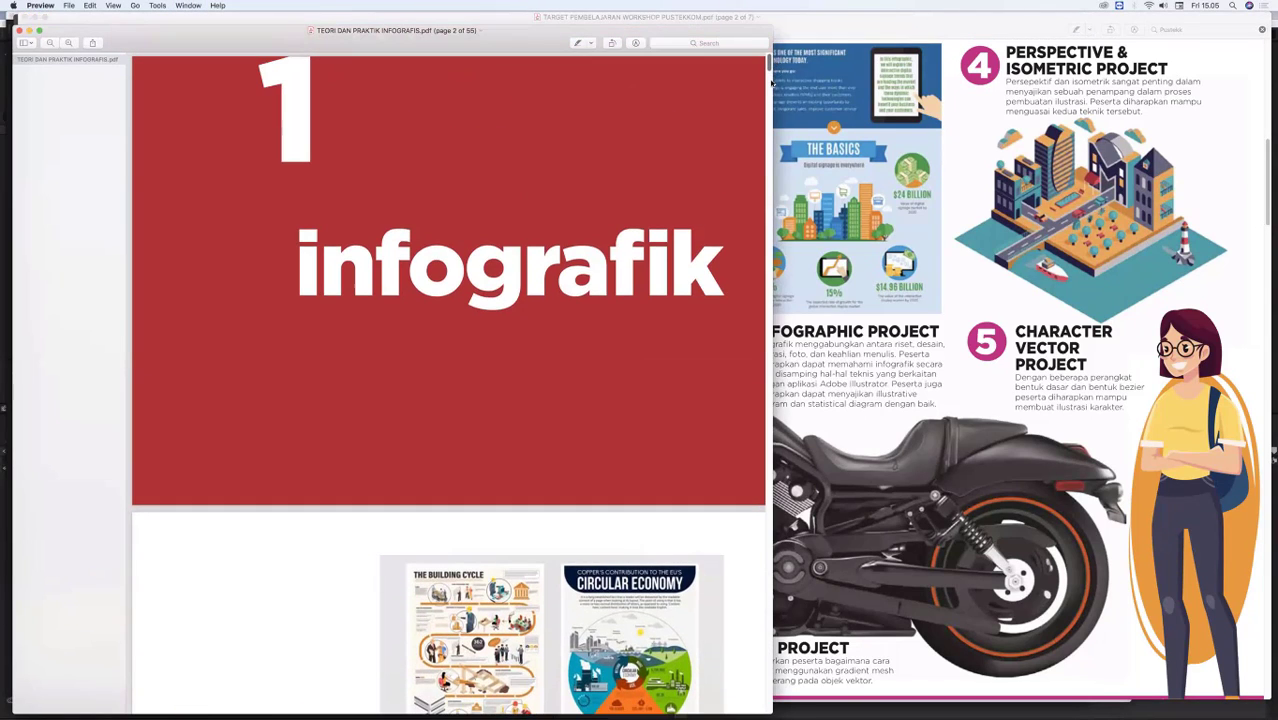
scroll(771, 88, "down", 6)
scroll(768, 105, "down", 2)
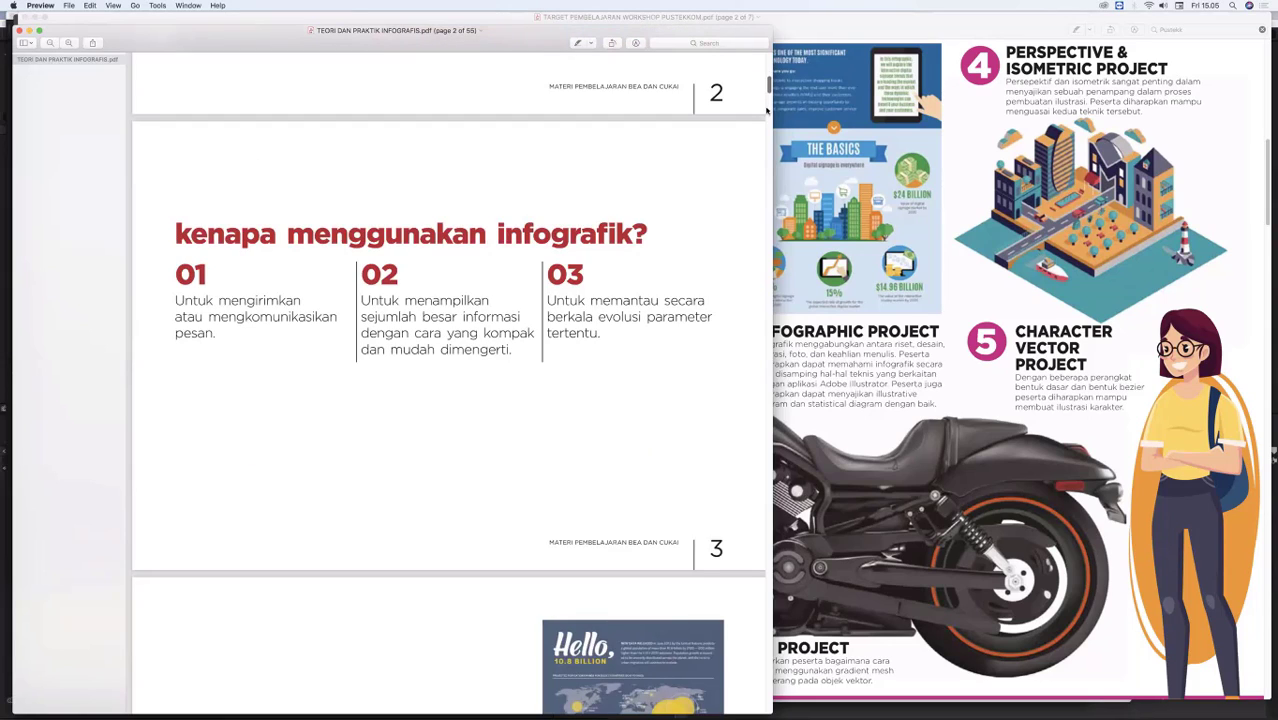
scroll(766, 113, "down", 4)
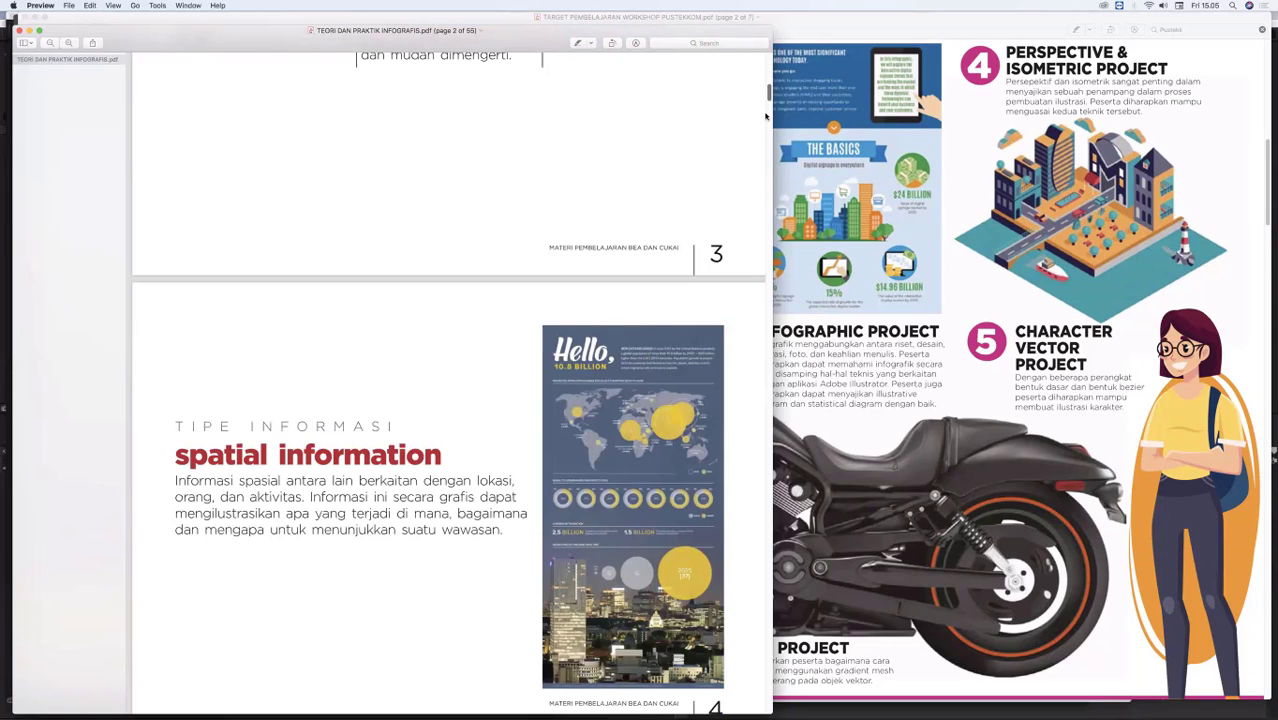
scroll(766, 113, "down", 8)
scroll(498, 130, "down", 1)
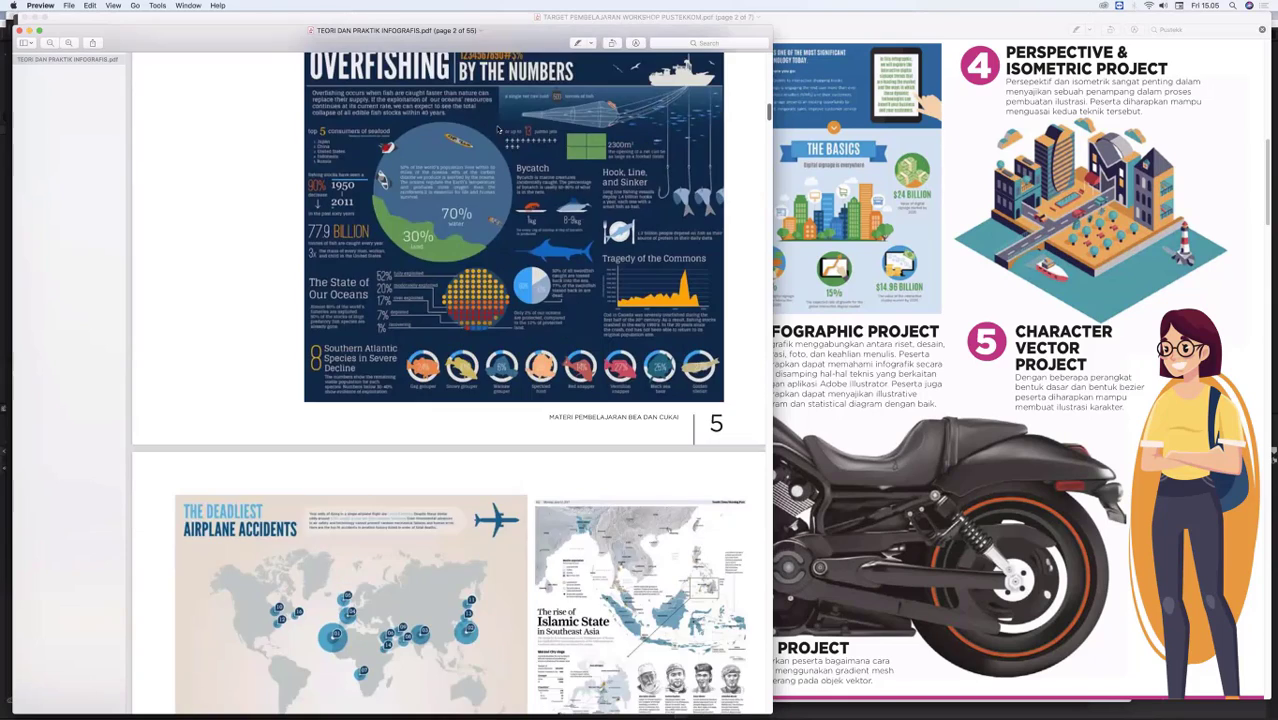
scroll(509, 121, "up", 2)
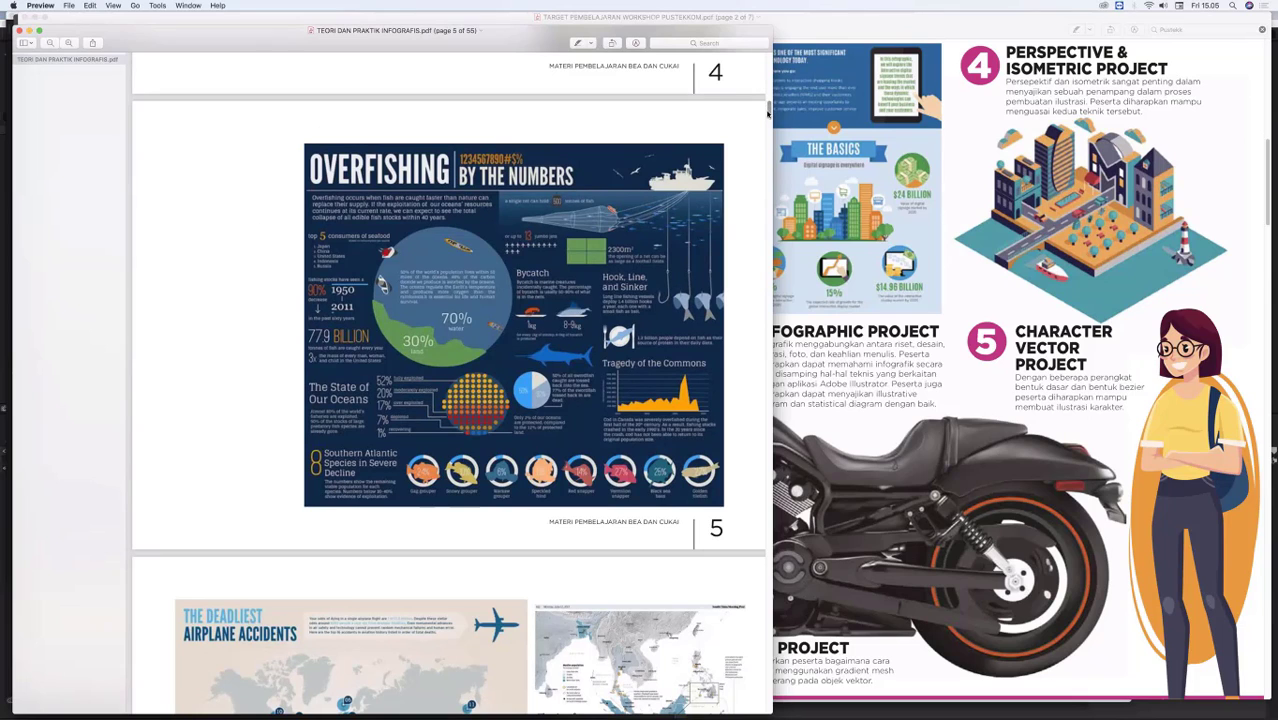
scroll(767, 127, "down", 2)
scroll(767, 123, "down", 10)
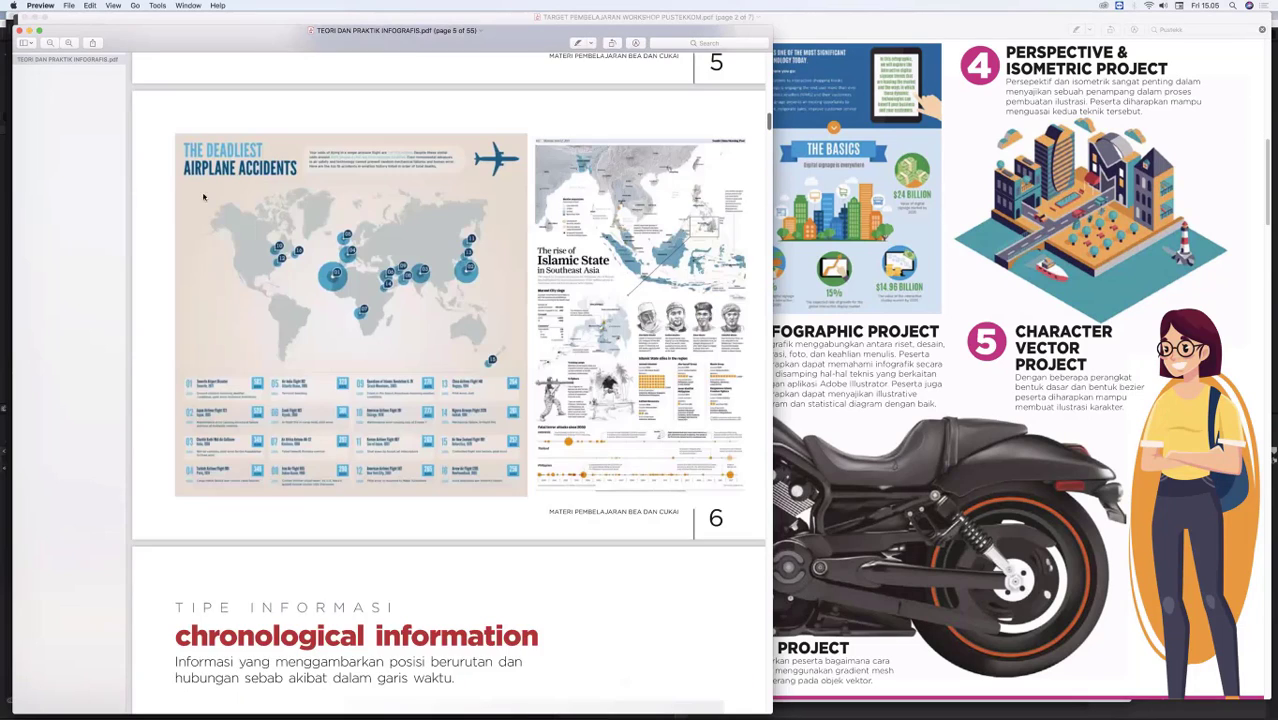
scroll(768, 125, "up", 2)
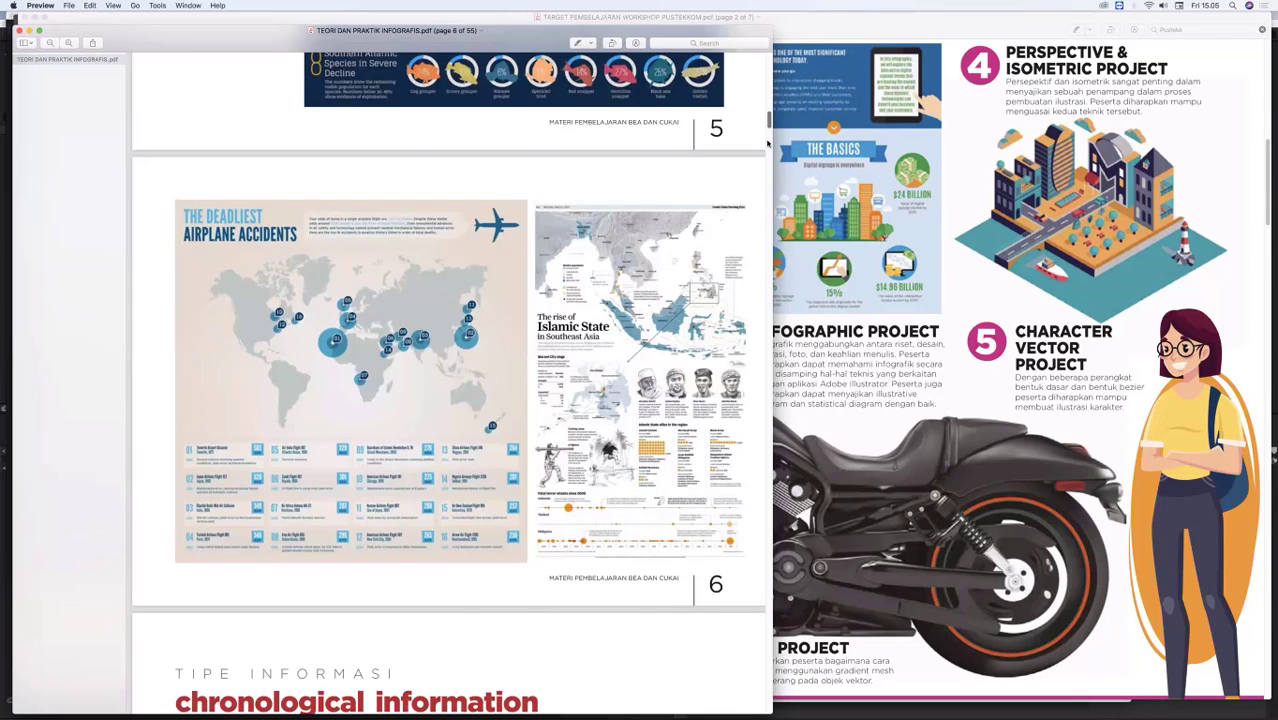
scroll(766, 160, "down", 6)
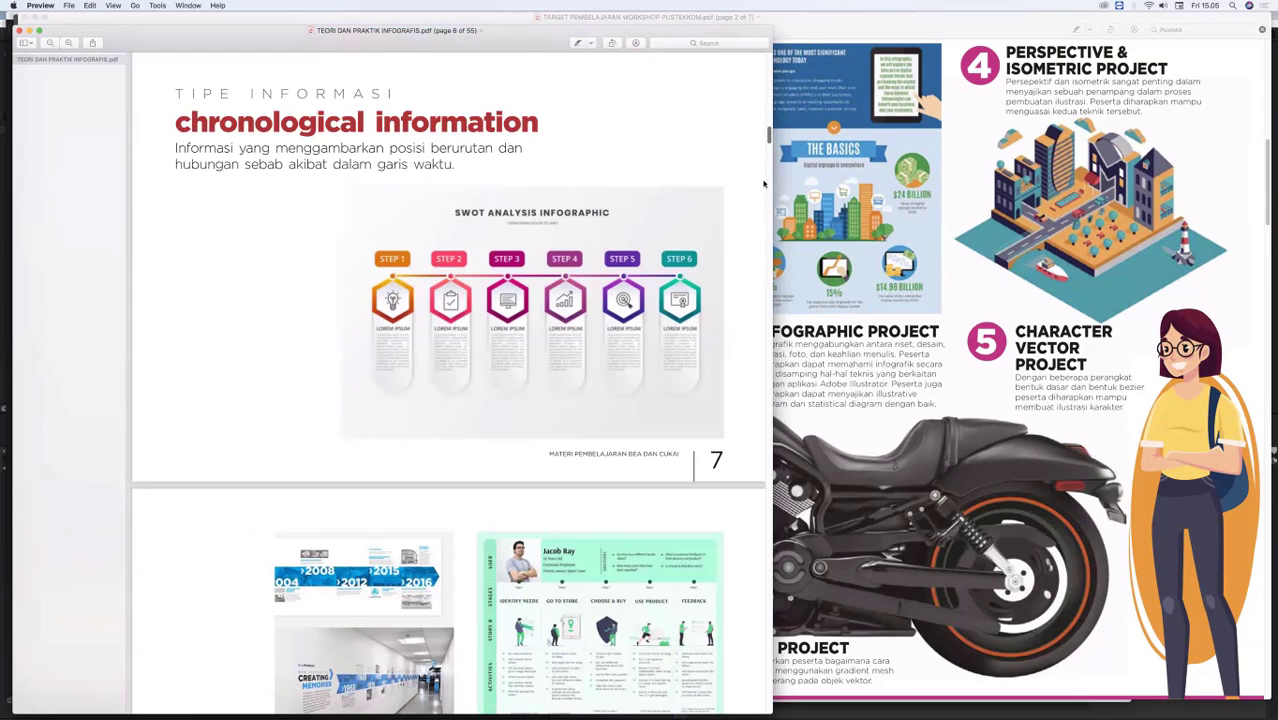
scroll(764, 185, "down", 20)
scroll(757, 220, "down", 15)
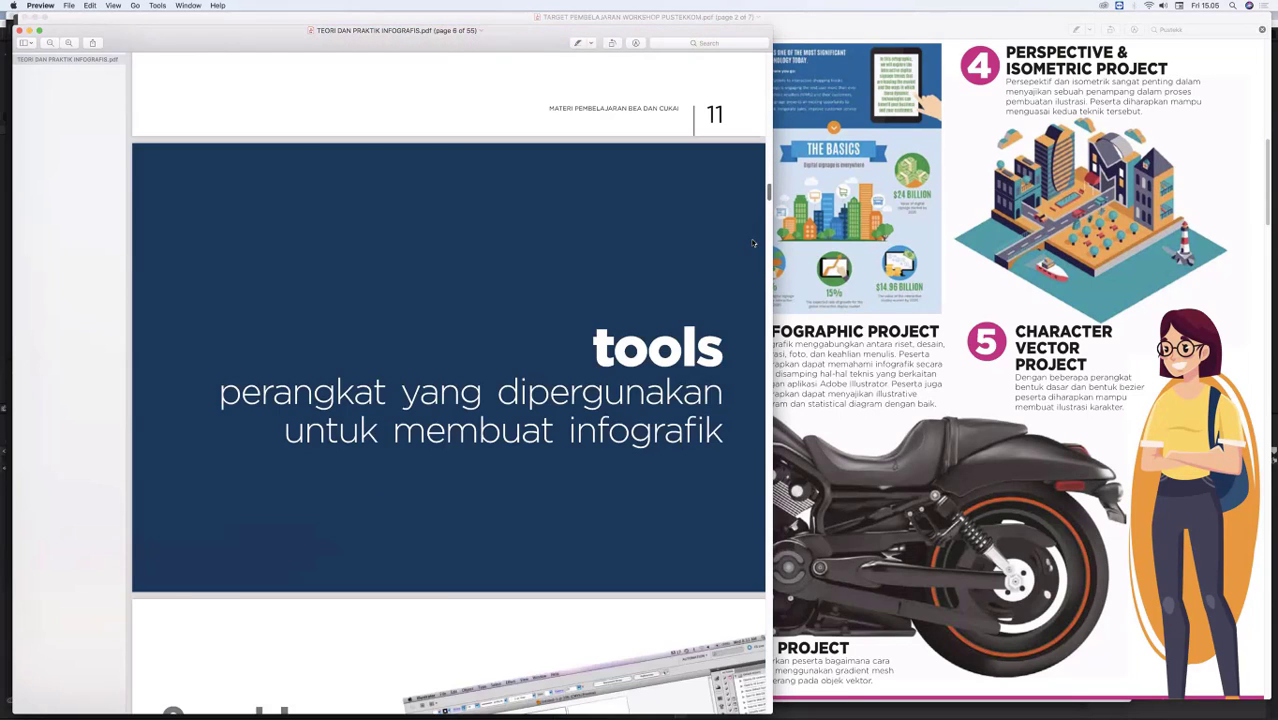
scroll(745, 298, "down", 20)
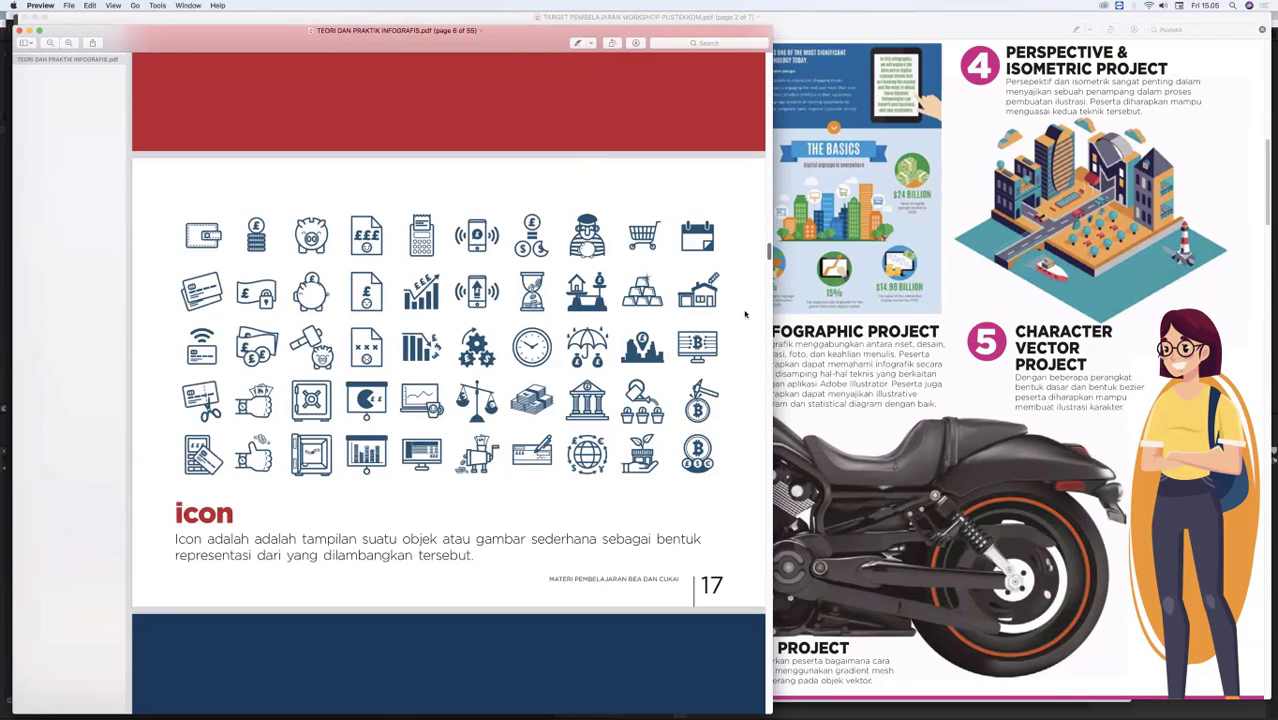
scroll(744, 368, "down", 10)
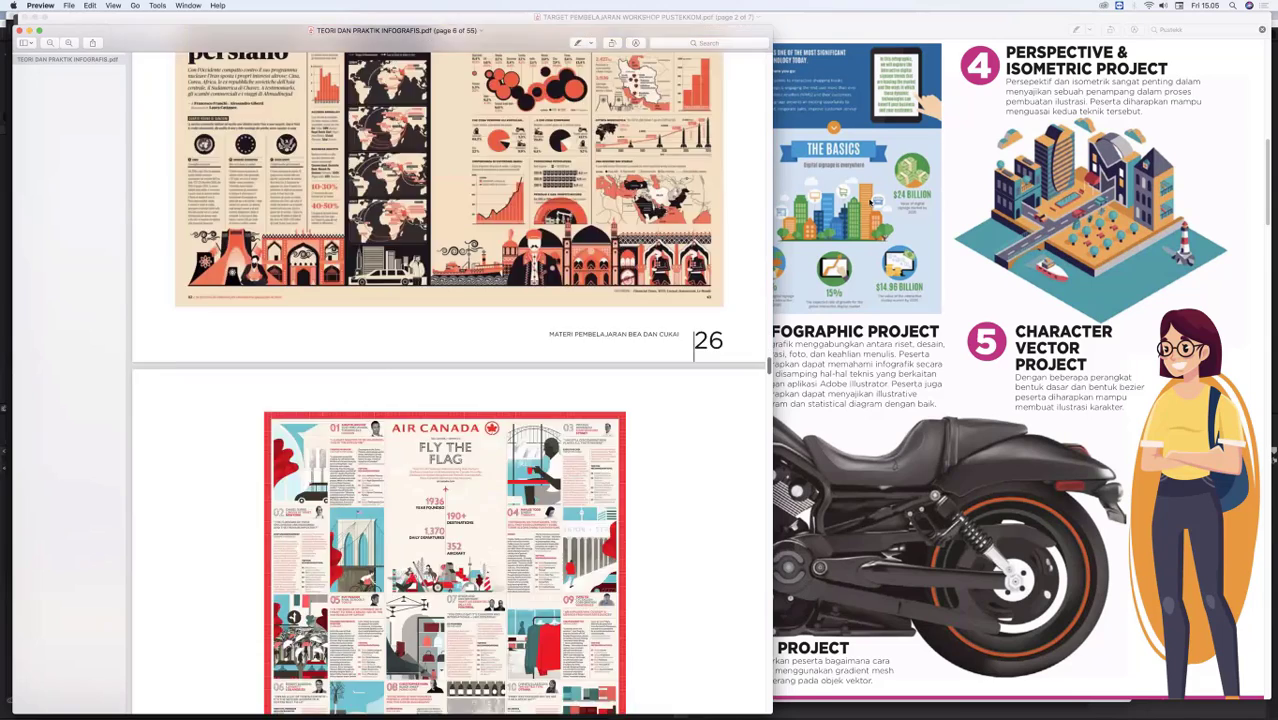
left_click(851, 256)
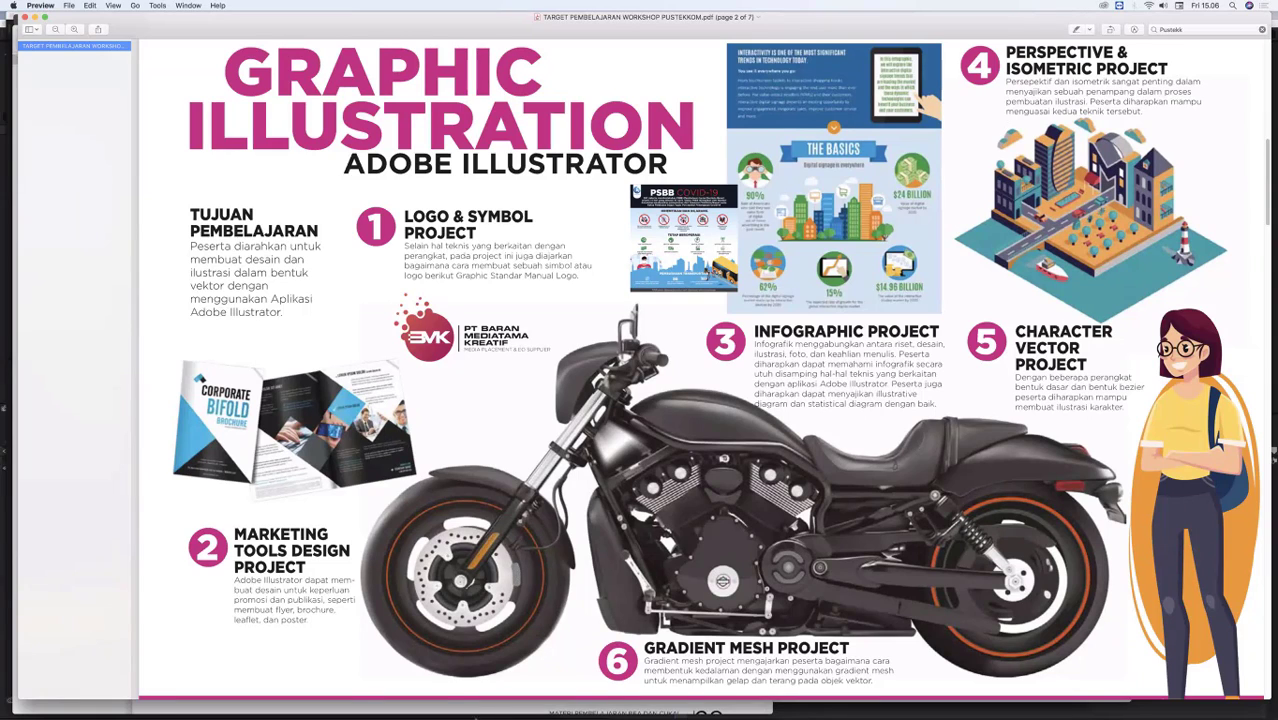
Step: Switch to Chrome, show the "ISOMETRIC BUILDING" image results as project examples, and return to the workshop PDF in Preview
mouse_move(521, 695)
mouse_move(262, 700)
key("super+Tab")
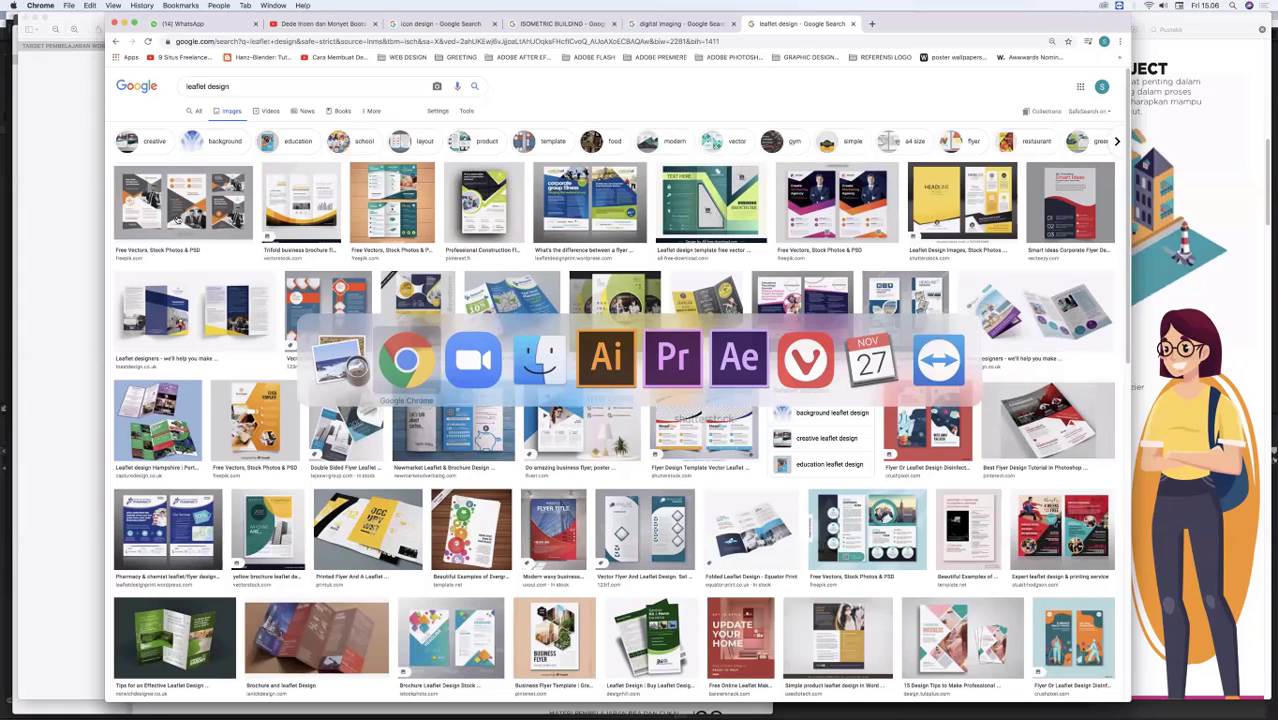
key("ctrl+shift+Tab")
key("ctrl+shift+Tab")
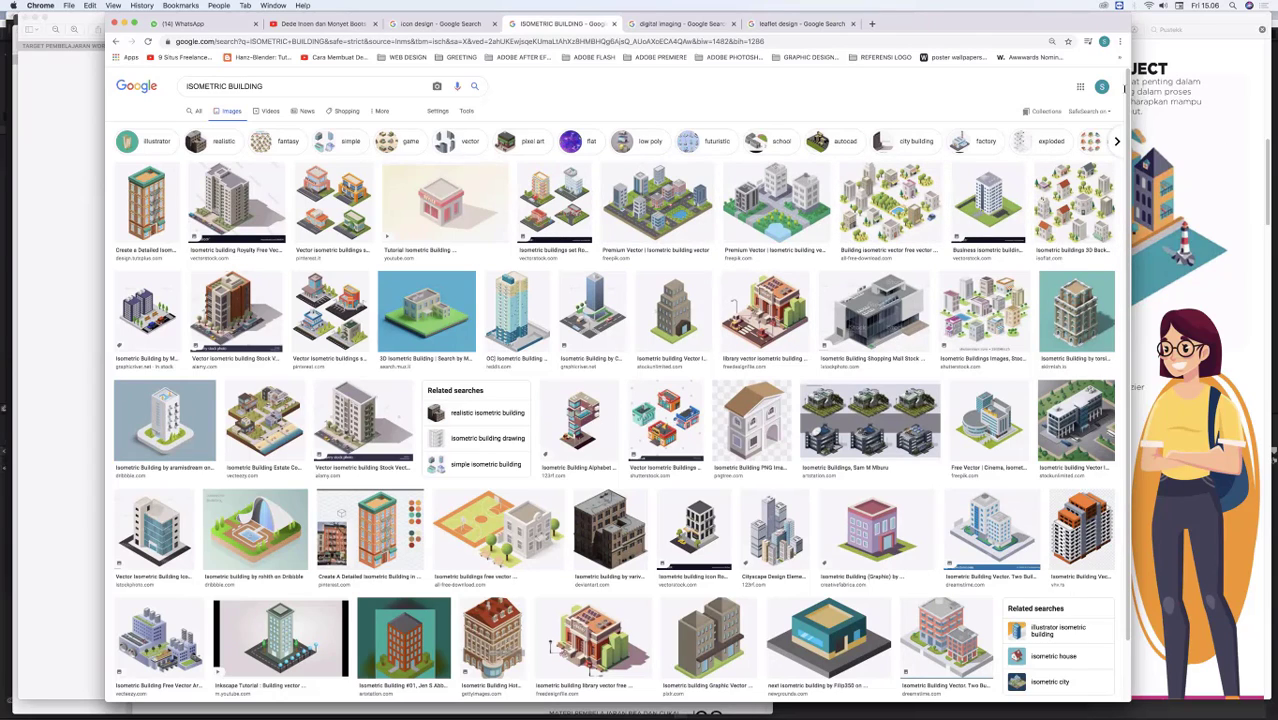
left_click(1146, 88)
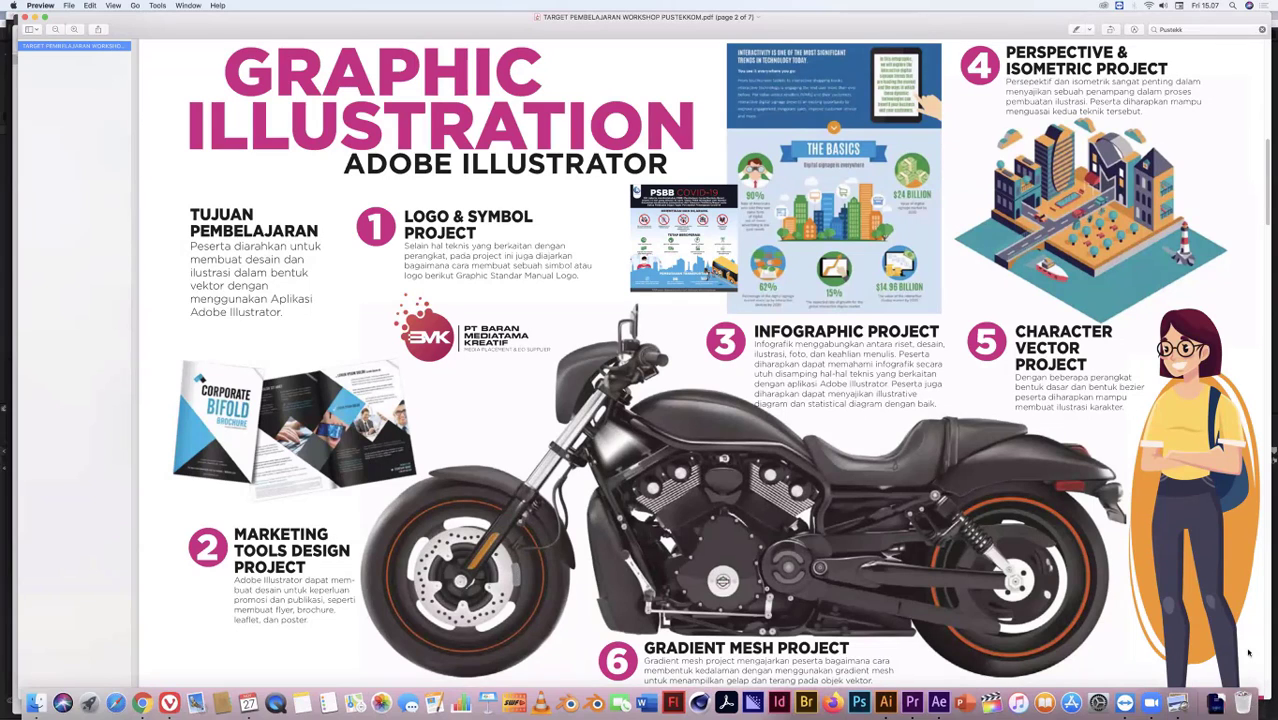
Step: Search Finder for "harley" and open Harley Davidson2.ai in Illustrator, ignoring all missing linked files
left_click(1243, 703)
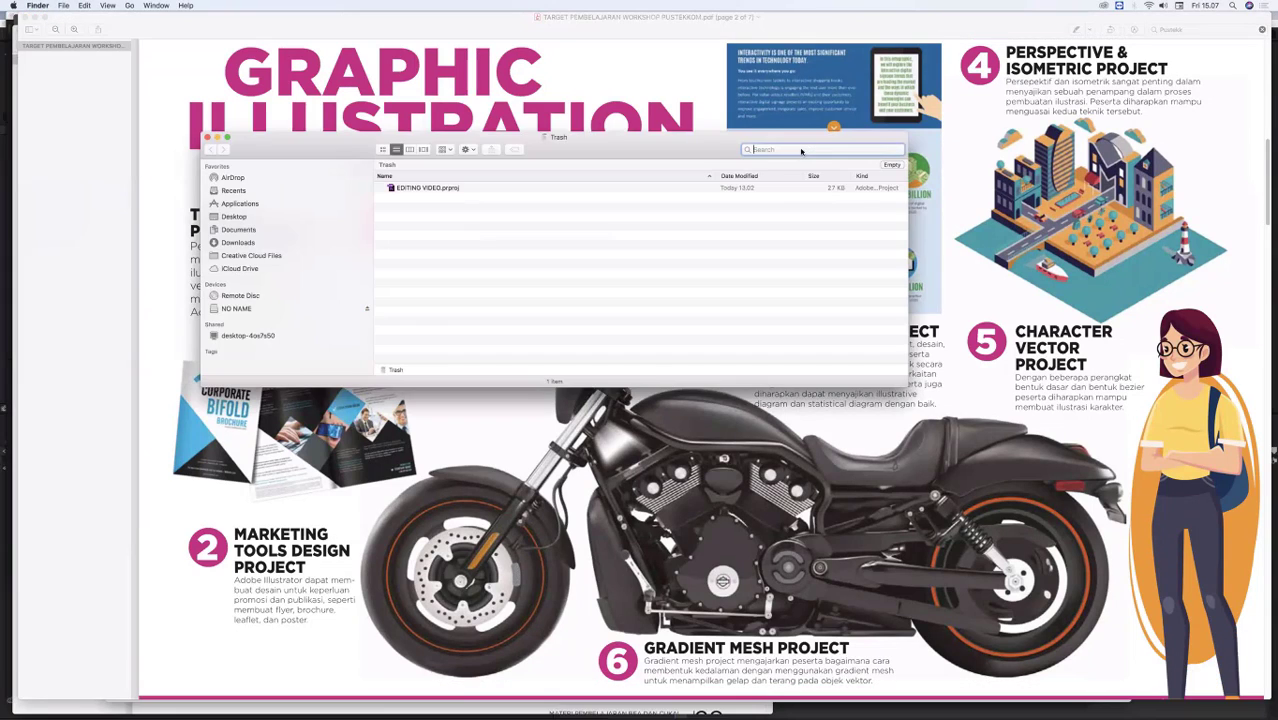
type("harley")
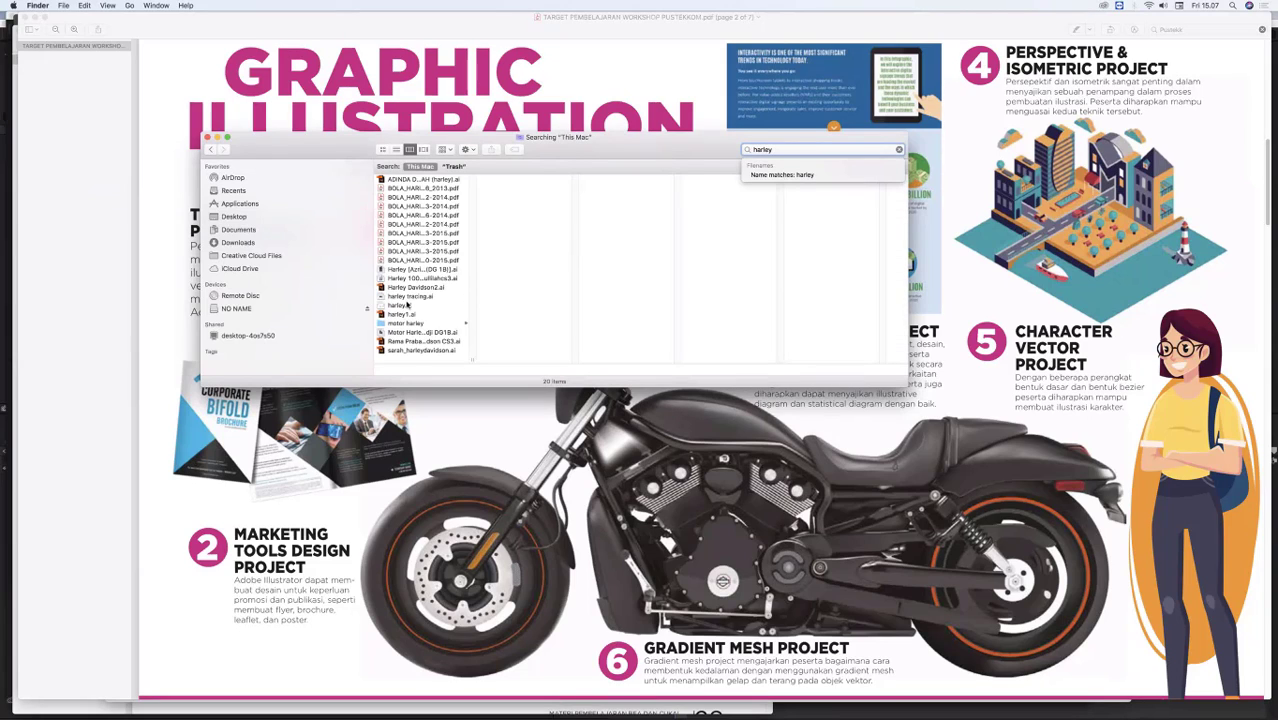
double_click(401, 287)
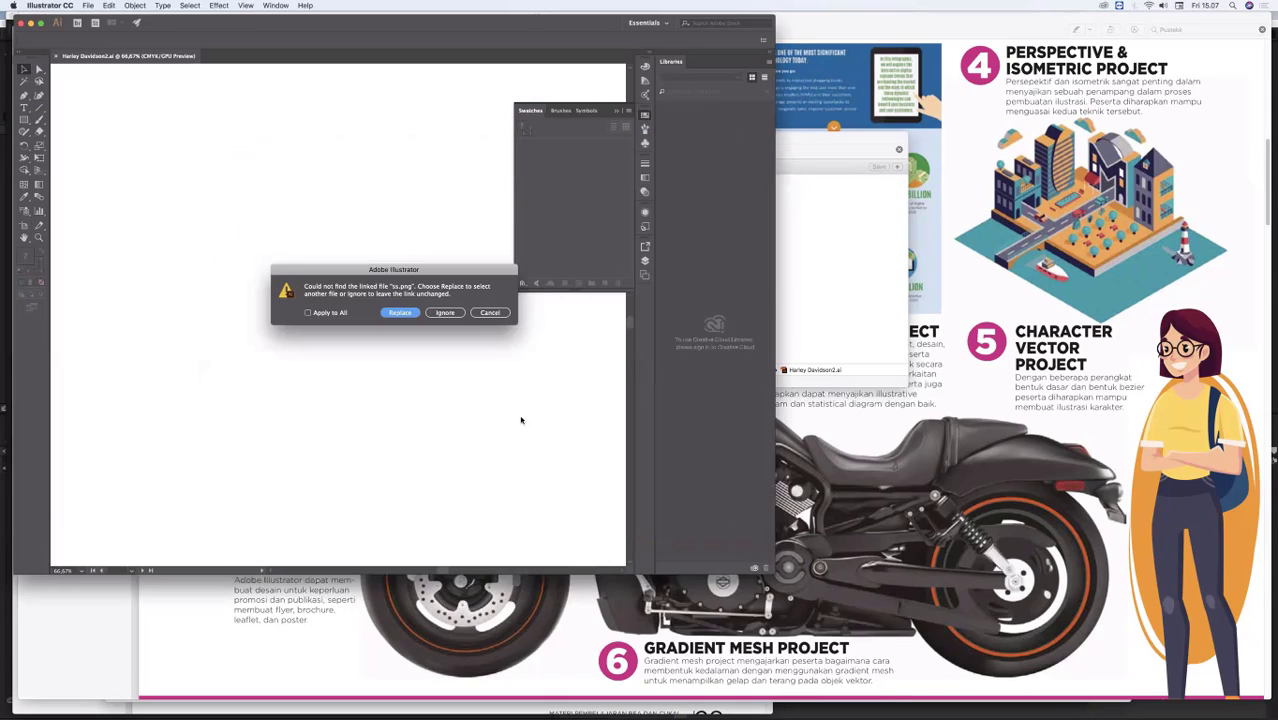
left_click(445, 313)
left_click(331, 317)
left_click(447, 316)
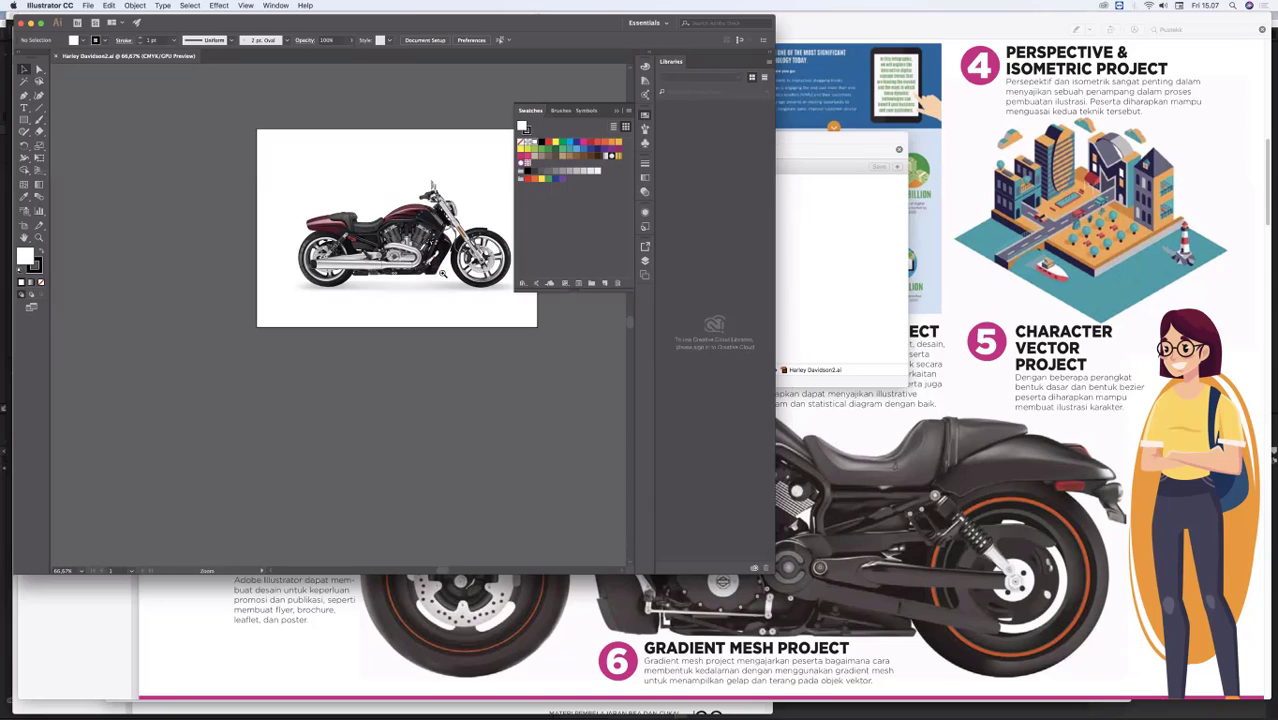
Step: Inspect the motorcycle artwork at 200% and display it in Outline mode
key("super+space")
left_click(440, 277)
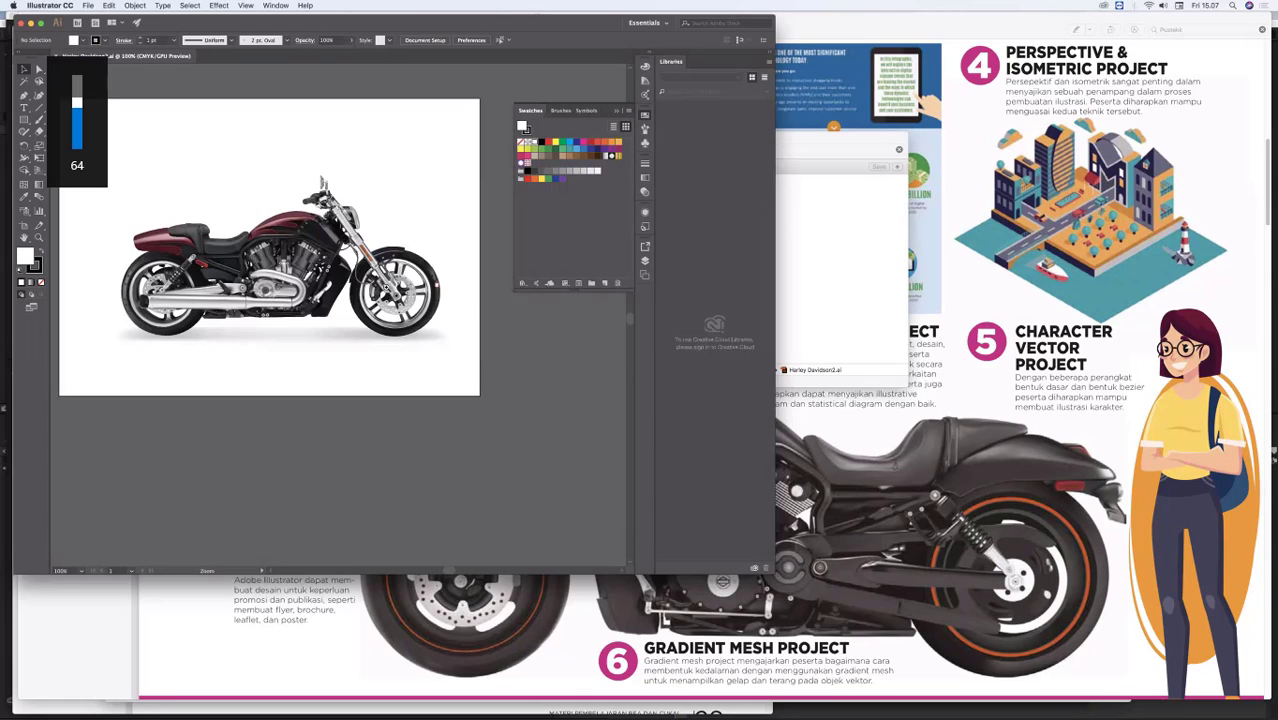
left_click(438, 280)
left_click(420, 282)
left_click_drag(453, 288, 510, 294)
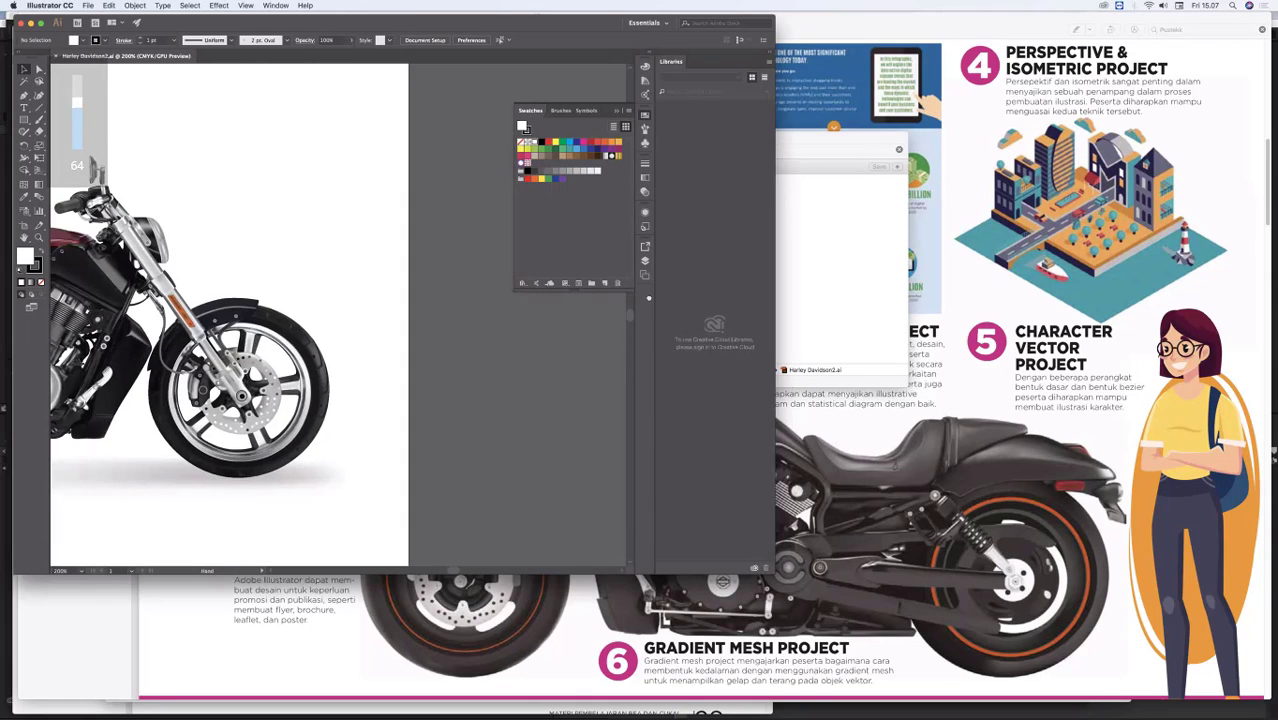
left_click_drag(673, 297, 910, 304)
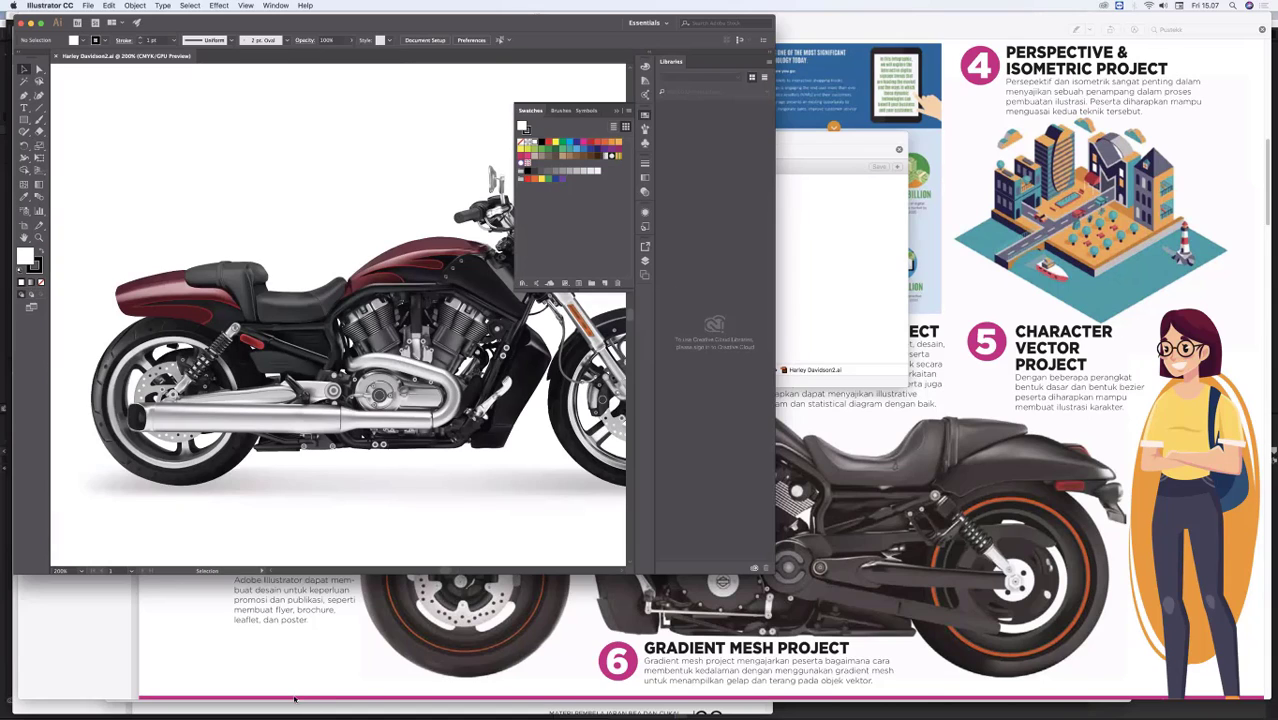
left_click_drag(423, 170, 397, 160)
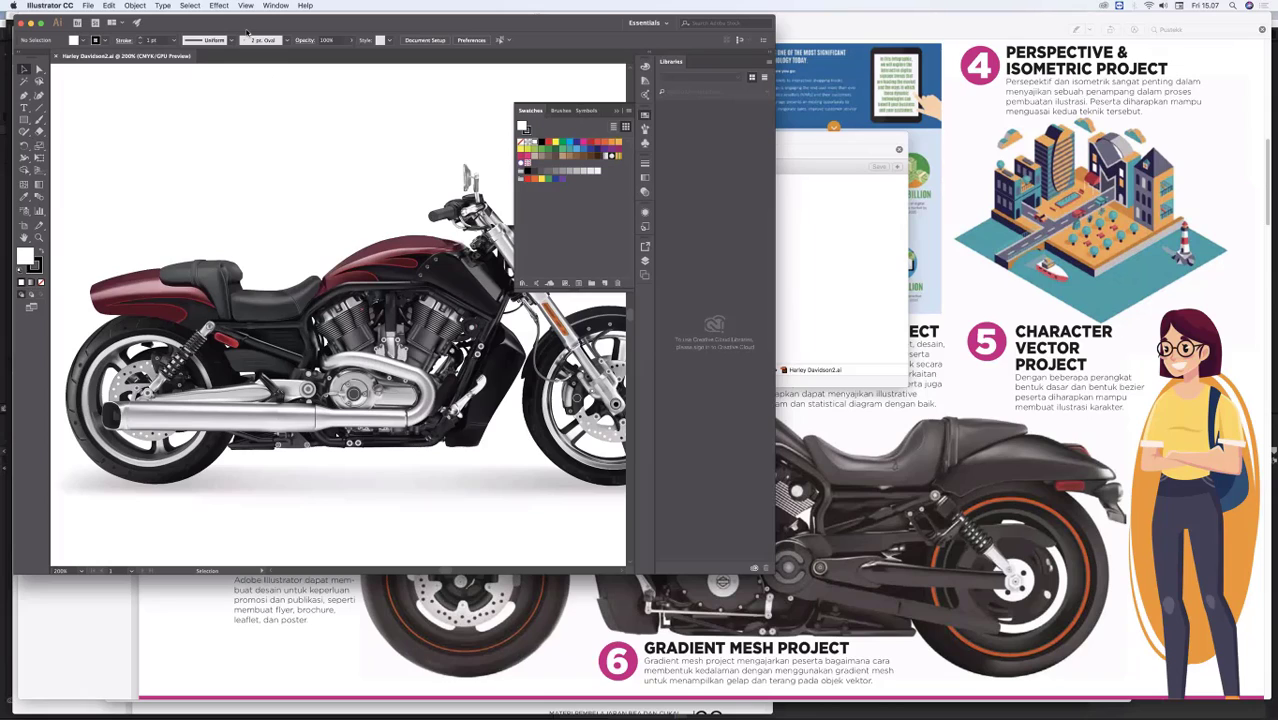
left_click(245, 6)
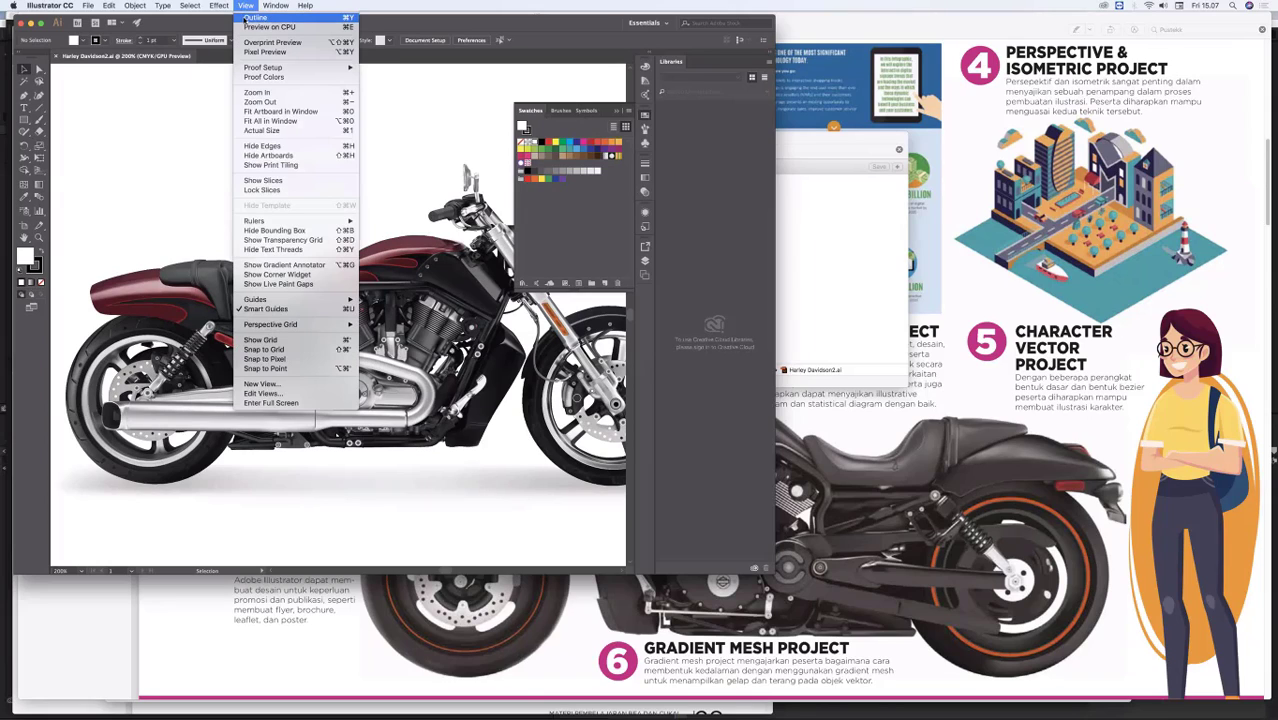
left_click(250, 18)
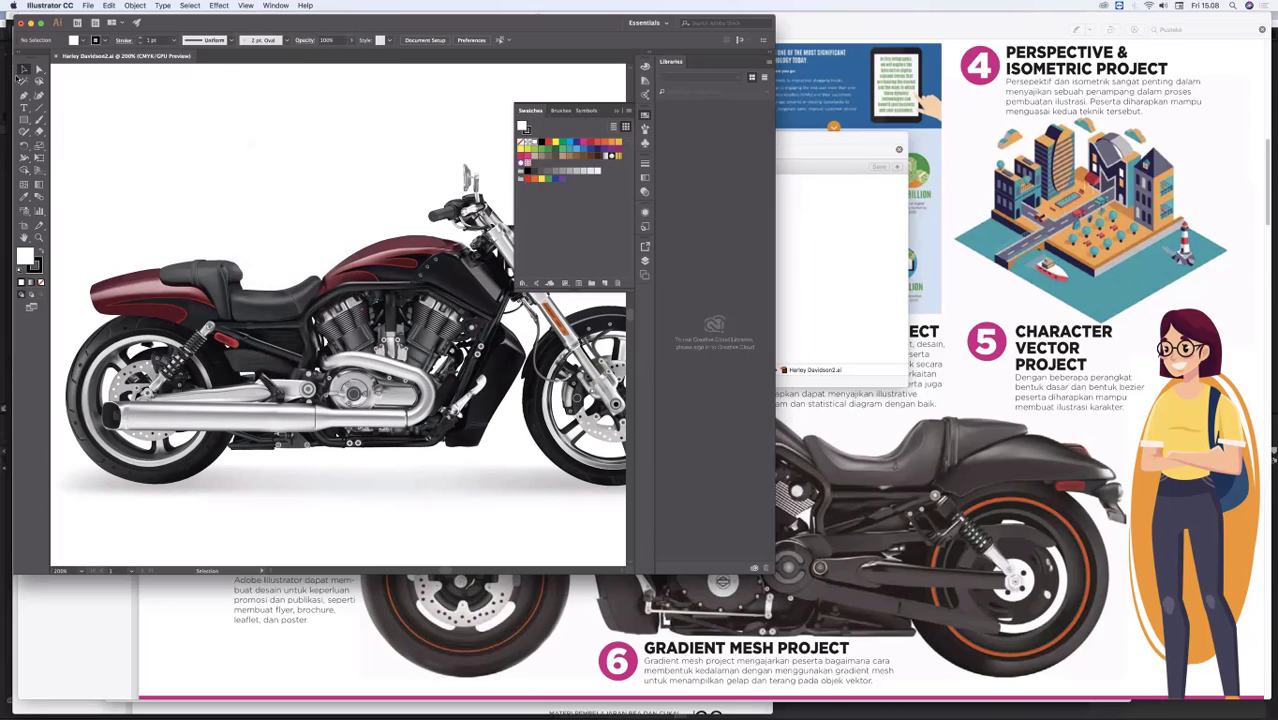
Step: Move the mesh shapes of the rear seat, fuel tank and rear fender up, away from the motorcycle
left_click_drag(220, 294, 276, 209)
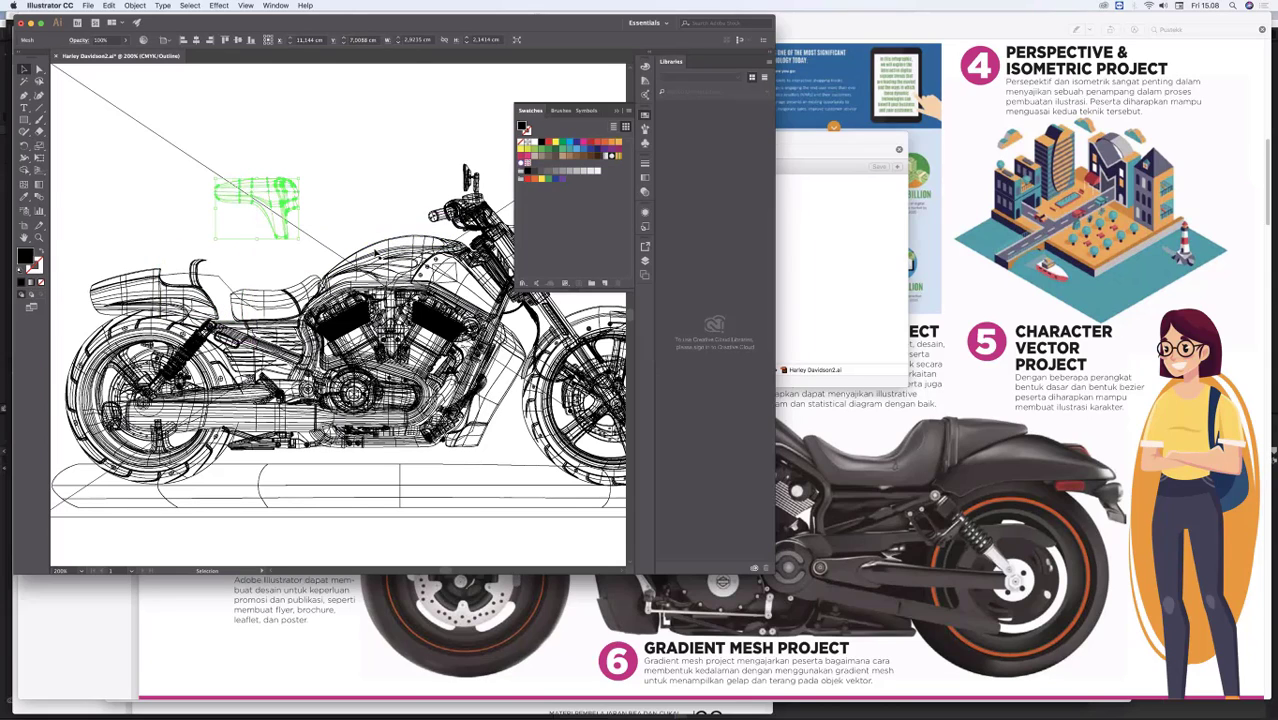
left_click(380, 258)
left_click_drag(380, 258, 365, 168)
left_click_drag(155, 288, 142, 228)
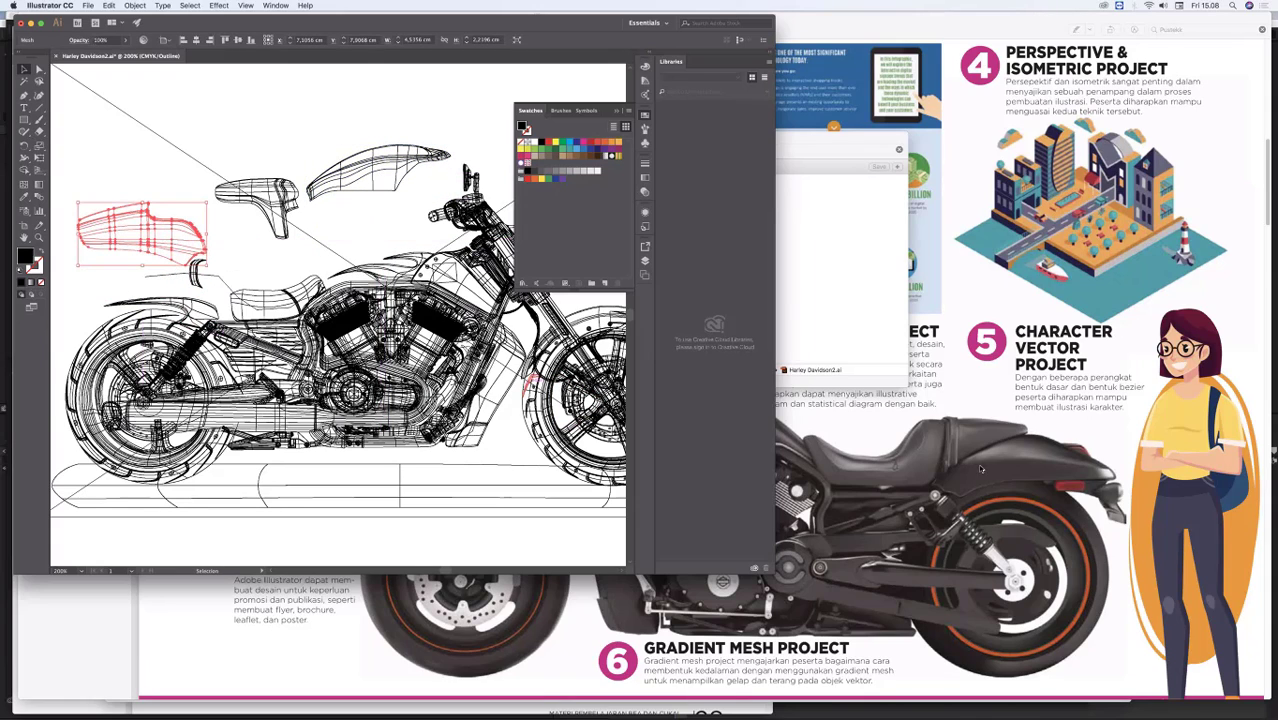
Step: Return to the workshop PDF in Preview and examine the remaining Adobe Illustrator projects, from gradient mesh and blend to typography and portrait illustration
left_click(561, 681)
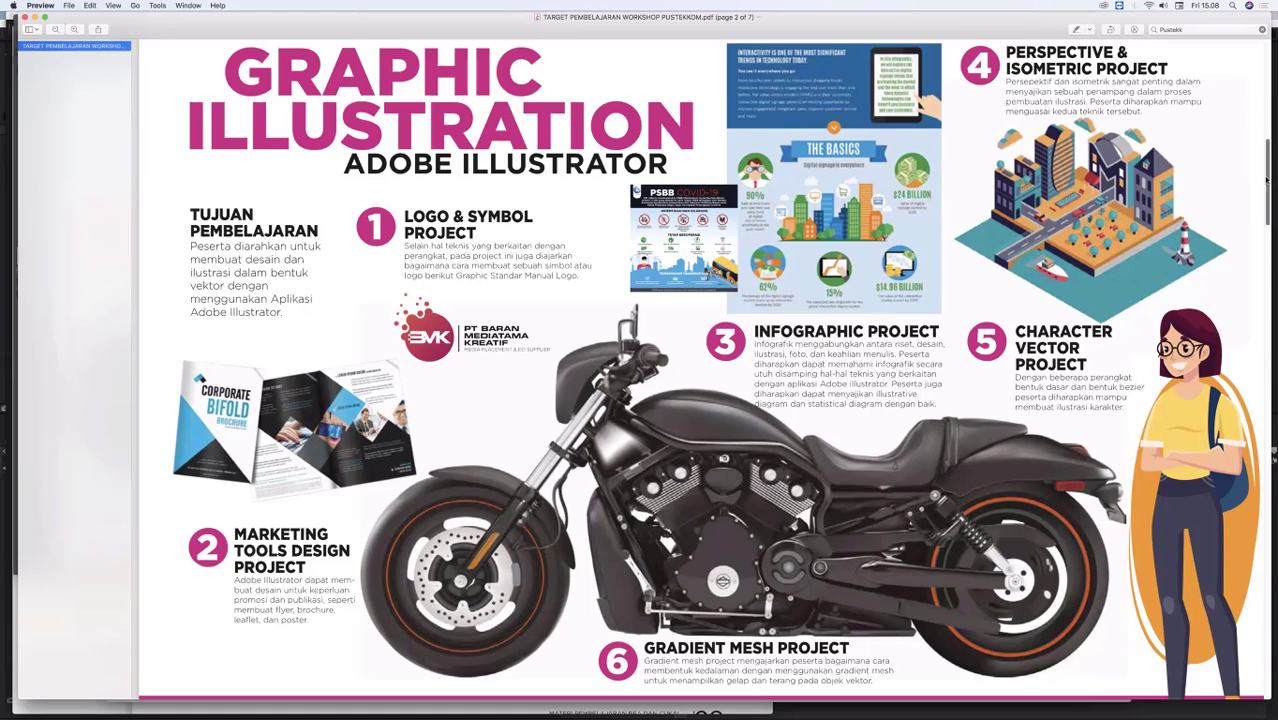
left_click_drag(1266, 183, 1264, 203)
scroll(900, 218, "down", 3)
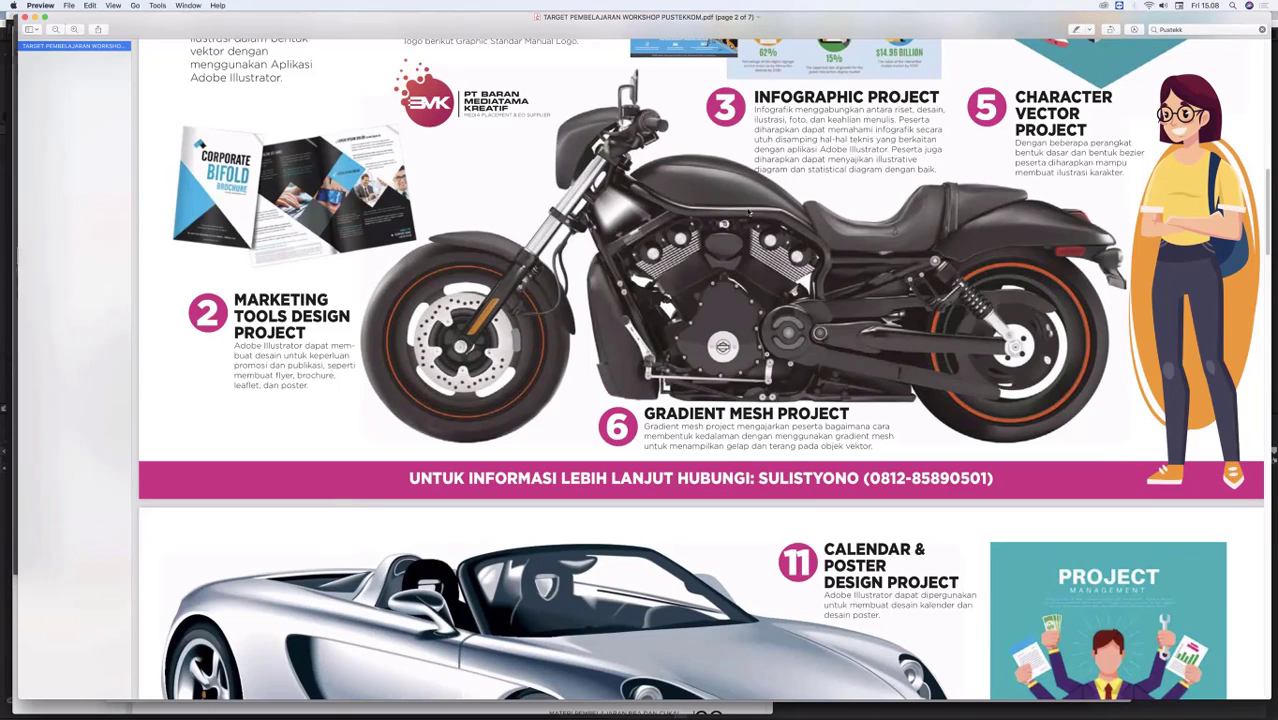
left_click_drag(1270, 241, 1271, 253)
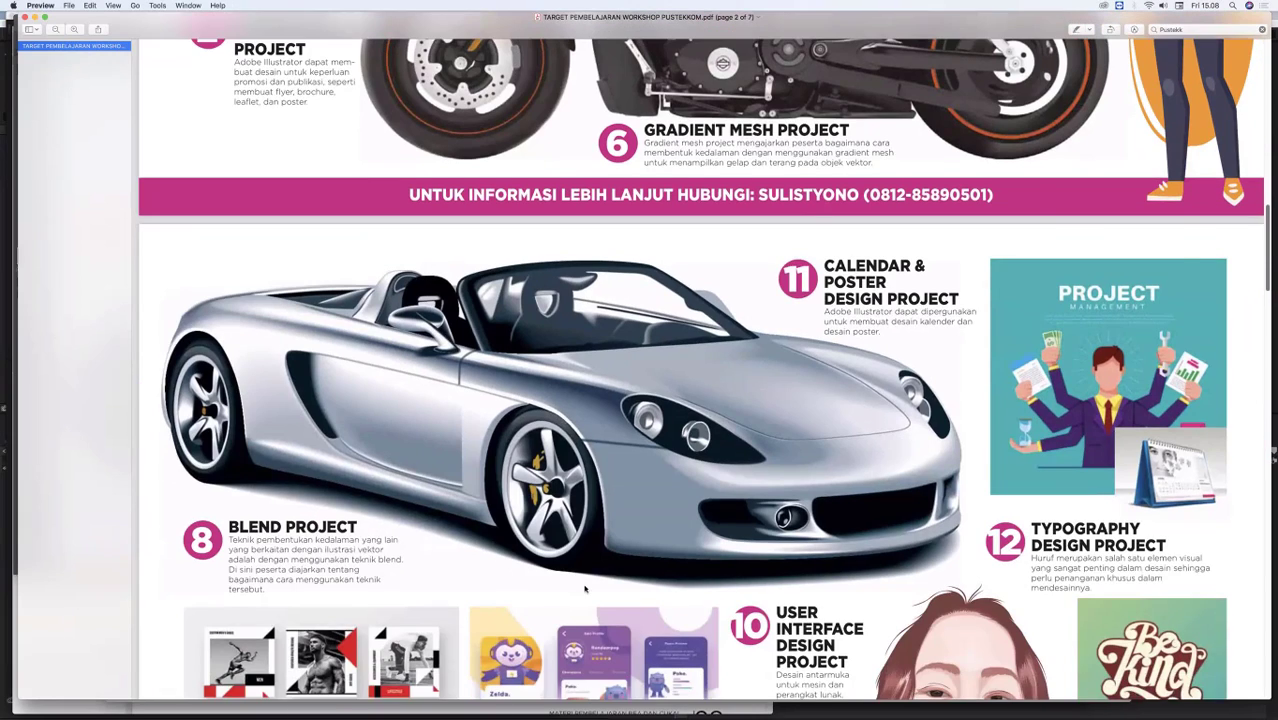
scroll(470, 470, "up", 2)
scroll(501, 286, "down", 3)
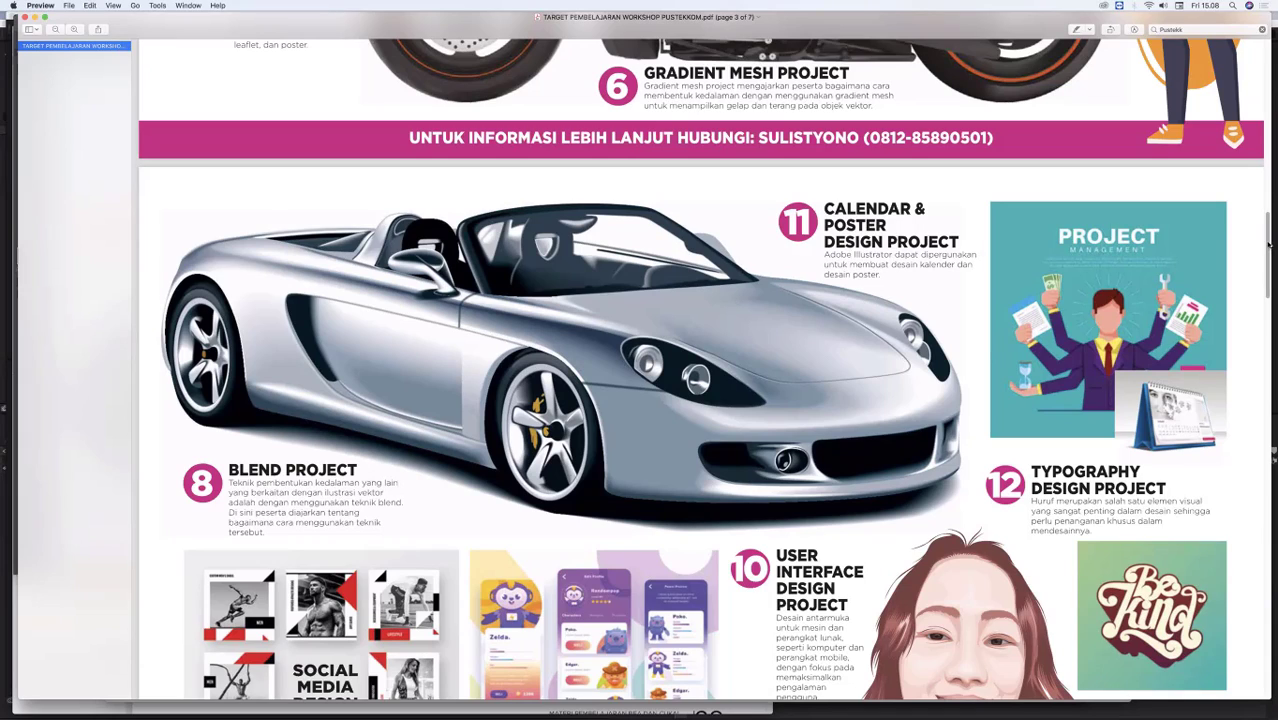
scroll(1271, 263, "down", 1)
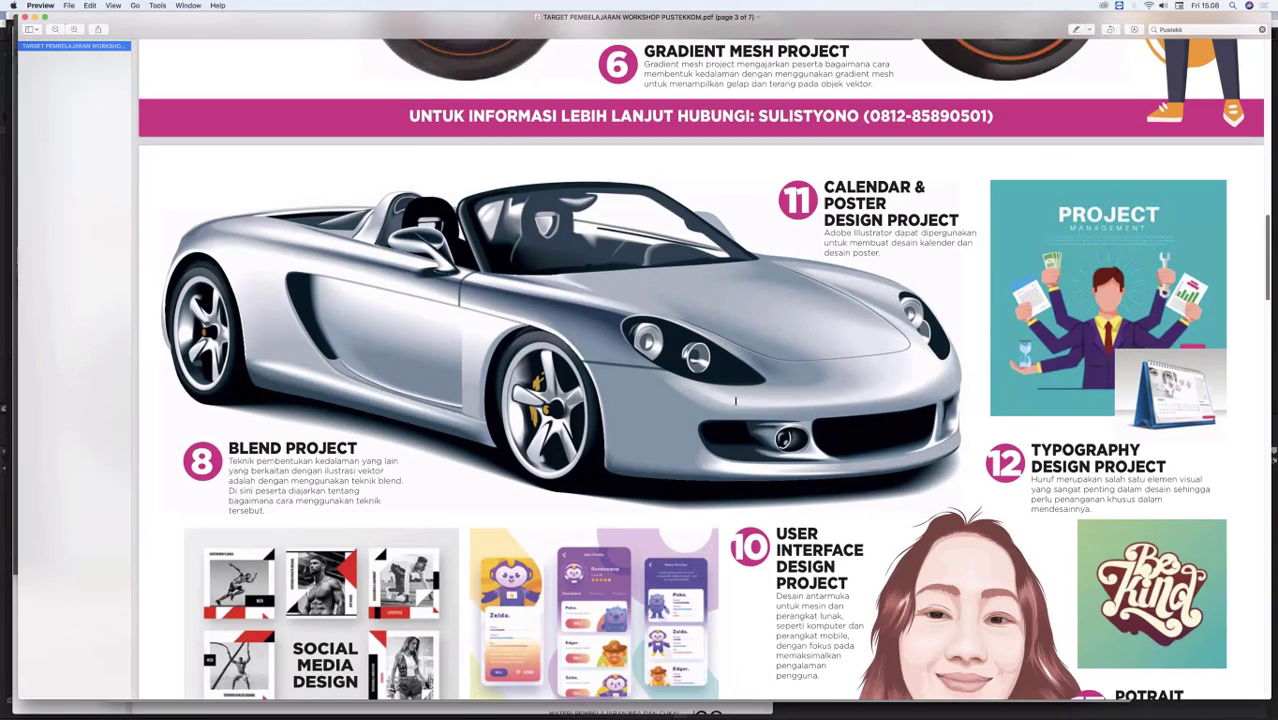
scroll(947, 398, "down", 4)
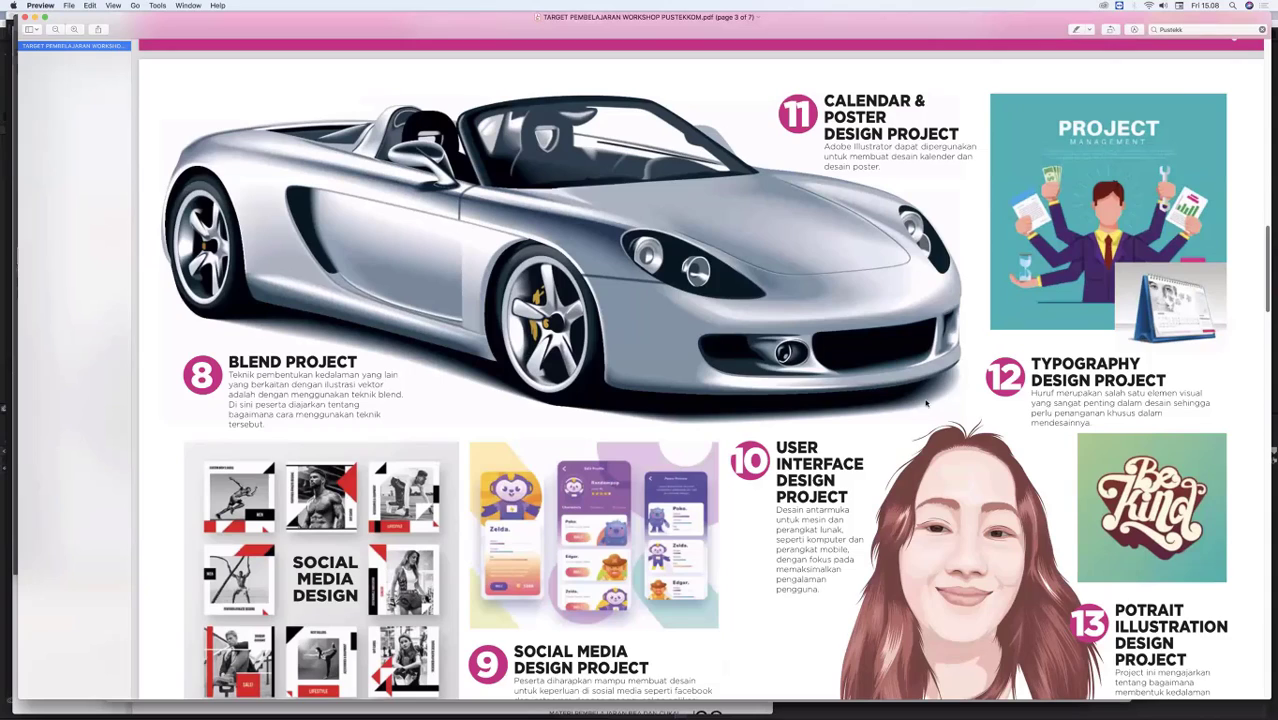
scroll(890, 403, "down", 3)
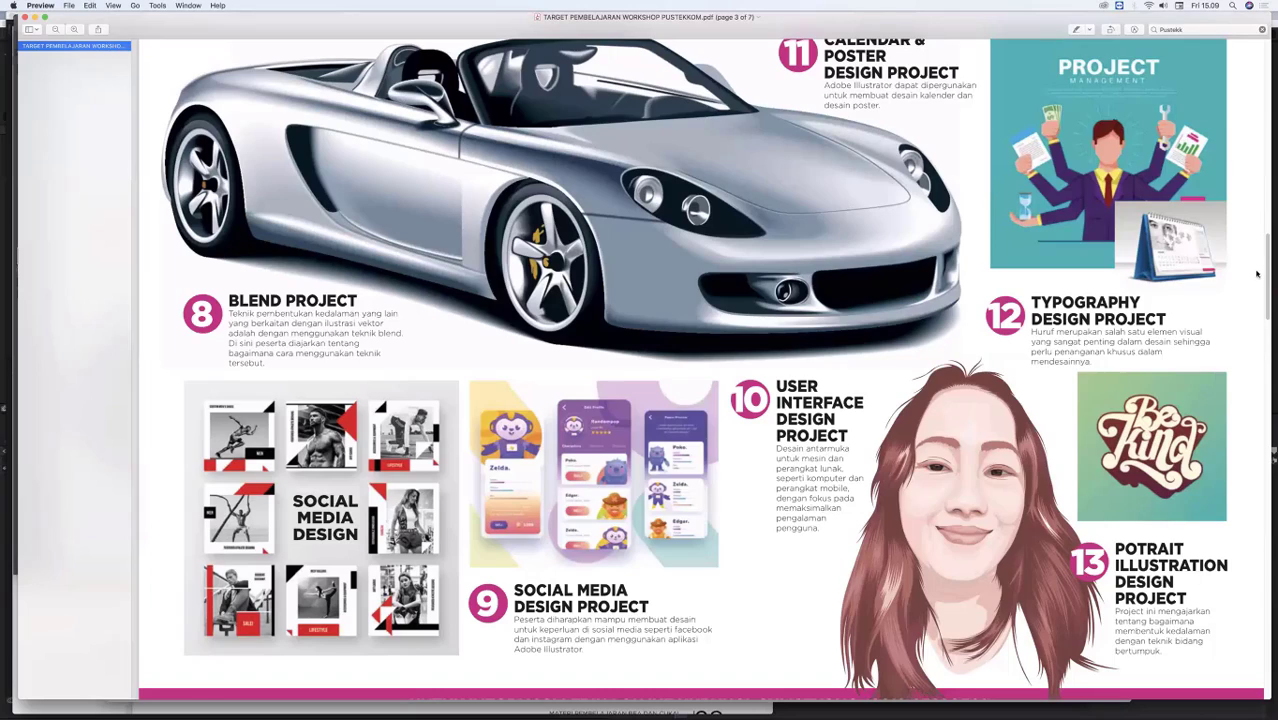
scroll(1259, 283, "up", 10)
scroll(1267, 308, "down", 5)
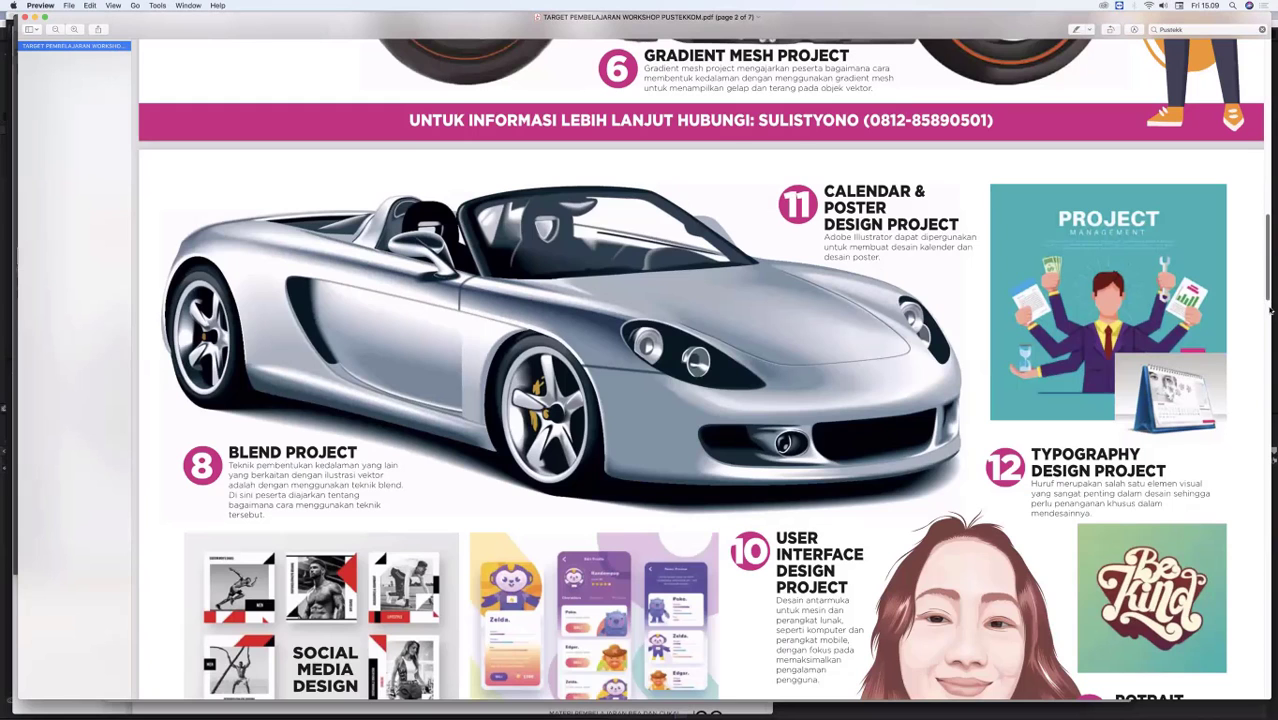
scroll(1270, 328, "up", 5)
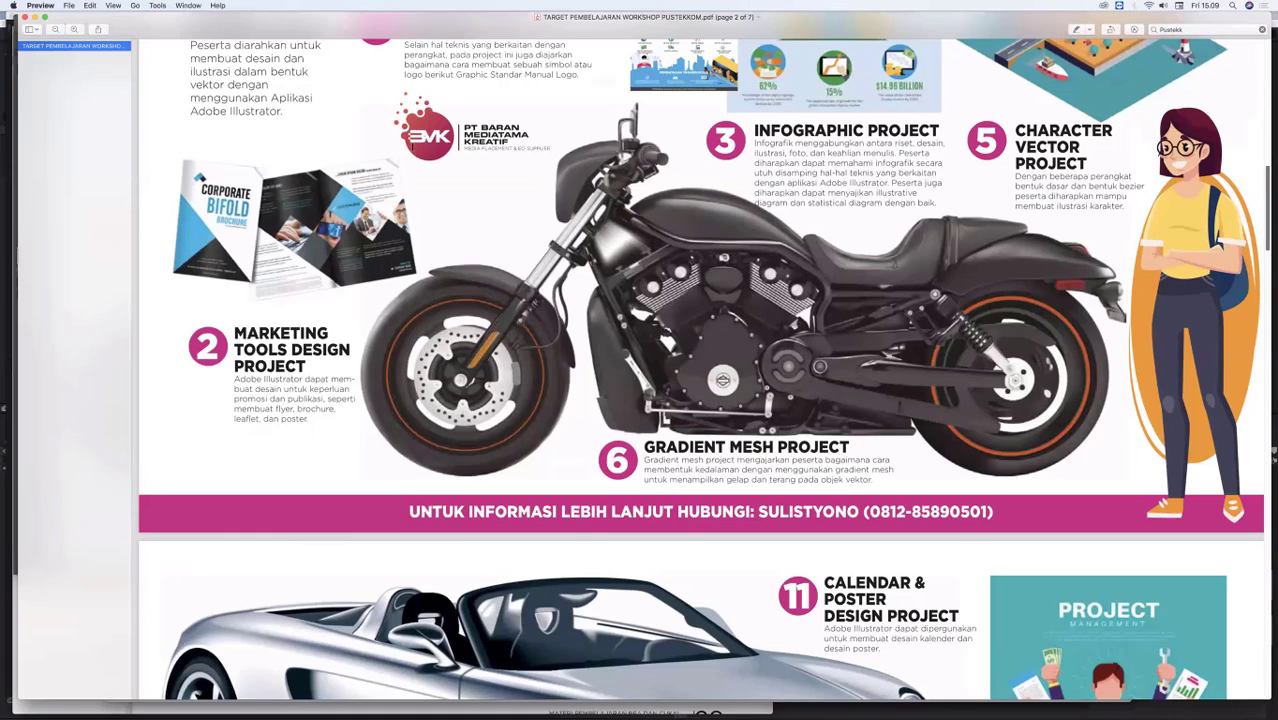
scroll(434, 198, "up", 5)
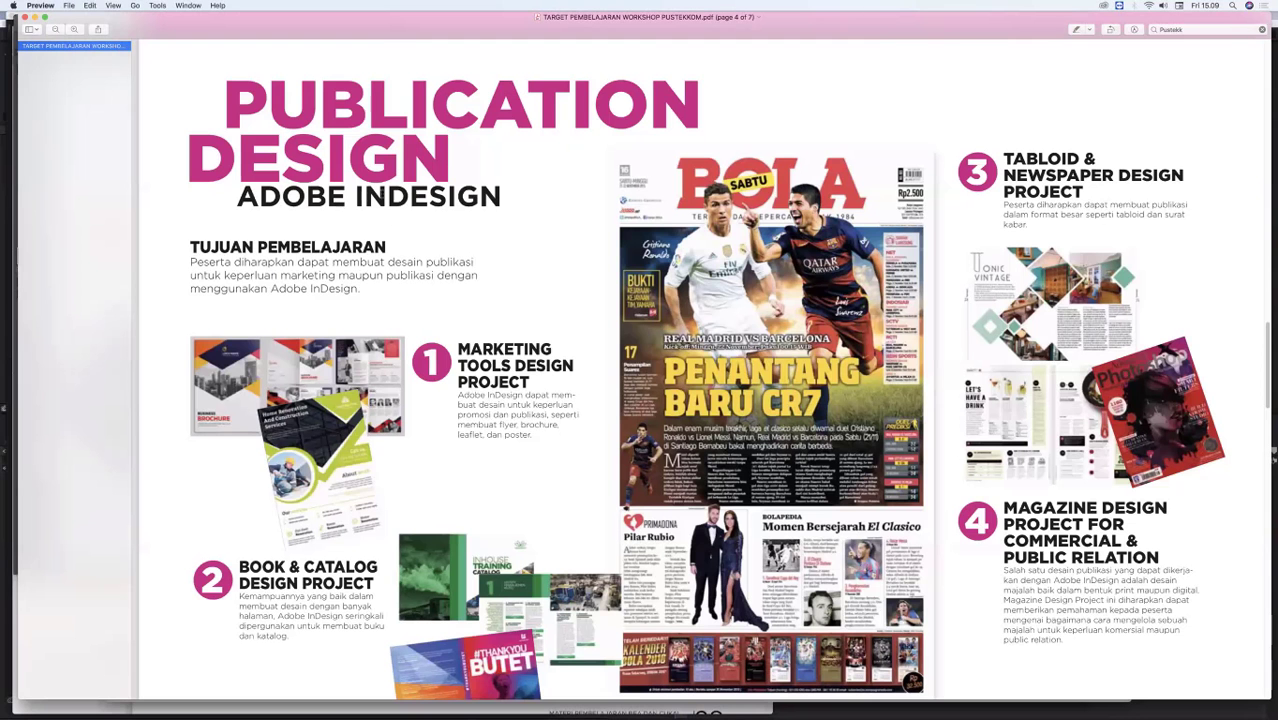
Step: Examine the Publication Design page and its four projects, highlighting the "ADOBE INDESIGN" heading
left_click(440, 225)
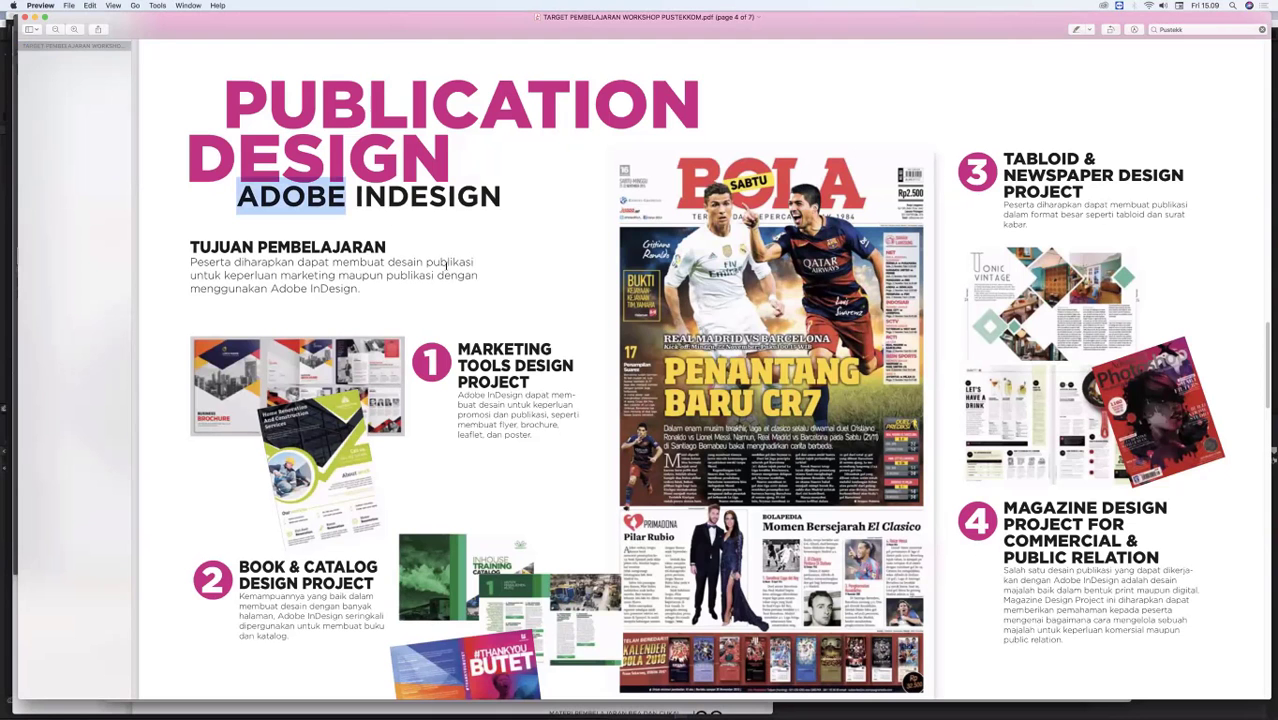
left_click_drag(495, 64, 521, 254)
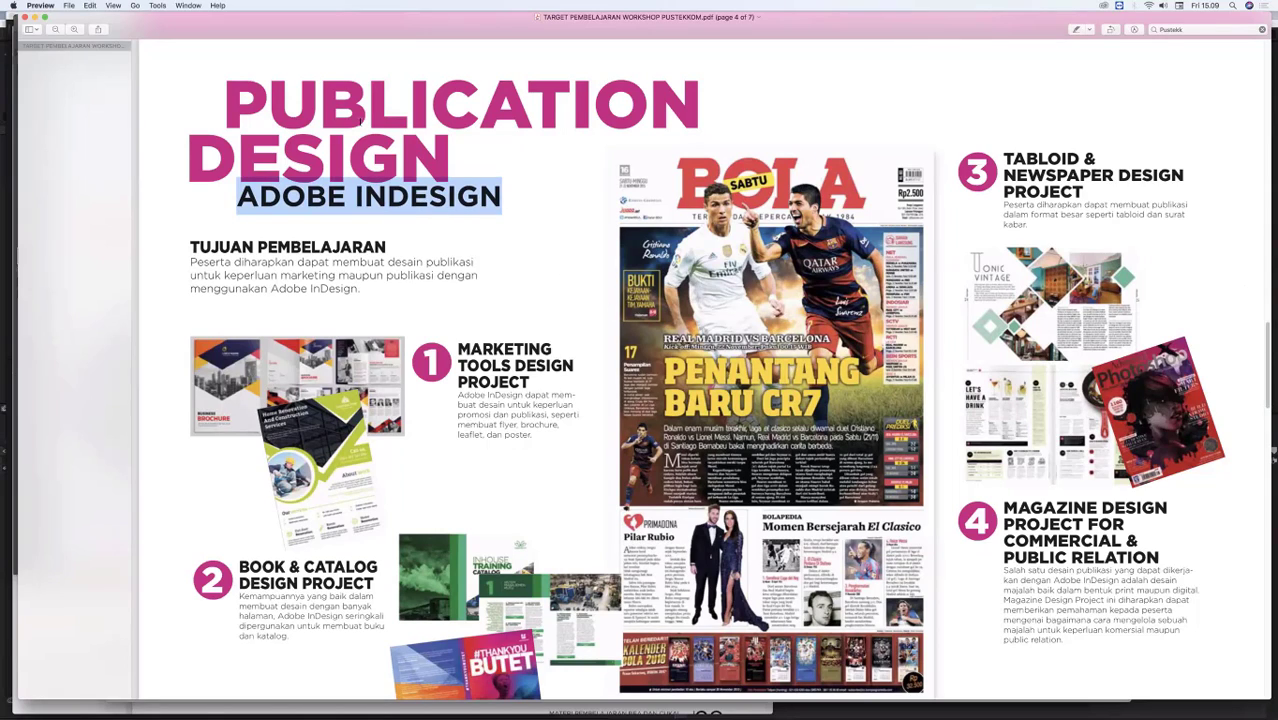
scroll(328, 206, "down", 1)
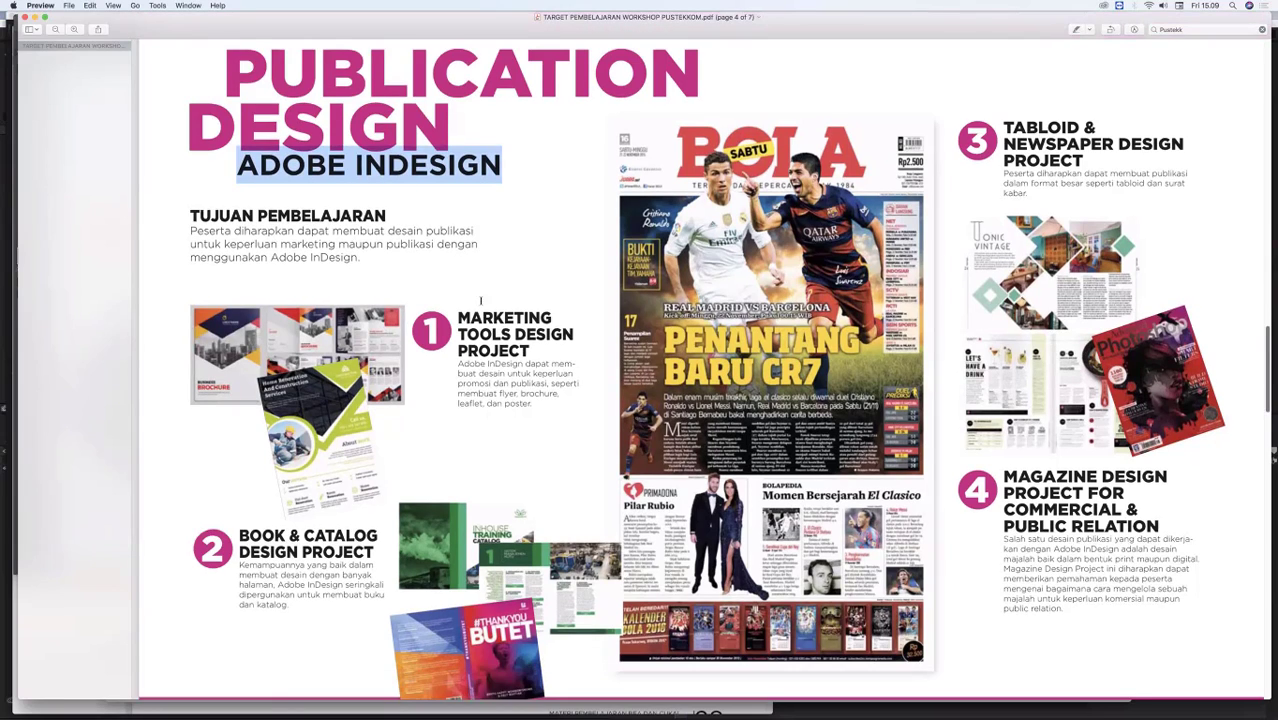
scroll(480, 303, "down", 1)
scroll(477, 338, "up", 1)
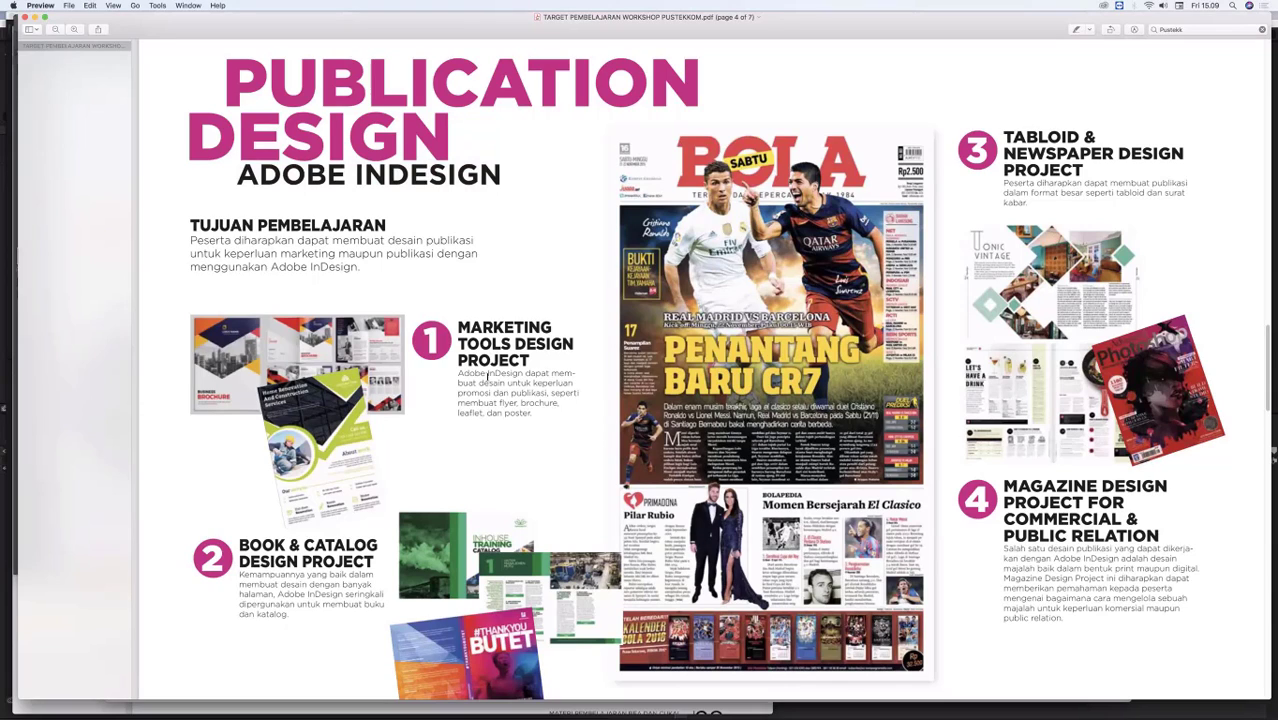
double_click(595, 125)
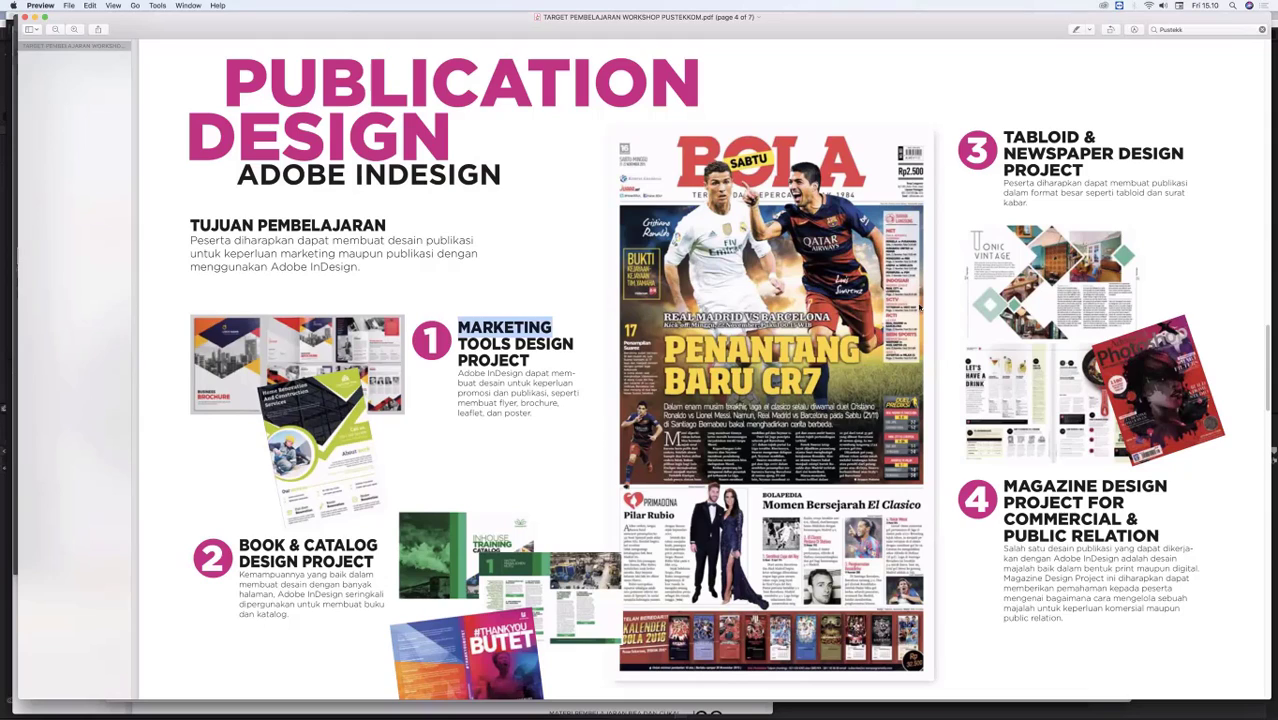
left_click(1062, 193)
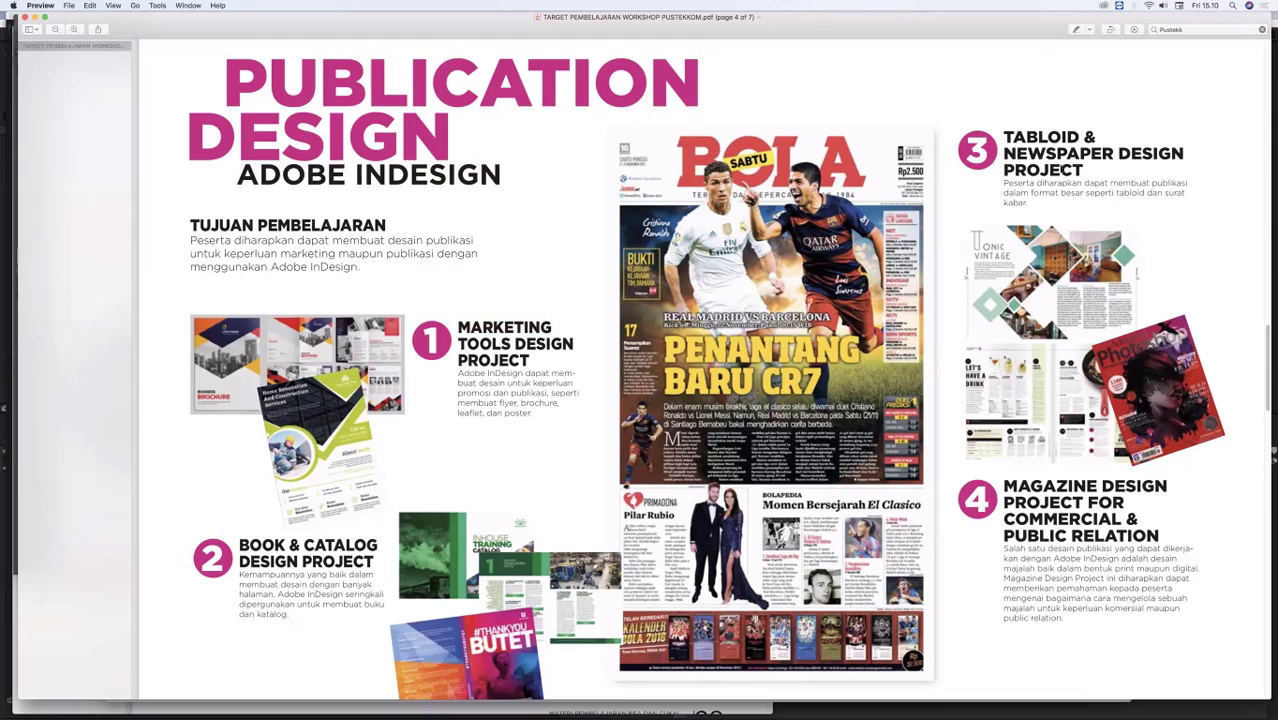
left_click_drag(1006, 496, 1010, 505)
left_click(369, 78)
Step: Look over the Motion Graphic Adobe After Effect page and go back to the Publication Design projects
scroll(1250, 375, "down", 2)
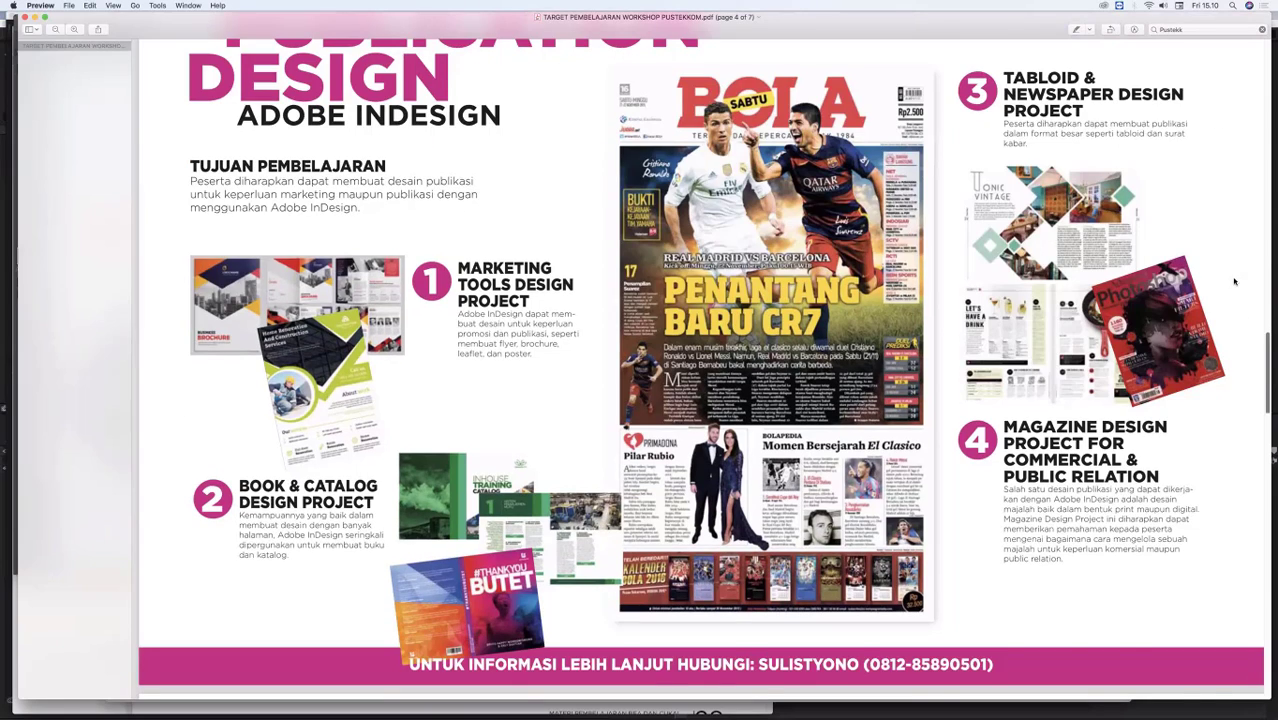
scroll(1233, 330, "down", 10)
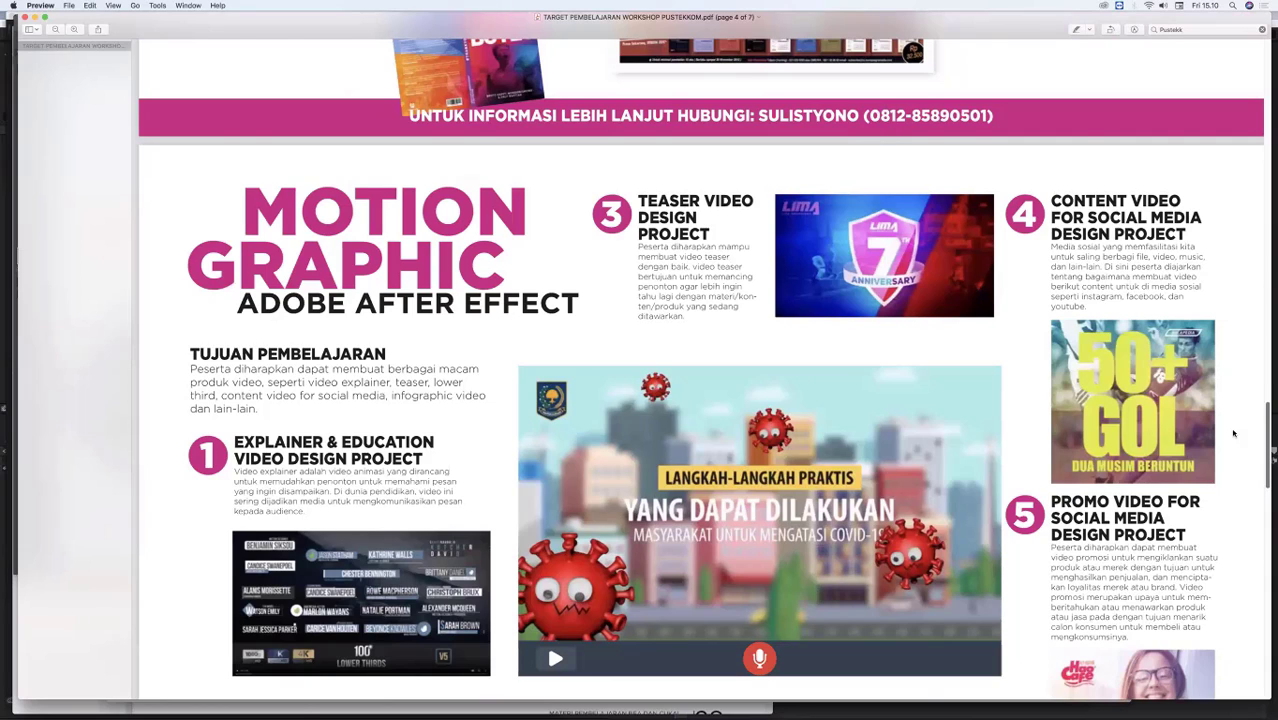
scroll(1244, 456, "up", 2)
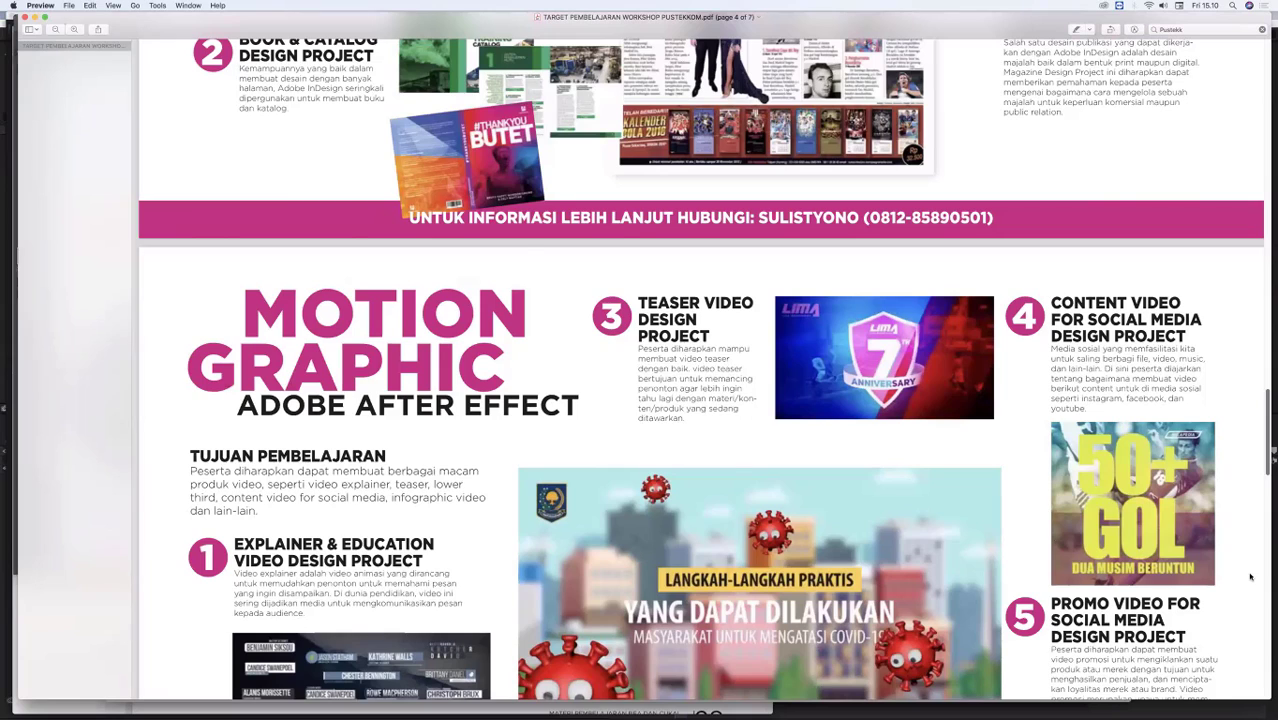
scroll(1250, 570, "up", 7)
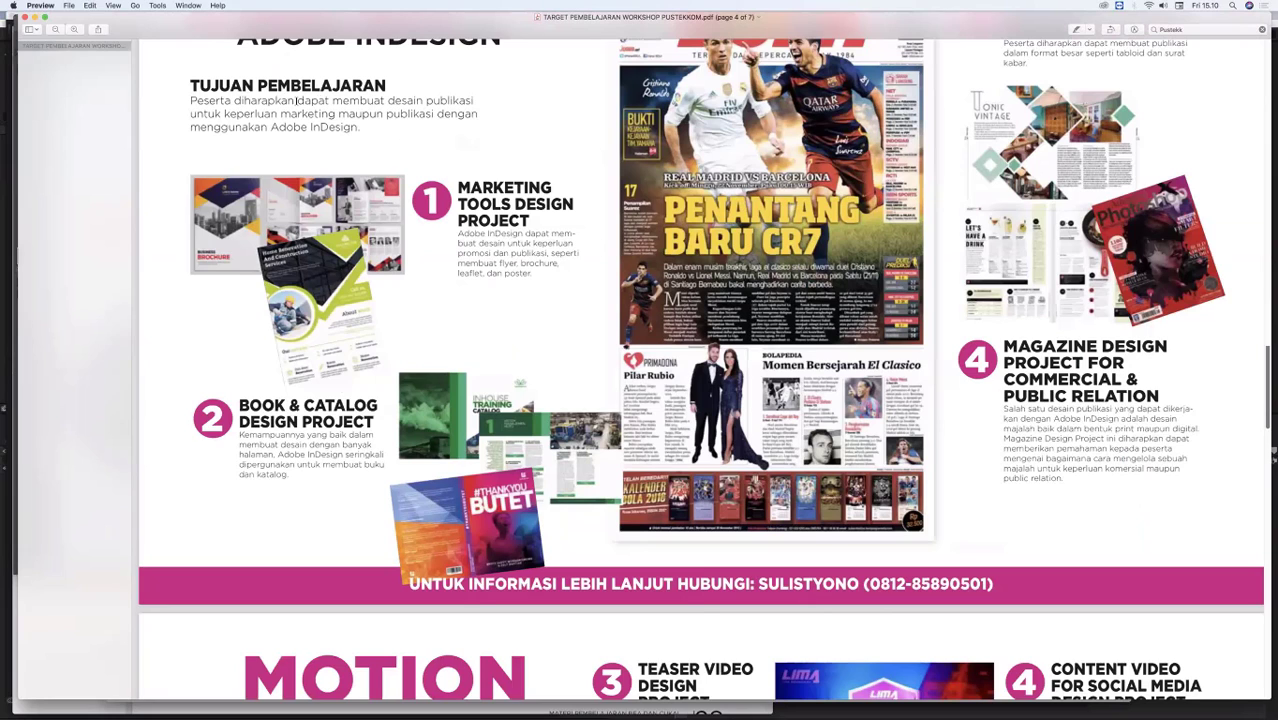
Step: Move through the workshop PDF past the Motion Graphic projects to the Digital Imaging Adobe Photoshop page and examine its first four projects
scroll(444, 252, "down", 14)
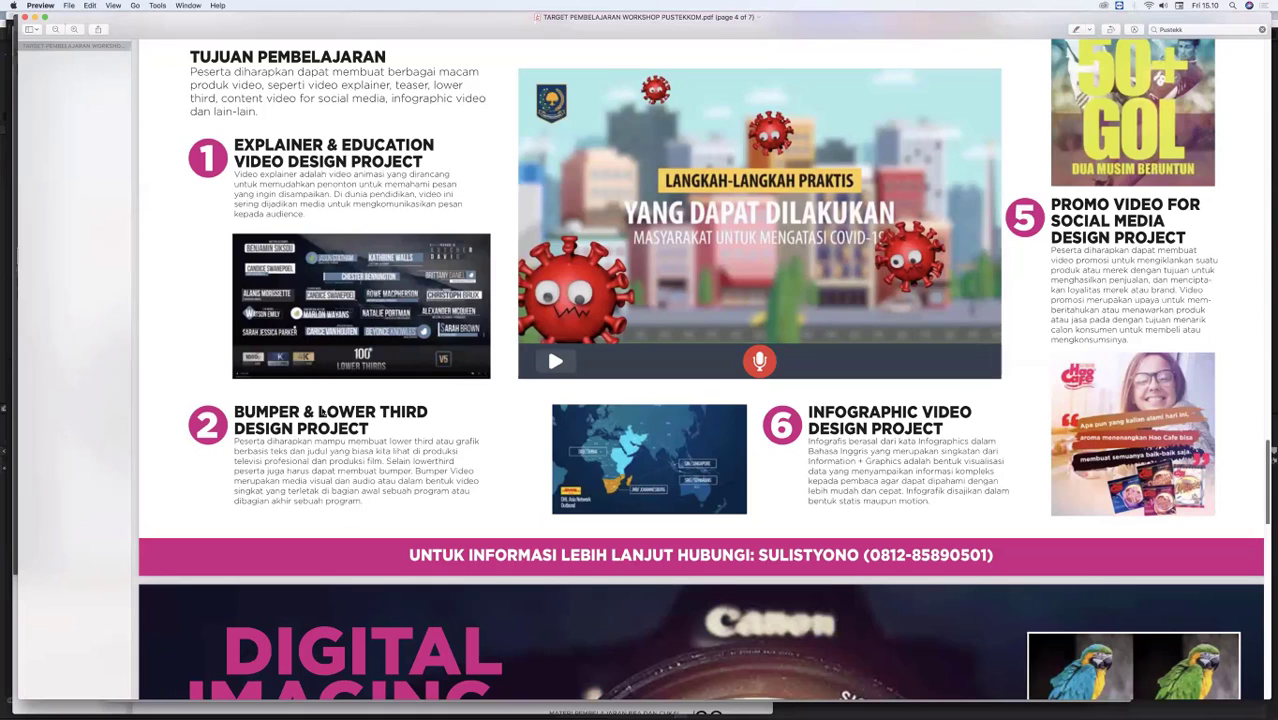
scroll(378, 700, "down", 10)
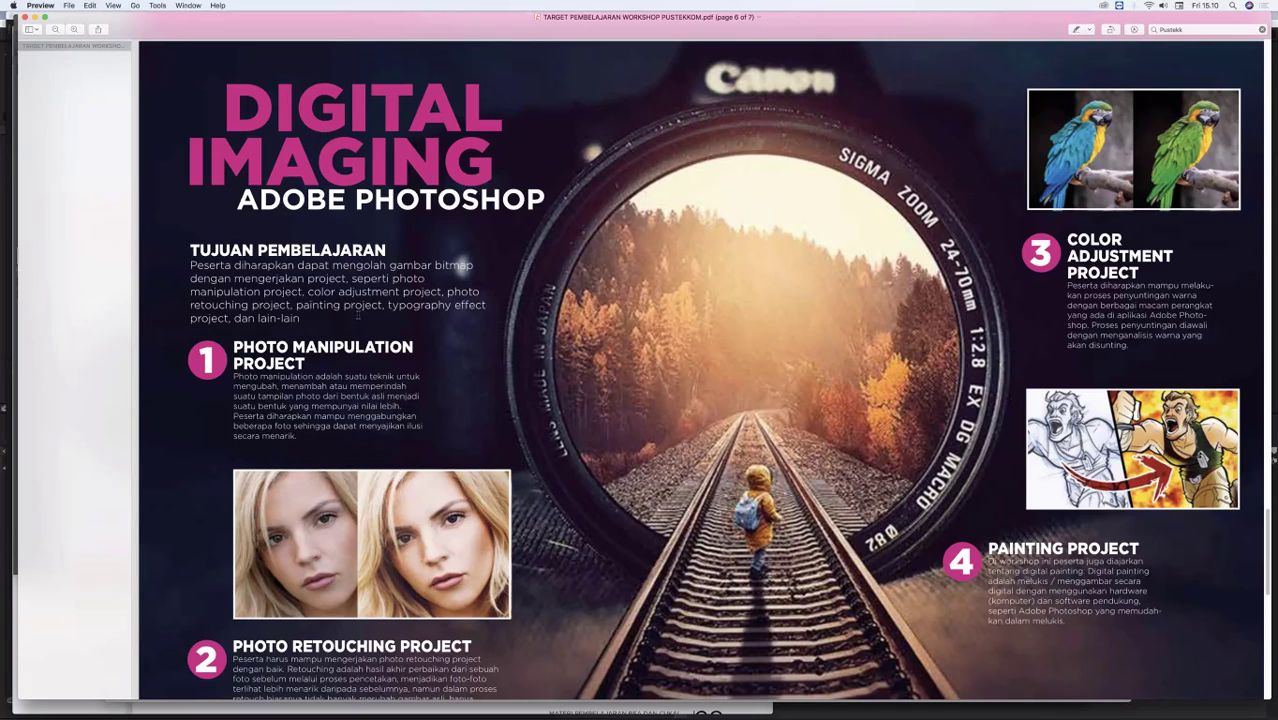
scroll(340, 341, "down", 2)
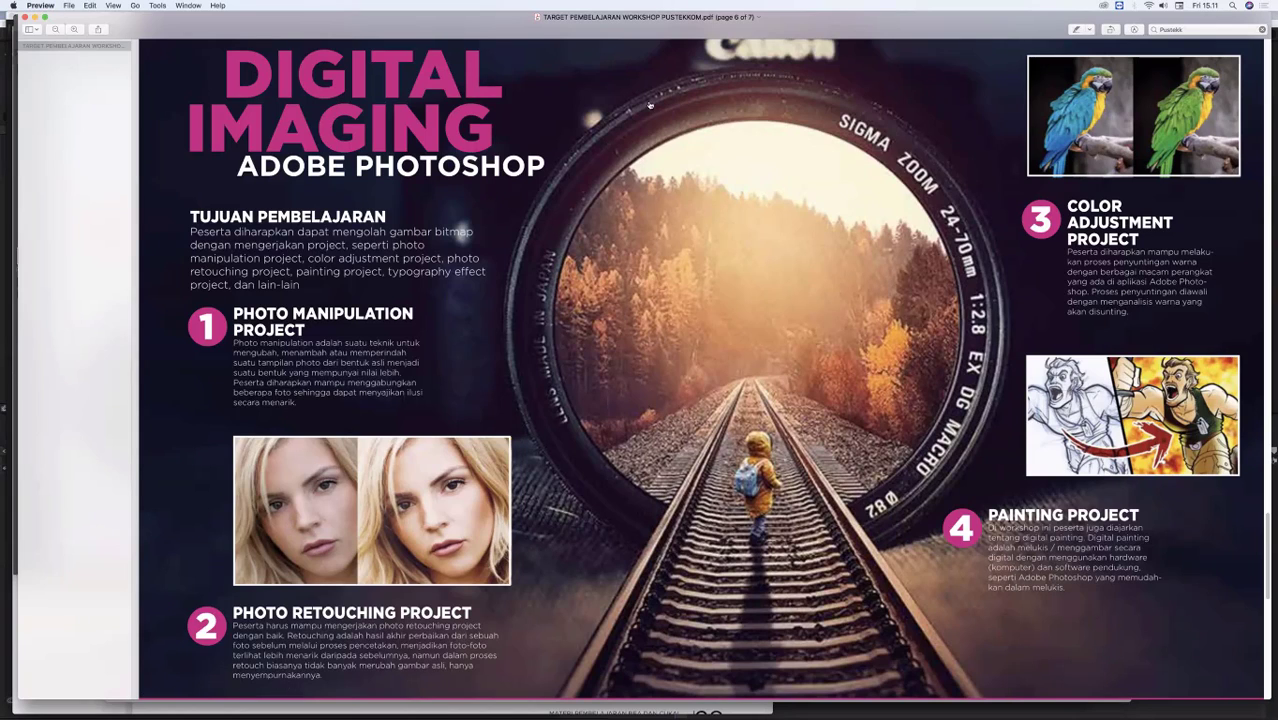
Step: Switch to Chrome and browse example artworks in the "digital imaging" image results, previewing several pictures one after another
mouse_move(480, 695)
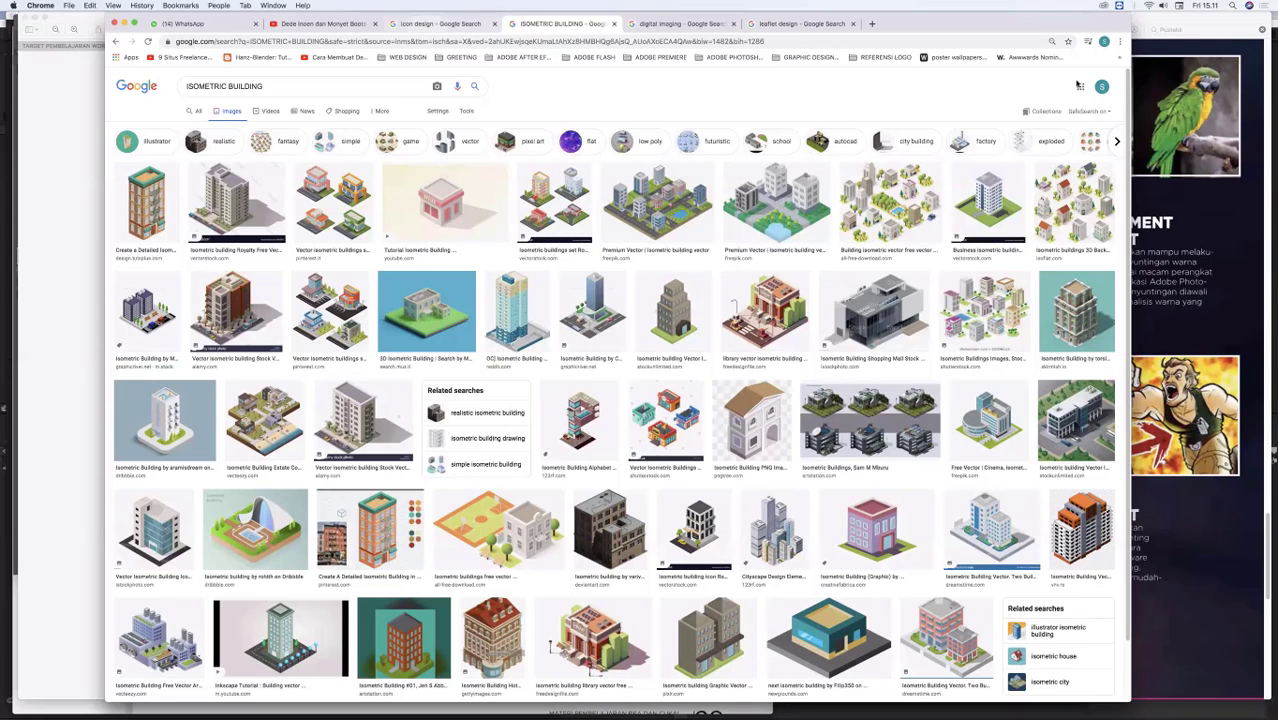
key("ctrl+Tab")
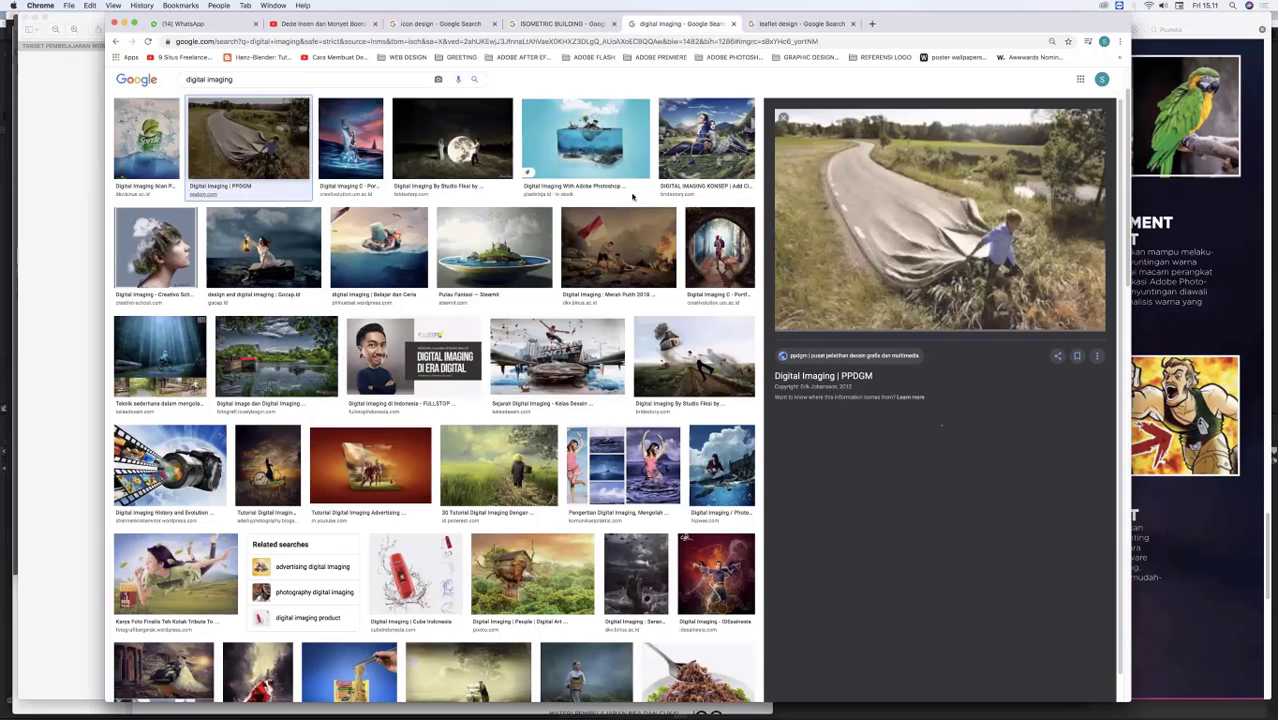
key("Right")
key("Right")
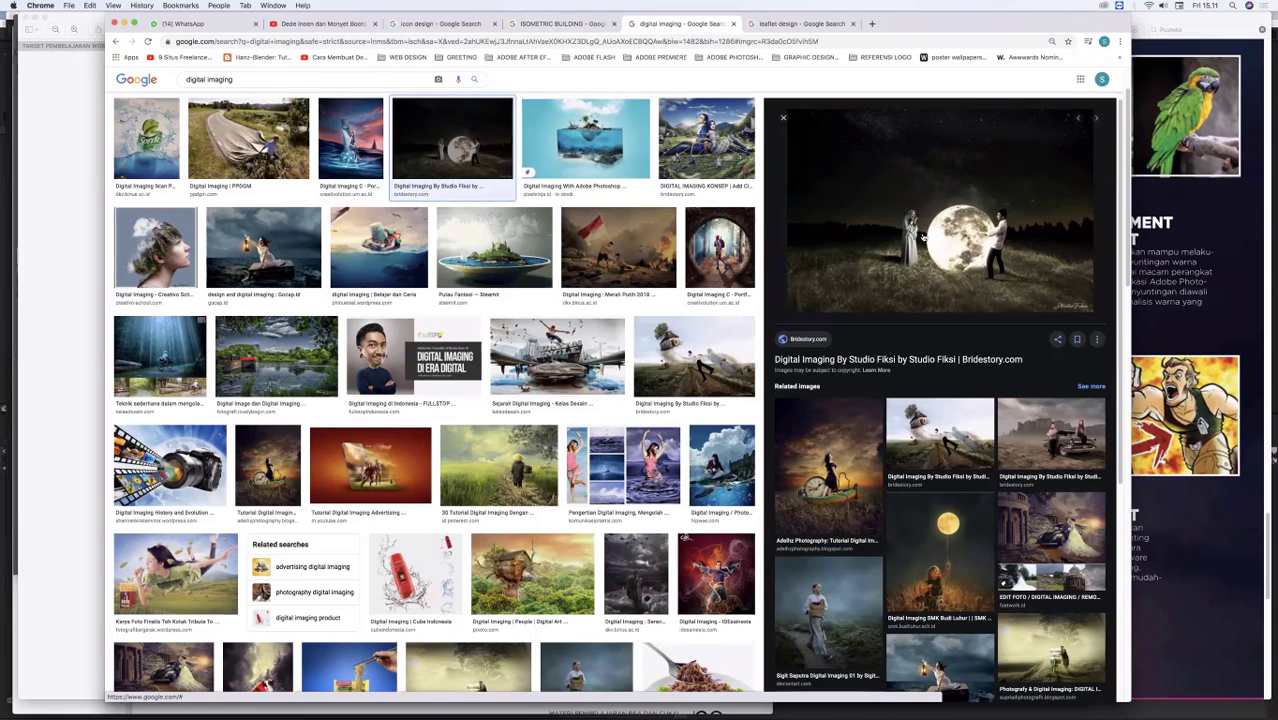
key("Right")
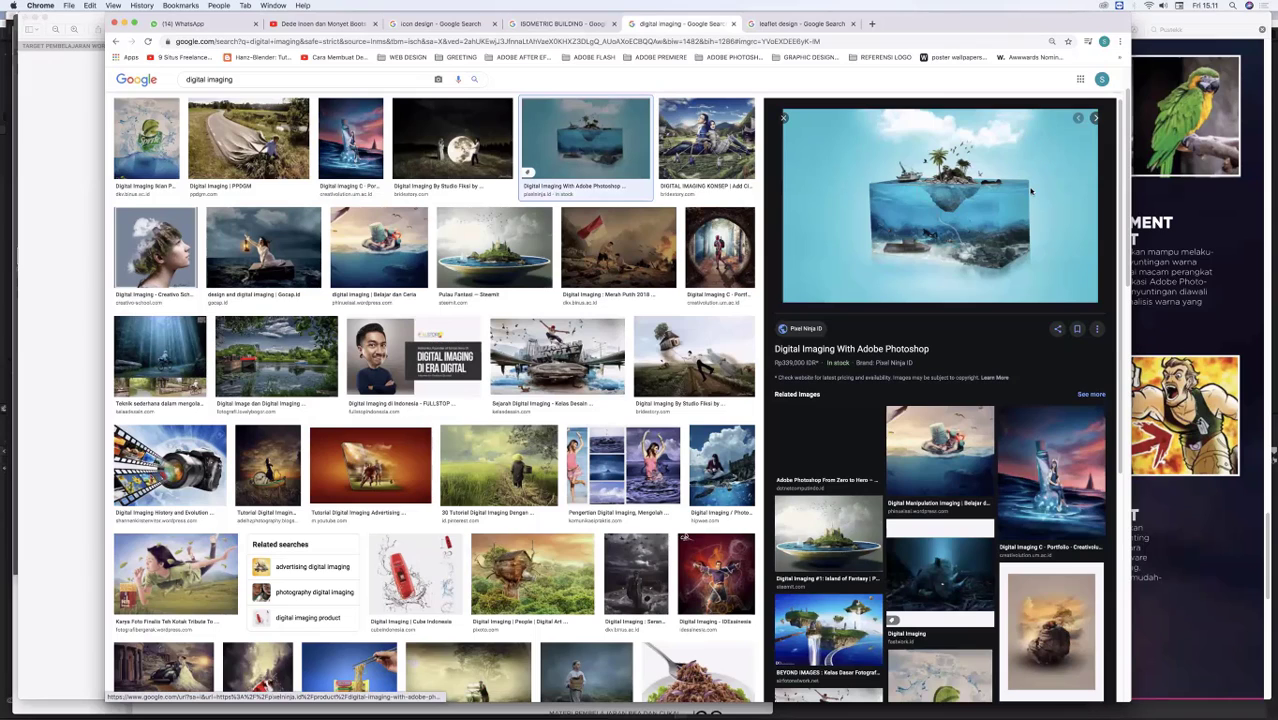
key("Right")
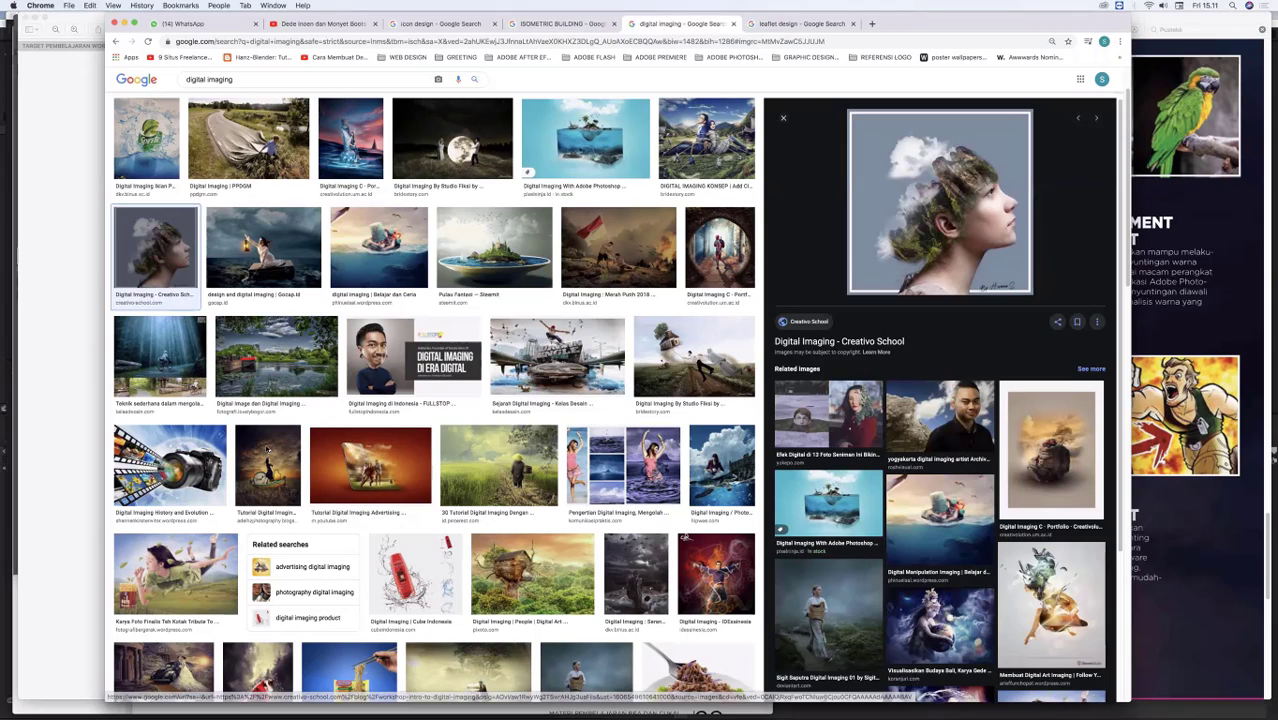
Step: Return to the workshop PDF in Preview and examine the remaining Adobe Photoshop projects, from social media and typography effect to user interface design
key("super+Tab")
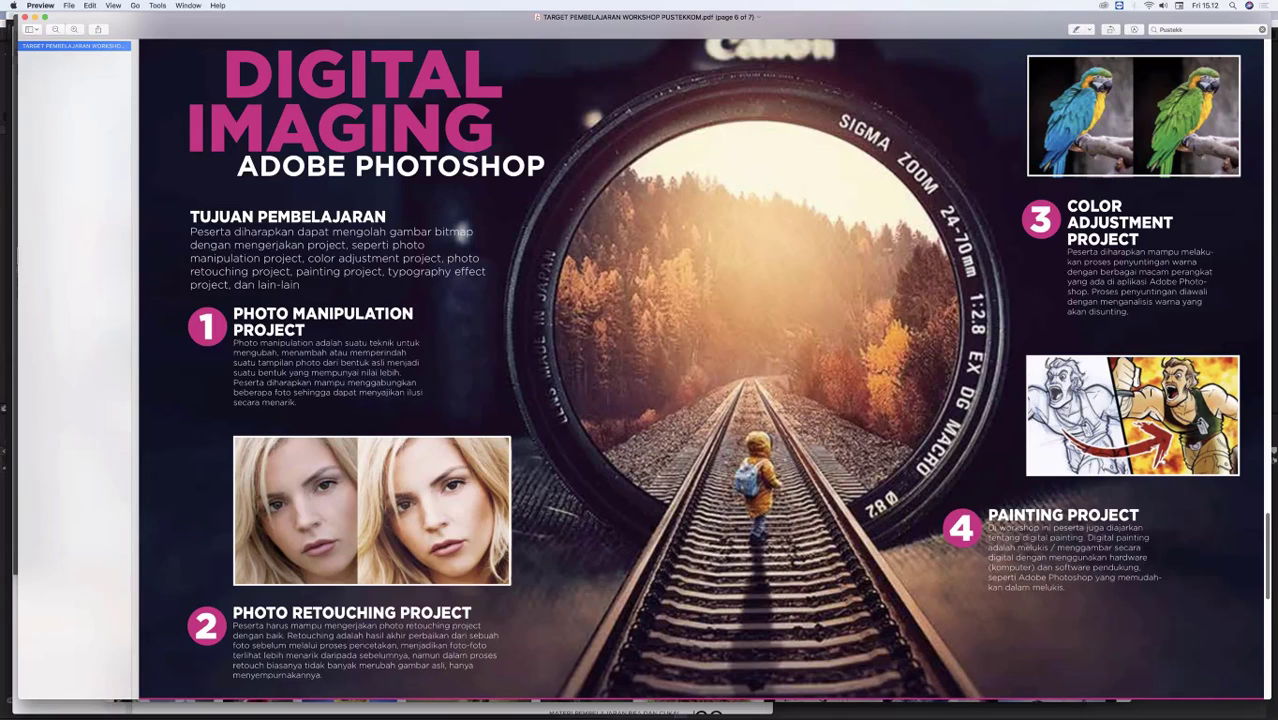
scroll(1150, 324, "down", 5)
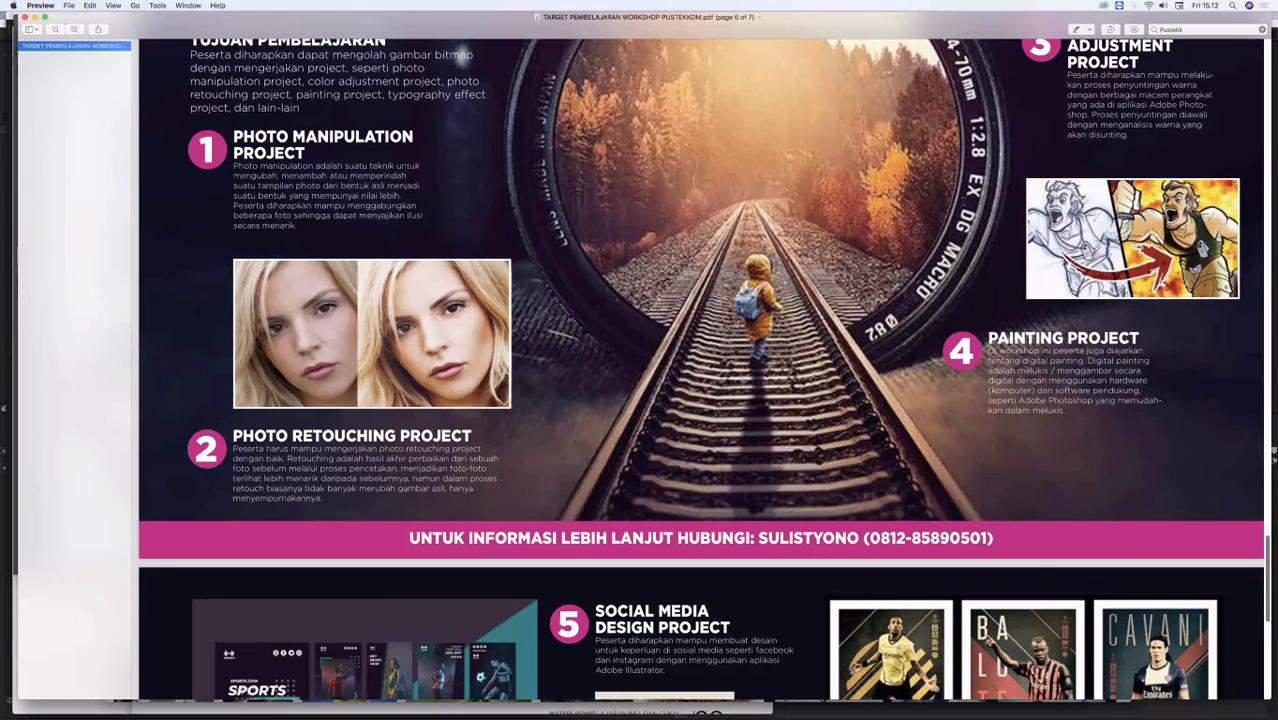
scroll(986, 240, "down", 1)
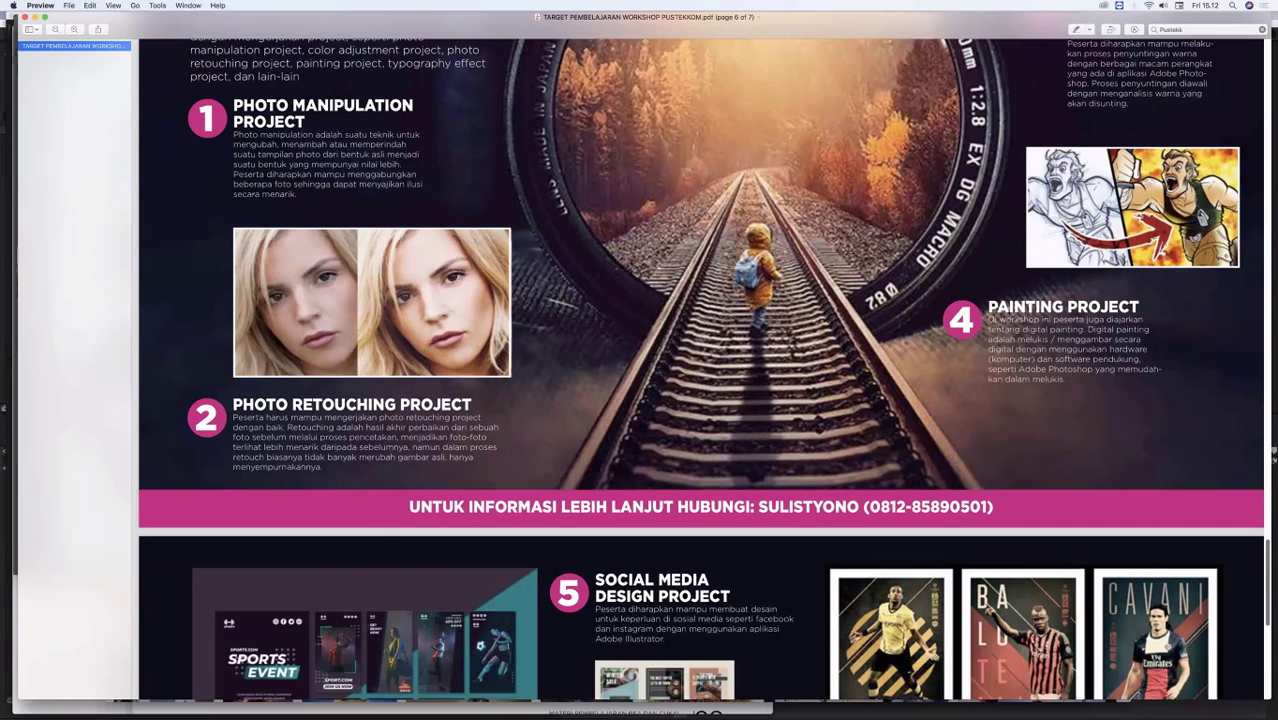
scroll(408, 507, "down", 10)
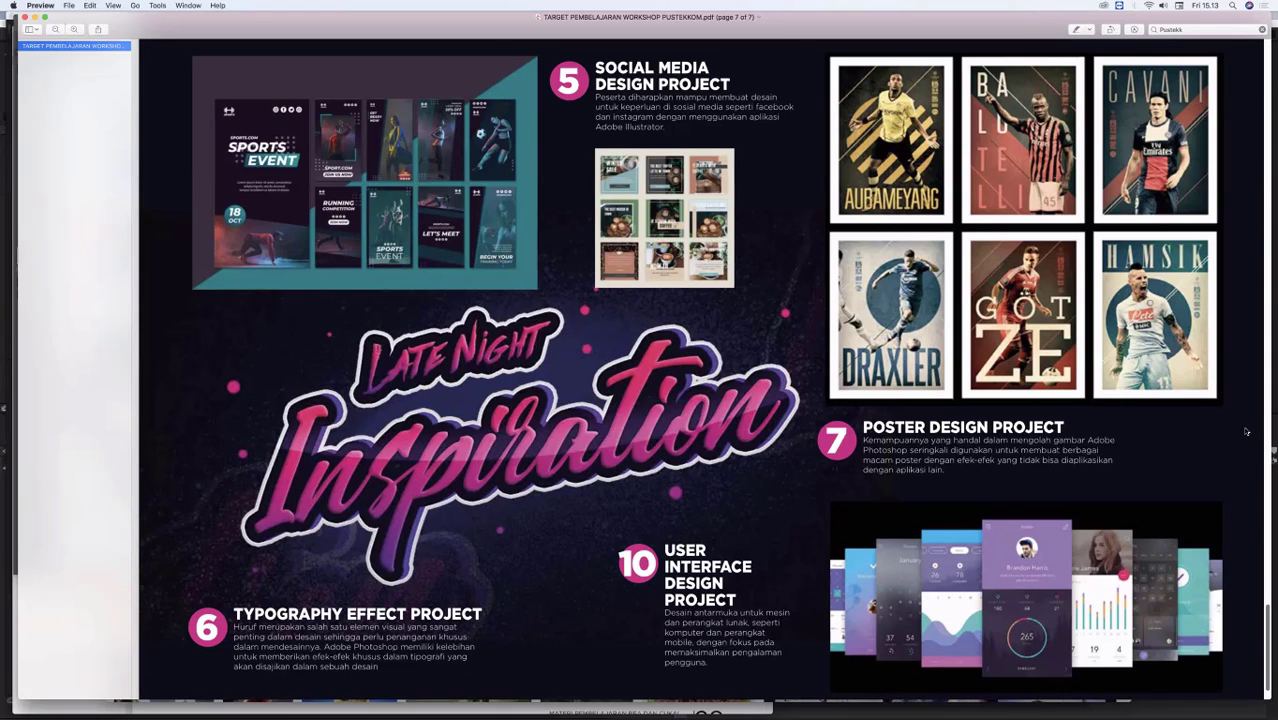
Step: Go back to the Motion Graphic Adobe After Effect page, highlight the first line of its learning objectives, and clear the highlight
scroll(1242, 428, "up", 10)
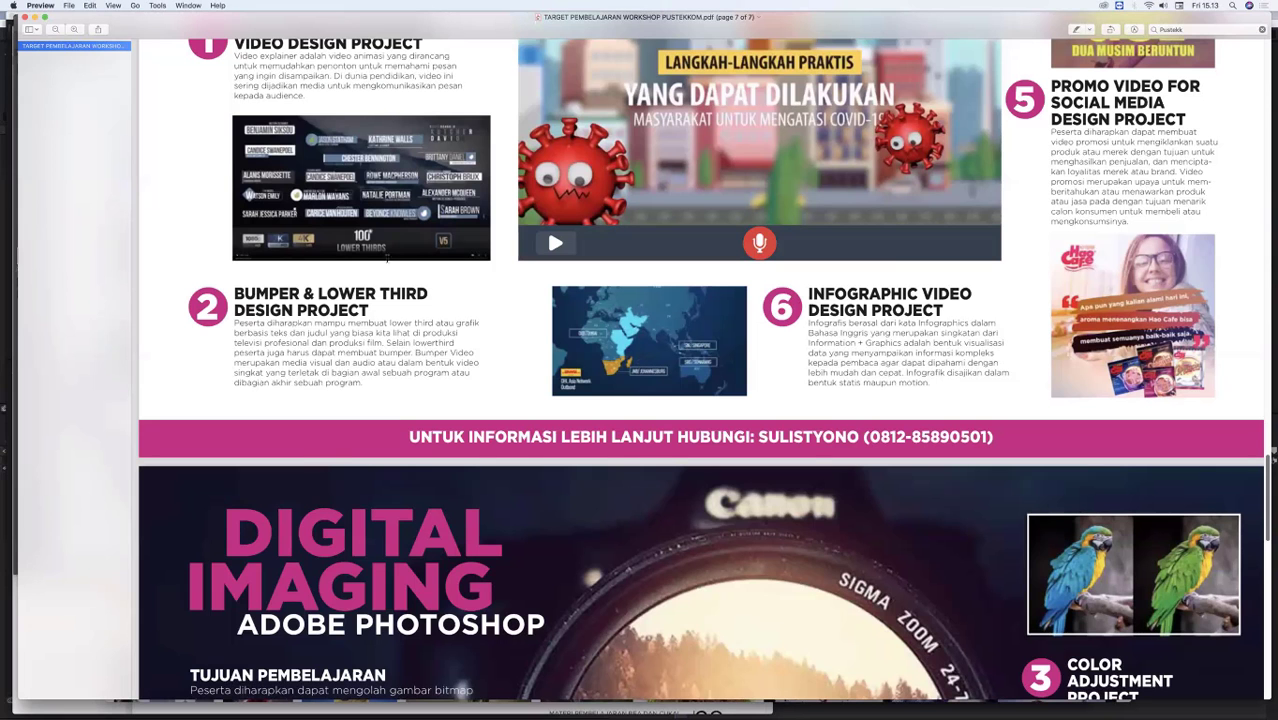
scroll(388, 258, "up", 5)
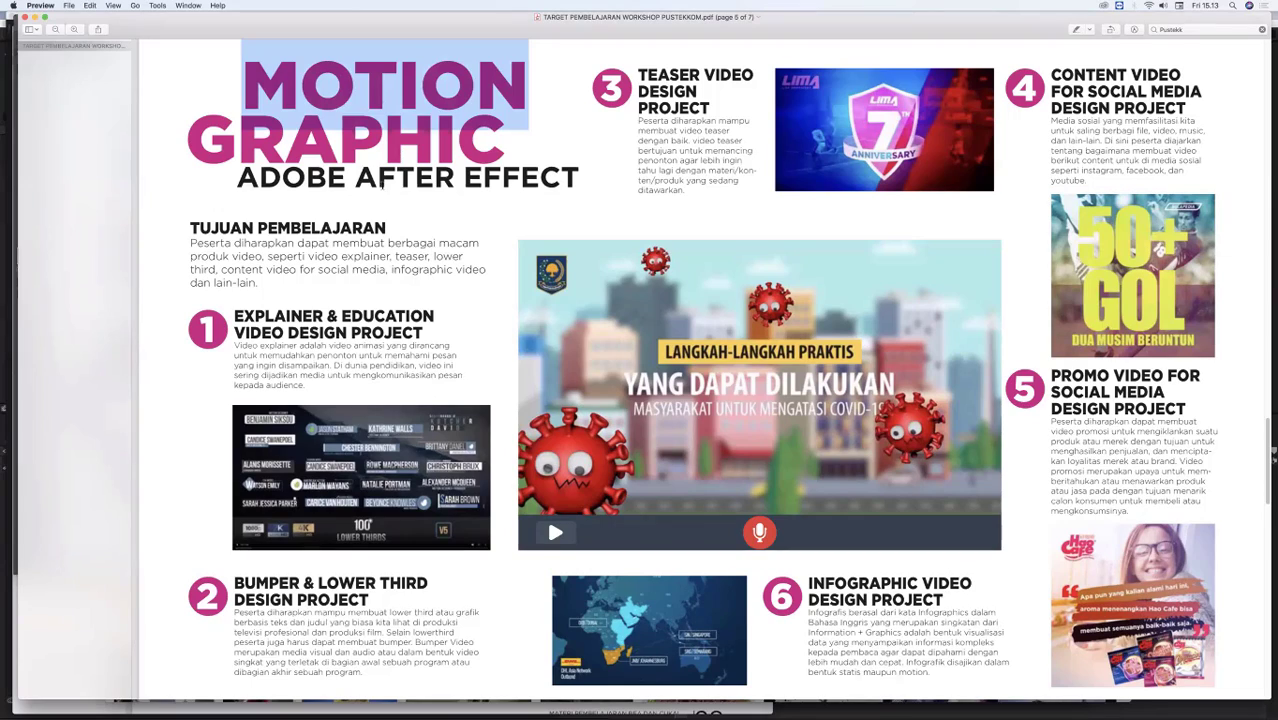
triple_click(375, 242)
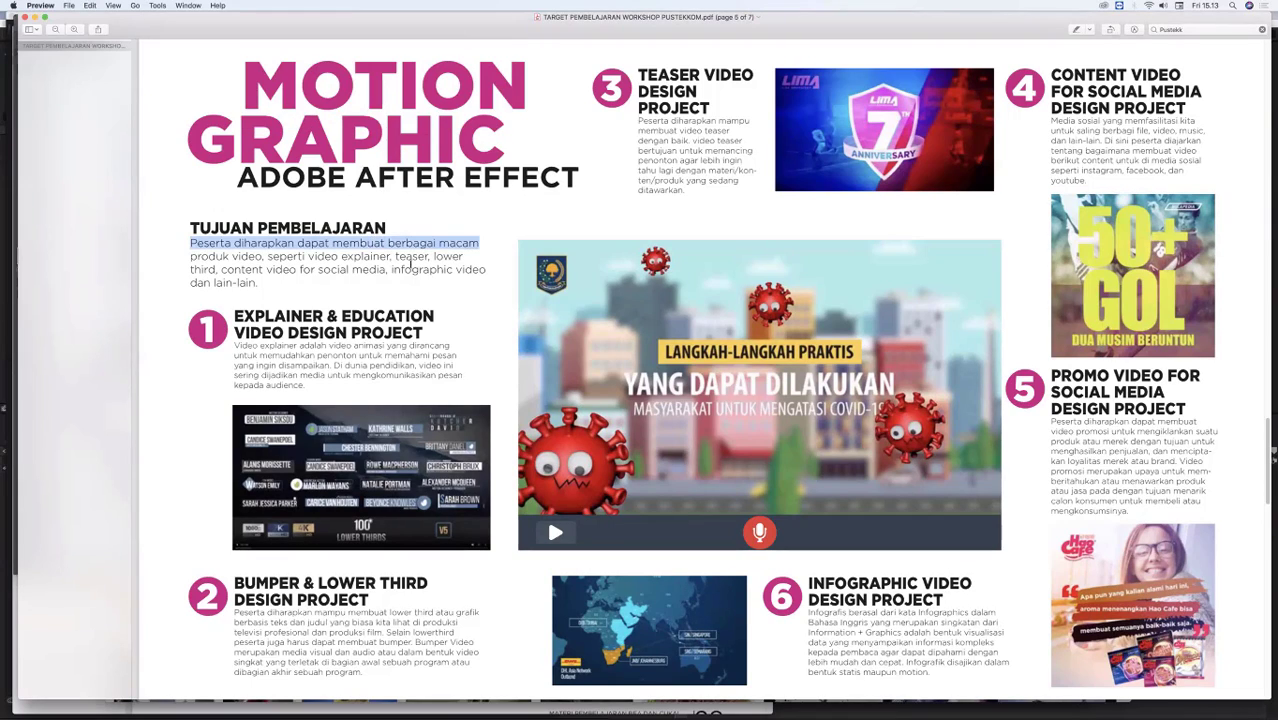
left_click(362, 130)
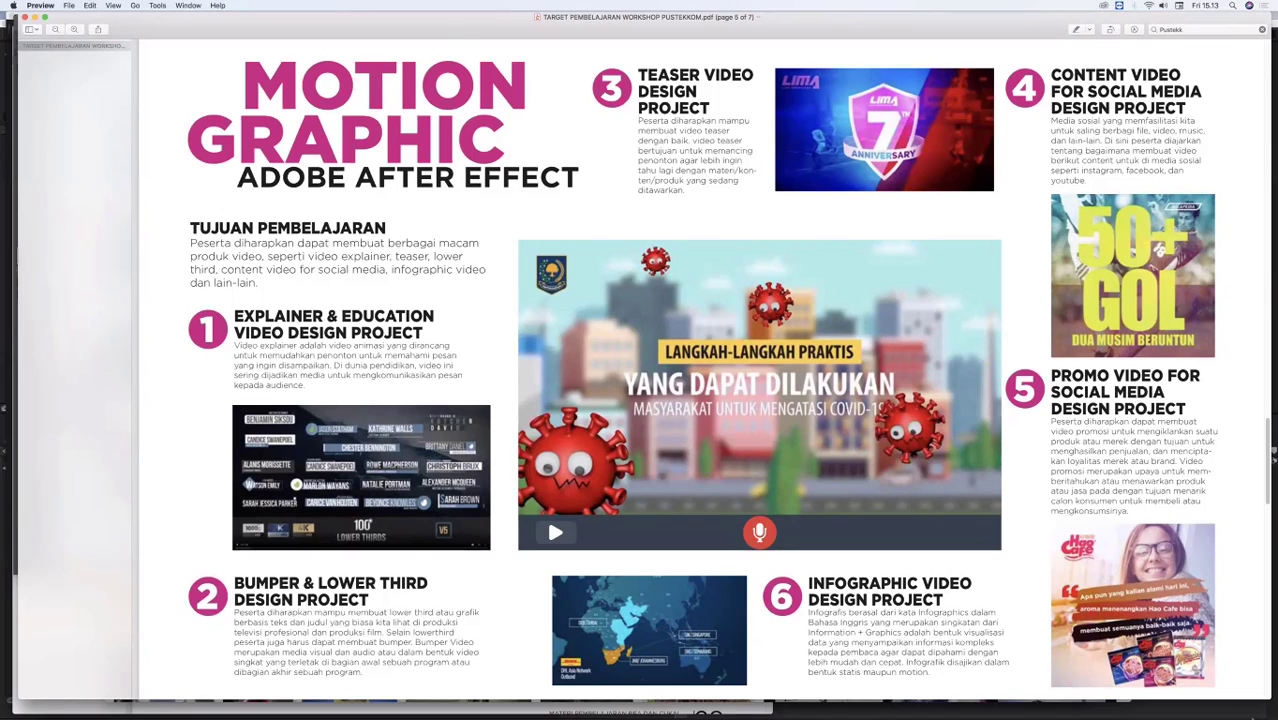
Step: Open a Finder window on the Desktop folder and make it taller to show more of its files
left_click(1237, 668)
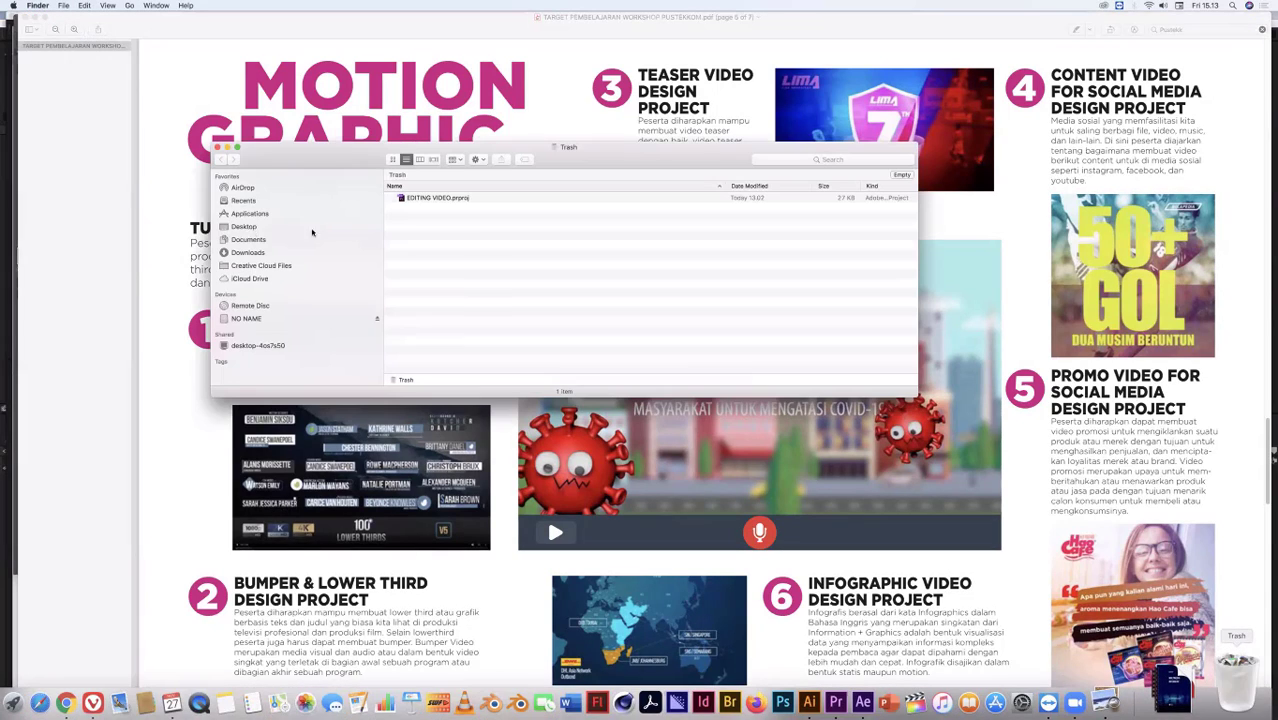
left_click(266, 228)
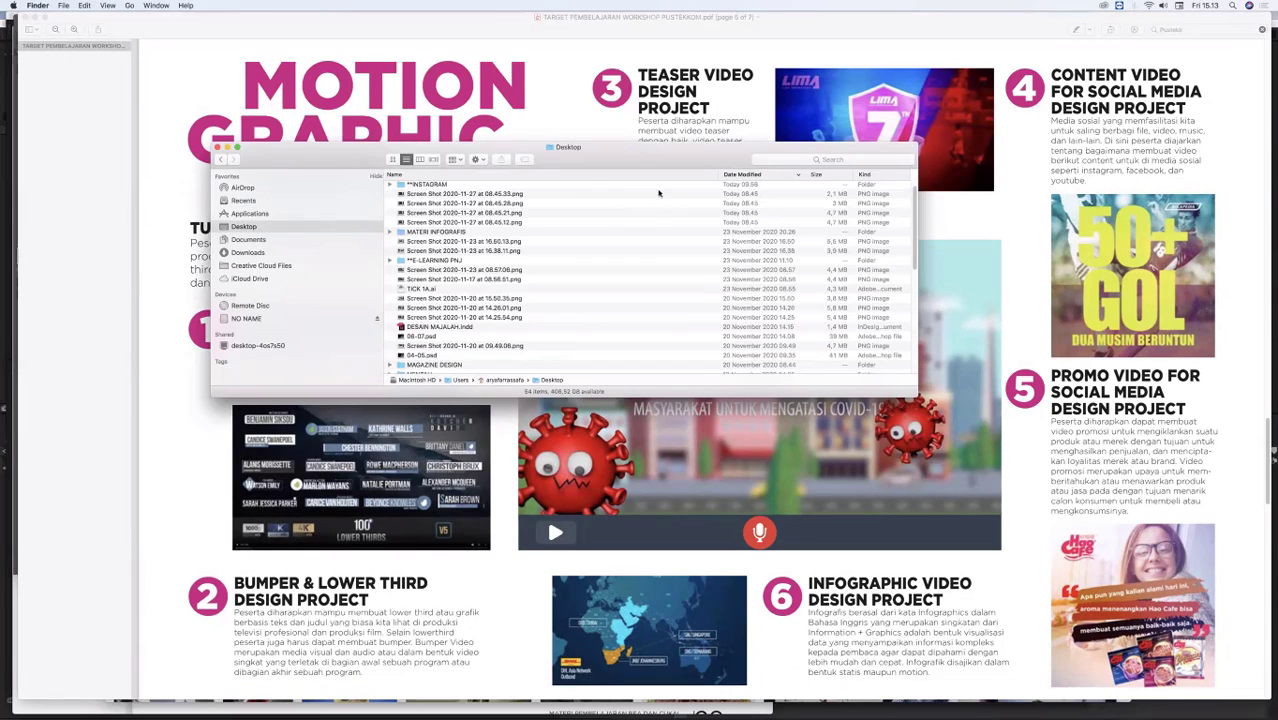
left_click_drag(653, 147, 659, 151)
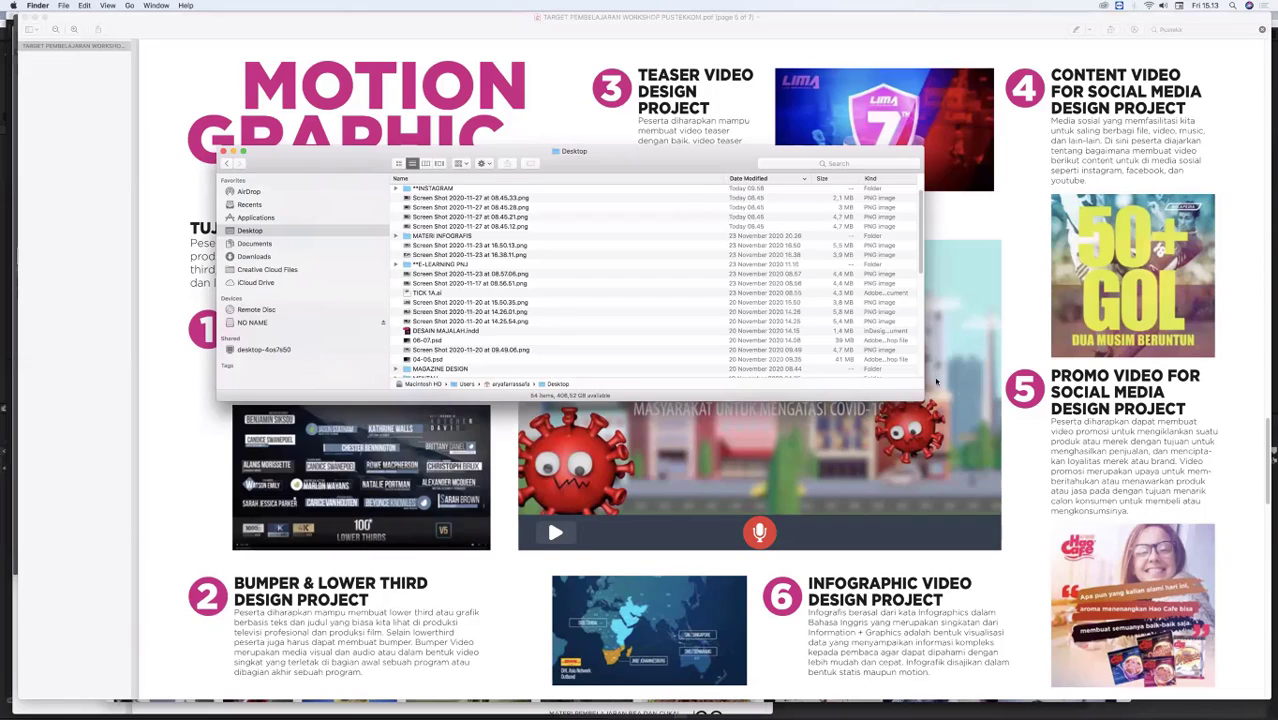
left_click_drag(943, 383, 770, 567)
scroll(538, 365, "down", 2)
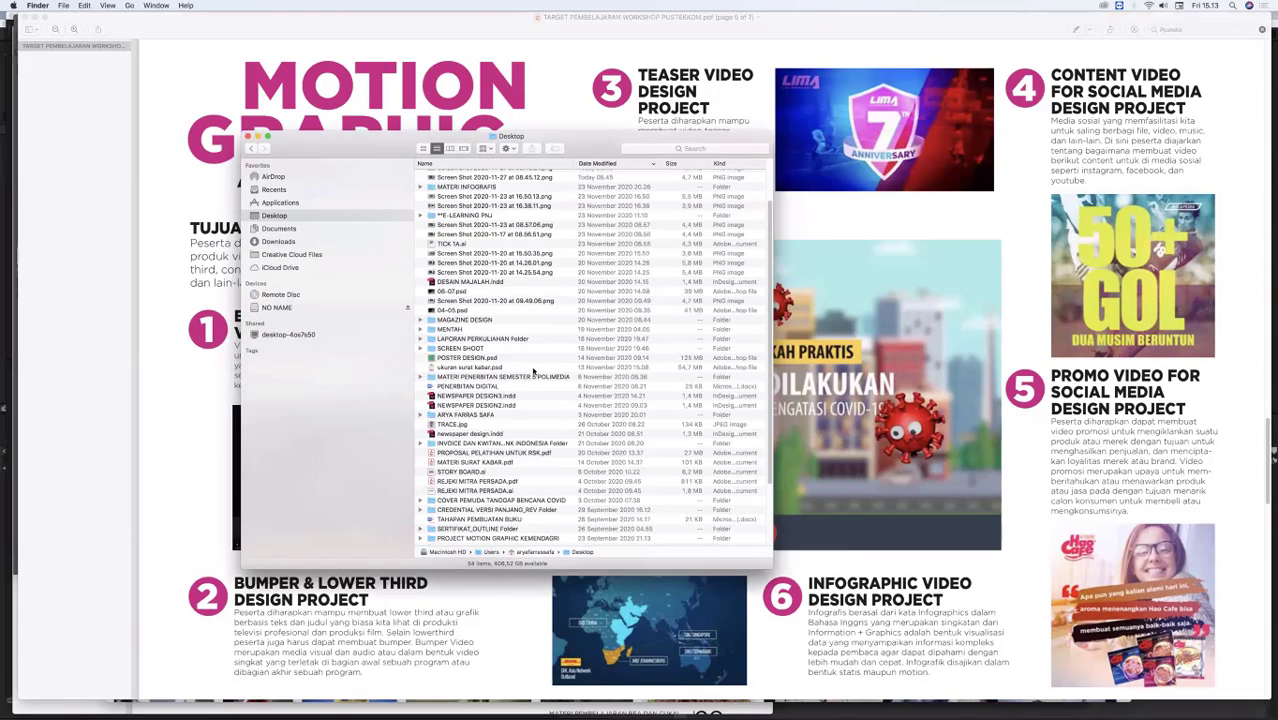
Step: Show the Desktop files in column view, reposition the Finder window, and widen the first column to fit the full file names
left_click(450, 148)
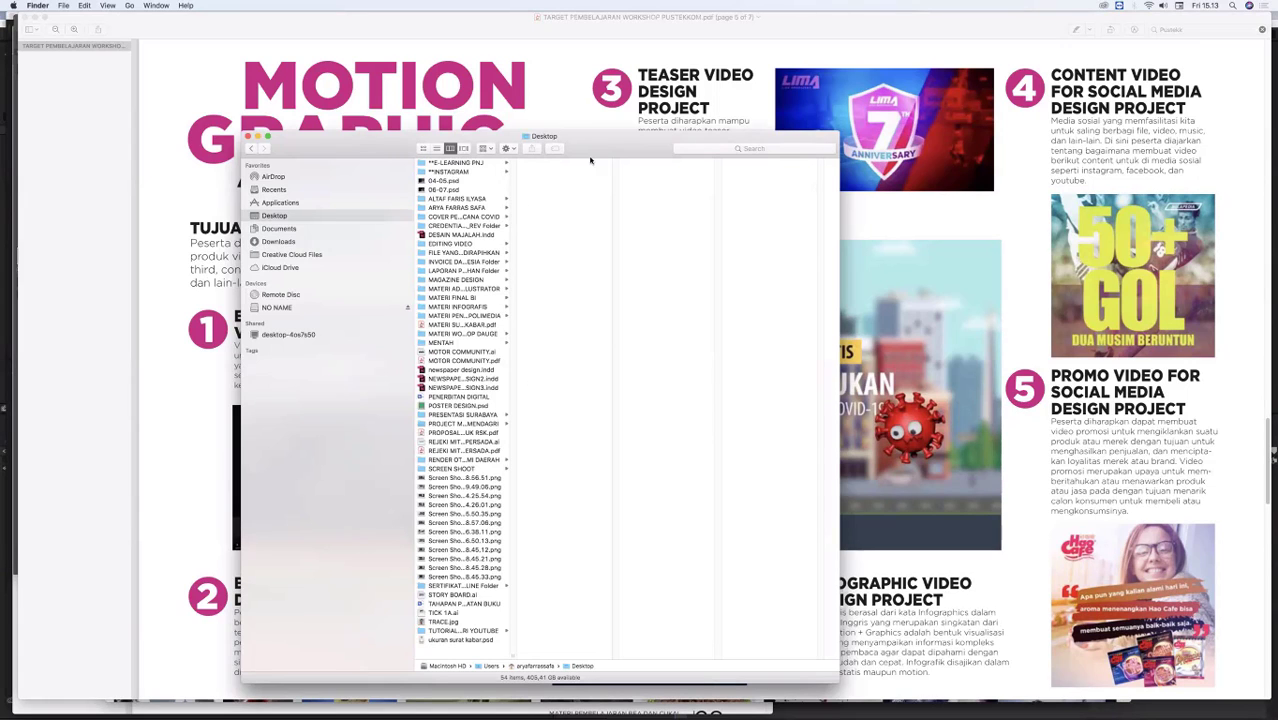
left_click_drag(339, 415, 359, 405)
left_click_drag(309, 465, 524, 415)
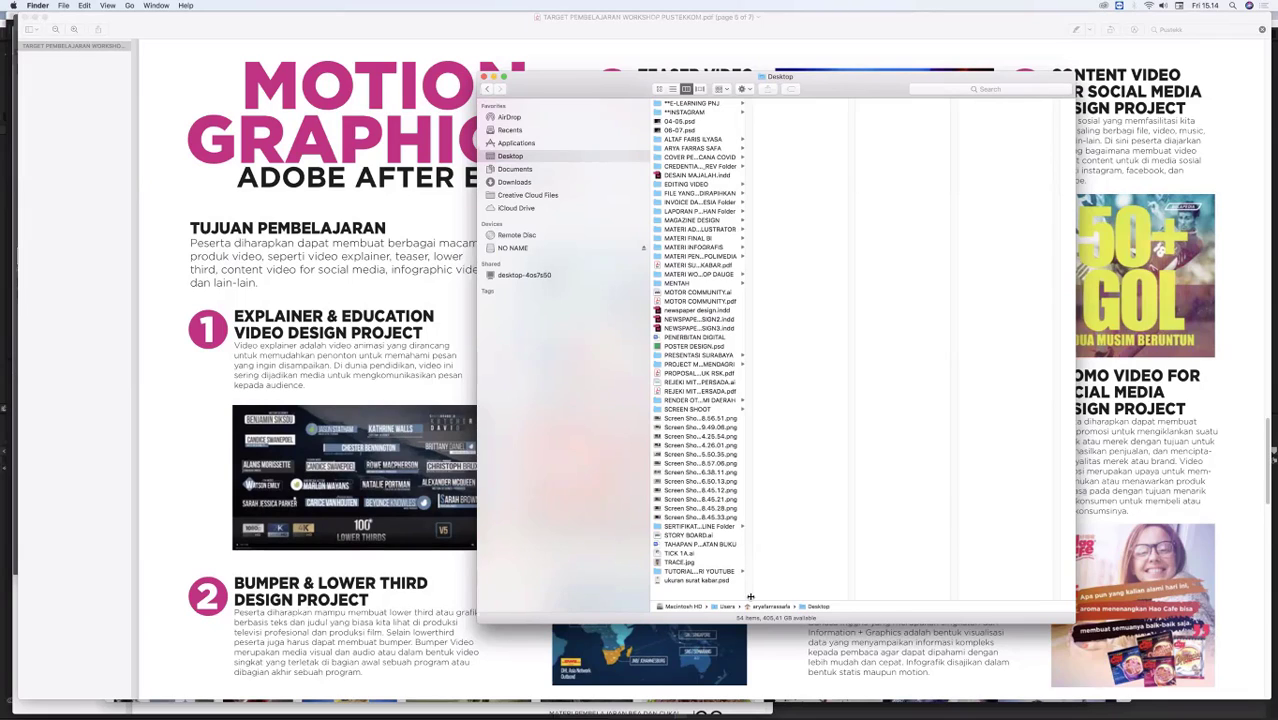
left_click_drag(750, 597, 871, 595)
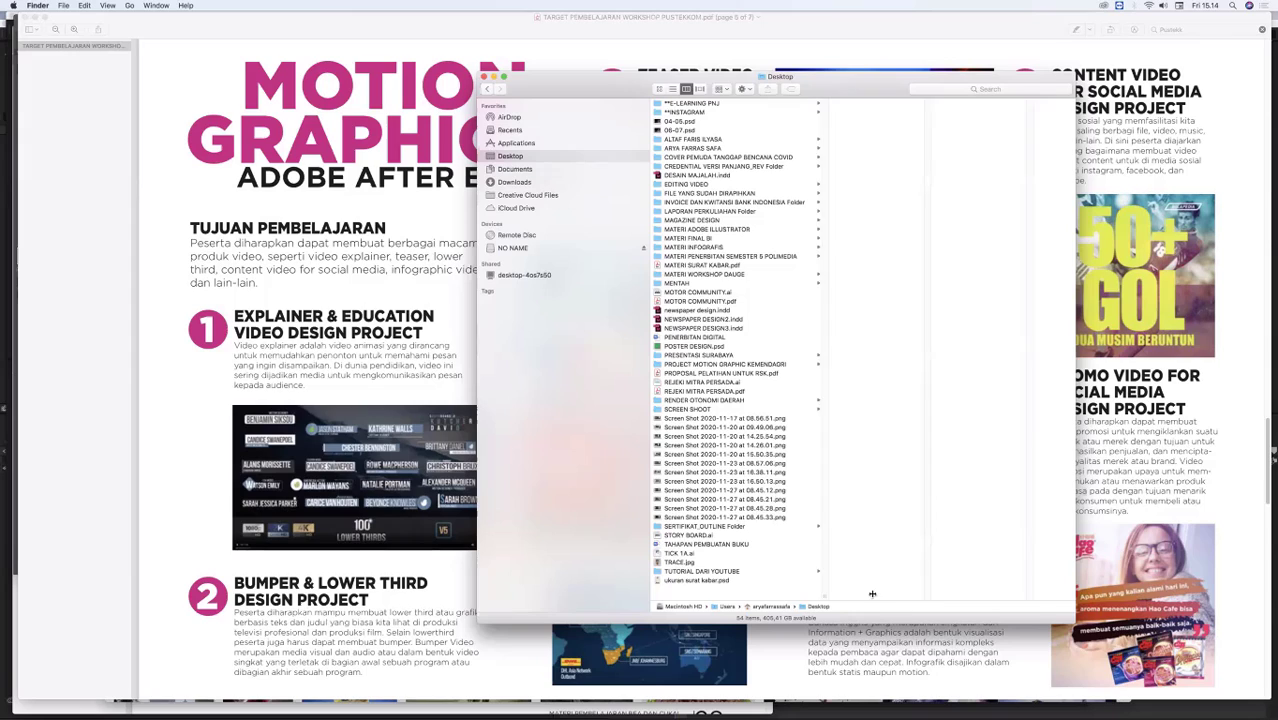
Step: Look into the PROJECT MOTION GRAPHIC KEMENDAGRI folder and open the RENDER OTONOMI DAERAH folder
left_click(718, 366)
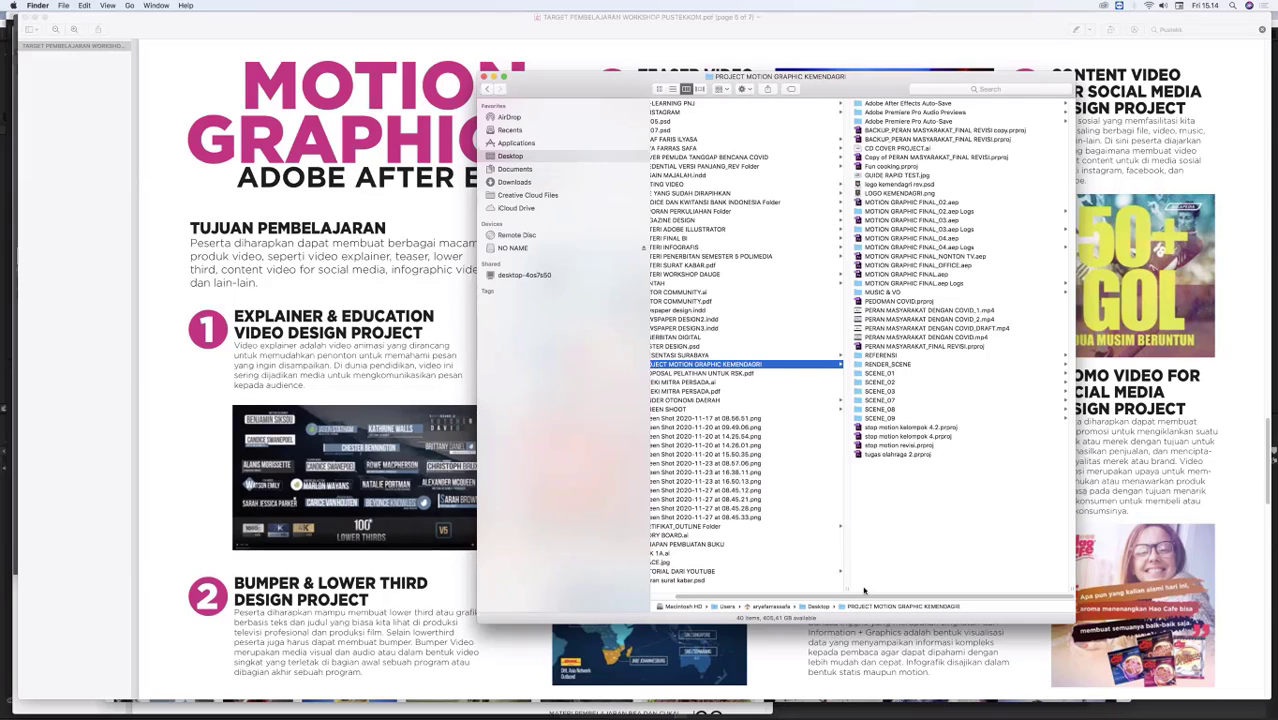
scroll(815, 600, "left", 2)
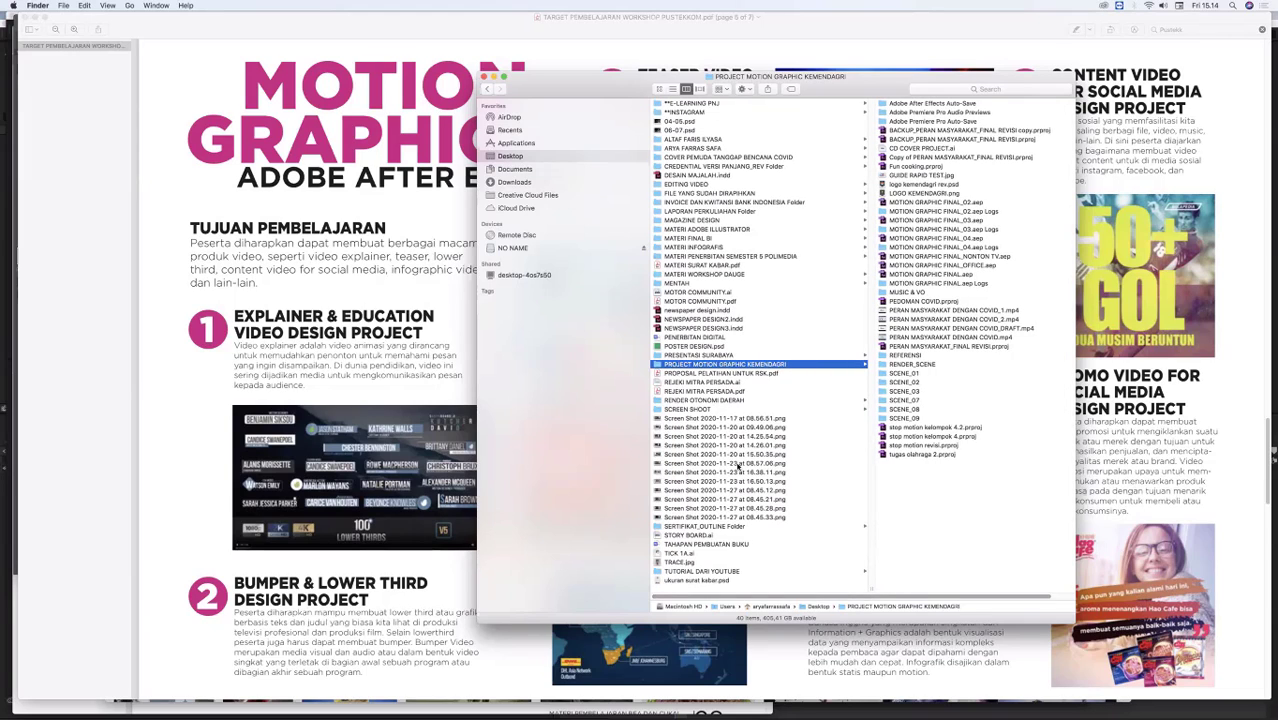
left_click(707, 400)
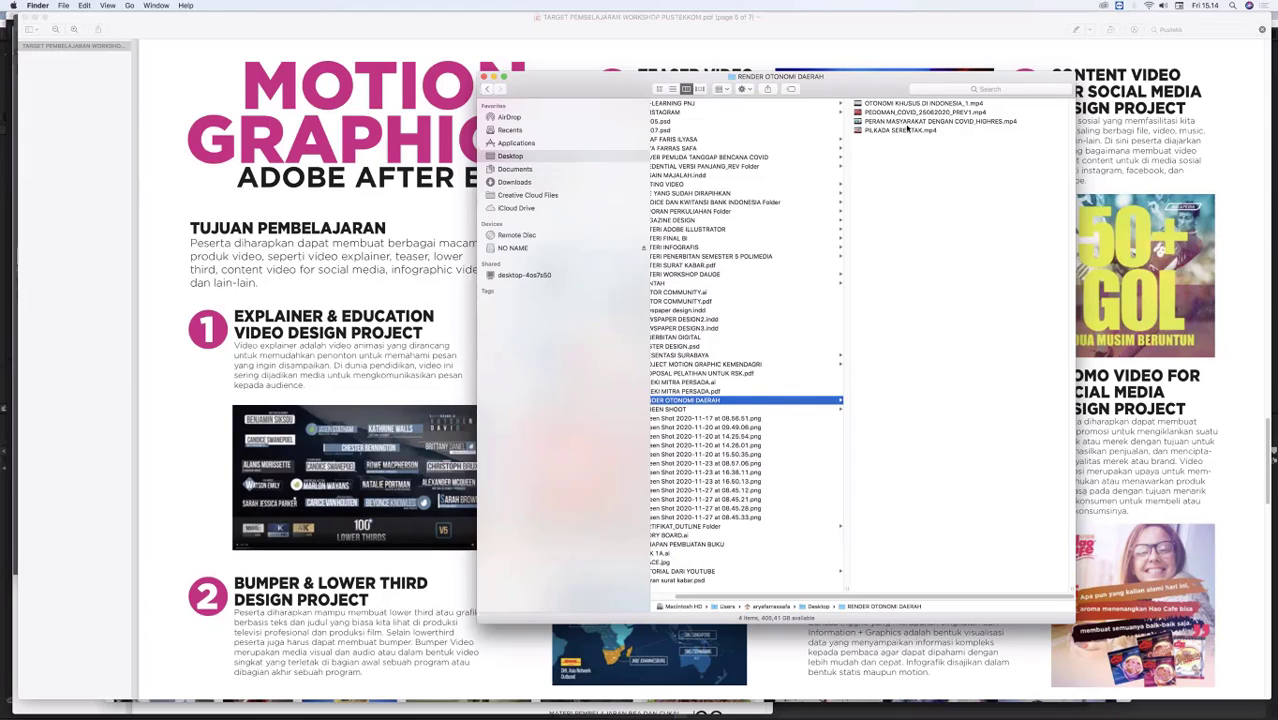
Step: Open the video PEDOMAN_COVID_25062020_PREV1.mp4 with QuickTime Player 7
left_click(907, 113)
right_click(872, 114)
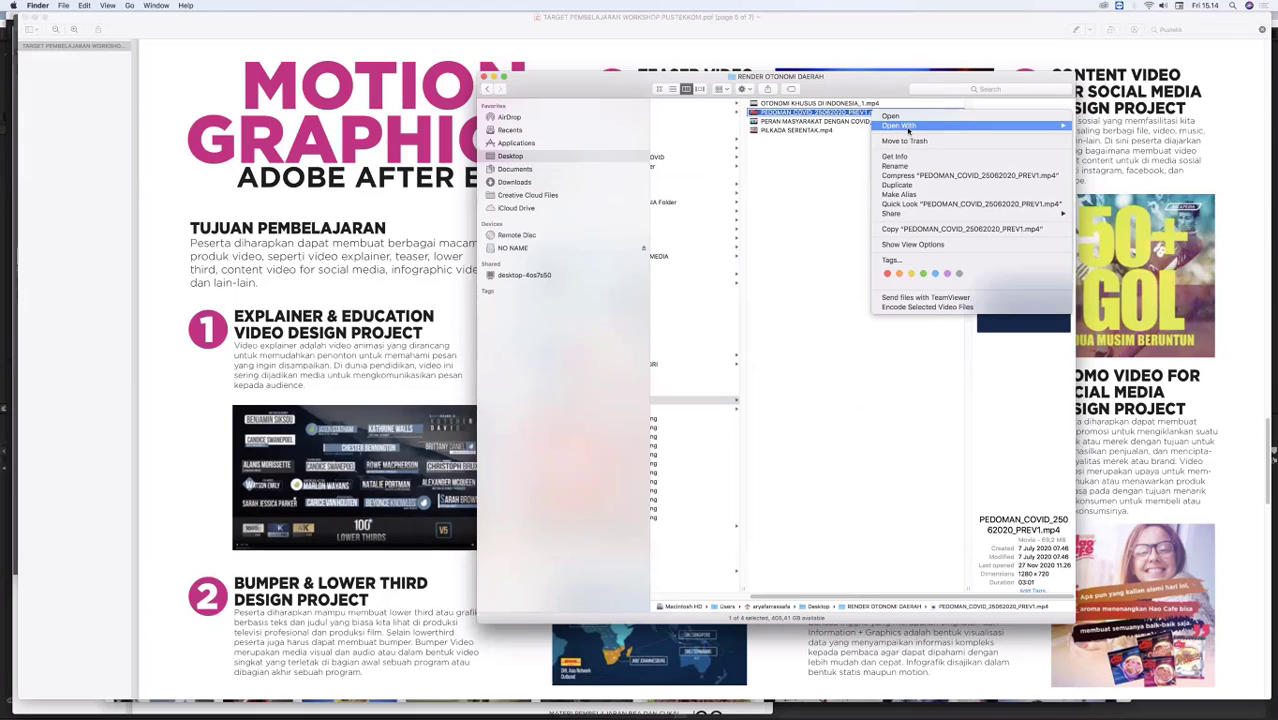
mouse_move(908, 128)
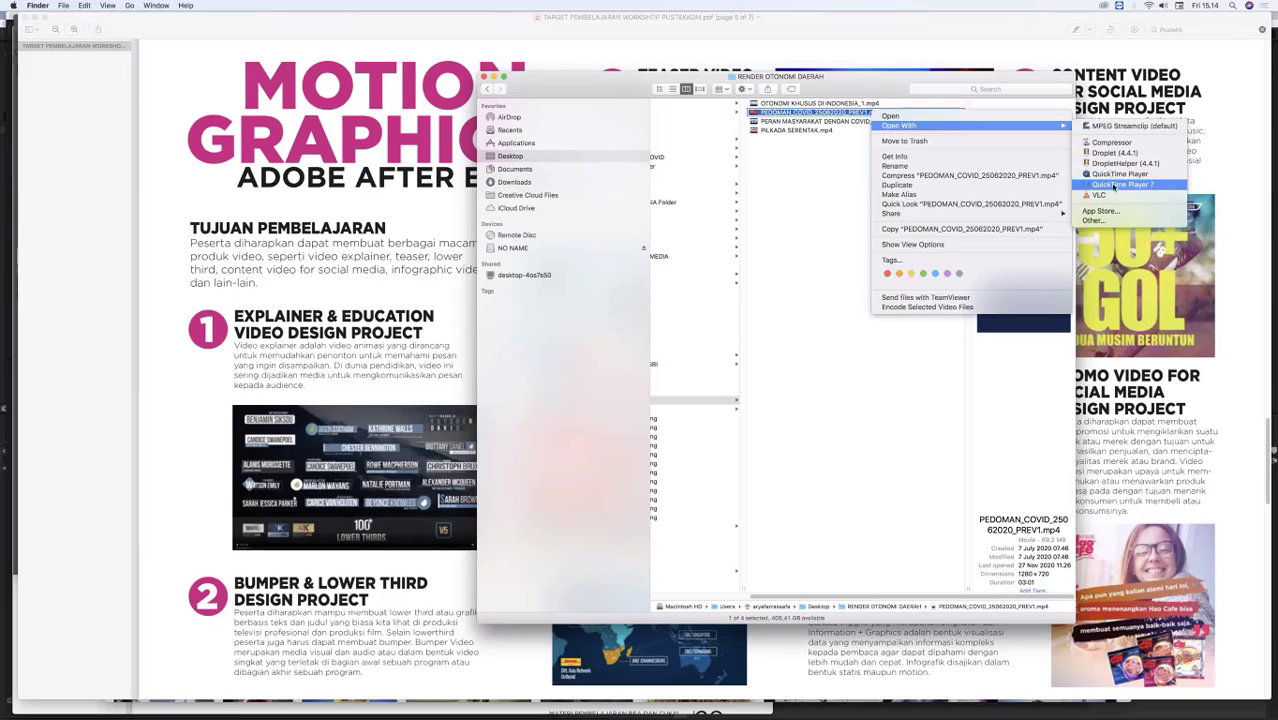
left_click(1113, 186)
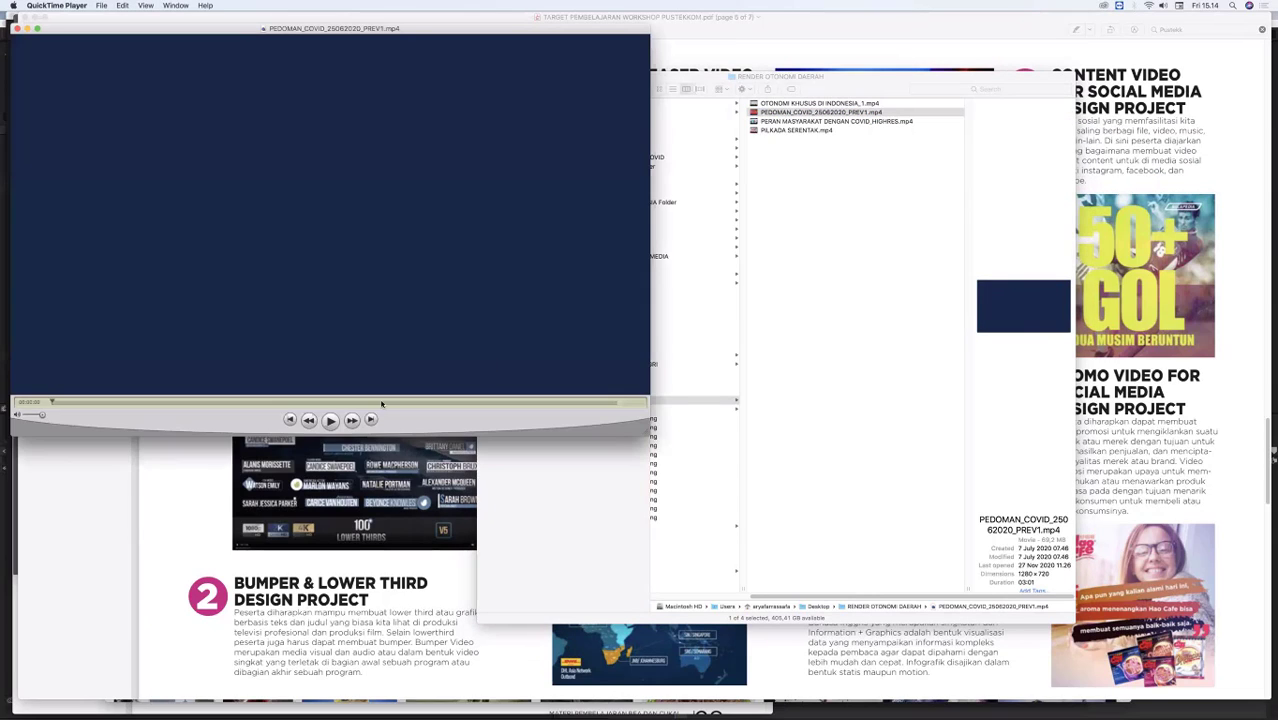
Step: Play the COVID guideline video, pause it after the testing scene, and skip ahead to the "EMPAT" scene
left_click(331, 421)
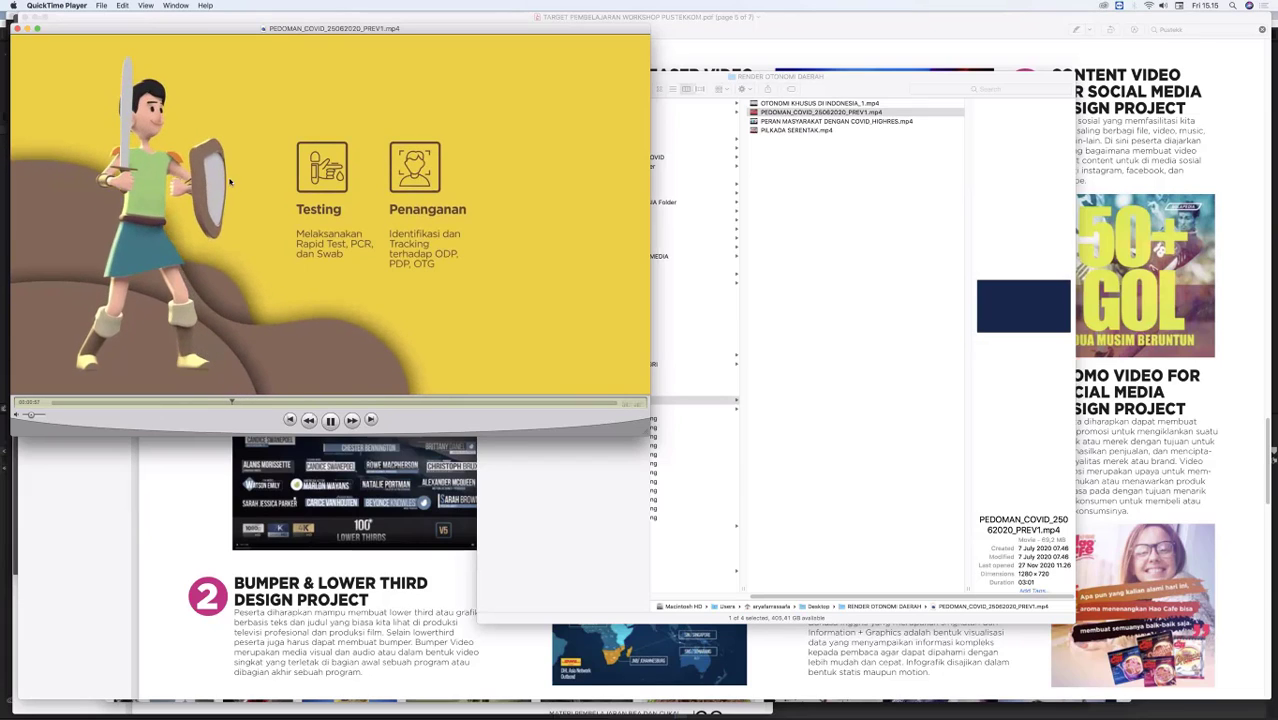
left_click(331, 420)
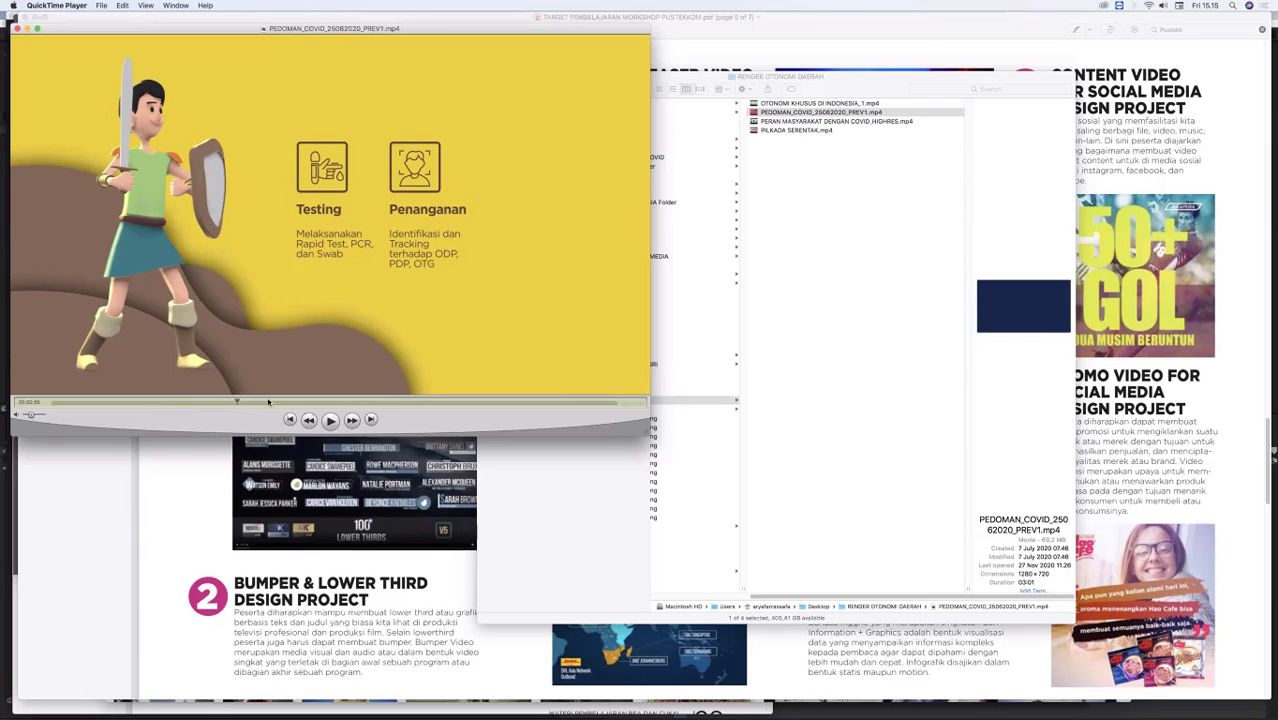
left_click_drag(268, 402, 432, 410)
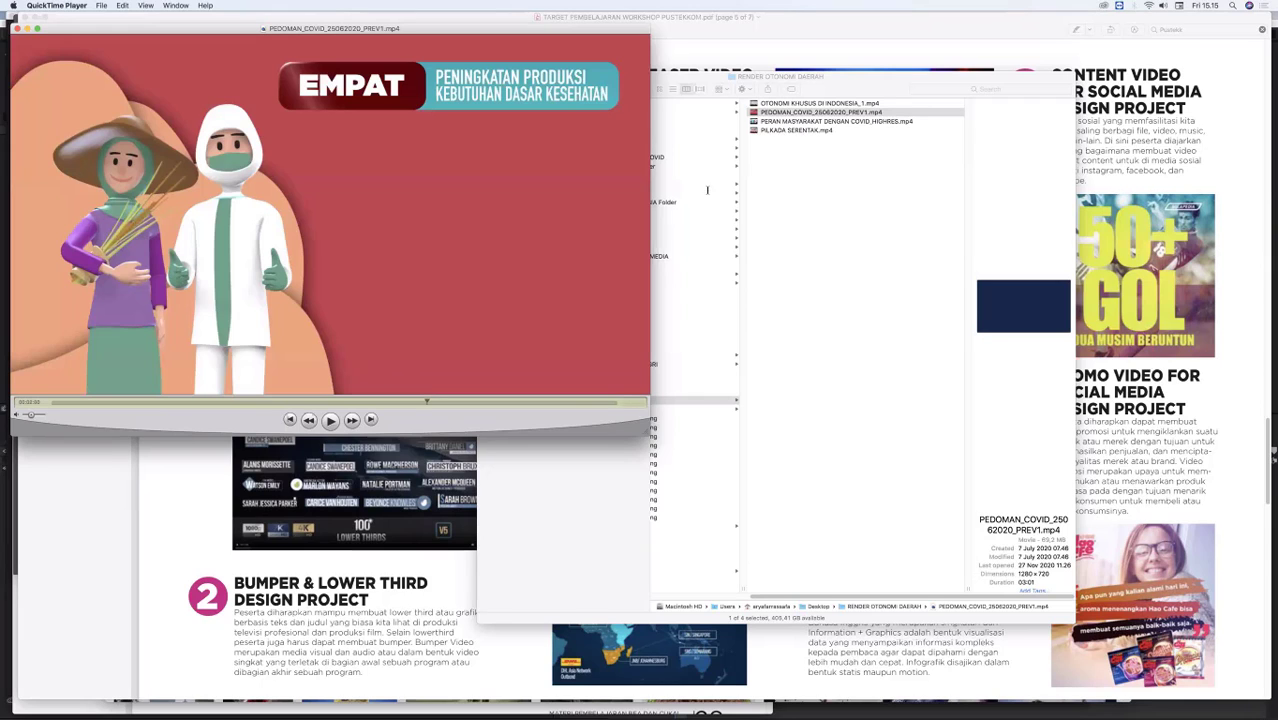
Step: Return to the Motion Graphic page of the workshop PDF in Preview and highlight the word "INFOGRAPHIC" in the sixth project's title
left_click(678, 58)
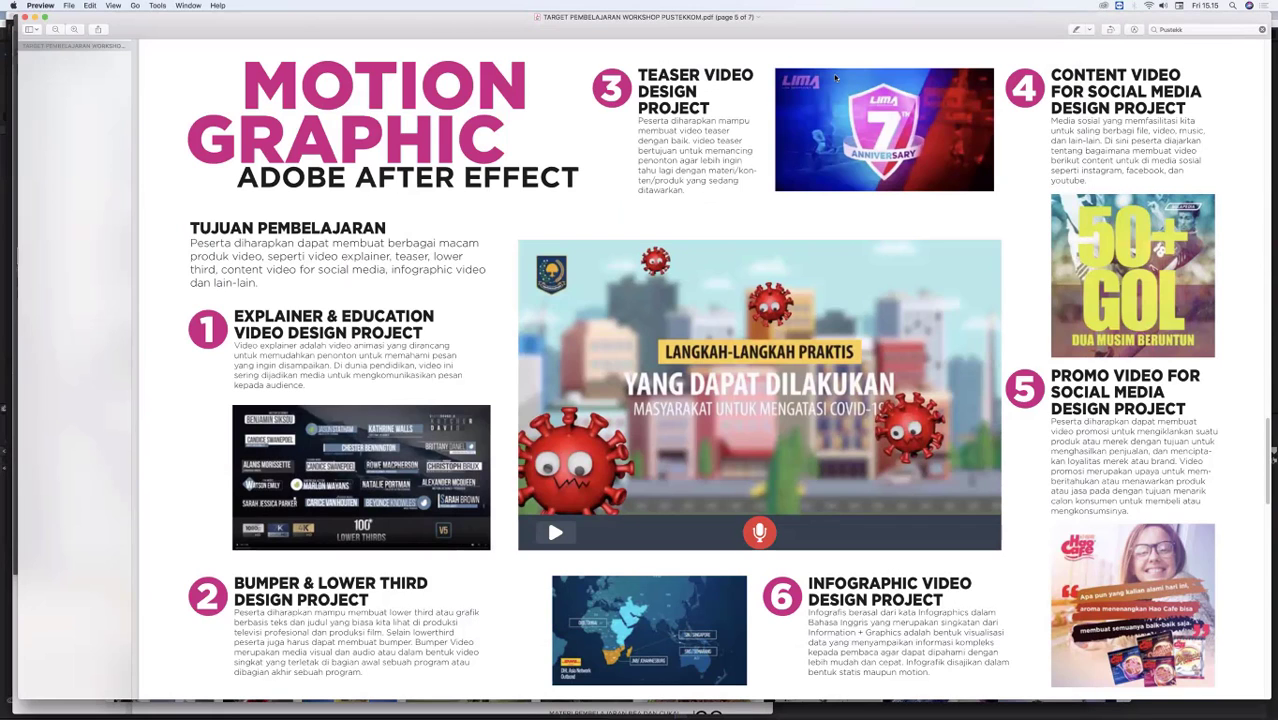
left_click_drag(1163, 95, 1080, 77)
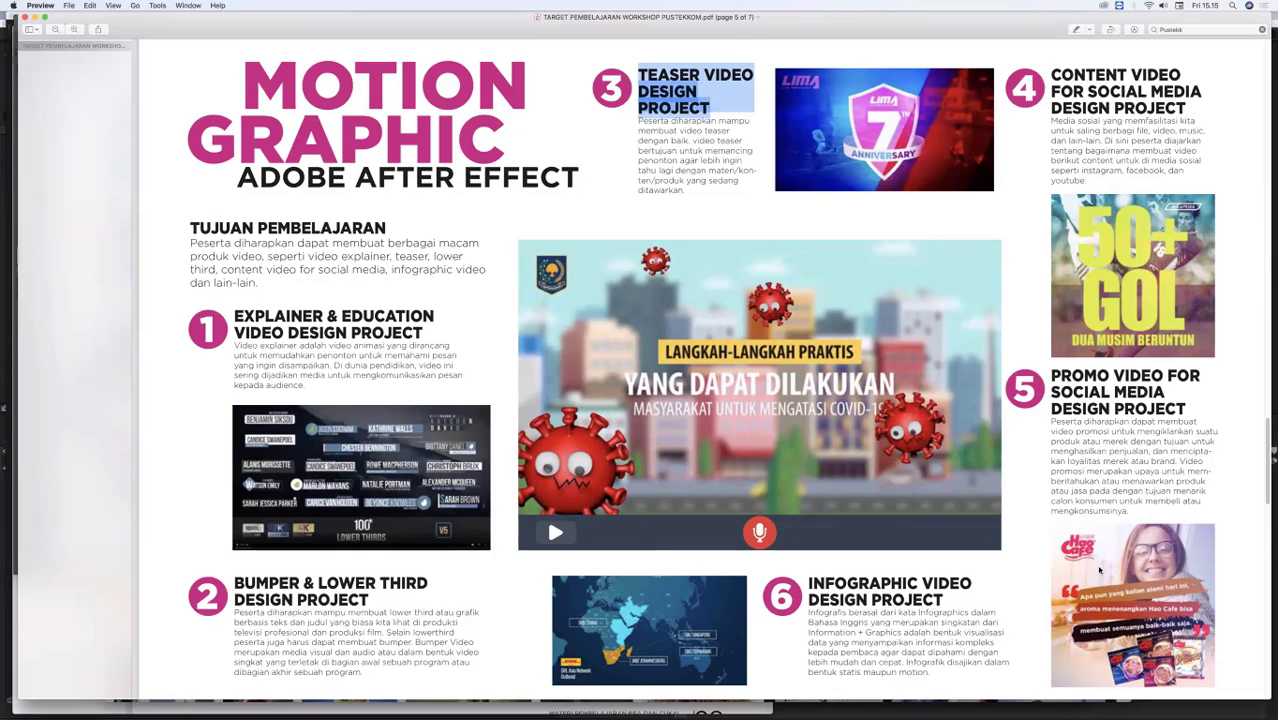
double_click(867, 586)
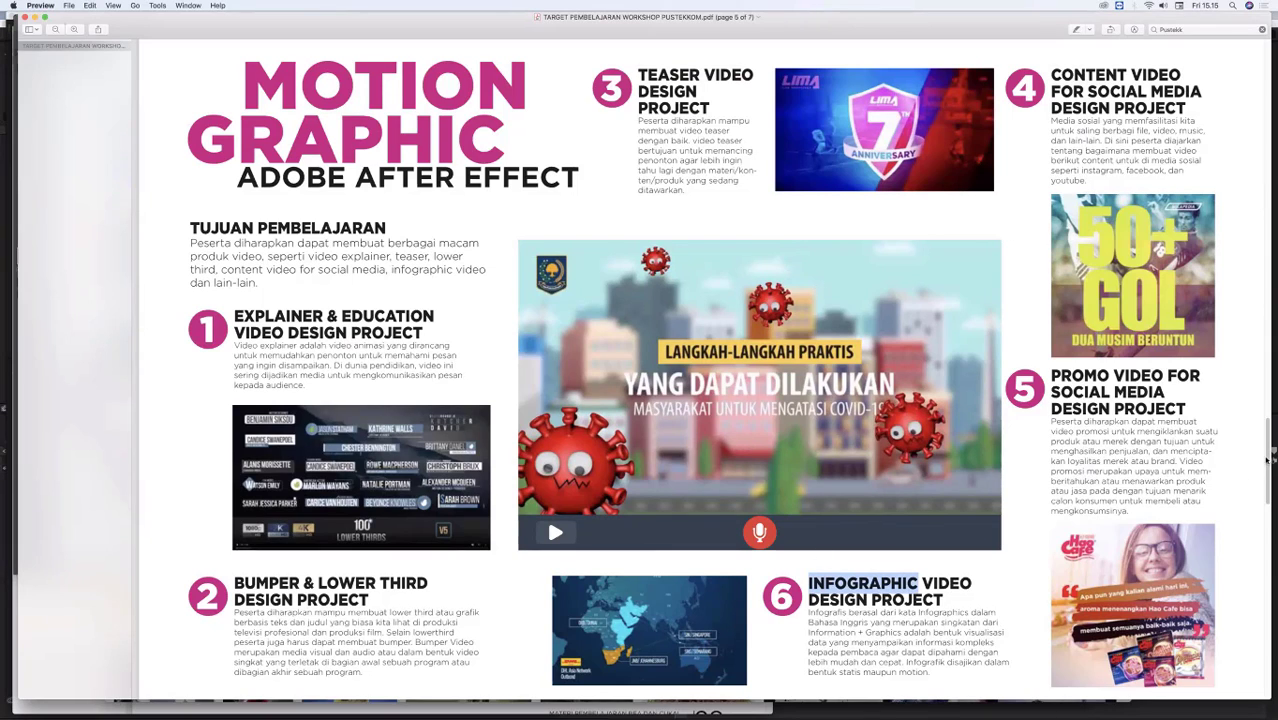
scroll(1262, 490, "down", 1)
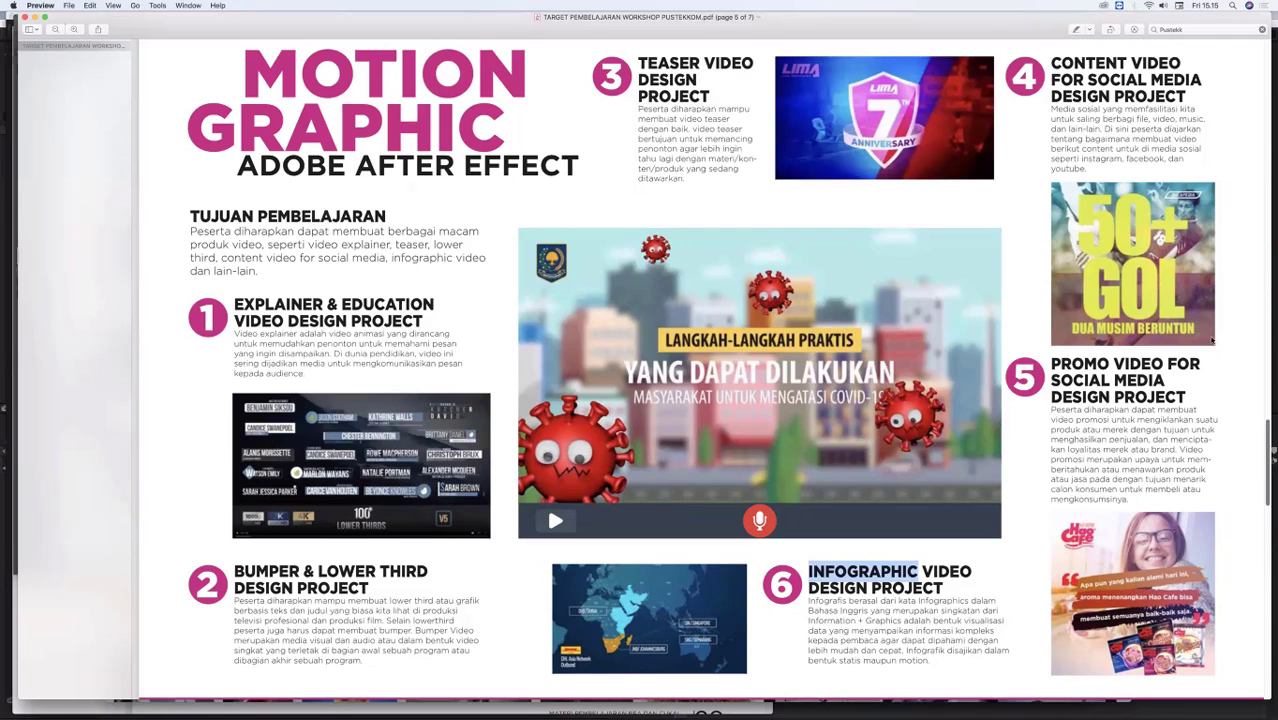
Step: Look through the Motion Graphic and Digital Imaging pages of the workshop PDF and return to the Graphic Illustration page
scroll(1212, 340, "down", 5)
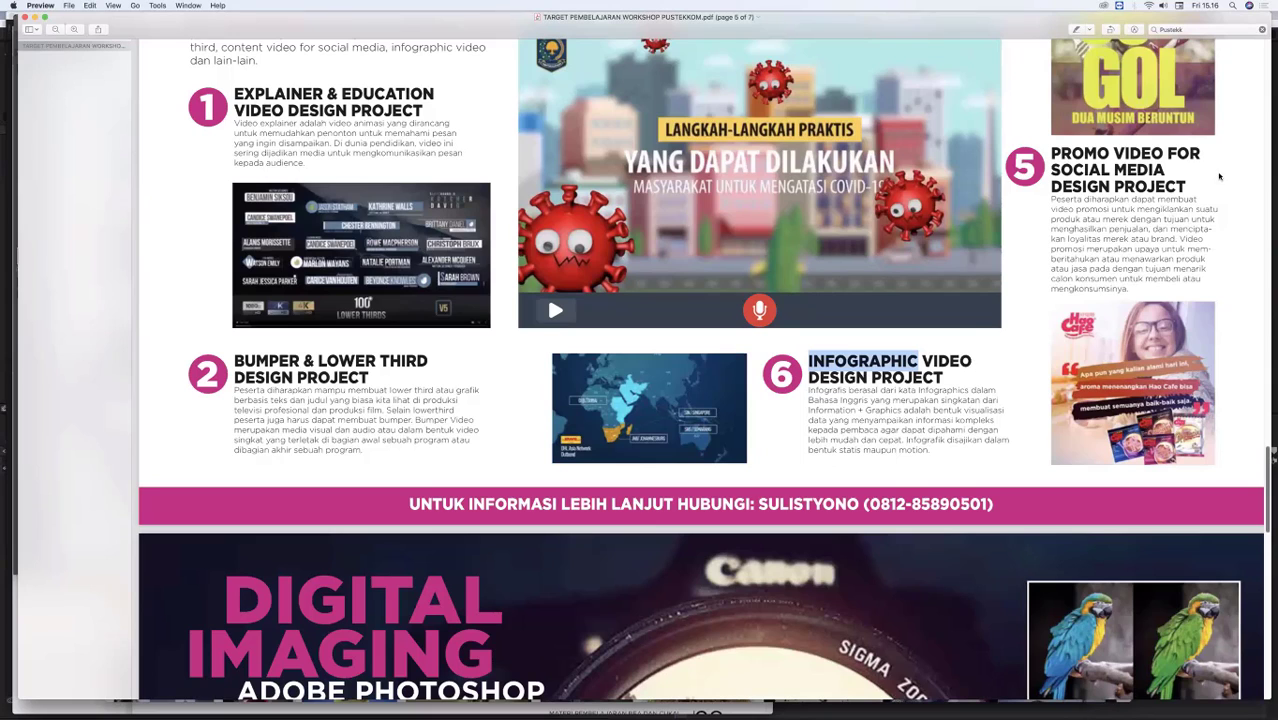
scroll(323, 158, "down", 10)
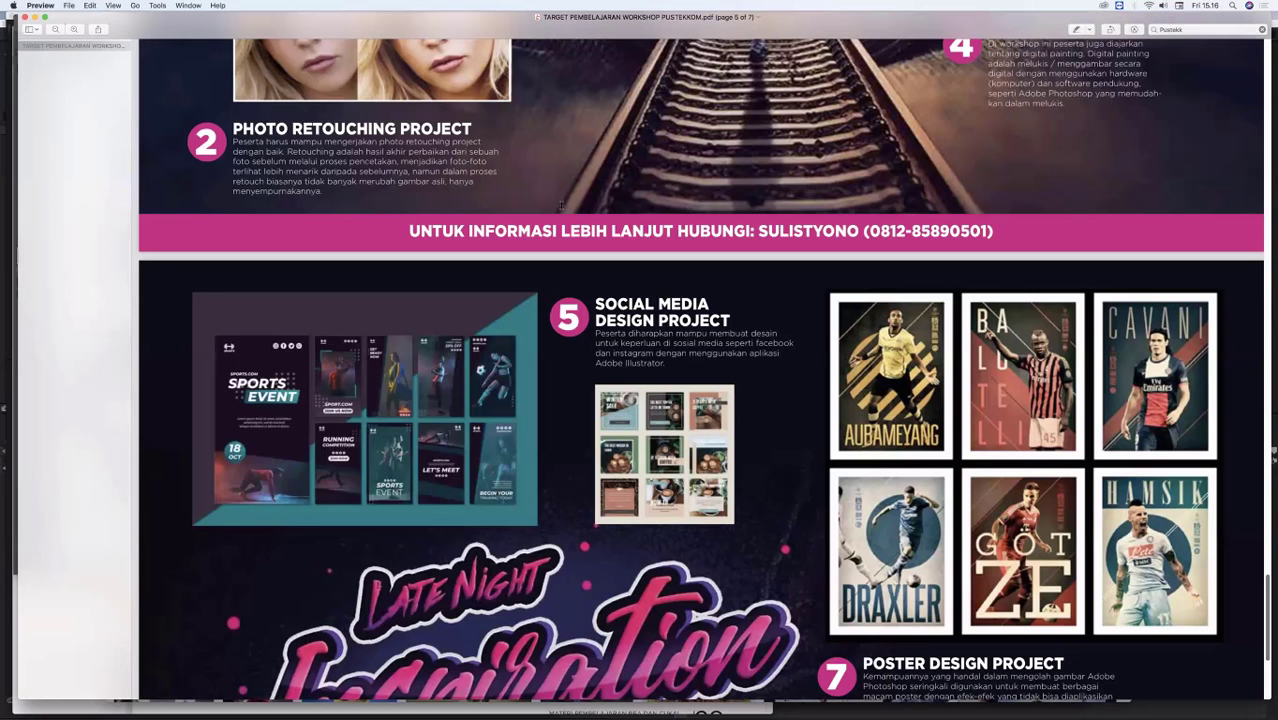
scroll(617, 545, "up", 3)
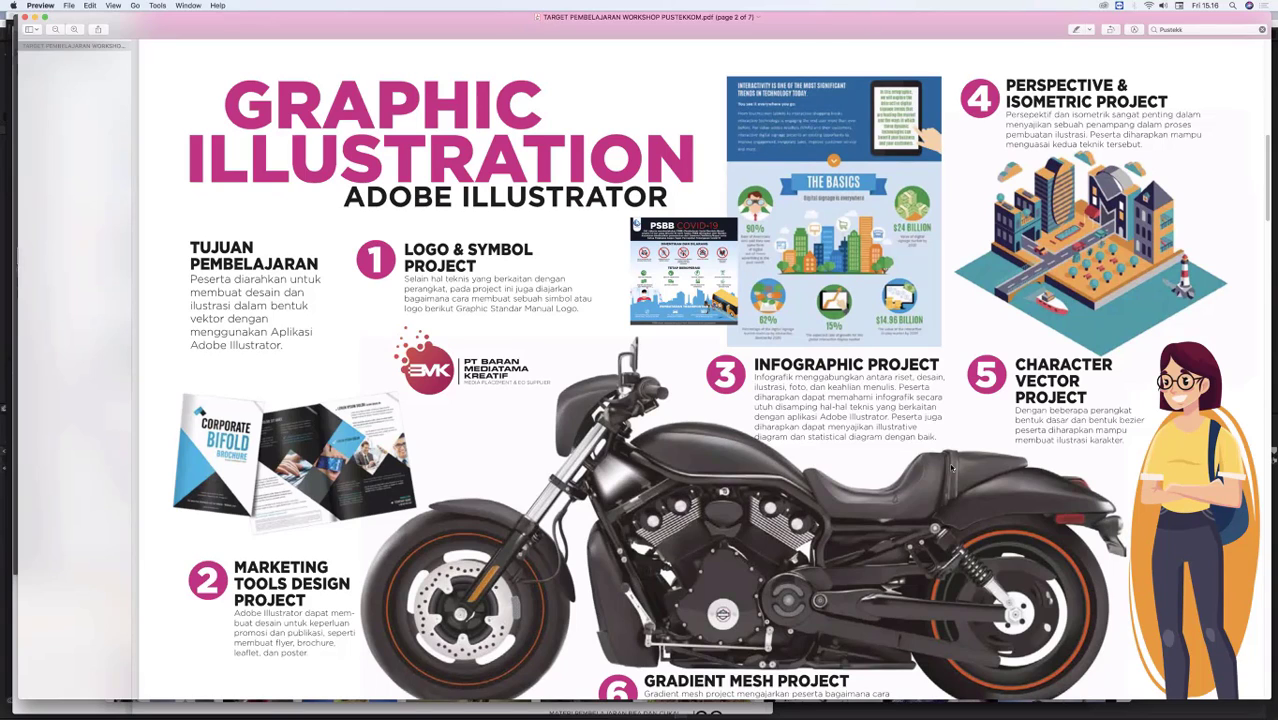
Step: Switch to Adobe Illustrator CC 2017, look at the Harley Davidson motorcycle outline artwork, and close that document
mouse_move(876, 700)
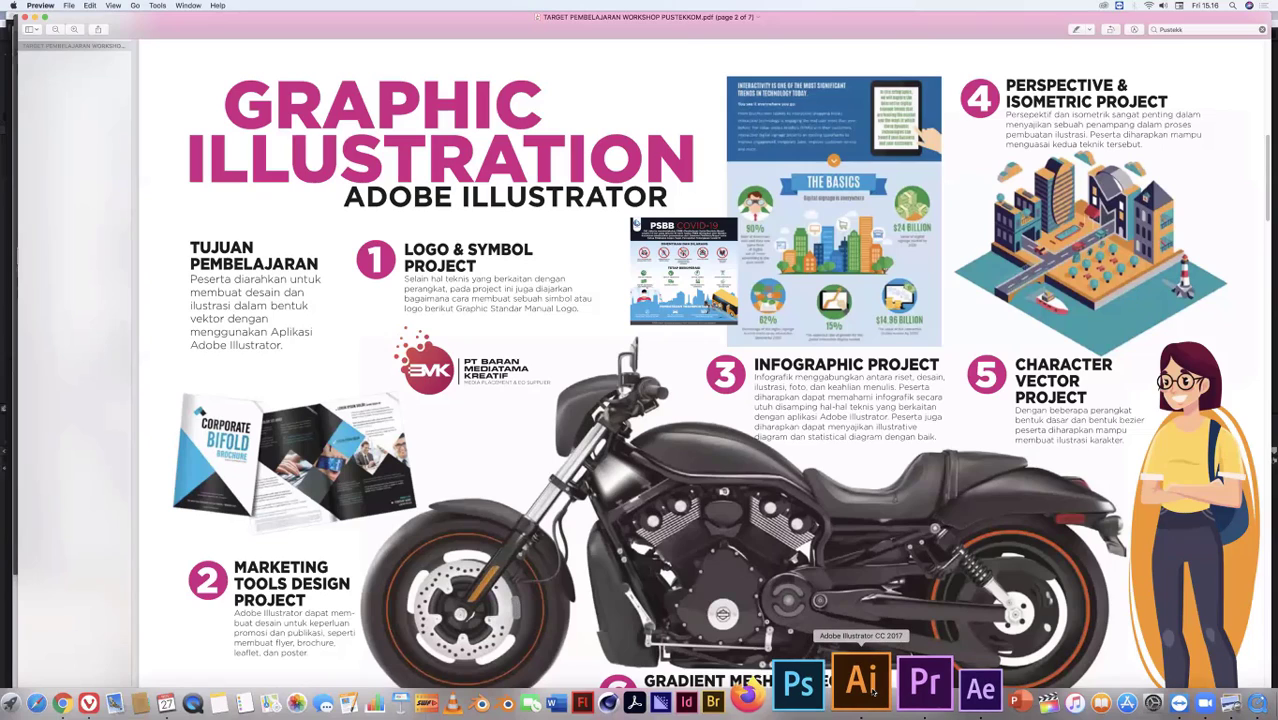
left_click(860, 680)
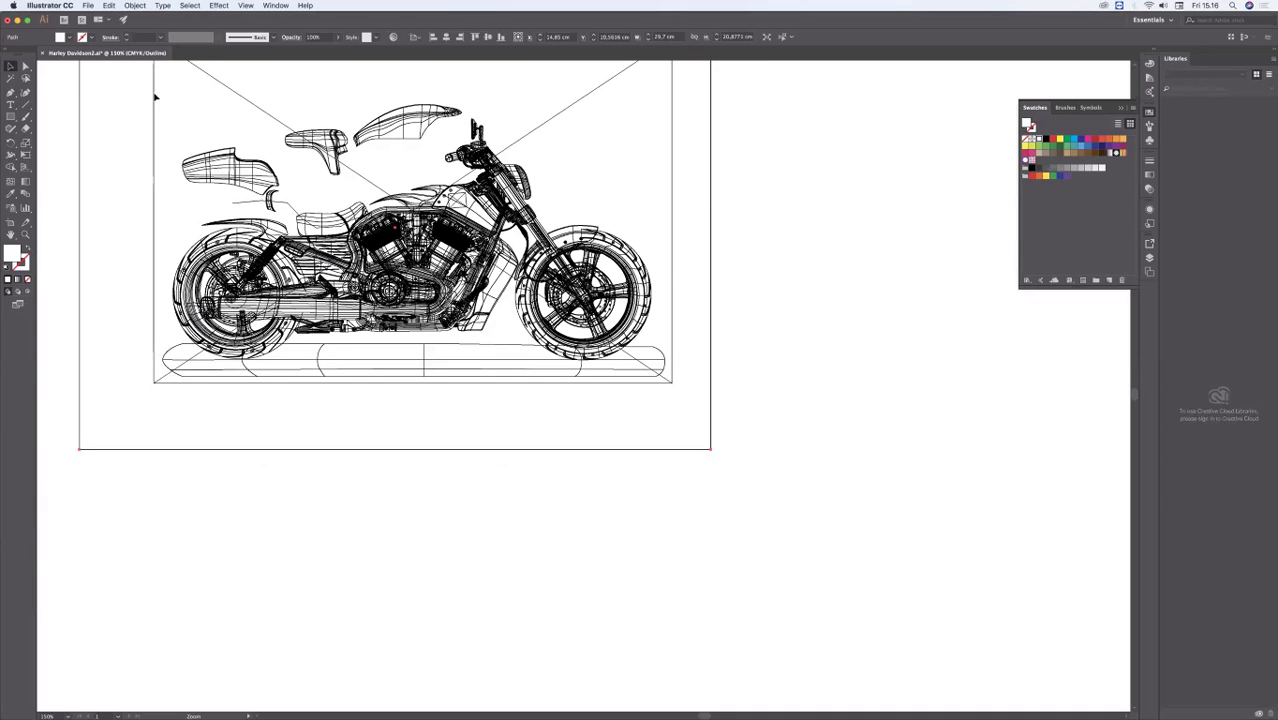
left_click_drag(664, 147, 708, 256)
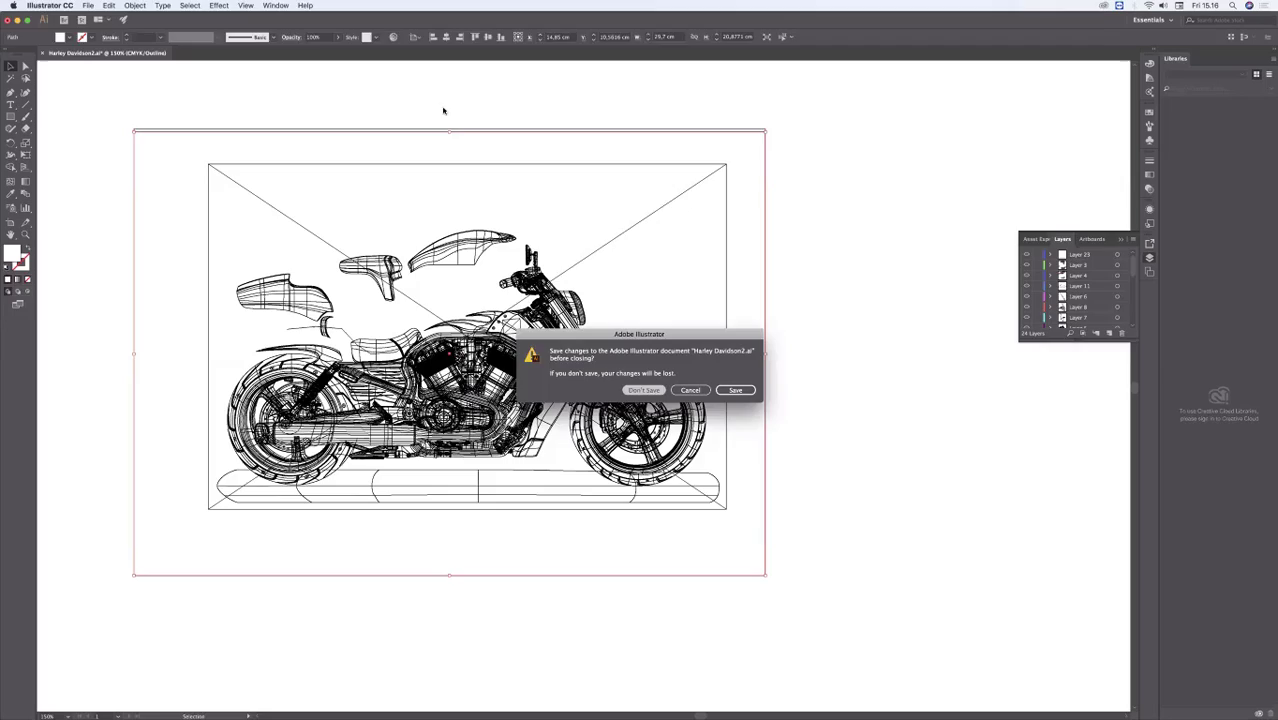
key("Return")
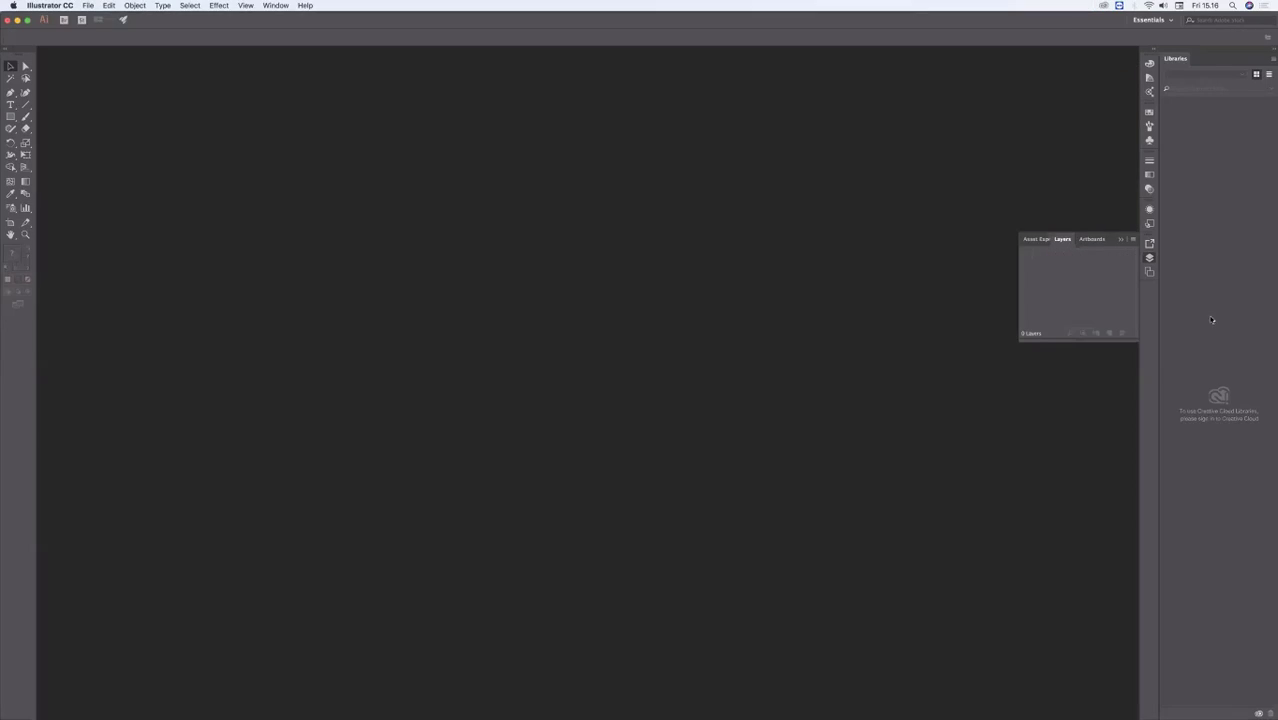
Step: Create a new landscape A4 document, 297 by 210 mm, in CMYK color mode
left_click(88, 6)
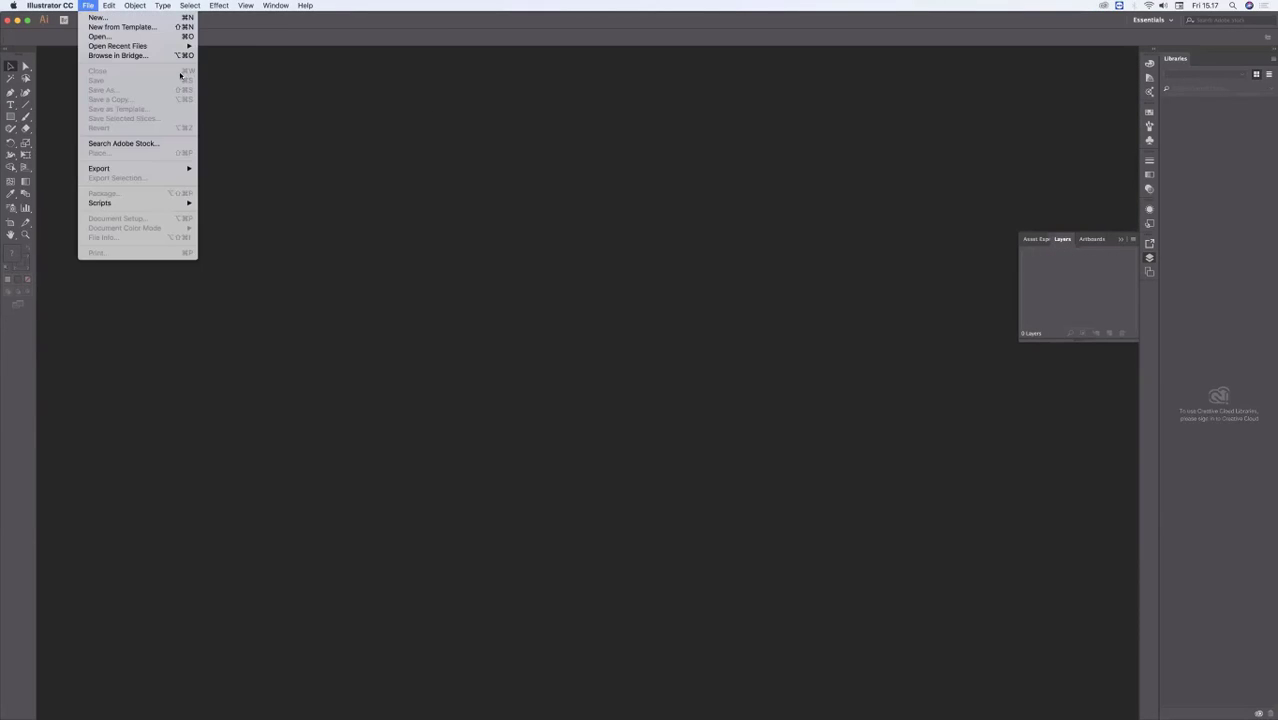
mouse_move(50, 5)
left_click(95, 18)
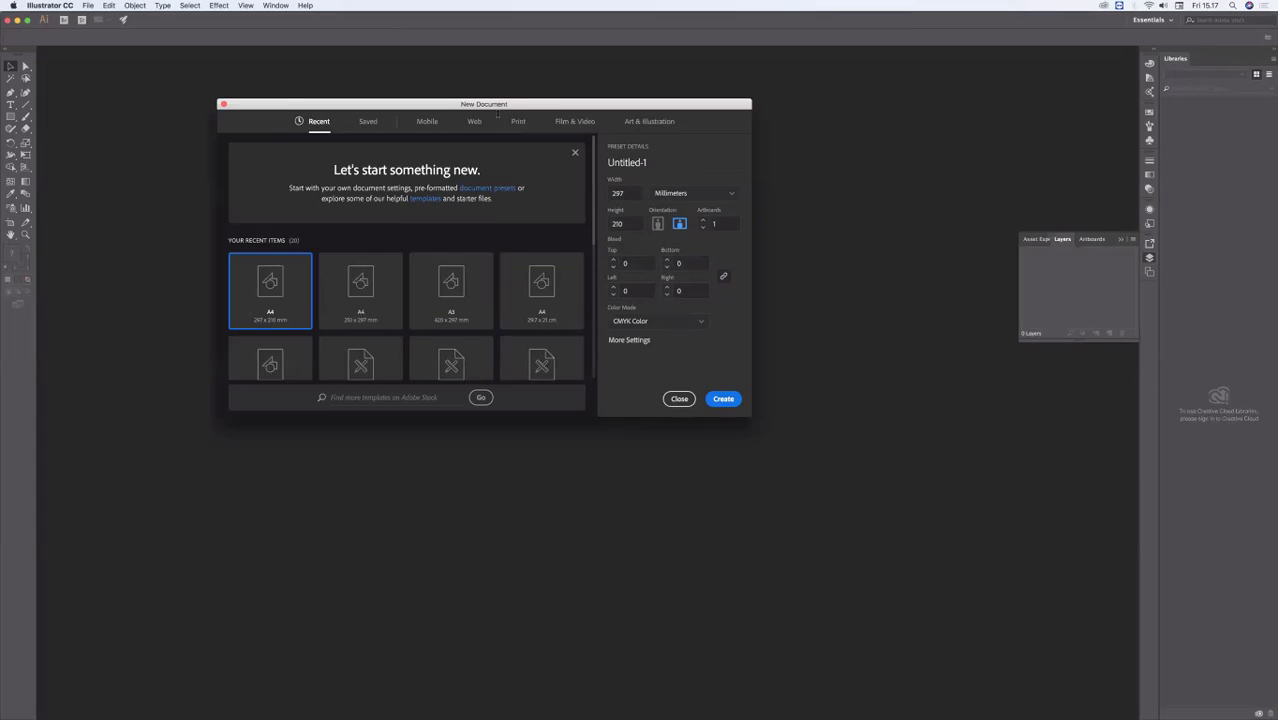
left_click(708, 389)
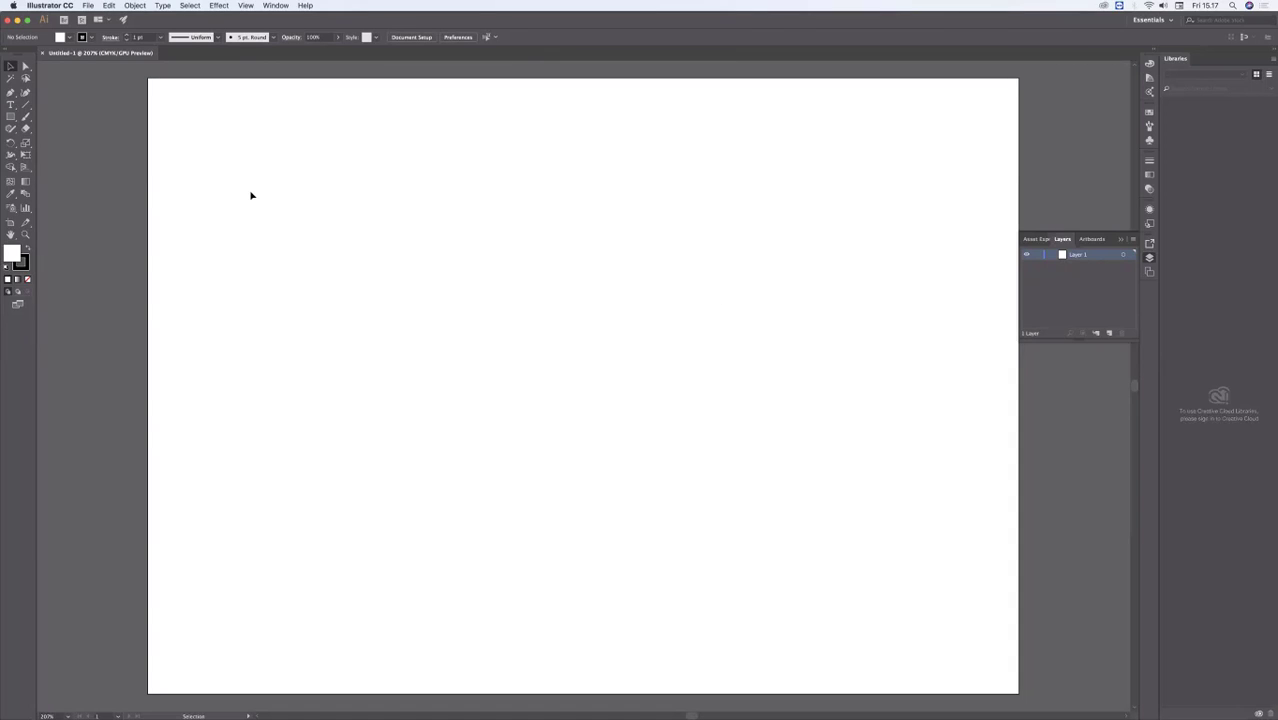
Step: Float the shape tools over the artboard and draw a rectangle about 37 by 22 mm, keeping the Transform options clear of it
left_click_drag(11, 116, 331, 156)
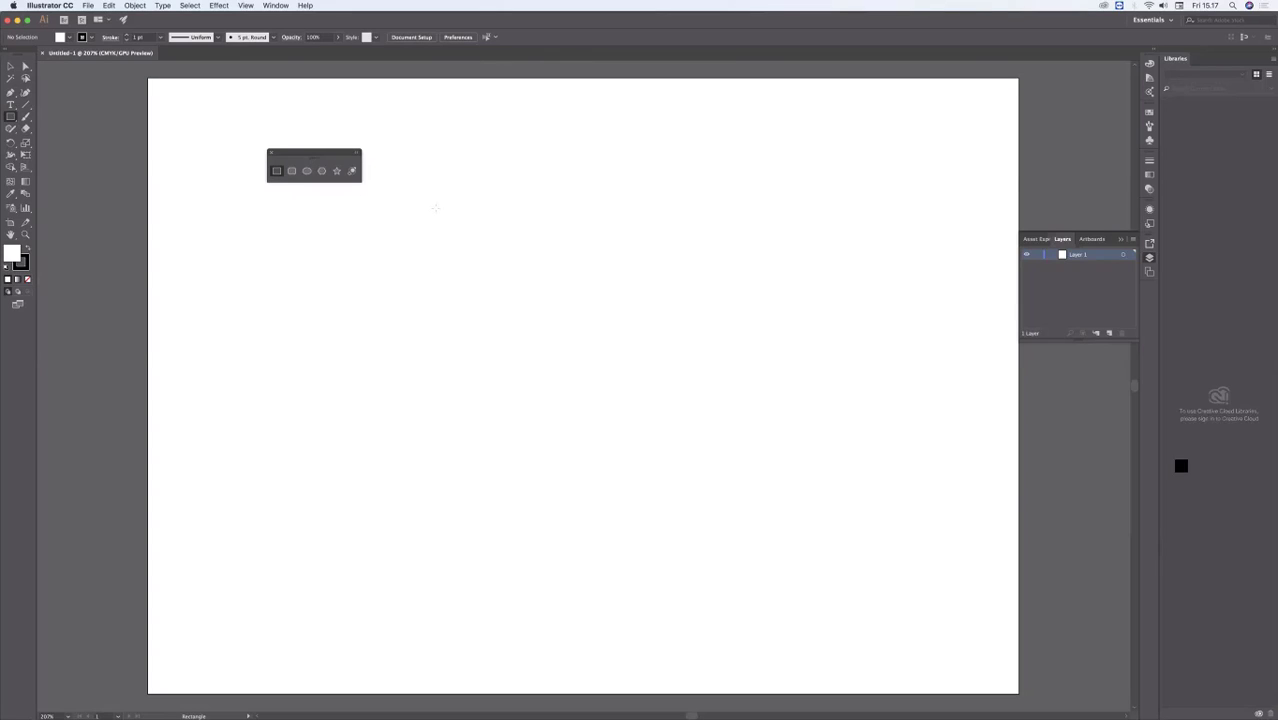
left_click_drag(429, 206, 540, 269)
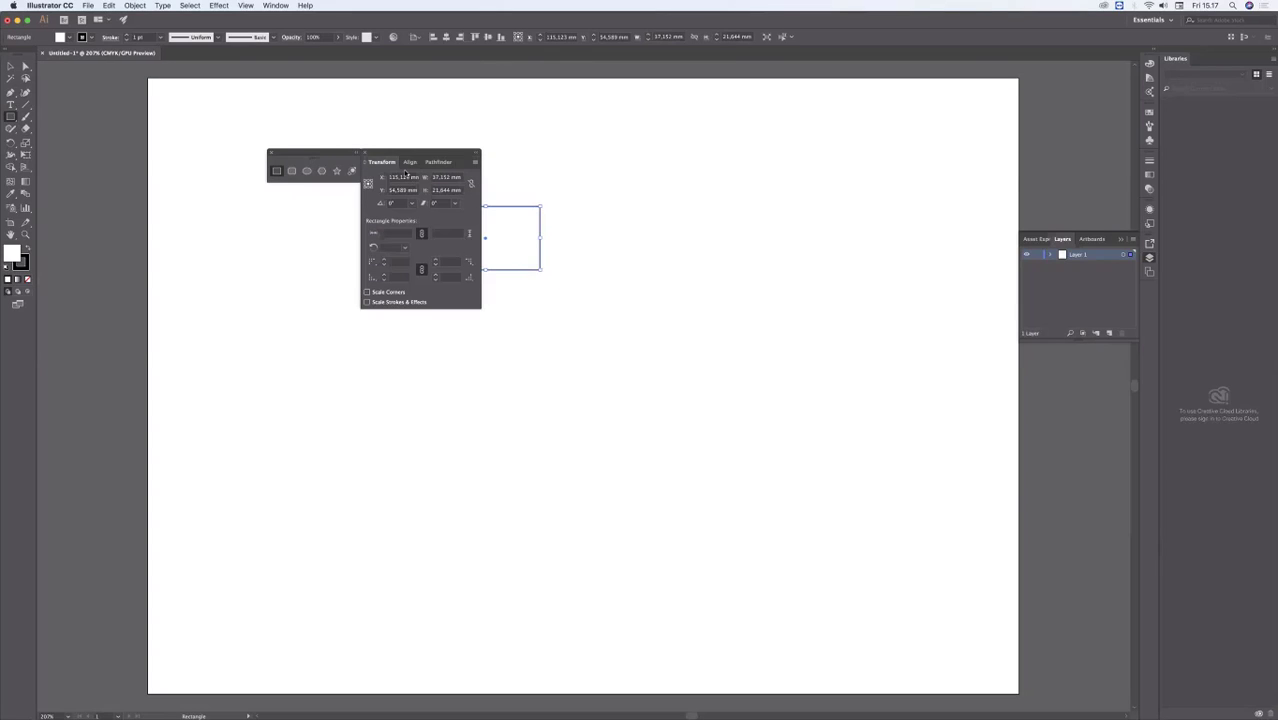
left_click_drag(413, 155, 906, 100)
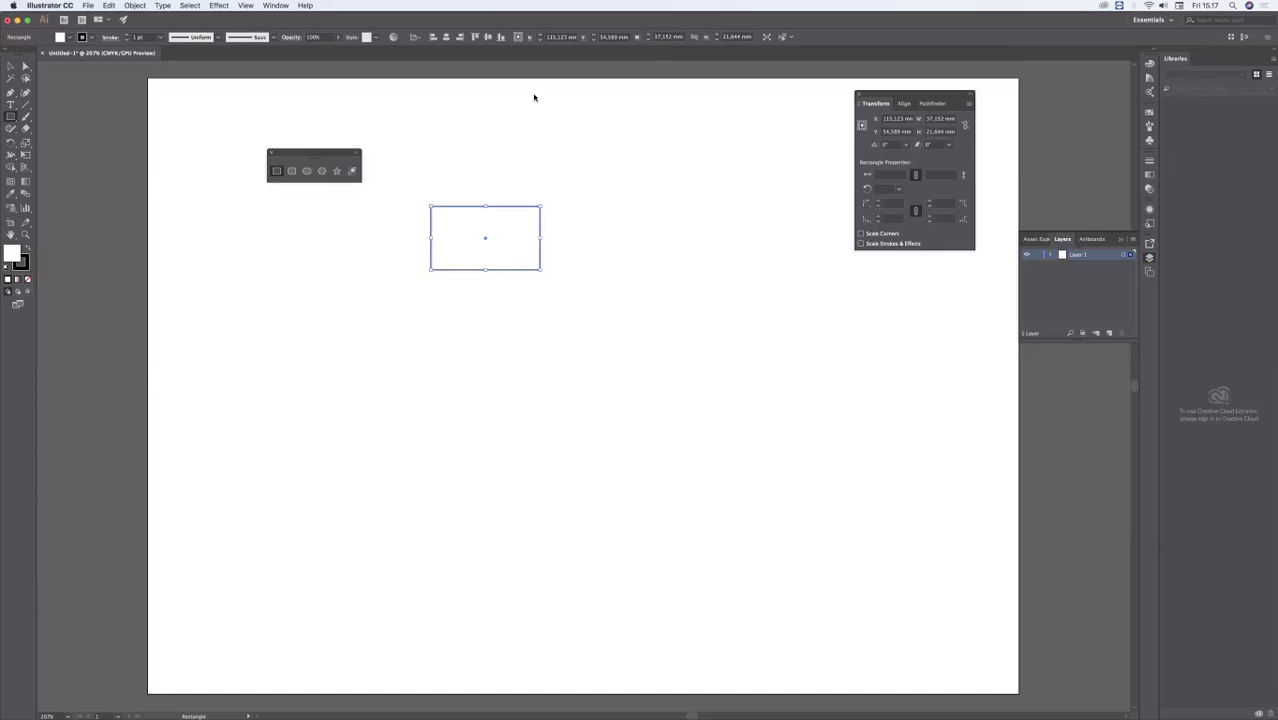
Step: Draw a rounded rectangle about 42 by 26 mm below the rectangle and an ellipse about 29 by 24 mm beside the two
left_click(291, 170)
left_click_drag(419, 288, 546, 364)
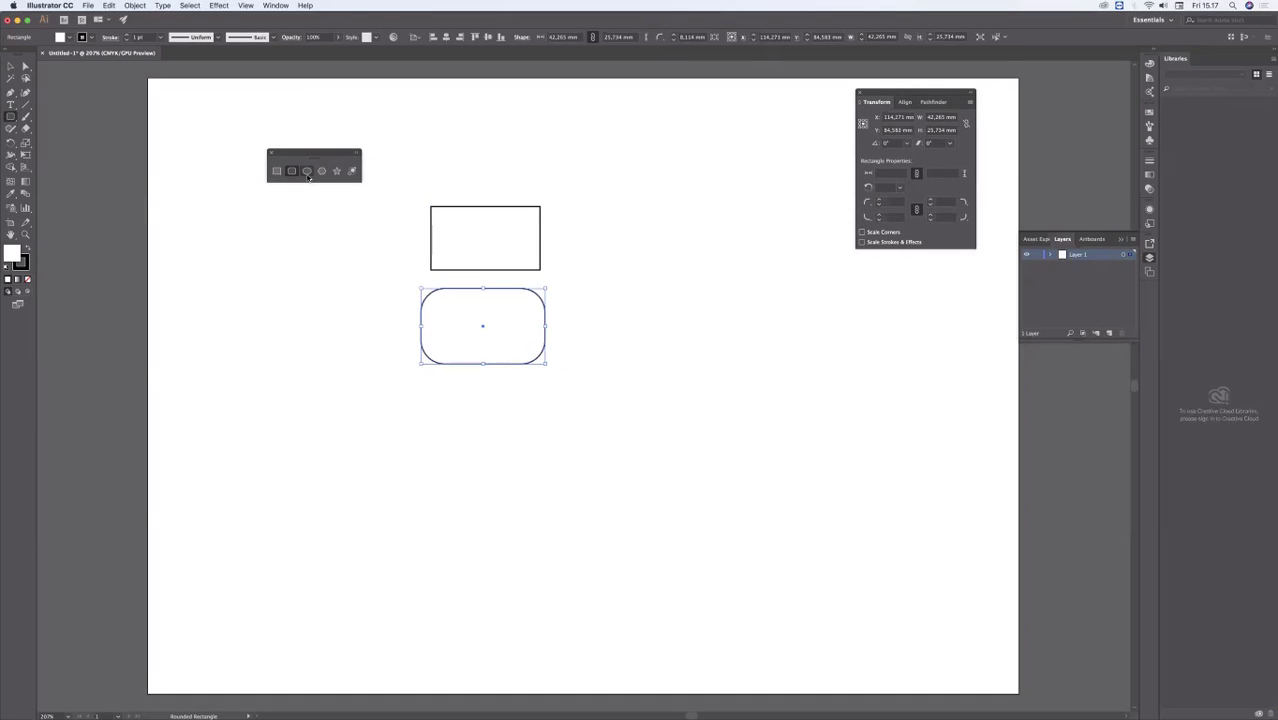
left_click(307, 172)
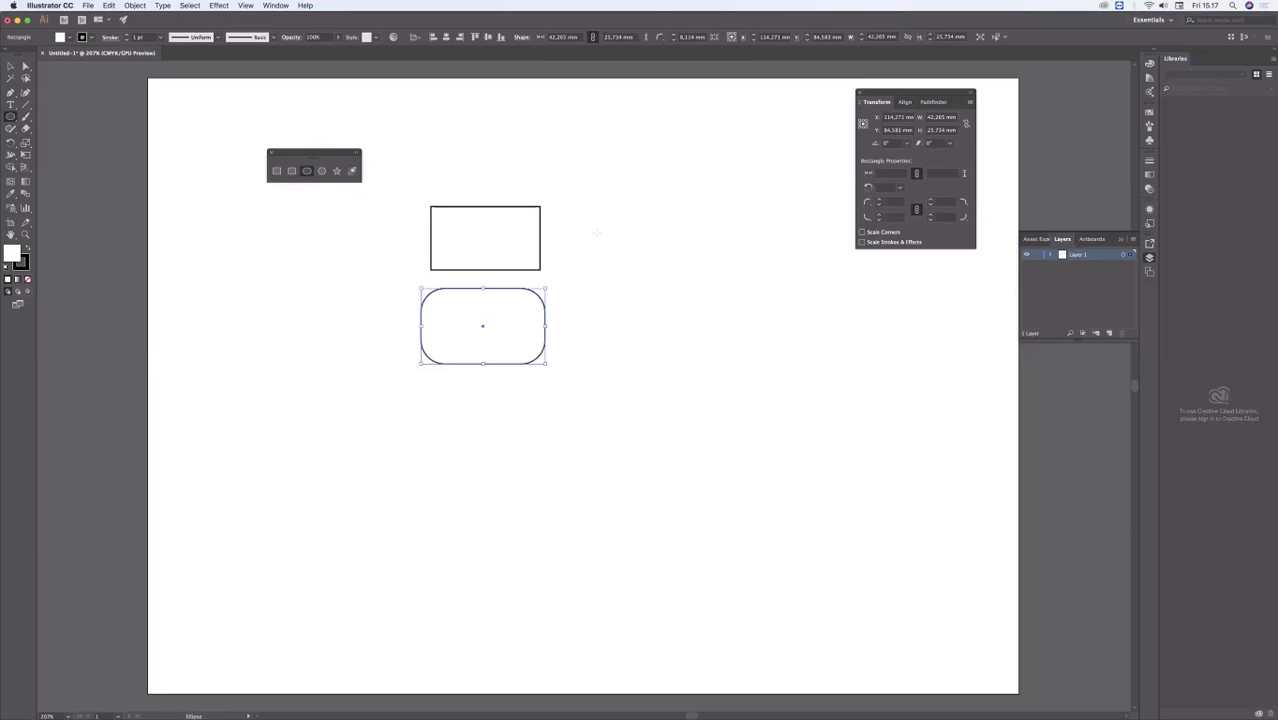
left_click_drag(596, 232, 685, 302)
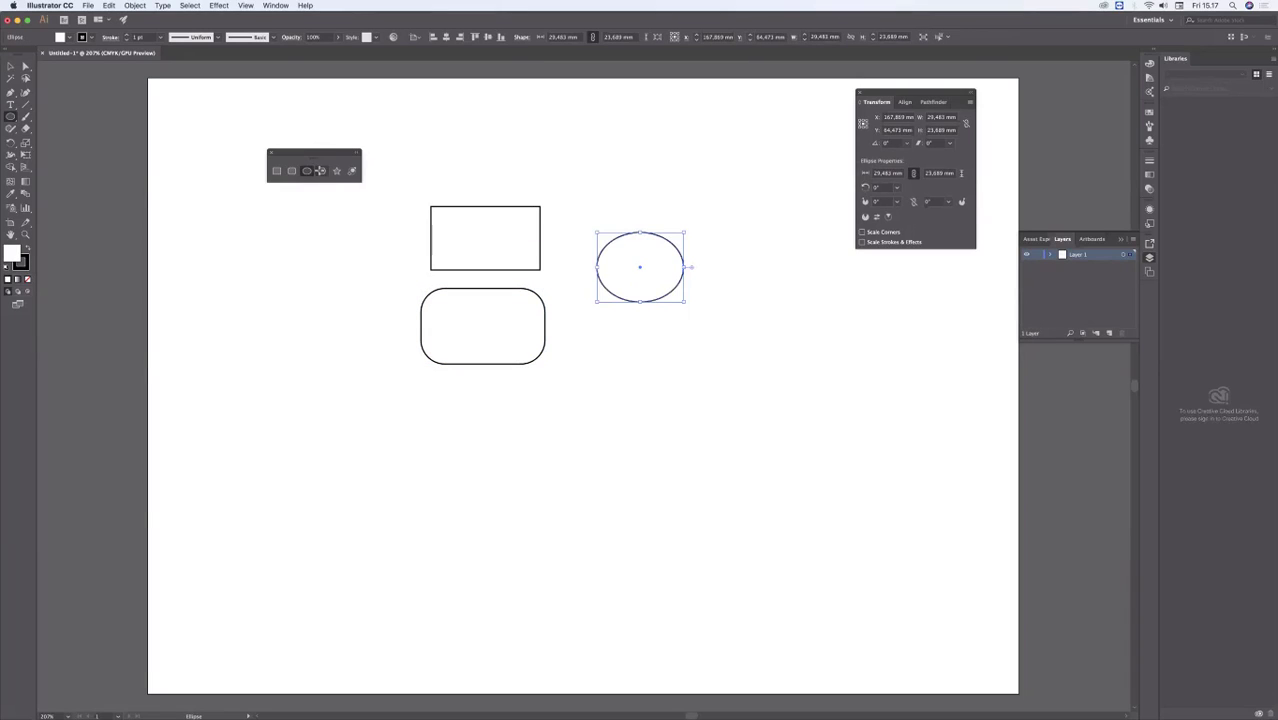
Step: Draw a hexagon with about a 15 mm radius below the ellipse and a five-pointed star about 28 mm wide beside the rectangles
left_click(321, 171)
left_click_drag(611, 337, 650, 365)
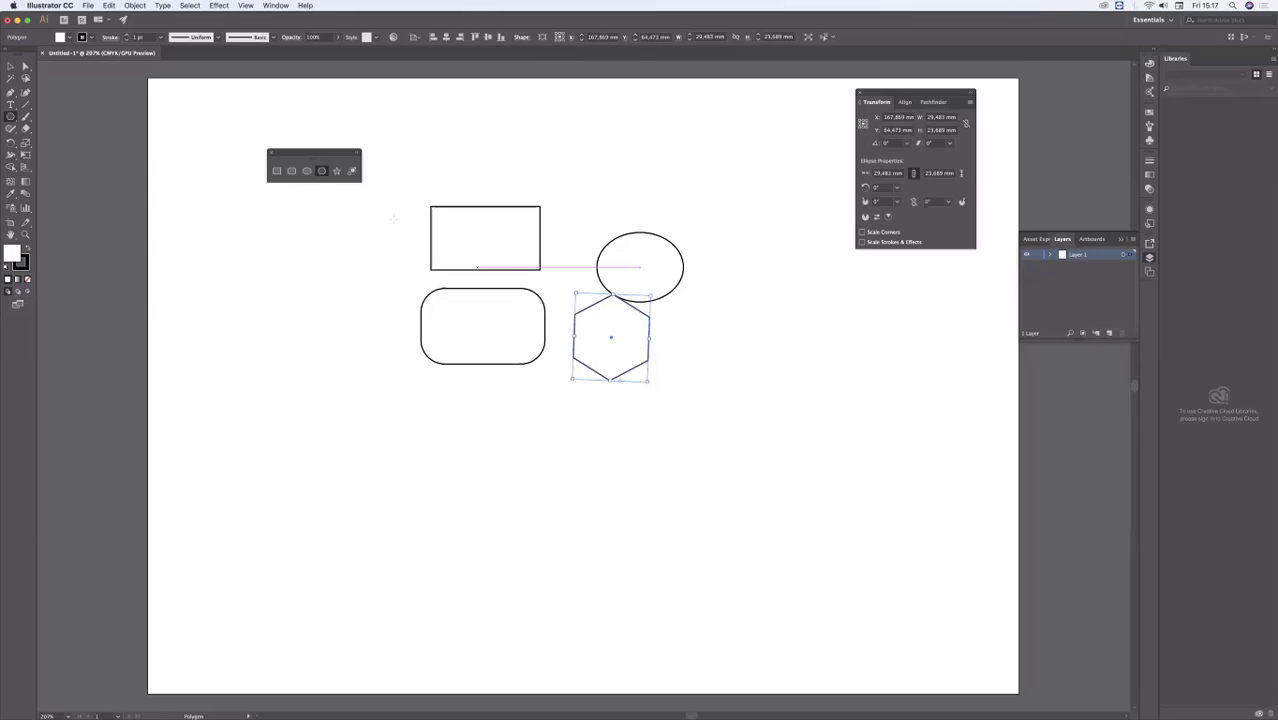
left_click(336, 171)
left_click_drag(320, 268, 357, 305)
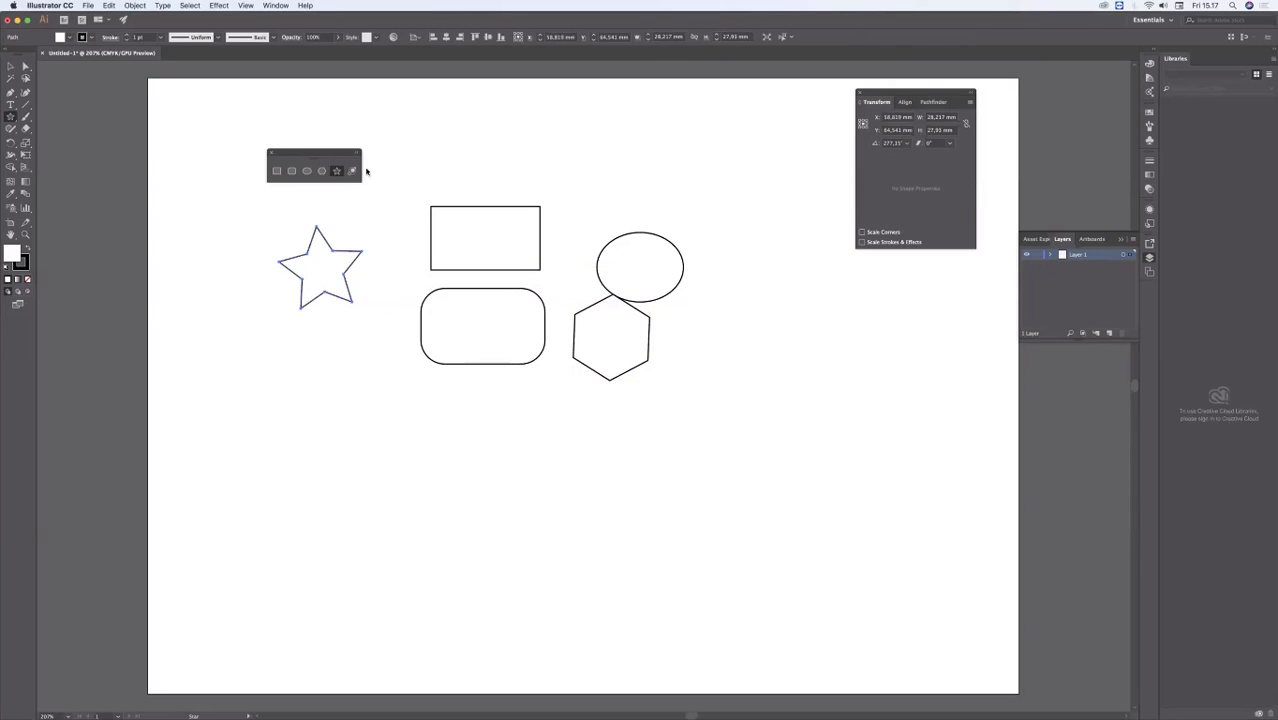
key("v")
left_click(222, 205)
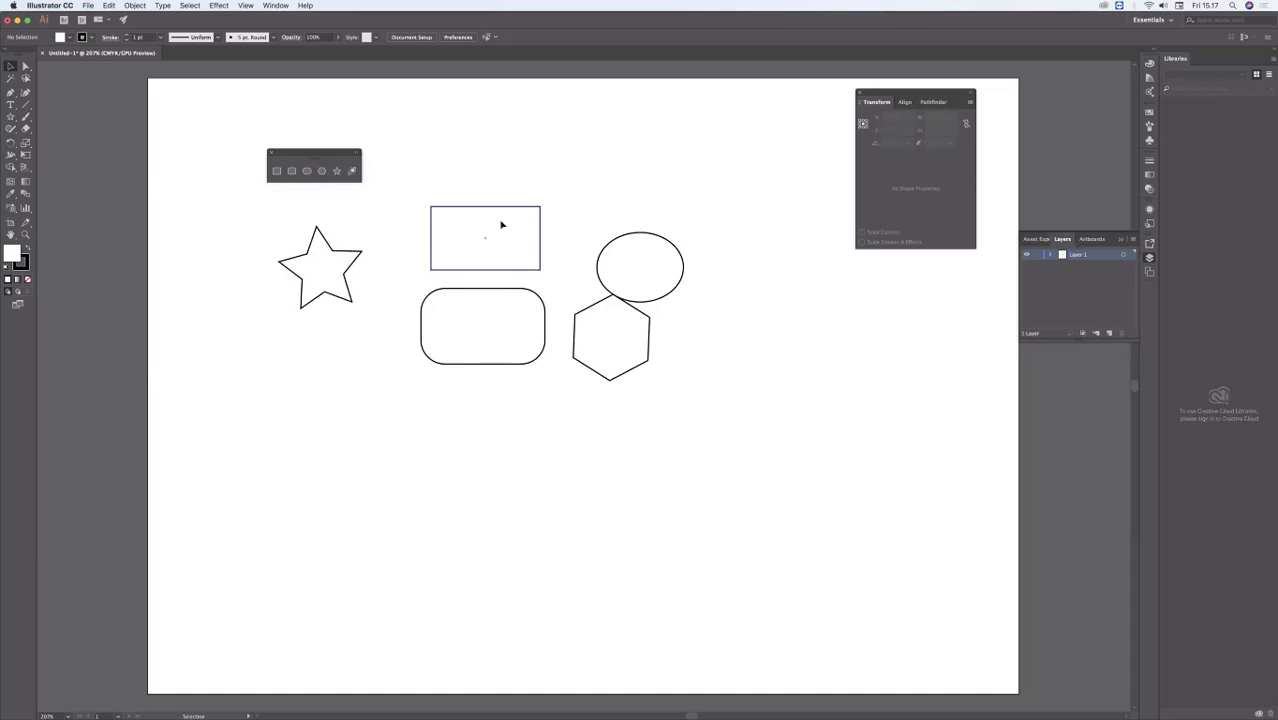
Step: Move the ellipse up about 12 mm, clear of the hexagon, and the plain rectangle up about 17 mm
left_click_drag(642, 295, 636, 259)
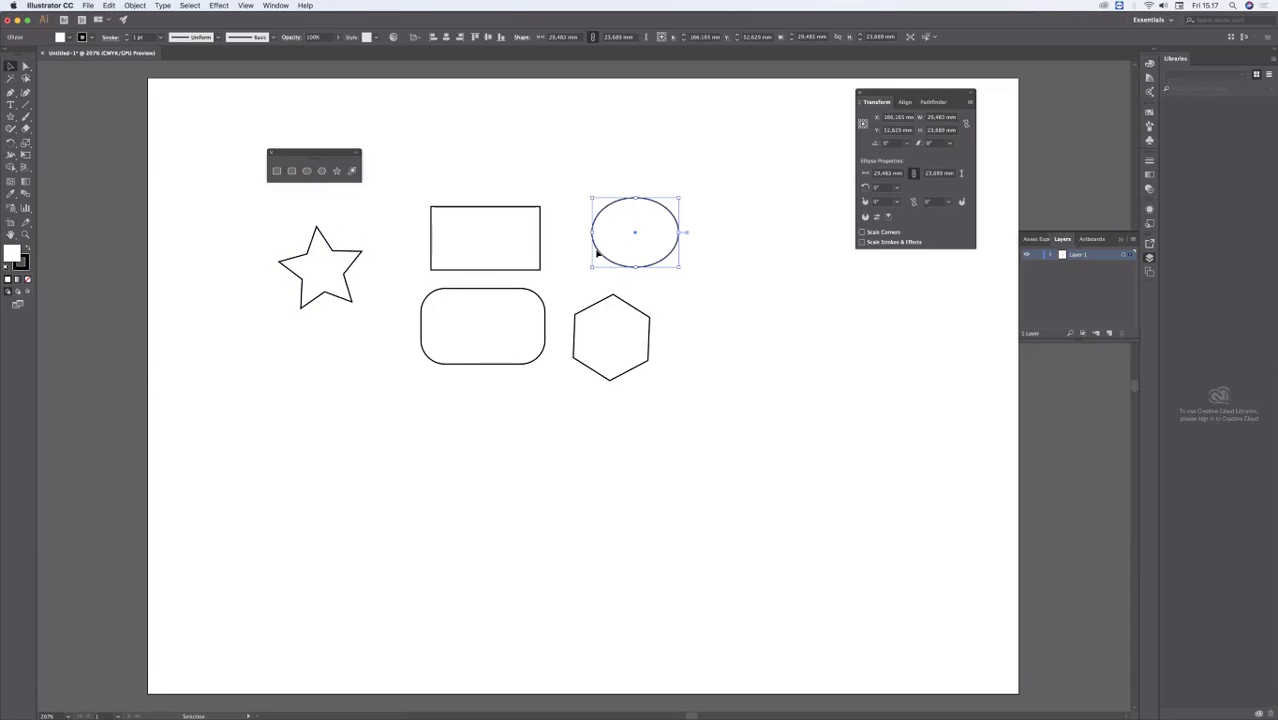
left_click(483, 216)
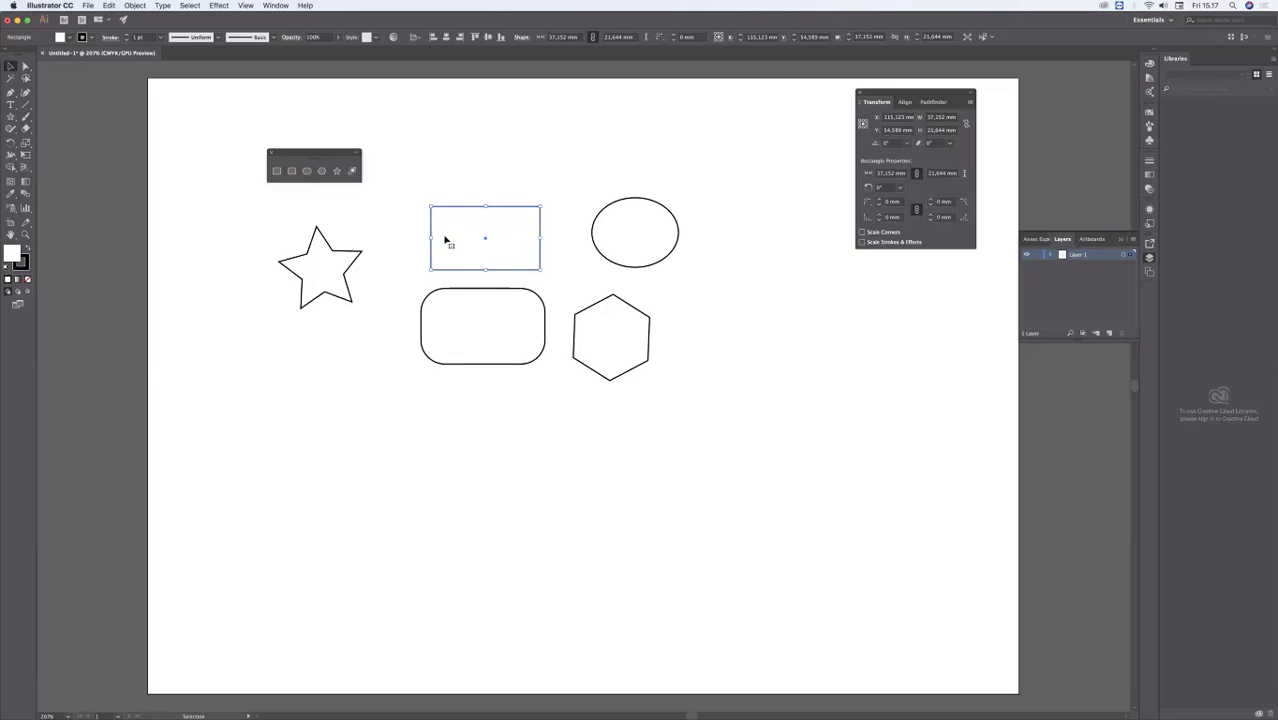
left_click(462, 218)
left_click_drag(473, 237, 499, 188)
left_click(565, 143)
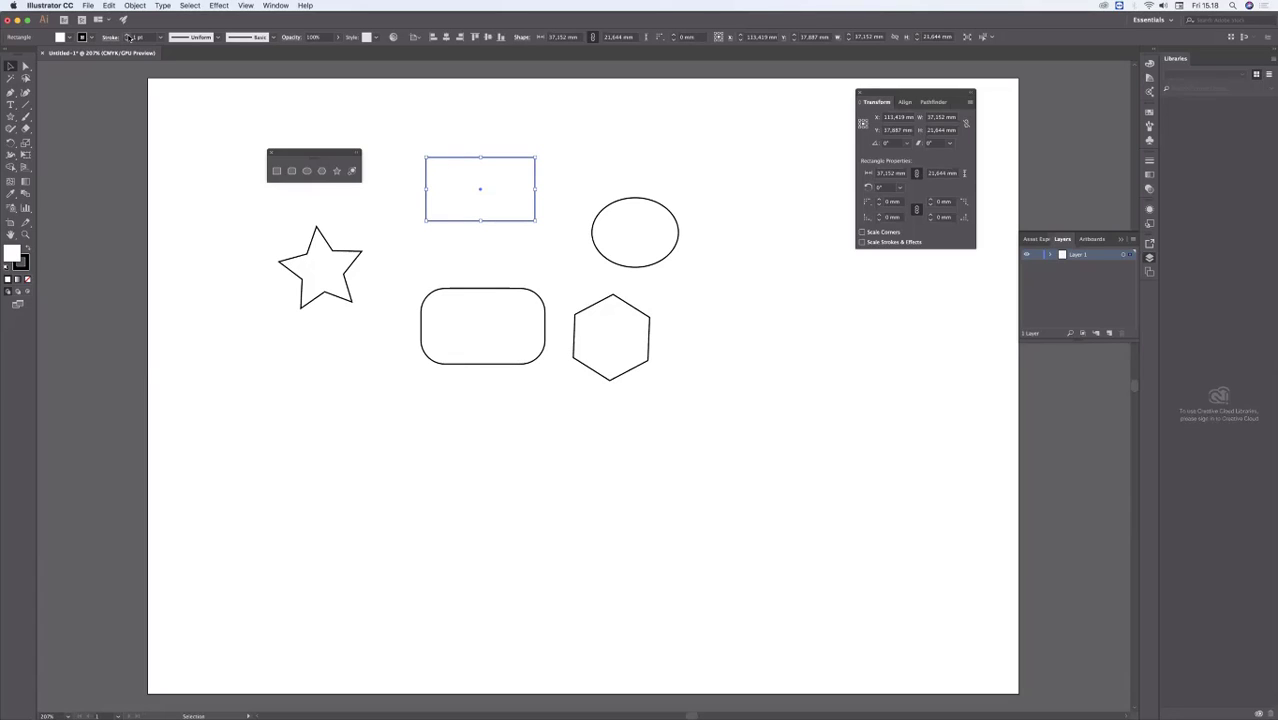
Step: Increase the plain rectangle's stroke weight to 11 pt
left_click(128, 37)
left_click(128, 37)
left_click(128, 37)
left_click(128, 37)
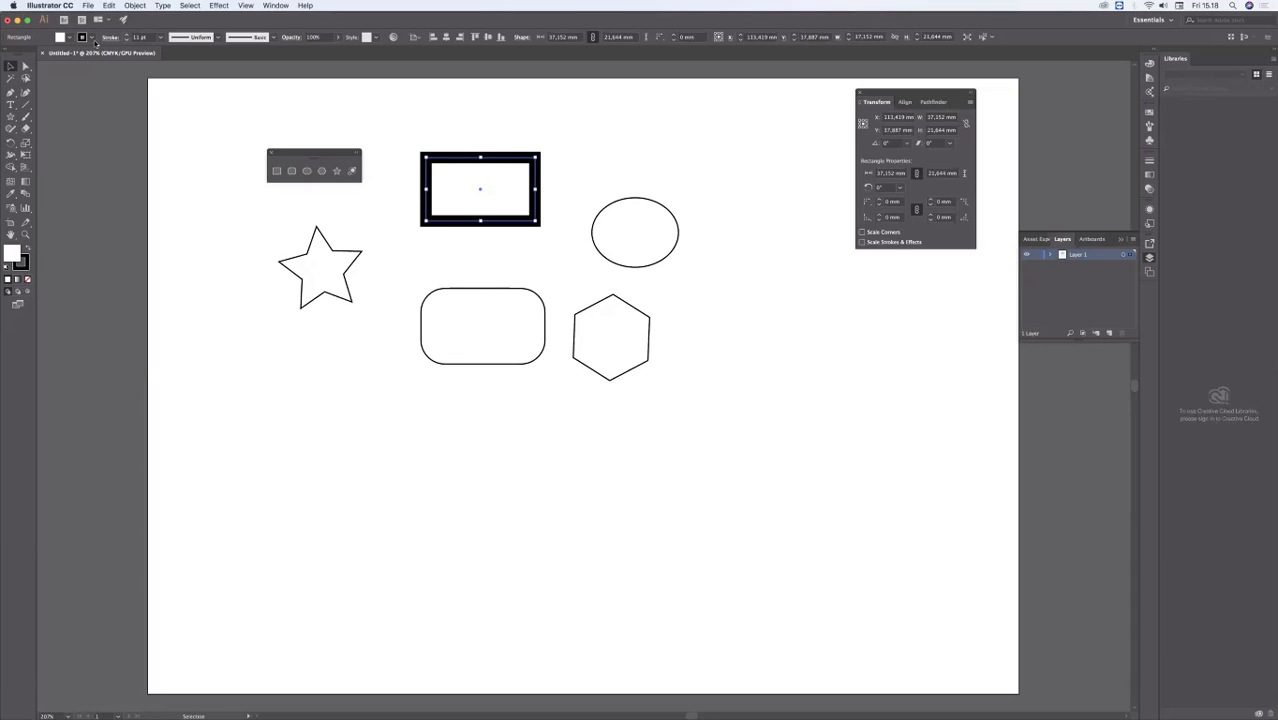
Step: Try several stroke colors on the plain rectangle, including orange-red, and settle on green
left_click(92, 38)
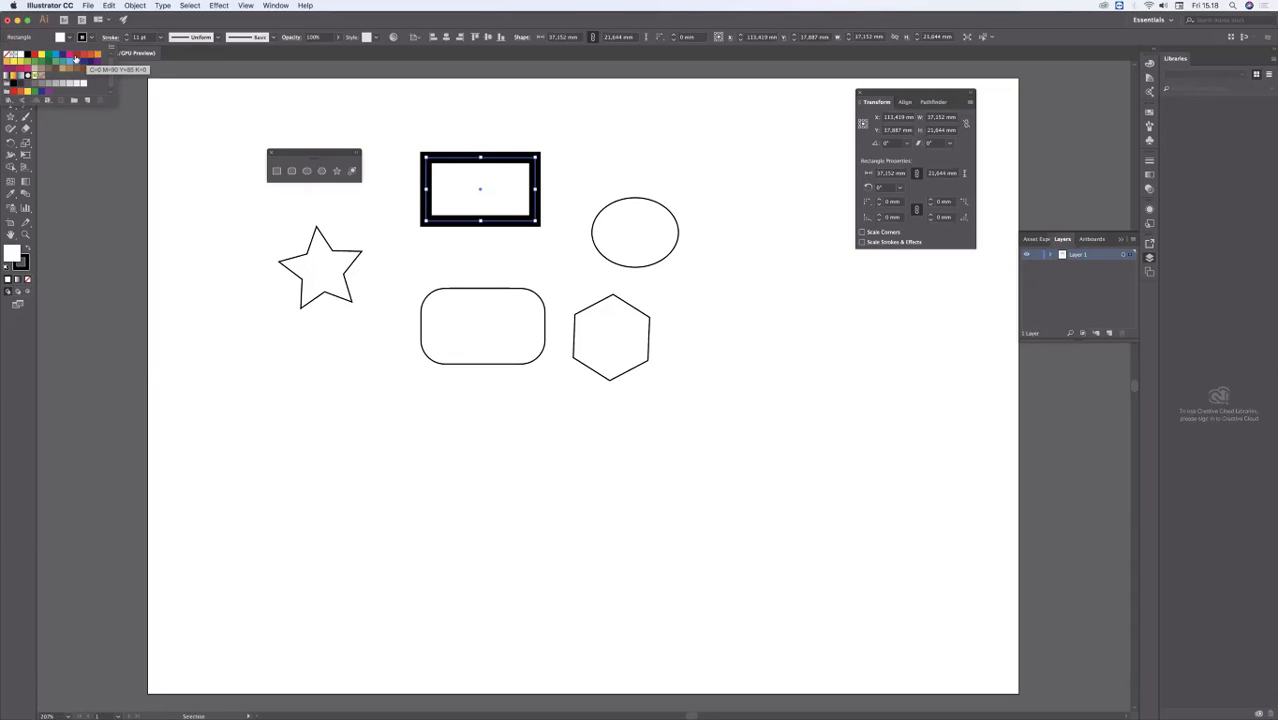
left_click(76, 56)
left_click(70, 55)
left_click(90, 55)
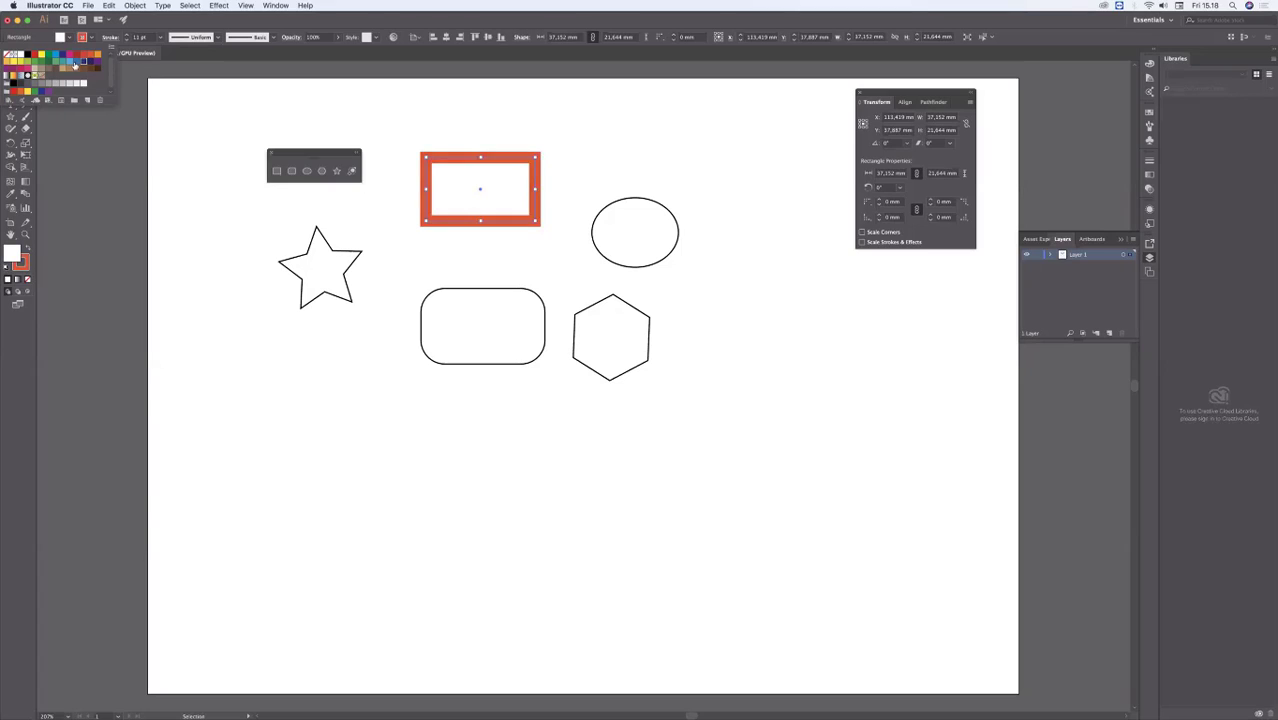
left_click(84, 62)
left_click(66, 62)
left_click(58, 63)
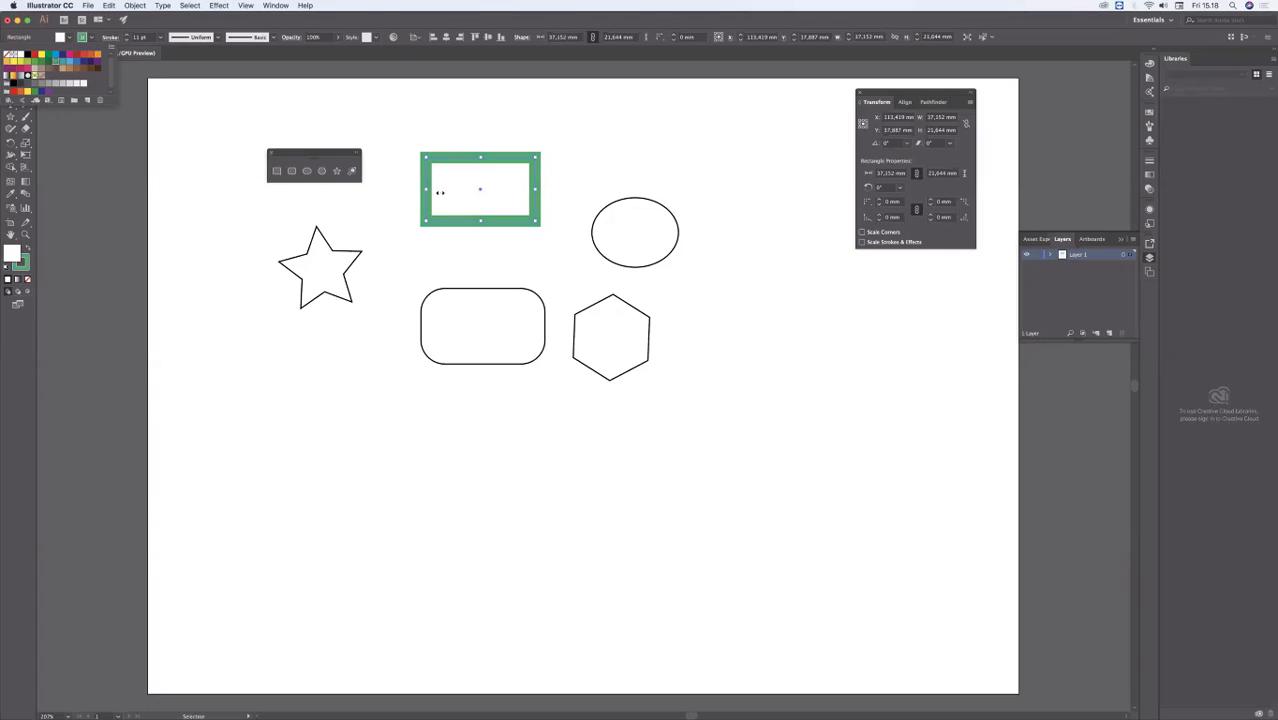
Step: Select the ellipse and increase its stroke weight to 12 pt
left_click(656, 205)
left_click(659, 207)
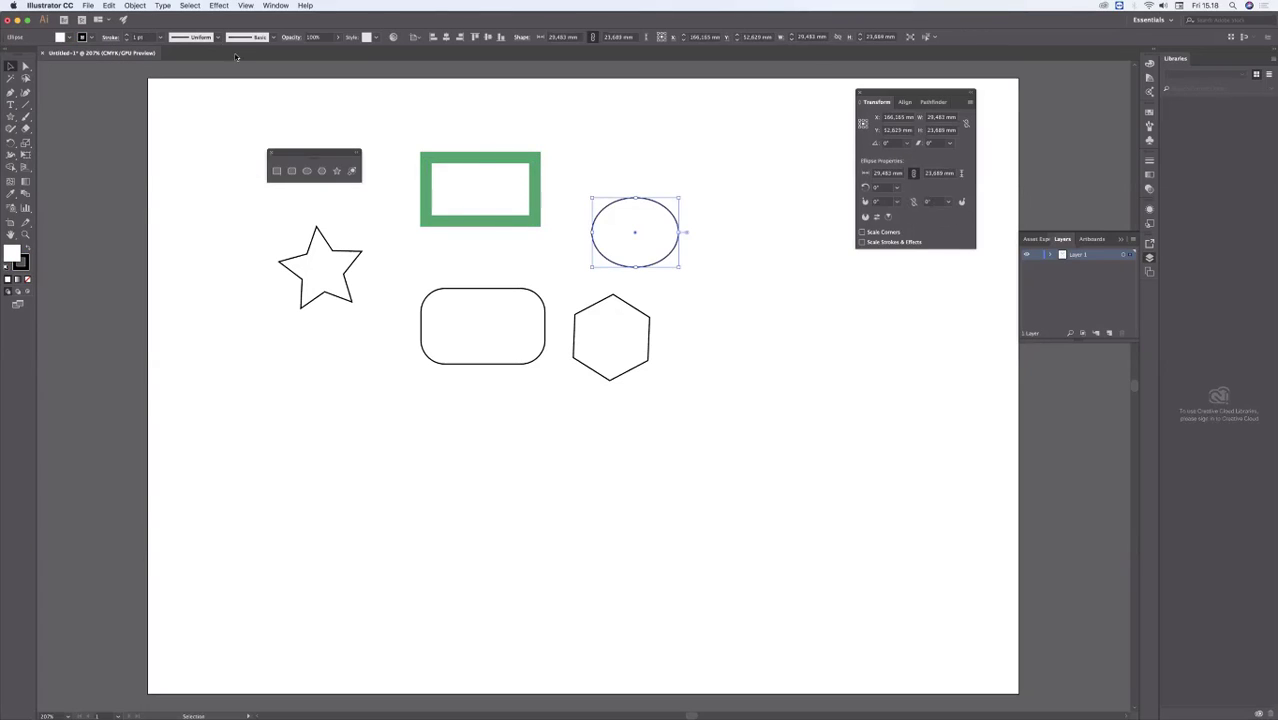
left_click(127, 36)
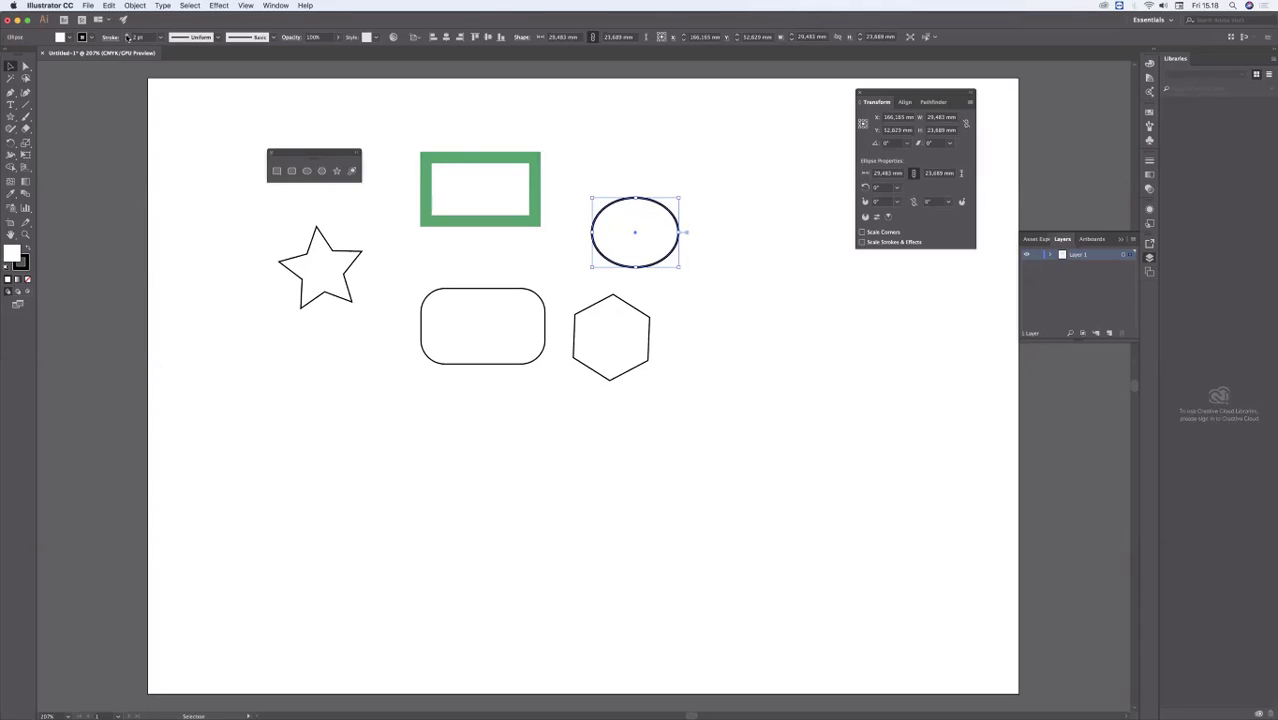
left_click(127, 36)
left_click(127, 36)
left_click(127, 36)
left_click(127, 36)
left_click(127, 36)
left_click(126, 36)
left_click(126, 36)
left_click(127, 36)
left_click(127, 36)
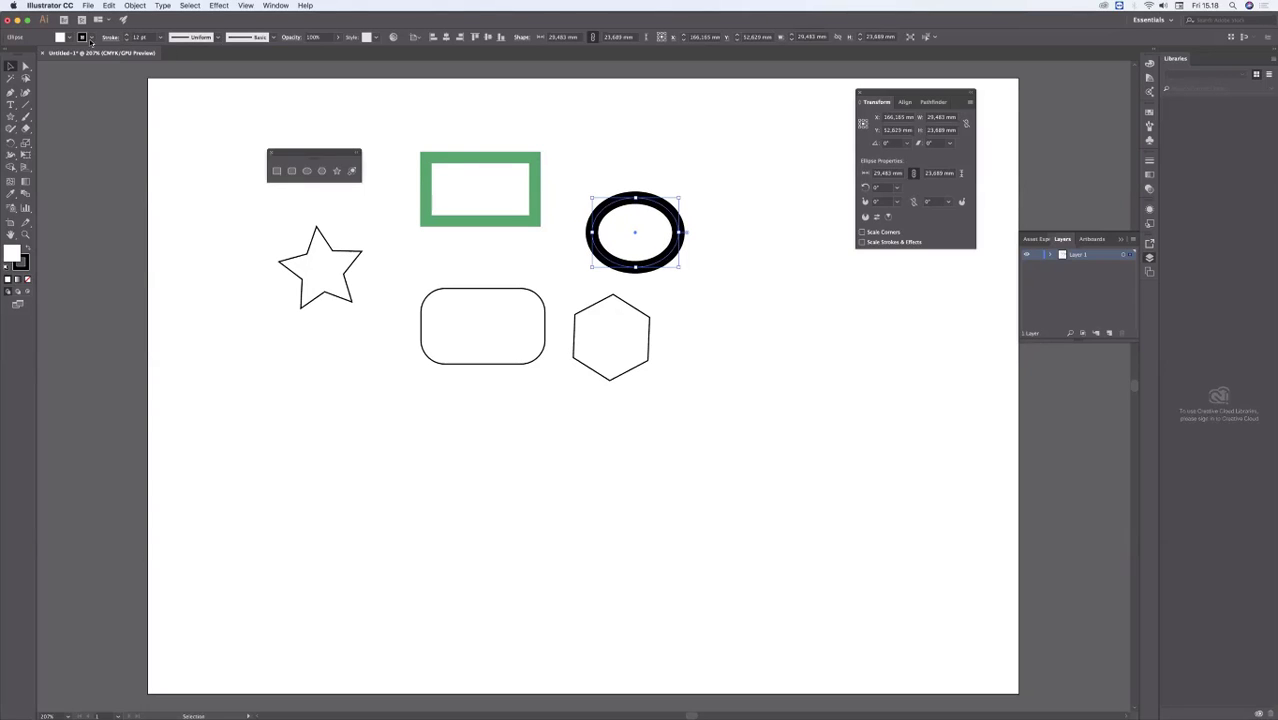
Step: Try purple, lime green and blue stroke colors on the ellipse, ending with light blue
left_click(91, 37)
left_click(84, 61)
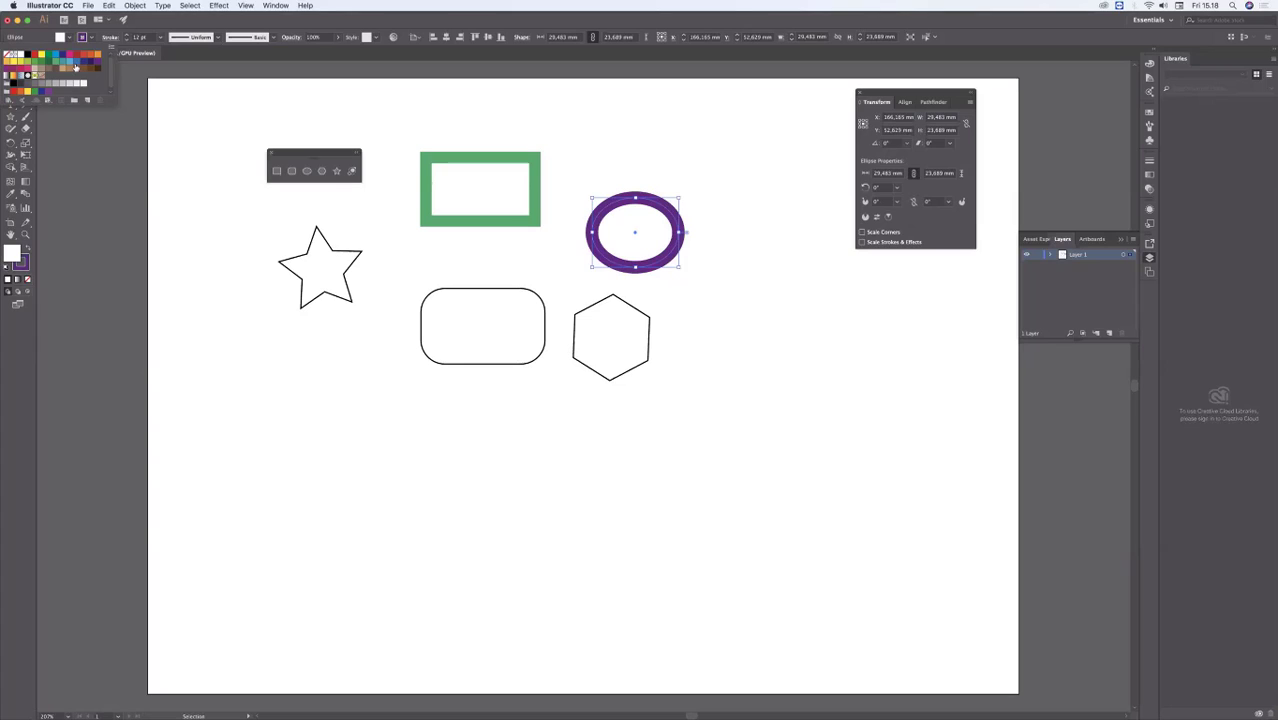
left_click(75, 61)
left_click(66, 61)
left_click(52, 61)
left_click(45, 60)
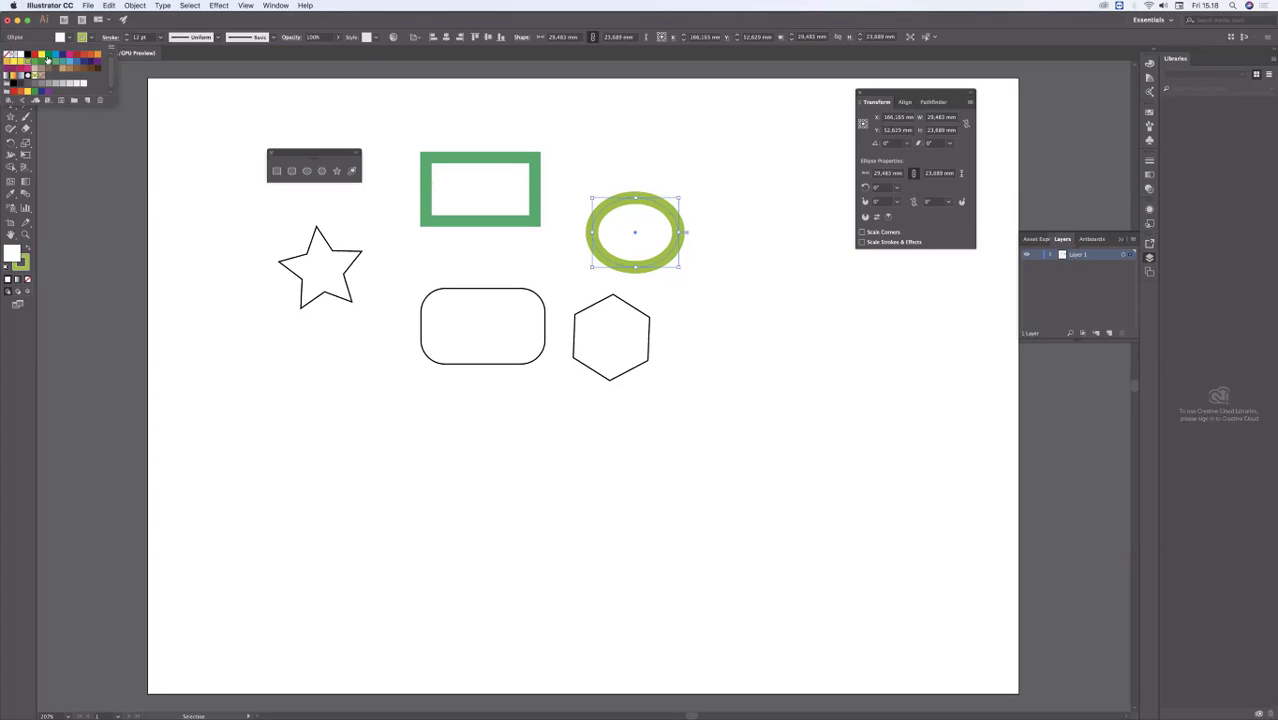
left_click(50, 61)
left_click(59, 62)
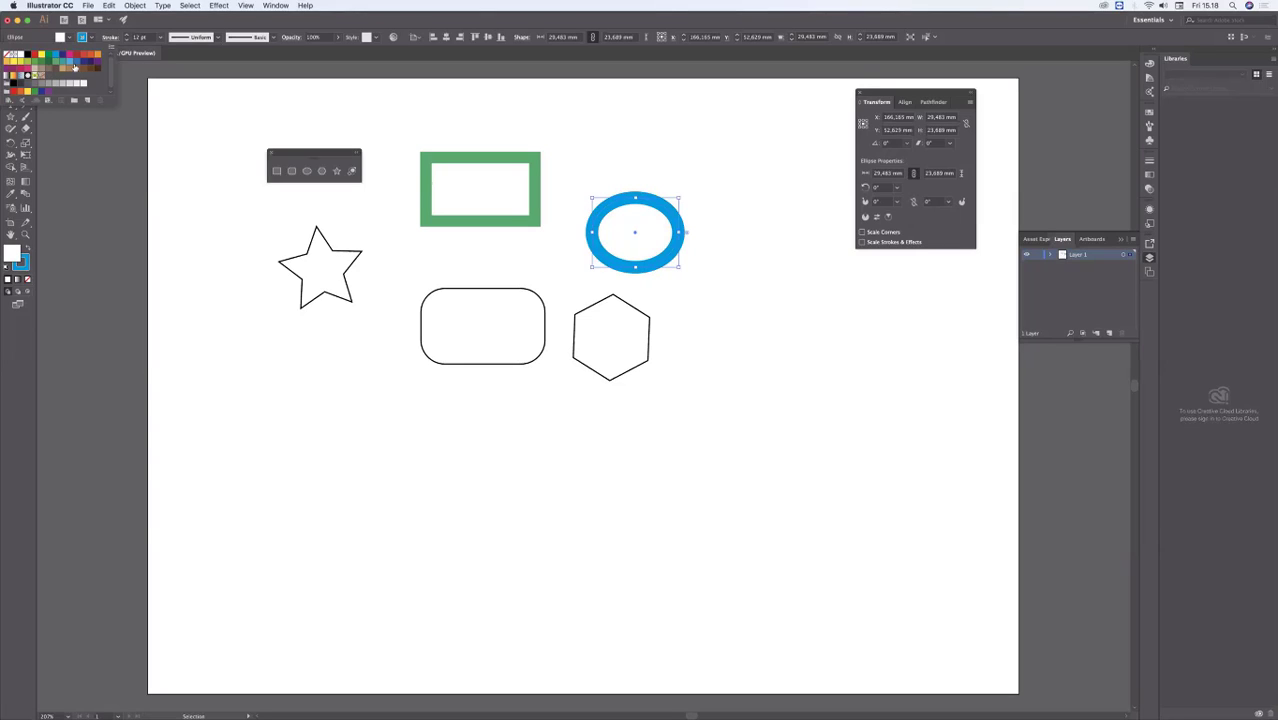
left_click(76, 69)
left_click(73, 65)
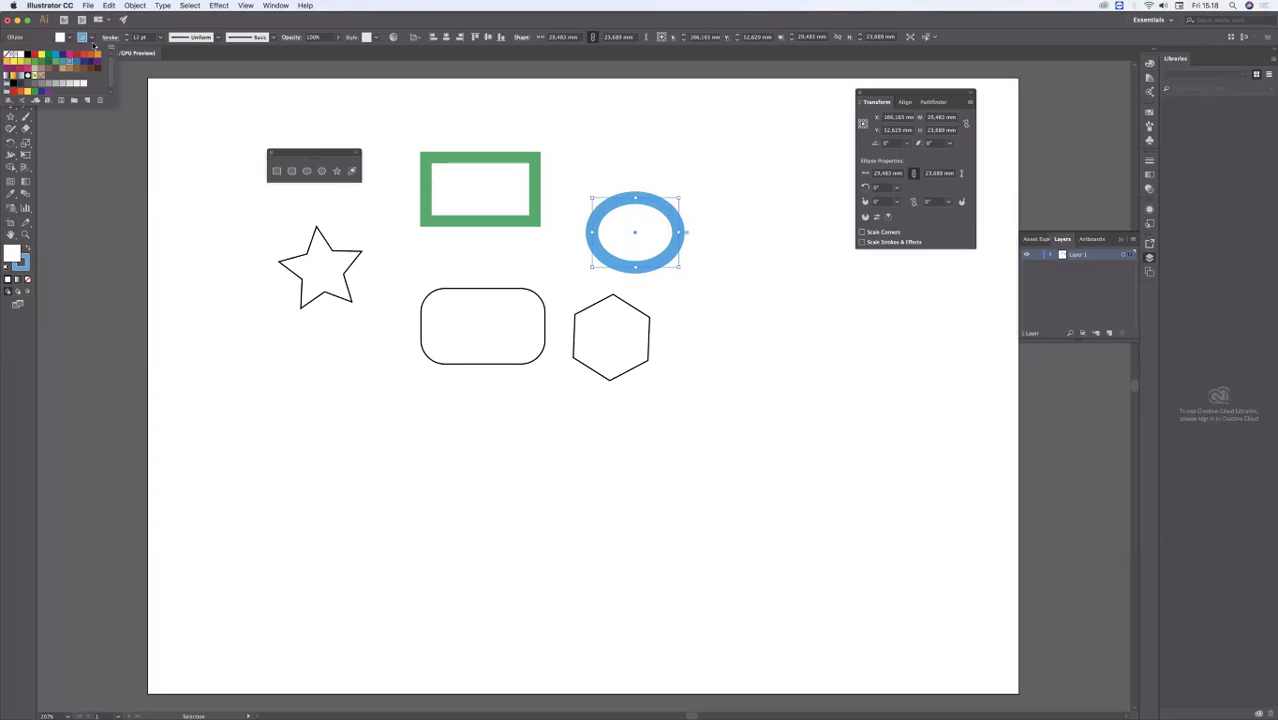
Step: Set the ellipse's stroke color to None
left_click(92, 38)
left_click(92, 38)
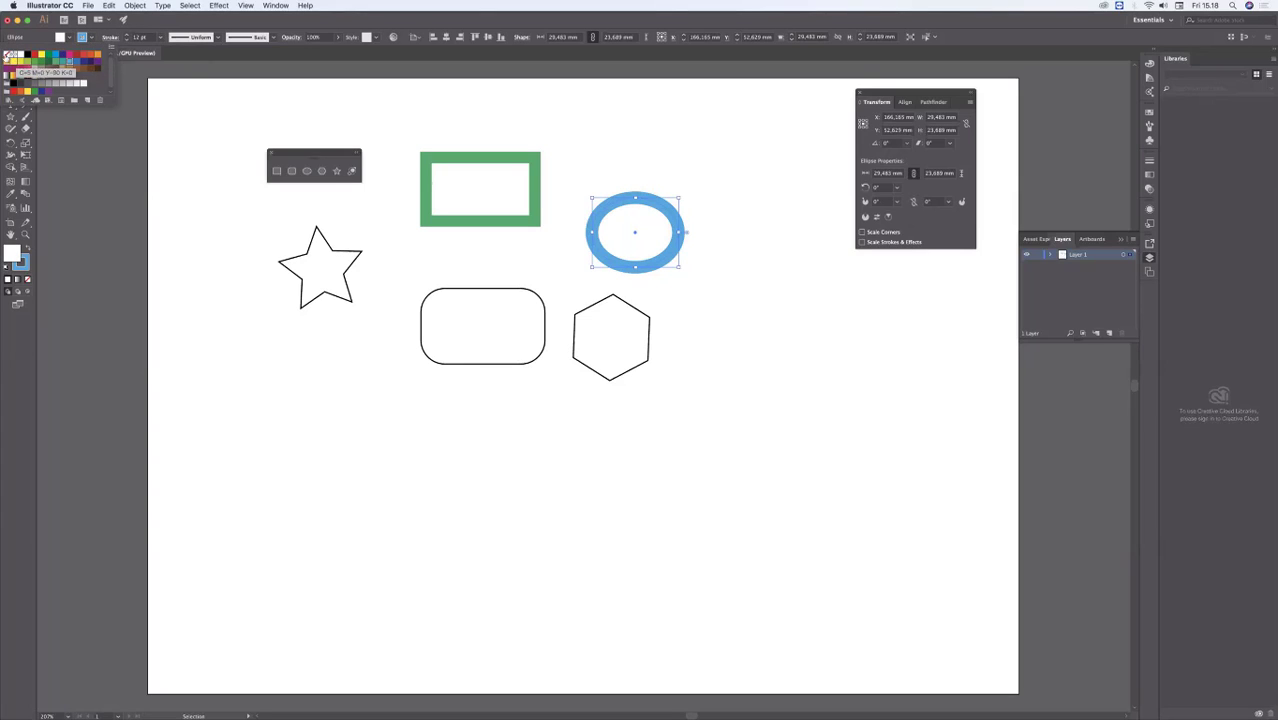
left_click(7, 55)
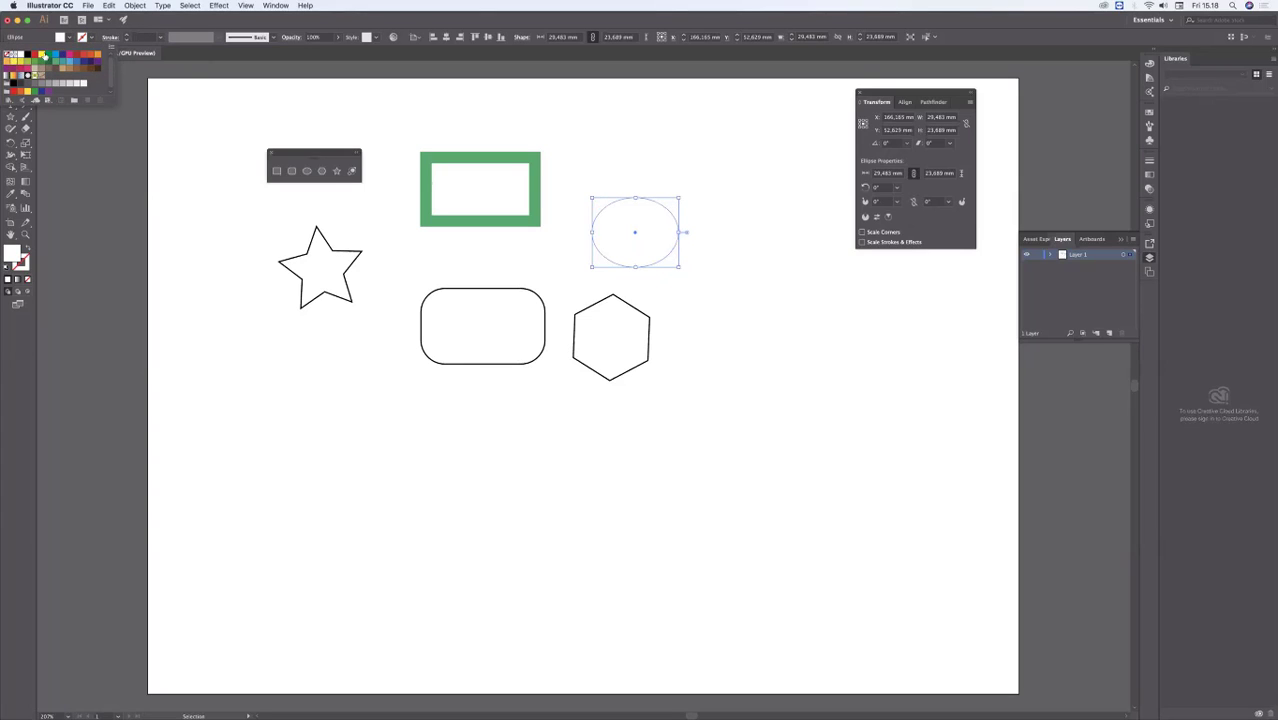
Step: Set the ellipse's stroke color to orange-red, increase its stroke weight to 9 pt, and deselect it
left_click(44, 54)
left_click(86, 57)
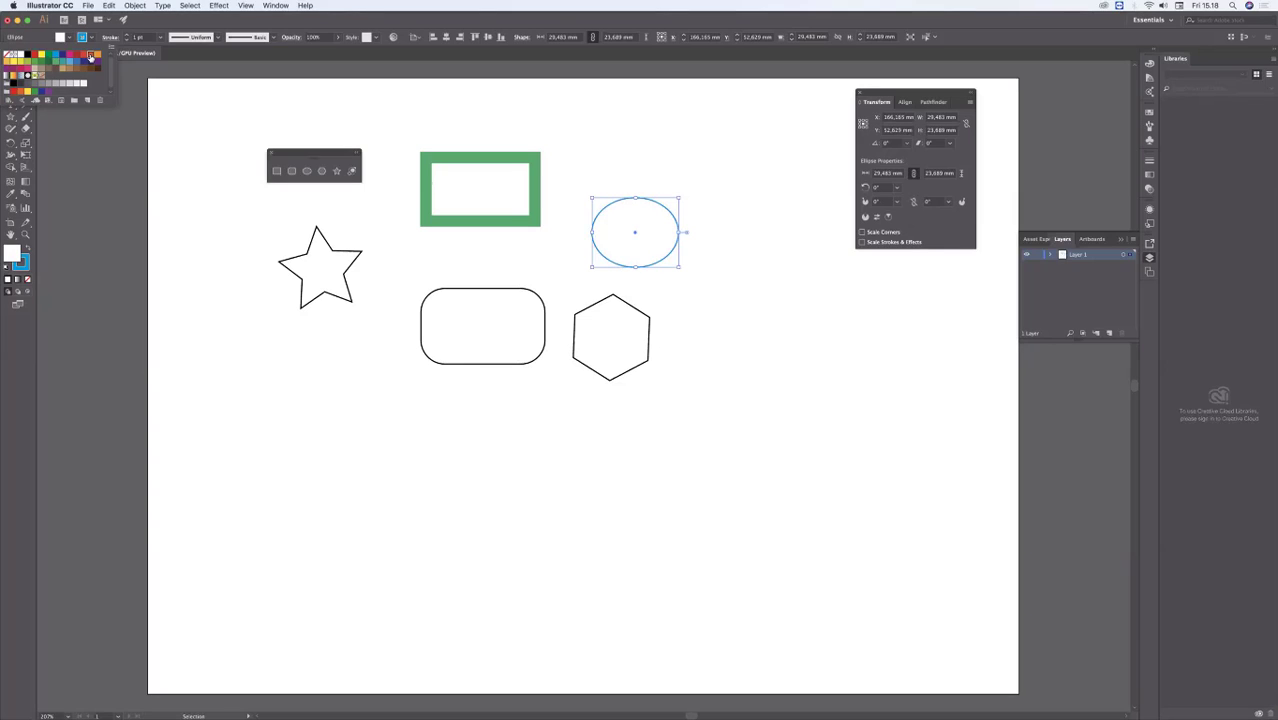
left_click(127, 35)
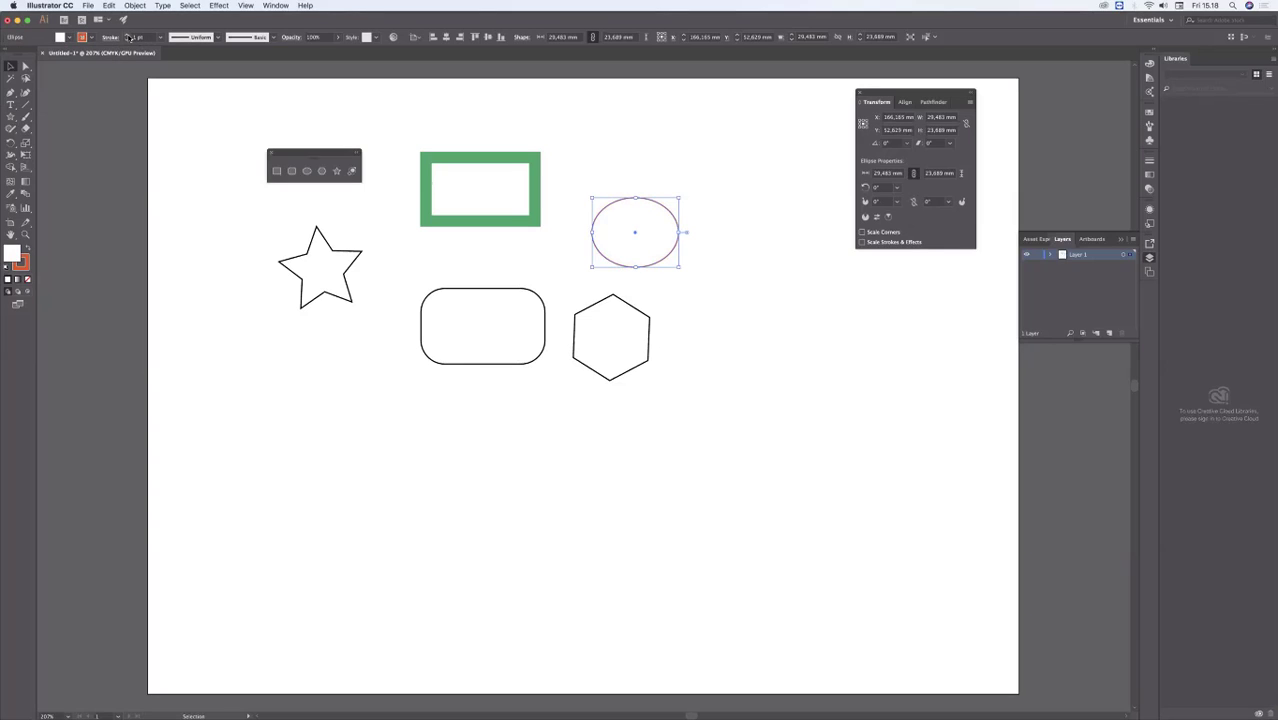
left_click(127, 35)
left_click(127, 35)
left_click(127, 35)
left_click(127, 35)
left_click(127, 35)
left_click(127, 35)
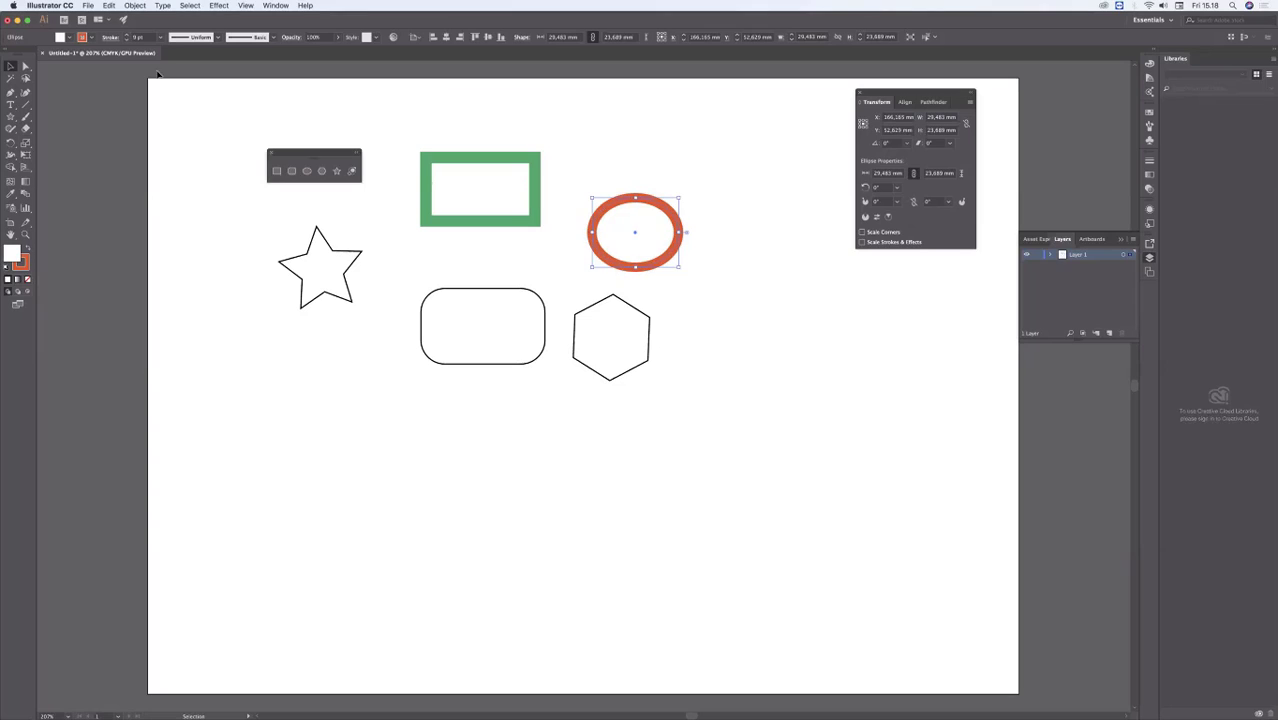
left_click(214, 117)
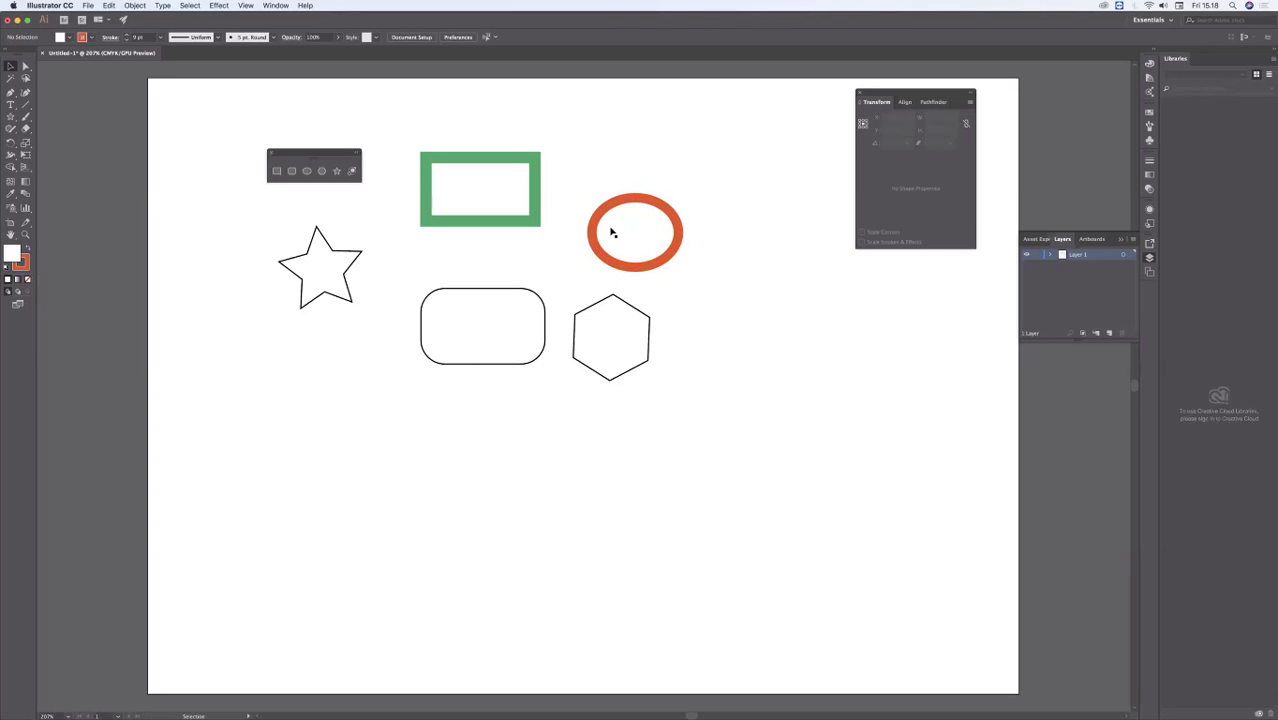
Step: Select the rounded rectangle and try several fill colors, including blue, green, yellow, orange-red and teal, settling on red
left_click(505, 343)
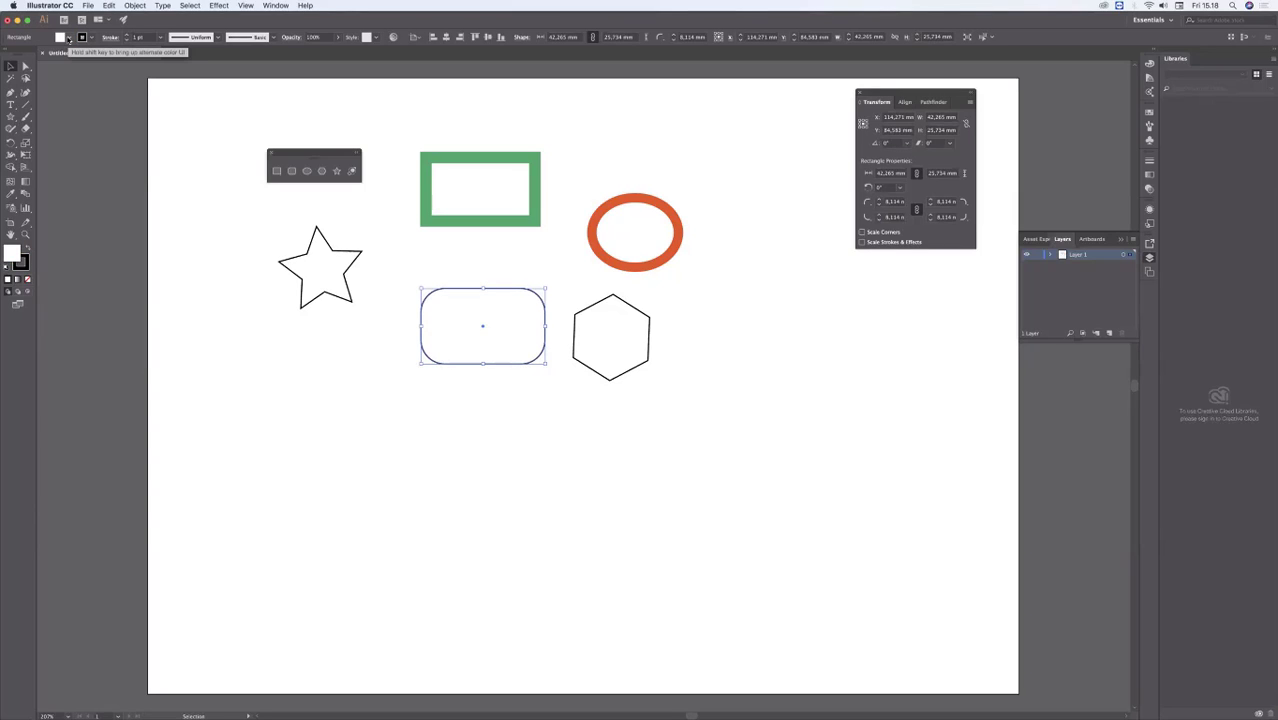
left_click(68, 38)
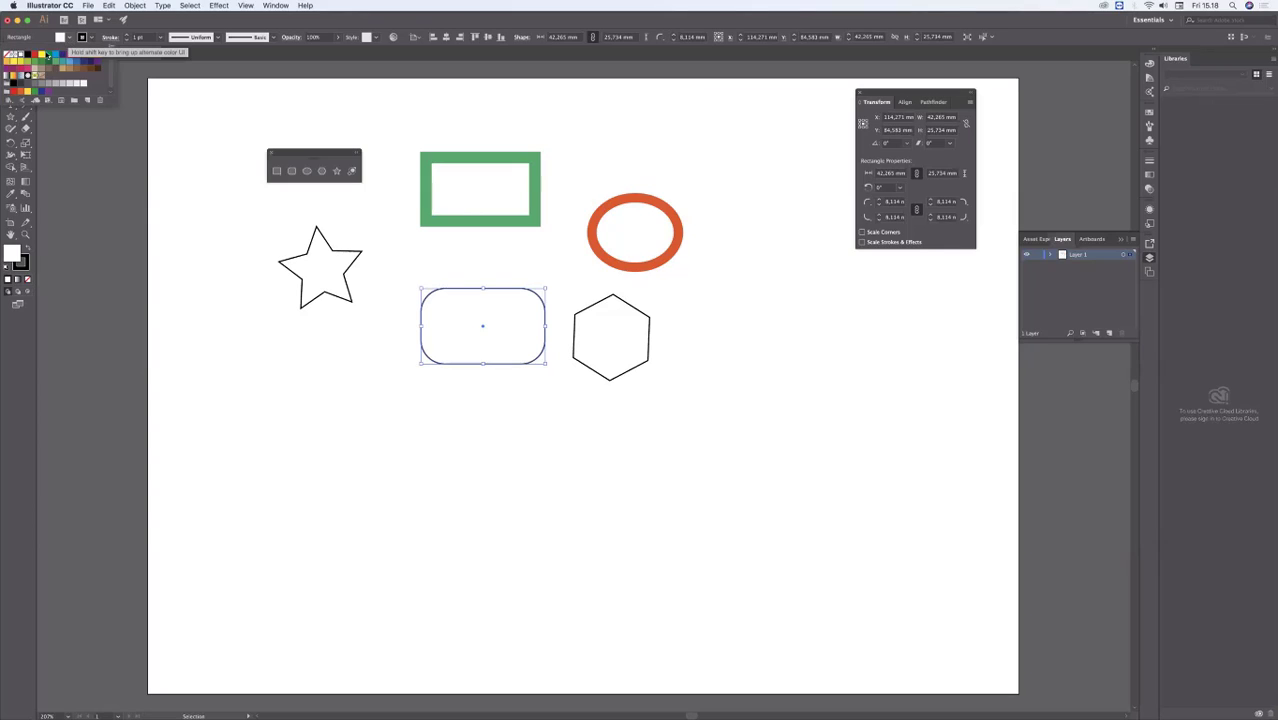
left_click(49, 55)
left_click(56, 56)
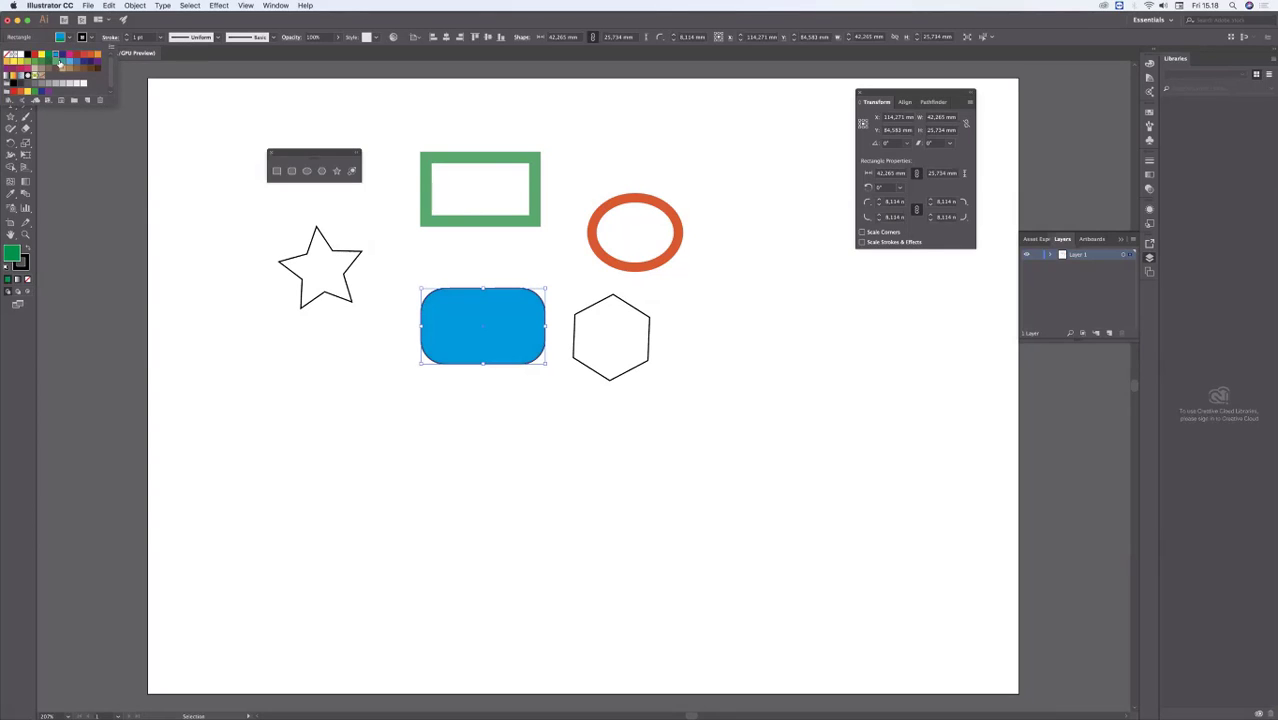
left_click(36, 63)
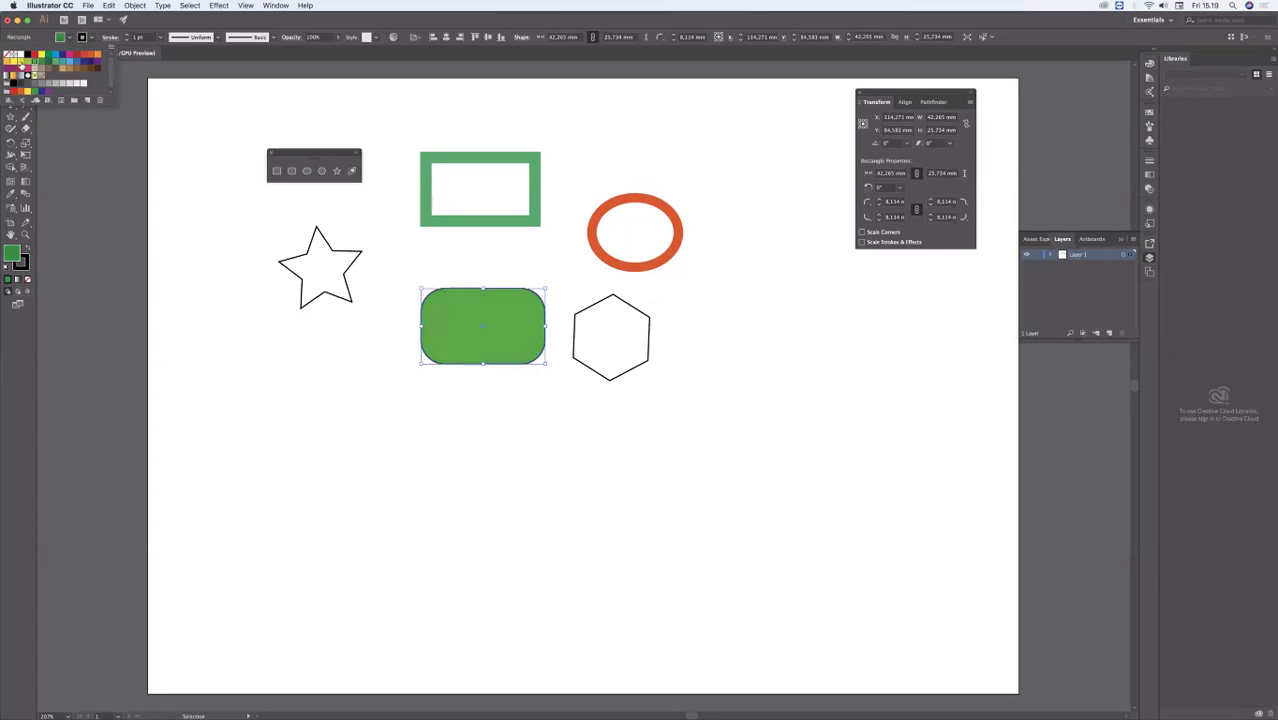
left_click(28, 63)
left_click(41, 66)
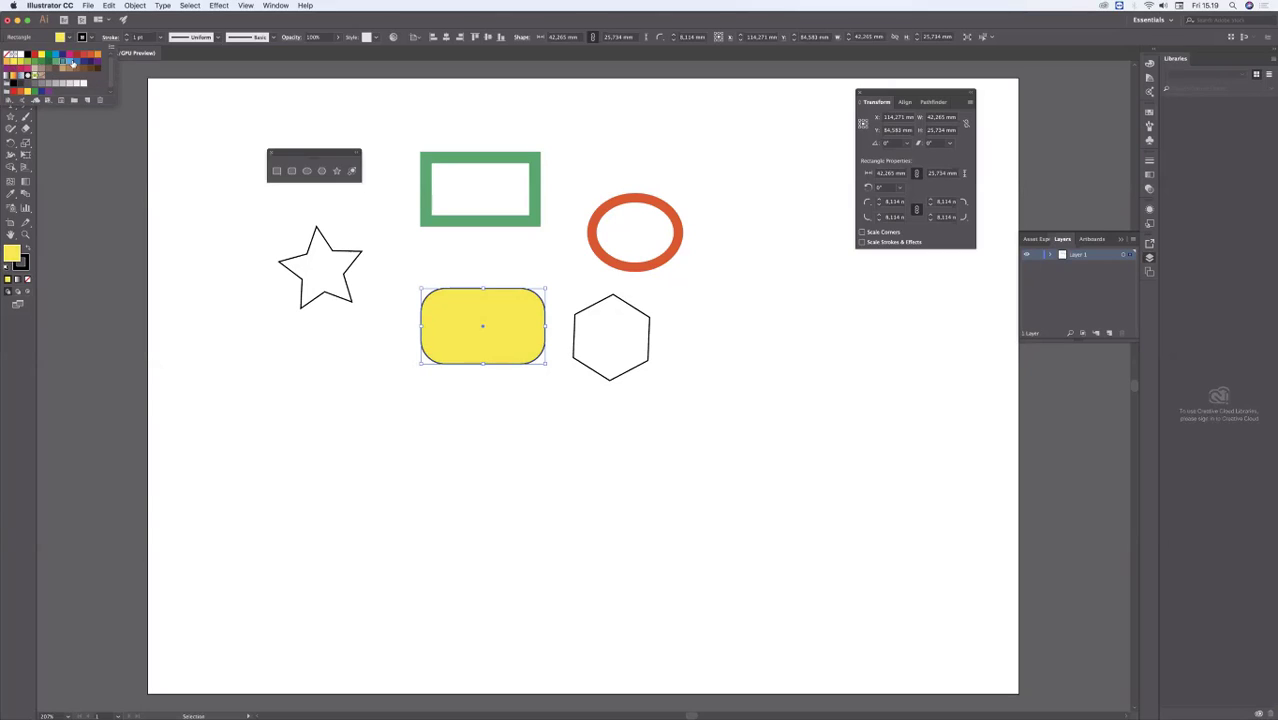
left_click(76, 62)
left_click(93, 57)
left_click(93, 57)
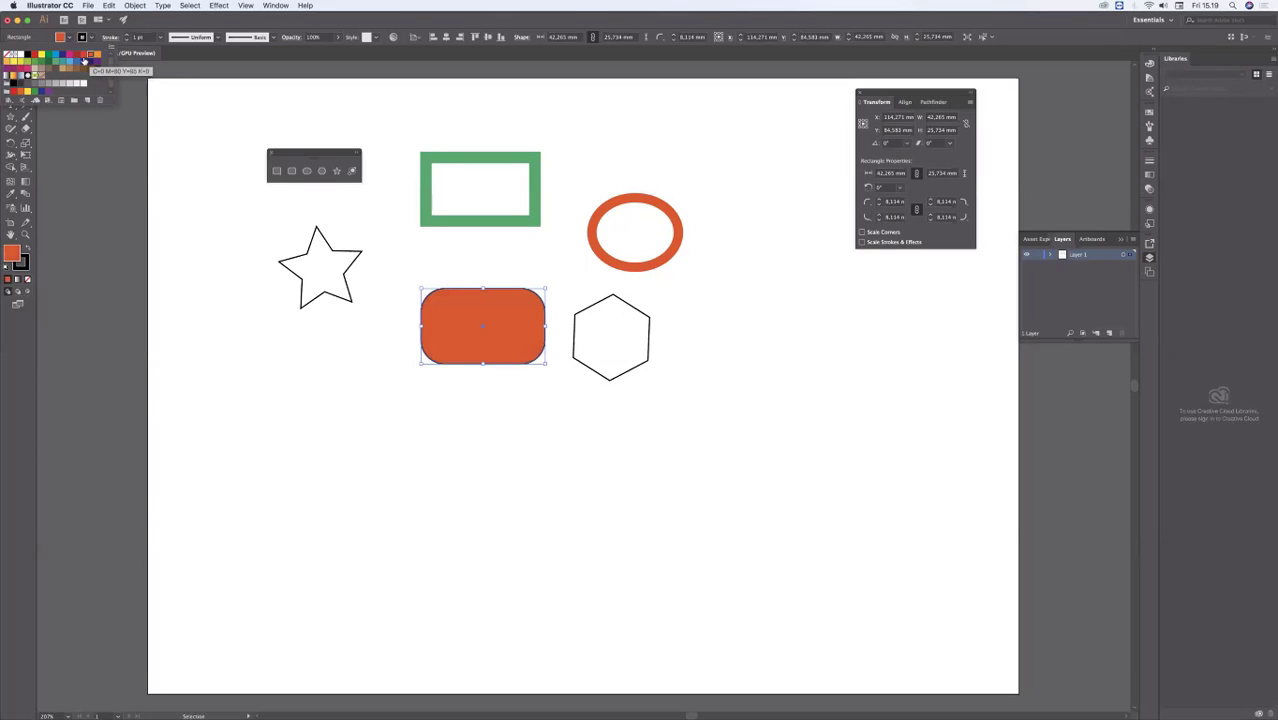
left_click(42, 63)
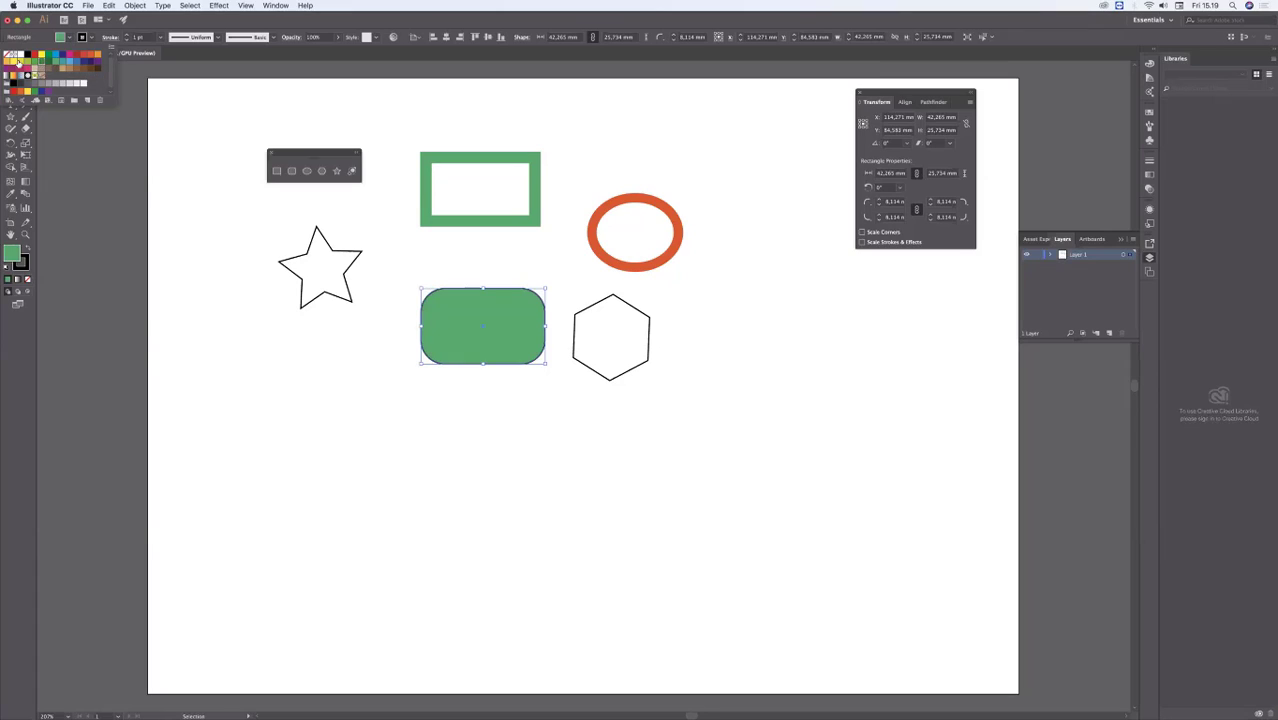
left_click(45, 63)
left_click(47, 64)
left_click(68, 63)
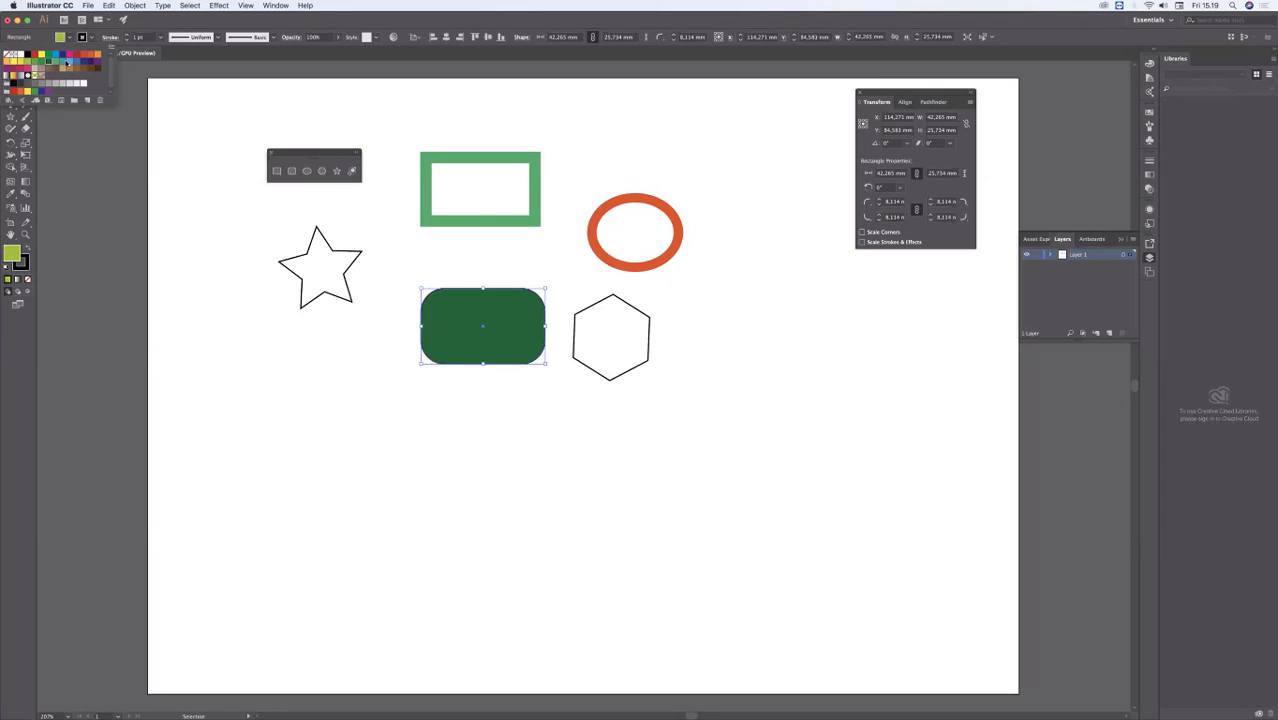
left_click(62, 63)
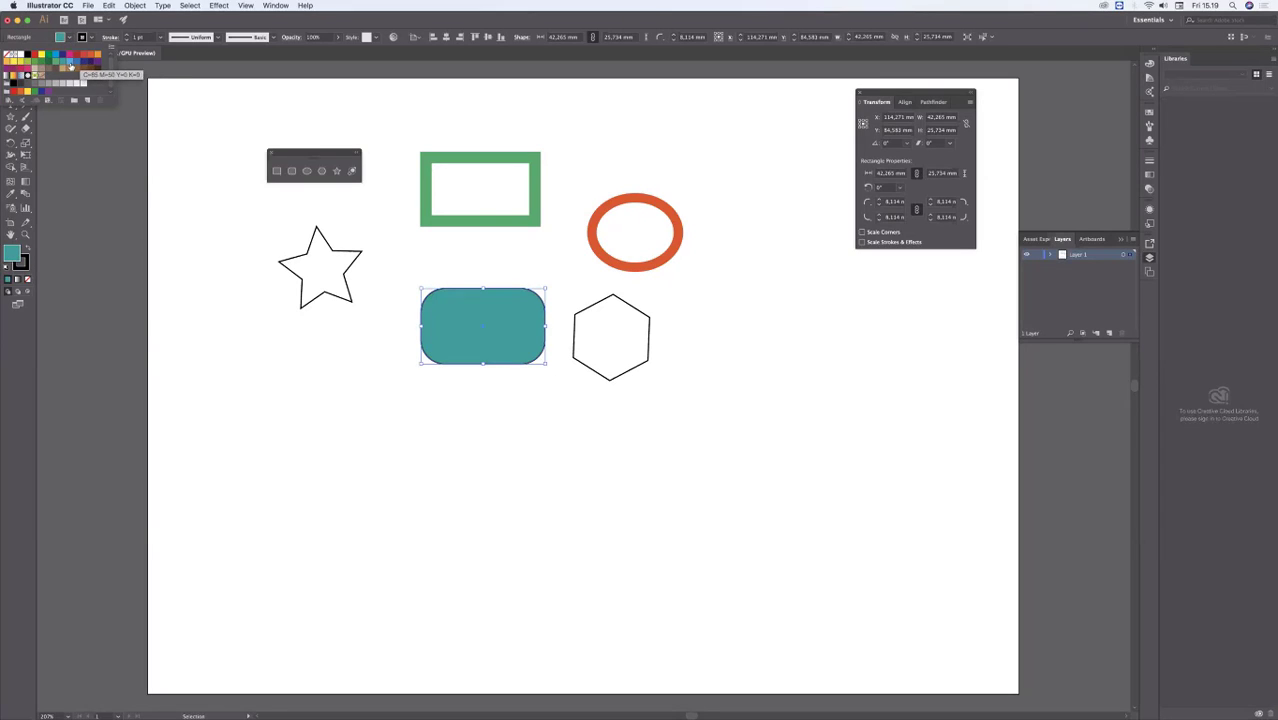
left_click(80, 63)
left_click(74, 62)
left_click(75, 60)
left_click(56, 55)
left_click(76, 56)
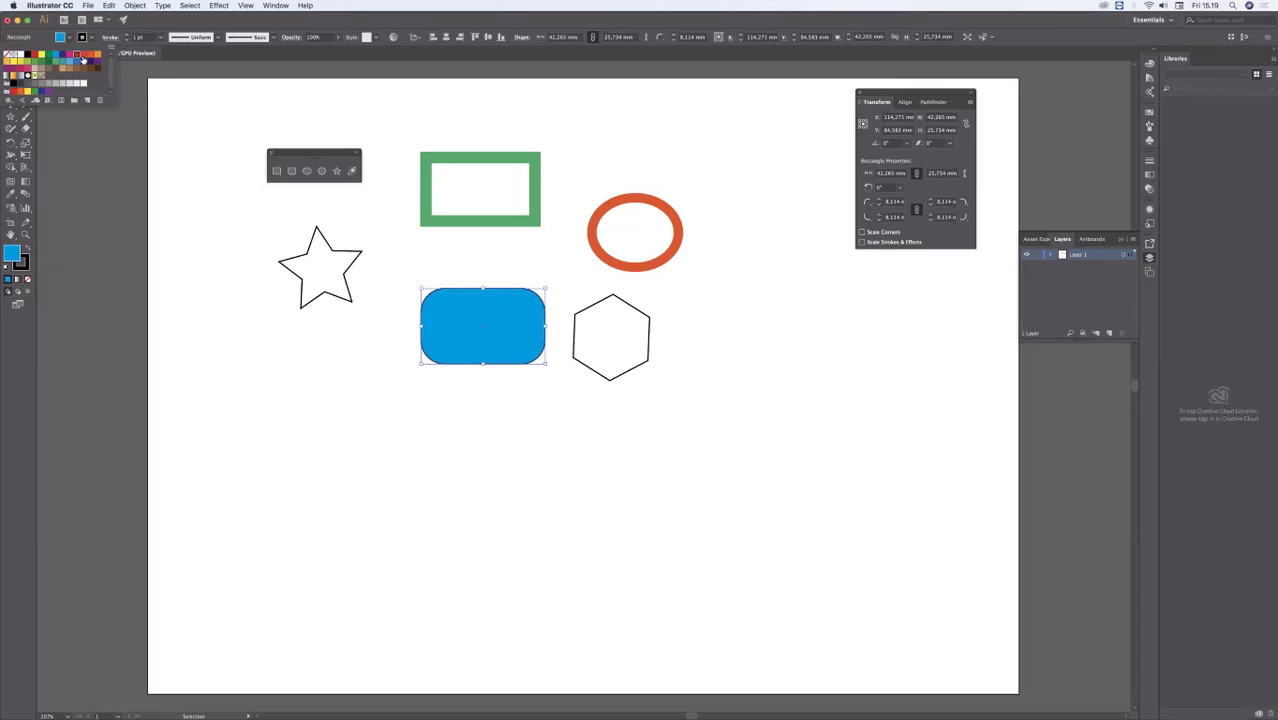
left_click(84, 56)
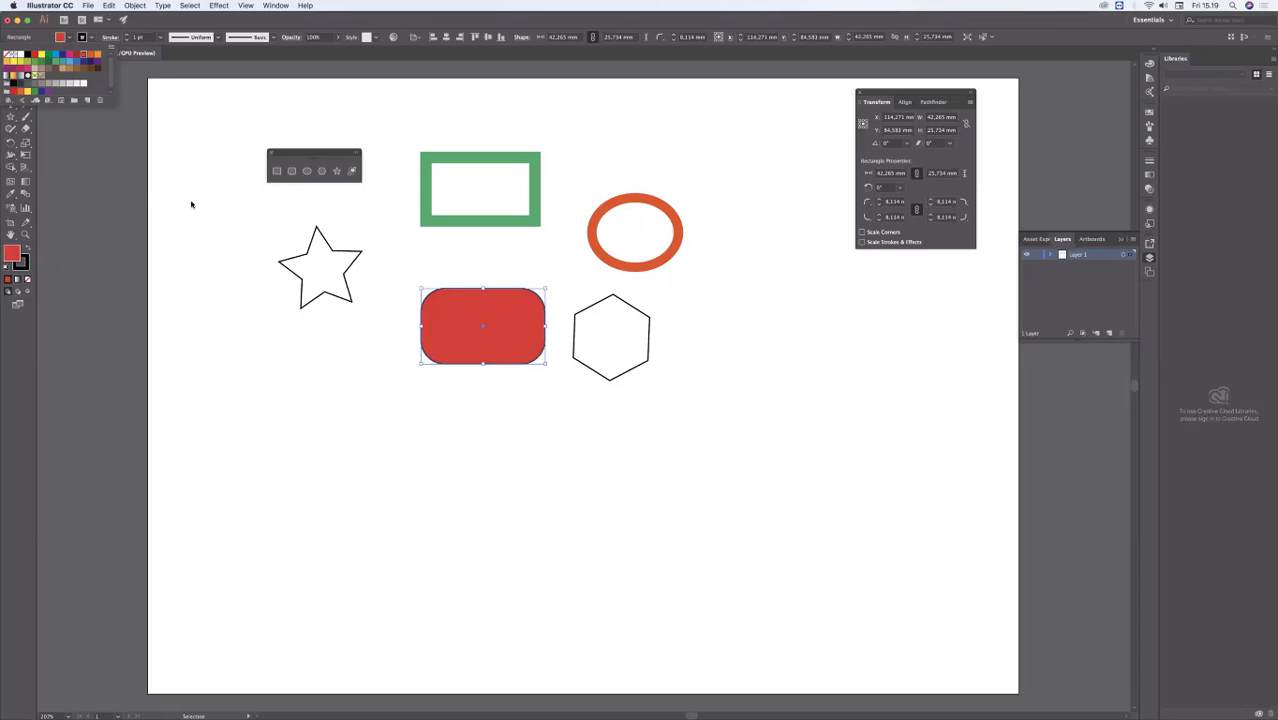
left_click(307, 131)
left_click(388, 134)
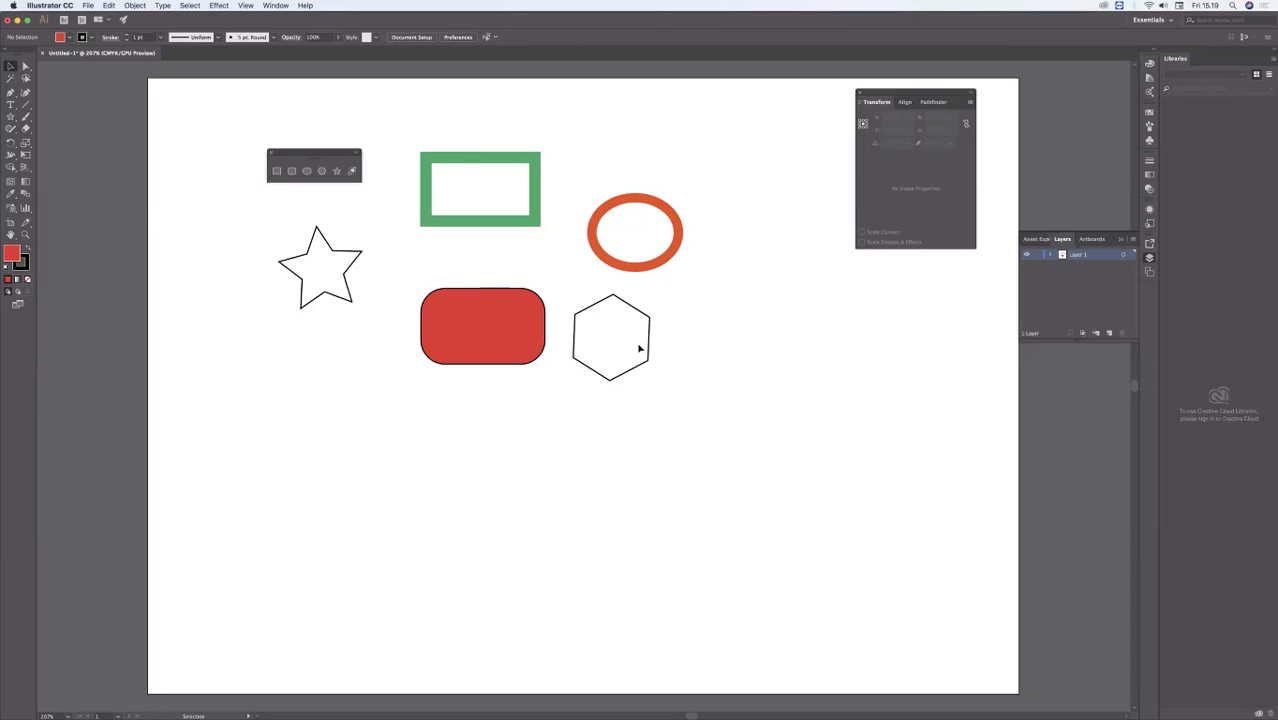
Step: Delete all the shapes, including the star, to leave the artboard empty
left_click_drag(676, 386, 420, 148)
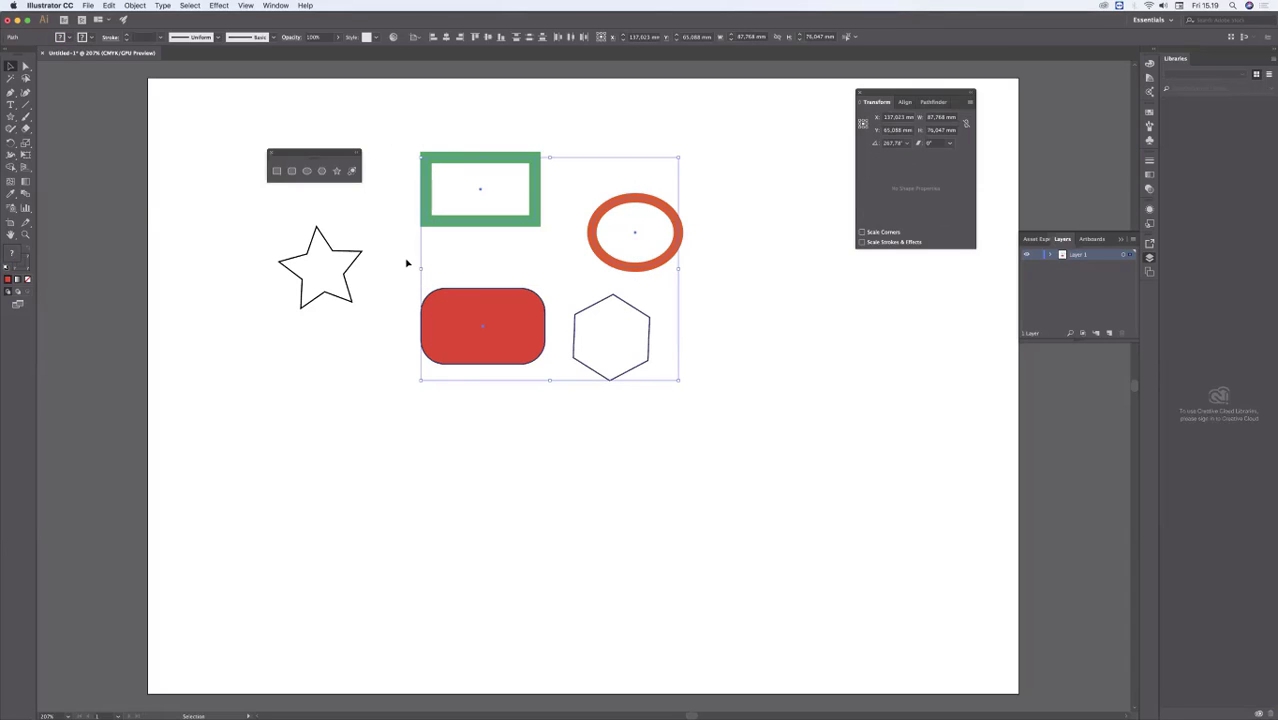
key("Delete")
left_click_drag(276, 318, 394, 177)
key("Delete")
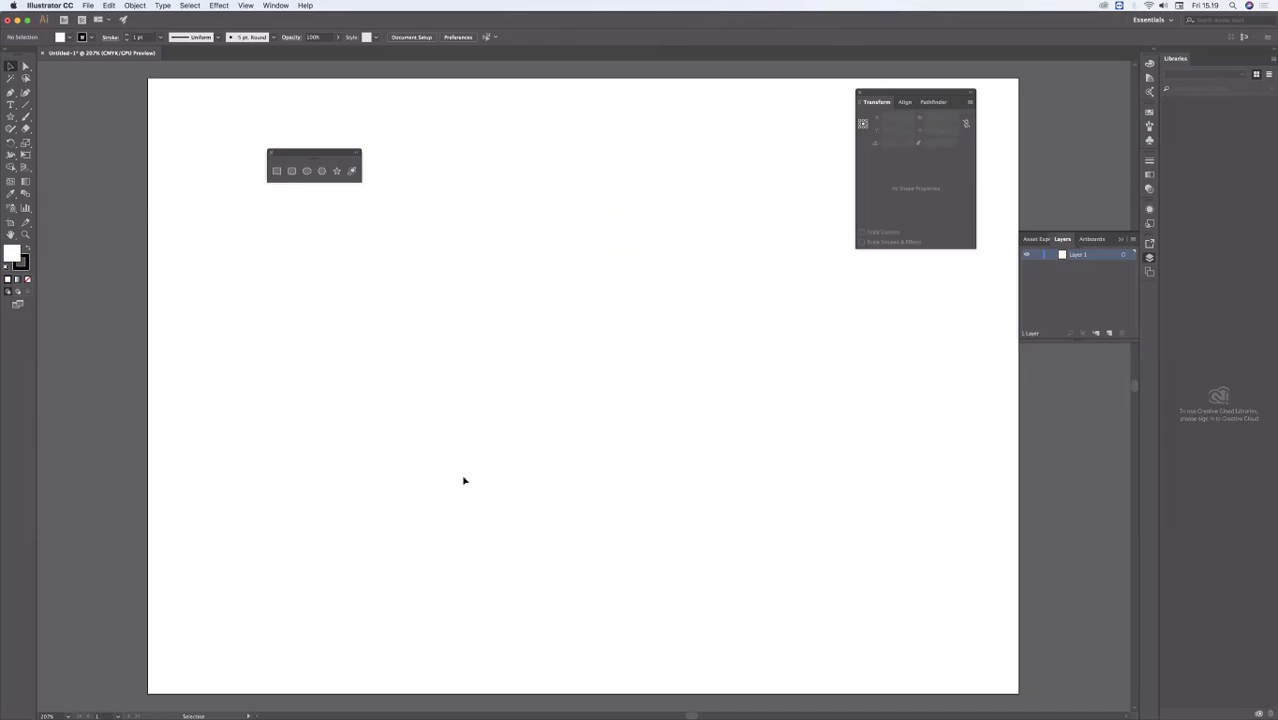
Step: Switch to Preview and move the workshop targets PDF aside to uncover the infographic theory PDF behind it
mouse_move(504, 718)
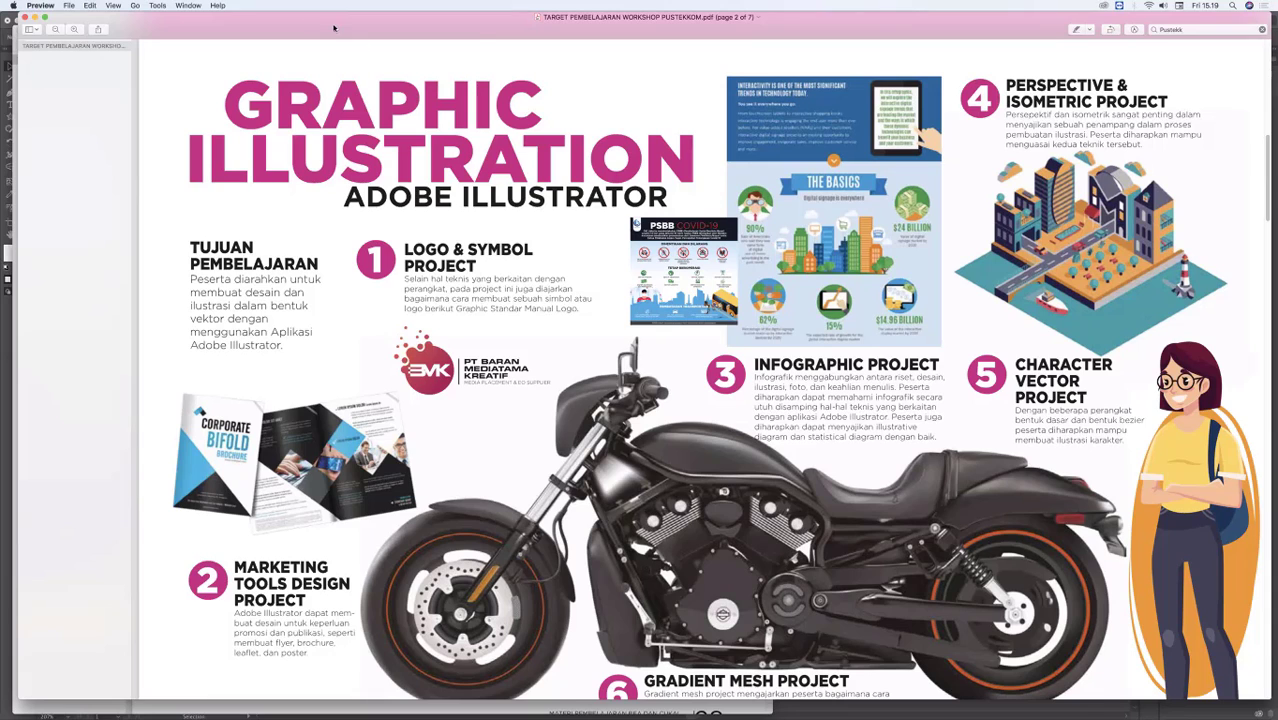
left_click_drag(334, 28, 568, 36)
left_click_drag(430, 24, 552, 24)
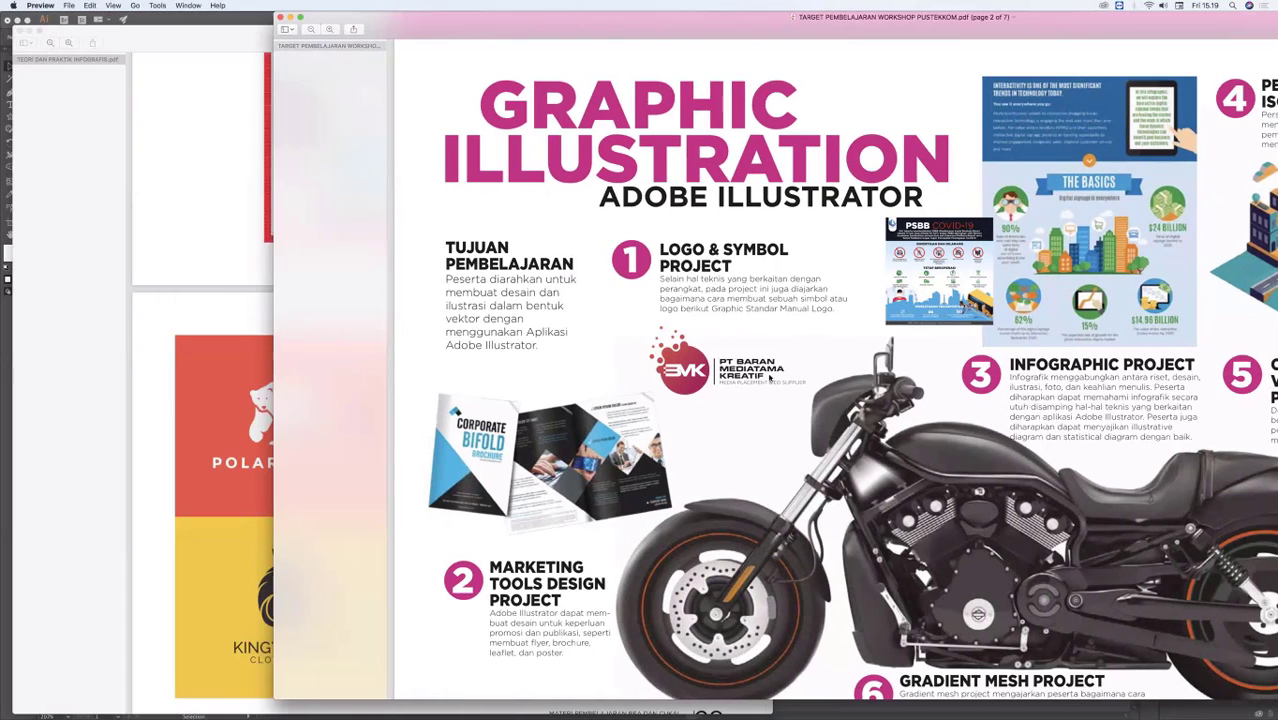
Step: Browse TEORI DAN PRAKTIK INFOGRAFIS.pdf from the infographic definition, reasons and information types to the icon examples on page 17
left_click_drag(769, 381, 757, 136)
scroll(757, 136, "up", 20)
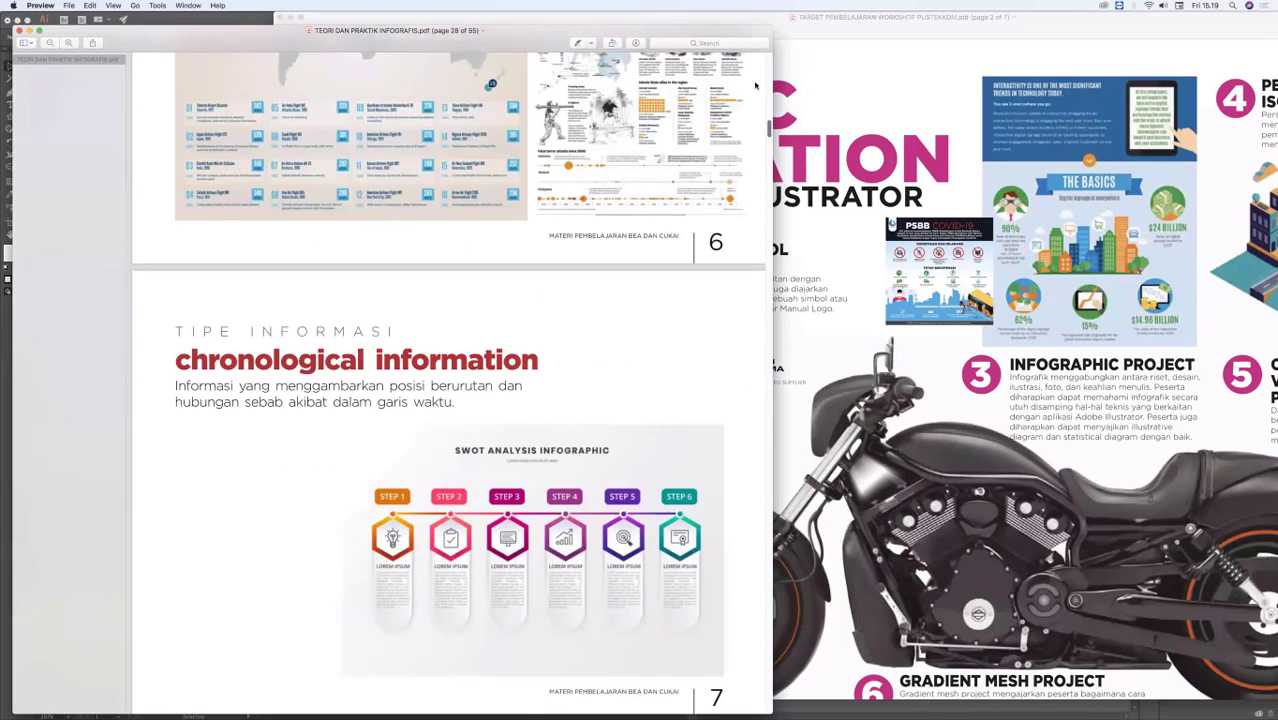
scroll(755, 86, "up", 15)
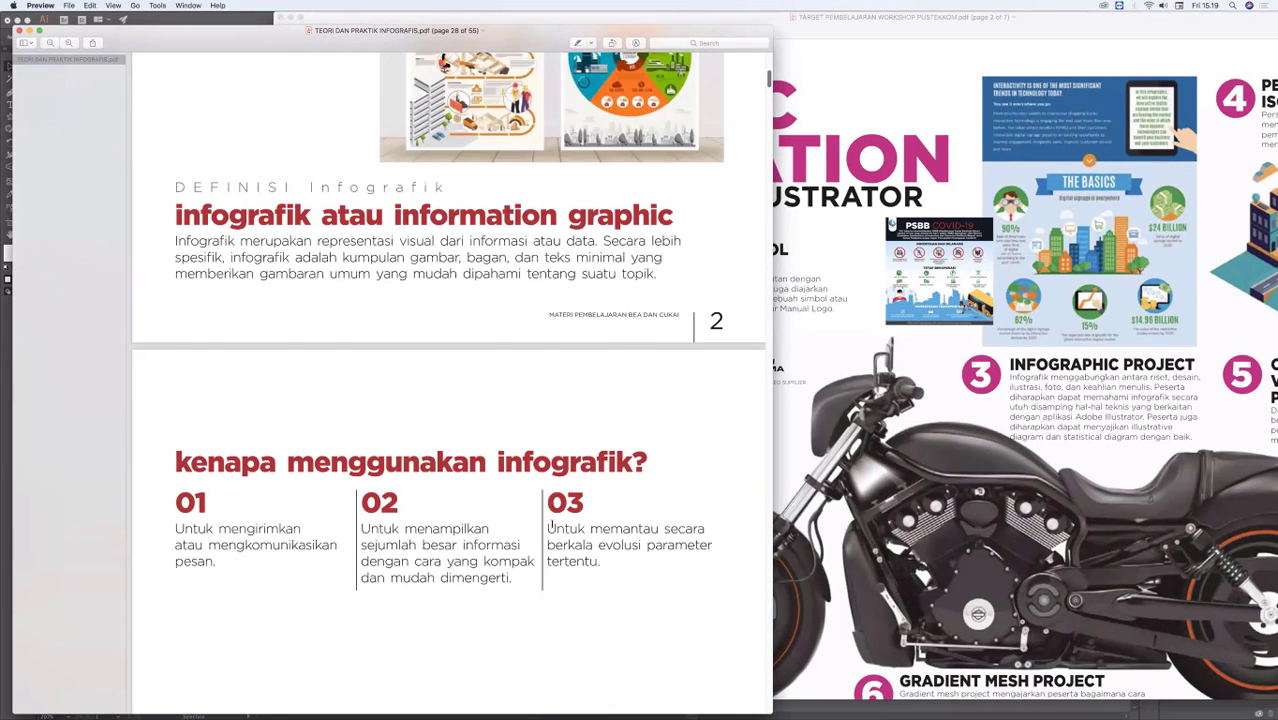
scroll(500, 690, "down", 5)
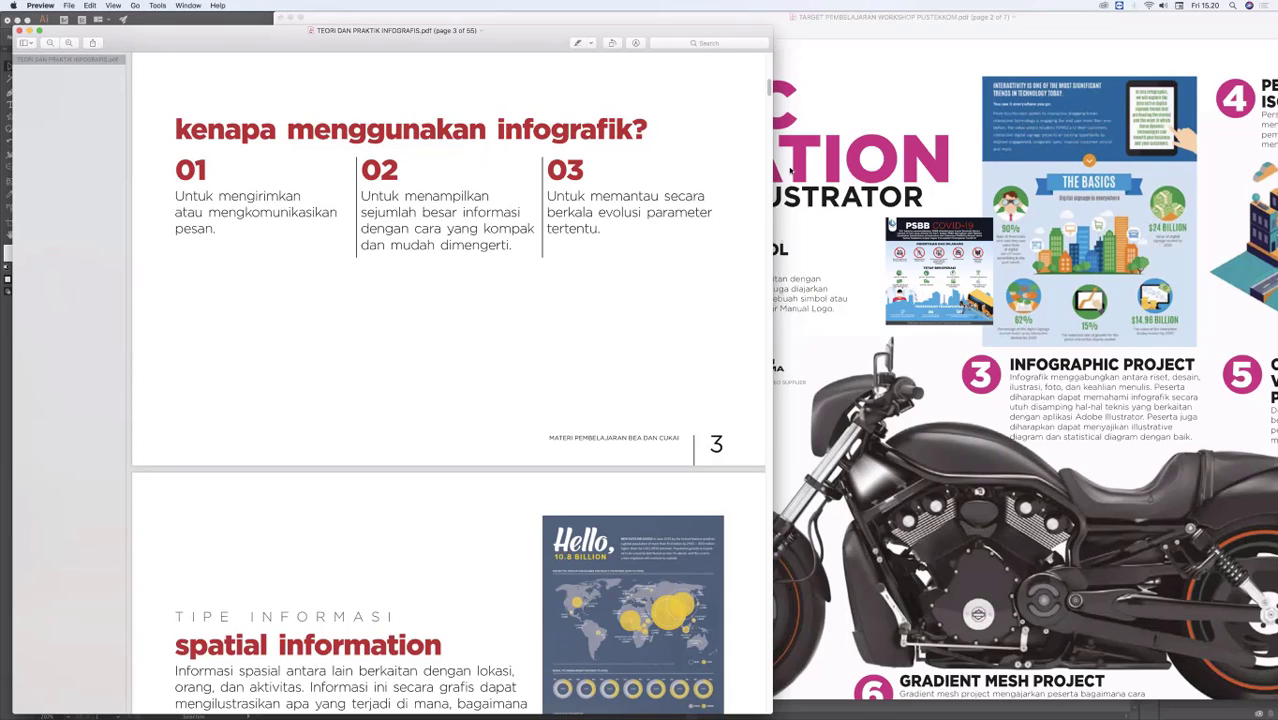
scroll(767, 108, "down", 3)
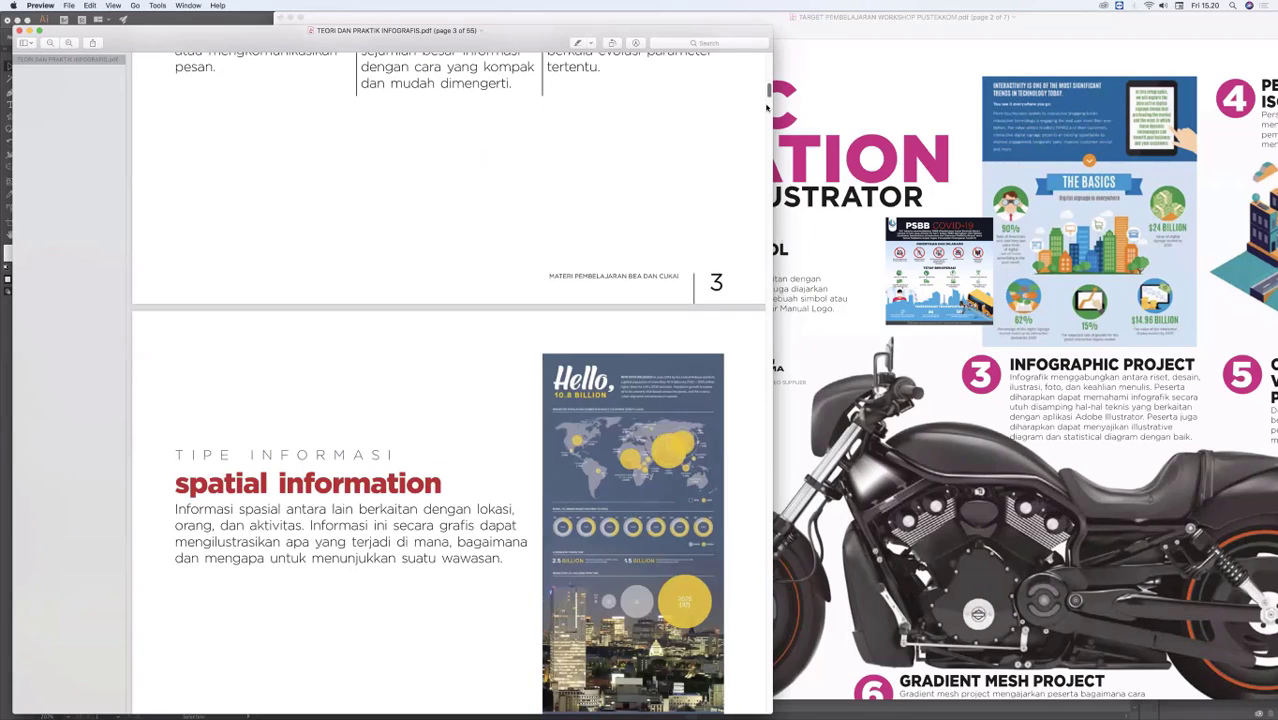
scroll(768, 140, "down", 5)
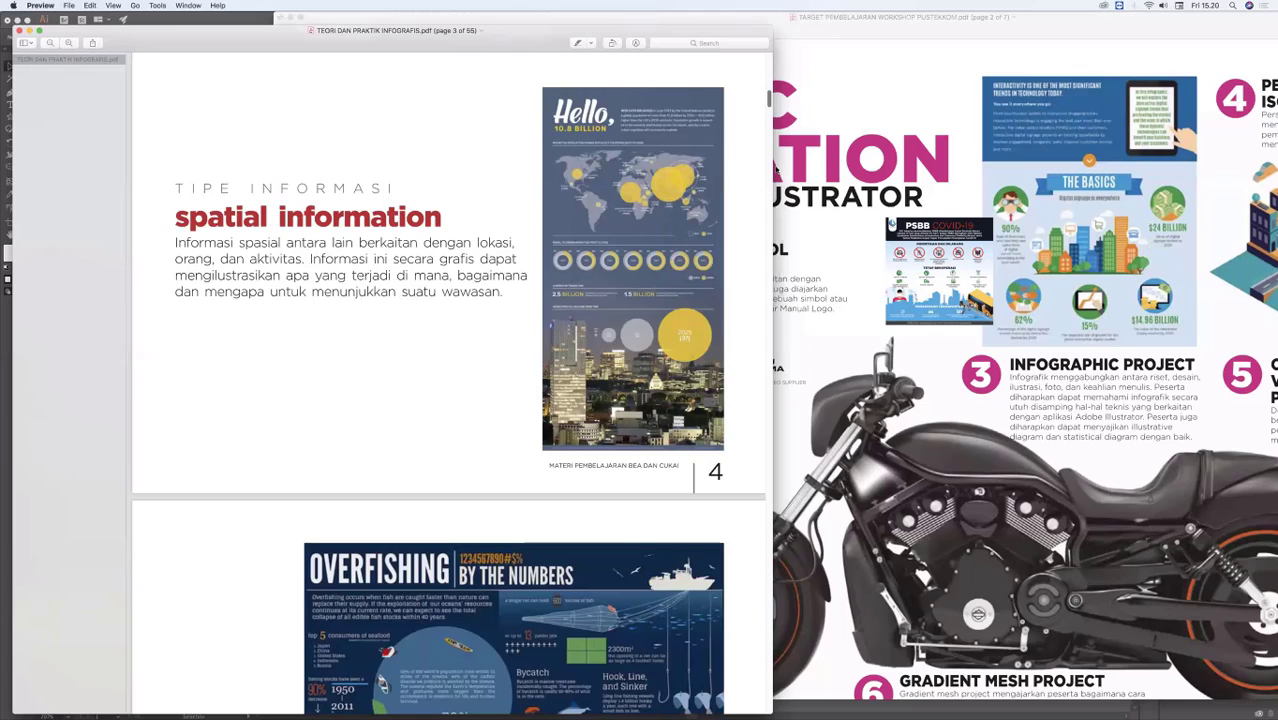
scroll(775, 170, "down", 4)
scroll(781, 200, "down", 20)
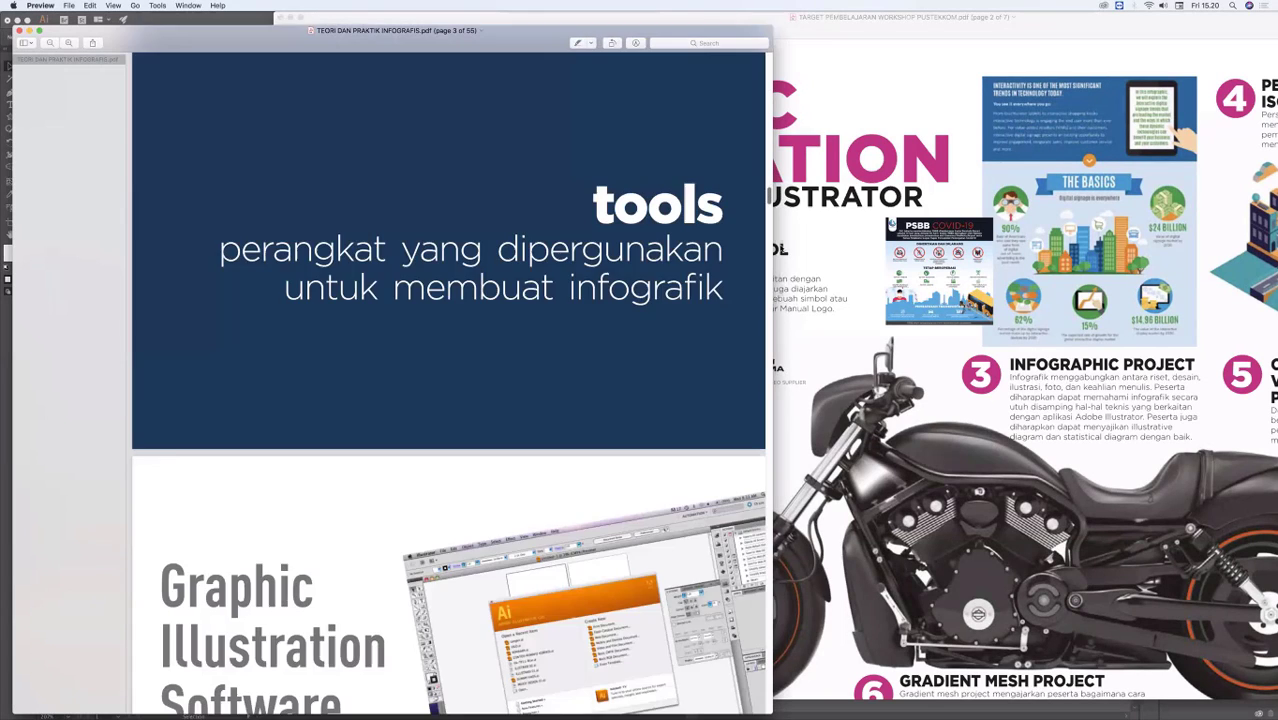
scroll(781, 252, "down", 15)
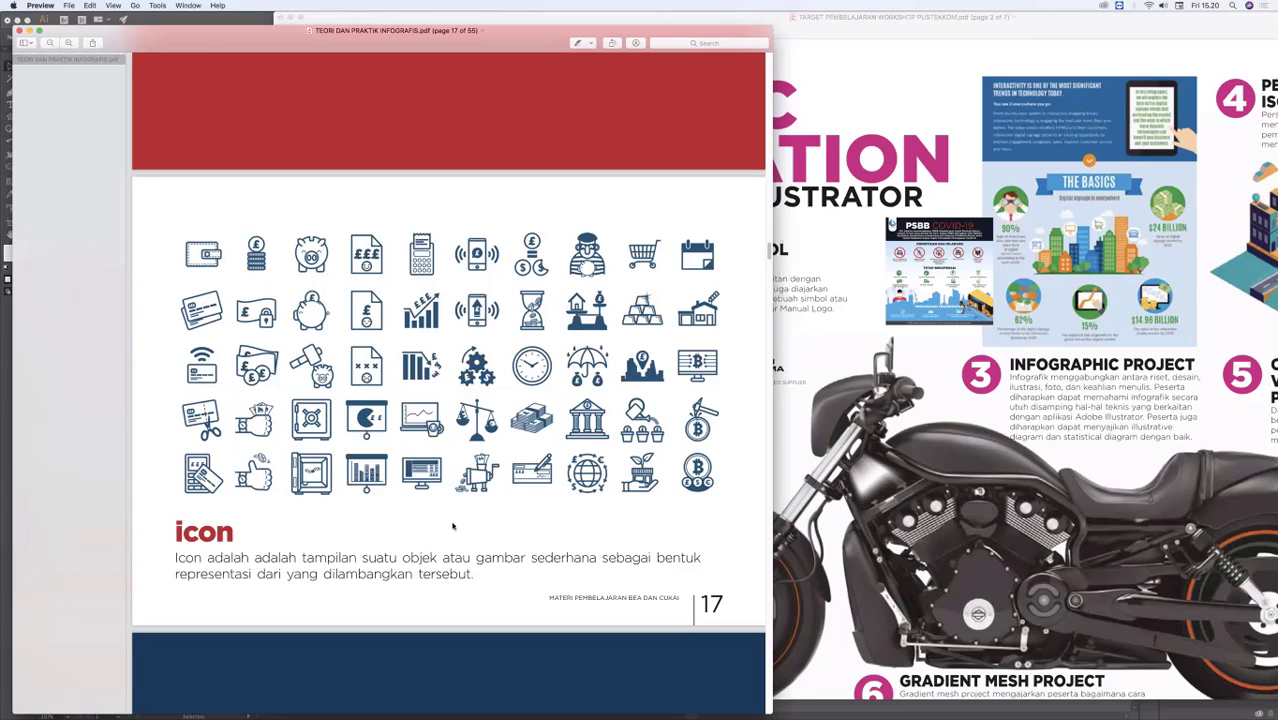
Step: Highlight the icon grid on page 17 to point it out, clear the selection, and examine the icon examples
mouse_move(476, 714)
left_click(212, 255)
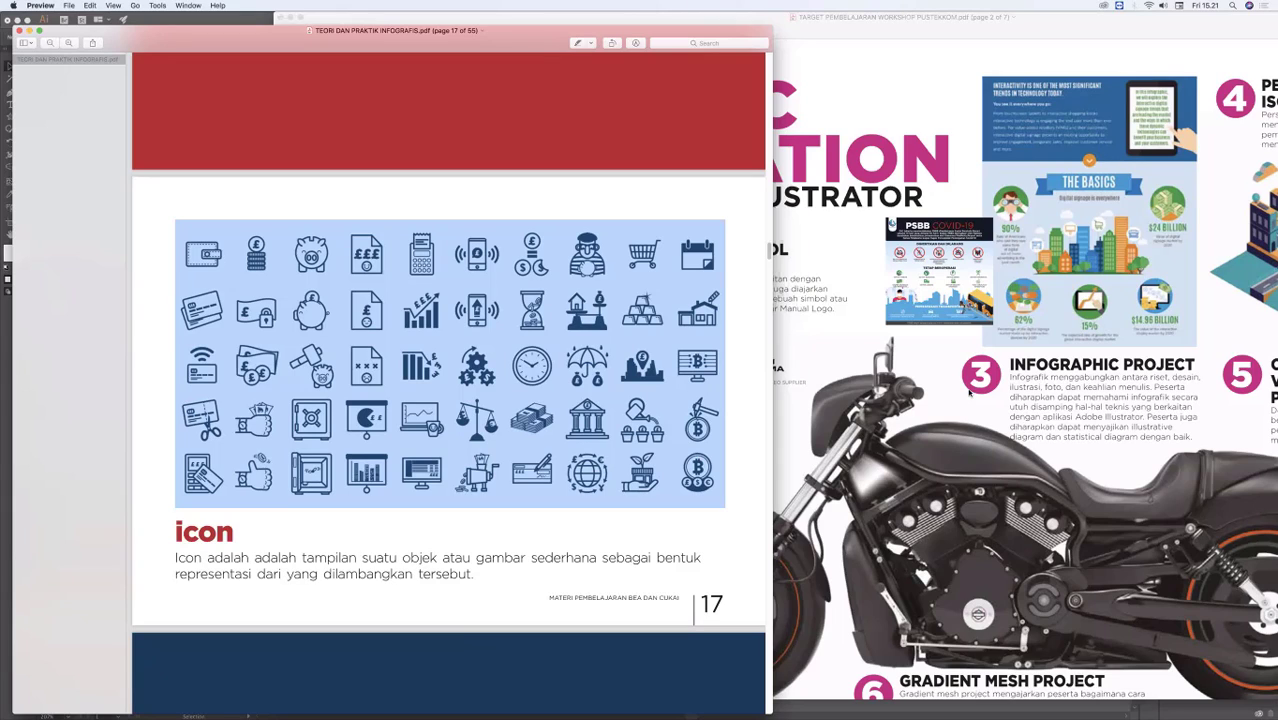
left_click(739, 288)
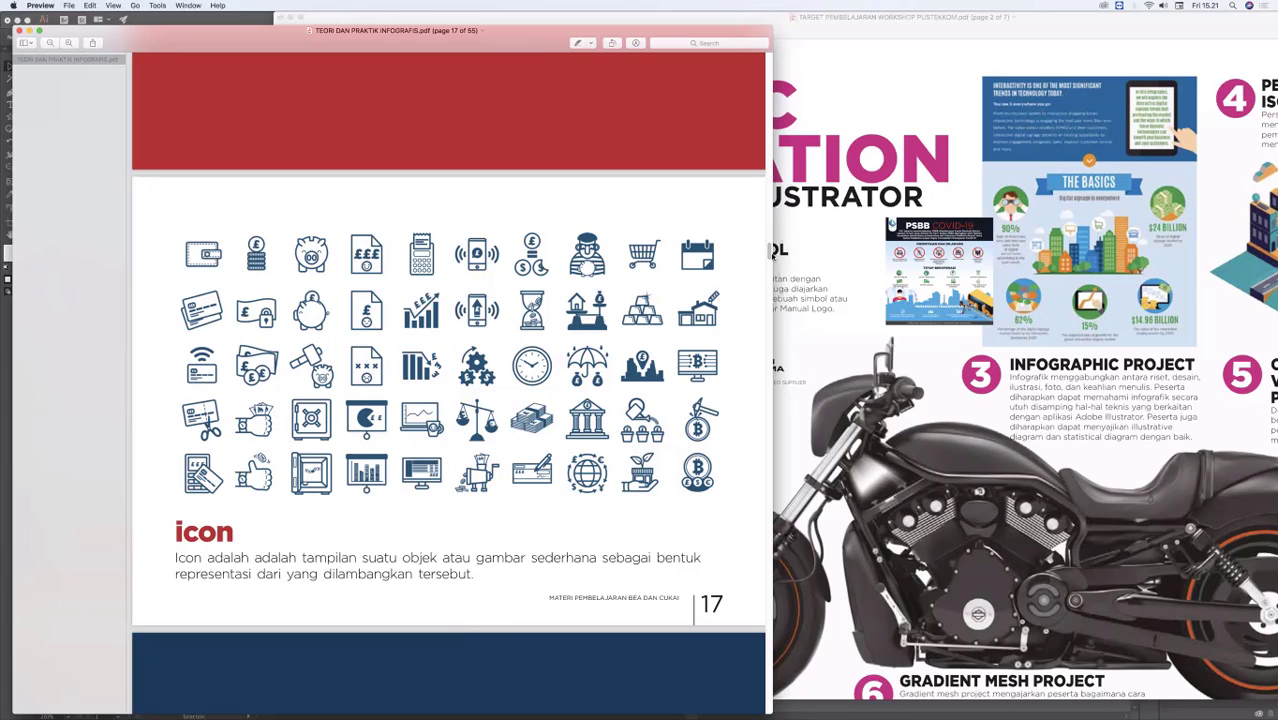
scroll(770, 253, "down", 2)
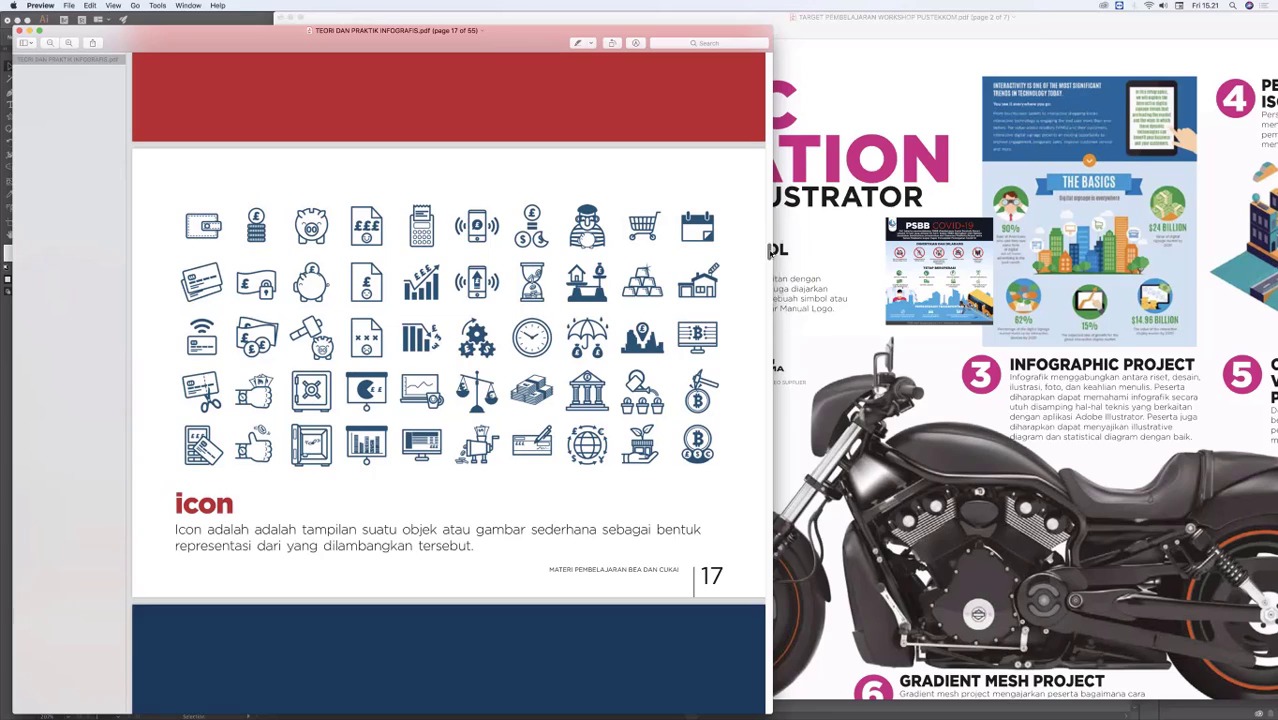
scroll(771, 252, "up", 3)
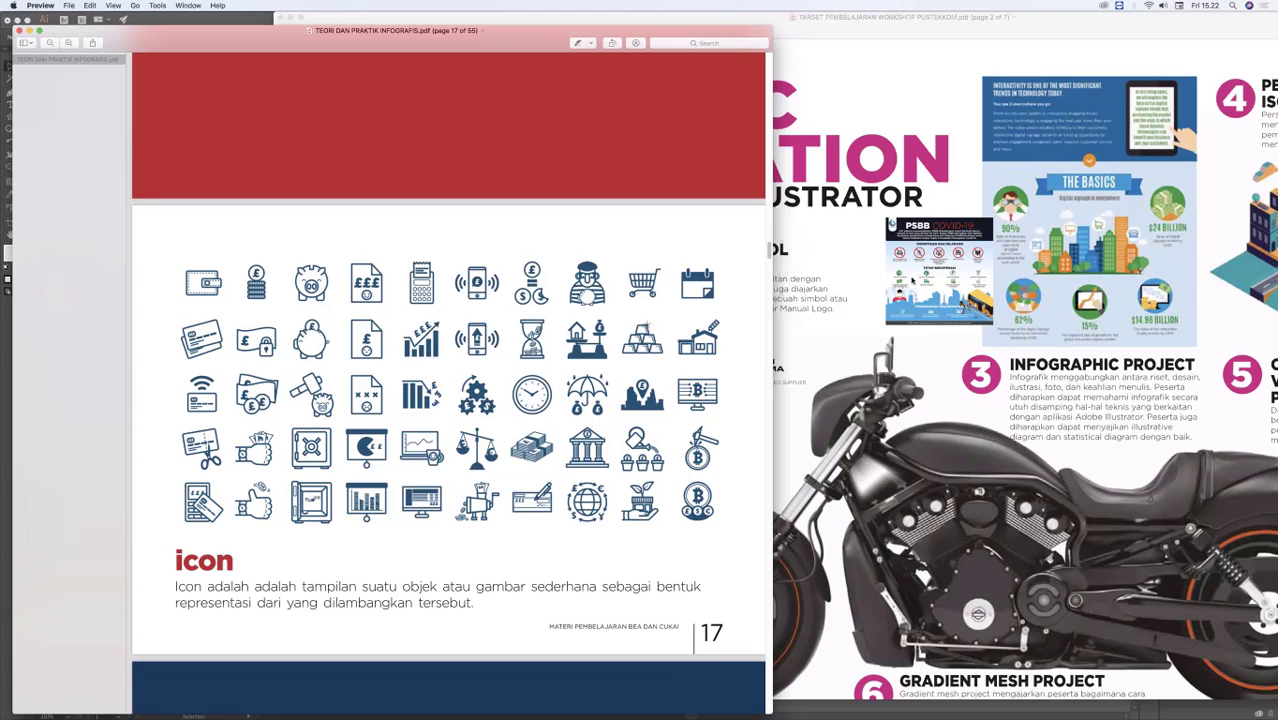
Step: Bring the workshop targets PDF back in front, reposition it to show the whole page, and review projects 1 to 6
left_click(880, 268)
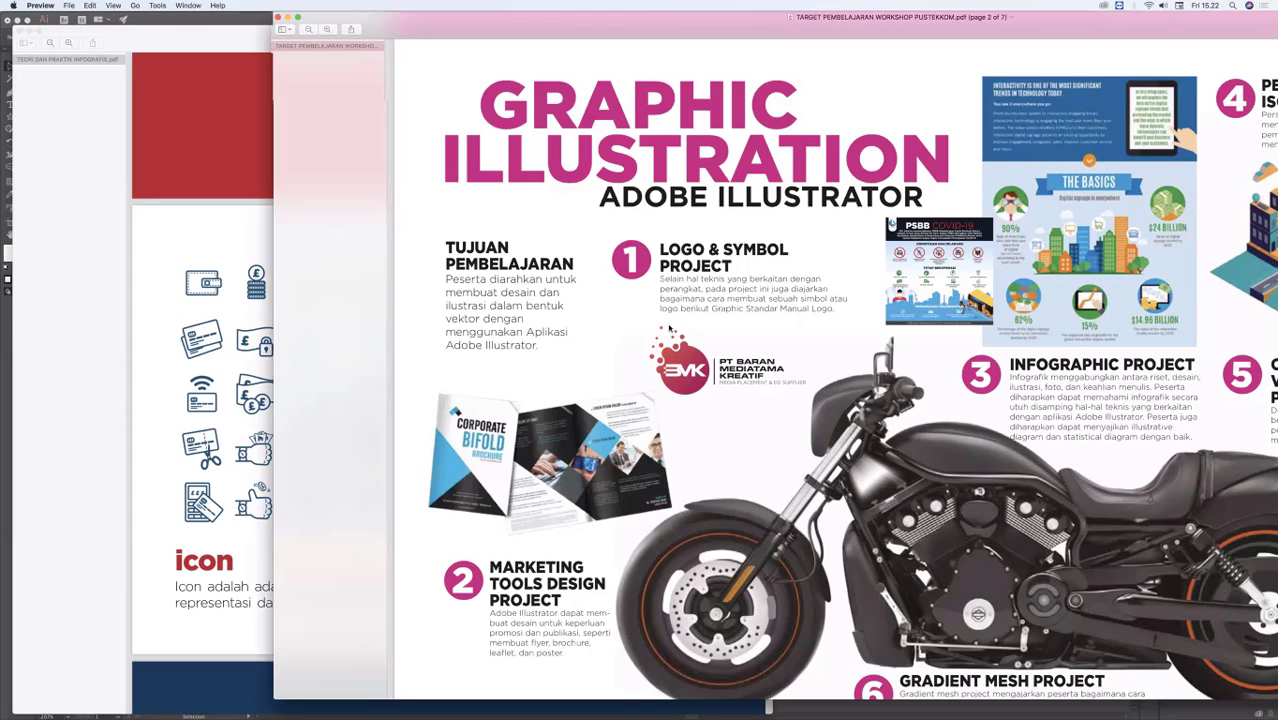
left_click_drag(878, 22, 557, 22)
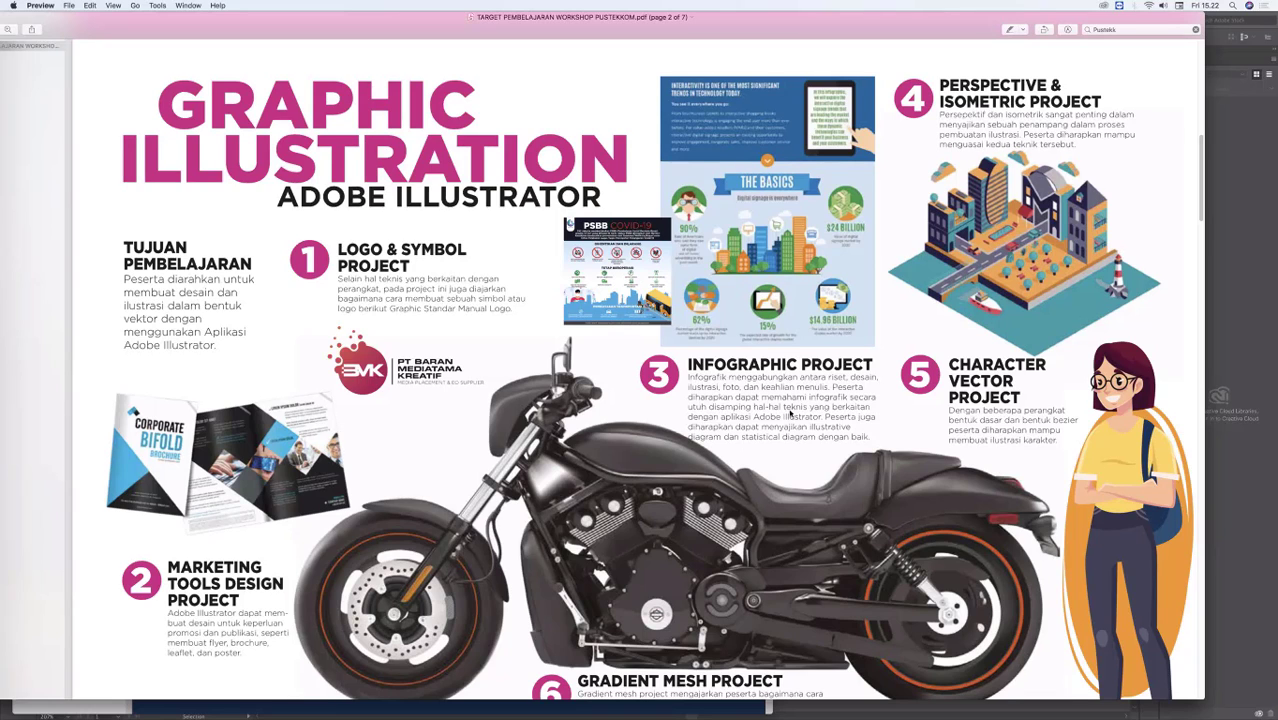
scroll(790, 414, "down", 2)
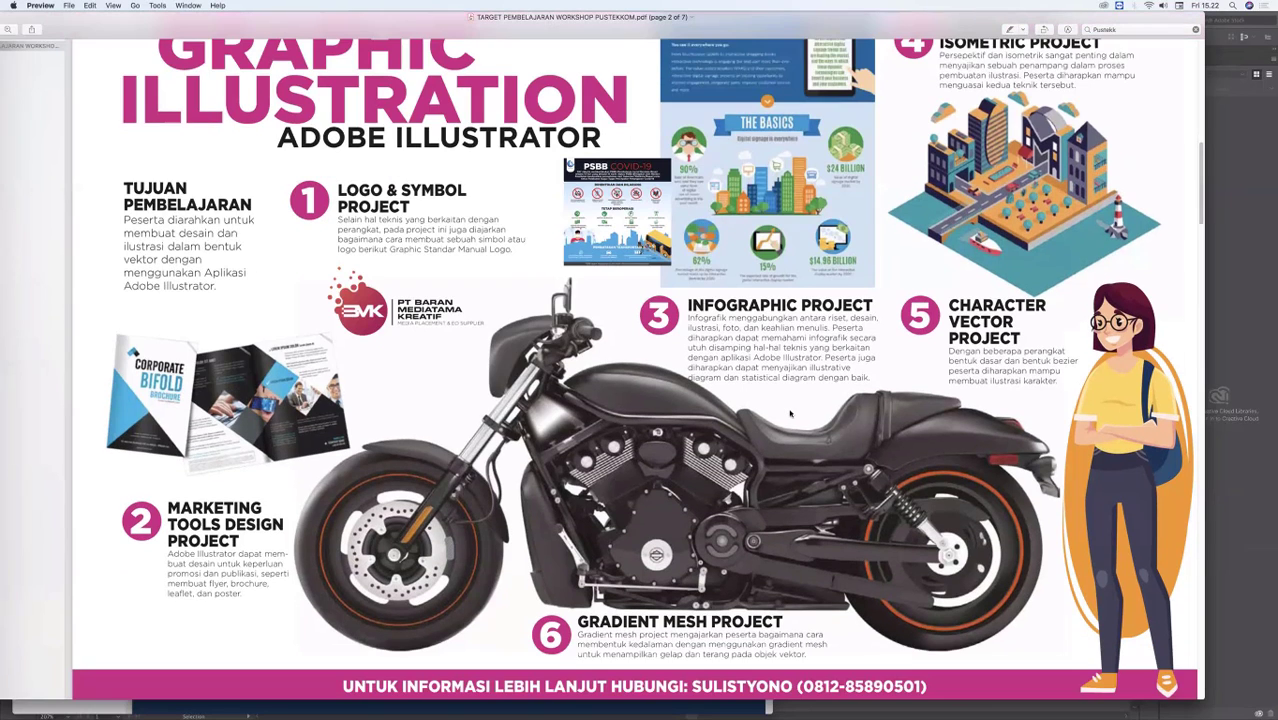
scroll(790, 414, "down", 2)
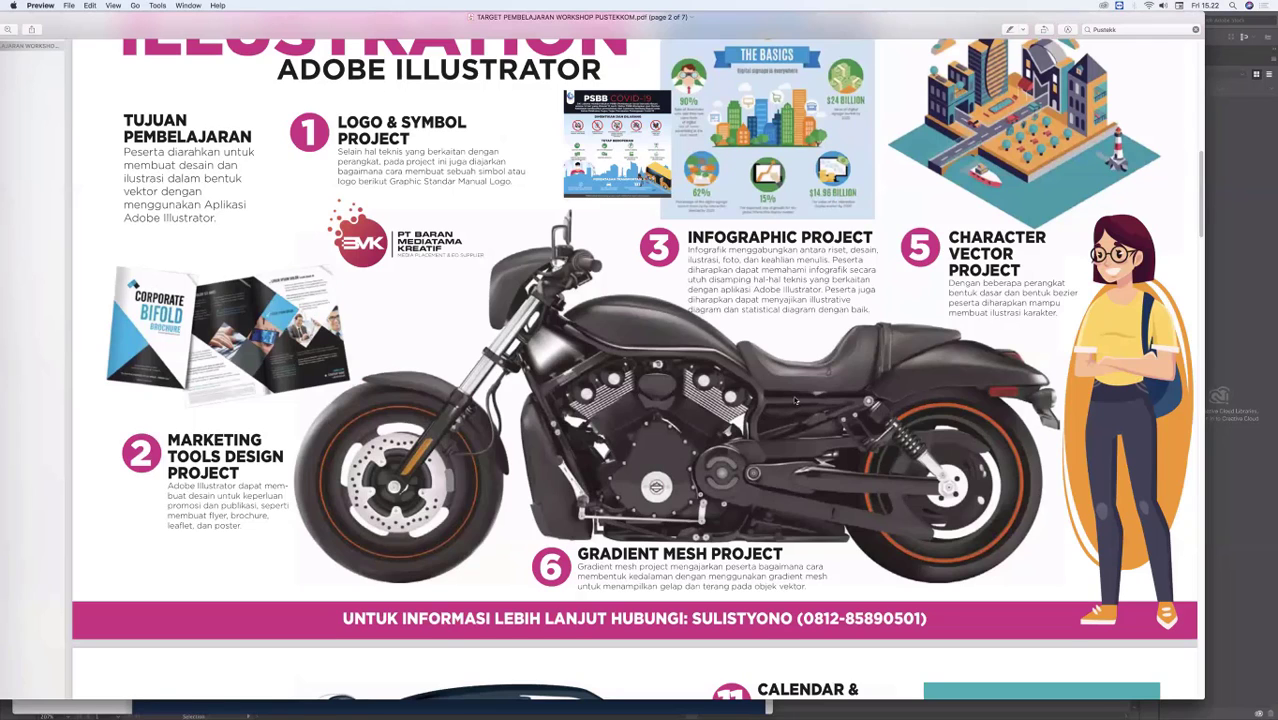
Step: Review the remaining projects in the workshop targets PDF, from graphic illustration to motion graphics, and return to the Graphic Illustration page
scroll(782, 385, "down", 6)
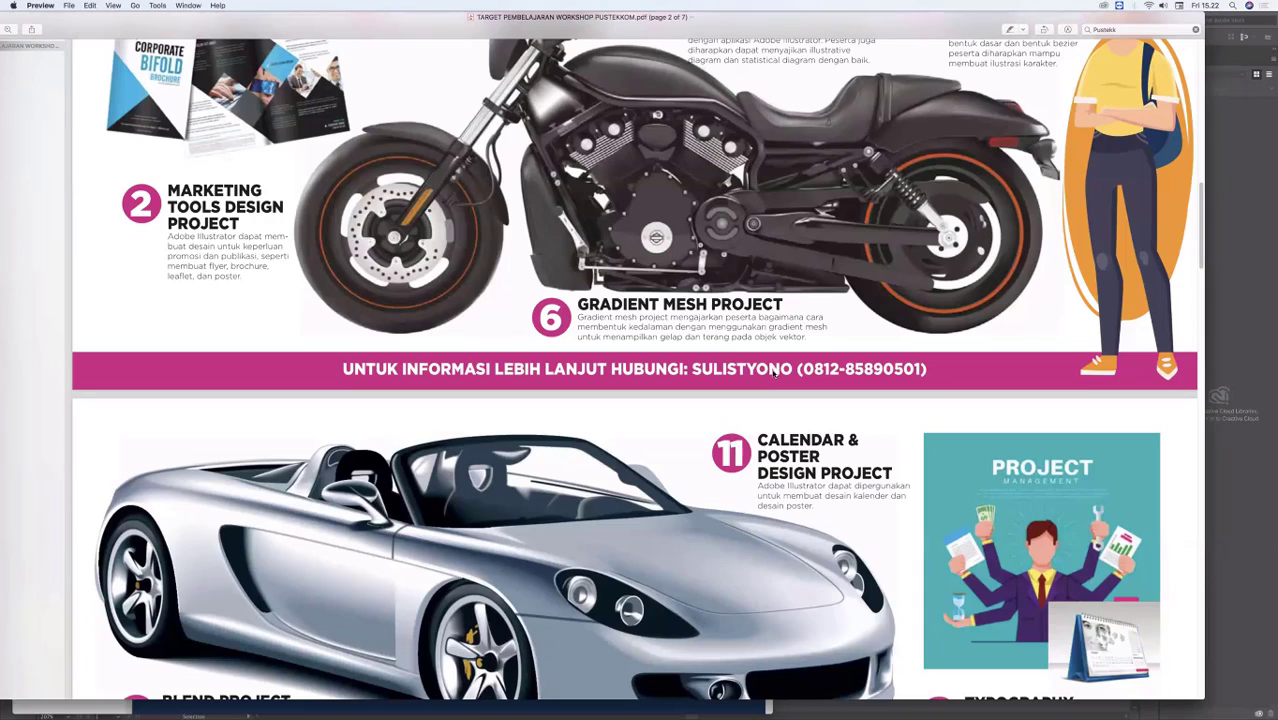
scroll(773, 373, "down", 3)
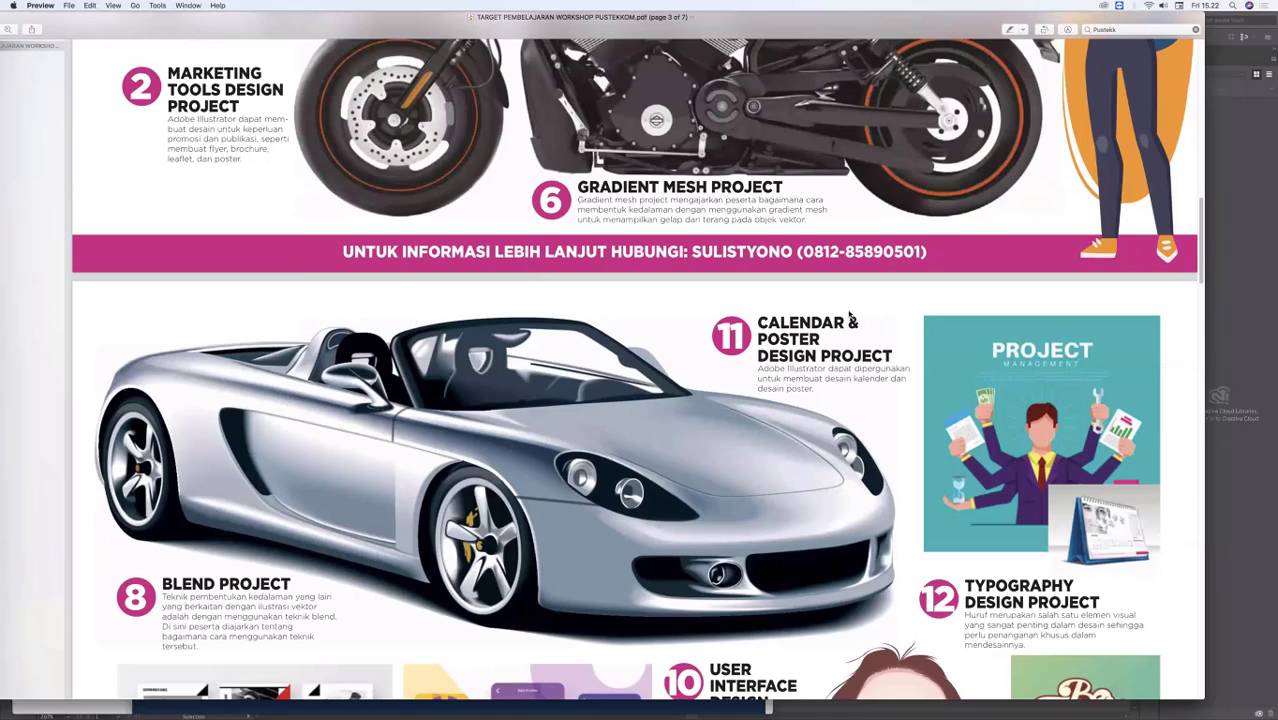
scroll(850, 316, "down", 10)
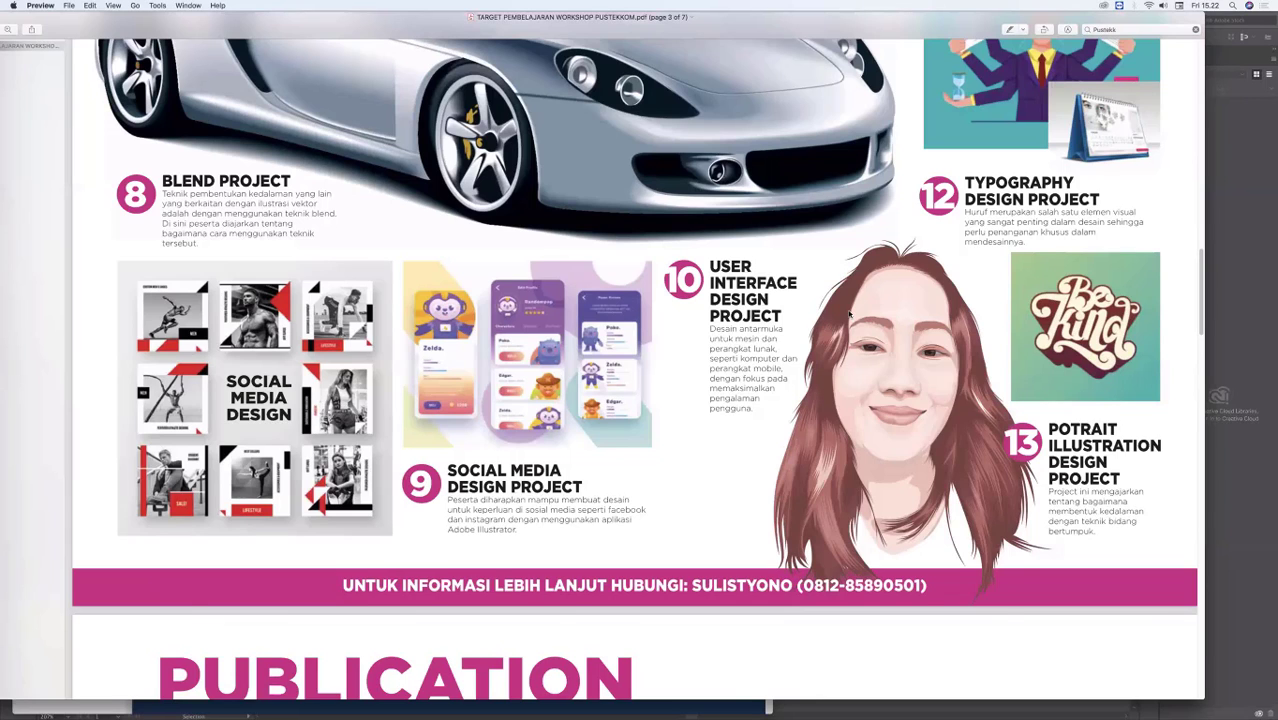
scroll(850, 316, "up", 20)
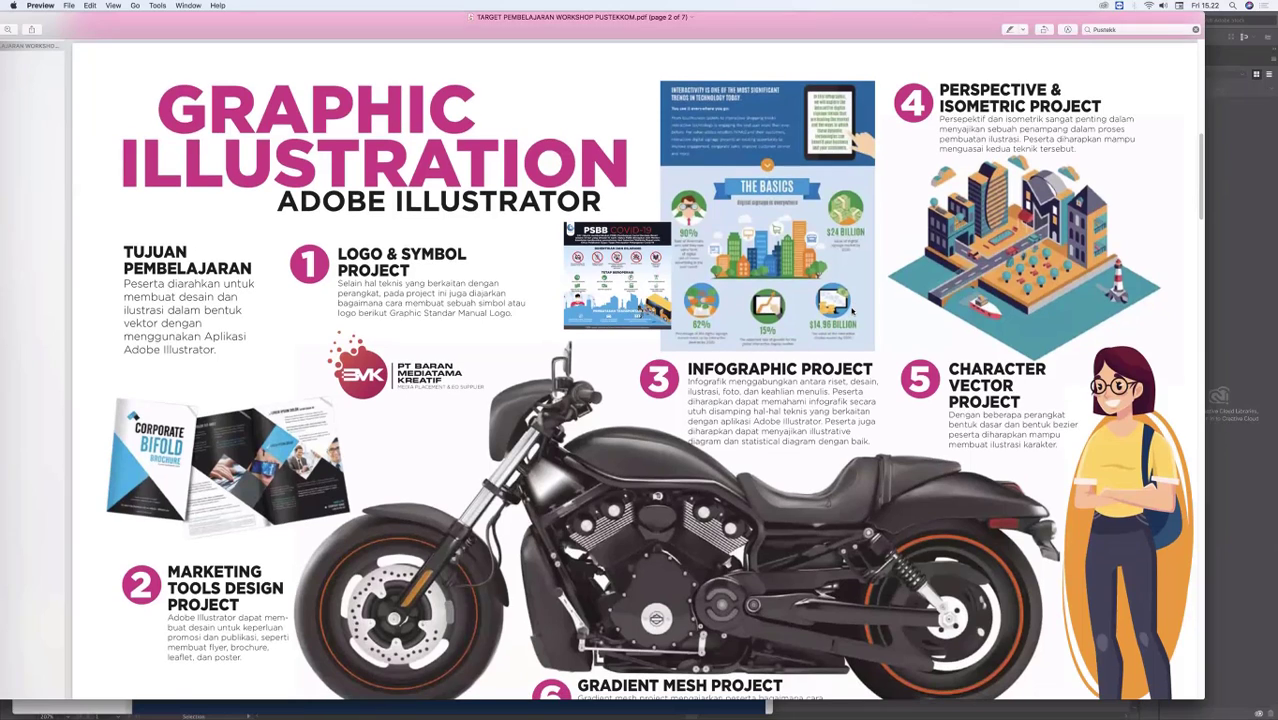
scroll(852, 312, "down", 1)
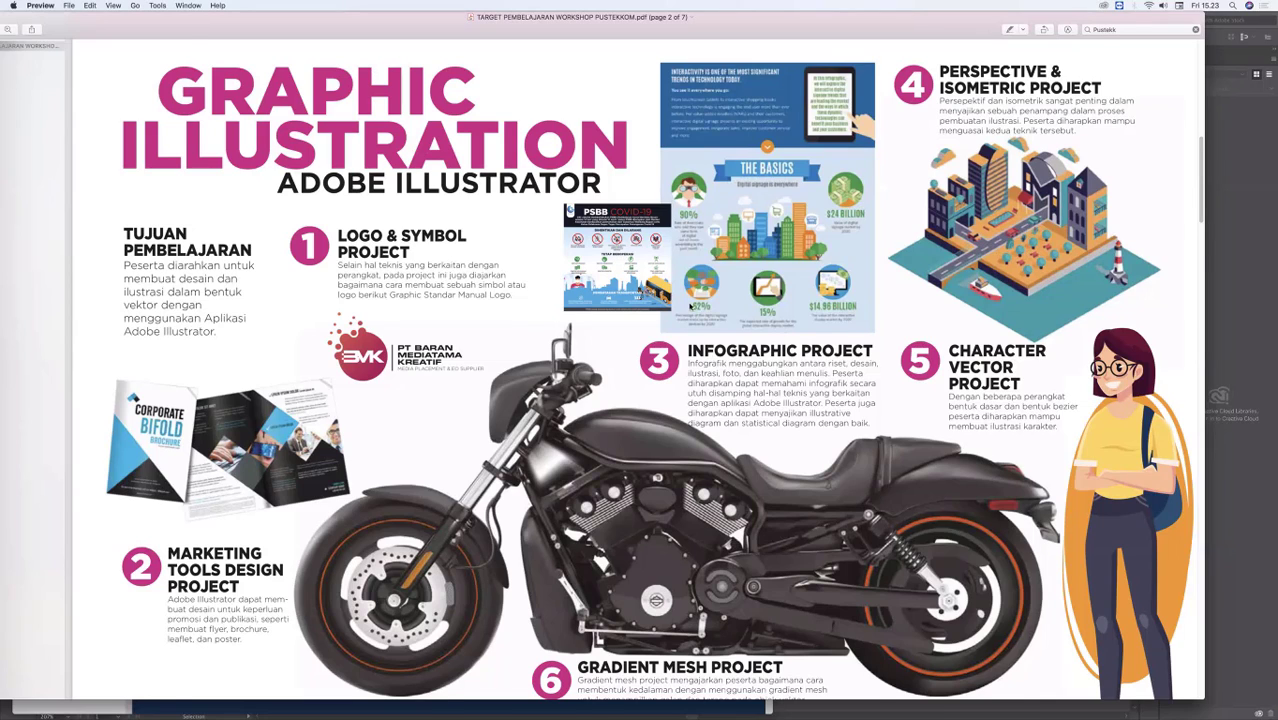
scroll(668, 277, "down", 5)
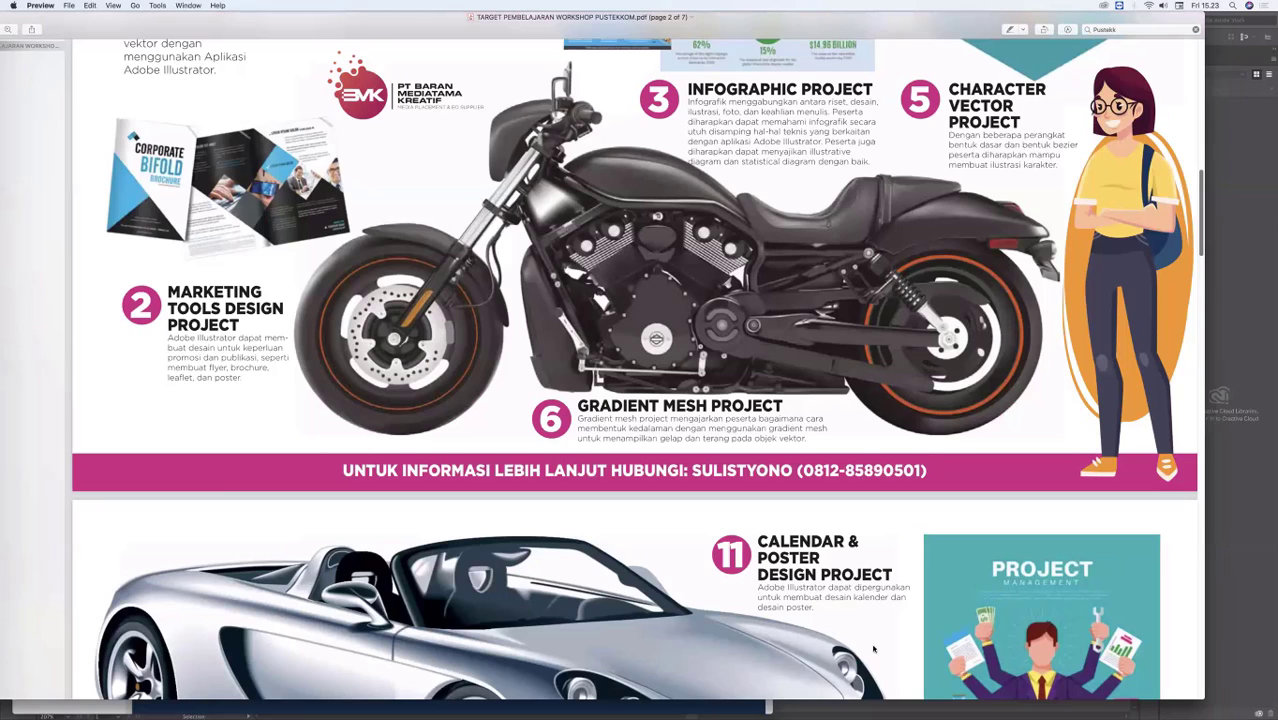
scroll(873, 649, "down", 15)
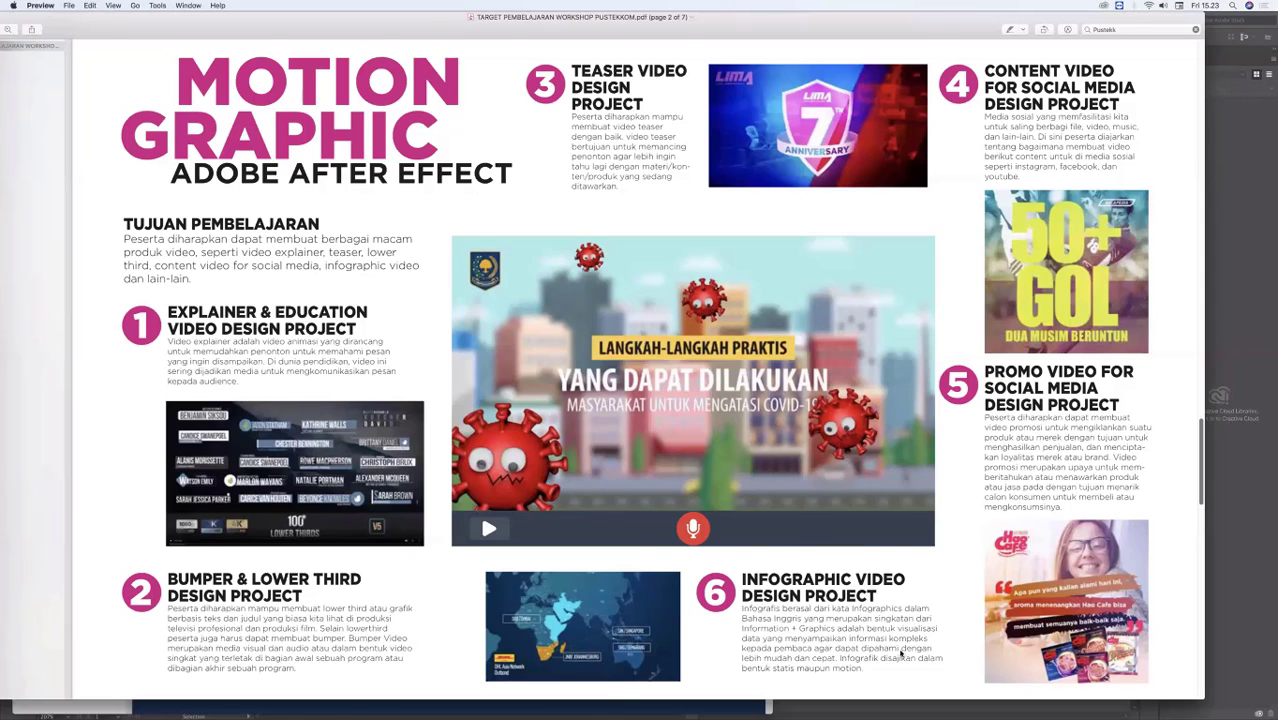
scroll(900, 650, "down", 2)
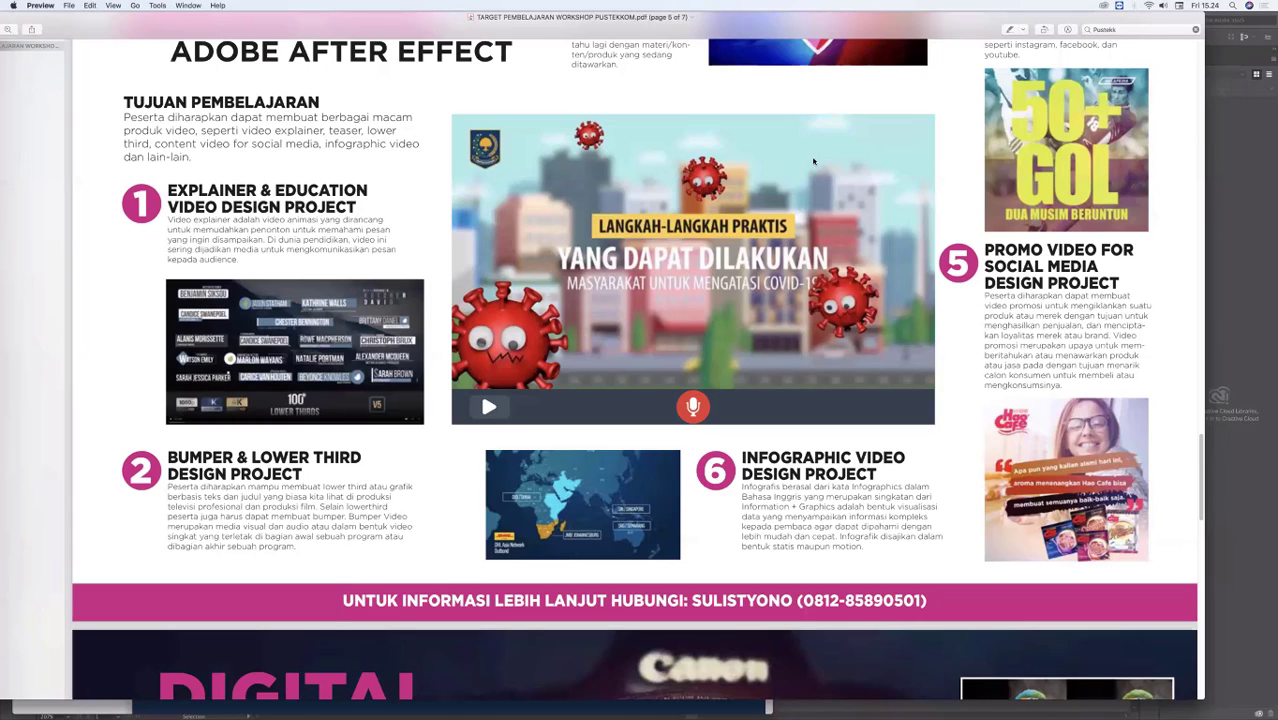
scroll(657, 187, "up", 20)
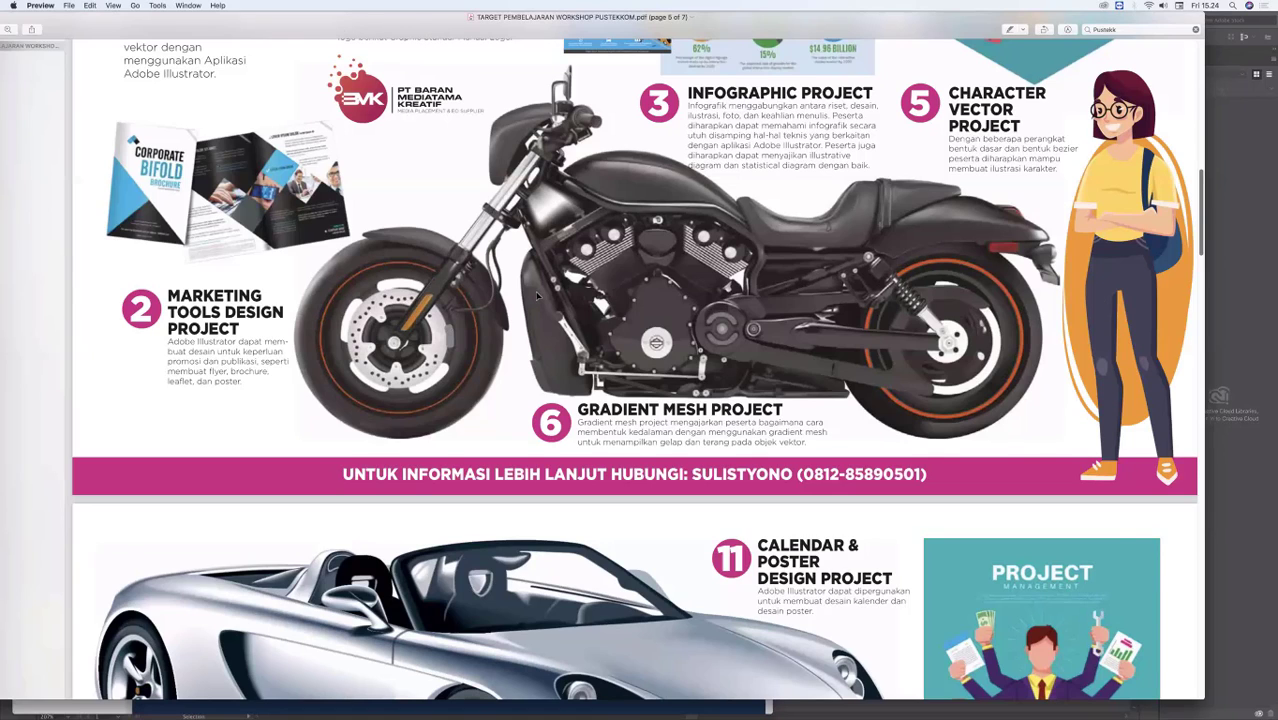
scroll(577, 319, "up", 5)
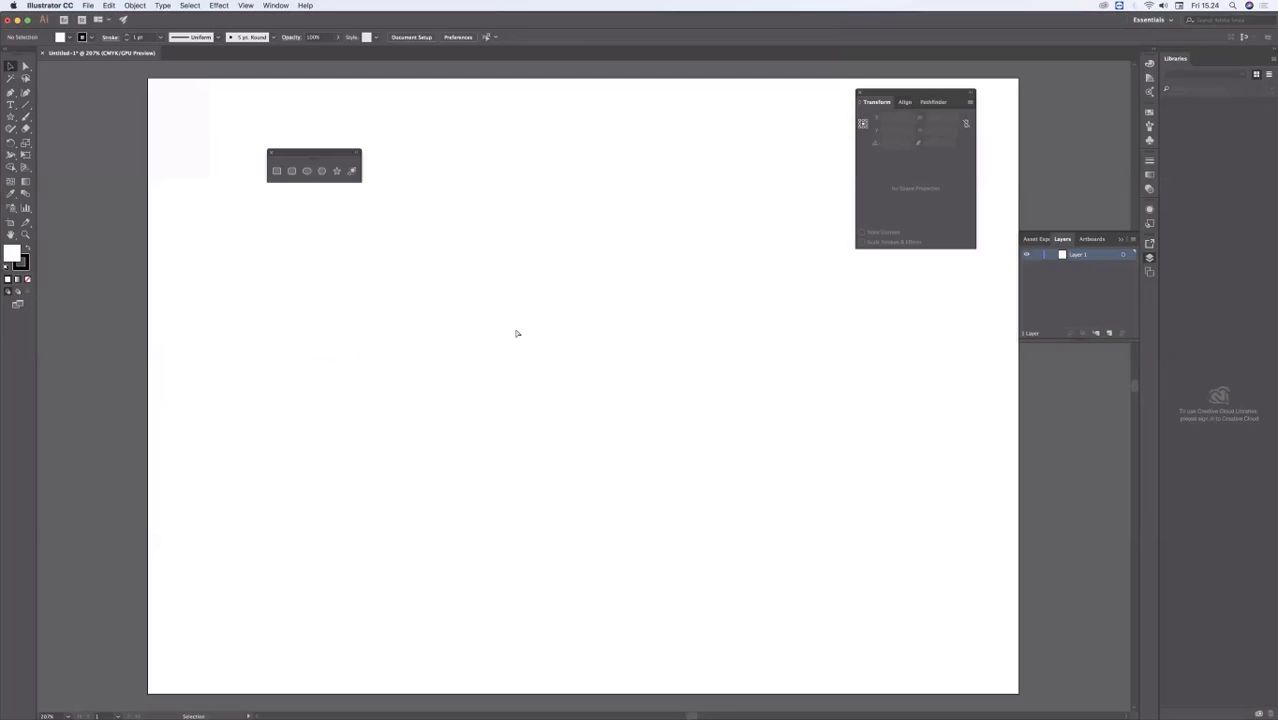
Step: Switch to Illustrator and delete the stray text object from the middle of the artboard
key("x")
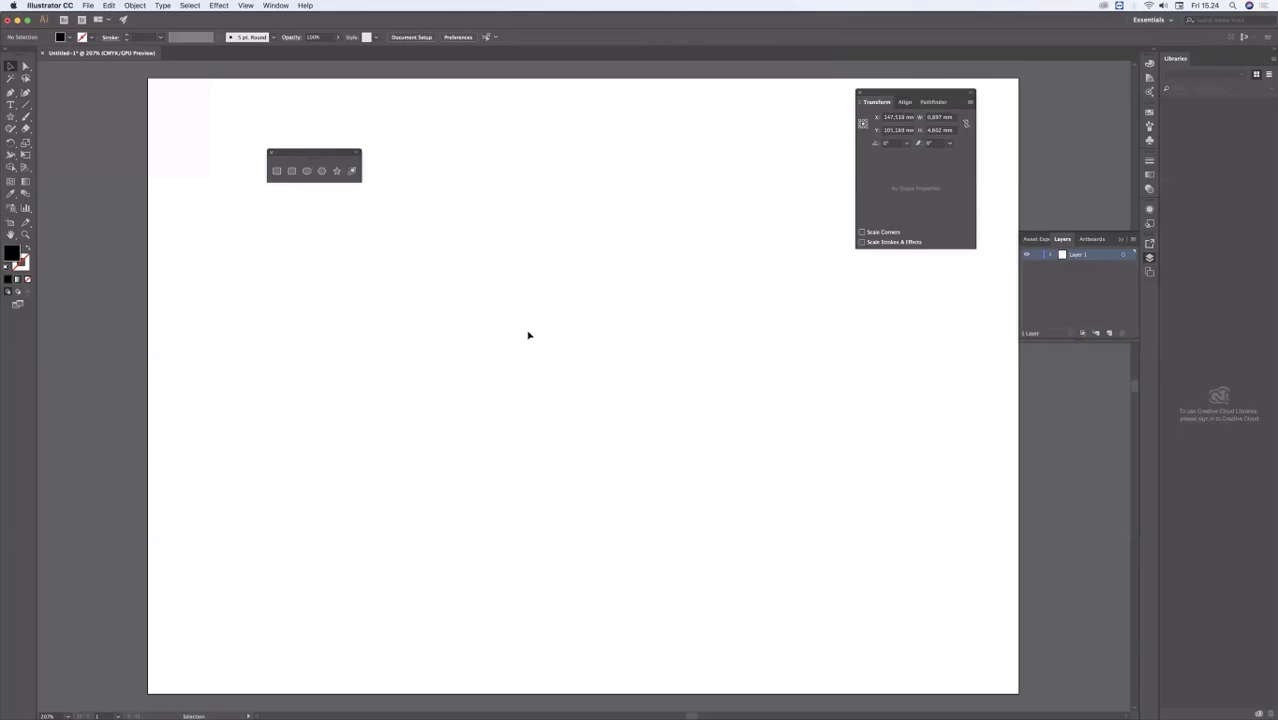
key("Delete")
key("super+v")
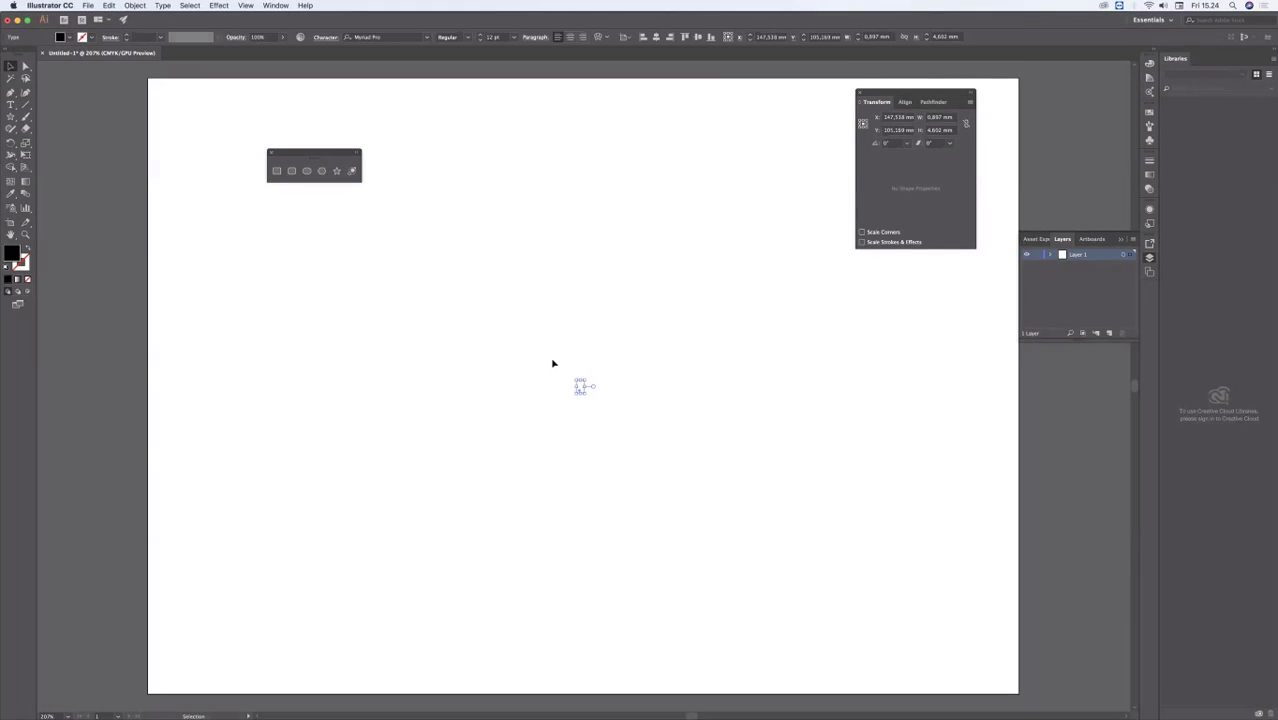
key("Delete")
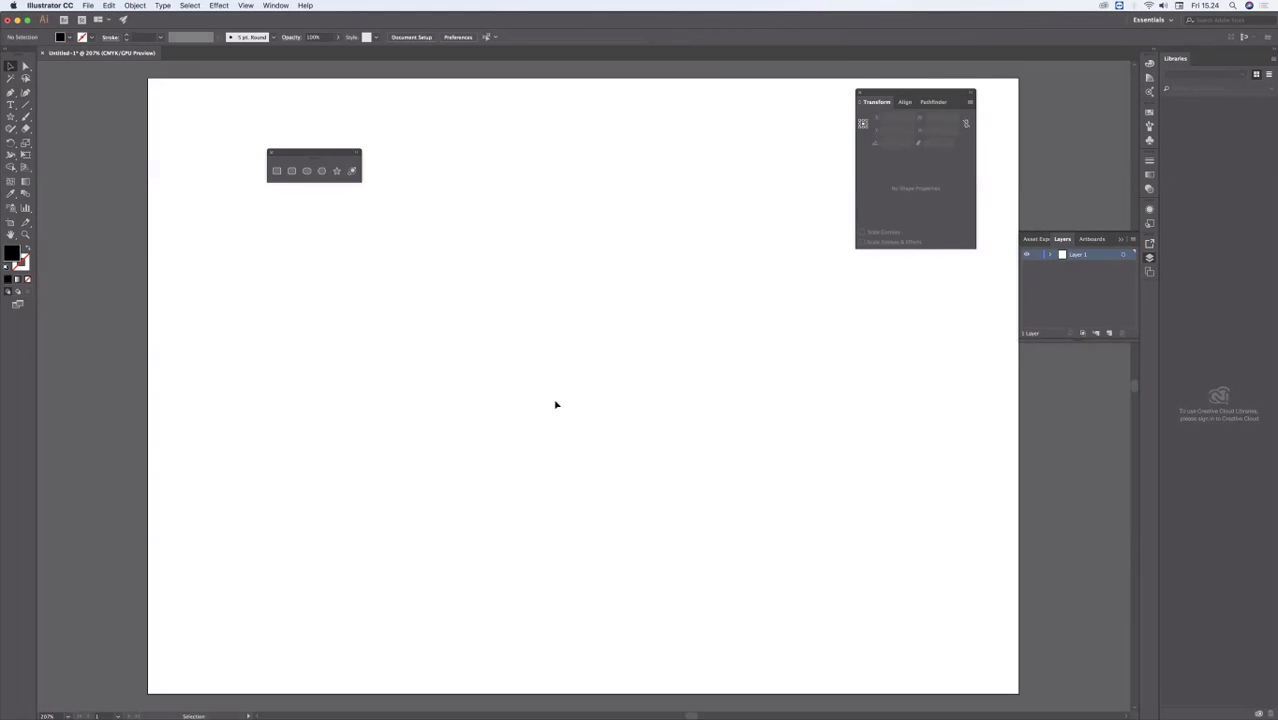
left_click_drag(558, 395, 539, 371)
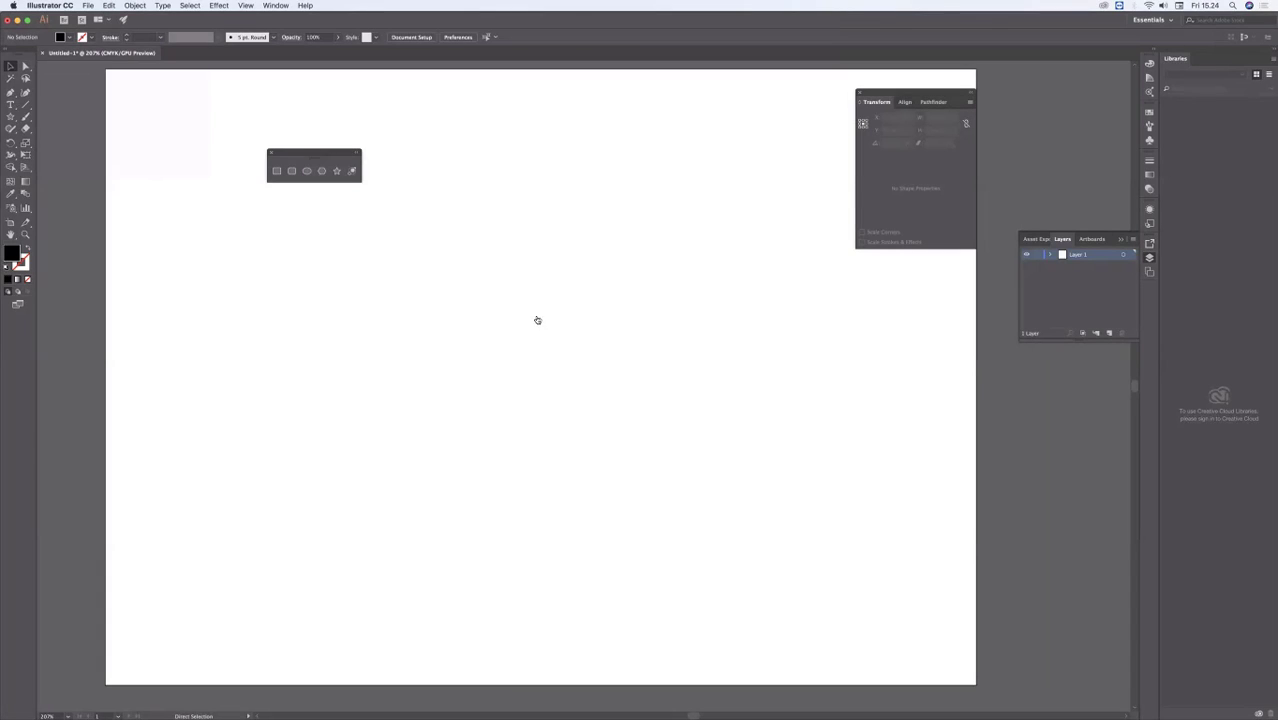
Step: Switch to Preview to check the icon examples on page 17 of the infographic PDF, and return to Illustrator
key("super+Tab")
key("super+Tab")
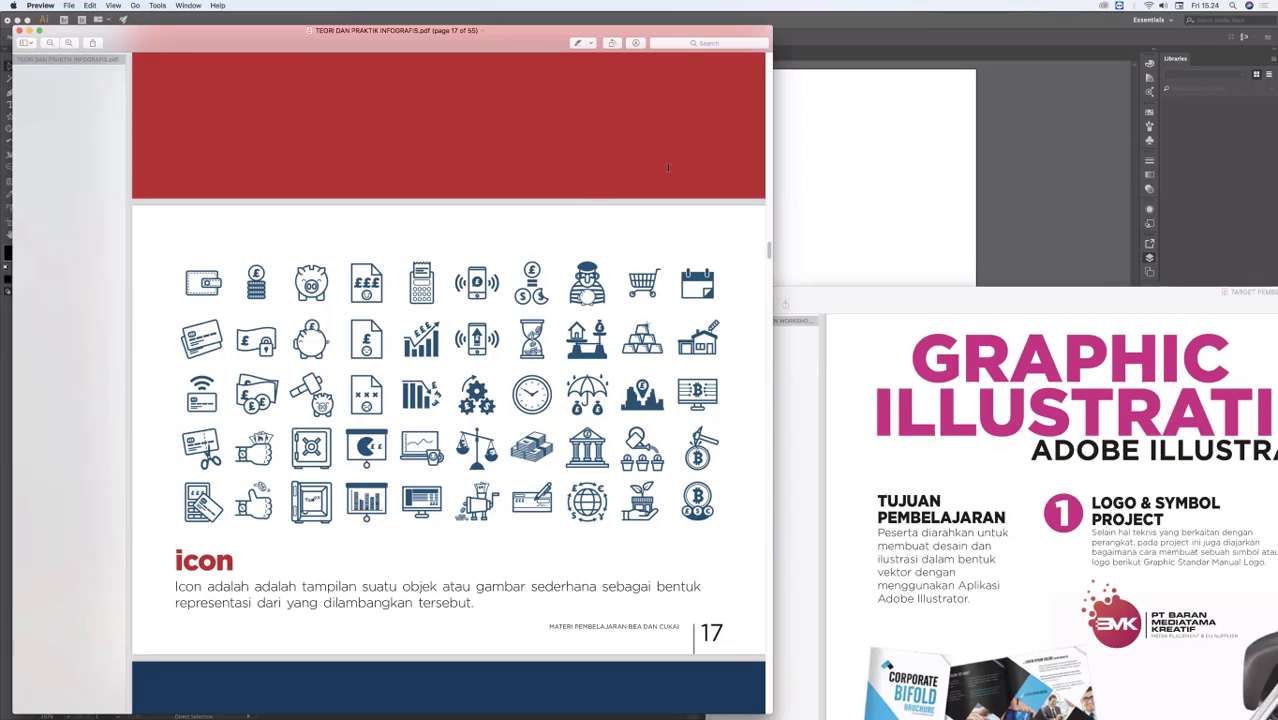
left_click(793, 137)
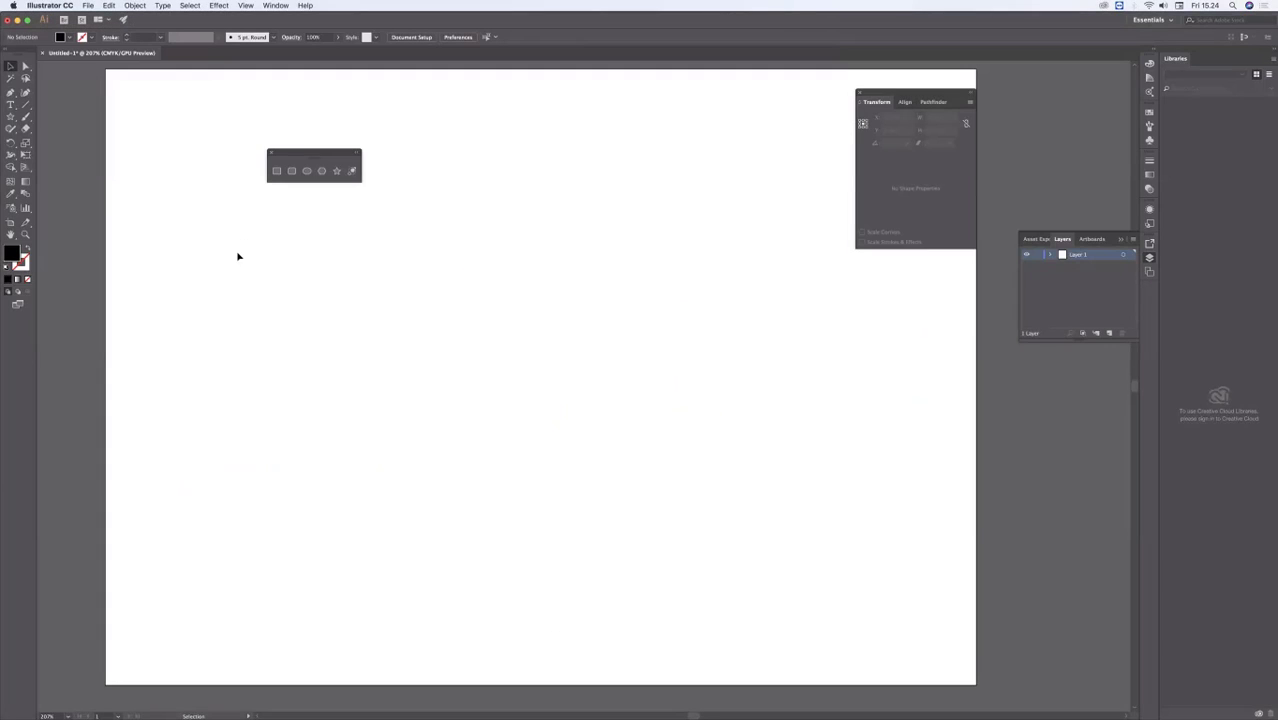
Step: Draw a rounded rectangle about 123.7 by 79.8 mm near the artboard's centre and set its fill to none
left_click(291, 172)
left_click_drag(312, 234, 676, 470)
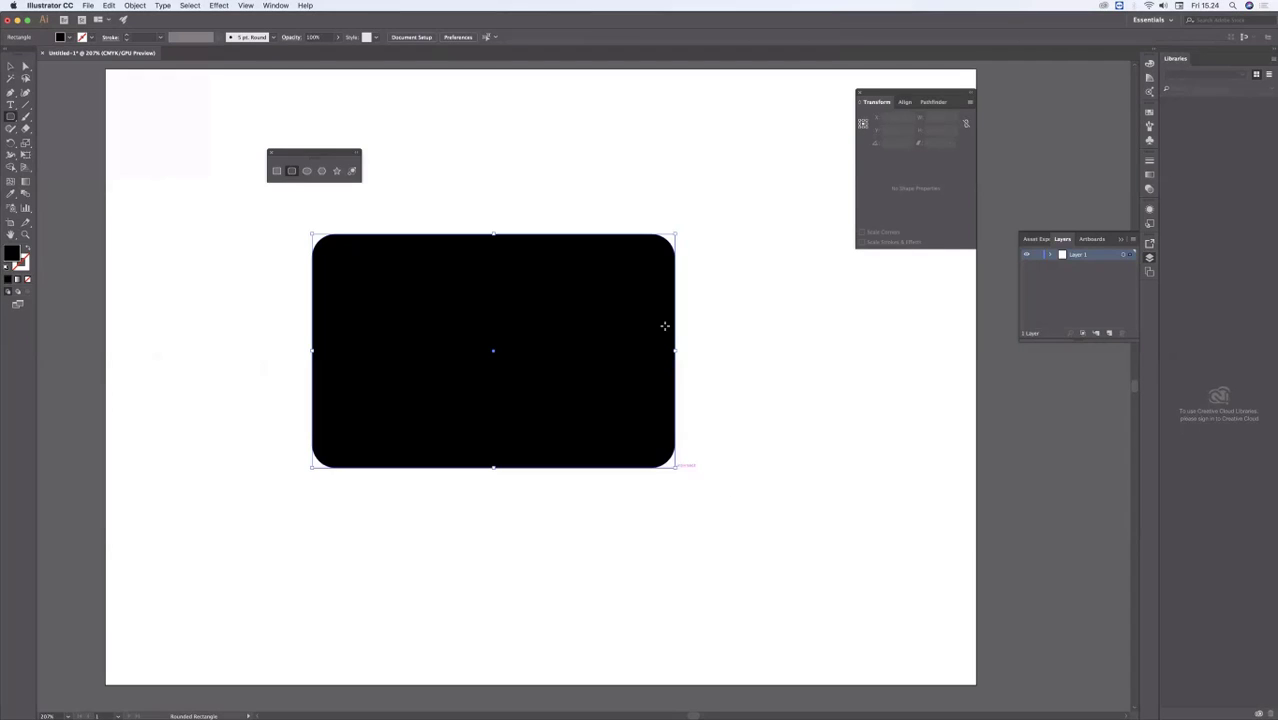
left_click(69, 37)
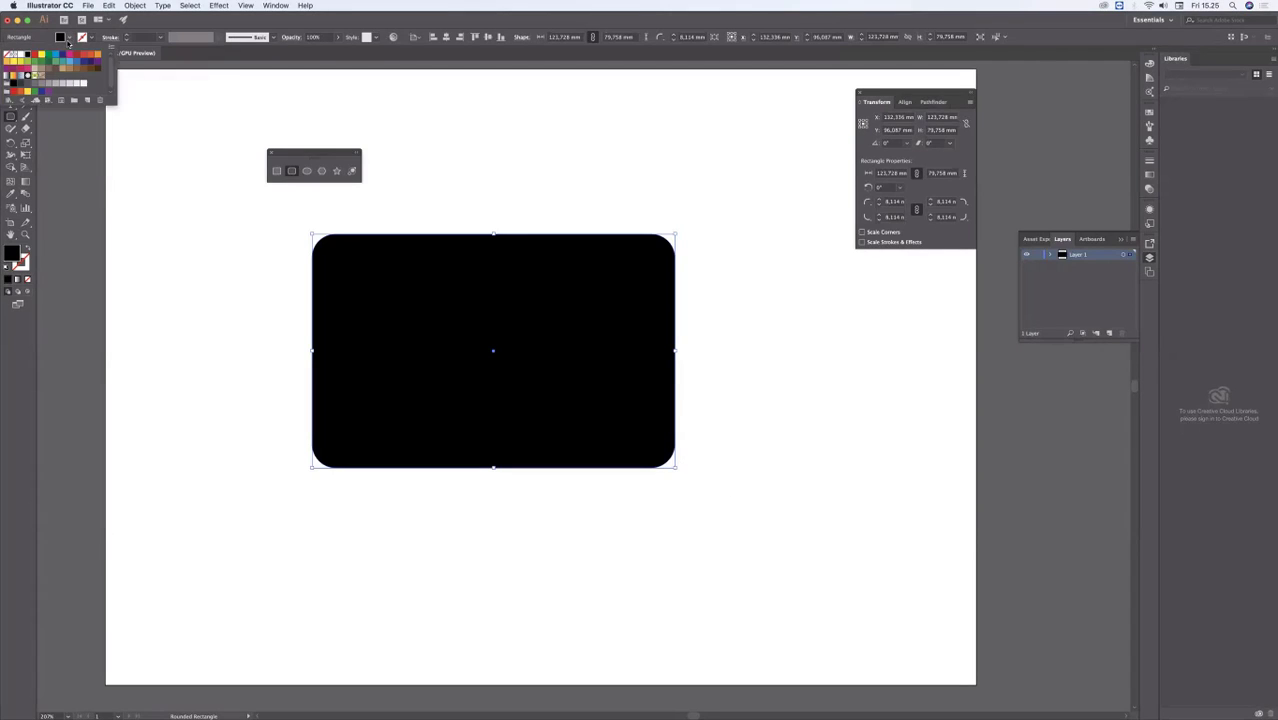
left_click(10, 56)
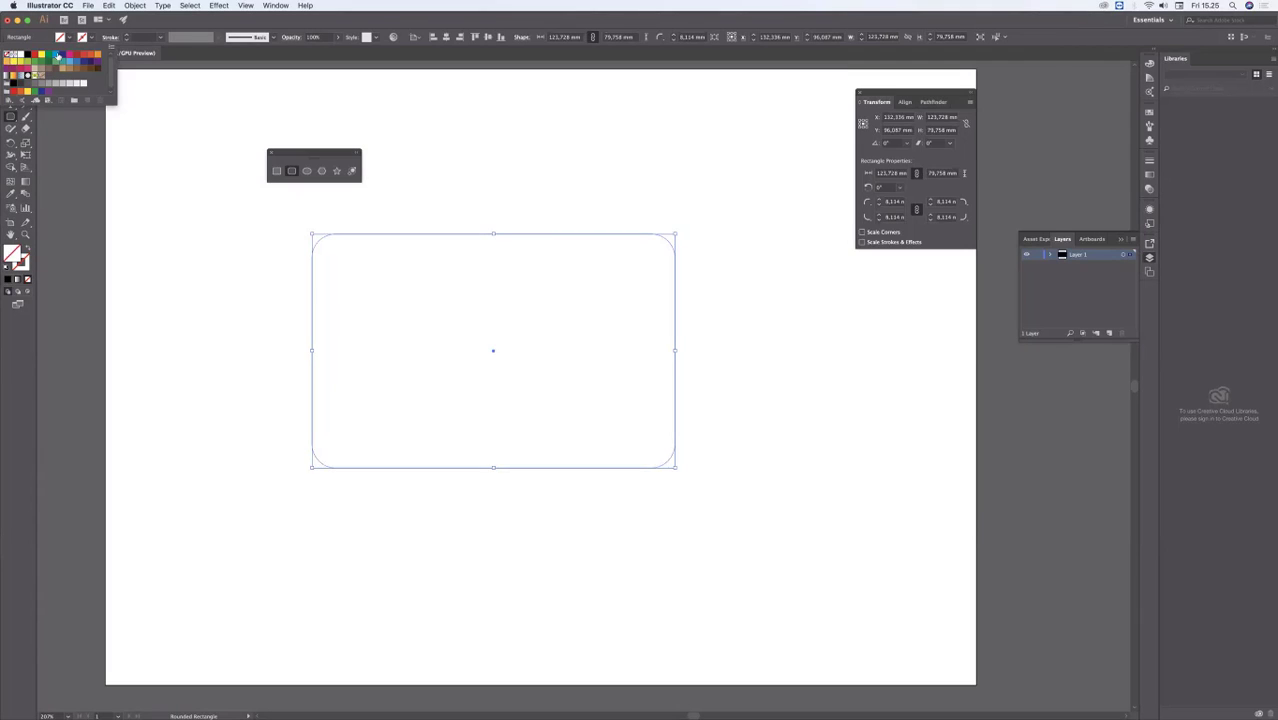
Step: Give the rounded rectangle a black stroke with a weight of 12 pt and deselect it
left_click(91, 37)
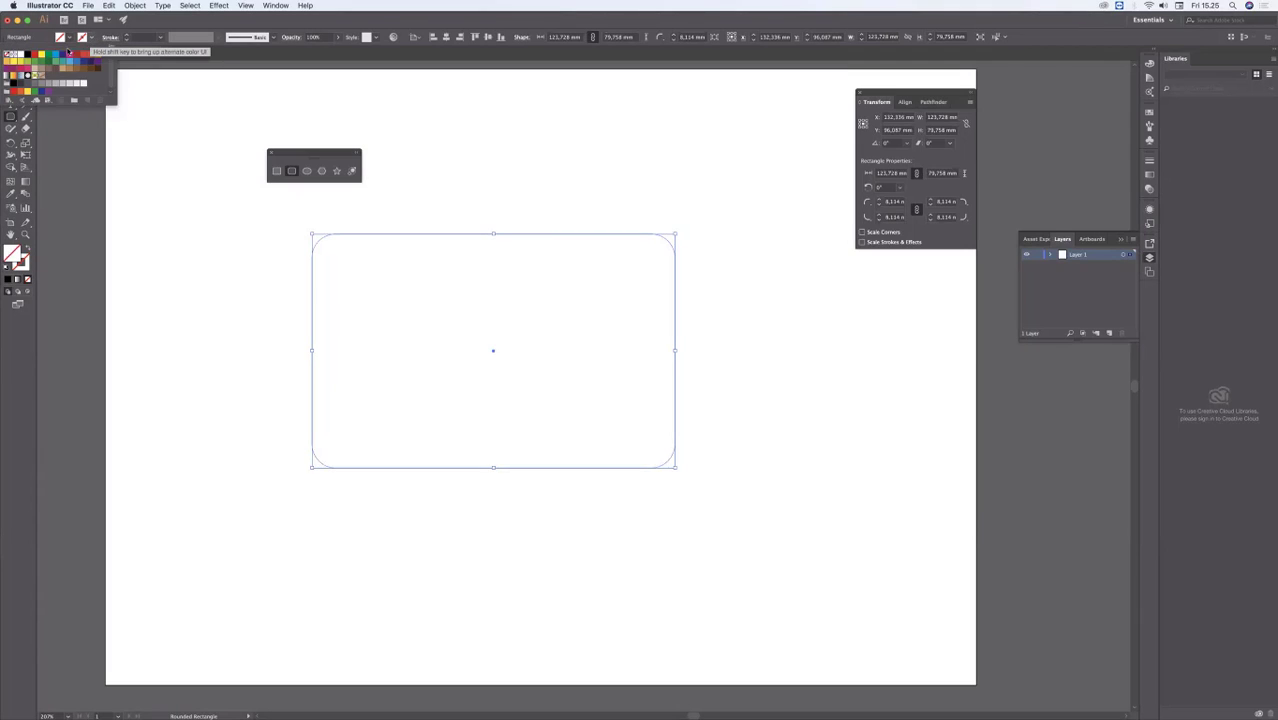
left_click(28, 55)
left_click(127, 36)
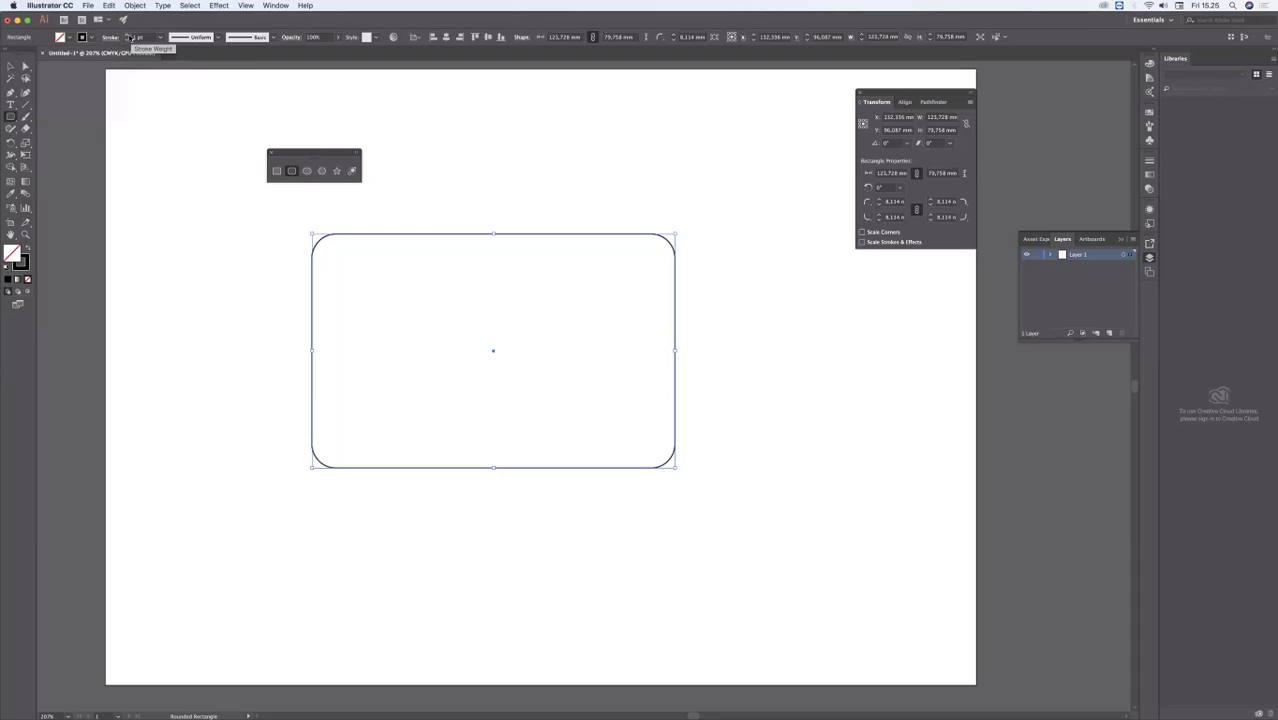
left_click(127, 36)
left_click(127, 36)
left_click(127, 36)
left_click(127, 36)
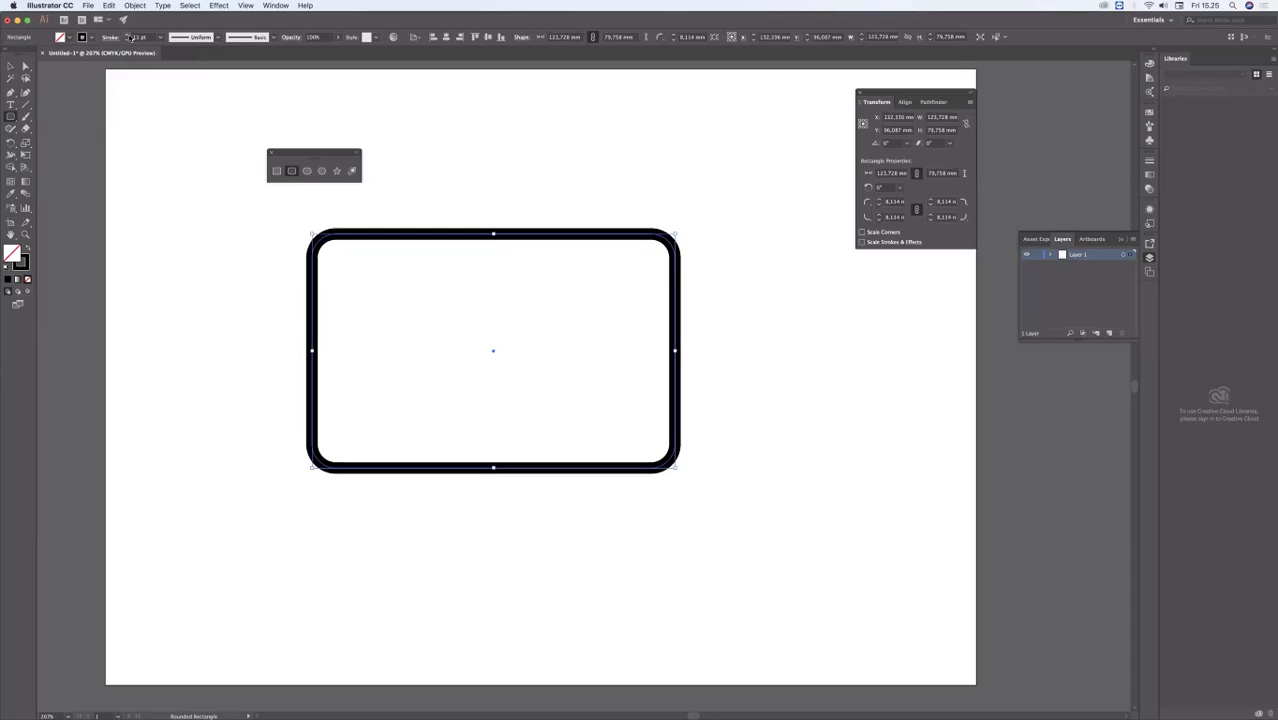
left_click(10, 66)
left_click(184, 276)
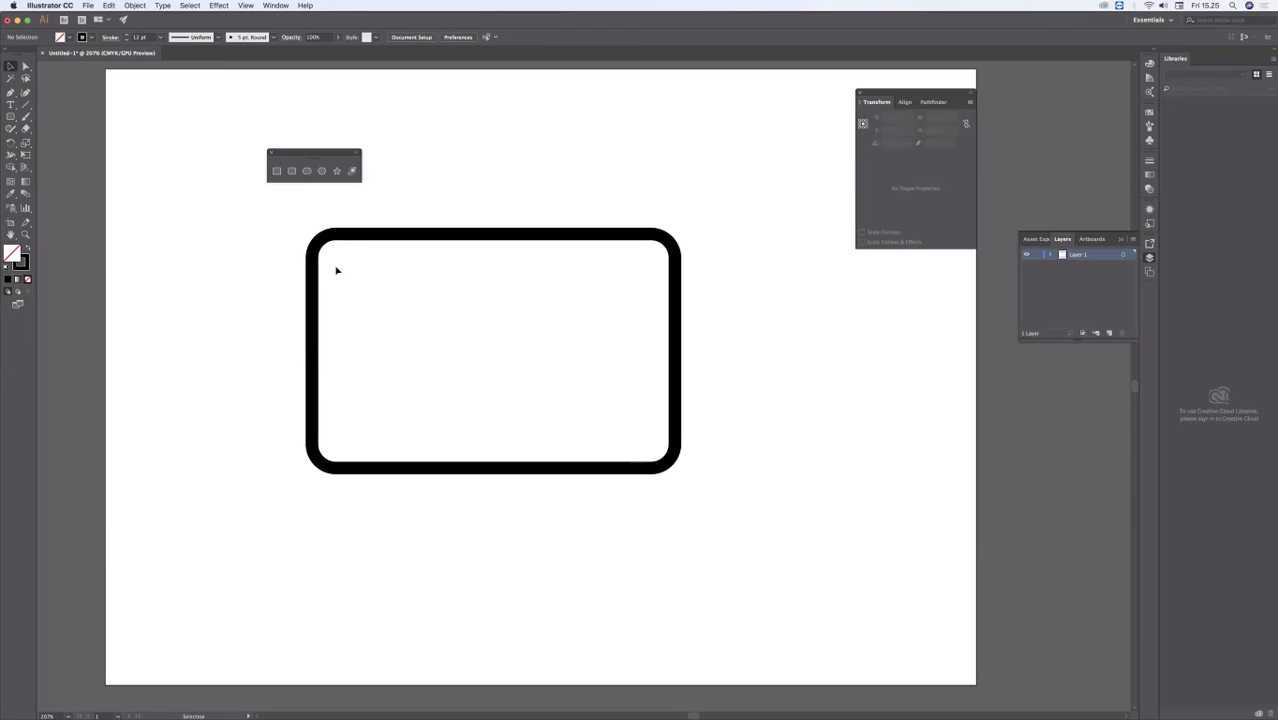
Step: Switch to Preview to examine the wallet icon on page 17 as a reference, and return to the Illustrator drawing
key("a")
key("super+Tab")
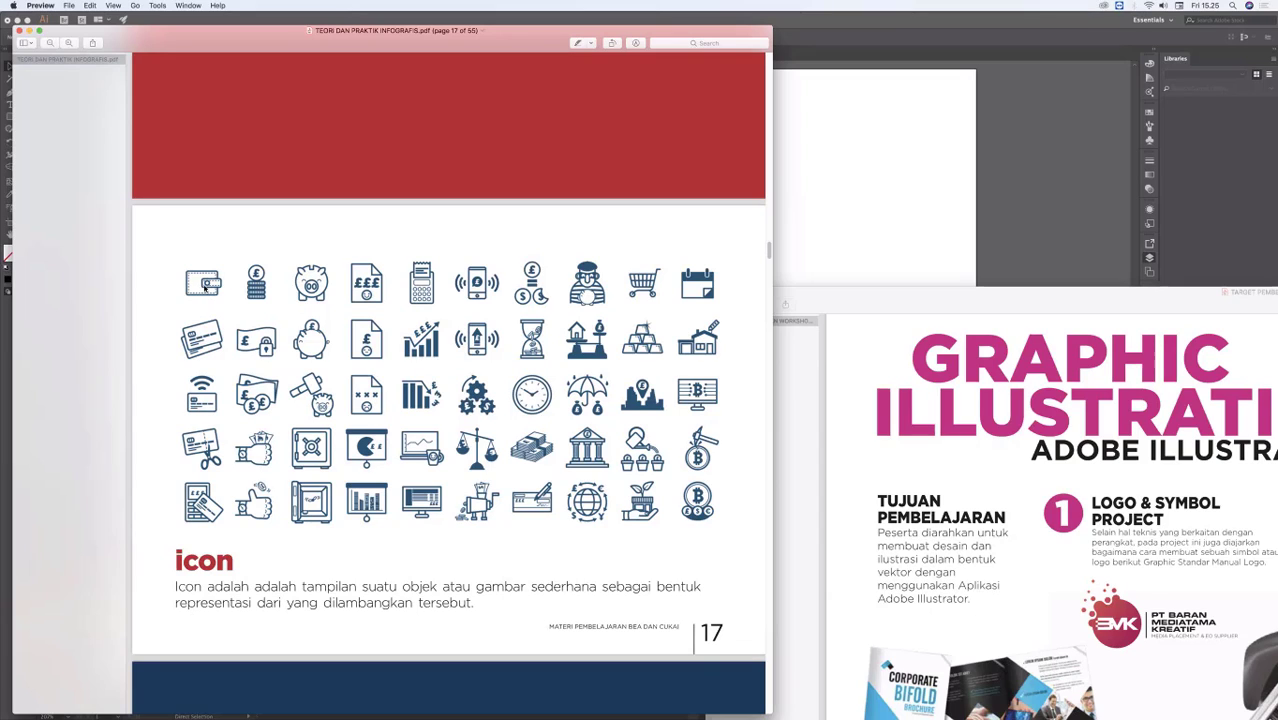
left_click(792, 197)
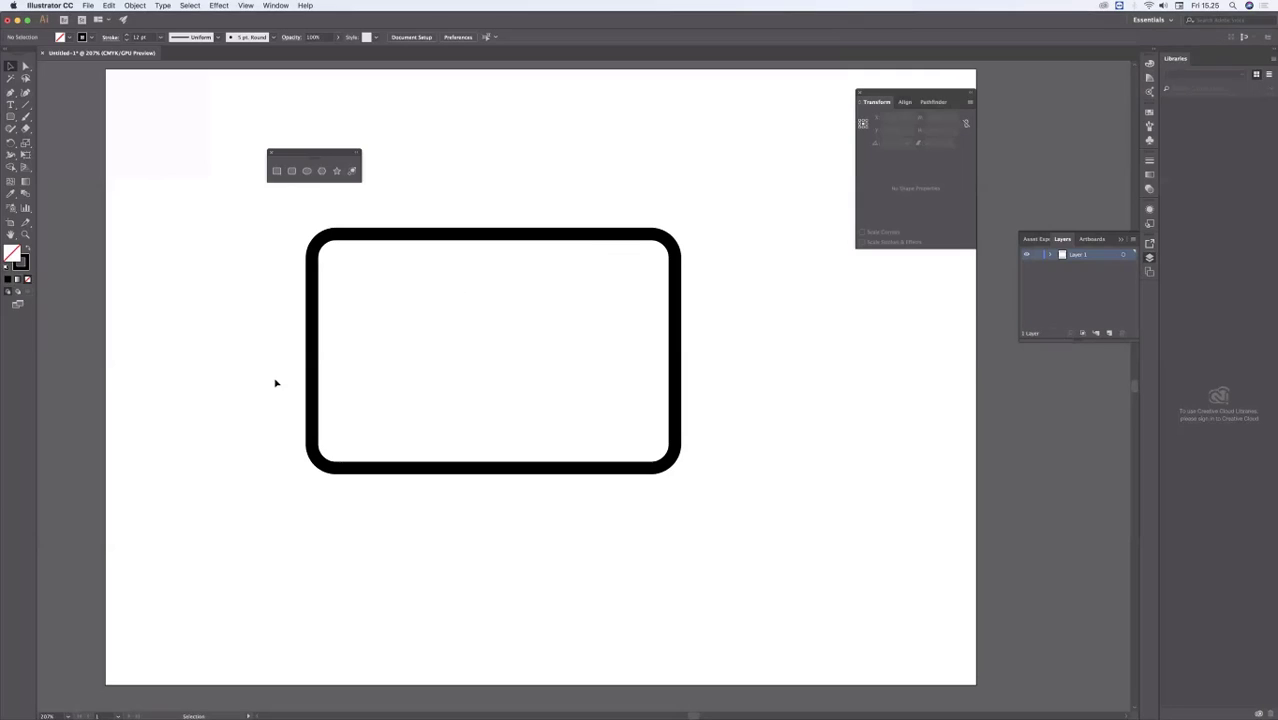
Step: Draw a second rounded rectangle inside the first and stretch its top and left edges outward to about 113.4 by 69.1 mm
left_click(11, 116)
left_click_drag(333, 255, 659, 452)
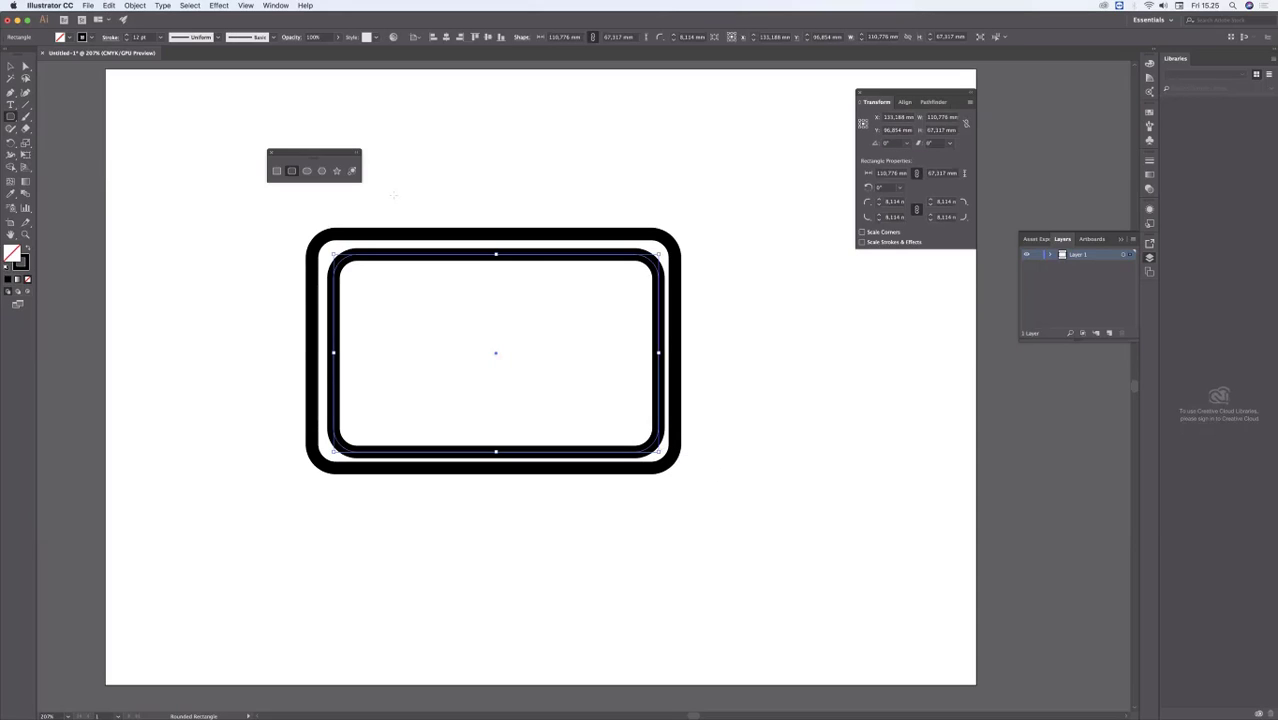
left_click(11, 66)
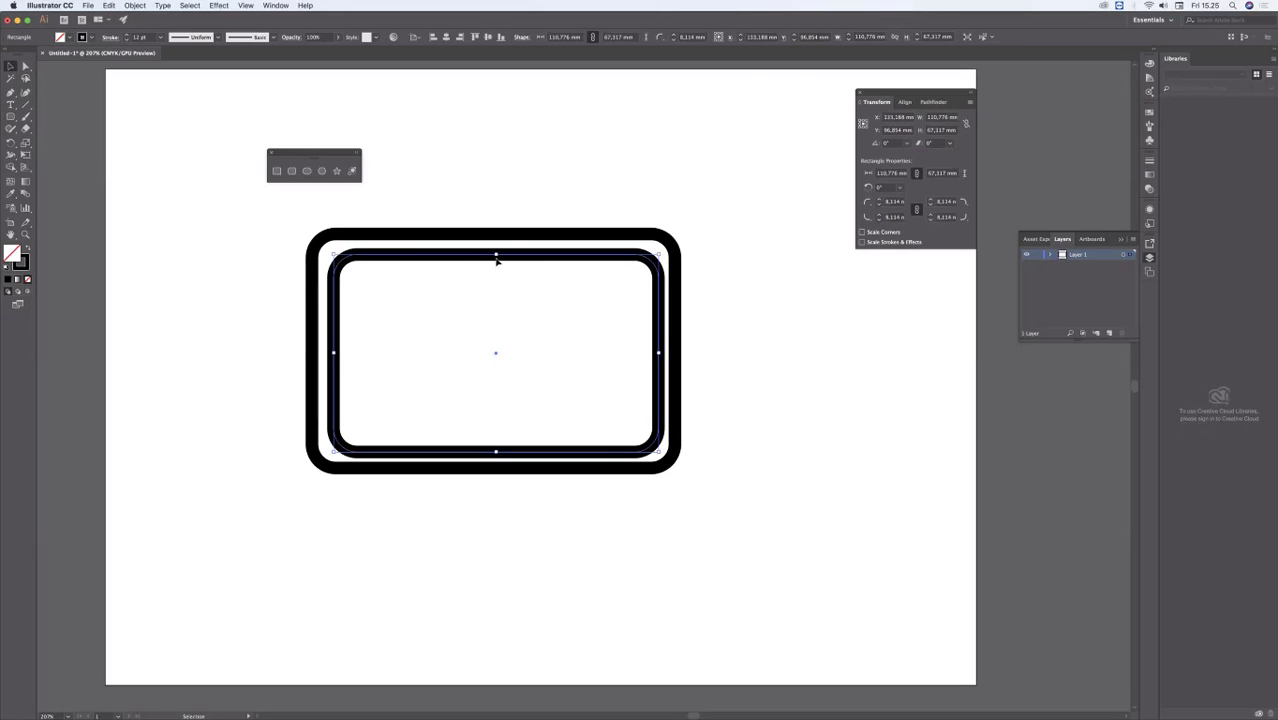
left_click_drag(497, 253, 500, 247)
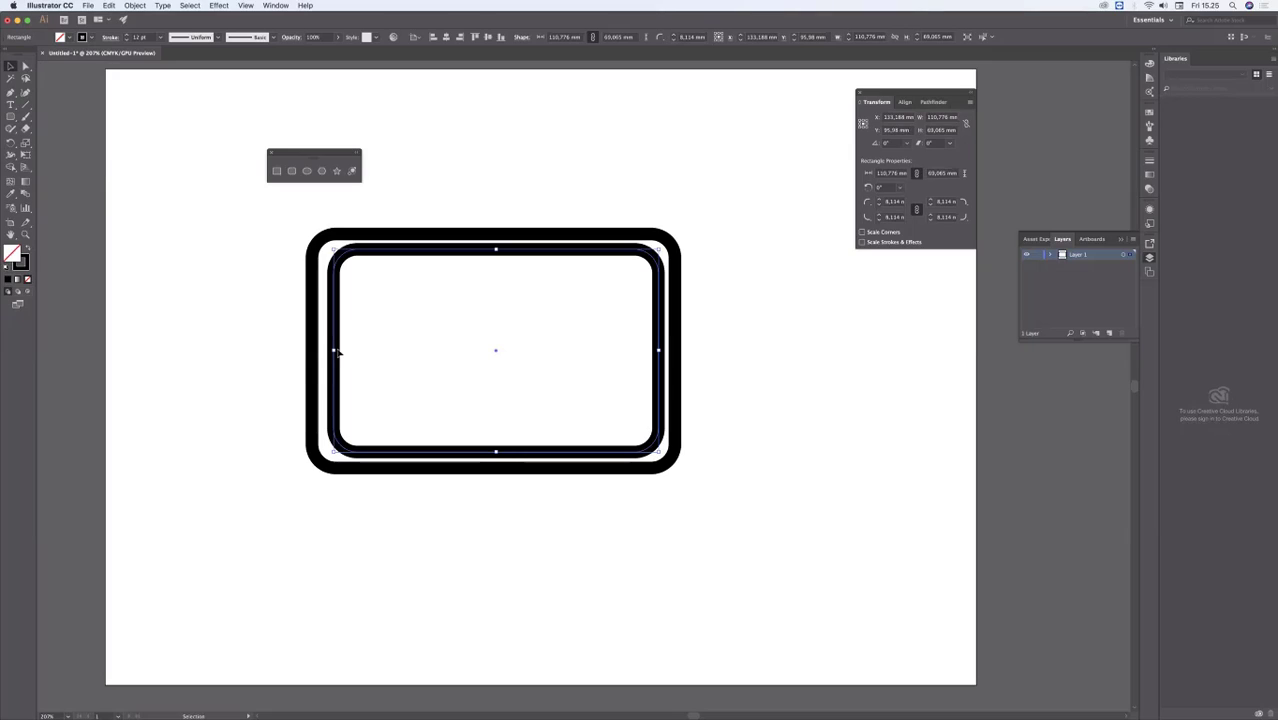
left_click_drag(333, 350, 326, 350)
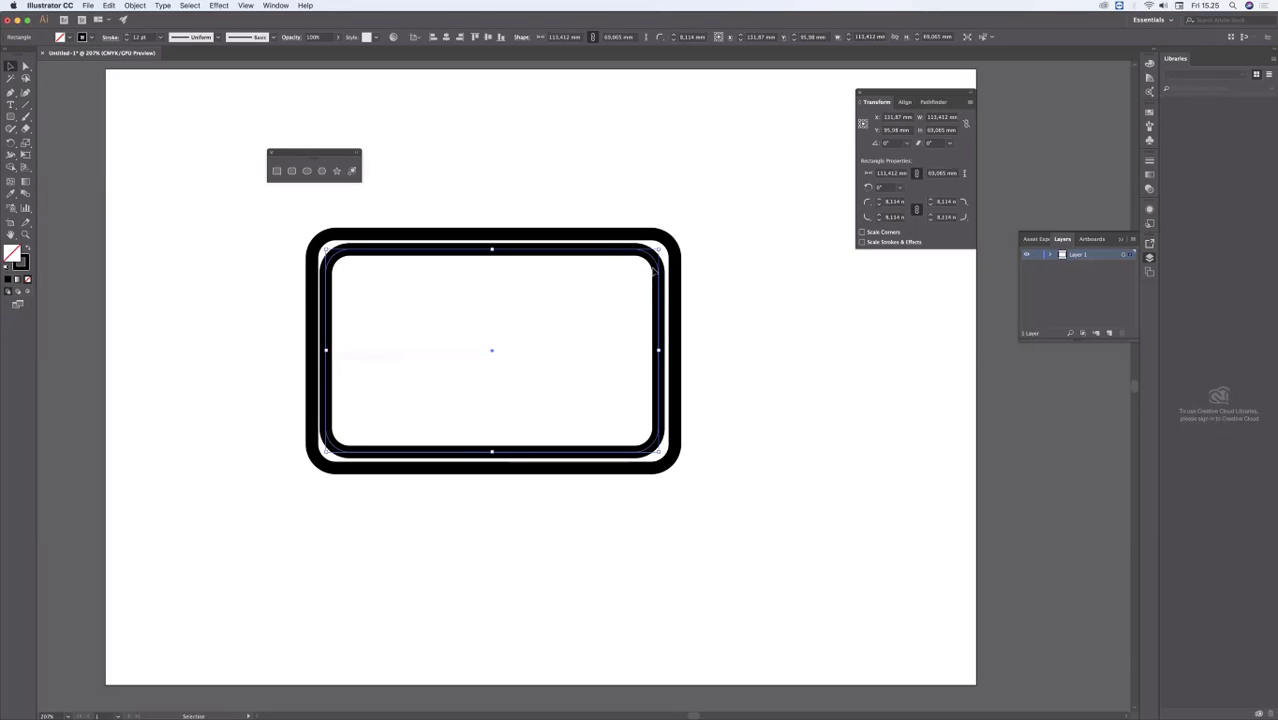
Step: Reduce the inner rounded rectangle's stroke weight to 3 pt
left_click(128, 40)
left_click(128, 40)
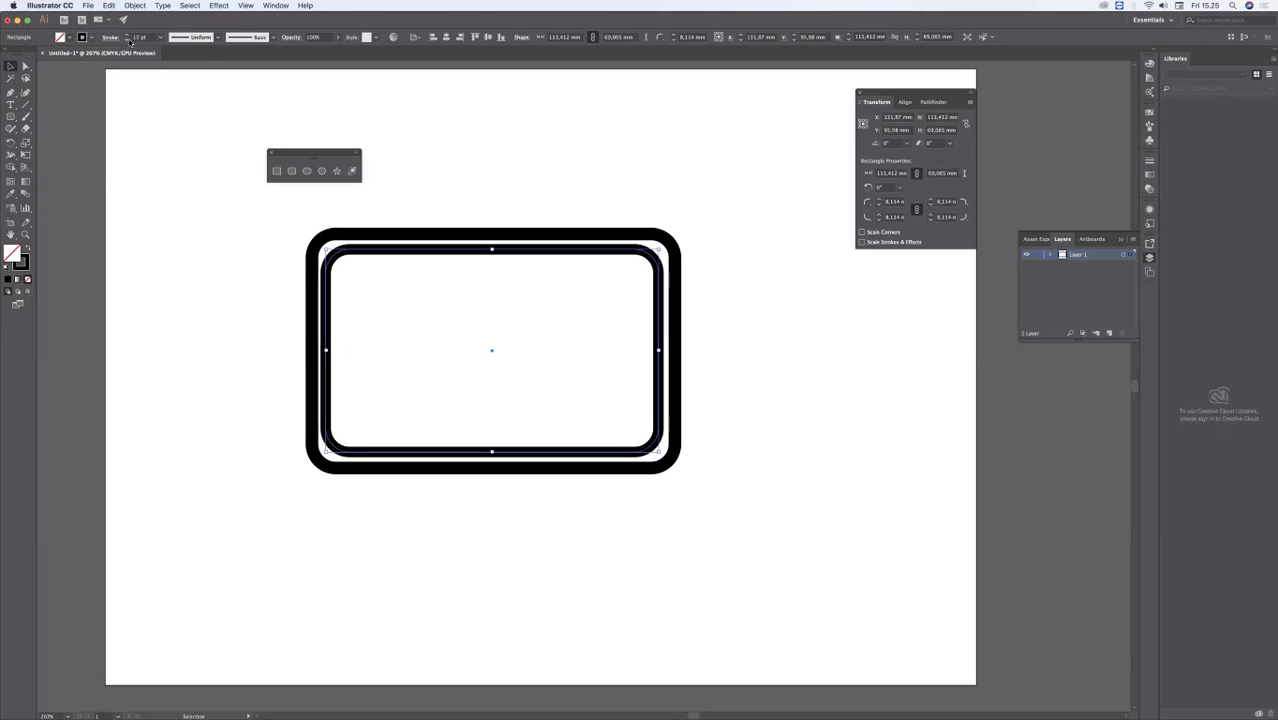
left_click(128, 40)
left_click(128, 40)
left_click(128, 40)
left_click(128, 40)
left_click(128, 40)
left_click(128, 40)
left_click(128, 40)
left_click(128, 40)
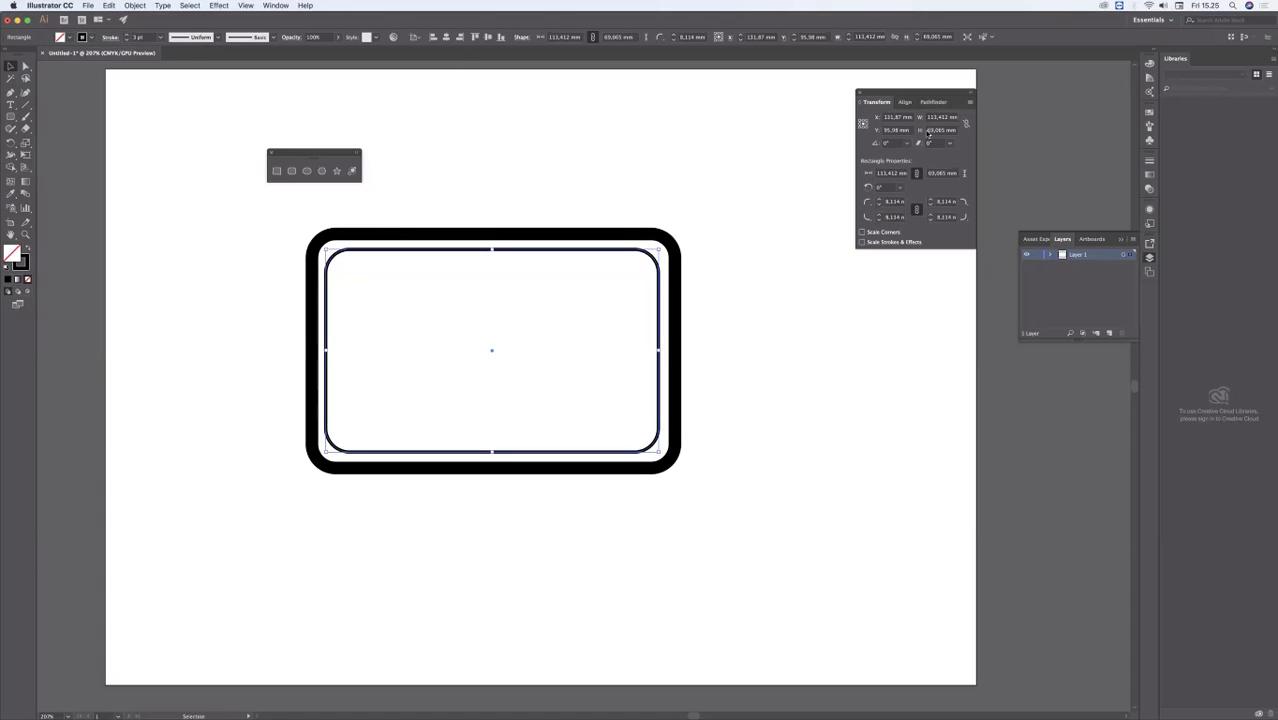
Step: Show the full set of Stroke options and undock them so they float beside the rectangles
left_click(1150, 162)
left_click(1133, 157)
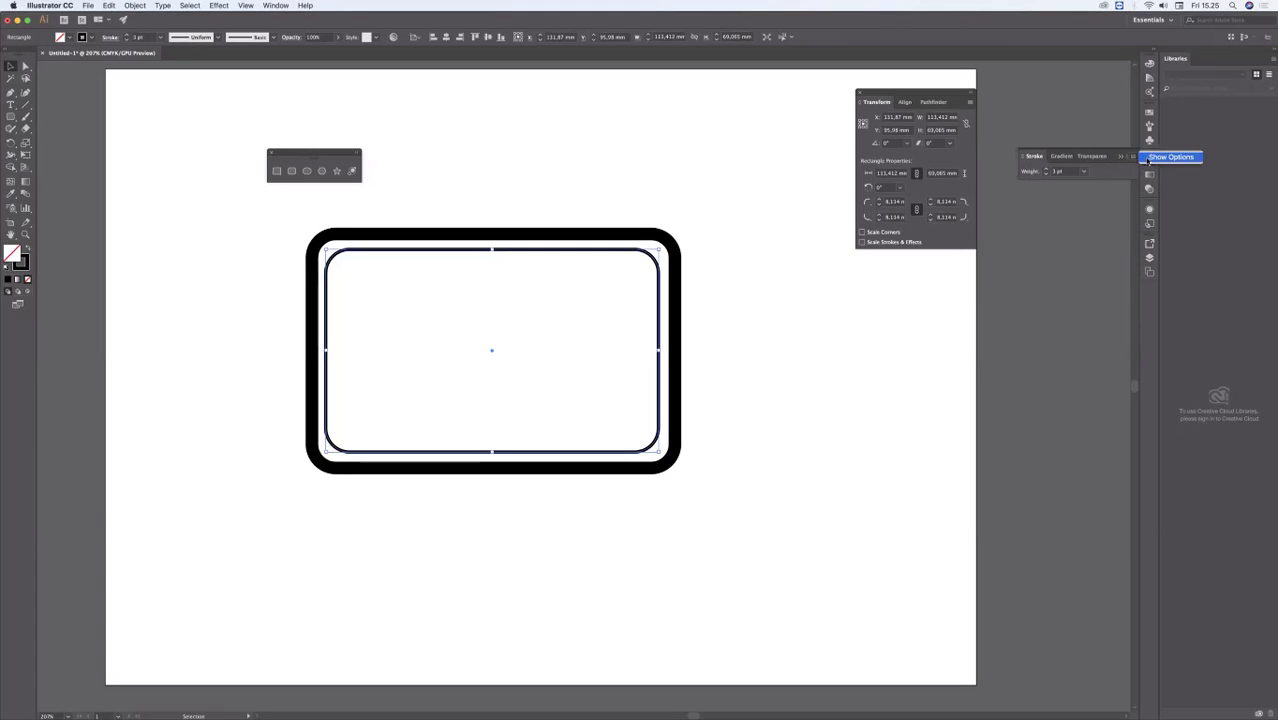
left_click(1146, 159)
mouse_move(1034, 156)
left_mouse_down()
mouse_move(725, 120)
mouse_move(698, 93)
mouse_move(712, 91)
left_mouse_up()
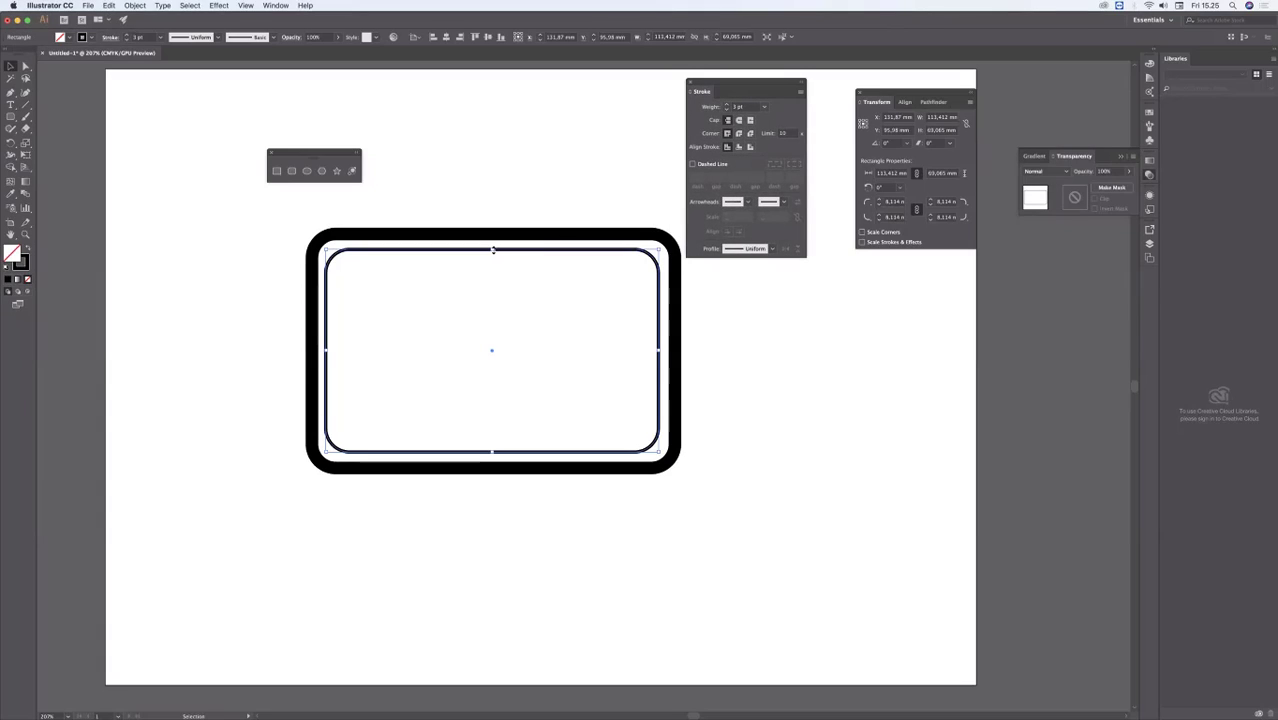
Step: Extend the inner rectangle's top and bottom edges outward to a height of about 71.1 mm
left_click_drag(491, 247, 491, 244)
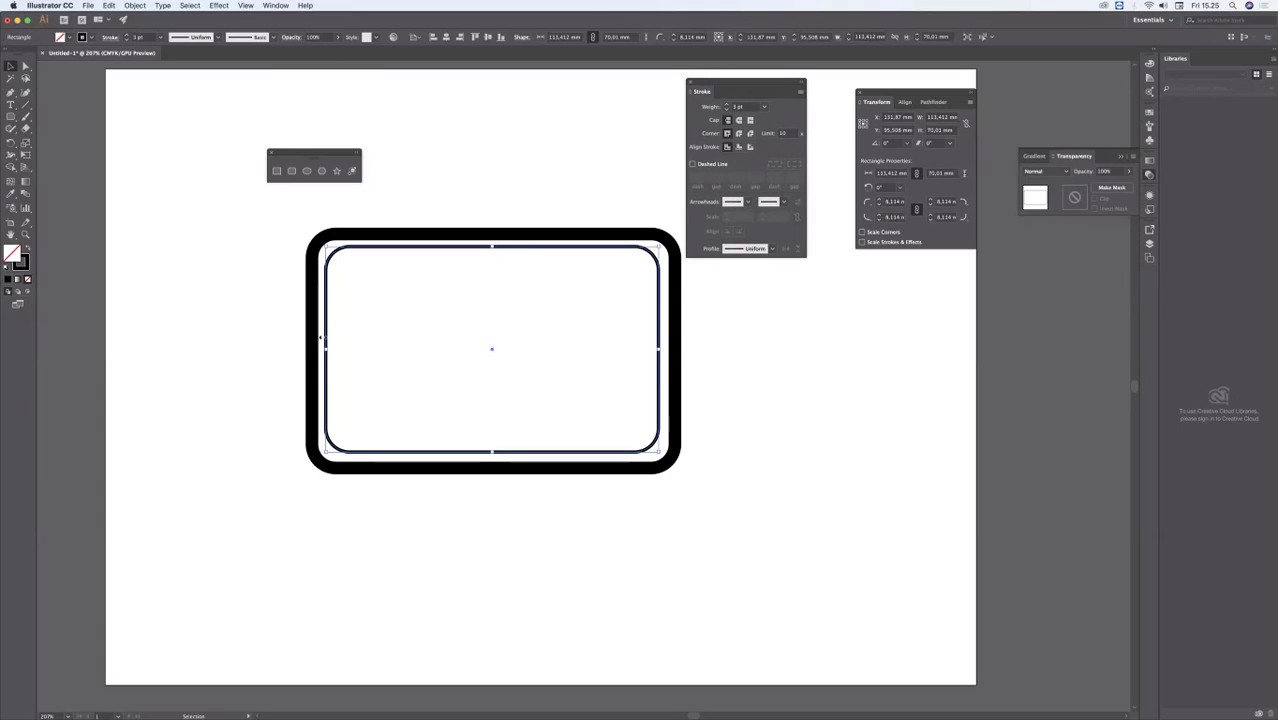
left_click_drag(492, 451, 494, 454)
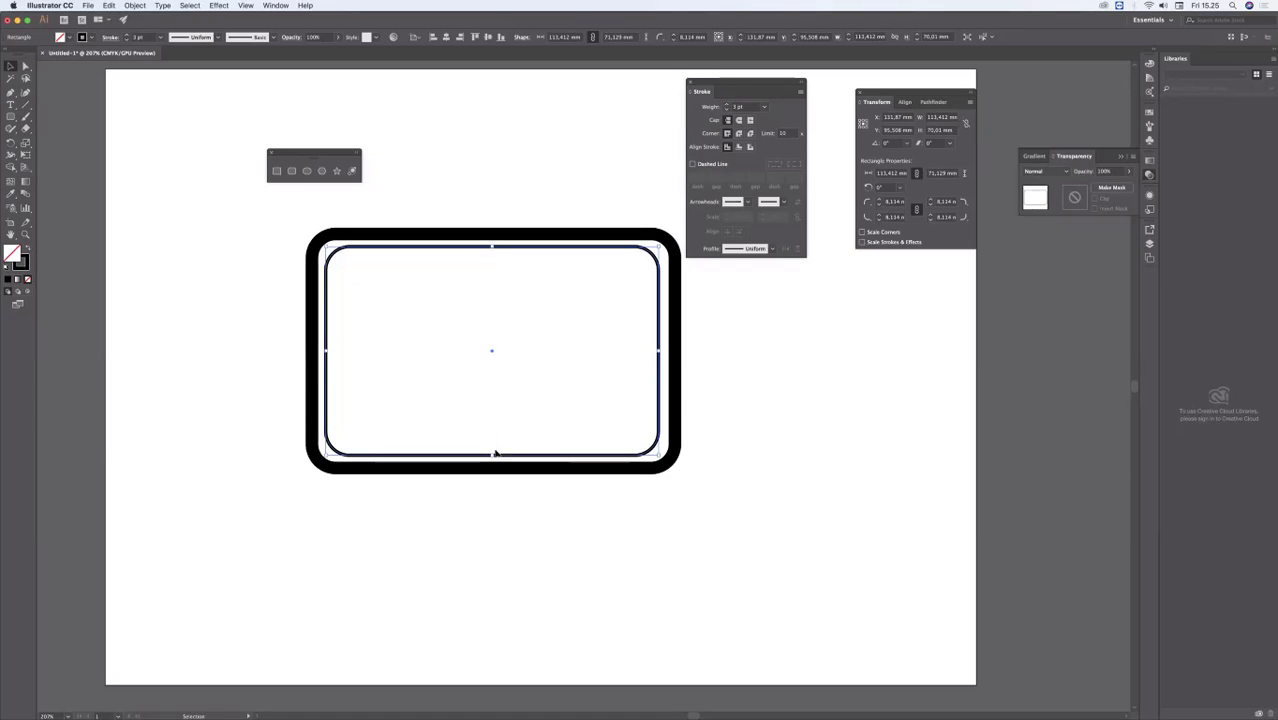
Step: Make the inner rounded rectangle's stroke a dashed line with 12 pt dashes, like stitching
left_click(694, 164)
left_click(586, 158)
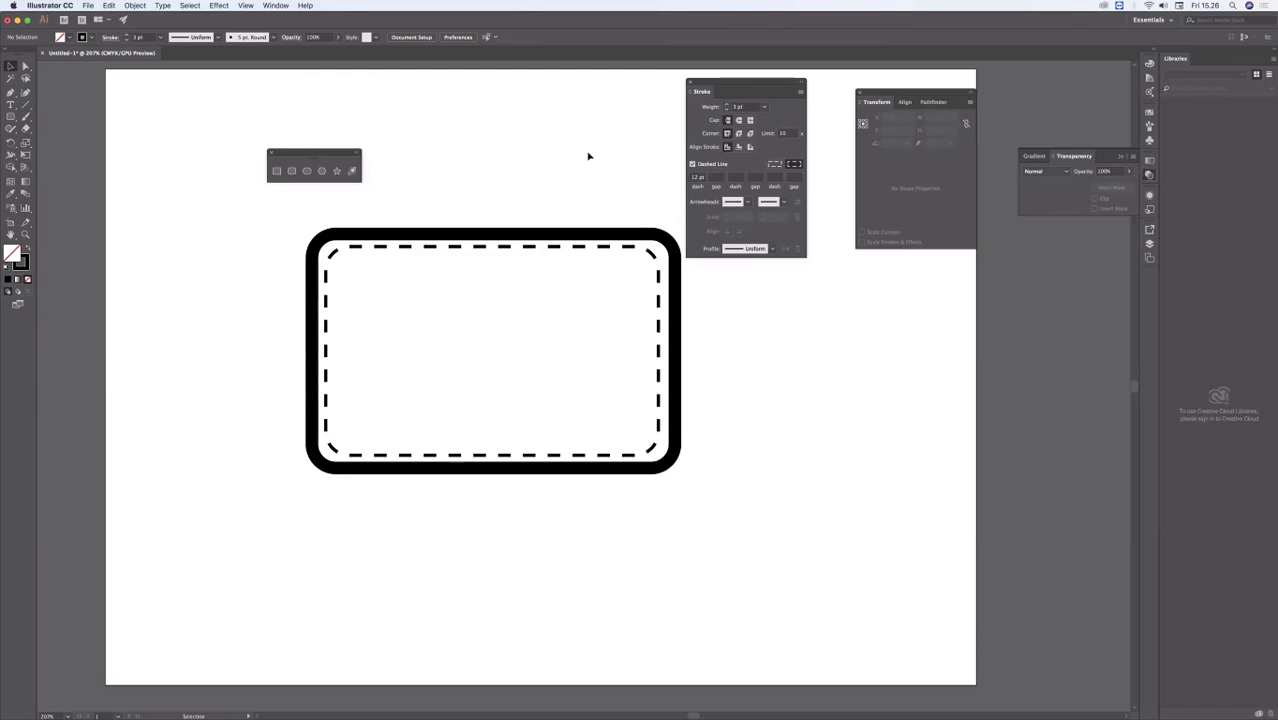
Step: Draw a solid-stroked rounded rectangle about 63 by 25.1 mm across the wallet's right edge as a clasp strap
mouse_move(290, 712)
left_click(11, 117)
mouse_move(540, 313)
left_mouse_down()
mouse_move(538, 382)
mouse_move(722, 384)
left_mouse_up()
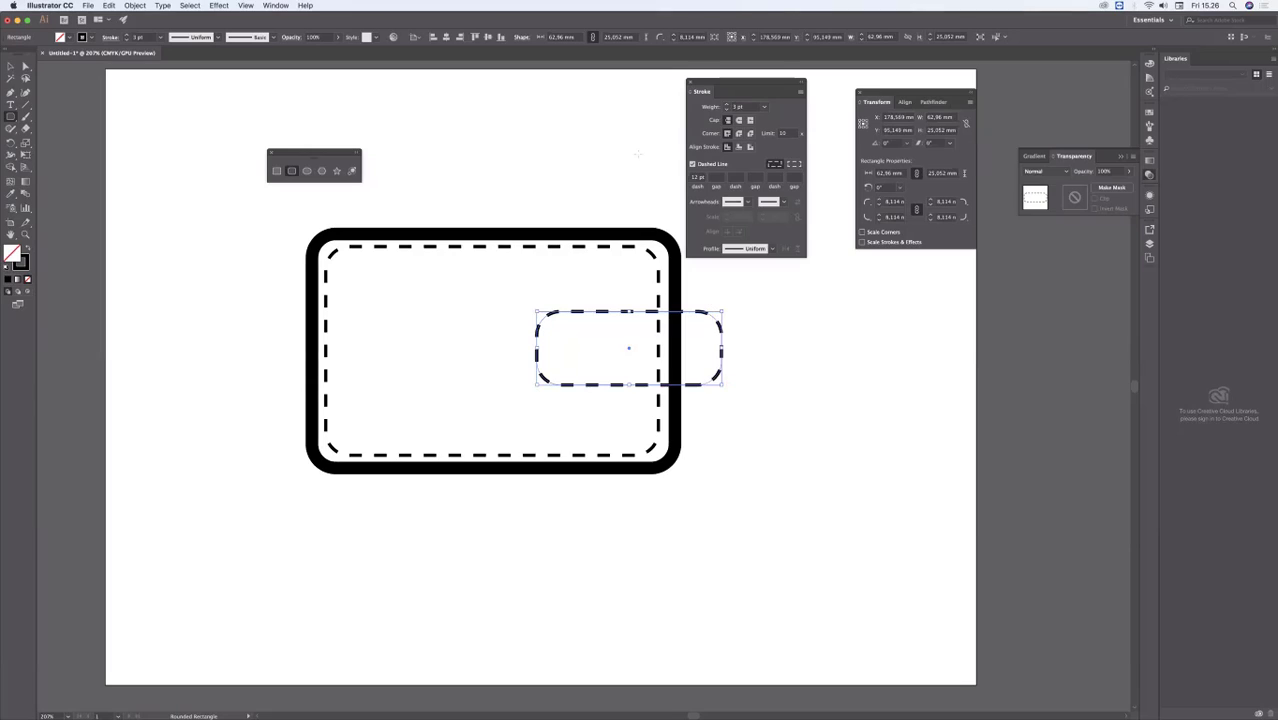
left_click(693, 163)
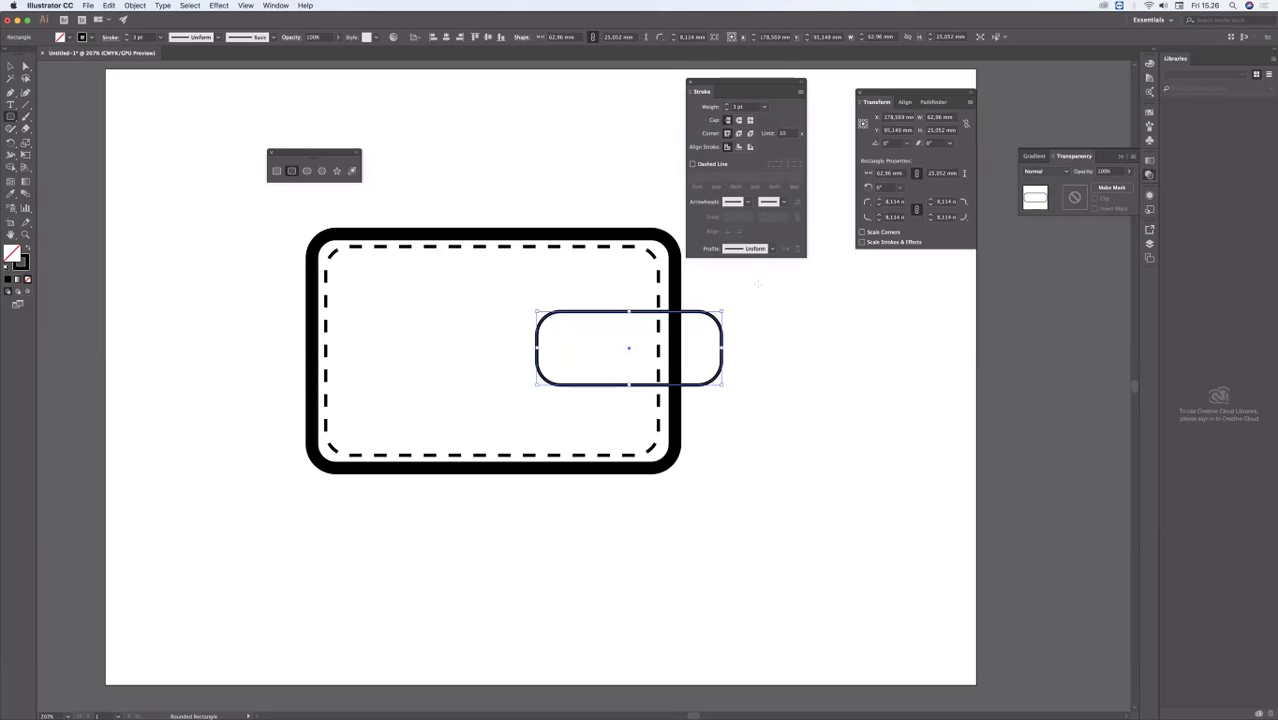
Step: Give the clasp strap an 8 pt stroke and a white fill
left_click(727, 105)
left_click(727, 105)
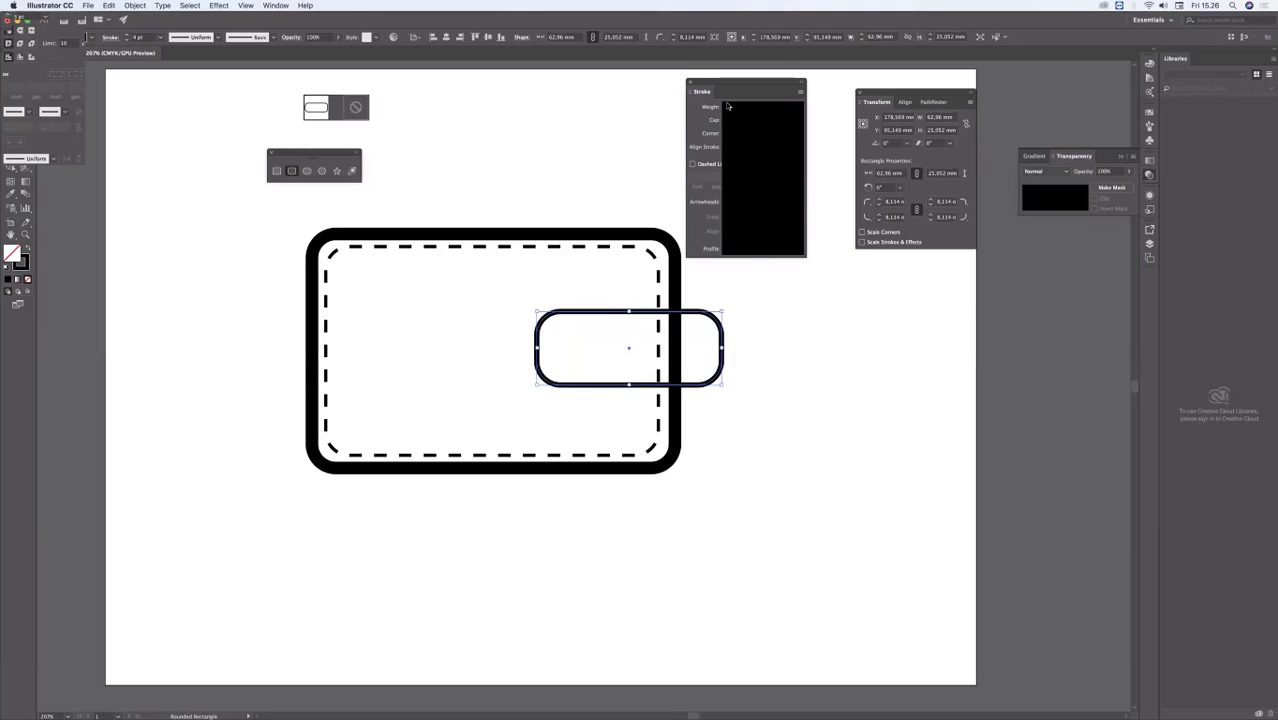
left_click(727, 105)
left_click(727, 105)
left_click(727, 105)
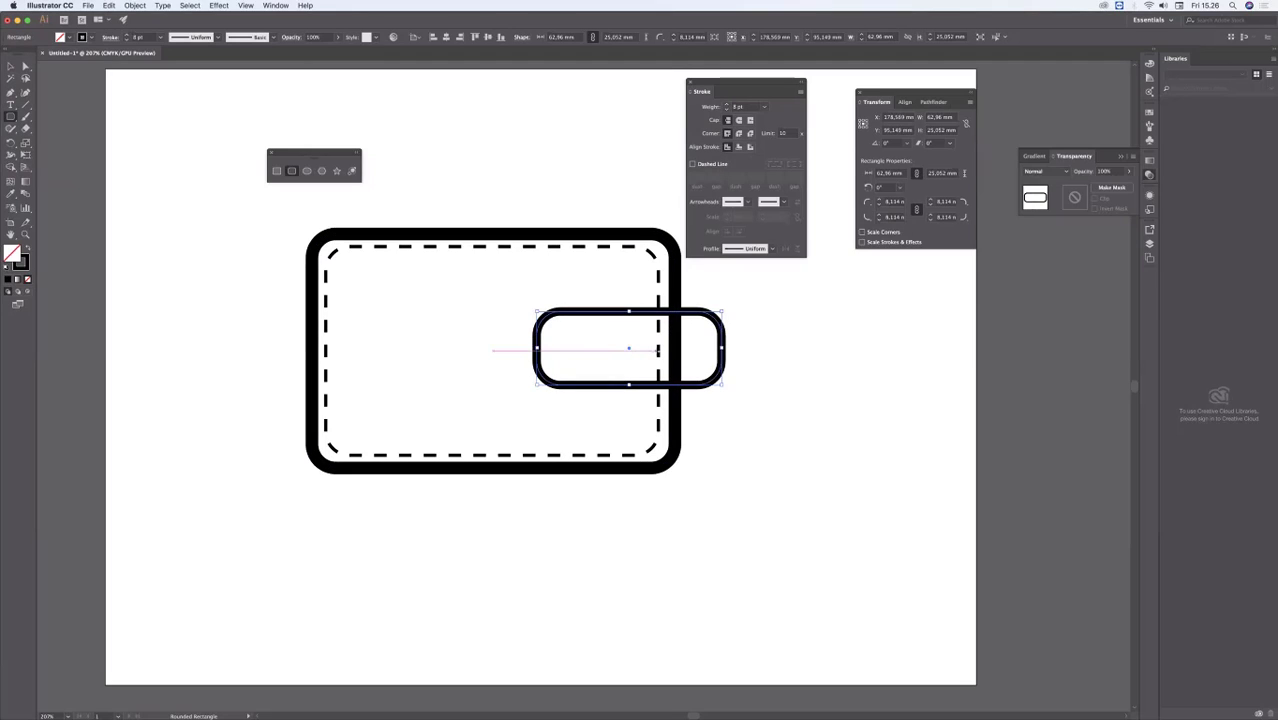
left_click(58, 40)
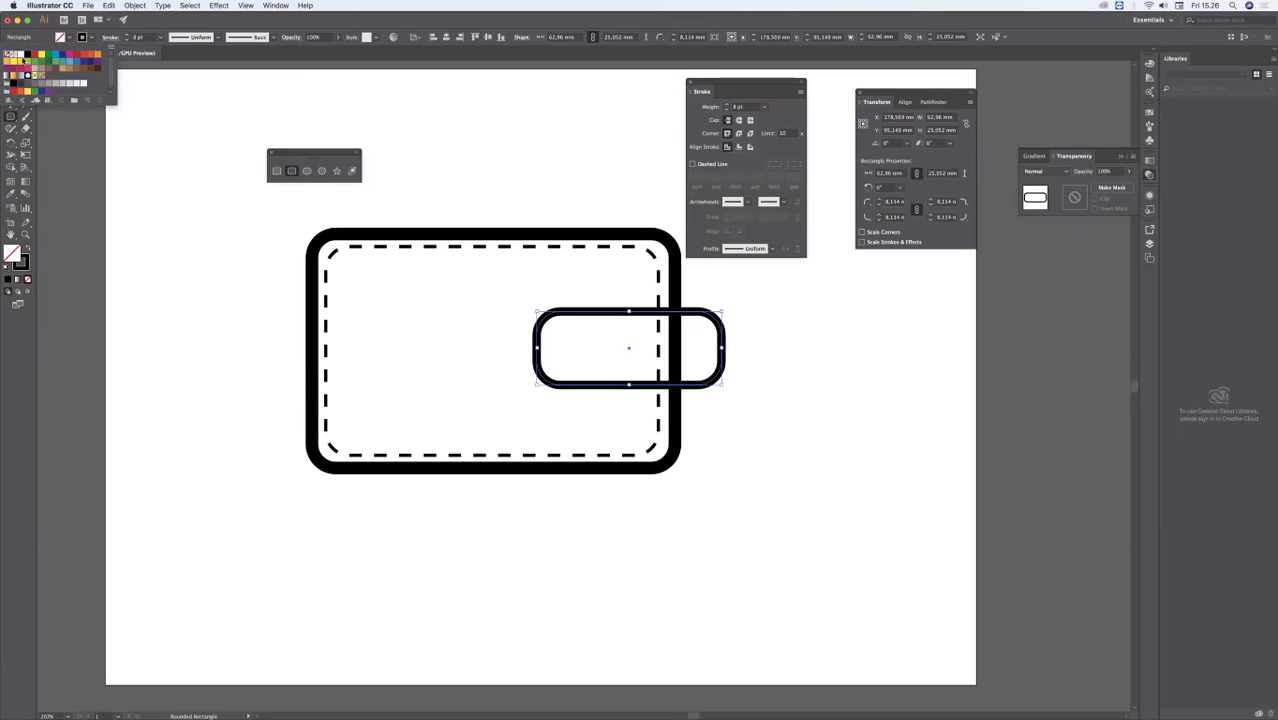
left_click(20, 55)
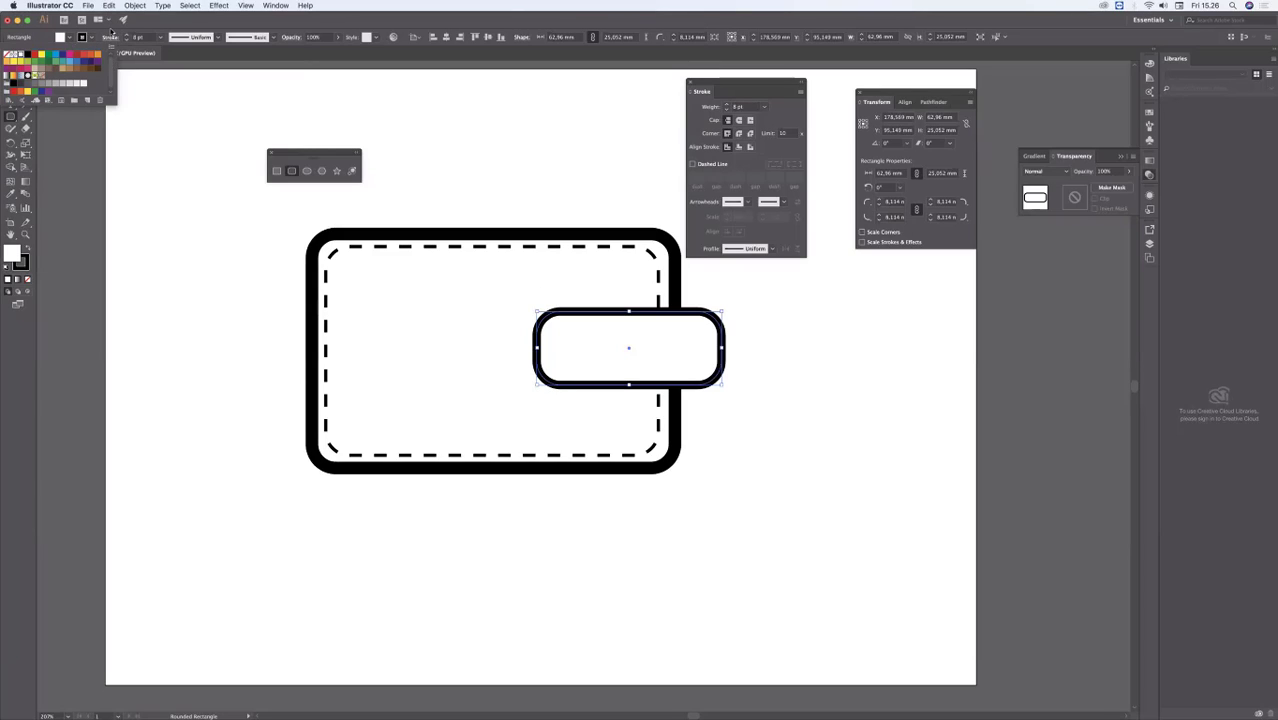
left_click(112, 31)
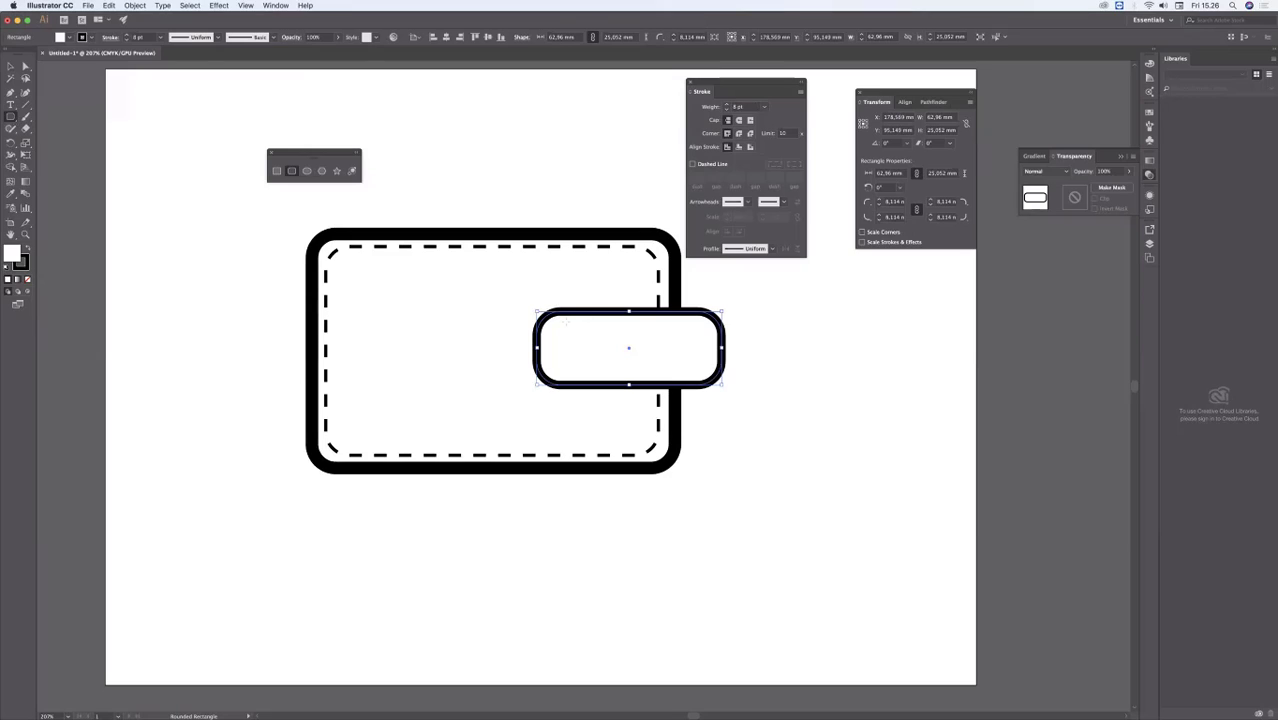
Step: Add a rounded rectangle about 53.3 by 17.4 mm centred inside the strap, with a 3 pt stroke in 12 pt dashes
left_click_drag(628, 348, 710, 376)
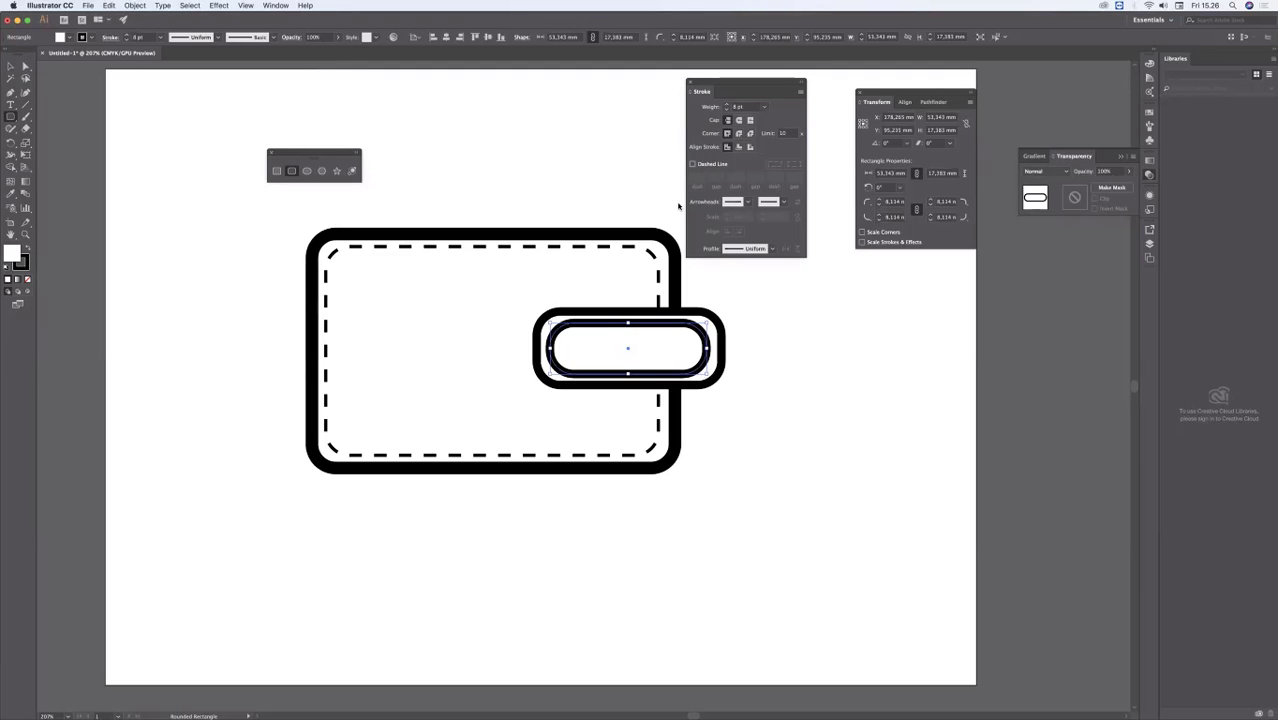
left_click(692, 163)
left_click(726, 110)
left_click(726, 110)
left_click(726, 110)
left_click(726, 110)
left_click(726, 110)
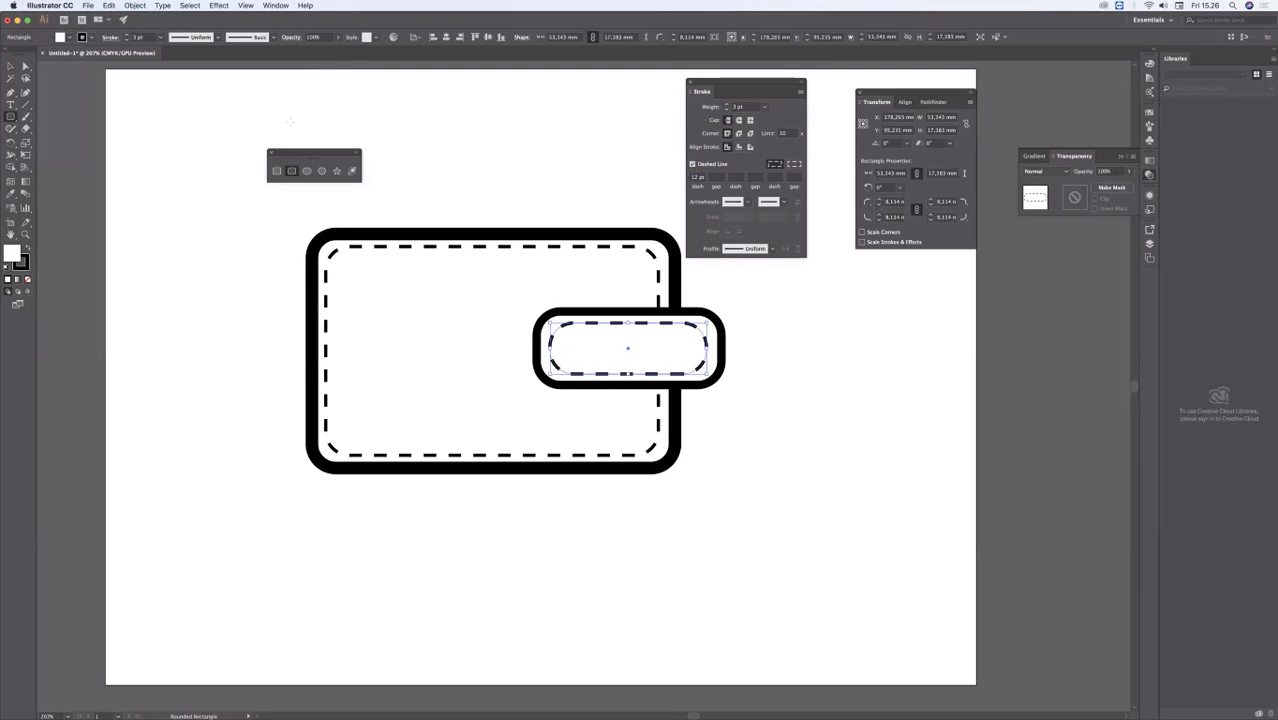
left_click(10, 67)
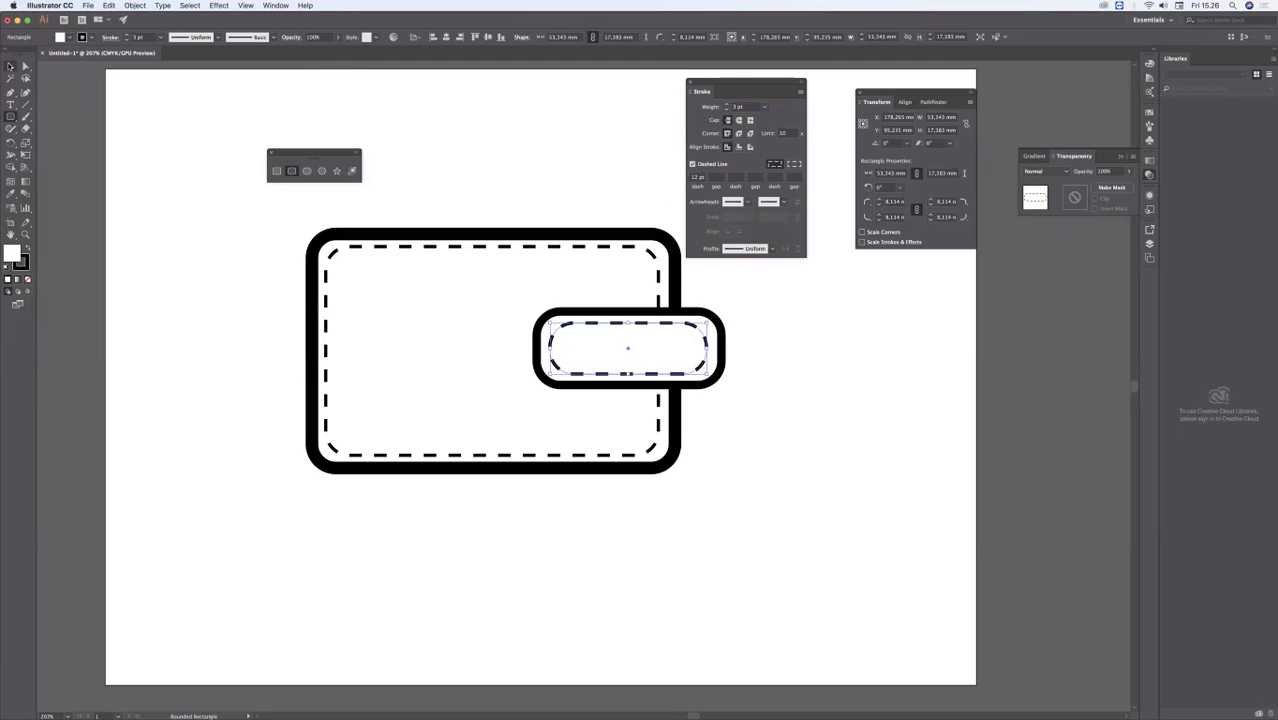
left_click(490, 153)
Step: Draw a circle about 13 mm in diameter near the strap's left end, with a solid outline instead of dashes
left_click(10, 117)
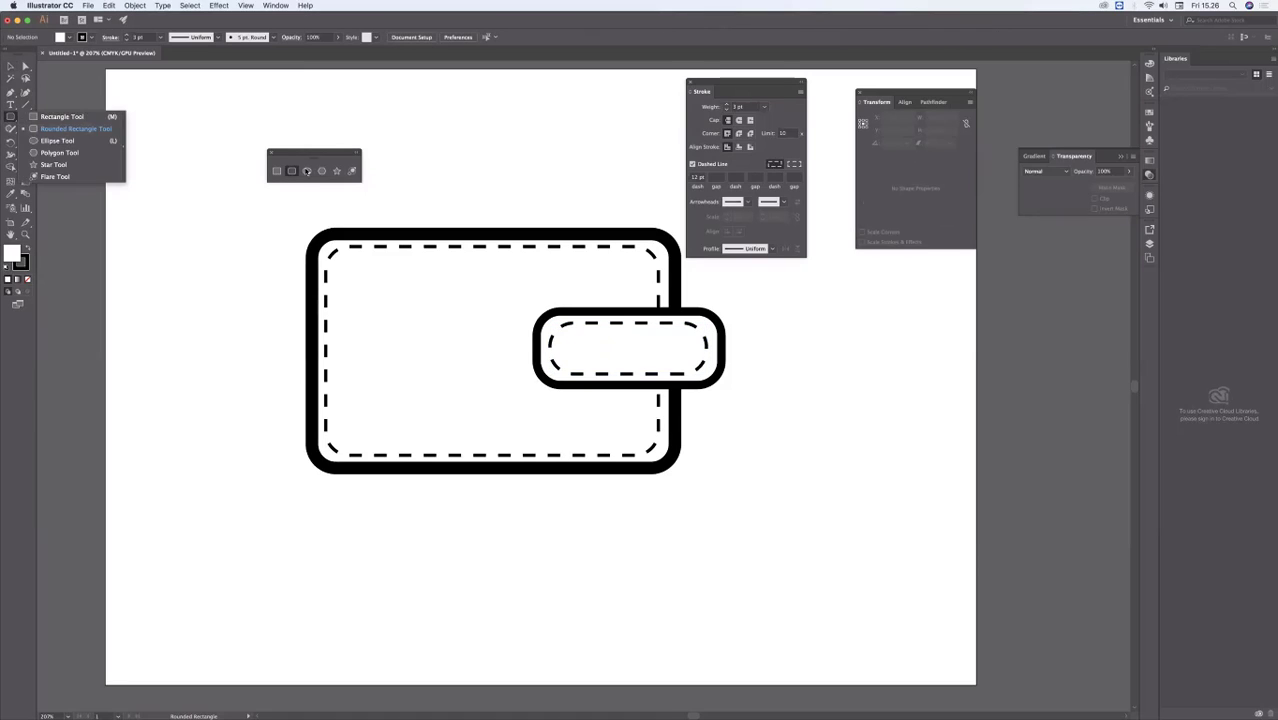
left_click(577, 323)
left_click(628, 376)
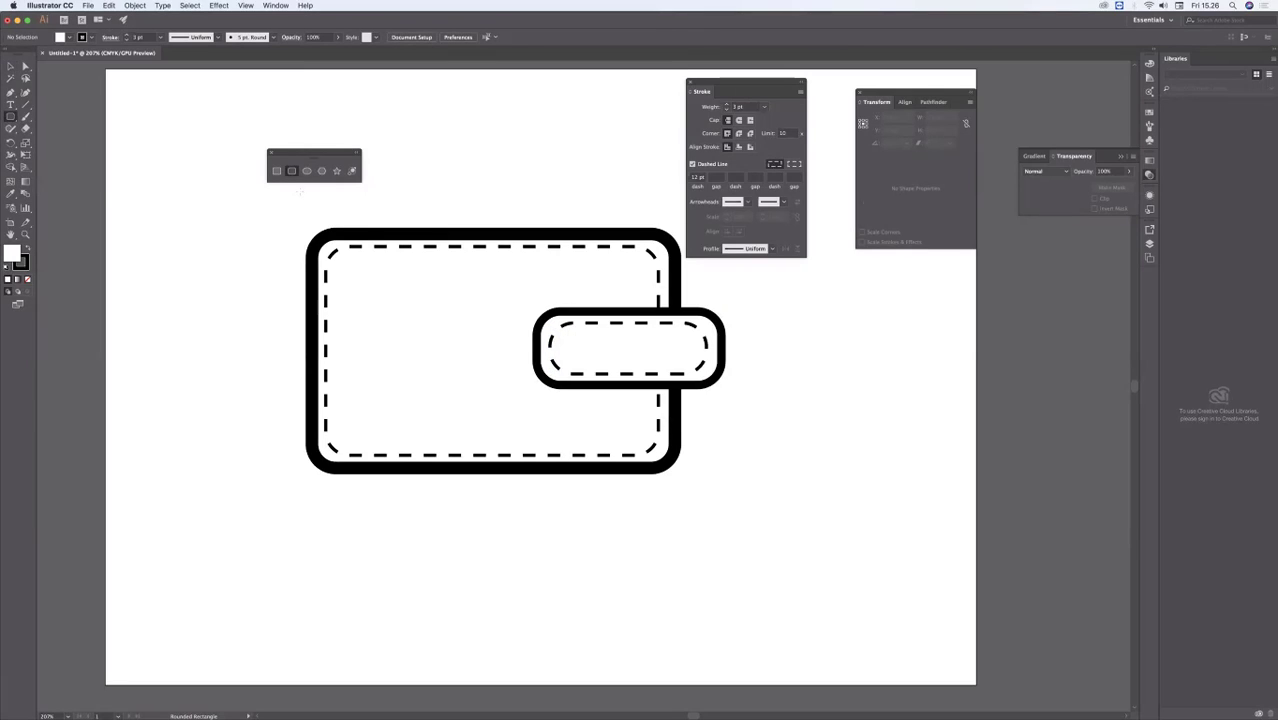
left_click(307, 171)
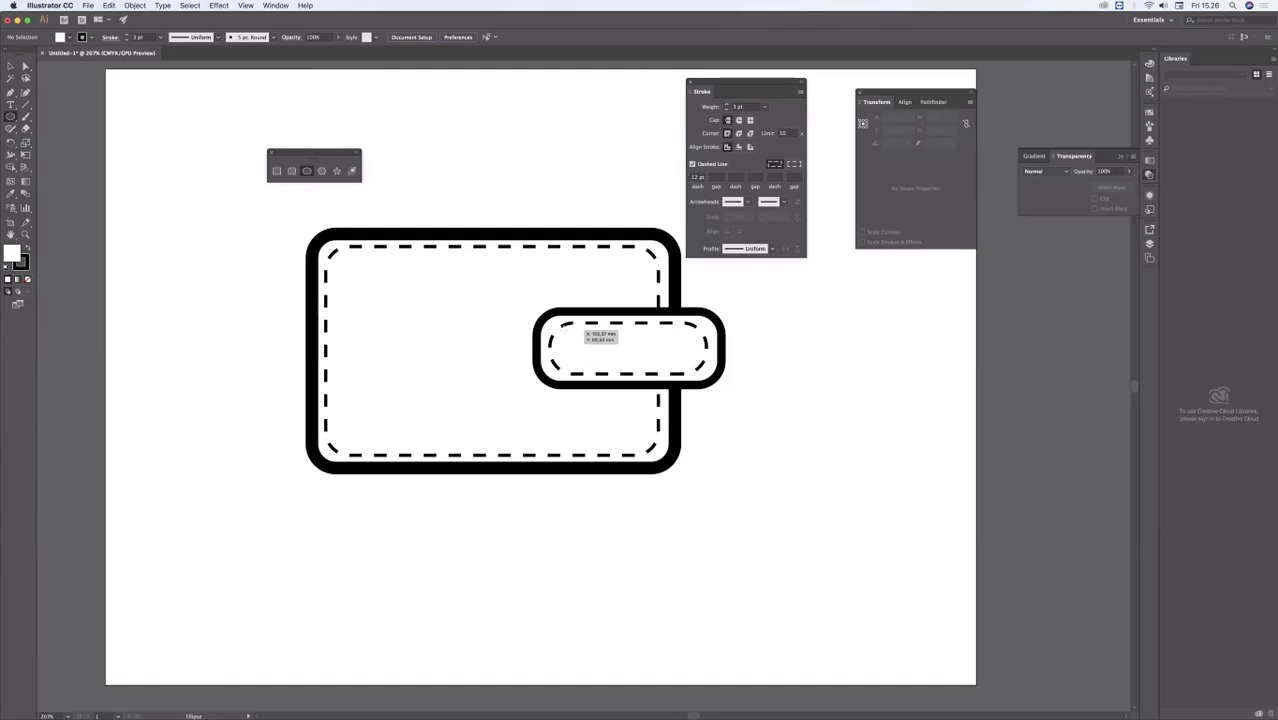
left_click_drag(583, 340, 603, 368)
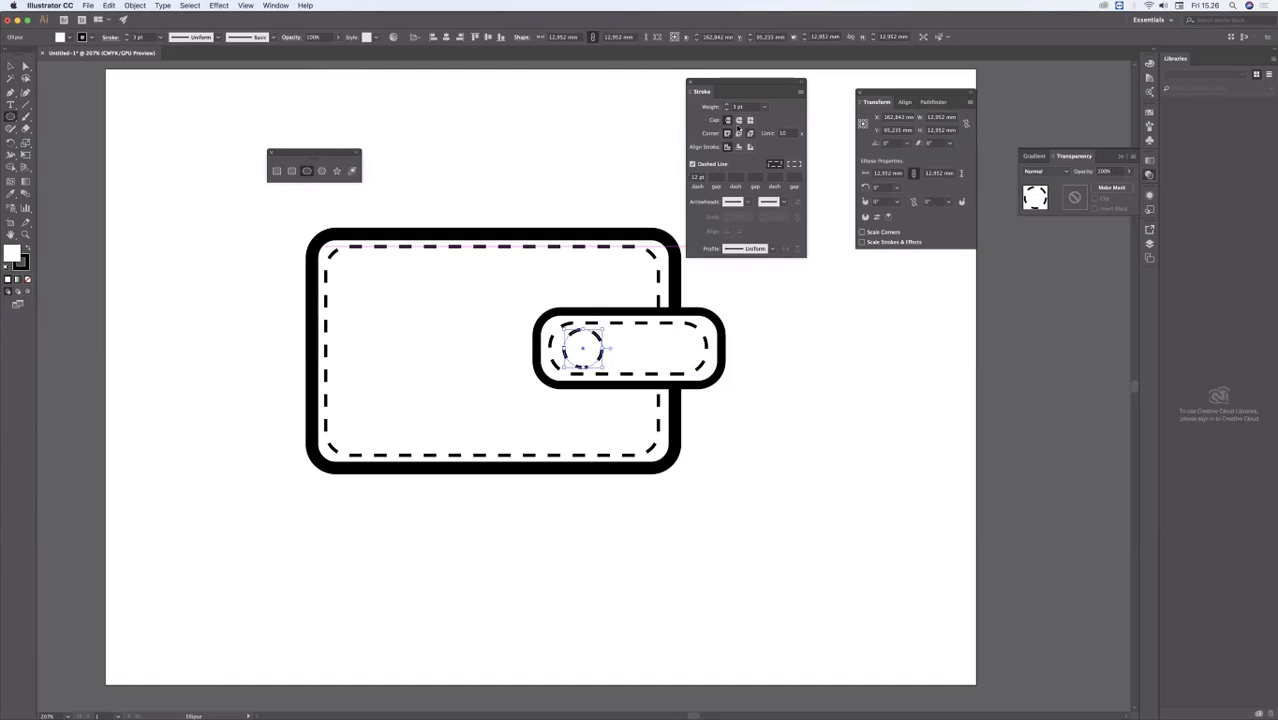
left_click(692, 163)
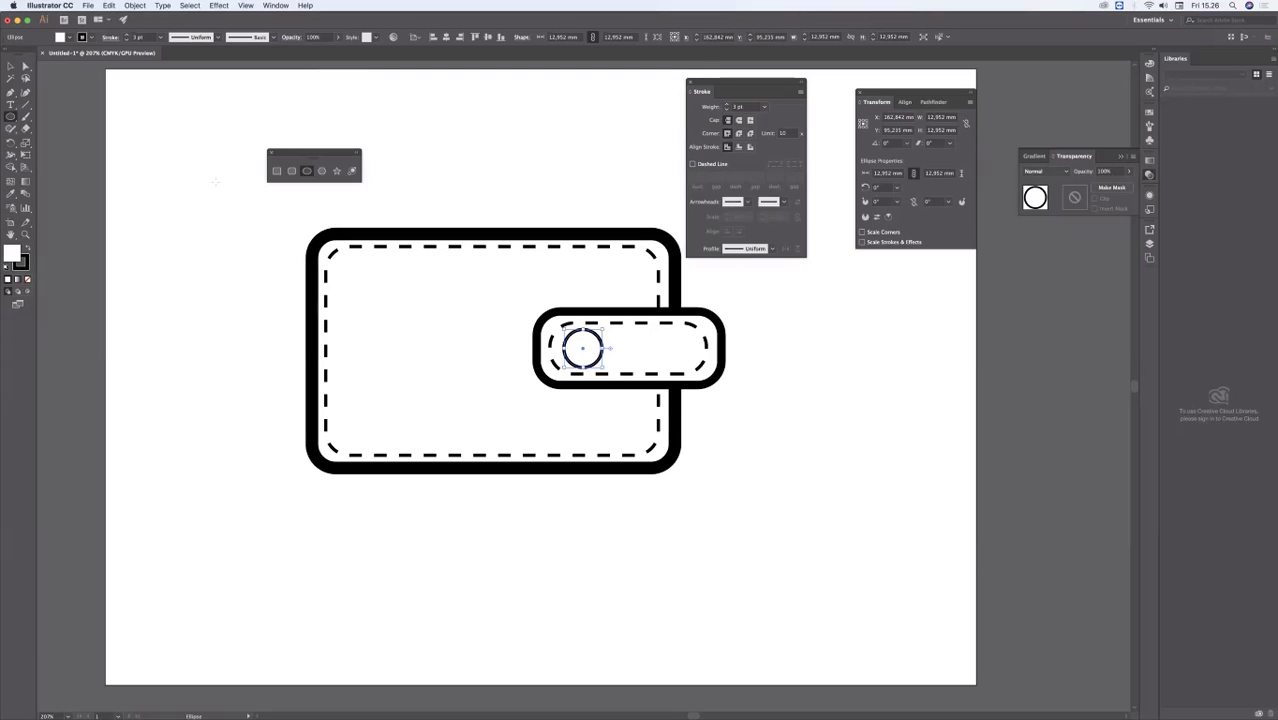
Step: Fill the circle on the strap with black and deselect it
left_click(1150, 112)
left_click(1046, 140)
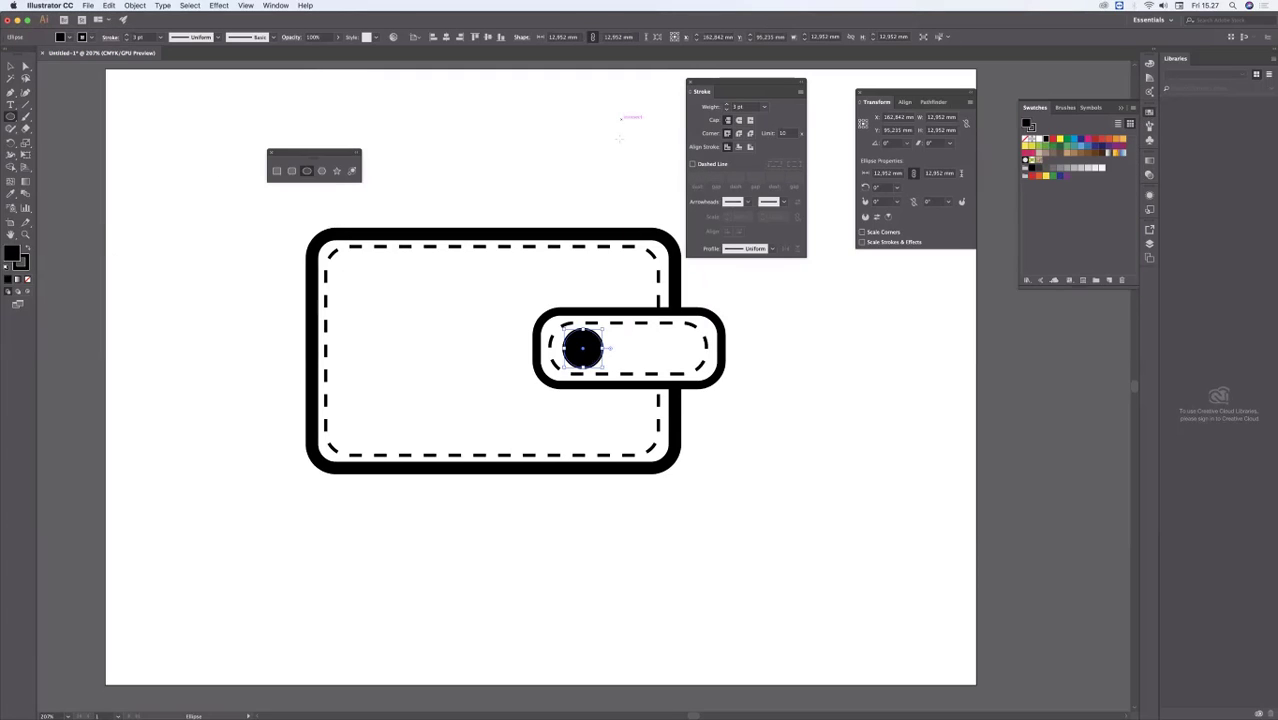
left_click(627, 118)
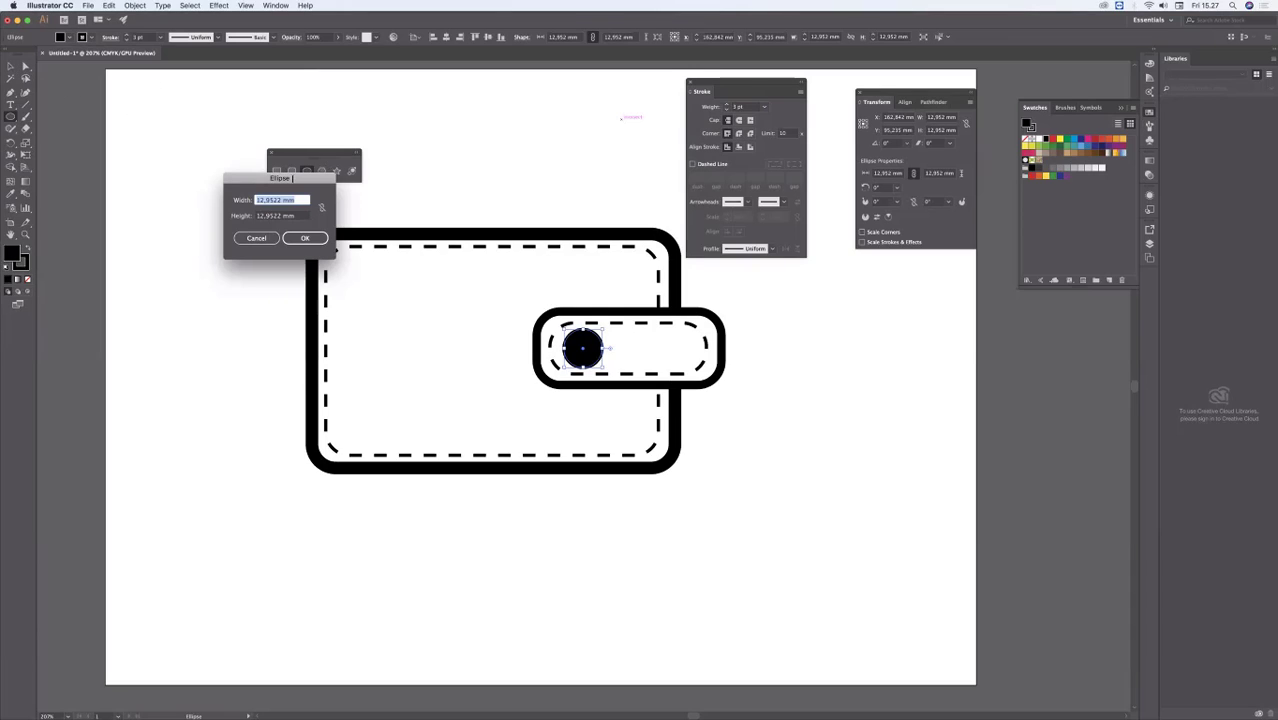
key("Escape")
key("v")
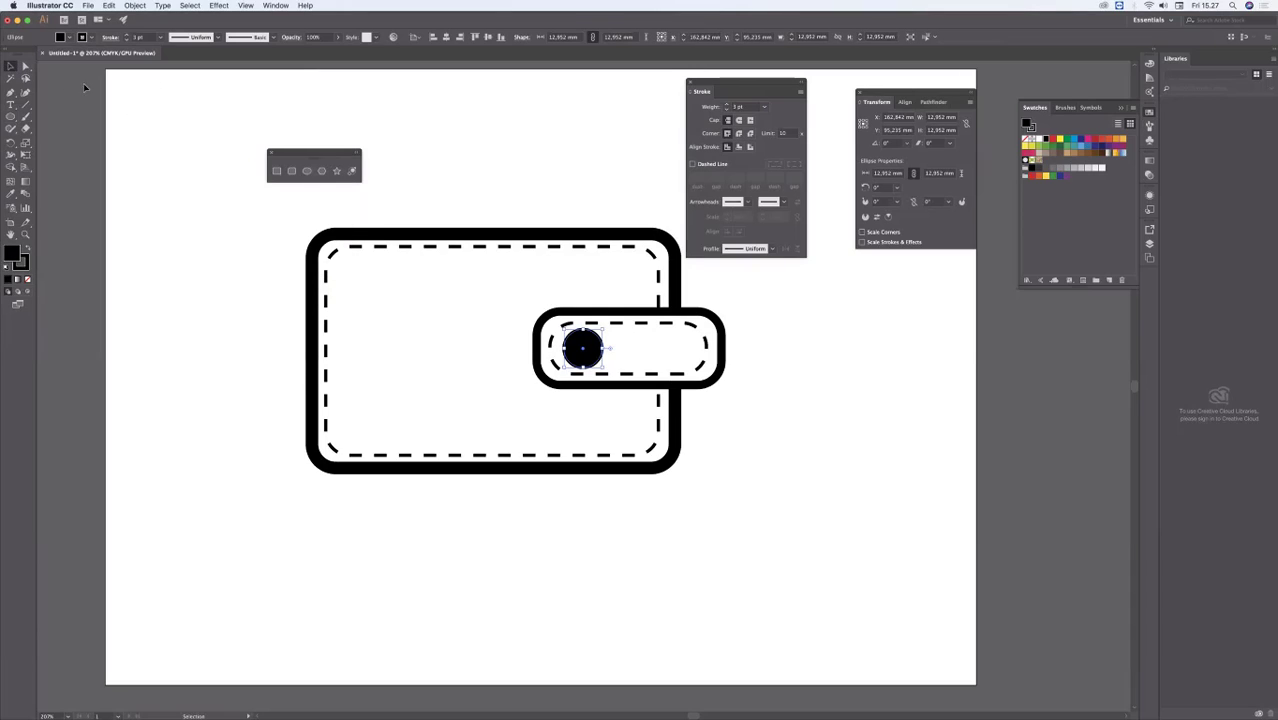
left_click(85, 88)
Step: Select all of the wallet's shapes and move them together to the artboard's upper-left area
left_click(526, 328, "alt+super")
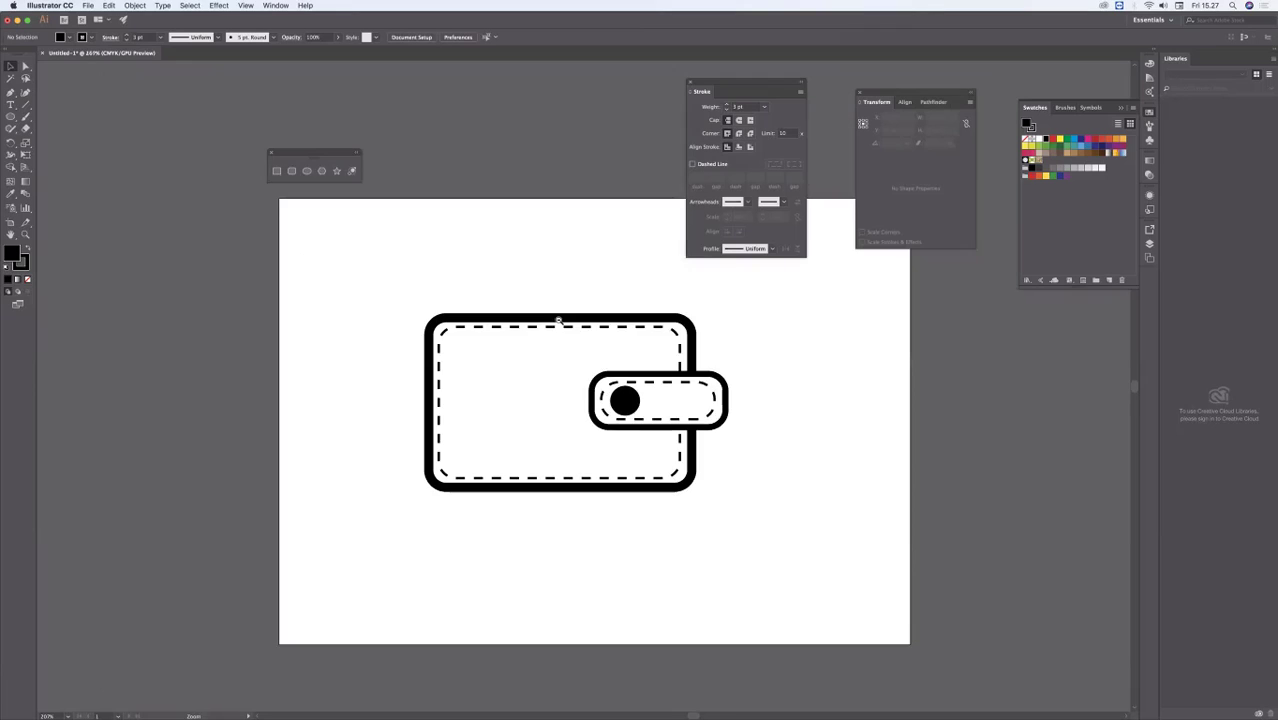
left_click(492, 279, "alt+super")
left_click_drag(299, 533, 702, 243)
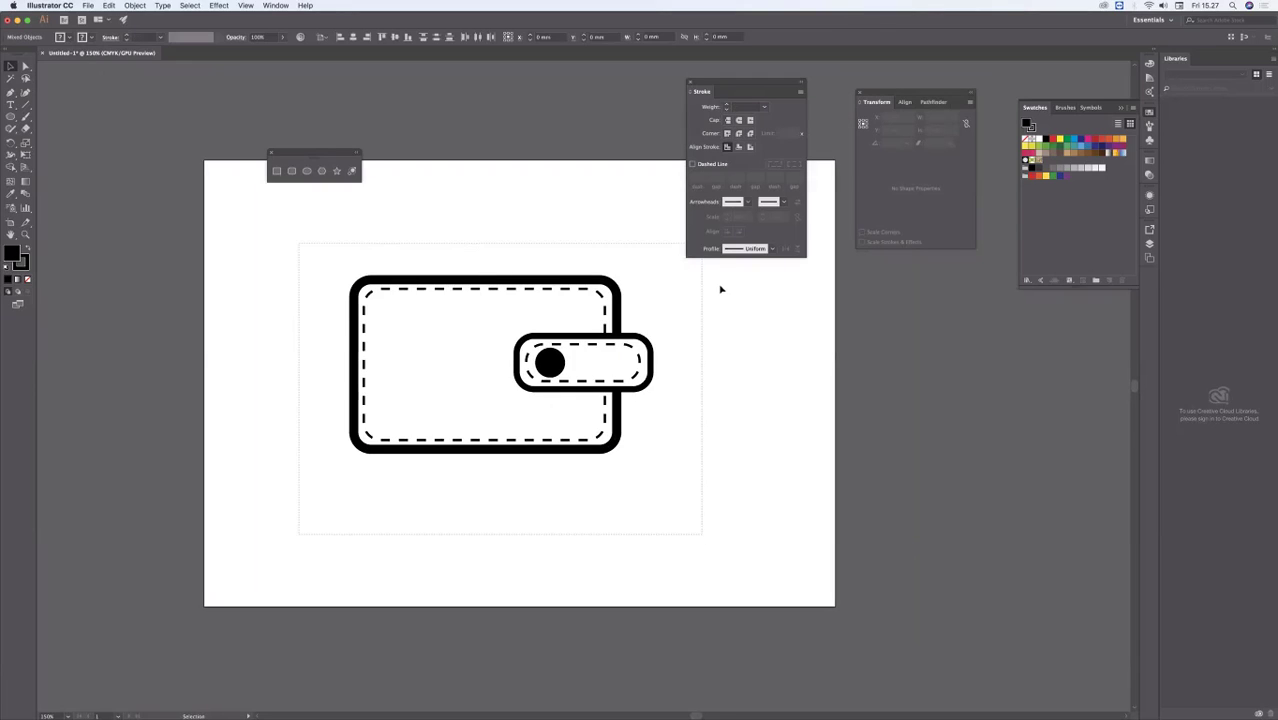
left_click_drag(591, 355, 485, 310)
Step: Try scaling the whole wallet down to see the effect on its strokes, and undo the resize
left_click_drag(536, 397, 411, 327)
left_click(234, 235)
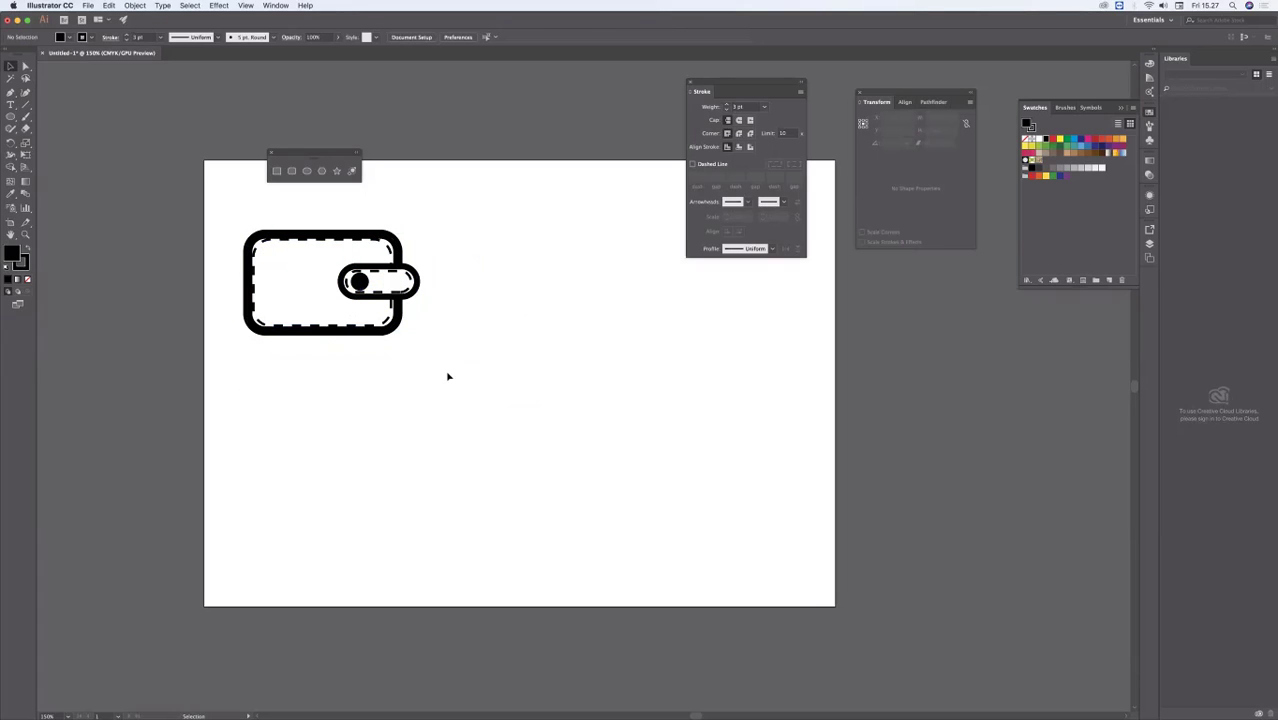
key("super+z")
key("super+z")
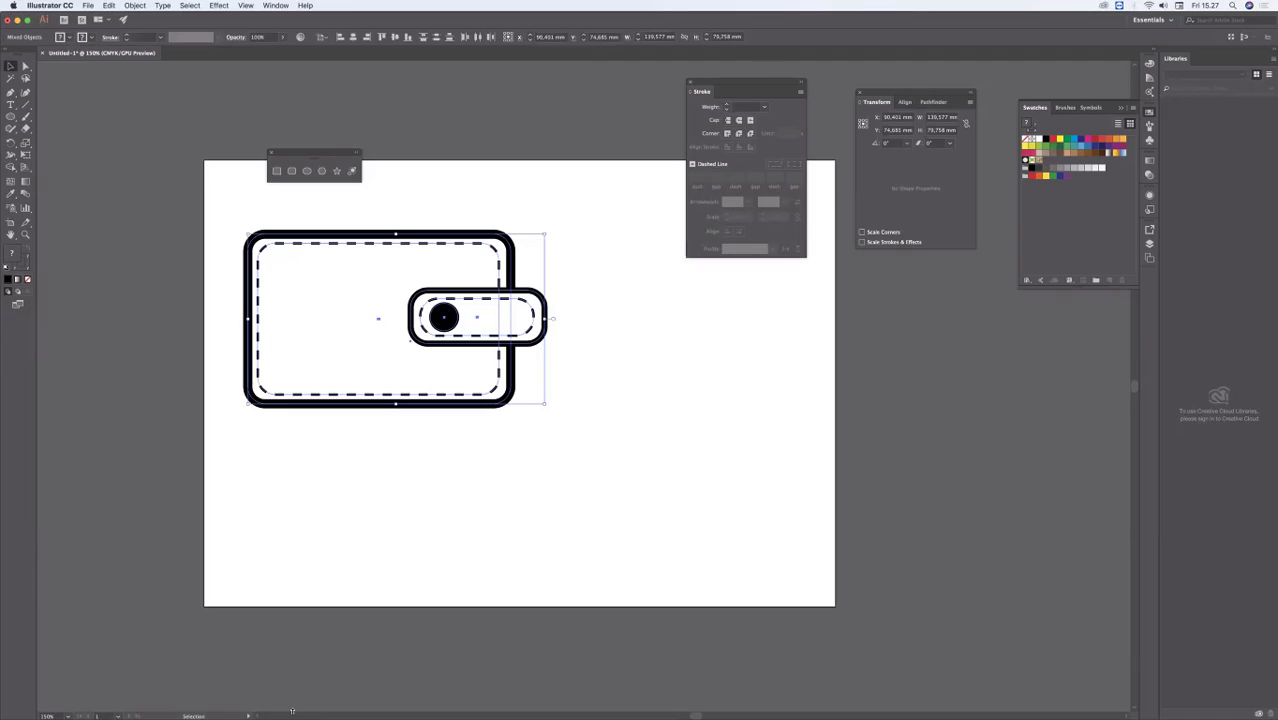
Step: Draw a long, narrow rounded rectangle to the right of the wallet, with the wallet outline's 12 pt black stroke and no fill
key("super+Tab")
left_click(593, 294)
mouse_move(593, 294)
left_mouse_down()
mouse_move(516, 266)
mouse_move(356, 283)
left_mouse_up()
left_click(349, 276)
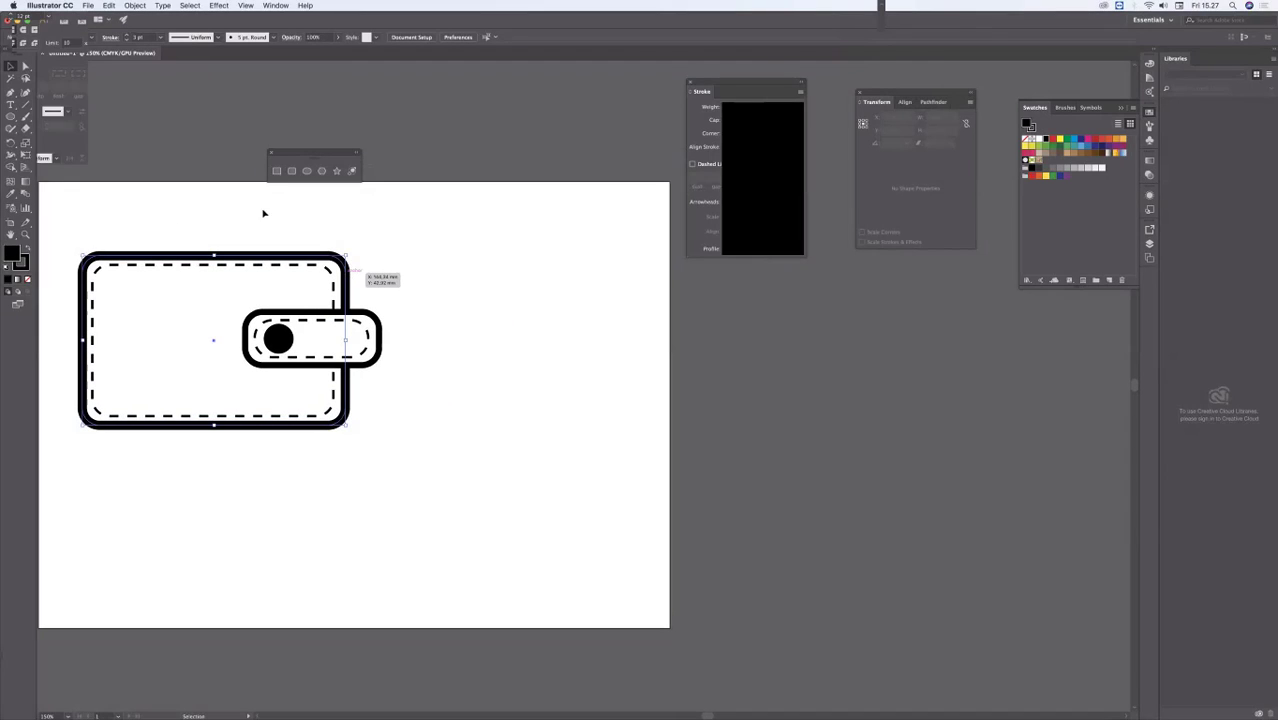
left_click_drag(12, 117, 70, 129)
left_click_drag(437, 276, 621, 314)
key("super+shift+a")
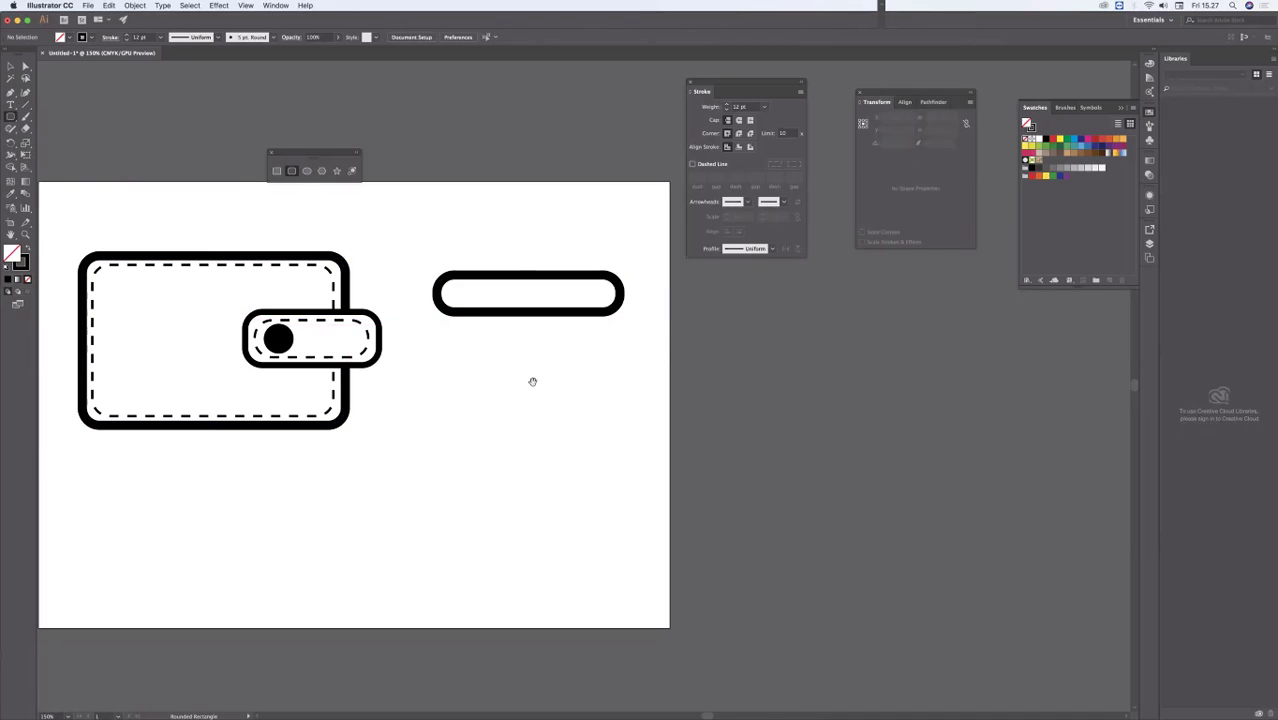
Step: Draw a narrow upright rectangle about 3.5 by 17.4 mm across the left end of the long rounded bar
left_click(545, 360, "super")
left_click_drag(545, 360, 456, 419)
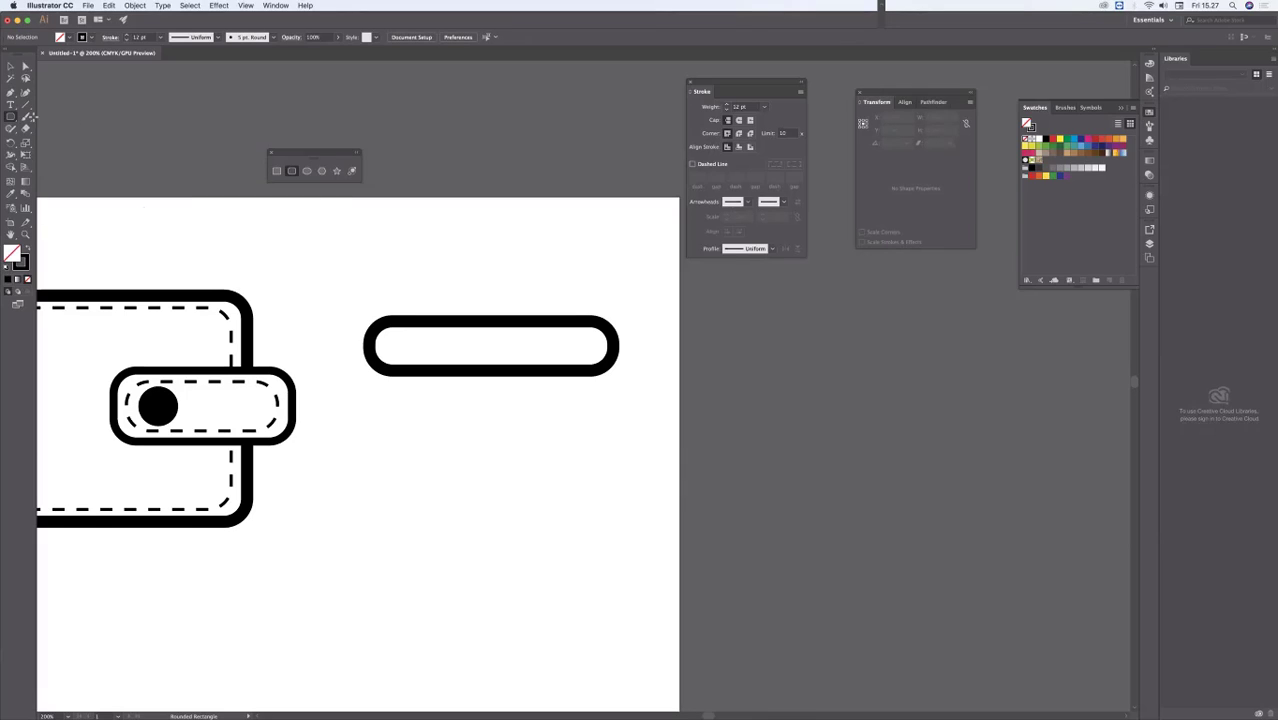
left_click(277, 172)
left_click_drag(400, 323, 405, 372)
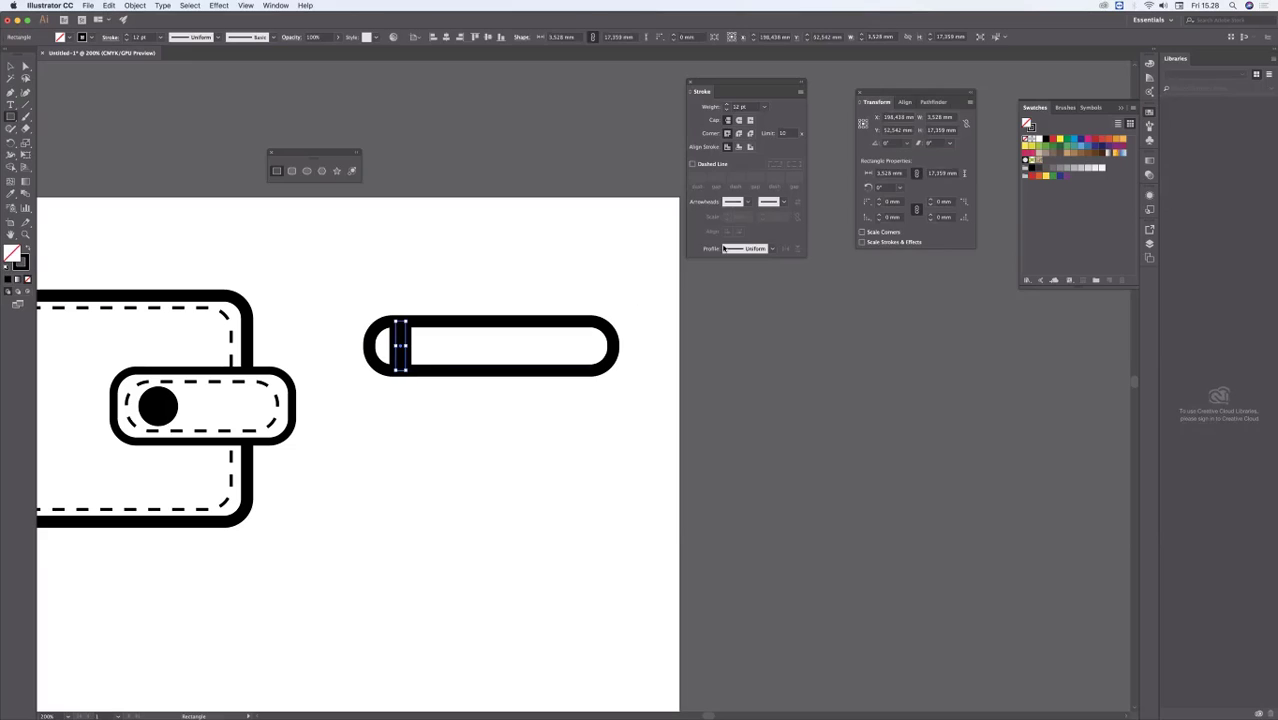
Step: Swap the narrow rectangle's colours so it has a black fill and no stroke
left_click(28, 250)
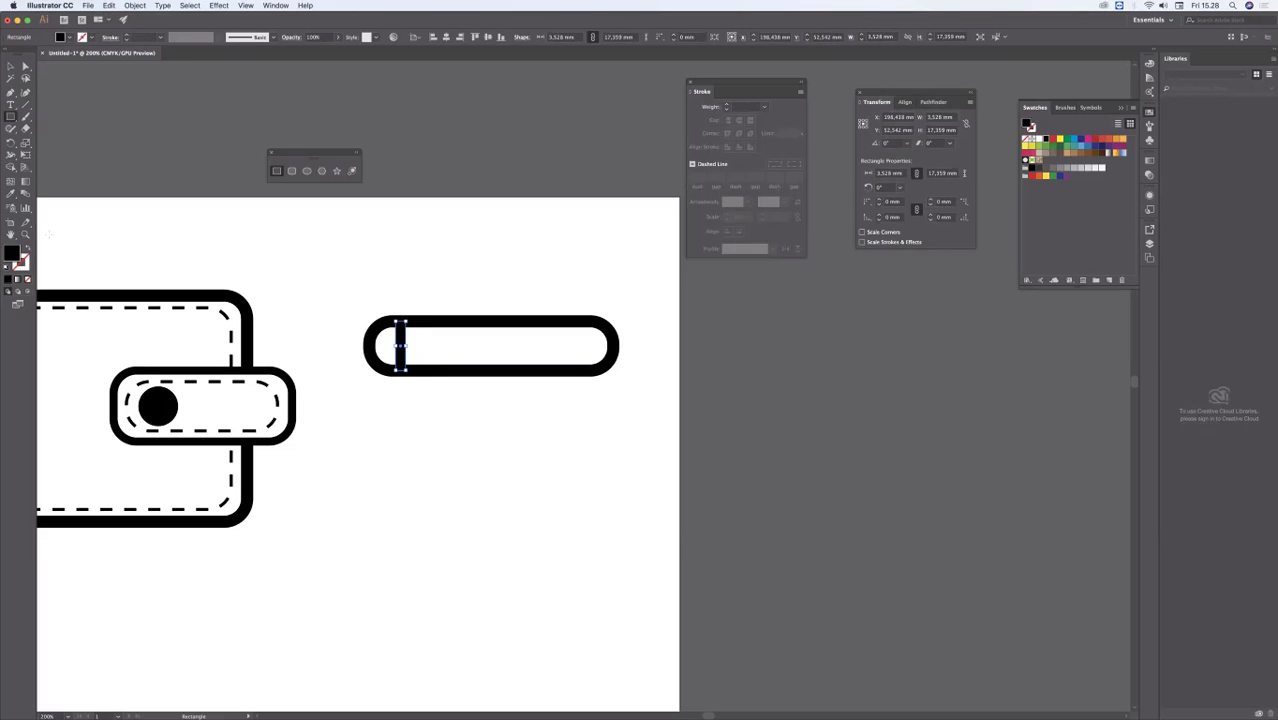
left_click(61, 37)
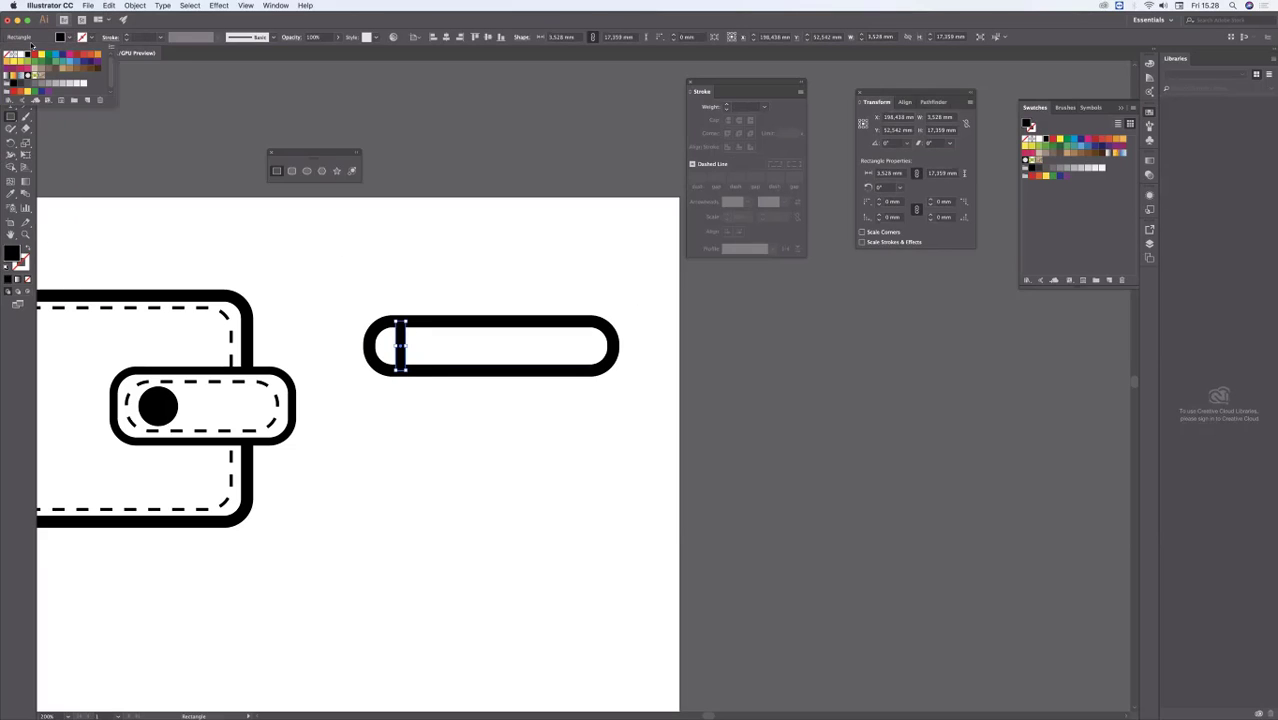
left_click(92, 39)
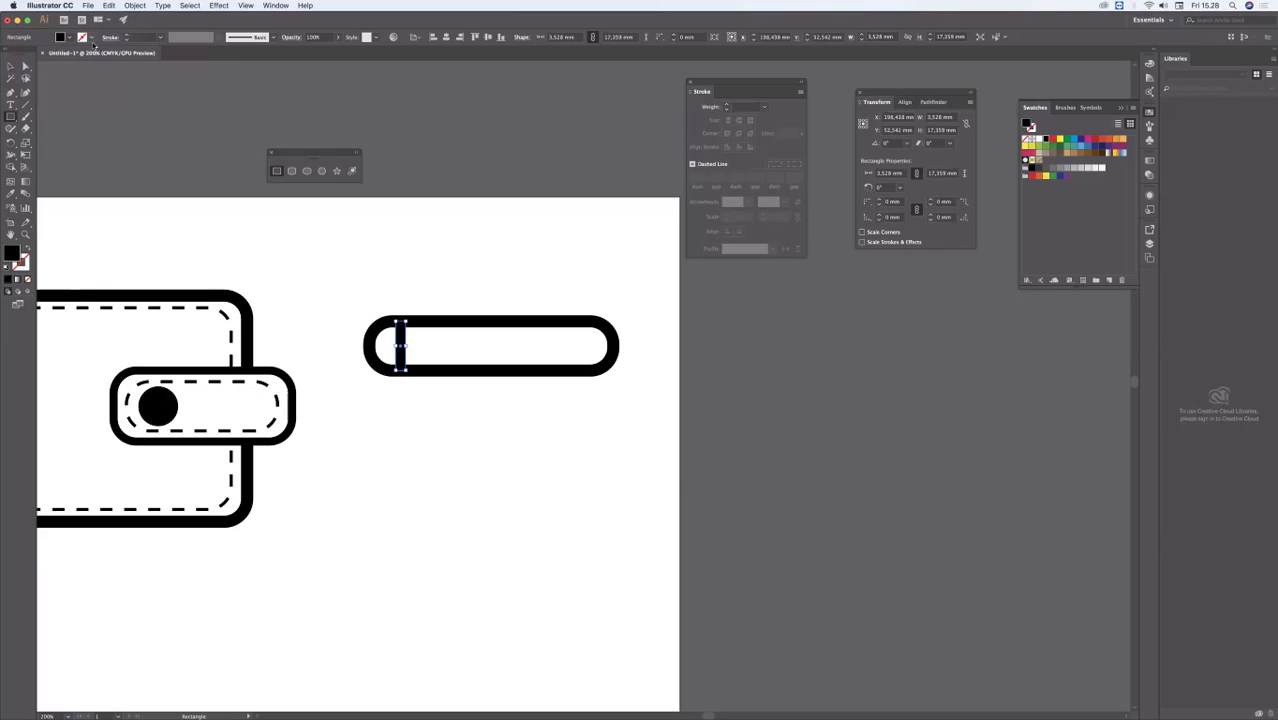
left_click(11, 66)
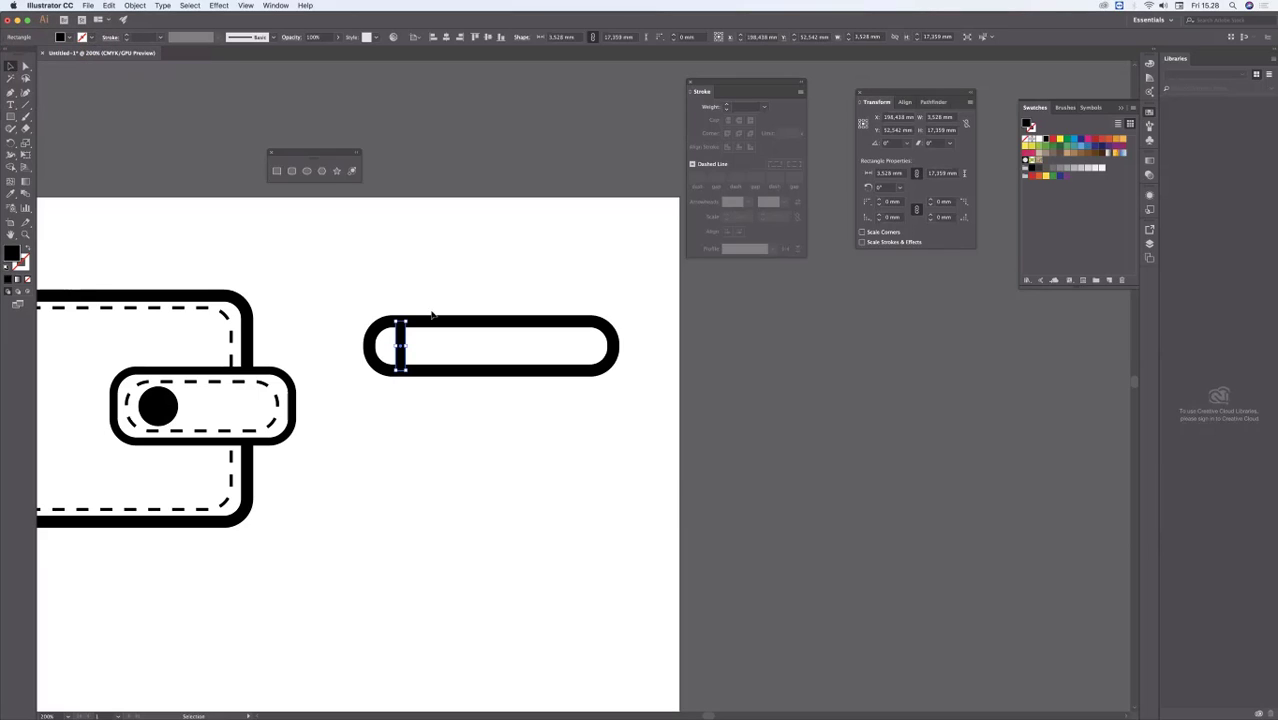
Step: Shift the narrow black rectangle slightly left within the rounded bar and deselect it
left_click(409, 347)
left_click(407, 346)
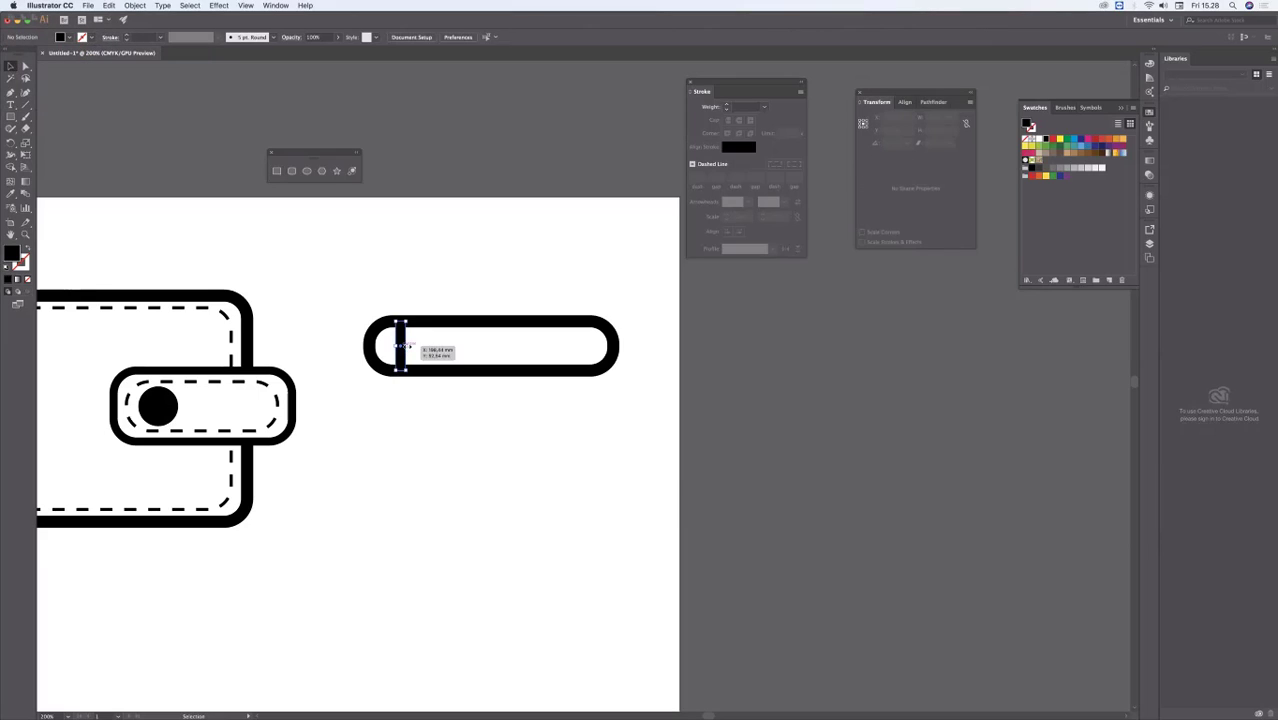
left_click(440, 270)
left_click_drag(404, 338, 400, 338)
left_click(486, 233)
Step: Draw a black rectangle about 36.3 by 17.3 mm above the rounded bar and duplicate it into a two-by-two arrangement
key("m")
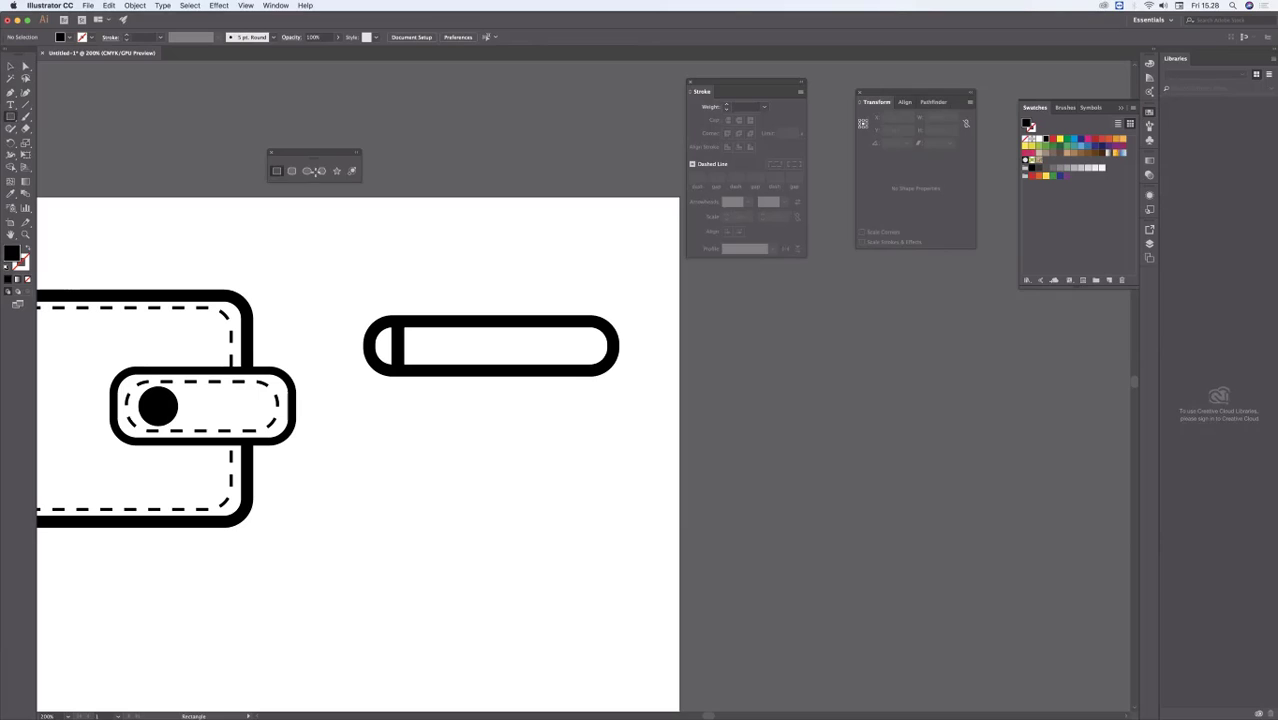
left_click_drag(394, 229, 497, 278)
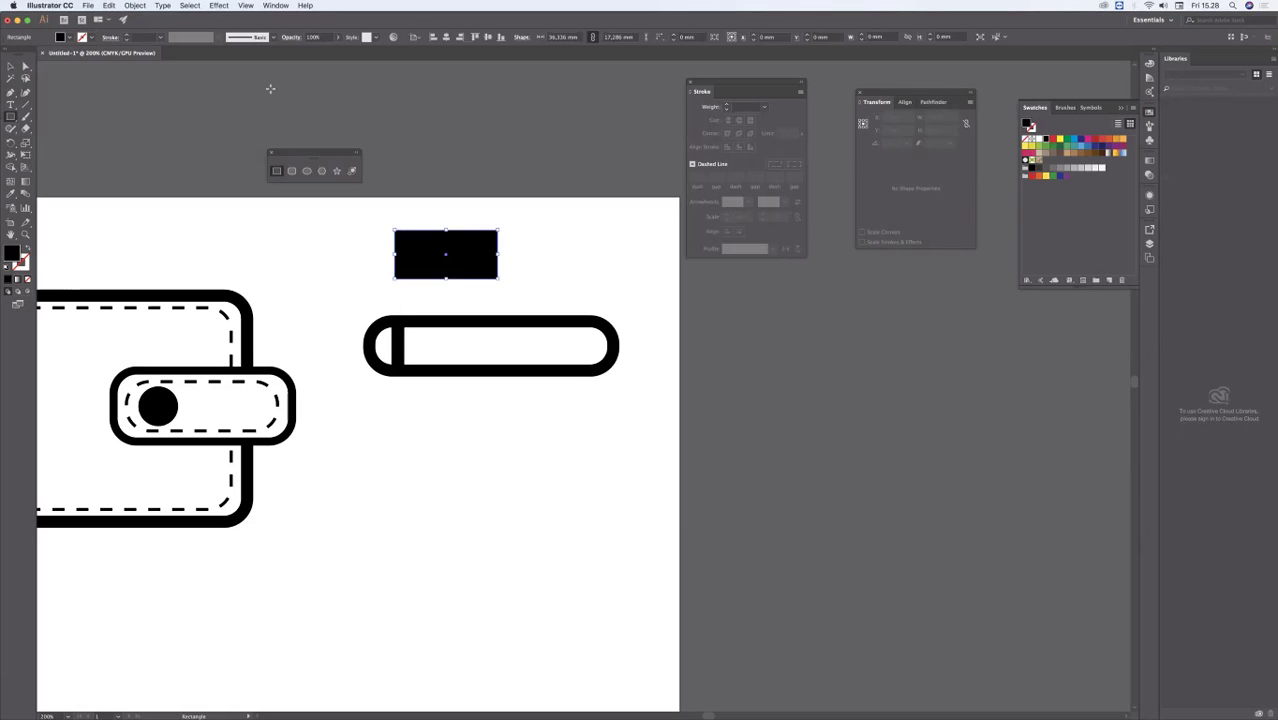
left_click(11, 68)
left_click(505, 168)
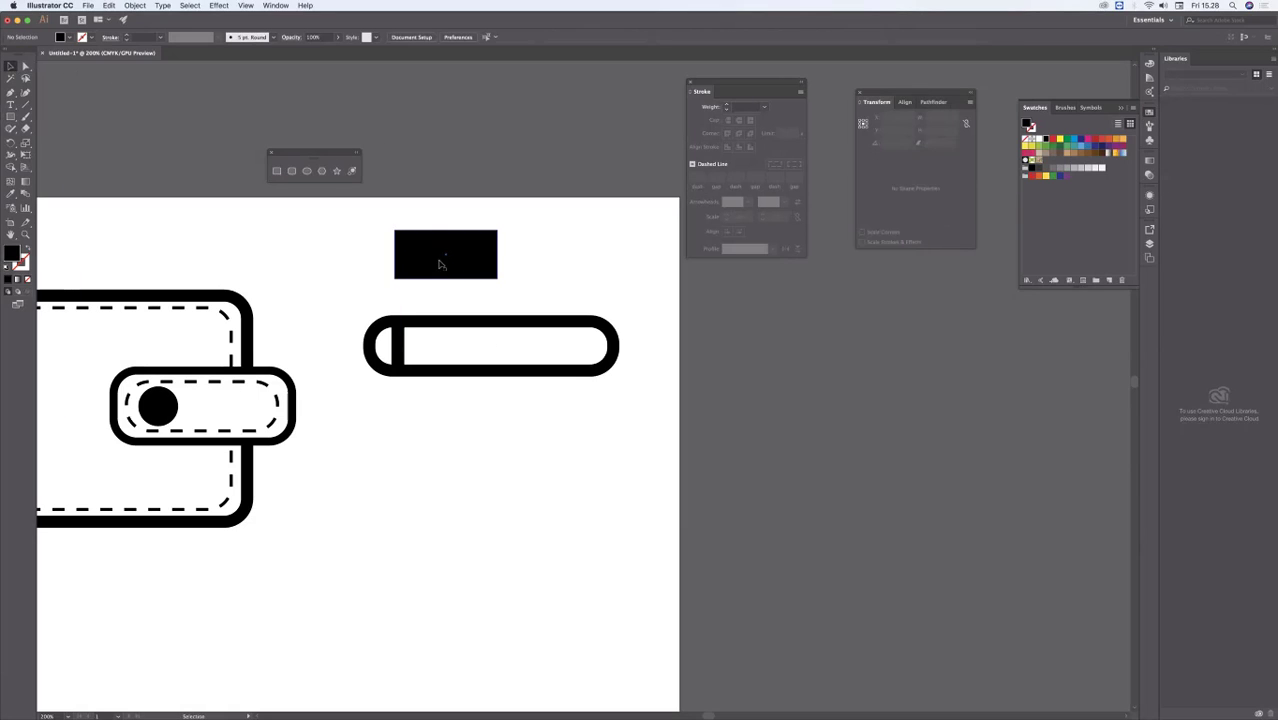
left_click_drag(439, 262, 464, 212)
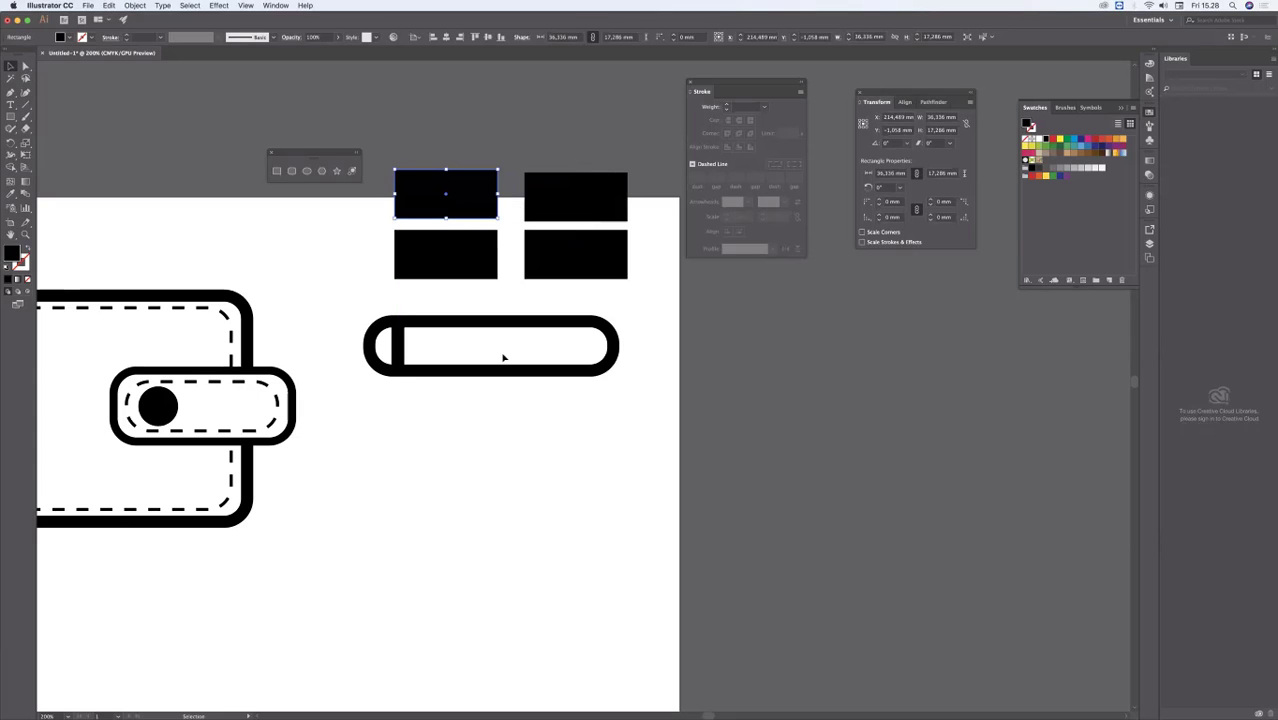
Step: Place two more copies of the black rectangle, one beside the two-by-two group and one across the artboard's right edge
left_click(518, 430)
mouse_move(343, 231)
left_mouse_down()
mouse_move(325, 234)
mouse_move(341, 228)
left_mouse_up()
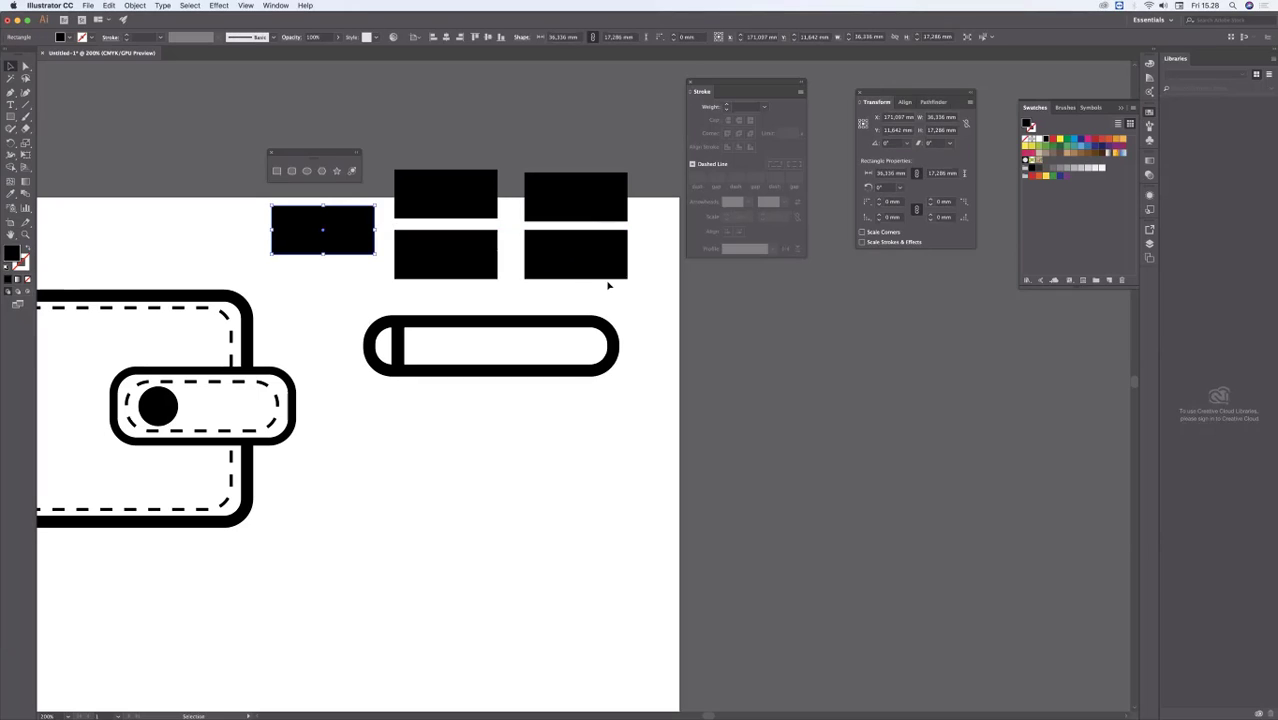
left_click_drag(583, 255, 712, 316)
left_click(631, 488)
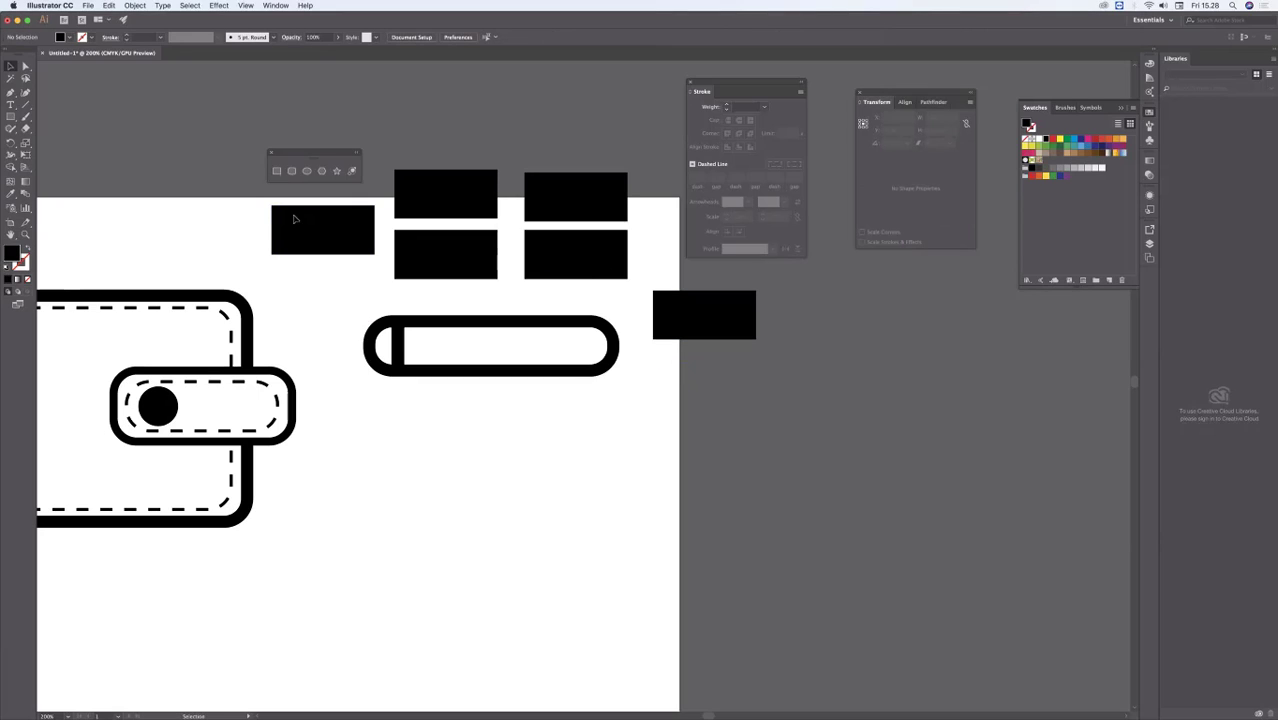
Step: Delete all the large black rectangles around the long rounded bar
left_click_drag(340, 160, 665, 248)
key("Delete")
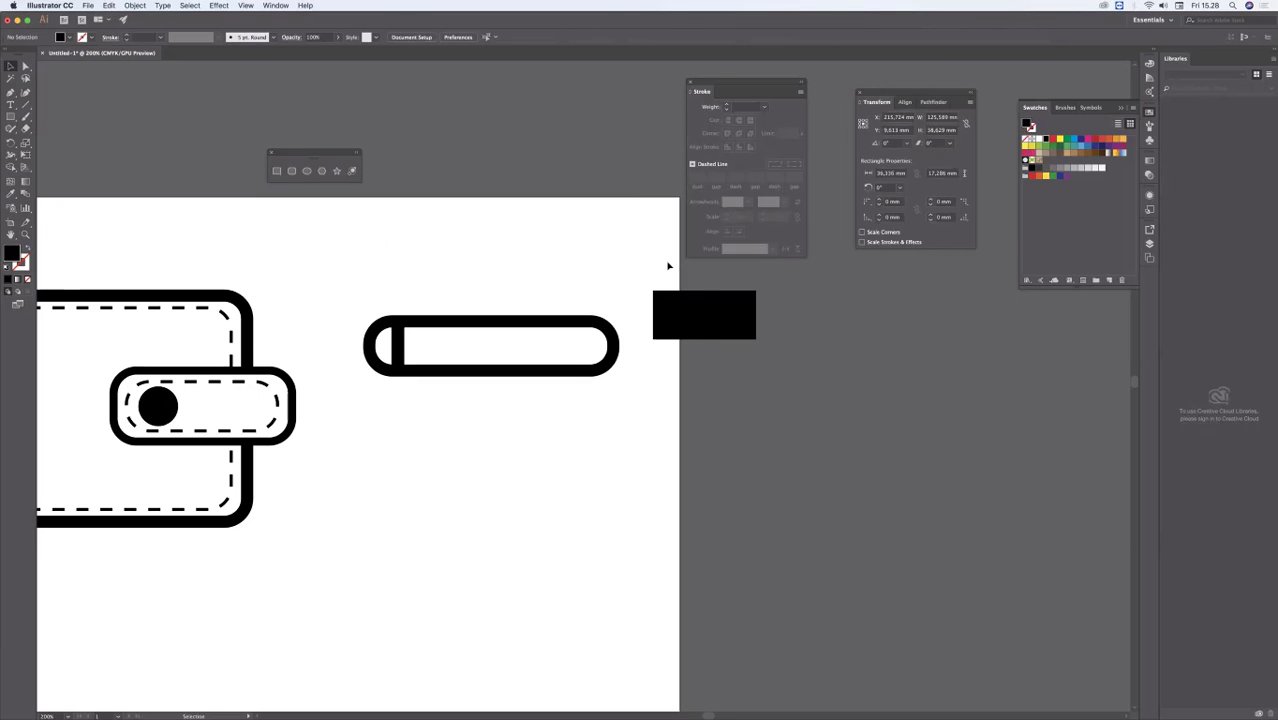
key("Delete")
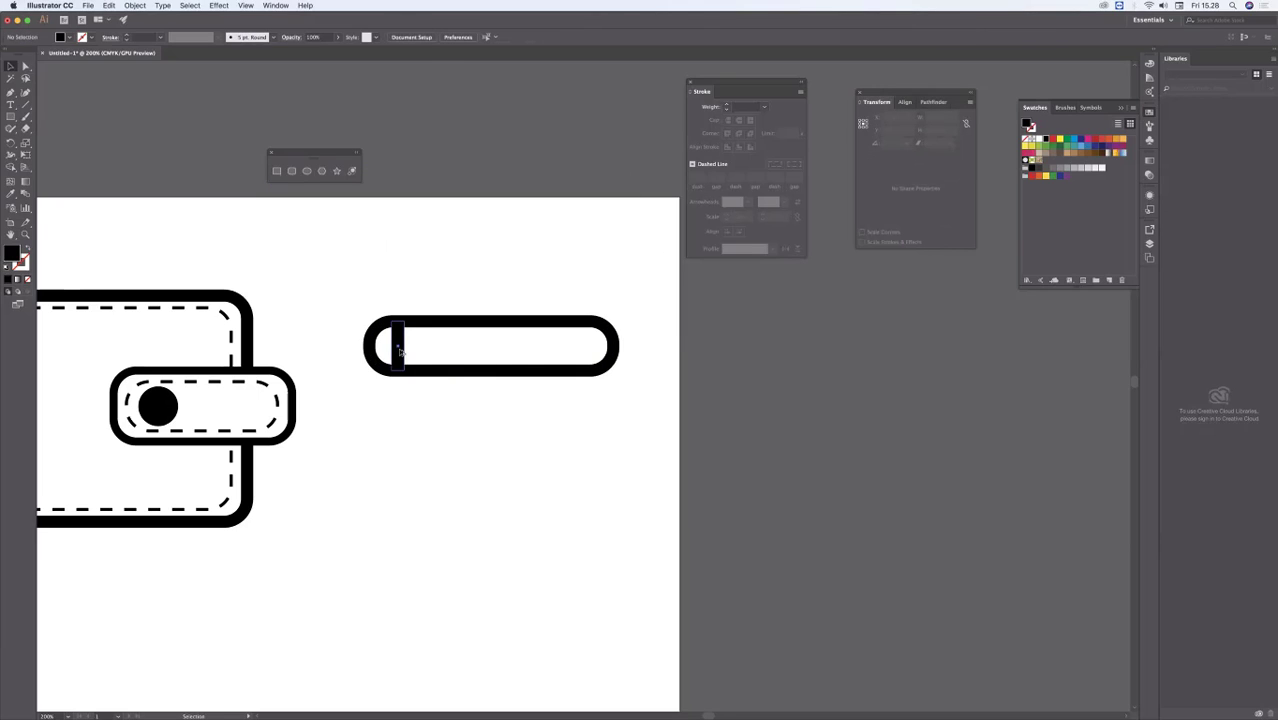
Step: Duplicate the narrow black rectangle repeatedly at even spacing until the stripes fill the length of the rounded bar
left_click_drag(400, 351, 501, 355)
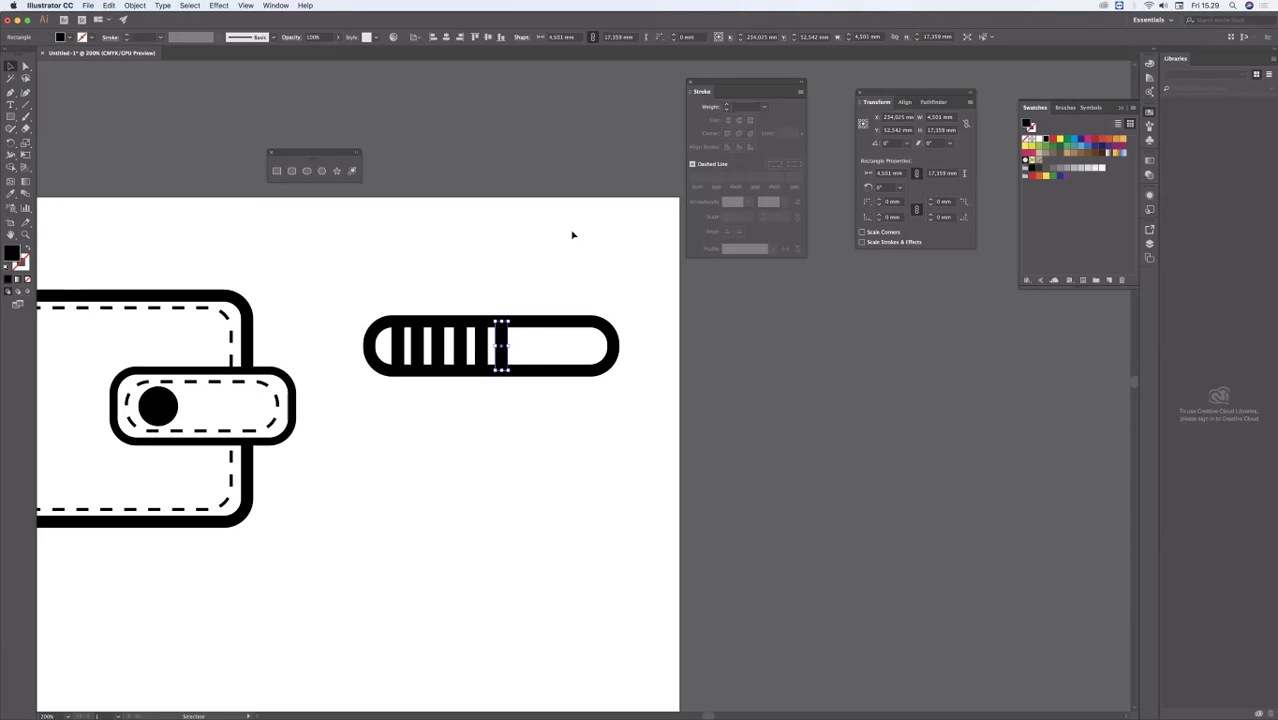
key("super+d")
key("super+d")
key("super+d")
key("super+d")
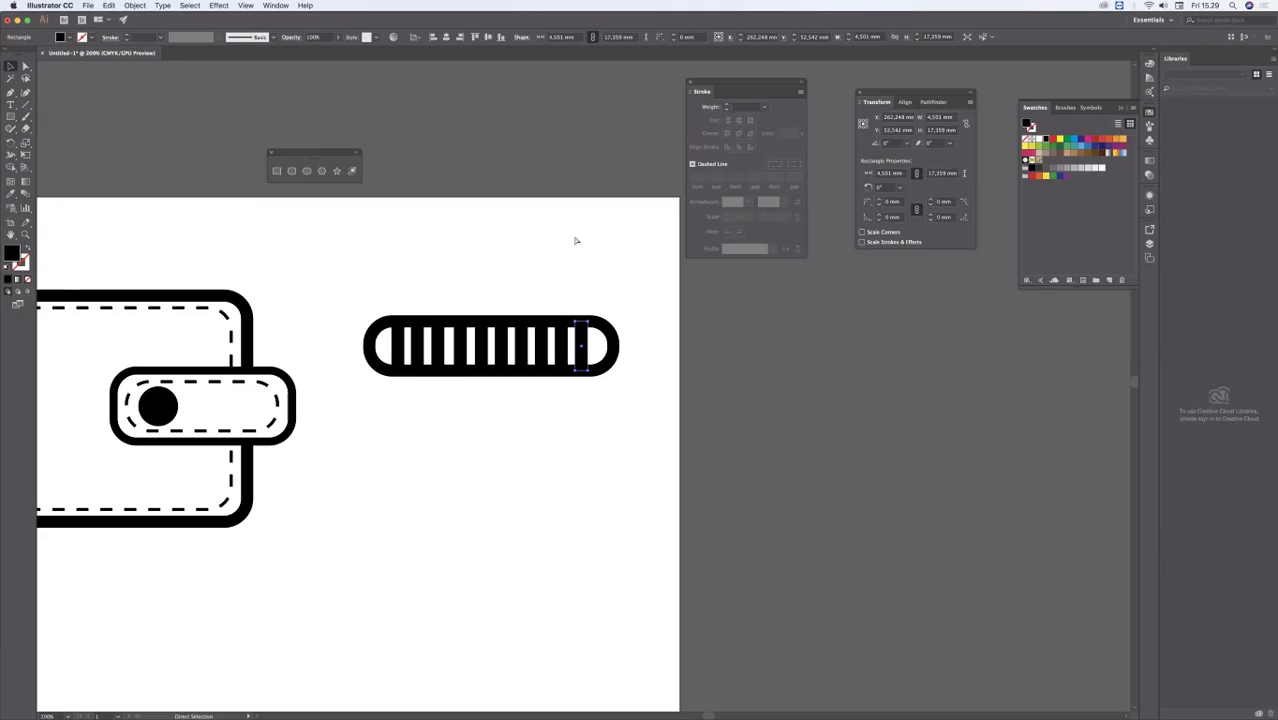
left_click(647, 257)
Step: Select the whole striped bar and duplicate it straight downward to build a touching stack of four bars
left_click_drag(342, 314, 692, 408)
left_click_drag(582, 346, 584, 401)
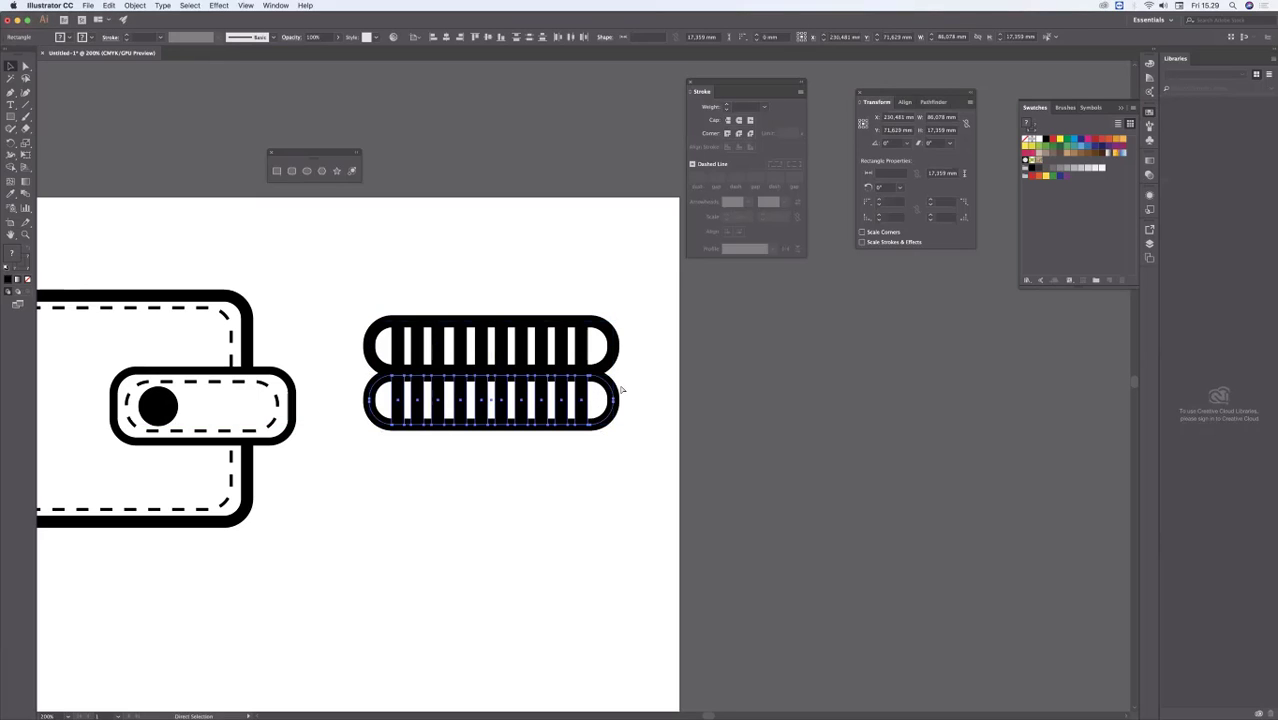
key("super+d")
key("super+d")
key("super+d")
key("super+z")
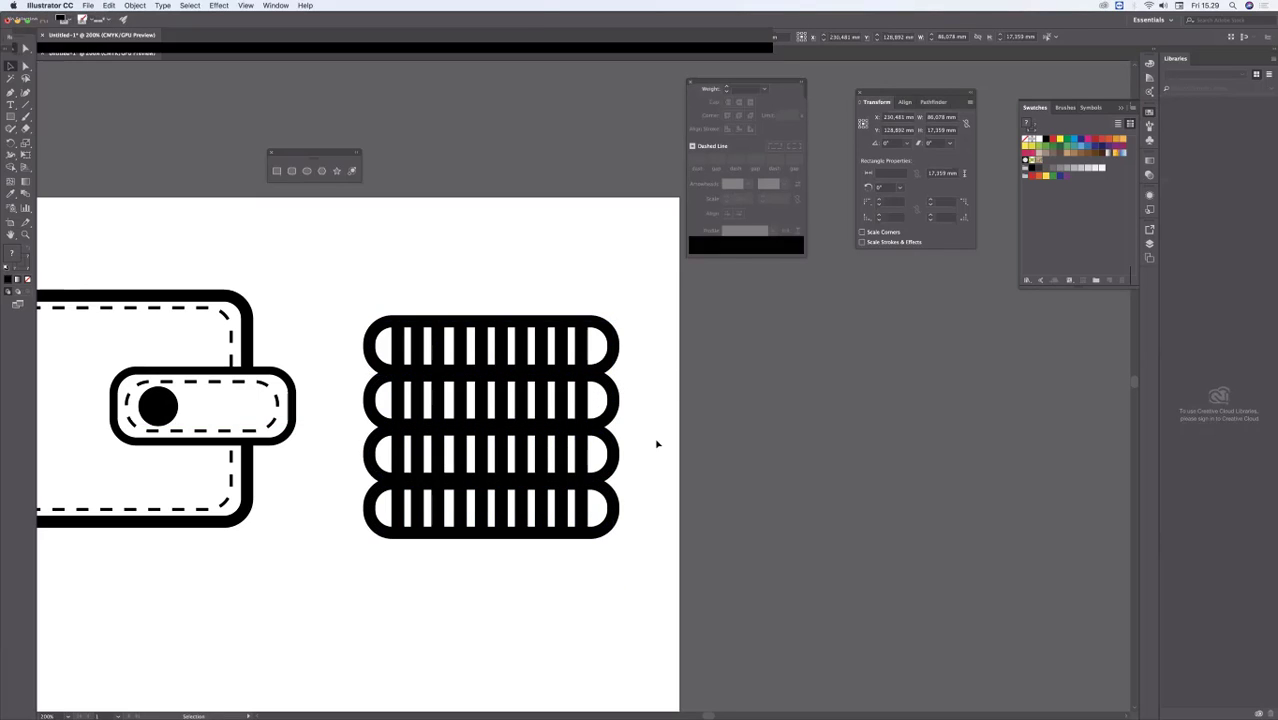
left_click(660, 470)
key("super+minus")
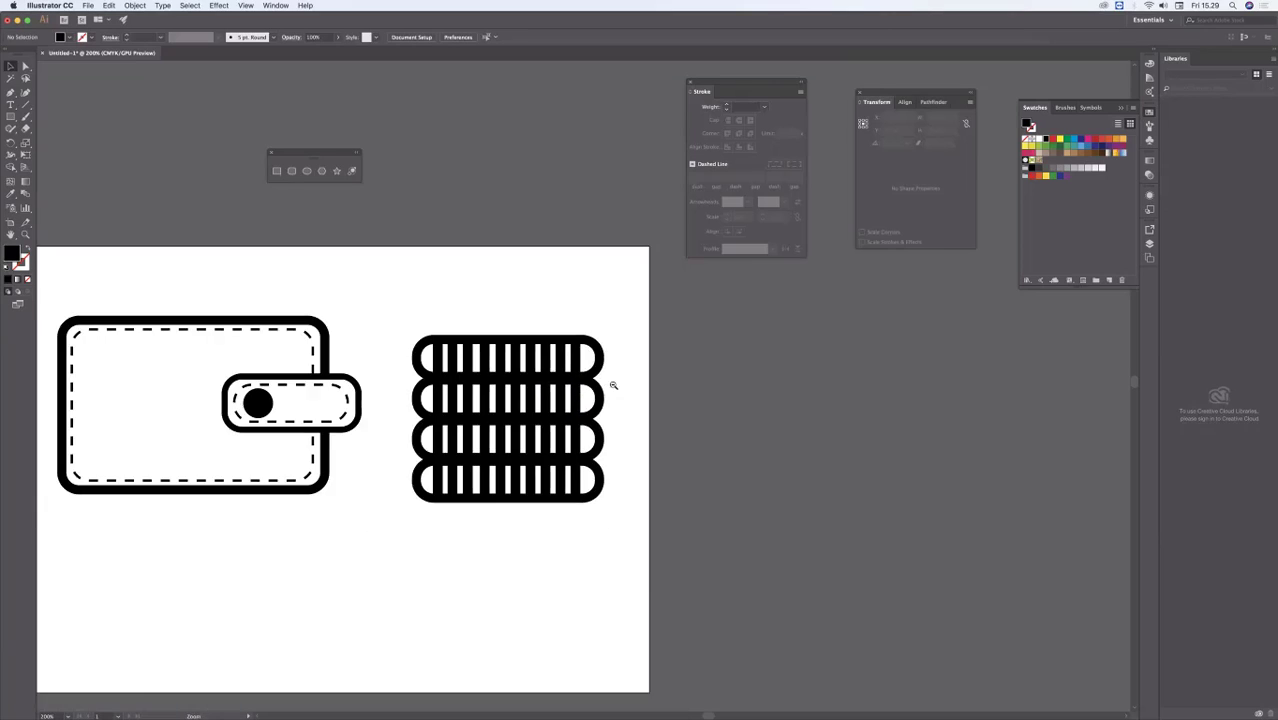
Step: Draw an unfilled circle about 66 mm across with a 12 pt black stroke on top of the stack, and enlarge it to about 72 mm
left_click(578, 372)
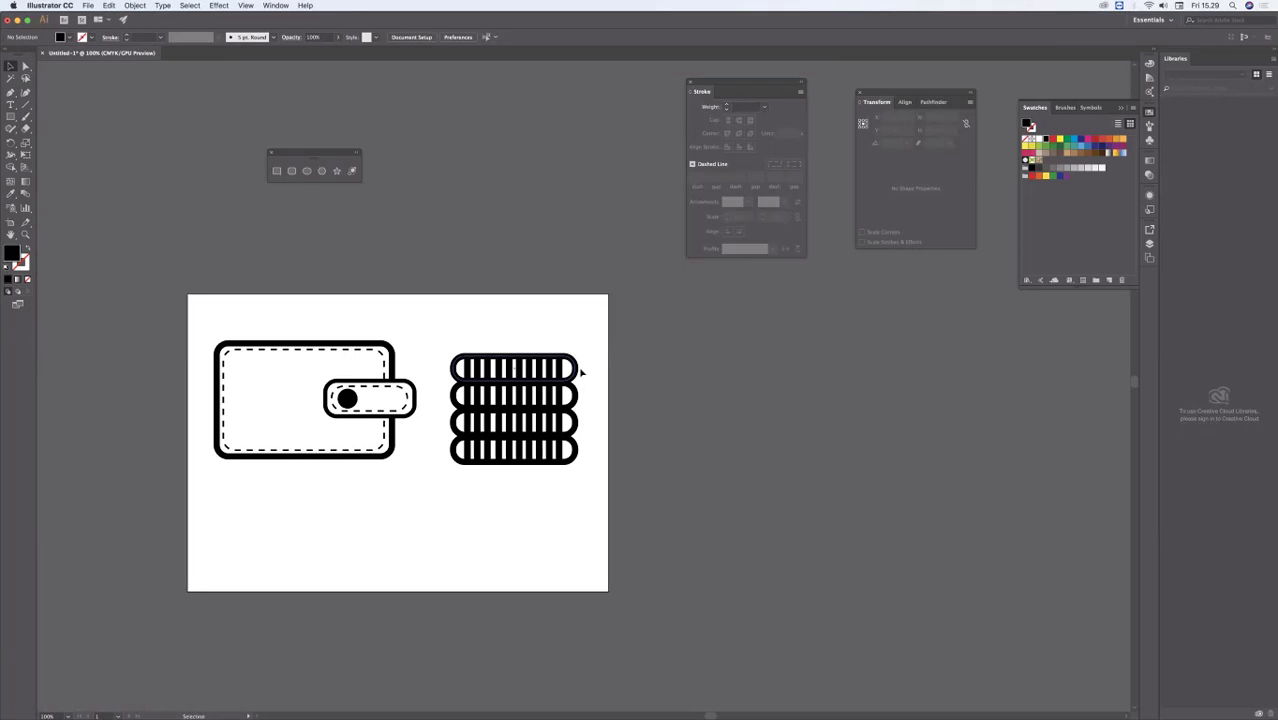
left_click(205, 205)
left_click(11, 117)
left_click_drag(15, 117, 40, 142)
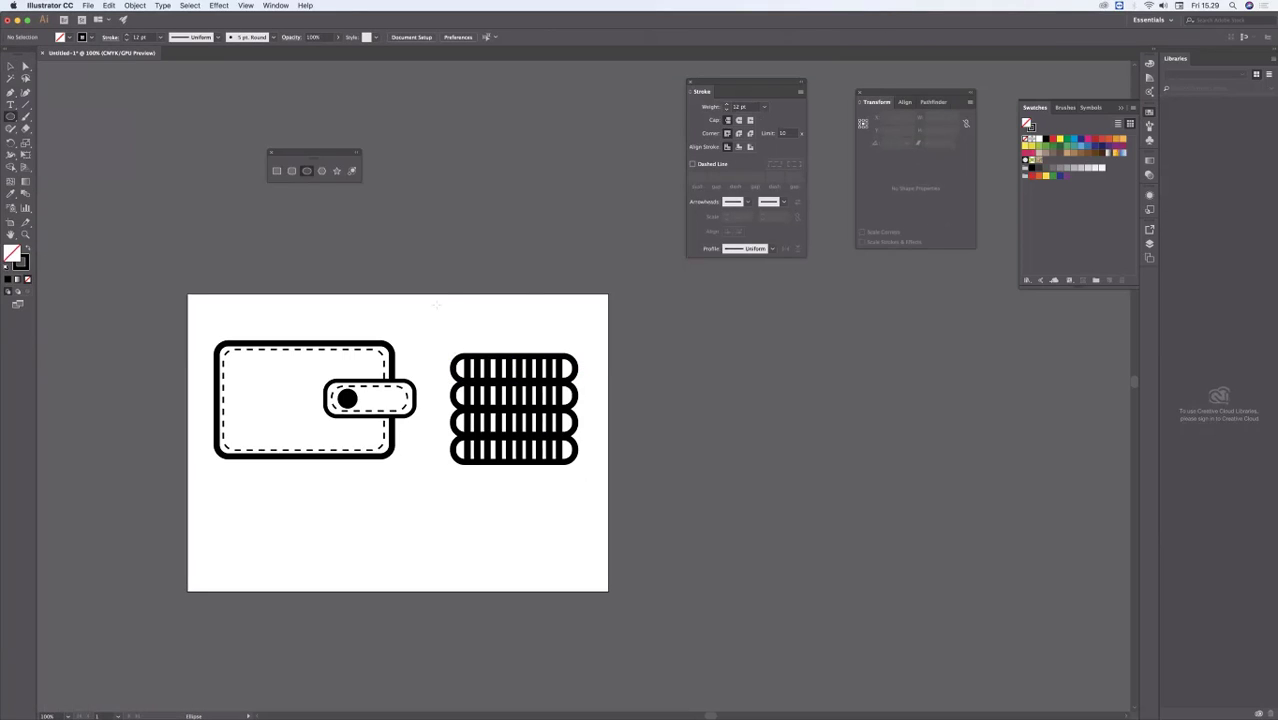
left_click_drag(470, 260, 564, 354)
key("v")
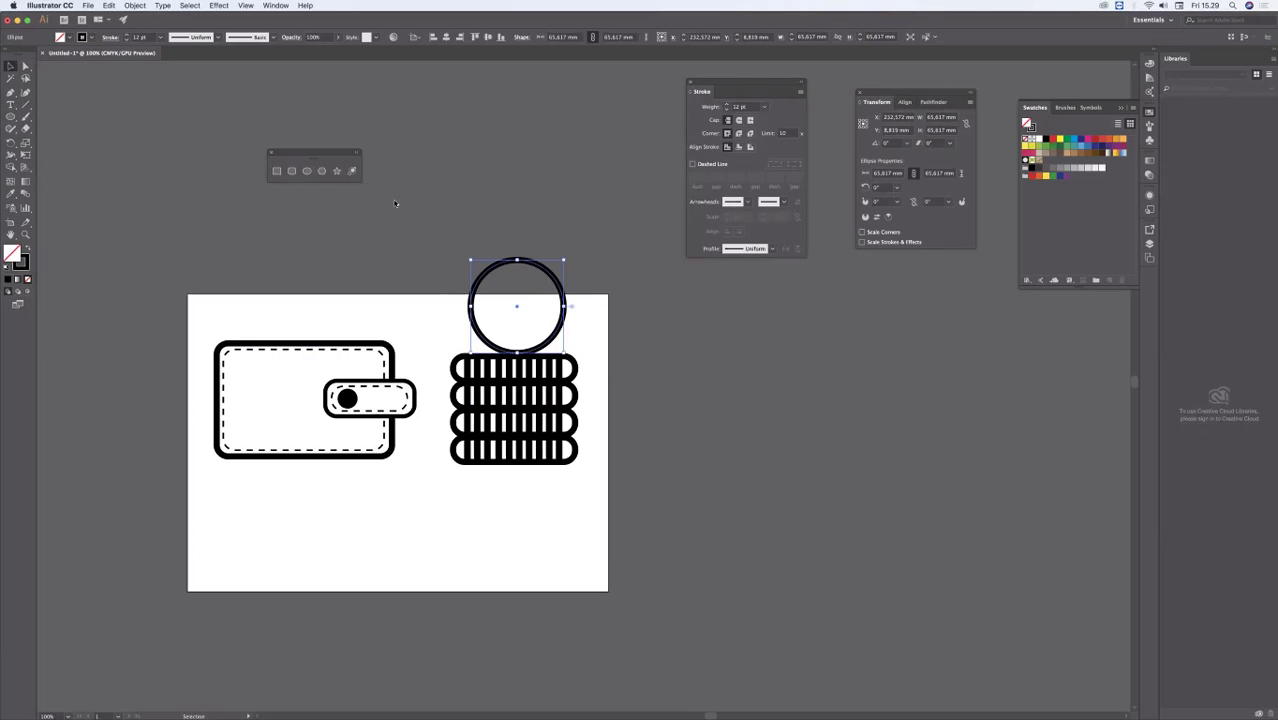
left_click_drag(470, 260, 458, 251)
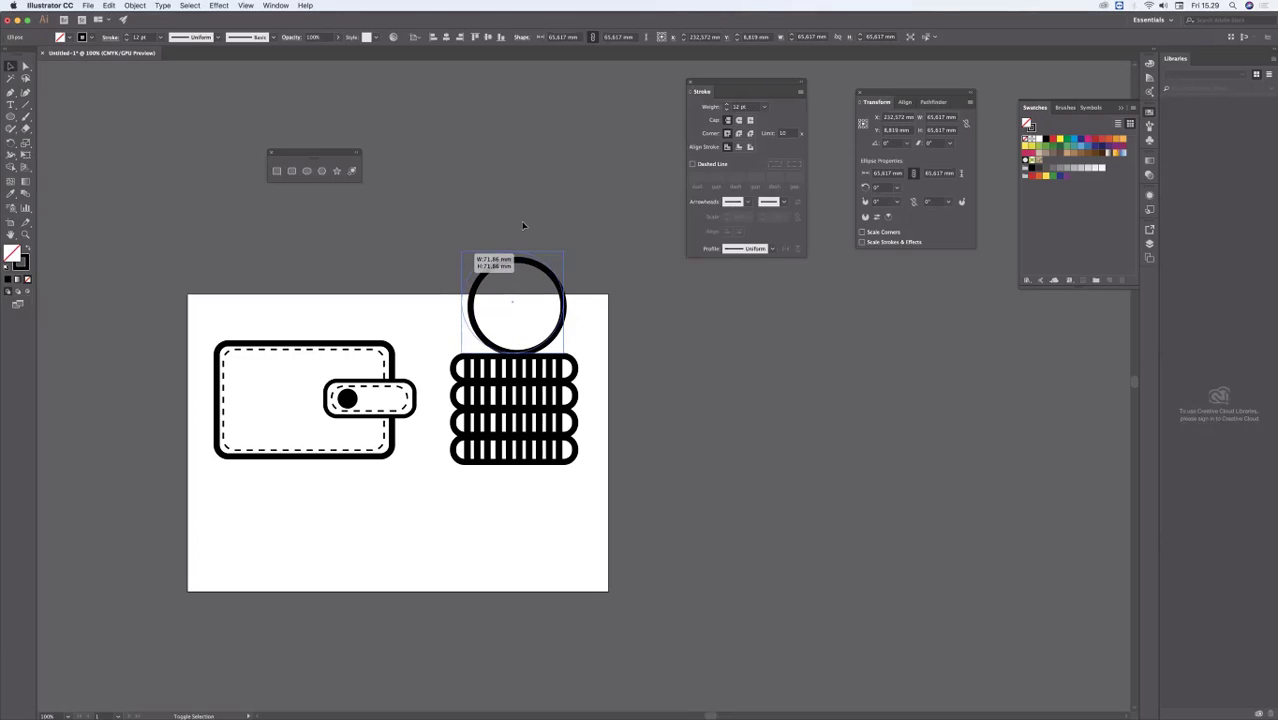
left_click(605, 214)
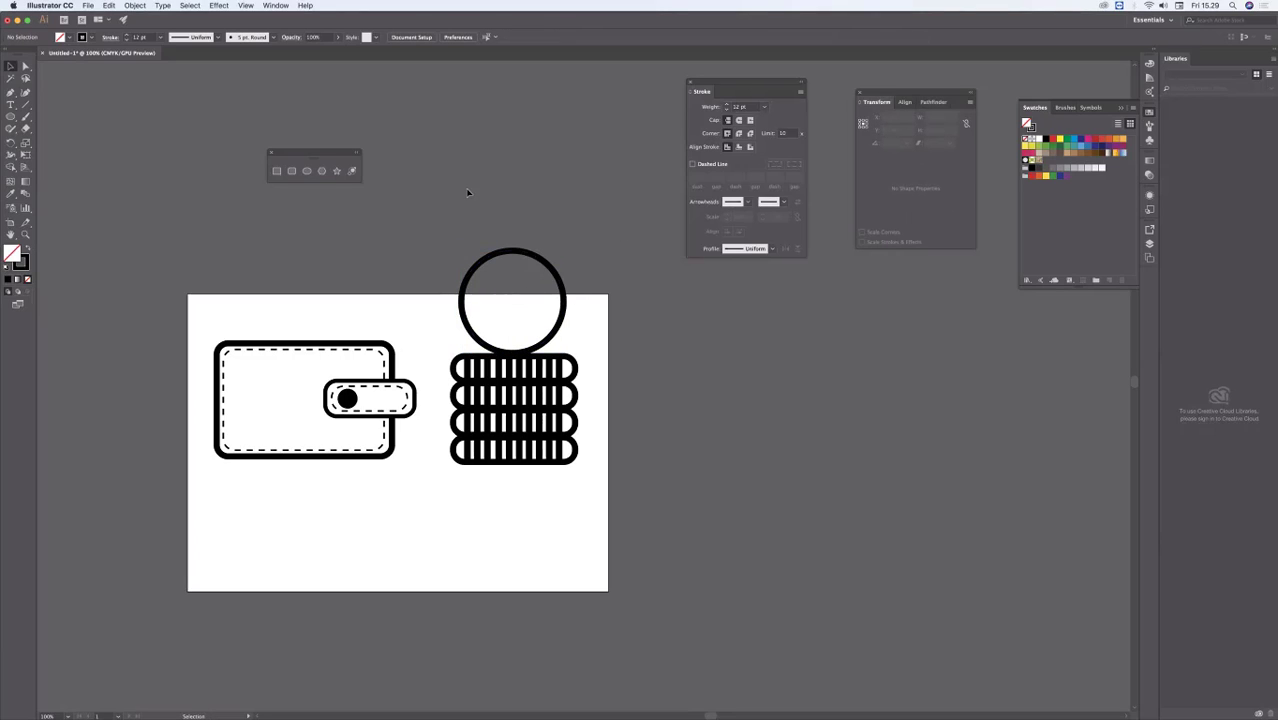
Step: Move the circle and the striped stack down together so the circle sits inside the artboard, and deselect them
left_click_drag(584, 446, 604, 508)
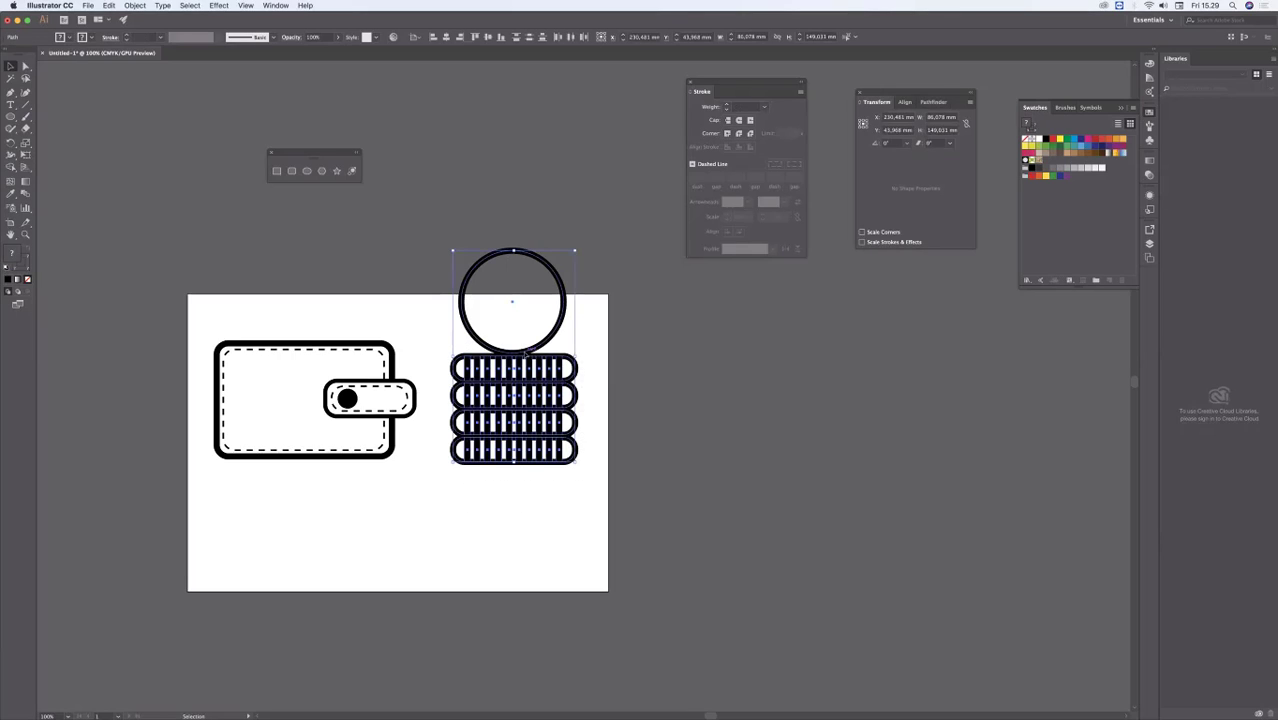
left_click_drag(527, 356, 520, 423)
left_click(710, 345)
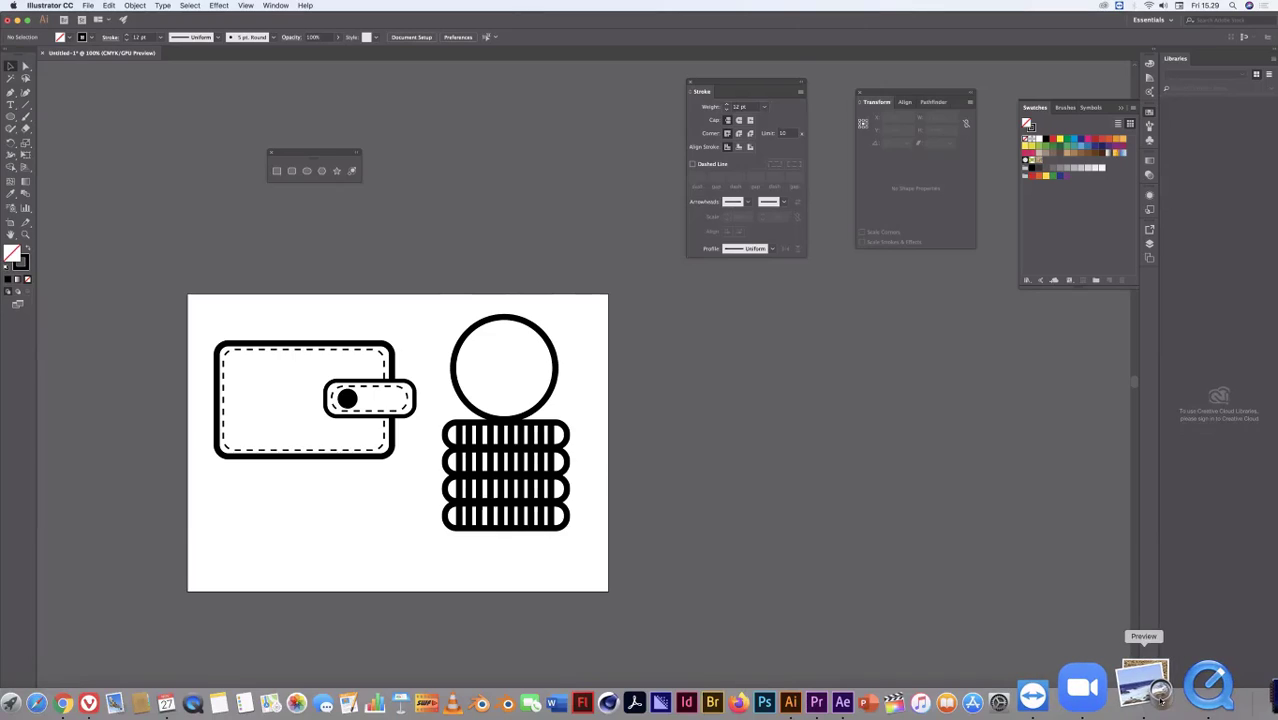
Step: Switch to Preview to look at the icon examples on page 17 of the infographic theory PDF
left_click(1130, 688)
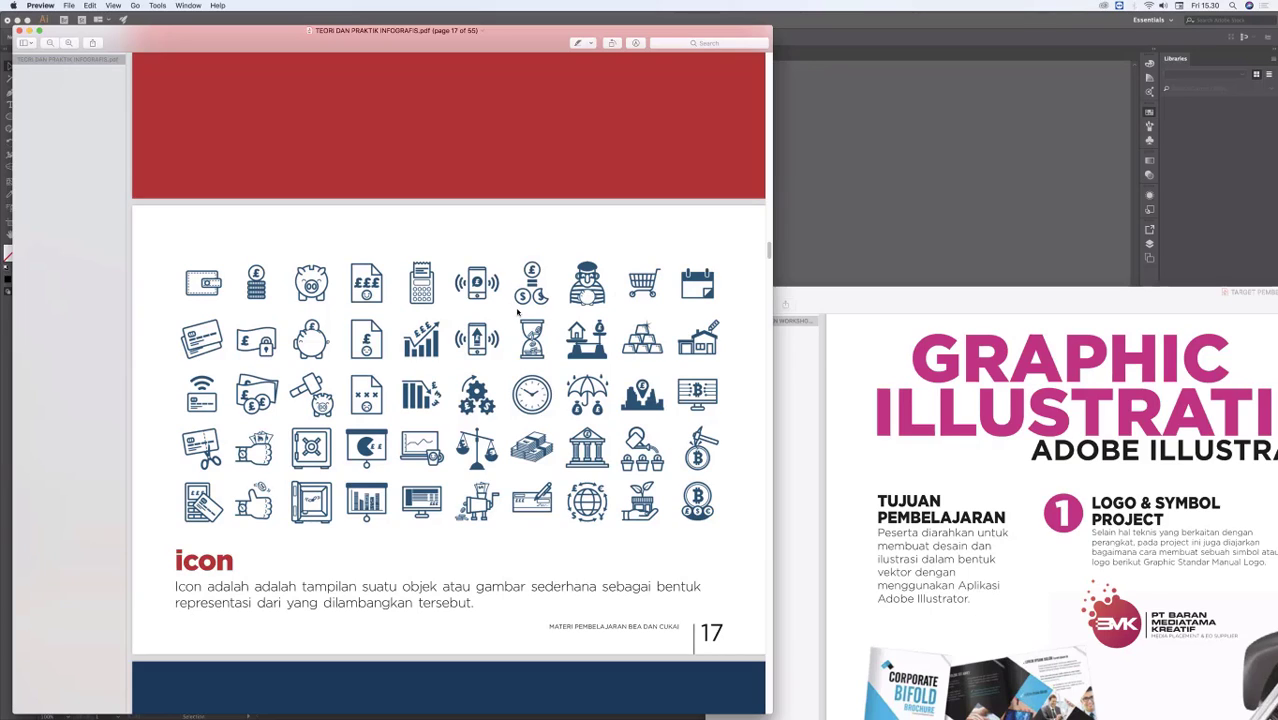
Step: Switch back to Illustrator, delete the wallet and coin stack artwork, and detach Pathfinder as its own floating palette
left_click(940, 209)
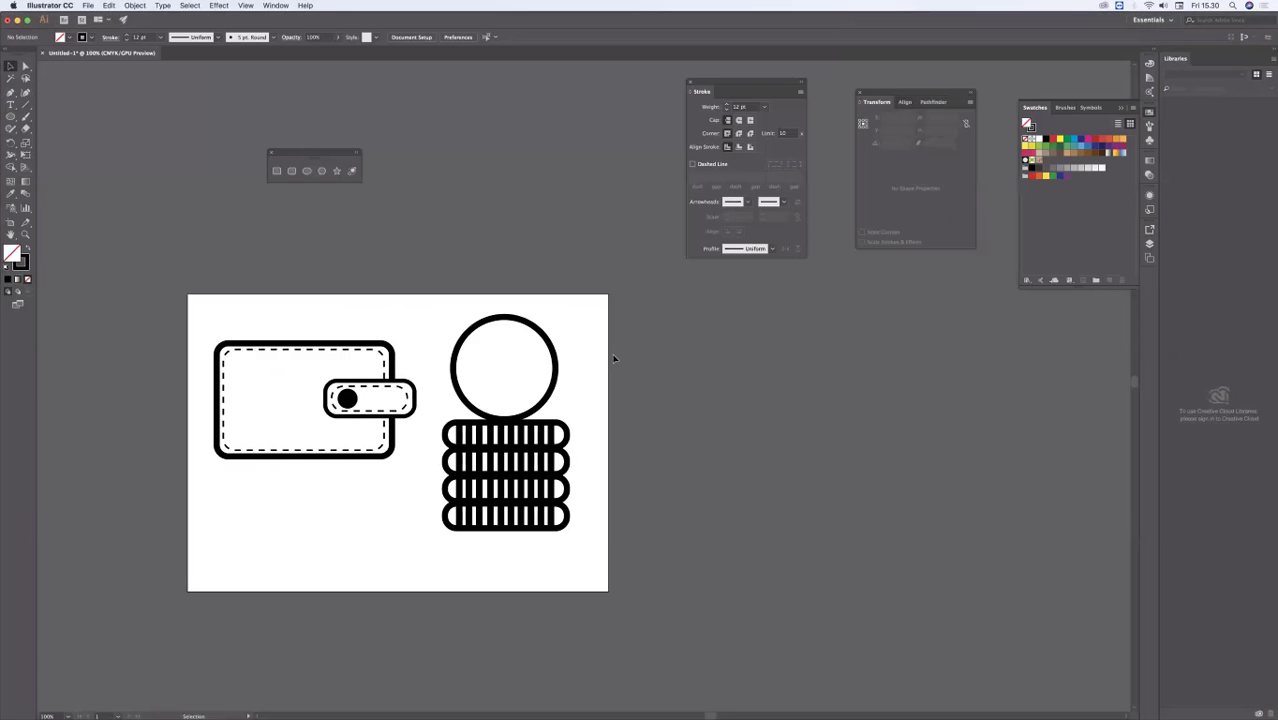
key("super+a")
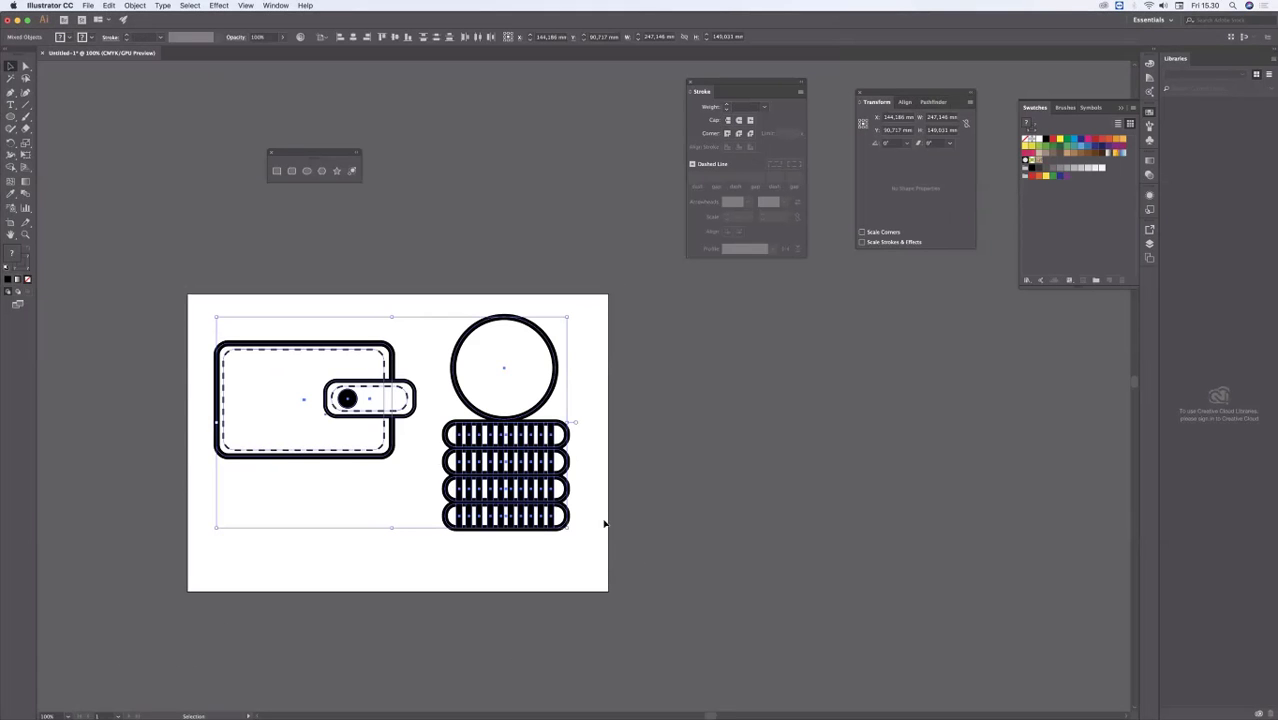
left_click_drag(434, 451, 370, 408)
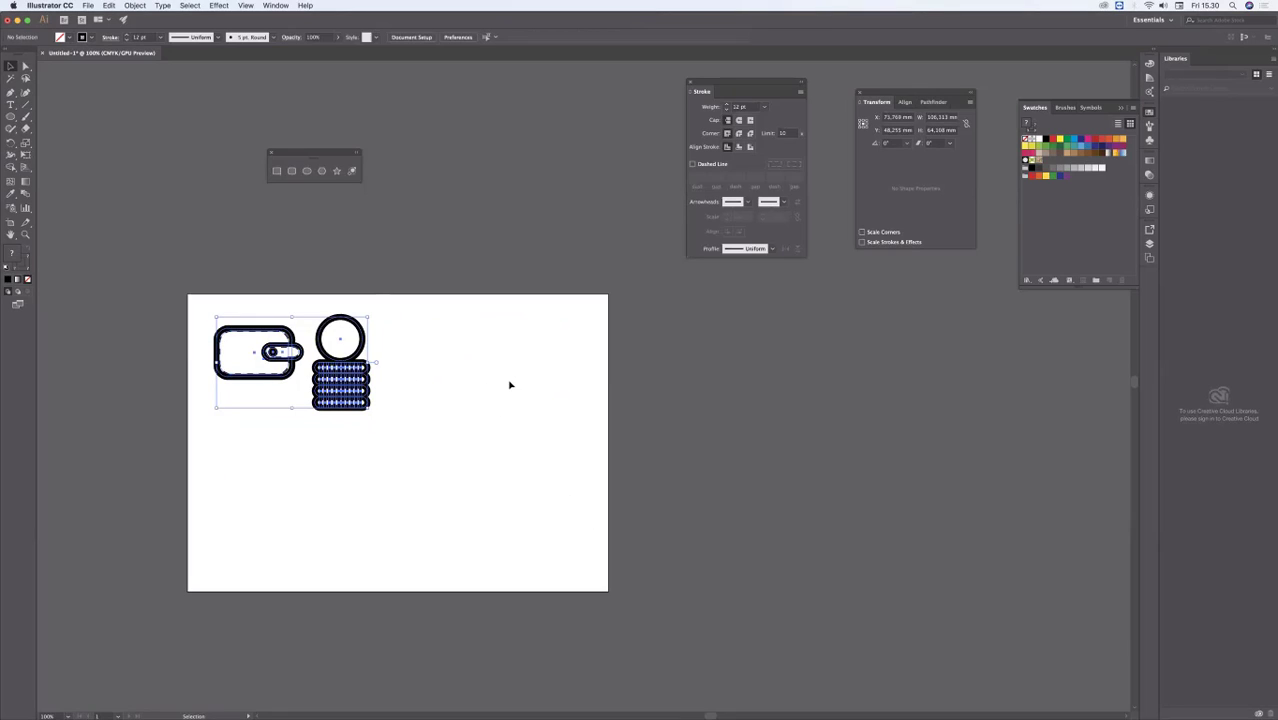
key("Delete")
left_click_drag(373, 383, 464, 371)
scroll(460, 376, "up", 1)
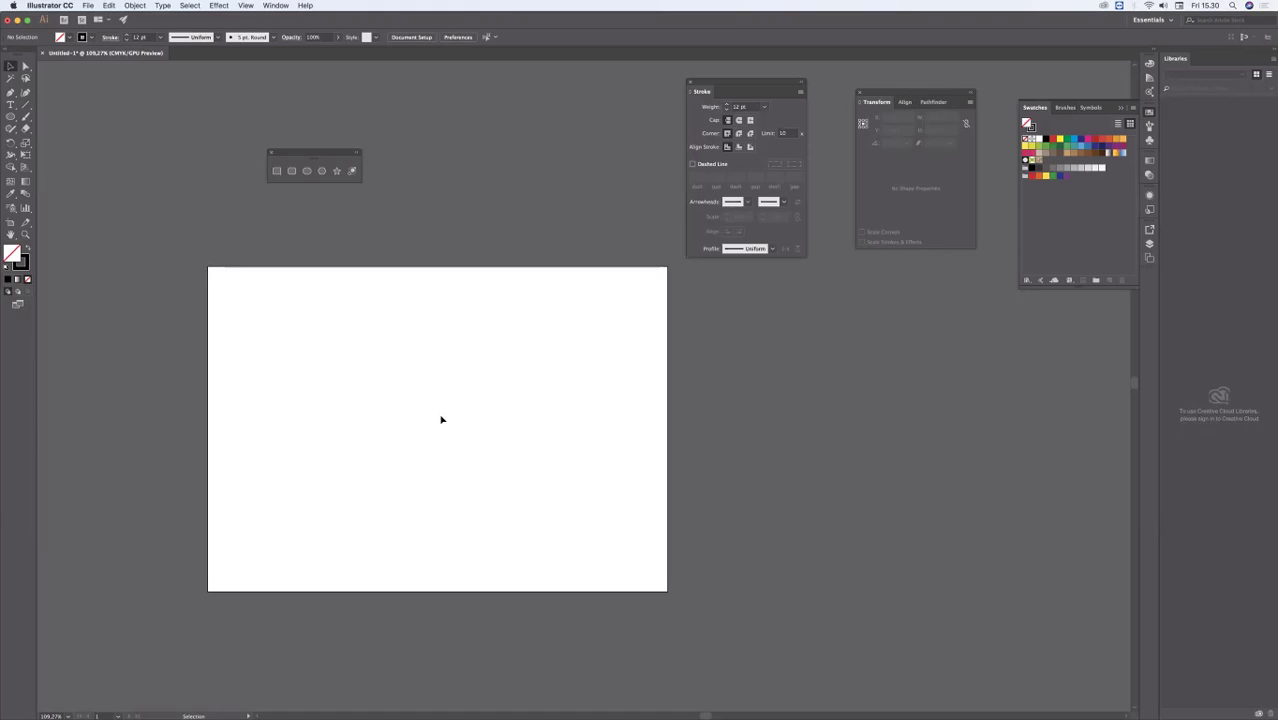
left_click_drag(933, 101, 515, 126)
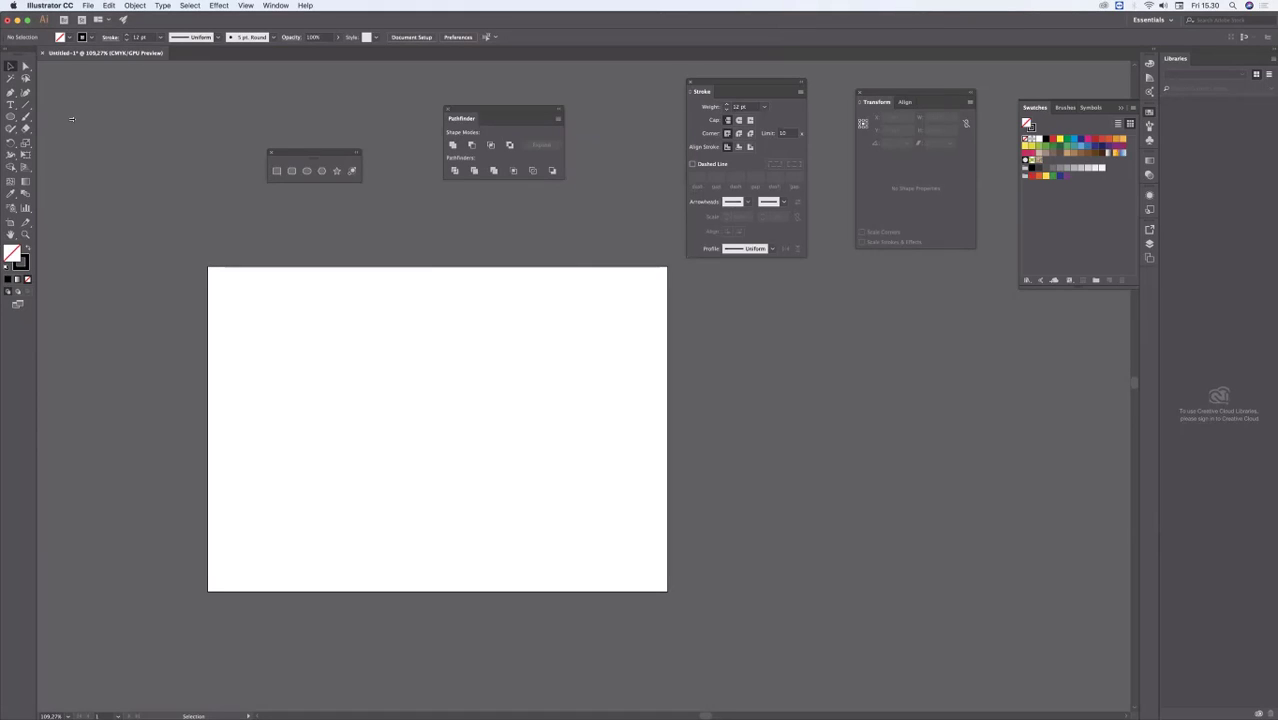
Step: Draw an unfilled circle about 38 mm across with a 12 pt black stroke near the artboard's upper-left corner
key("l")
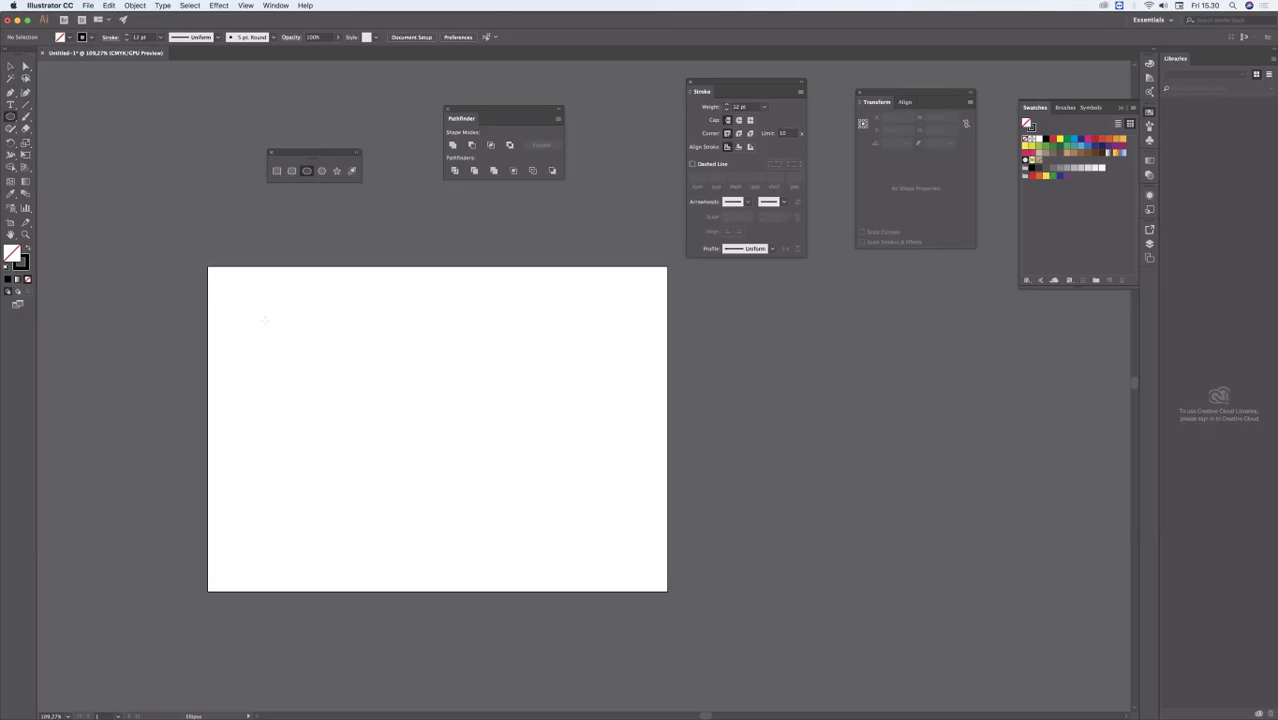
left_click_drag(260, 316, 322, 378)
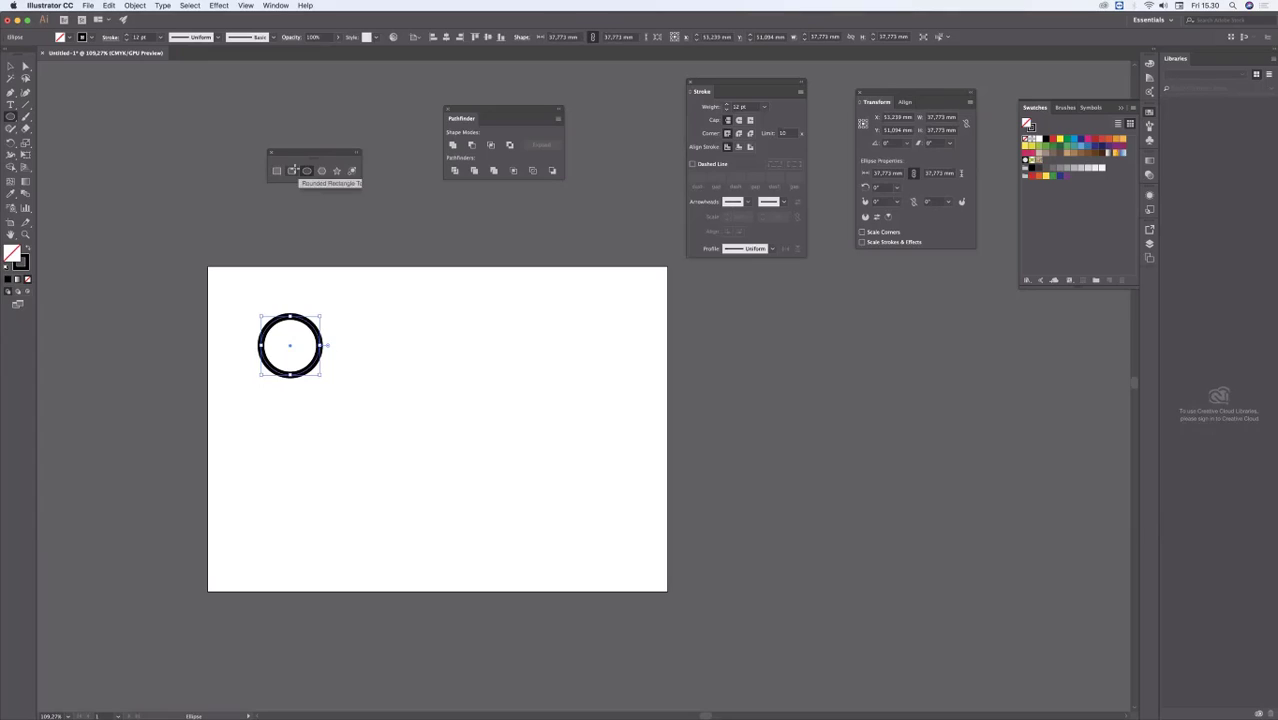
left_click(10, 67)
left_click(422, 380)
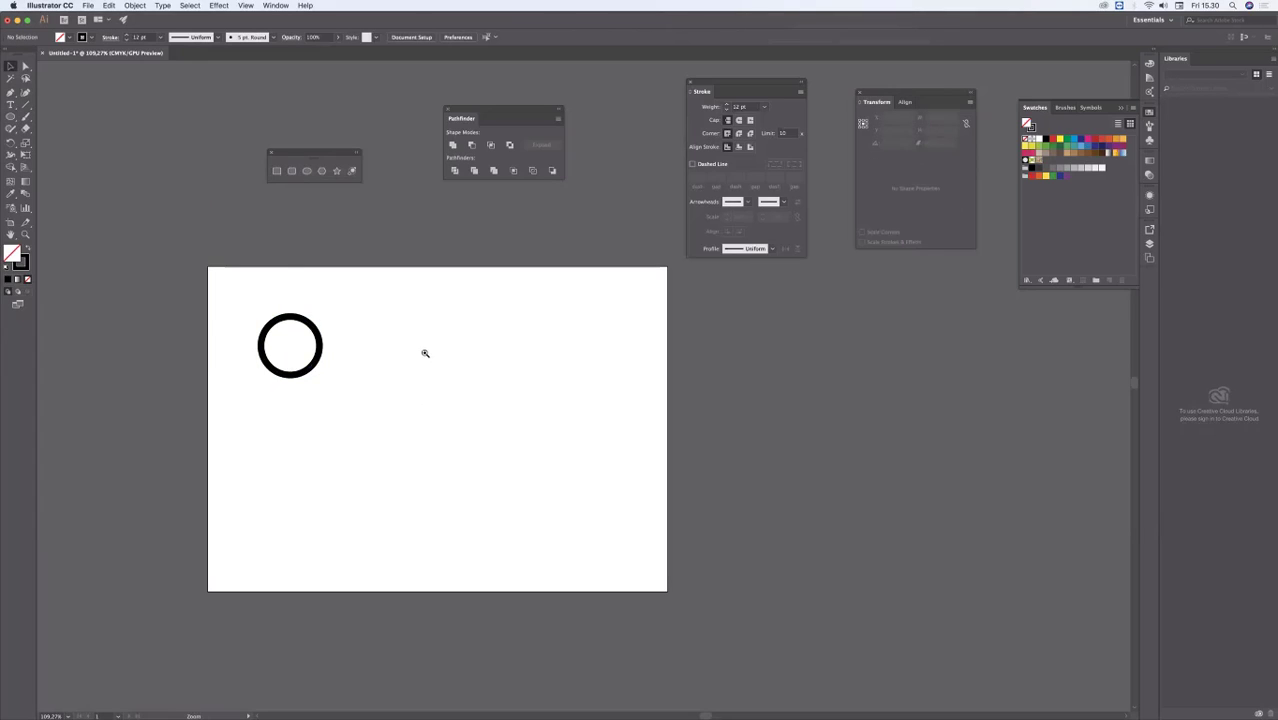
Step: Duplicate the circle into a cloud-shaped cluster of seven overlapping circles, and place the Pathfinder palette beside the cluster
left_click(424, 353, "super")
key("space")
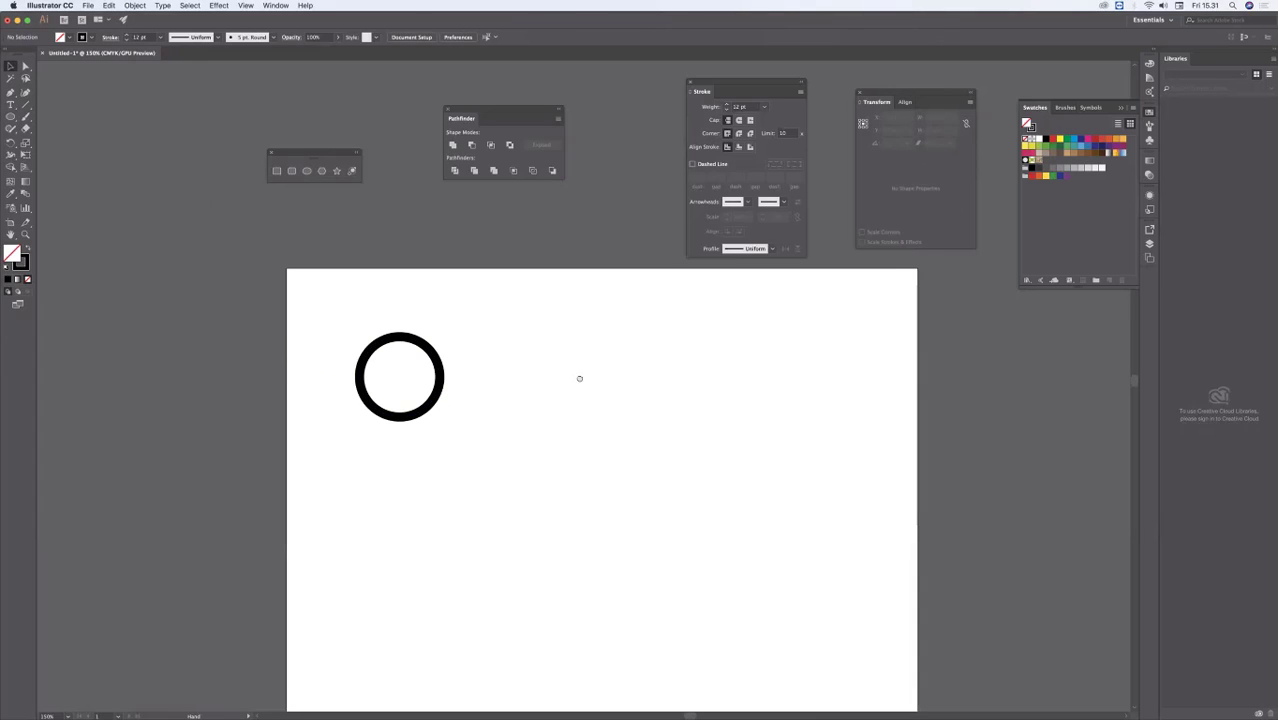
left_click_drag(579, 377, 441, 366)
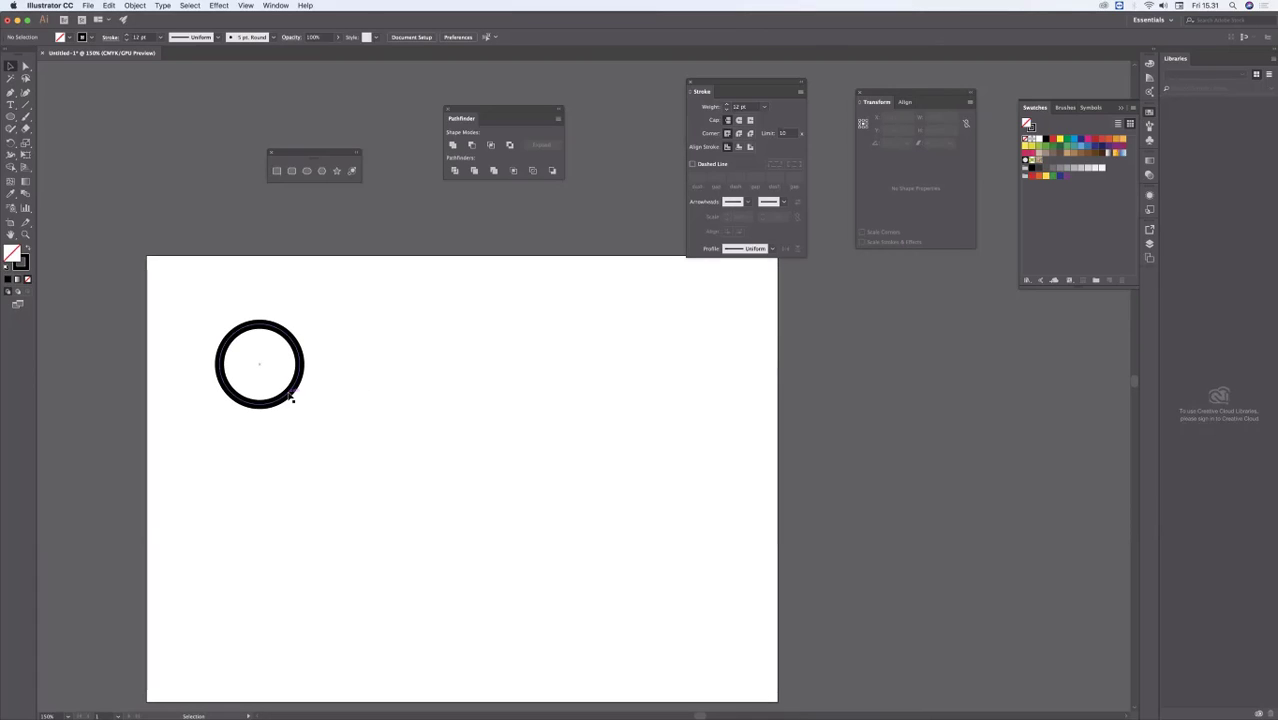
mouse_move(289, 397)
left_mouse_down()
mouse_move(388, 372)
mouse_move(386, 385)
mouse_move(428, 400)
left_mouse_up()
left_click_drag(428, 400, 463, 413)
left_click(337, 433)
left_click(329, 296)
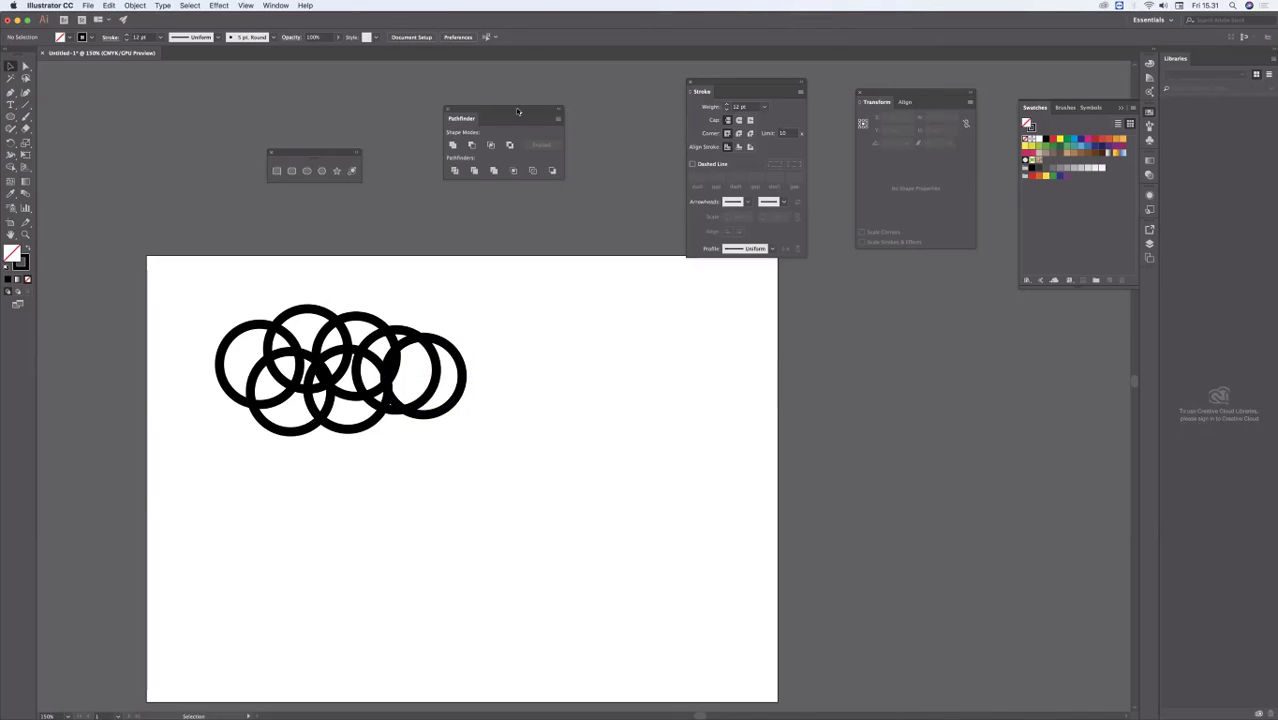
left_click_drag(517, 111, 571, 339)
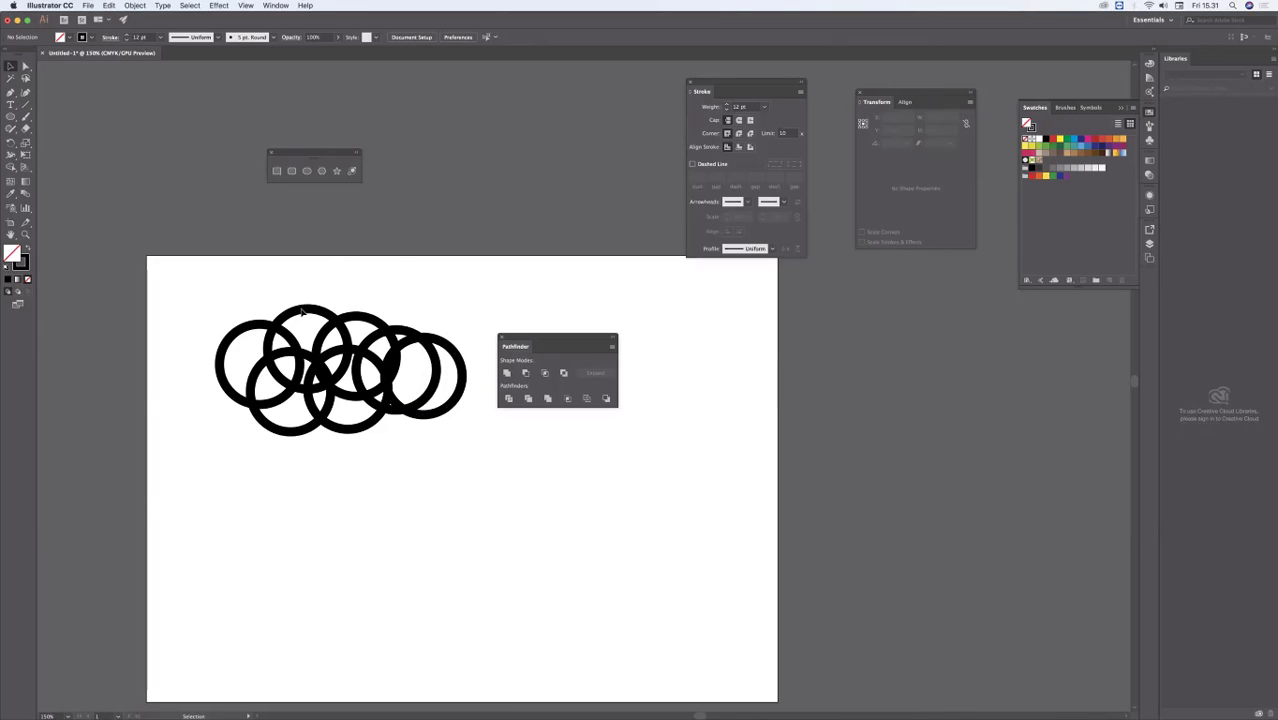
Step: Place two copies of the circle below the cluster, overlap them, and delete the pair
left_click_drag(419, 302, 459, 531)
left_click(494, 500)
left_click(436, 505)
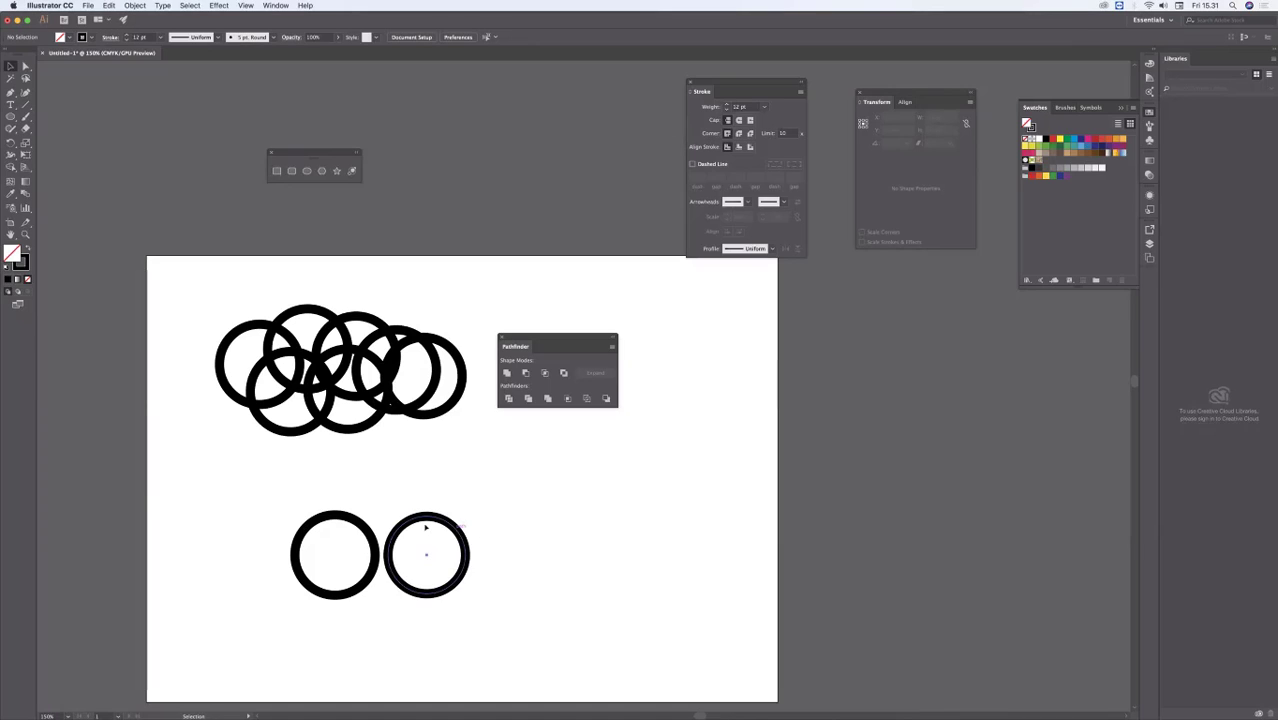
left_click_drag(428, 518, 376, 516)
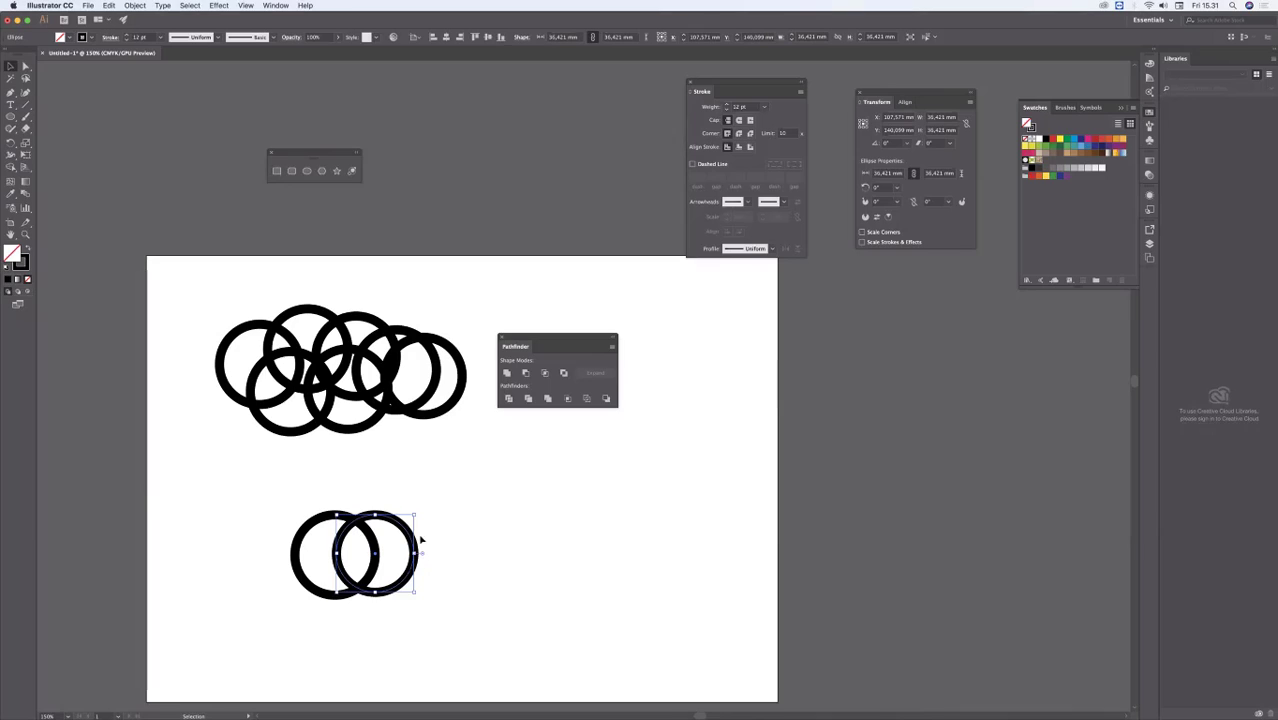
left_click_drag(280, 499, 463, 644)
key("Delete")
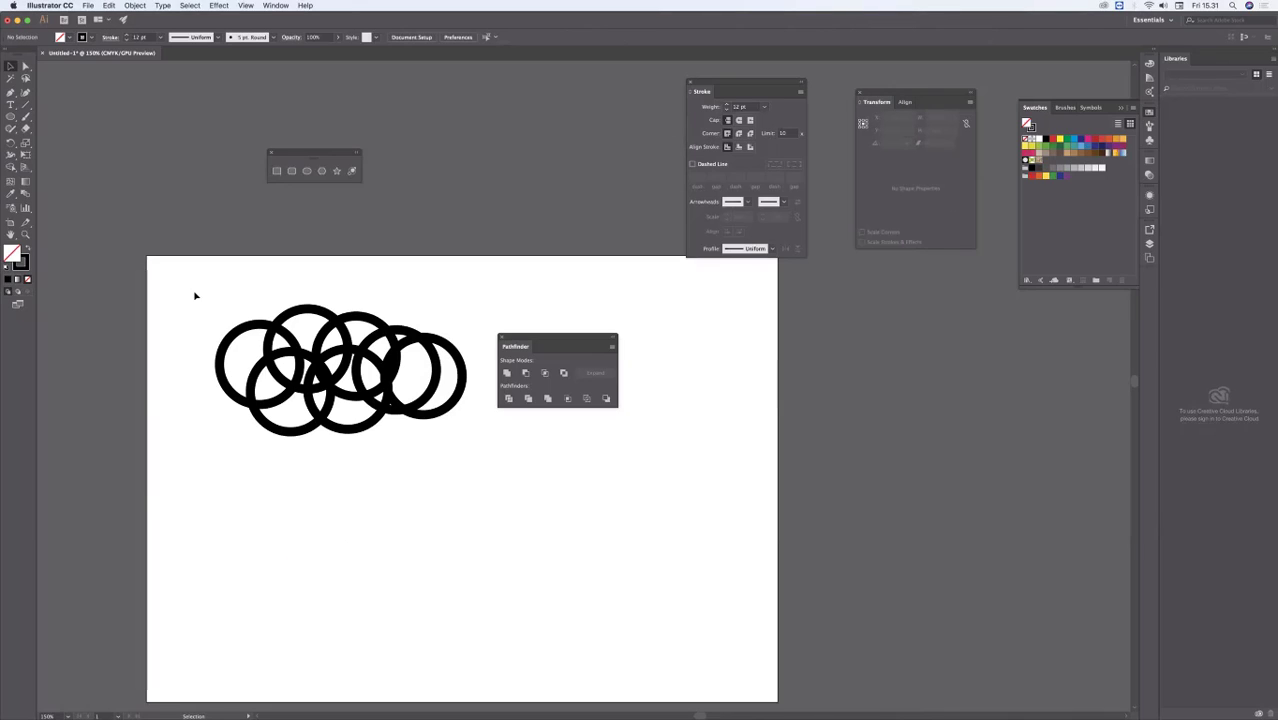
Step: Unite the seven overlapping circles into a single cloud outline with Pathfinder, and shift the palette away from it
left_click_drag(195, 292, 470, 450)
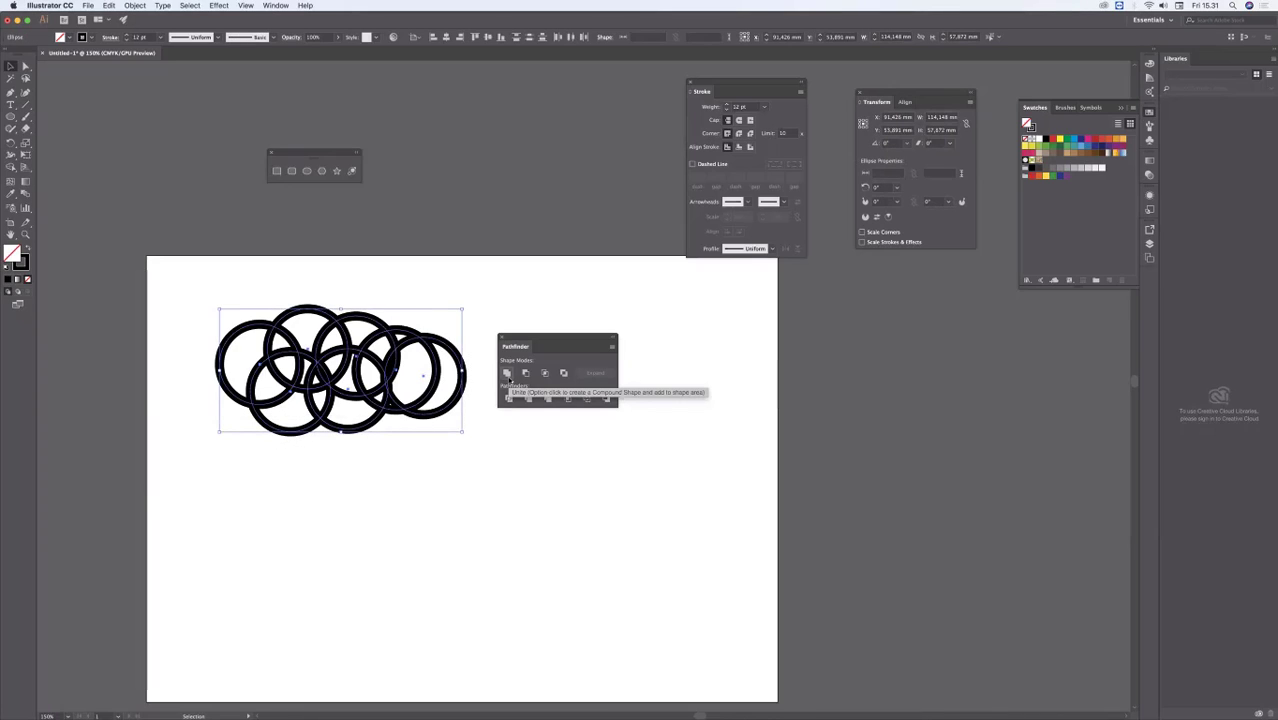
left_click(507, 377)
left_click(449, 503)
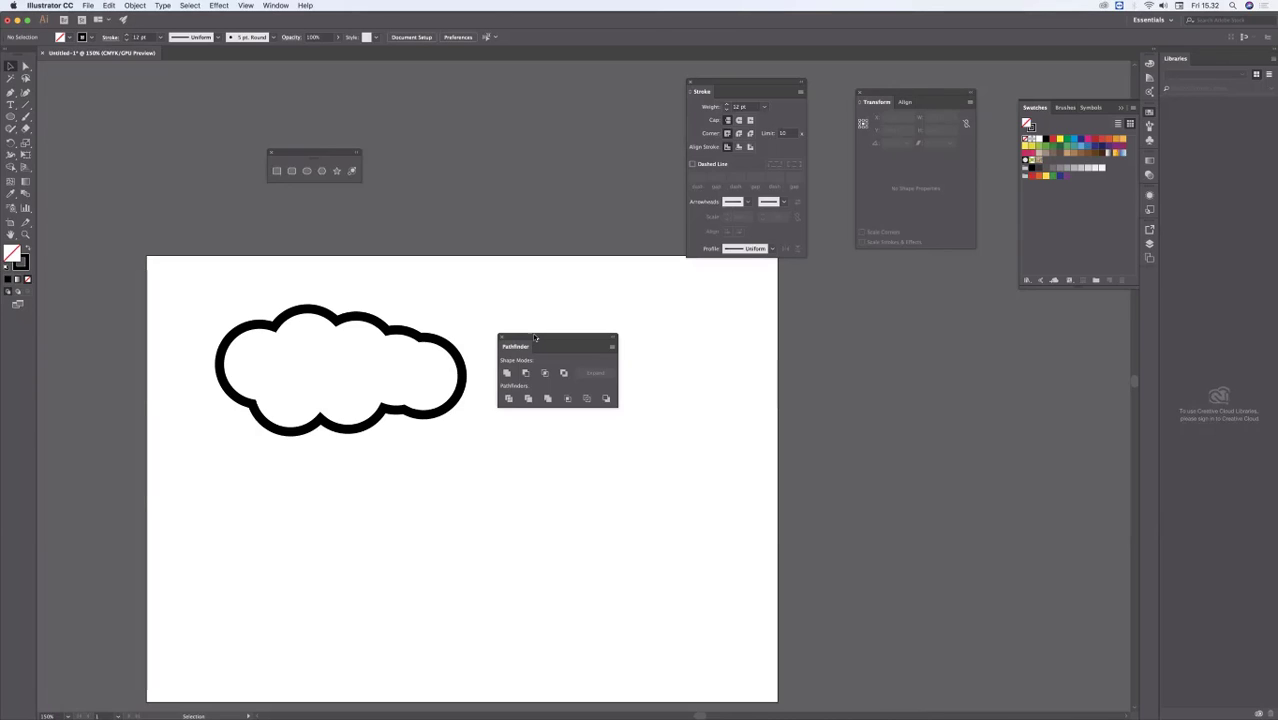
left_click_drag(536, 338, 596, 317)
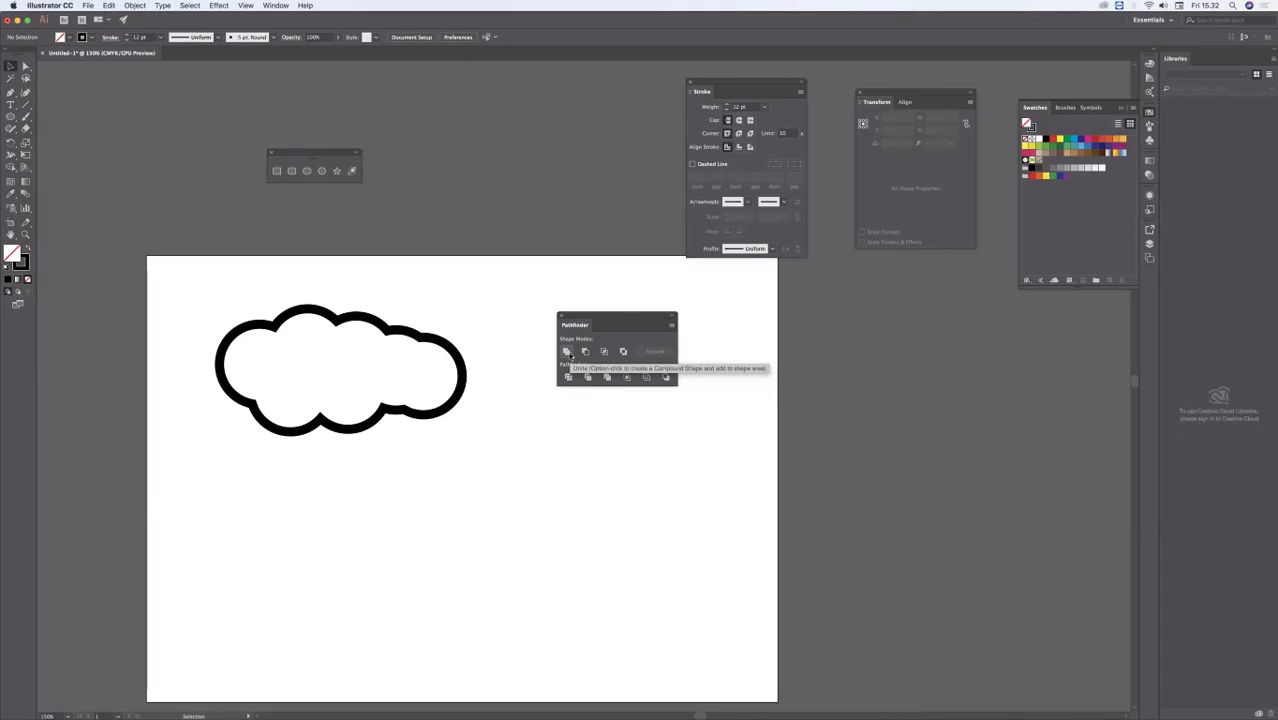
Step: Delete the cloud outline and draw a new unfilled circle about 42 mm across with a 12 pt black stroke
left_click(320, 316)
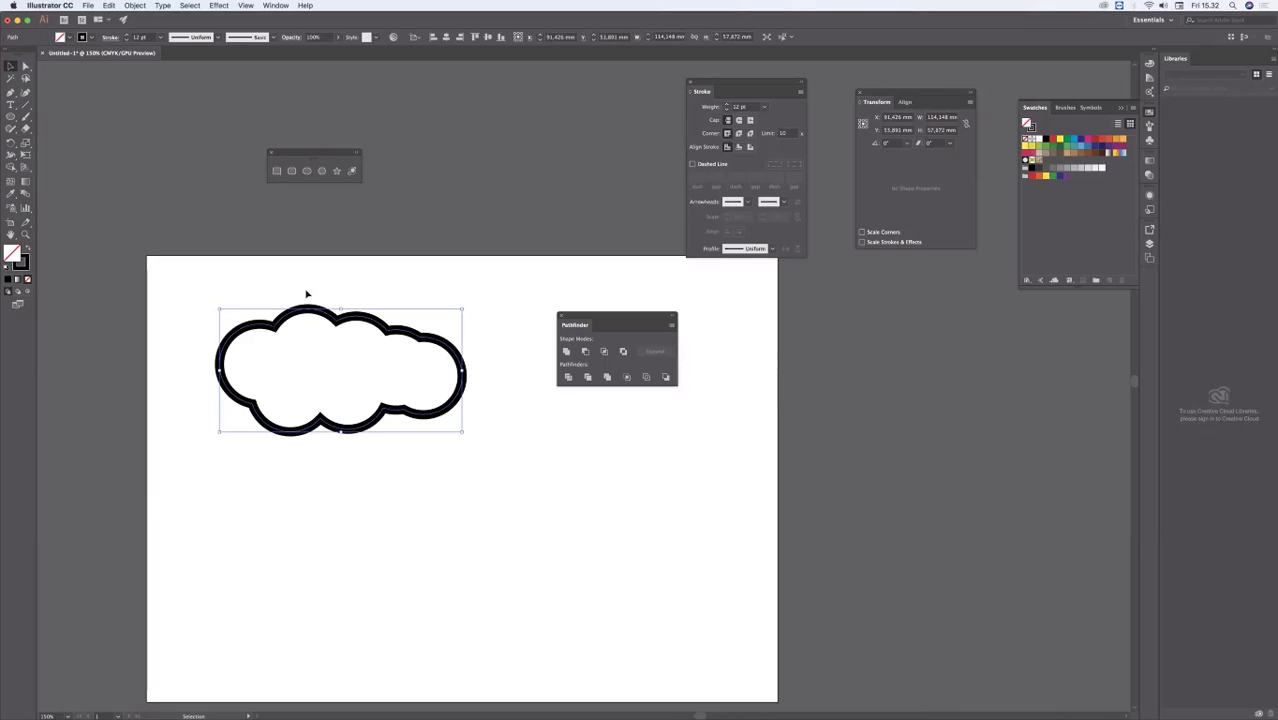
key("Delete")
key("l")
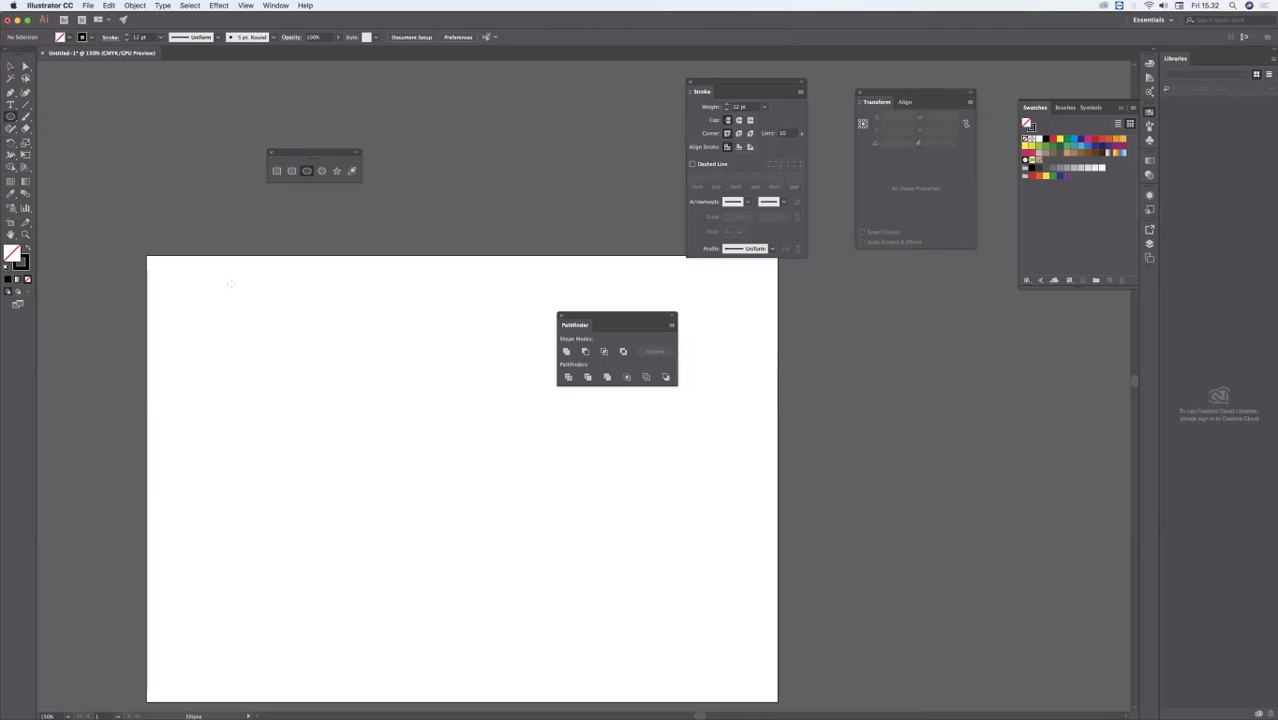
left_click_drag(207, 364, 283, 455)
key("v")
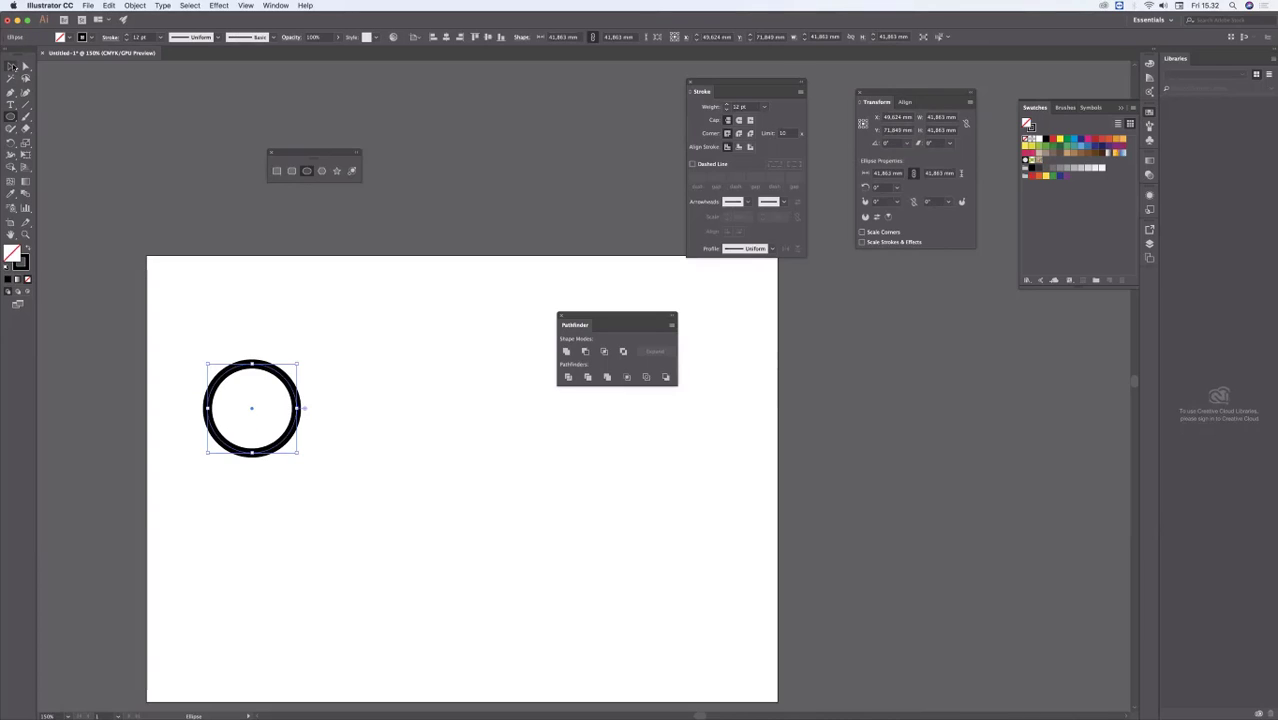
left_click(395, 363)
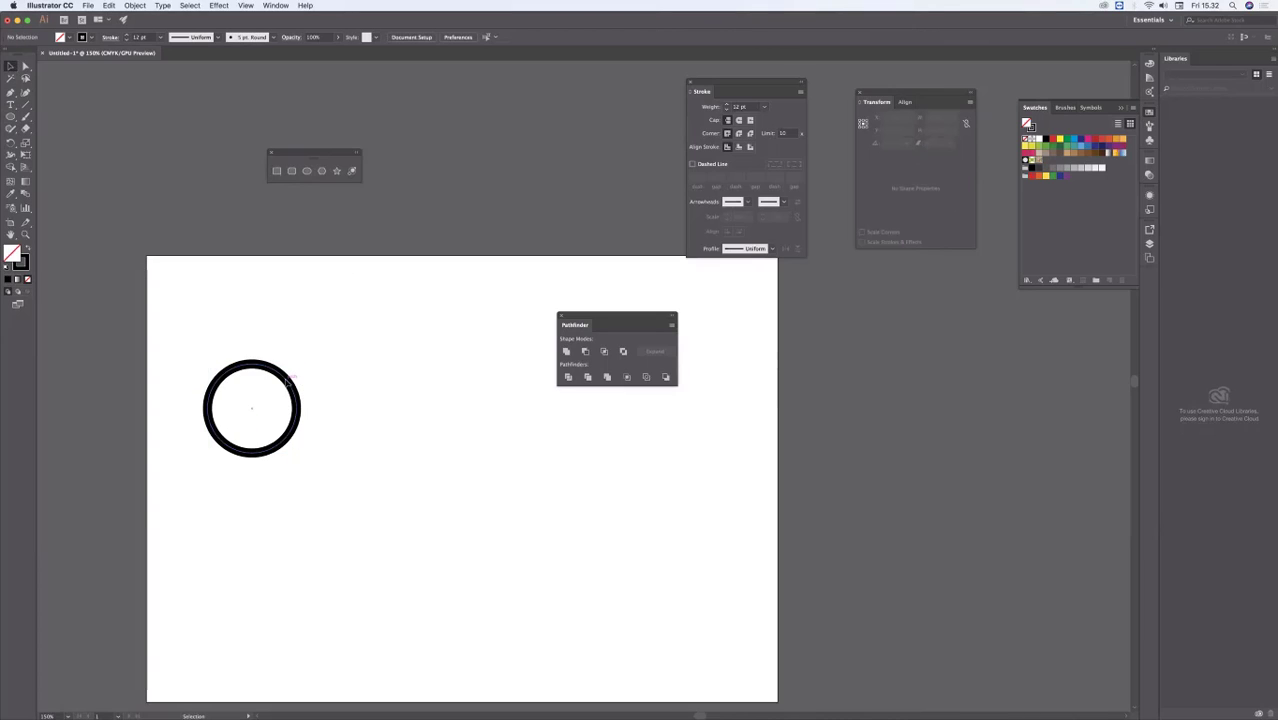
Step: Duplicate the circle into a cloud-shaped cluster of seven overlapping circles, shrinking the far right one to about 29 mm across
left_click_drag(286, 381, 561, 448)
left_click_drag(575, 521, 550, 497)
left_click_drag(536, 448, 459, 398)
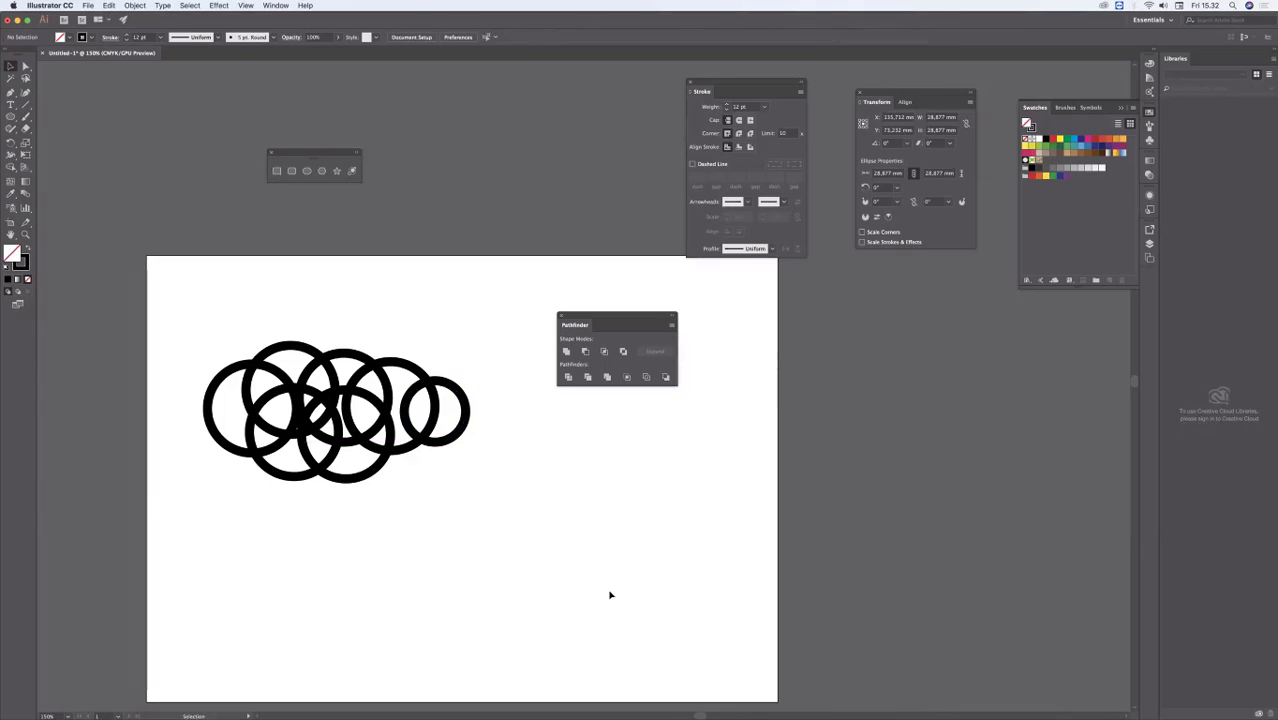
left_click(519, 496)
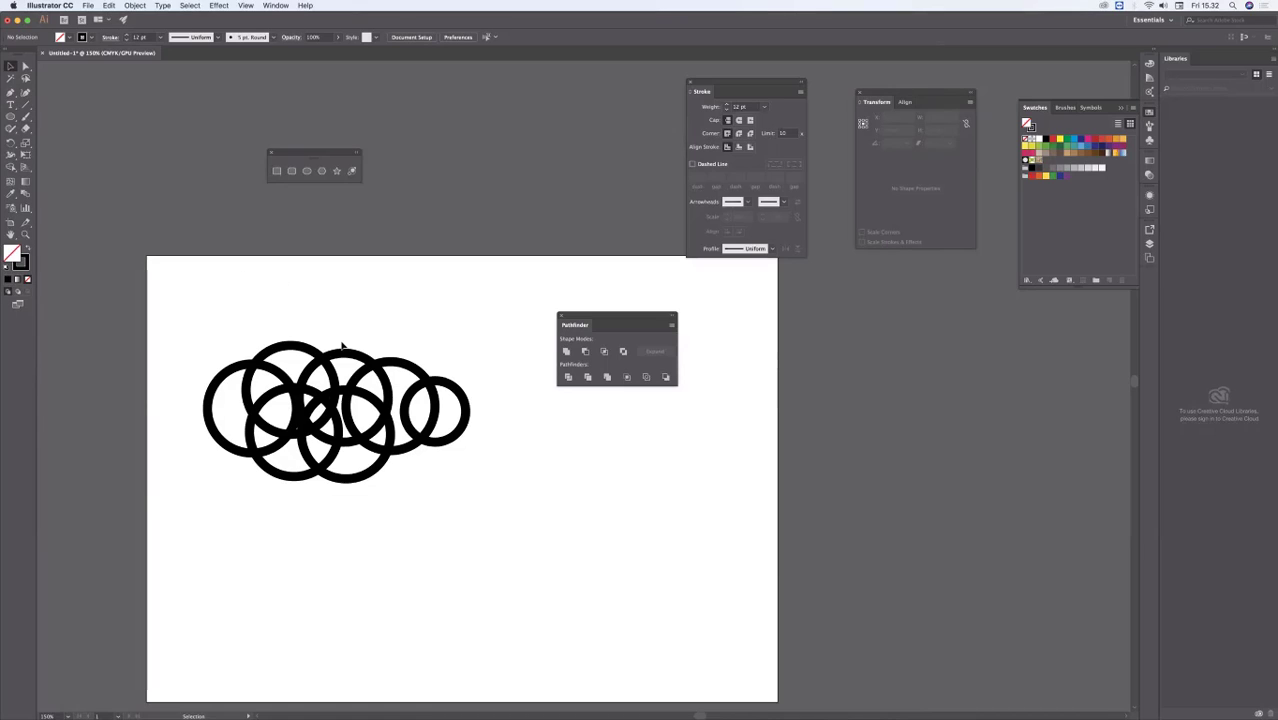
left_click_drag(357, 356, 384, 357)
left_click(191, 340)
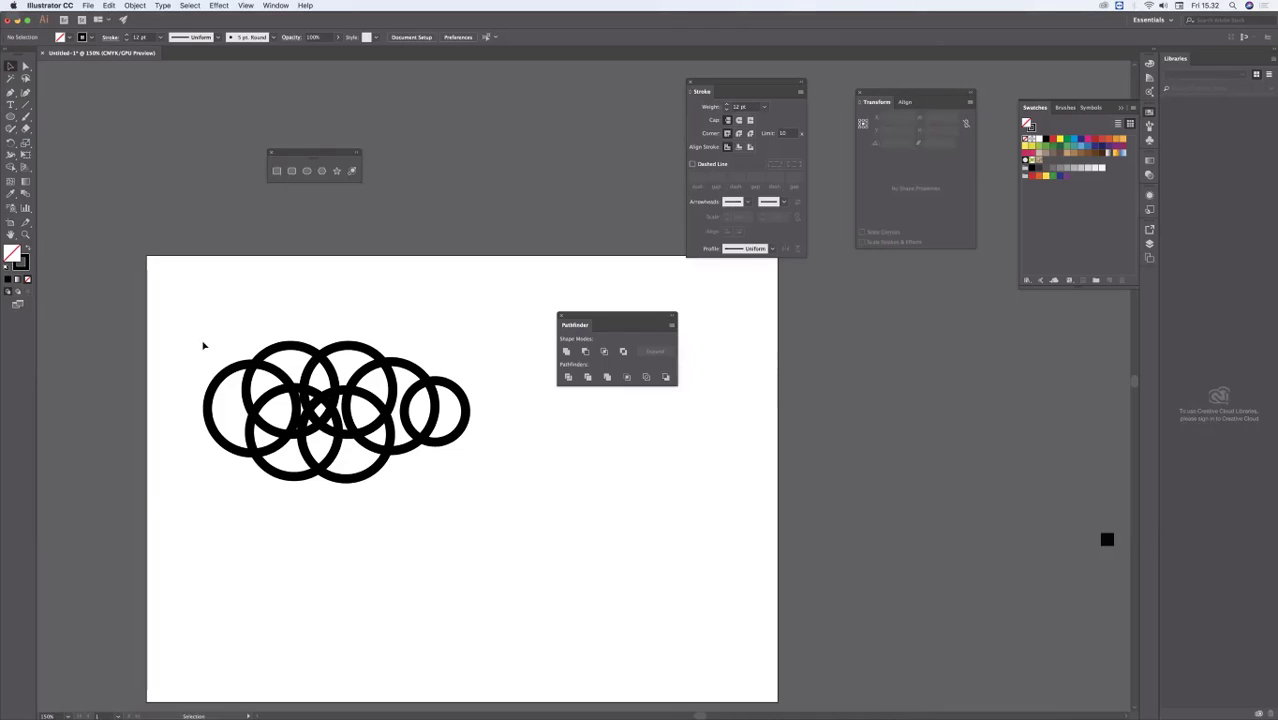
Step: Select all the overlapping circles and unite them into one cloud outline with Pathfinder
left_click_drag(203, 345, 497, 510)
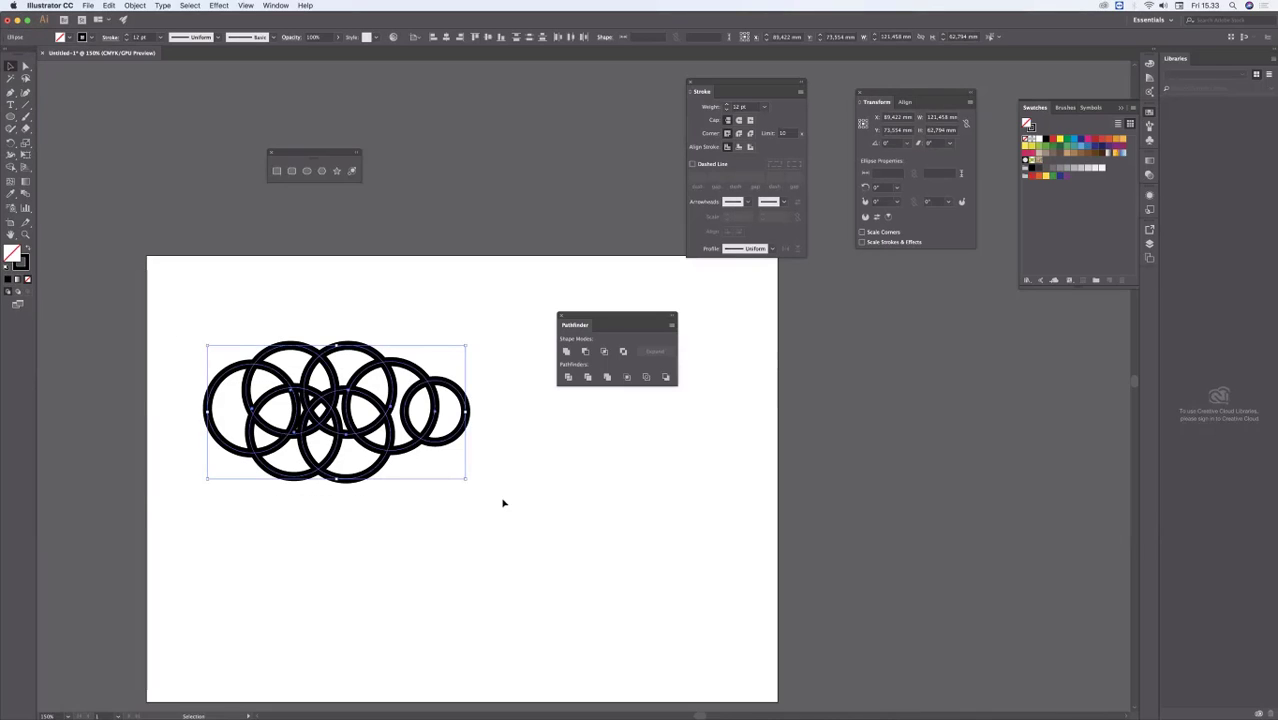
left_click(204, 326)
left_click_drag(494, 487, 516, 500)
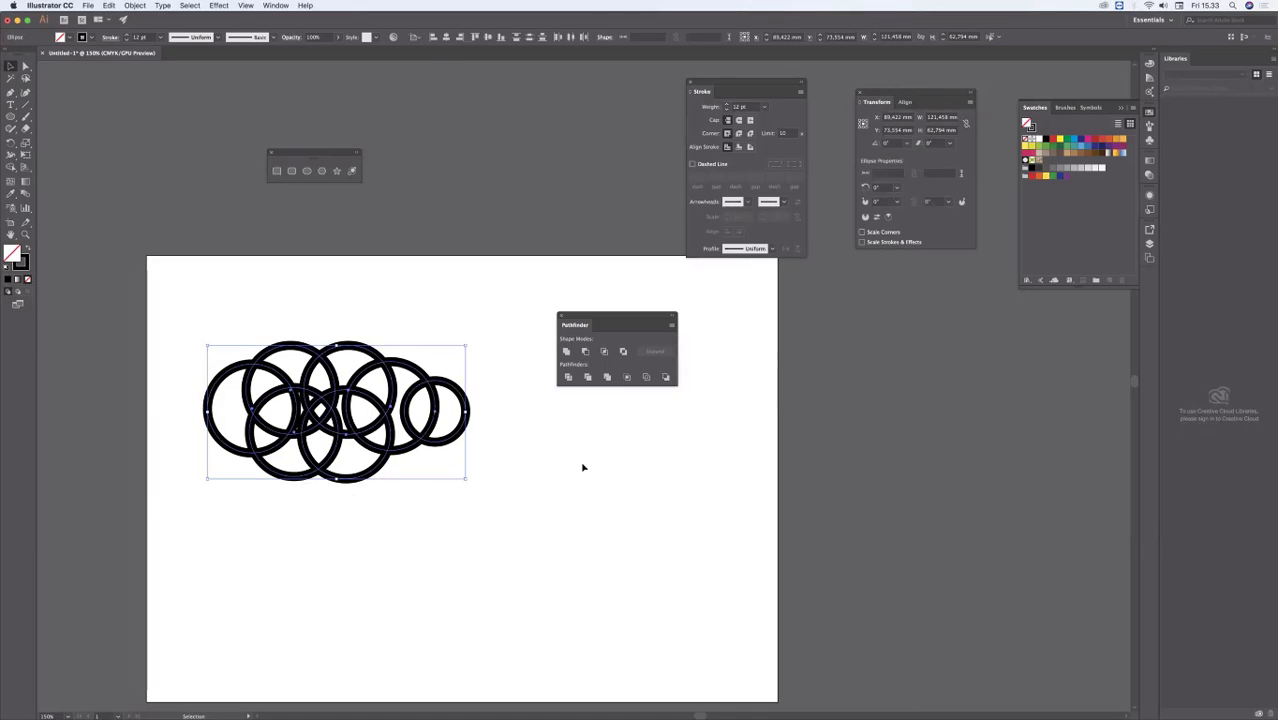
left_click(567, 352)
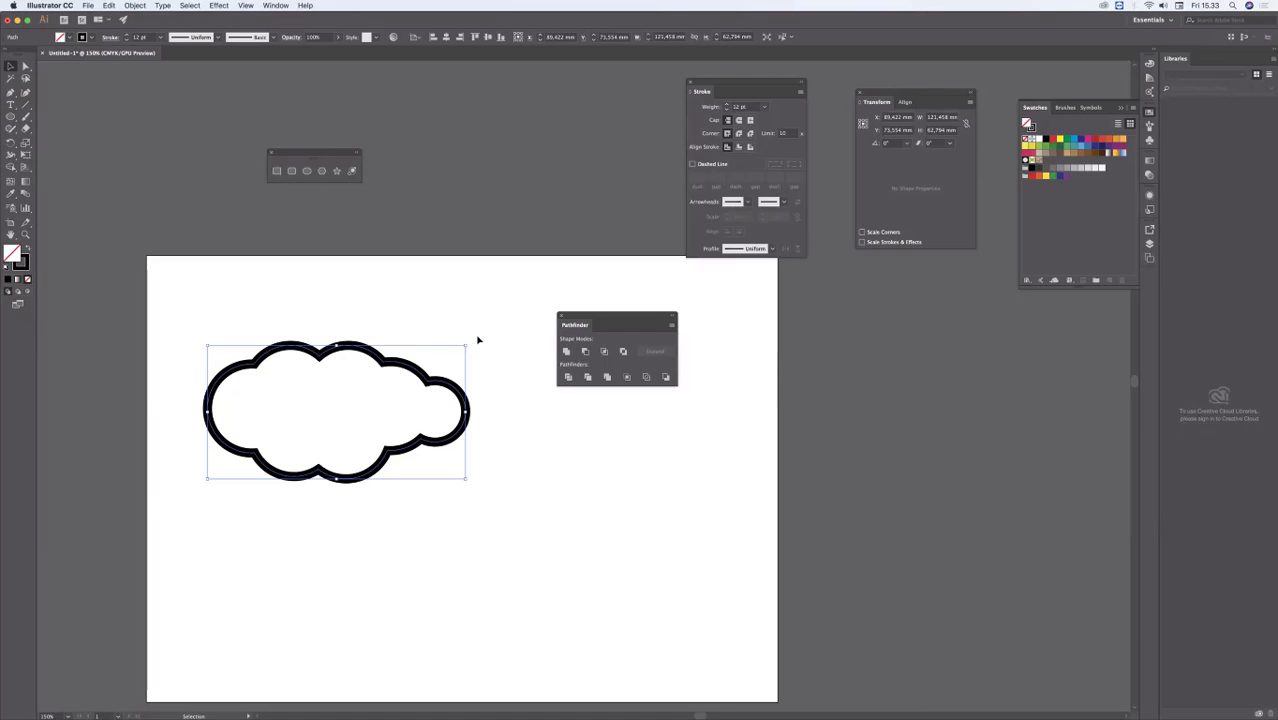
Step: Scale the cloud down to about 94.5 × 49 mm near the artboard's upper-left corner, and move the Pathfinder palette farther away
left_click_drag(467, 344, 337, 312)
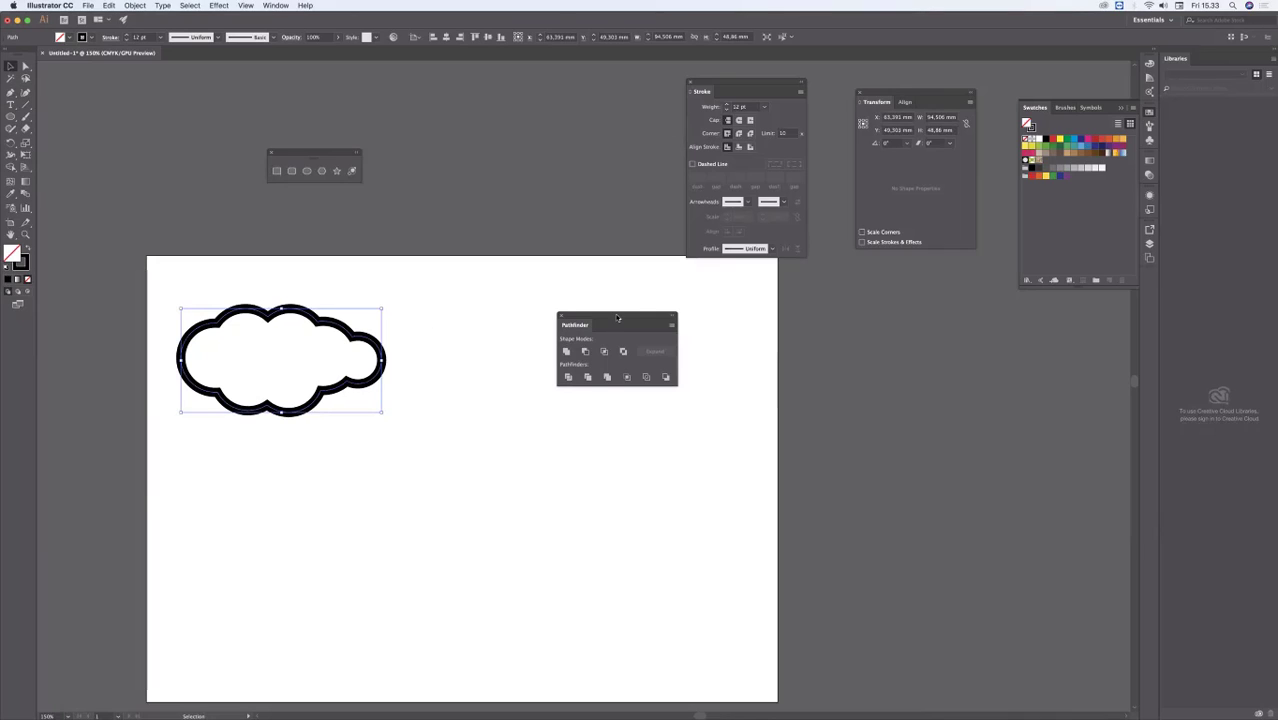
left_click_drag(617, 318, 705, 321)
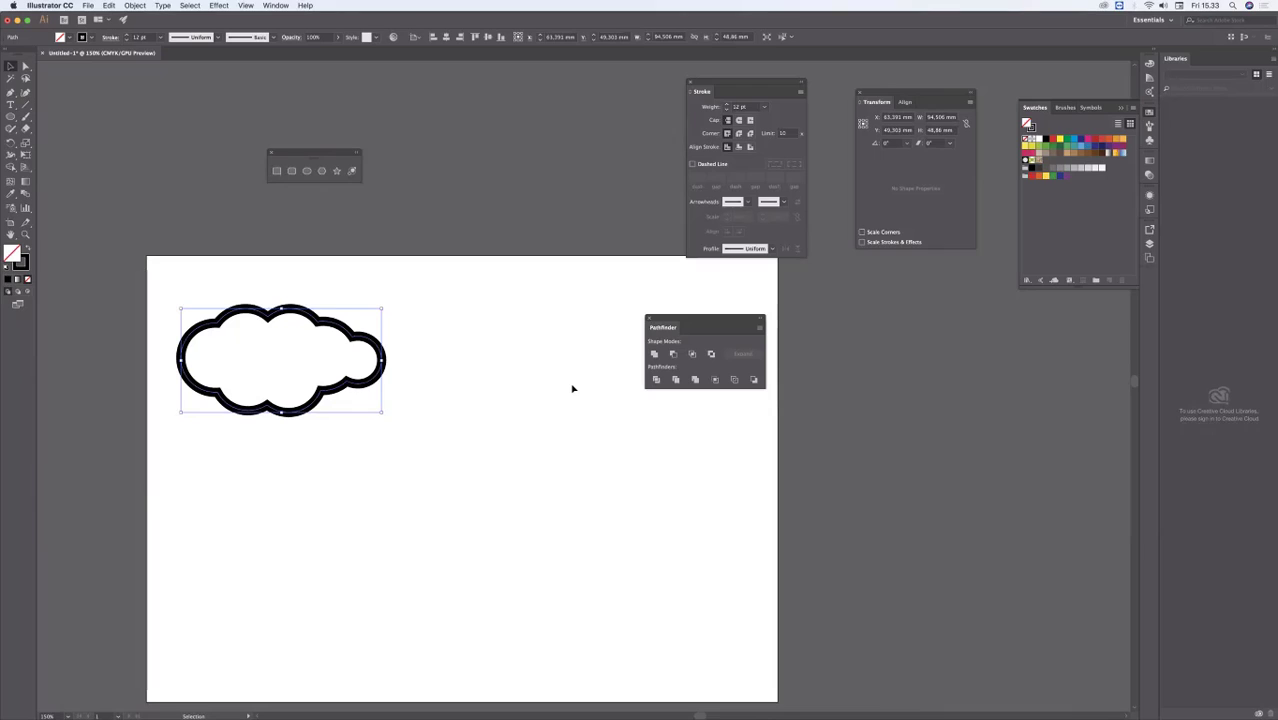
left_click(568, 352)
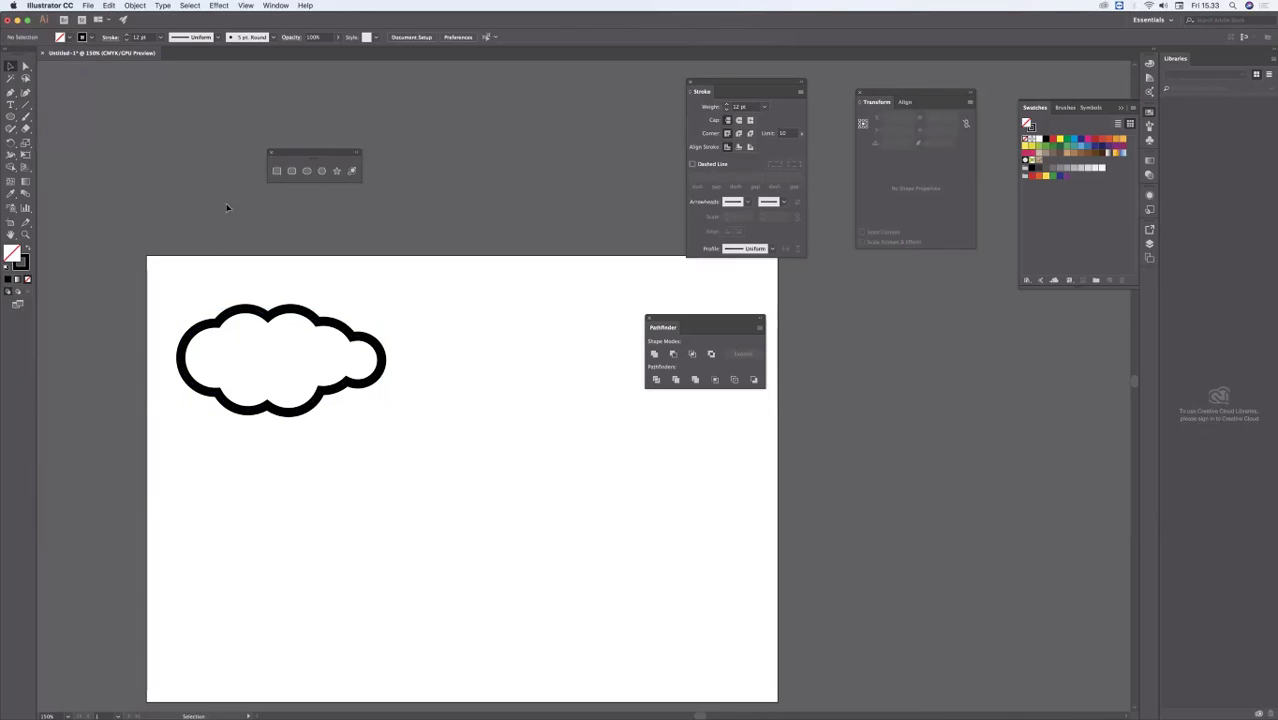
Step: Draw an unfilled circle about 52 mm across below and right of the cloud, and move the Pathfinder and shape tool palettes above it
key("l")
left_click_drag(418, 406, 533, 520)
left_click(10, 65)
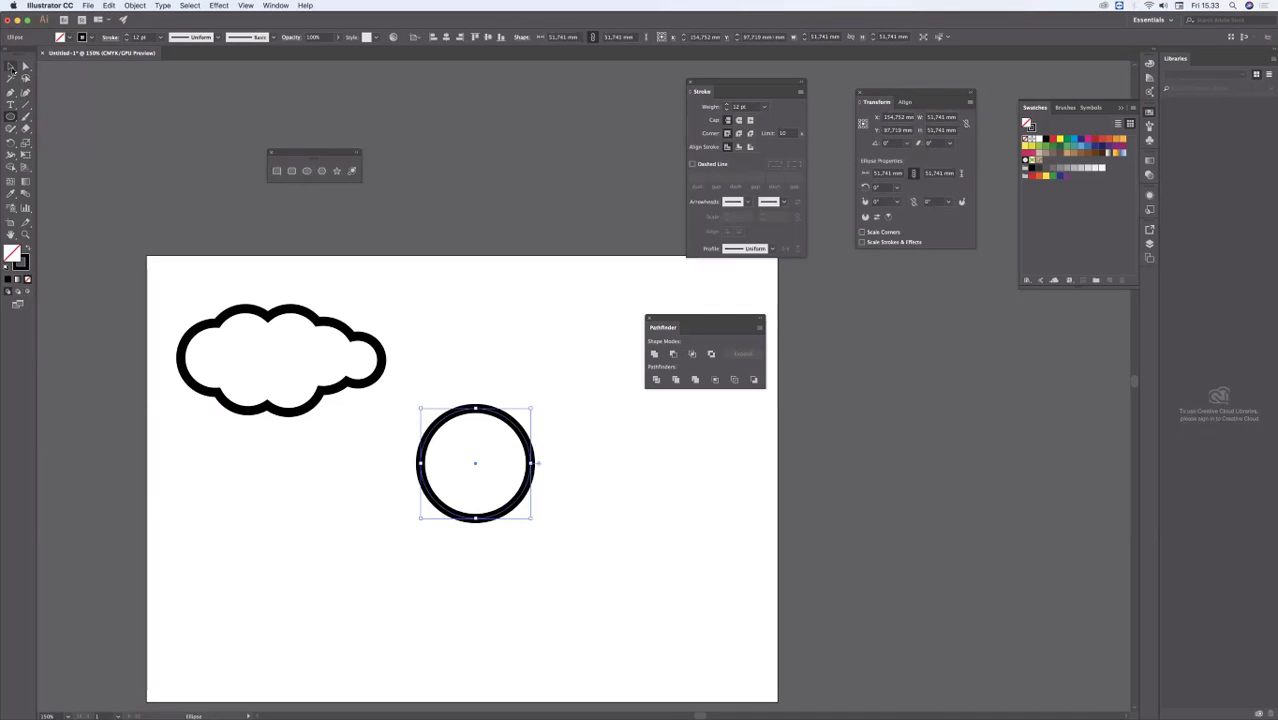
left_click(475, 288)
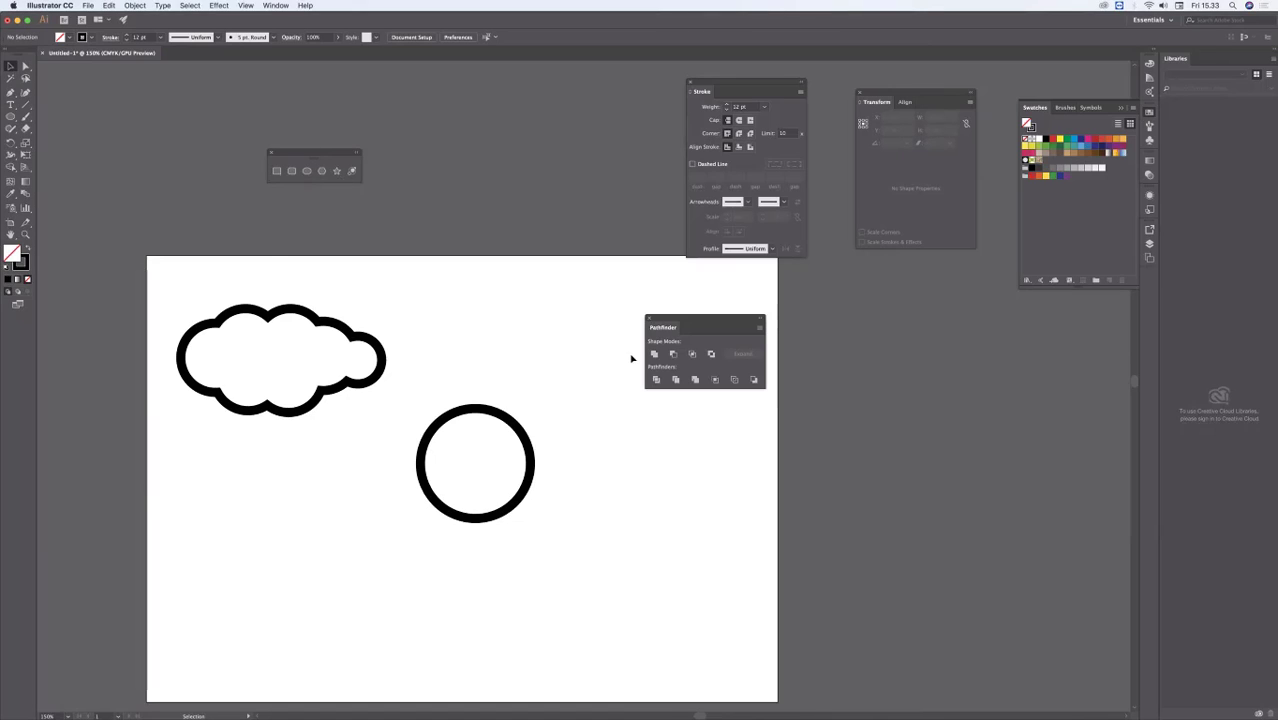
left_click_drag(683, 326, 574, 316)
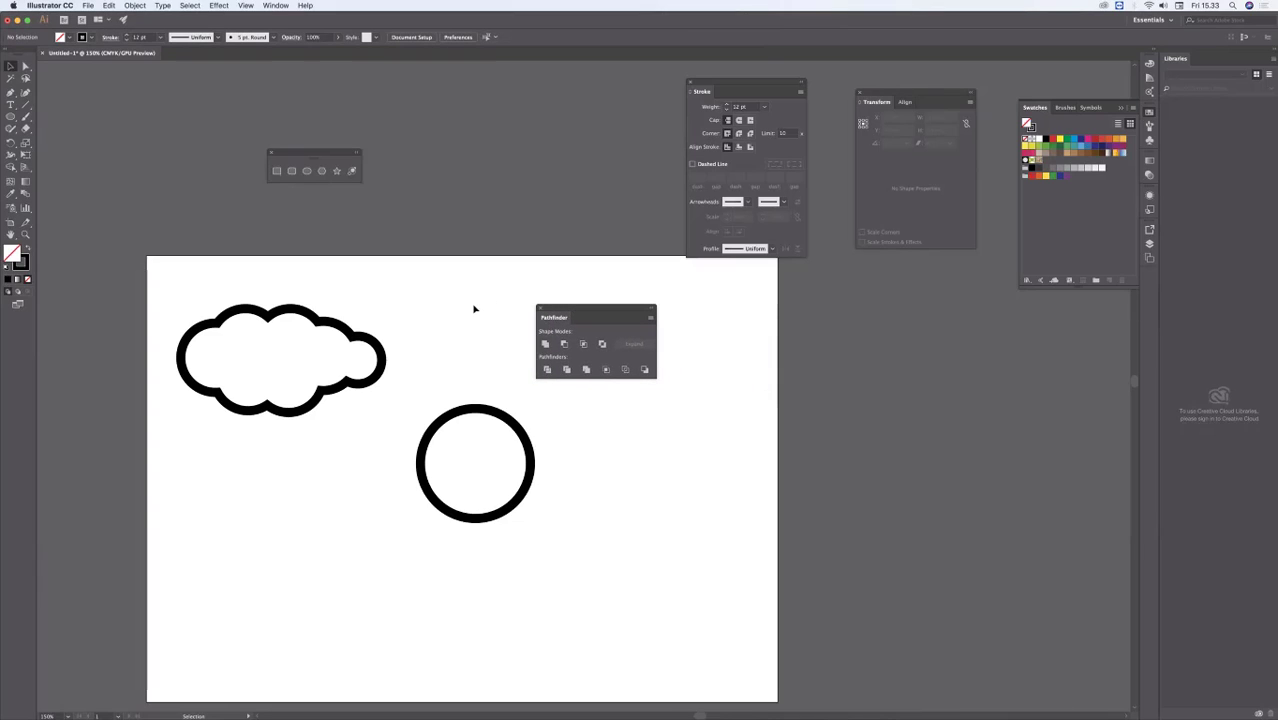
left_click_drag(305, 155, 468, 306)
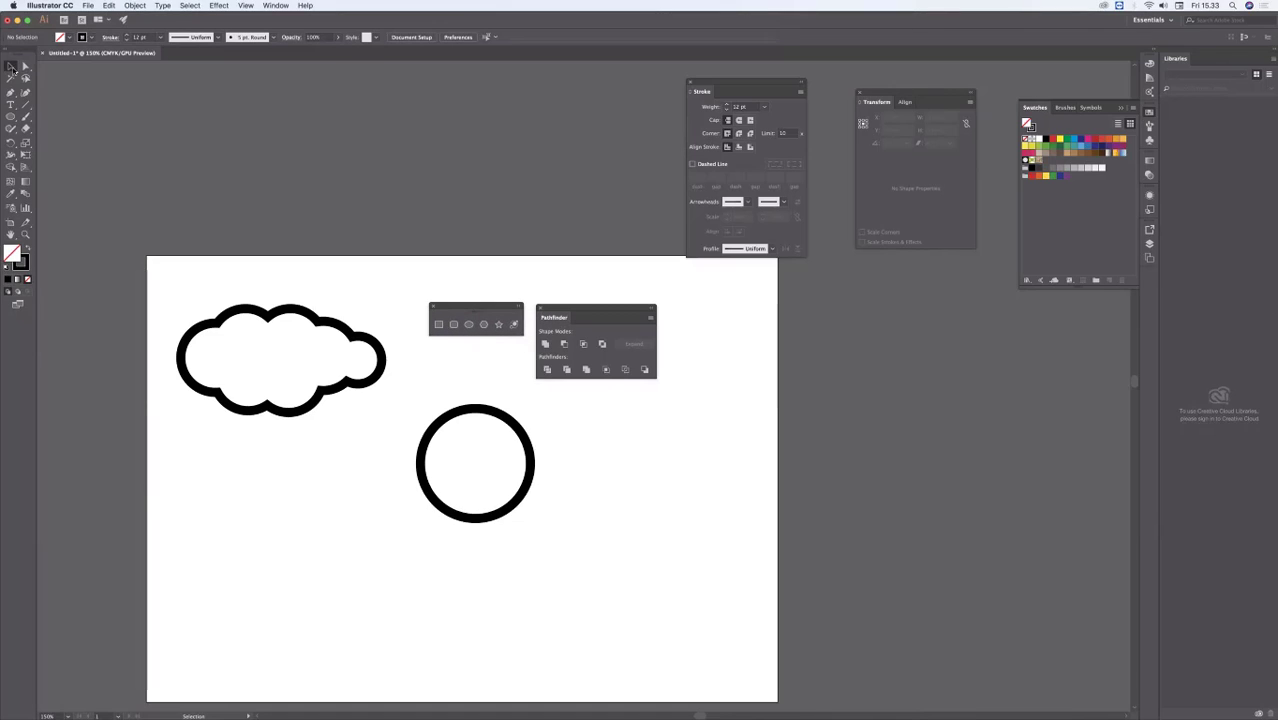
Step: Move the circle slightly down and left, and duplicate it with an overlapping copy offset up and to the right
left_click_drag(581, 309, 584, 307)
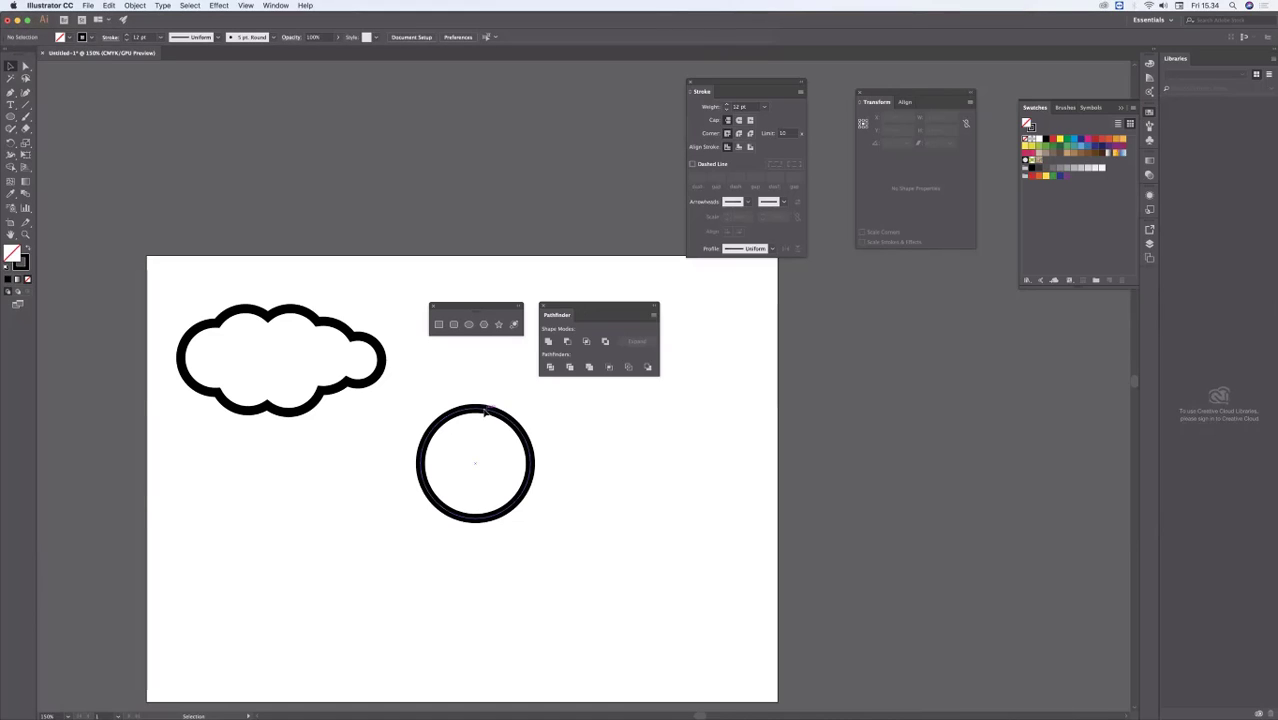
left_click_drag(478, 407, 443, 418)
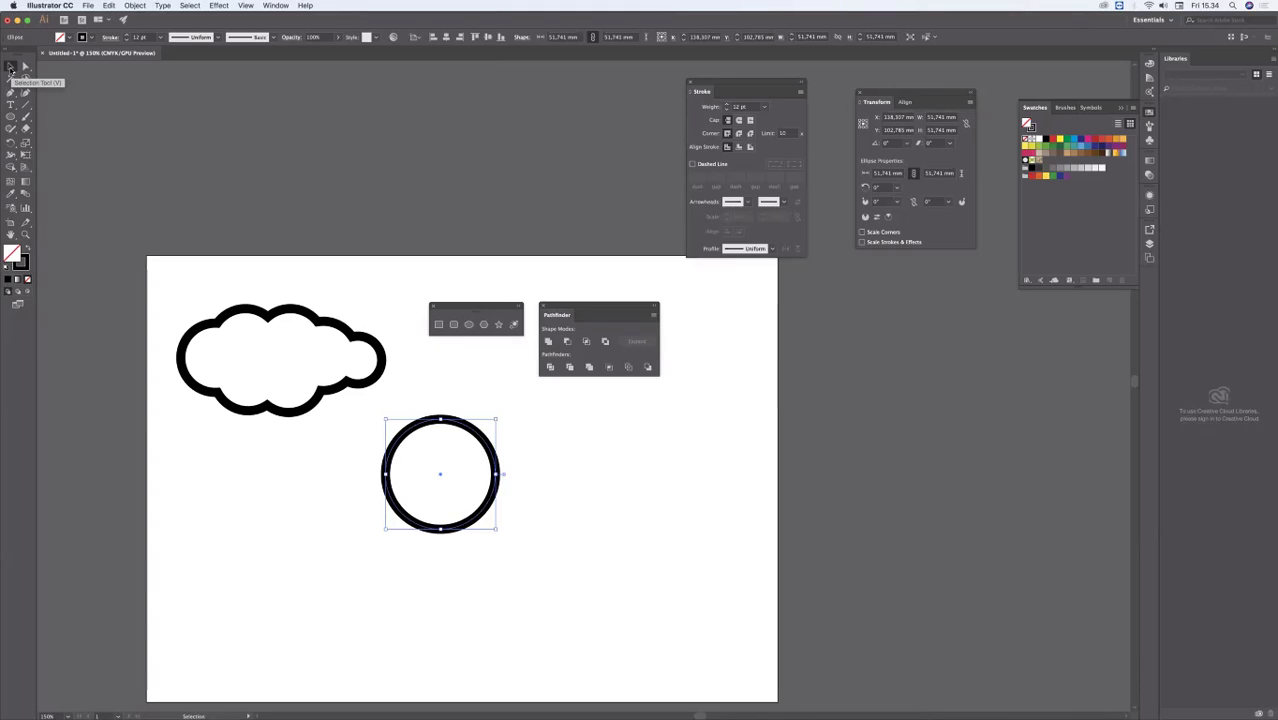
left_click(456, 484)
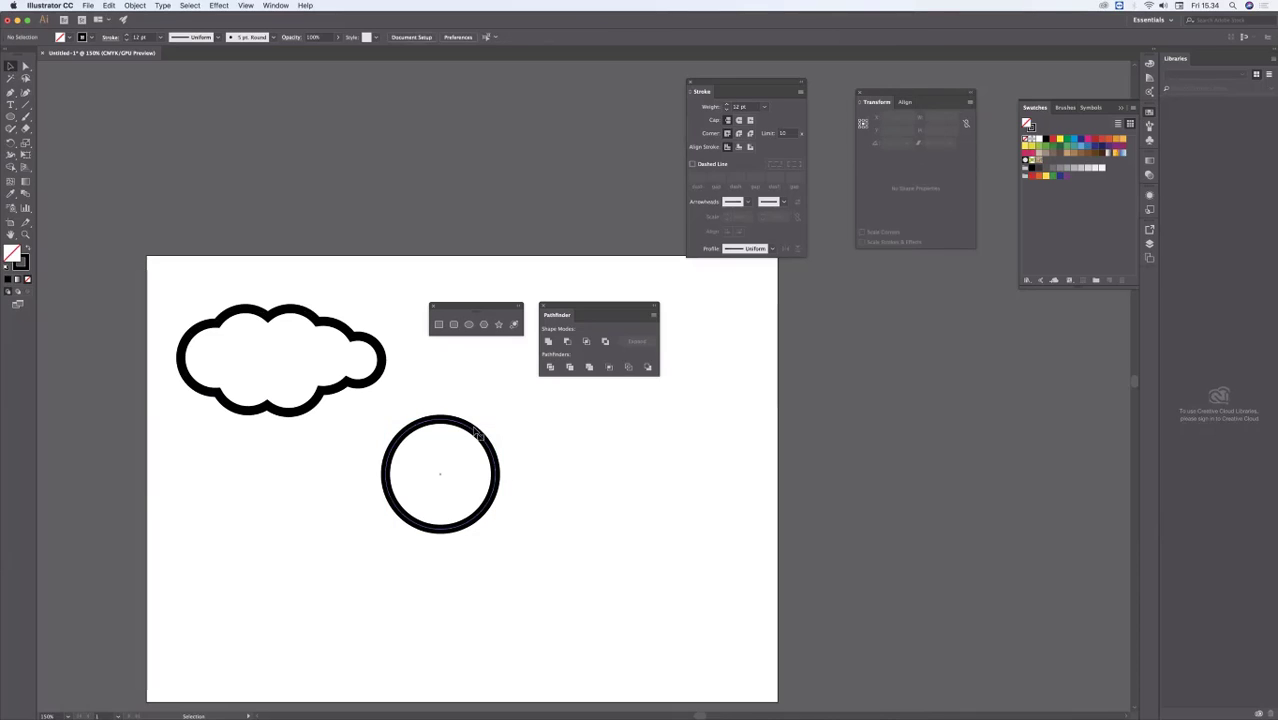
left_click(478, 512)
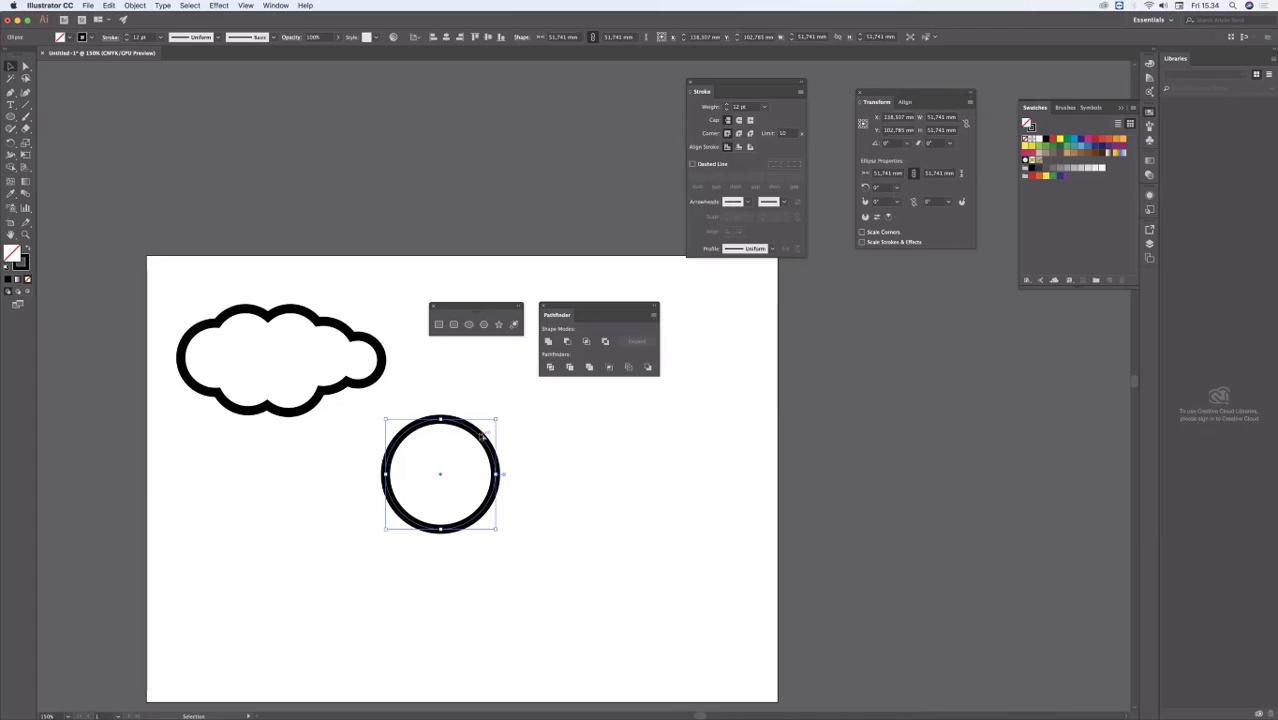
left_click_drag(481, 436, 513, 411)
left_click(639, 491)
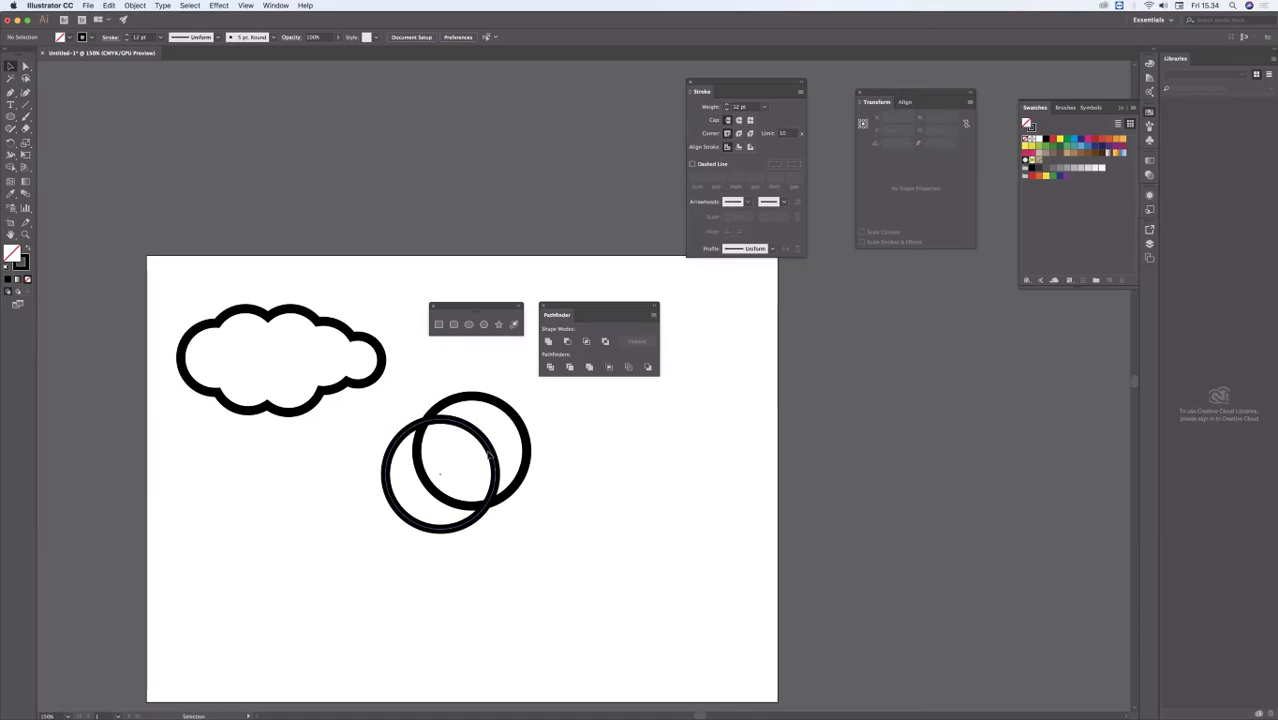
Step: Subtract the upper-right circle from the other with Minus Front to form a crescent moon, and place it just below the cloud
left_click_drag(557, 543, 426, 413)
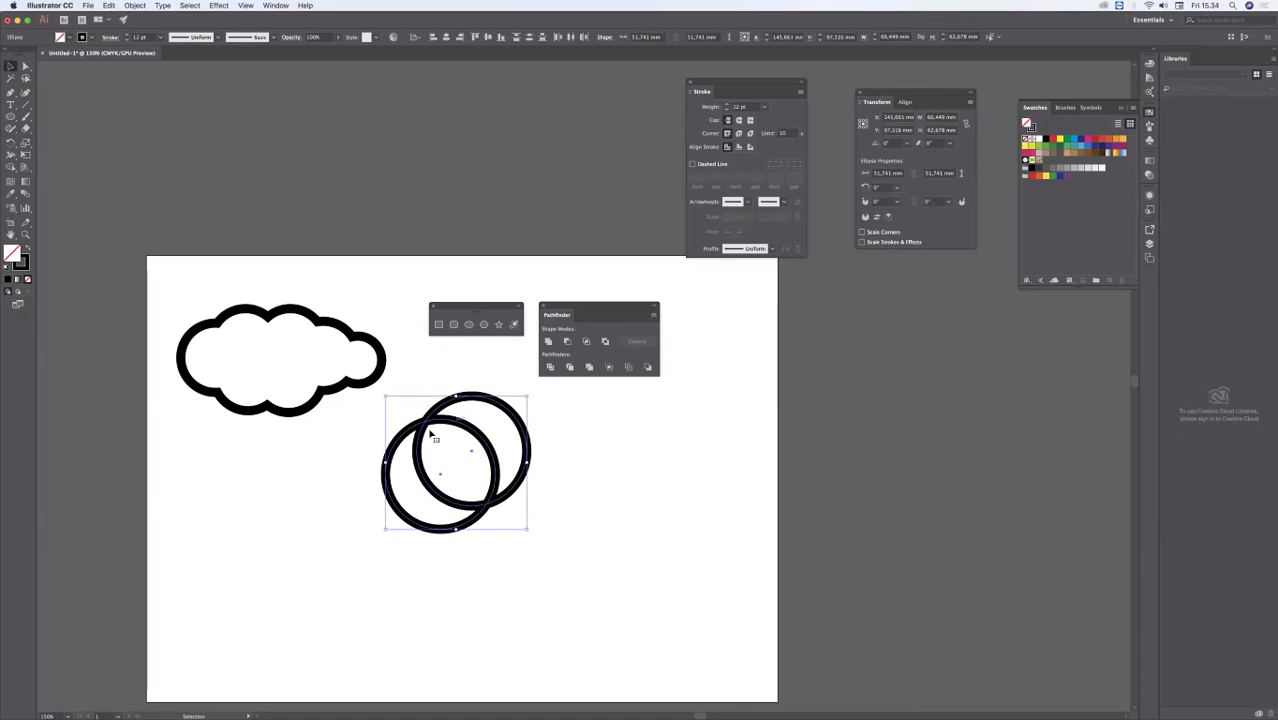
left_click(567, 343)
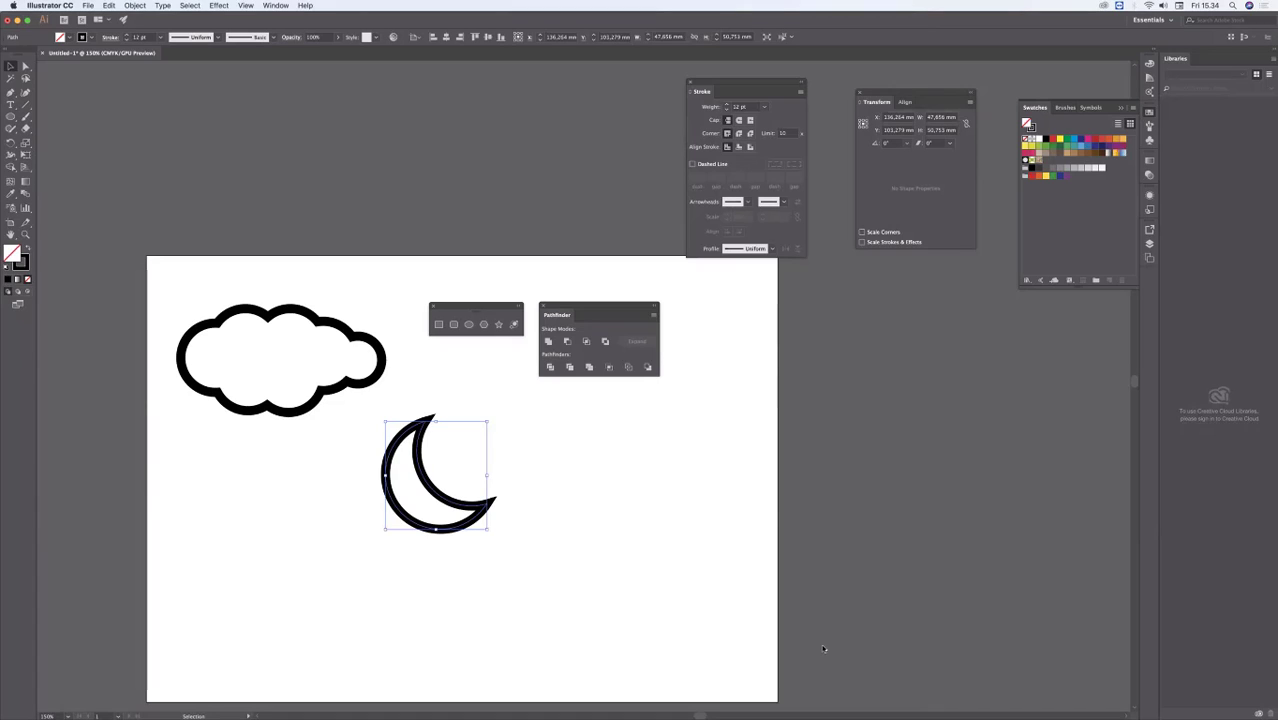
mouse_move(1238, 712)
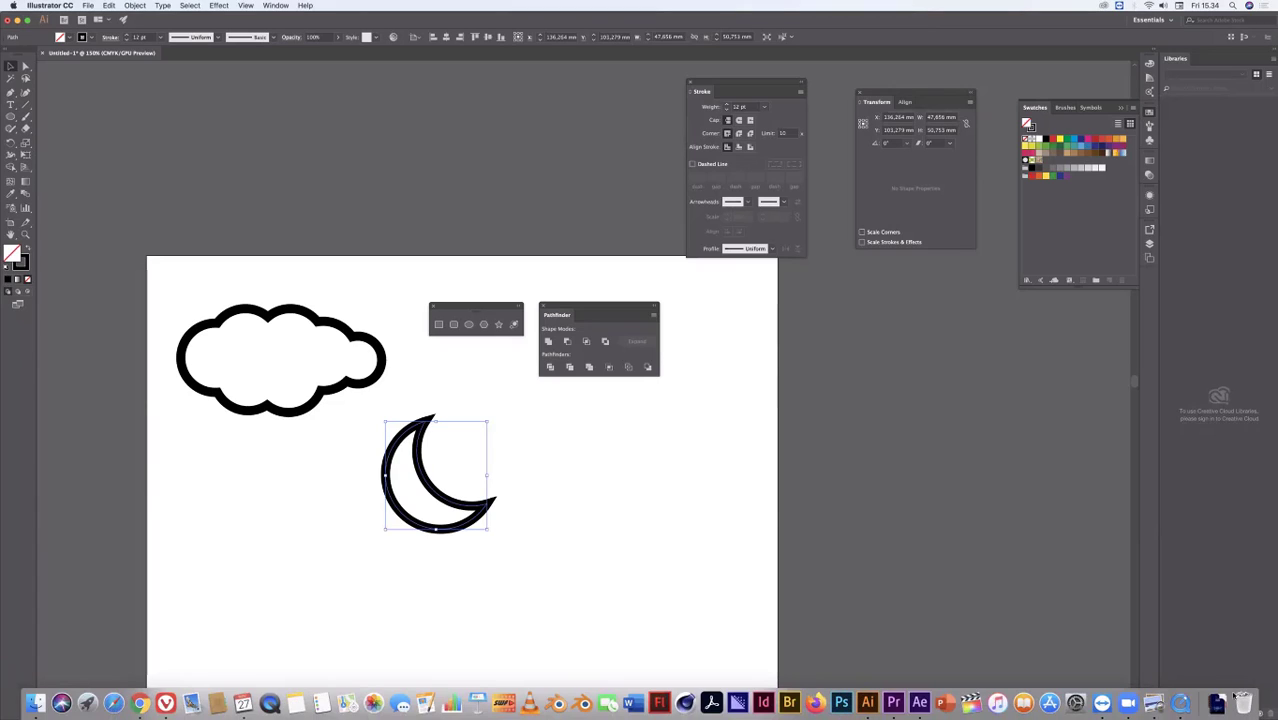
left_click_drag(428, 484, 273, 486)
left_click(565, 500)
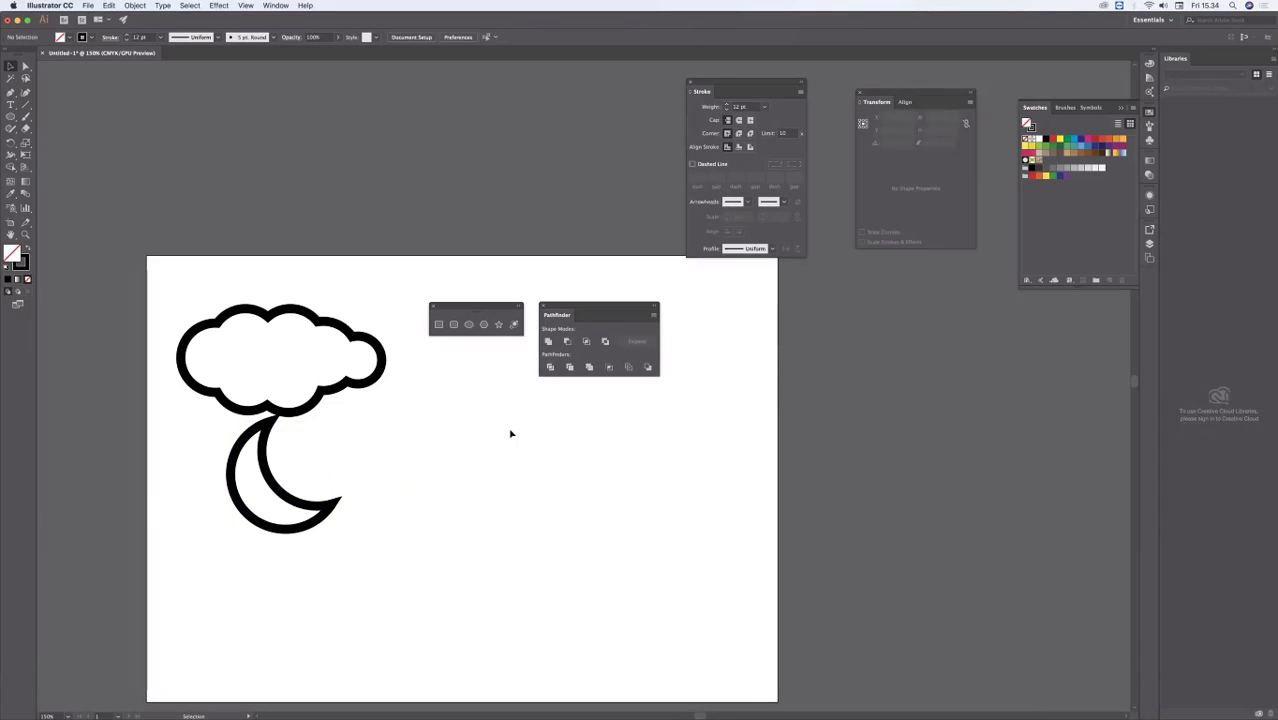
left_click_drag(381, 386, 385, 381)
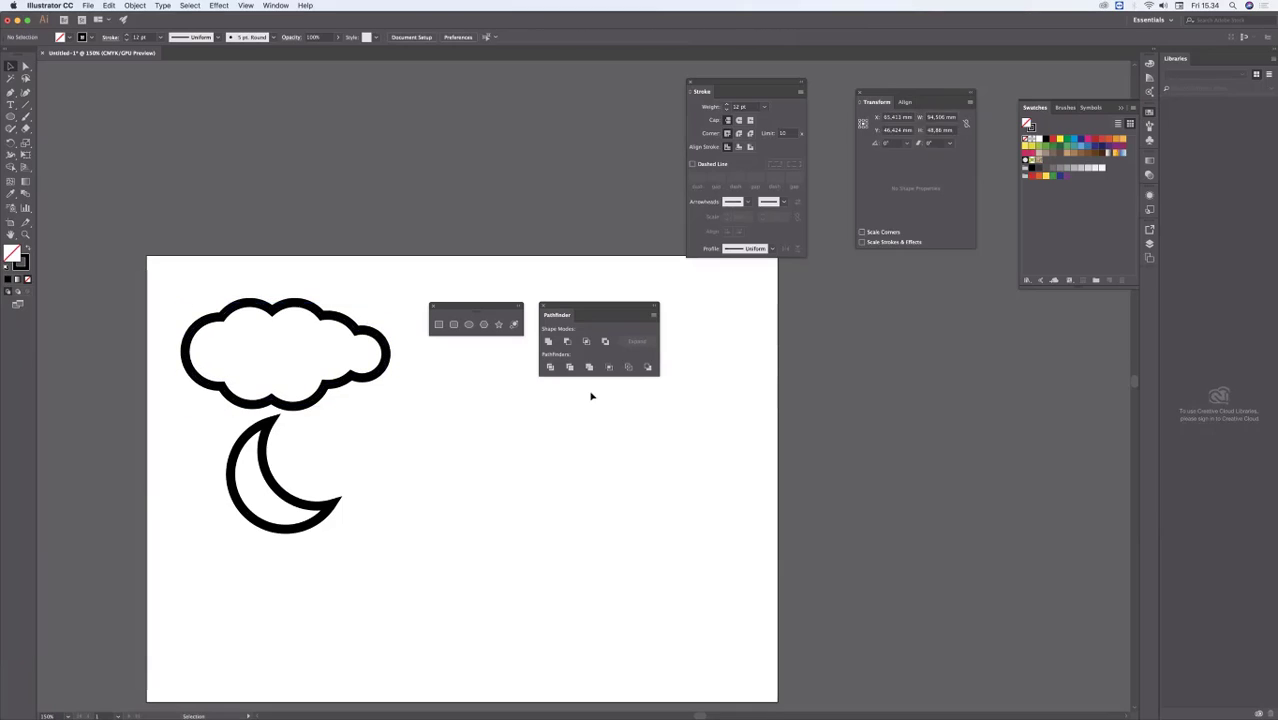
left_click(590, 394)
Step: Shift the Pathfinder palette aside and draw an unfilled square about 49 mm wide to the right of the moon
left_click_drag(637, 300, 659, 293)
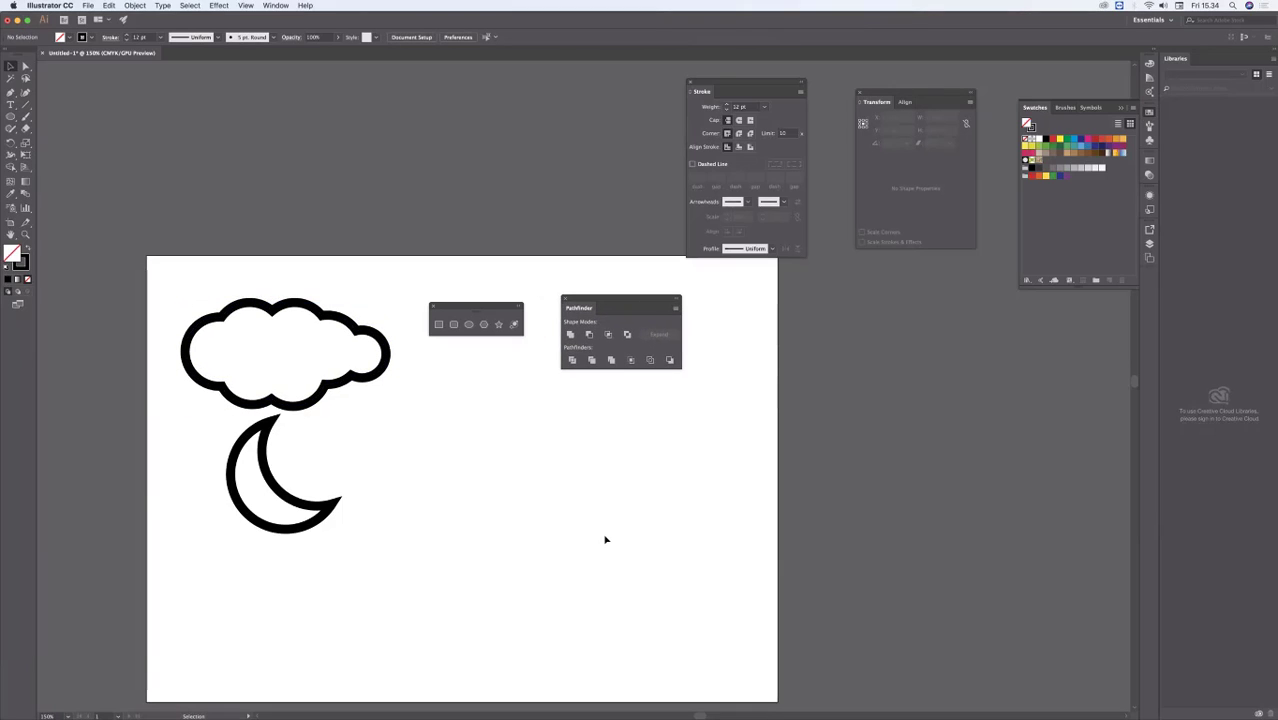
left_click(438, 324)
mouse_move(462, 452)
left_mouse_down()
mouse_move(471, 487)
mouse_move(543, 552)
mouse_move(570, 558)
left_mouse_up()
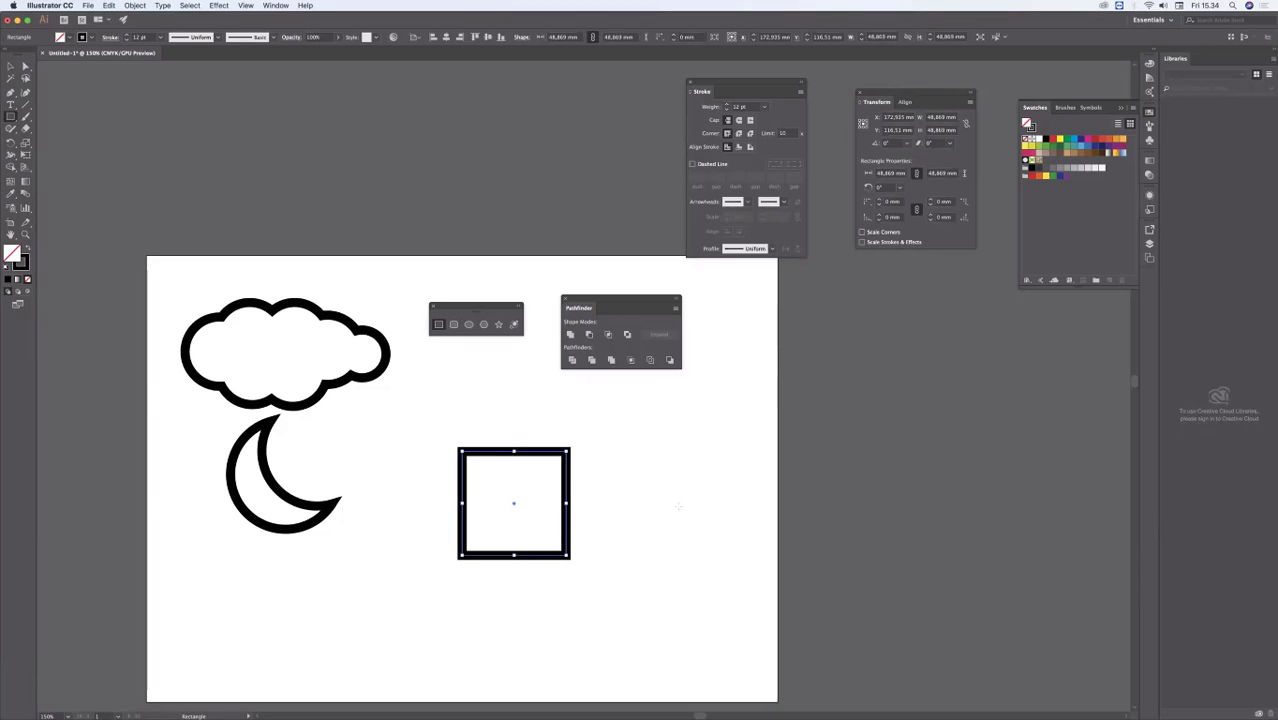
Step: Move the Pathfinder palette above the artboard and the shape tool palette beside the cloud, and choose the Polygon tool
left_click_drag(614, 306, 618, 237)
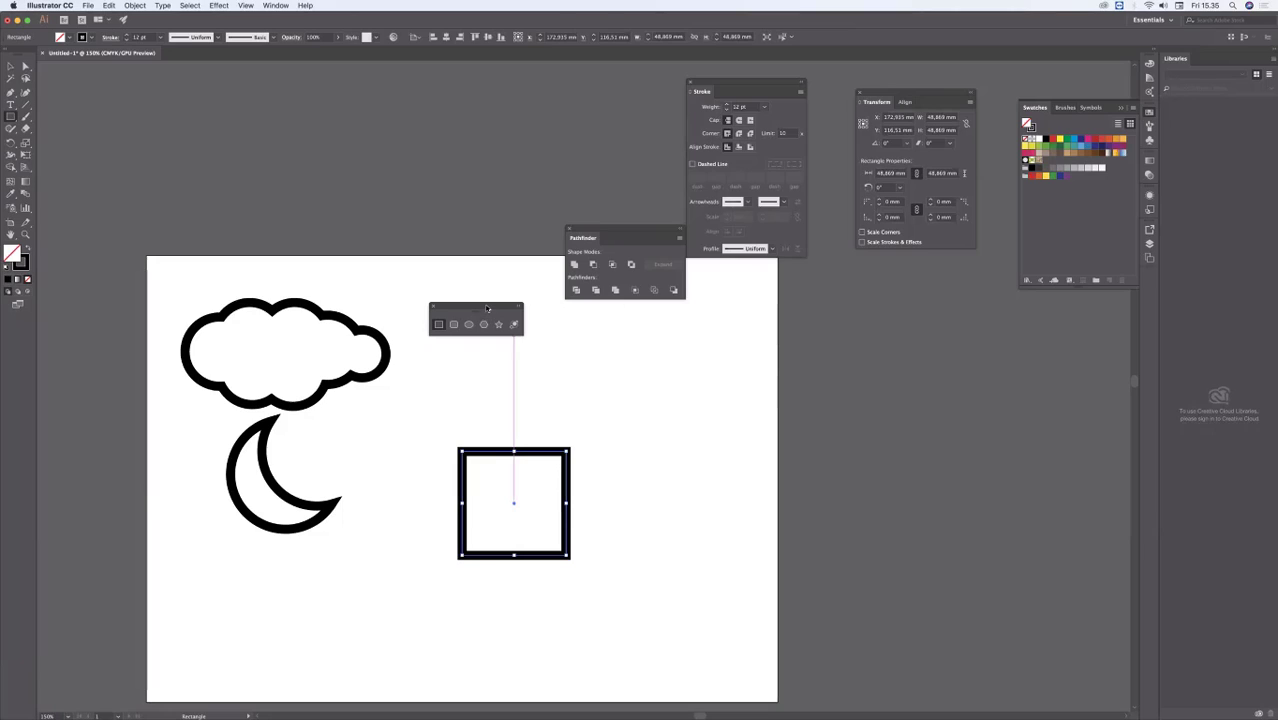
left_click_drag(488, 308, 693, 363)
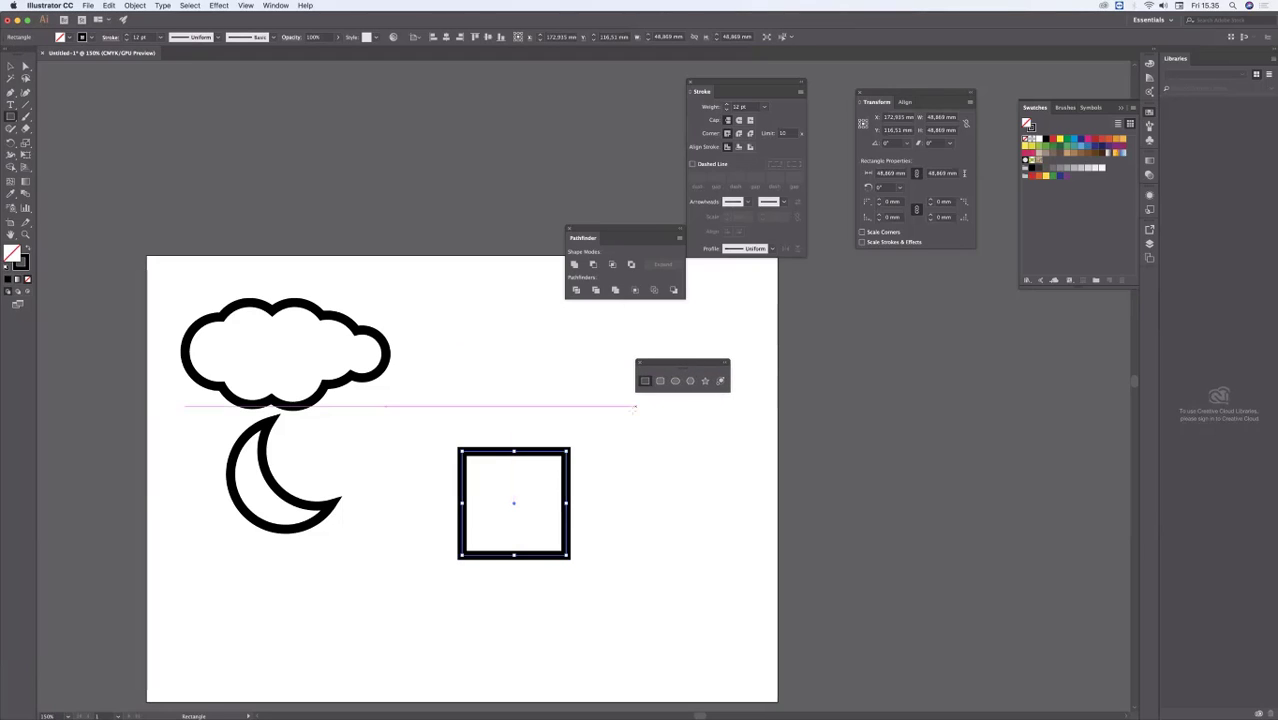
left_click_drag(683, 362, 692, 324)
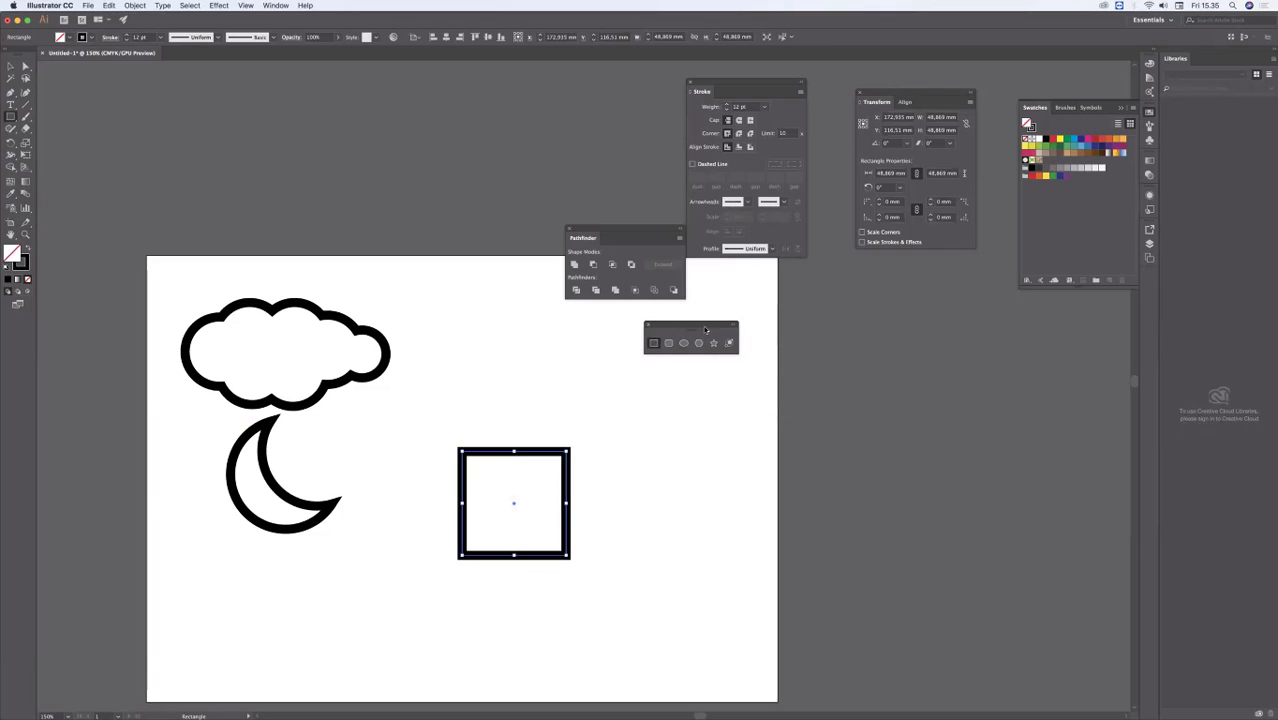
left_click_drag(644, 228, 492, 185)
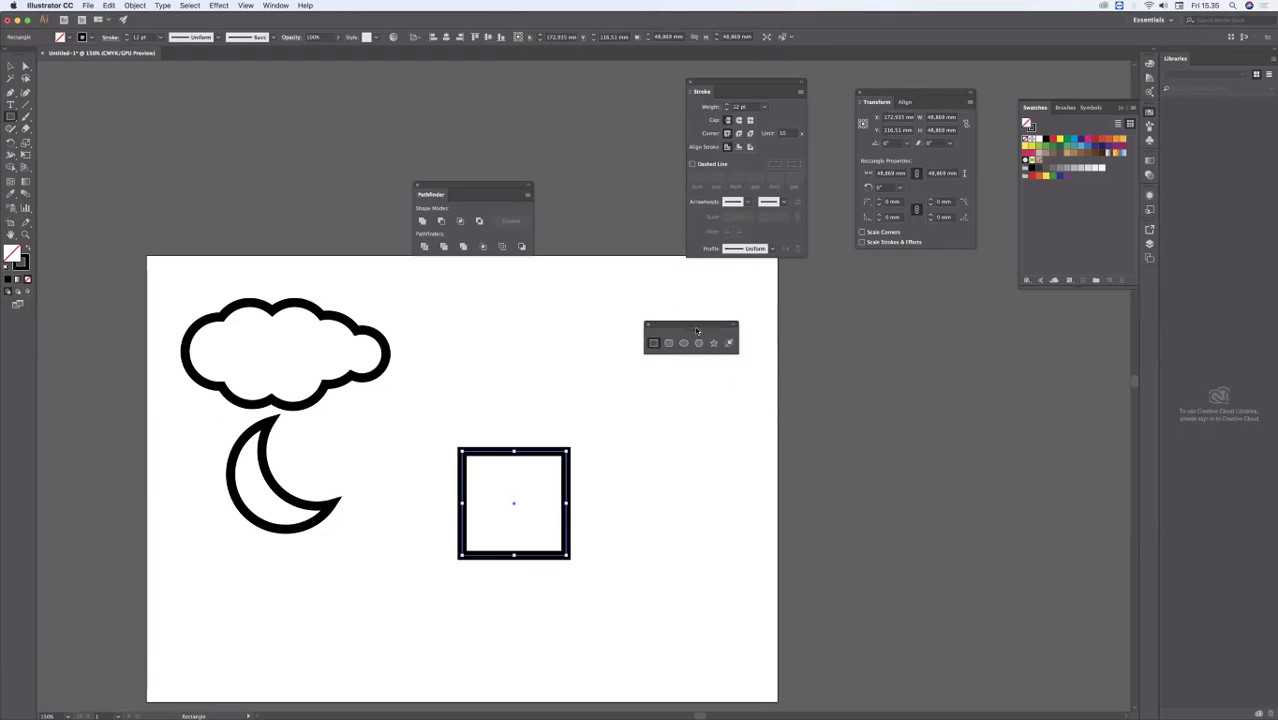
left_click_drag(707, 328, 622, 328)
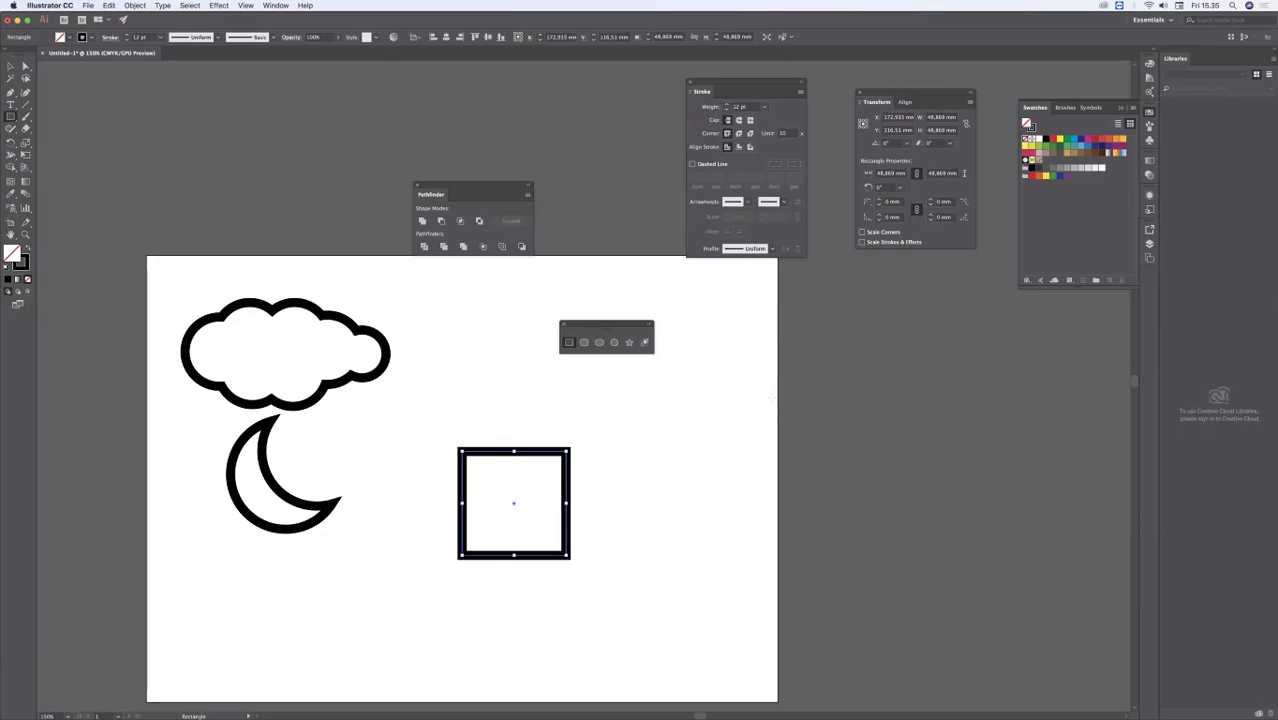
left_click(615, 345)
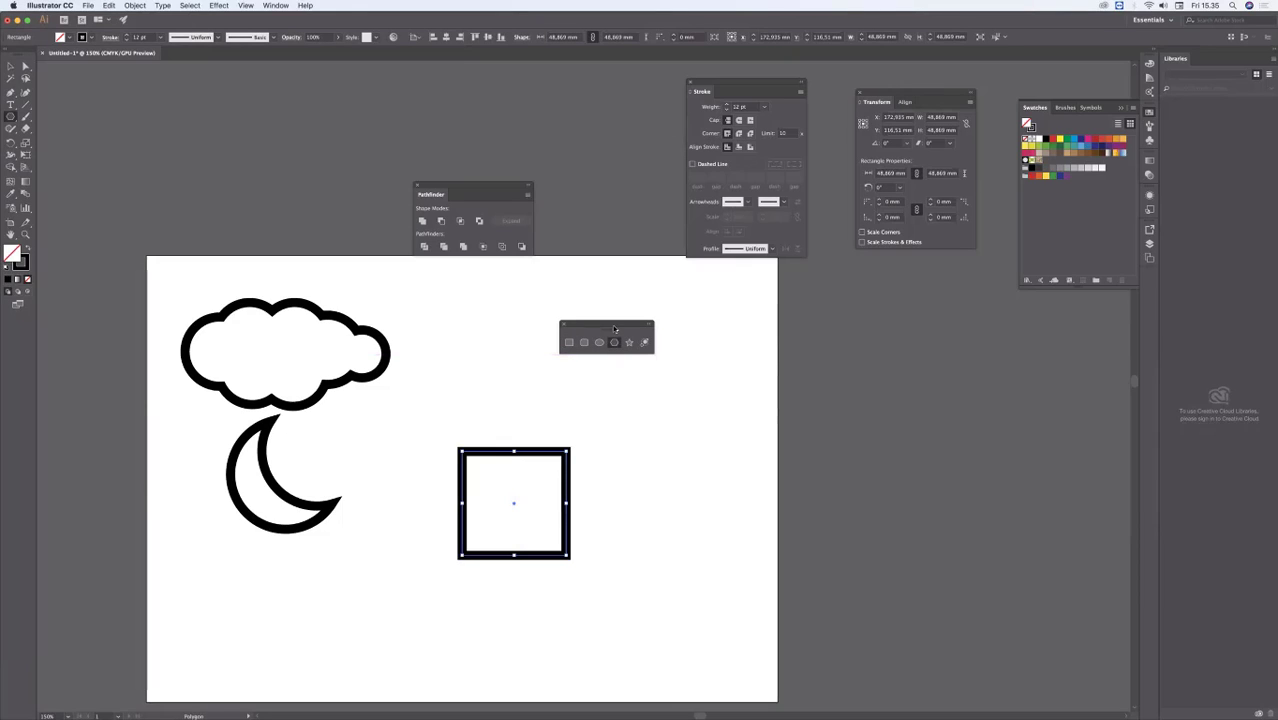
left_click_drag(590, 324, 396, 291)
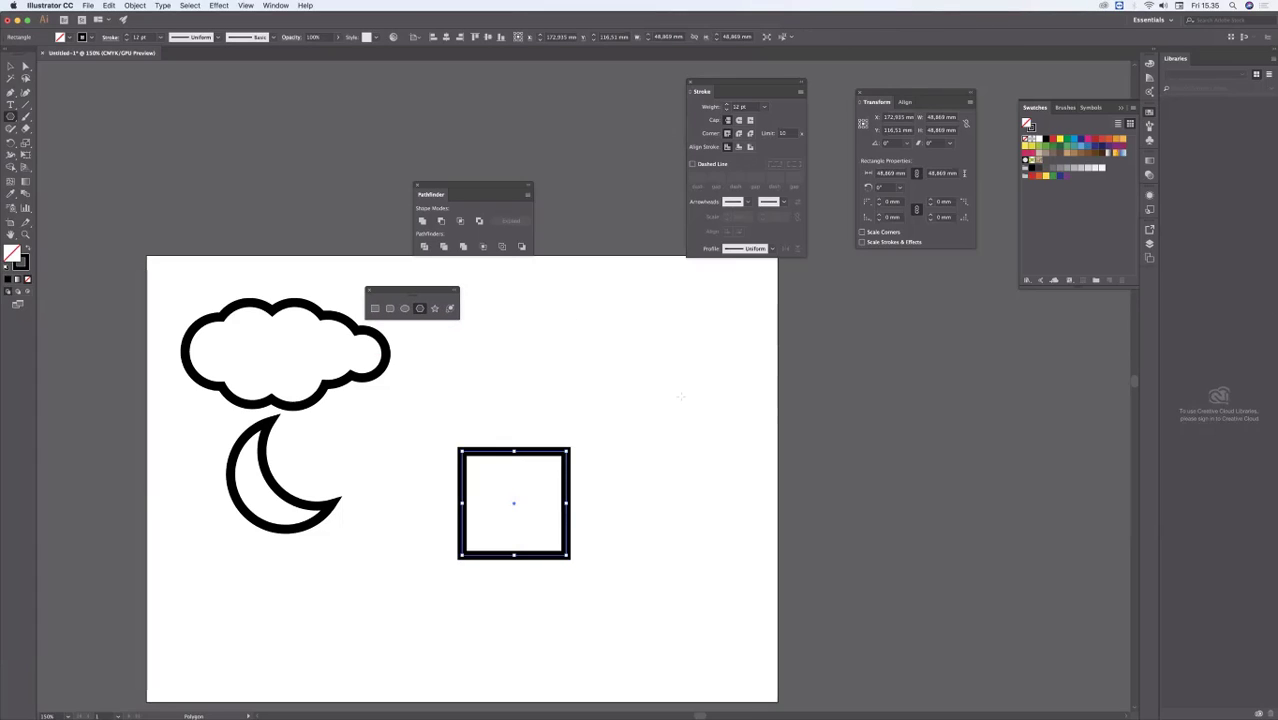
left_click_drag(614, 344, 709, 437)
key("Up")
key("Up")
key("Down")
key("Down")
key("Down")
key("Down")
key("Down")
key("Up")
key("Up")
key("Up")
key("Up")
key("Up")
key("Up")
key("Down")
key("Down")
key("Down")
key("Down")
key("Down")
key("Down")
key("Up")
key("Up")
key("Up")
key("Up")
key("Up")
key("Up")
key("Up")
key("Up")
key("Up")
key("Down")
key("Down")
key("Down")
key("Down")
key("Down")
key("Down")
key("Down")
key("Down")
key("Down")
key("Delete")
key("Up")
key("Up")
key("Up")
key("Up")
key("Down")
key("Down")
key("Down")
key("Down")
key("super+z")
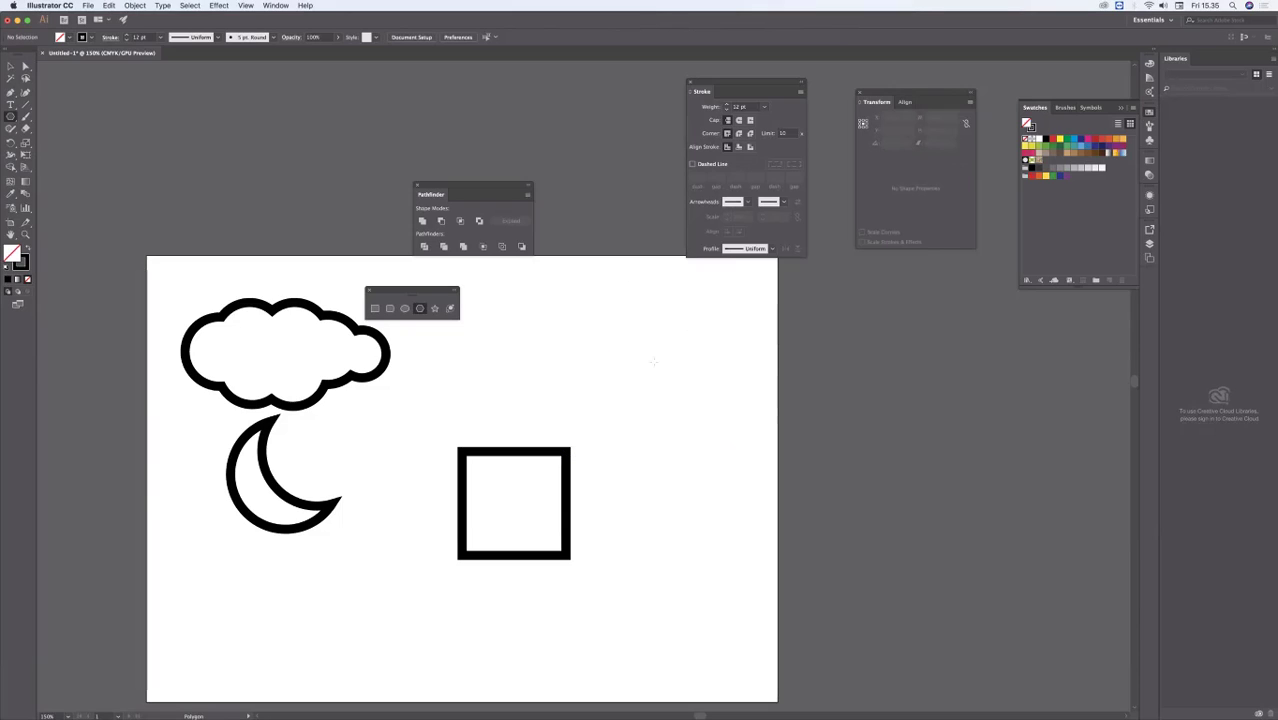
Step: Draw an unfilled, flat-based three-sided polygon with sides about 77 mm long near the artboard's upper-right corner
left_click_drag(662, 357, 735, 408)
key("Up")
key("Up")
key("Up")
key("Down")
key("Down")
key("Down")
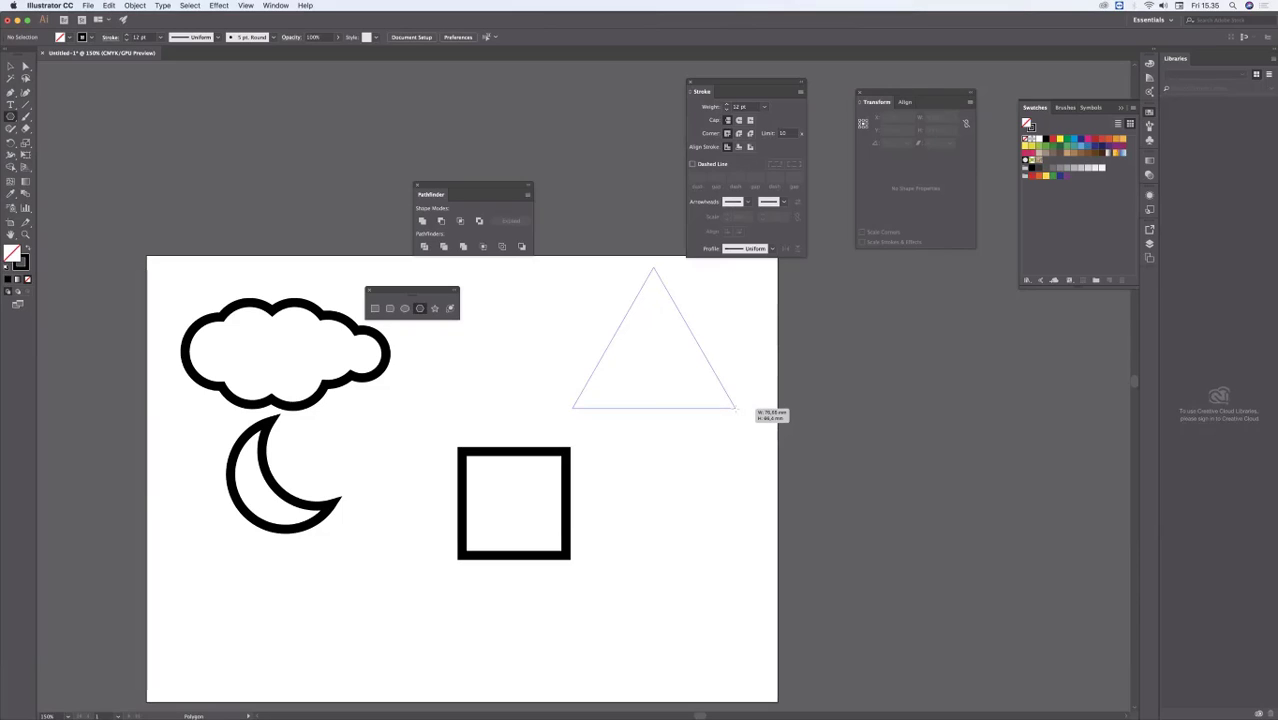
left_click_drag(735, 408, 737, 410)
Step: Move the triangle onto the square as a roof, centred and slightly overlapping the square's top edge
left_click(12, 66)
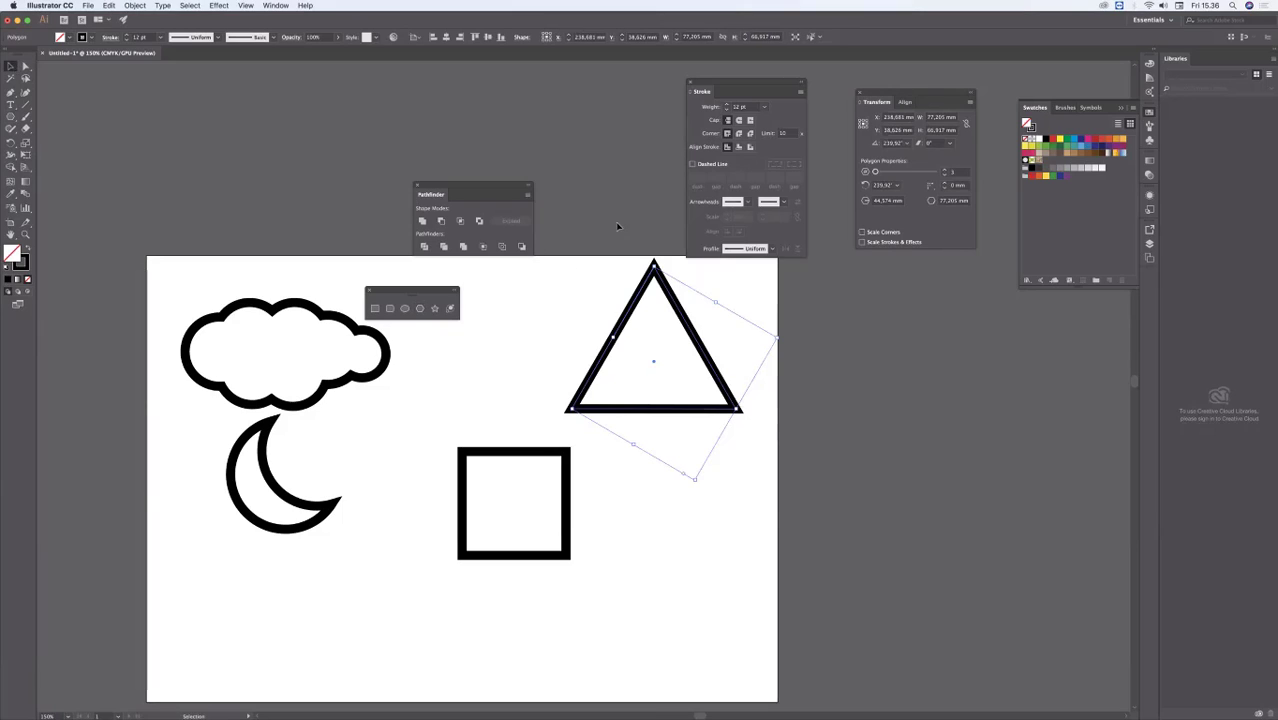
left_click(633, 257)
left_click_drag(684, 320, 547, 373)
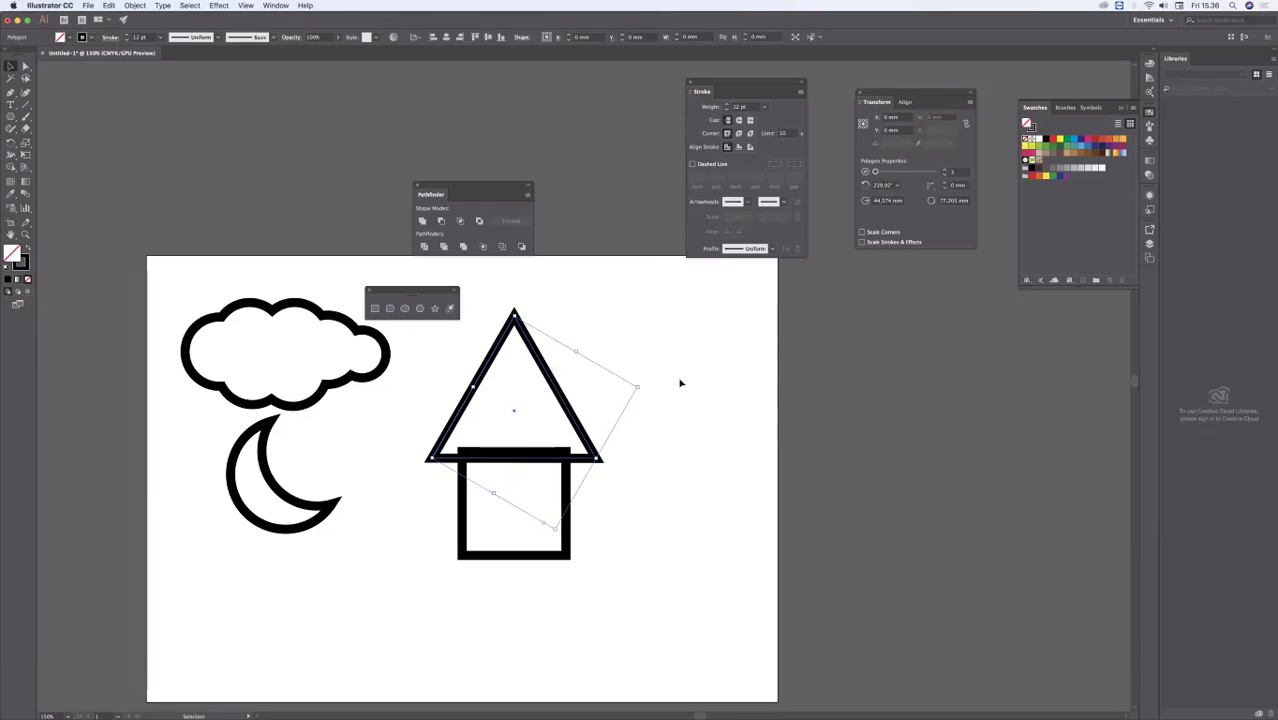
left_click(692, 381)
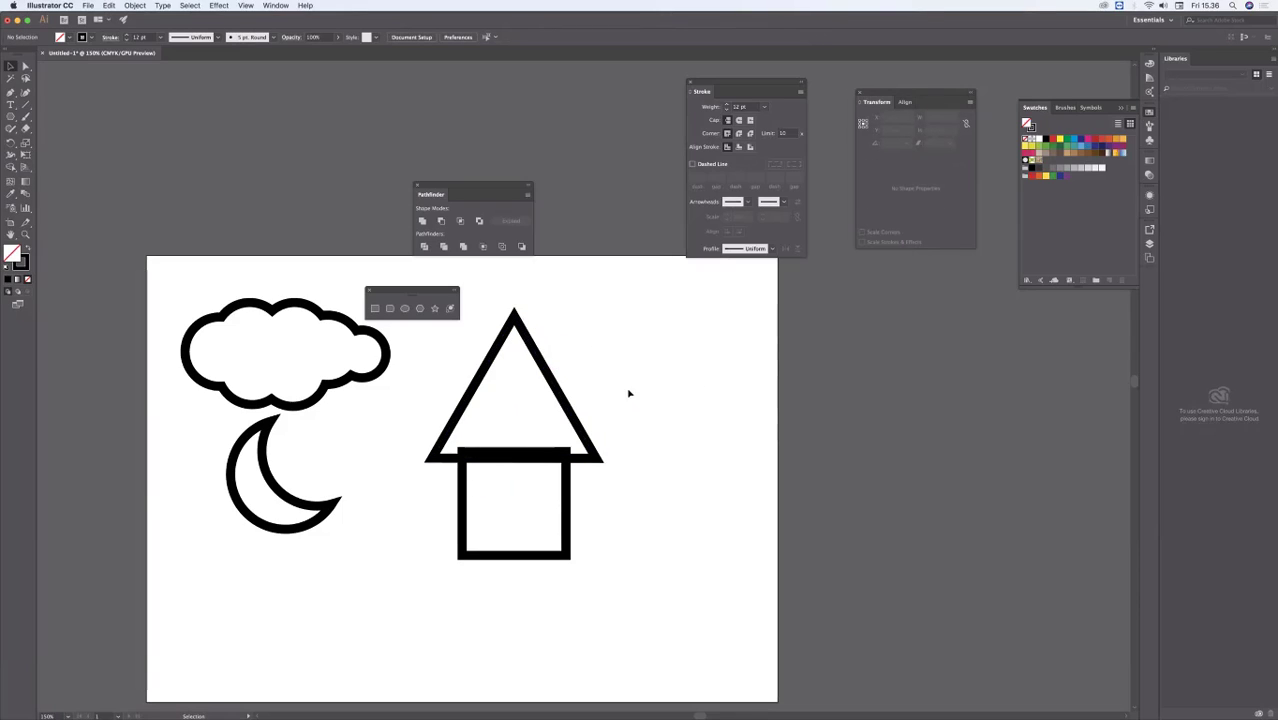
left_click(571, 407)
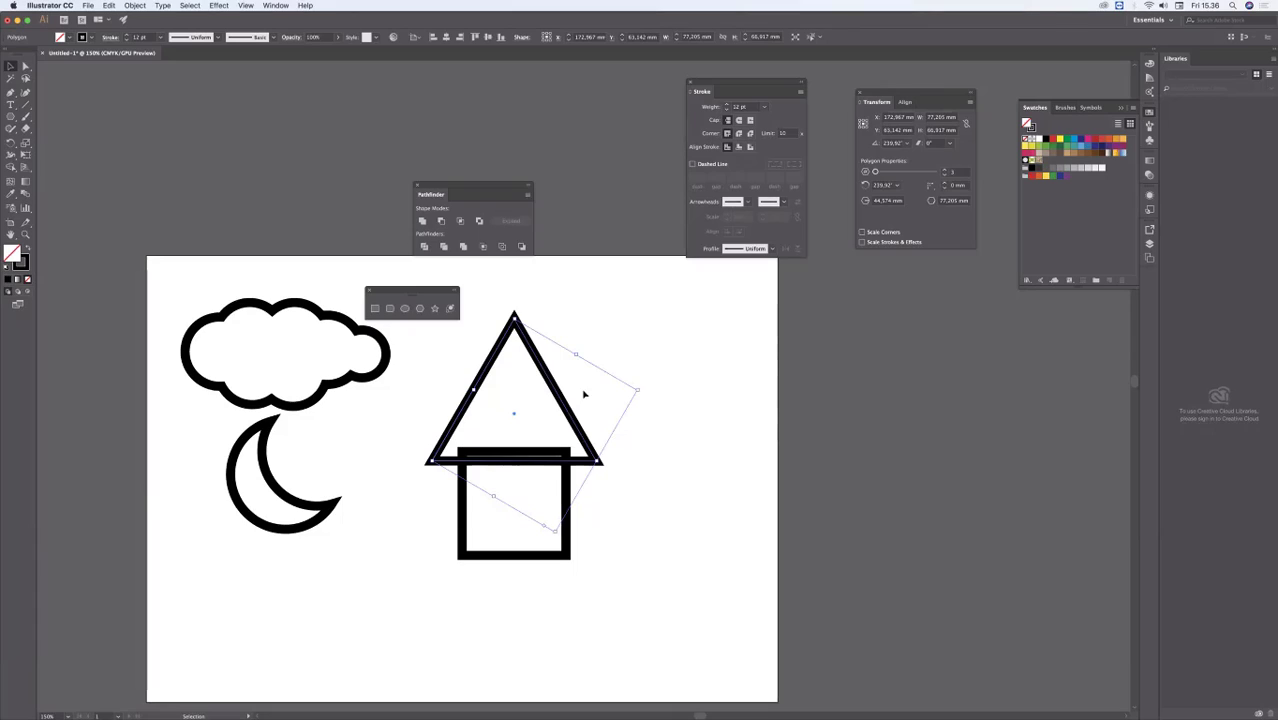
left_click(579, 400)
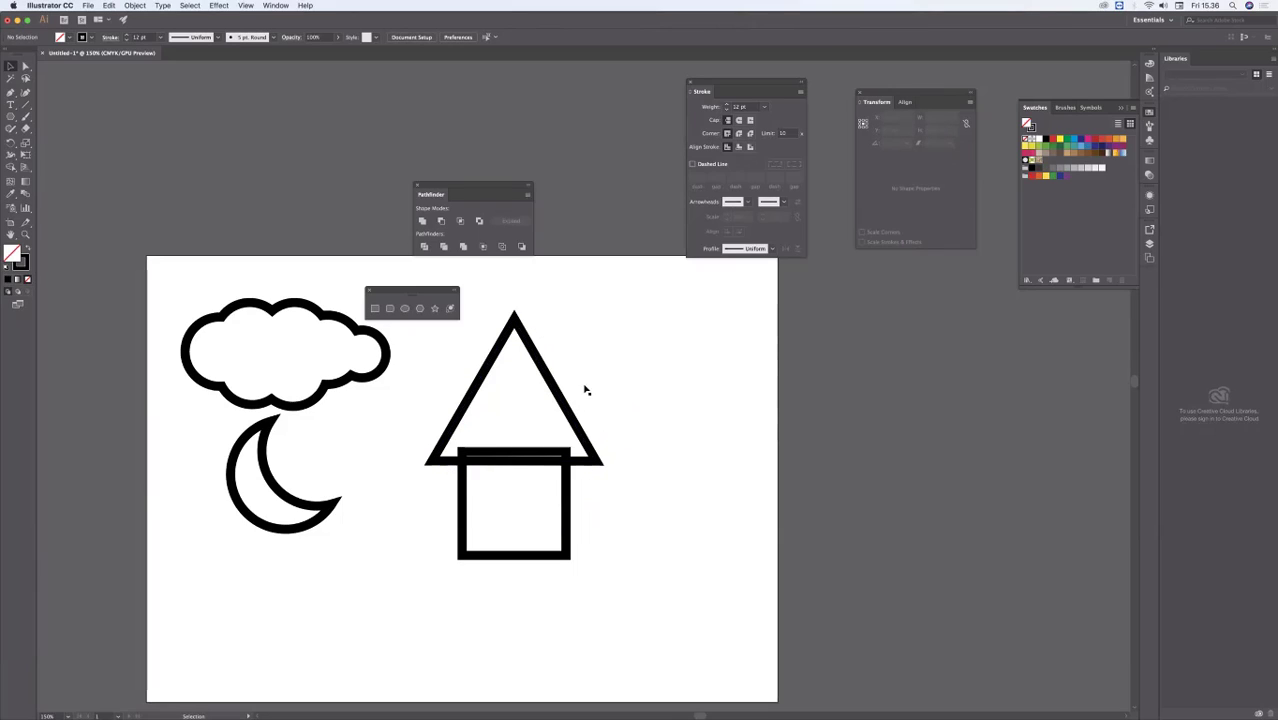
Step: Fill the roof triangle with white so it covers the top edge of the square
left_click(548, 372)
left_click(69, 37)
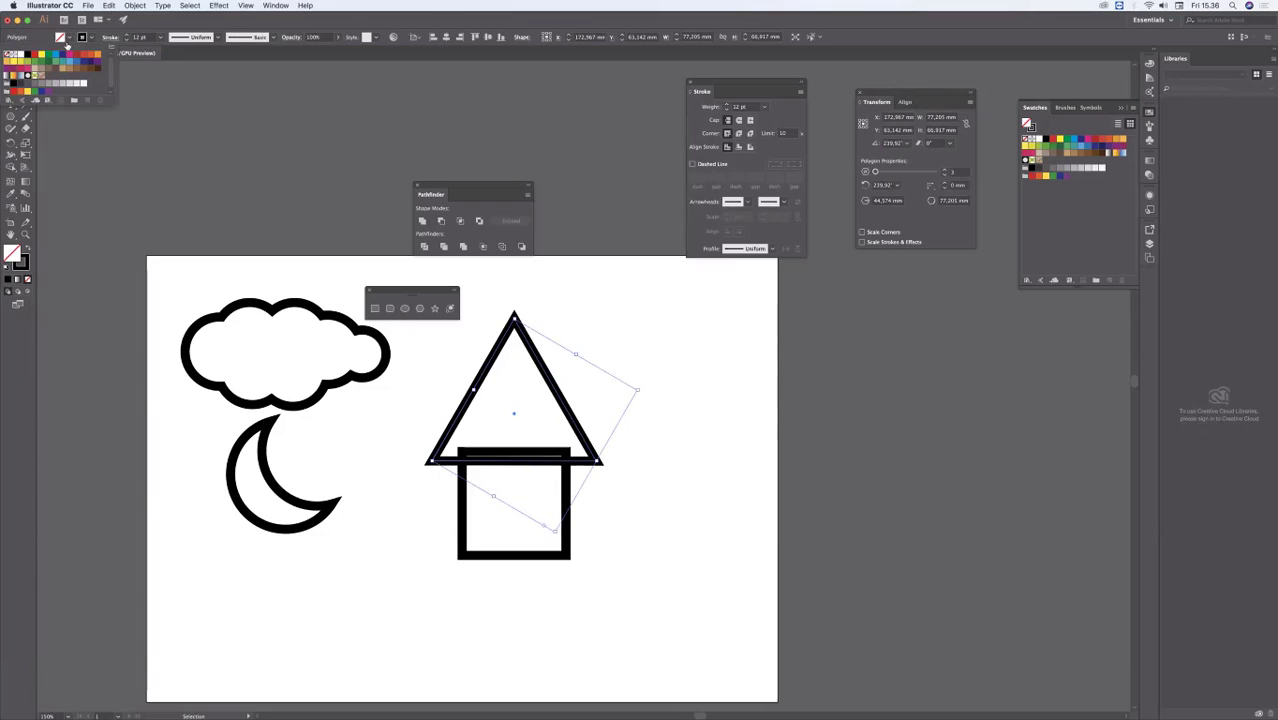
left_click(24, 57)
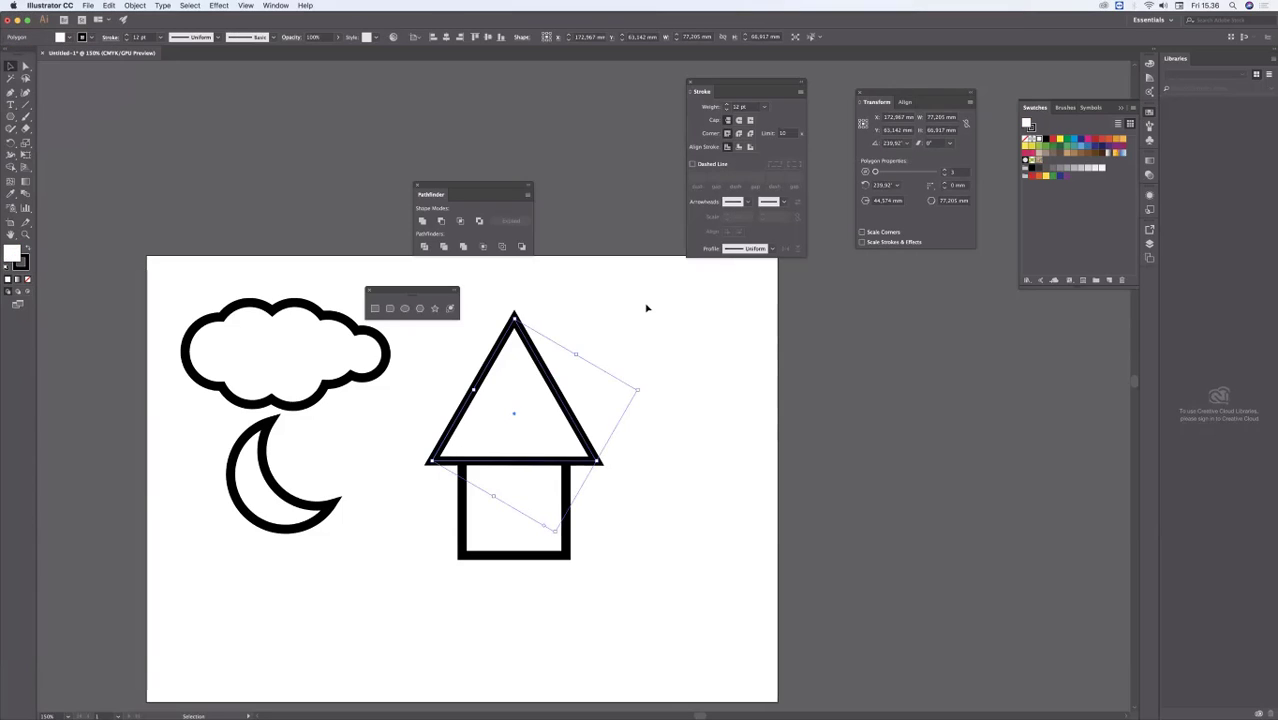
left_click(630, 325)
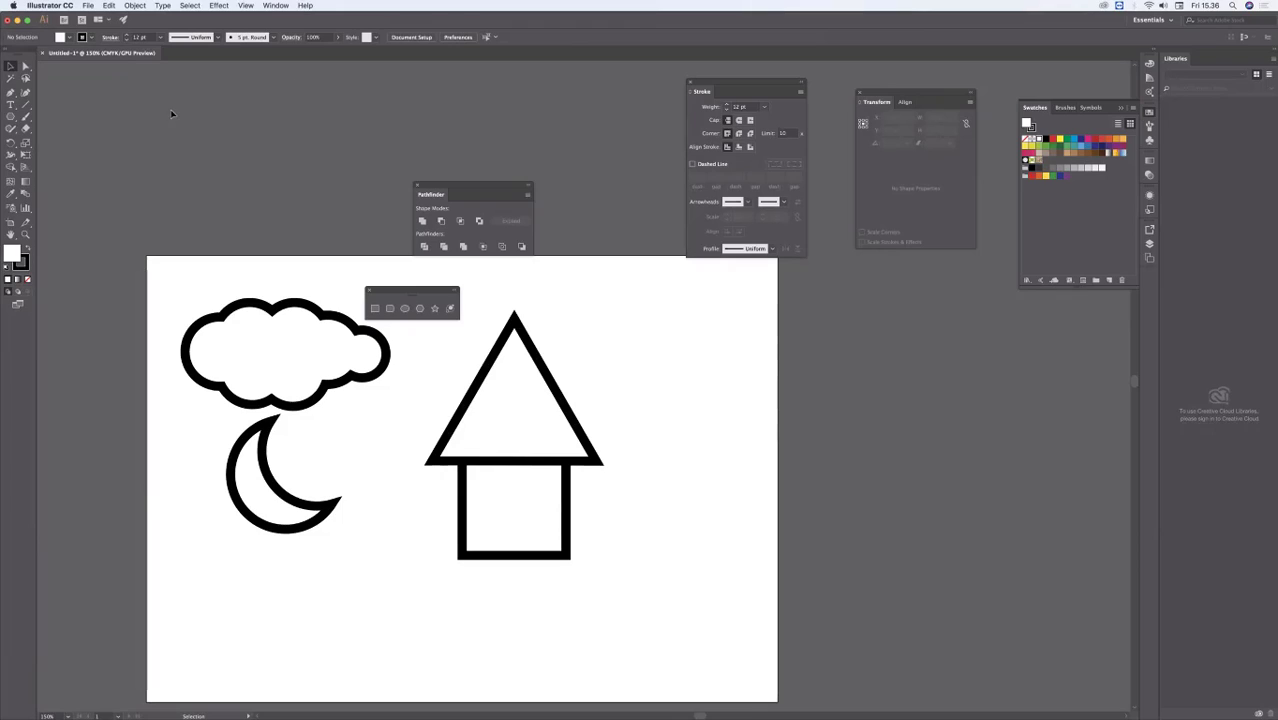
Step: Draw a narrow chimney rectangle about 11.5 × 53 mm over the right slope of the roof
left_click(10, 116)
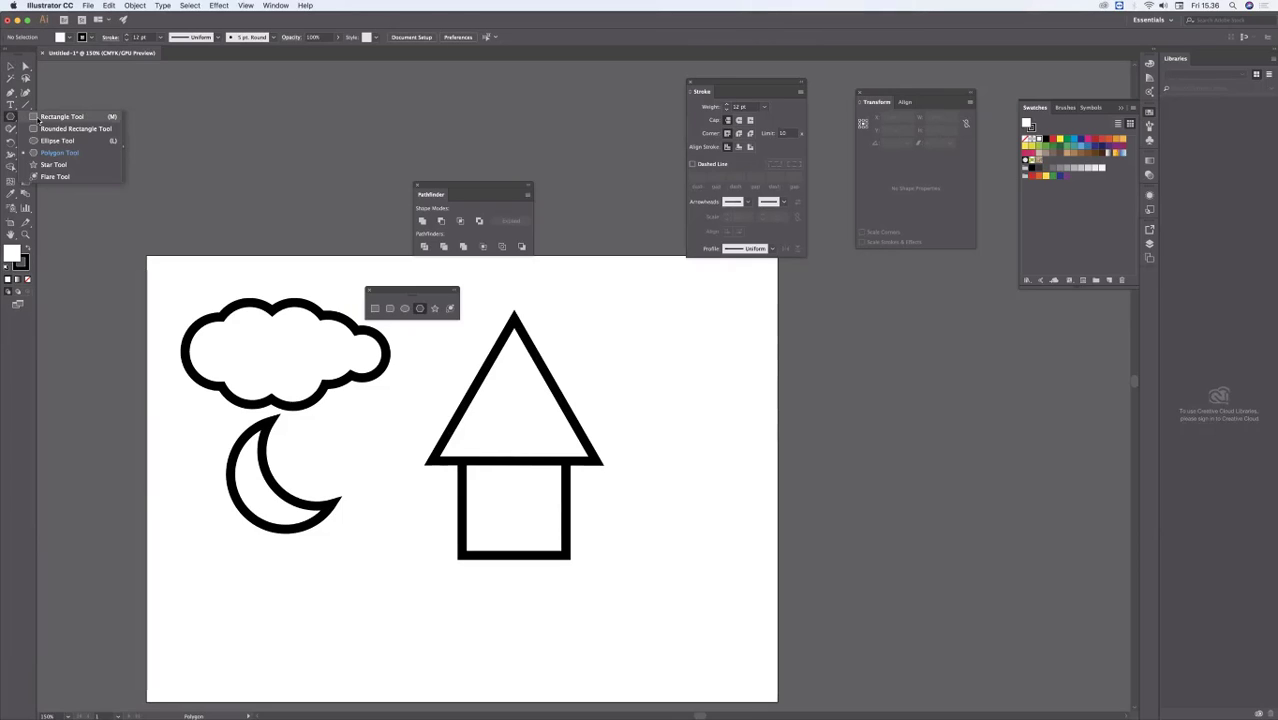
left_click(62, 116)
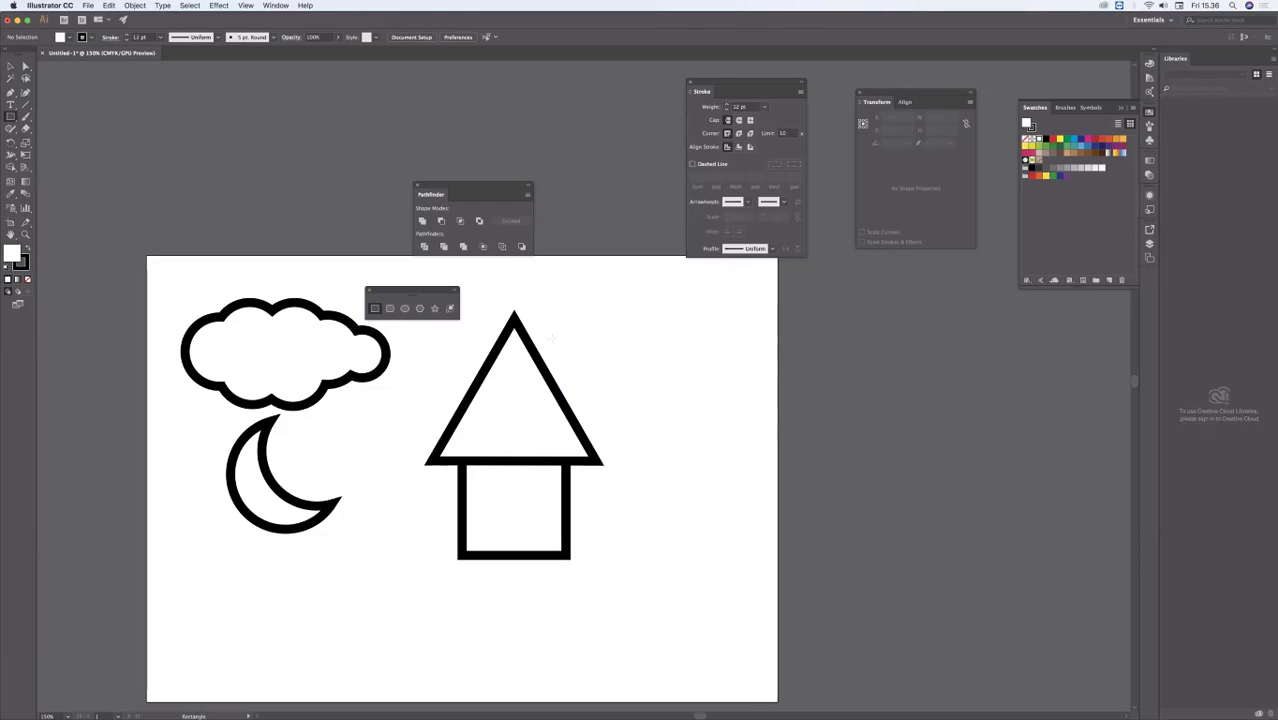
left_click_drag(542, 324, 568, 437)
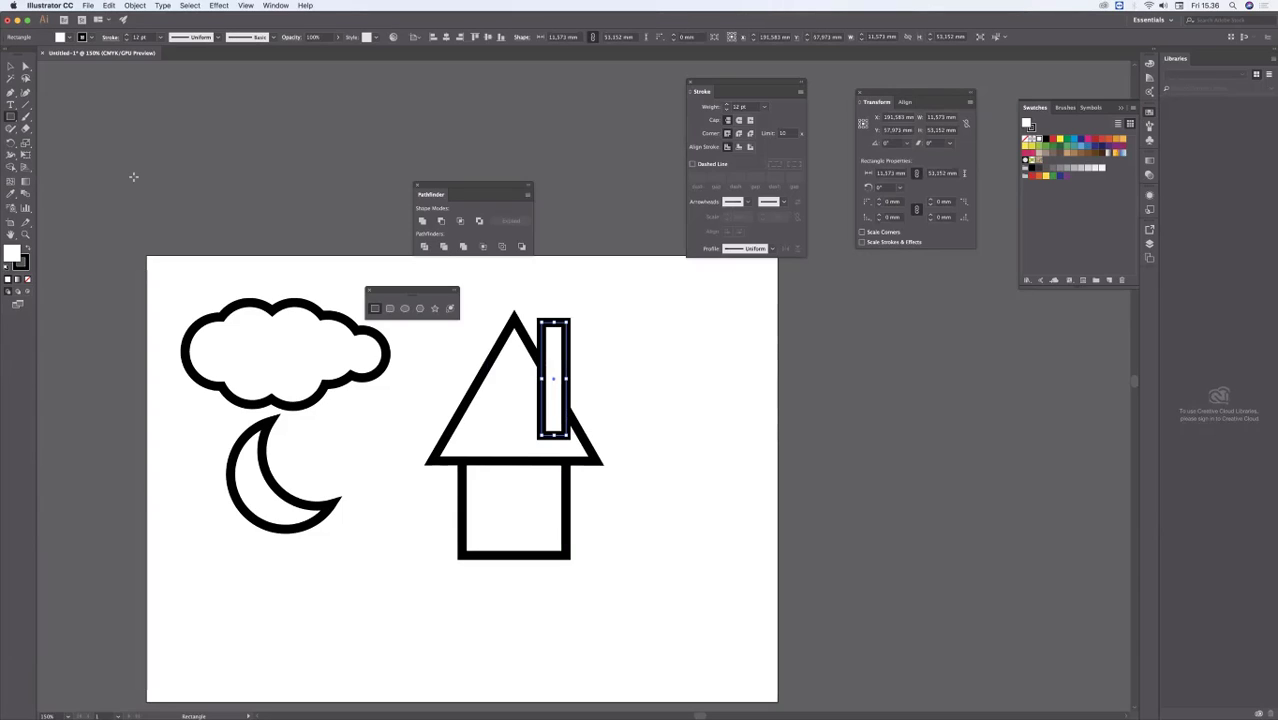
Step: Select the chimney and the roof triangle and unite them into one outline with Pathfinder
key("v")
left_click(637, 328)
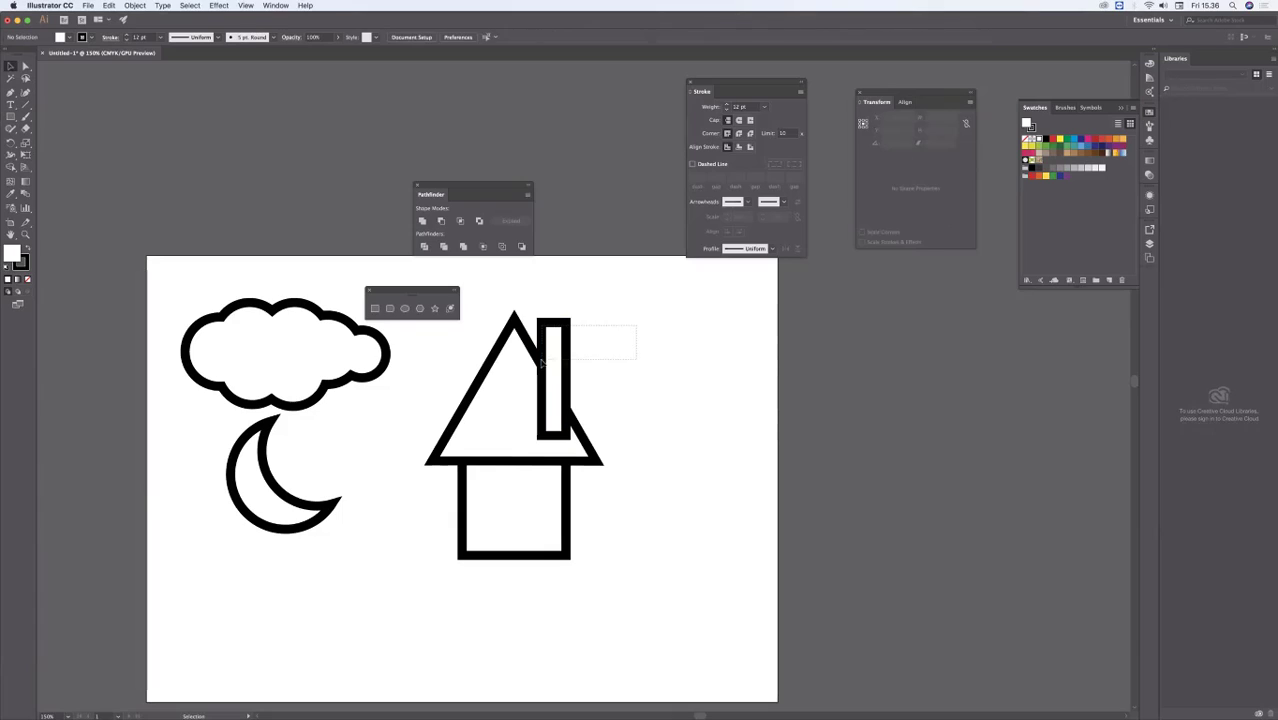
left_click(525, 347)
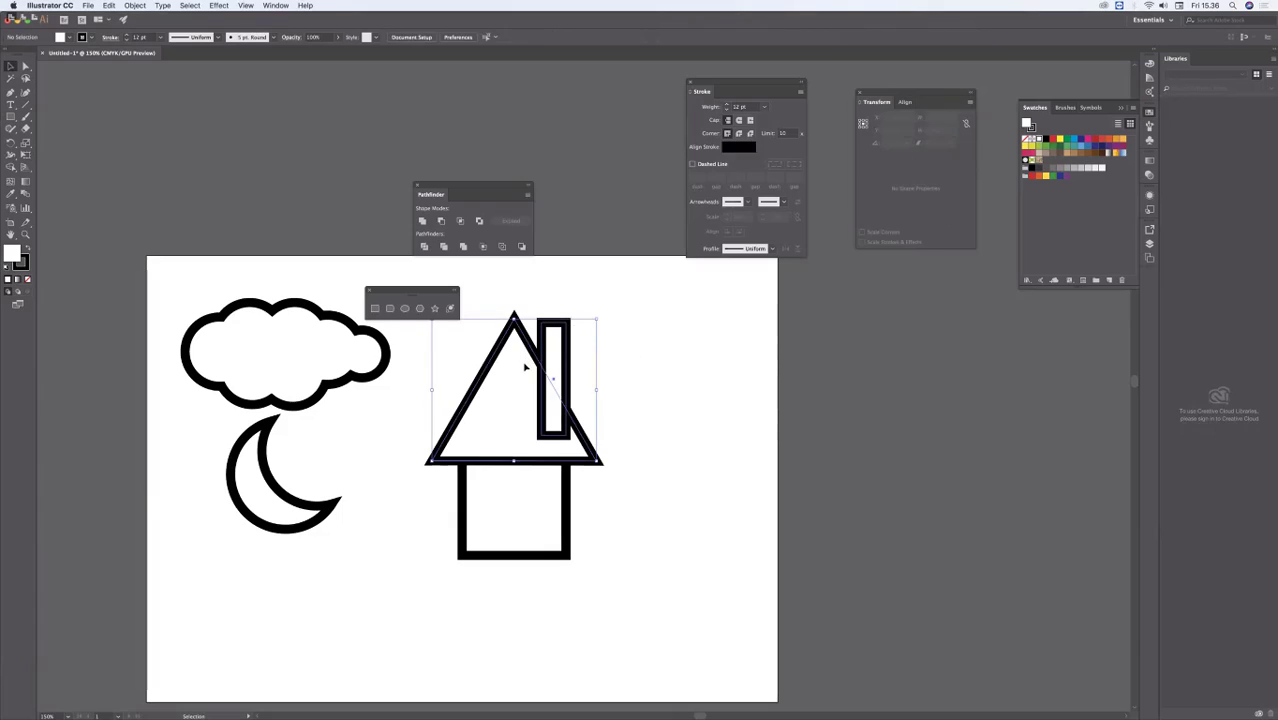
left_click(423, 221)
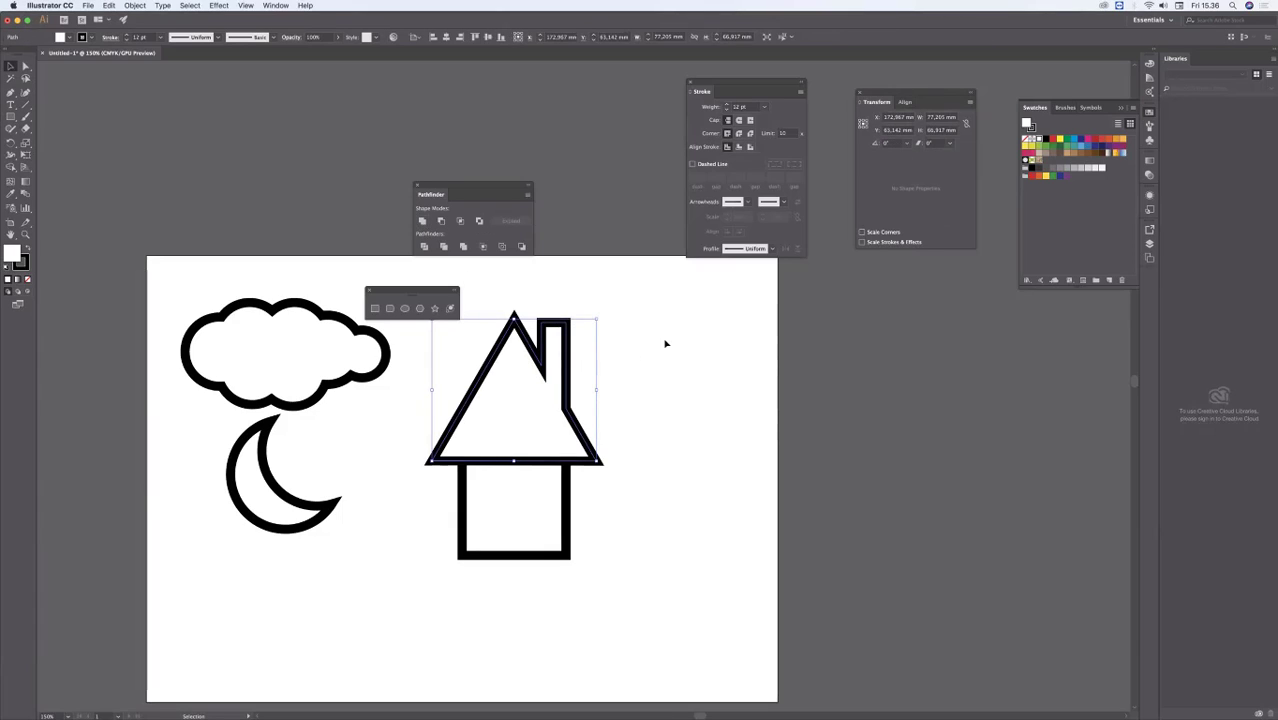
Step: Draw three small smoke circles rising diagonally up and away from the top of the chimney
left_click(636, 329)
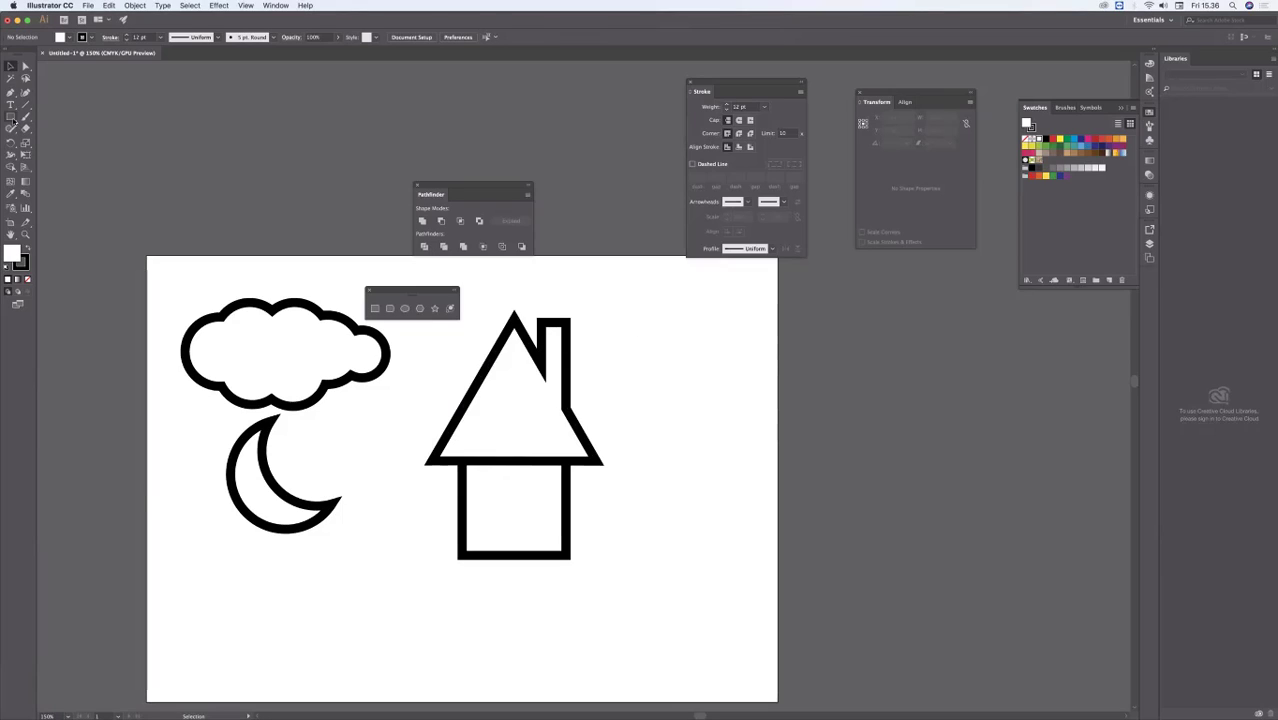
left_click_drag(13, 118, 55, 141)
left_click_drag(556, 281, 594, 292)
mouse_move(581, 248)
left_mouse_down()
mouse_move(610, 260)
mouse_move(640, 250)
left_mouse_up()
key("super+shift+a")
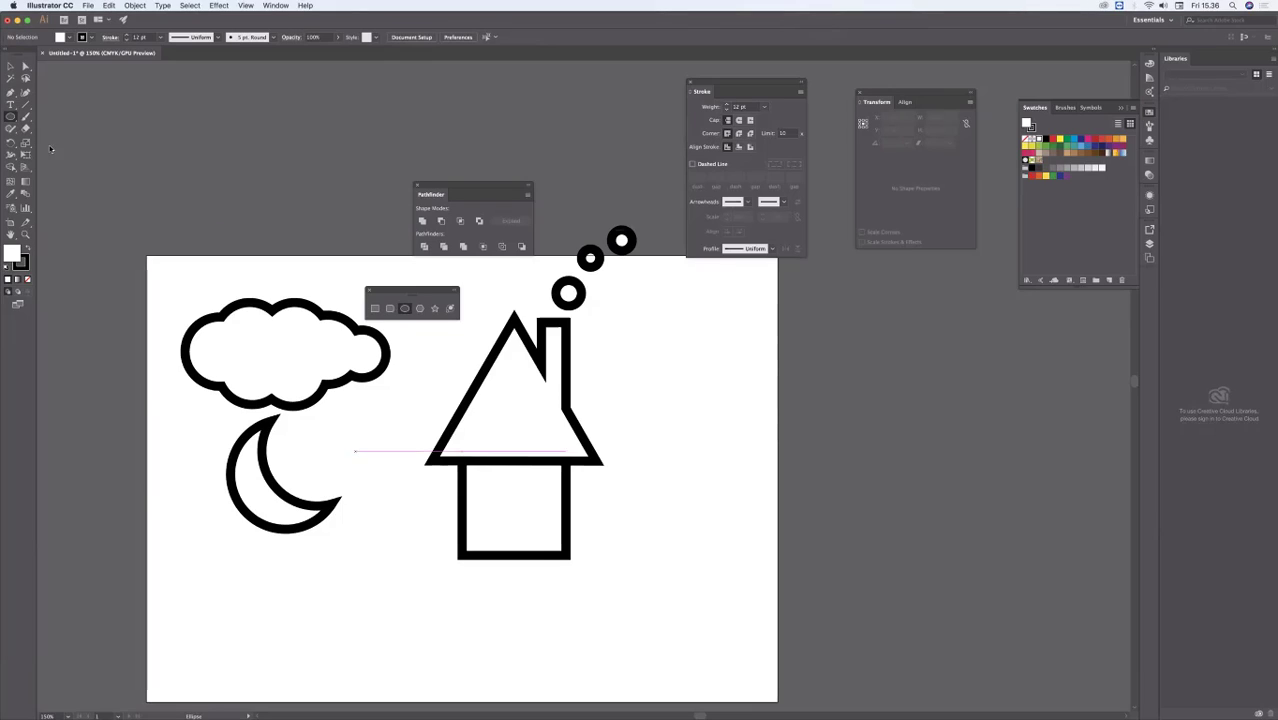
Step: Draw a door rectangle about 12.7 × 28.4 mm at the base of the house and a small square window beside it
left_click_drag(11, 116, 30, 118)
left_click(33, 117)
left_click_drag(476, 492, 509, 555)
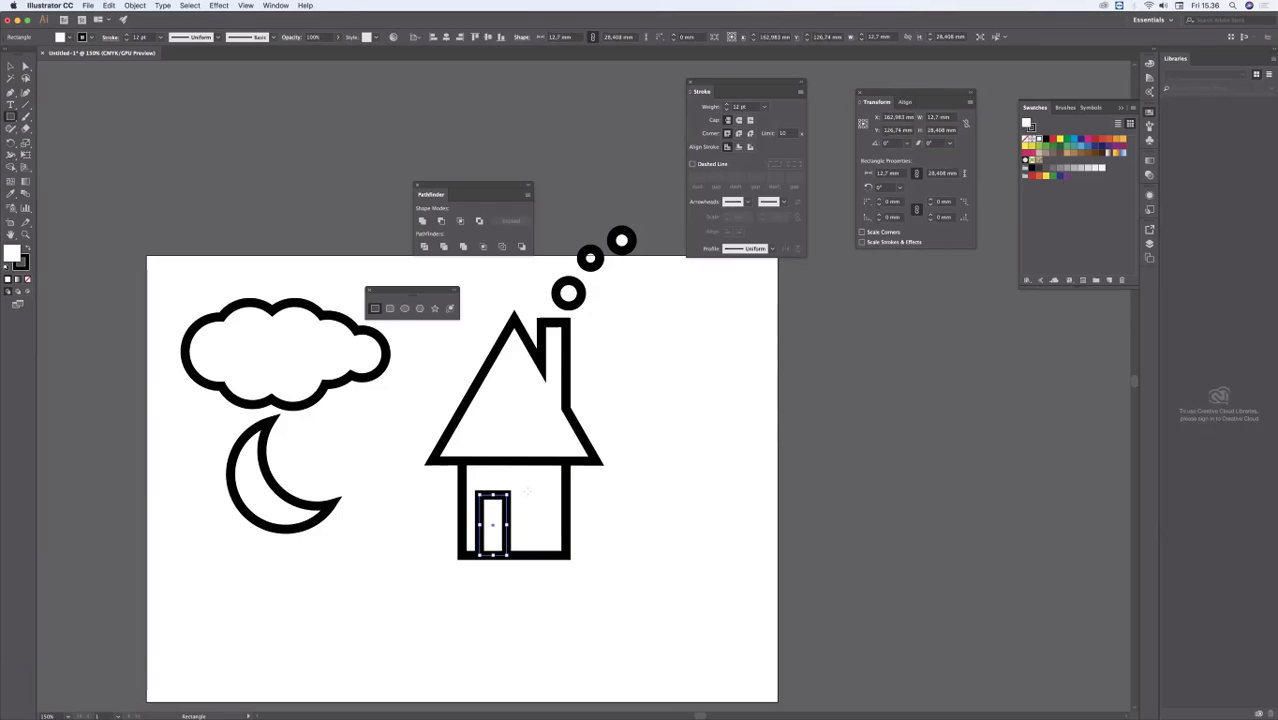
left_click_drag(527, 491, 547, 510)
left_click(663, 498, "super")
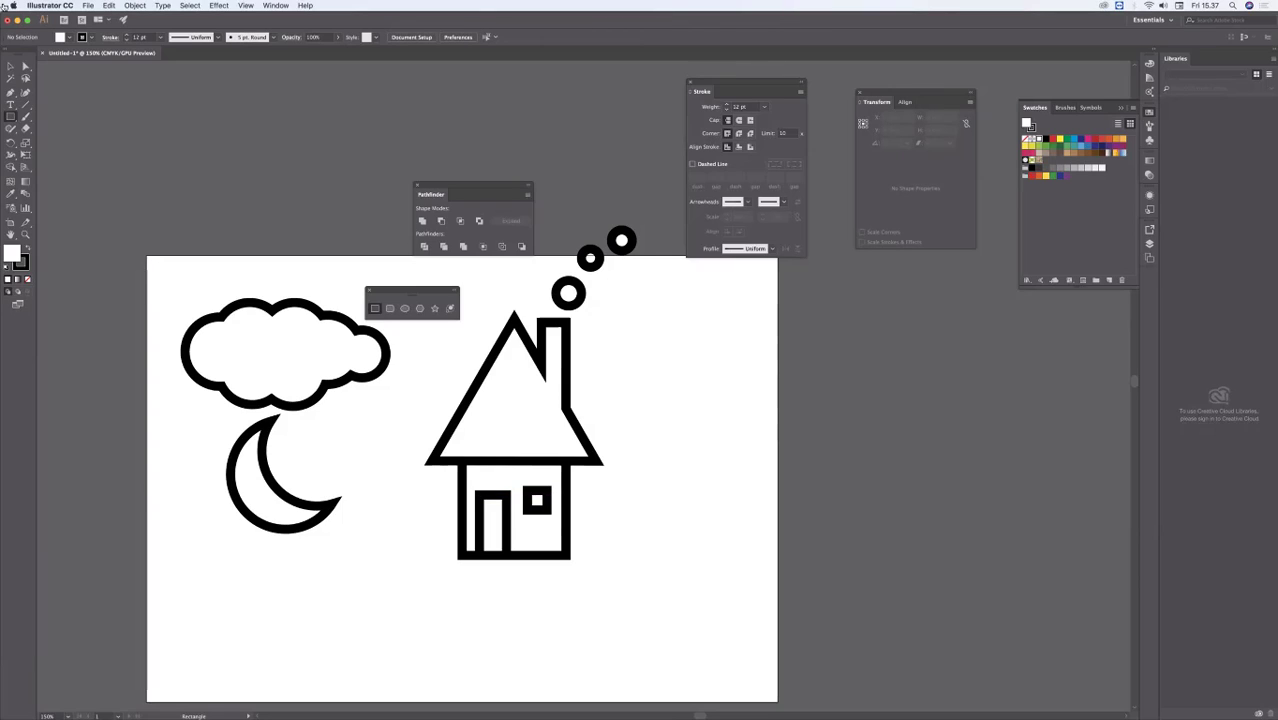
Step: Select the whole house with its smoke circles and move it down and left, next to the moon
left_click(10, 67)
left_click_drag(653, 220, 508, 566)
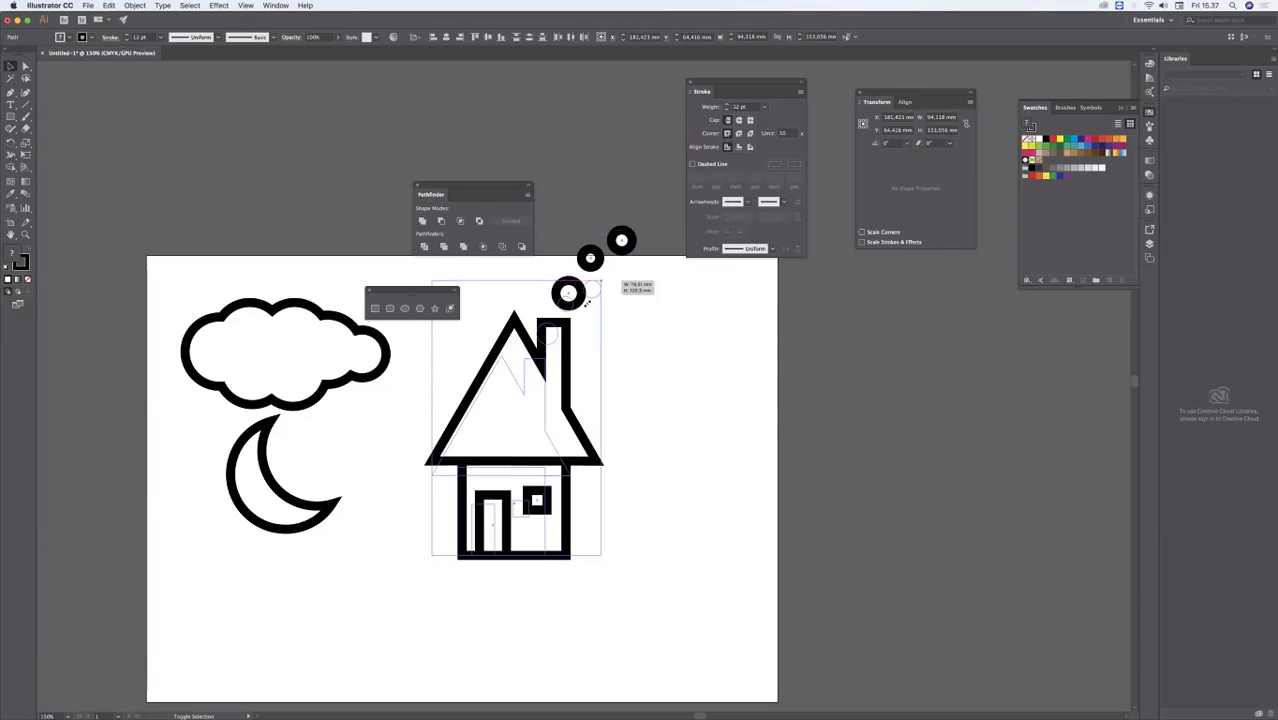
left_click_drag(587, 303, 562, 341)
key("super+z")
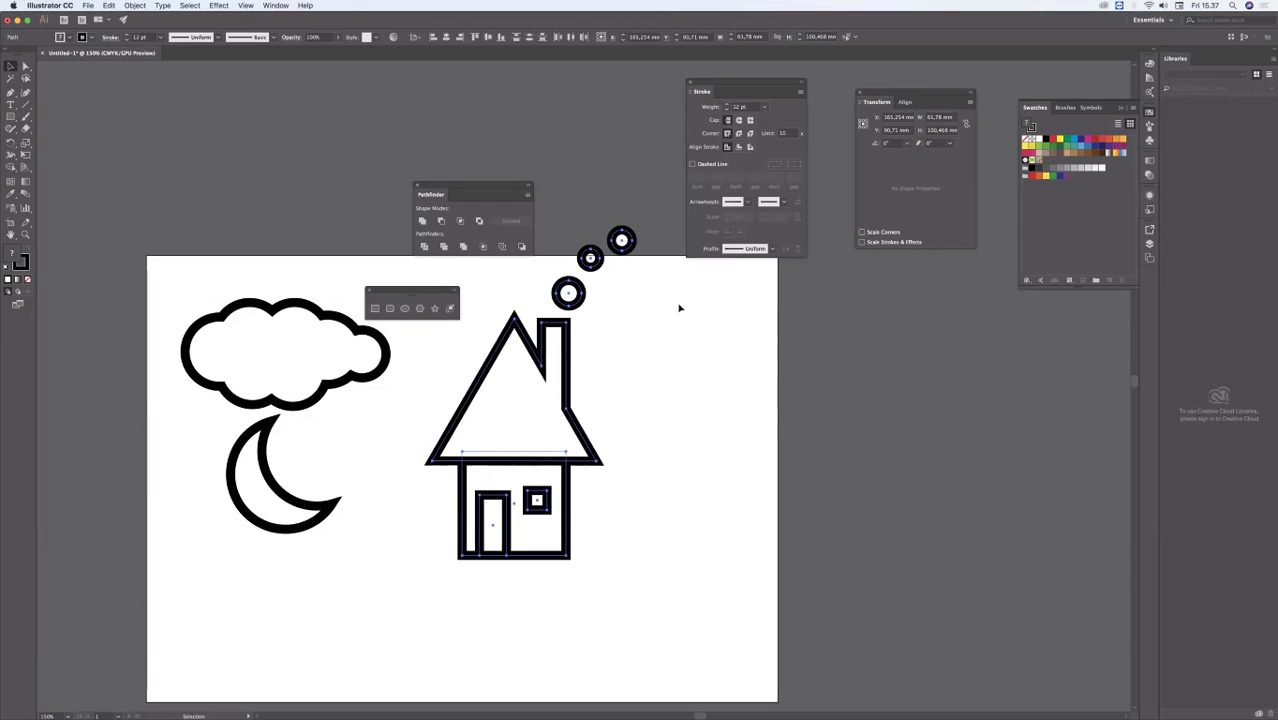
left_click_drag(570, 293, 462, 390)
left_click(660, 364)
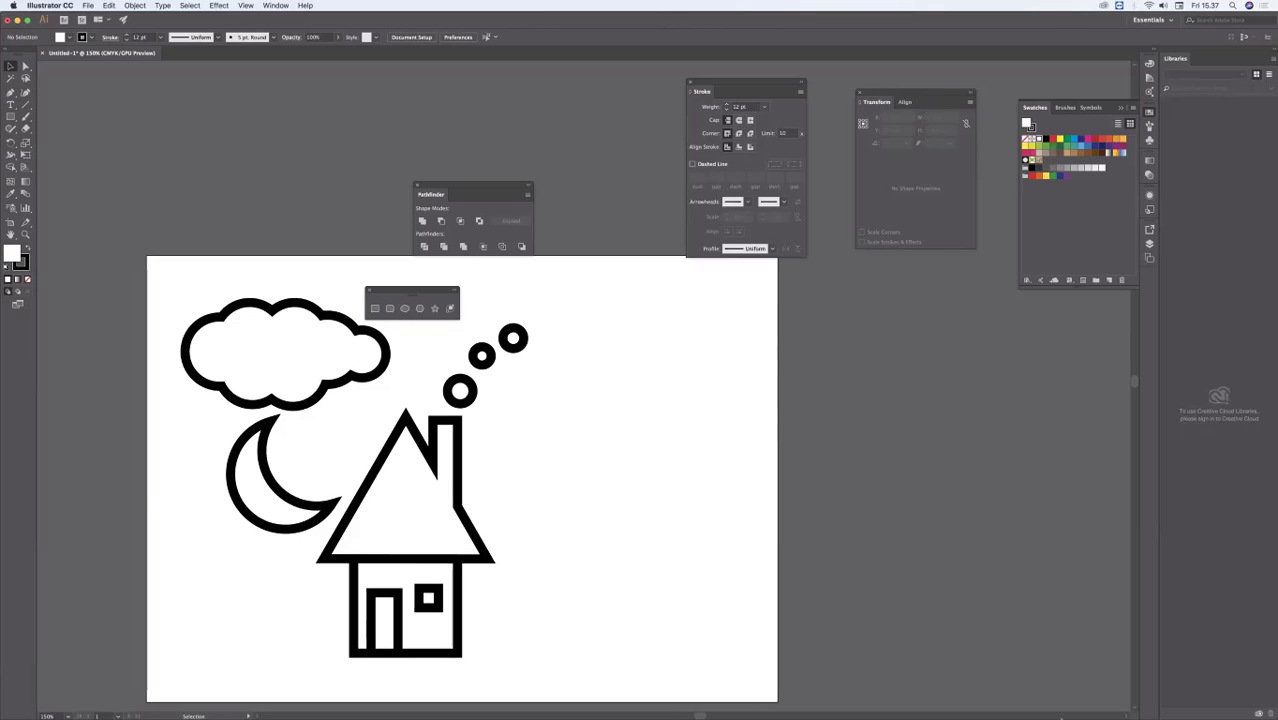
Step: Switch to Preview and go back through the infographic PDF to the chapter 1 title page "infografik"
mouse_move(1062, 700)
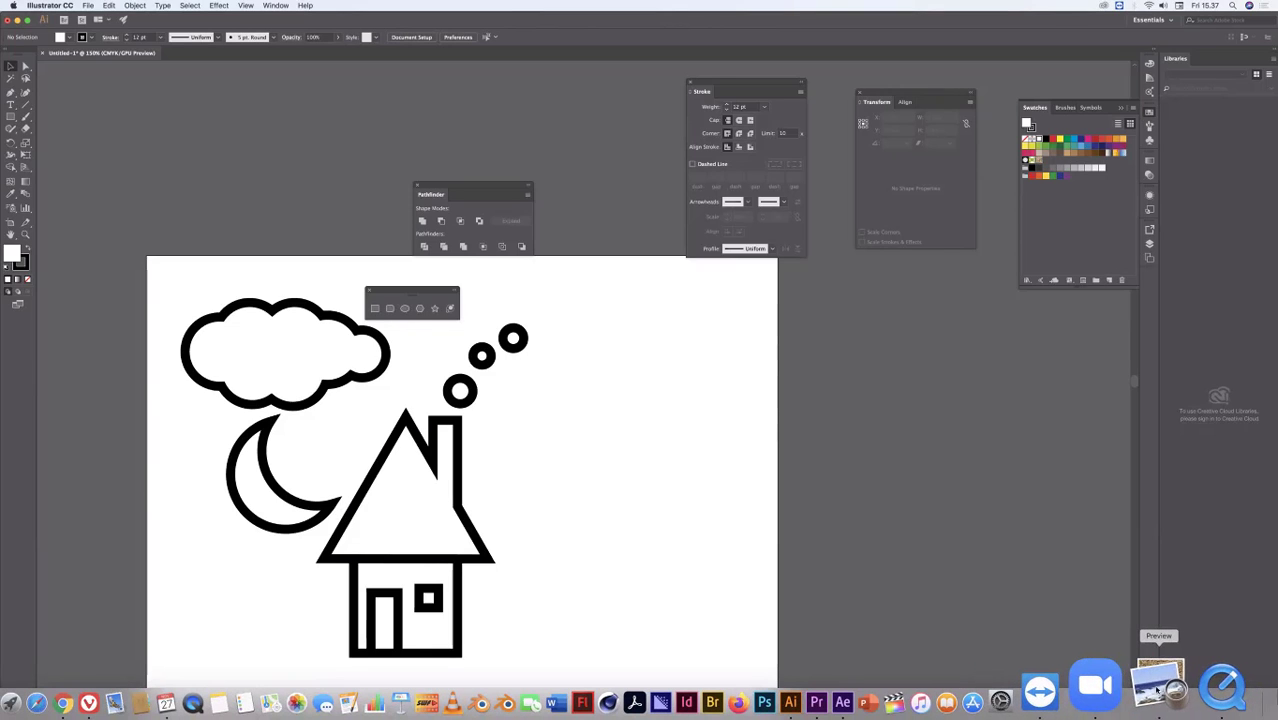
left_click(1157, 690)
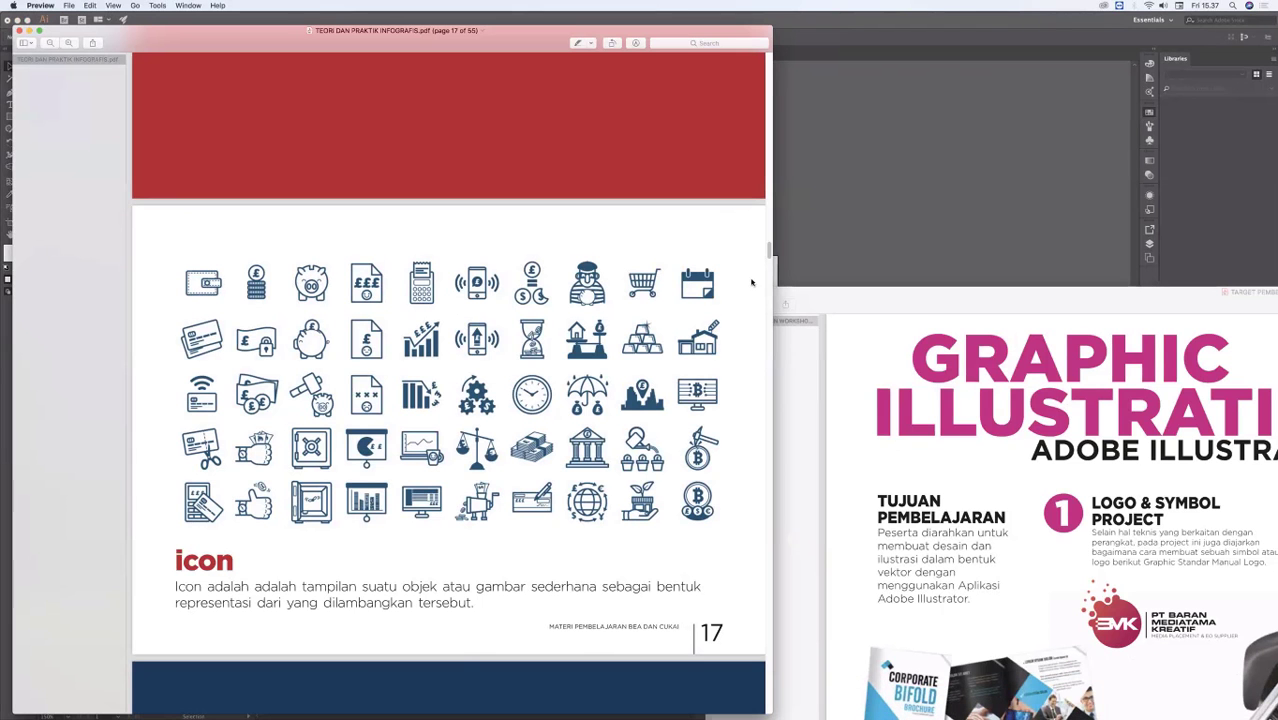
scroll(767, 230, "up", 3)
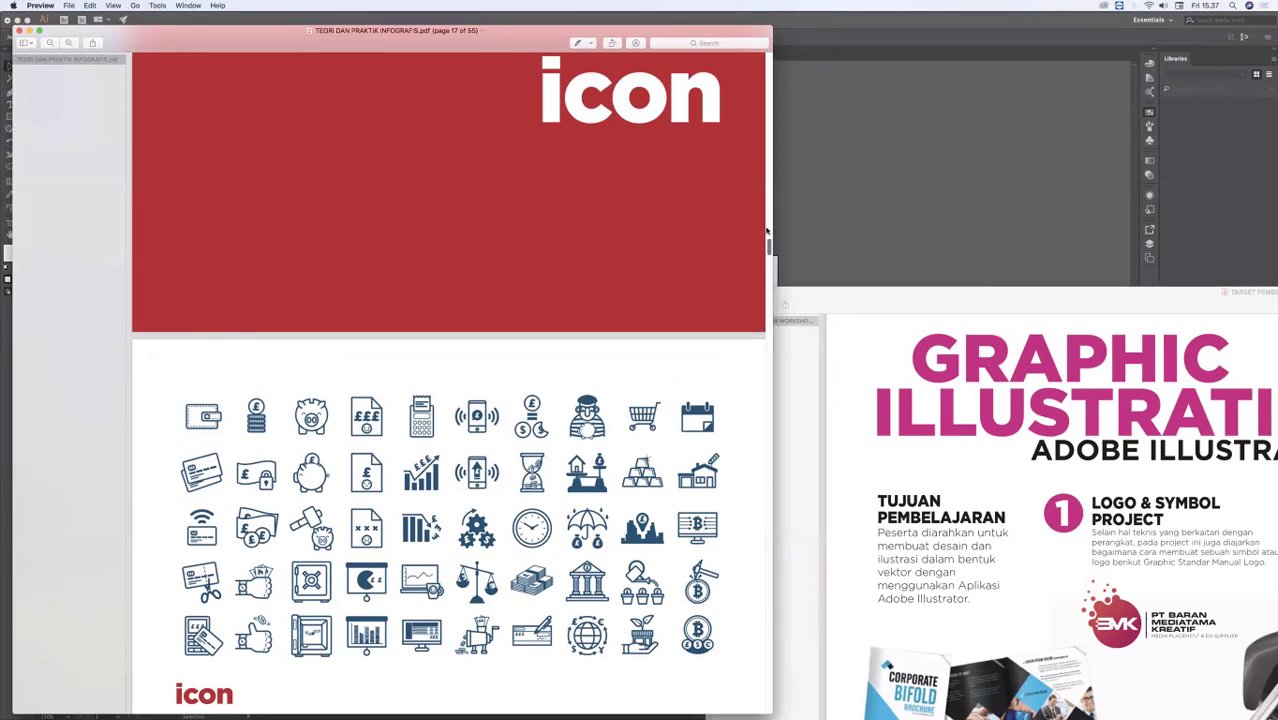
scroll(767, 231, "up", 15)
scroll(762, 197, "down", 2)
scroll(761, 168, "up", 20)
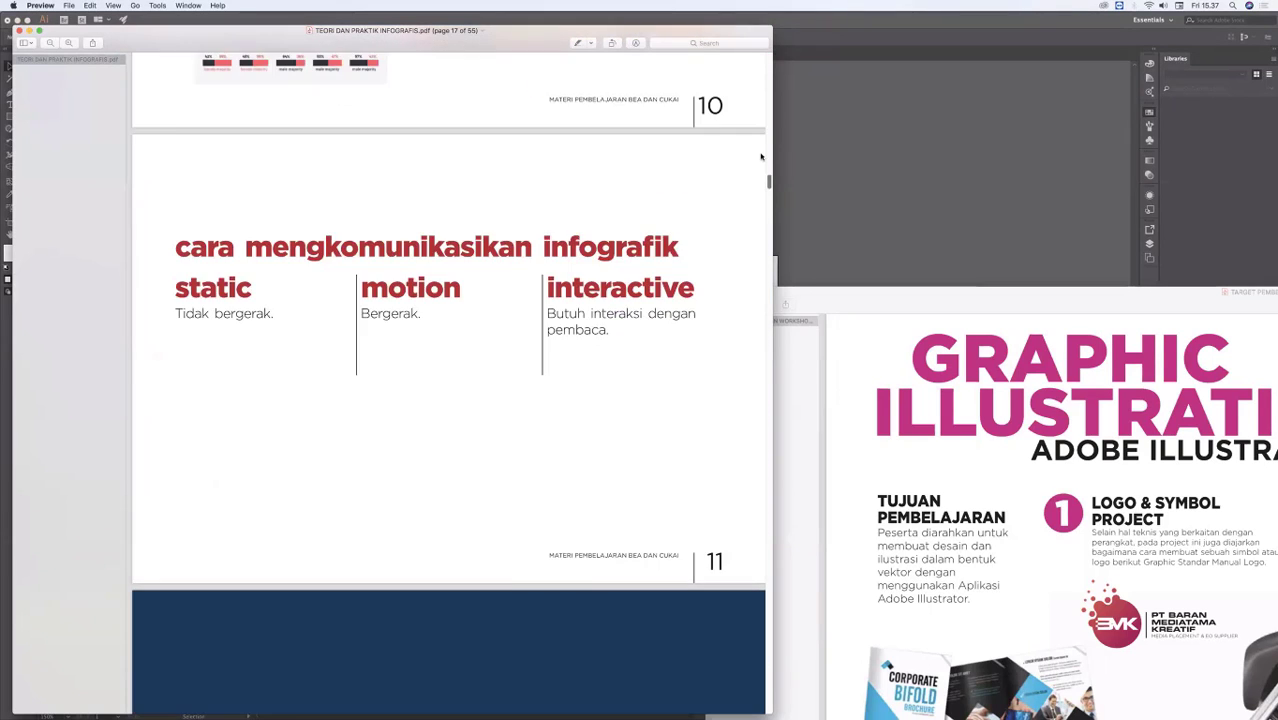
scroll(761, 157, "up", 10)
scroll(757, 125, "up", 15)
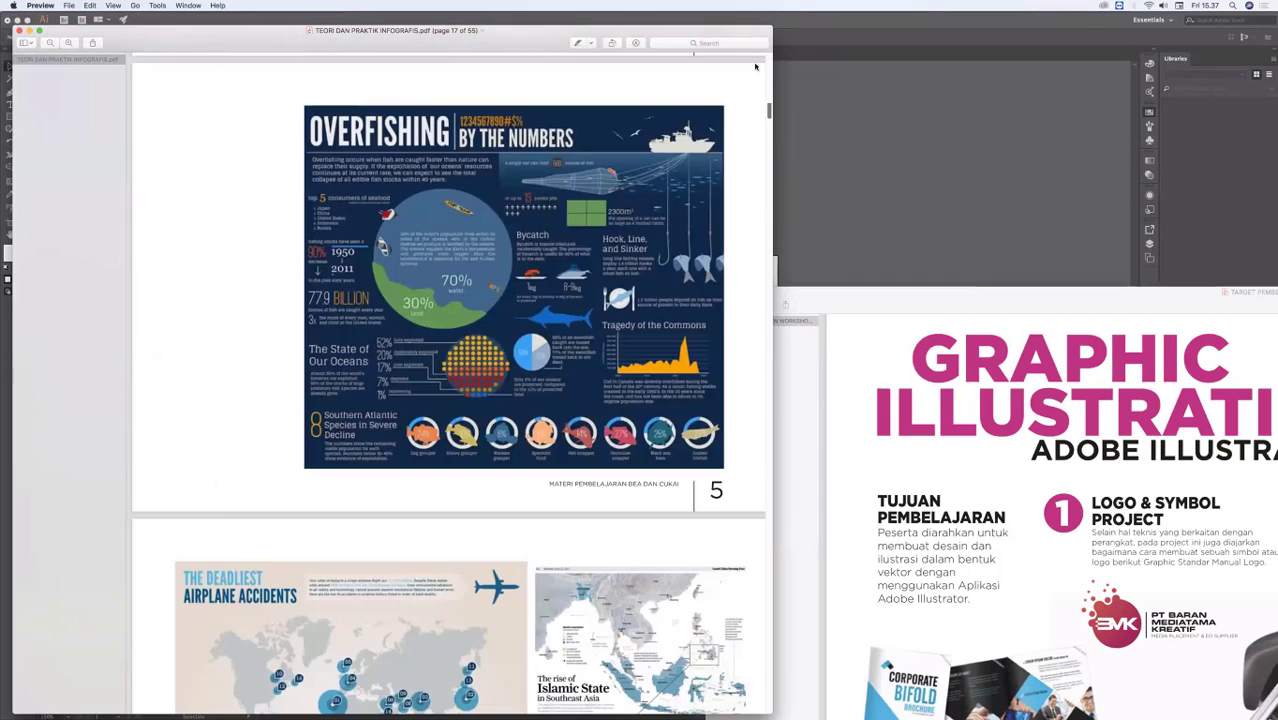
scroll(759, 99, "up", 20)
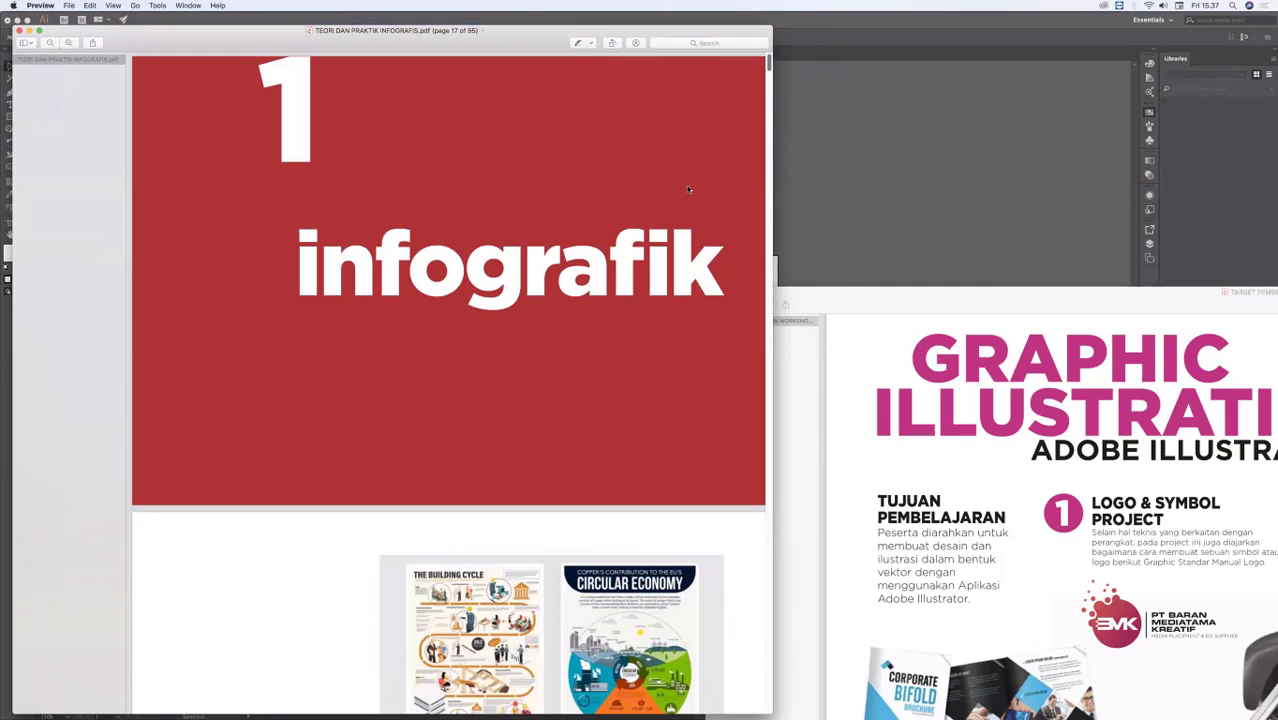
Step: Review the infographic chapter, covering its definition, the information types, the ways to communicate infographics and the page layout software
scroll(558, 314, "down", 5)
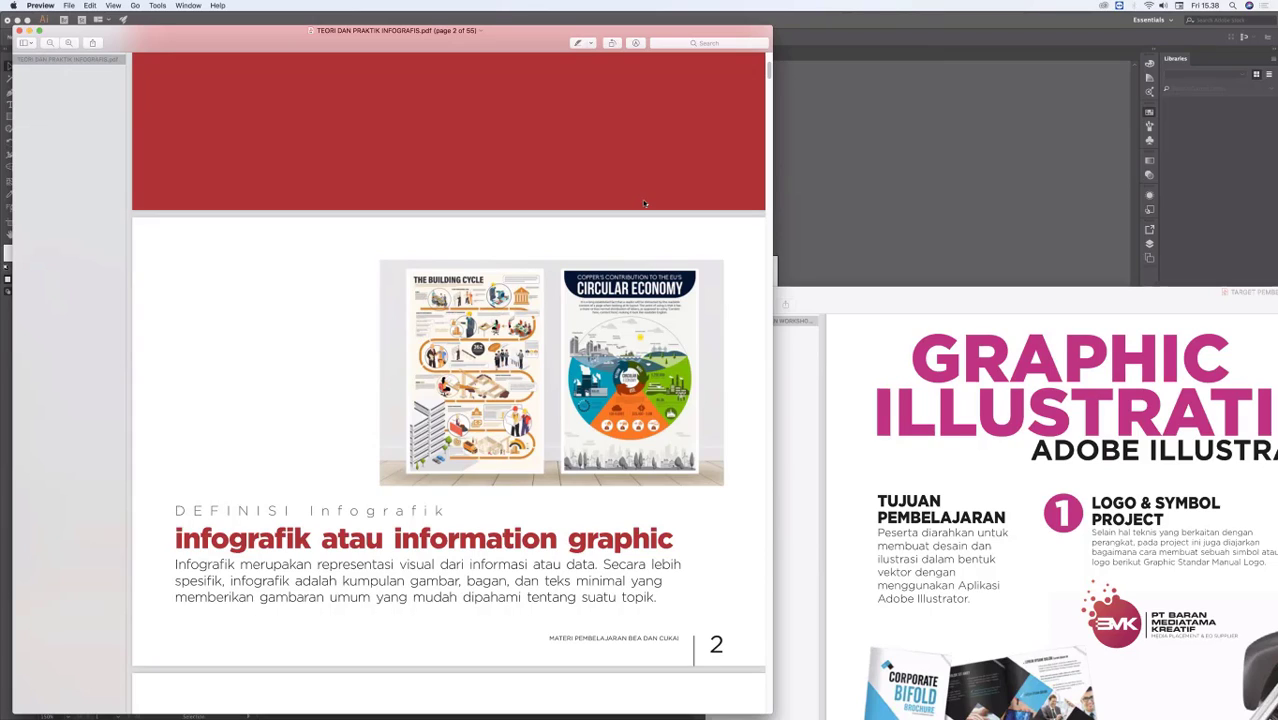
left_click_drag(771, 73, 770, 110)
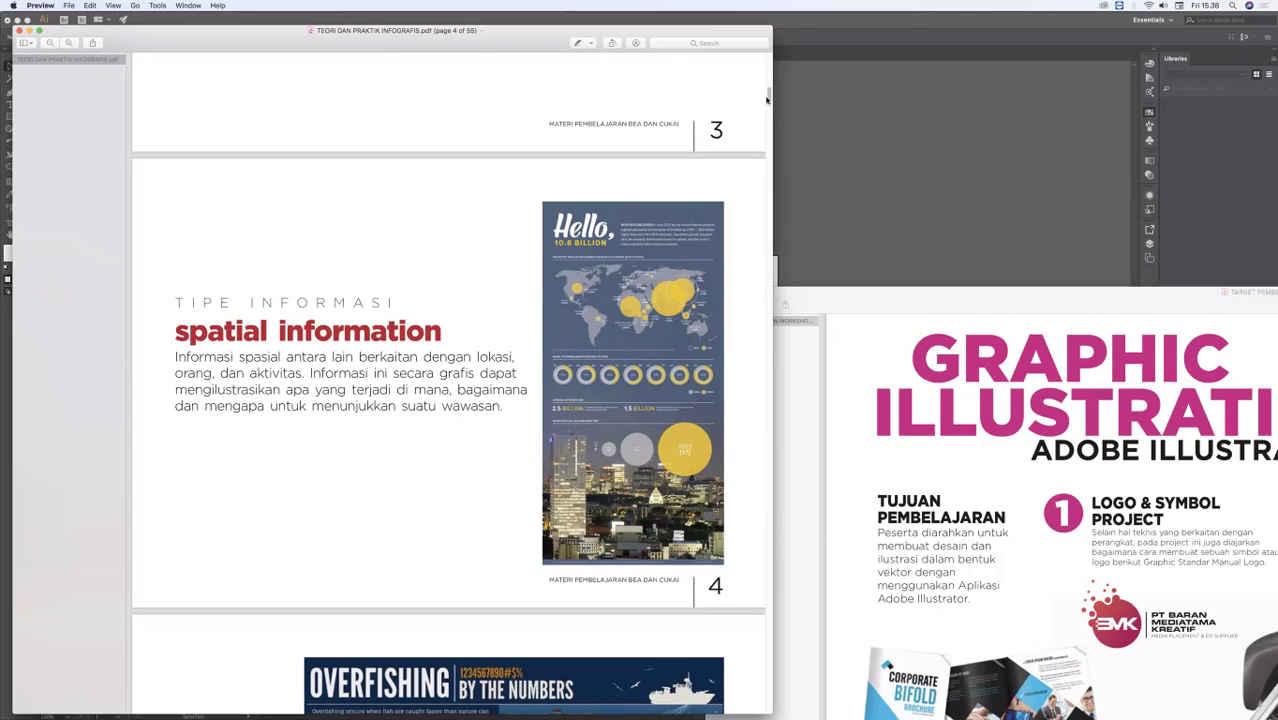
scroll(768, 112, "down", 10)
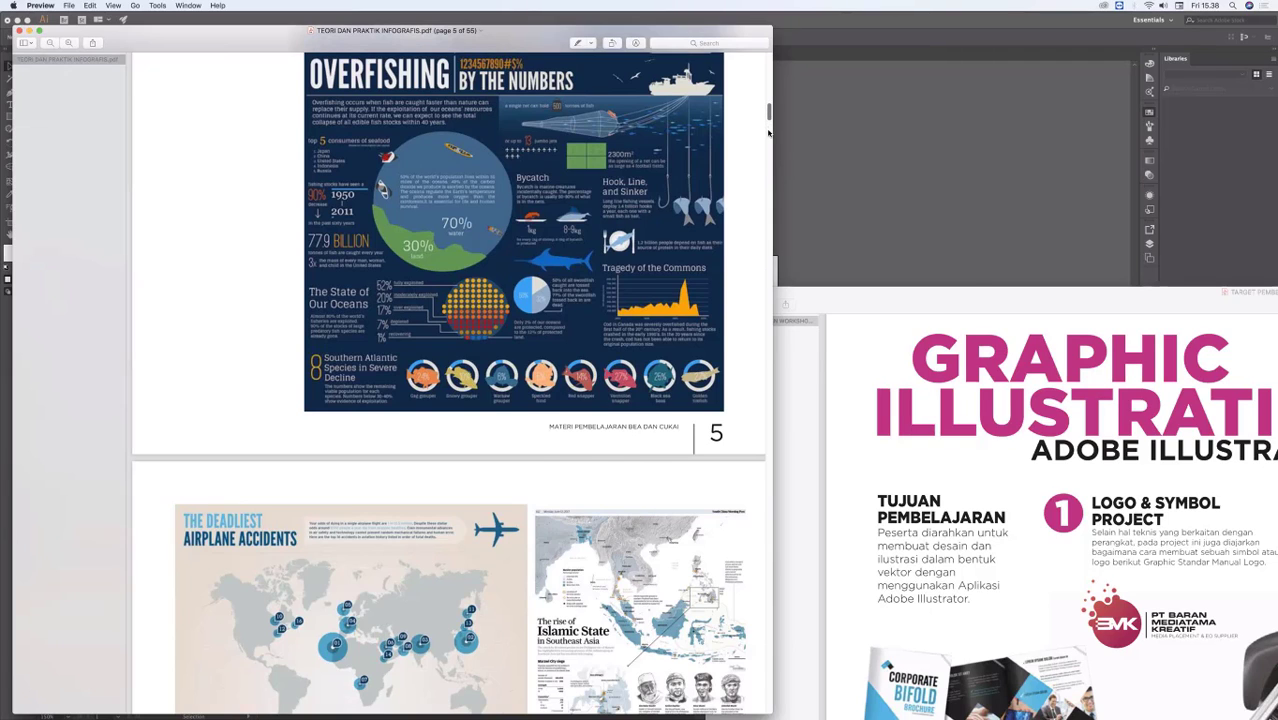
scroll(770, 140, "down", 10)
scroll(580, 354, "down", 3)
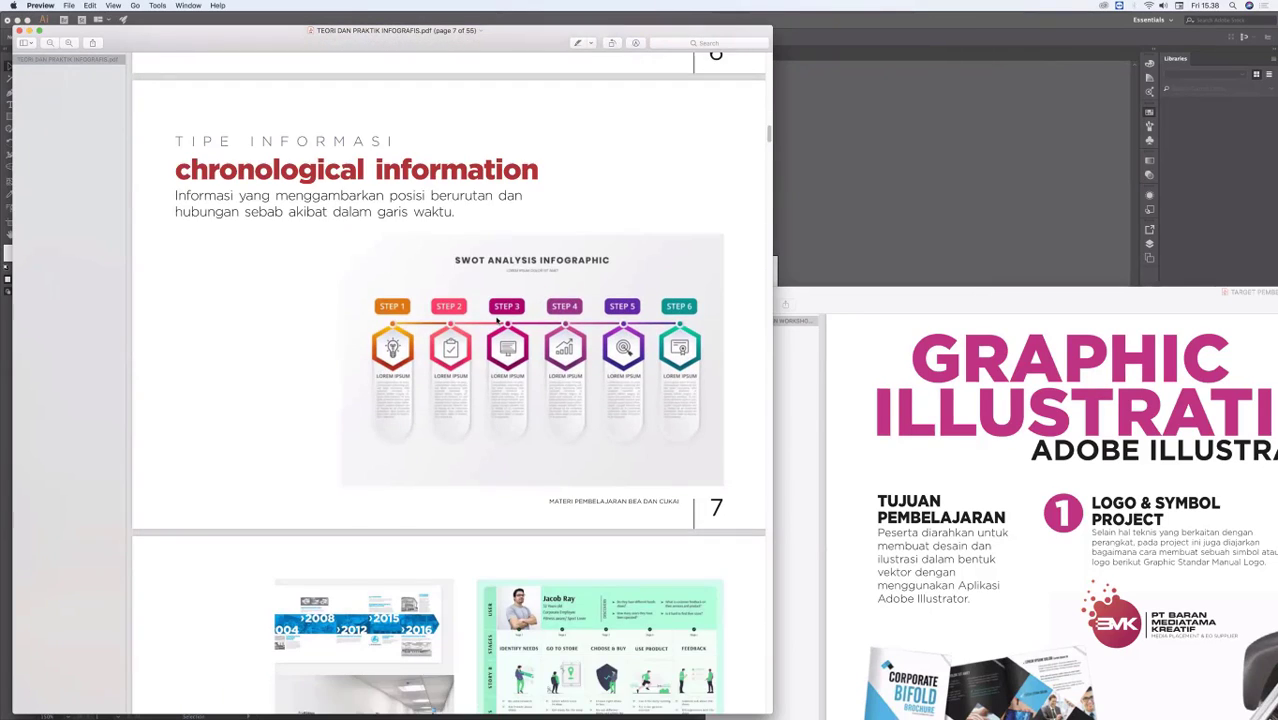
scroll(766, 172, "down", 2)
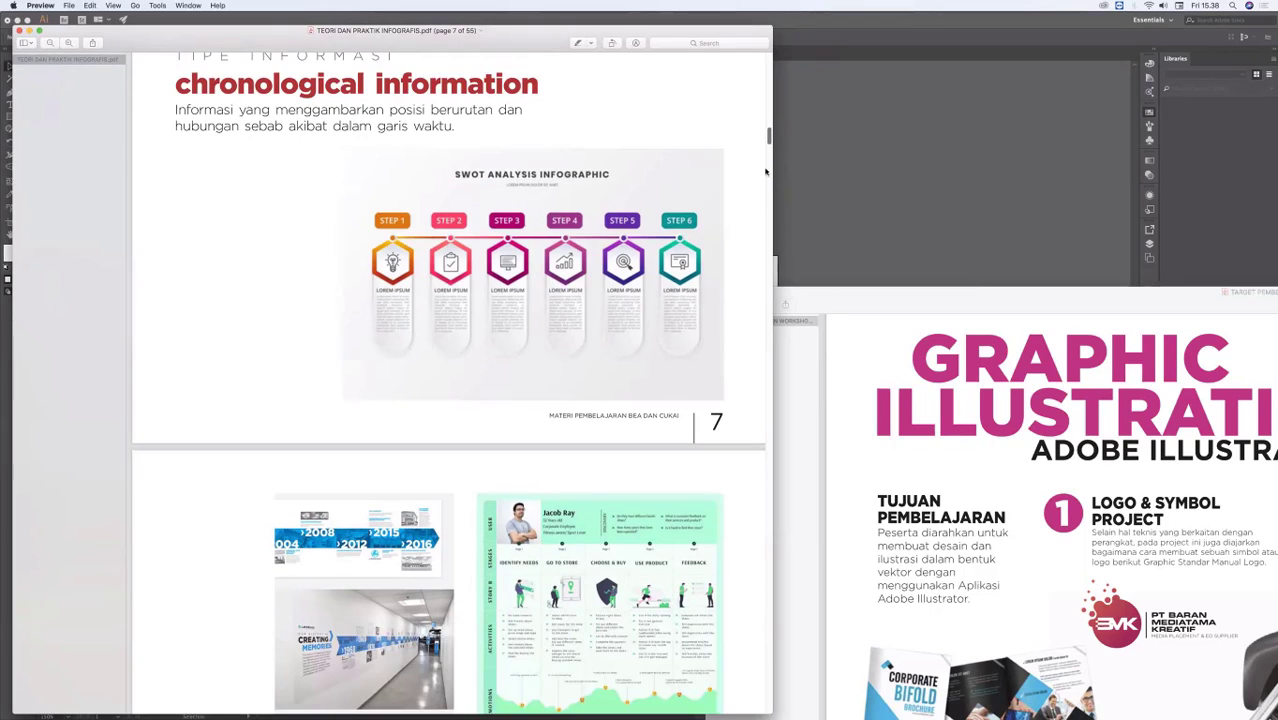
scroll(417, 397, "down", 15)
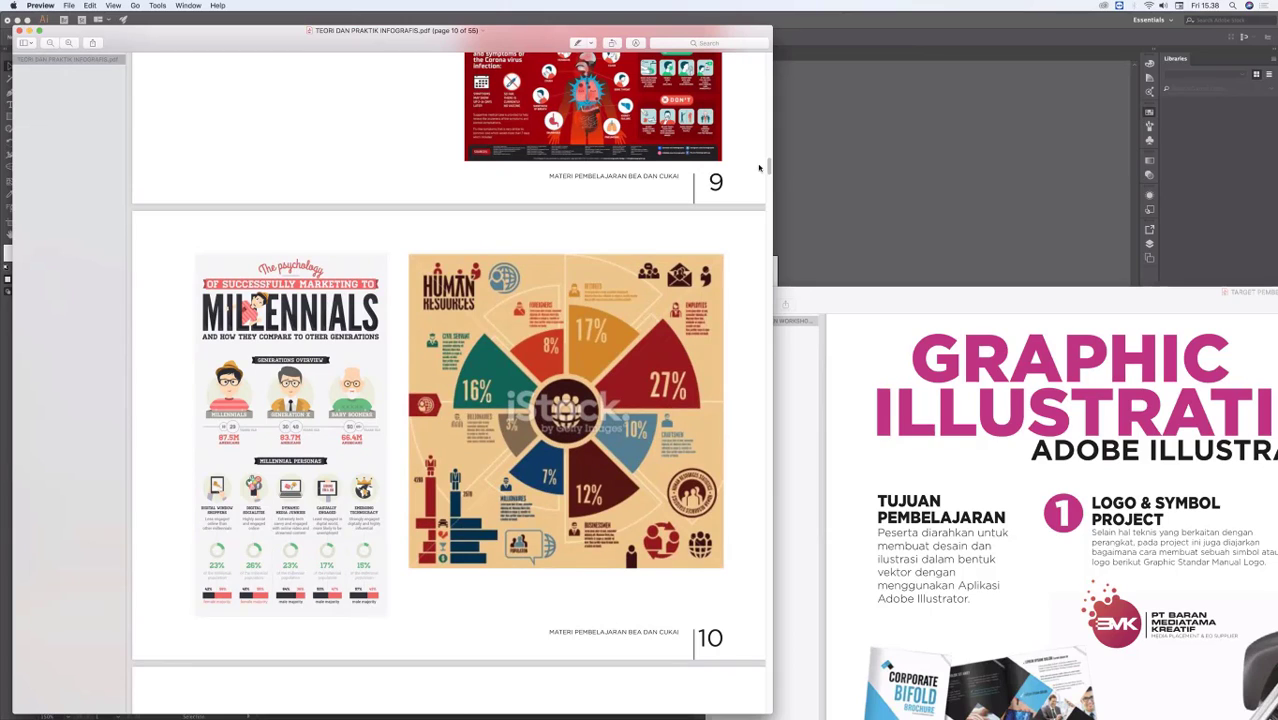
scroll(768, 183, "down", 2)
scroll(768, 183, "down", 15)
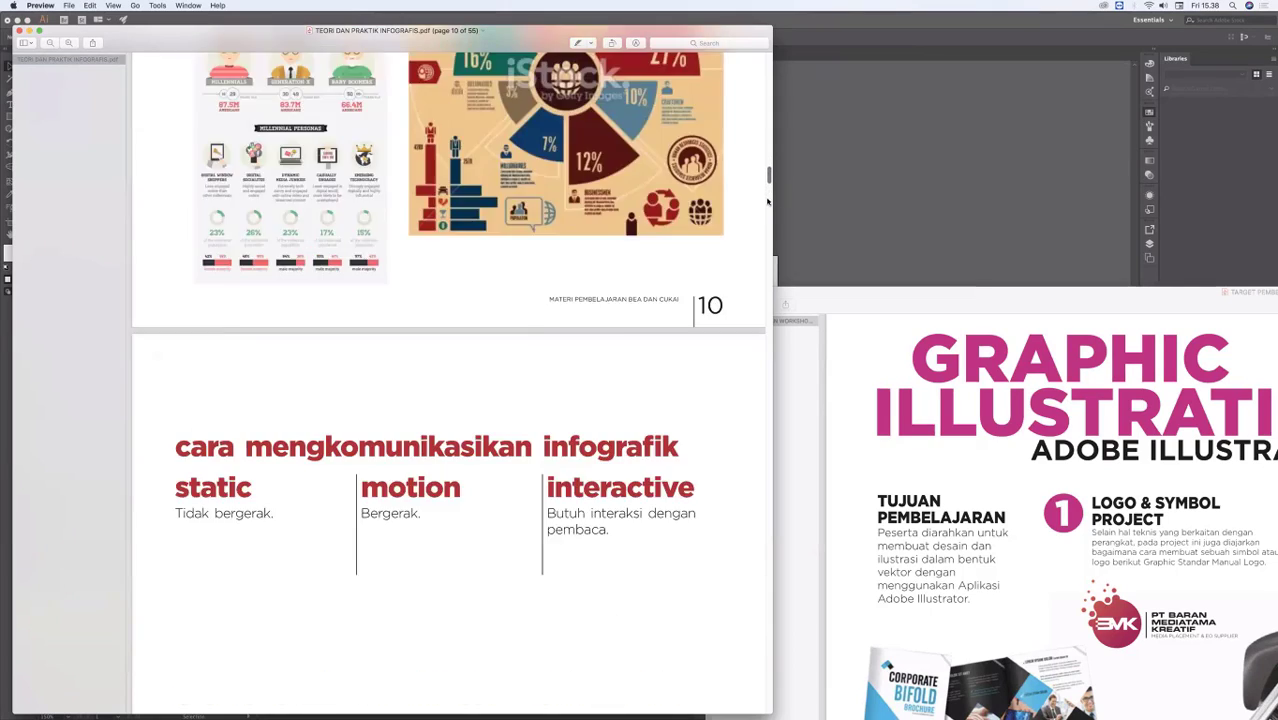
scroll(757, 248, "down", 10)
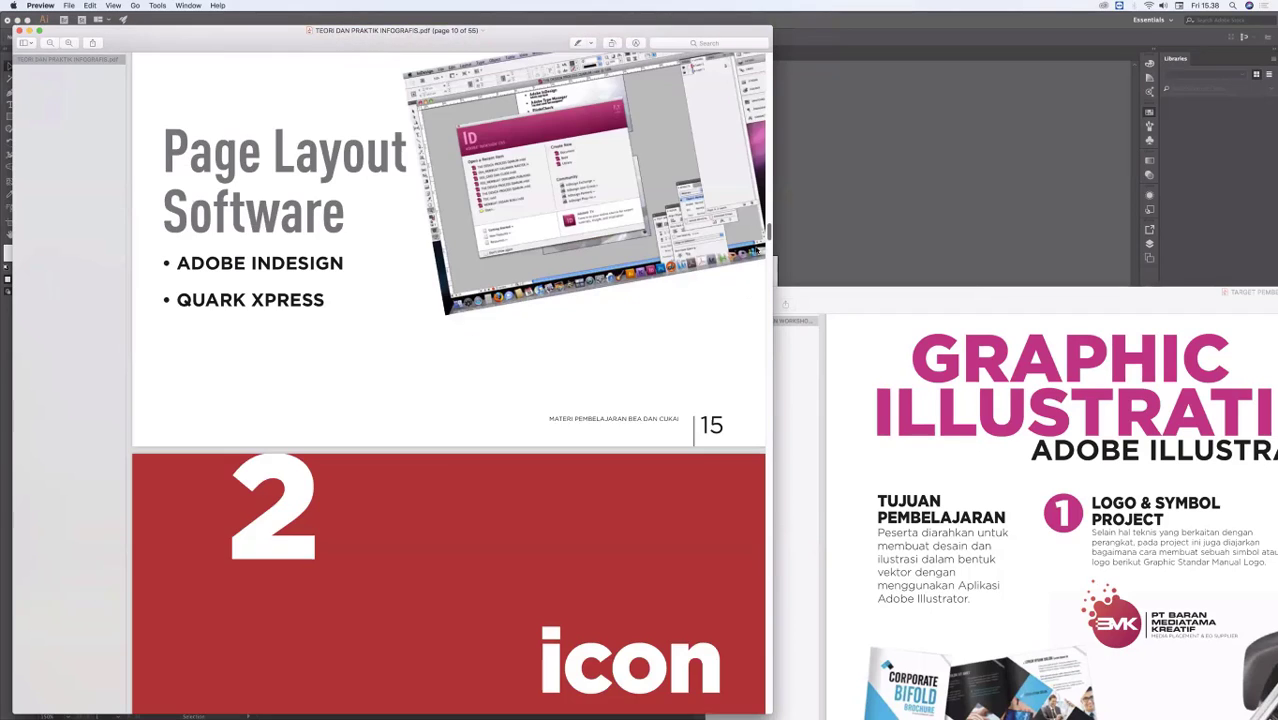
Step: Review the icon chapter from the icon overview on page 17 through the phone, cloud, house and sun exercises to page 23
scroll(318, 405, "down", 8)
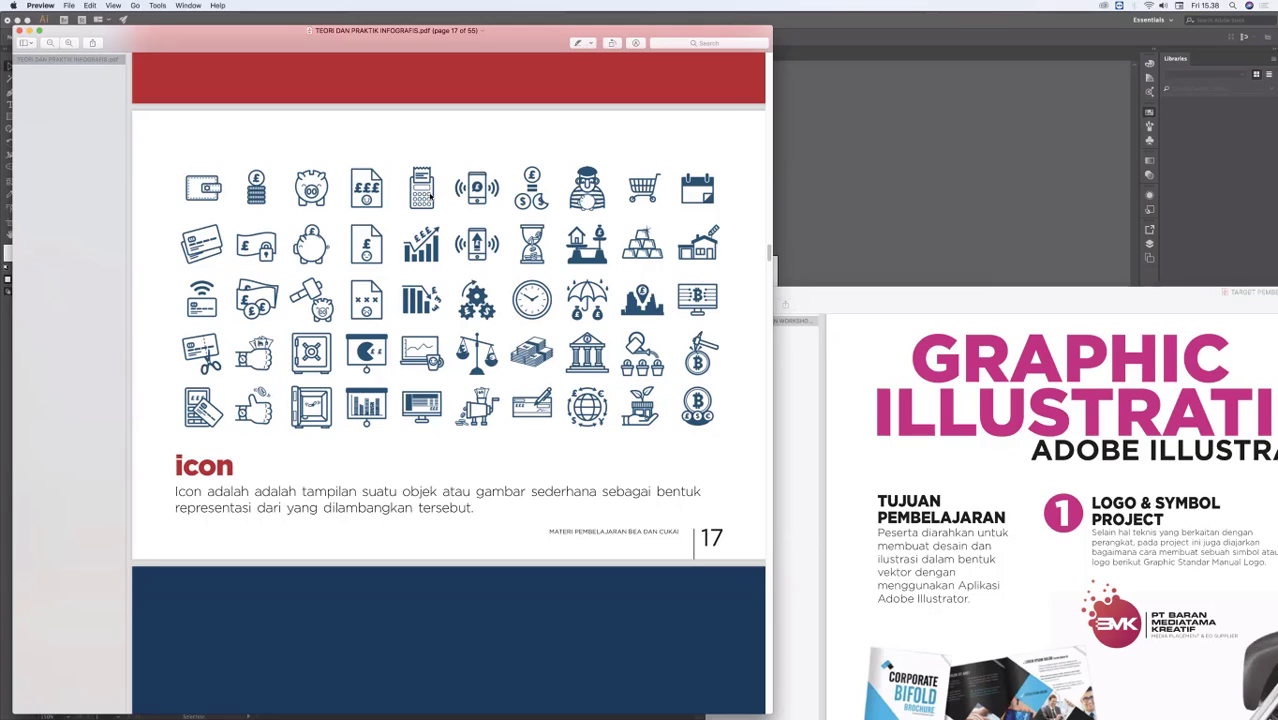
scroll(760, 294, "down", 10)
scroll(768, 283, "down", 5)
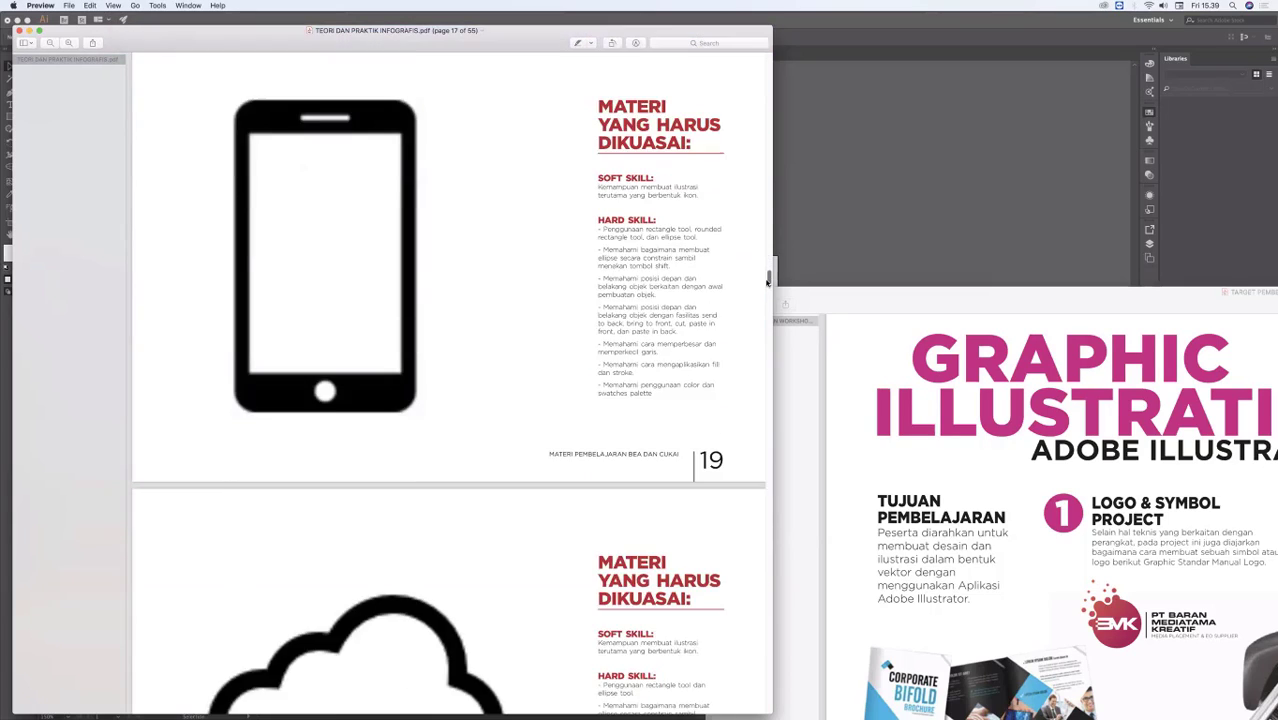
scroll(768, 283, "up", 2)
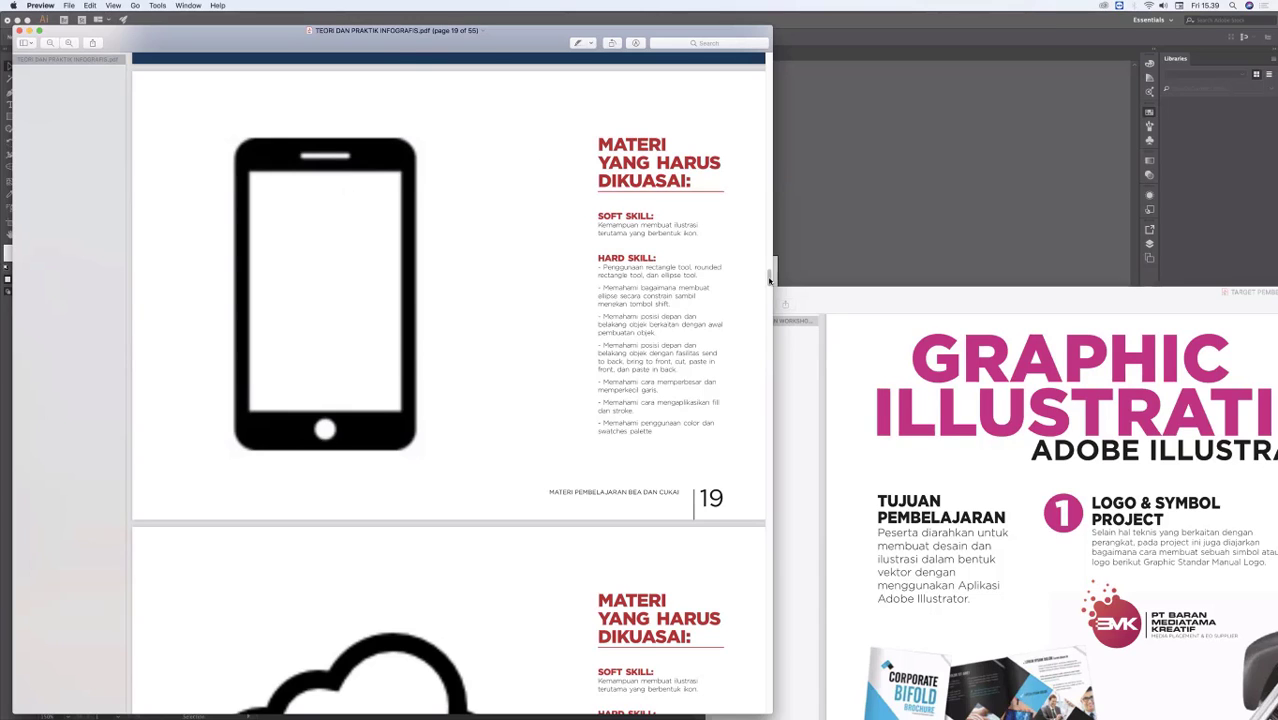
scroll(770, 285, "down", 10)
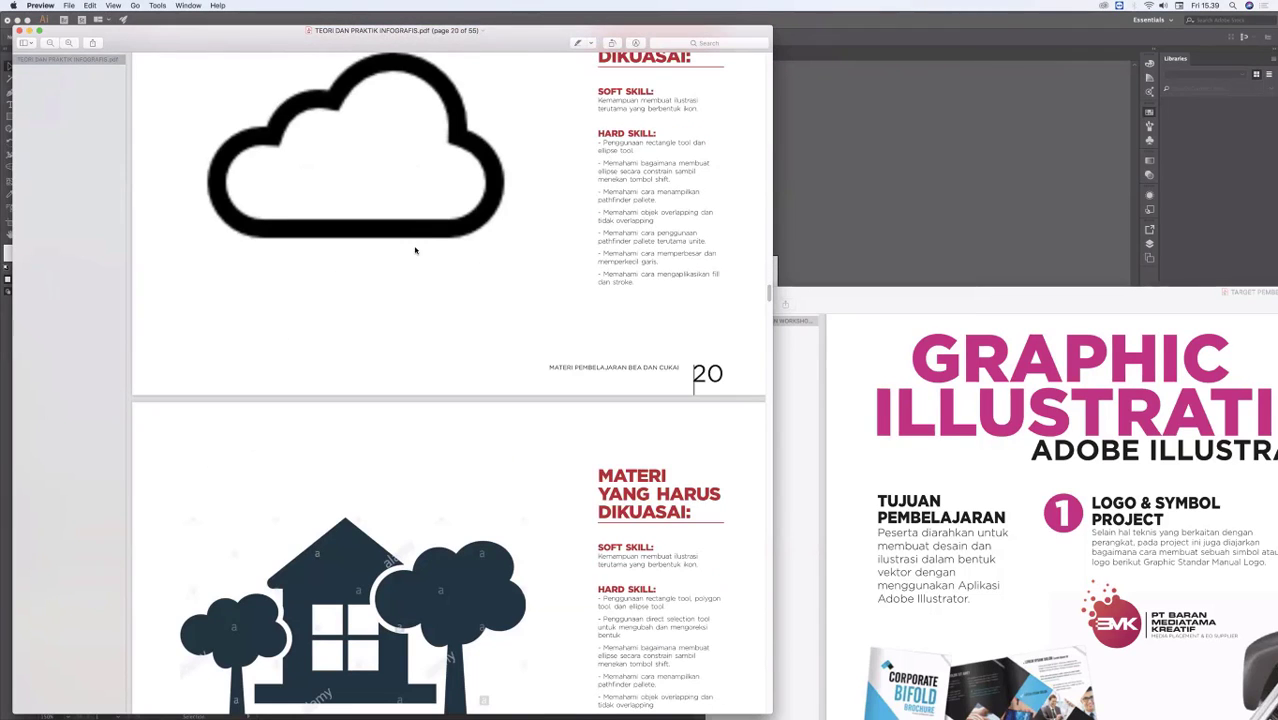
scroll(317, 378, "down", 5)
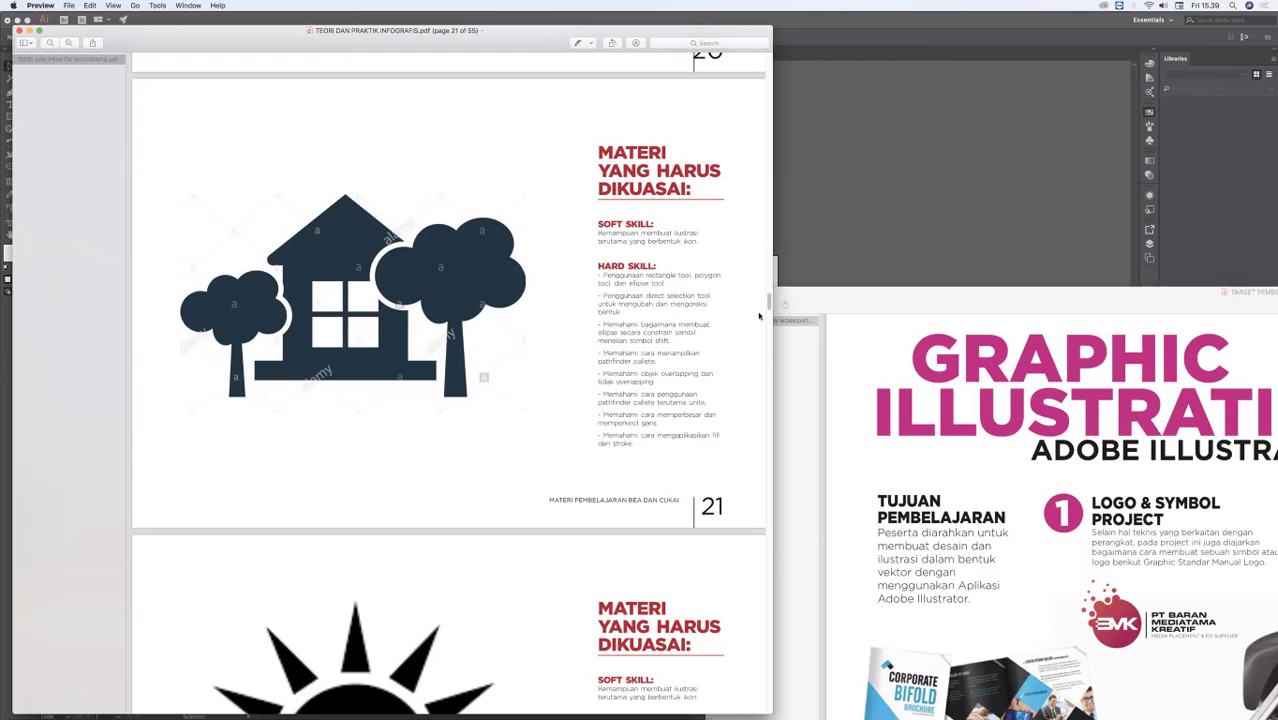
left_click_drag(769, 305, 770, 337)
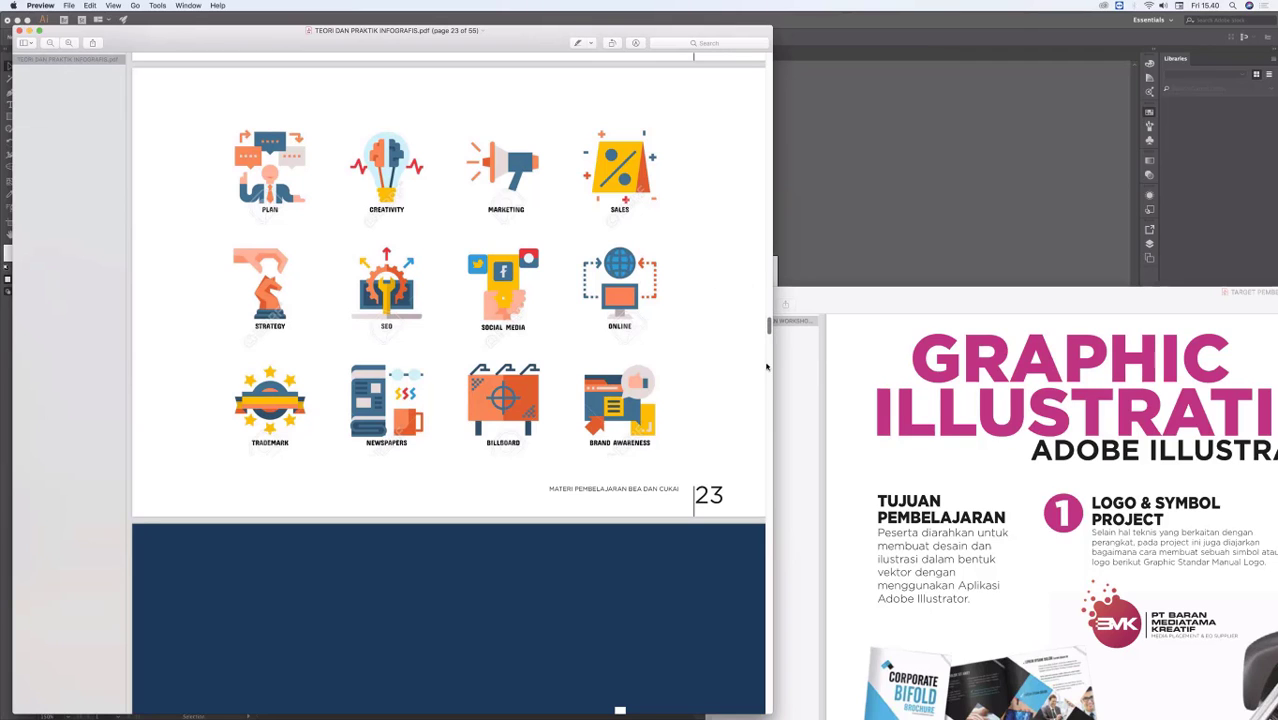
Step: Examine the infographic design examples on pages 25 to 27 and the logo design examples that follow from page 28
scroll(764, 392, "down", 10)
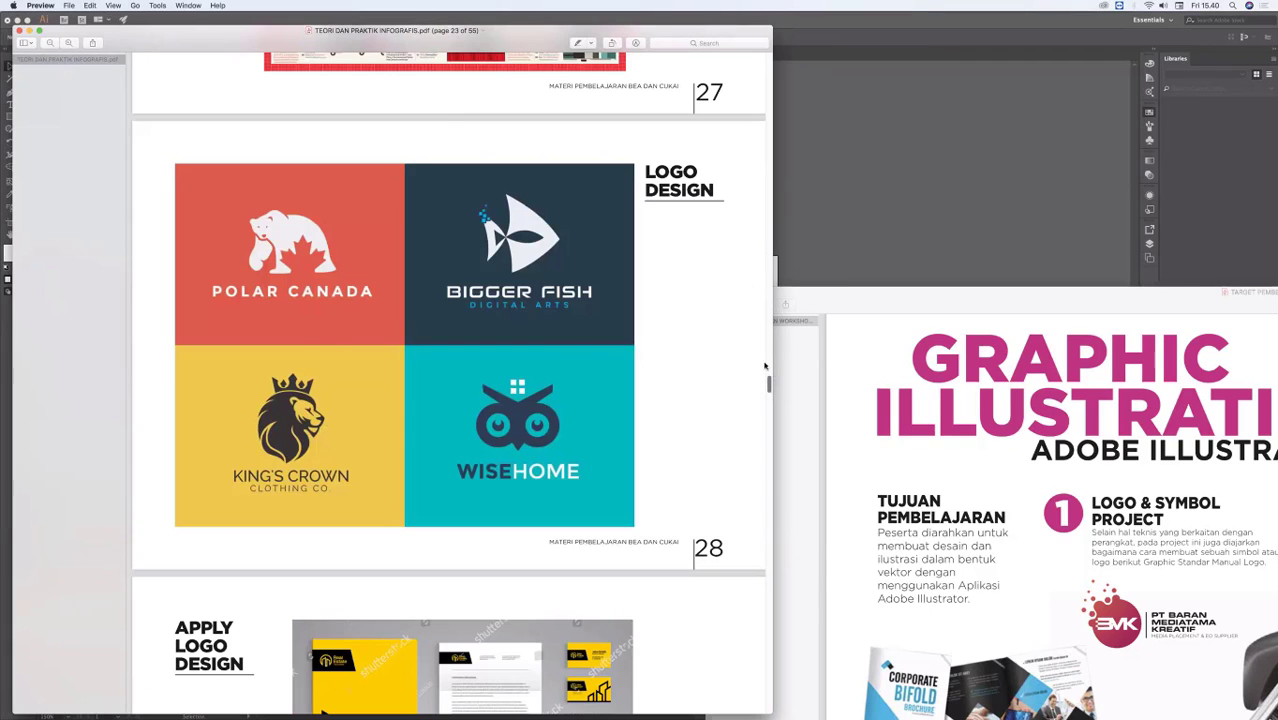
scroll(765, 366, "up", 5)
scroll(766, 372, "up", 8)
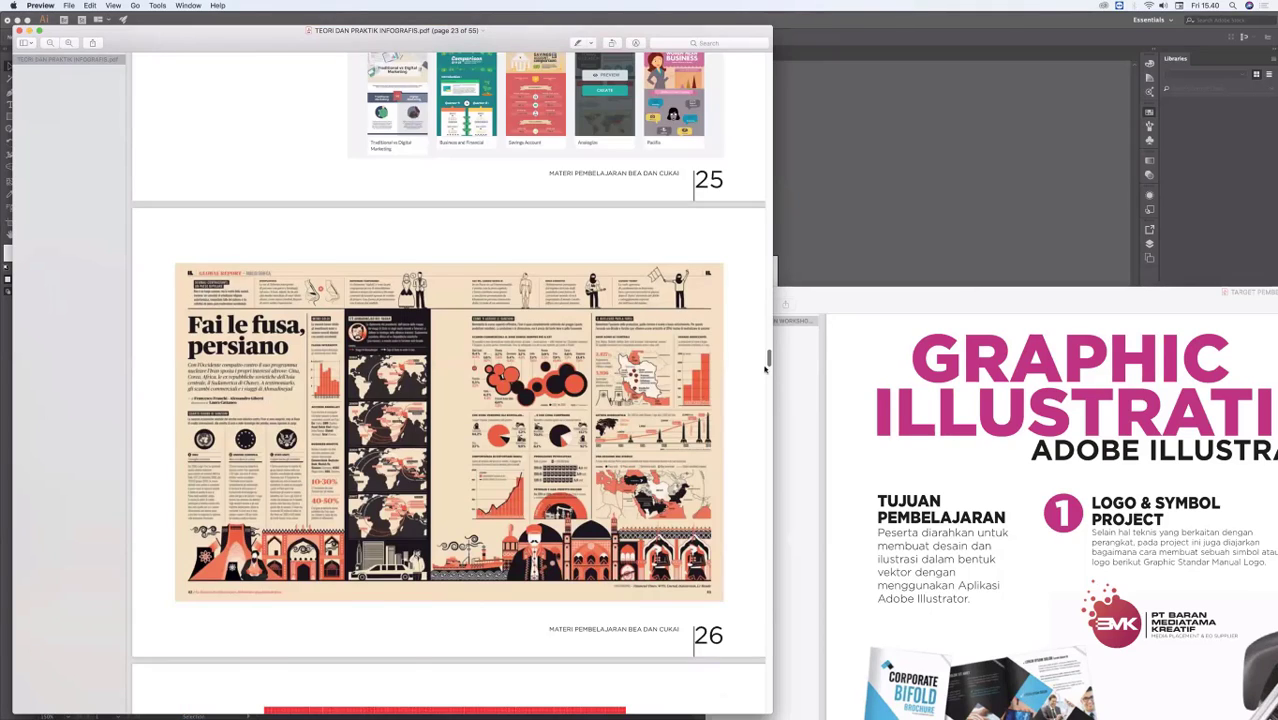
scroll(765, 368, "down", 3)
scroll(766, 360, "down", 6)
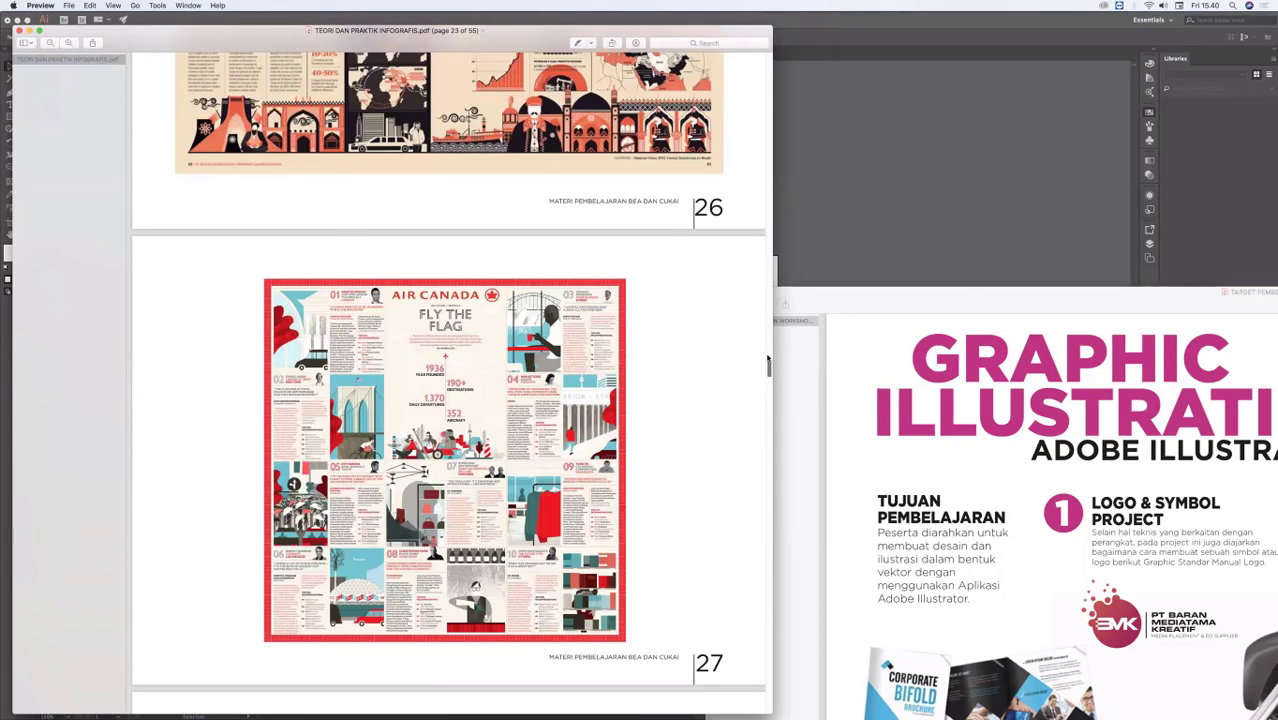
scroll(766, 358, "up", 15)
scroll(405, 258, "down", 5)
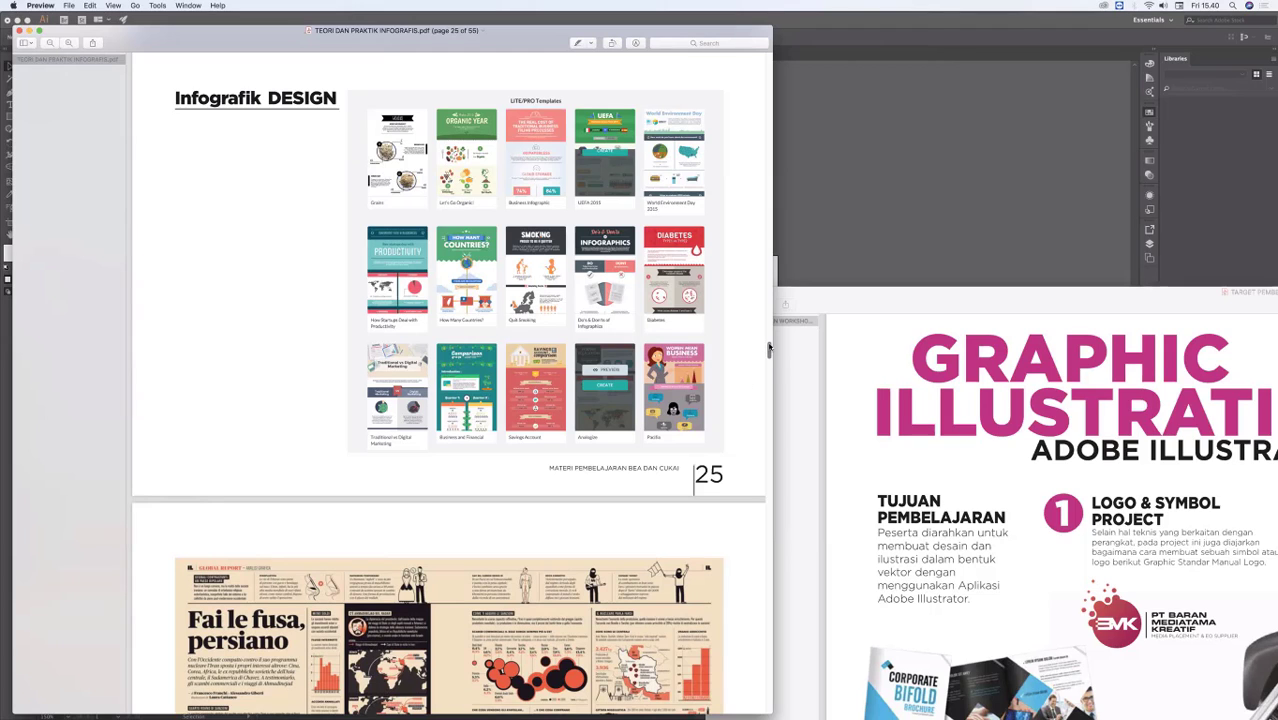
scroll(766, 369, "down", 4)
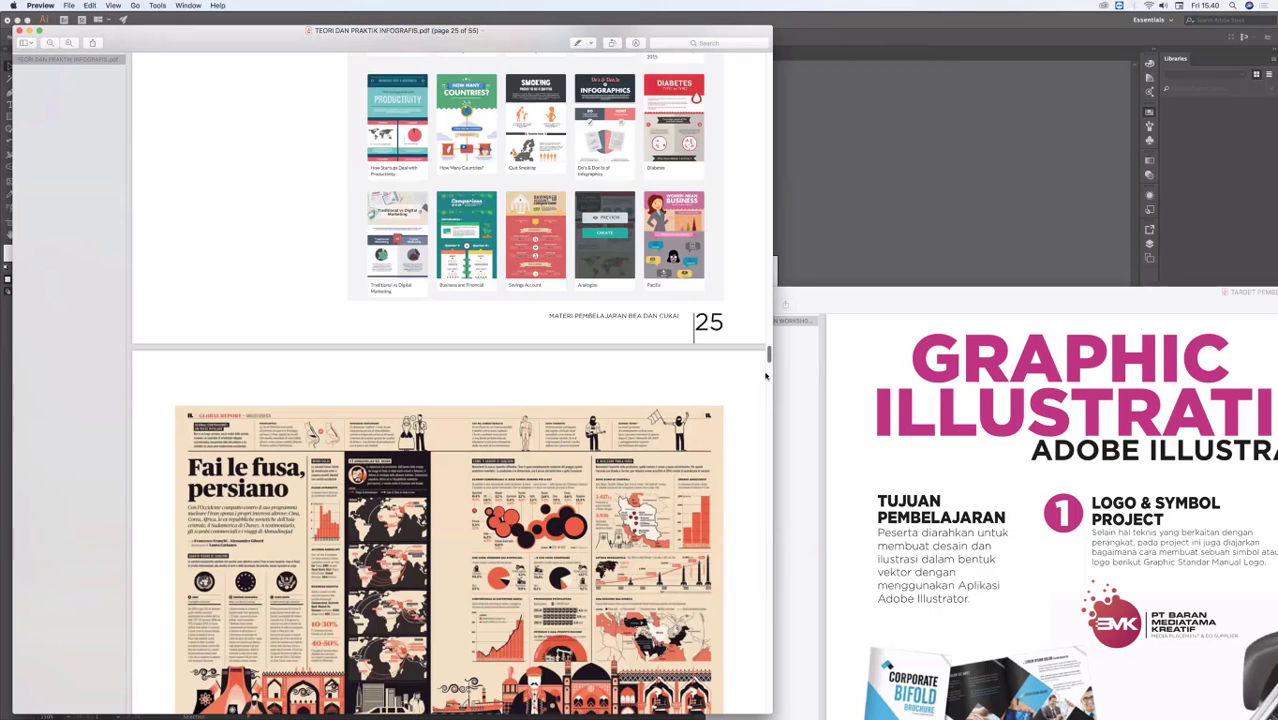
scroll(766, 376, "down", 20)
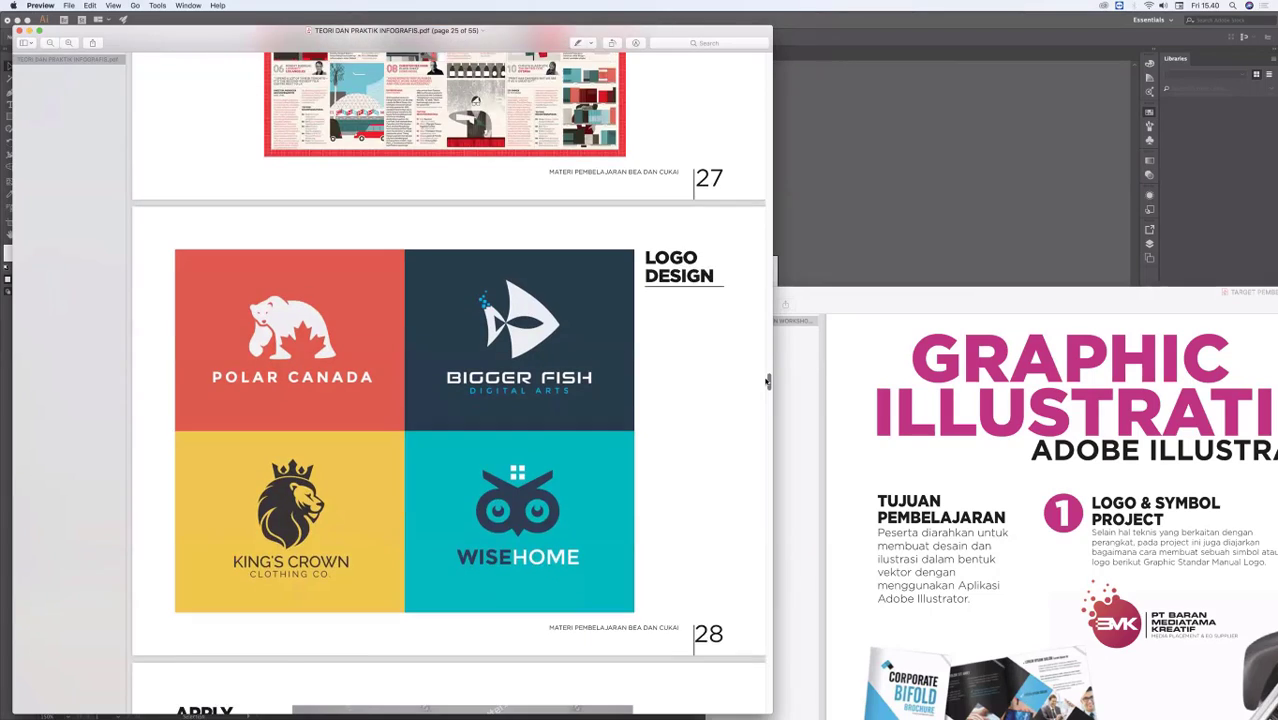
scroll(767, 380, "down", 3)
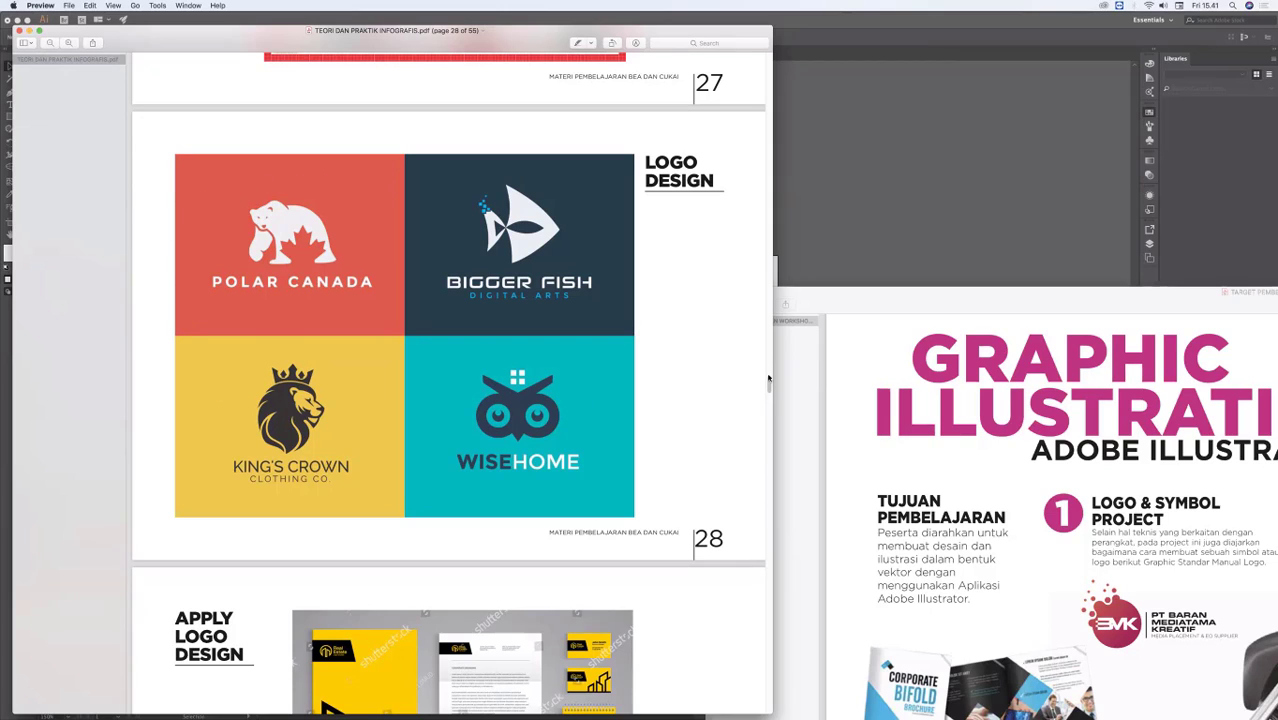
scroll(768, 393, "down", 10)
scroll(768, 393, "down", 4)
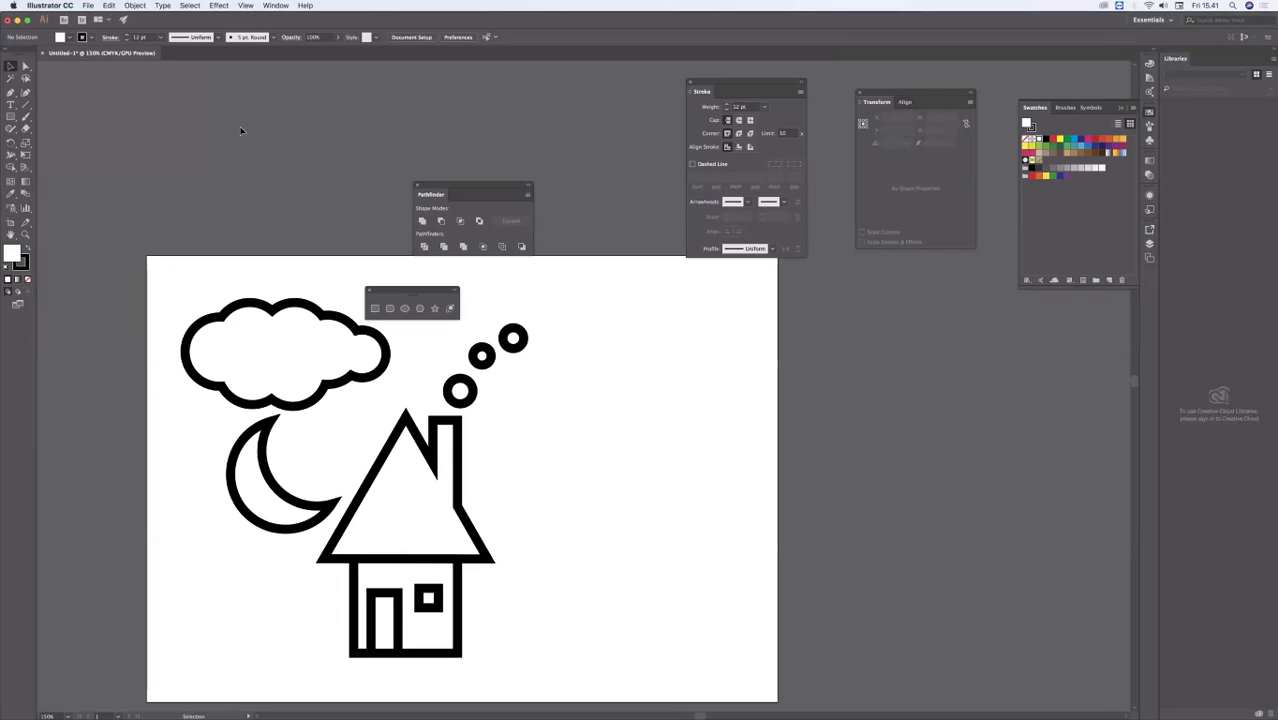
left_click(26, 67)
left_click(11, 66)
left_click(405, 420)
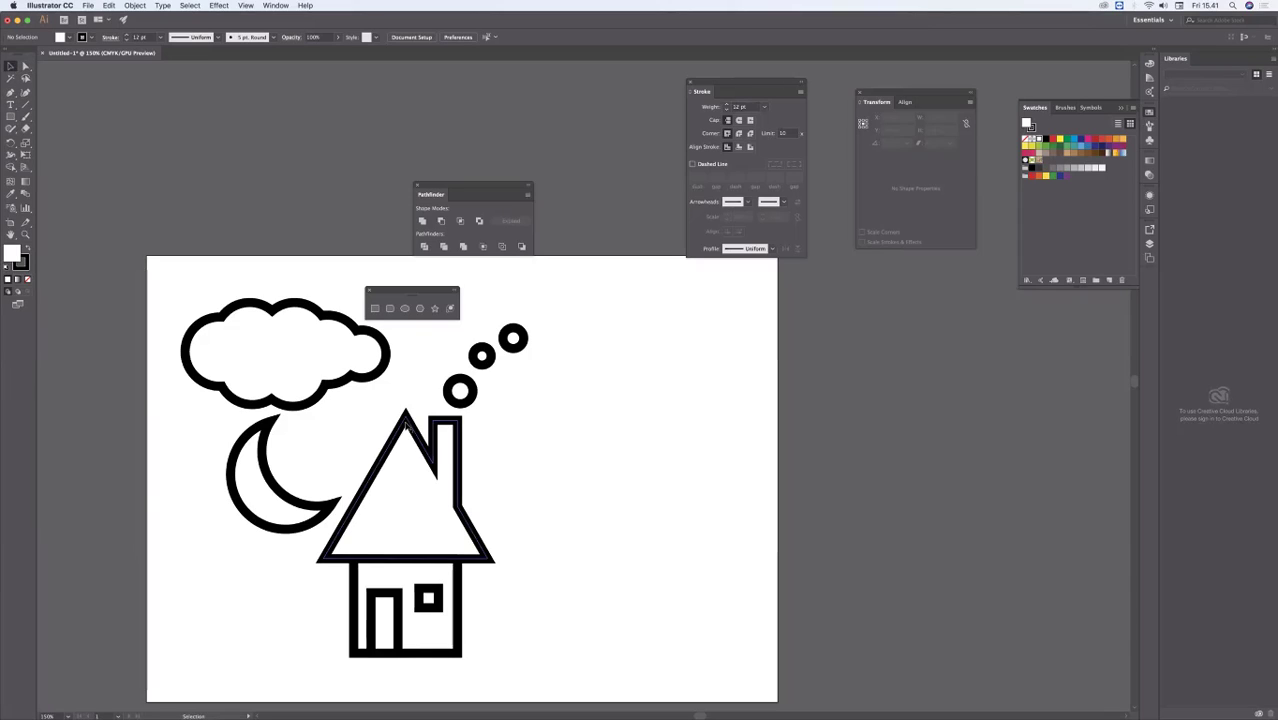
left_click(405, 420)
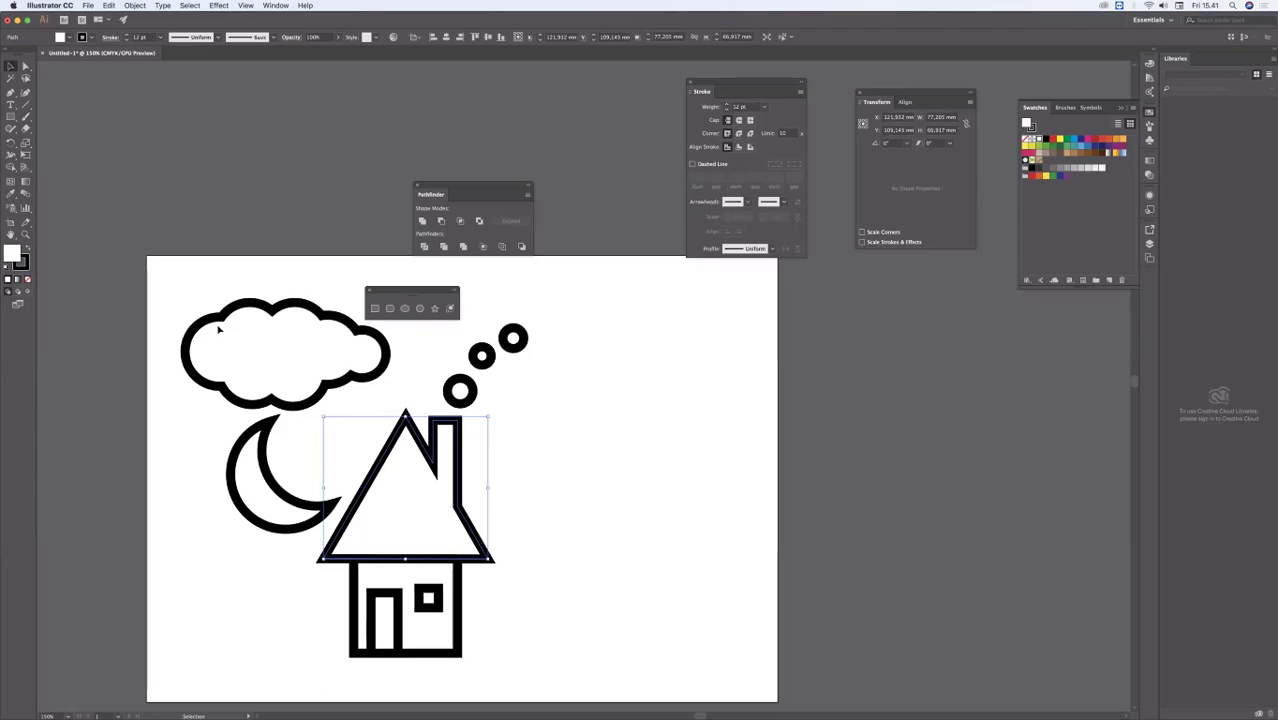
left_click(240, 268)
Step: Draw a rectangle in the empty area beside the smoke circles and enlarge it to about 52 by 66 mm
key("m")
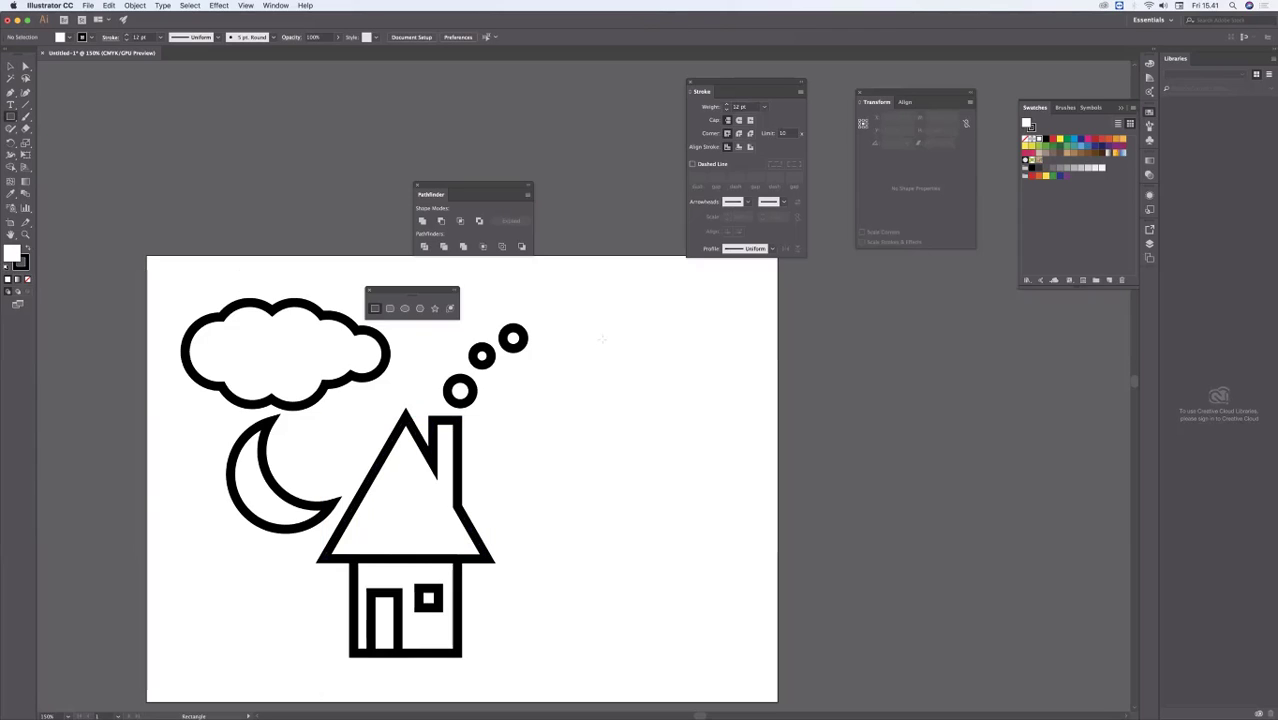
left_click_drag(602, 338, 680, 475)
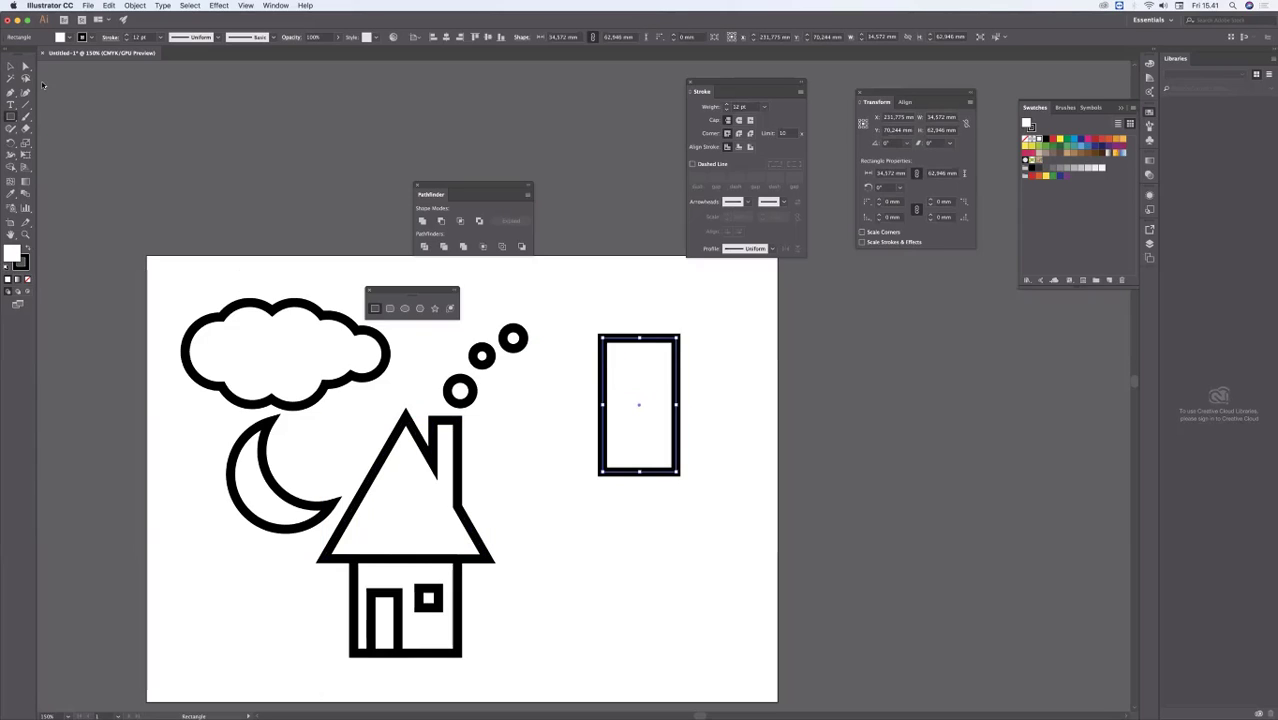
left_click(10, 66)
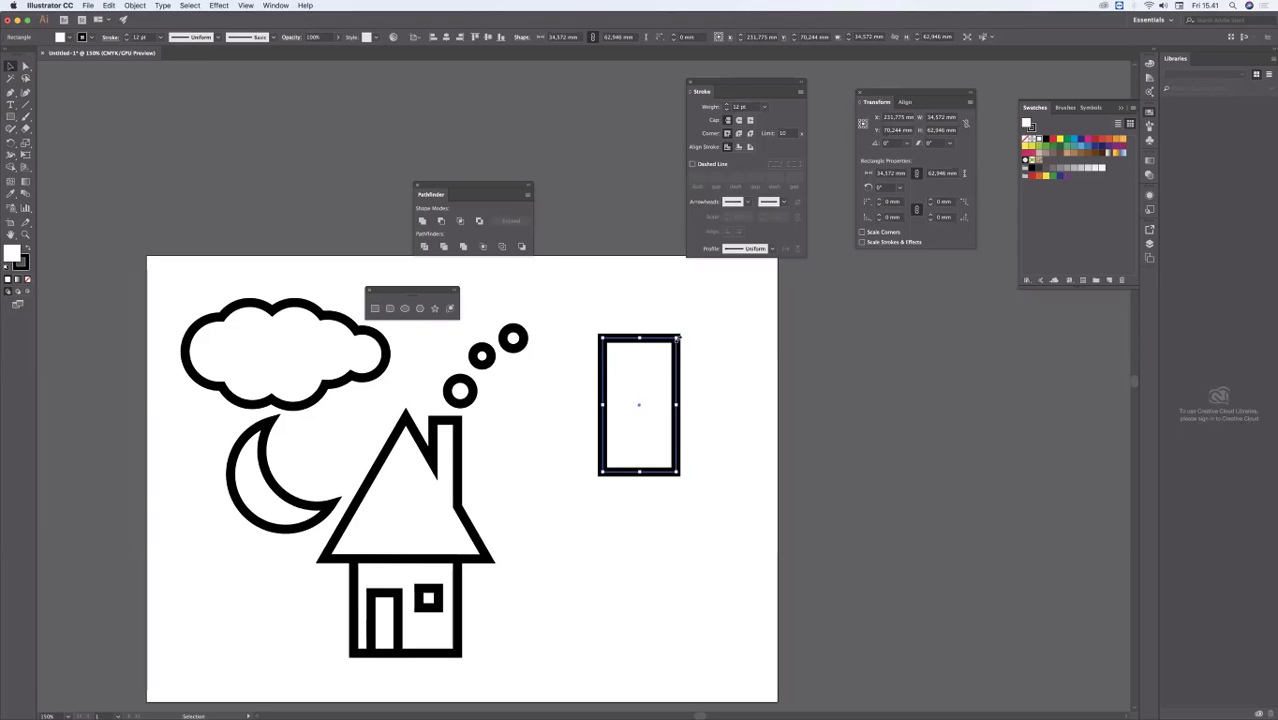
left_click_drag(679, 338, 717, 329)
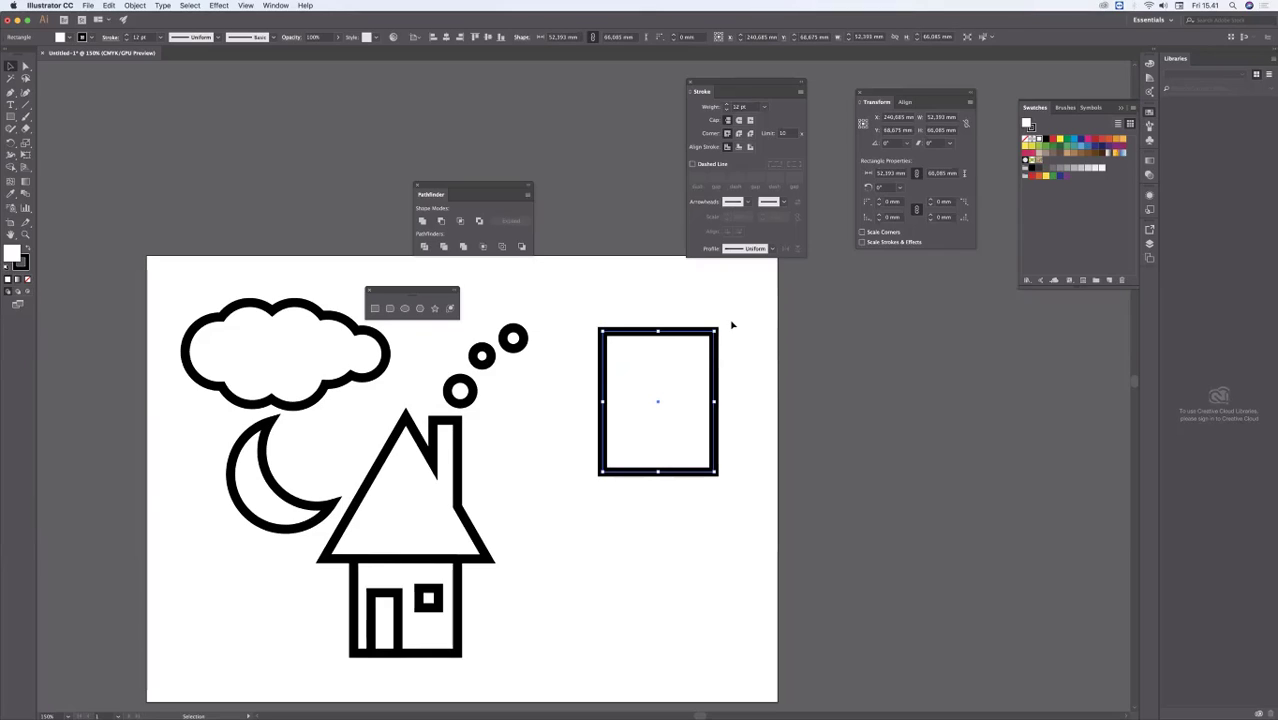
Step: Rotate and narrow the rectangle into a tilted square about 52 mm wide, and delete it
left_click_drag(716, 327, 736, 452)
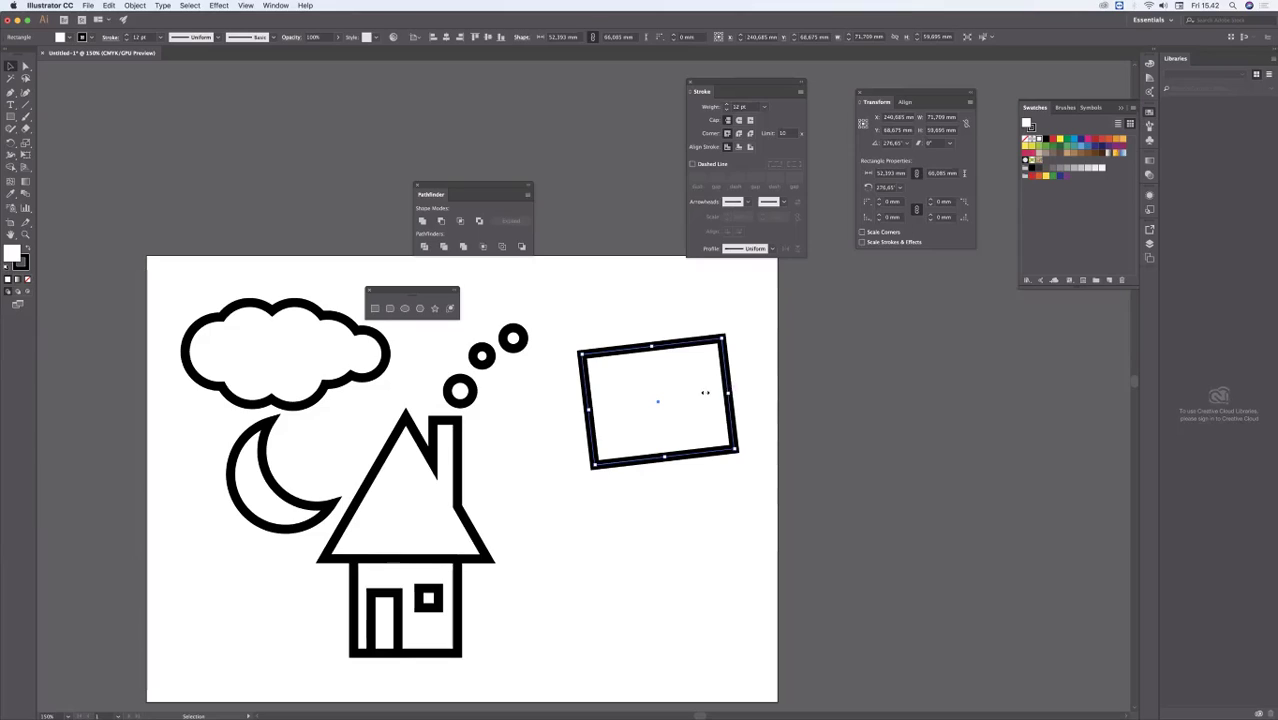
left_click_drag(705, 393, 678, 393)
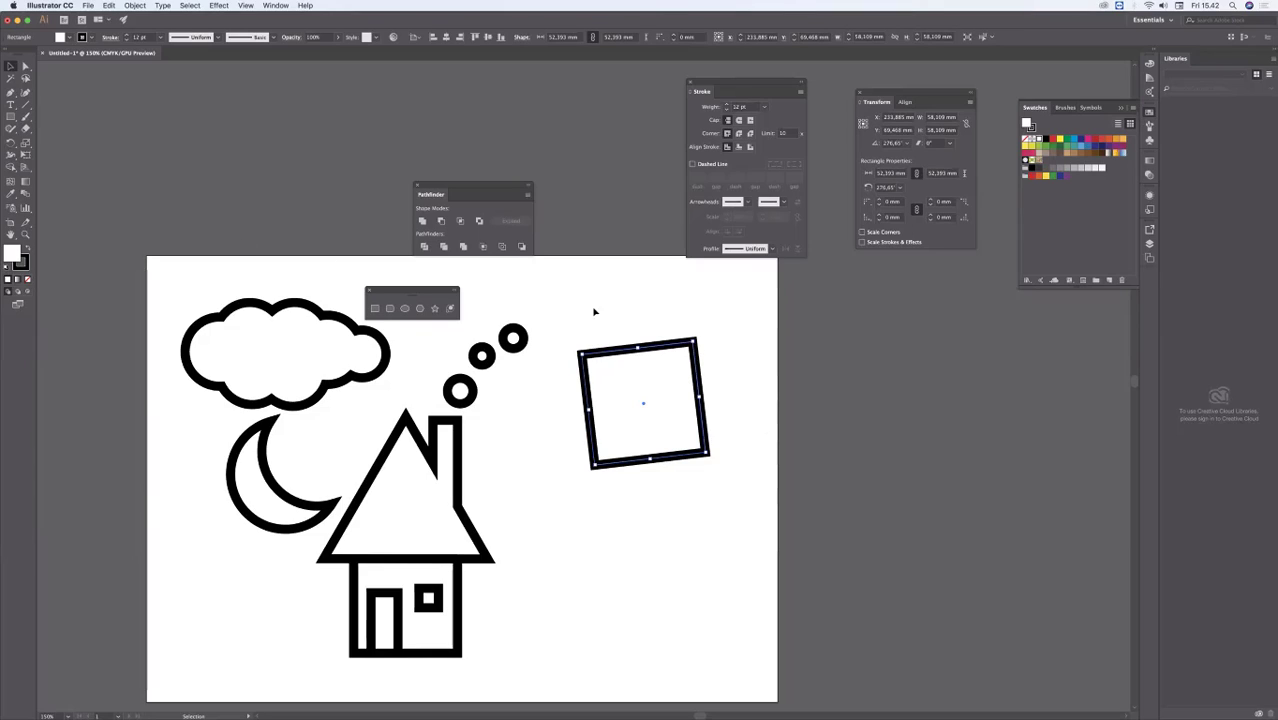
left_click_drag(698, 374, 621, 483)
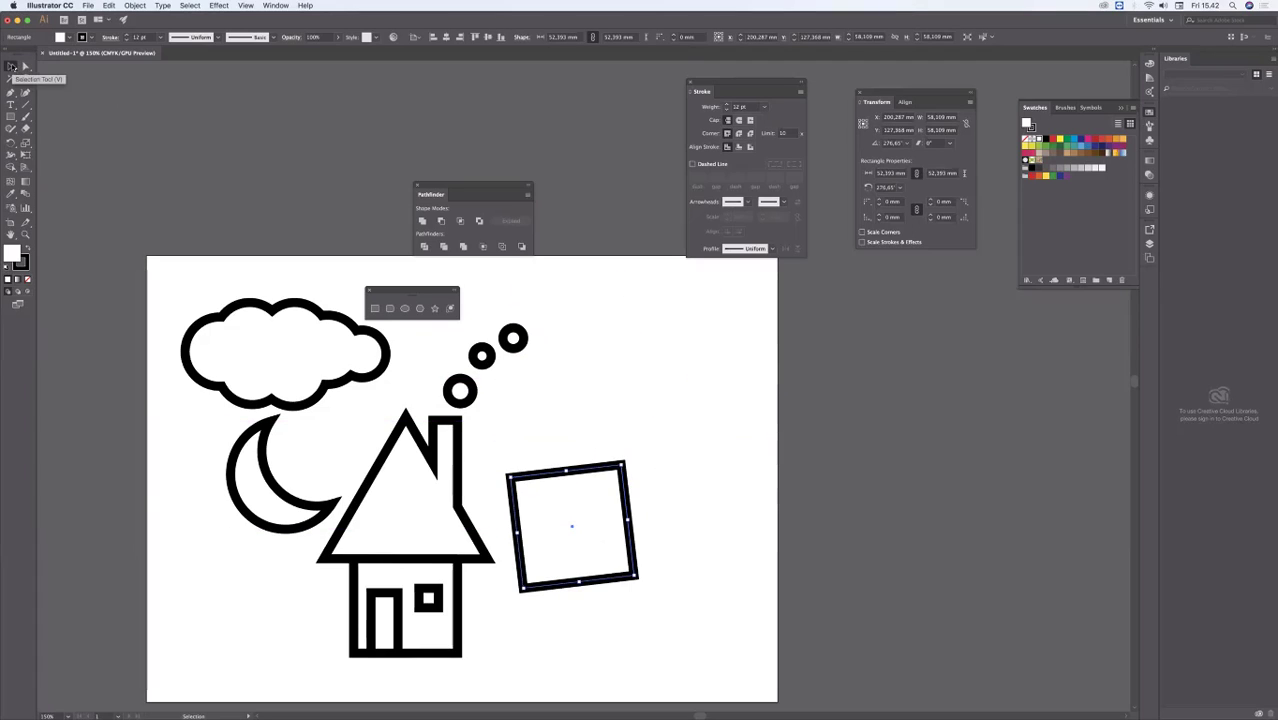
key("Delete")
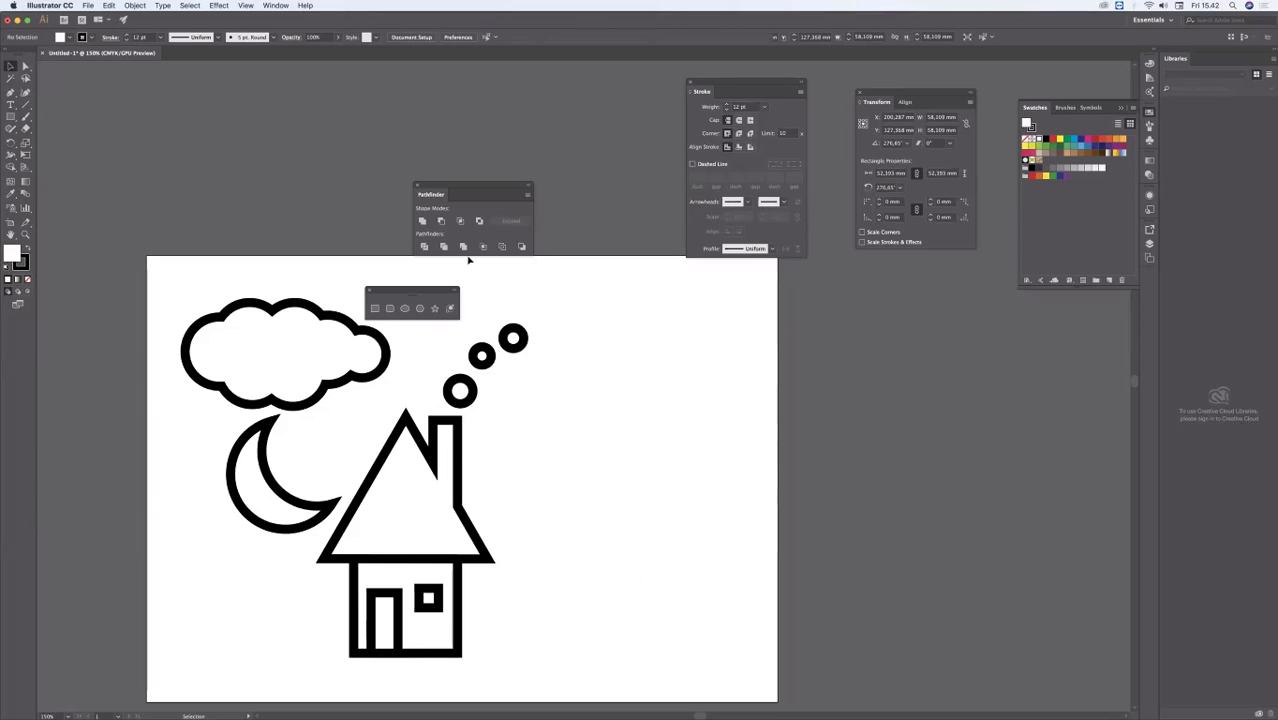
Step: Draw another practice rectangle about 45 by 61 mm beside the smoke circles and delete it
left_click(11, 117)
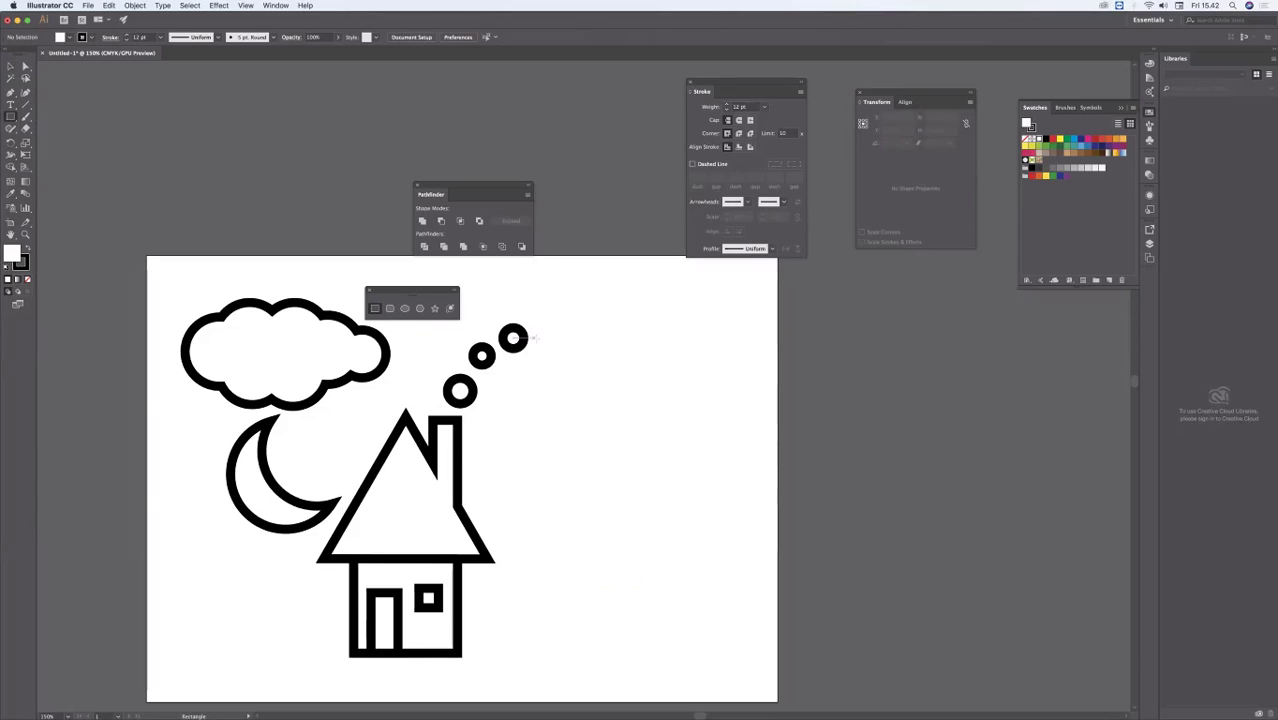
mouse_move(608, 365)
left_mouse_down()
mouse_move(705, 528)
mouse_move(704, 495)
left_mouse_up()
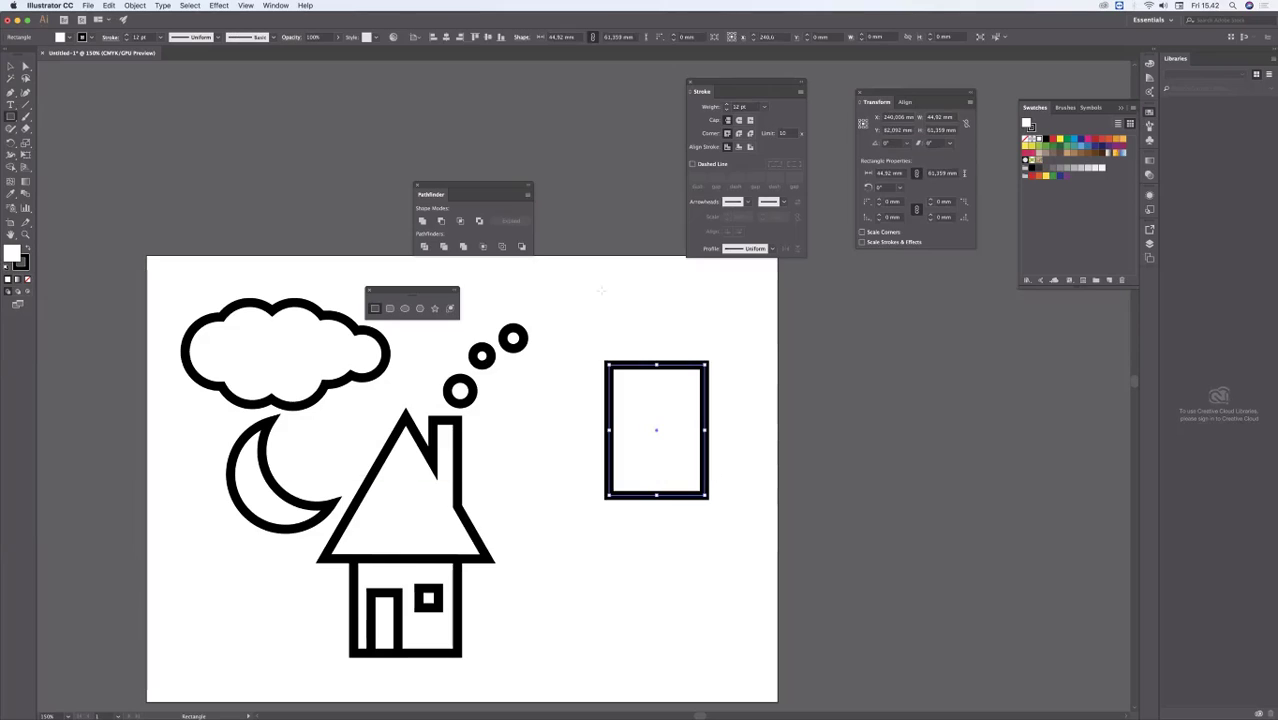
left_click(26, 66)
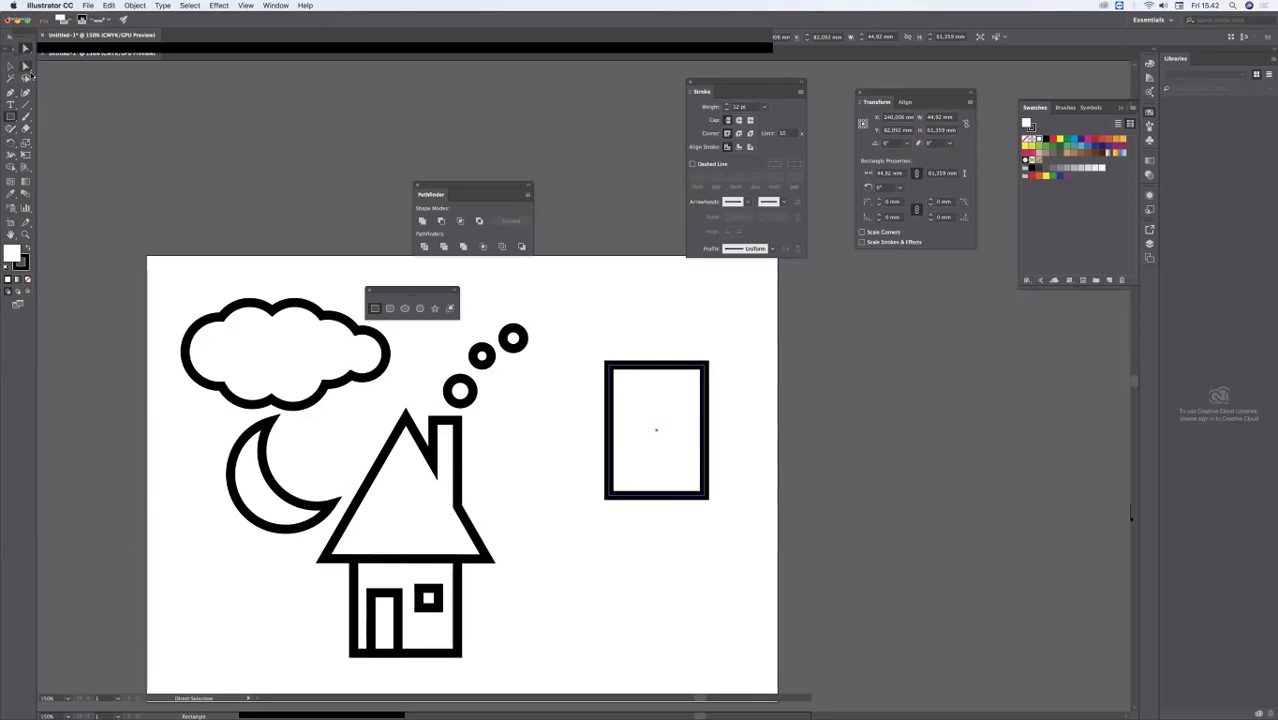
left_click(632, 302)
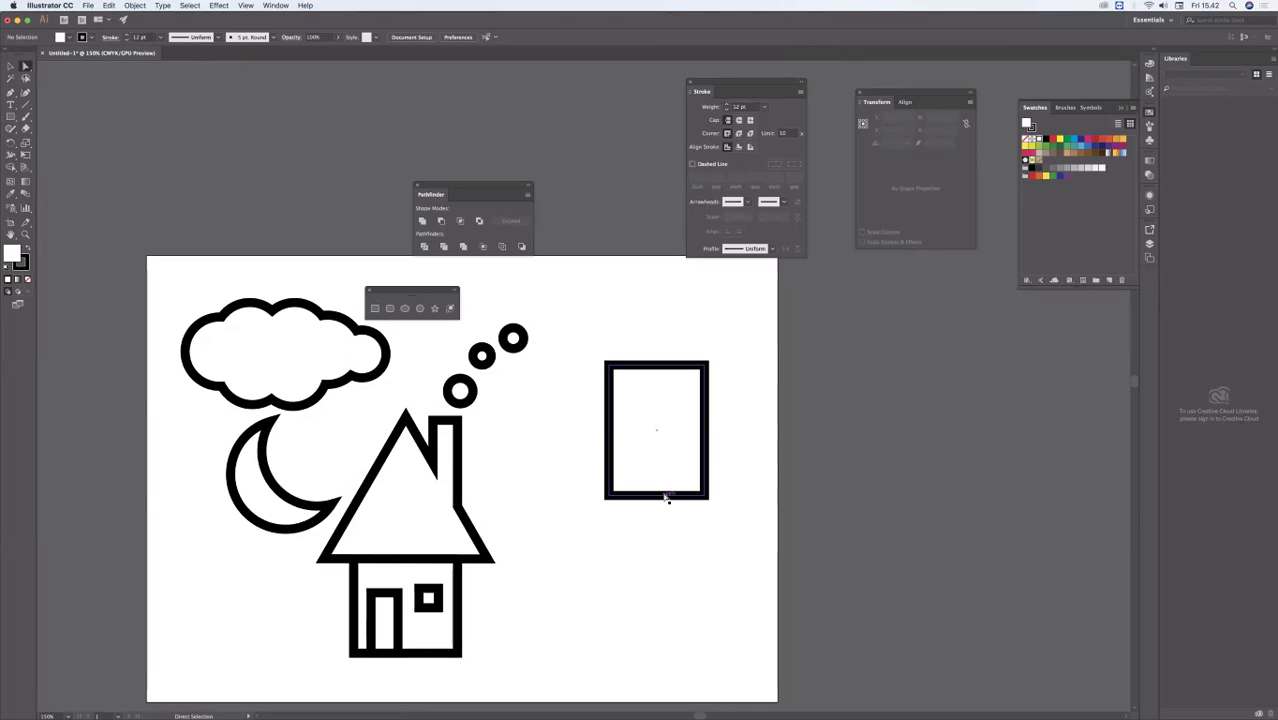
left_click(10, 67)
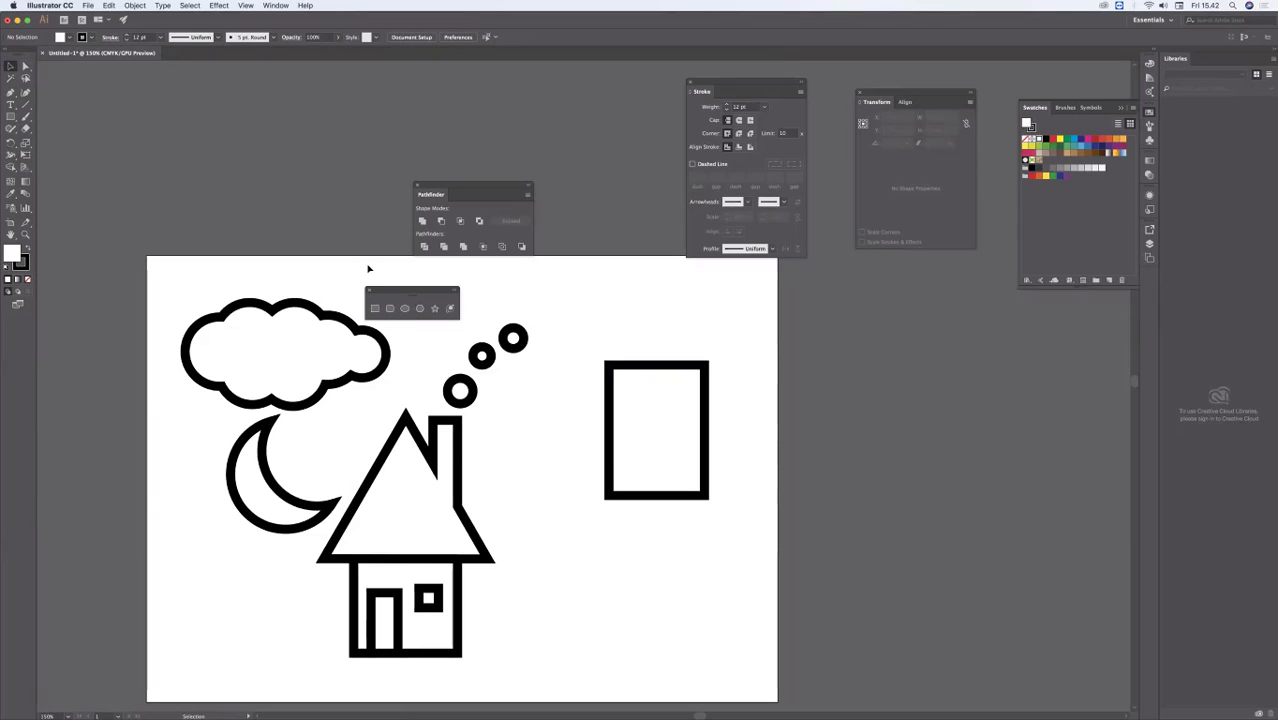
left_click_drag(595, 354, 727, 556)
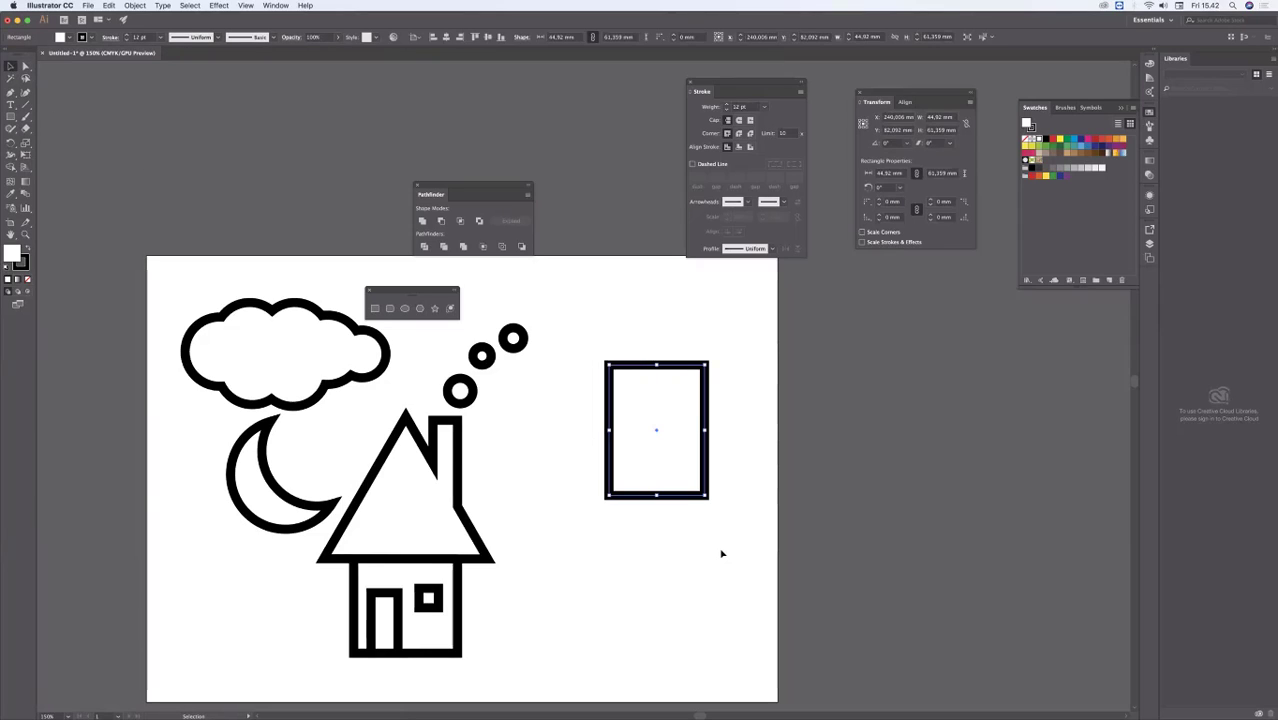
key("Delete")
Step: Draw a rectangle about 50 by 57 mm and pull its corner anchor points into an arrowhead shape
left_click(11, 117)
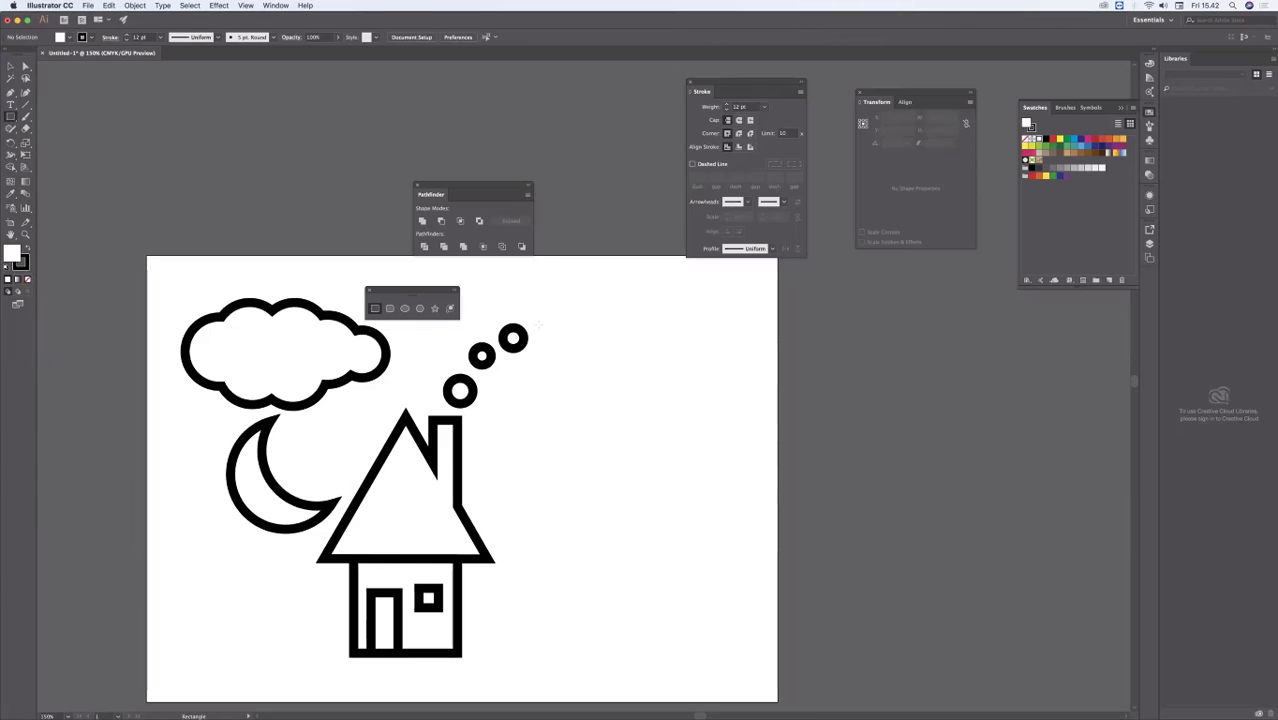
left_click_drag(591, 336, 698, 453)
key("a")
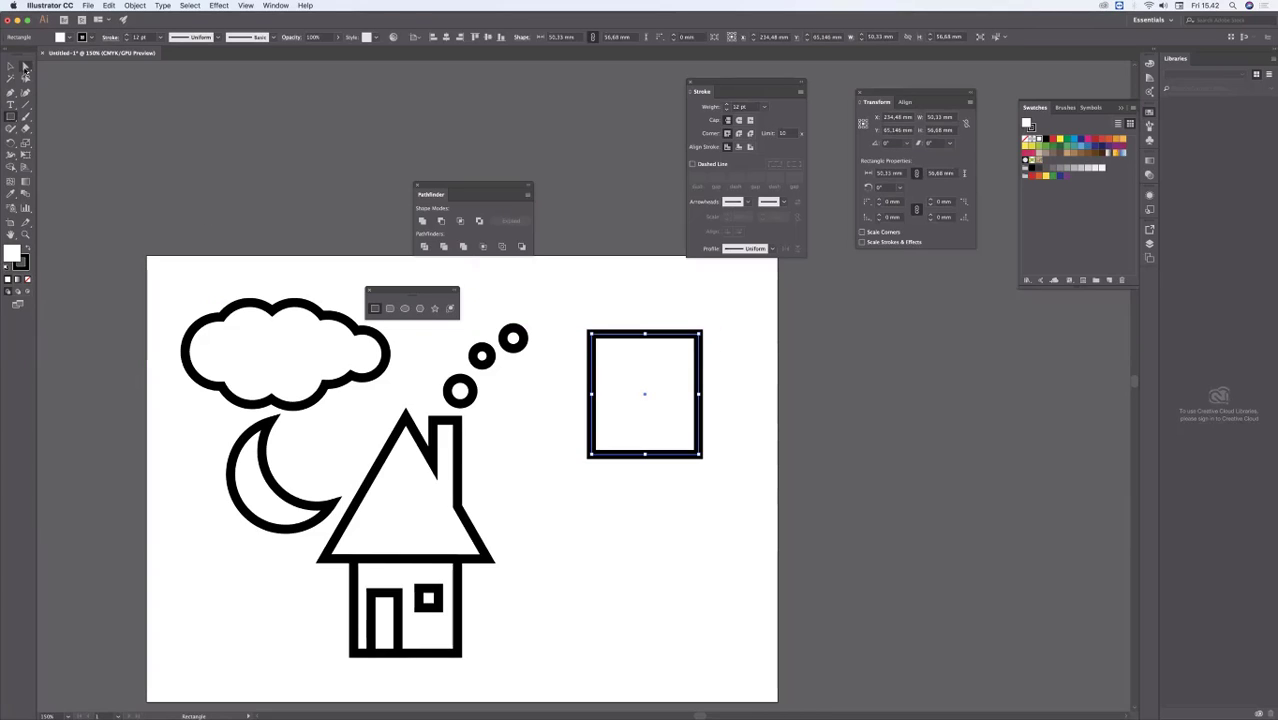
left_click(604, 503)
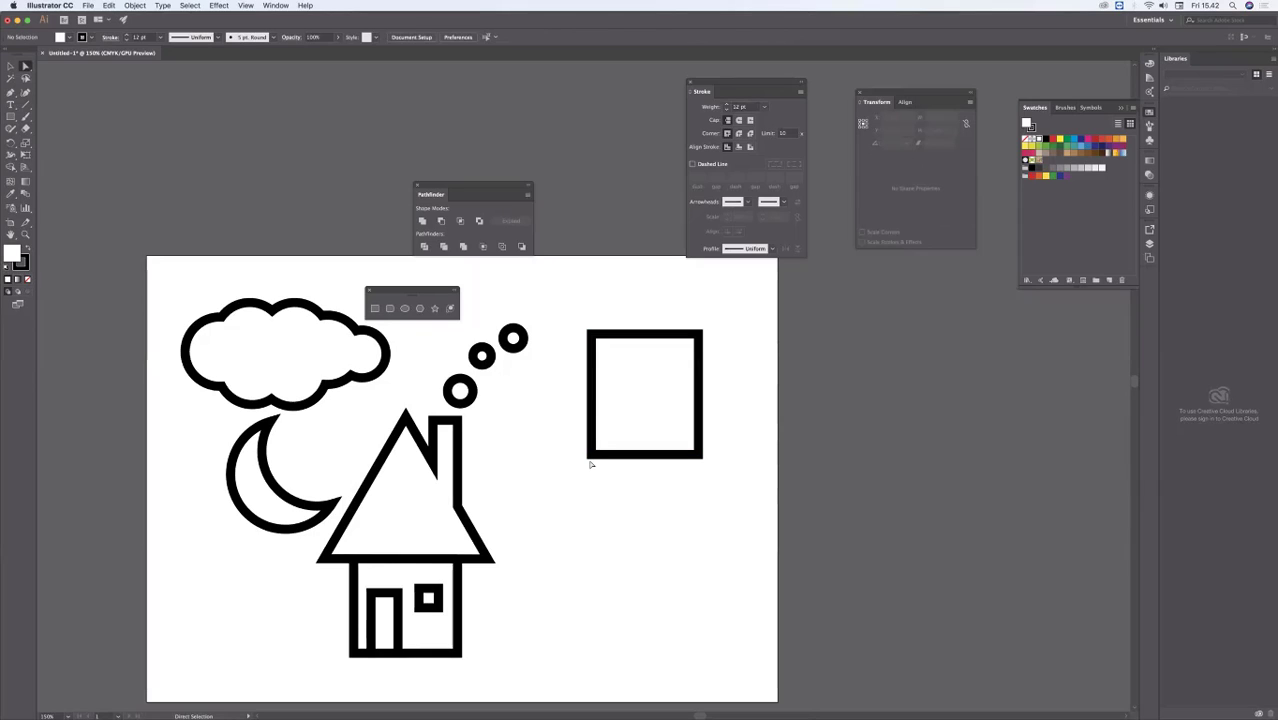
left_click_drag(591, 456, 724, 296)
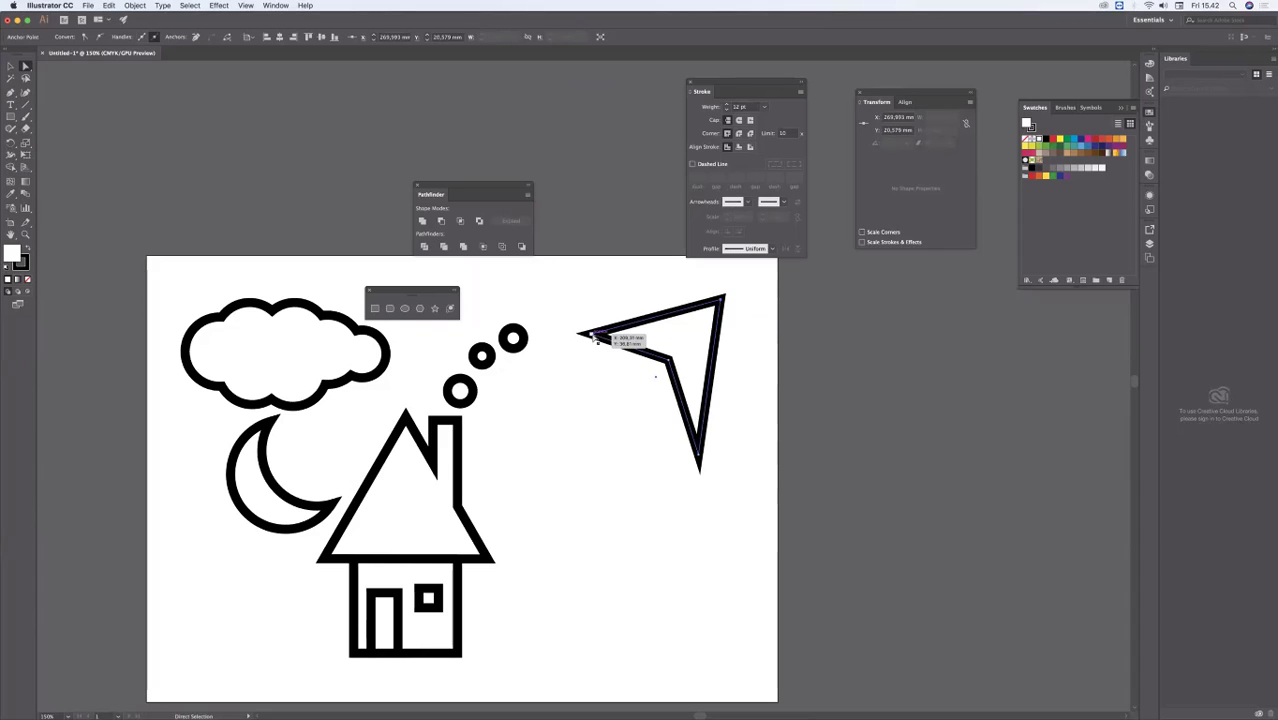
left_click_drag(600, 334, 536, 375)
left_click_drag(700, 468, 652, 500)
left_click(763, 528)
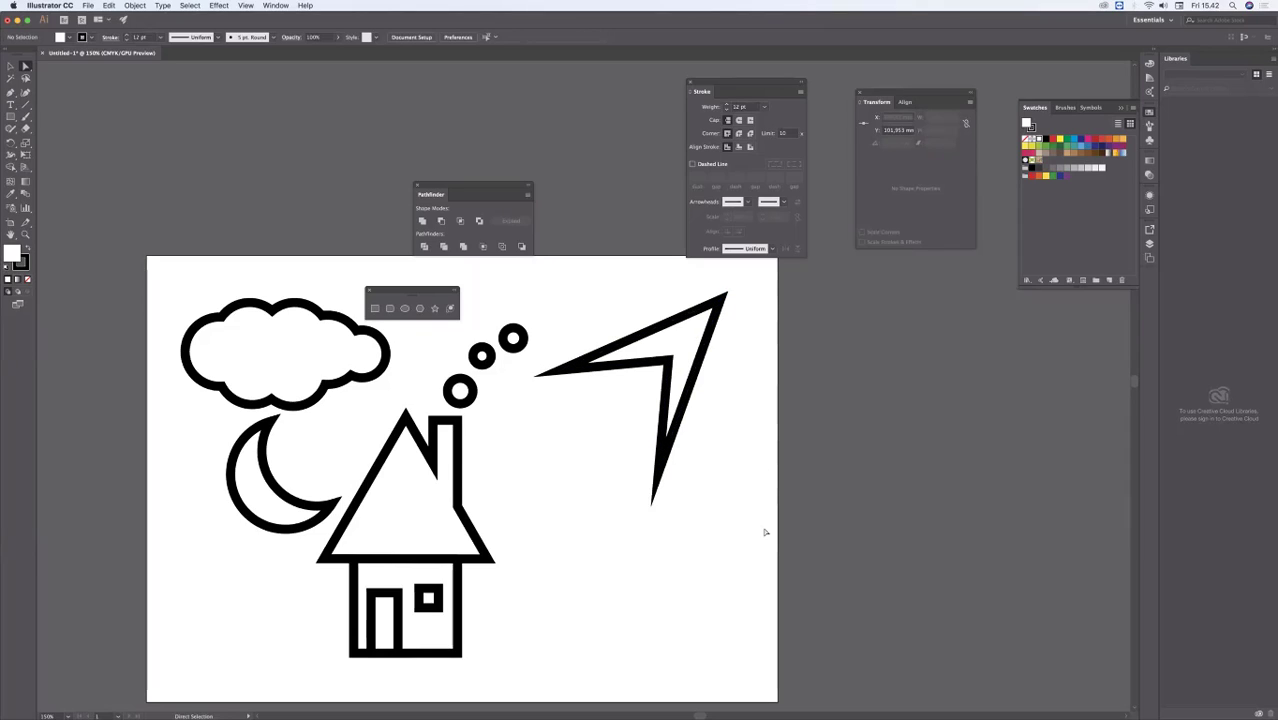
Step: Fine-tune the arrowhead by moving the anchor points of its inner notch and its tip
mouse_move(674, 357)
left_mouse_down()
mouse_move(660, 358)
mouse_move(674, 353)
left_mouse_up()
left_click(744, 430)
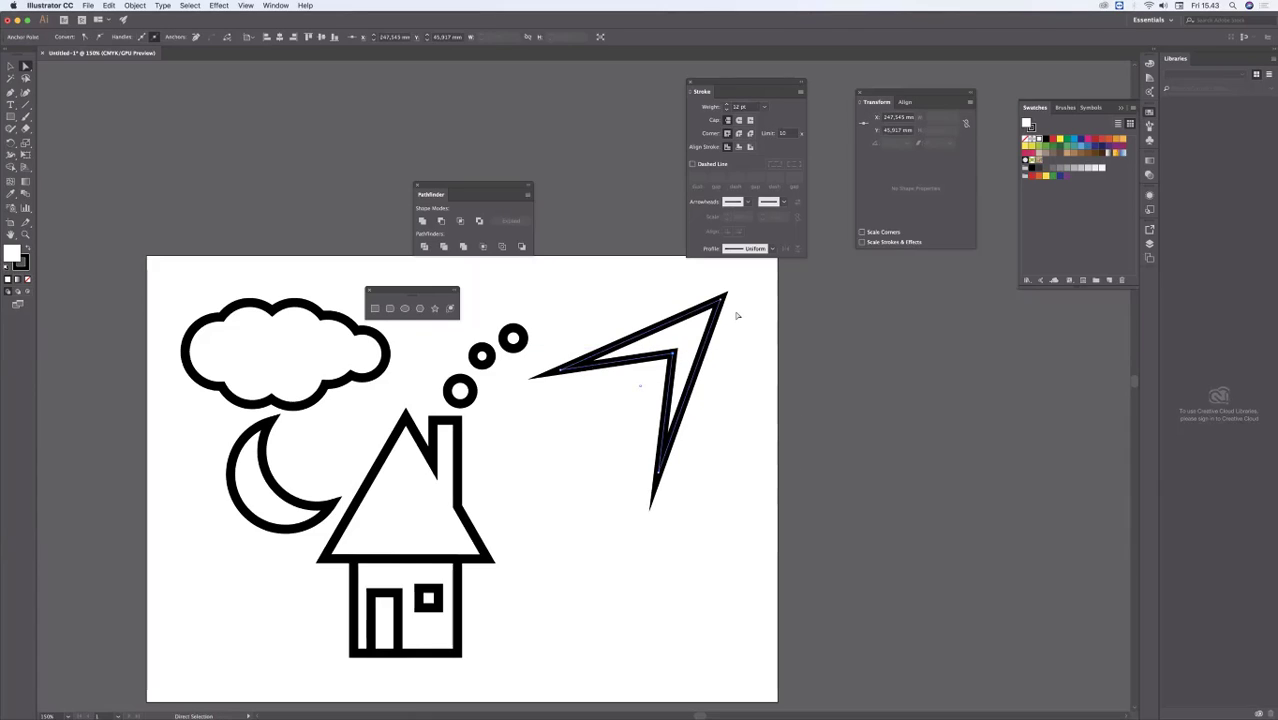
left_click_drag(732, 307, 736, 289)
left_click(603, 687)
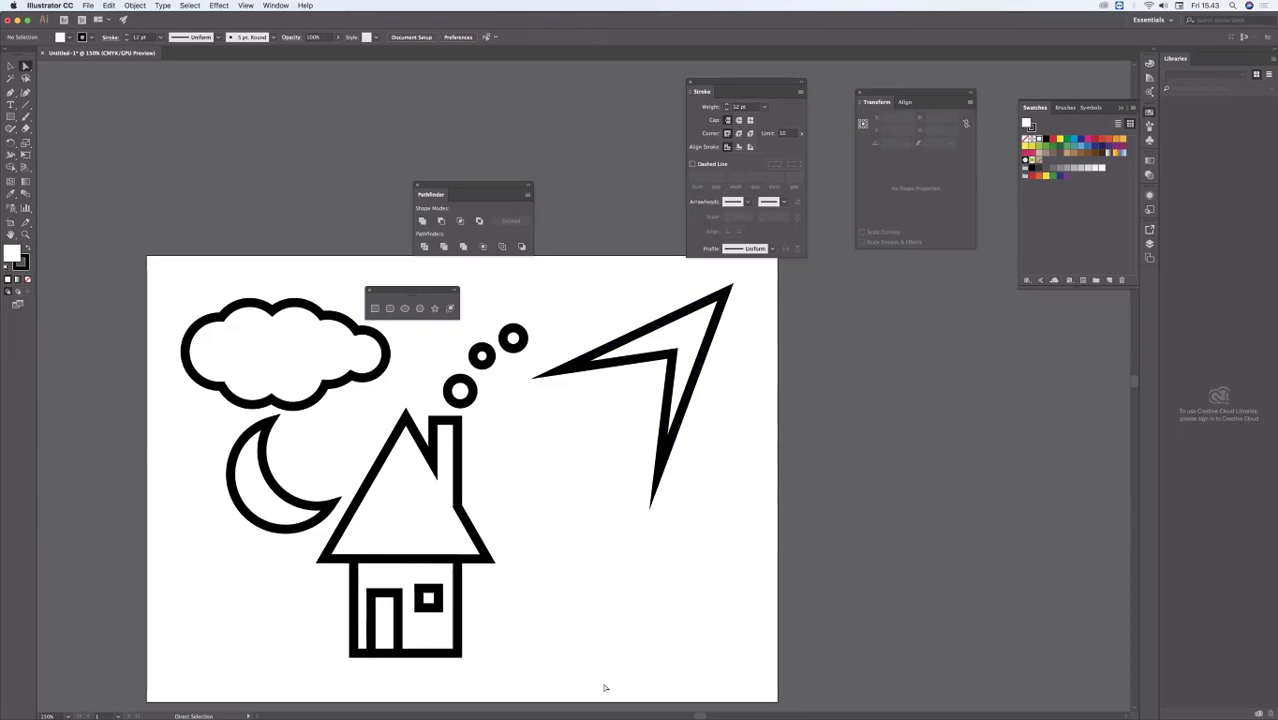
left_click(670, 353)
left_click_drag(670, 353, 672, 347)
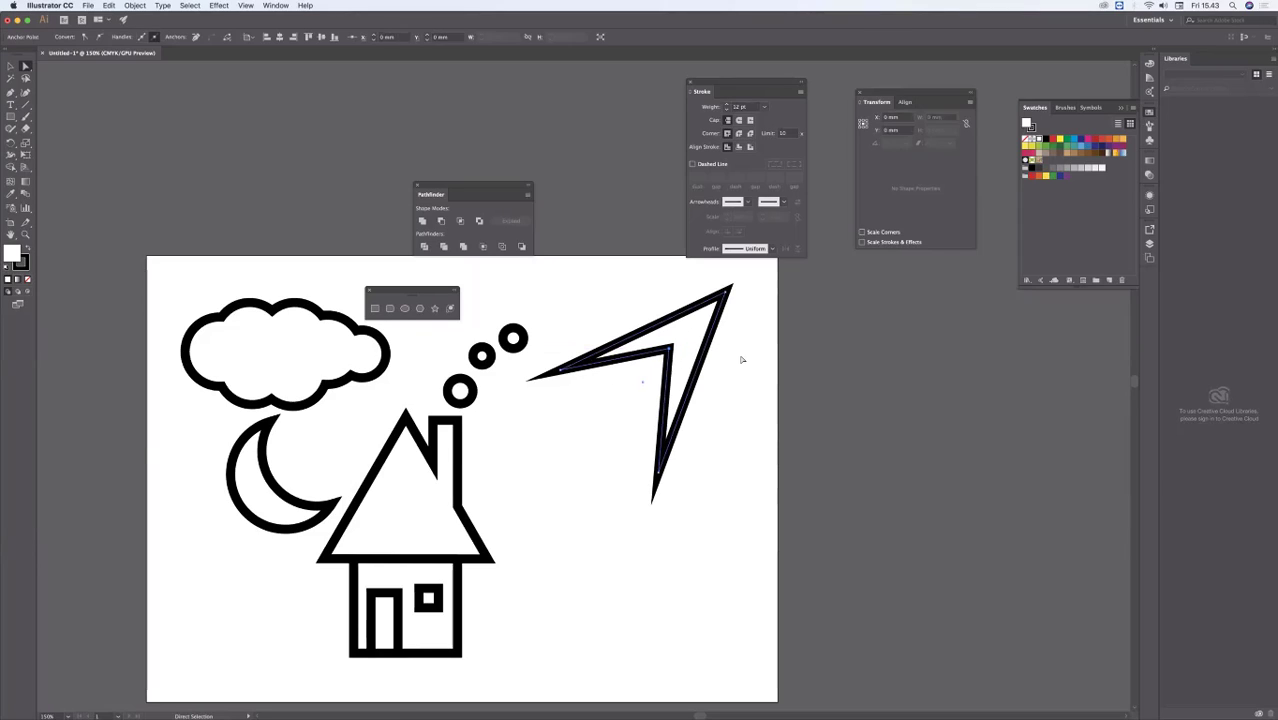
Step: Select the whole arrowhead shape and delete it
left_click(11, 67)
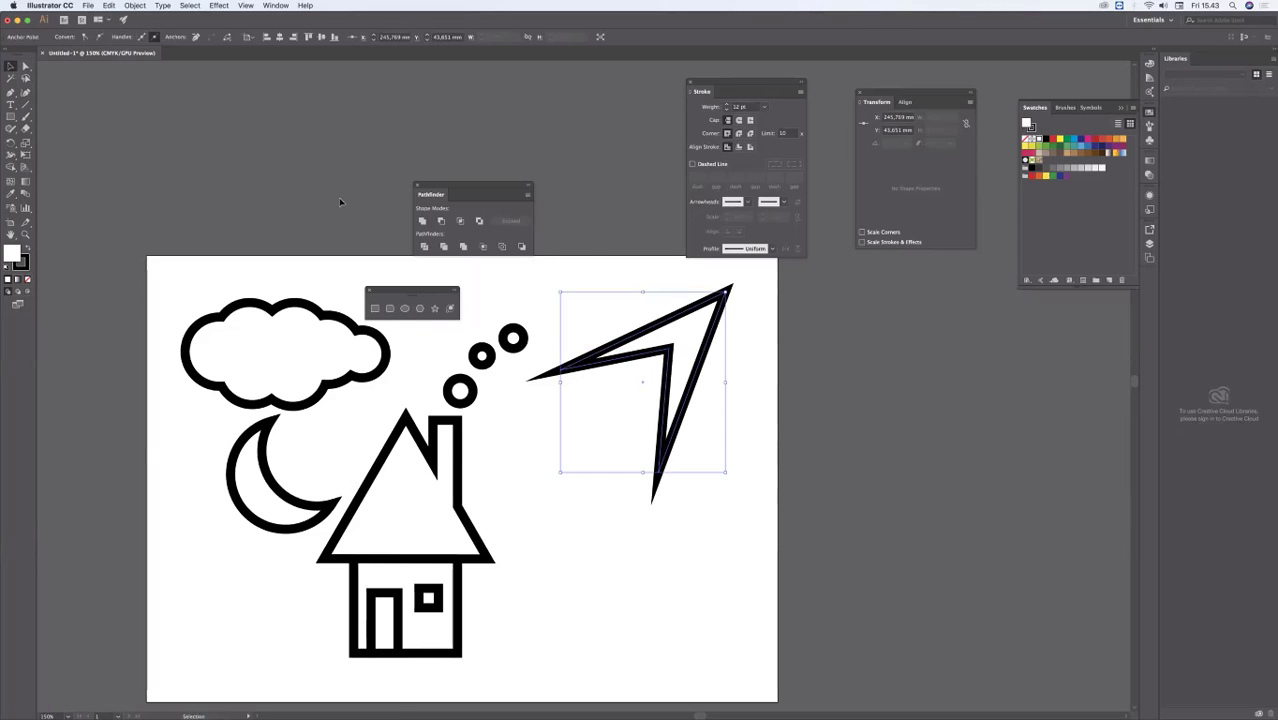
left_click_drag(618, 292, 706, 464)
key("Delete")
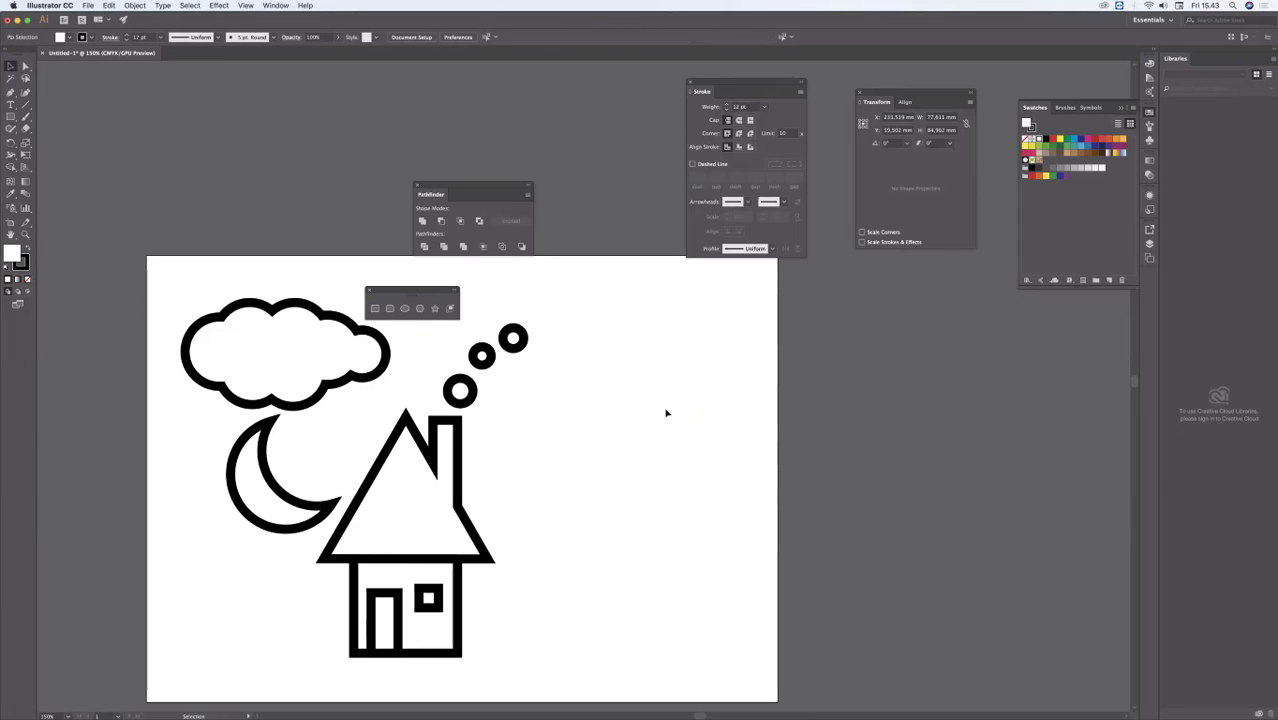
Step: Draw a six-sided polygon with a radius of about 41 mm in the empty area beside the smoke circles
left_click(420, 308)
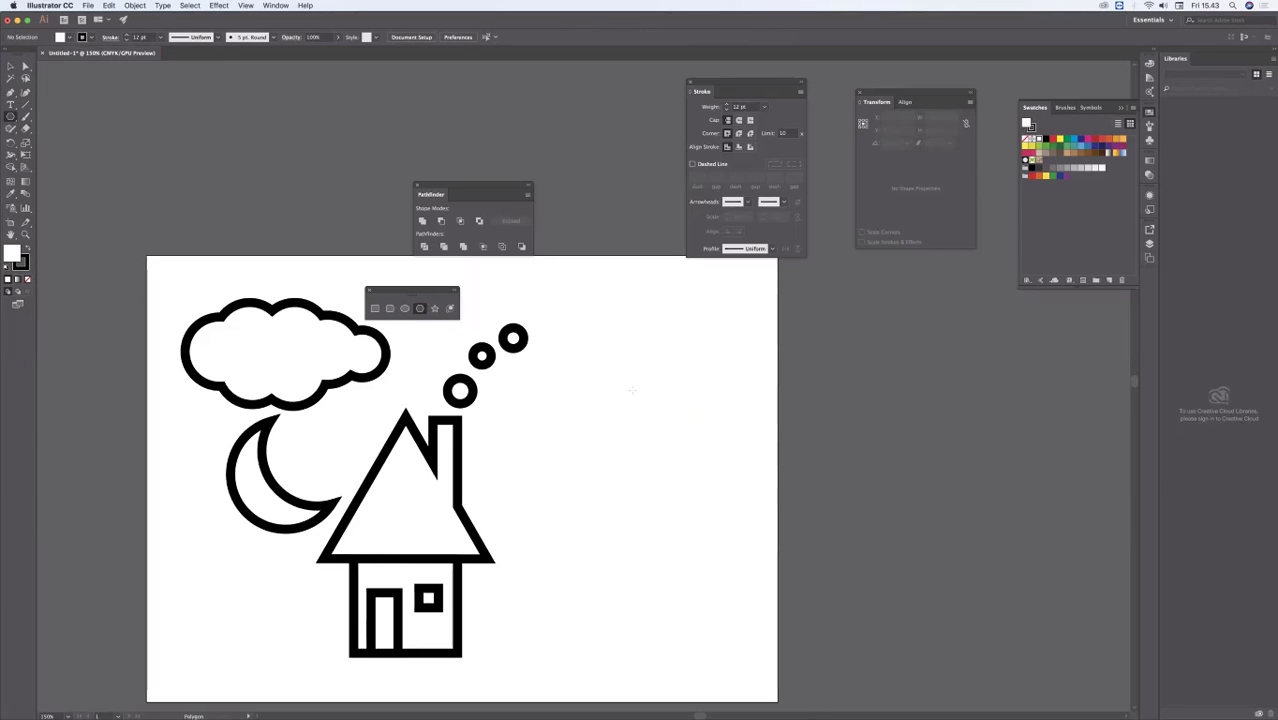
left_click_drag(619, 386, 649, 439)
key("Up")
key("Up")
key("Up")
key("Up")
key("Up")
key("Up")
left_click_drag(648, 438, 664, 461)
key("Down")
key("Down")
key("Down")
Step: Move the hexagon's individual anchor points with Direct Selection to reshape it into a rough lightning bolt
left_click(26, 67)
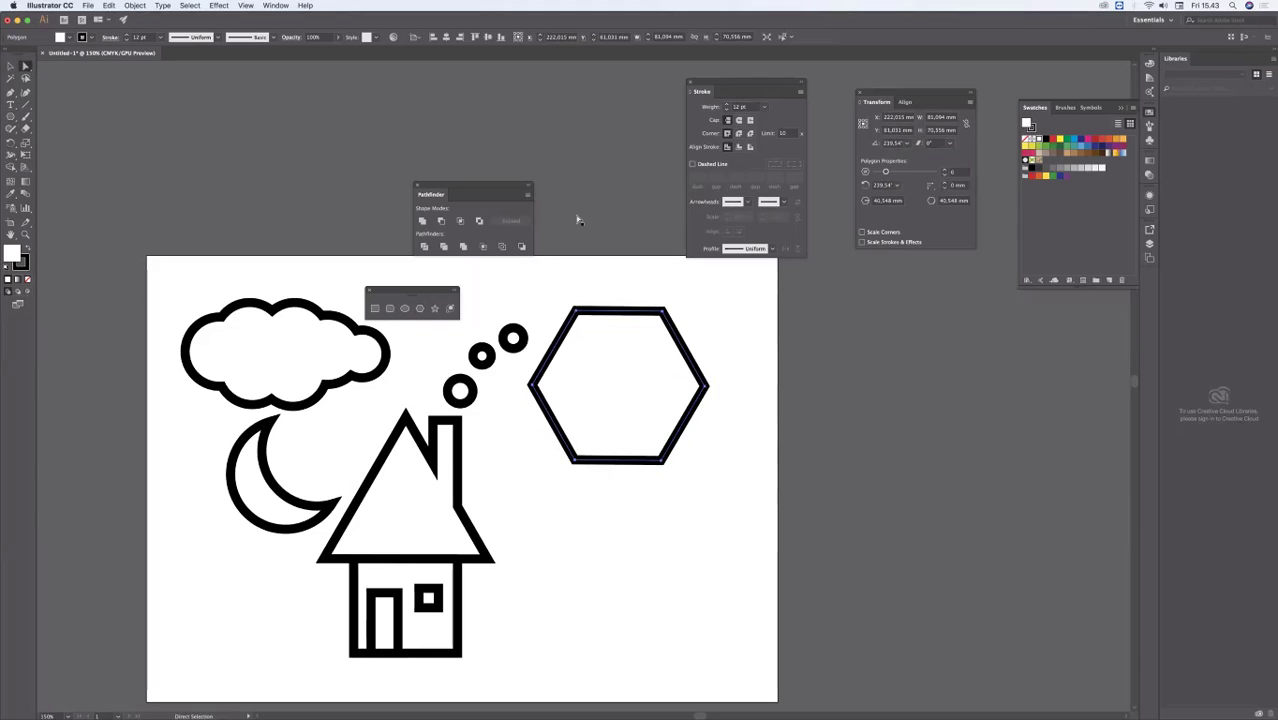
left_click(578, 272)
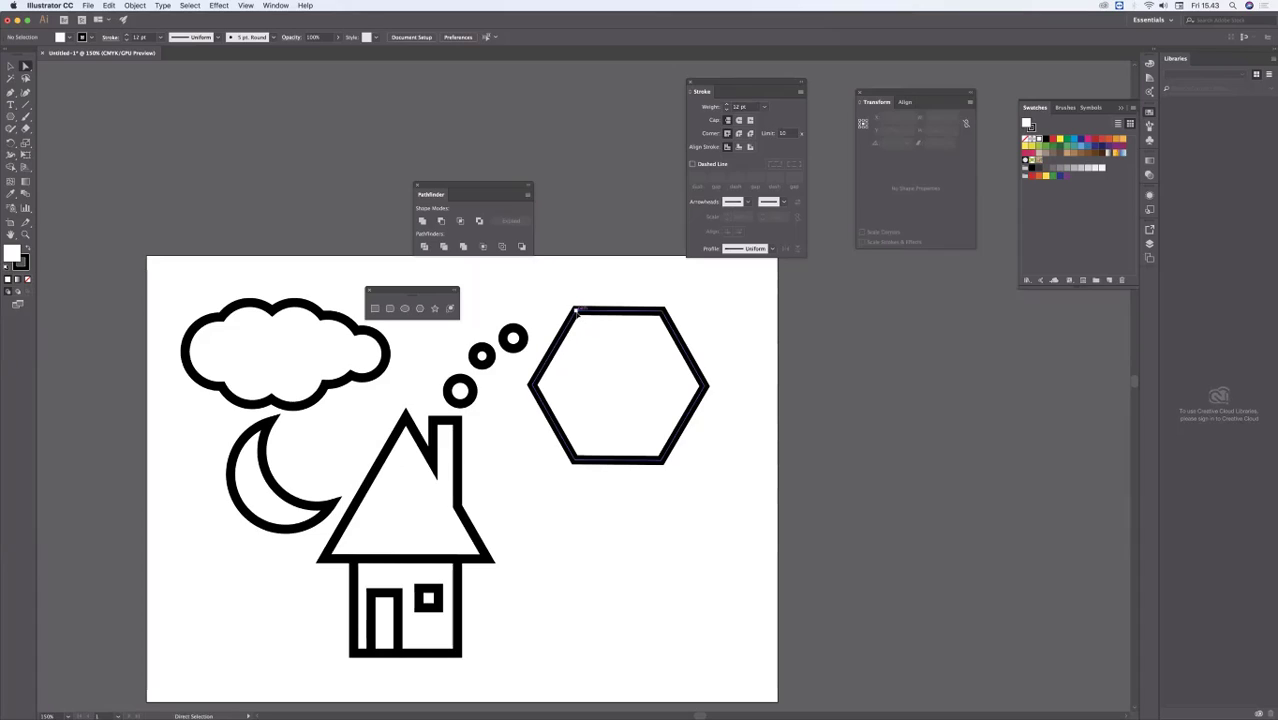
left_click_drag(576, 313, 586, 283)
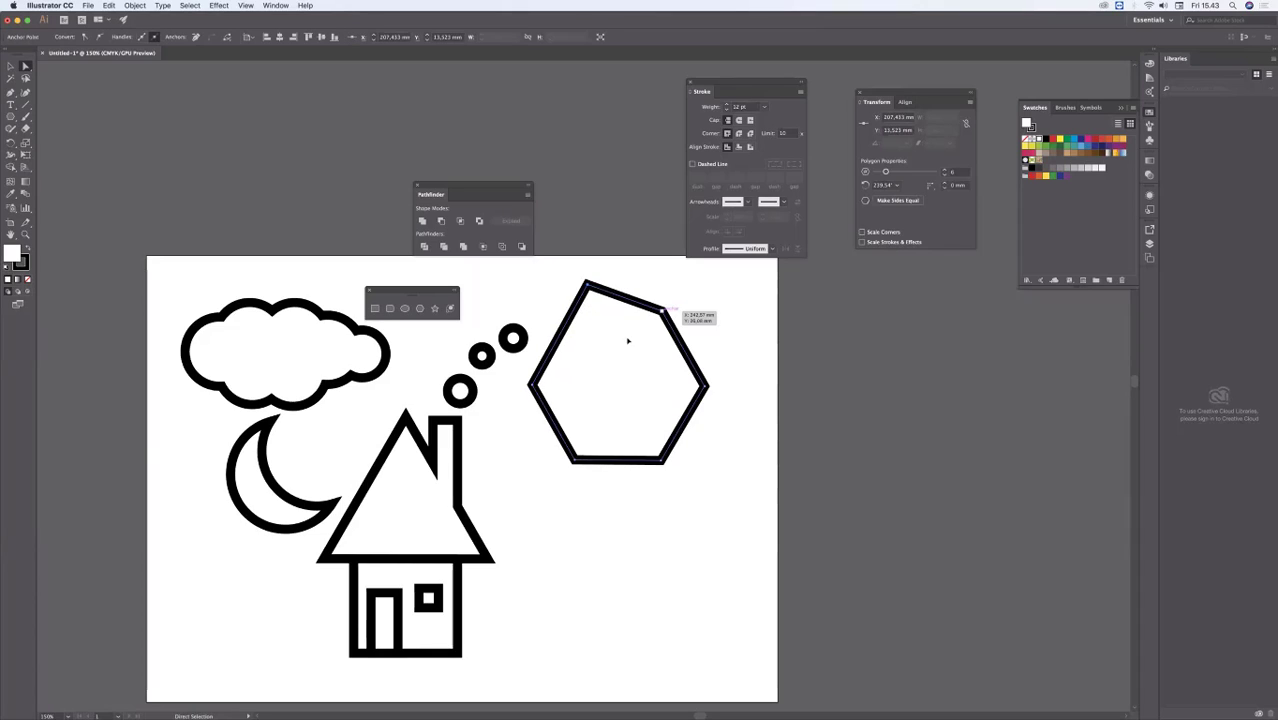
left_click_drag(628, 341, 585, 369)
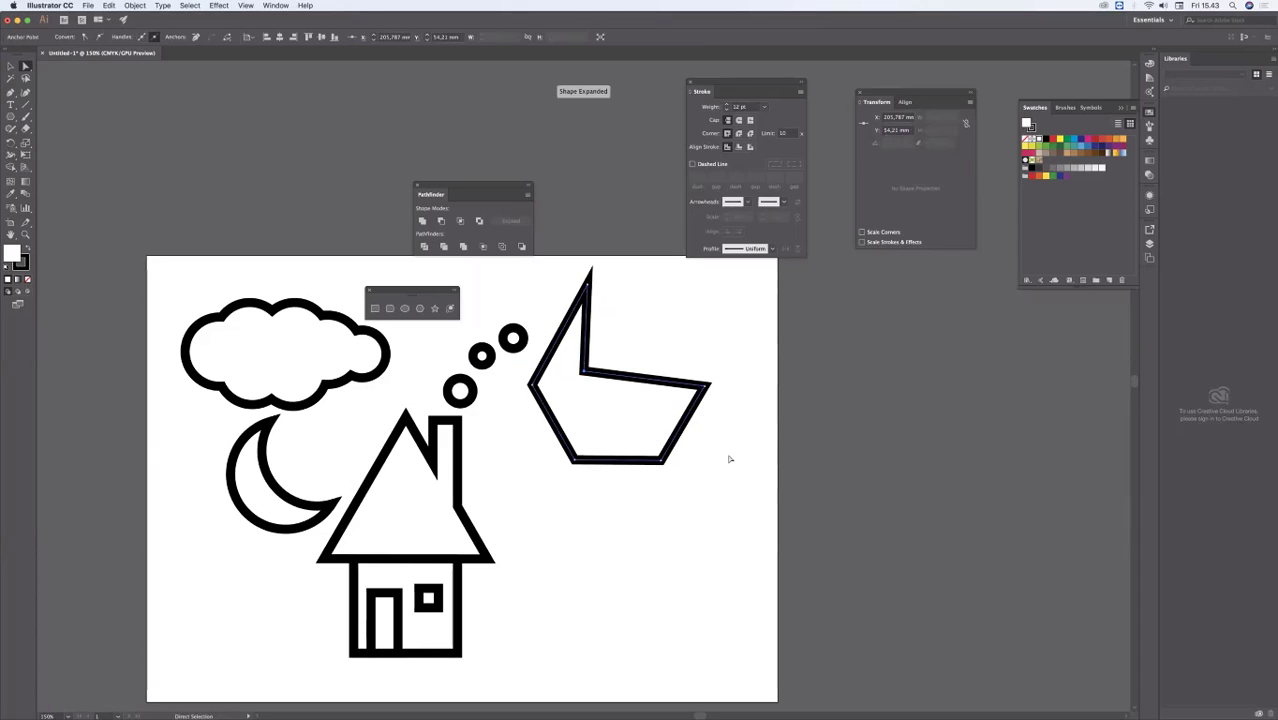
left_click_drag(708, 383, 645, 354)
left_click_drag(573, 460, 605, 390)
left_click_drag(666, 471, 563, 497)
Step: Refine the lightning bolt by adjusting the anchor points of its upper notch, both side corners and its two tips
left_click_drag(584, 373, 593, 355)
left_click_drag(590, 287, 634, 252)
left_click(614, 427)
left_click(609, 420)
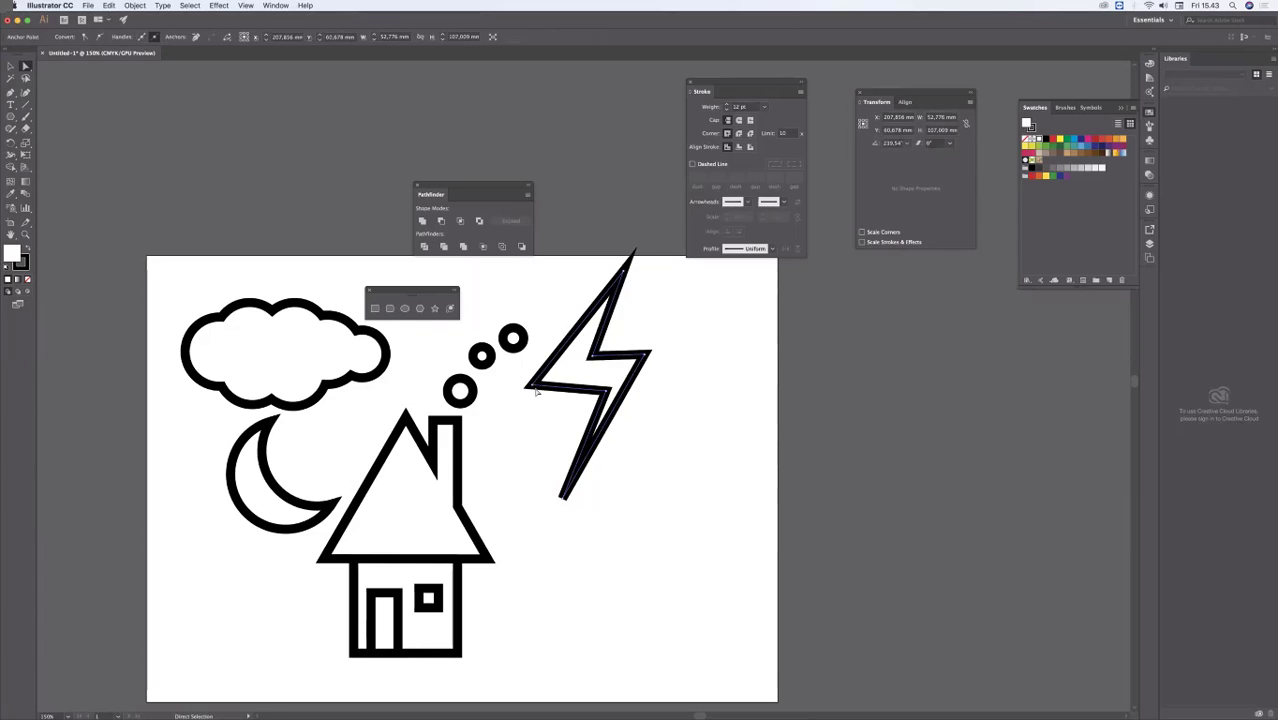
left_click_drag(536, 384, 539, 392)
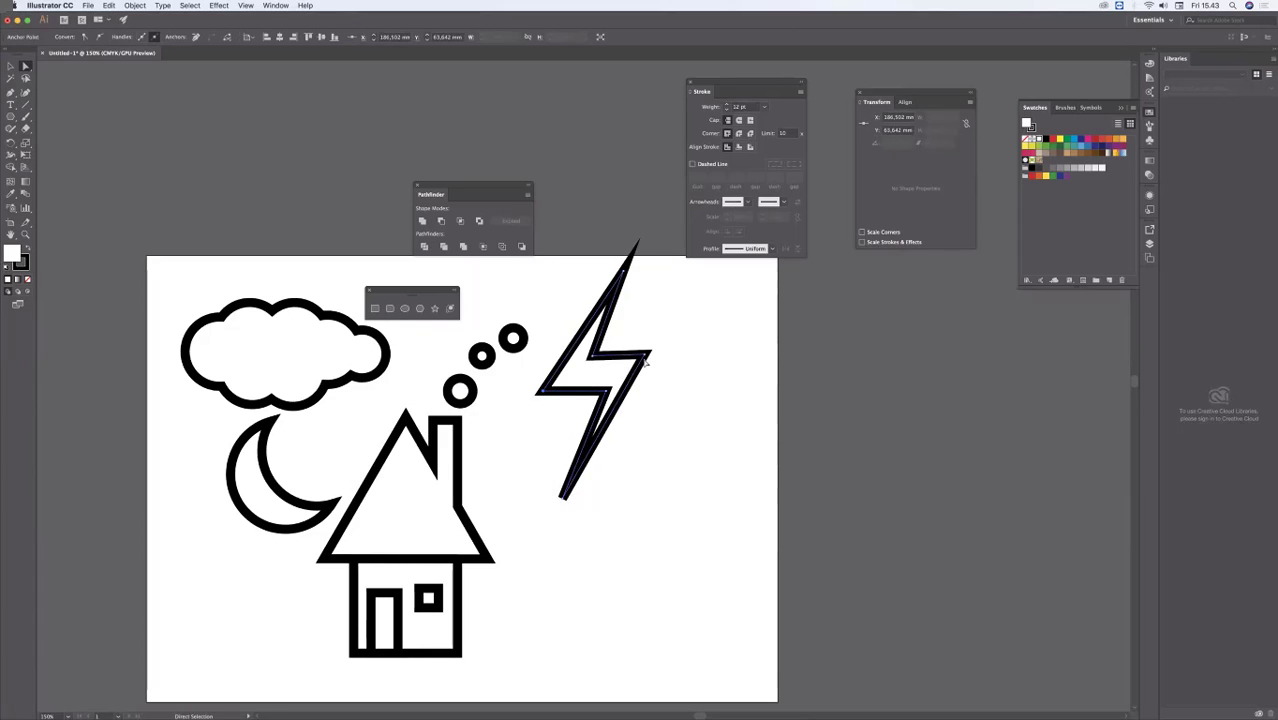
left_click_drag(646, 363, 657, 353)
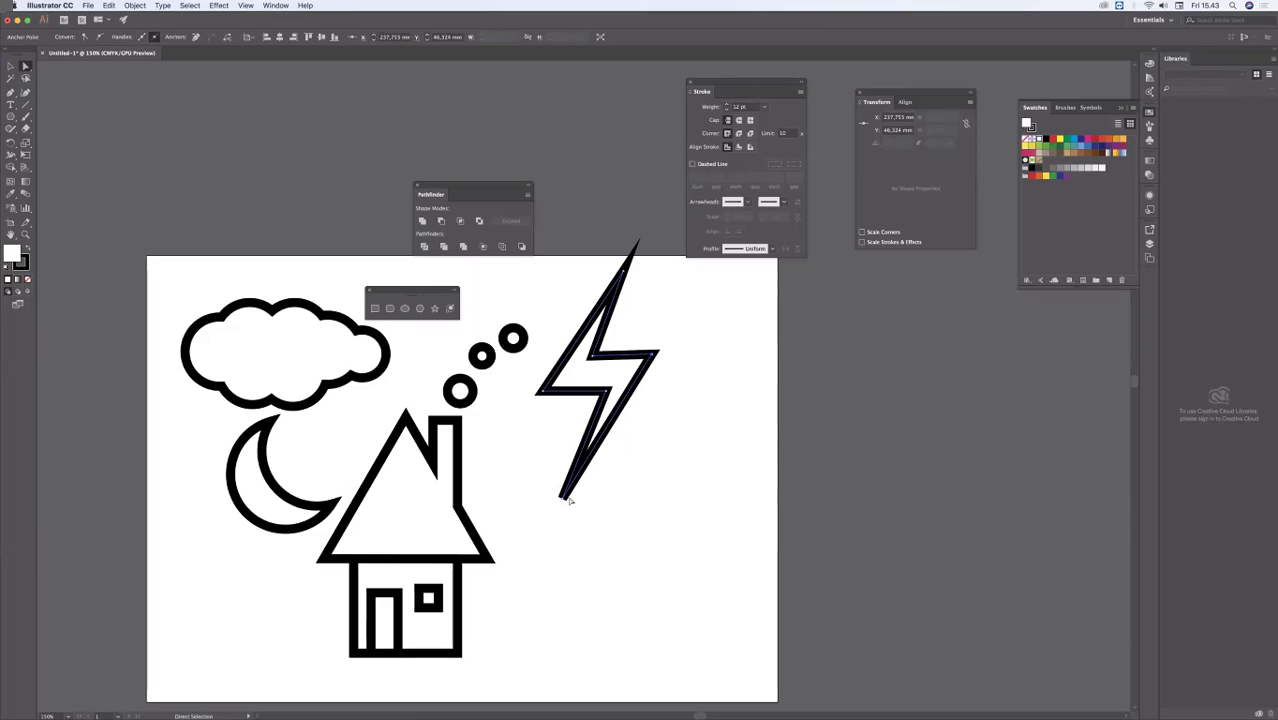
left_click_drag(565, 496, 568, 505)
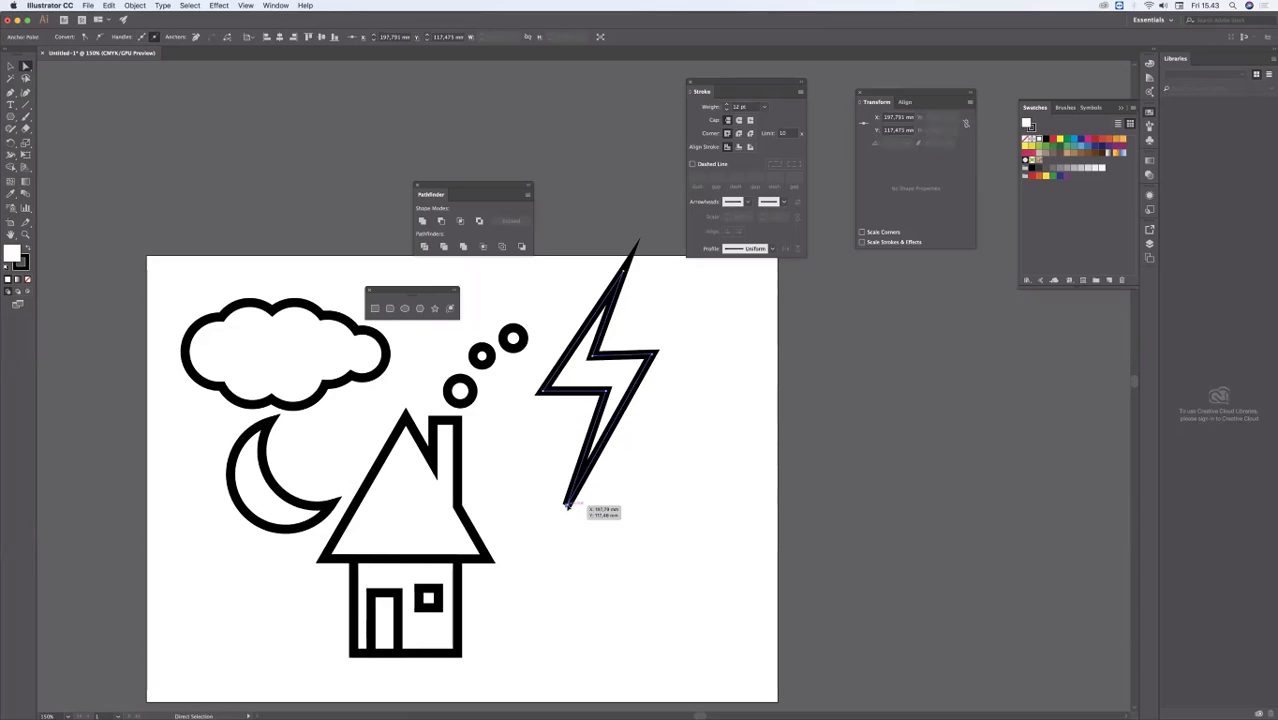
Step: Move the whole lightning bolt down into the empty area beside the house and deselect it
left_click(676, 297)
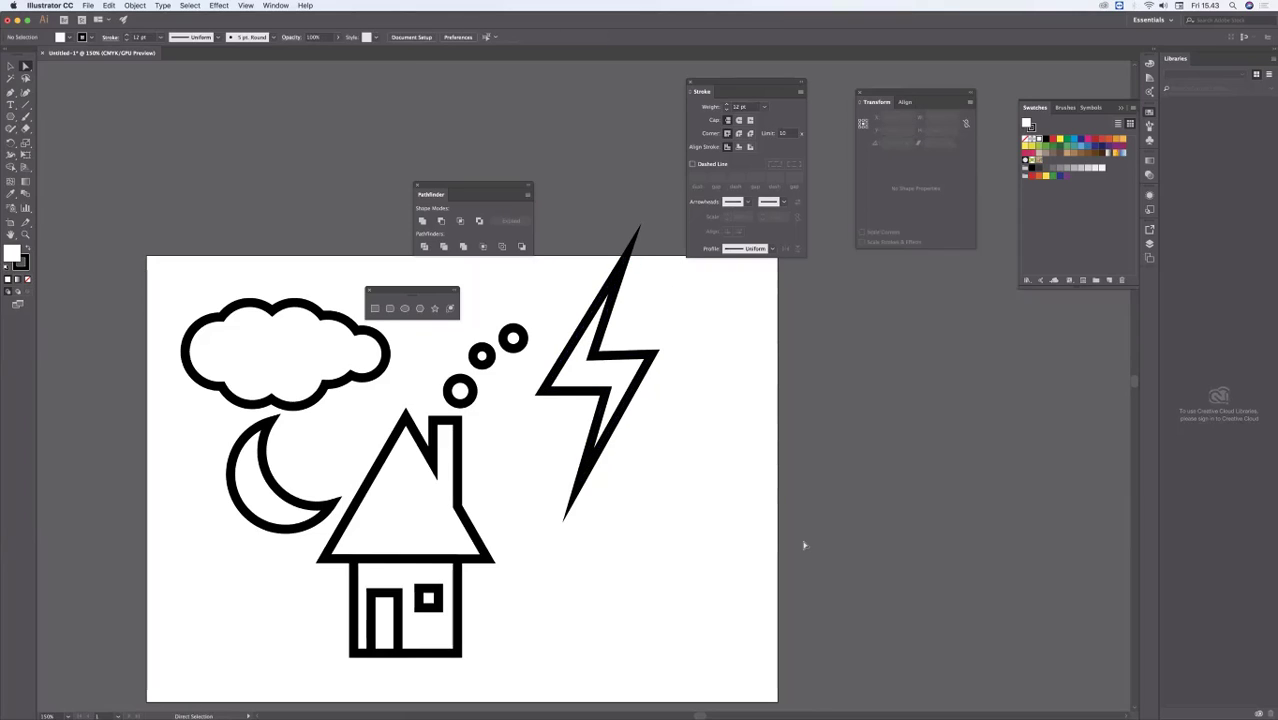
left_click(10, 65)
left_click_drag(590, 328, 564, 443)
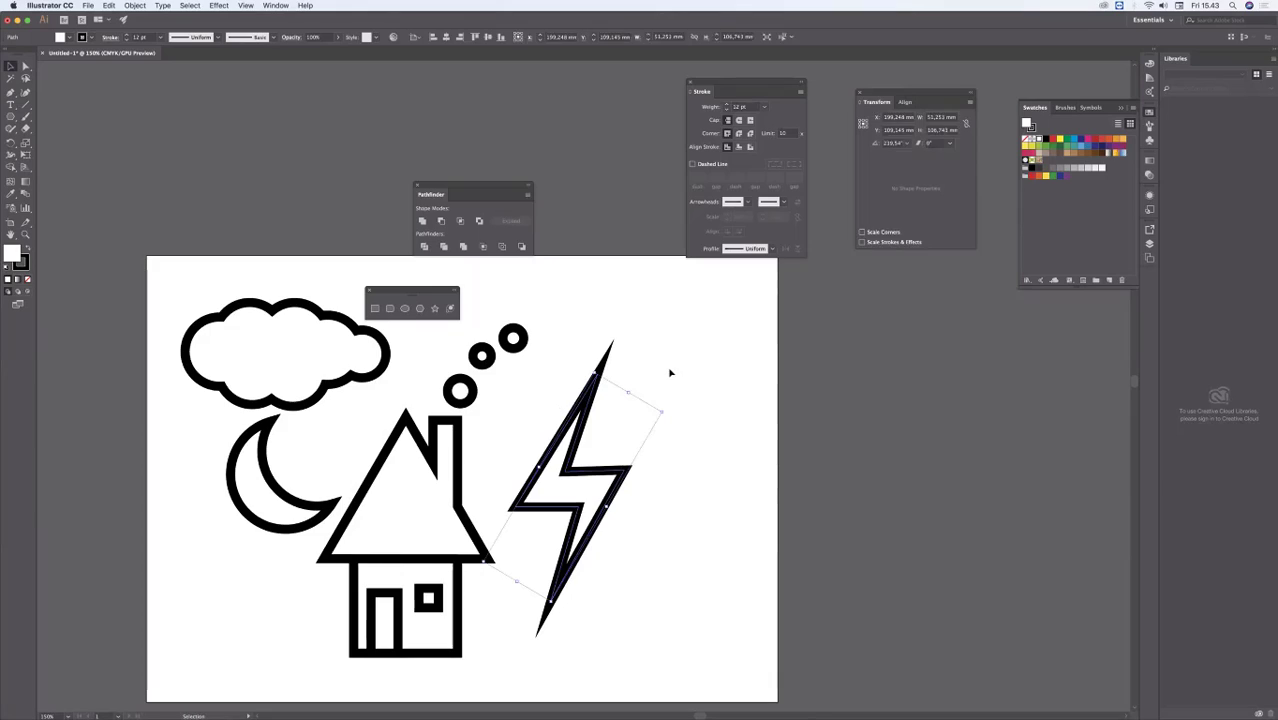
left_click(605, 392)
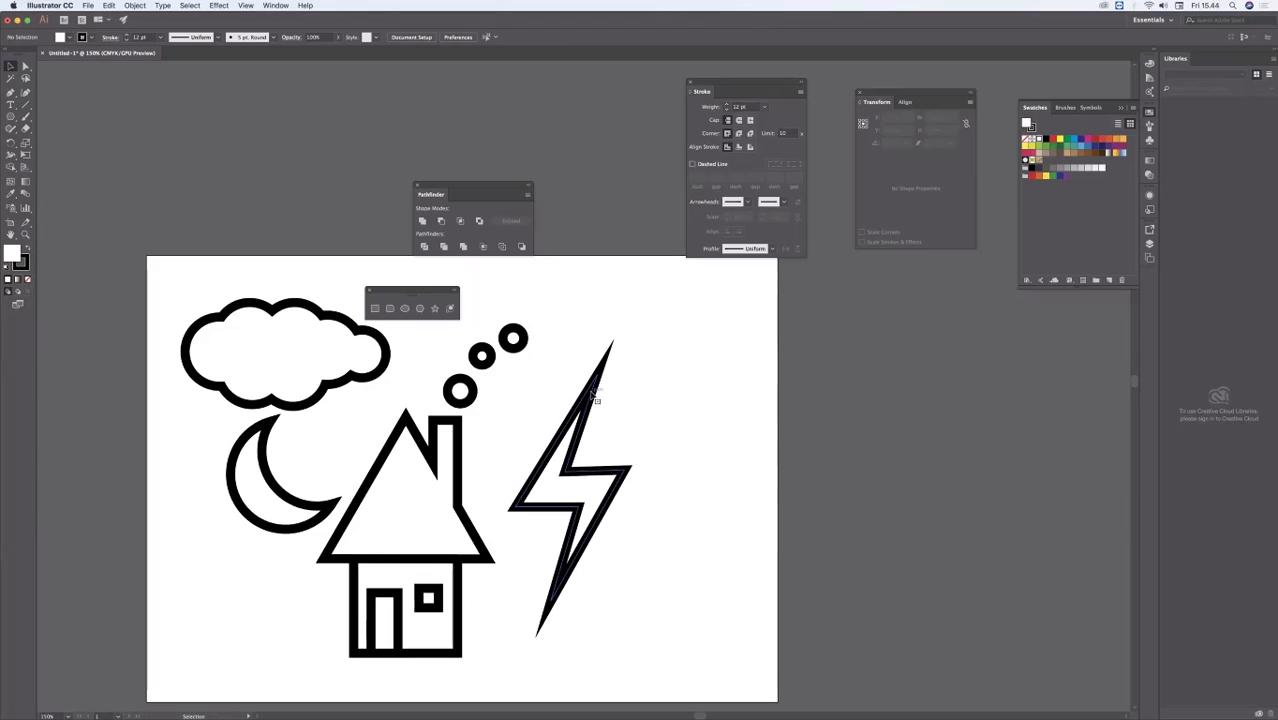
Step: Scale the lightning bolt down to about 45.5 by 90.7 mm and place it between the smoke circles and the roof
left_click(594, 398)
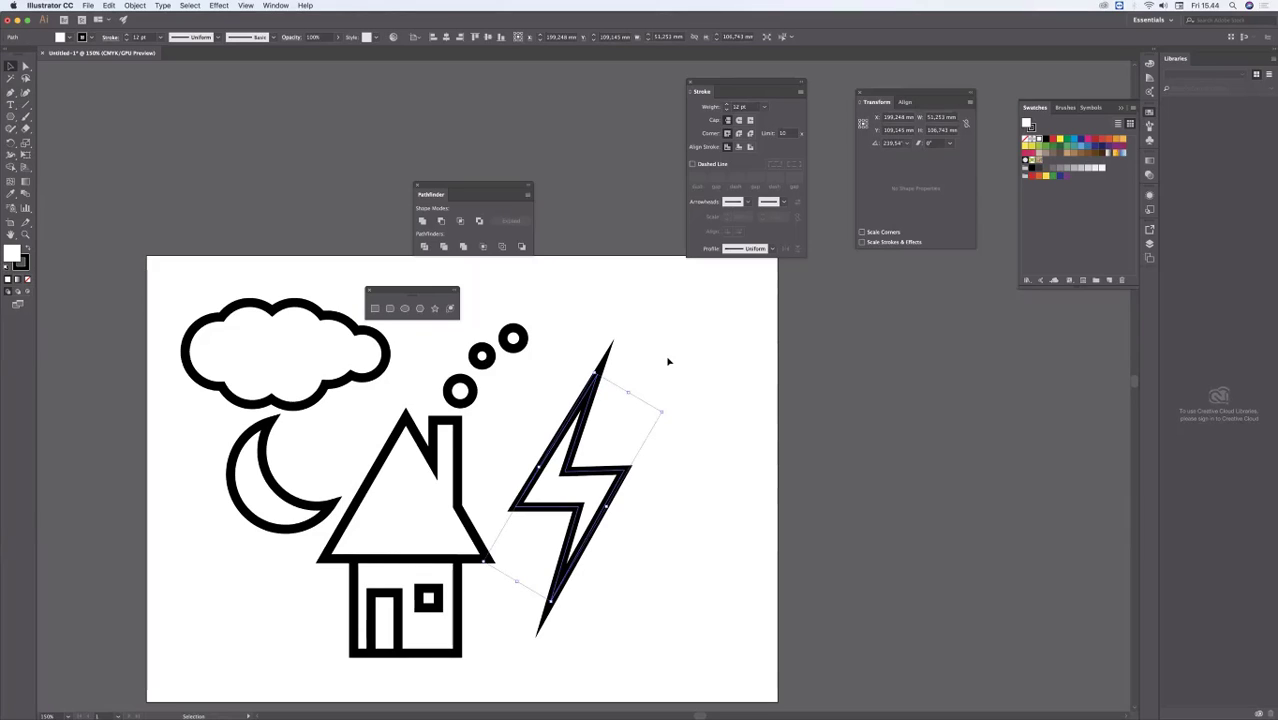
left_click(668, 361)
left_click(606, 392)
left_click_drag(601, 383, 590, 408)
left_click_drag(578, 467, 530, 399)
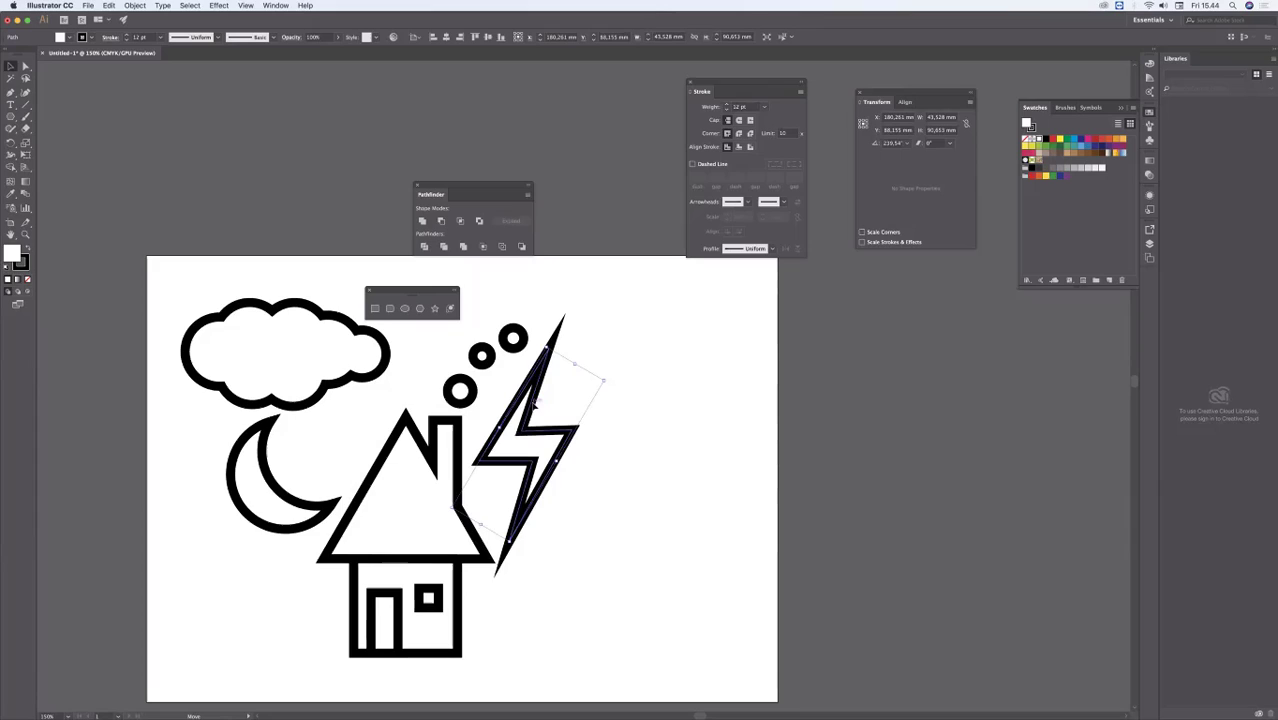
left_click(628, 372)
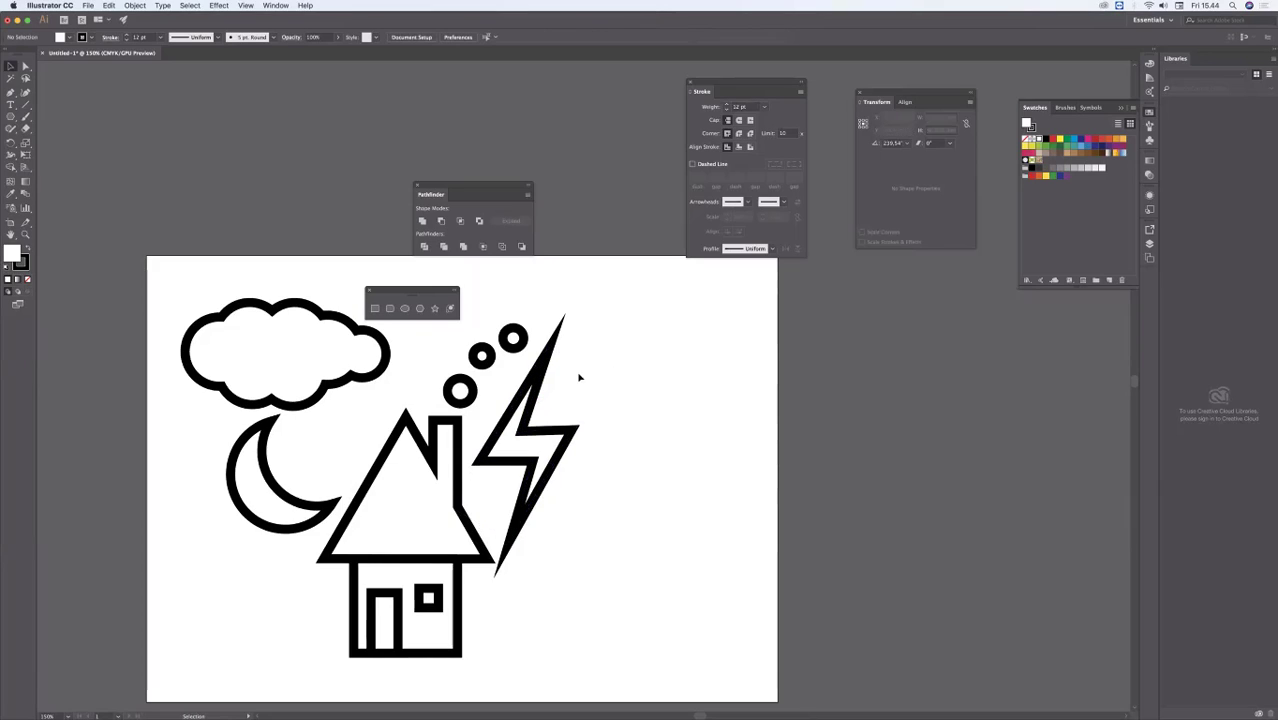
Step: Shift the lightning bolt slightly down towards the roof's outer corner, away from the largest gap beside the smoke, and deselect it
left_click(516, 342)
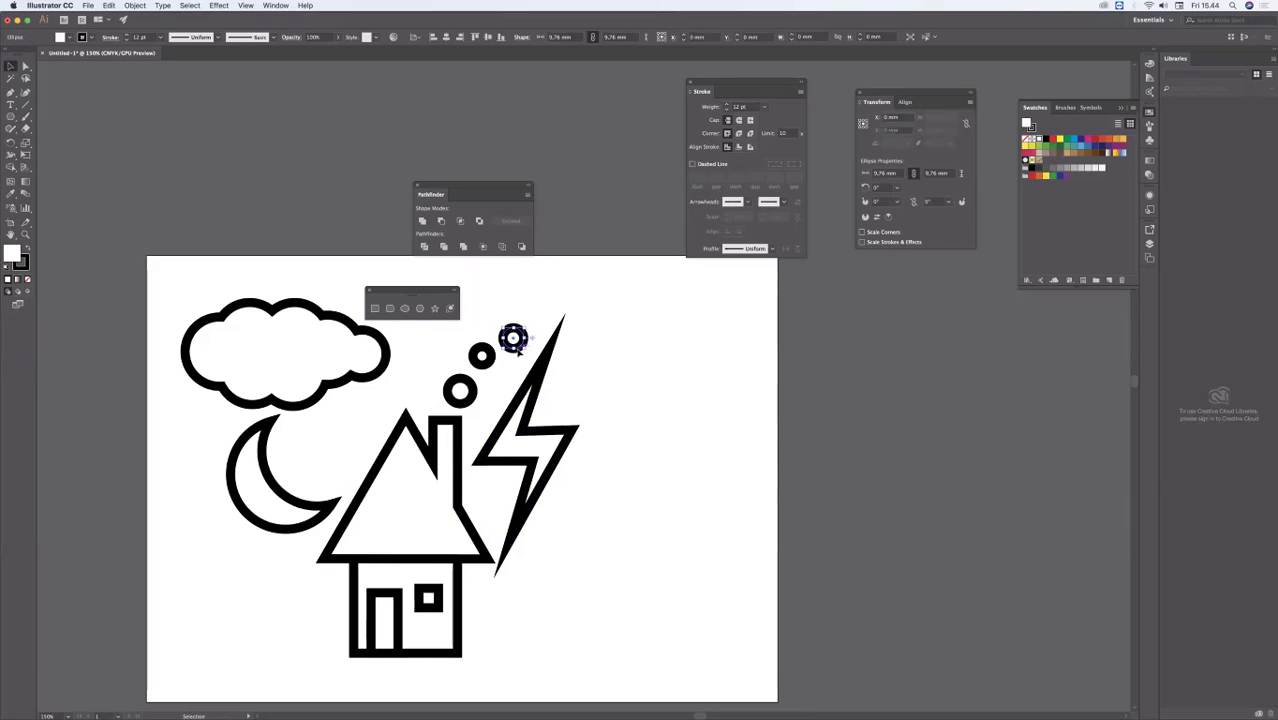
left_click(671, 373)
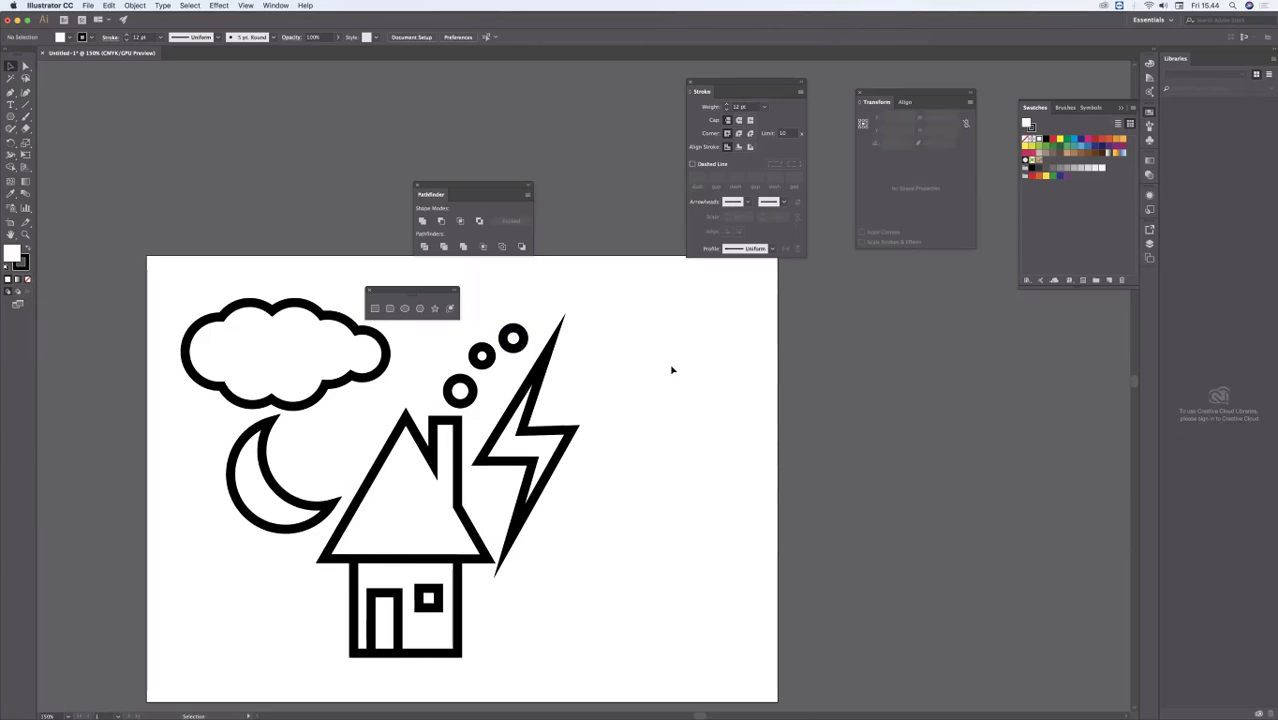
left_click(548, 480)
left_click(609, 347)
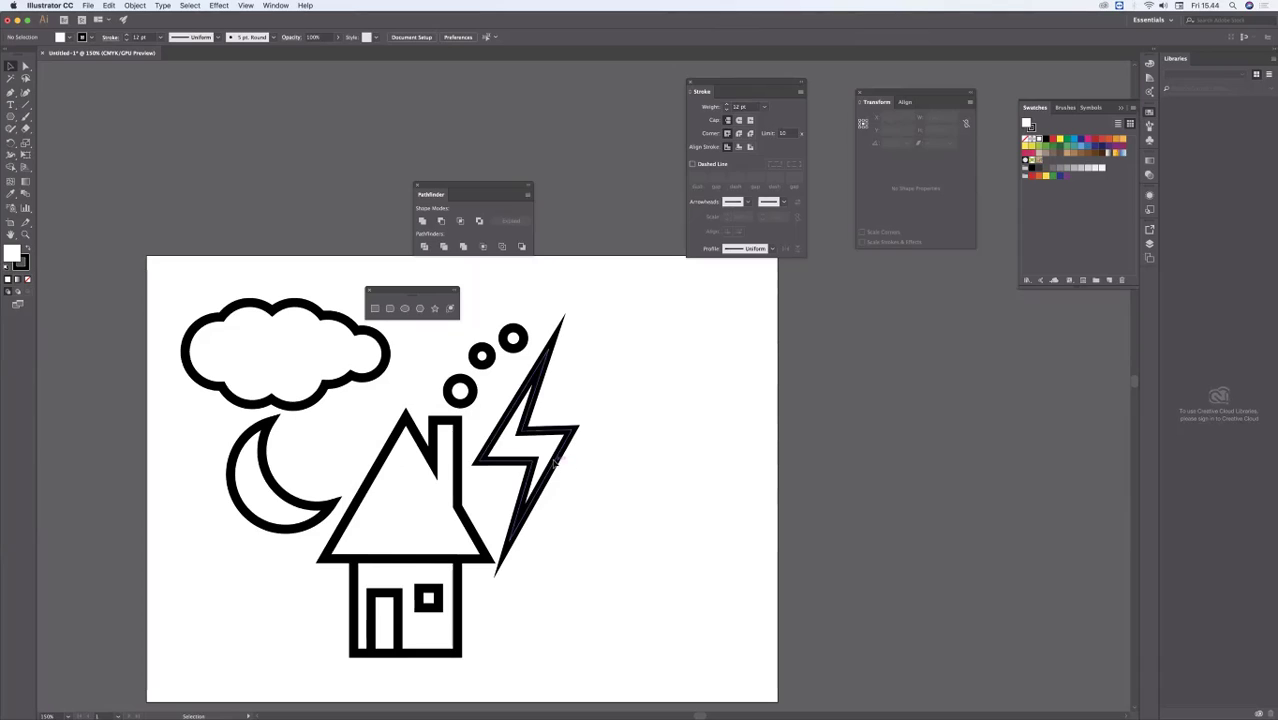
left_click_drag(551, 462, 544, 473)
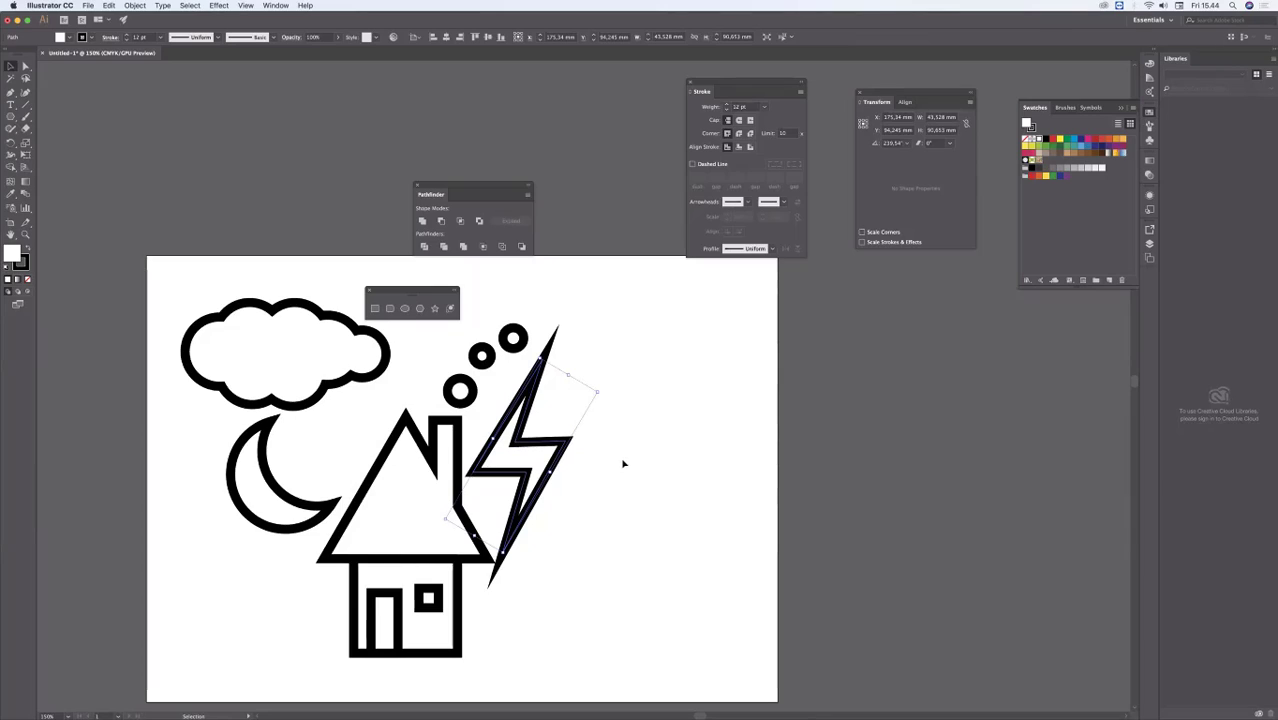
left_click(616, 483)
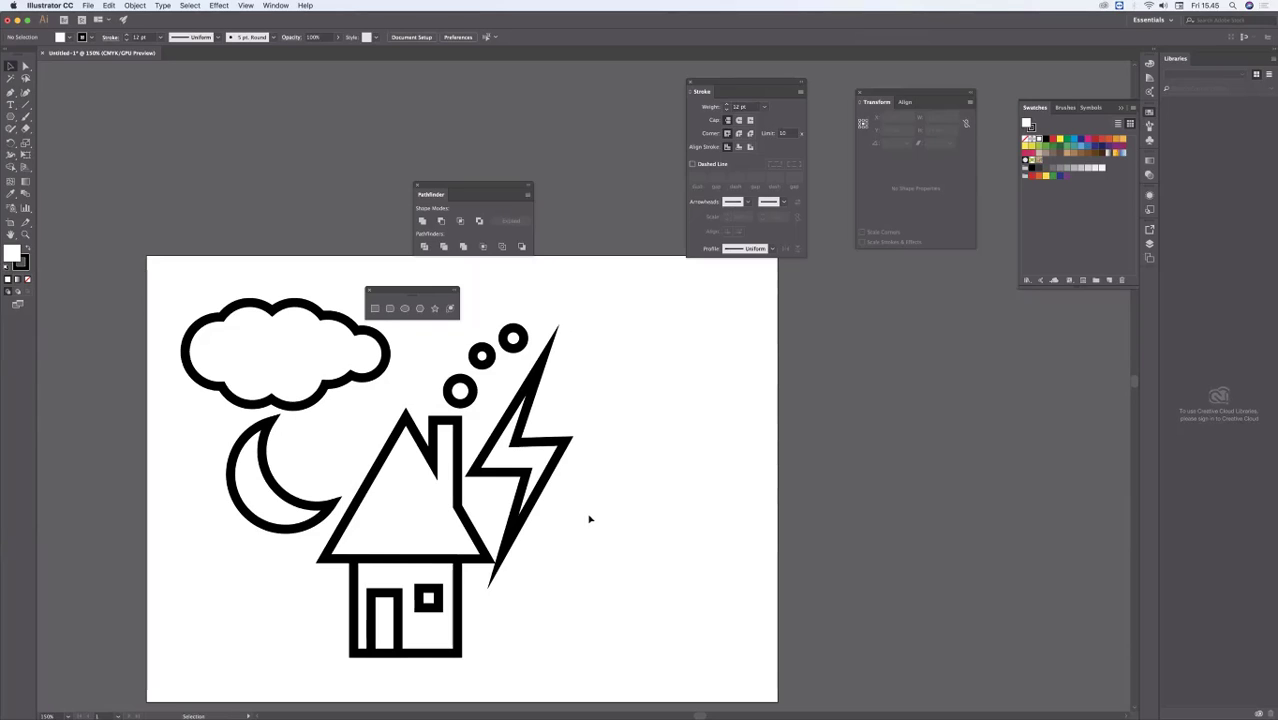
Step: Switch to WhatsApp Web in Chrome and look through the daugeschool group chat for the shared training photos
mouse_move(420, 705)
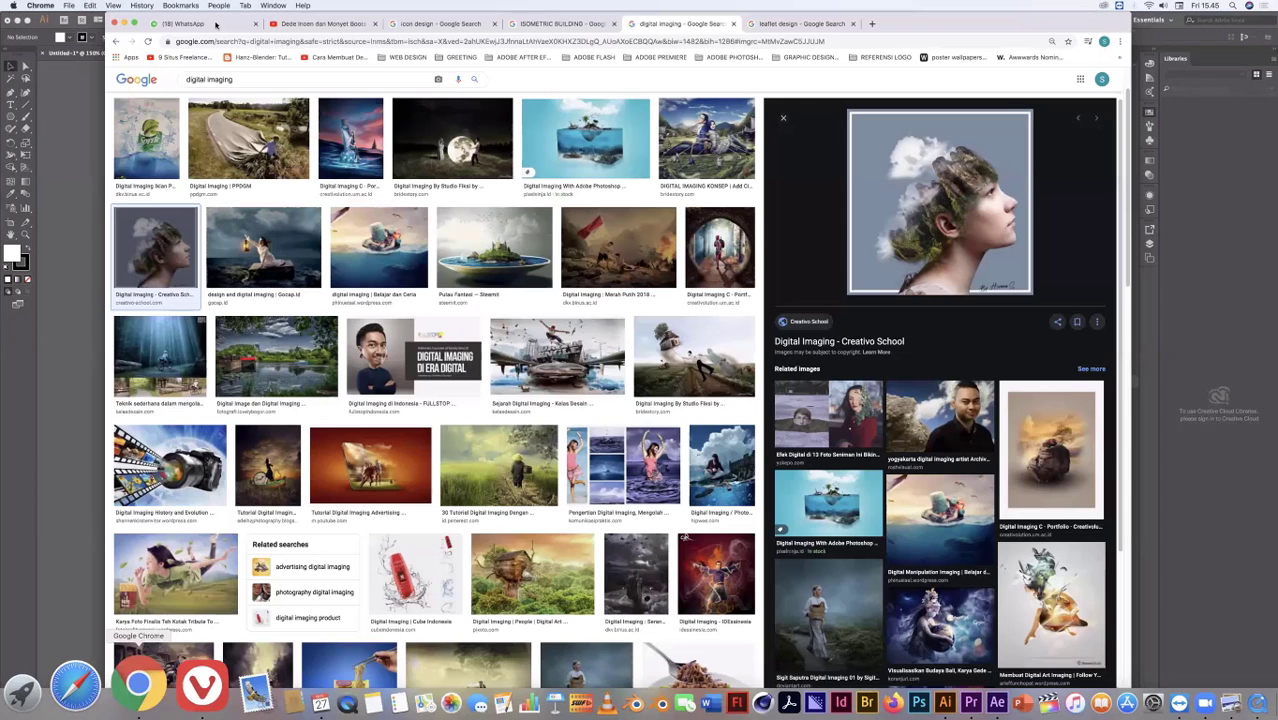
left_click(218, 24)
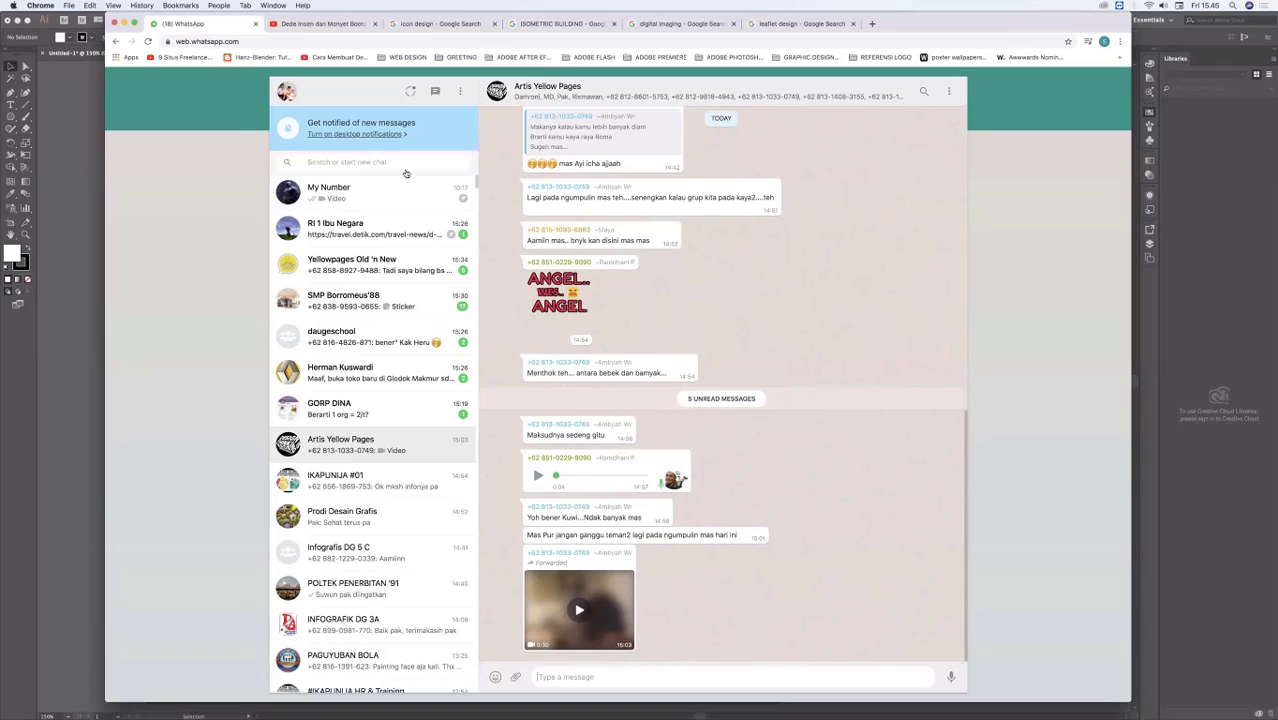
left_click(386, 334)
scroll(726, 290, "up", 10)
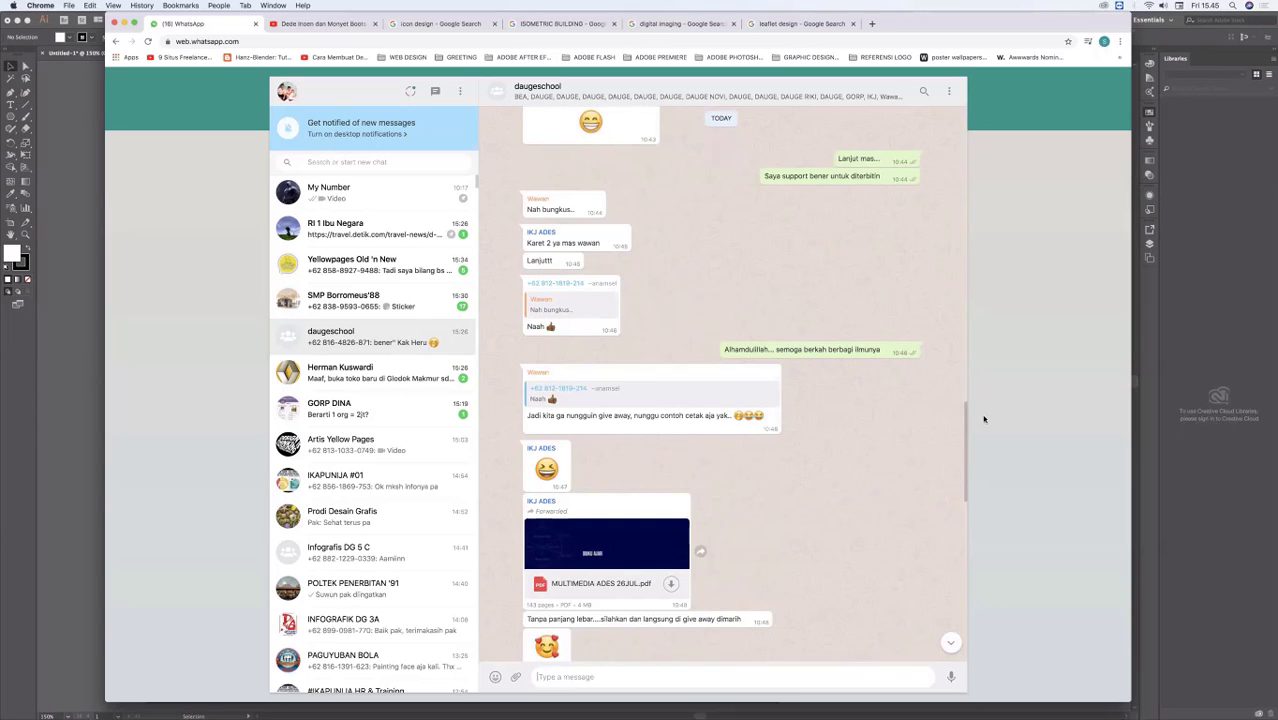
scroll(965, 403, "up", 15)
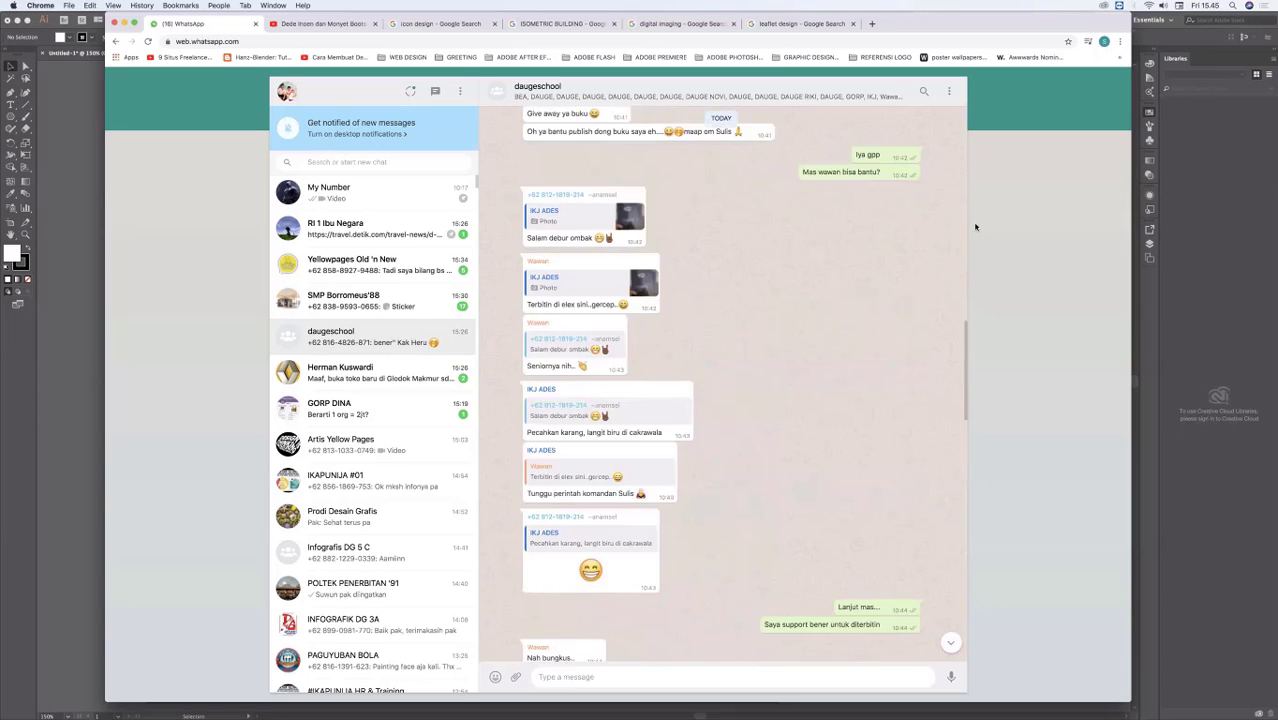
scroll(977, 264, "up", 10)
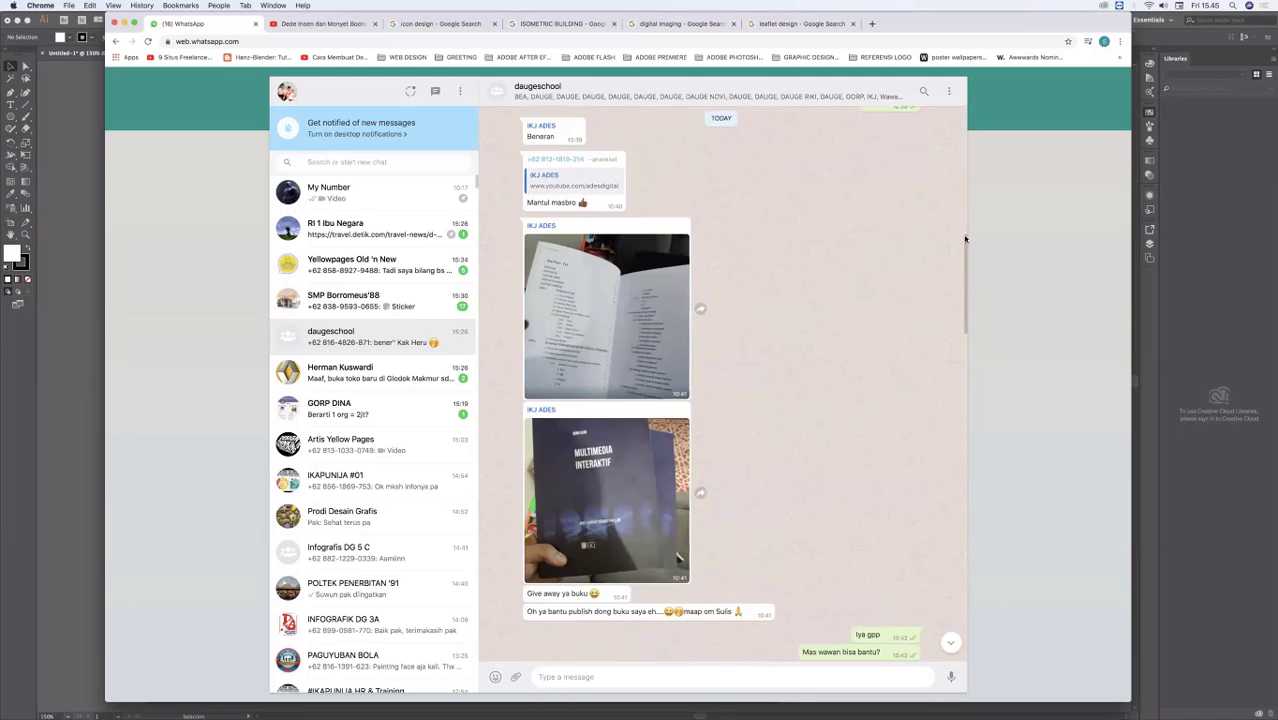
mouse_move(970, 136)
left_mouse_down()
mouse_move(970, 167)
mouse_move(973, 136)
left_mouse_up()
scroll(963, 219, "up", 3)
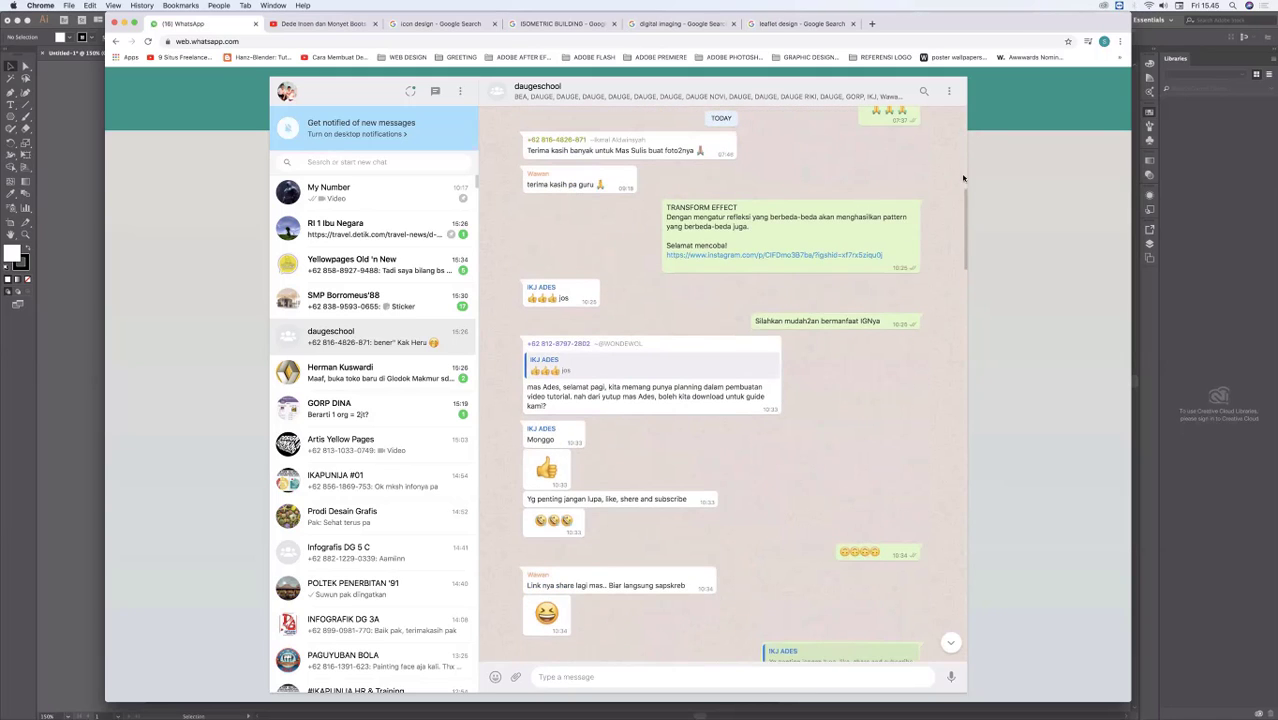
scroll(963, 178, "up", 5)
Step: View the class photos in the daugeschool chat at full size, enlarge one, and return to the conversation
left_click(810, 320)
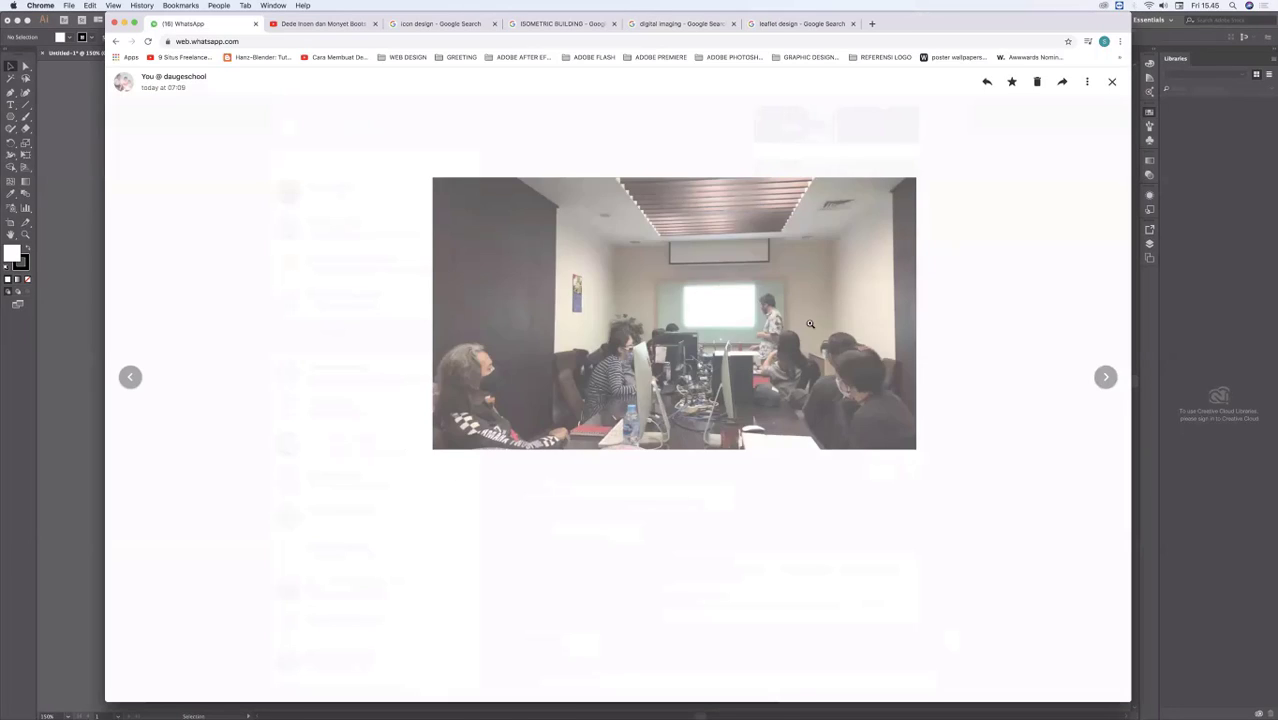
key("Escape")
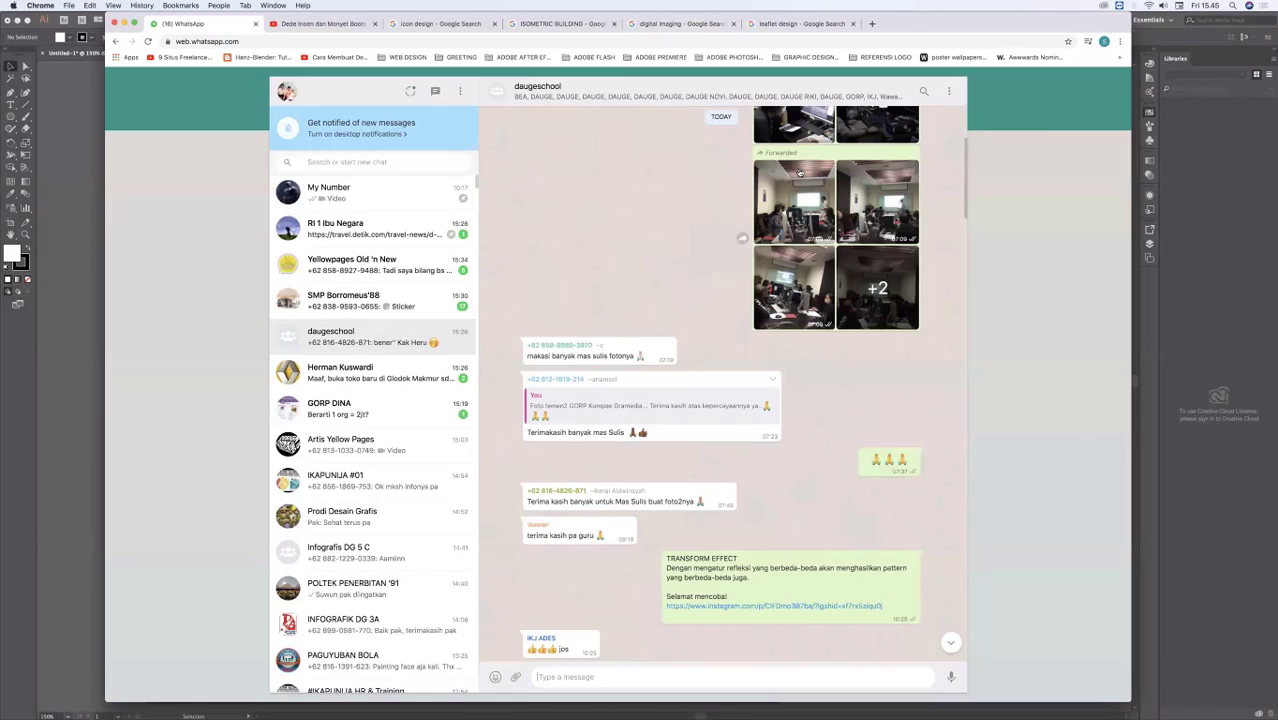
left_click(800, 173)
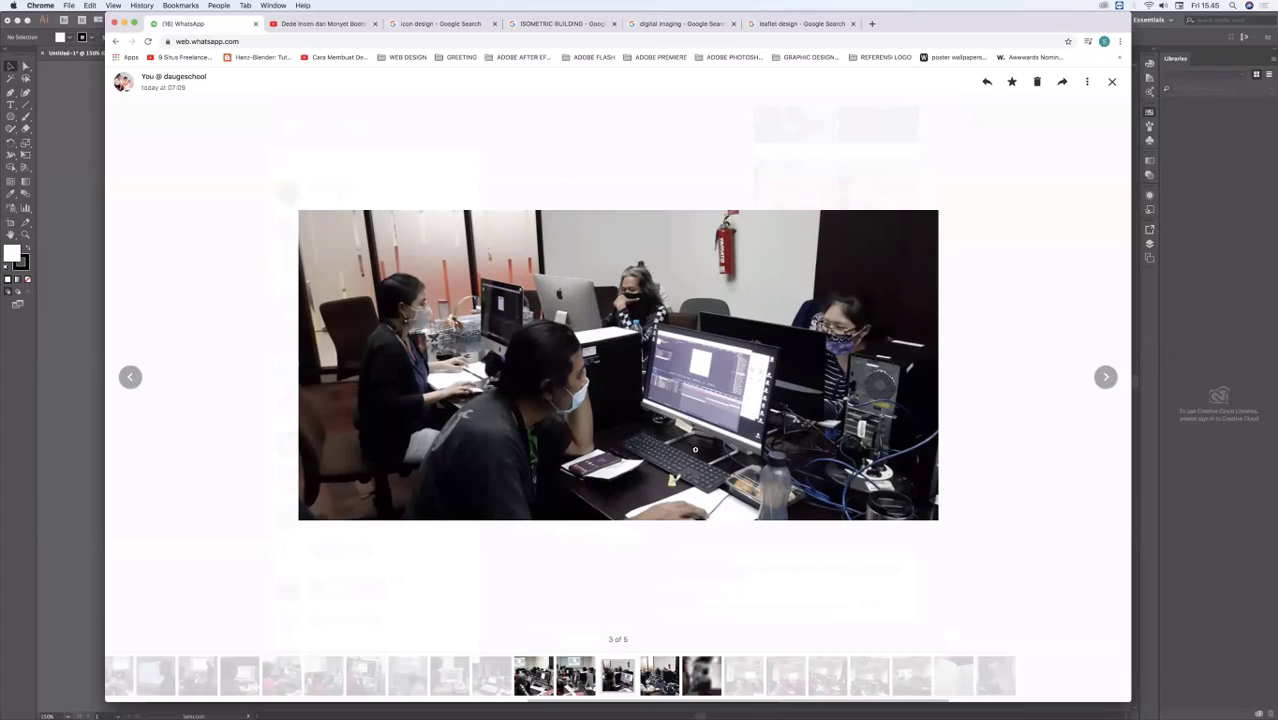
left_click(917, 232)
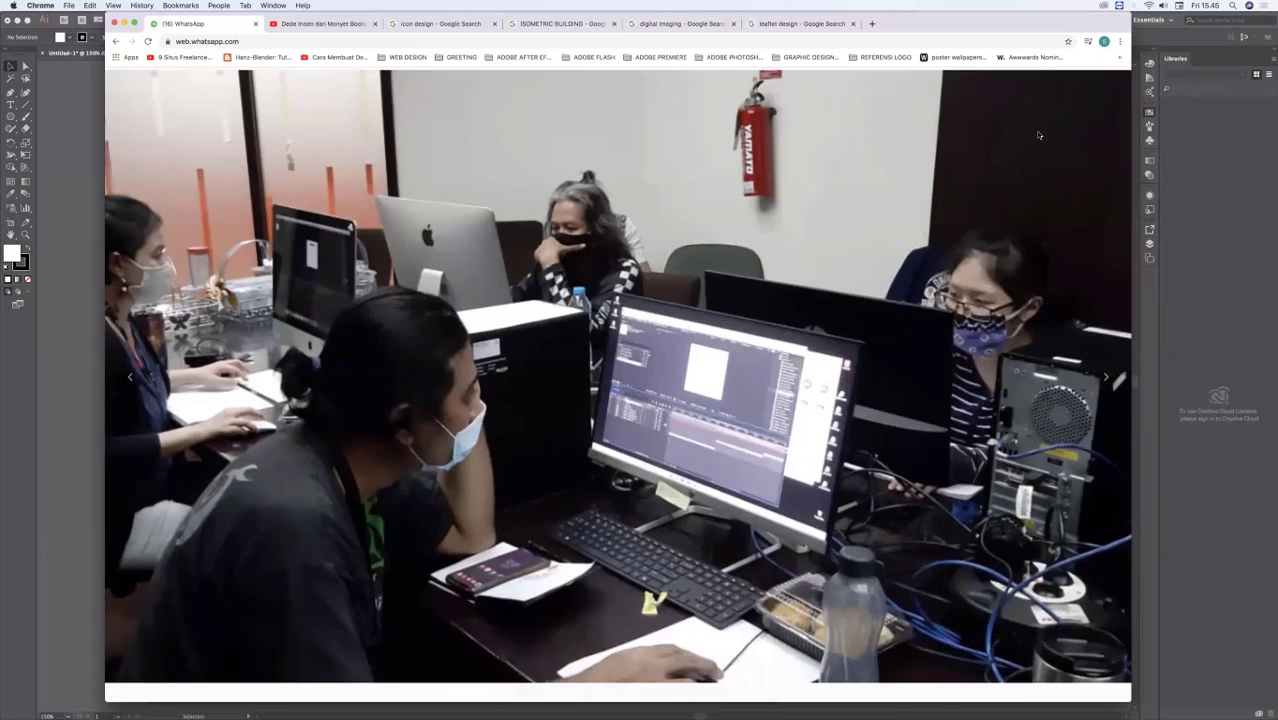
left_click(920, 229)
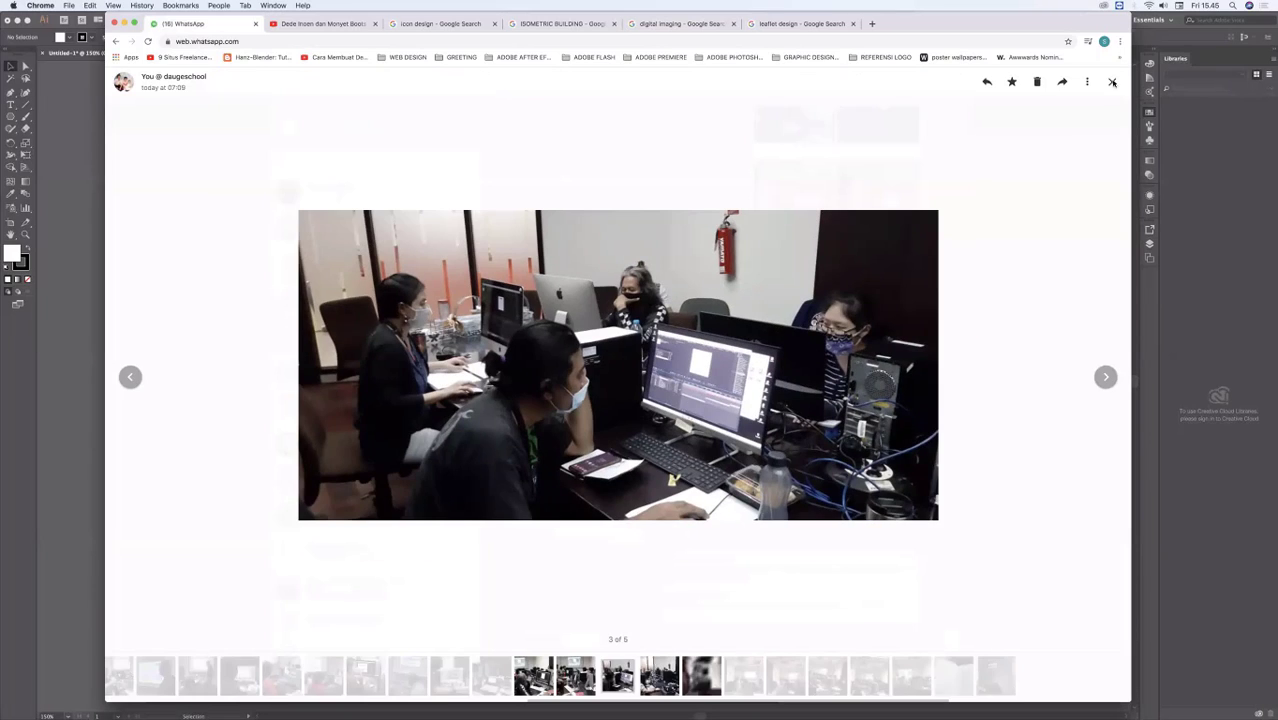
key("Escape")
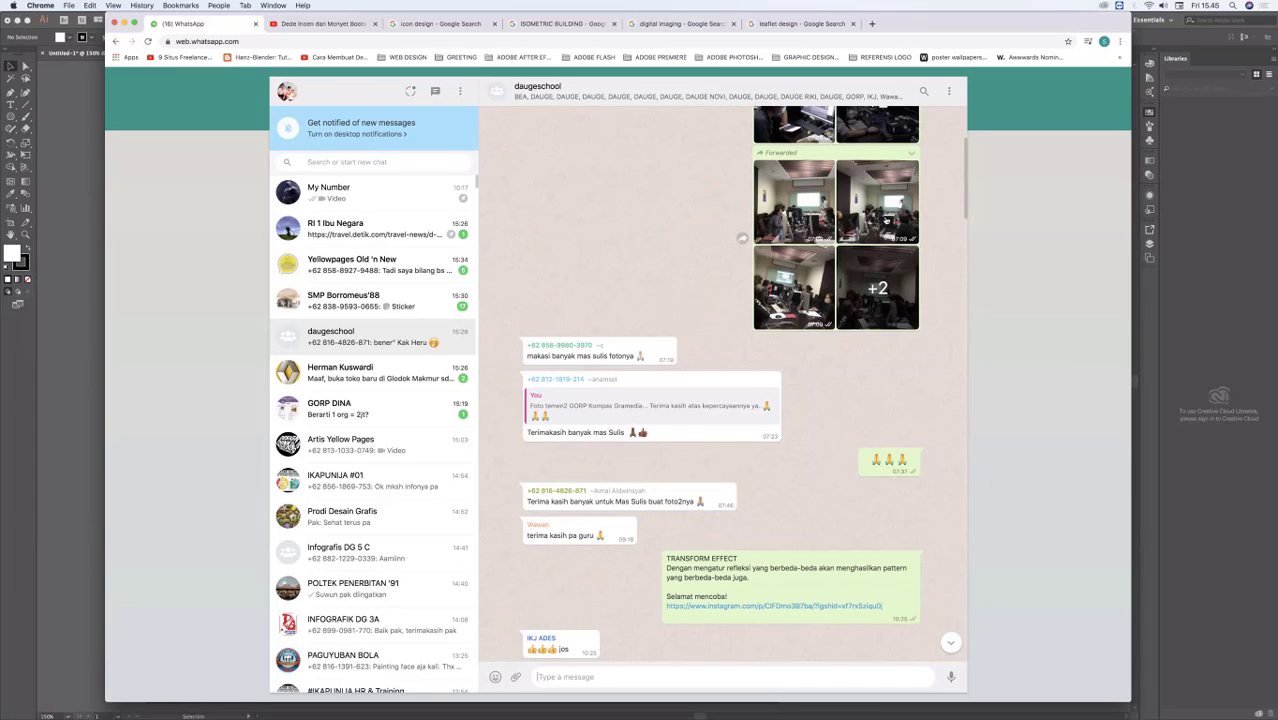
scroll(848, 242, "up", 3)
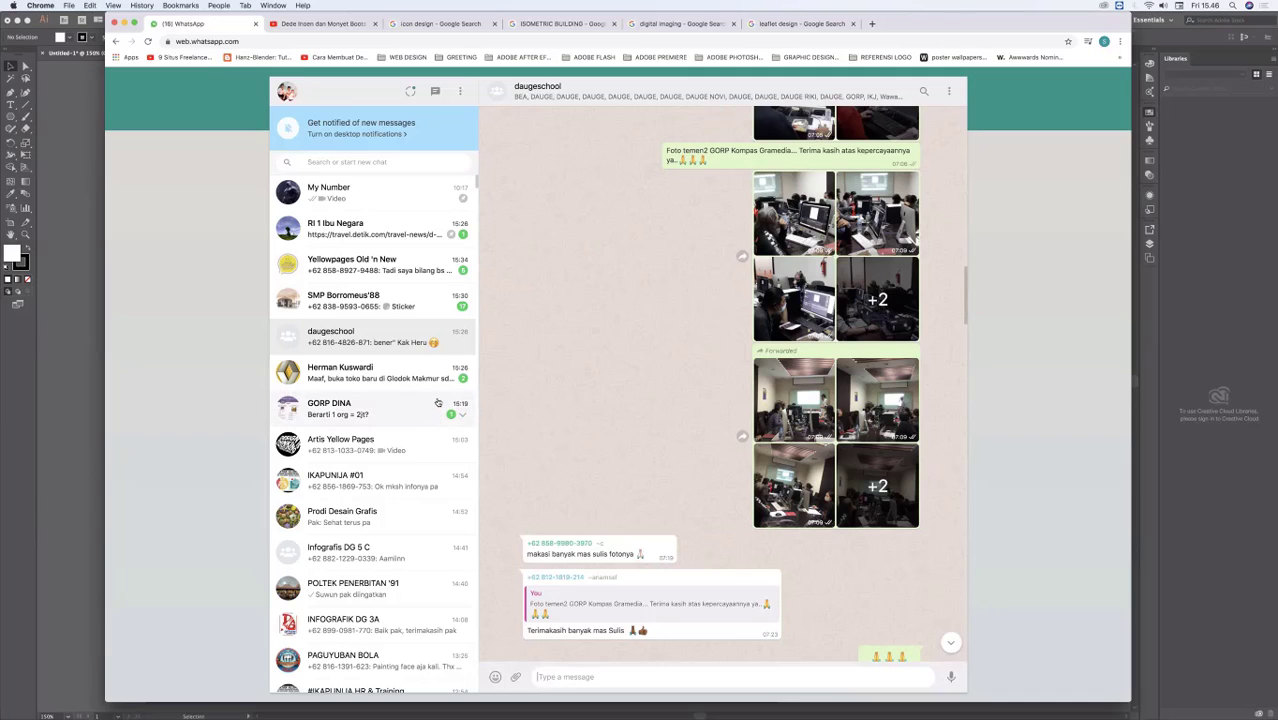
left_click(355, 160)
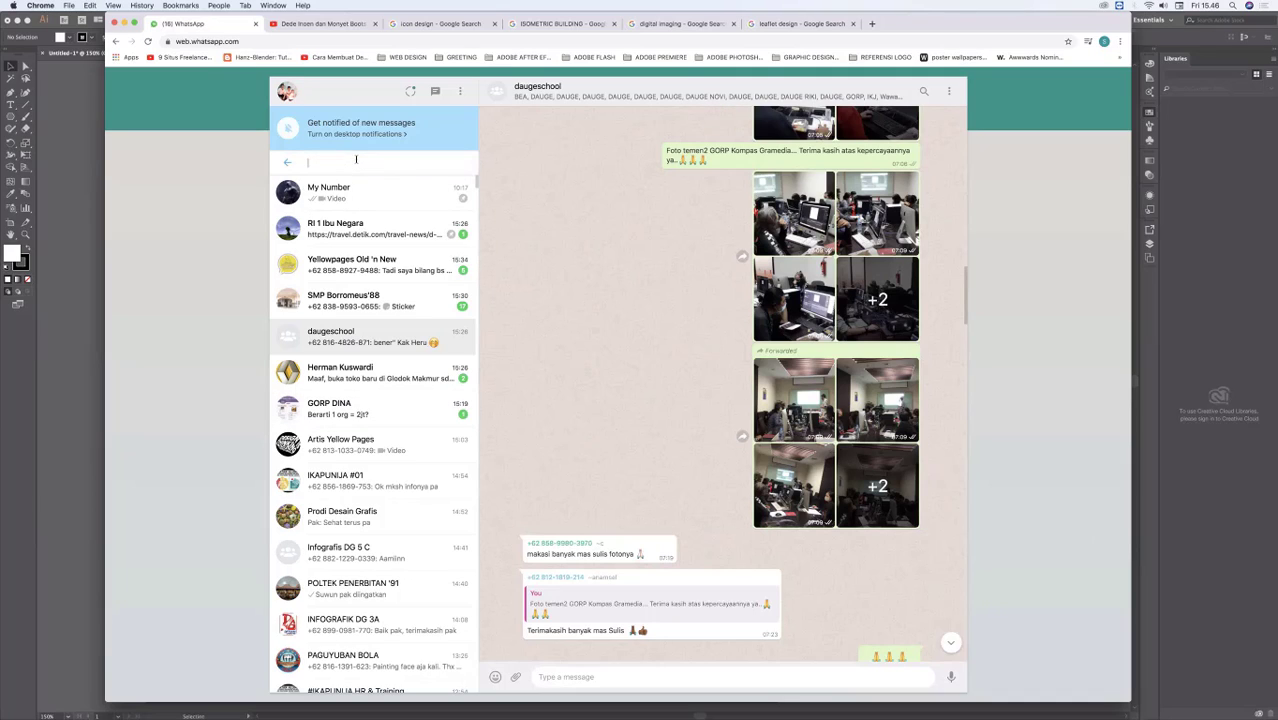
type("i")
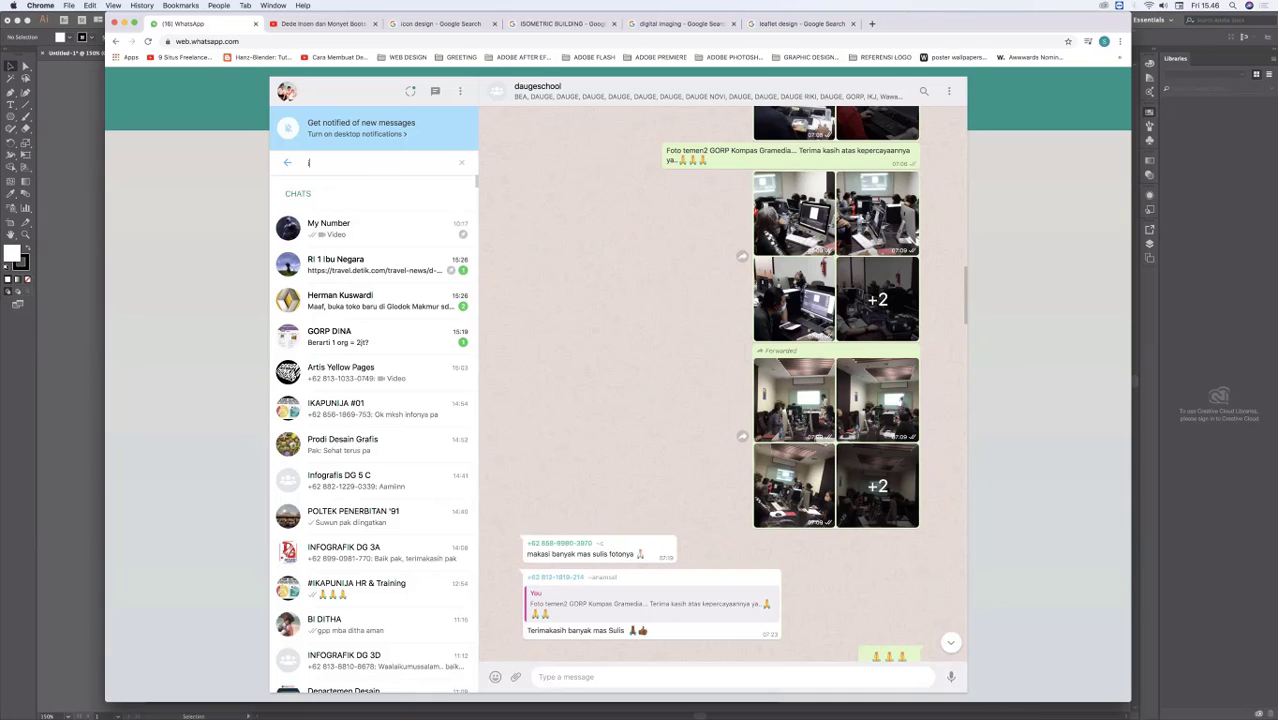
key("Escape")
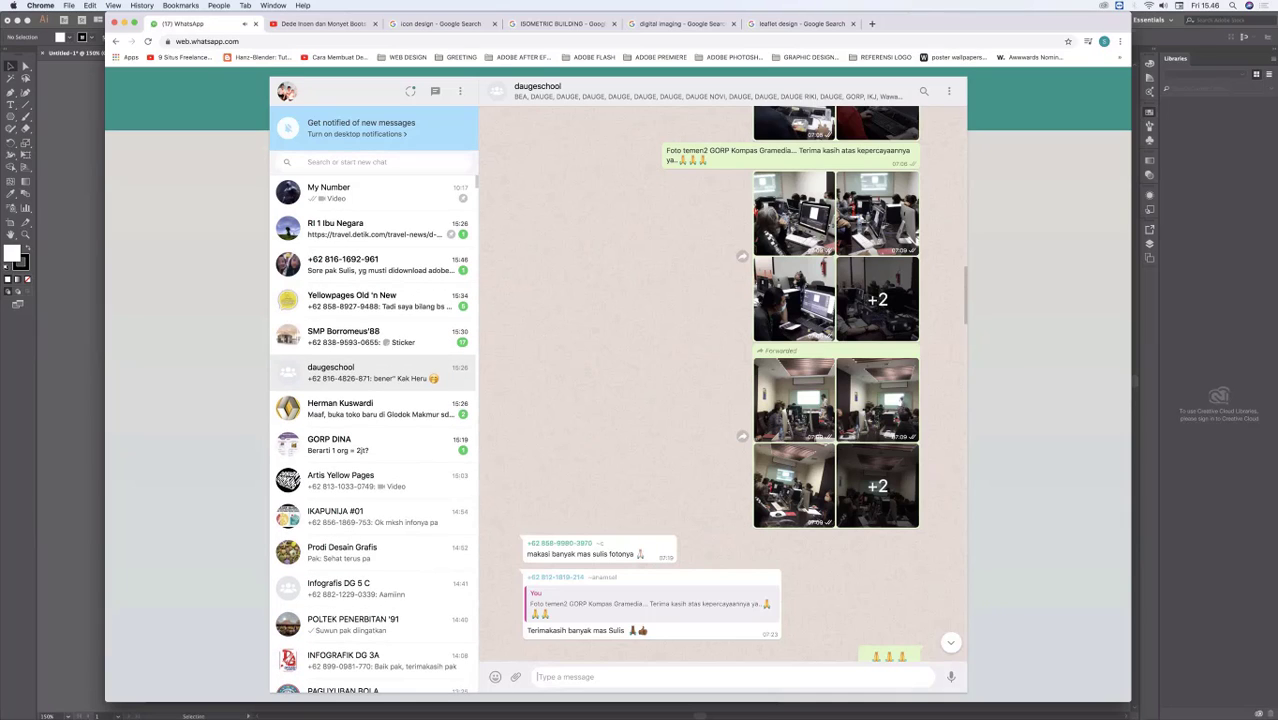
Step: Search the chats for "bea c" and open the matching Bea Cukai contact's conversation
left_click(320, 163)
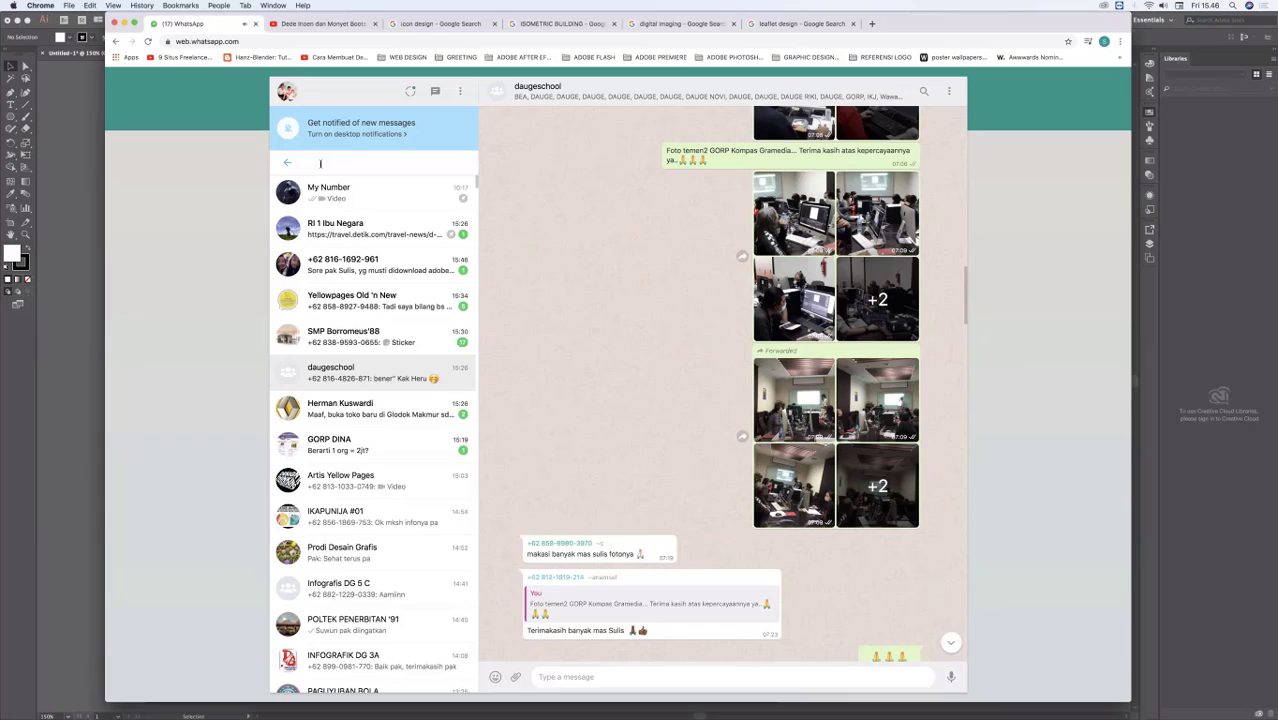
type("bec")
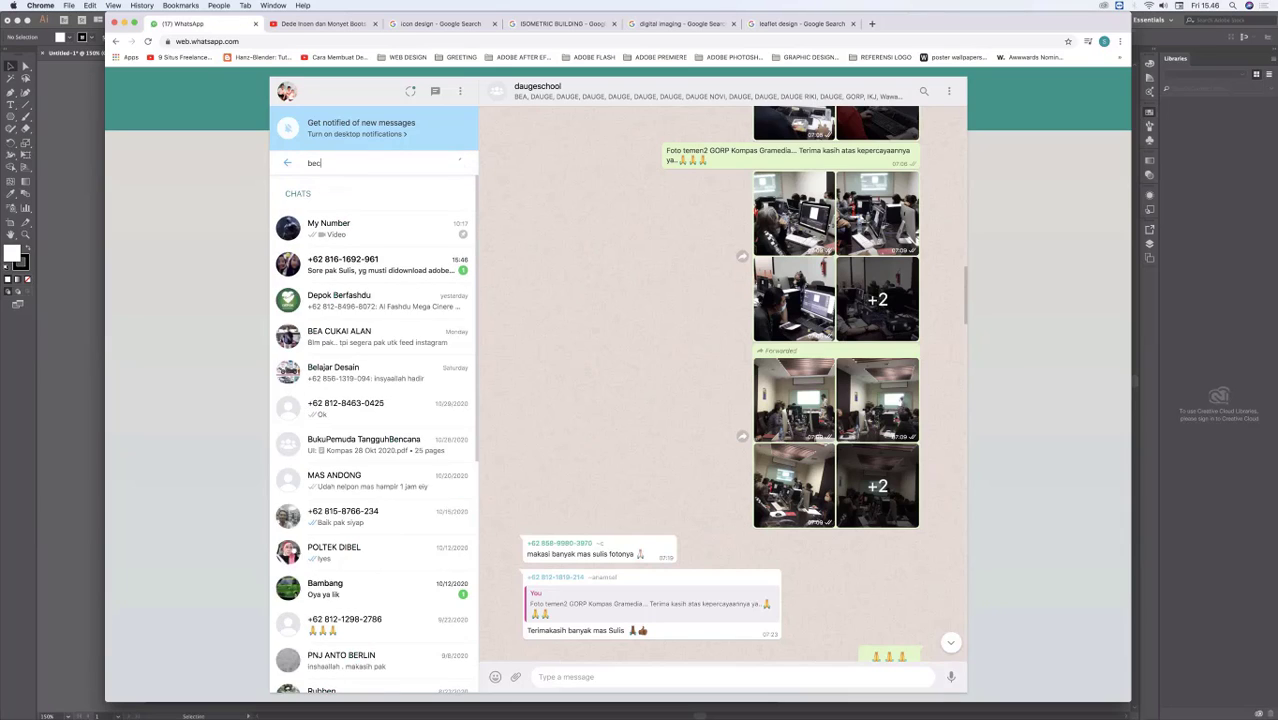
key("BackSpace")
type("a")
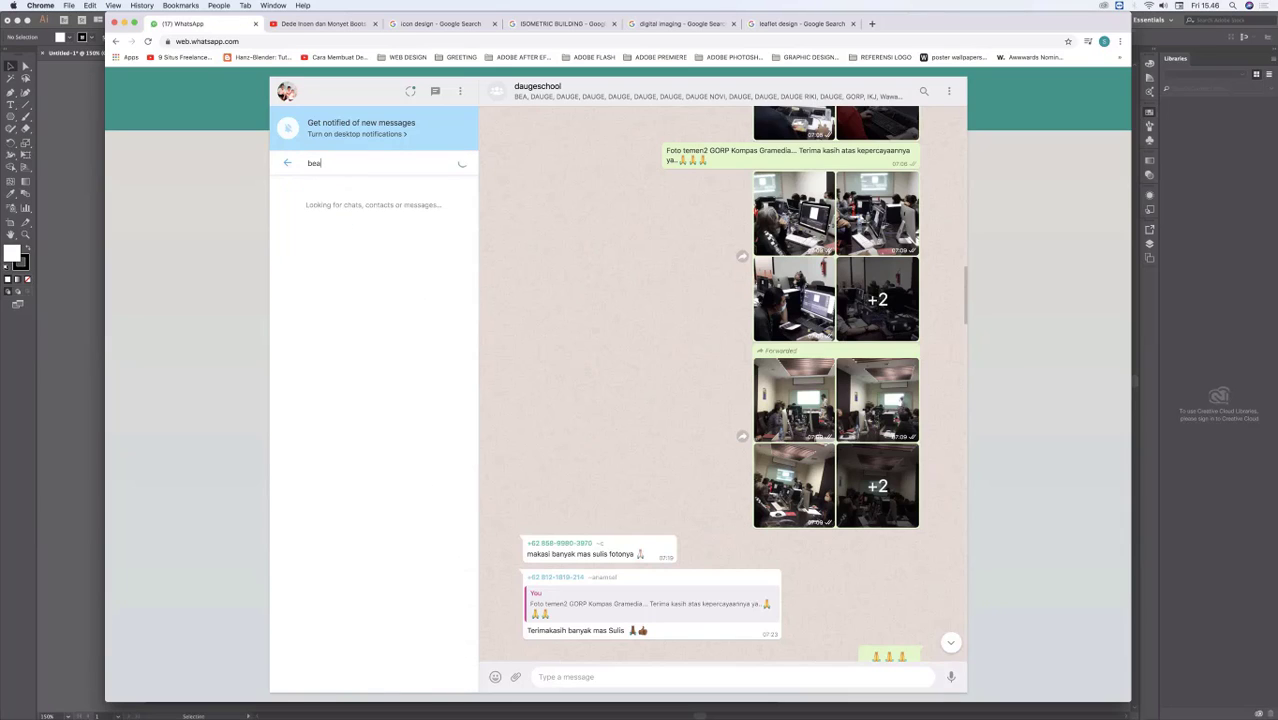
type(" c")
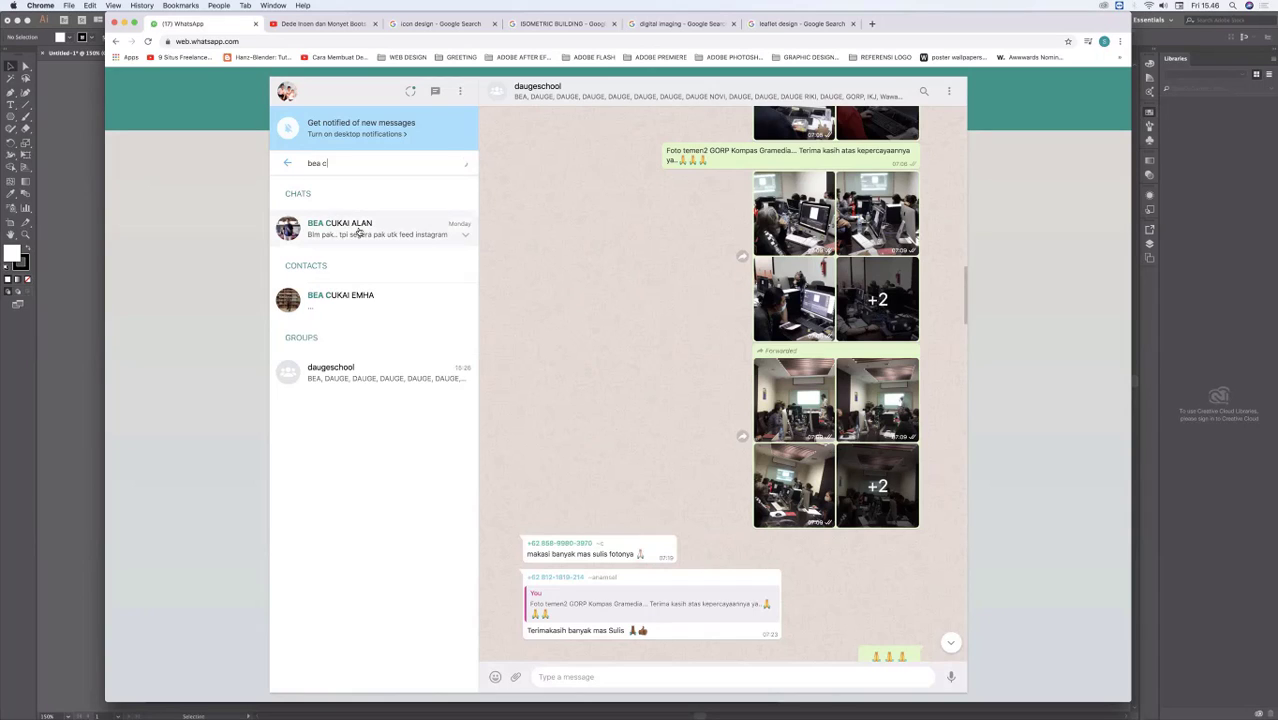
left_click(358, 231)
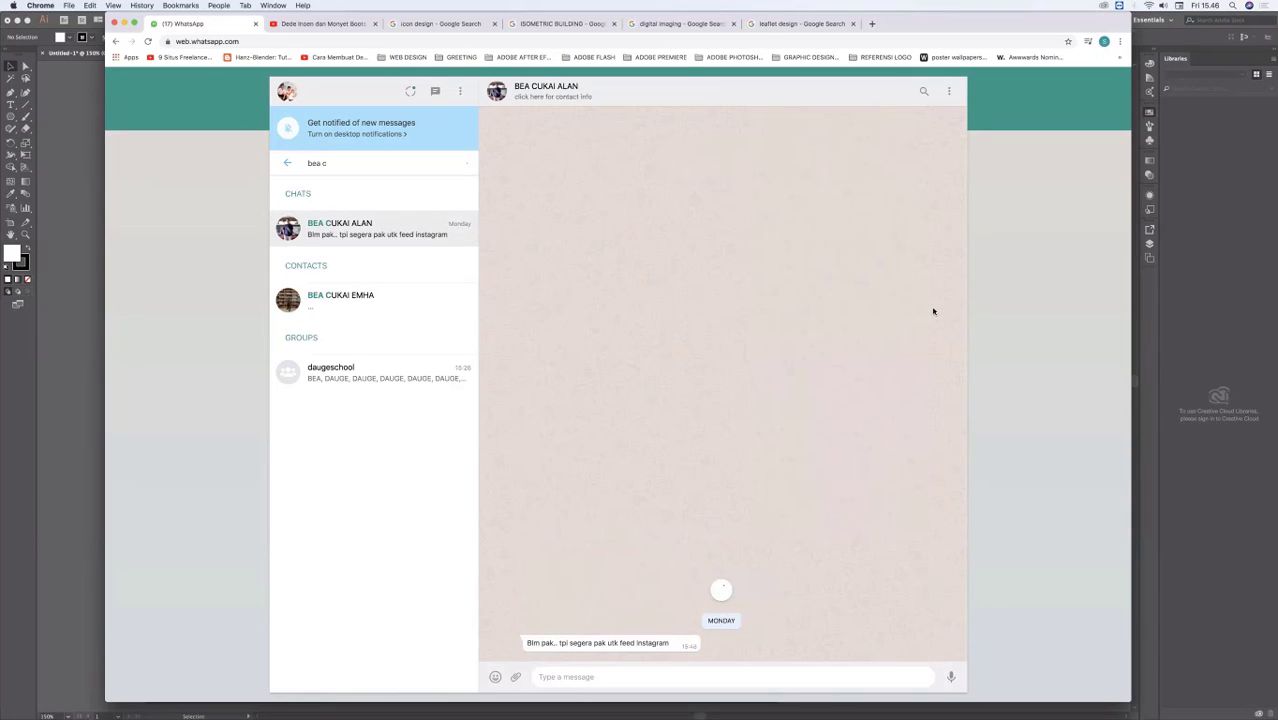
Step: Find the training photos dated 11/19/2020 in the Bea Cukai chat and view the meeting-room pictures at full size
left_click_drag(964, 470, 966, 238)
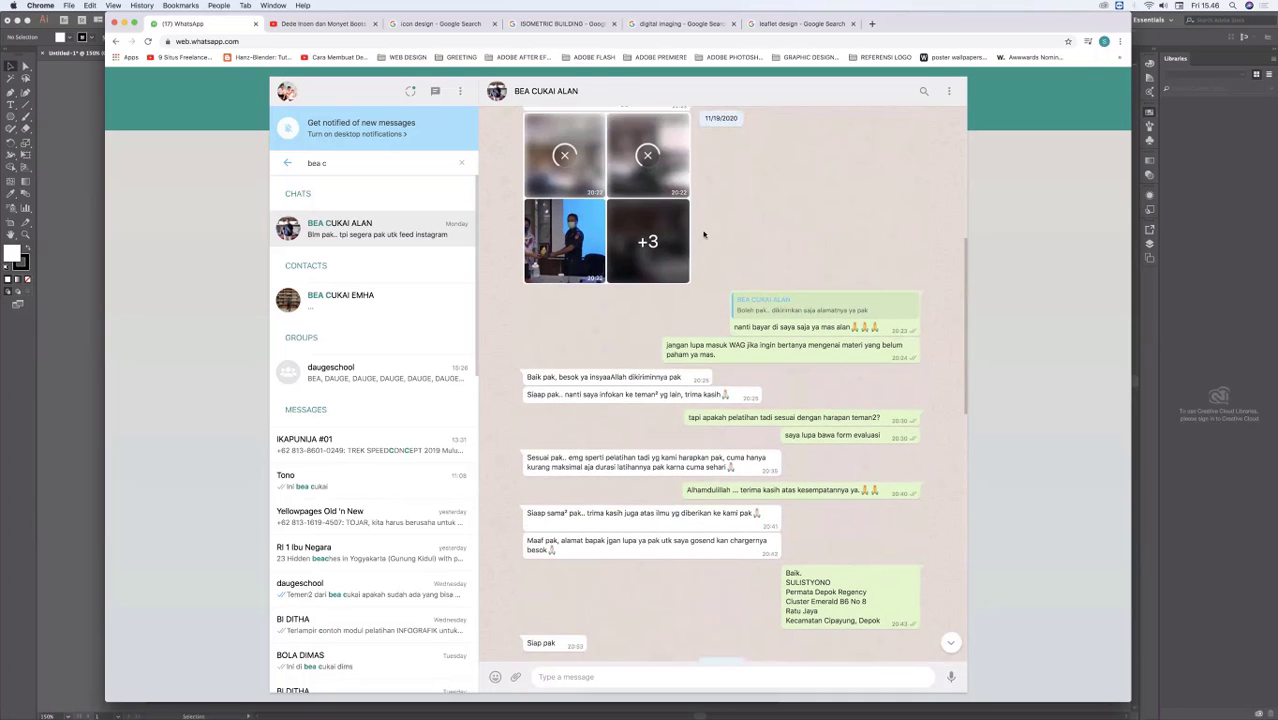
left_click(650, 233)
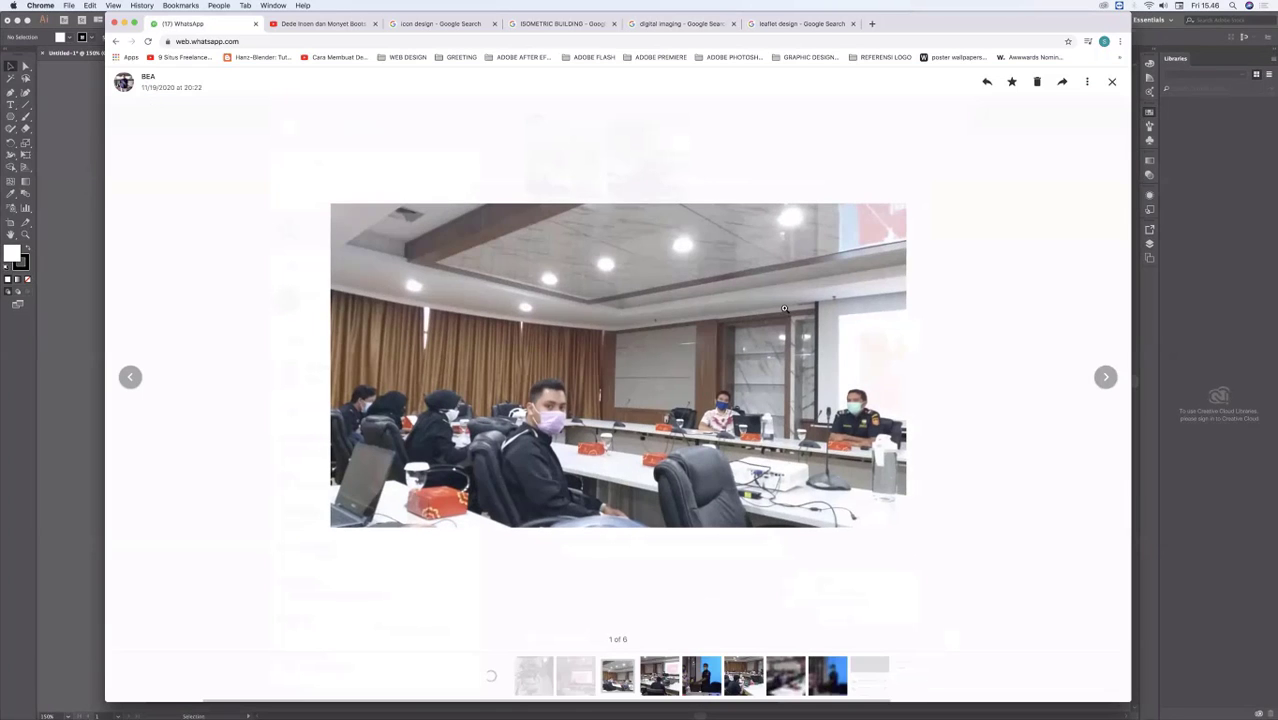
left_click(686, 435)
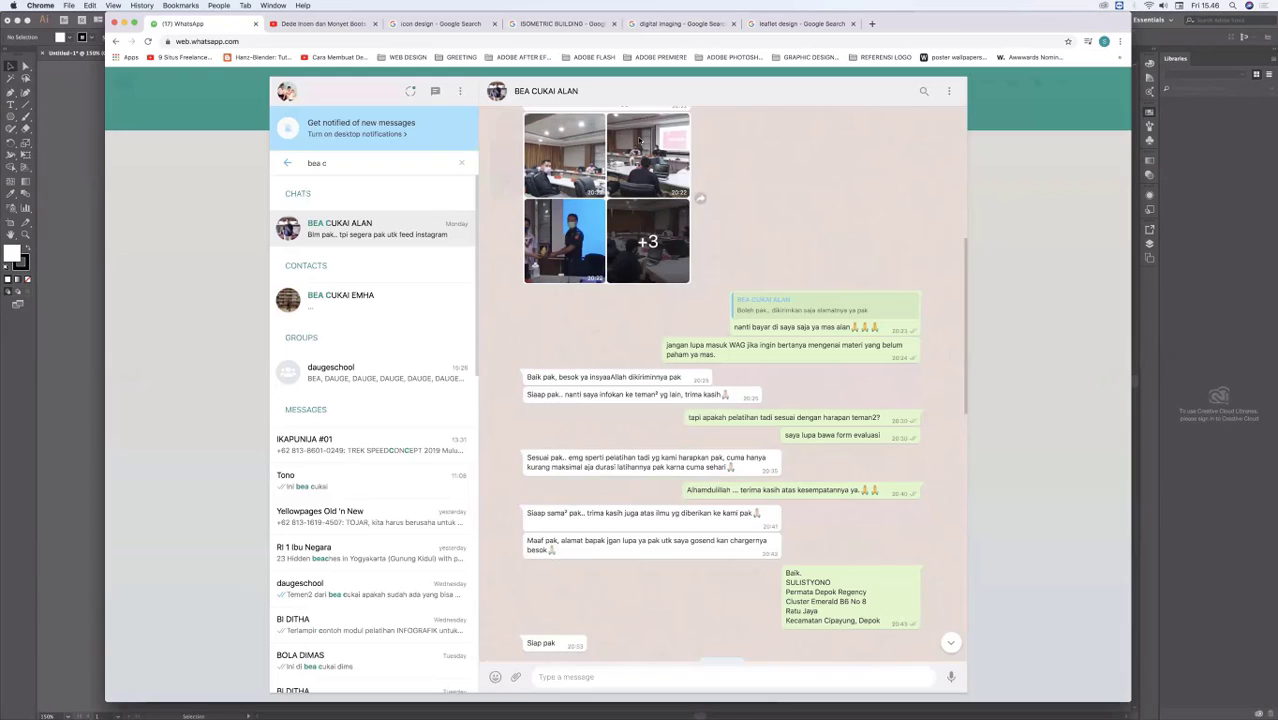
left_click(652, 162)
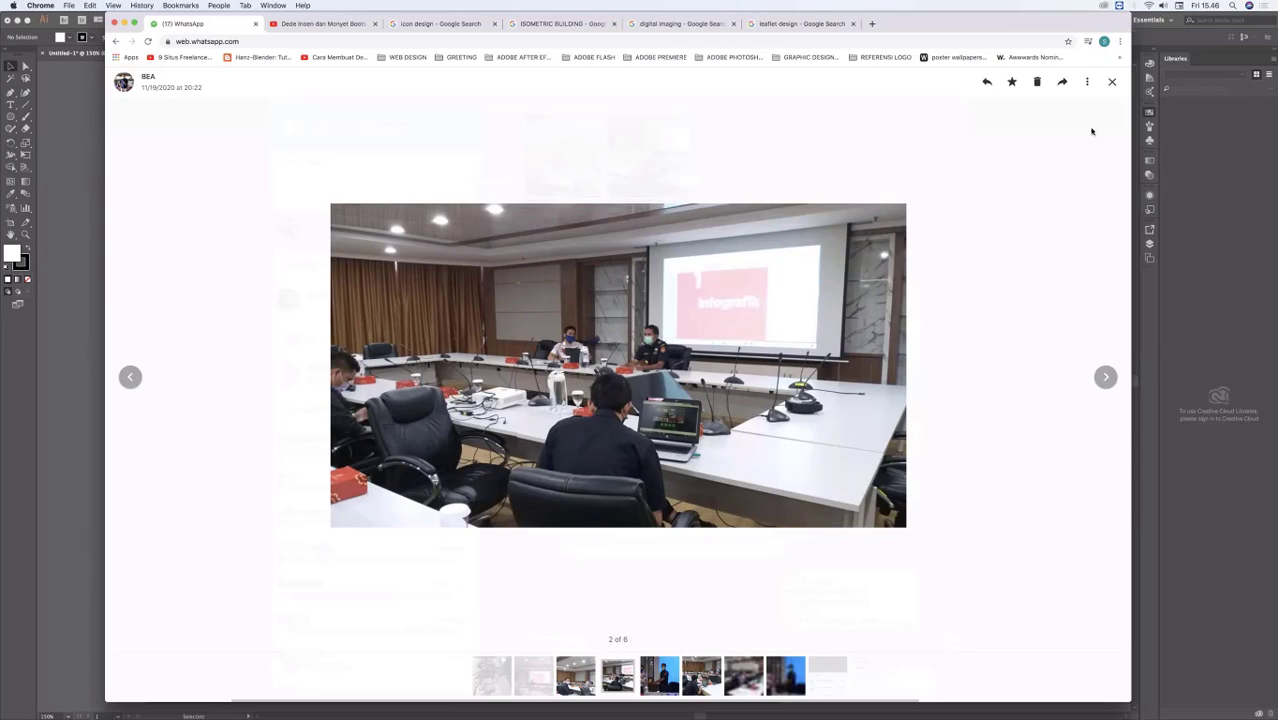
Step: Close the full-size photo, clear the chat search, and switch back to the icon drawing in Illustrator
left_click(1111, 82)
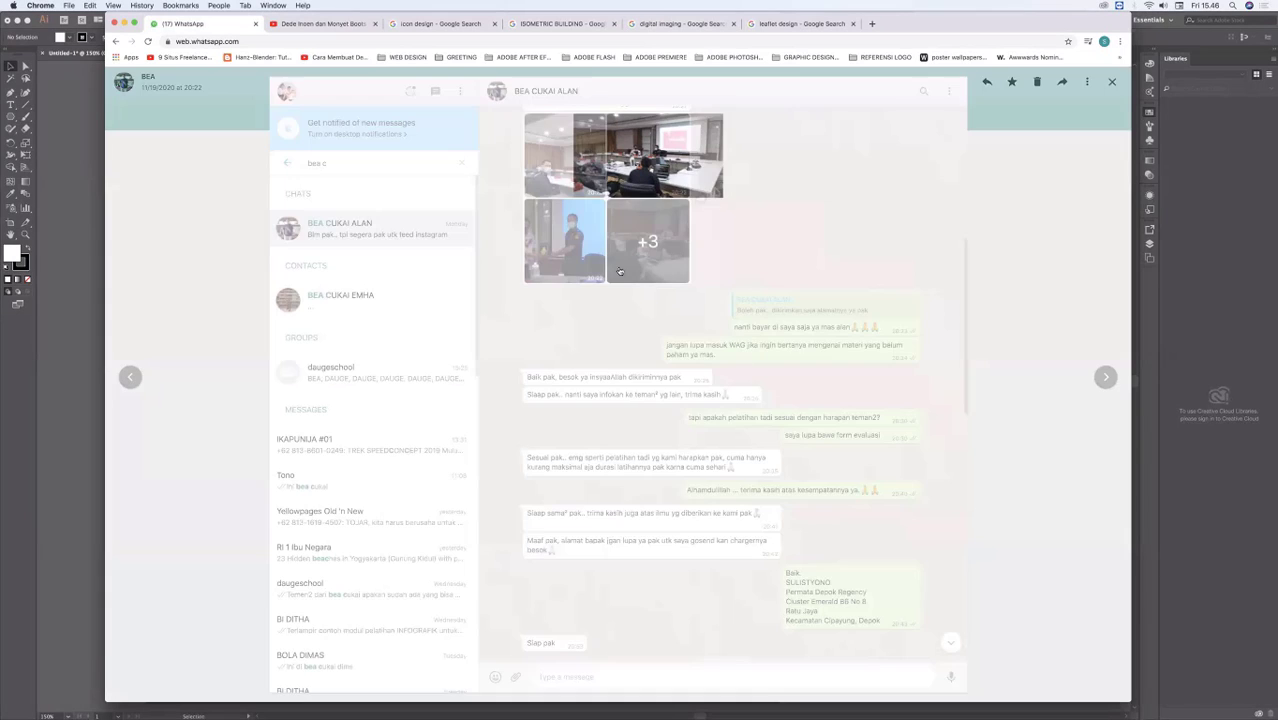
key("Escape")
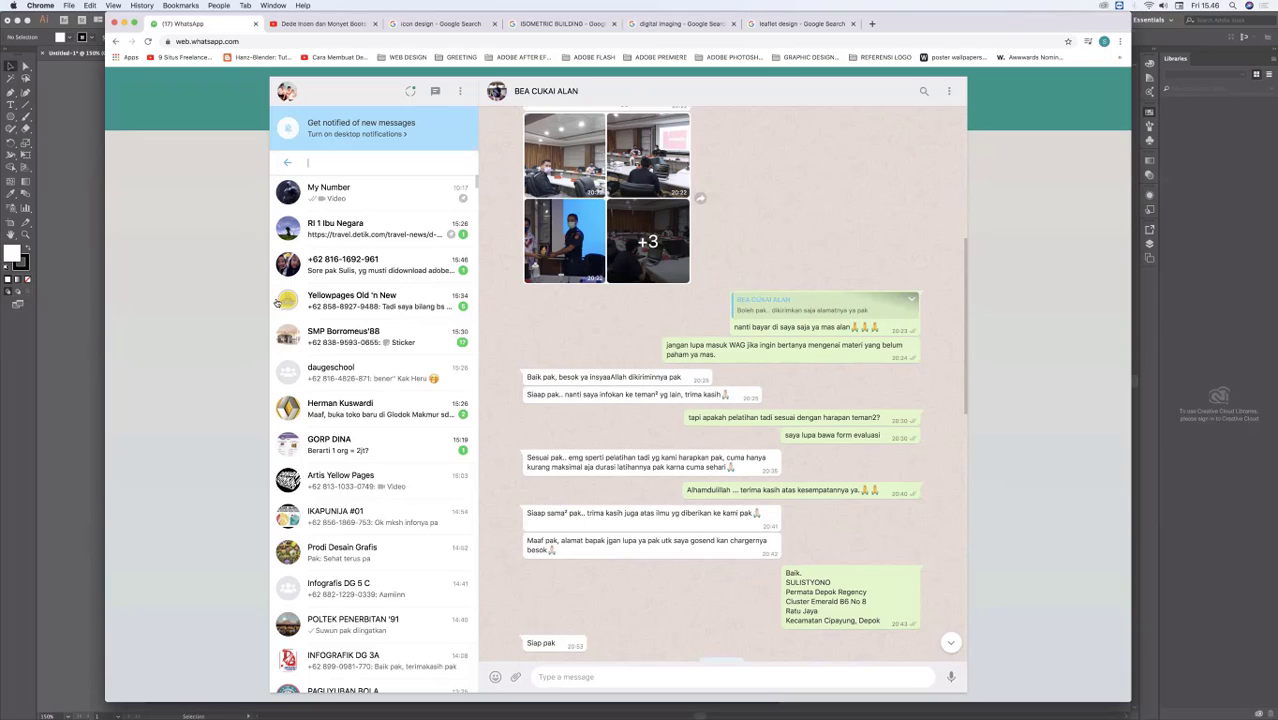
left_click(88, 250)
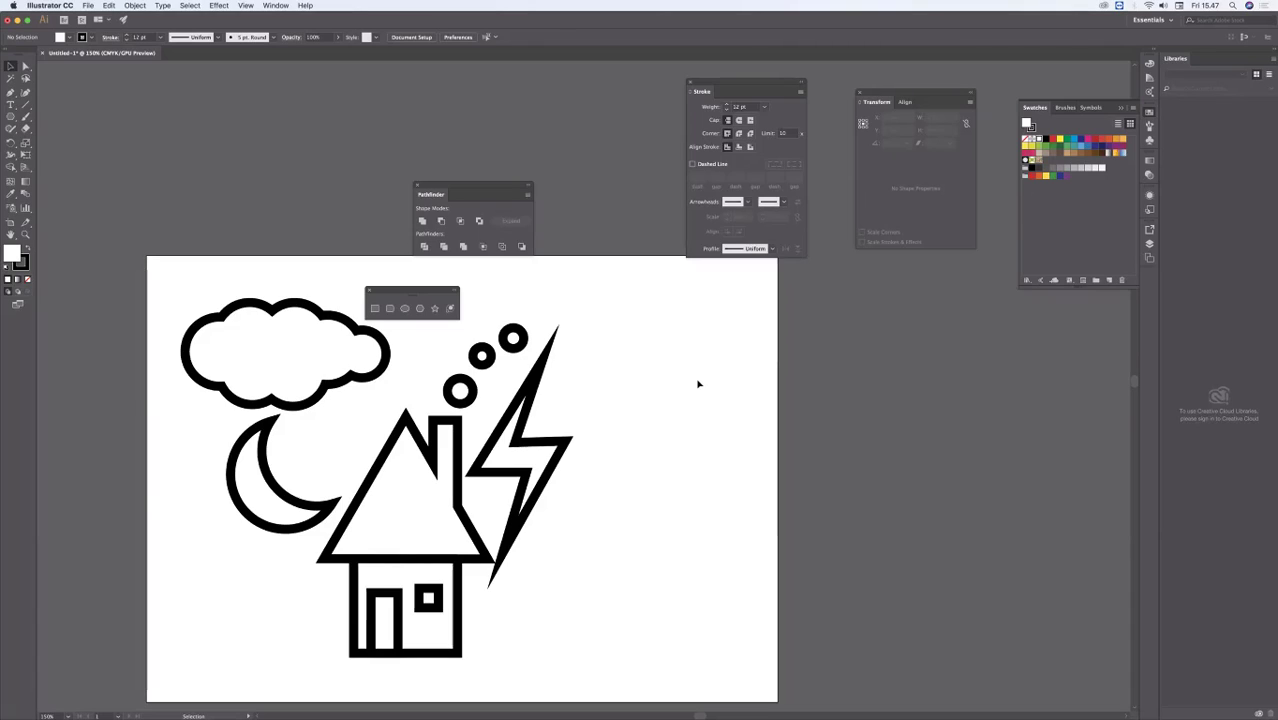
left_click(590, 405)
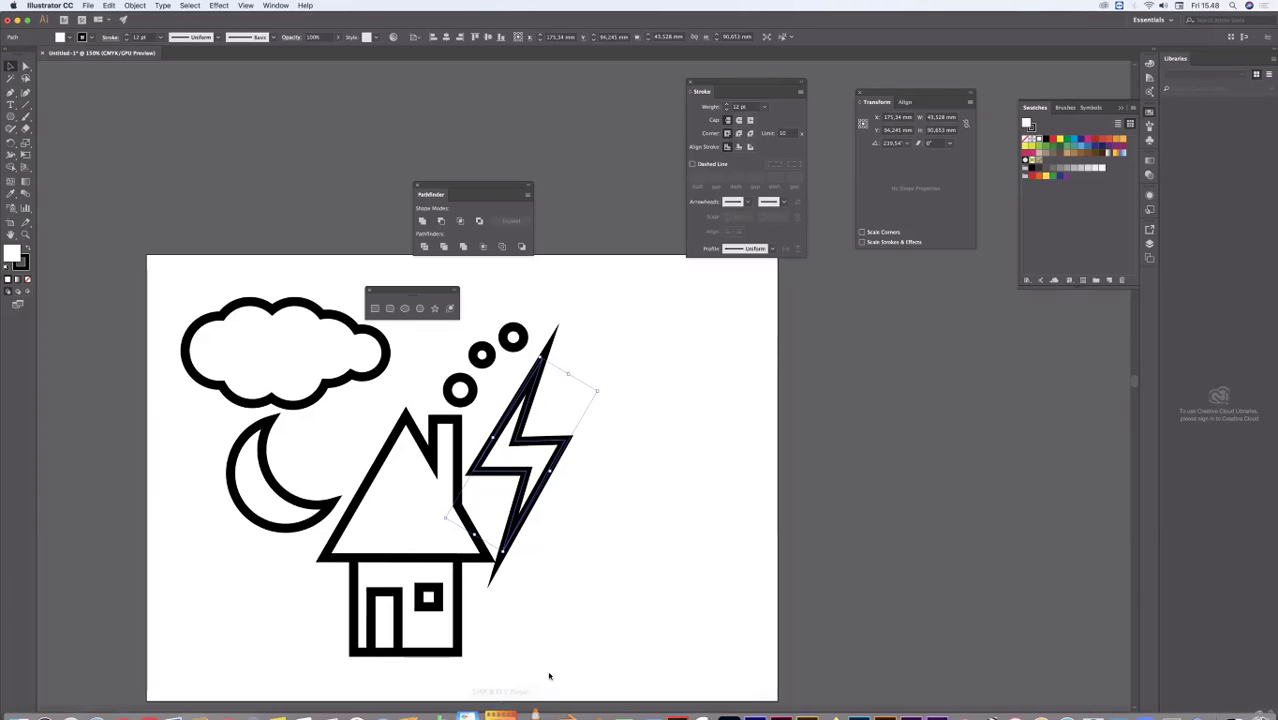
mouse_move(549, 678)
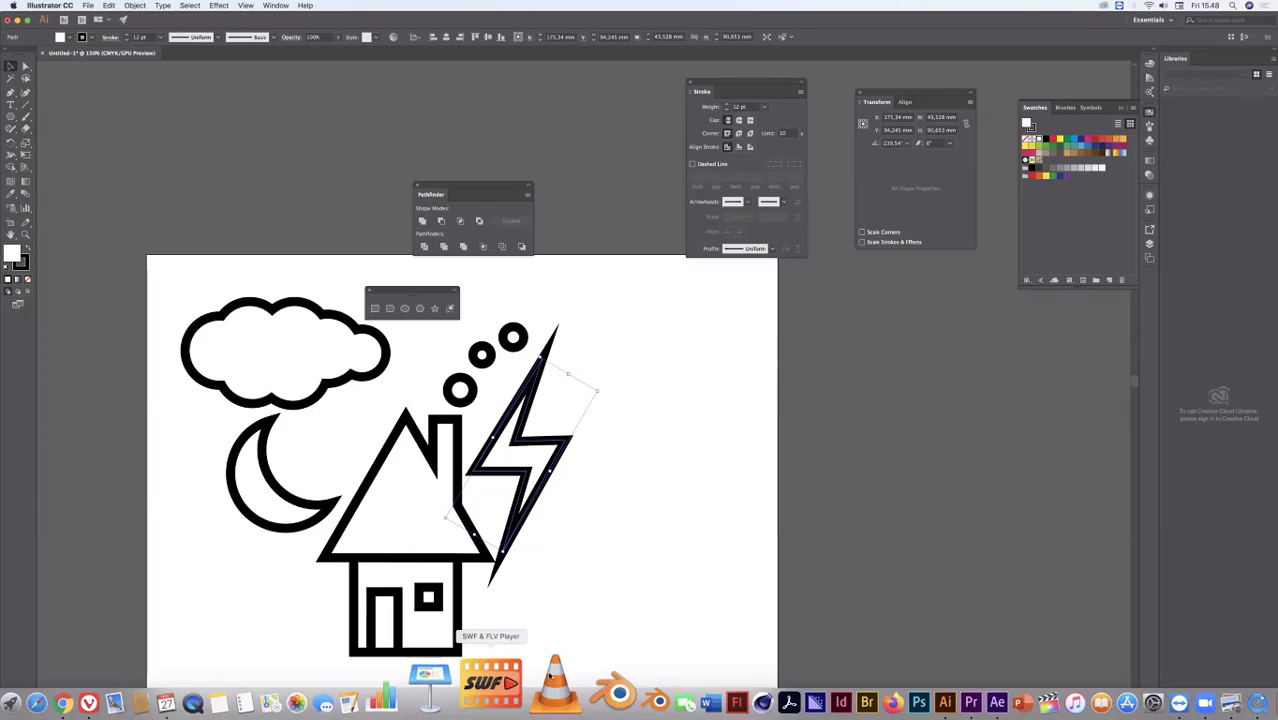
left_click(605, 514)
mouse_move(598, 690)
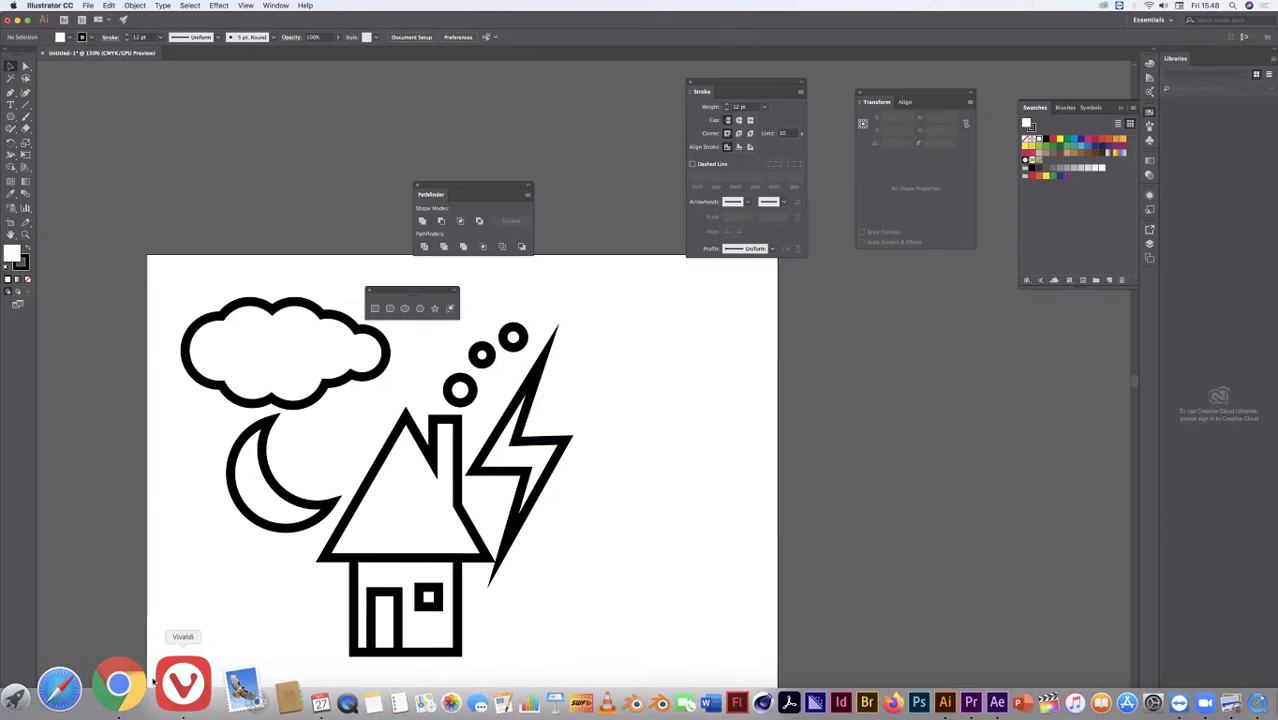
left_click(528, 476)
Step: Scale the whole house with its three smoke circles down to about 68.6 by 111.6 mm and place it between the moon and the lightning bolt
left_click(458, 473)
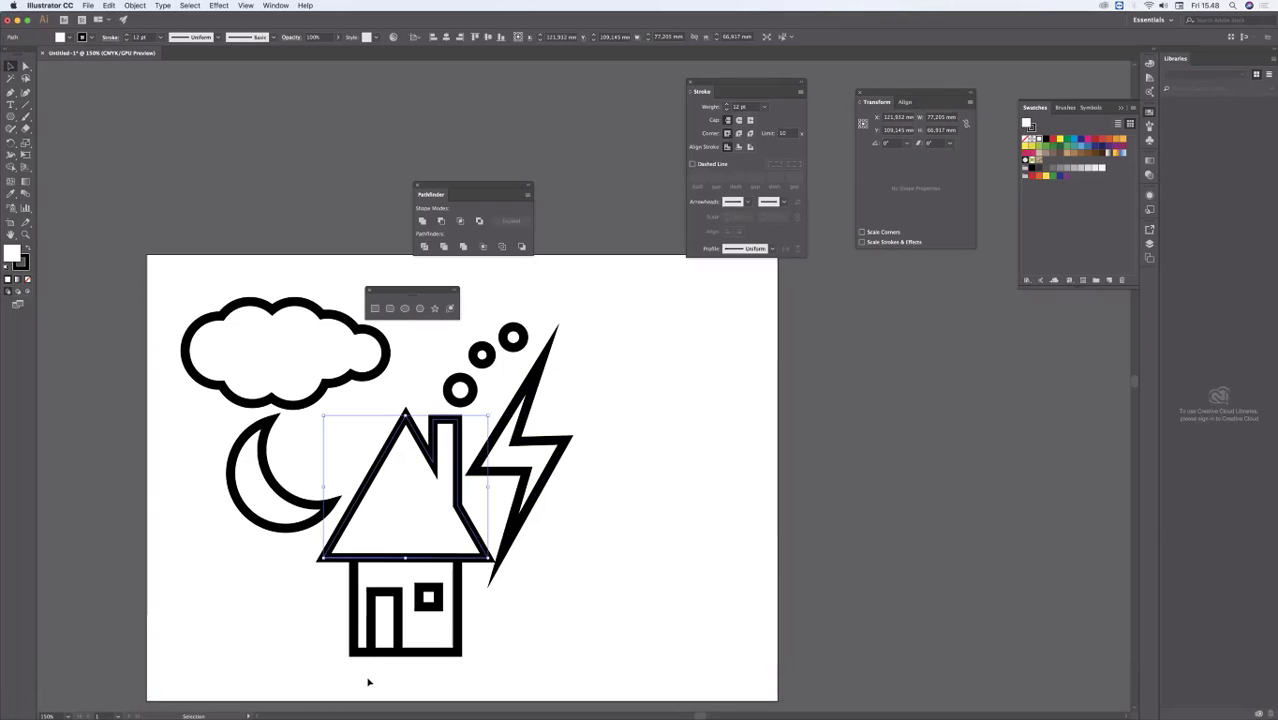
left_click_drag(381, 680, 452, 505)
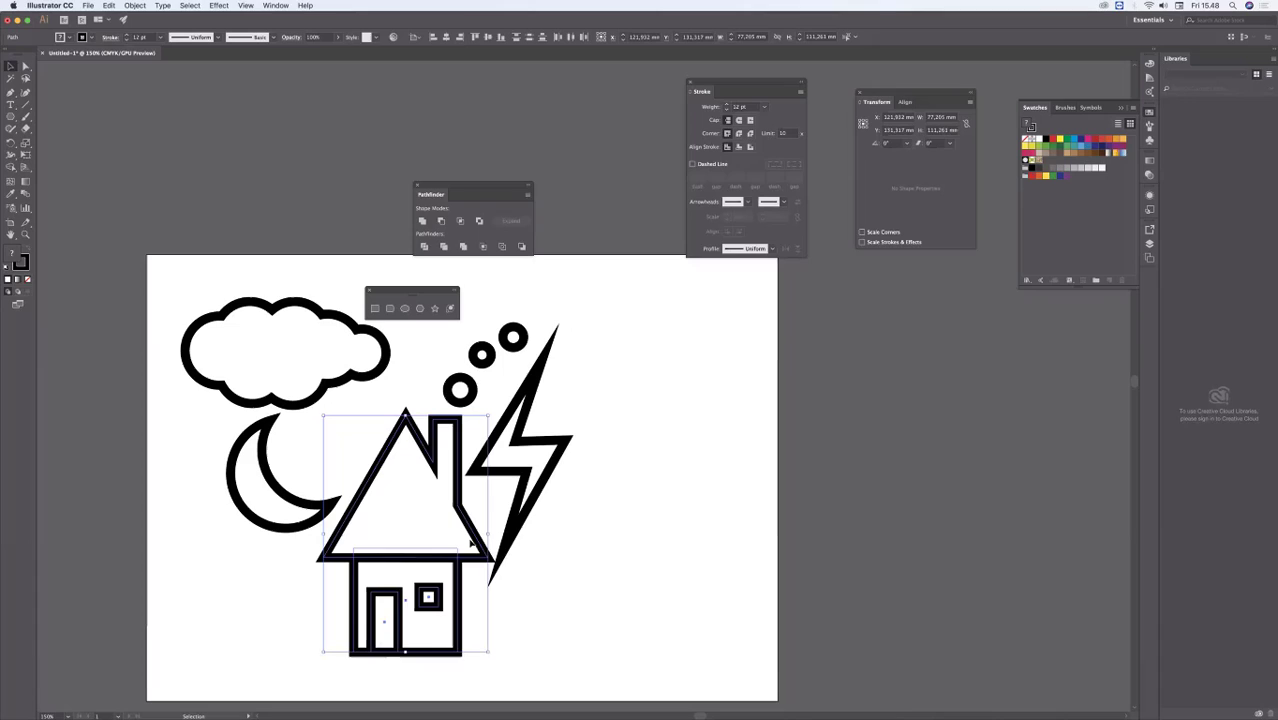
left_click(470, 396, "shift")
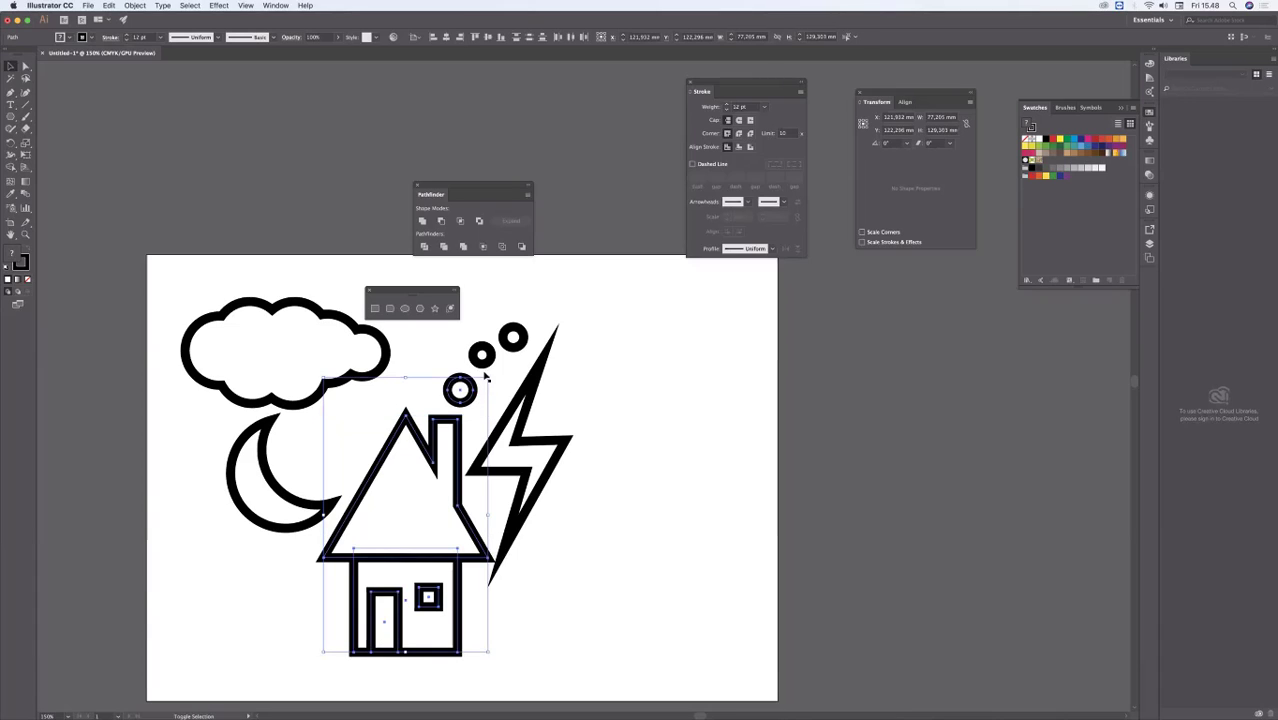
left_click(481, 356, "shift")
left_click(512, 338, "shift")
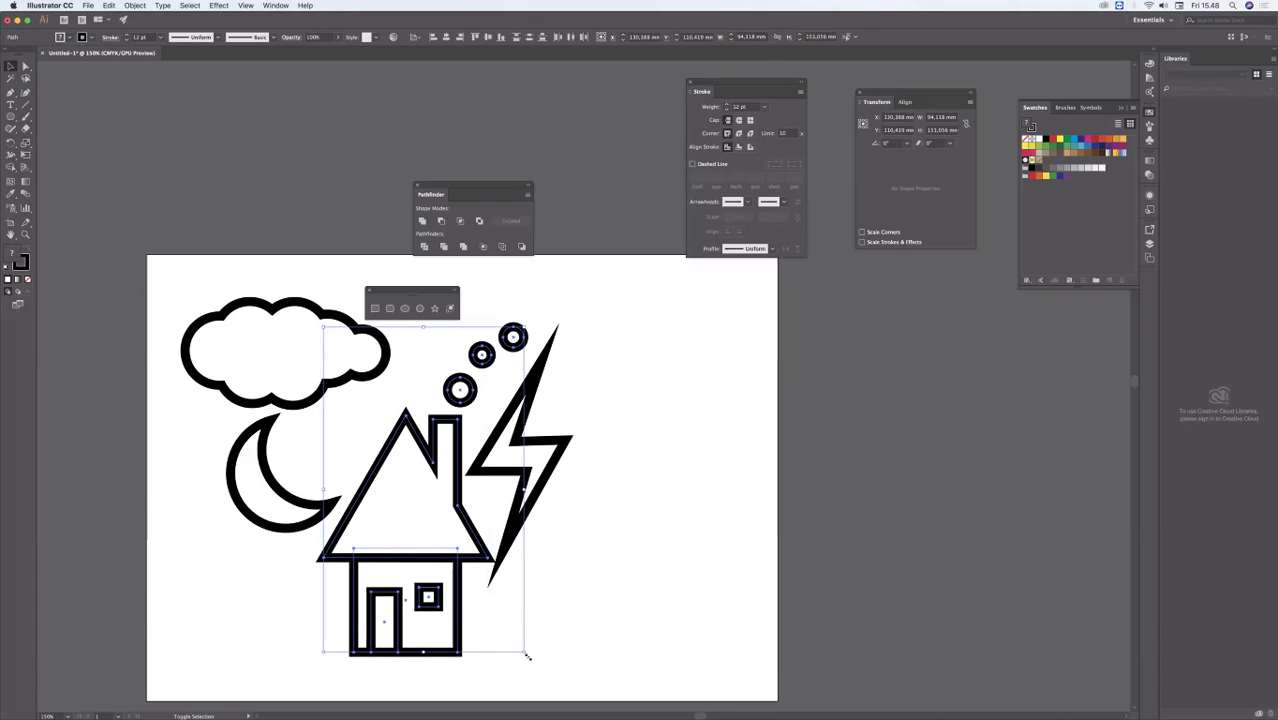
left_click_drag(491, 652, 470, 562)
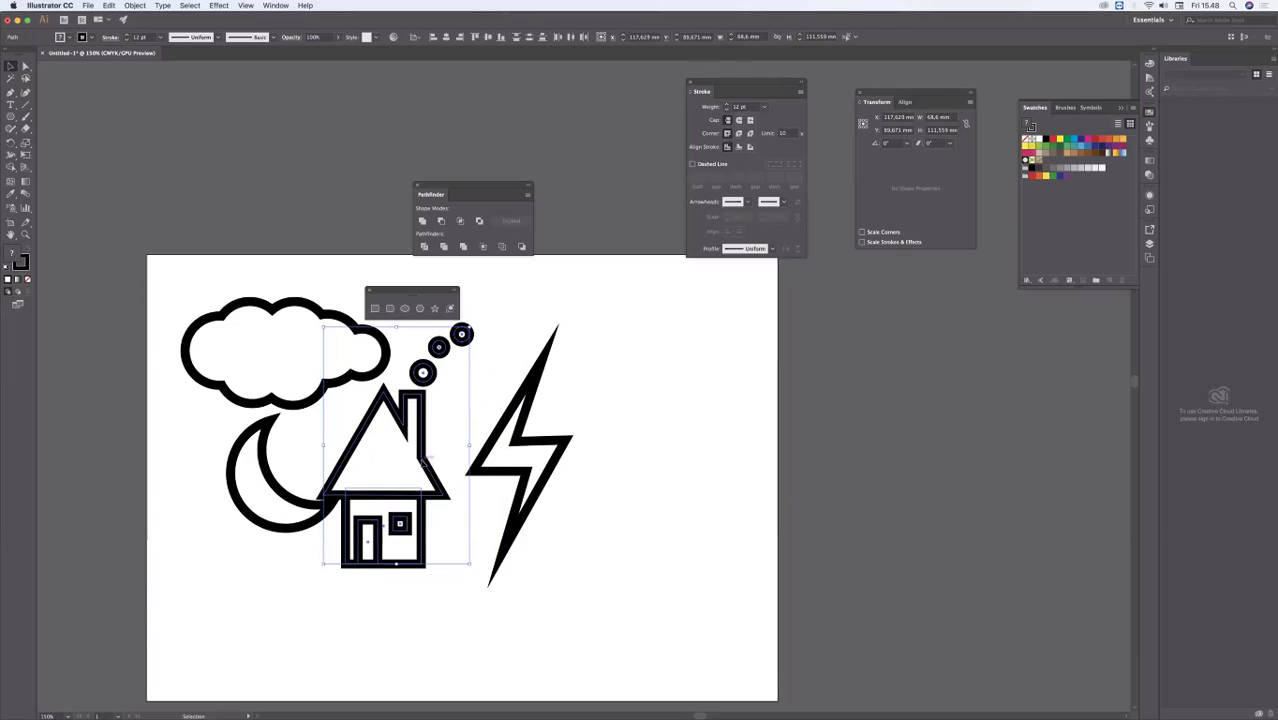
left_click_drag(423, 464, 441, 476)
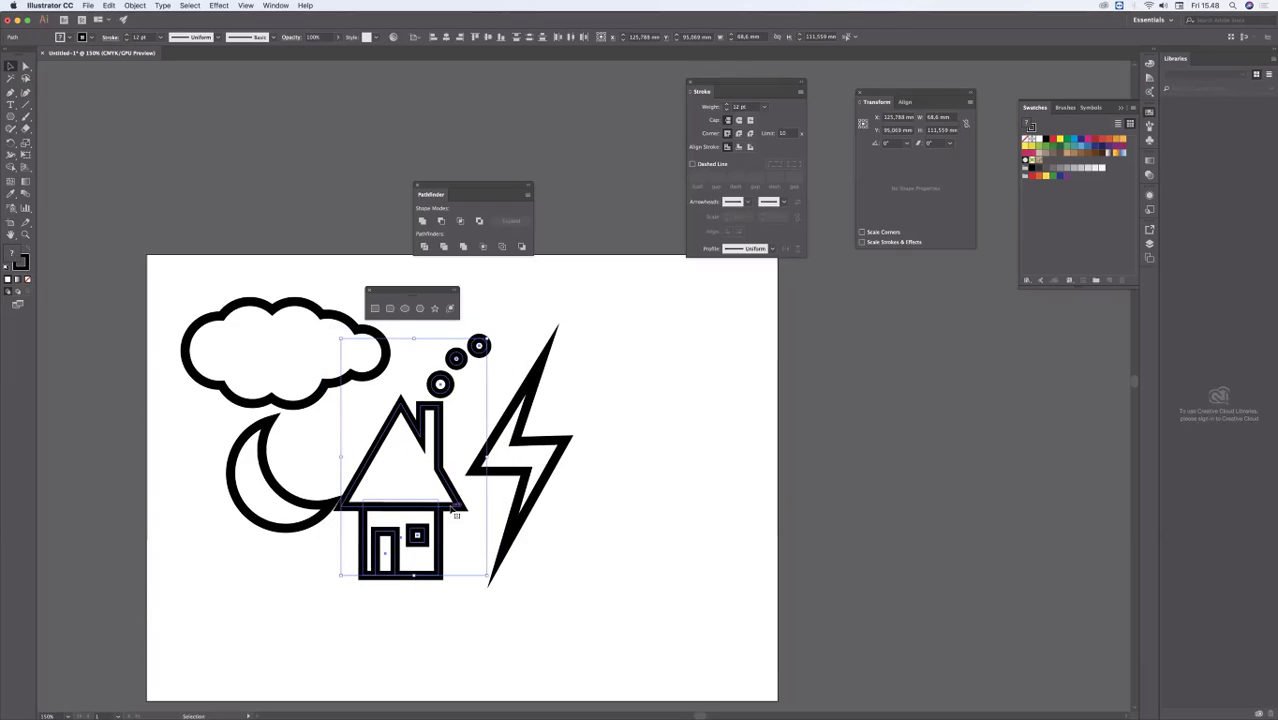
Step: Shift the moon and the cloud slightly up and left, away from the house
left_click_drag(271, 433, 247, 423)
left_click_drag(352, 376, 339, 362)
left_click(317, 420)
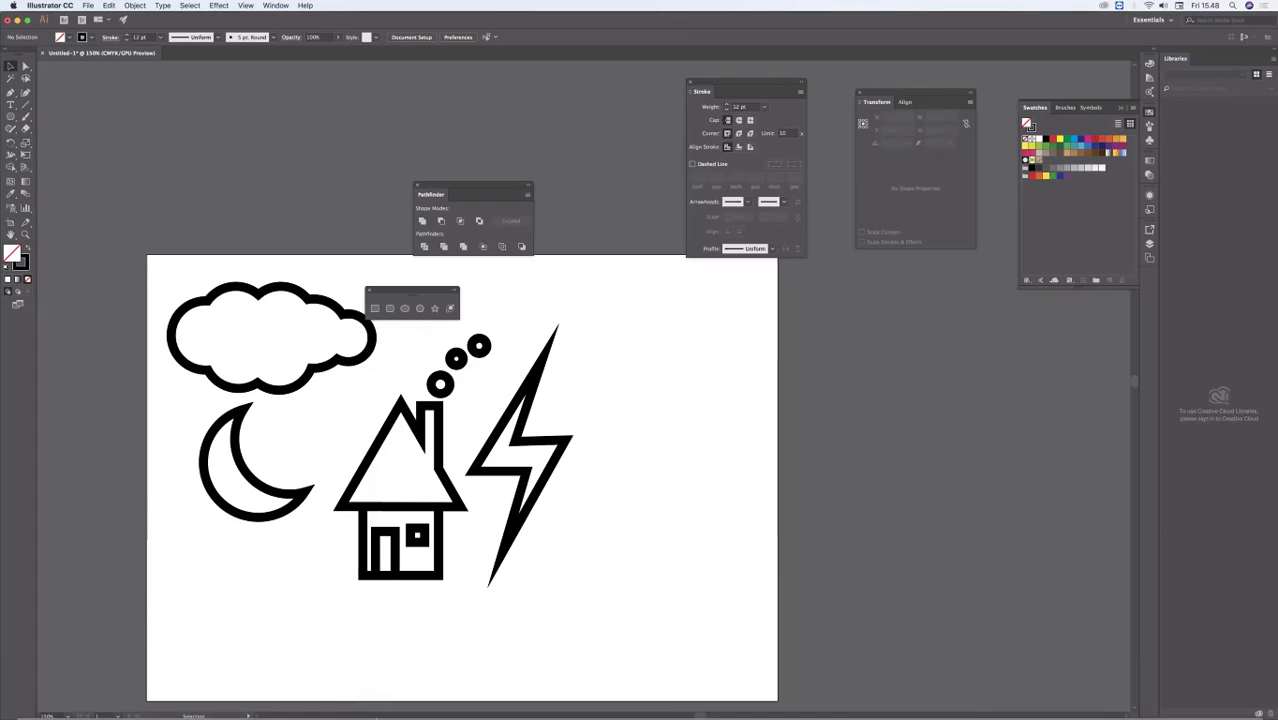
mouse_move(373, 714)
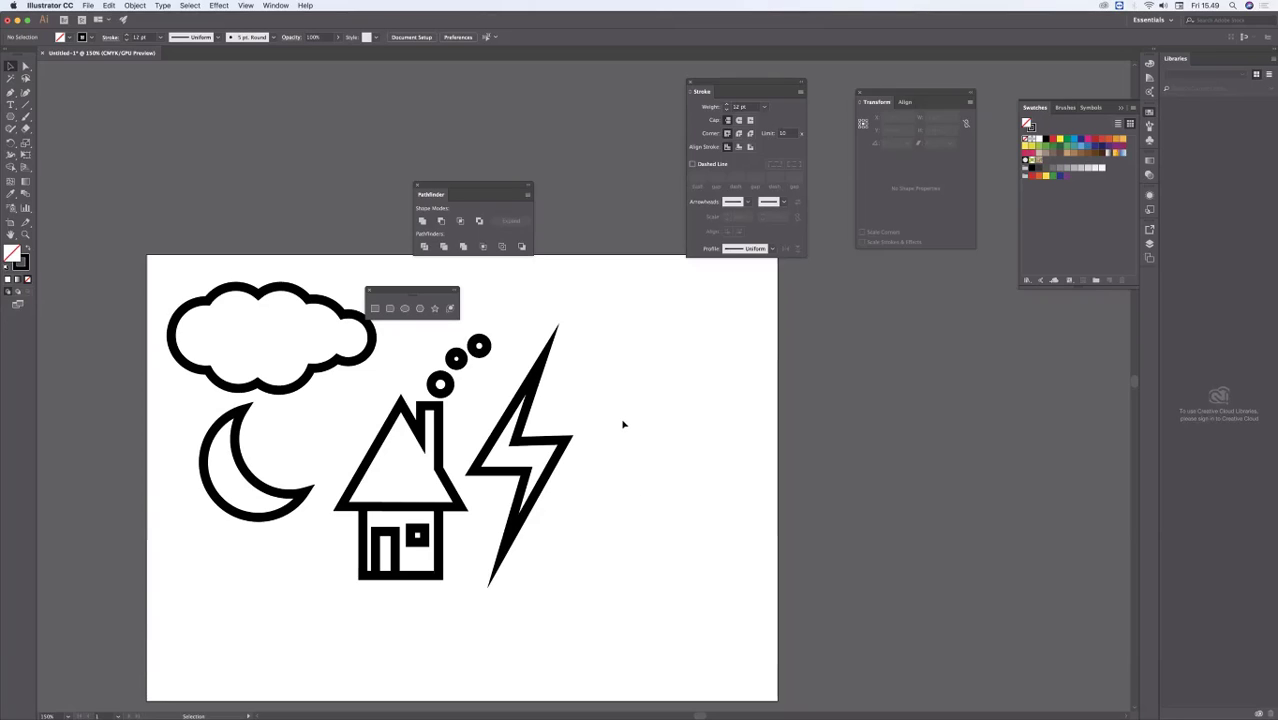
Step: Arrange the floating shape tools and the Pathfinder controls side by side above the artboard, clear of the cloud
left_click_drag(429, 295, 497, 189)
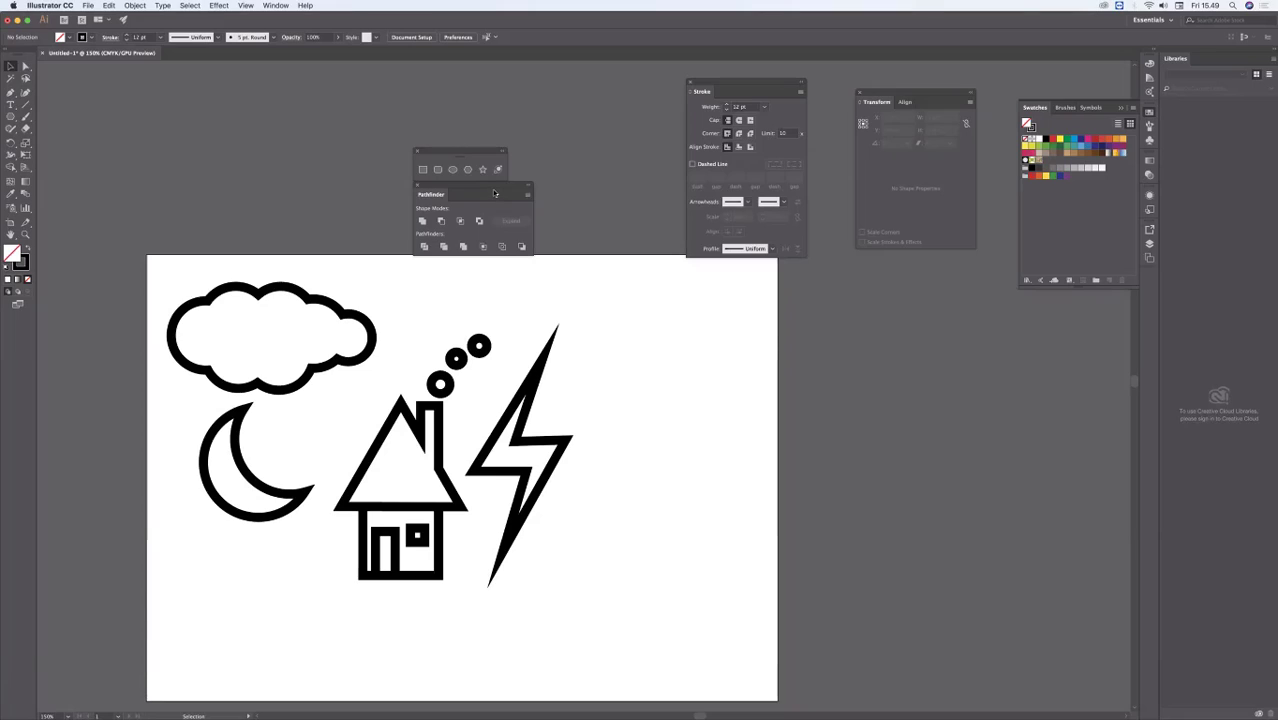
right_click(490, 187)
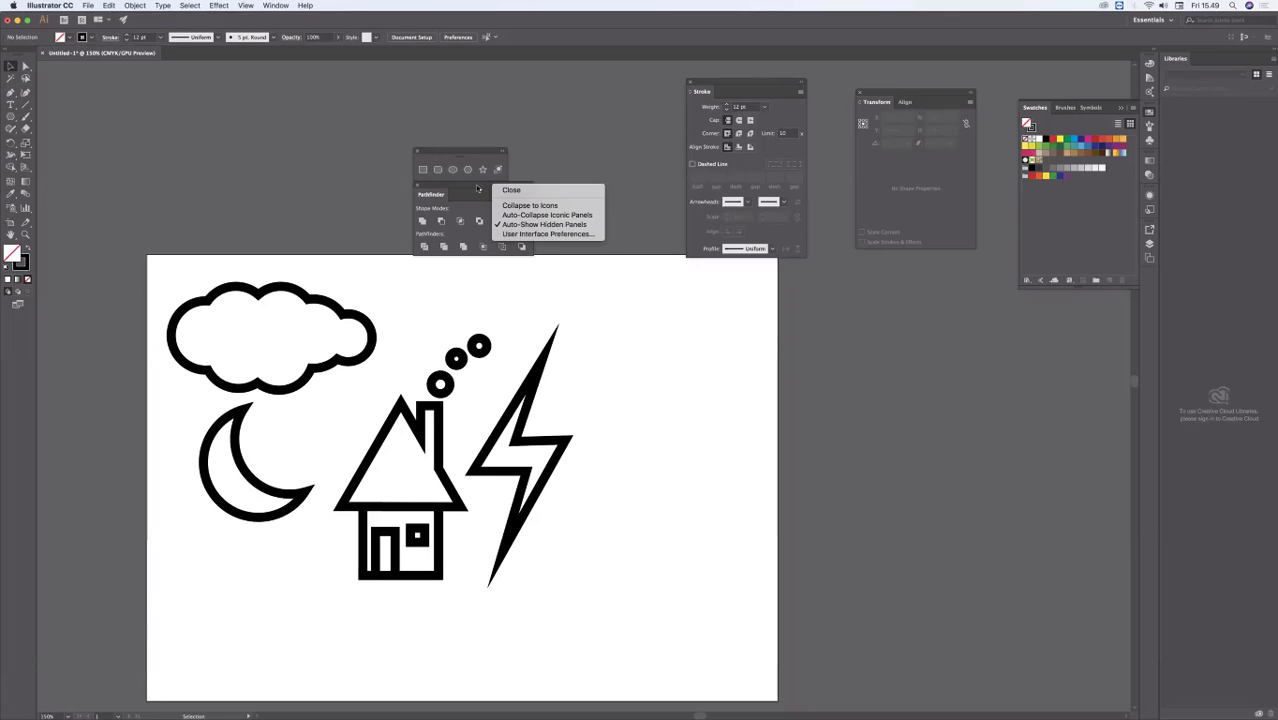
left_click(477, 187)
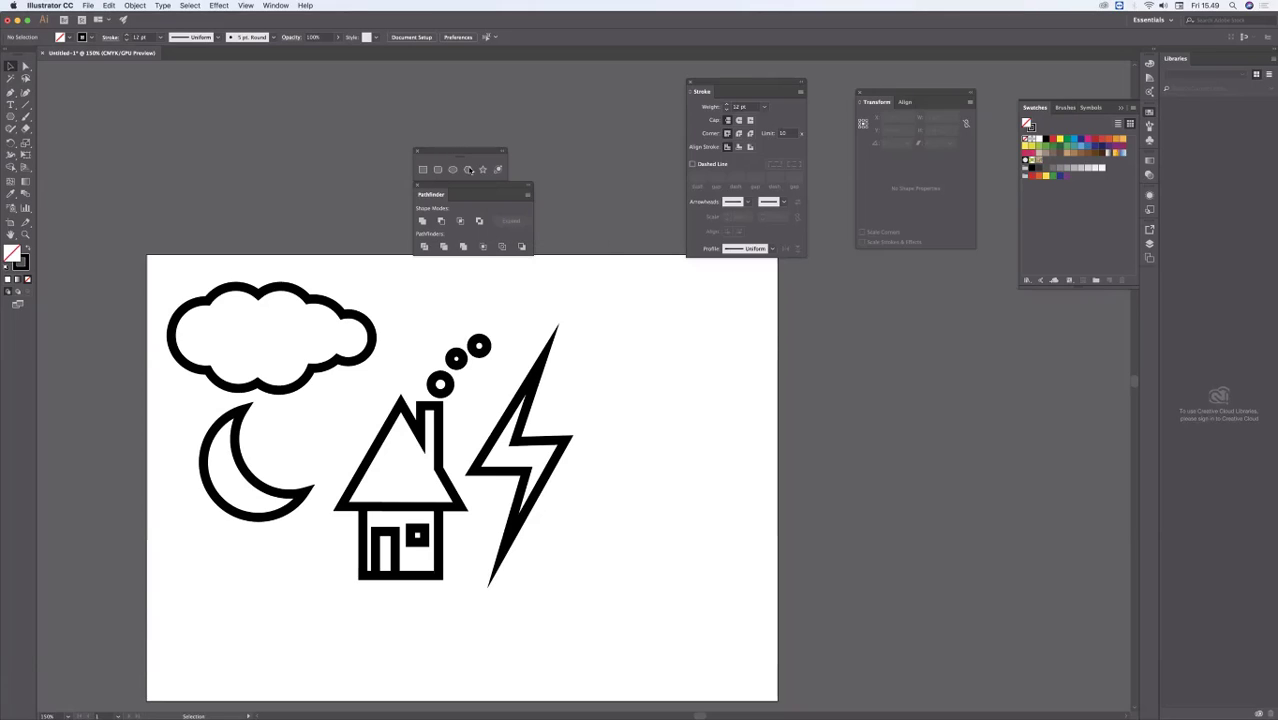
left_click_drag(463, 153, 369, 190)
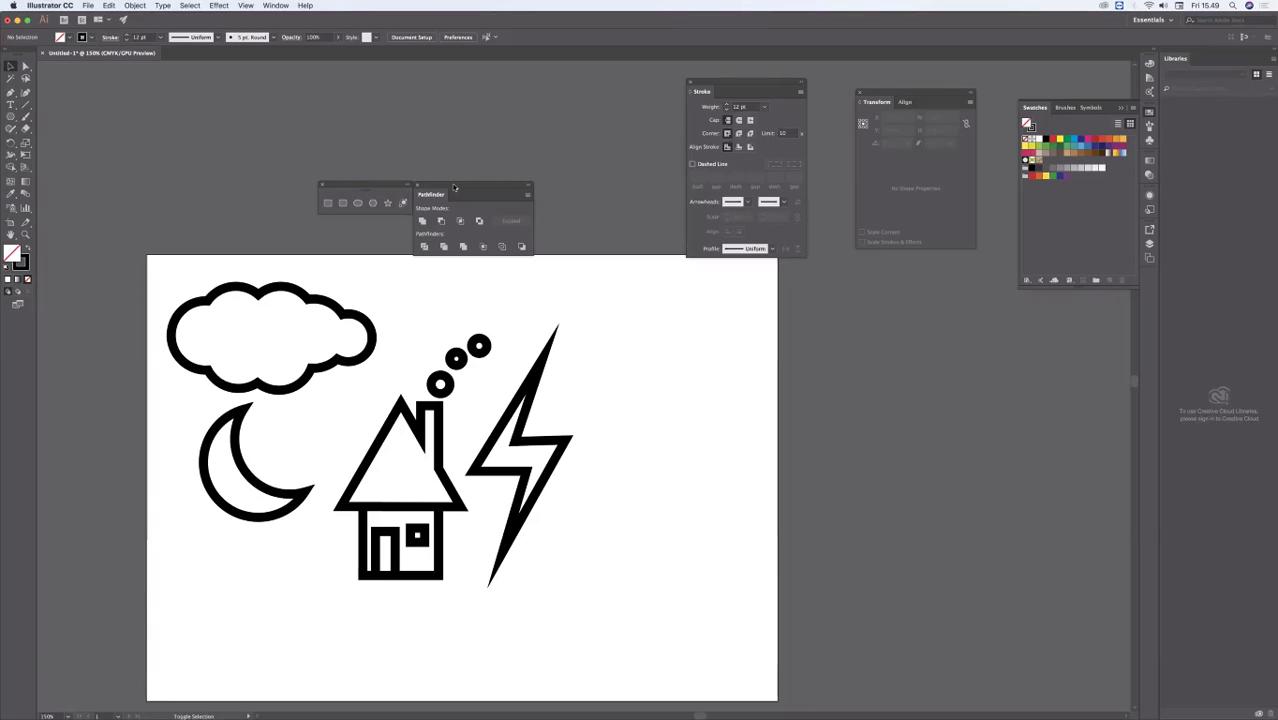
left_click_drag(454, 187, 236, 187)
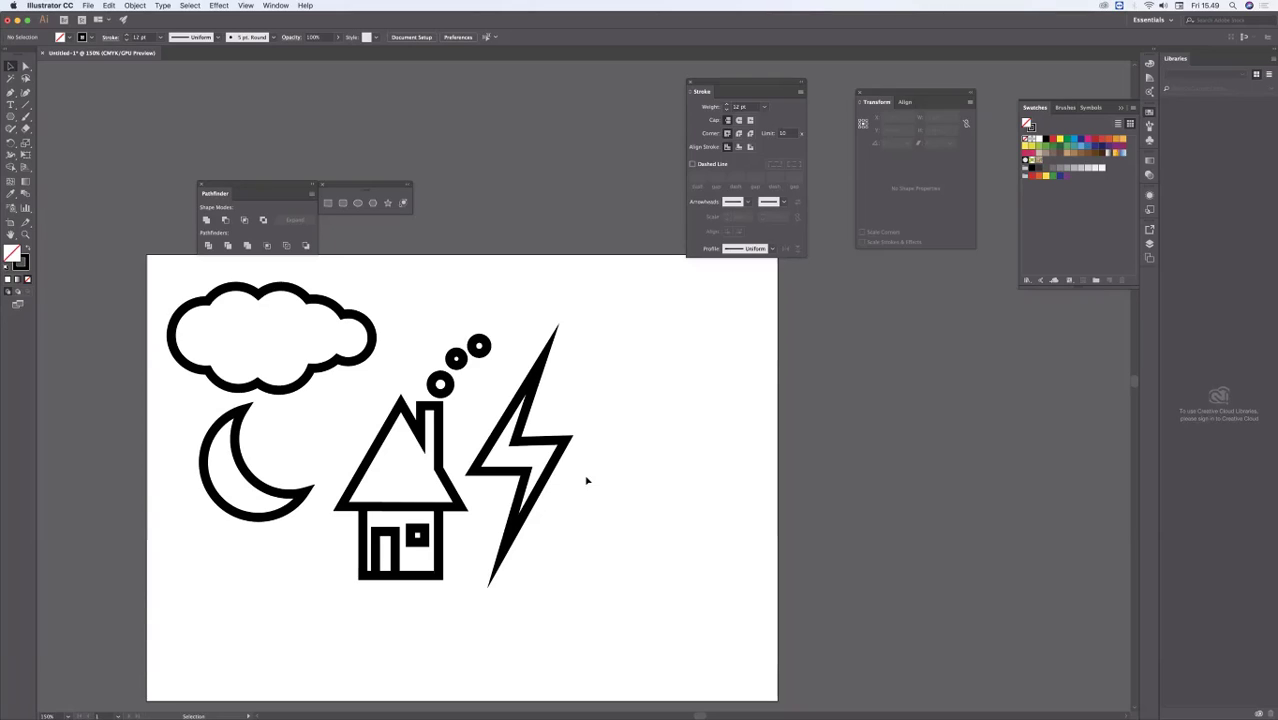
Step: Reposition the lightning bolt higher and closer to the house, just beside the chimney smoke
left_click(530, 421)
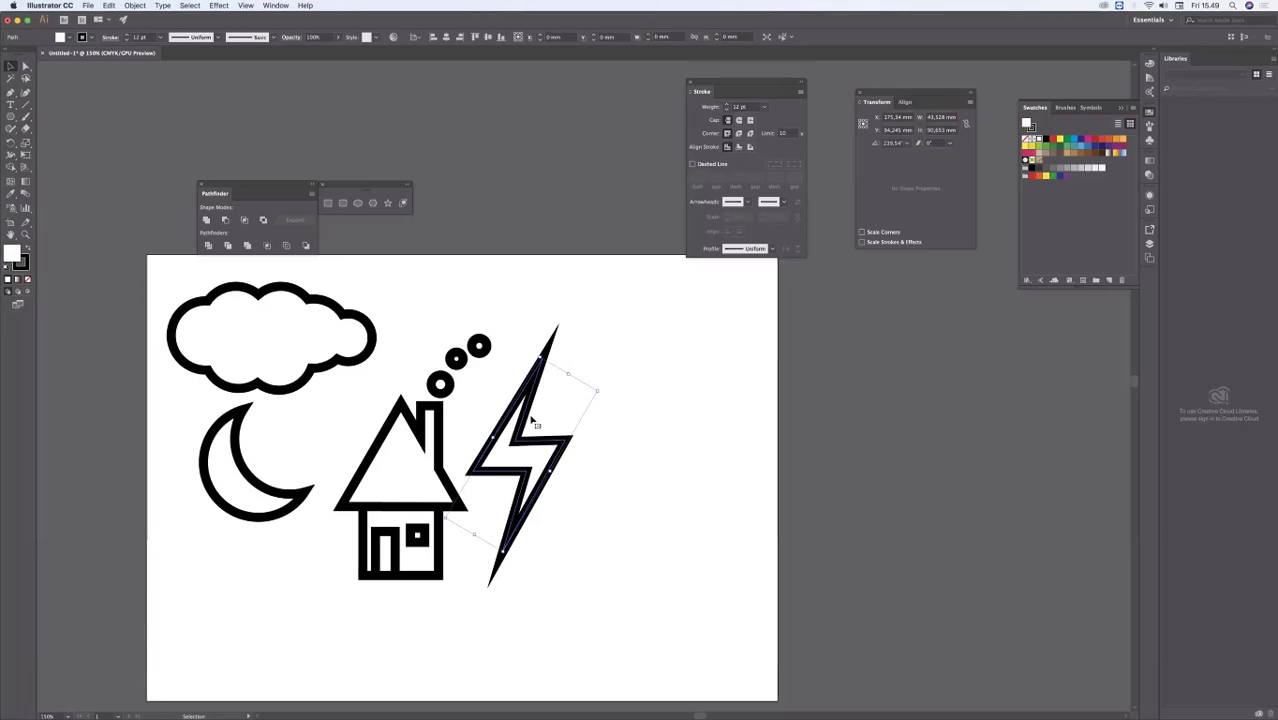
left_click(631, 385)
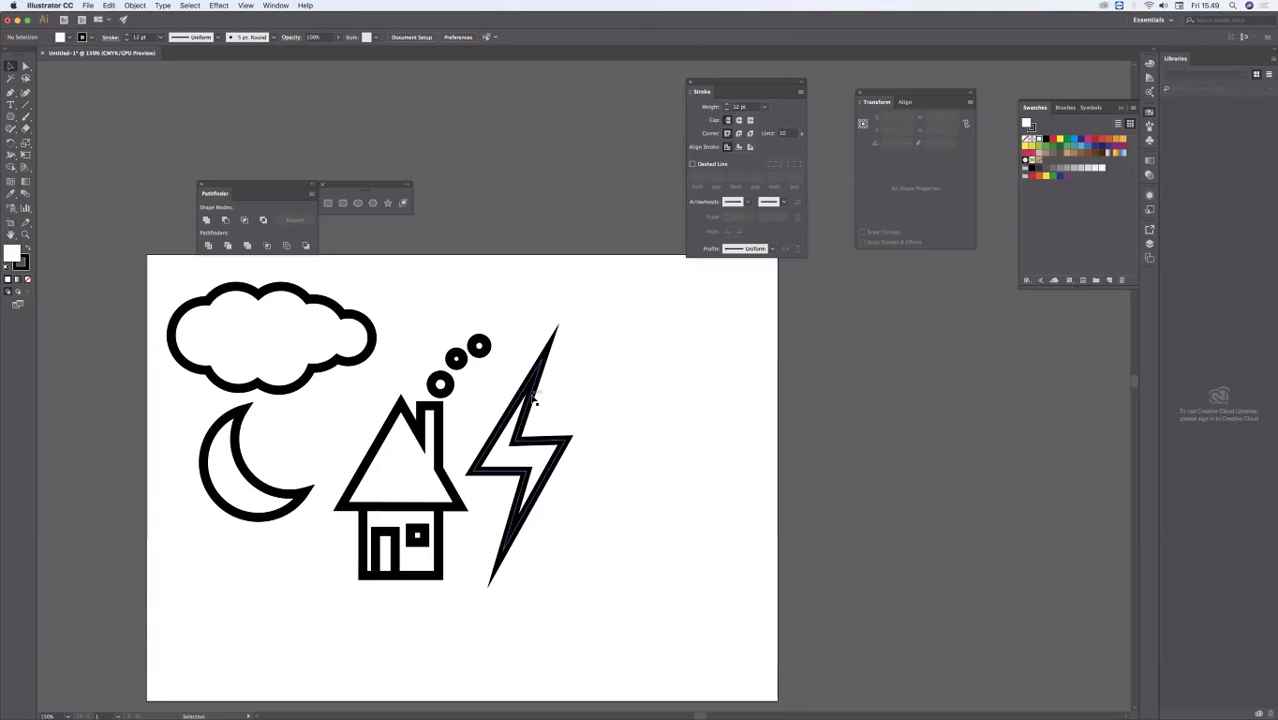
left_click_drag(533, 398, 546, 300)
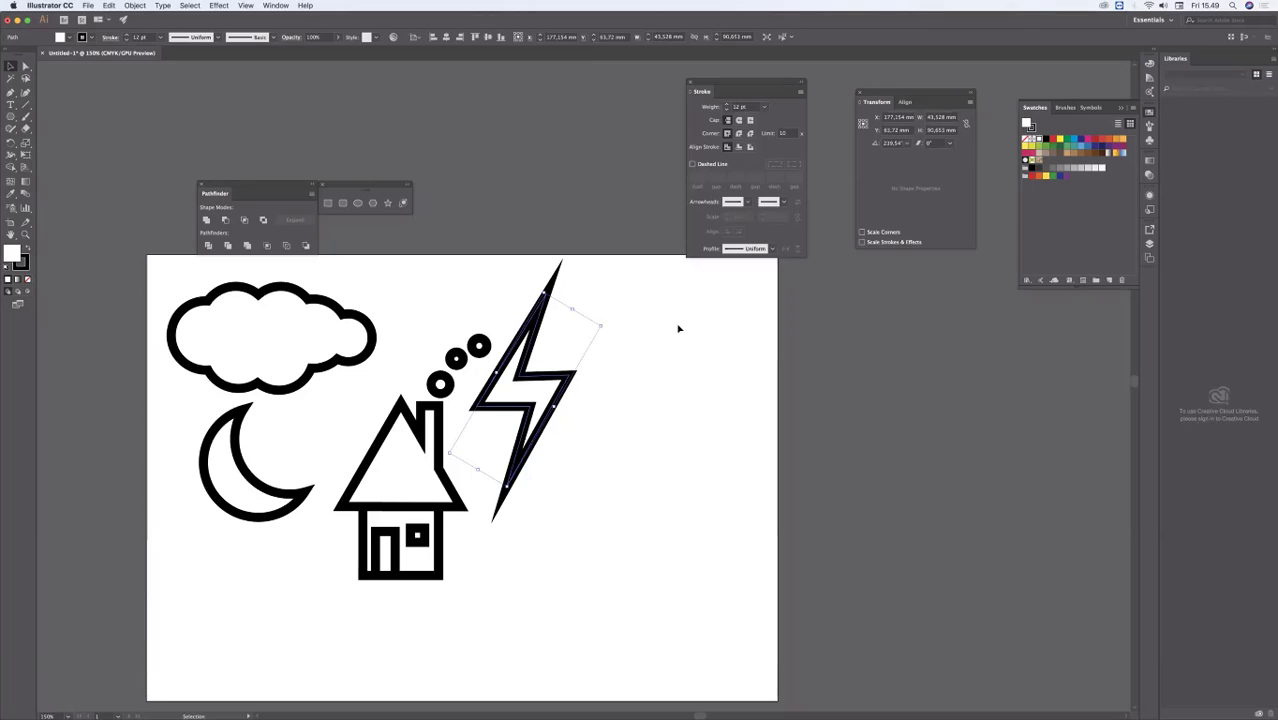
left_click(678, 328)
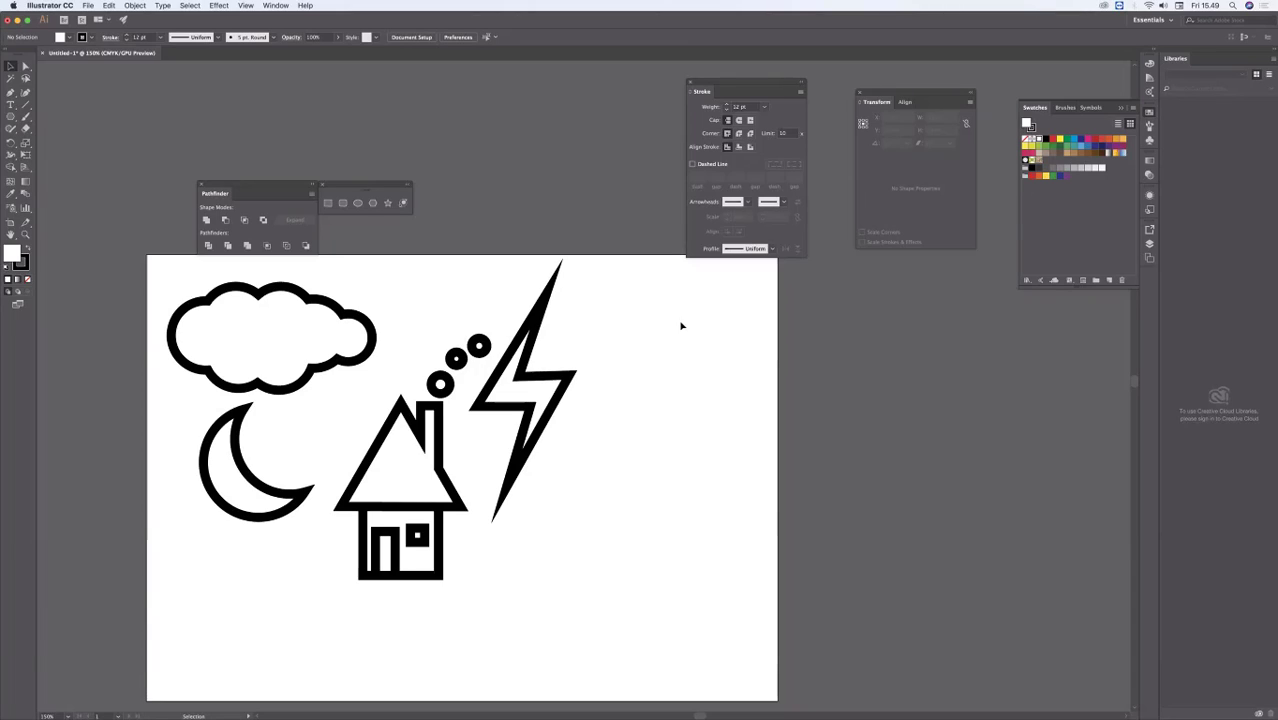
left_click(558, 408)
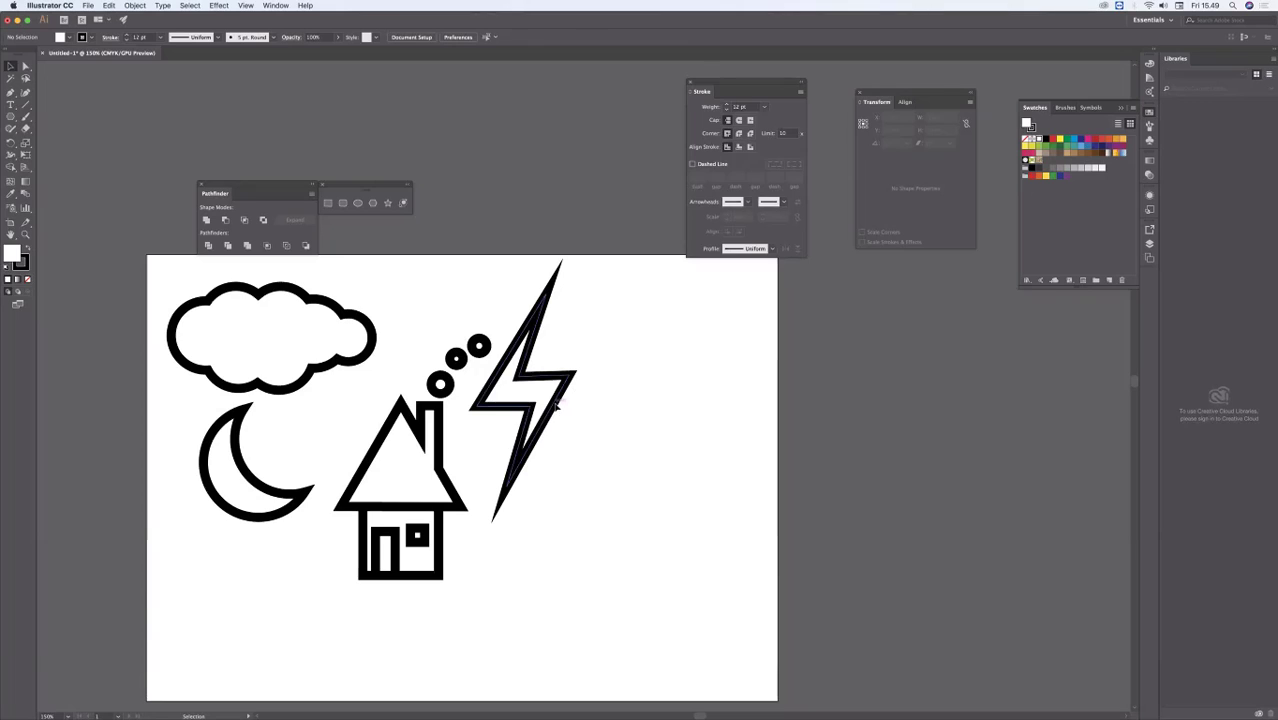
left_click_drag(560, 410, 539, 435)
left_click(622, 378)
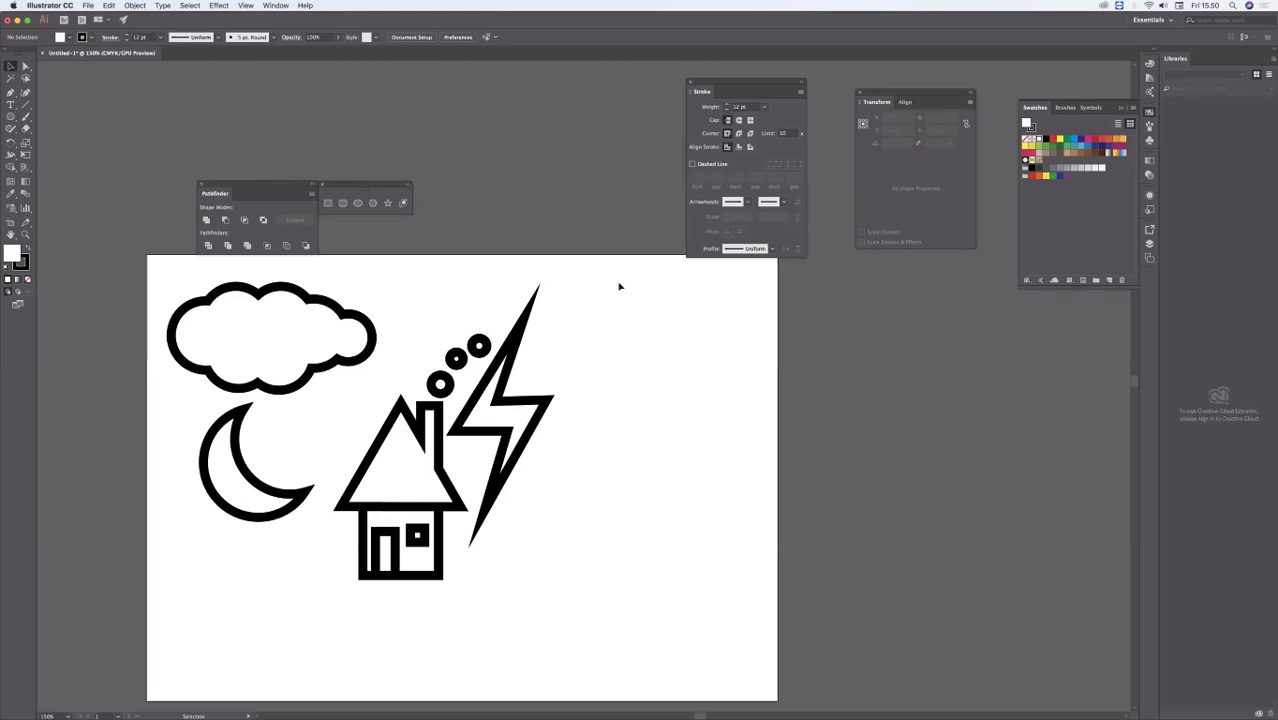
Step: Scale the house, door, smoke circles and lightning bolt together down to about 73.6 by 91.9 mm
left_click_drag(625, 283, 411, 609)
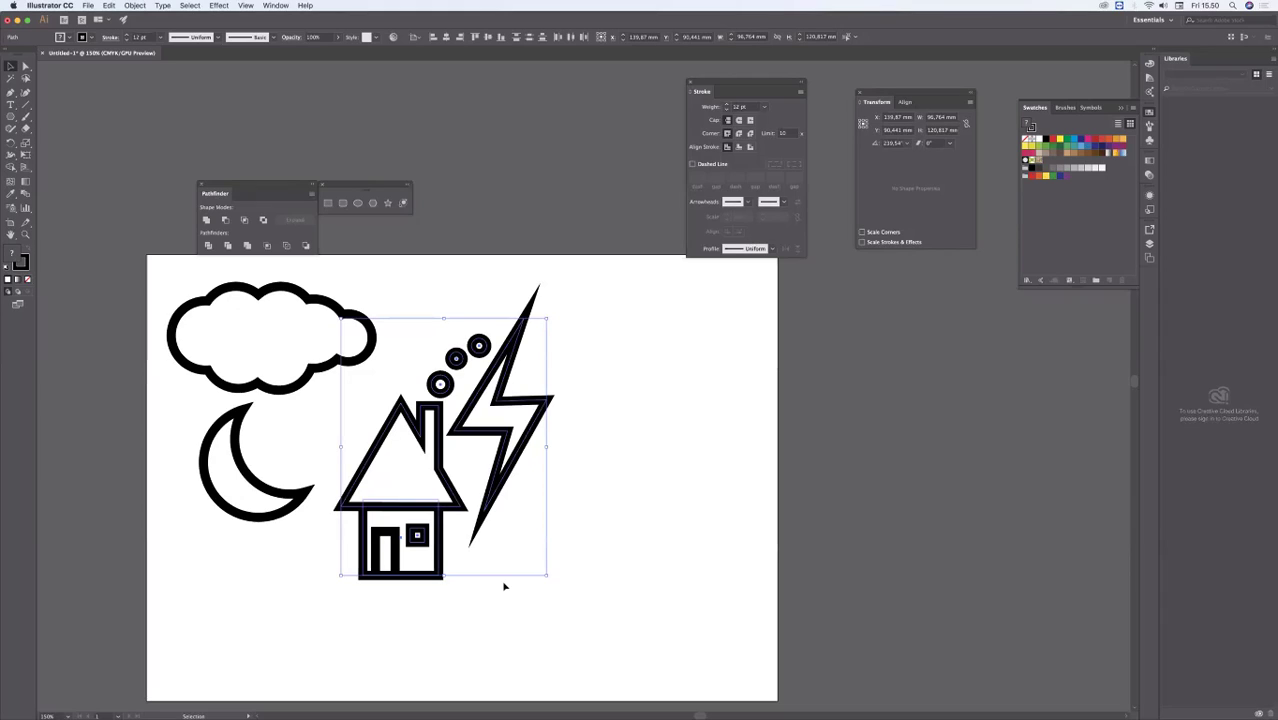
left_click(391, 553, "shift")
left_click_drag(544, 576, 499, 531)
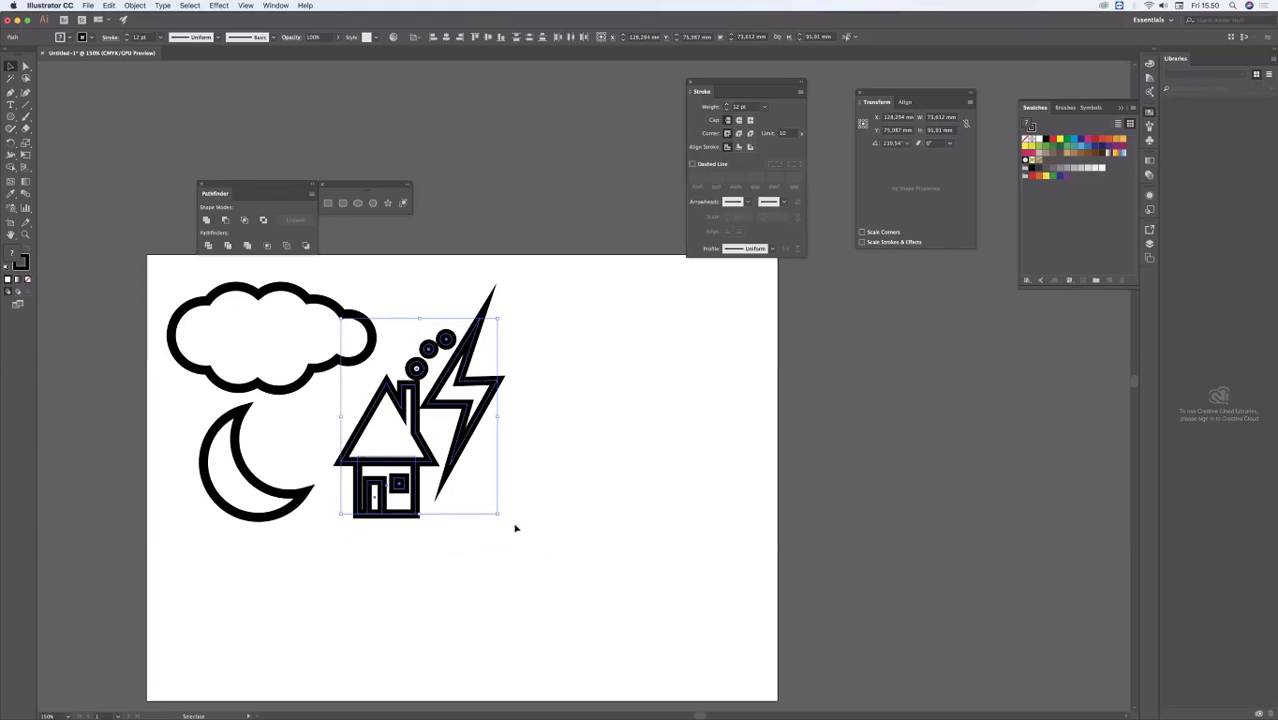
left_click(566, 380)
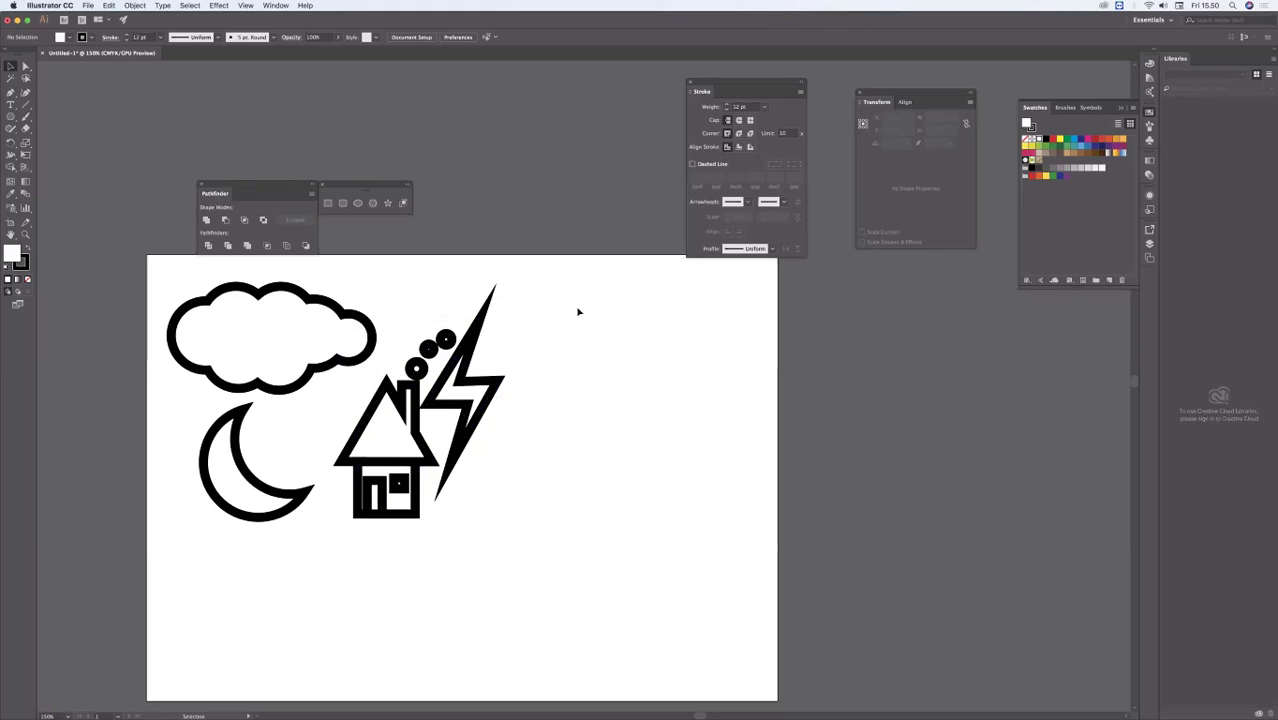
Step: Move the house, smoke circles and lightning bolt together below the moon, and place the floating shape tools beside the cloud
left_click_drag(577, 308, 397, 556)
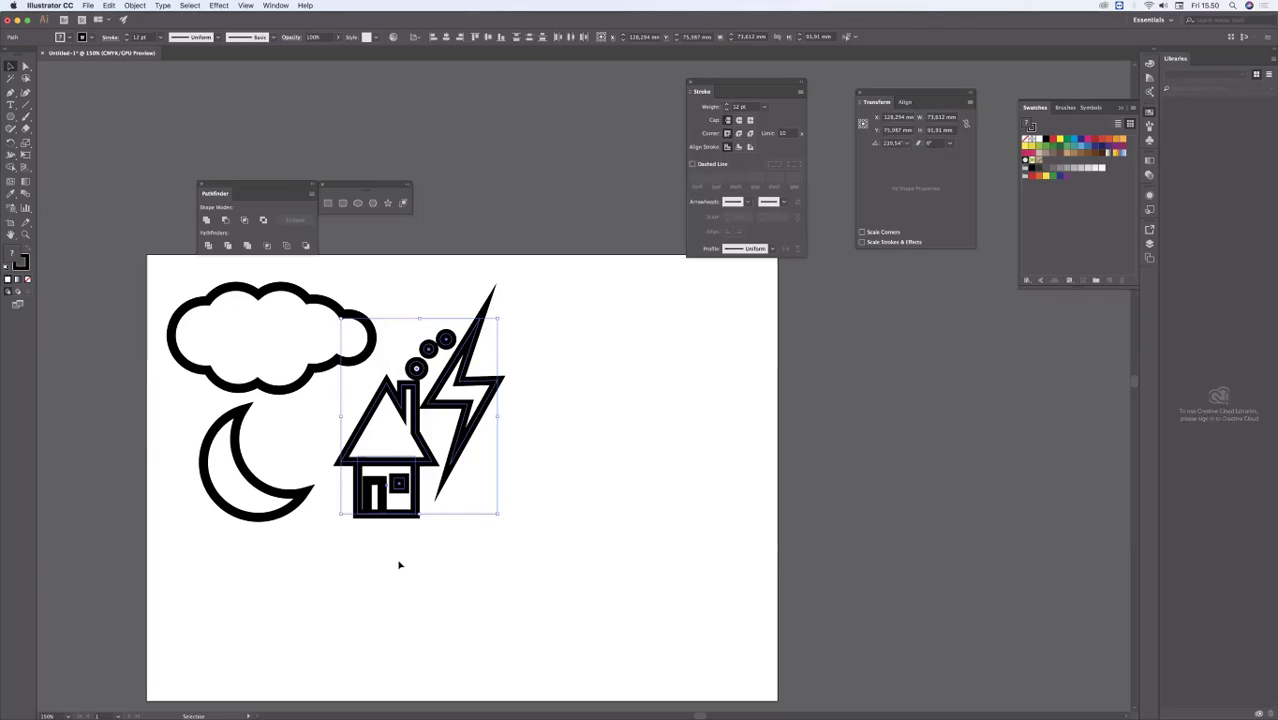
left_click(397, 562)
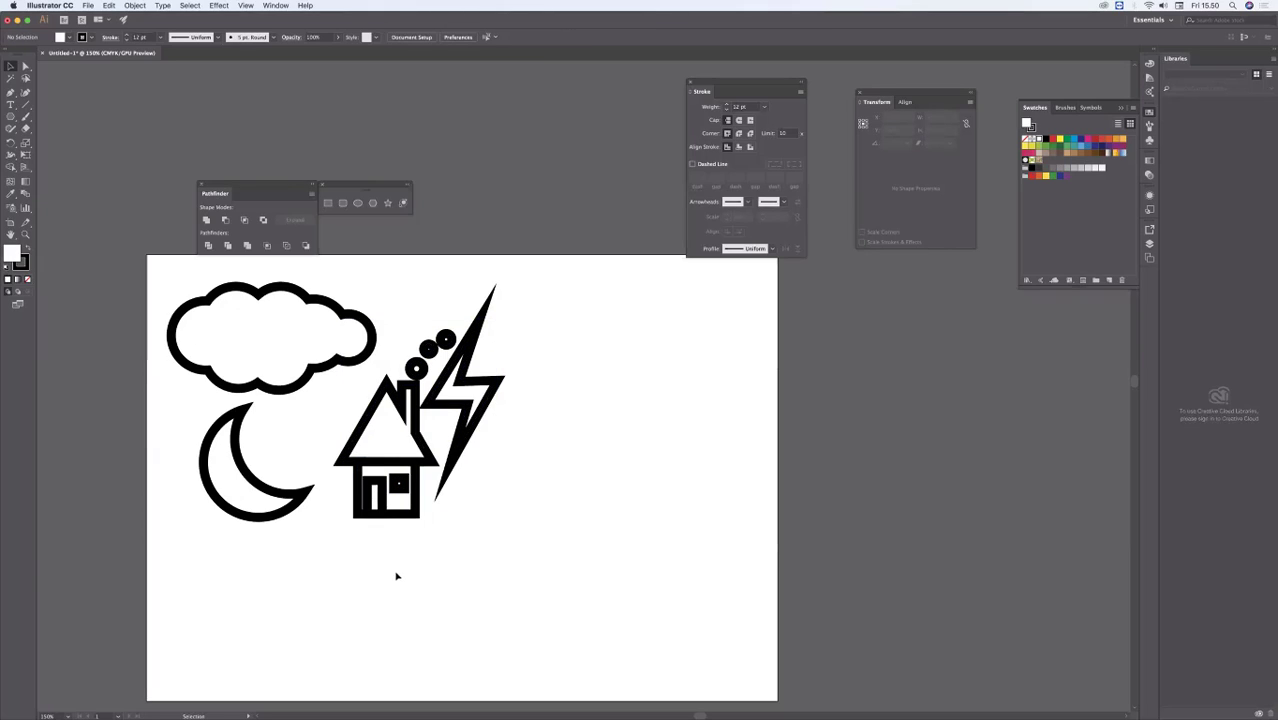
left_click_drag(390, 561, 510, 343)
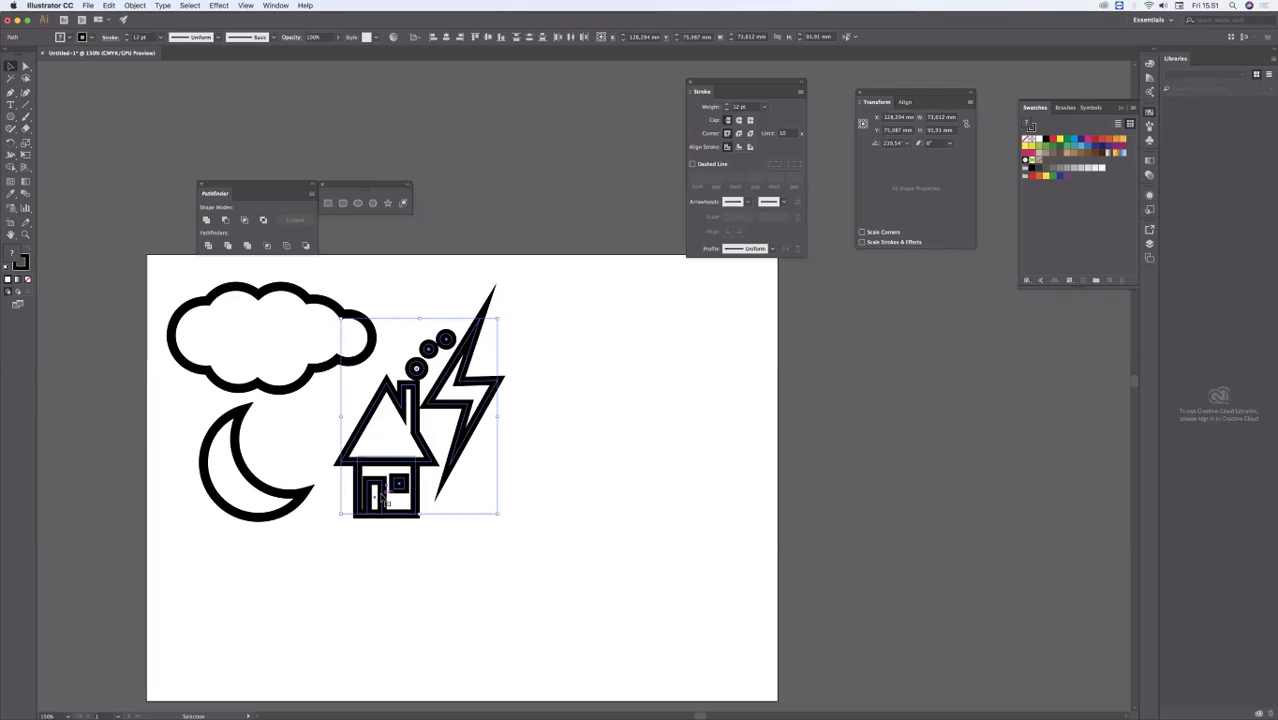
left_click_drag(394, 480, 309, 614)
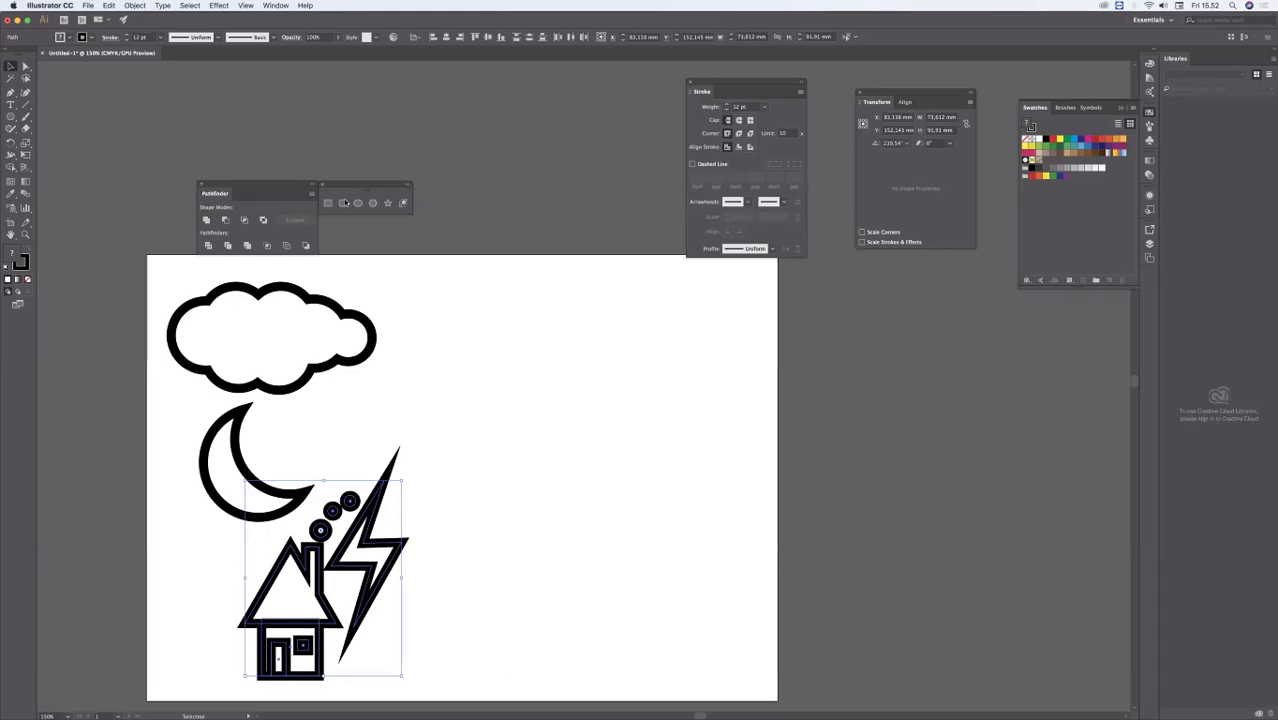
left_click_drag(366, 192, 440, 281)
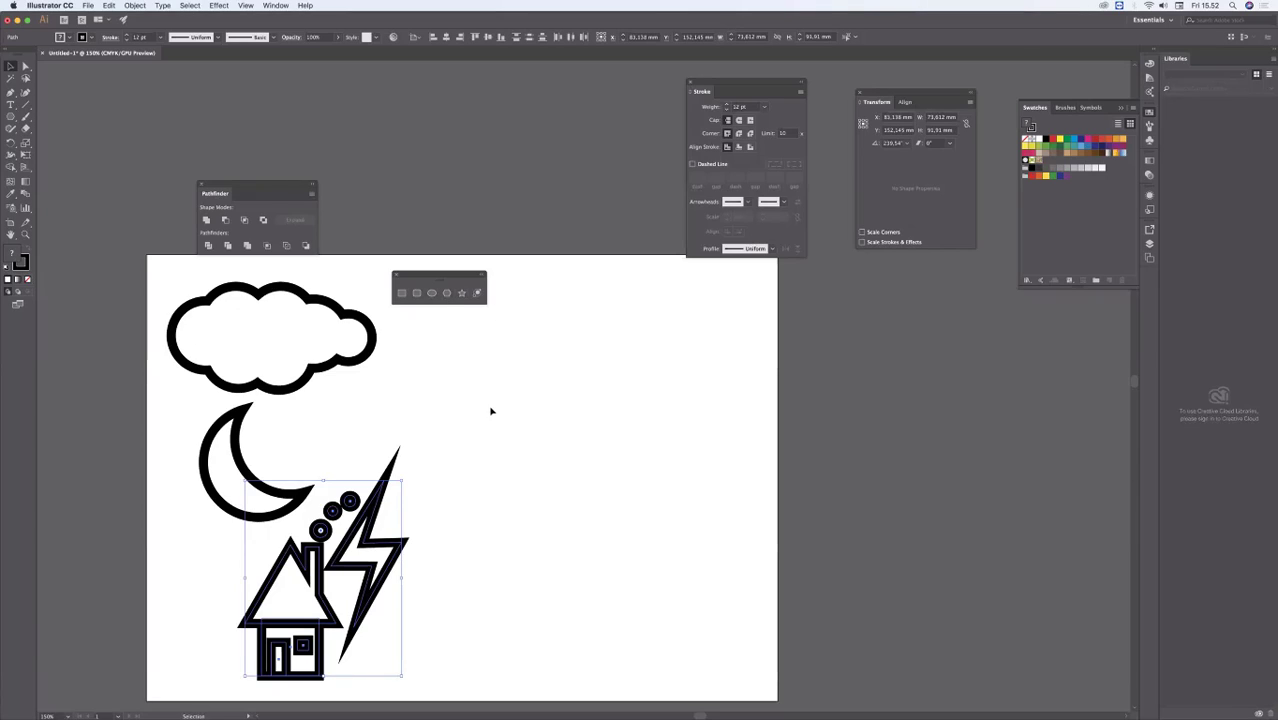
left_click(374, 377)
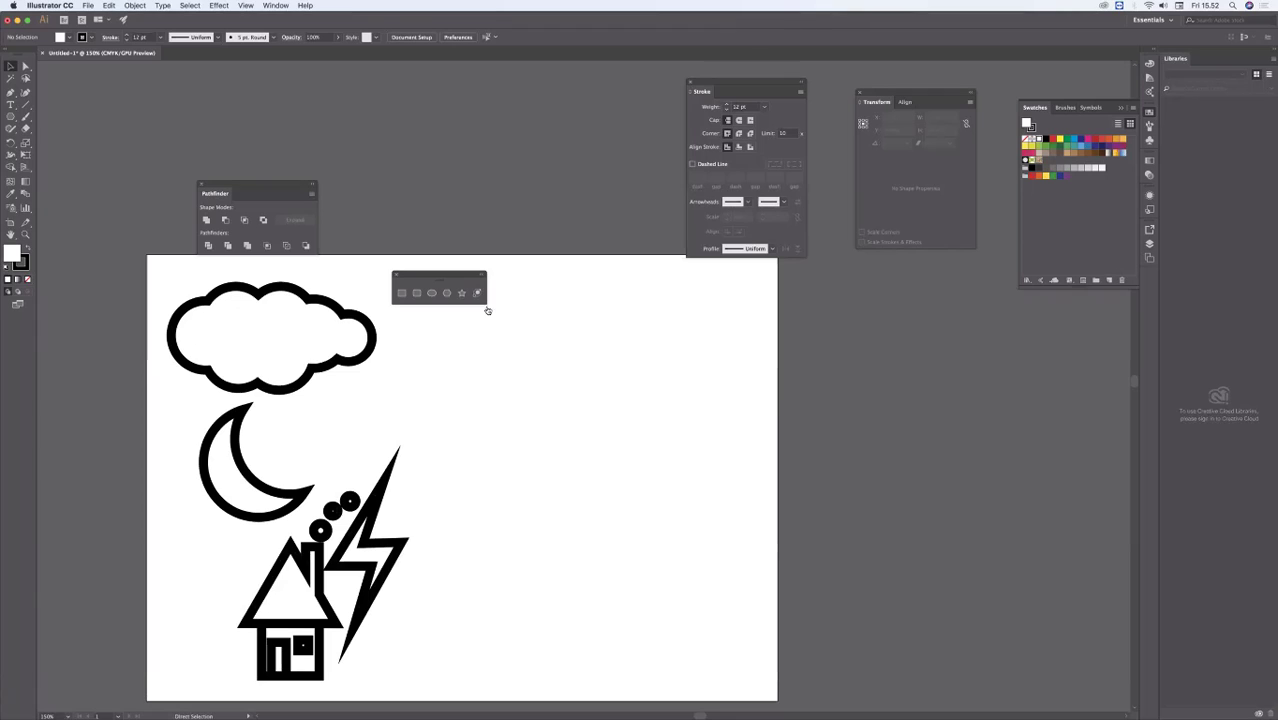
Step: Switch to Preview to view the "Apply Logo Design" page of TEORI DAN PRAKTIK INFOGRAFIS.pdf
key("super+Tab")
key("super+Tab")
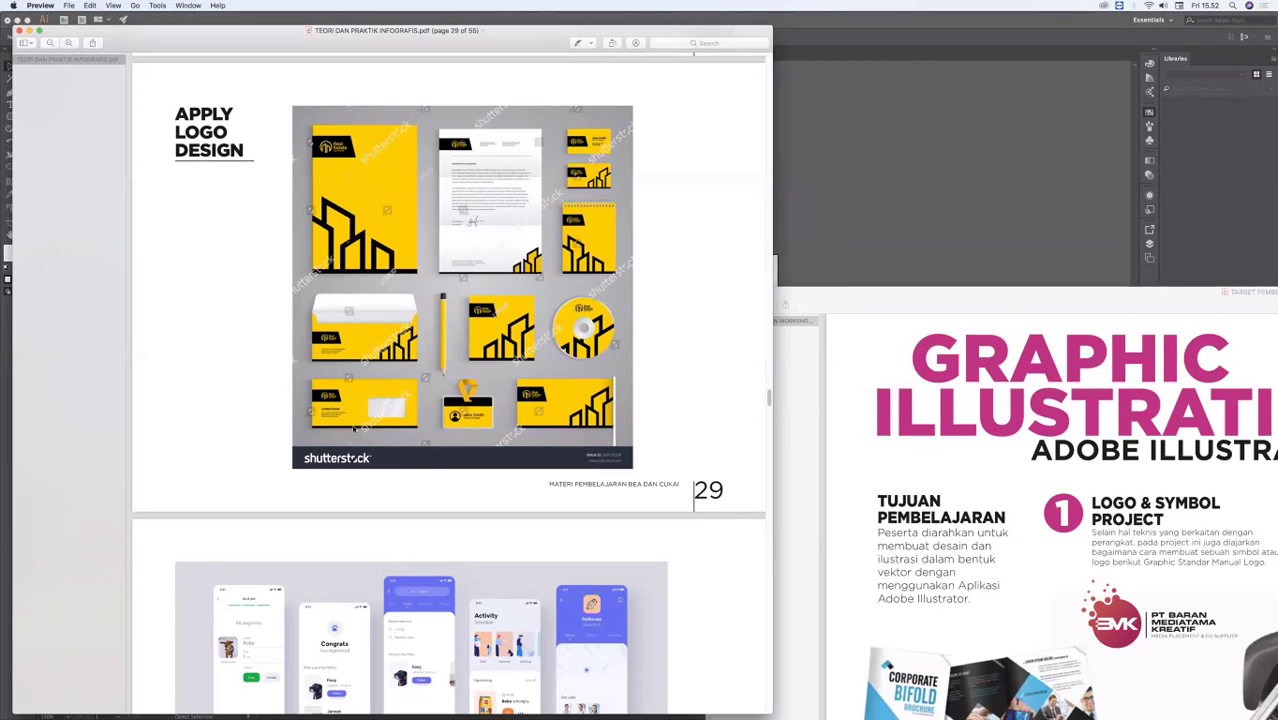
Step: Look through the PDF past the User Interface Design page to the night landscape illustration on page 32
left_click(768, 412)
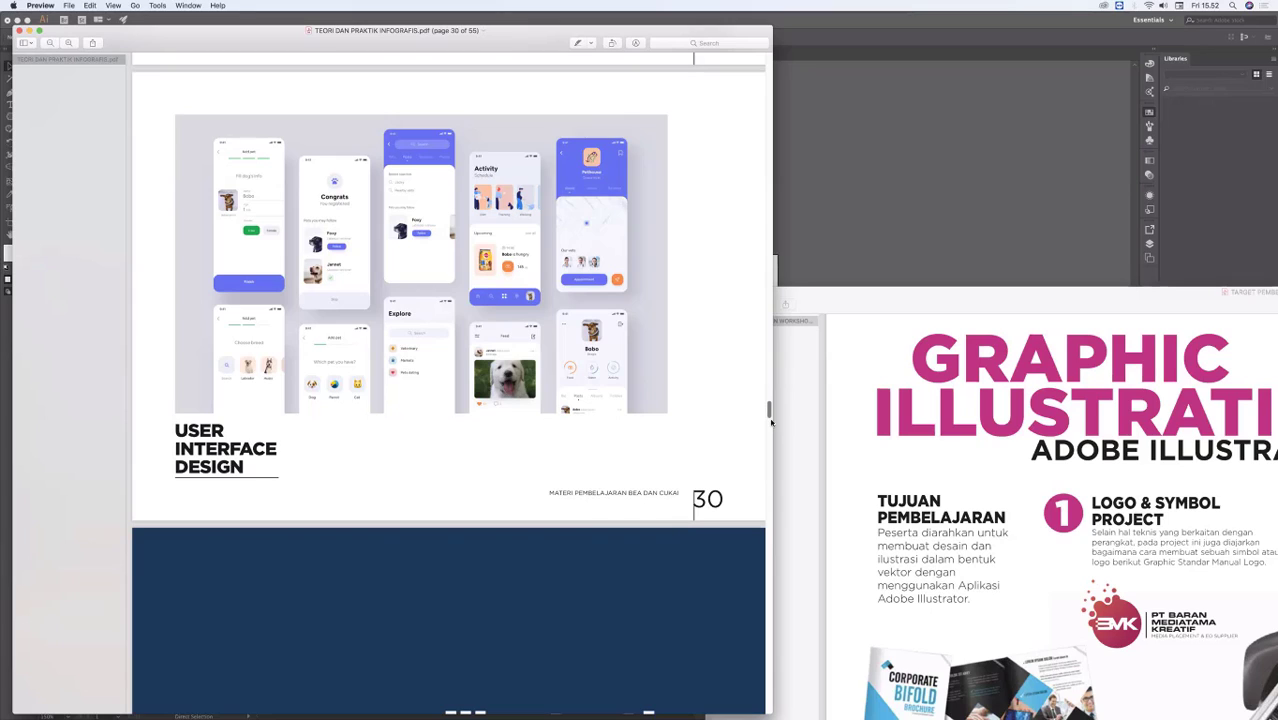
left_click_drag(771, 420, 771, 434)
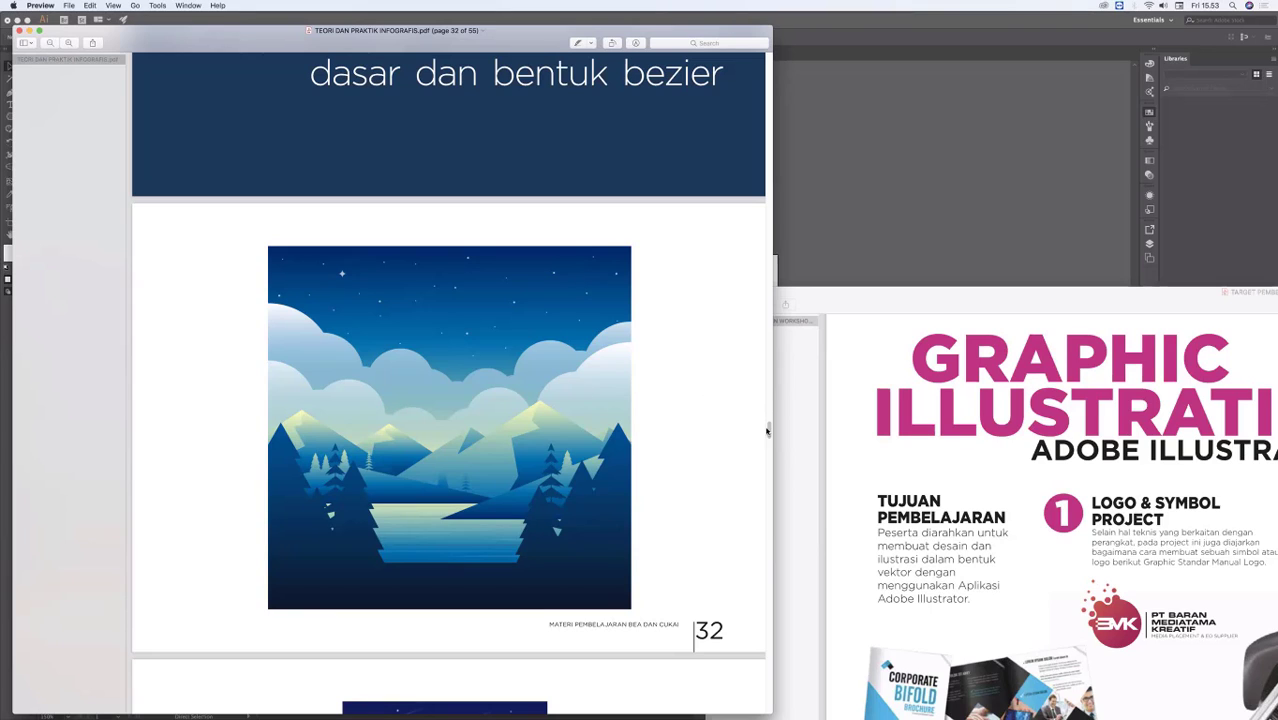
left_click_drag(768, 430, 768, 430)
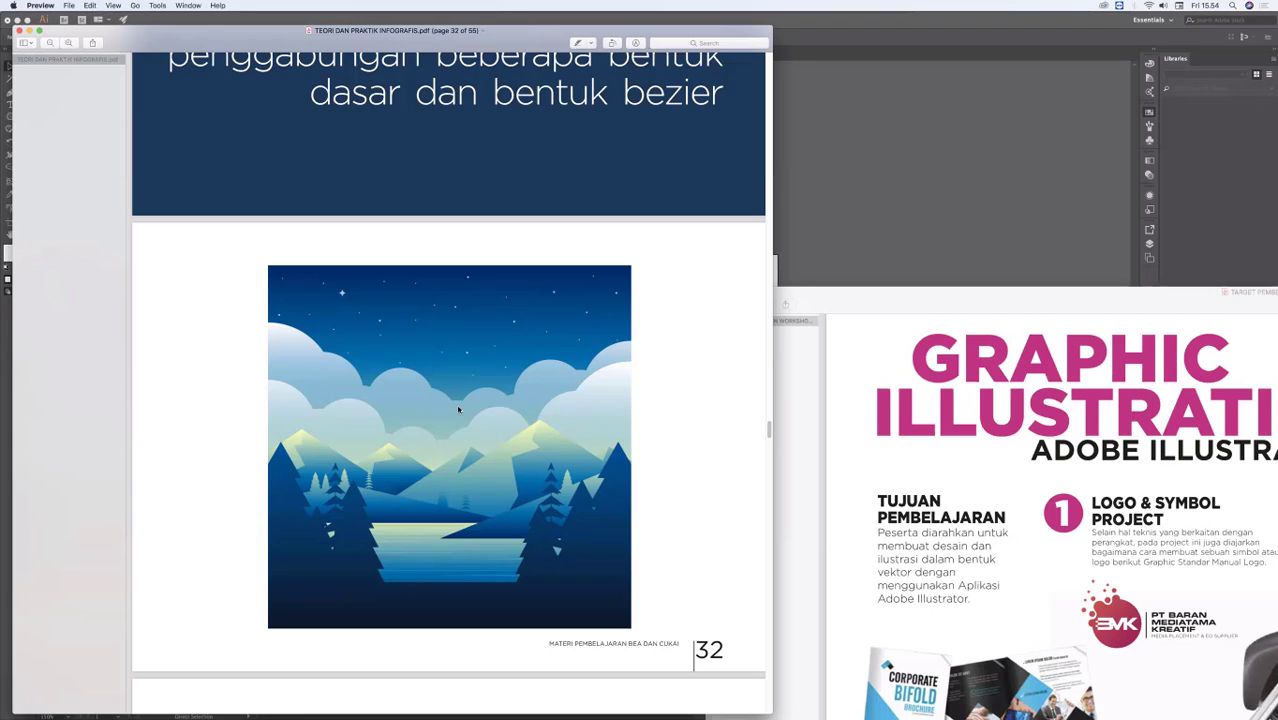
Step: Switch to Illustrator and draw a rectangle about 133 by 128 mm in the empty artboard area beside the icons
left_click(835, 242)
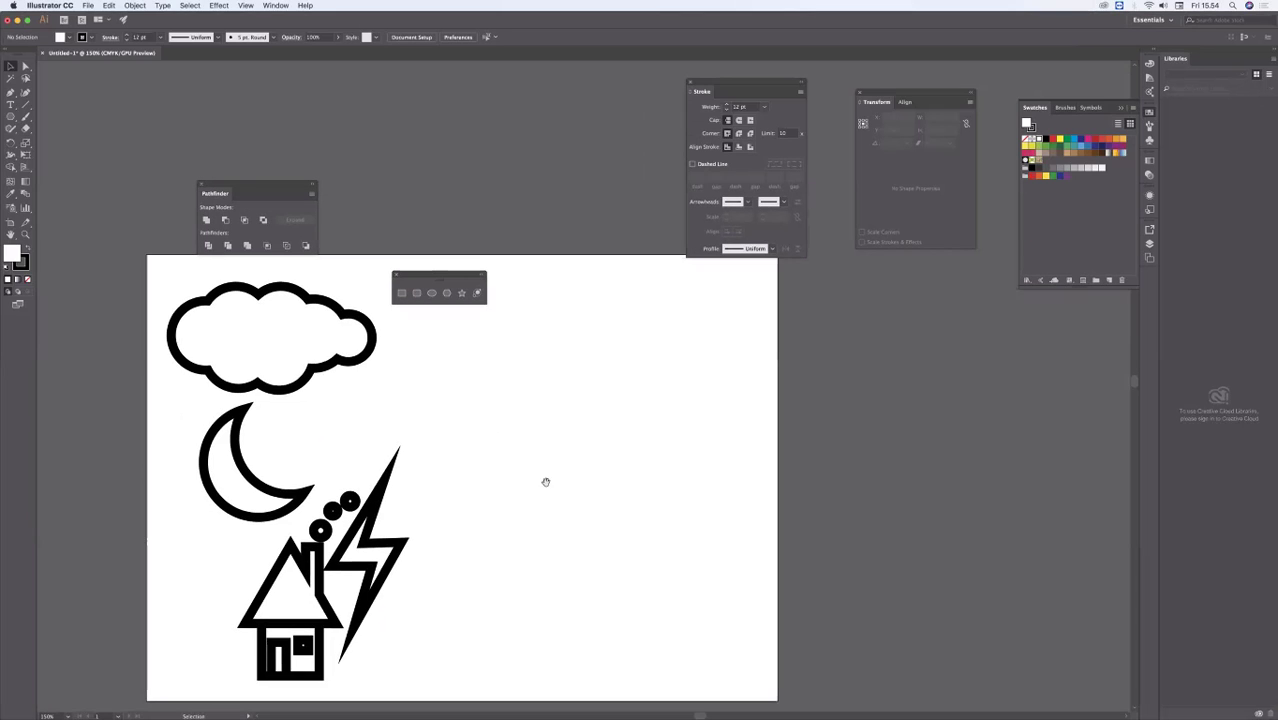
scroll(545, 479, "down", 2)
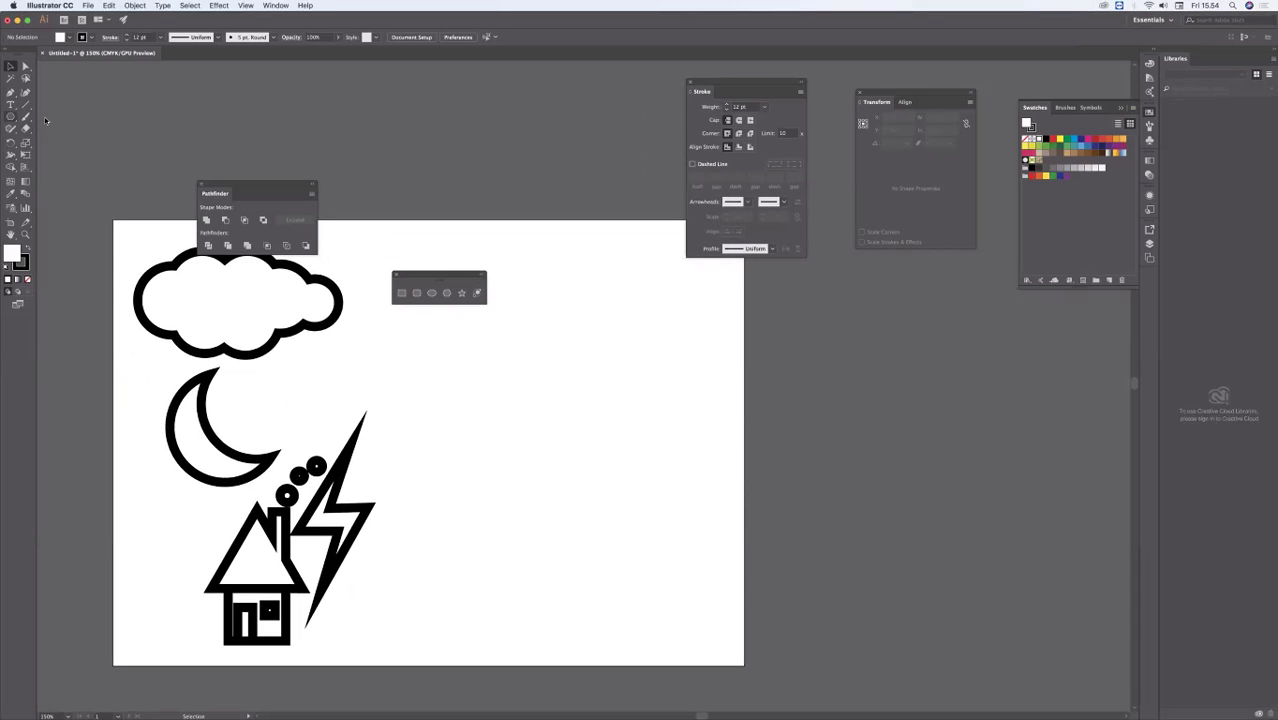
left_click_drag(11, 116, 50, 117)
mouse_move(443, 325)
left_mouse_down()
mouse_move(675, 564)
mouse_move(726, 597)
left_mouse_up()
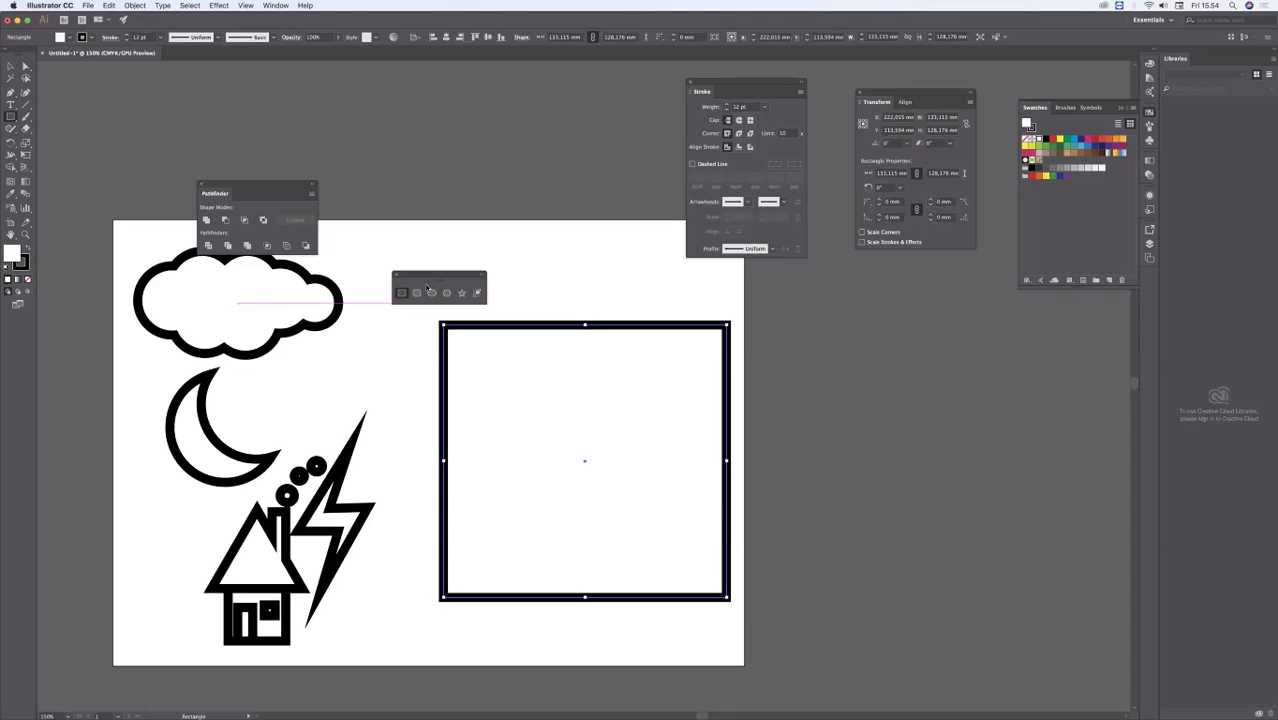
Step: Place the floating shape tools above the artboard and move the rectangle up and left to about X 205, Y 86 mm
left_click_drag(418, 272, 350, 130)
key("v")
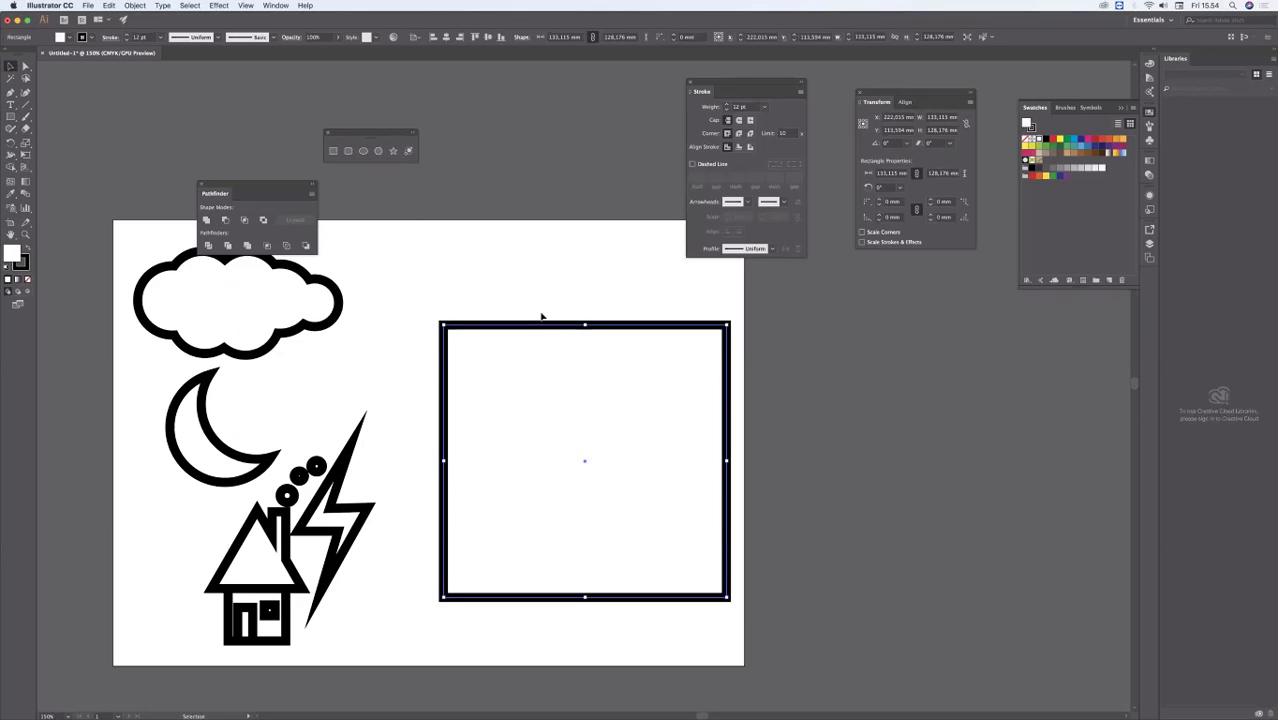
left_click_drag(532, 326, 539, 278)
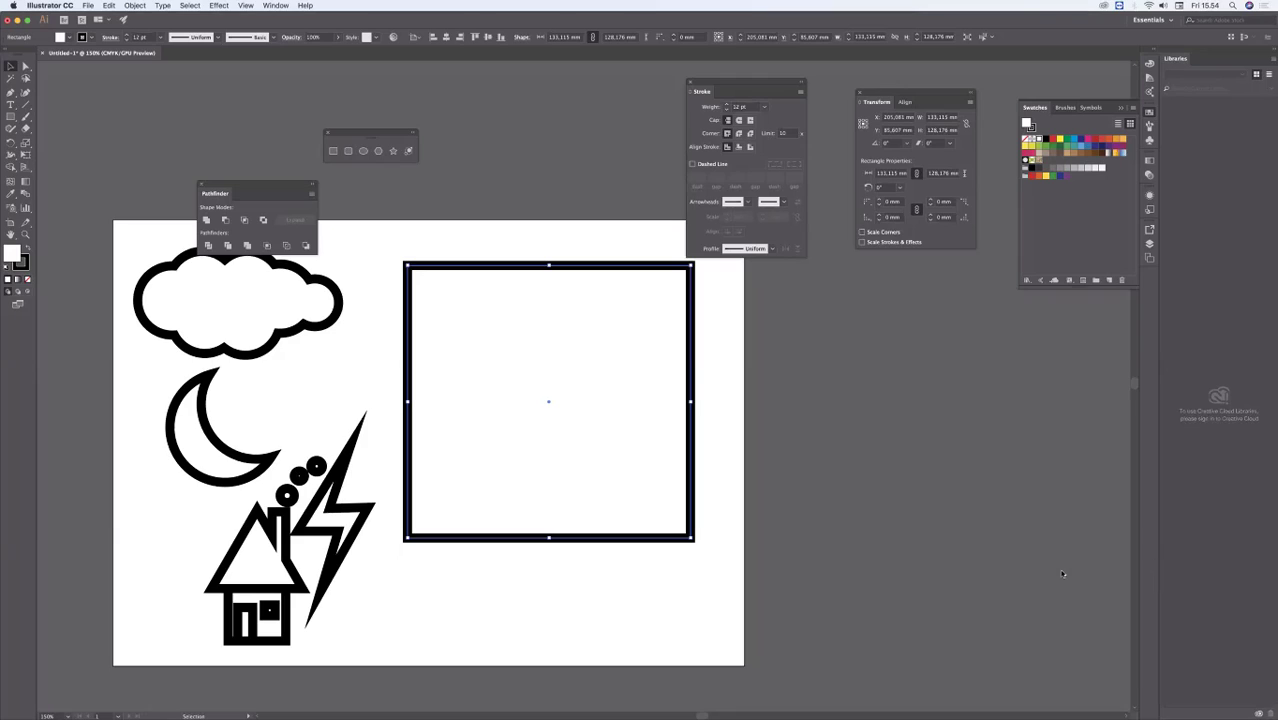
Step: Shift the rectangle to about X 202 mm and, after checking the landscape illustration in Preview, extend its top edge to a height of about 131 mm
left_click(610, 558)
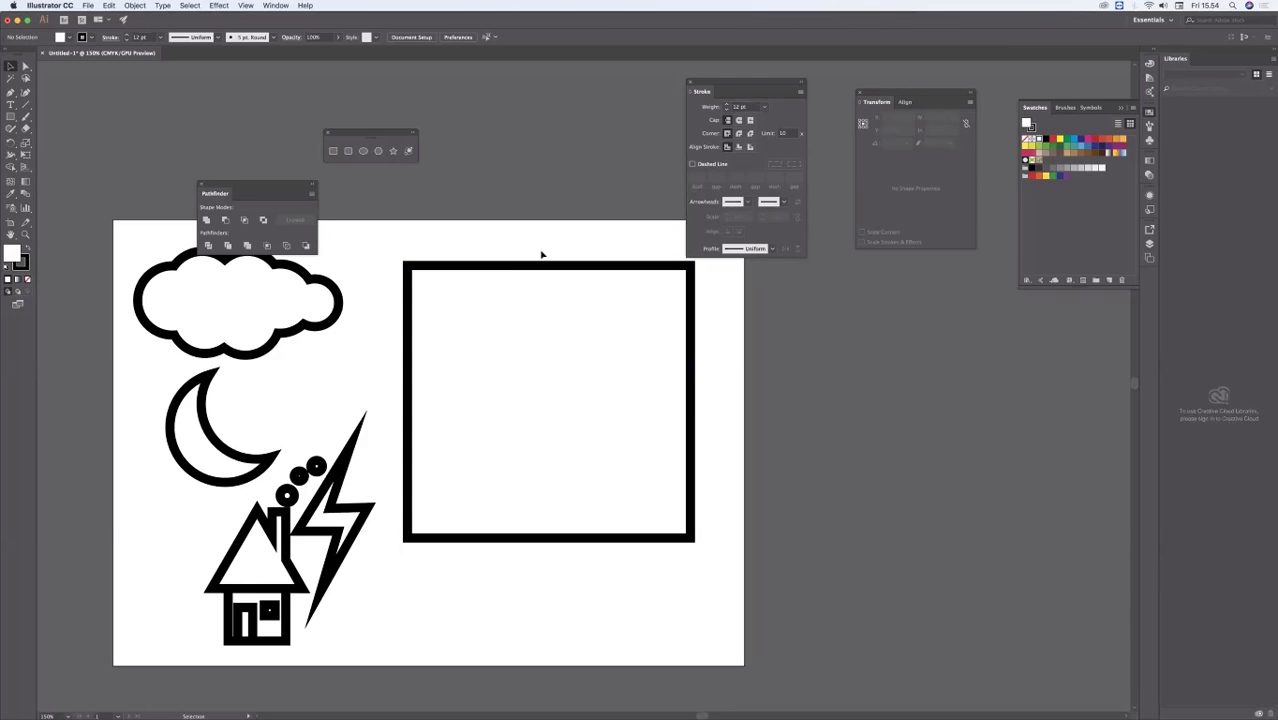
left_click_drag(549, 266, 543, 272)
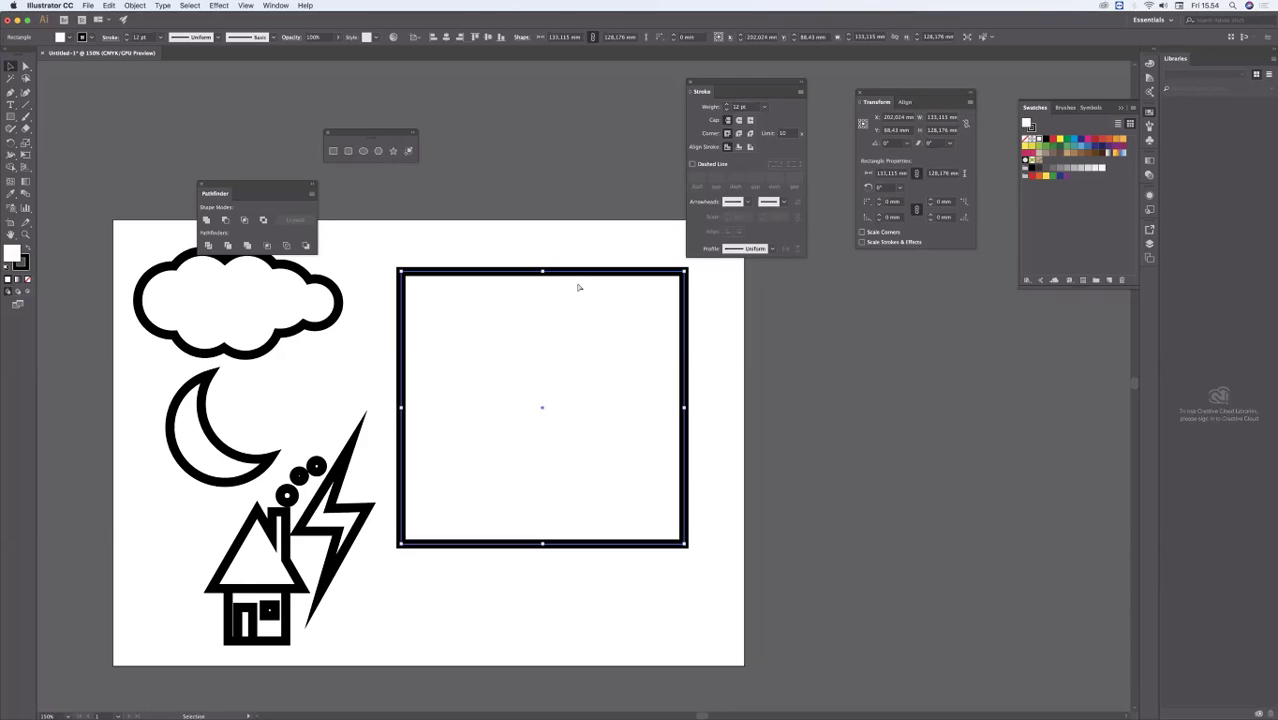
key("super+Tab")
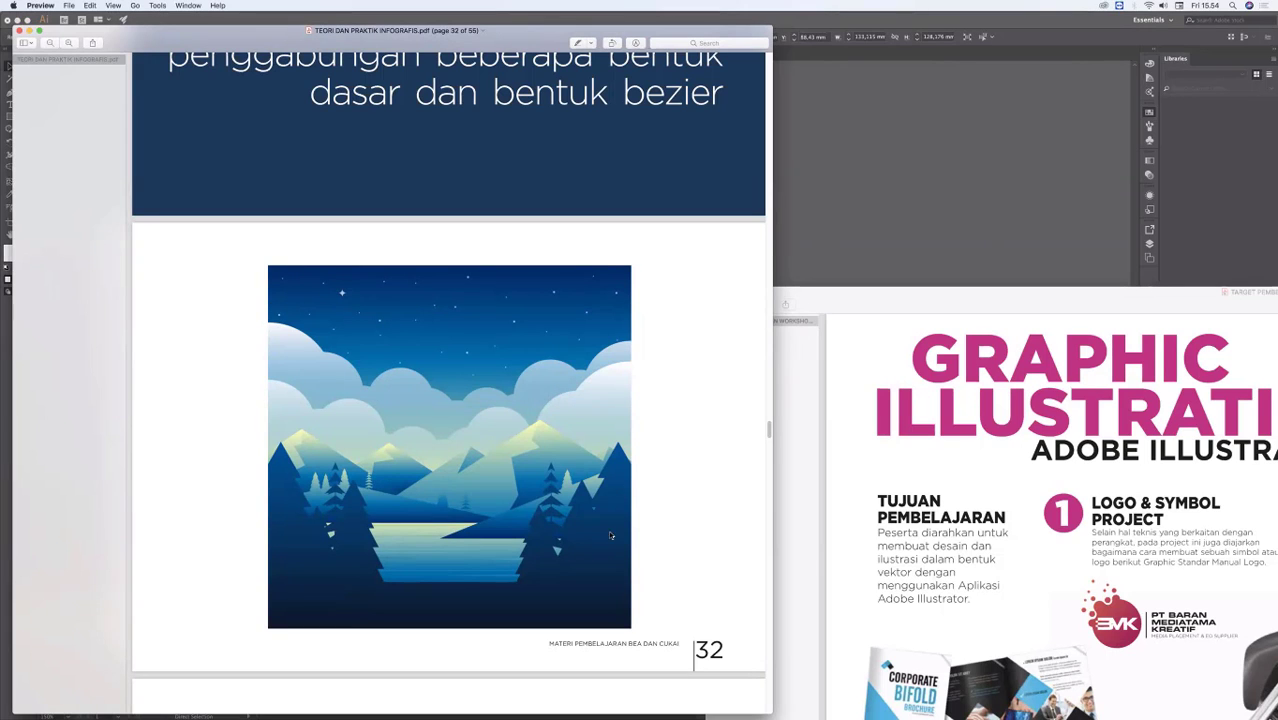
left_click(876, 229)
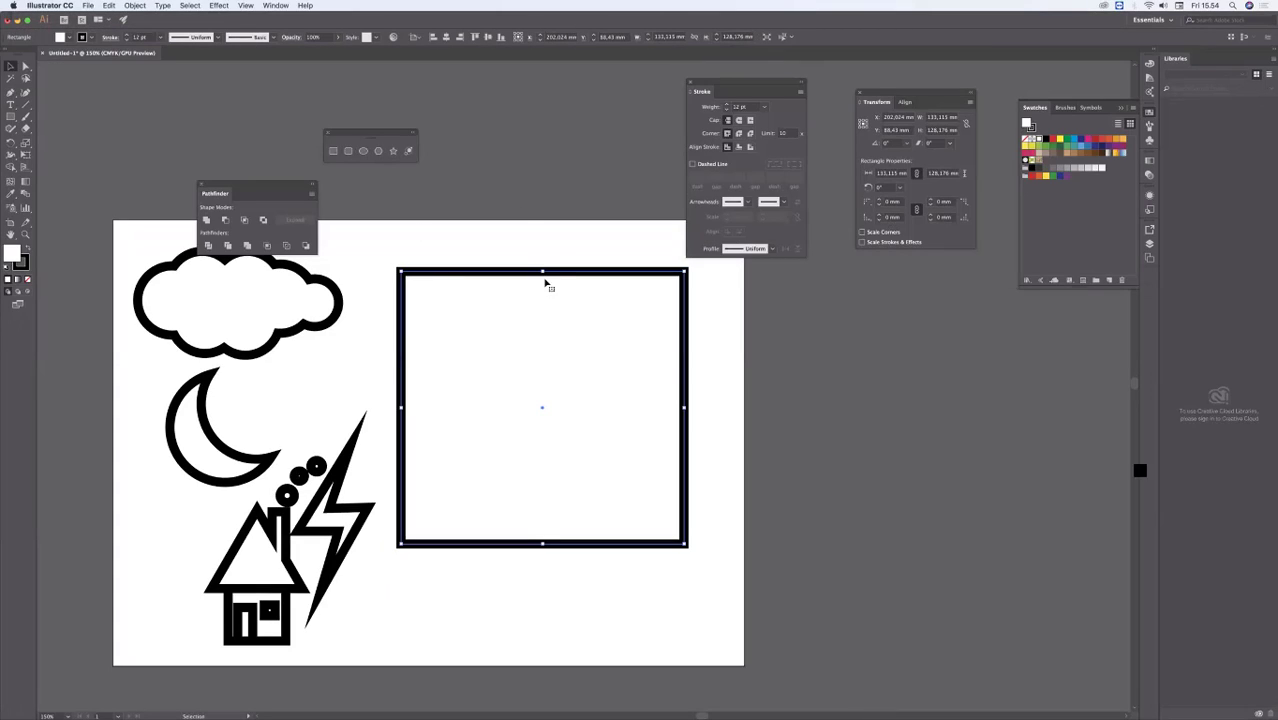
left_click_drag(542, 270, 542, 264)
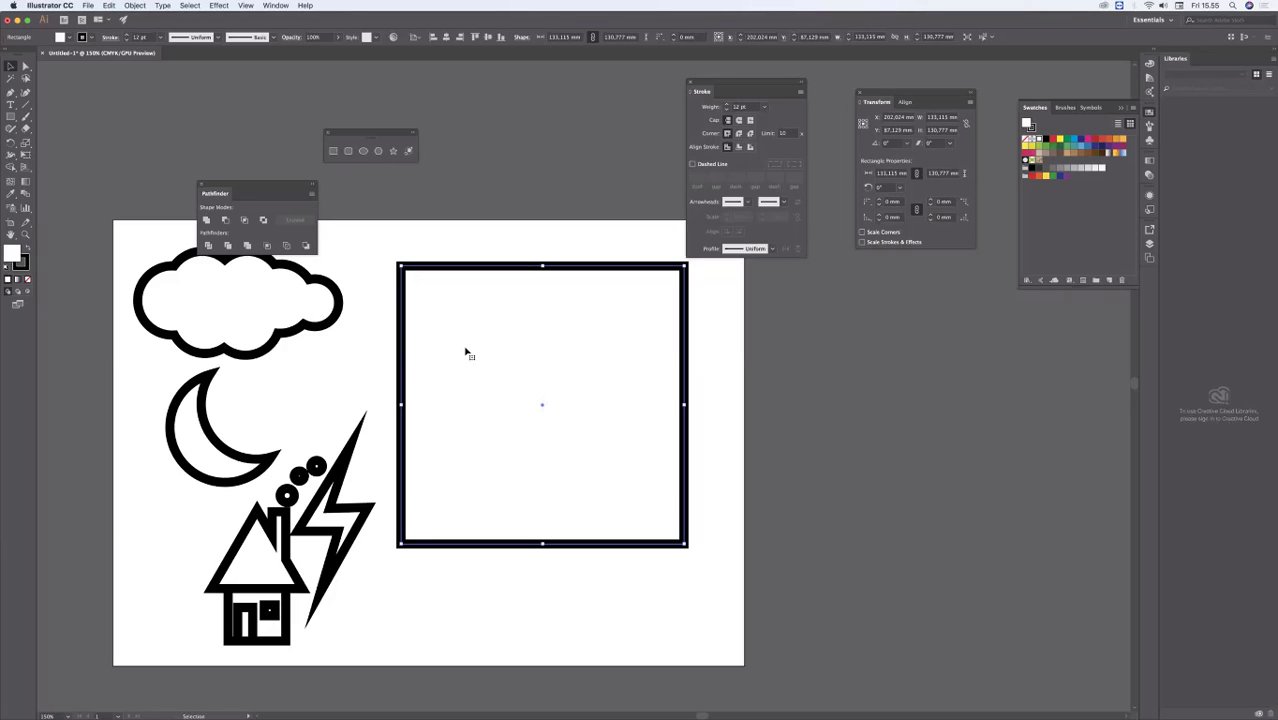
Step: Move the Stroke panel off the artboard and float the toolbox just beside the rectangle
left_click_drag(740, 84, 836, 100)
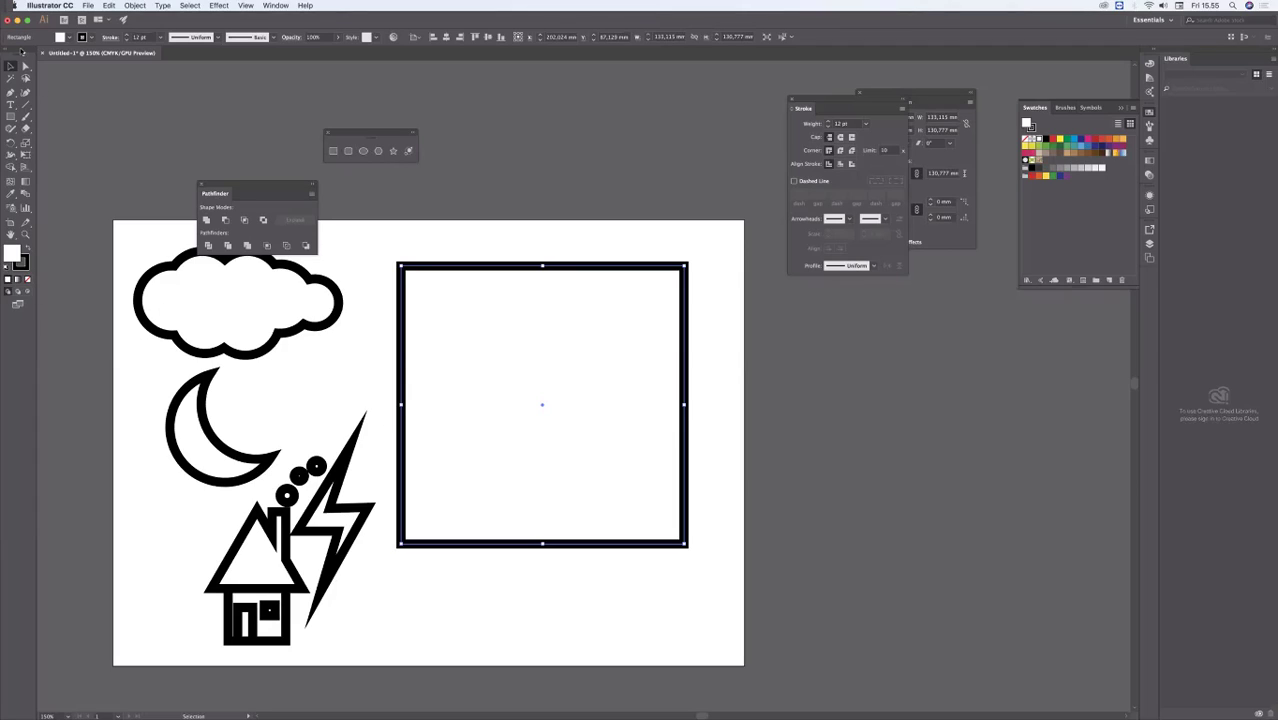
left_click_drag(22, 52, 522, 316)
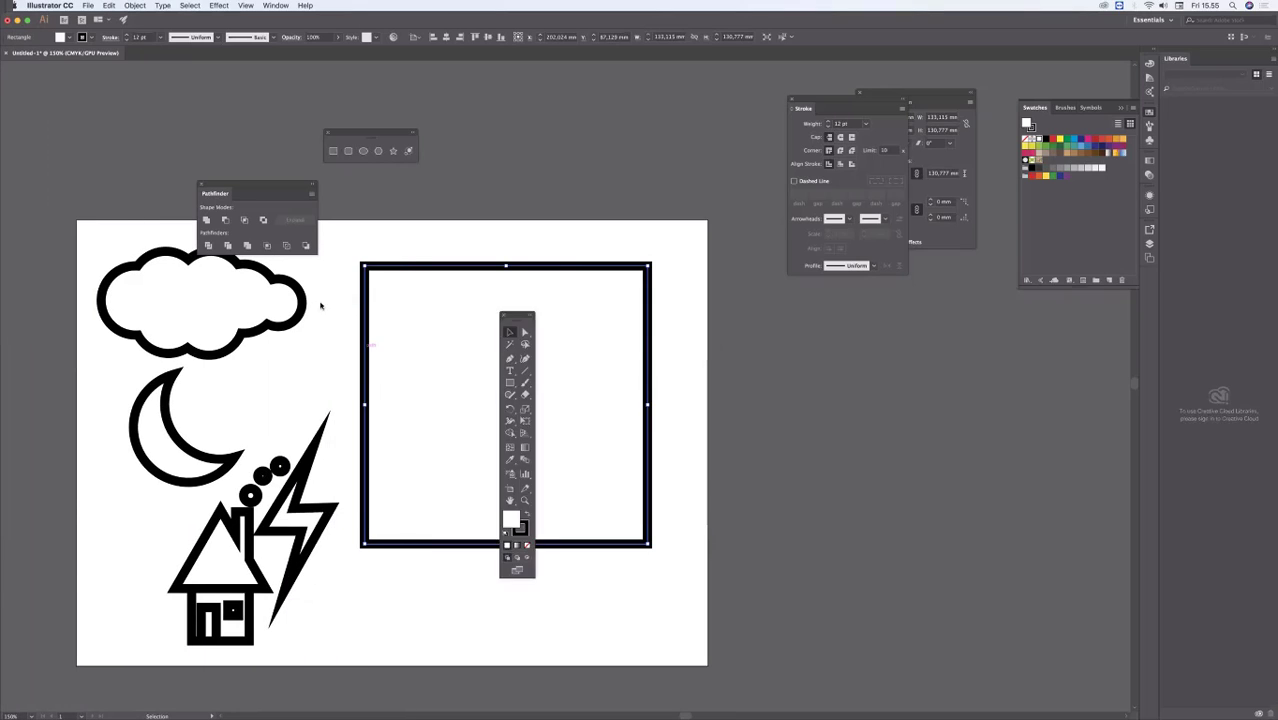
mouse_move(320, 306)
left_mouse_down()
mouse_move(312, 282)
mouse_move(327, 284)
left_mouse_up()
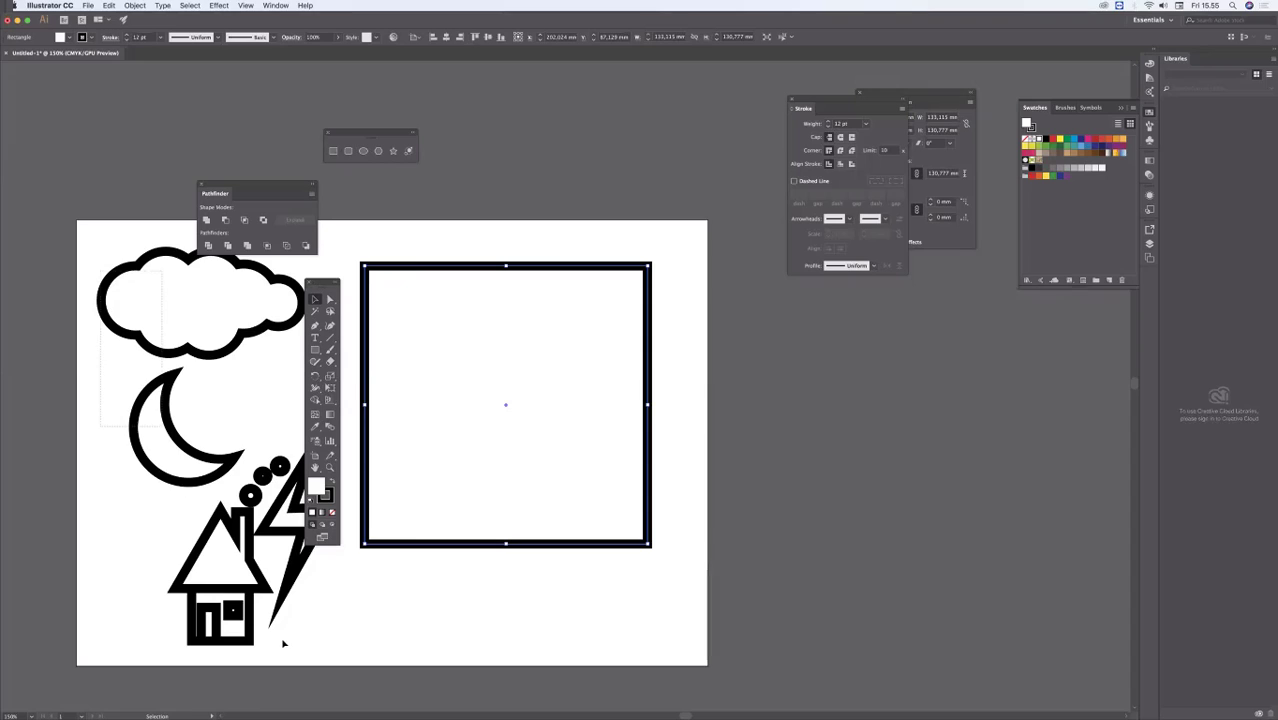
Step: Delete the cloud, moon, house and lightning icons, and move the Pathfinder panel and toolbox farther from the rectangle
left_click_drag(283, 644, 317, 651)
key("Delete")
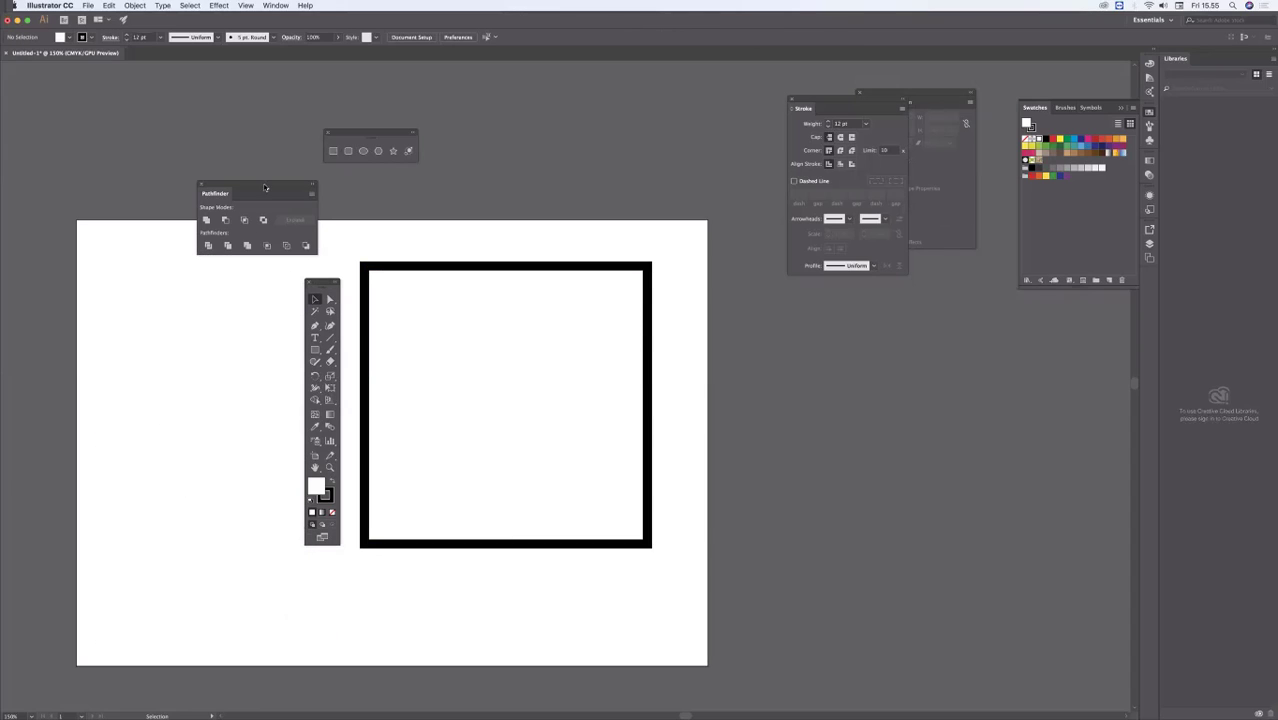
left_click_drag(265, 188, 224, 100)
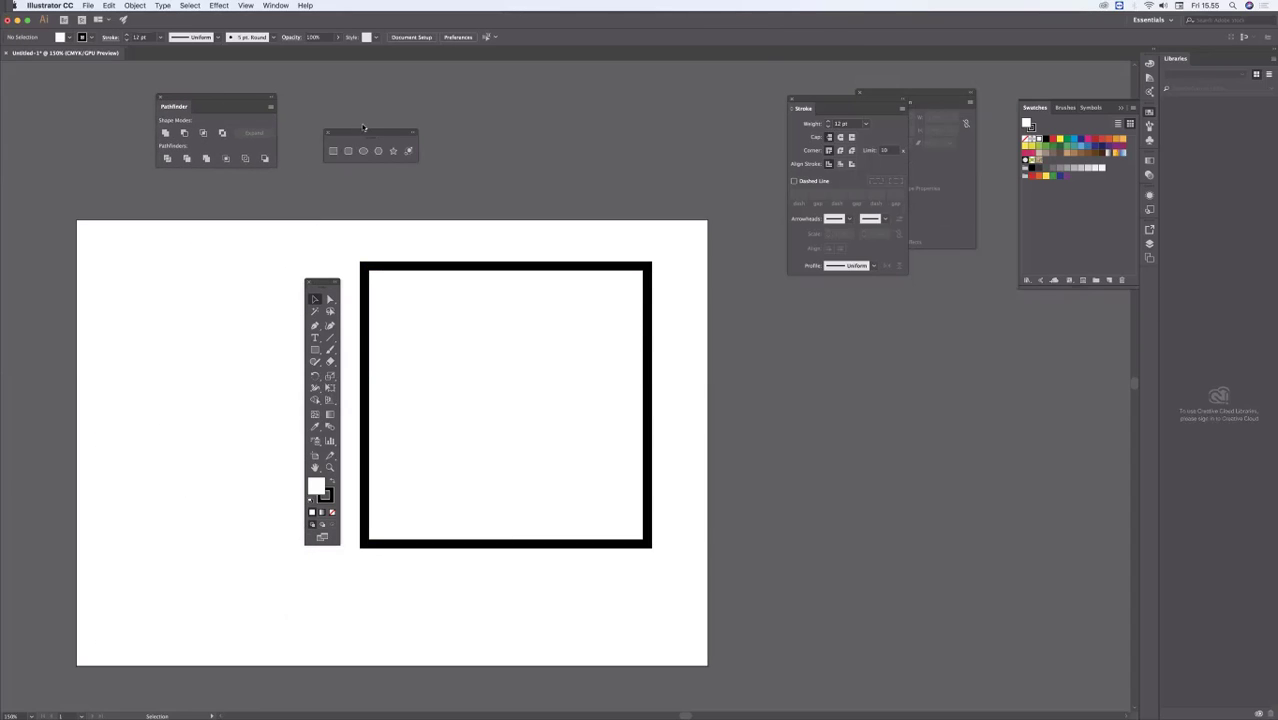
left_click_drag(326, 283, 240, 235)
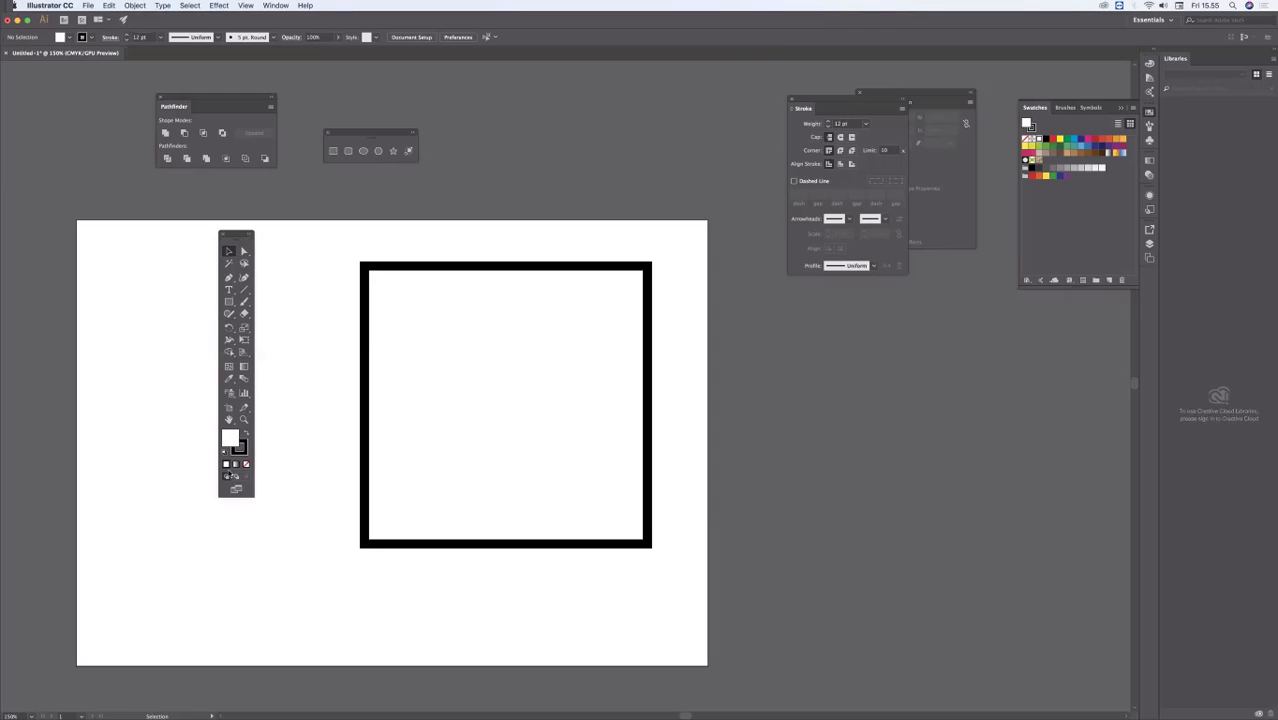
Step: Try several solid fill swatches on the rectangle, including orange and light blue, ending with green
left_click(390, 276)
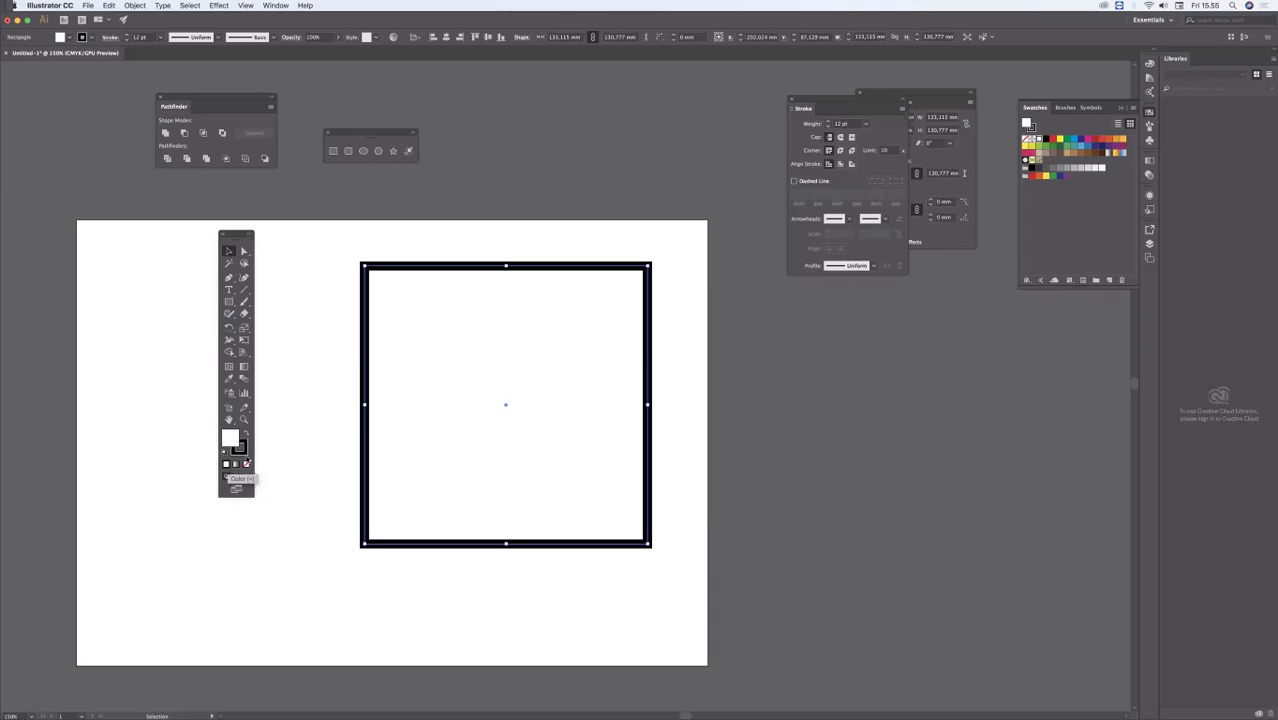
left_click(1060, 138)
left_click(1066, 141)
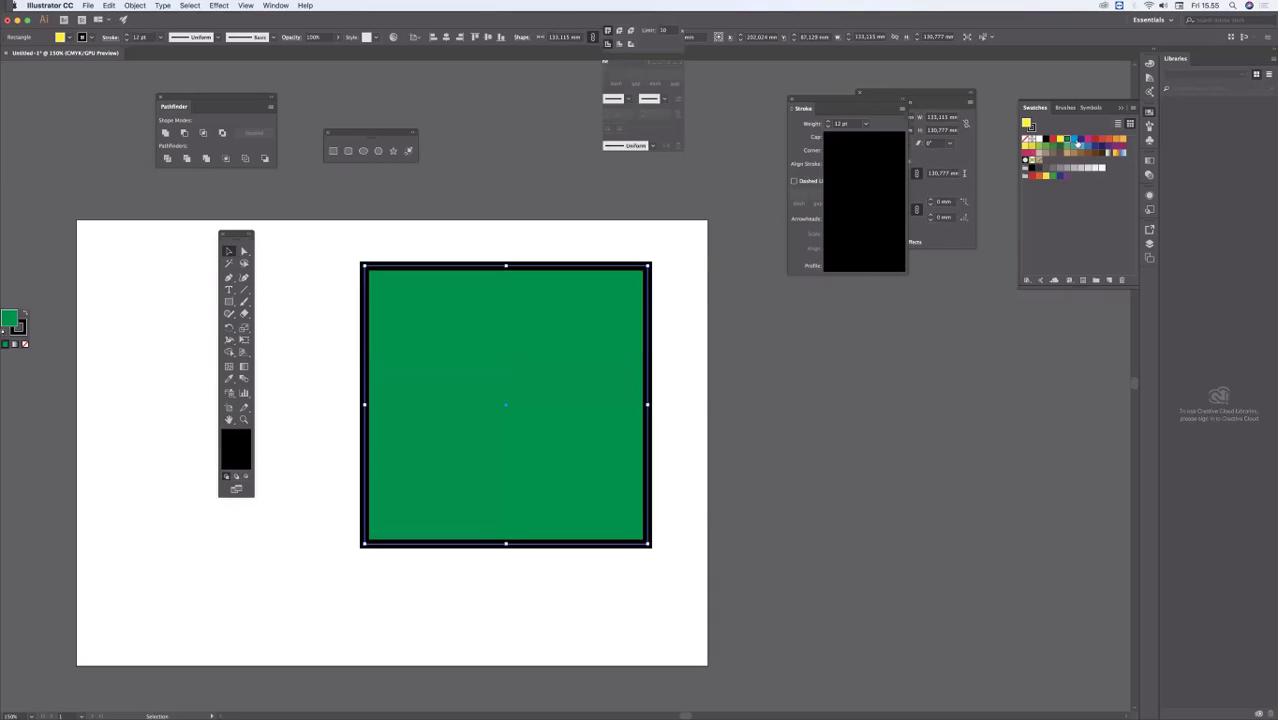
left_click(1080, 139)
left_click(1106, 141)
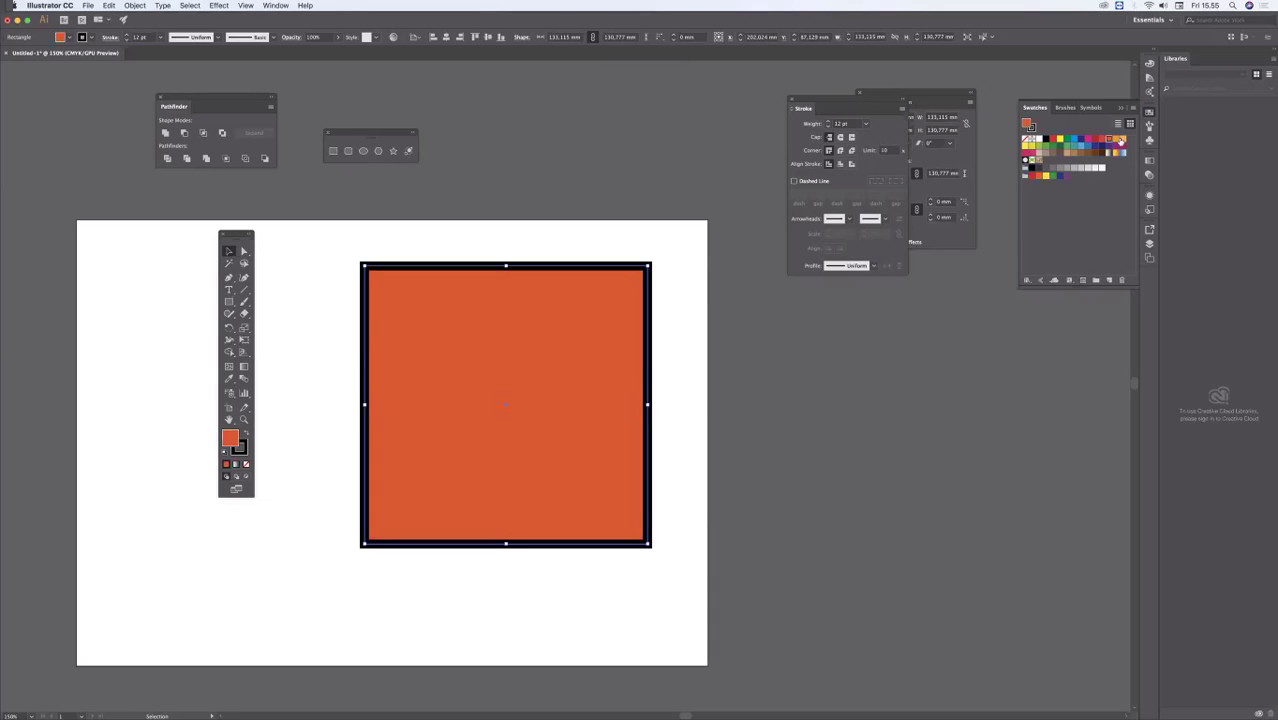
left_click(1118, 141)
left_click(1098, 147)
left_click(1076, 147)
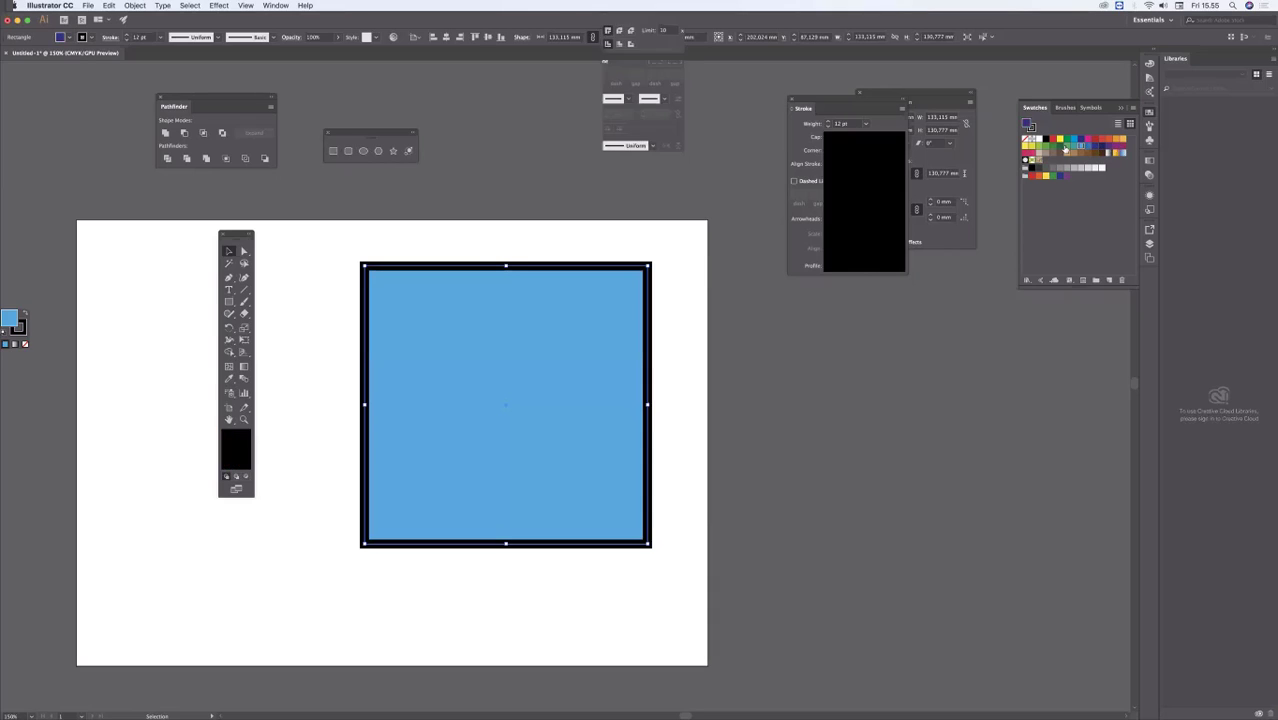
left_click(1058, 147)
left_click(1044, 148)
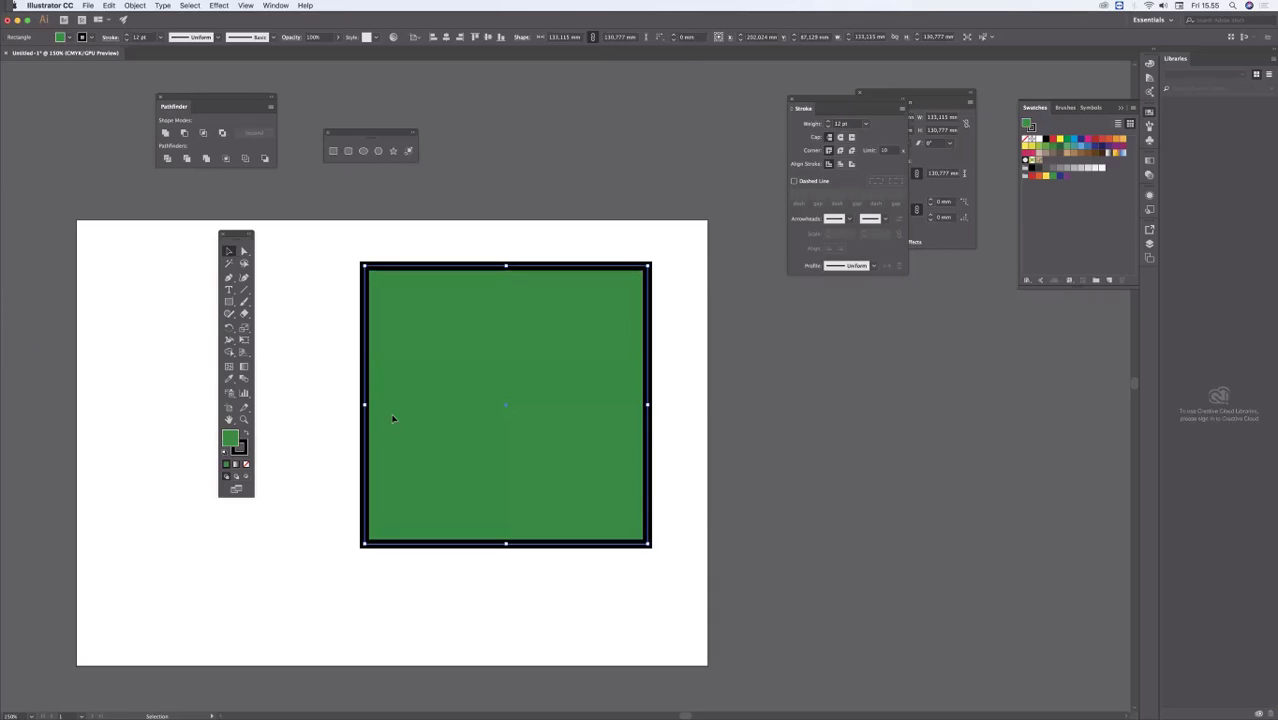
Step: Fill the rectangle with the default linear white-to-black gradient and float the Gradient panel between the toolbox and the rectangle
left_click(237, 466)
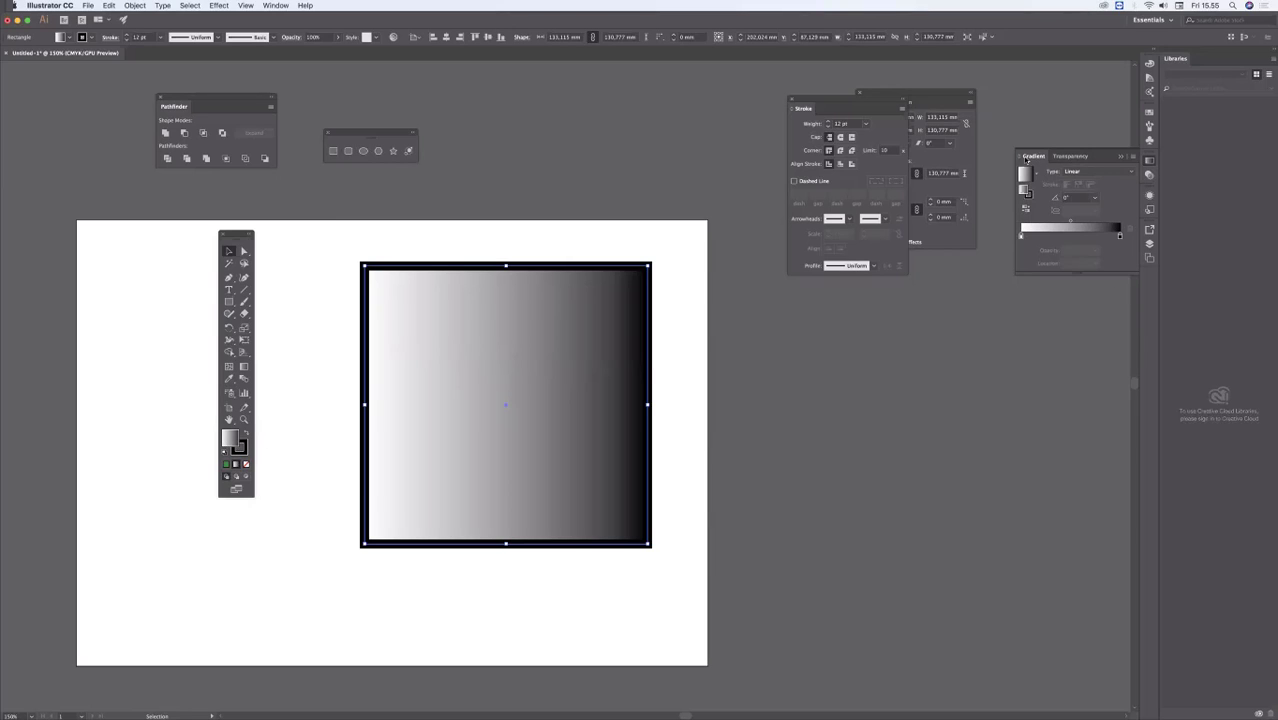
left_click_drag(1033, 156, 289, 402)
left_click_drag(240, 233, 174, 227)
left_click_drag(323, 401, 260, 275)
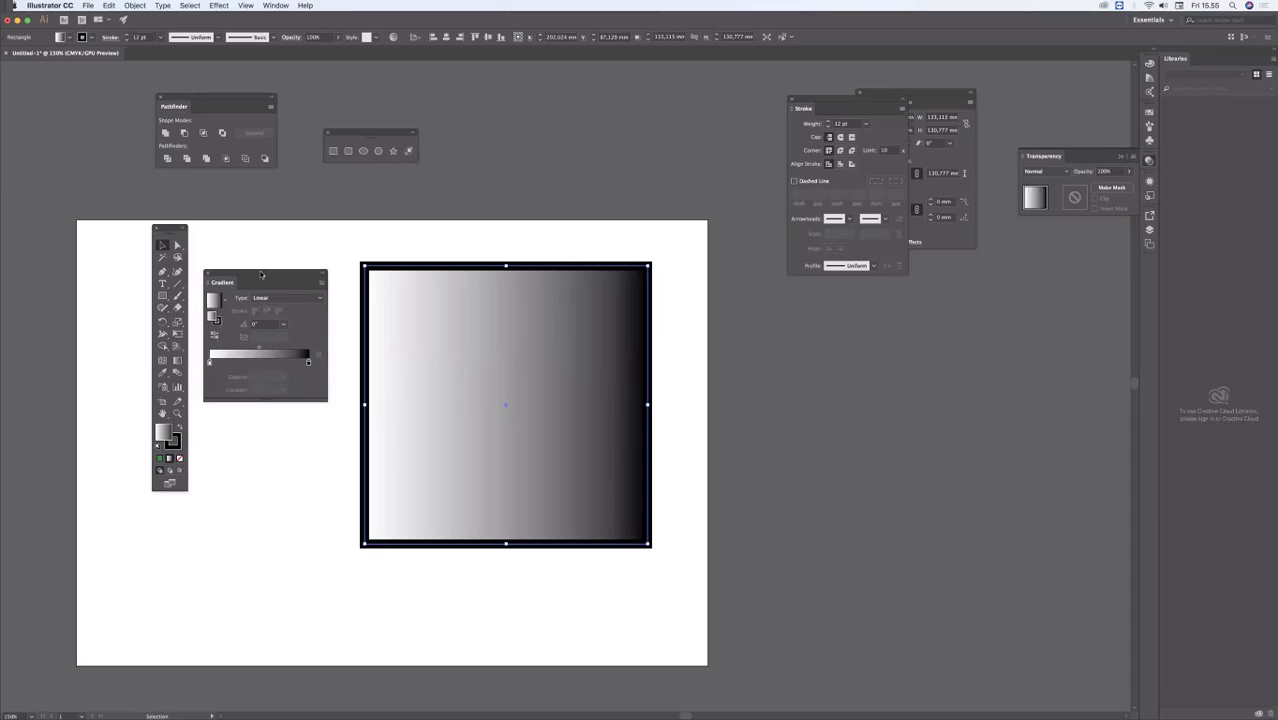
key("a")
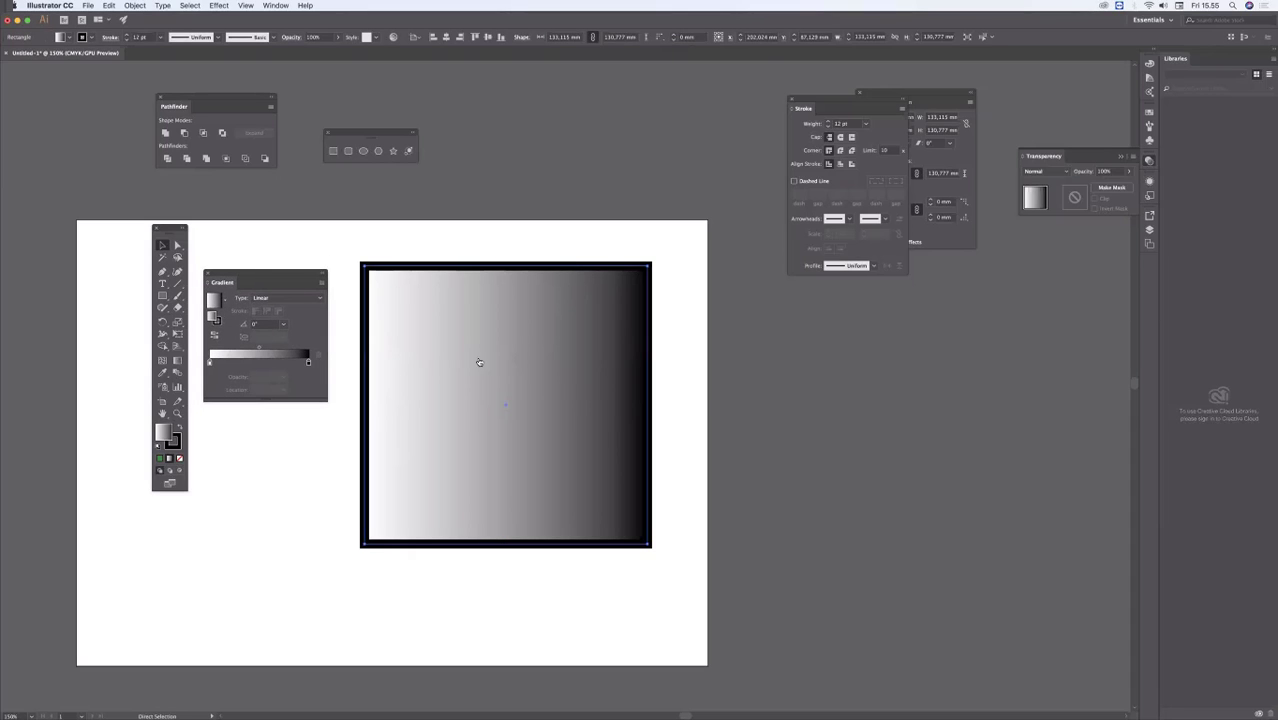
key("super+Tab")
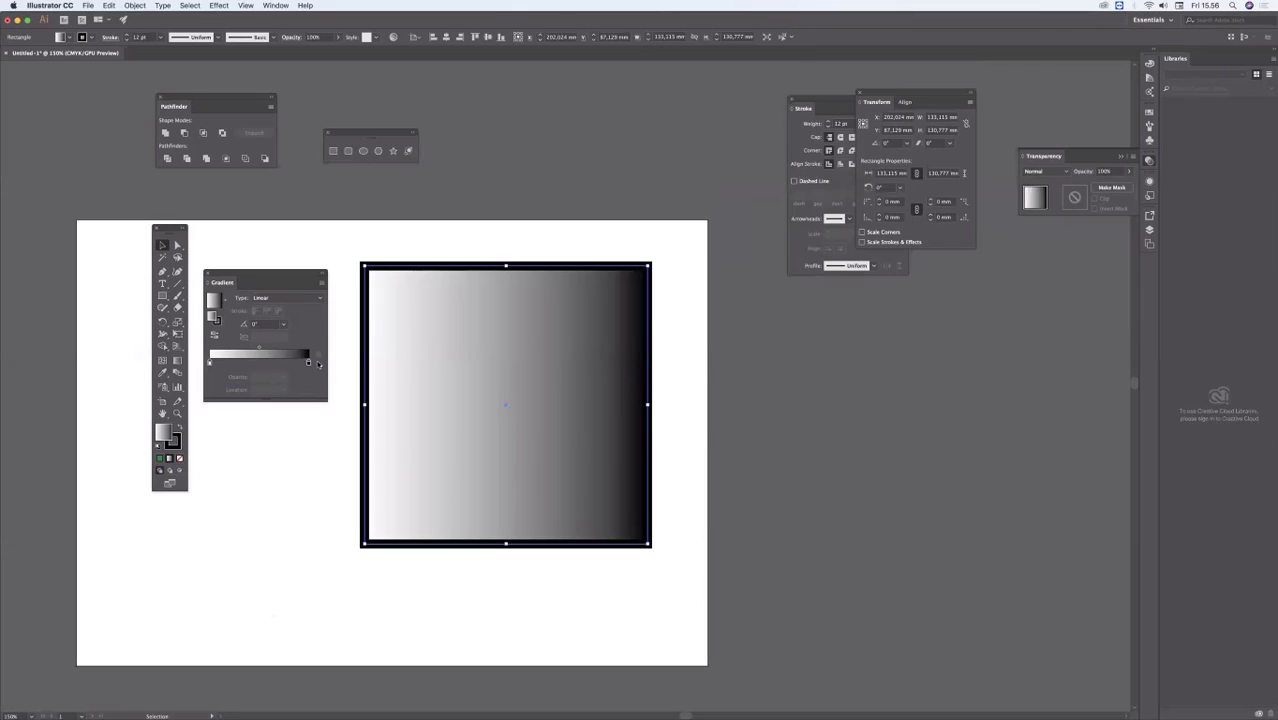
Step: Move the toolbox clear of the Gradient panel and recolour the black gradient stop dark blue, about C 100, M 82, Y 34, K 20
double_click(308, 363)
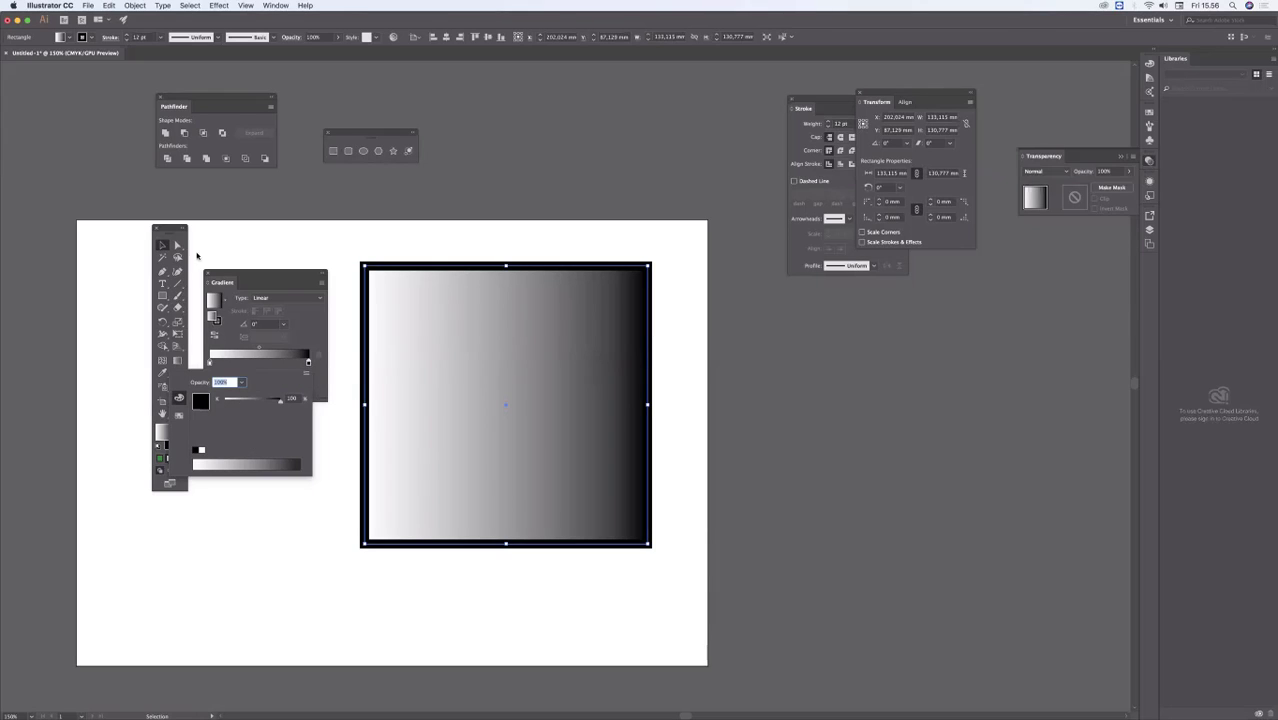
left_click(90, 228)
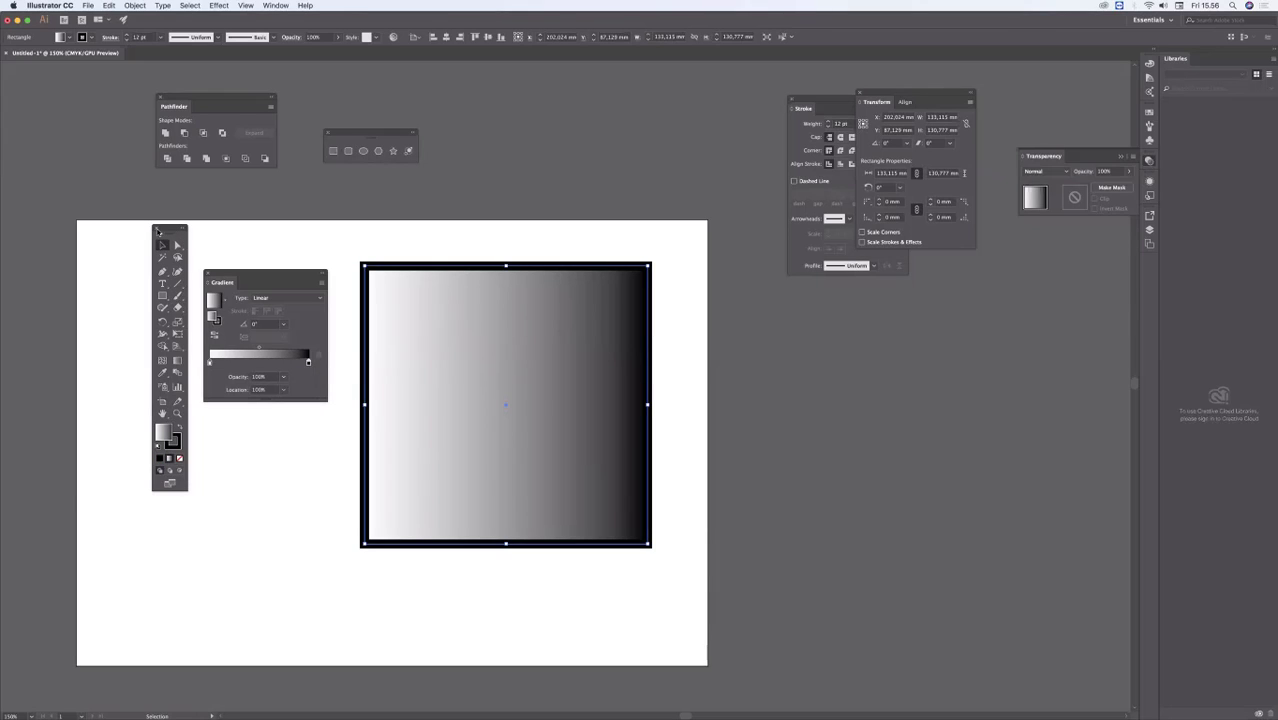
left_click_drag(158, 231, 53, 231)
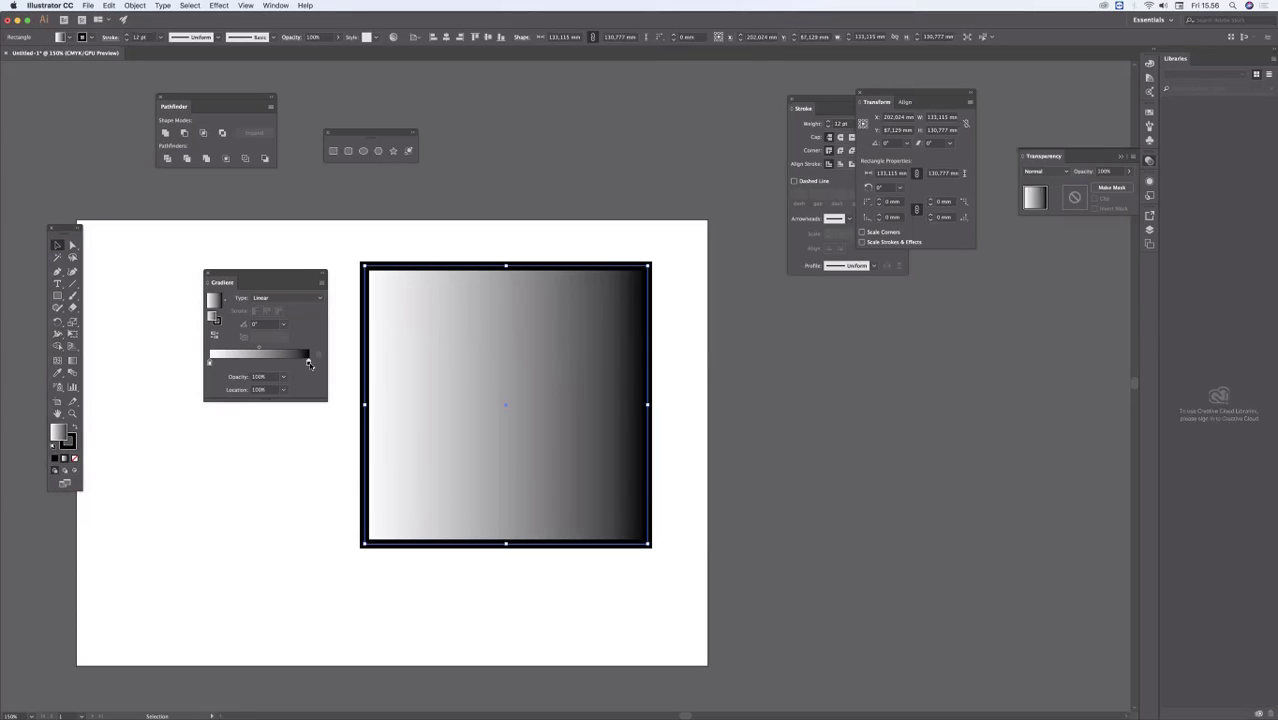
double_click(309, 363)
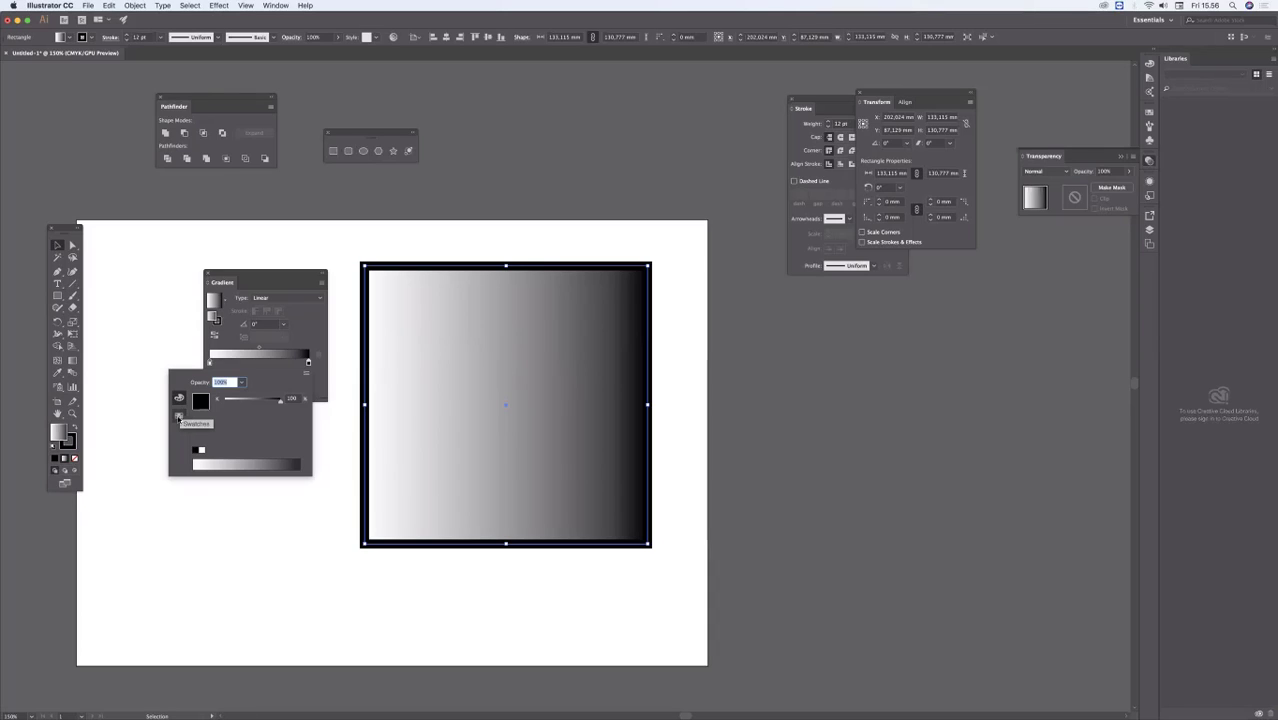
left_click(179, 418)
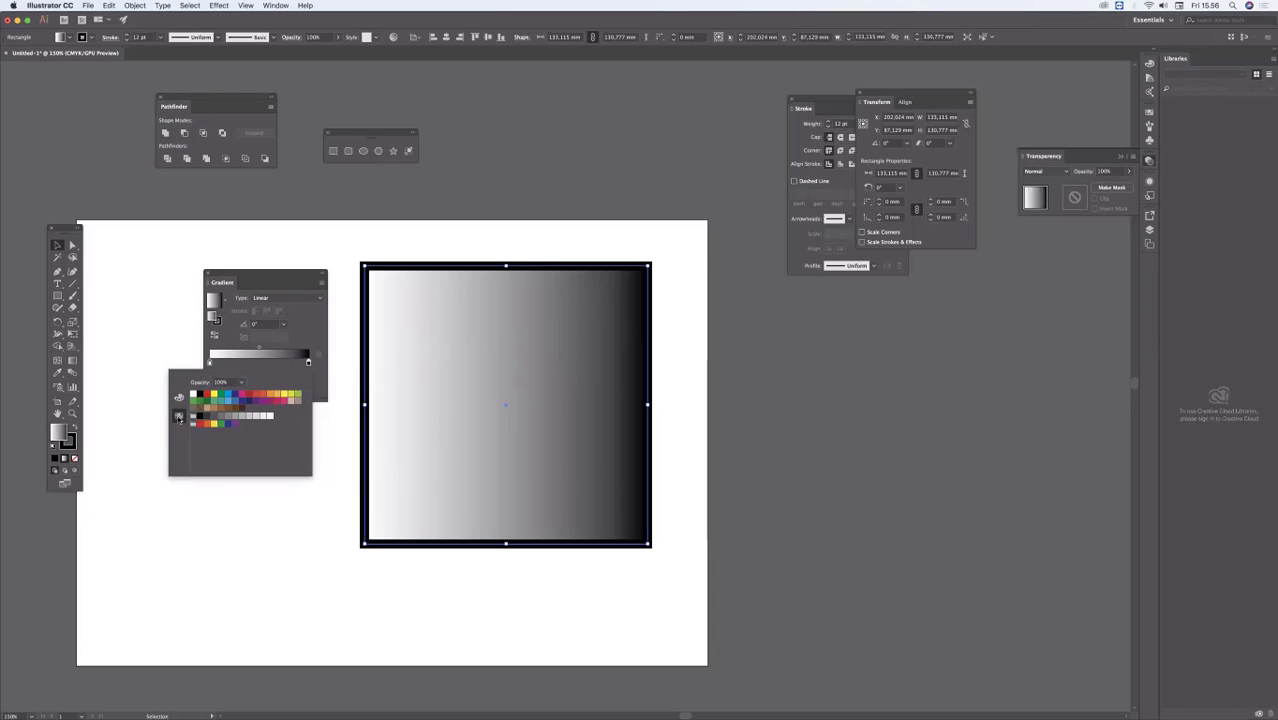
left_click(241, 402)
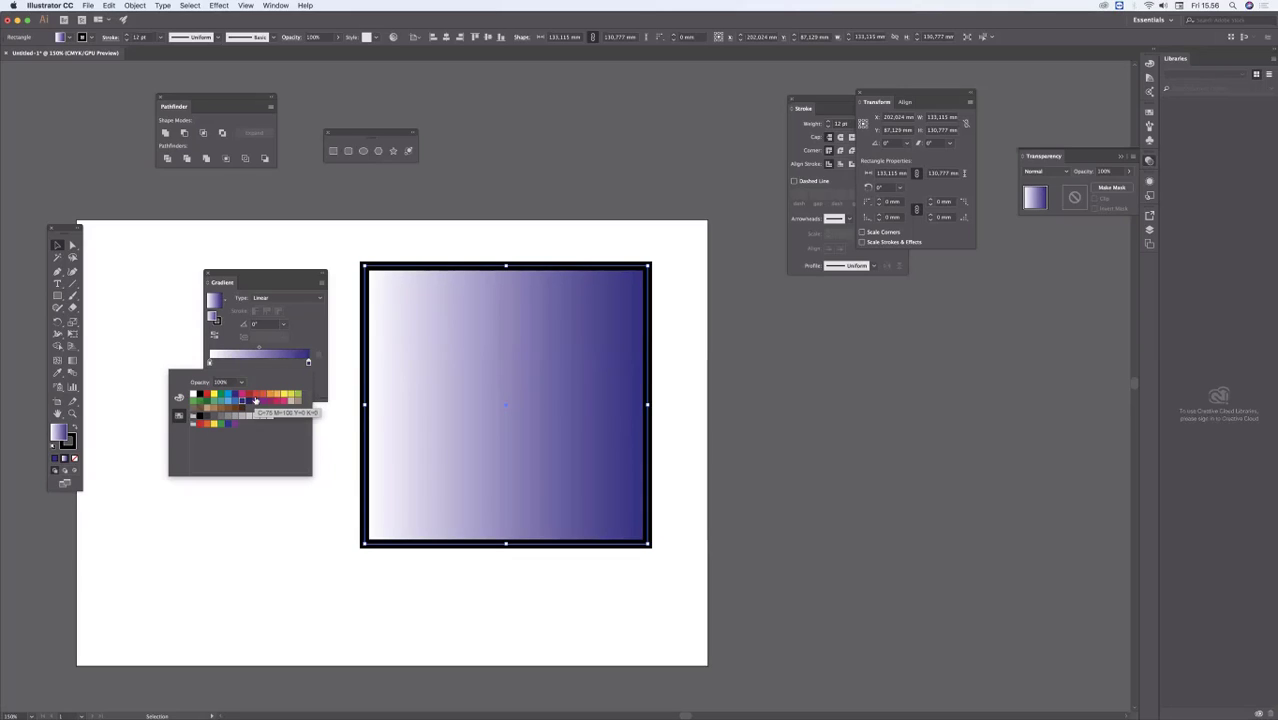
left_click(237, 401)
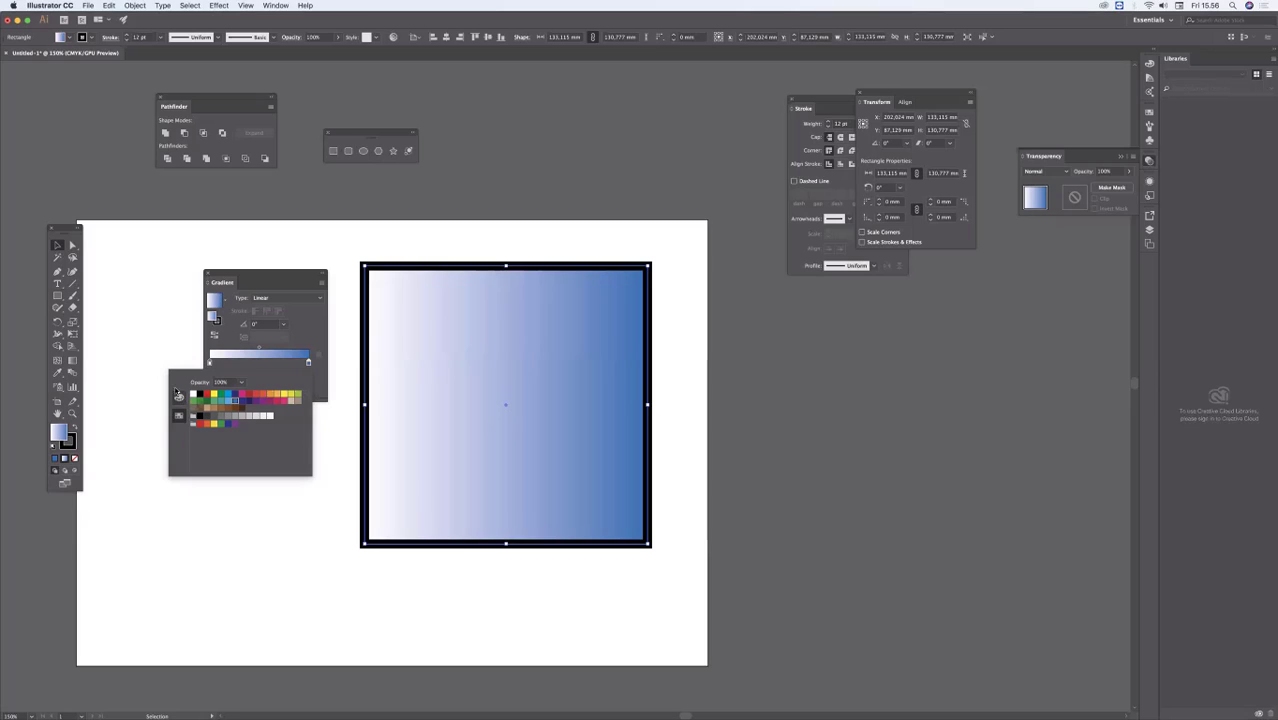
left_click(179, 398)
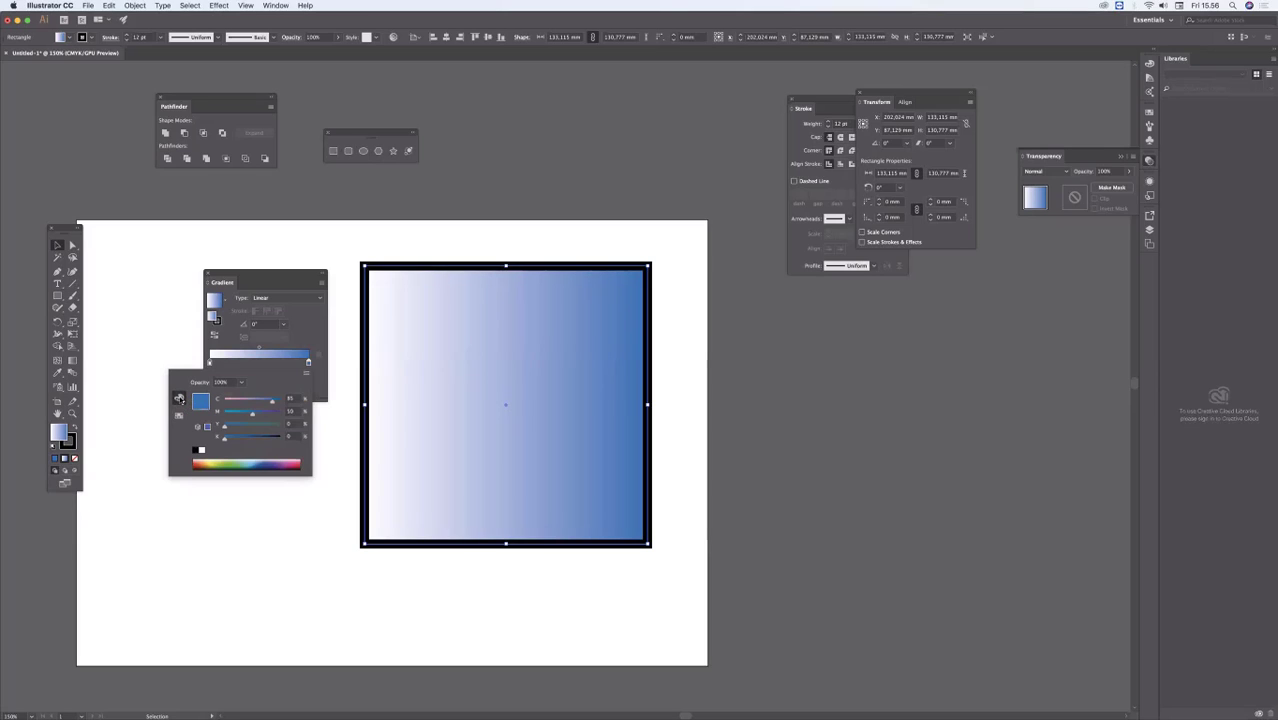
left_click(259, 463)
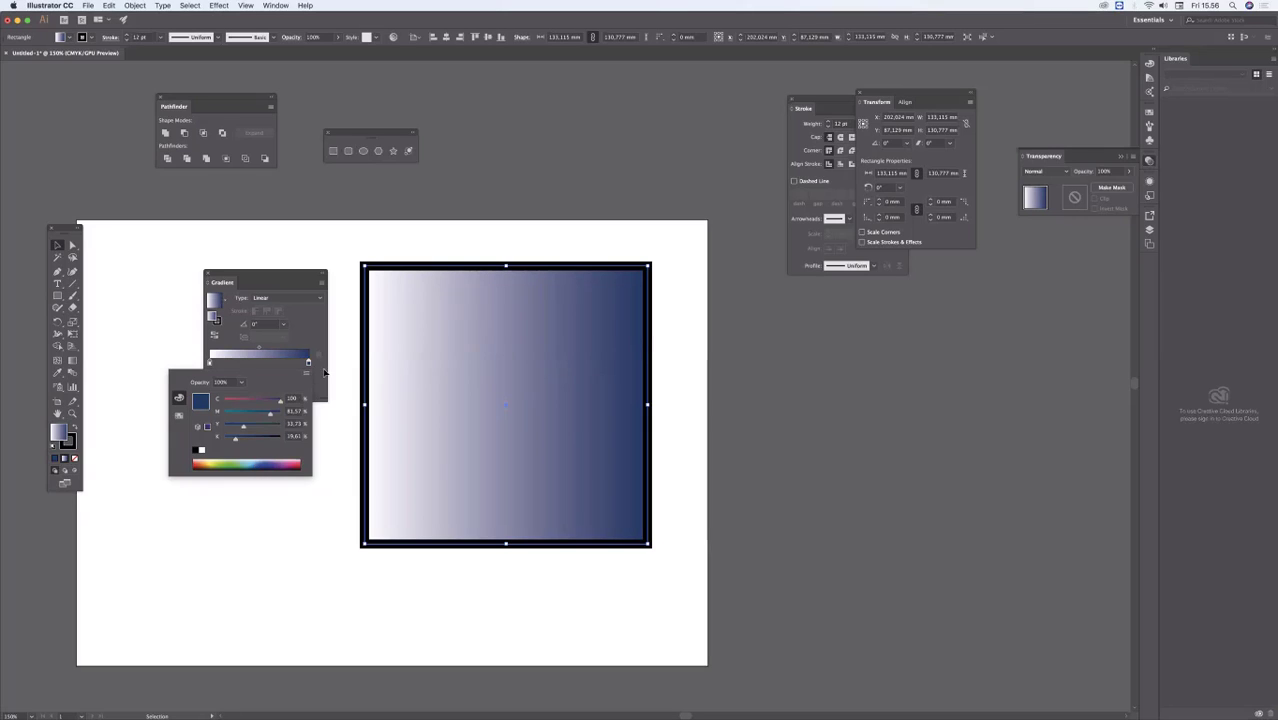
left_click(335, 411)
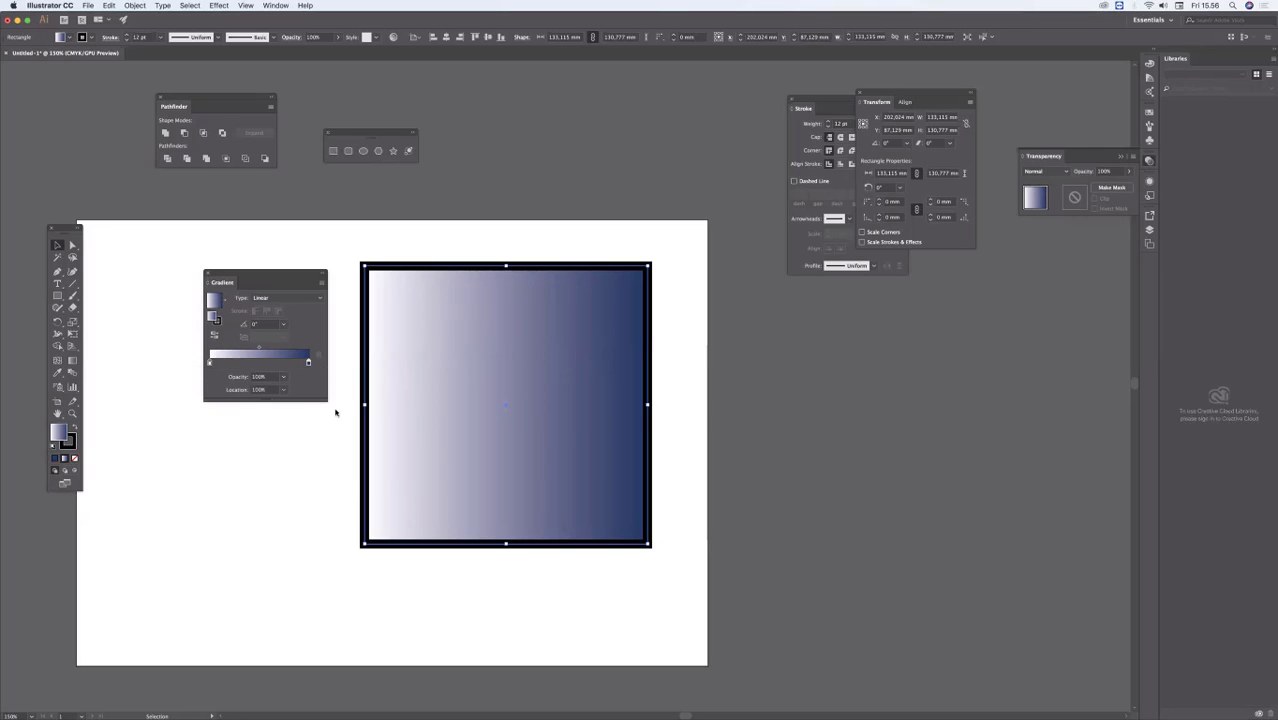
Step: Change the gradient's white starting stop to the light blue swatch and deselect the rectangle
double_click(210, 362)
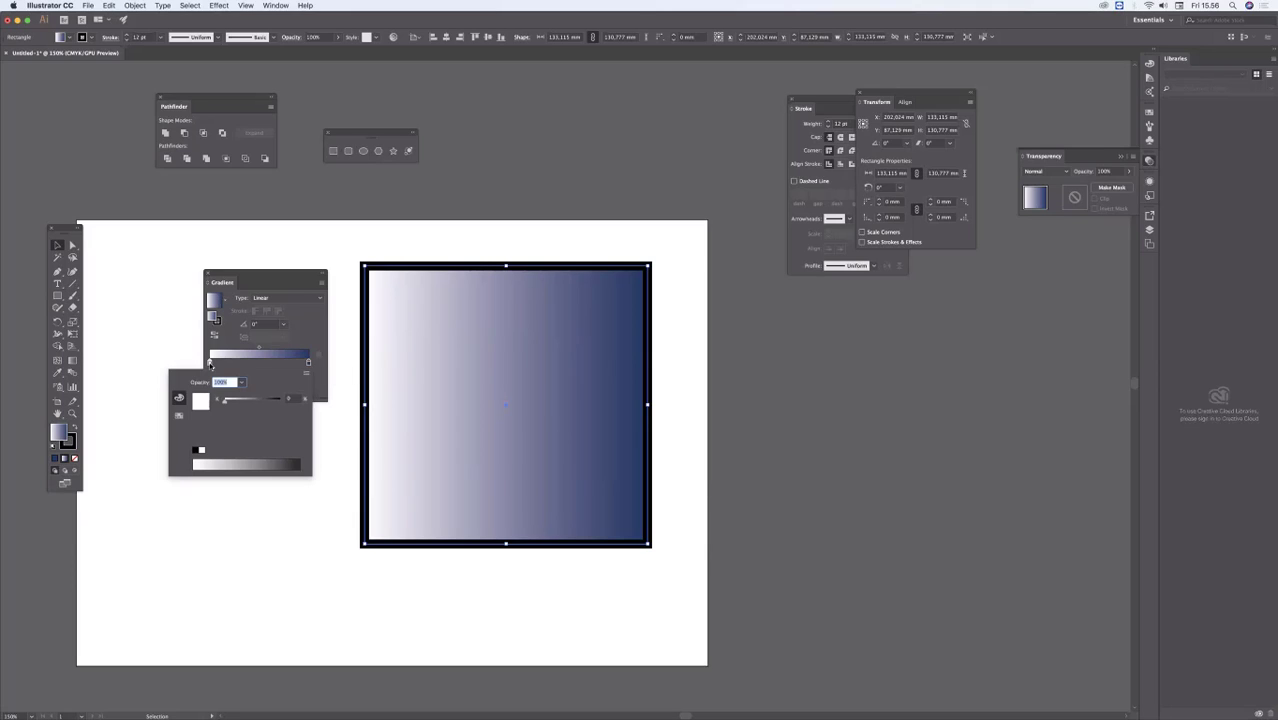
left_click(179, 414)
left_click(235, 401)
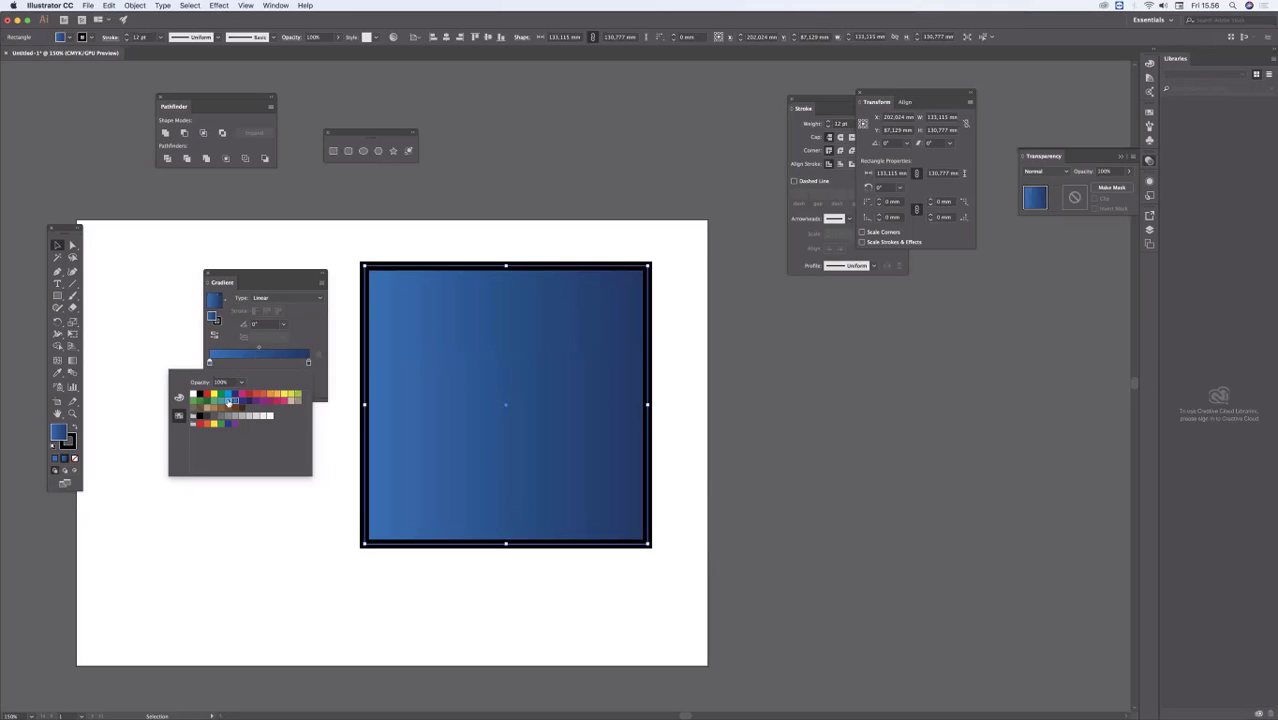
left_click(229, 401)
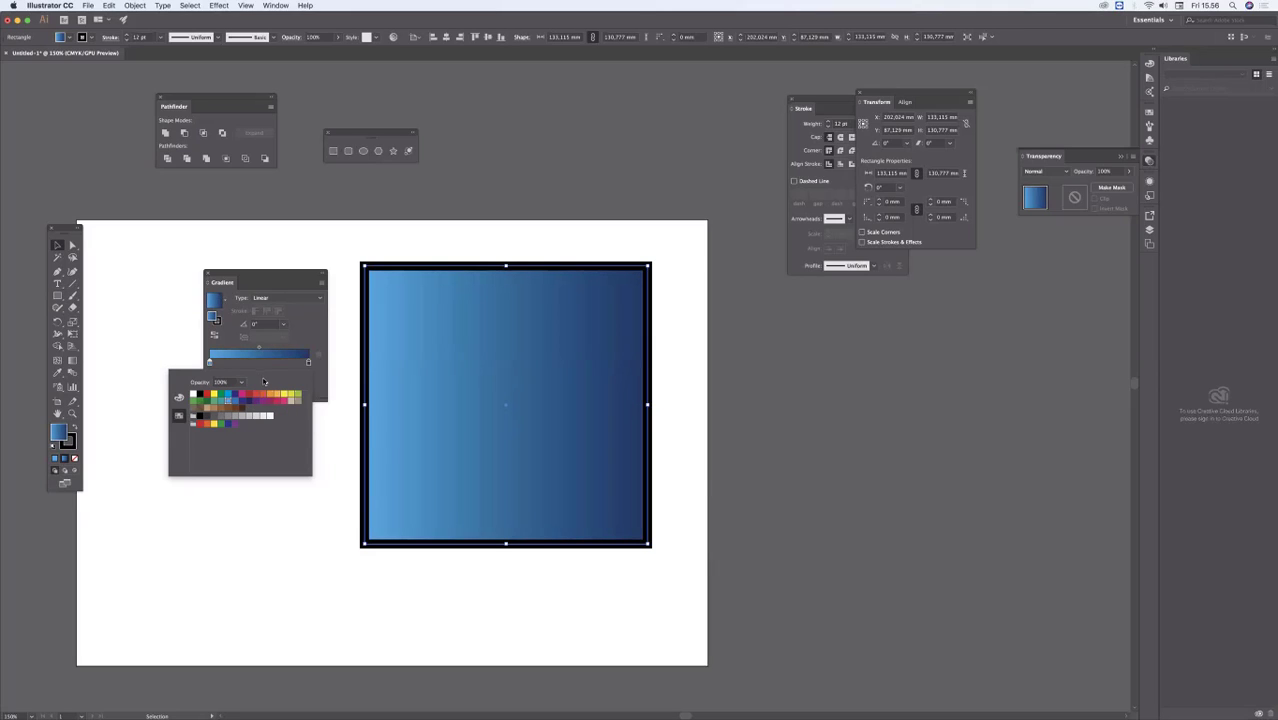
left_click(328, 350)
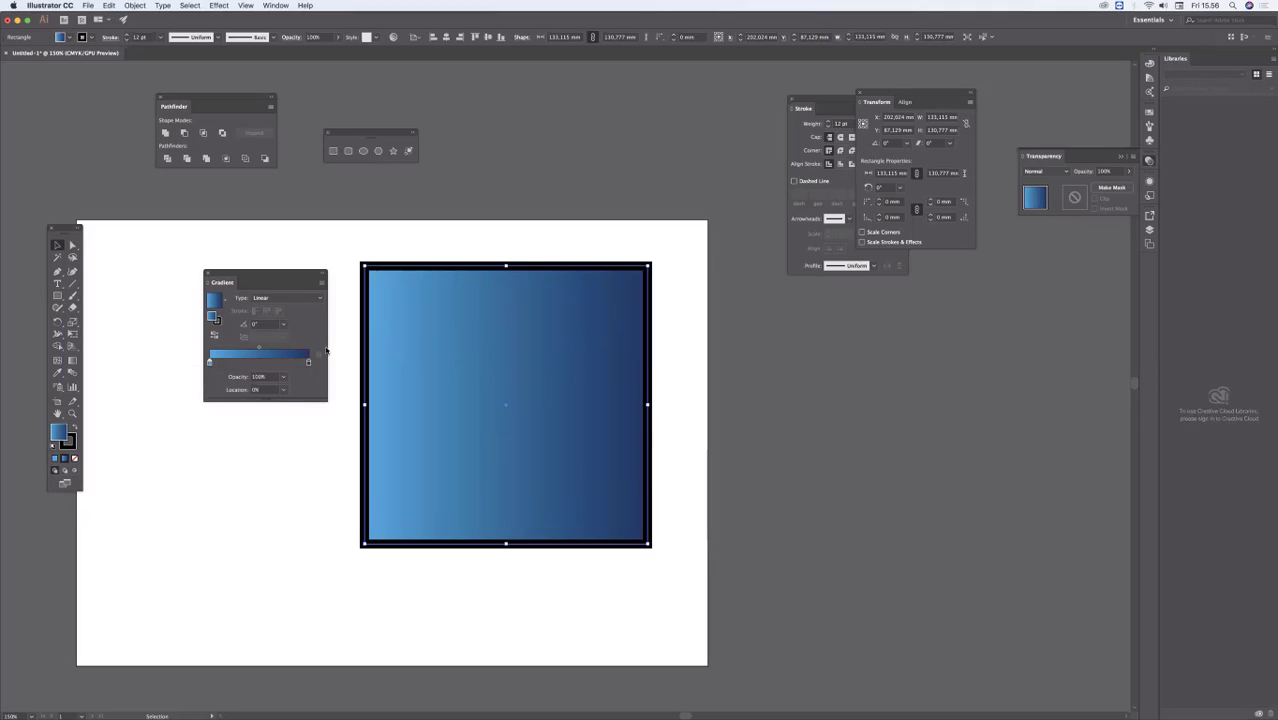
left_click(606, 320)
left_click(705, 306)
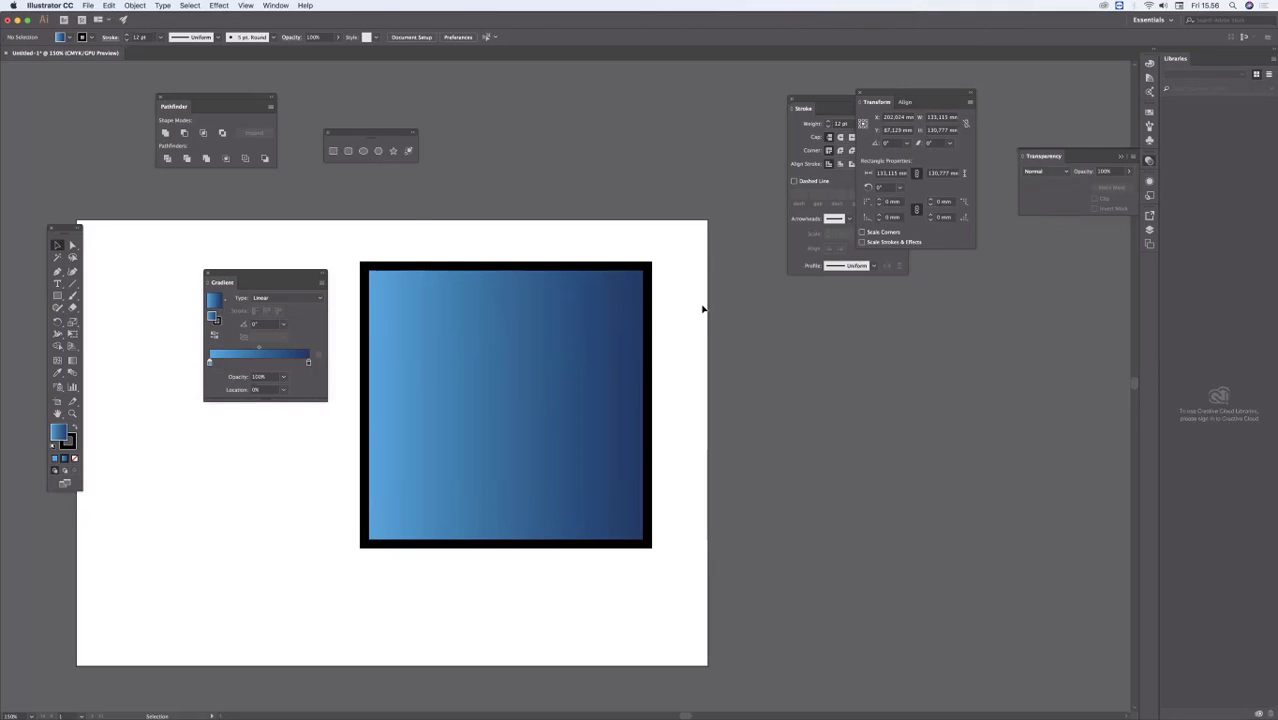
Step: Remove the black stroke from the gradient rectangle by setting it to None, and deselect the rectangle
left_click(649, 271)
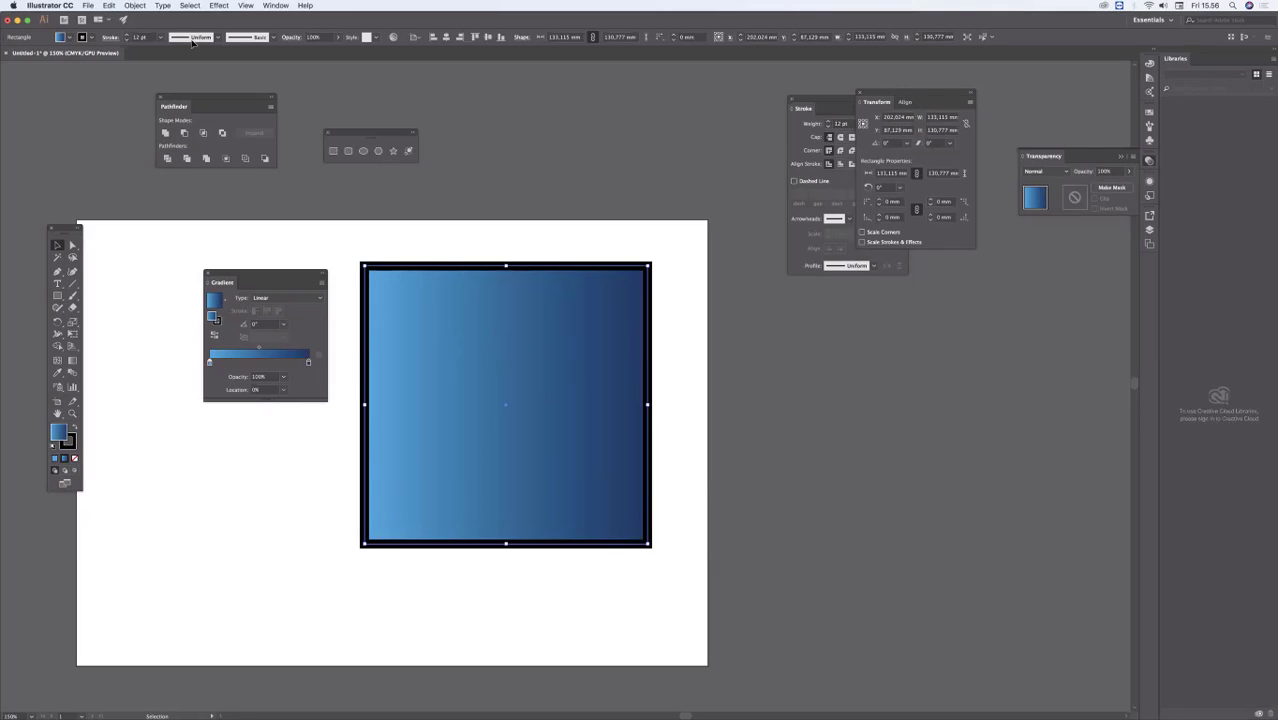
left_click(92, 38)
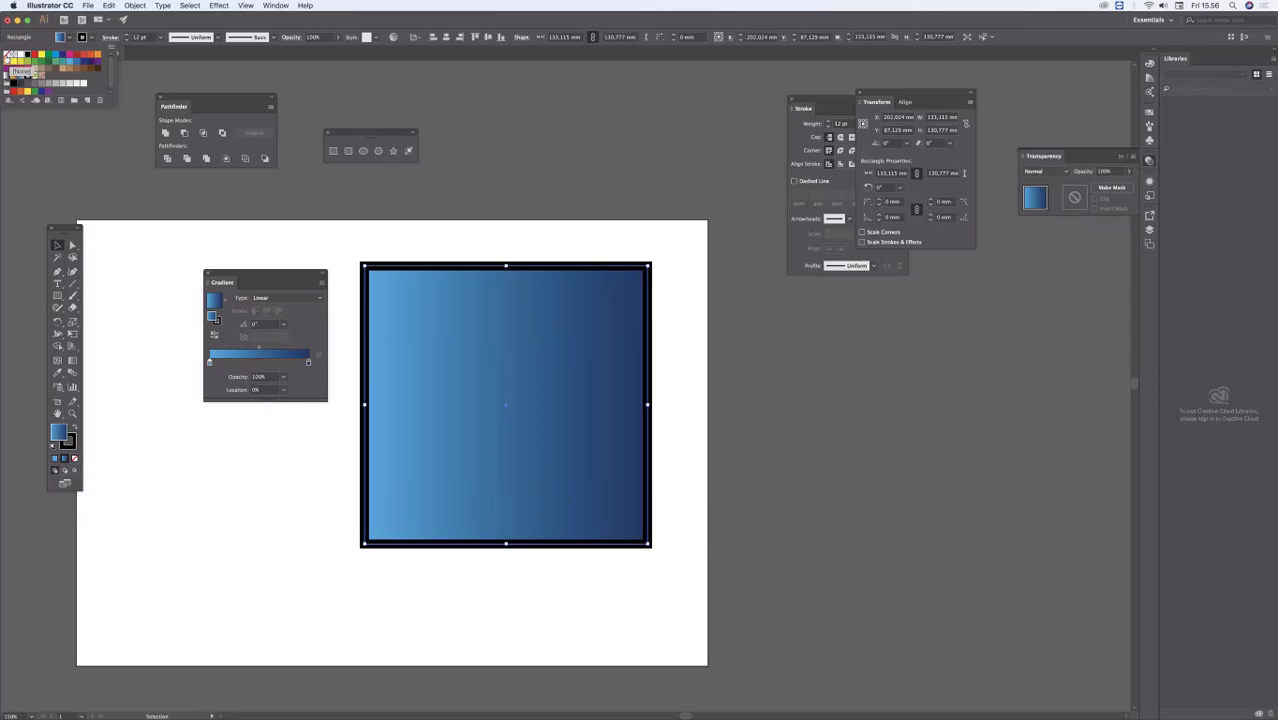
left_click(9, 57)
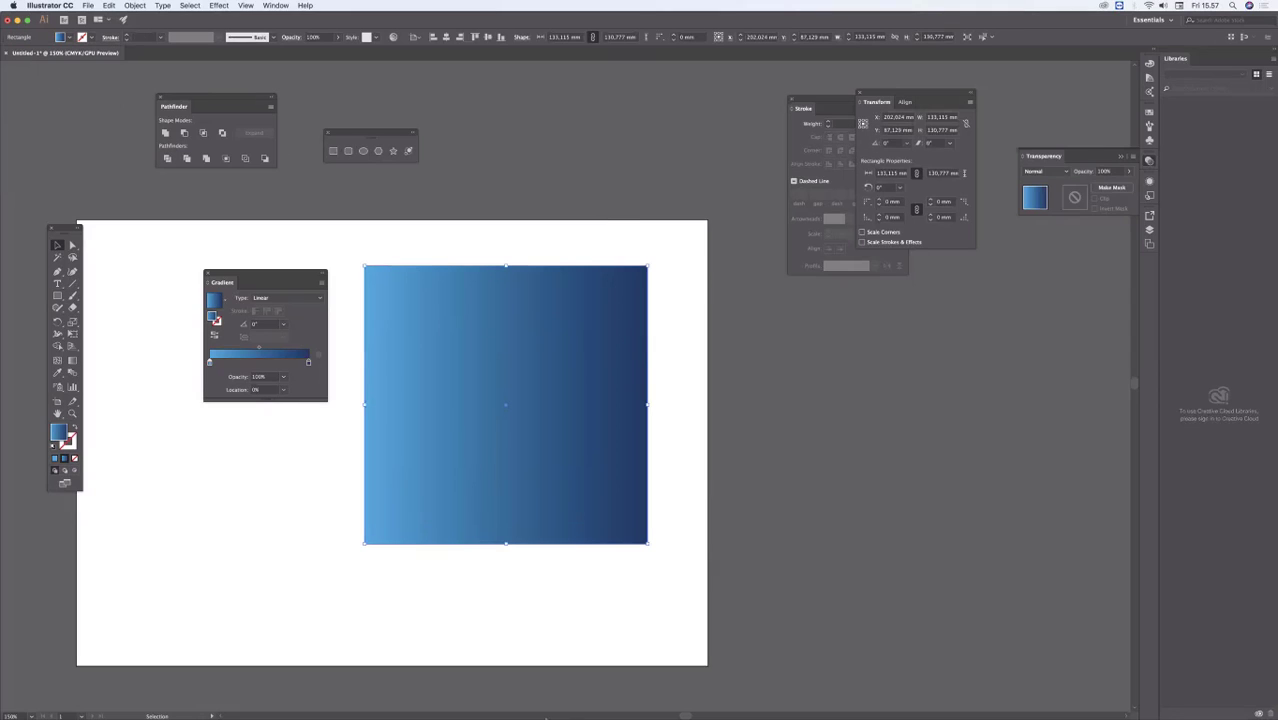
mouse_move(297, 705)
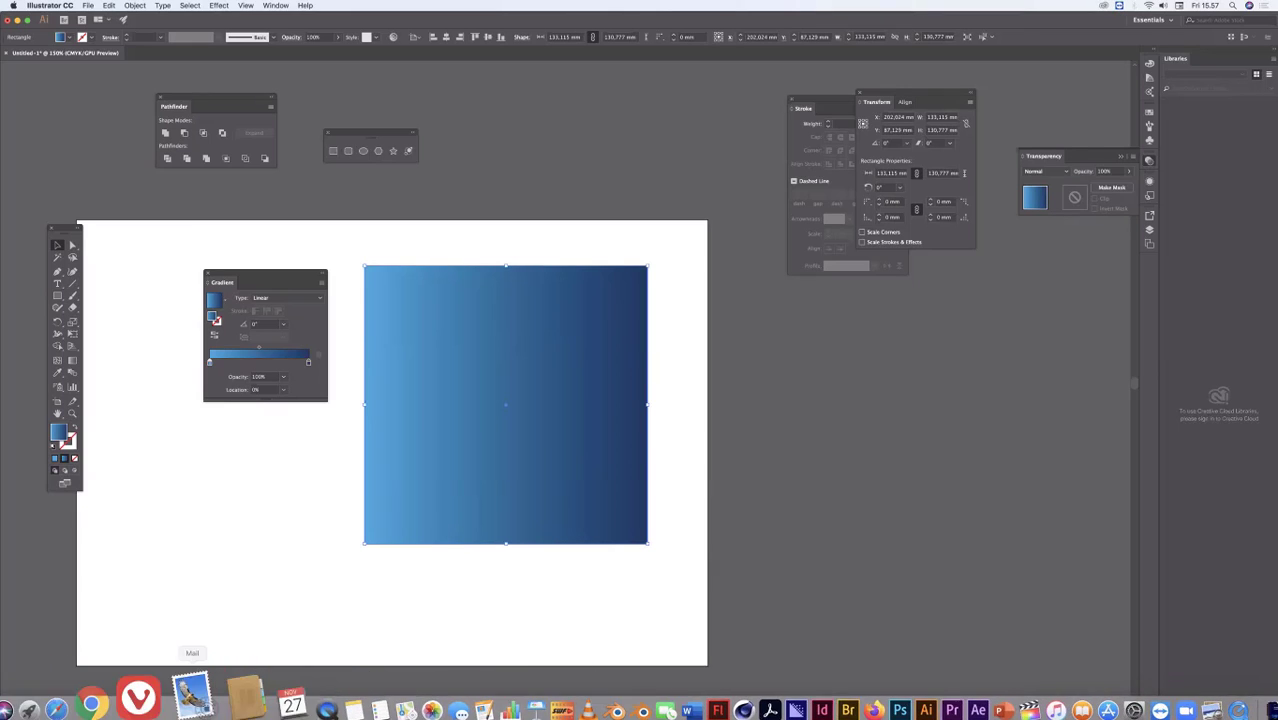
left_click(262, 600)
Step: Switch to Preview, take a screenshot of the PDF page with the night landscape, and return to Illustrator
mouse_move(328, 700)
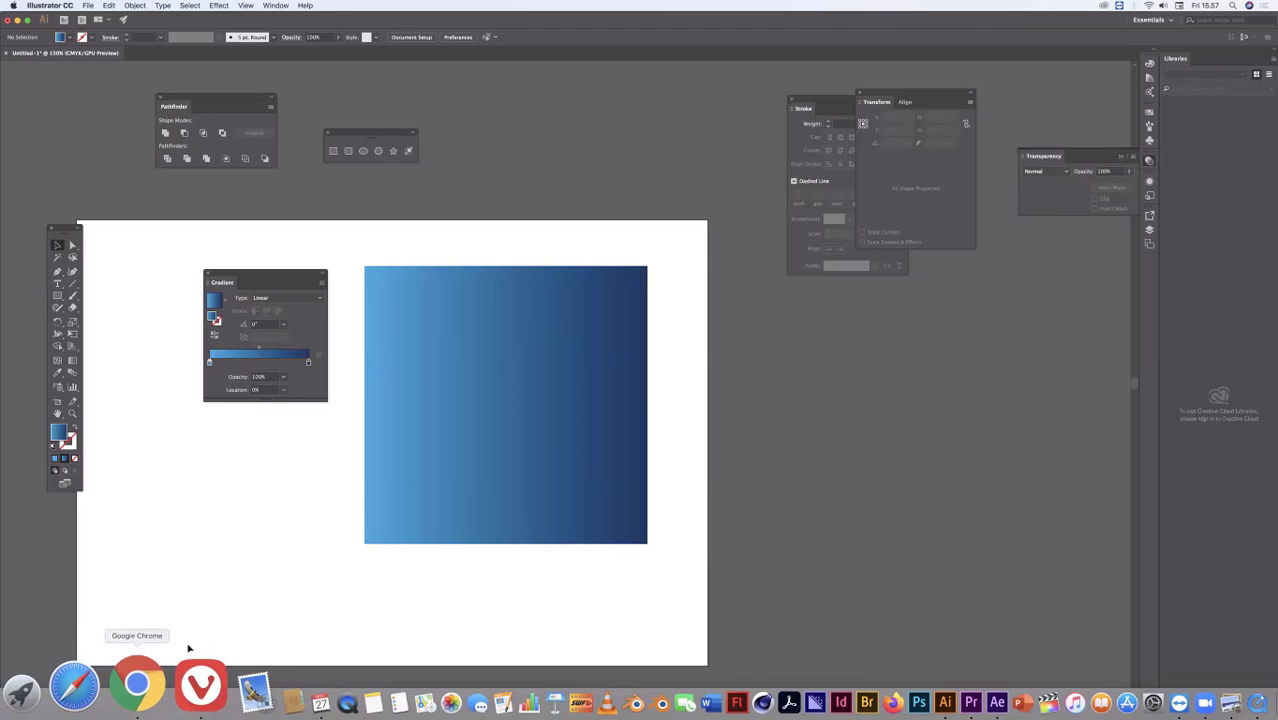
key("super+Tab")
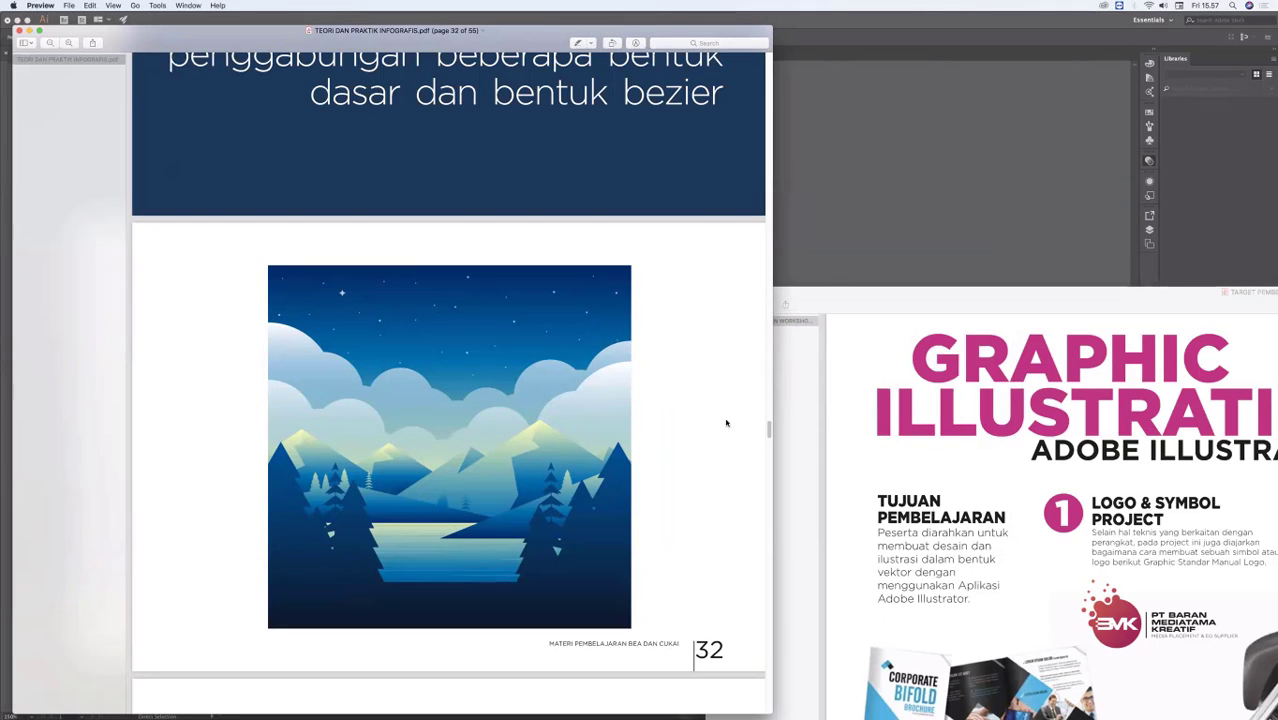
left_click(893, 176)
Step: Switch to Photoshop and open Screen Shot 2020-11-27 at 15.57.15.png from the Desktop
mouse_move(866, 712)
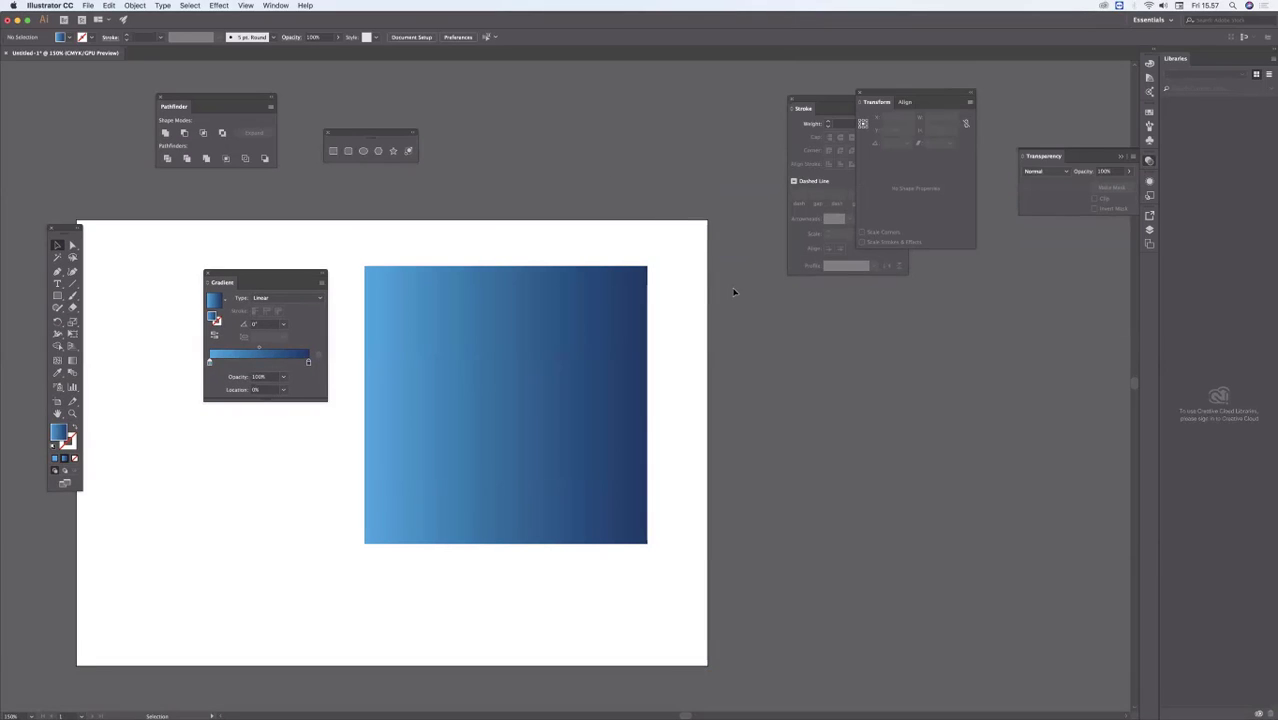
key("Tab")
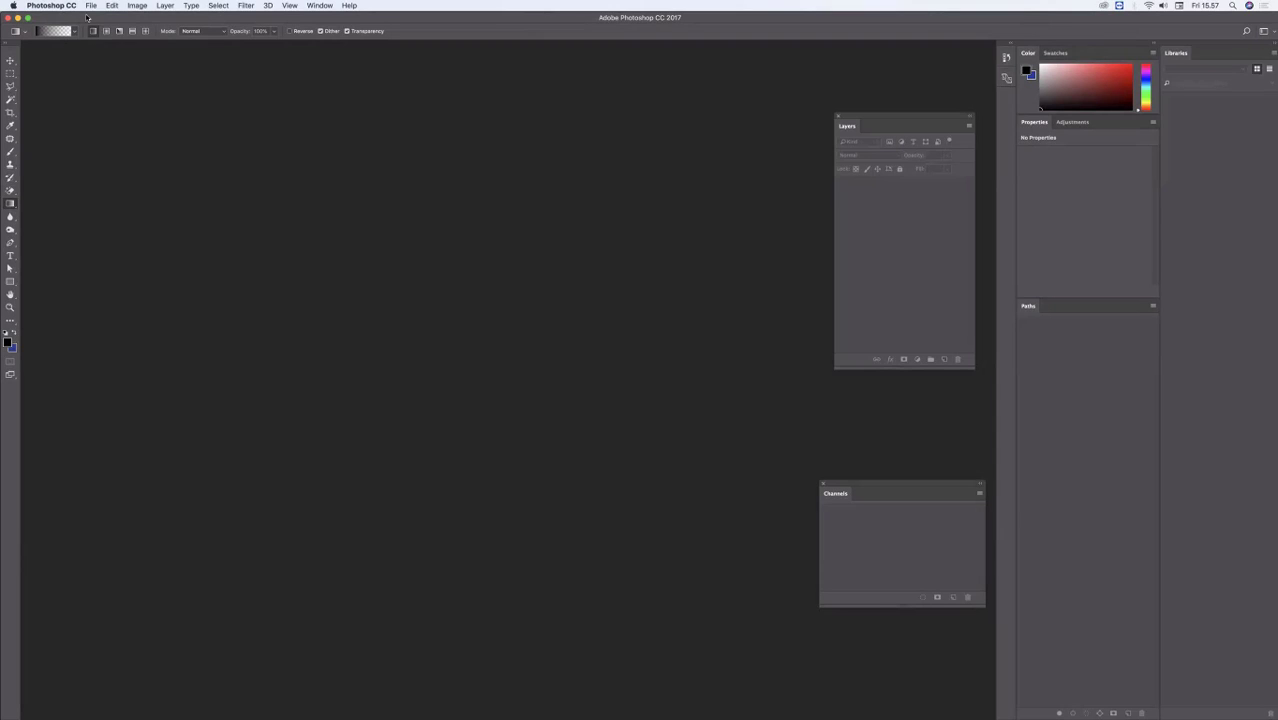
left_click(89, 5)
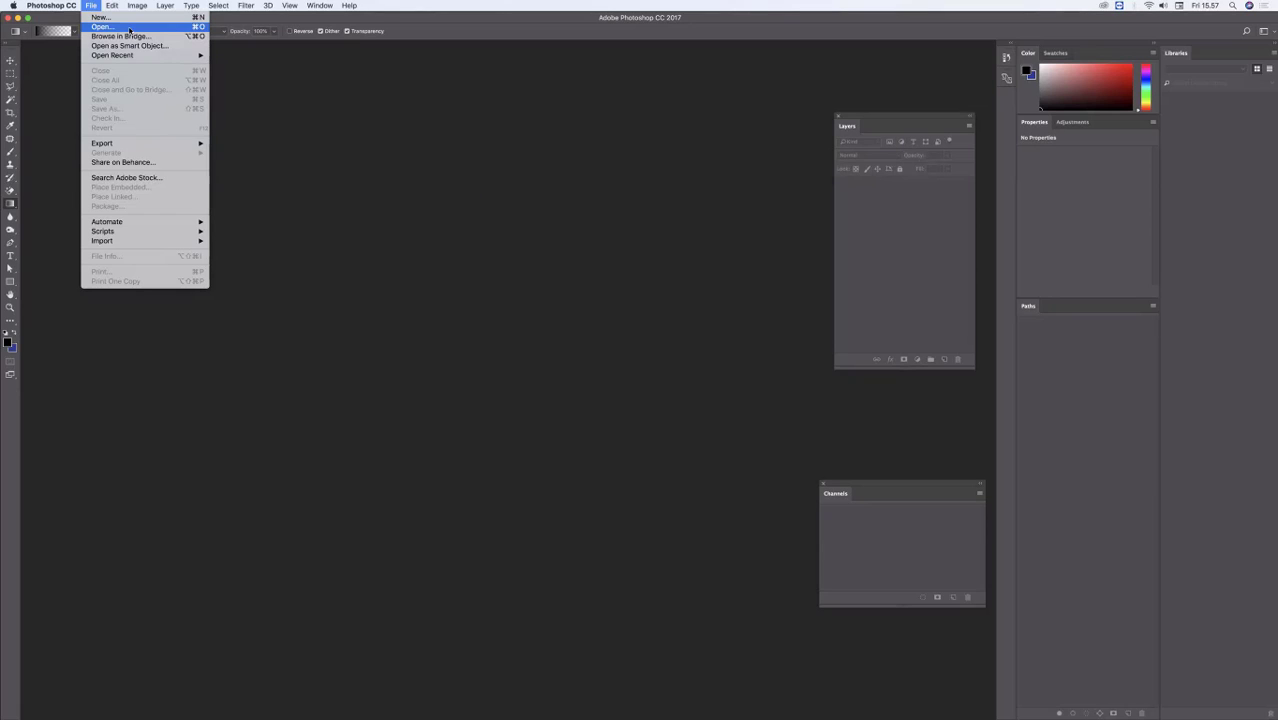
left_click(129, 28)
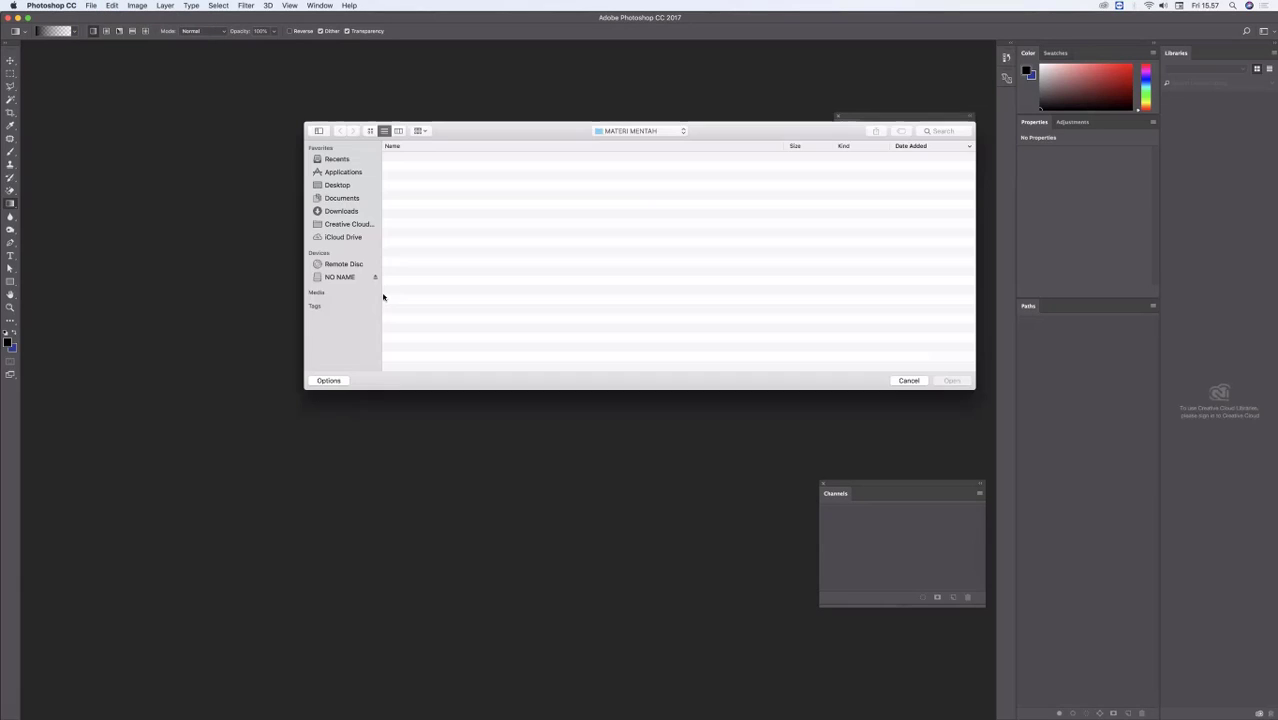
left_click(358, 185)
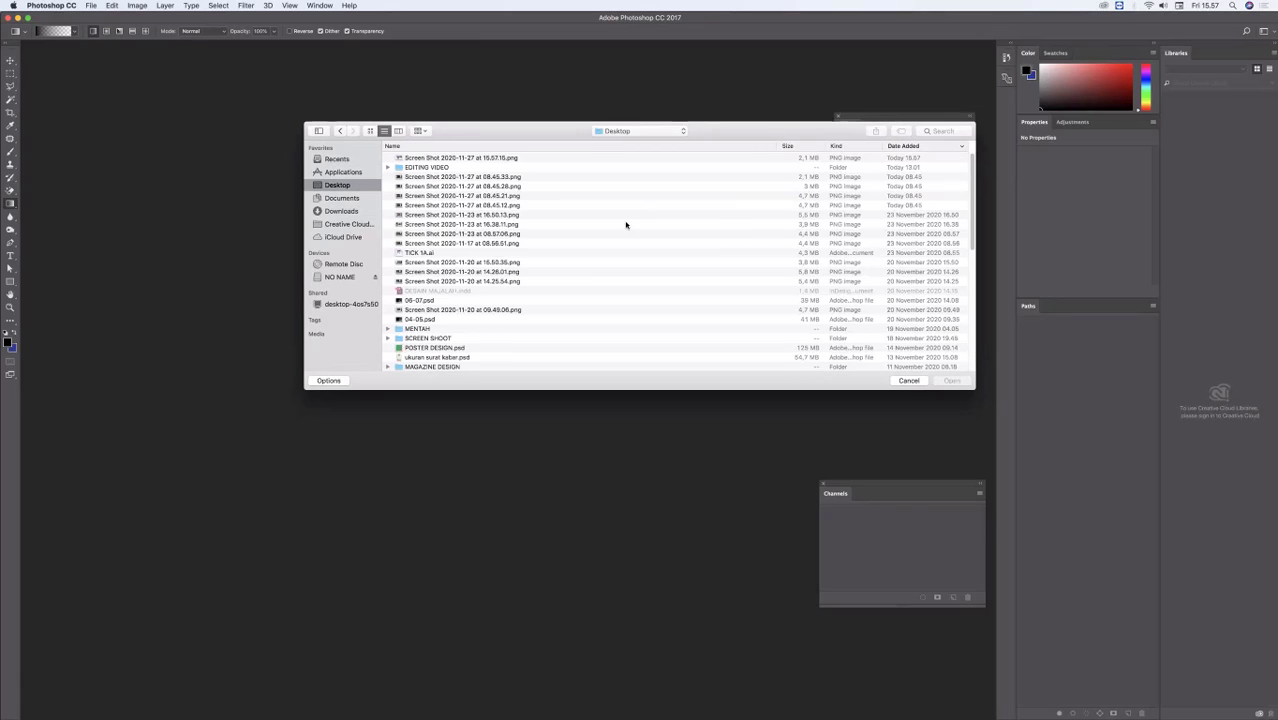
left_click(608, 158)
left_click(952, 381)
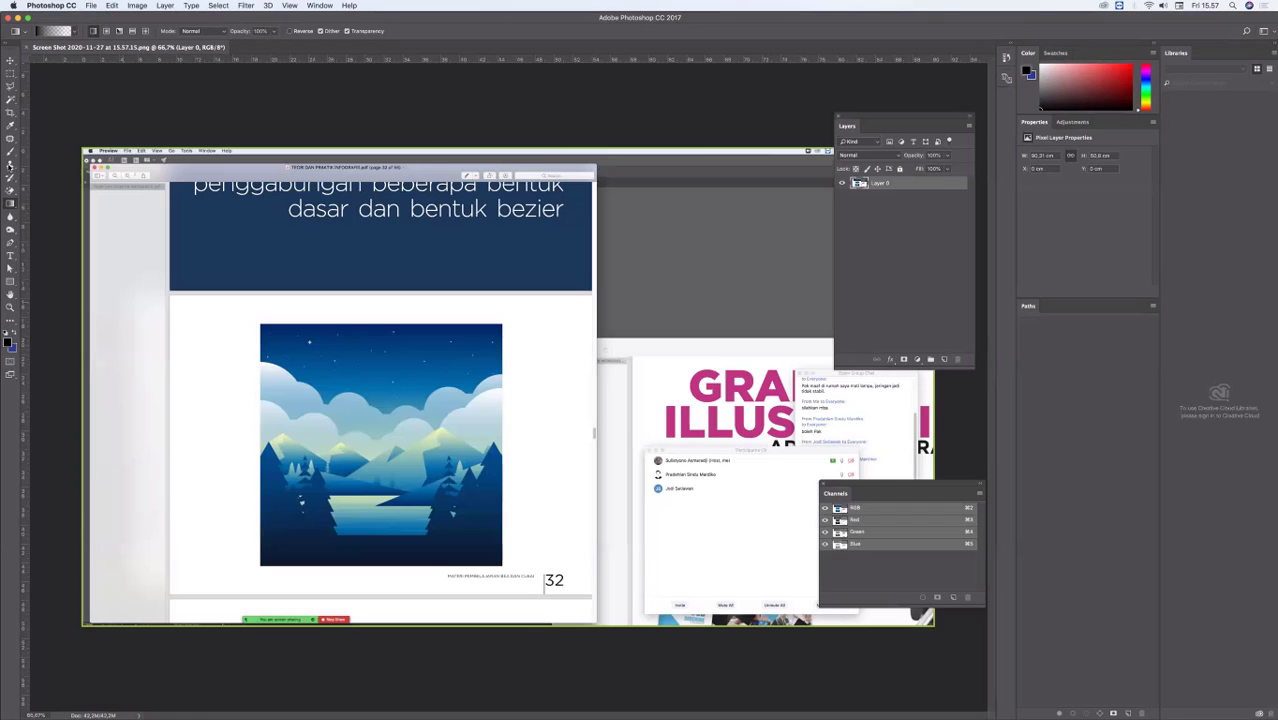
Step: Marquee-select the night landscape in the screenshot, copy it and paste it into the Illustrator document
left_click(11, 74)
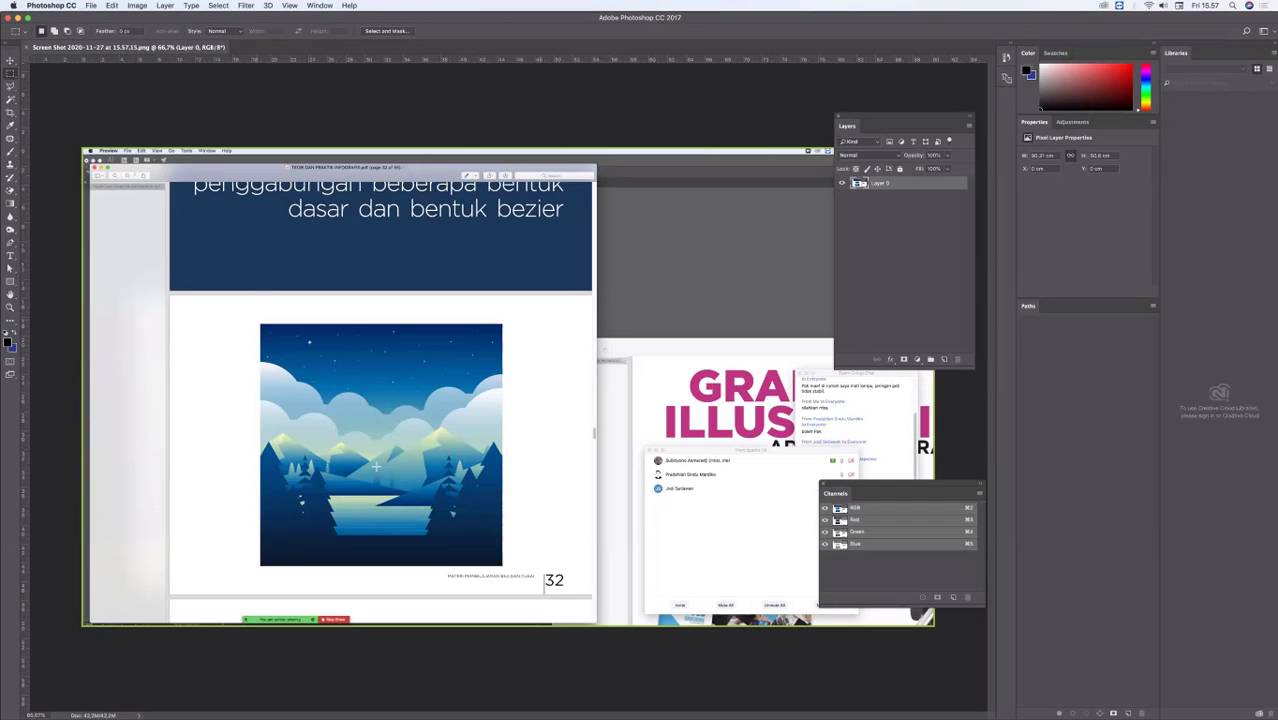
left_click_drag(376, 466, 505, 566)
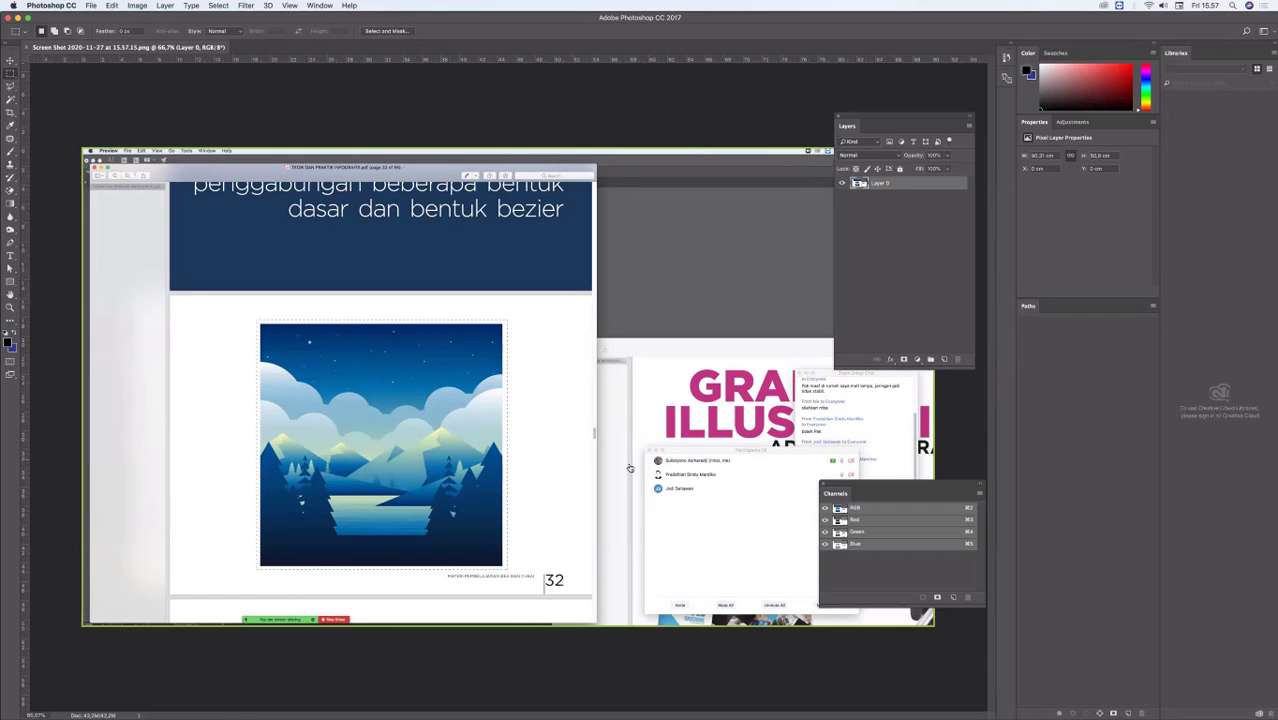
key("super+Tab")
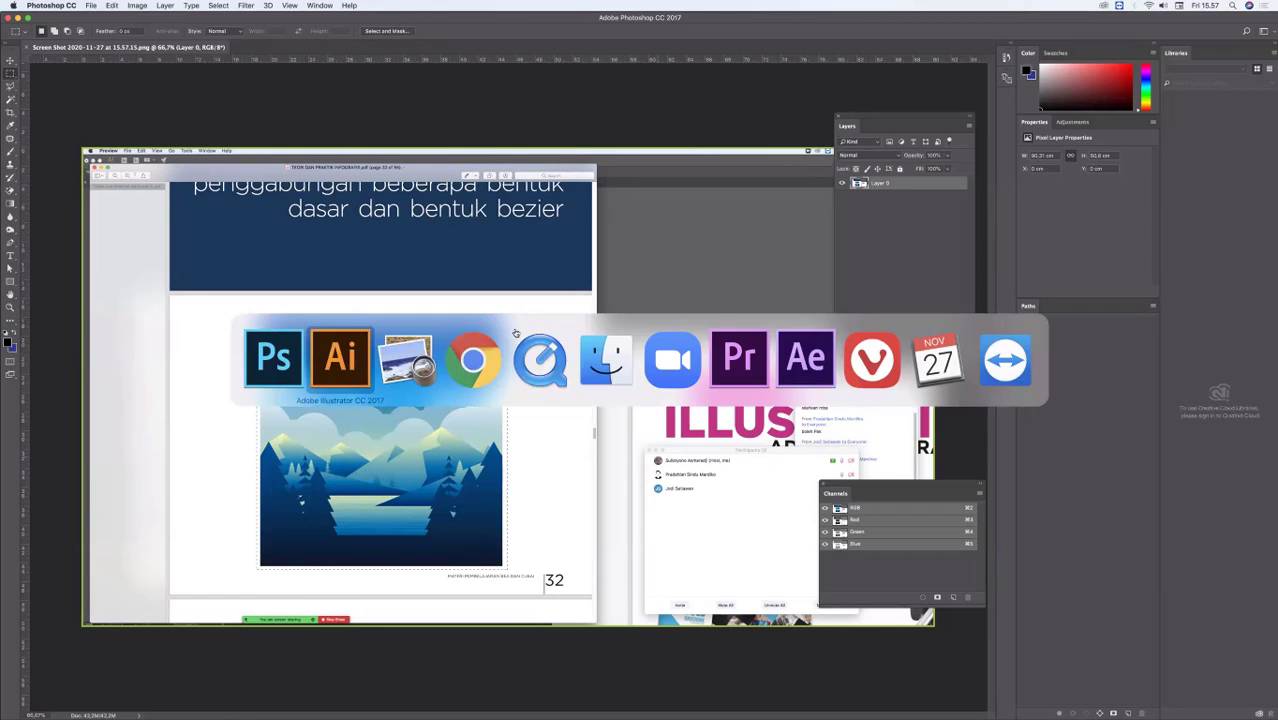
left_click(350, 352)
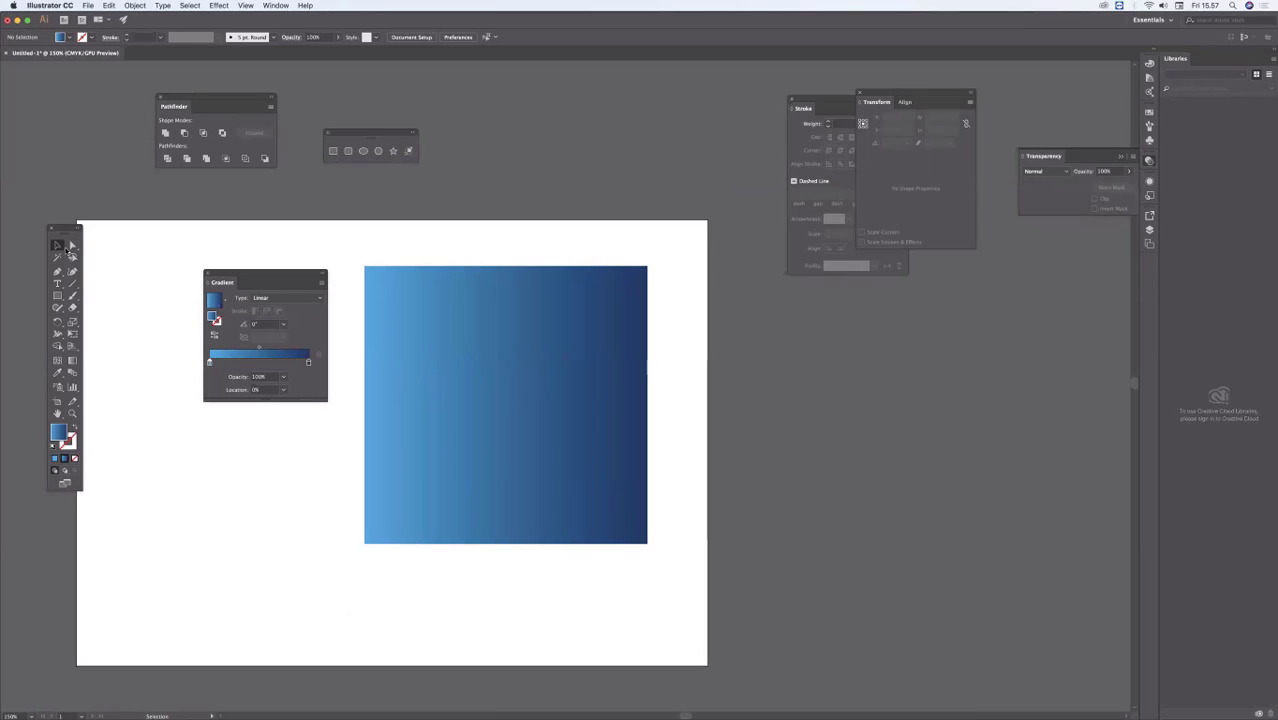
left_click(70, 245)
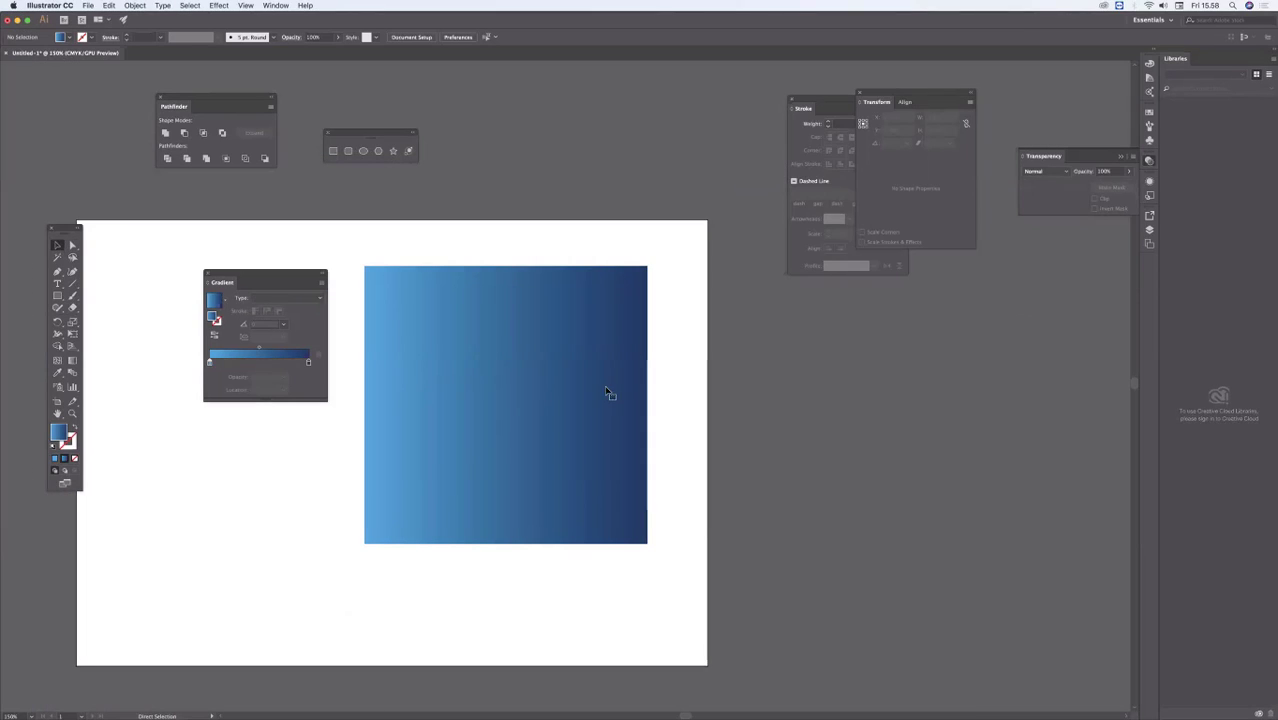
left_click(650, 405)
key("super+v")
Step: Move the pasted reference image to the left of the gradient rectangle and shift the Gradient panel above it
left_click_drag(628, 381, 773, 498)
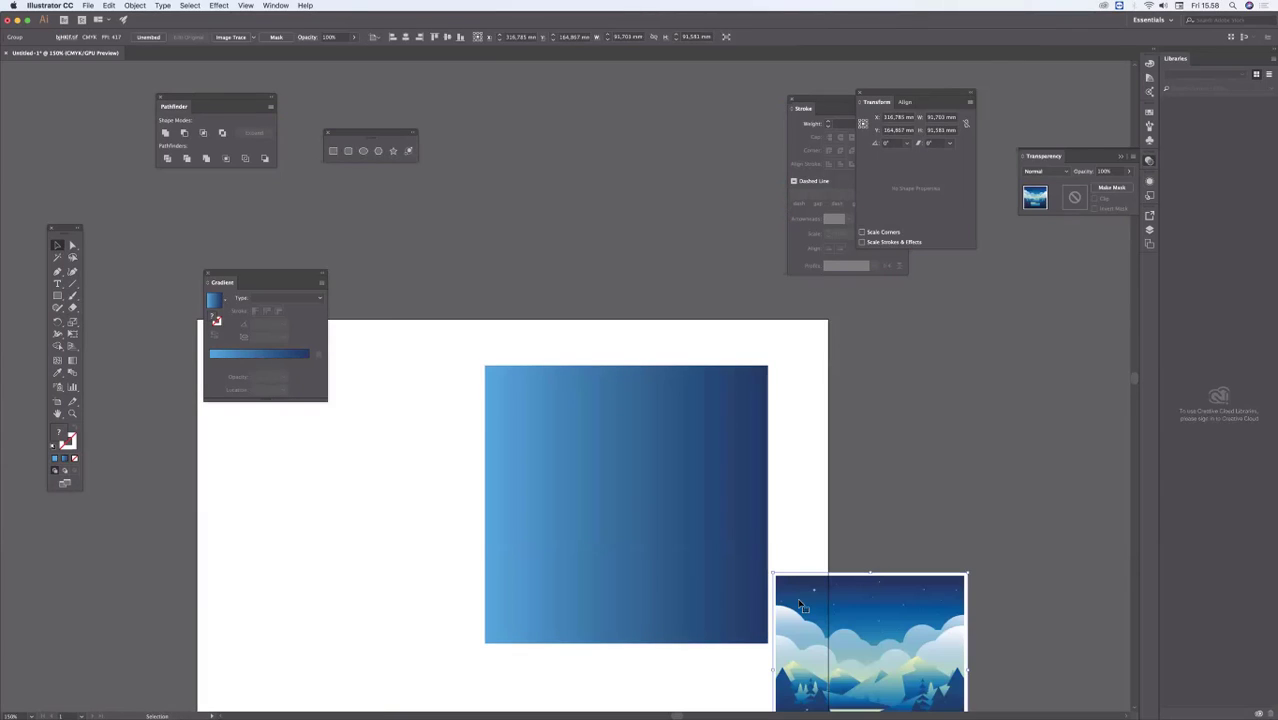
left_click_drag(799, 600, 262, 474)
left_click(483, 321)
left_click_drag(483, 321, 495, 271)
left_click_drag(306, 279, 320, 195)
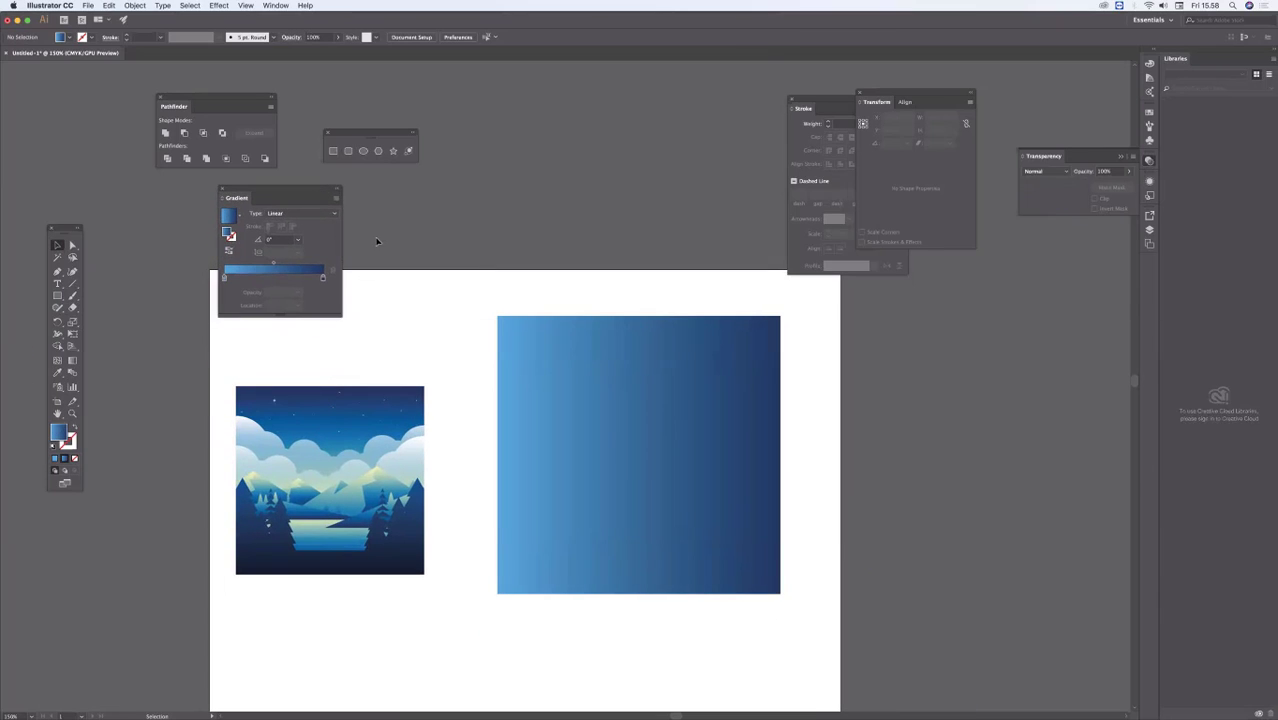
Step: Compare gradient angles of 90° and -90° on the rectangle, settle on 90°, and deselect the rectangle
left_click(602, 428)
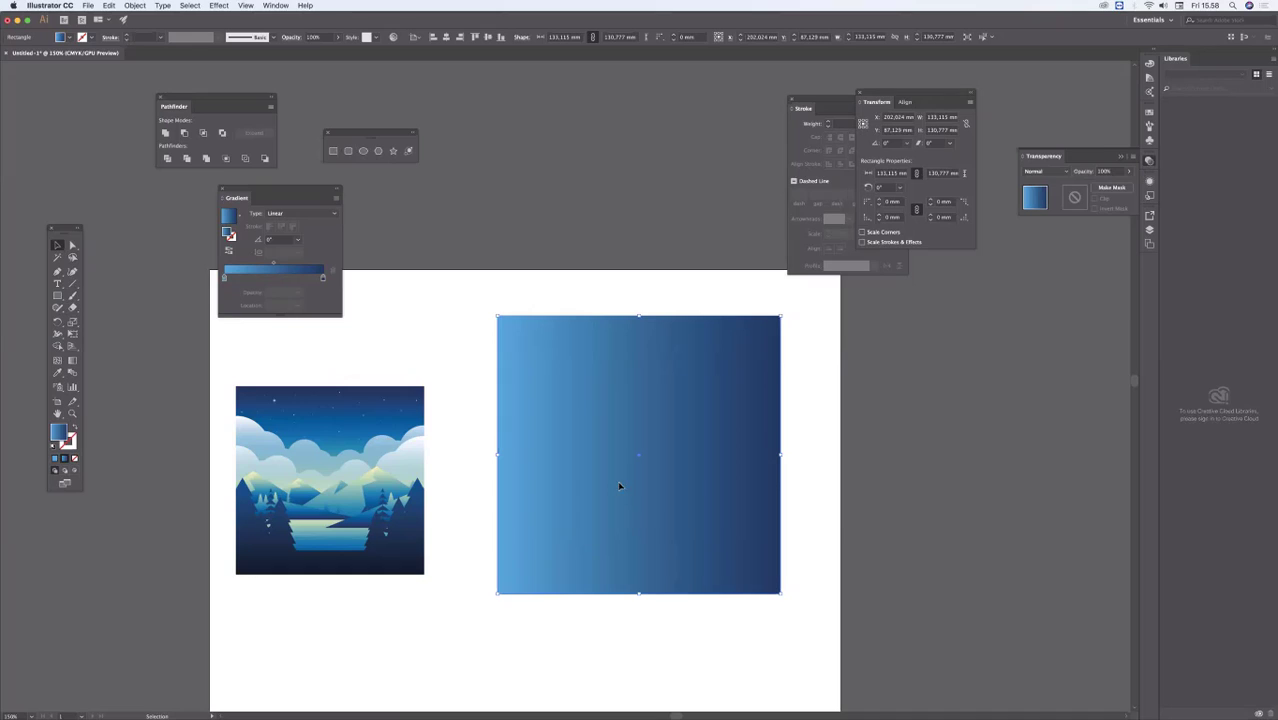
left_click(296, 241)
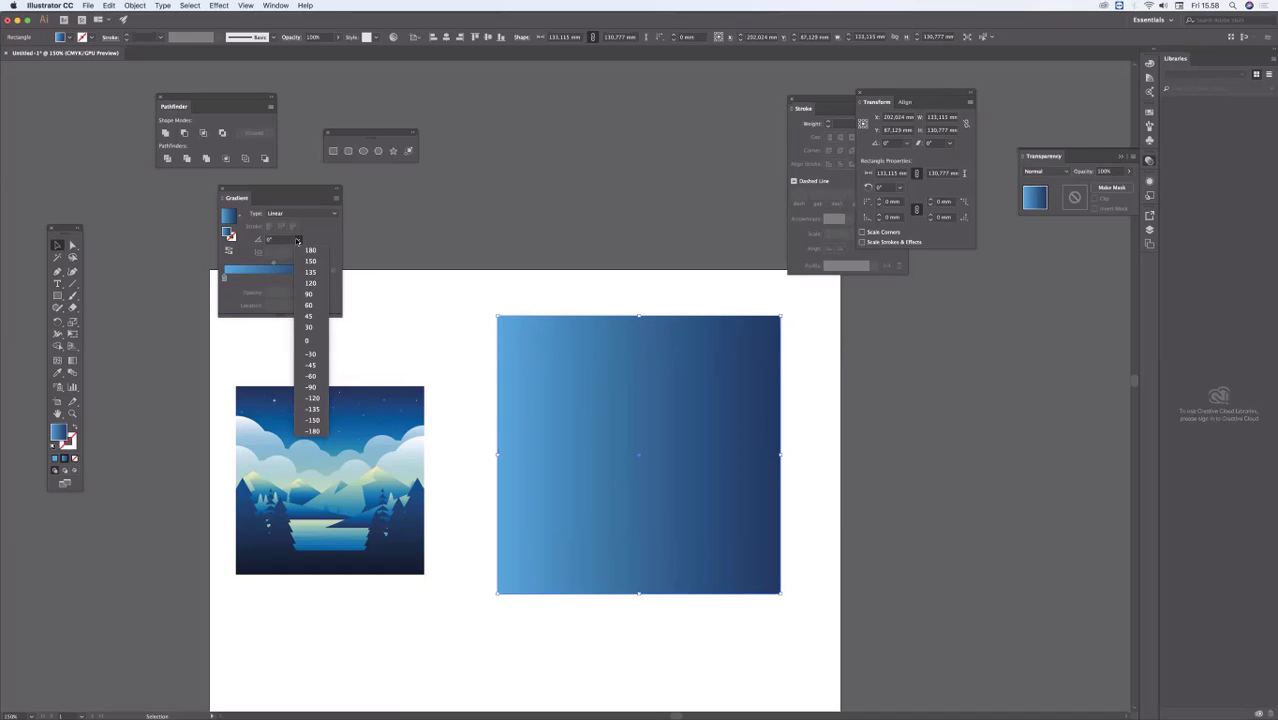
left_click(310, 294)
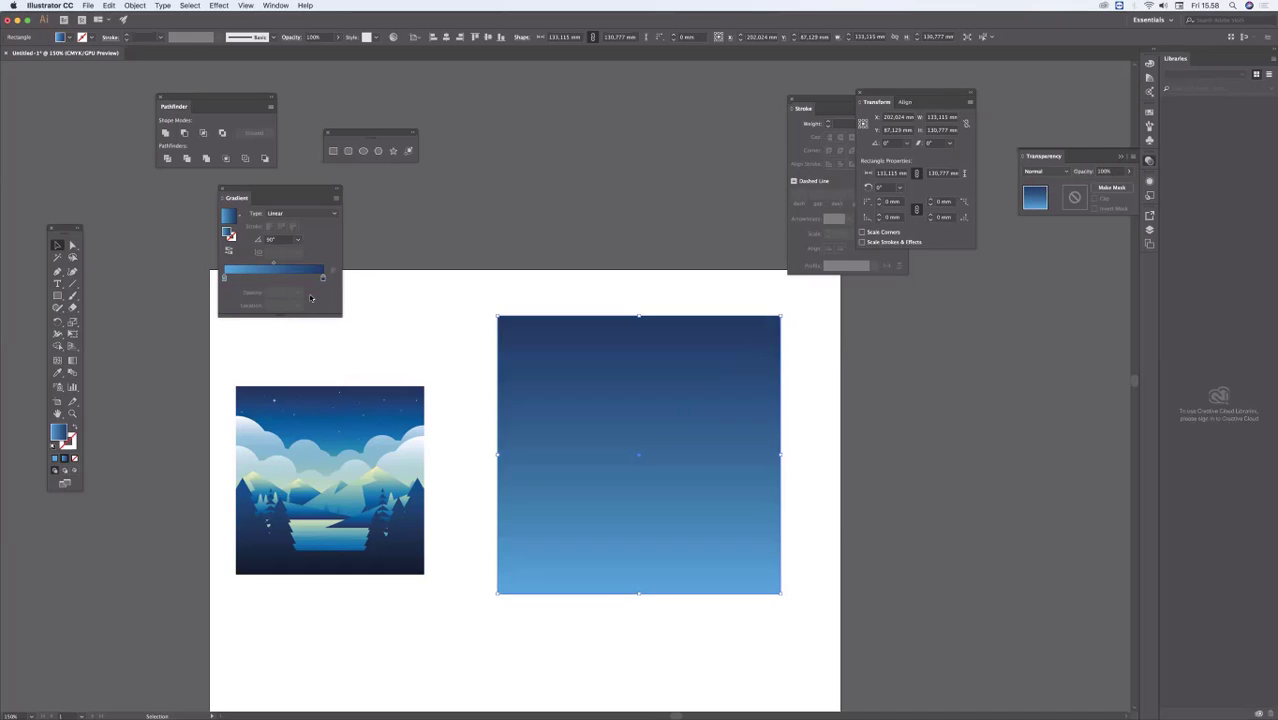
left_click(297, 240)
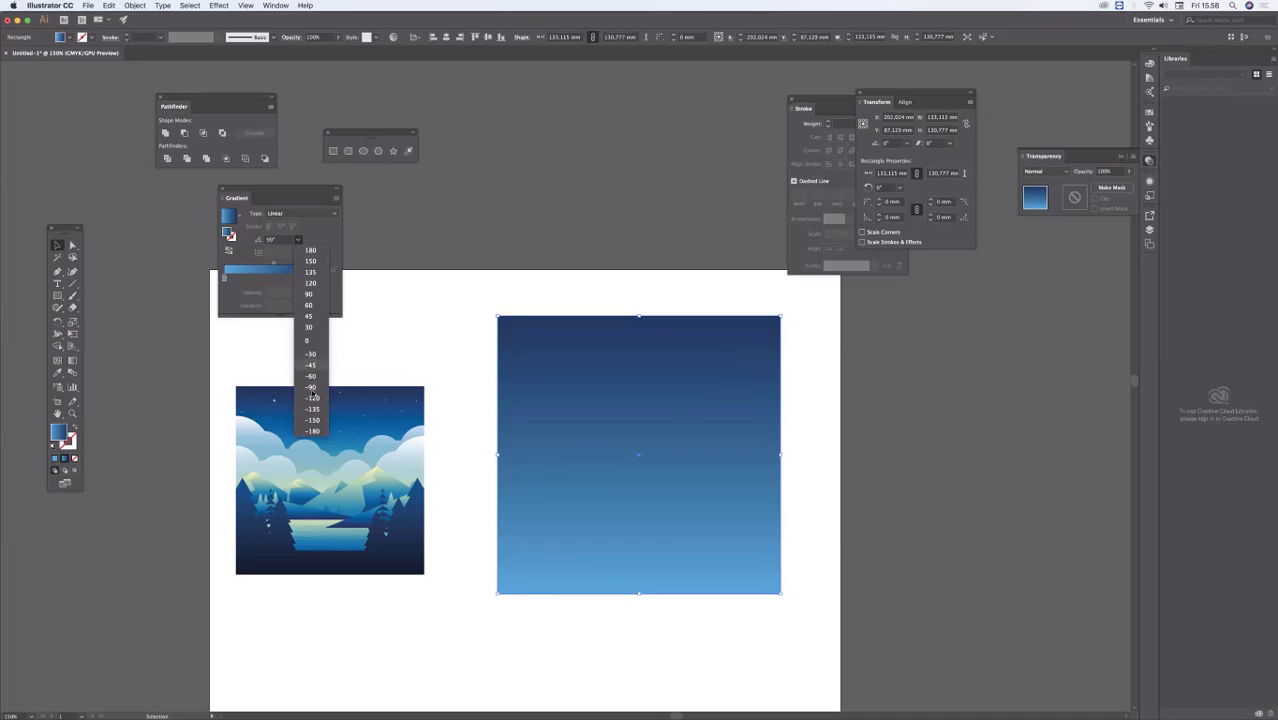
left_click(311, 388)
left_click(297, 241)
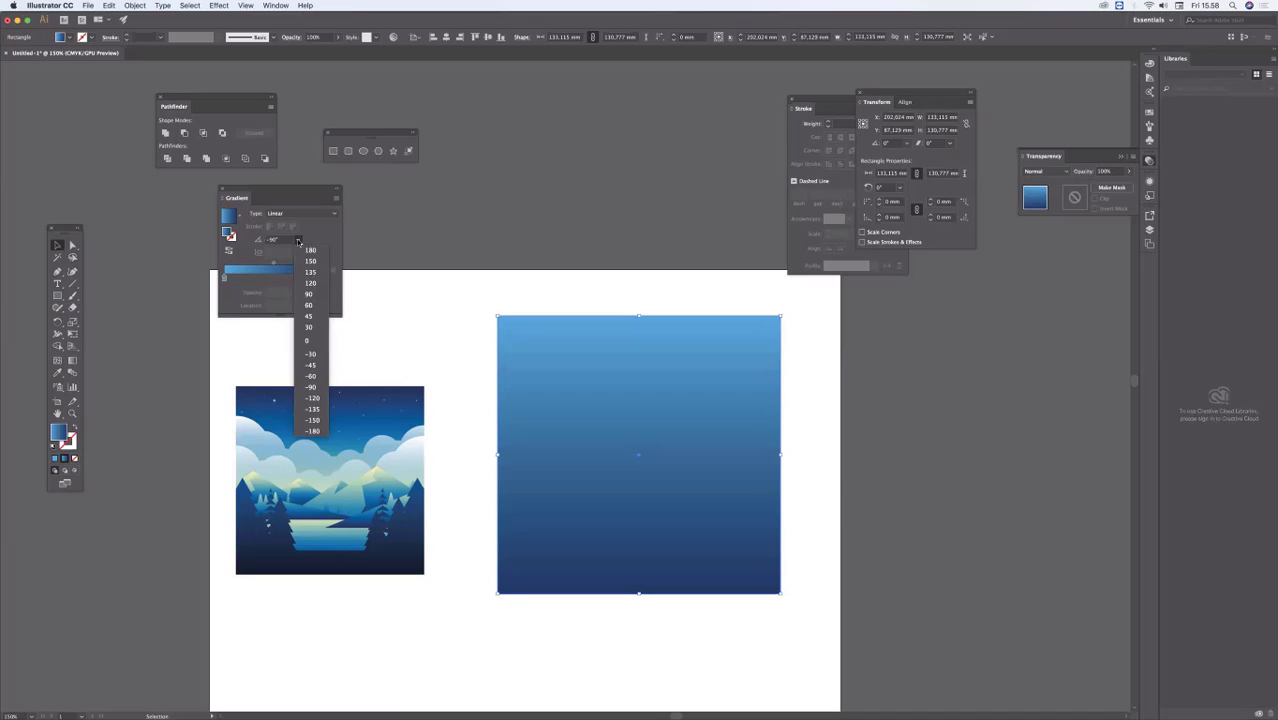
left_click(310, 294)
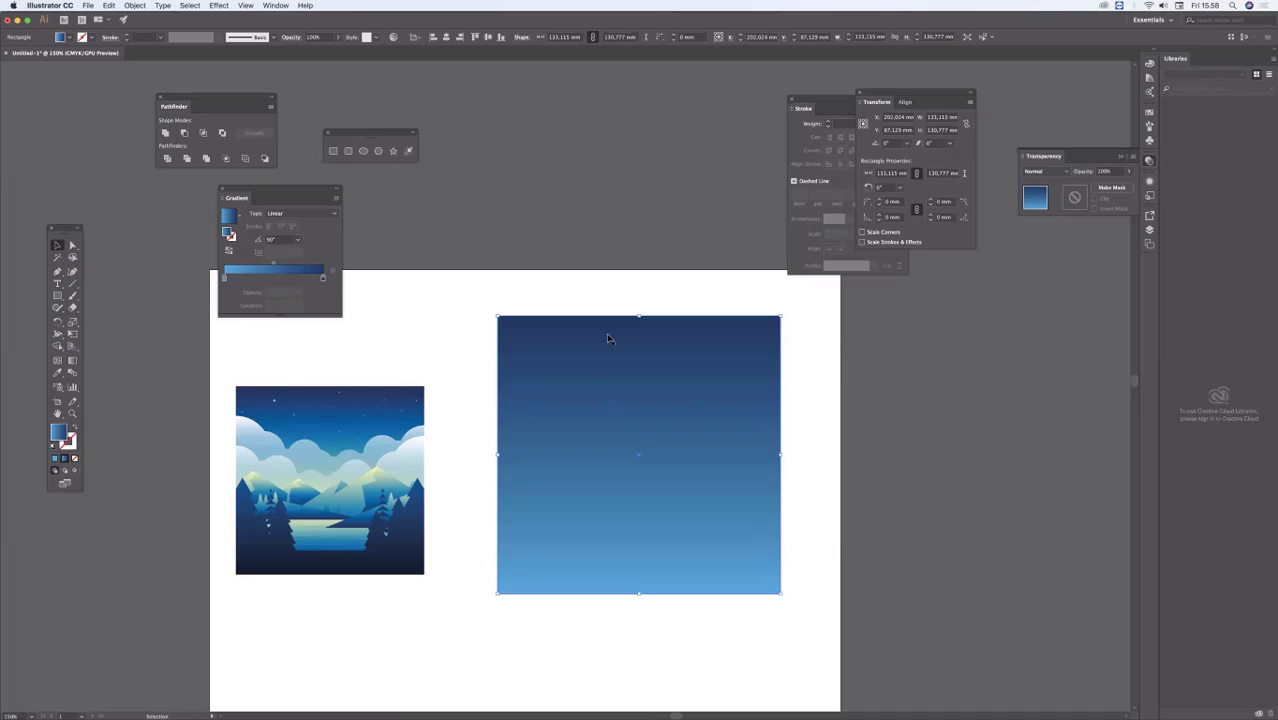
left_click(648, 295)
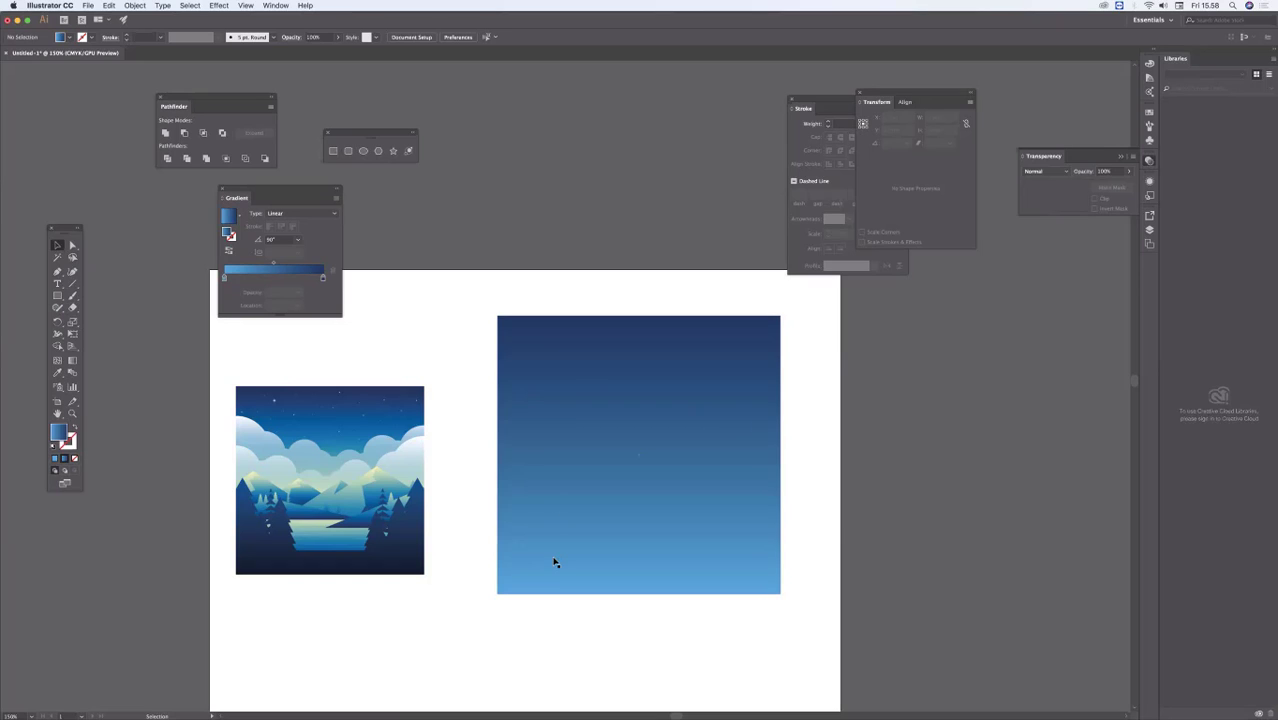
Step: Move the Gradient panel above the rectangle and place the reference image over the artboard's upper-left corner
left_click(625, 442)
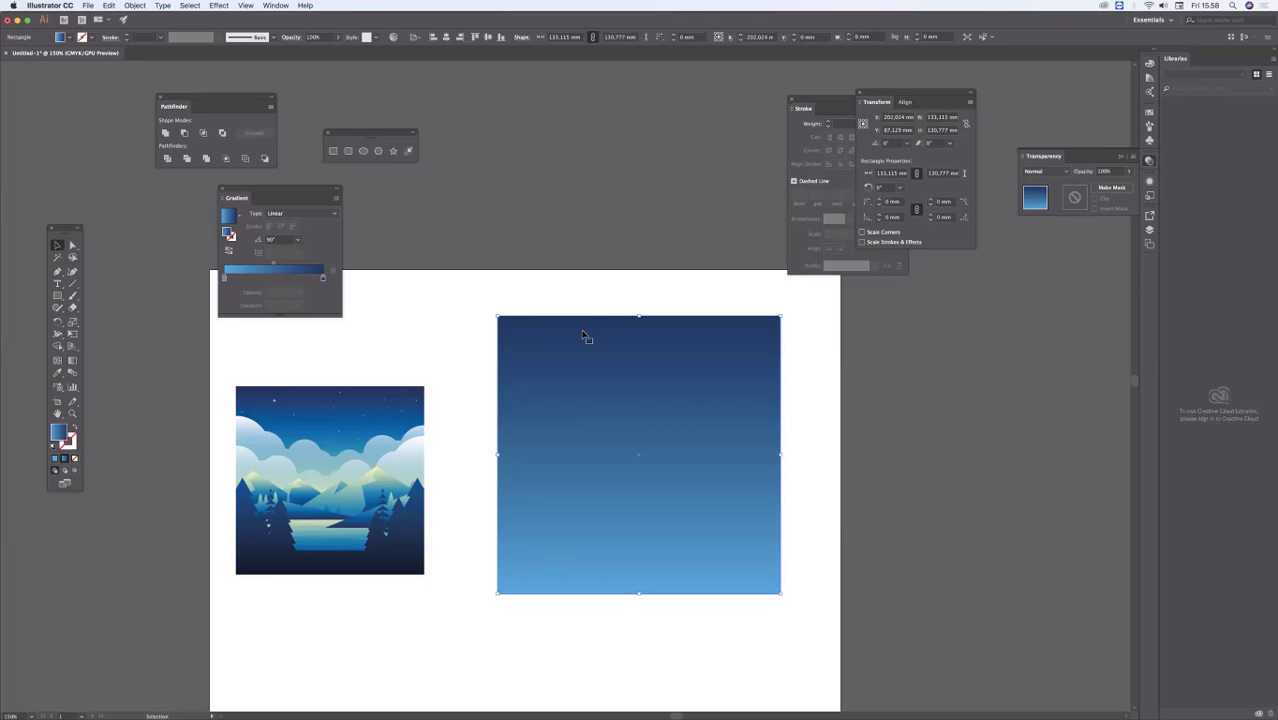
left_click_drag(559, 280, 520, 284)
left_click_drag(569, 461, 559, 442)
left_click_drag(301, 184, 545, 106)
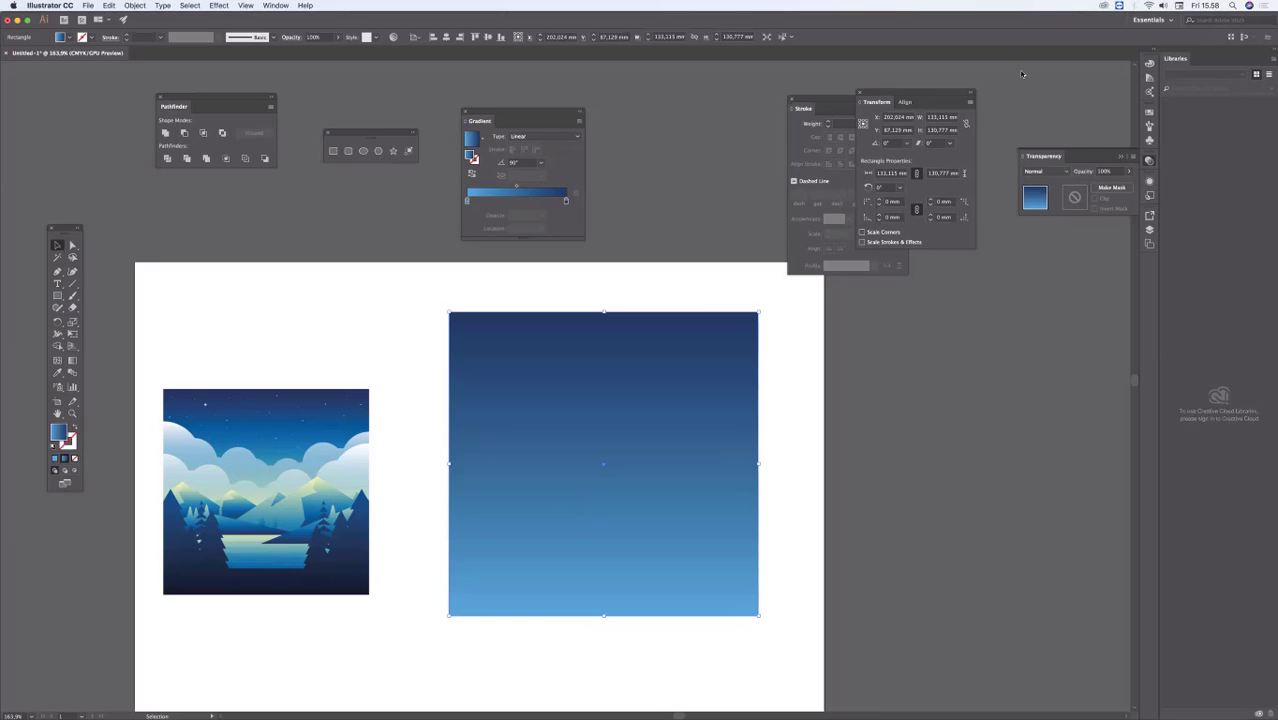
left_click_drag(297, 428, 281, 286)
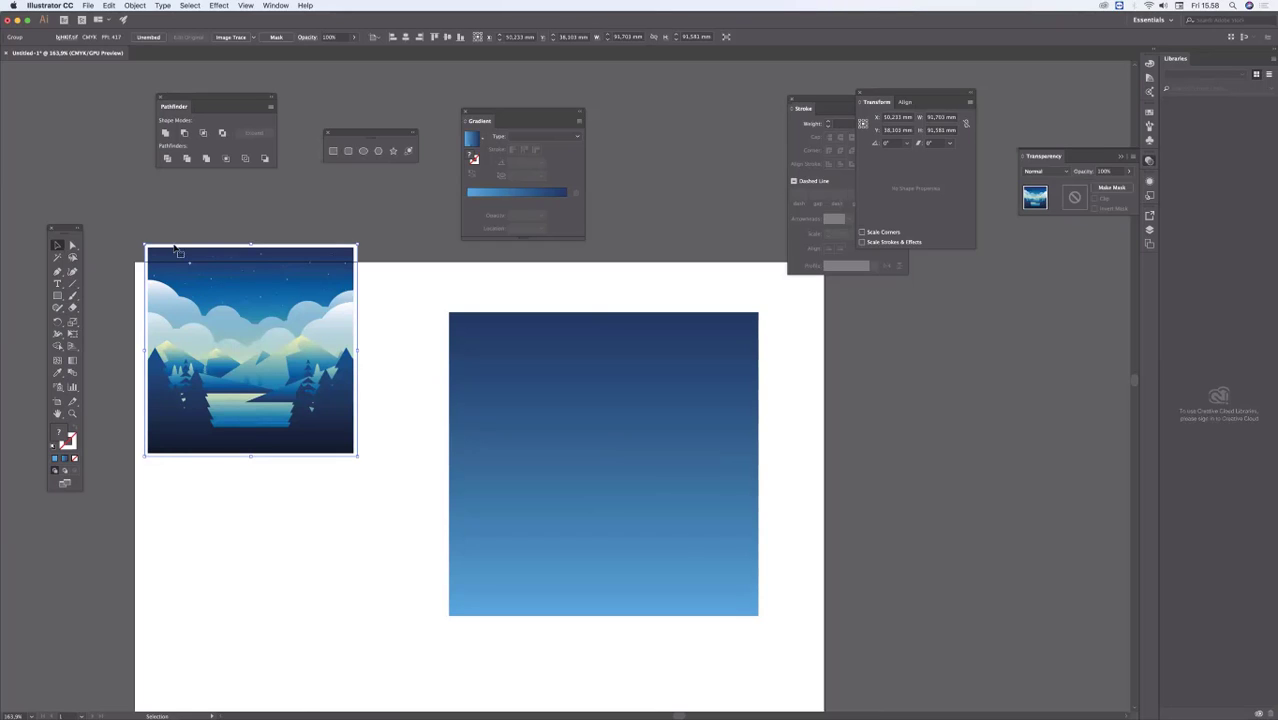
left_click(258, 556)
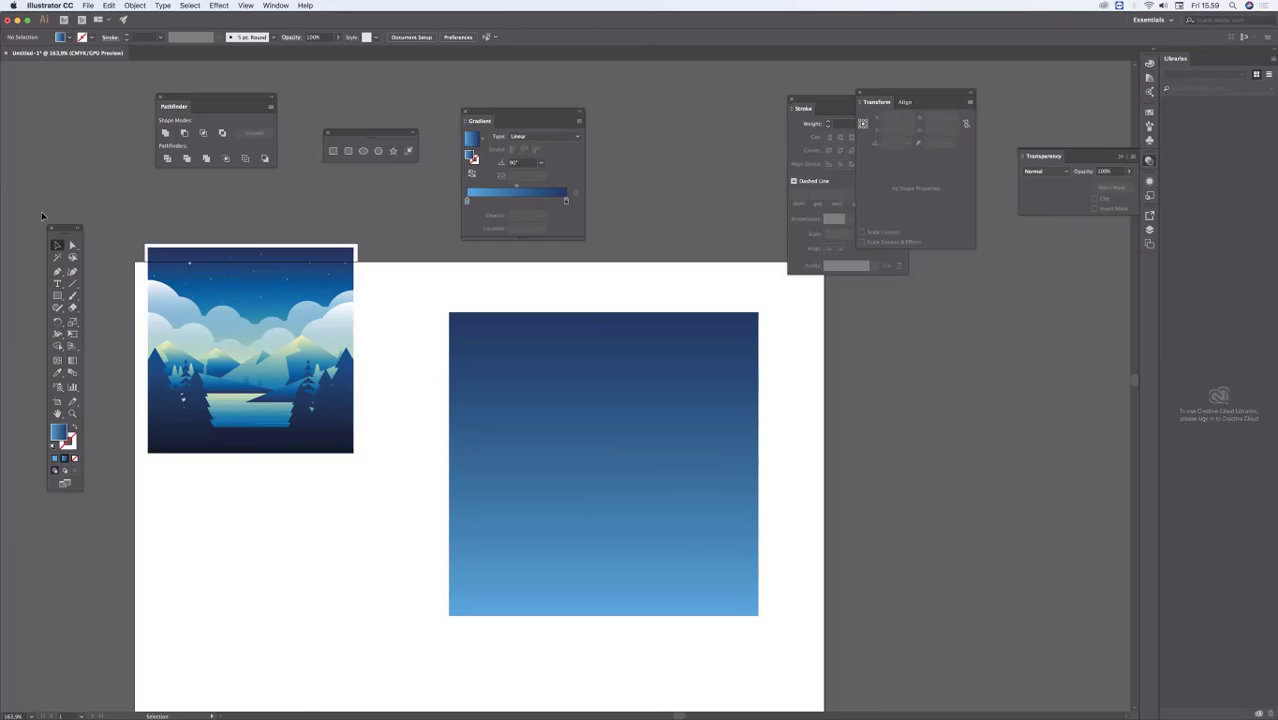
Step: Draw a circle about 47 mm in diameter, place it over the rectangle's left edge and add an overlapping copy
left_click(57, 295)
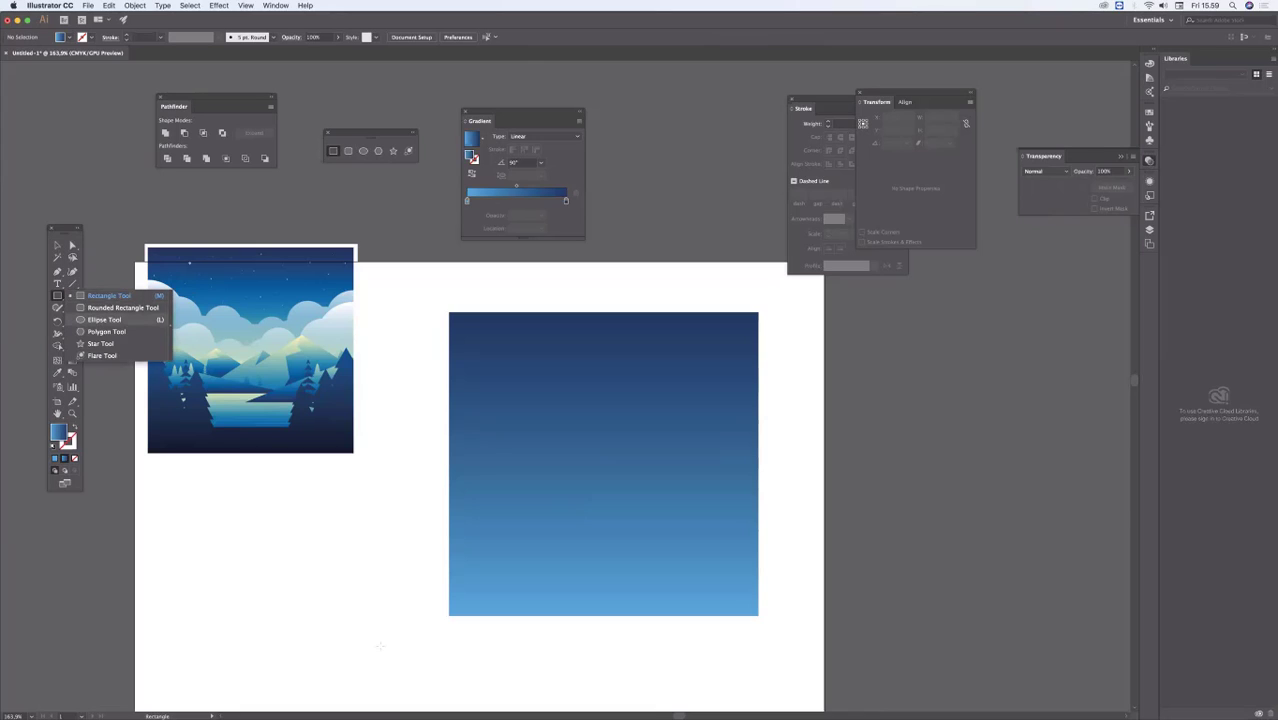
key("l")
left_click_drag(270, 502, 380, 611)
key("v")
left_click_drag(334, 559, 492, 471)
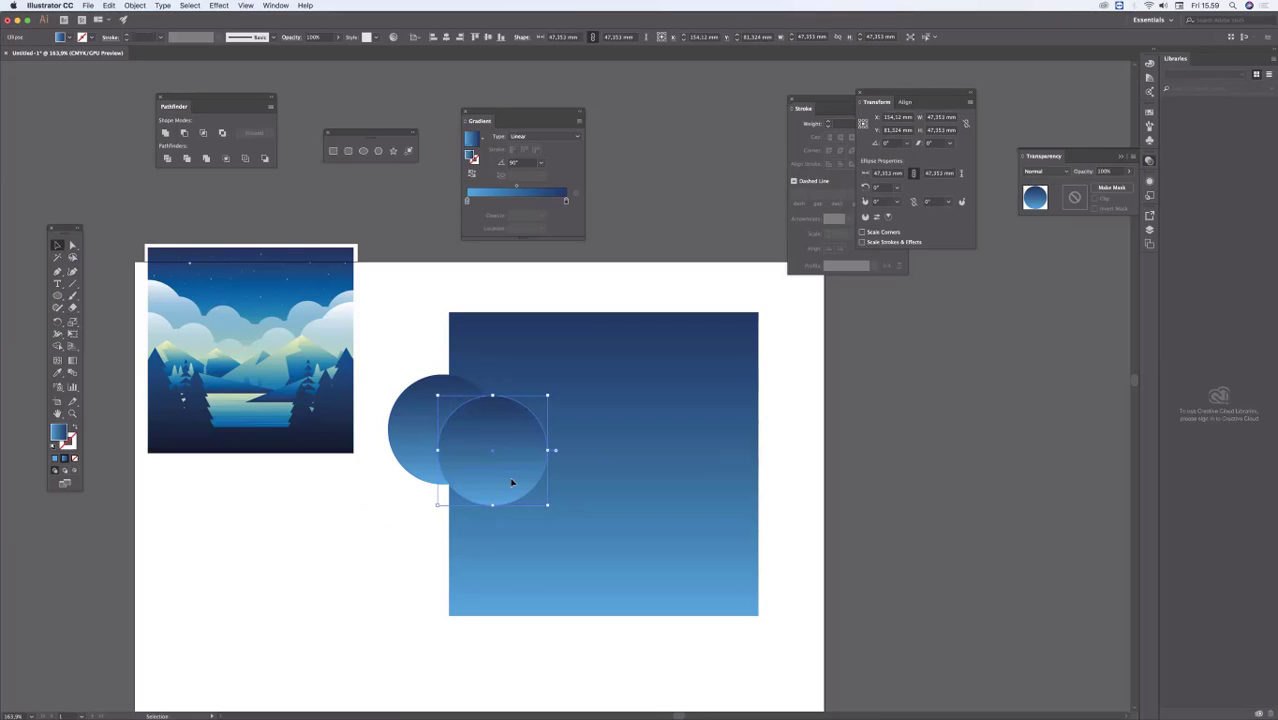
Step: Duplicate the circle across the rectangle, scaling copies to about 40 mm, to form two overlapping cloud rows, and deselect
left_click_drag(573, 523, 645, 505)
left_click_drag(611, 466, 772, 446)
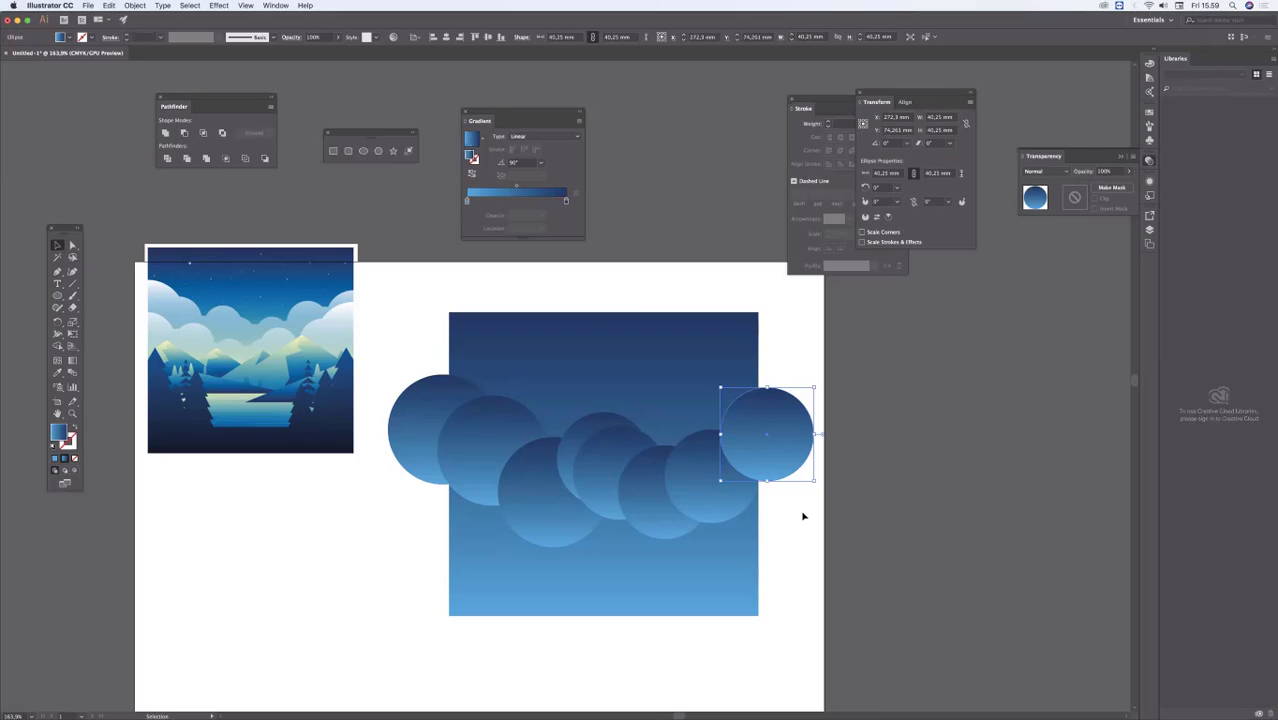
left_click_drag(784, 450, 520, 532)
left_click(302, 539)
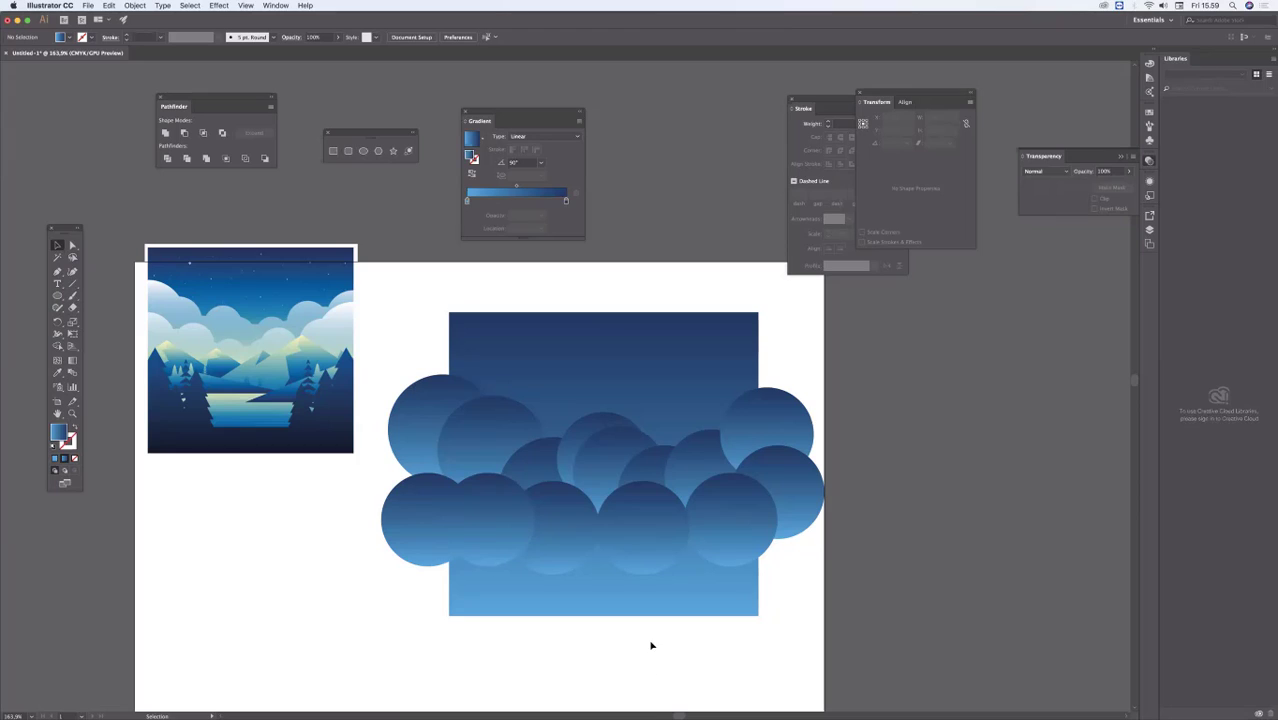
Step: Move the Tools panel to just below the reference image, beside the cloud circles
left_click(443, 407)
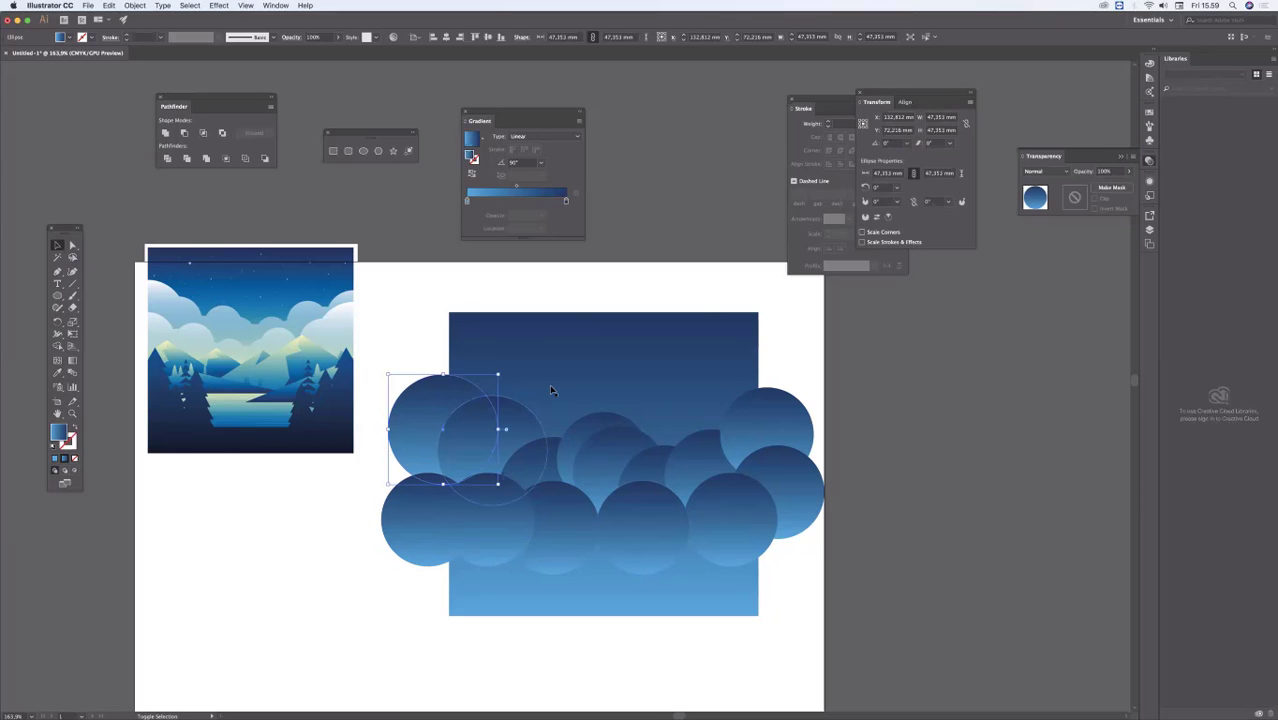
left_click(427, 267)
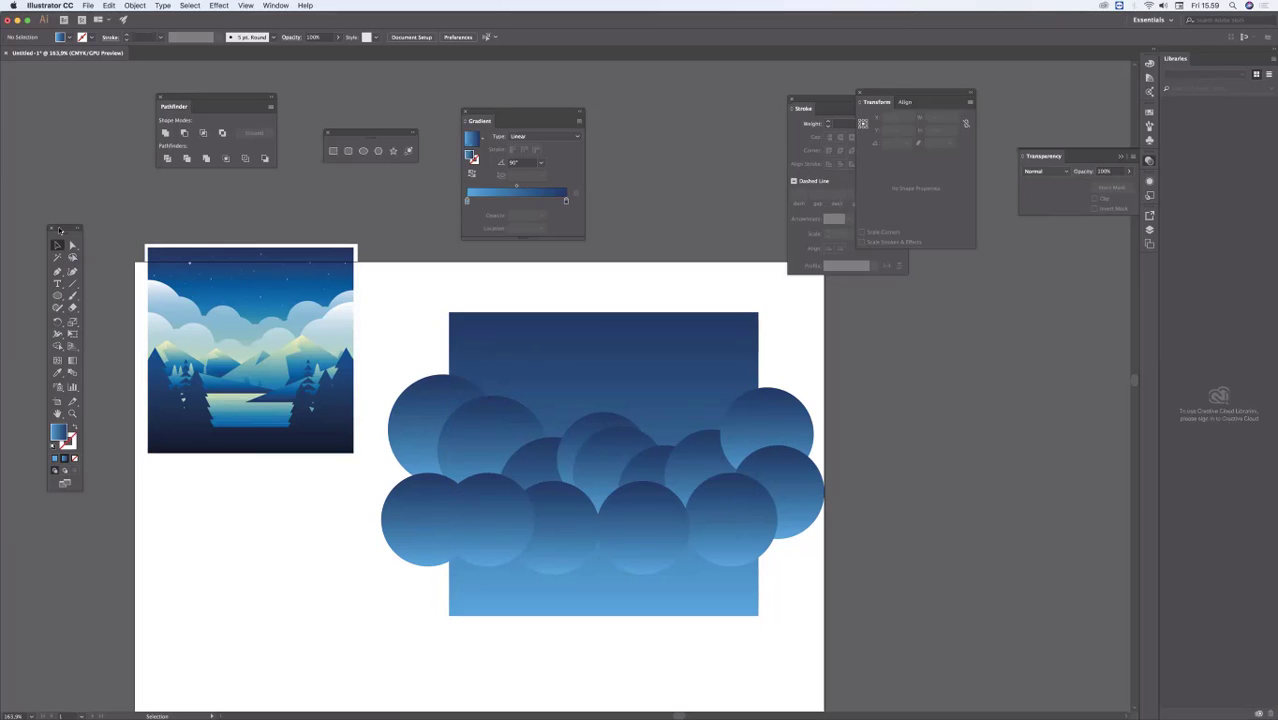
left_click_drag(59, 230, 273, 436)
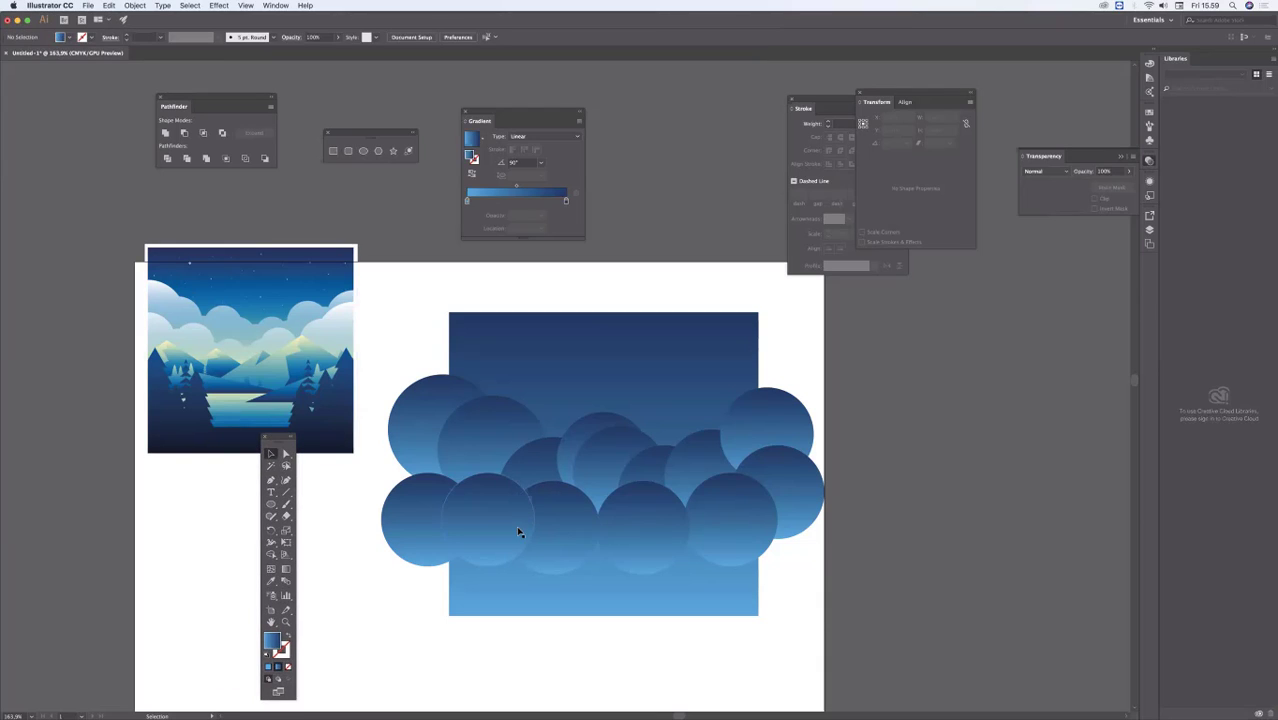
Step: Select all the cloud circles, unite them into one cloud shape, and deselect it
left_click(426, 410)
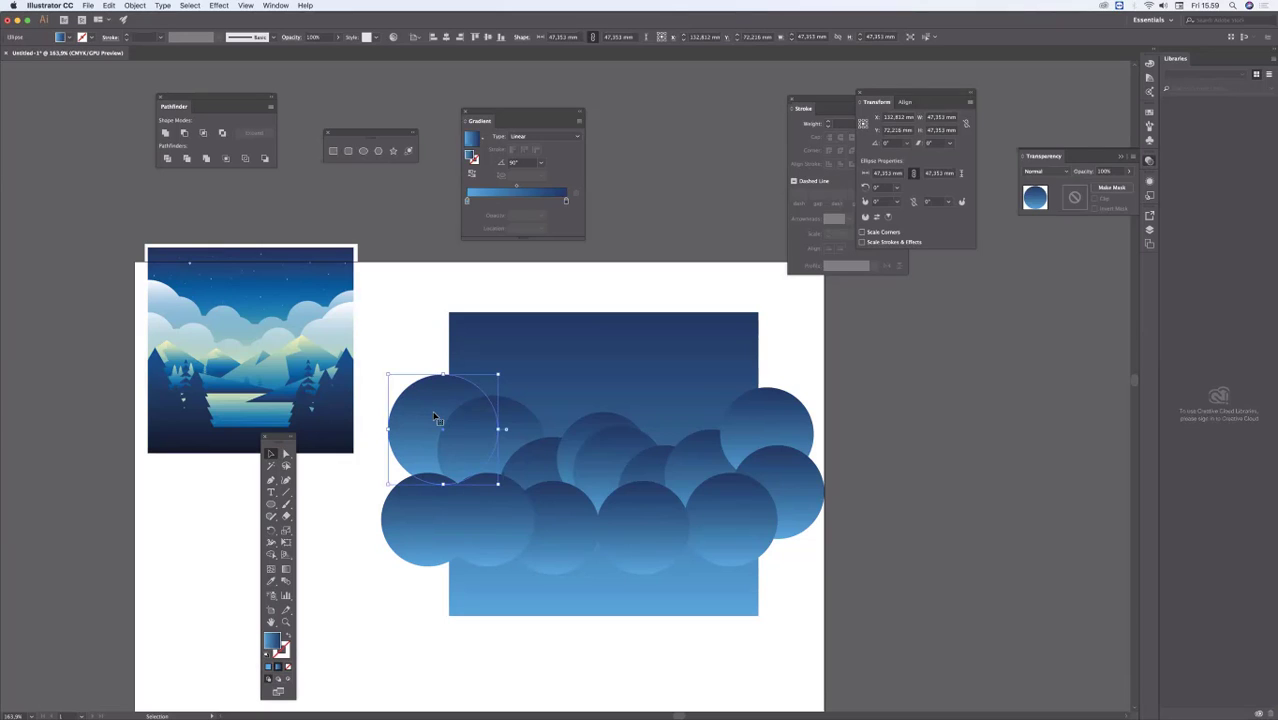
left_click(530, 428, "shift")
left_click(532, 455, "shift")
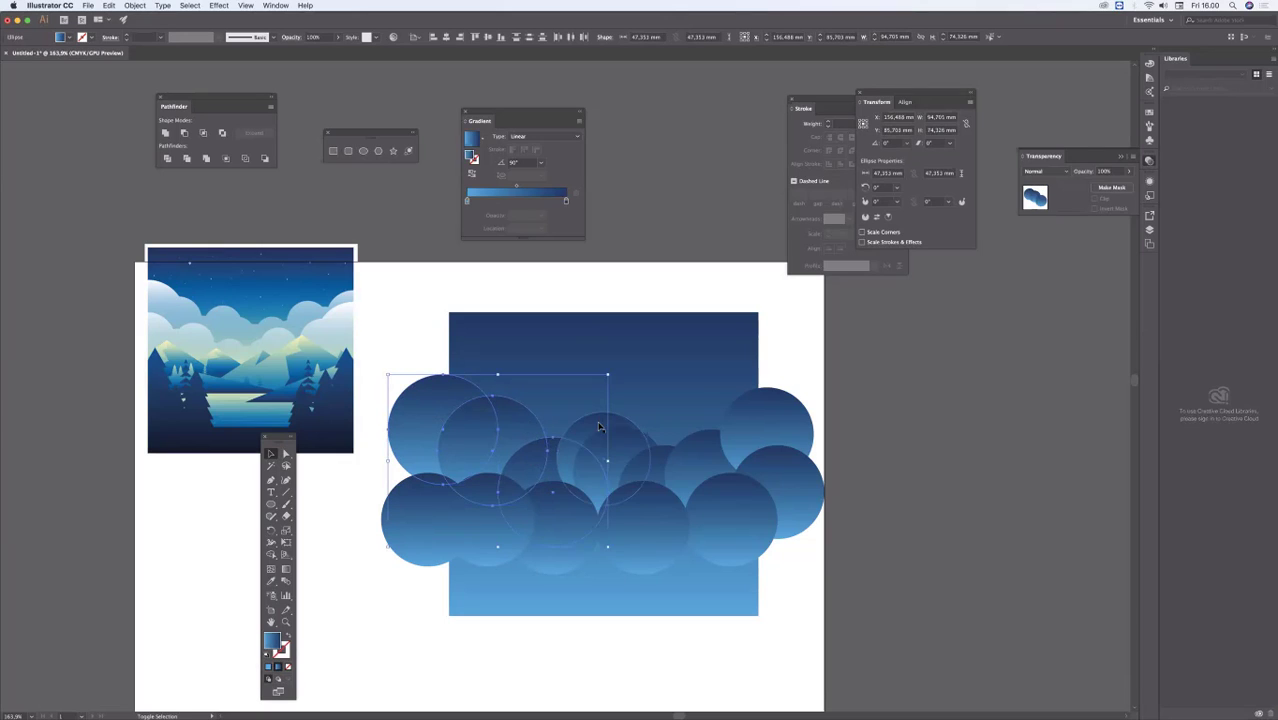
left_click(614, 442, "shift")
left_click(658, 446, "shift")
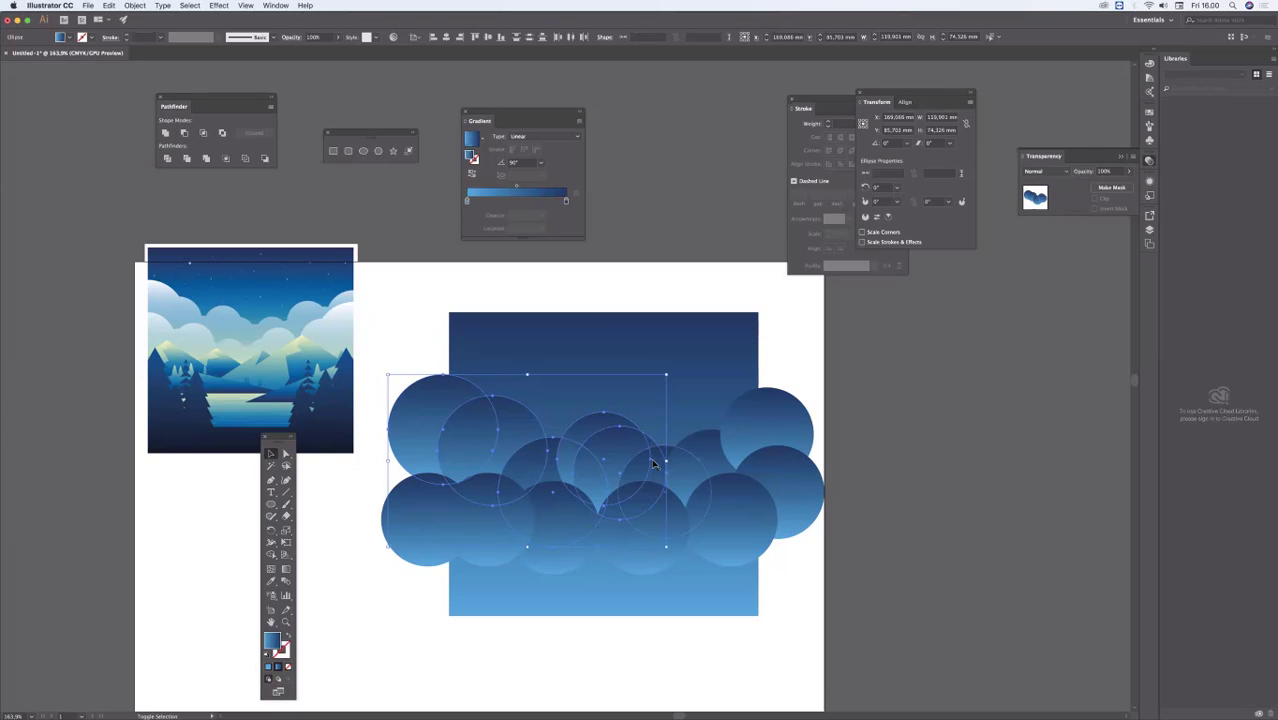
left_click(656, 466, "shift")
left_click(689, 449, "shift")
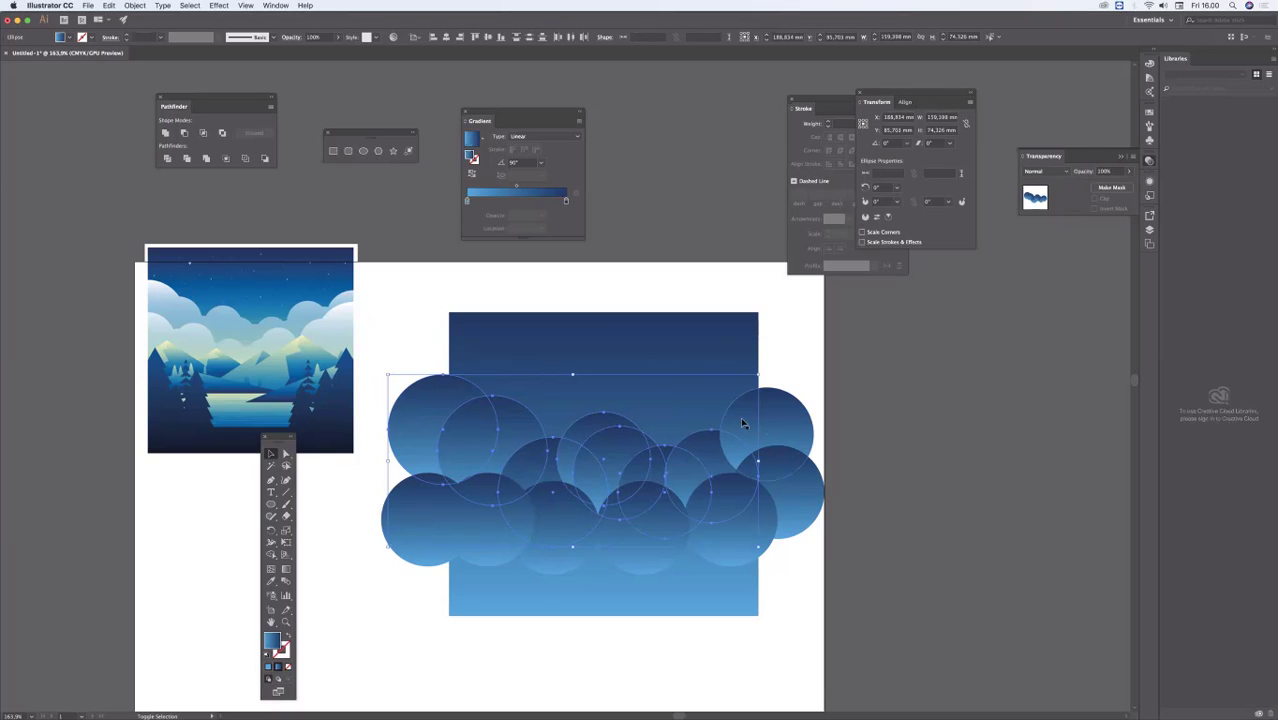
left_click(757, 438, "shift")
left_click(781, 489, "shift")
left_click(706, 550, "shift")
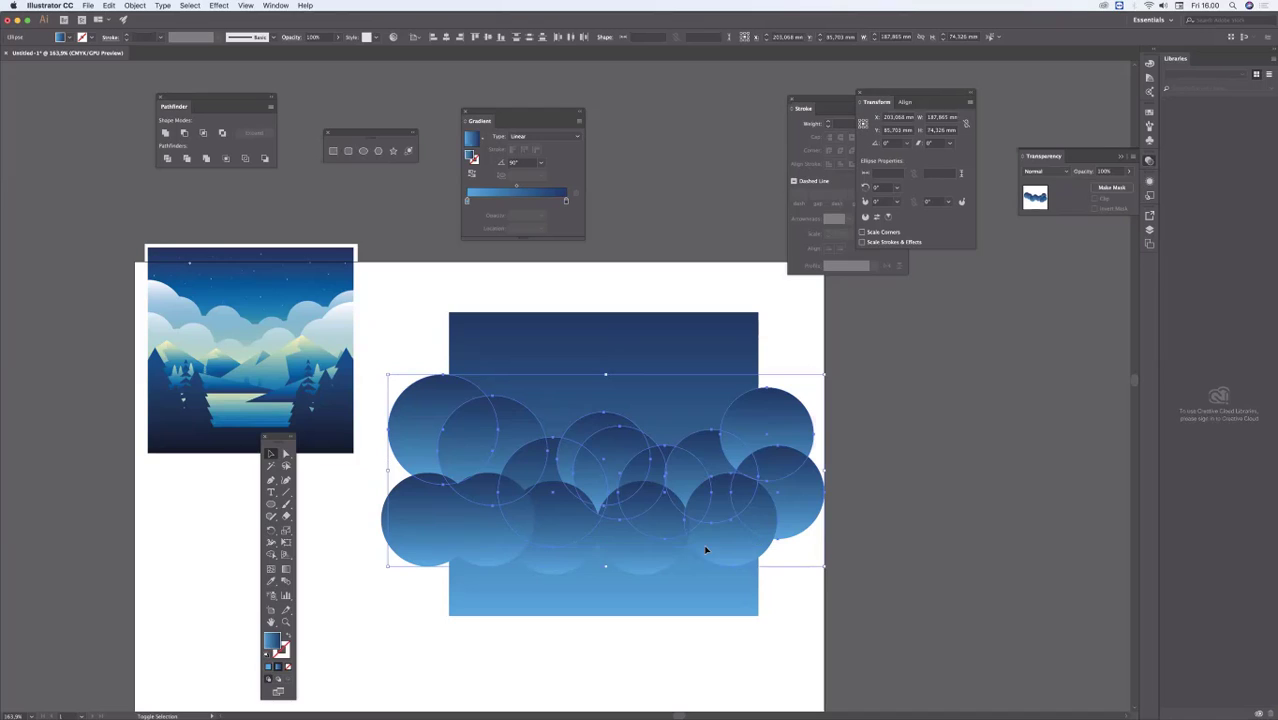
left_click(568, 548, "shift")
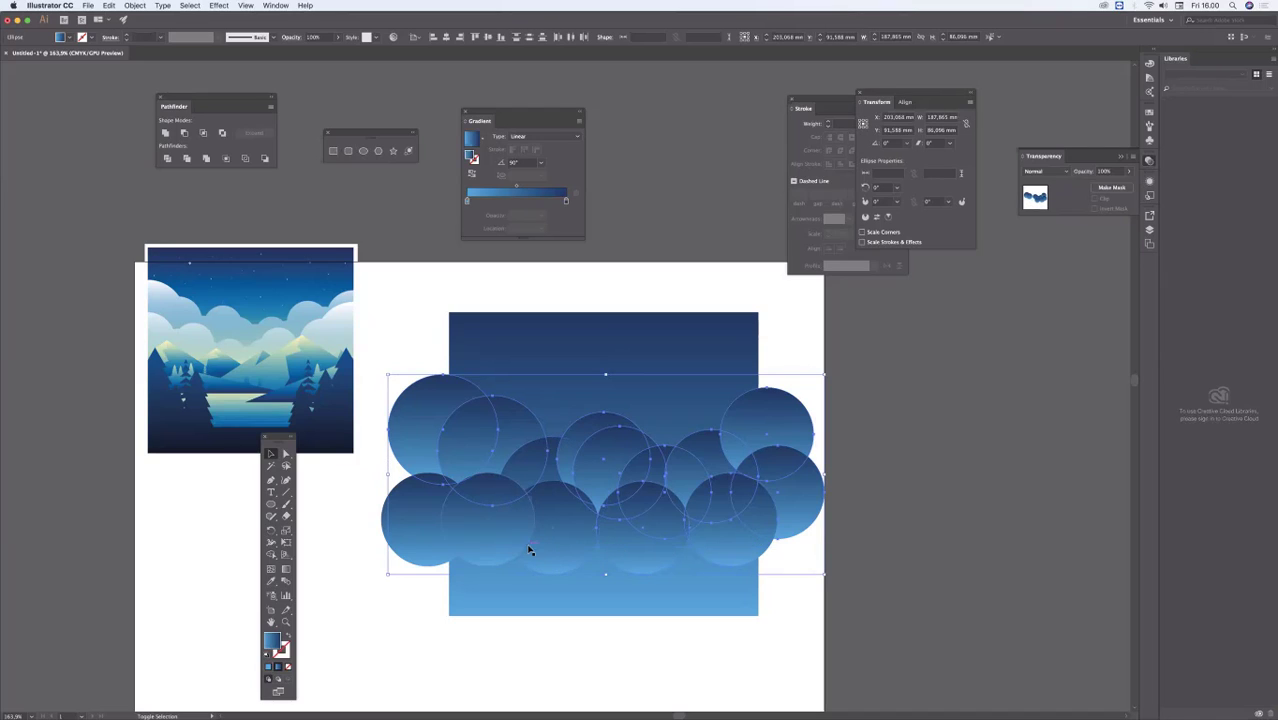
left_click(406, 539, "shift")
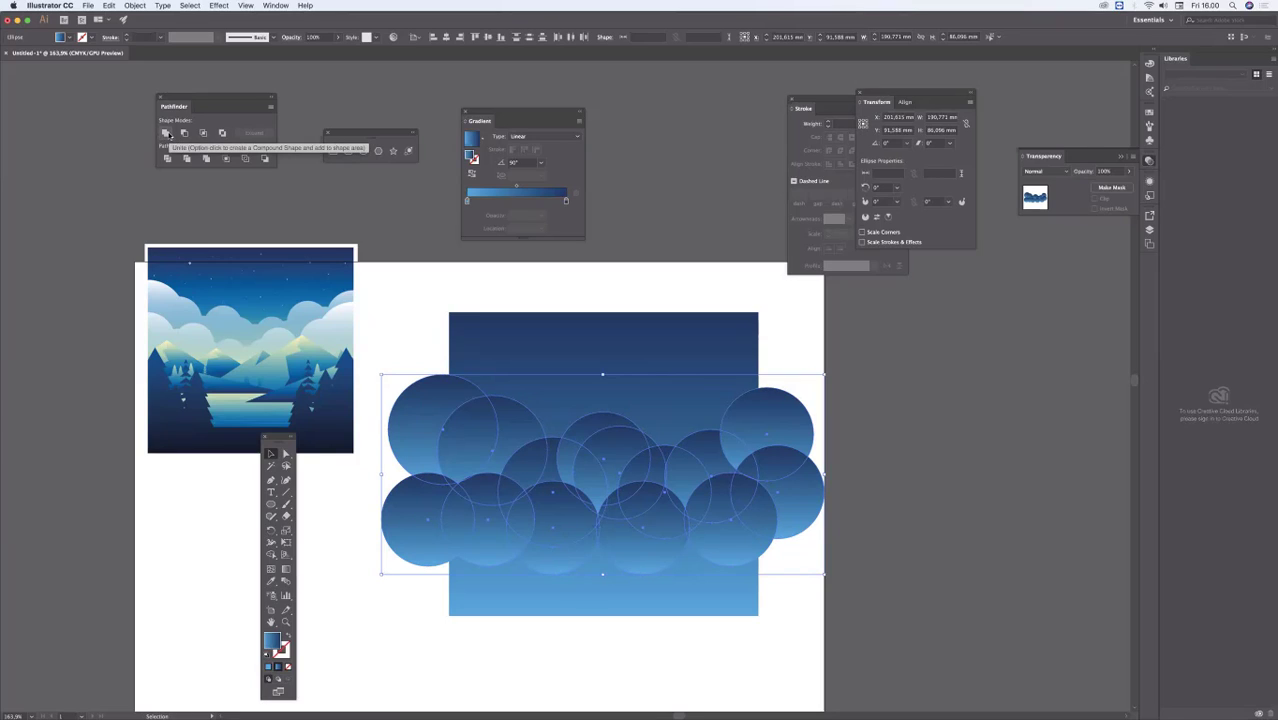
left_click(167, 134)
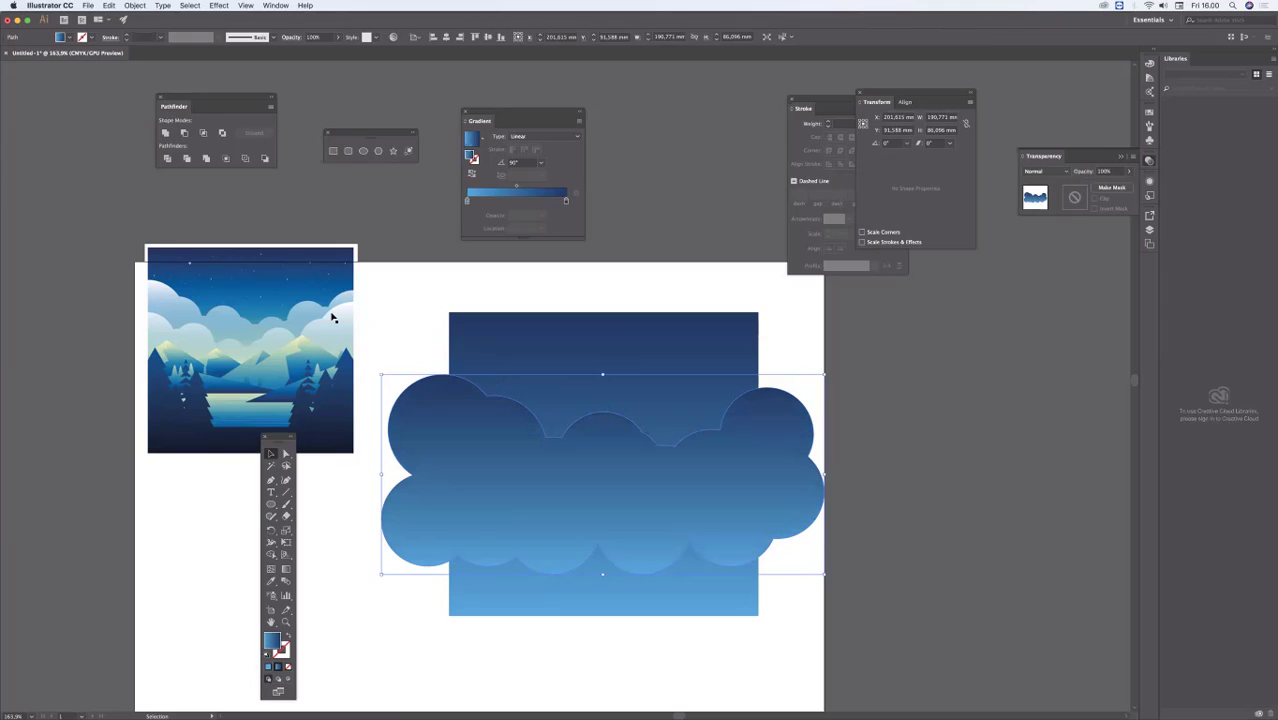
key("super+shift+a")
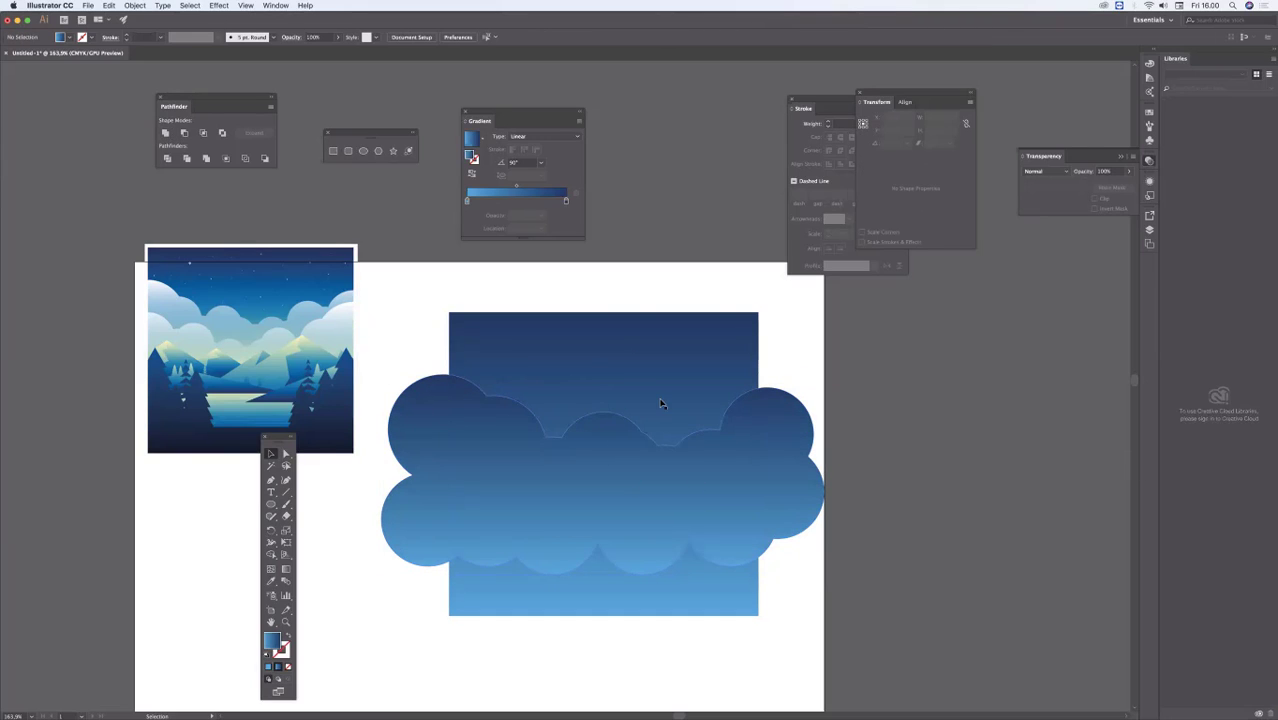
Step: Shift the united cloud shape up about 2 mm and move the Tools panel over the reference image's lower part
left_click(702, 507)
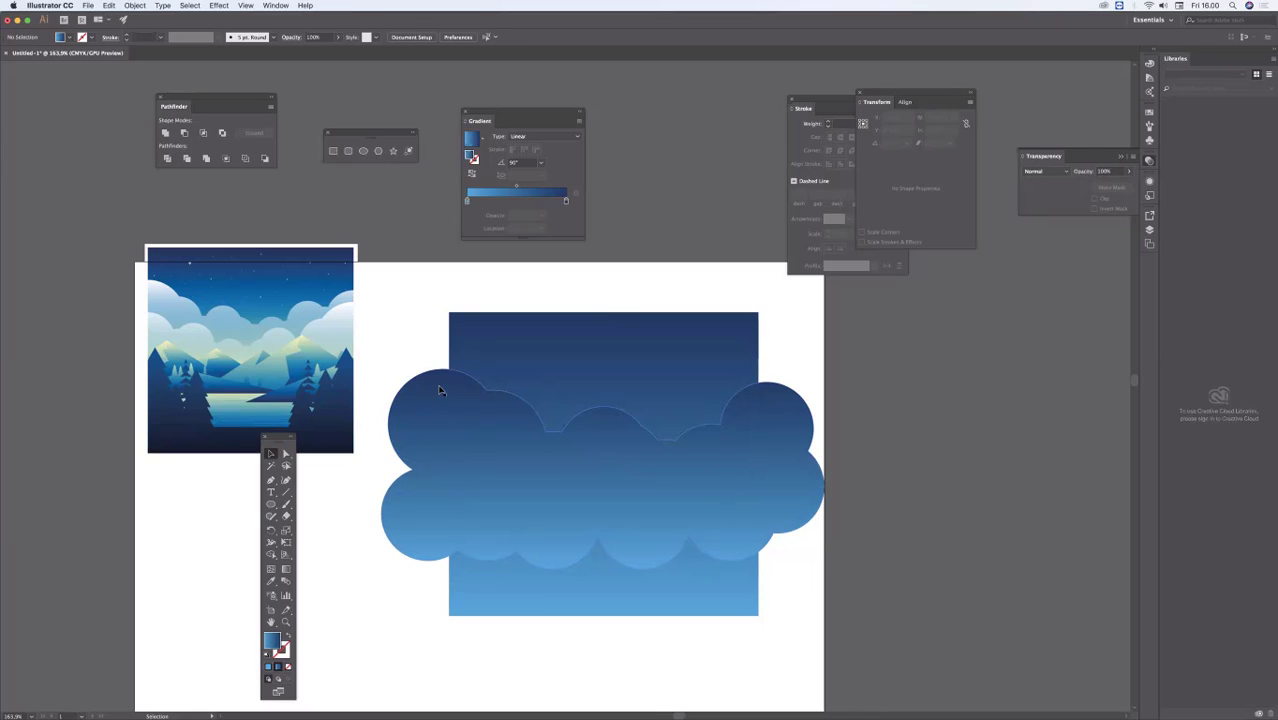
left_click_drag(429, 313, 398, 297)
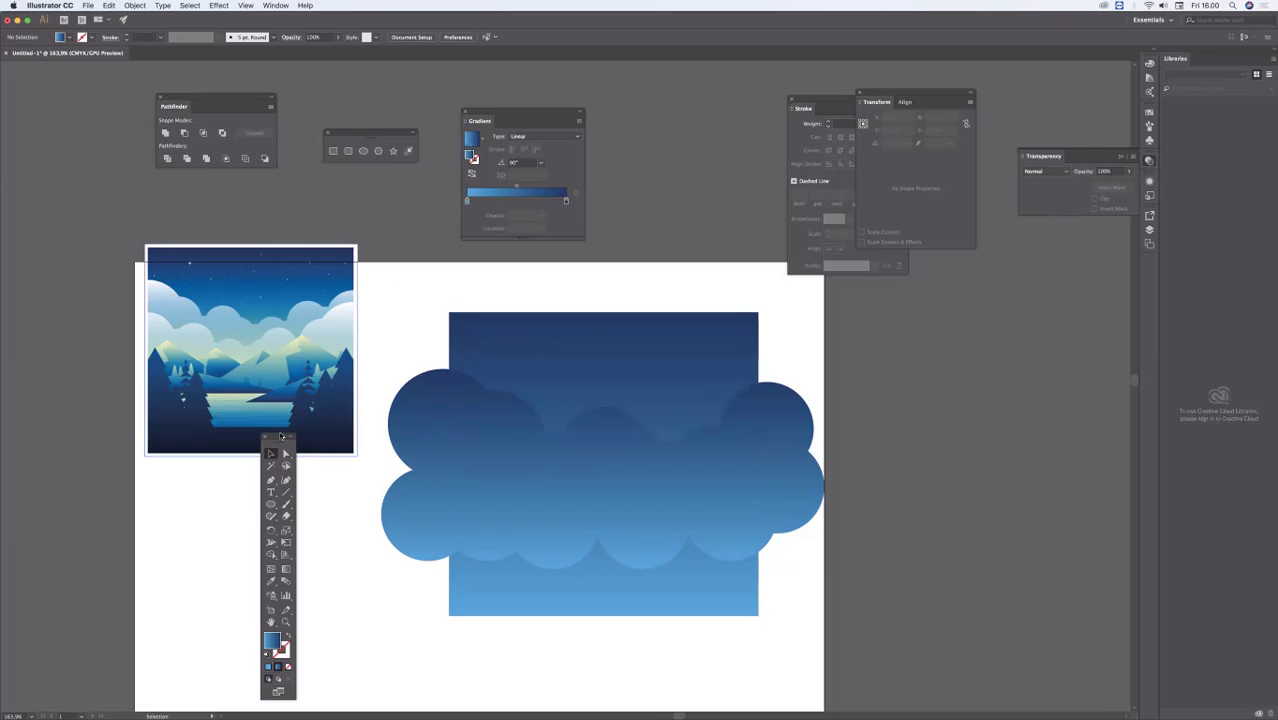
left_click_drag(283, 439, 298, 351)
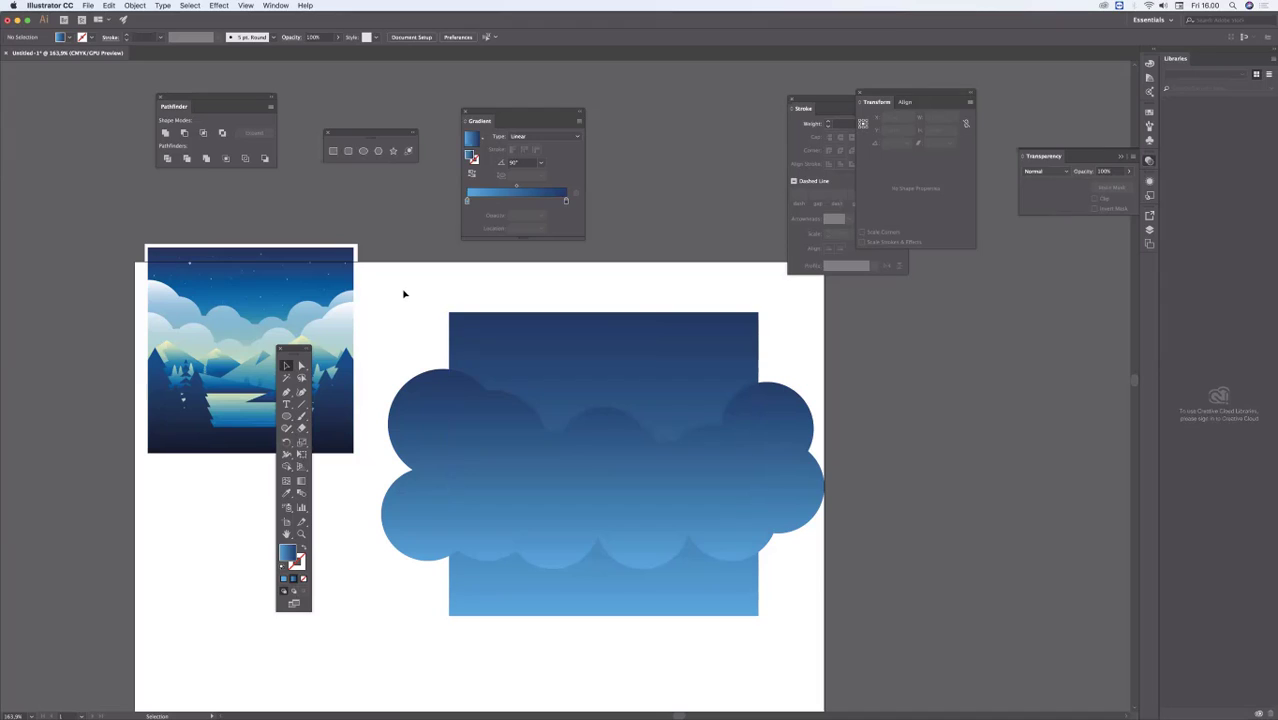
Step: Try selecting the rectangle and the cloud shape together with a selection marquee, and clear the selection
left_click_drag(665, 600, 810, 655)
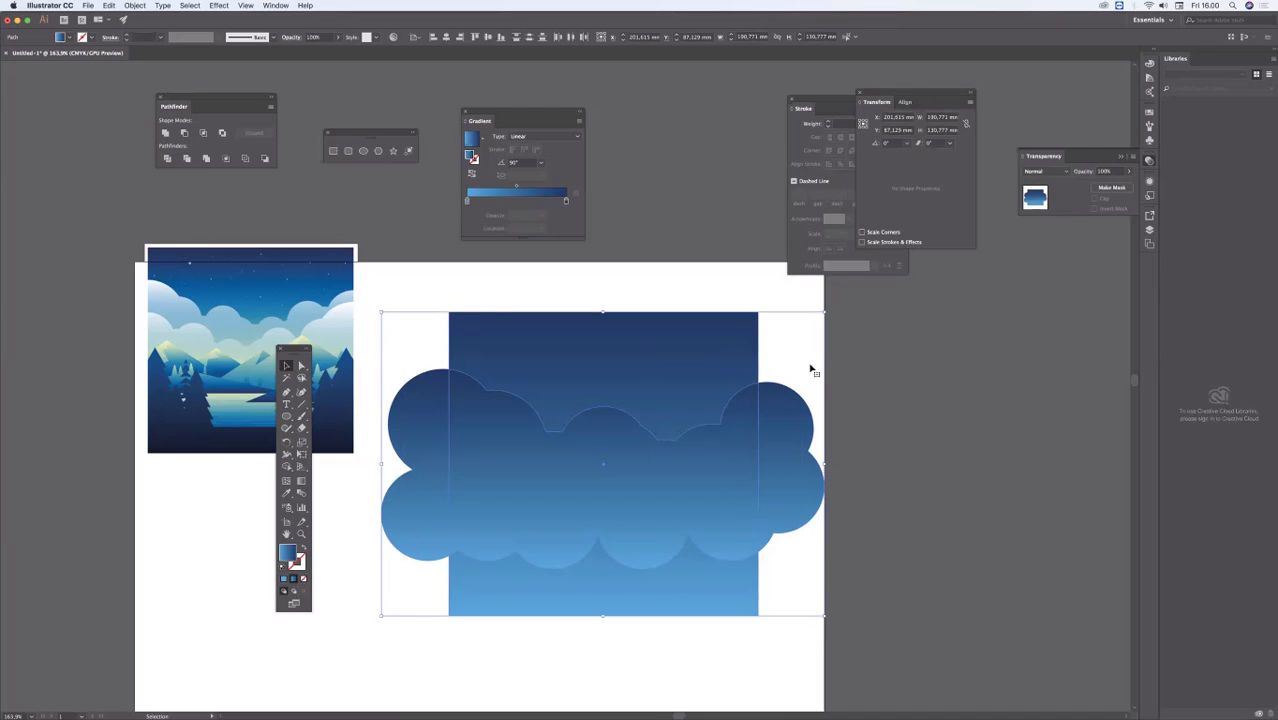
left_click(468, 293)
left_click_drag(422, 288, 797, 641)
left_click(542, 305)
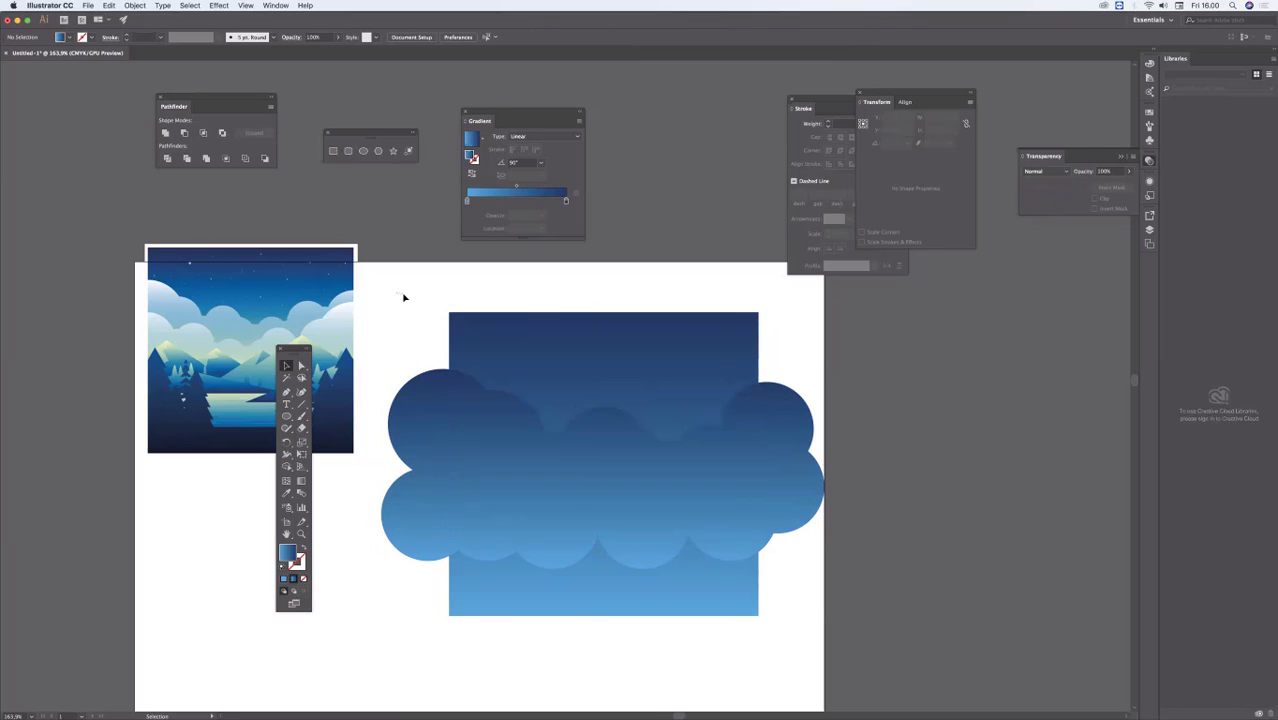
left_click_drag(394, 292, 784, 655)
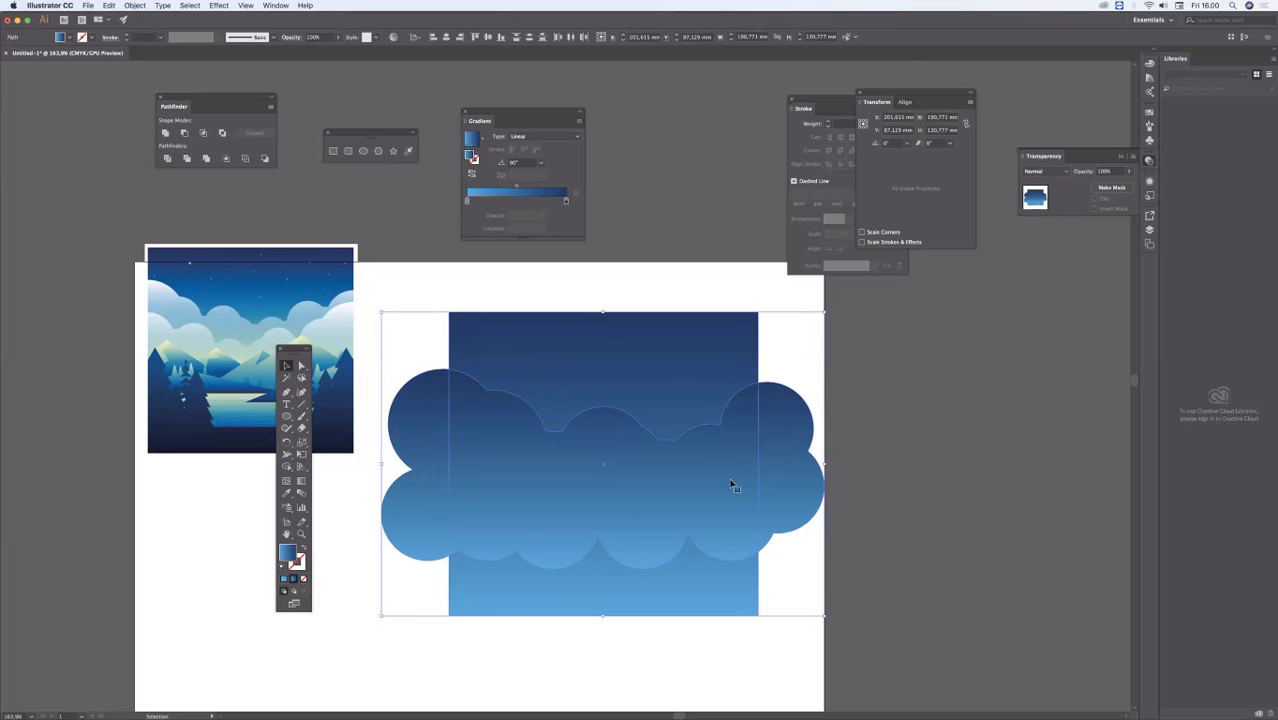
left_click(665, 276)
Step: Select the rectangle and cloud together and remove the cloud parts beyond both rectangle sides with the Shape Builder tool
left_click_drag(414, 279, 810, 650)
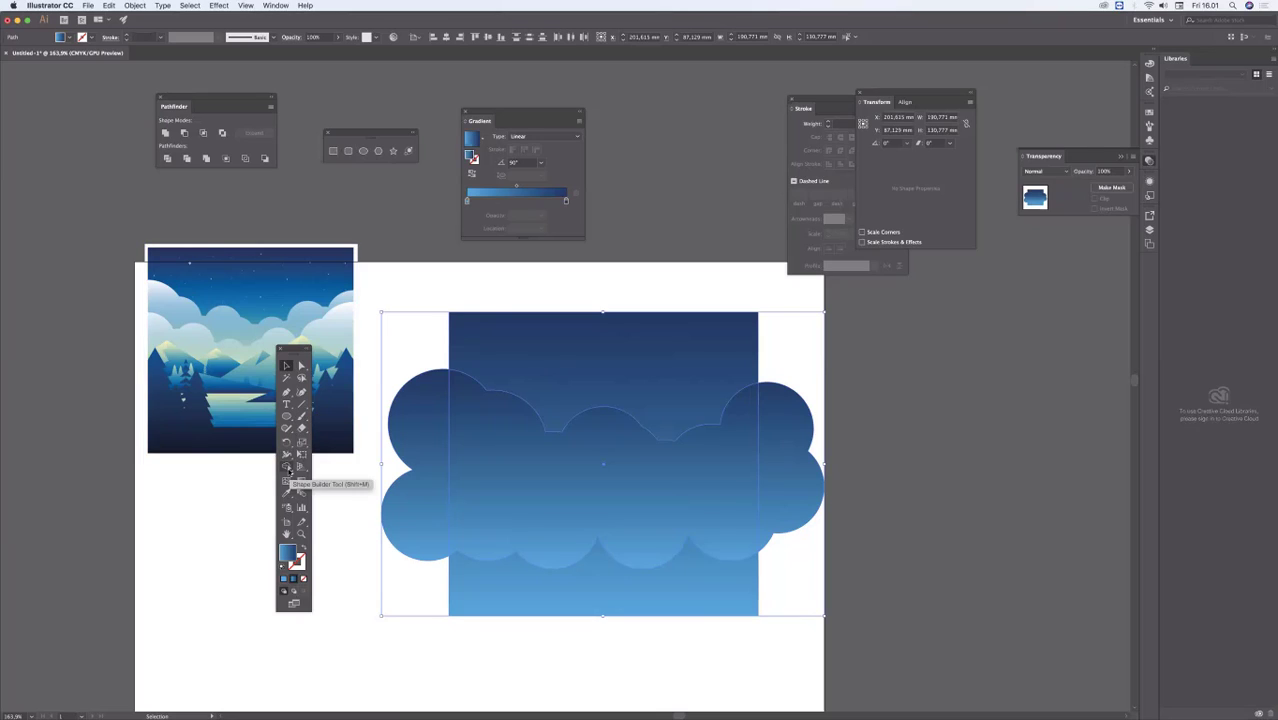
left_click(288, 468)
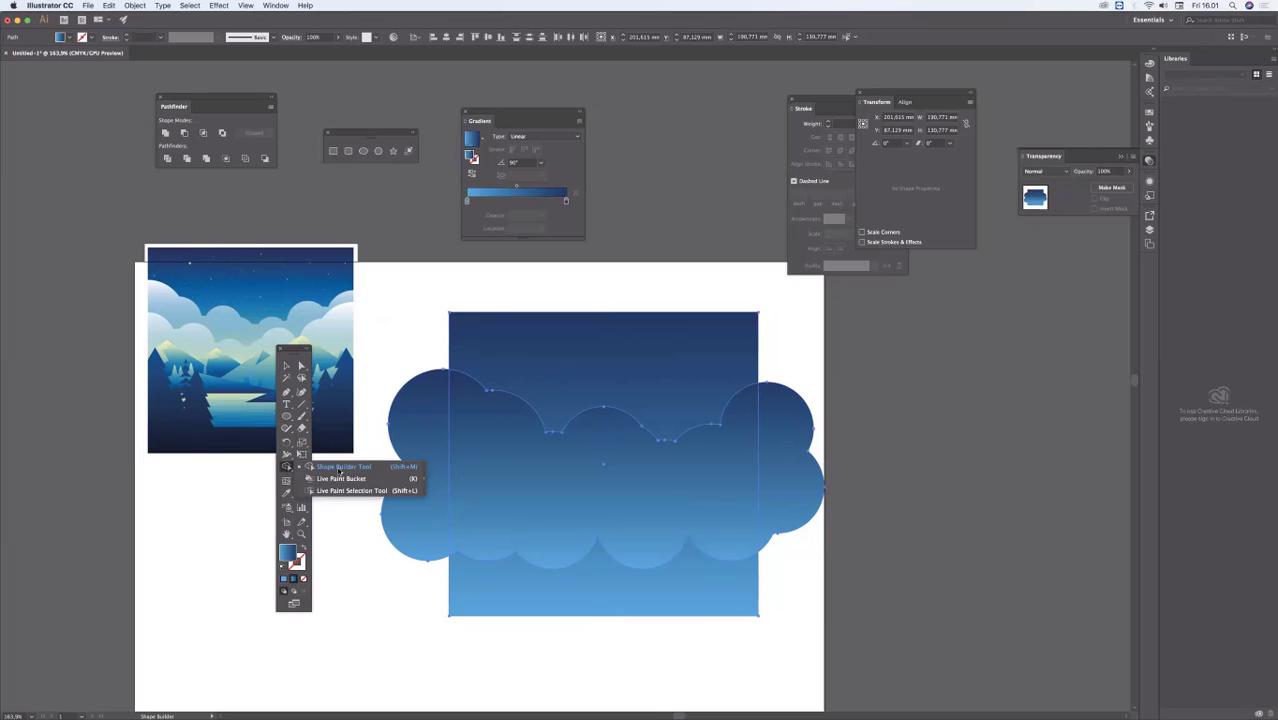
left_click(340, 470)
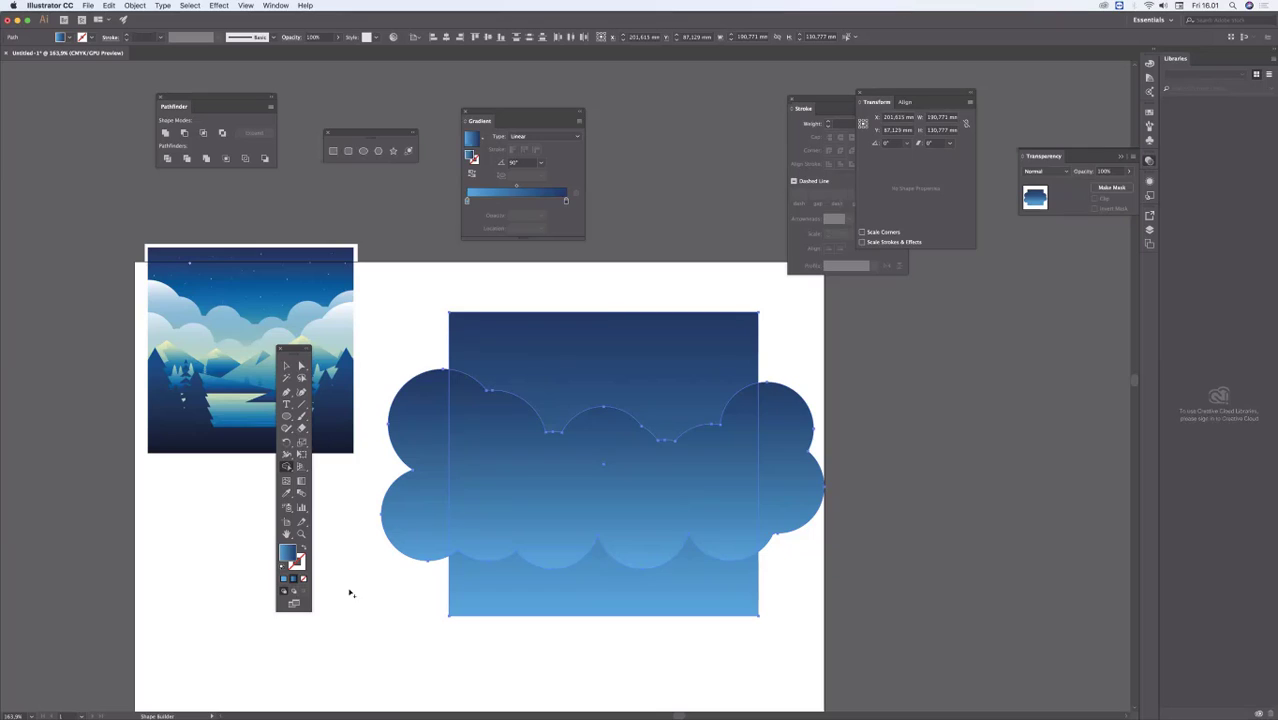
left_click(423, 394, "alt")
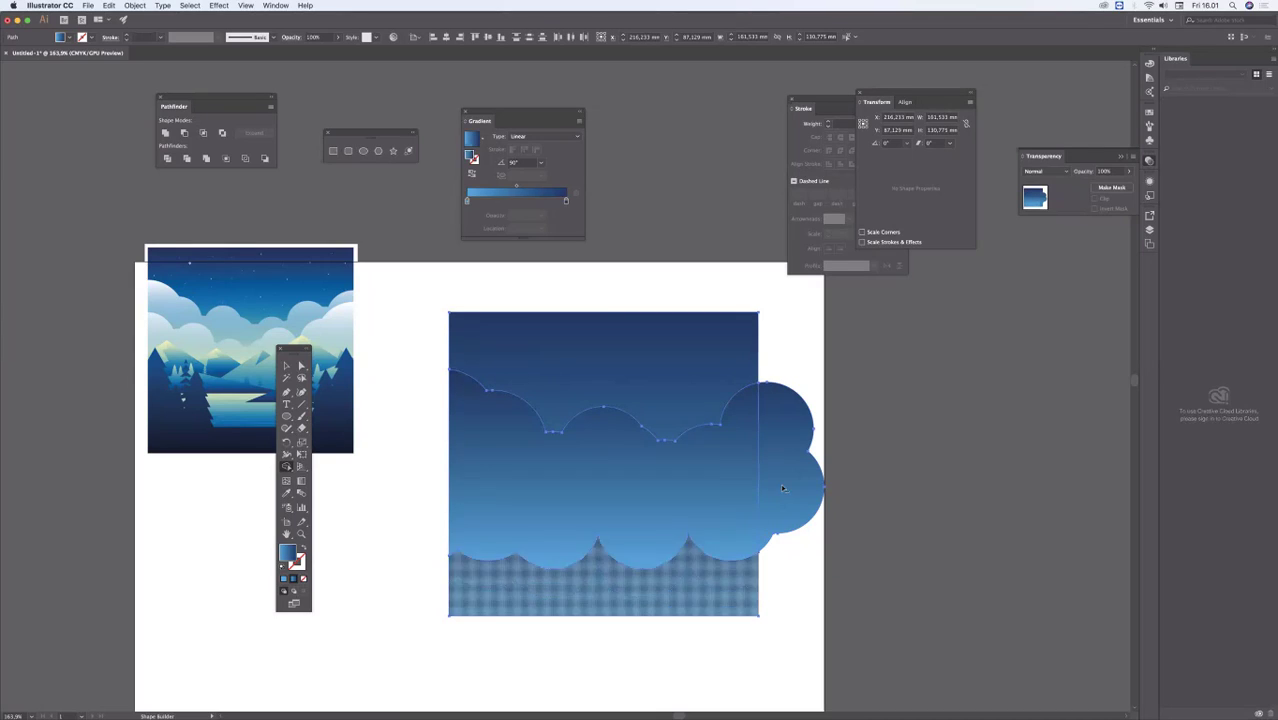
left_click(786, 451, "alt")
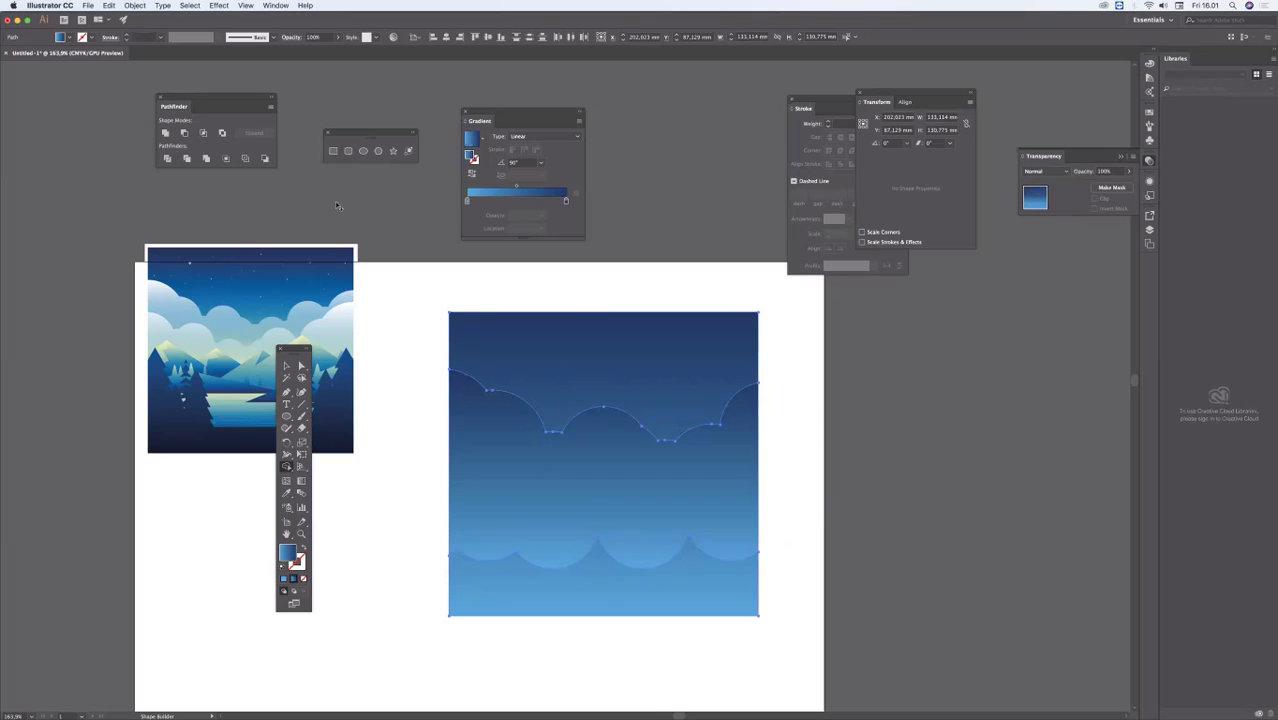
left_click(287, 367)
key("super+shift+a")
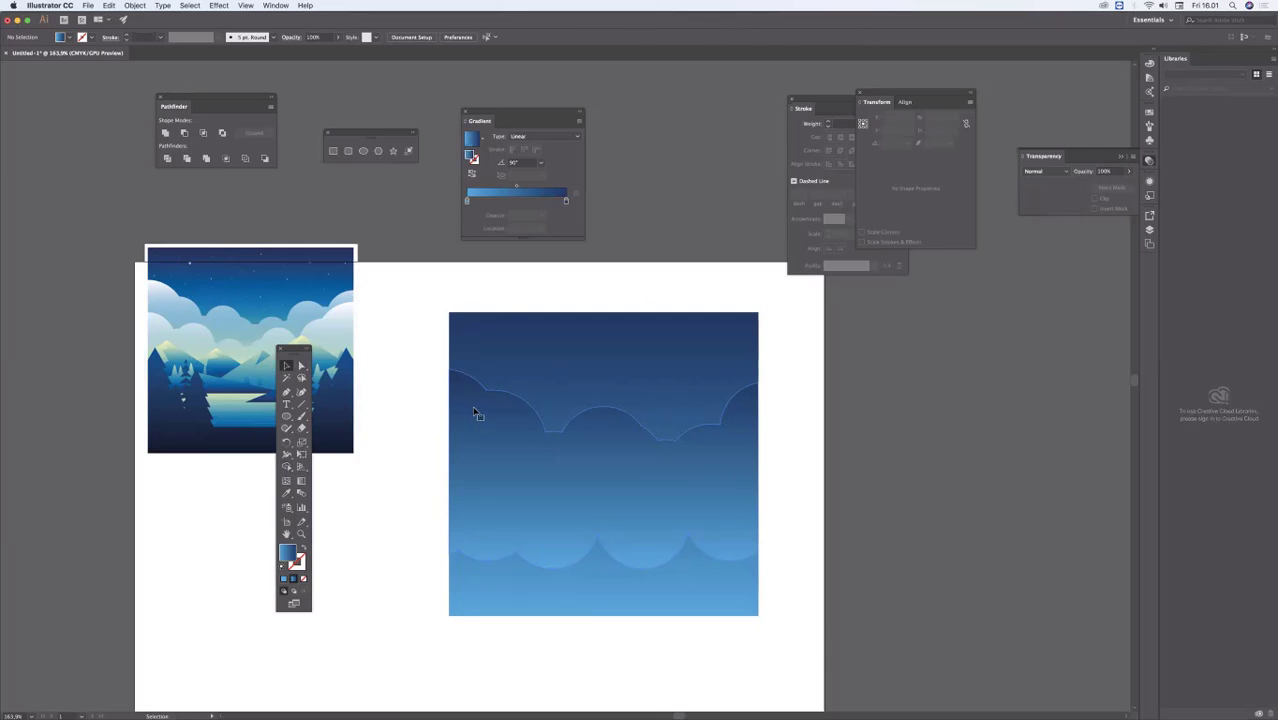
Step: Select the trimmed cloud shape, and undo the Shape Builder cuts on both sides of the rectangle
left_click(475, 413)
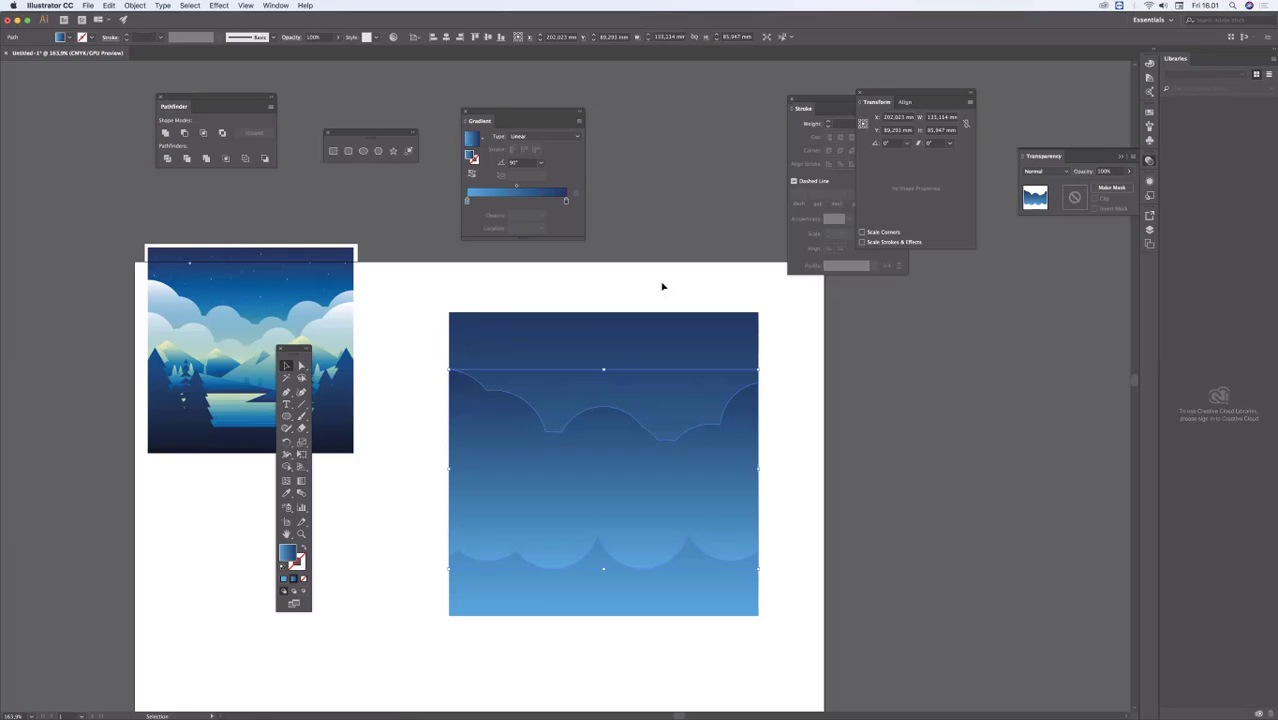
key("super+z")
key("super+z")
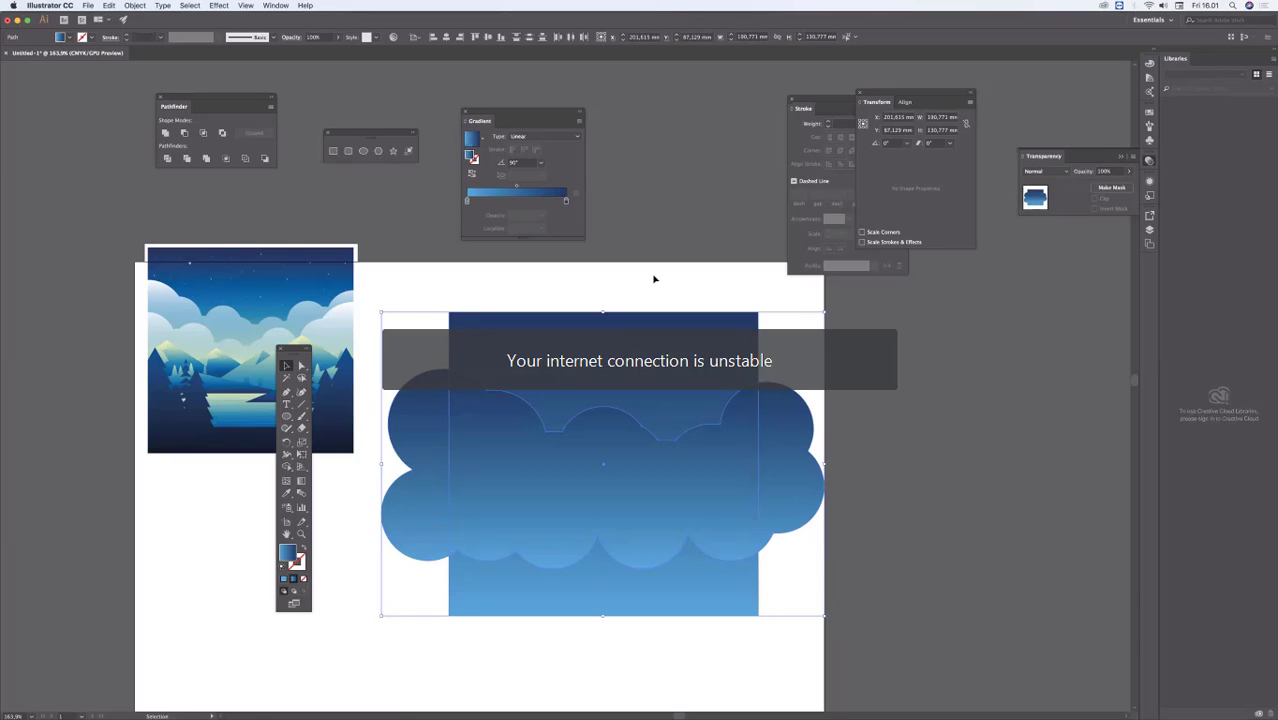
left_click(655, 279)
left_click(737, 440)
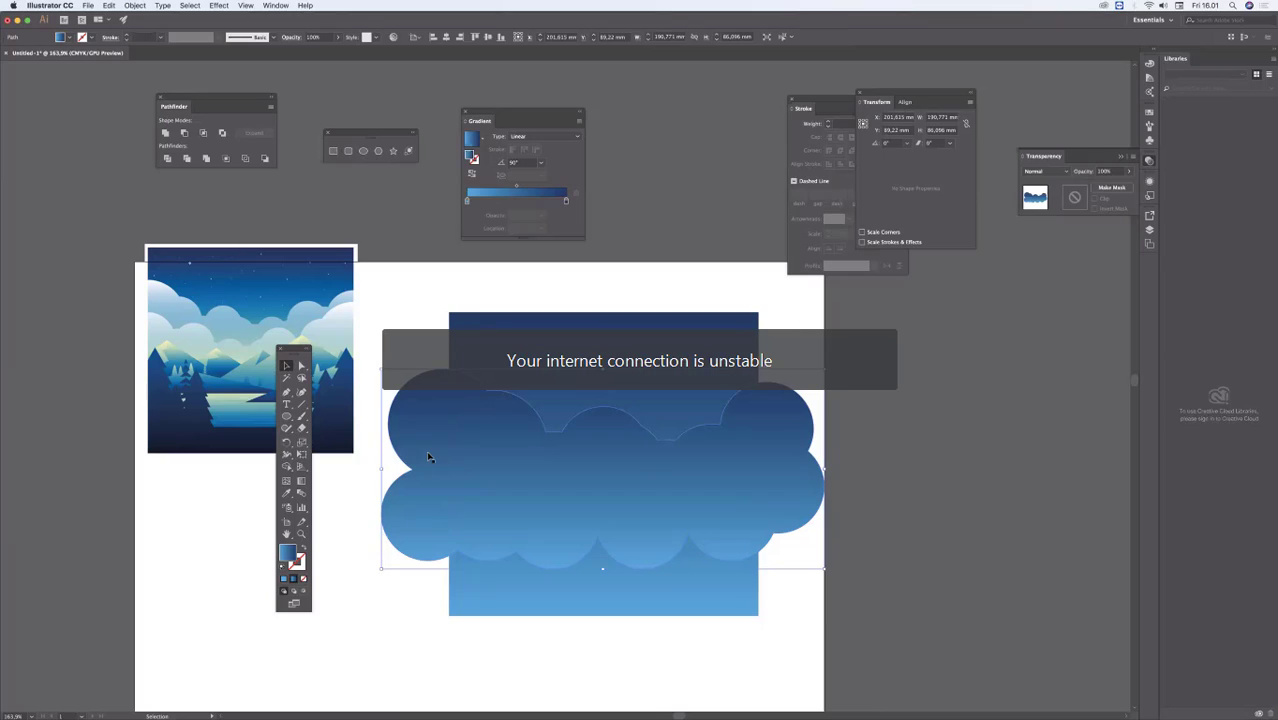
left_click(378, 486)
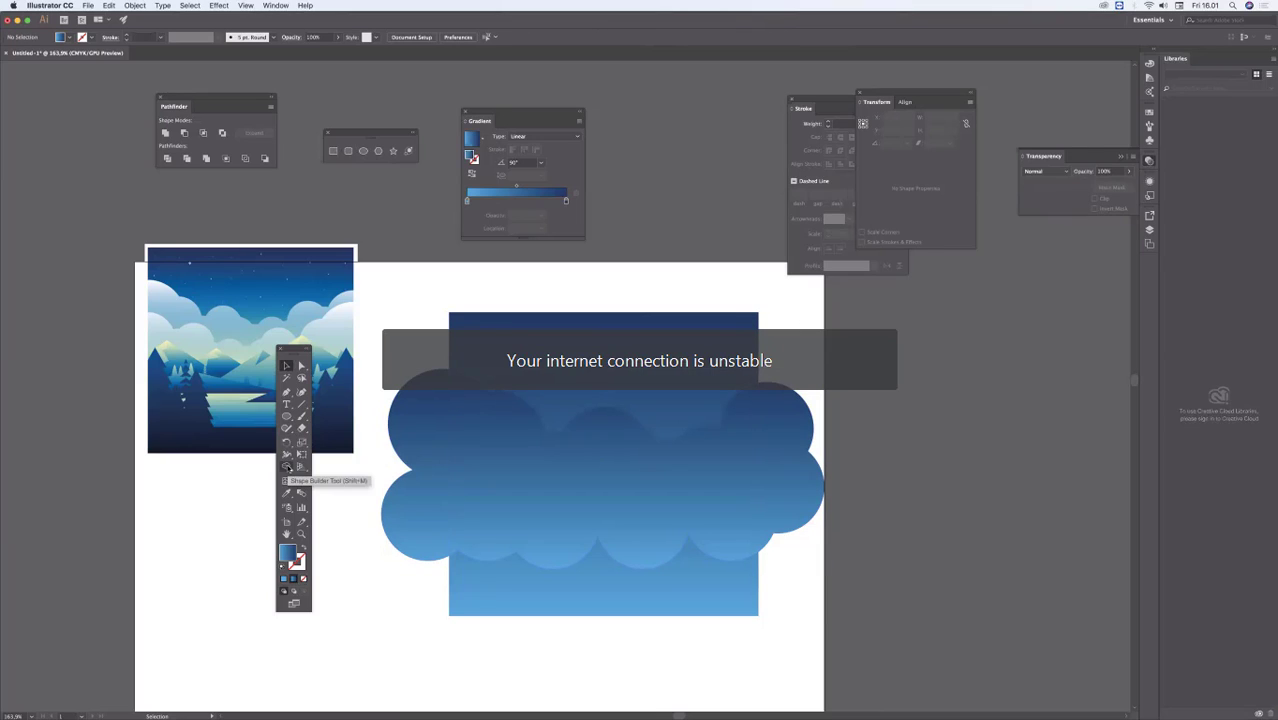
left_click(288, 468)
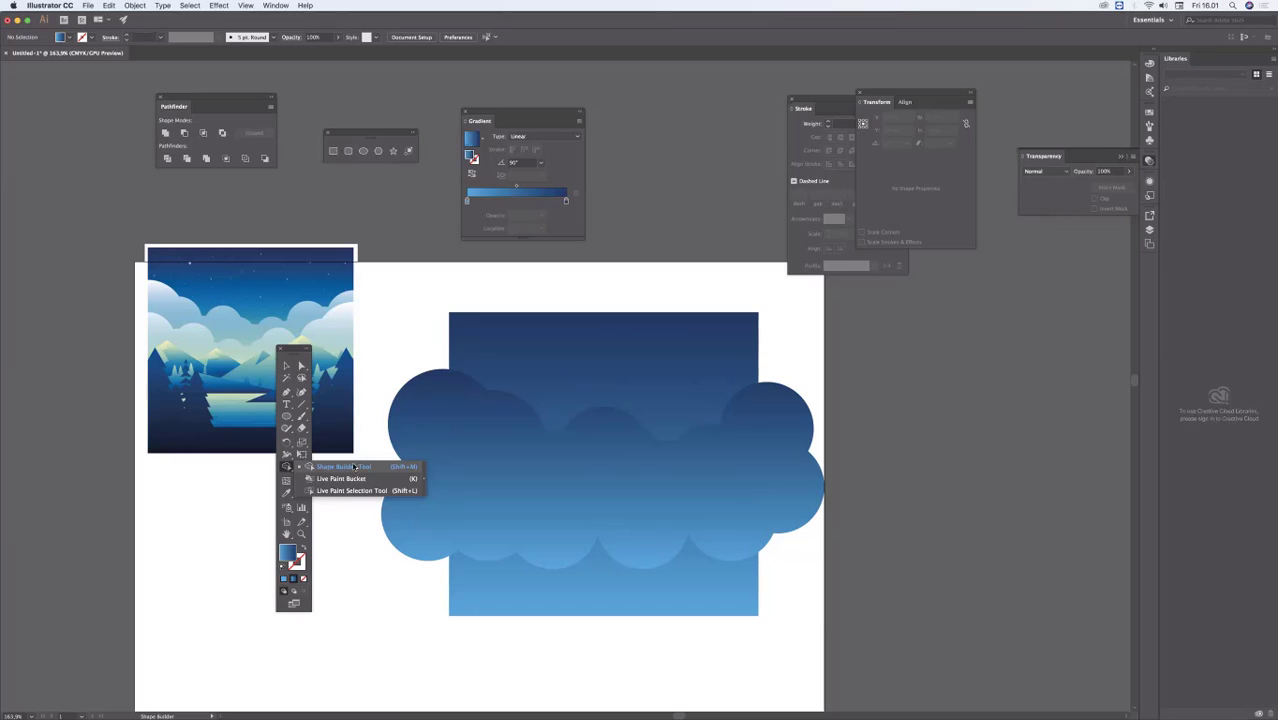
left_click(411, 467)
left_click(287, 366)
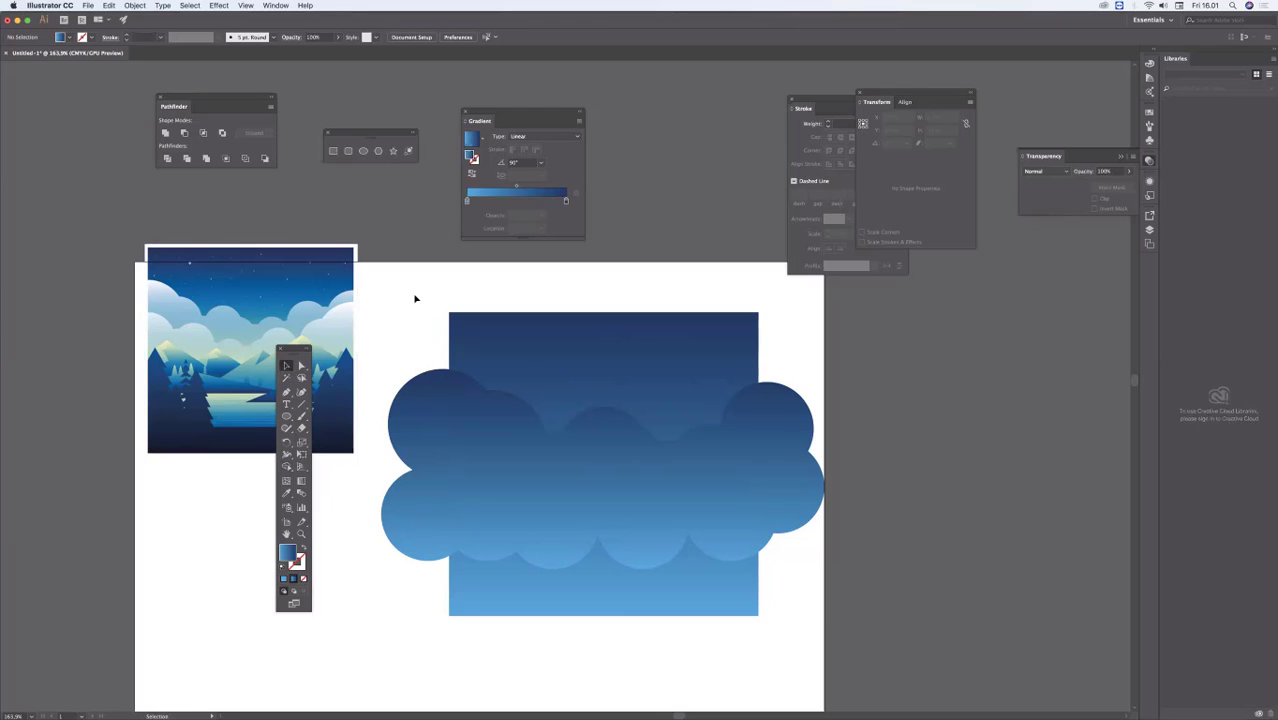
Step: With rectangle and cloud selected, delete the cloud's overhang on both sides with the Shape Builder tool and deselect
left_click_drag(346, 281, 788, 630)
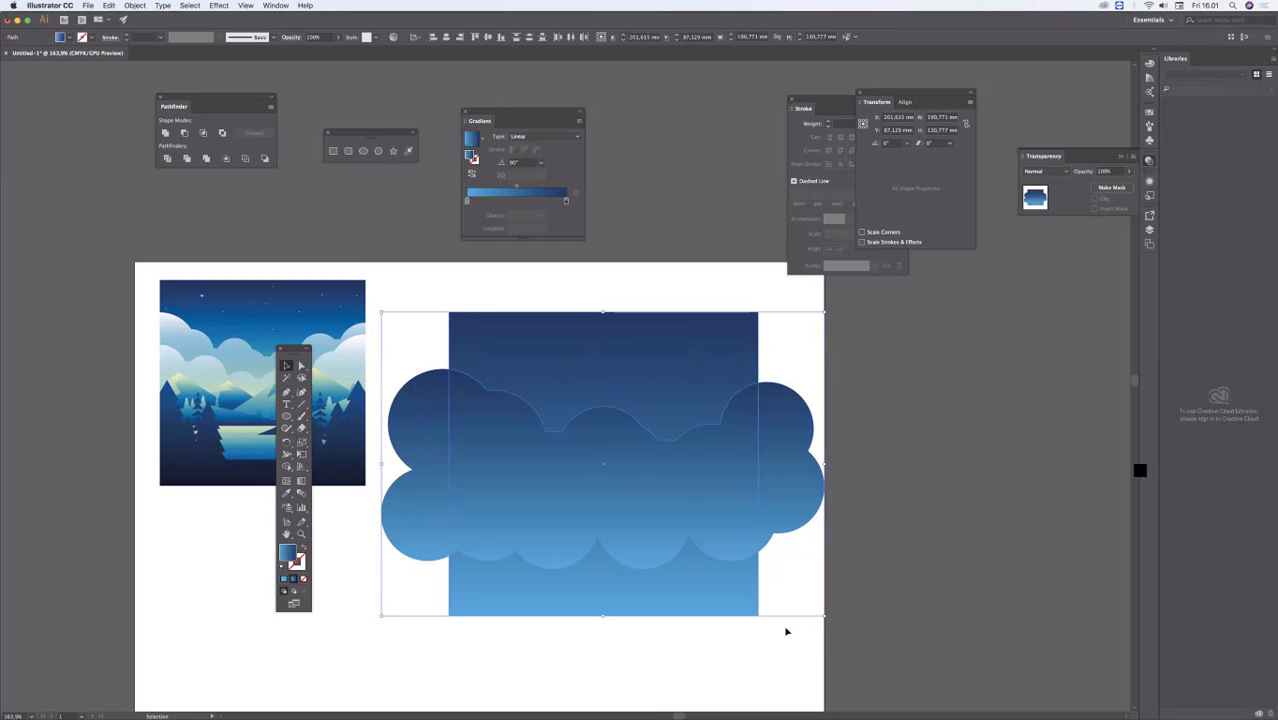
key("shift+m")
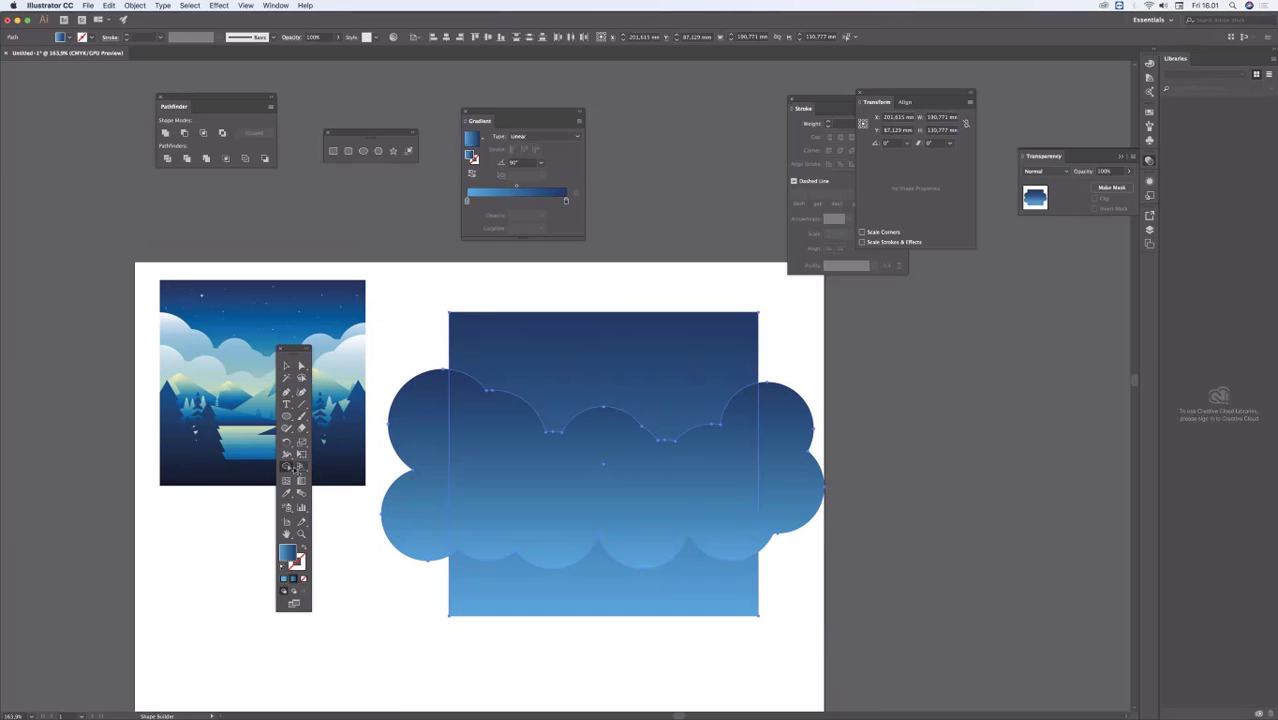
left_click(763, 495, "alt")
left_click(426, 556, "alt")
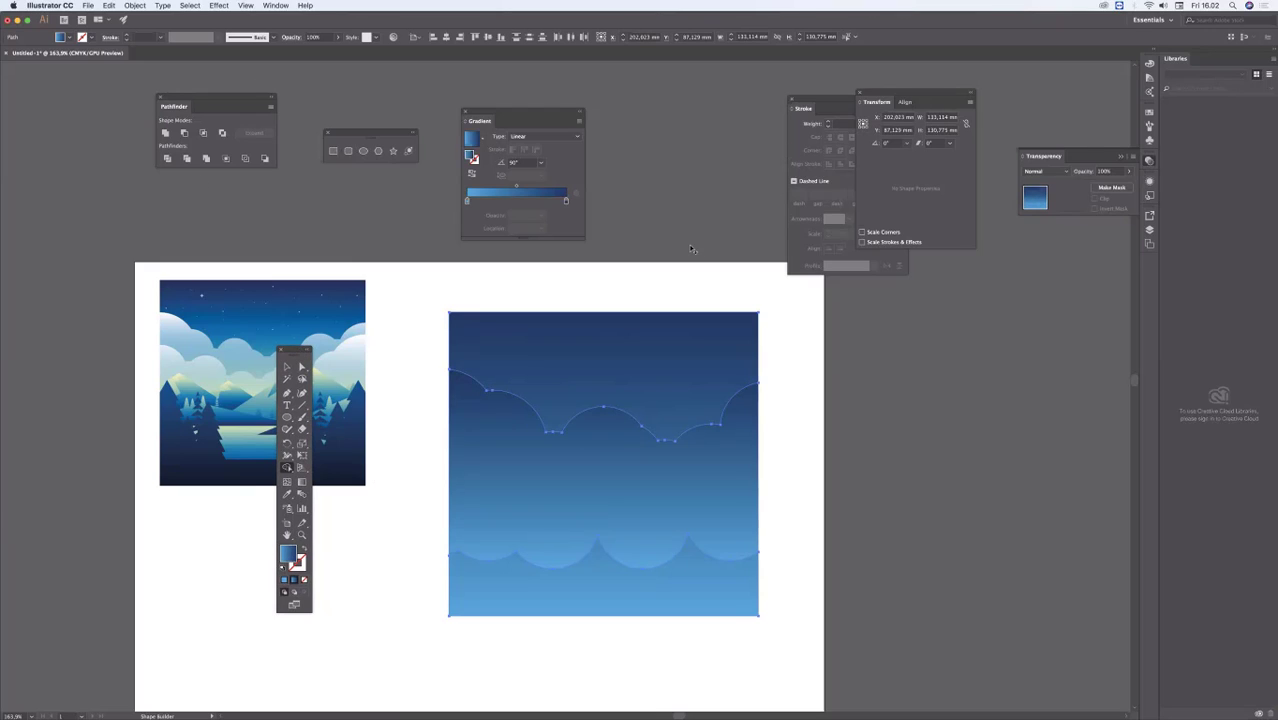
left_click(287, 367)
left_click(416, 272)
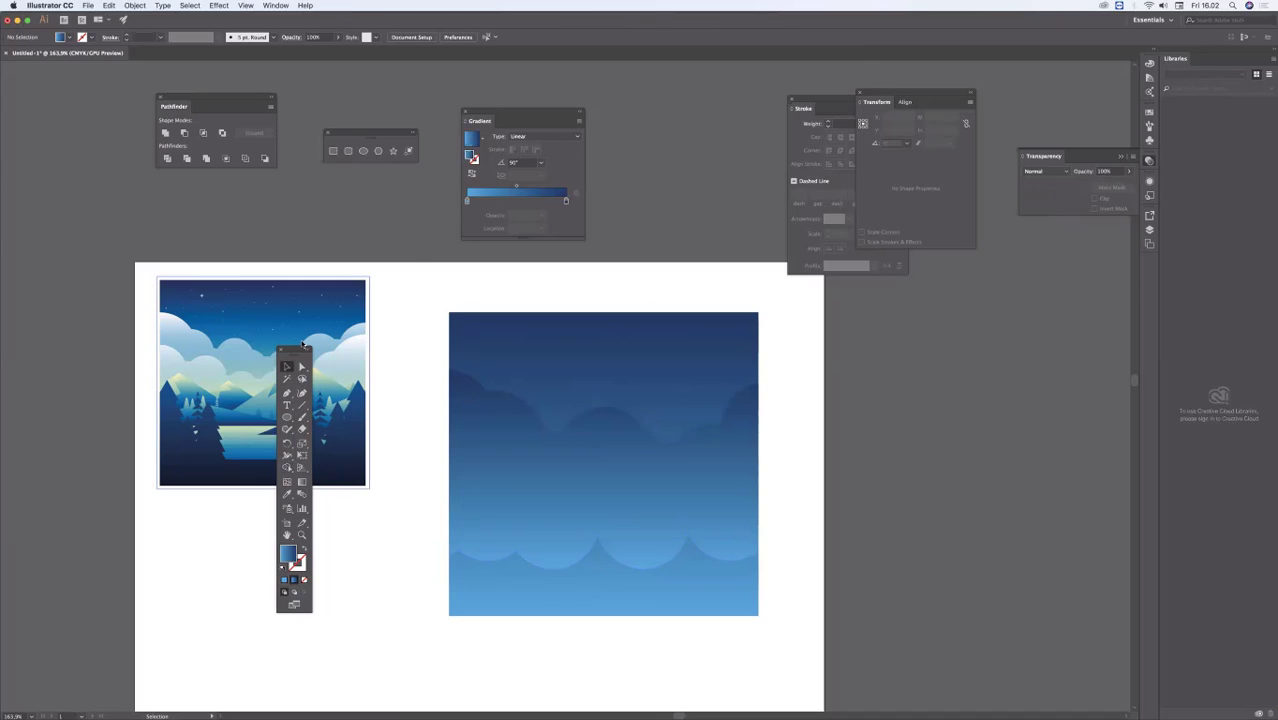
Step: Select the trimmed cloud shape and change the dark blue stop of its gradient to white
left_click_drag(297, 350, 277, 421)
left_click(521, 432)
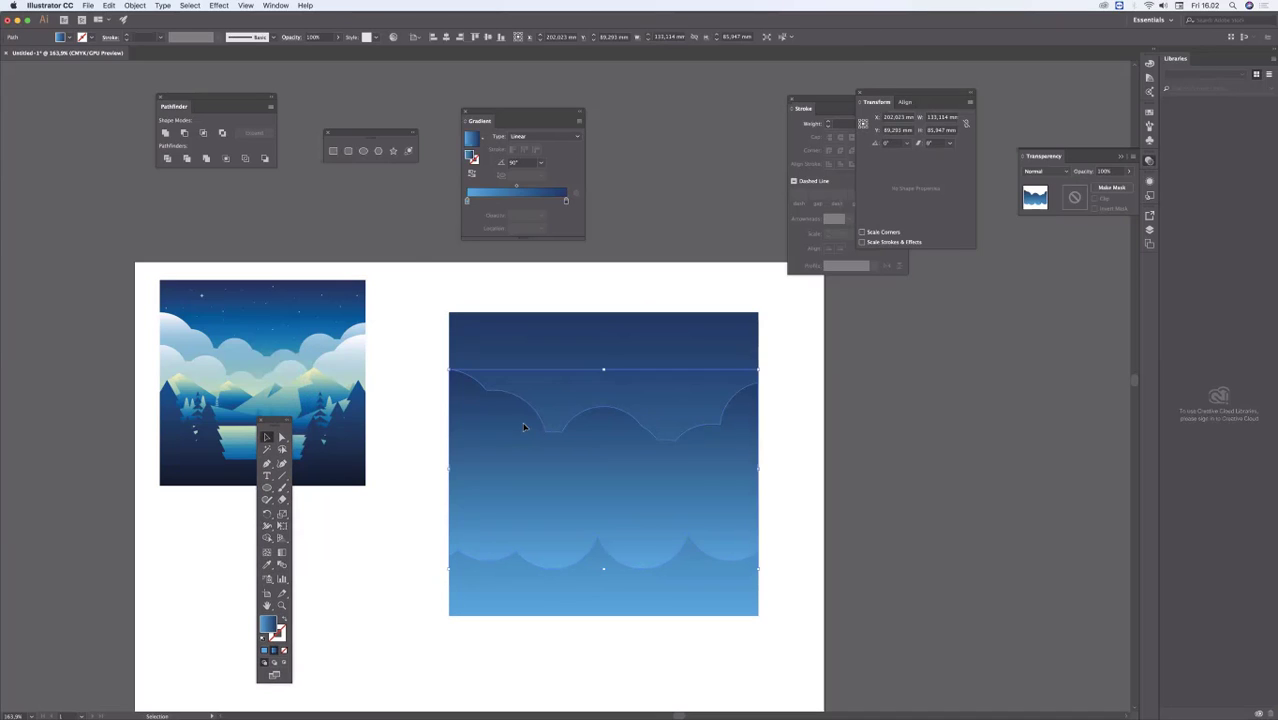
double_click(566, 201)
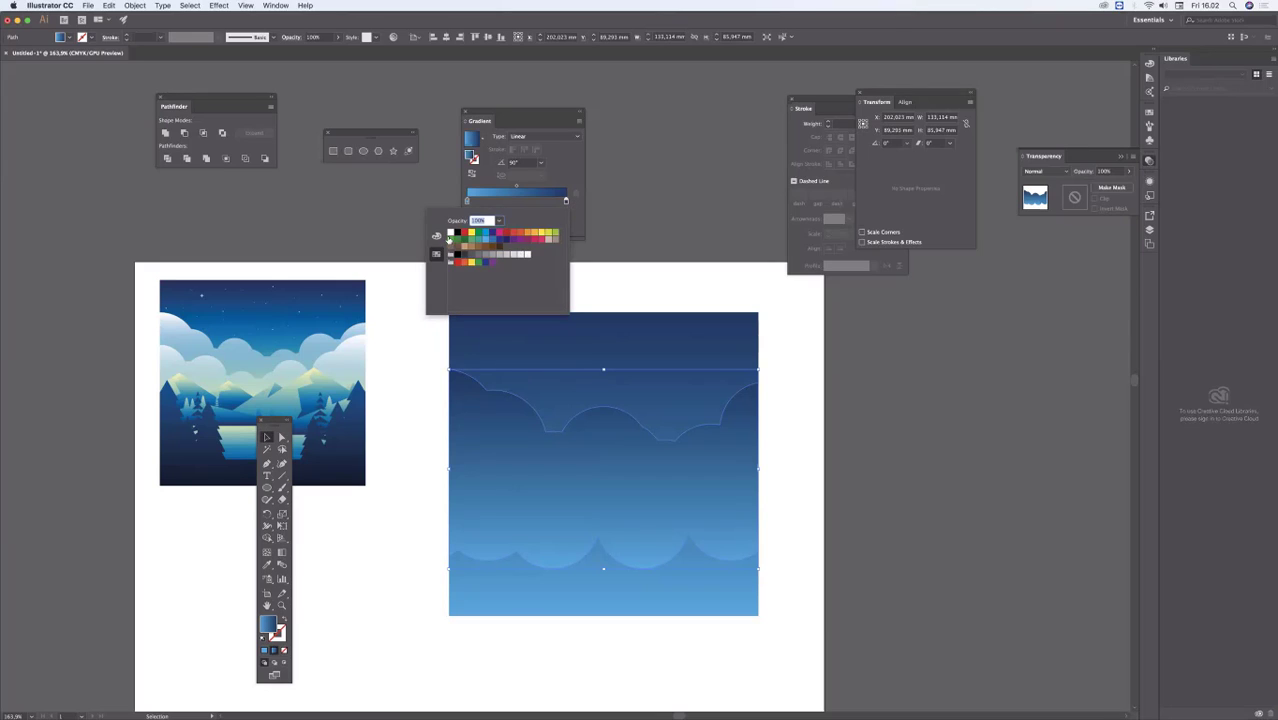
left_click(452, 234)
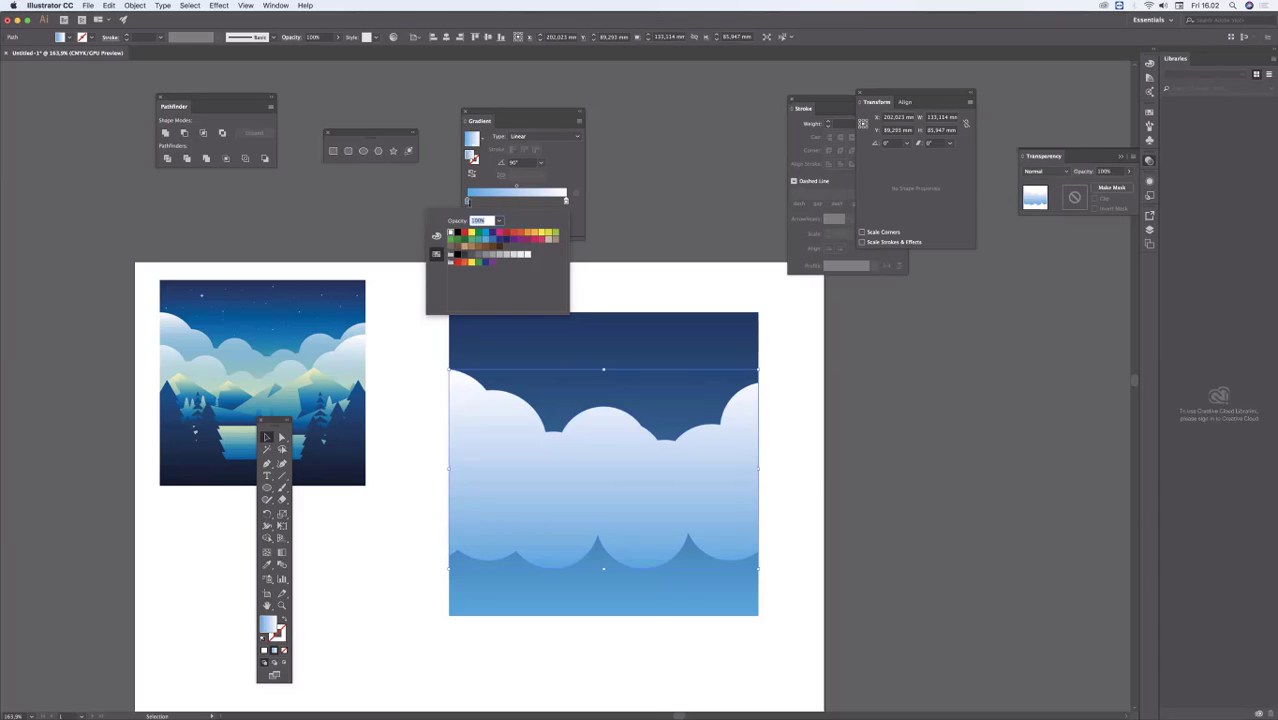
Step: Move the cloud's blue gradient stop to about 40% and add a green starting stop with C 70, M 15, Y 53
left_click(468, 202)
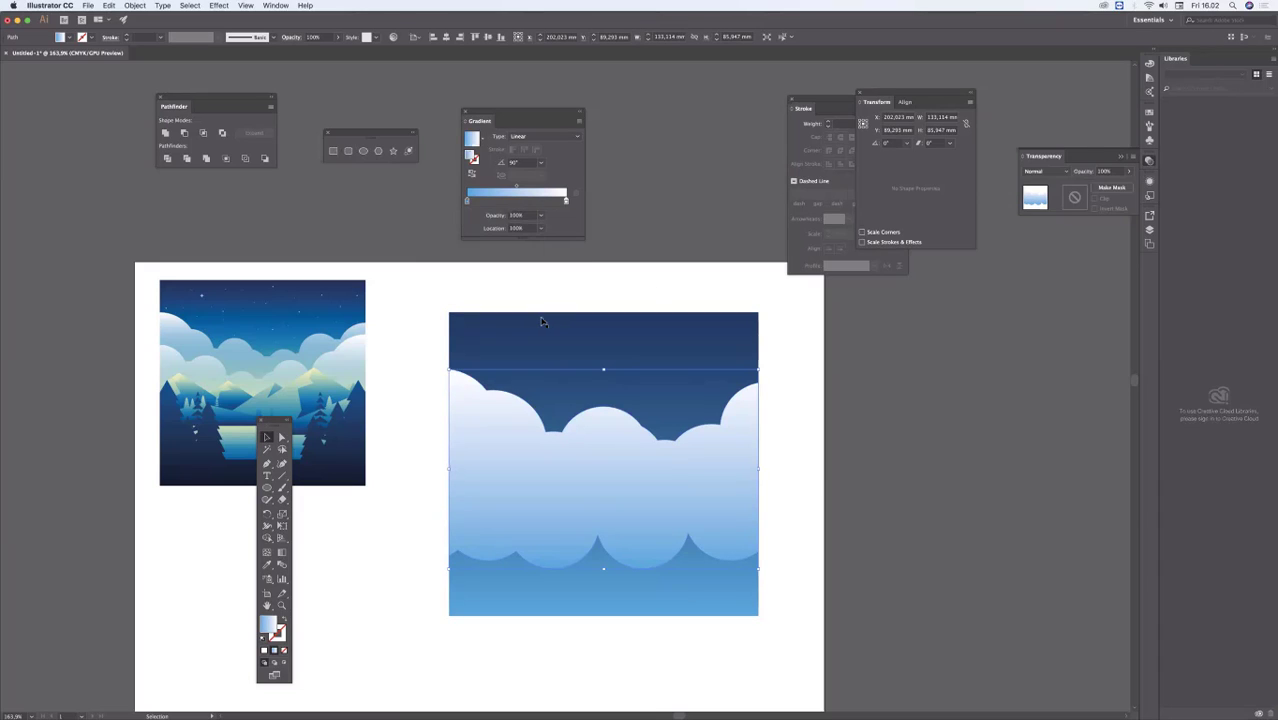
left_click_drag(467, 201, 507, 202)
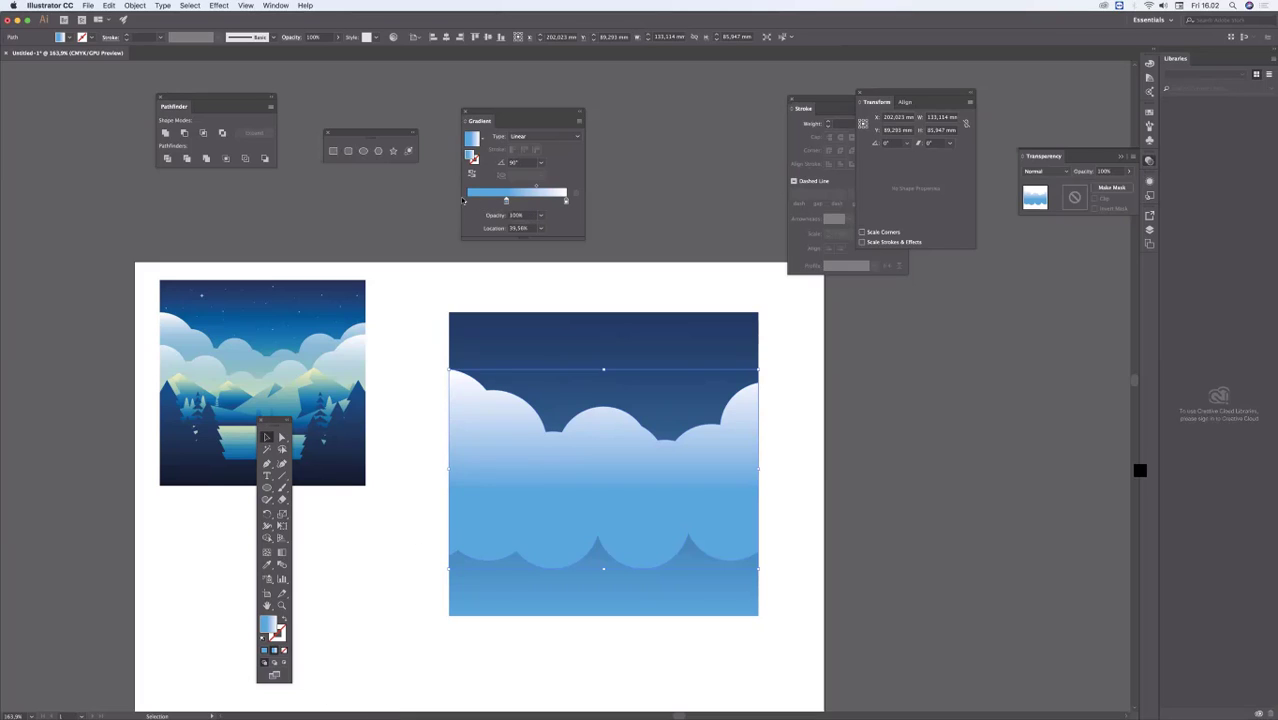
left_click(468, 201)
double_click(467, 201)
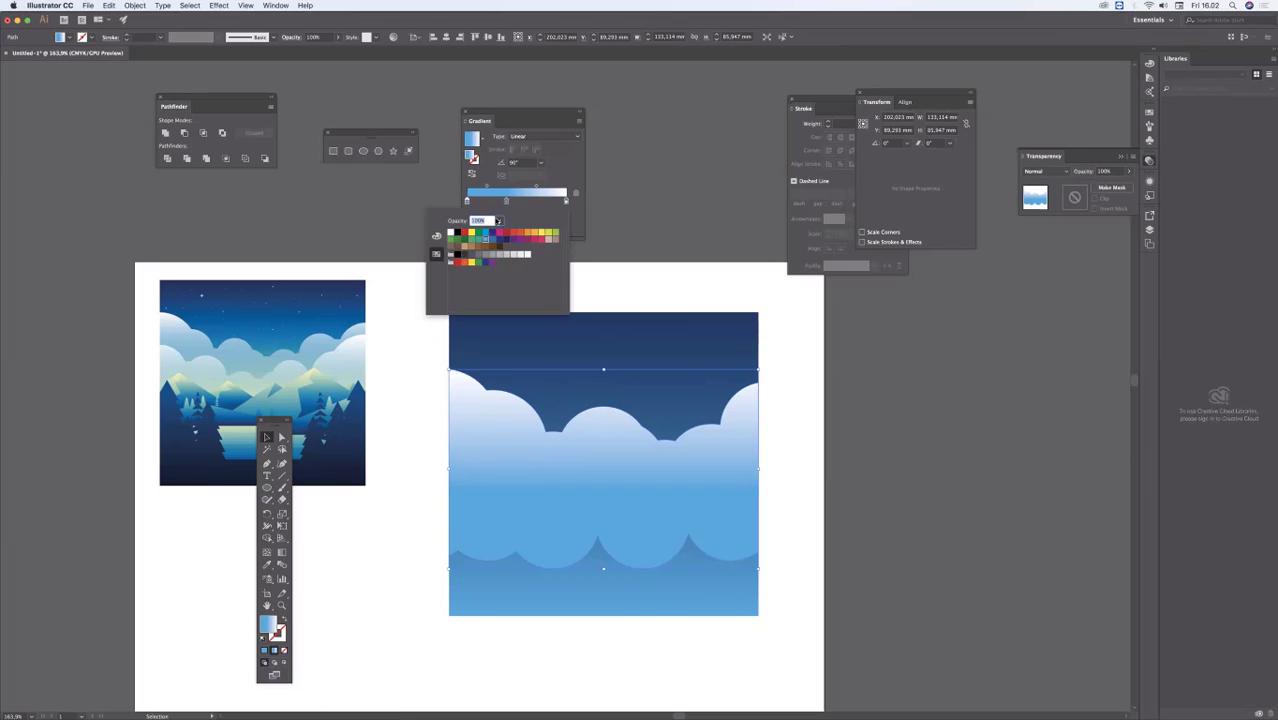
left_click(436, 236)
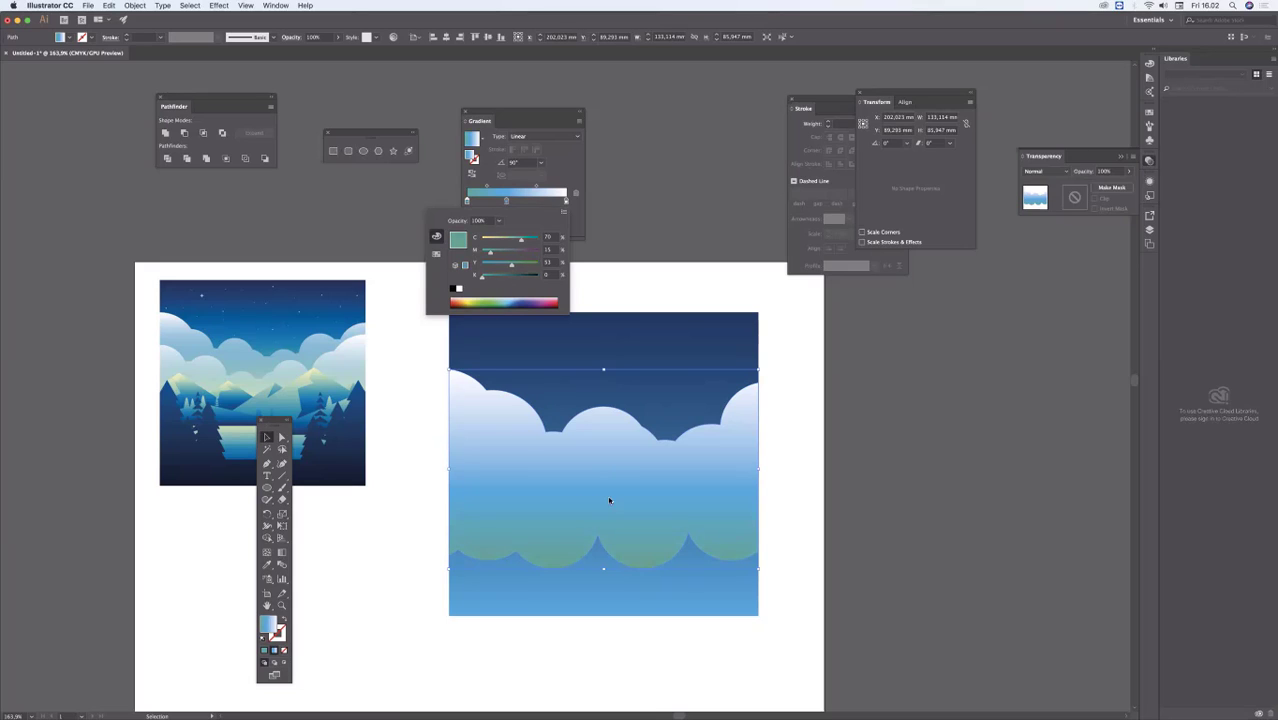
Step: Recolour the middle stop of the cloud gradient to light blue with C 62, M 2, Y 1, K 0
left_click(506, 201)
double_click(506, 201)
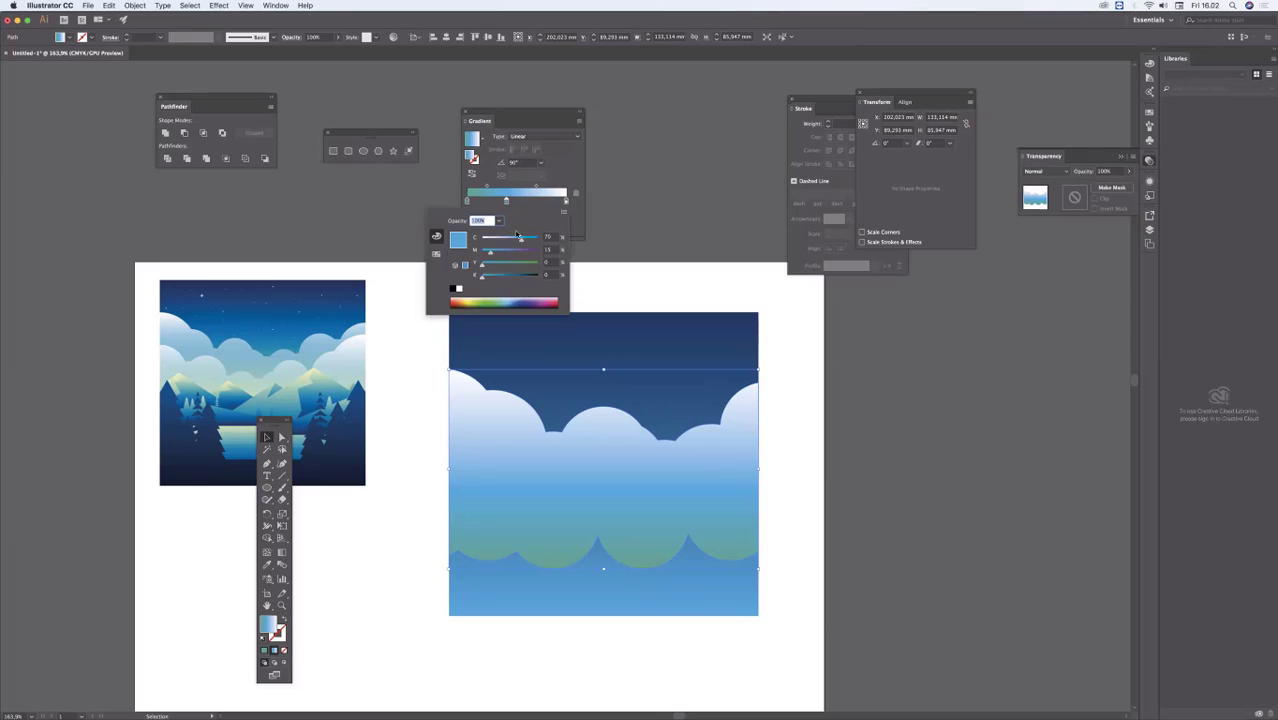
left_click_drag(505, 243, 493, 254)
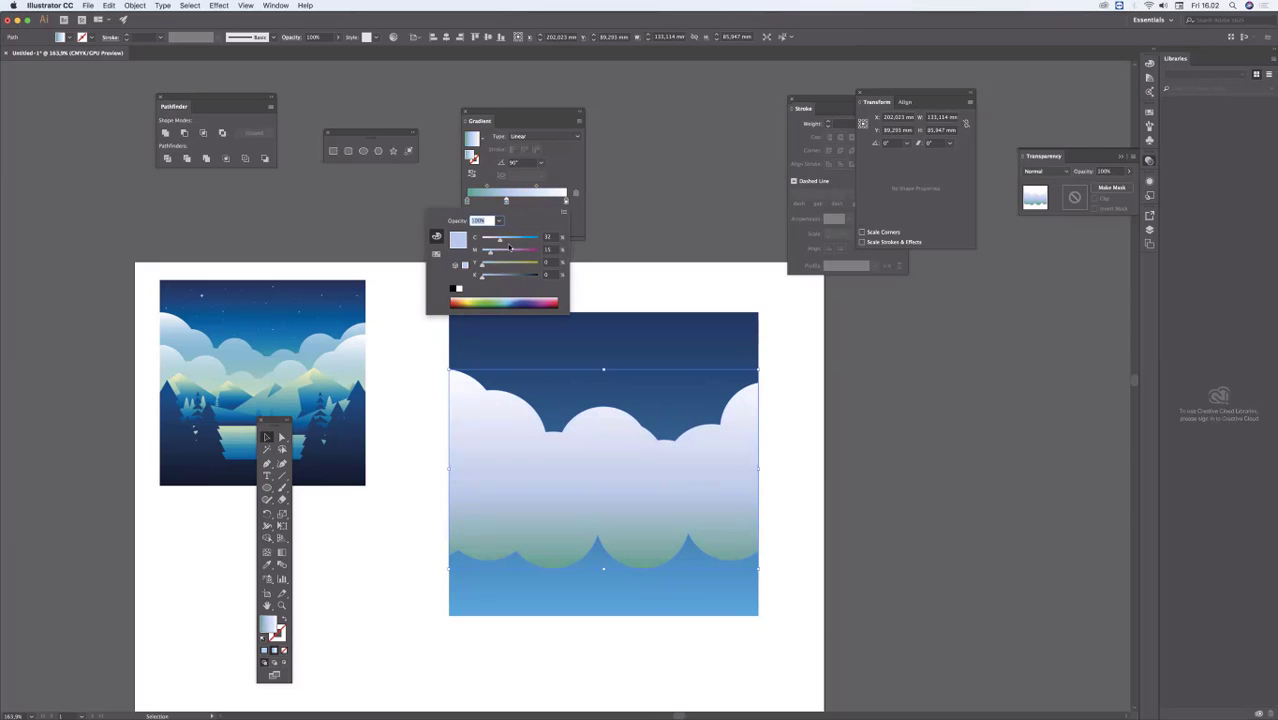
left_click(506, 242)
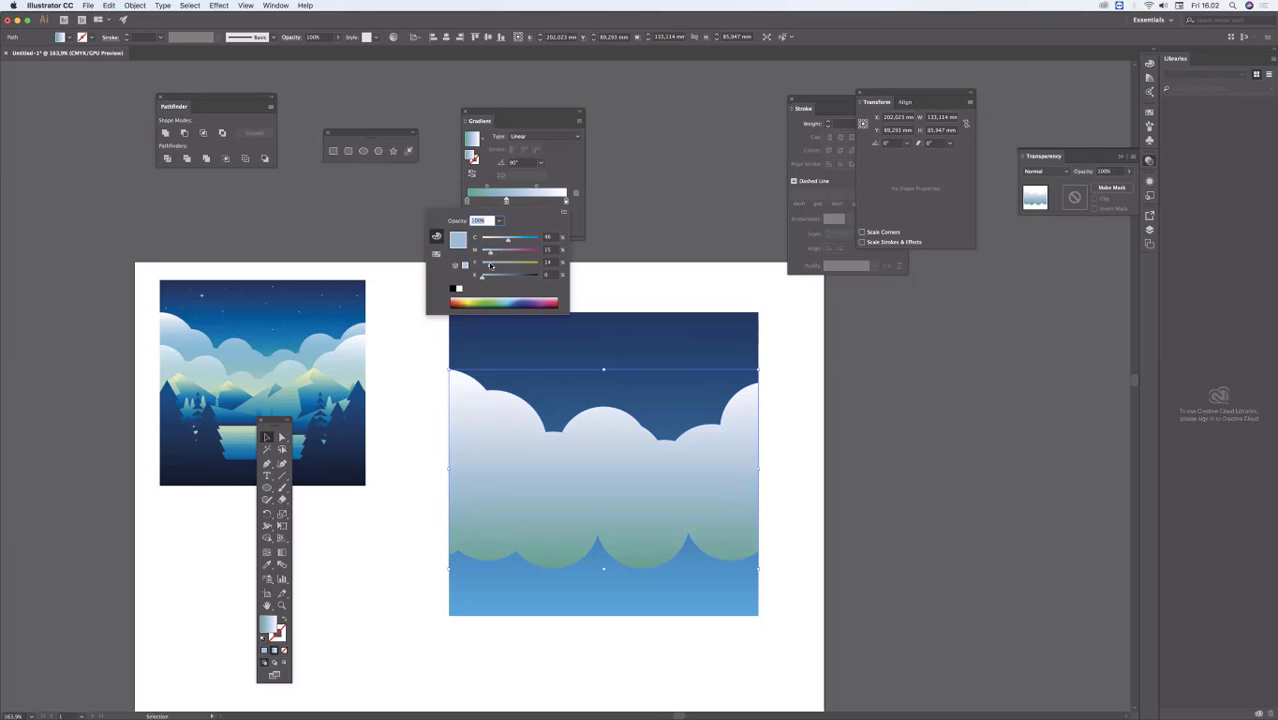
mouse_move(490, 266)
left_mouse_down()
mouse_move(517, 241)
mouse_move(483, 254)
left_mouse_up()
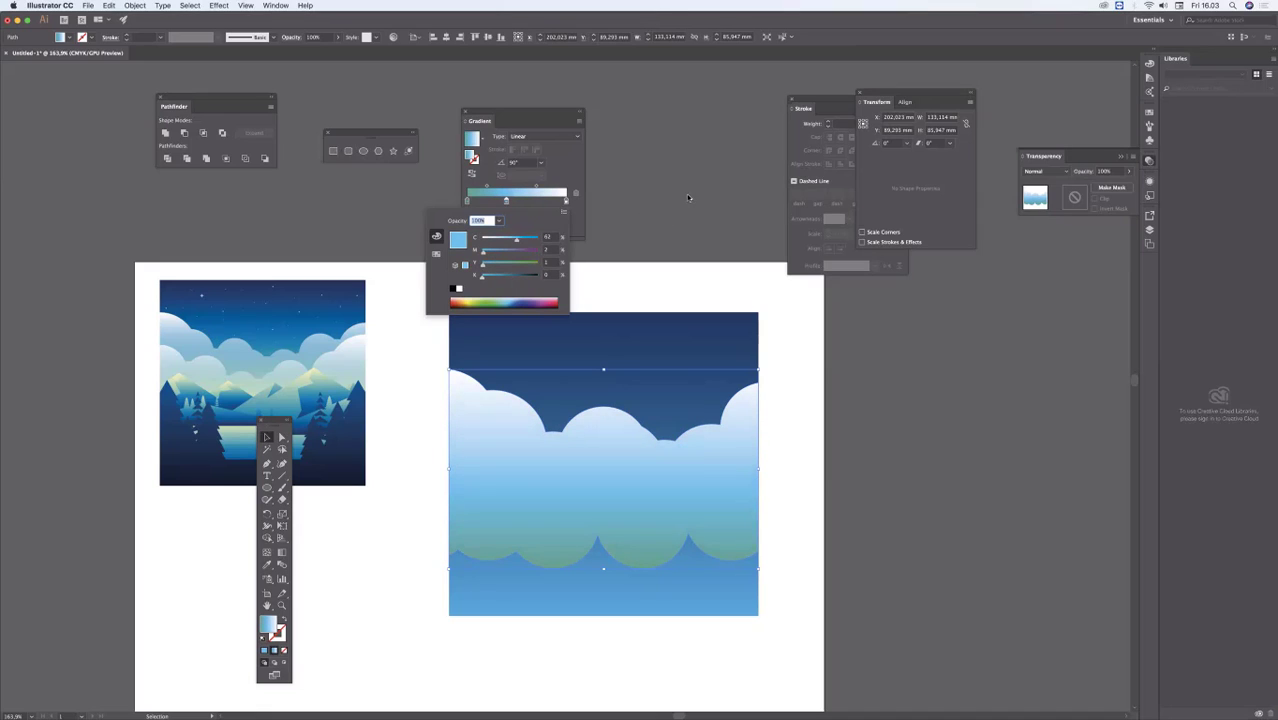
Step: Move the middle stop of the cloud gradient to about 61% and deselect the cloud
left_click(506, 201)
left_click_drag(506, 201, 527, 201)
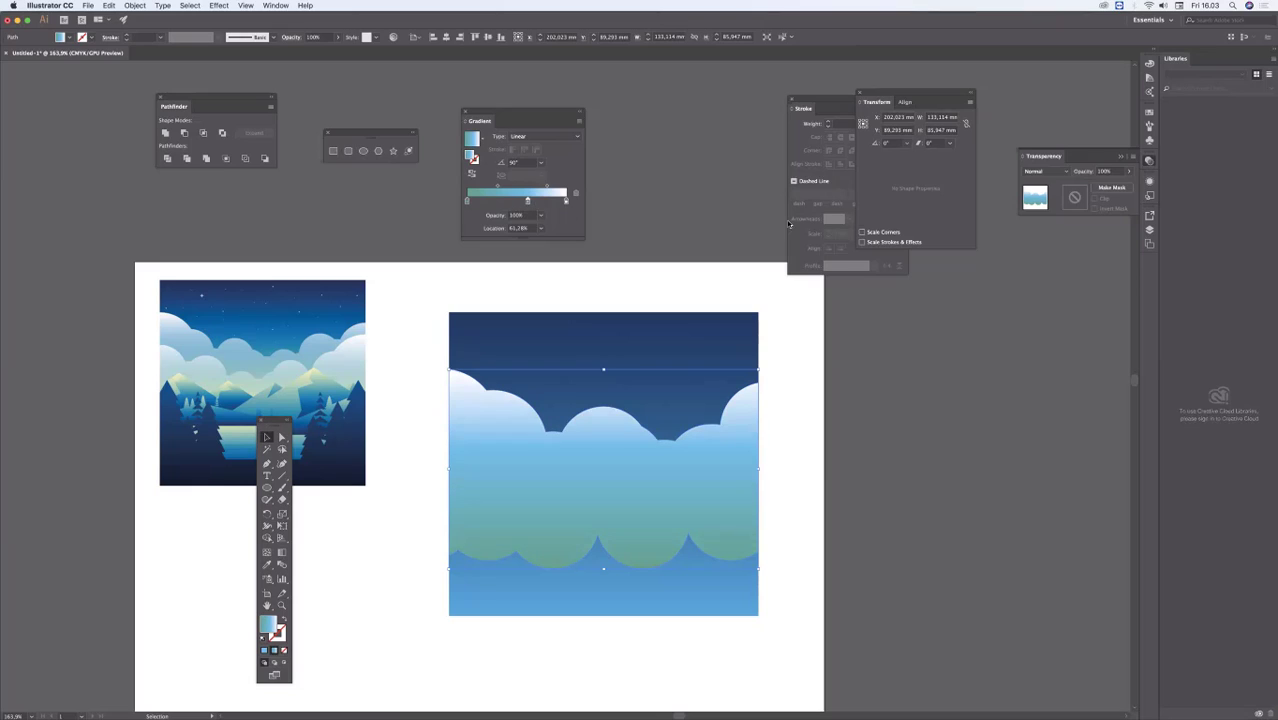
left_click(742, 206)
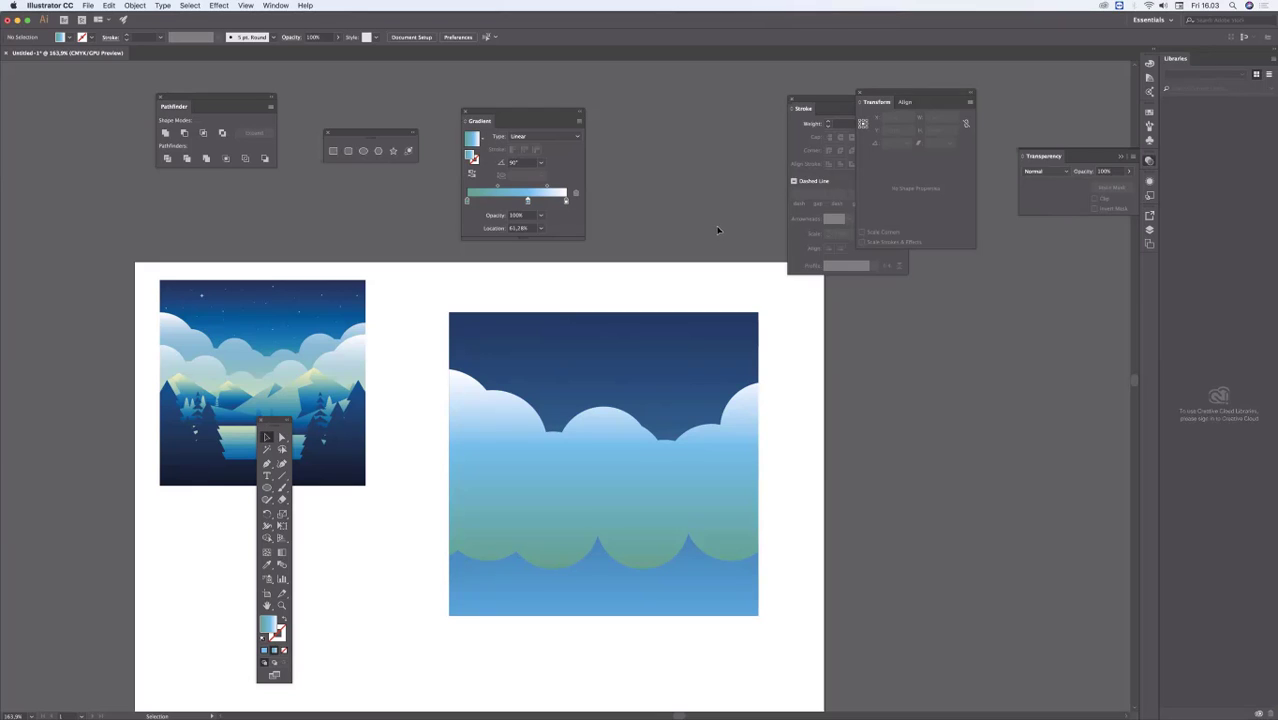
Step: Duplicate the gradient cloud about 12.5 mm straight down, in front of the original, and deselect it
left_click_drag(275, 420, 258, 452)
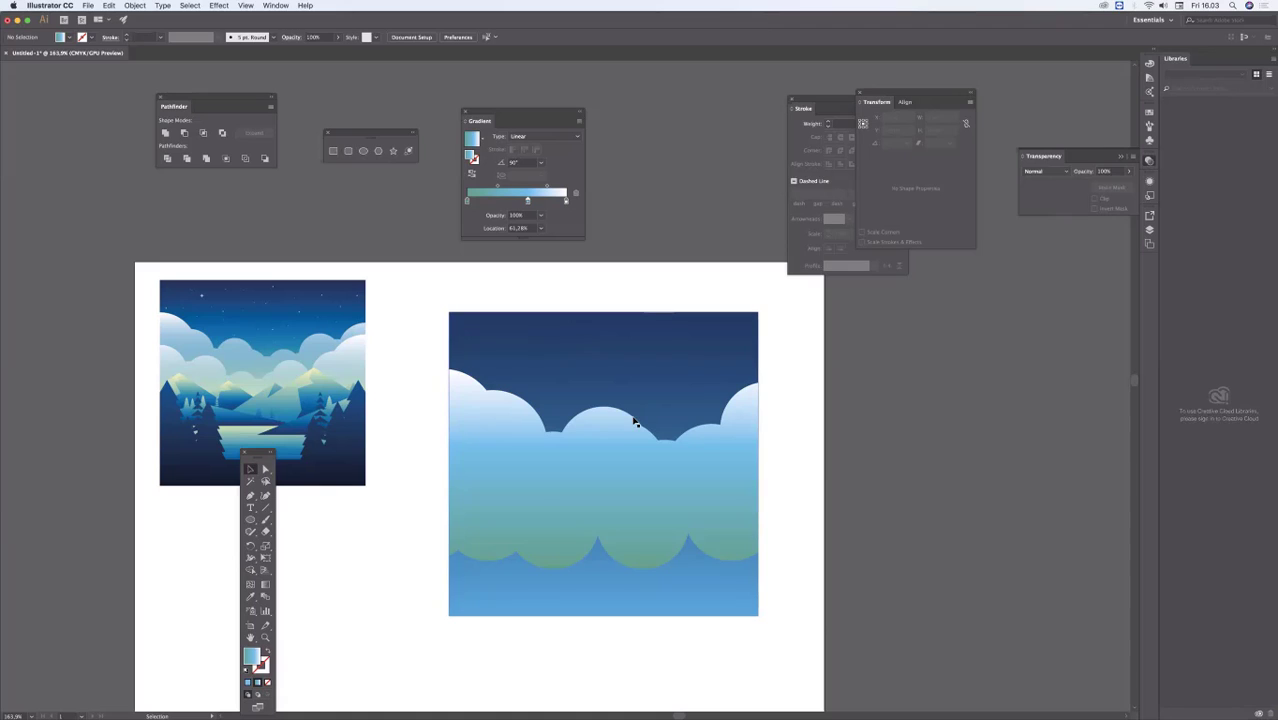
scroll(585, 448, "down", 3)
left_click_drag(595, 408, 620, 415)
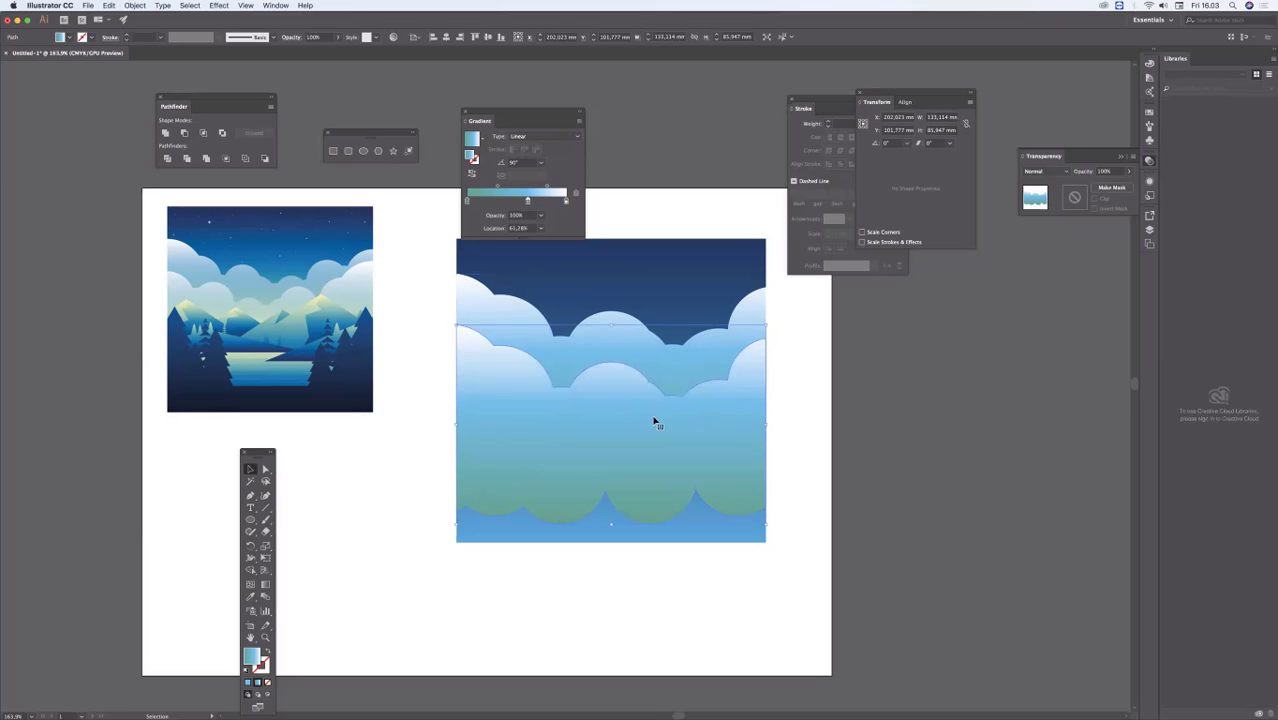
left_click(787, 437)
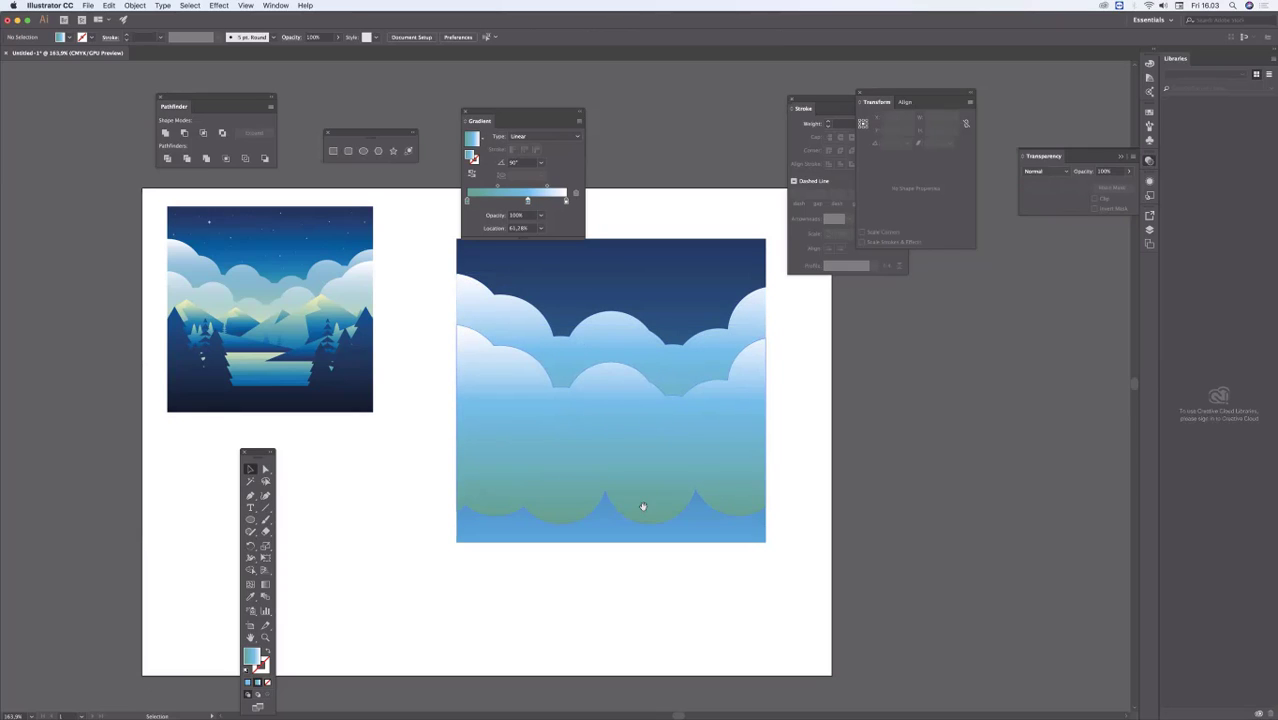
Step: Raise the cloud copy slightly, widen it to about 168.5 mm, and position it overhanging both sides of the sky rectangle
left_click(623, 428)
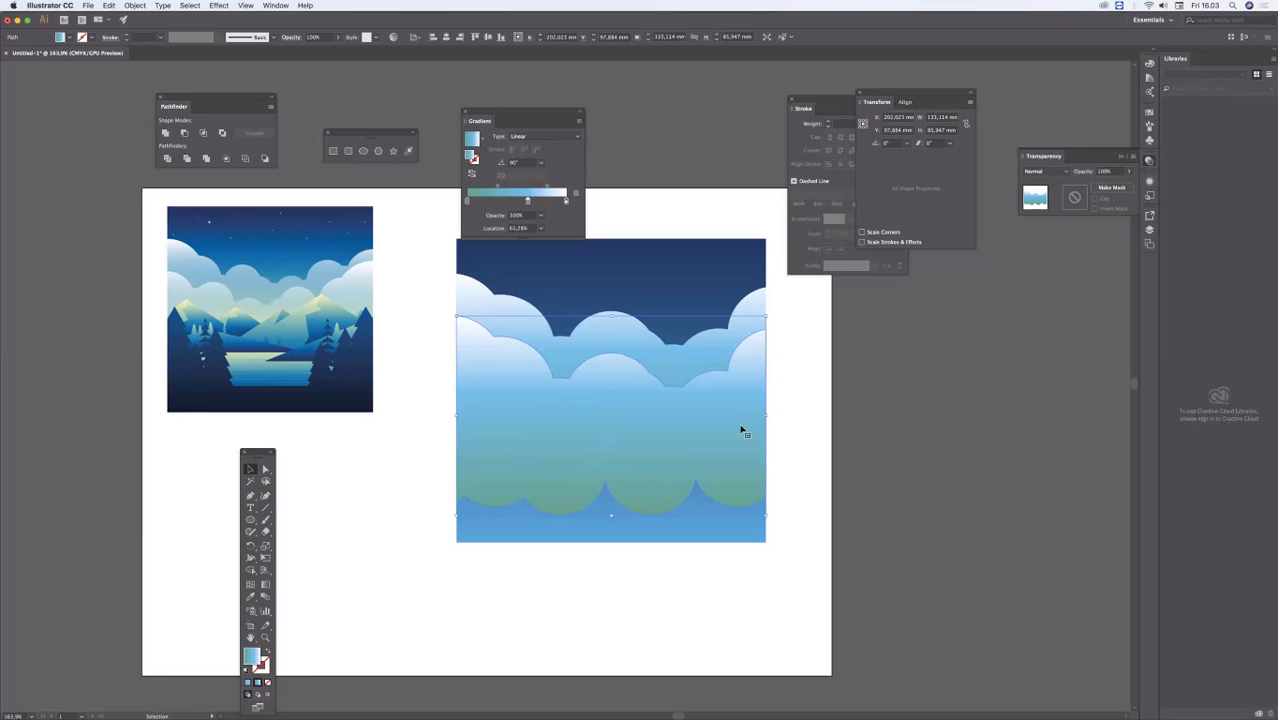
left_click_drag(766, 415, 824, 415)
left_click_drag(668, 417, 644, 418)
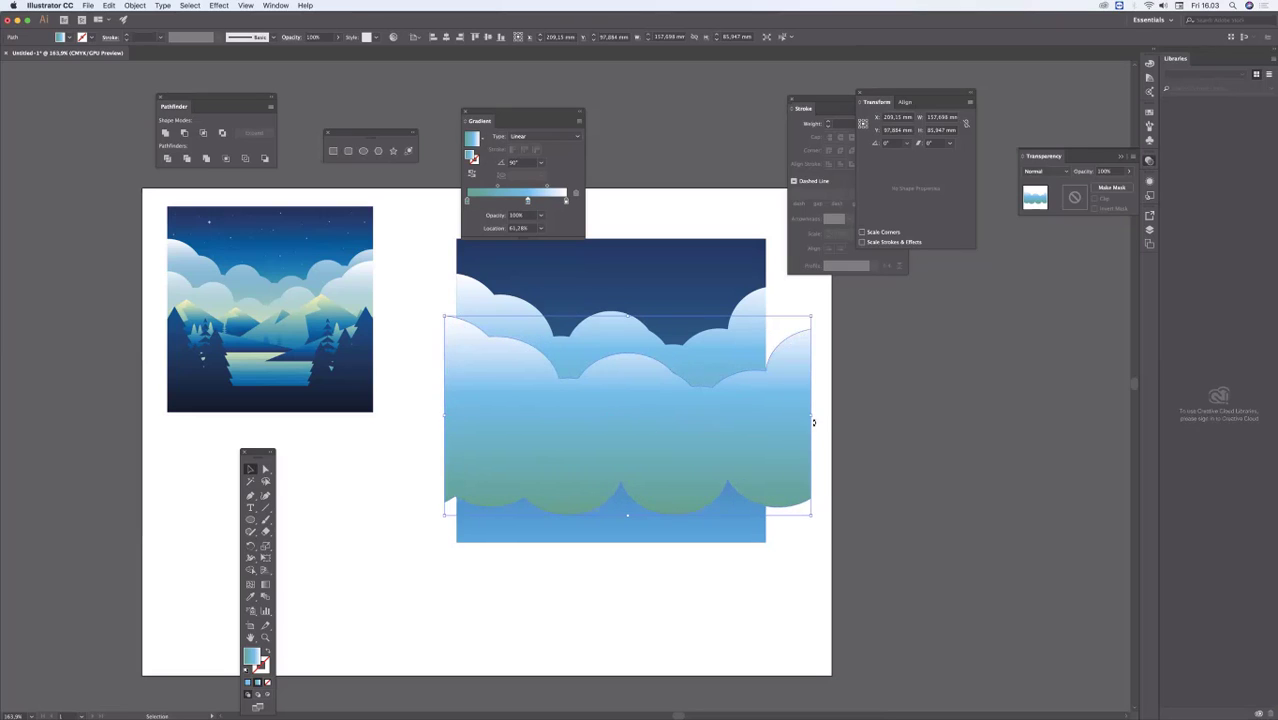
left_click_drag(812, 416, 837, 416)
left_click(690, 192)
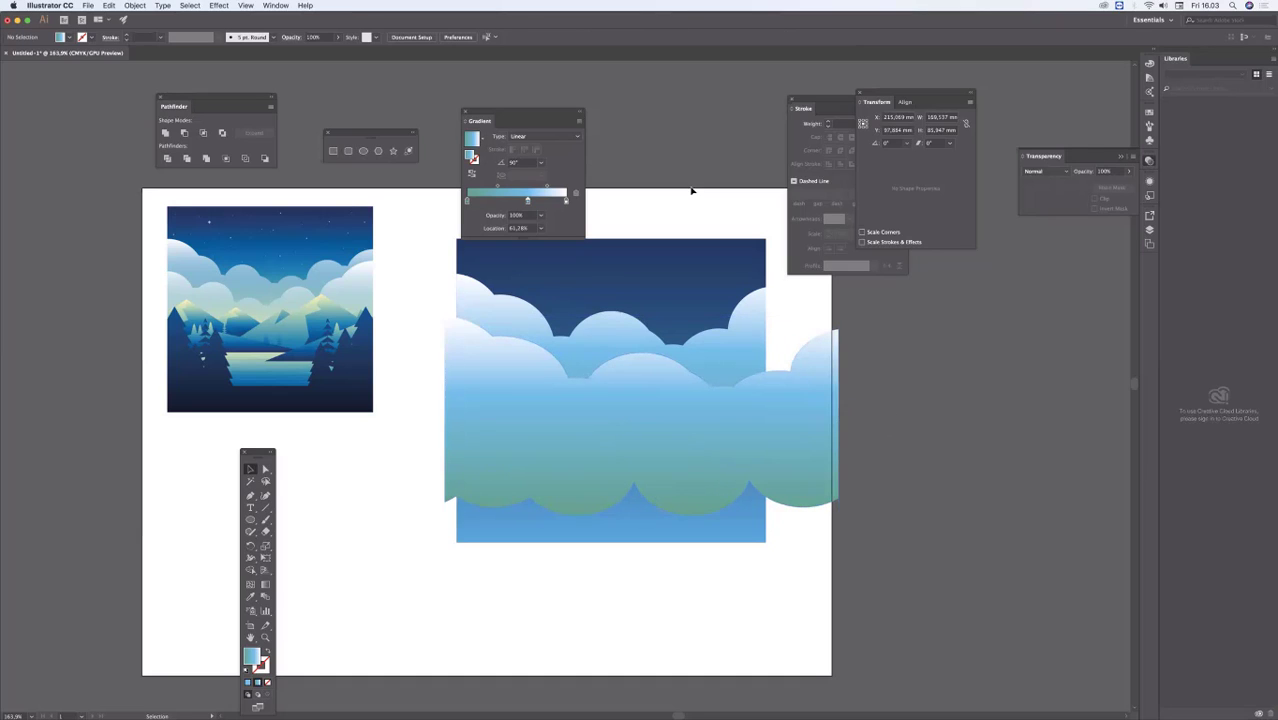
left_click_drag(692, 450, 702, 447)
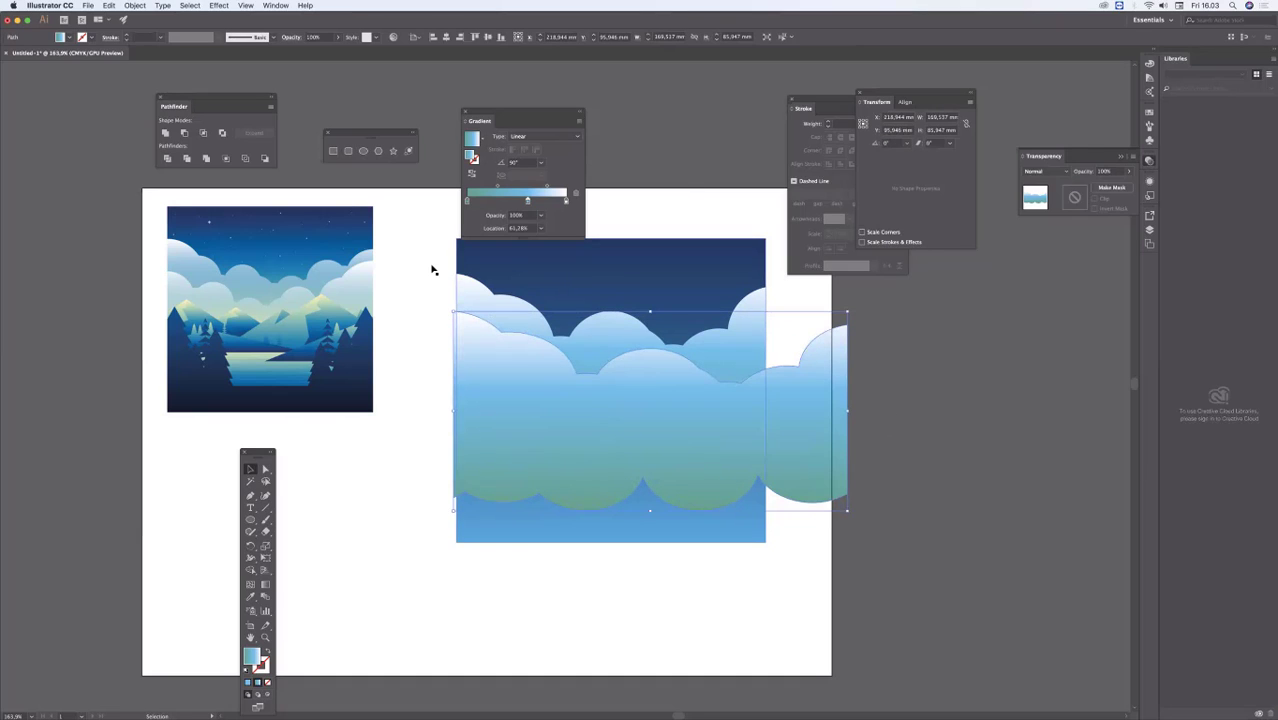
left_click(409, 585)
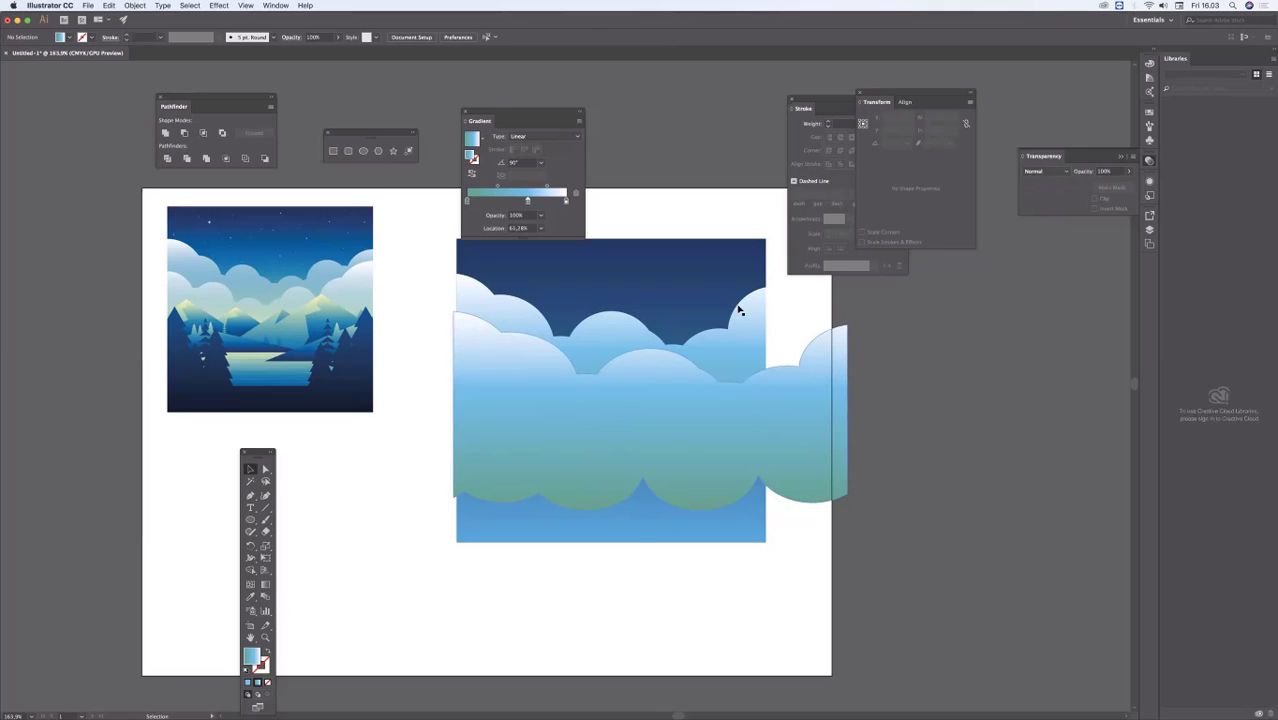
Step: Select the sky rectangle and the front cloud, delete the cloud's overhang on both sides with Shape Builder, and deselect
left_click(693, 250)
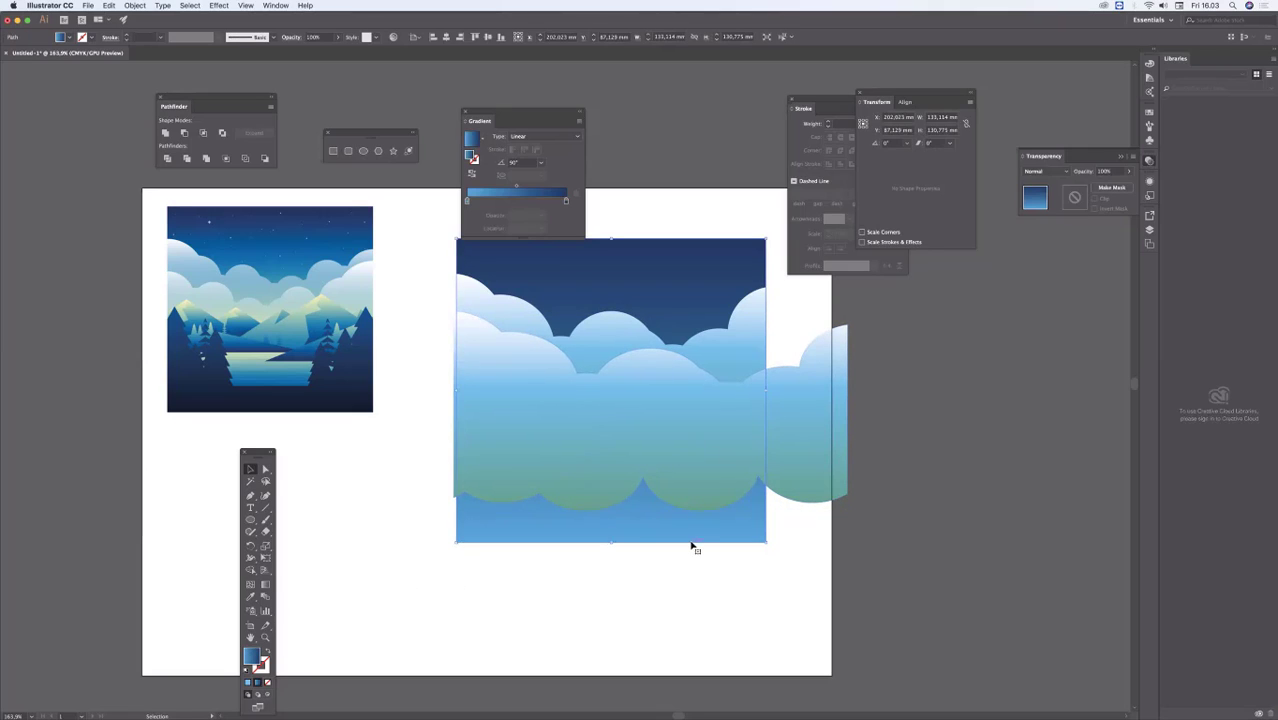
left_click(833, 447, "shift")
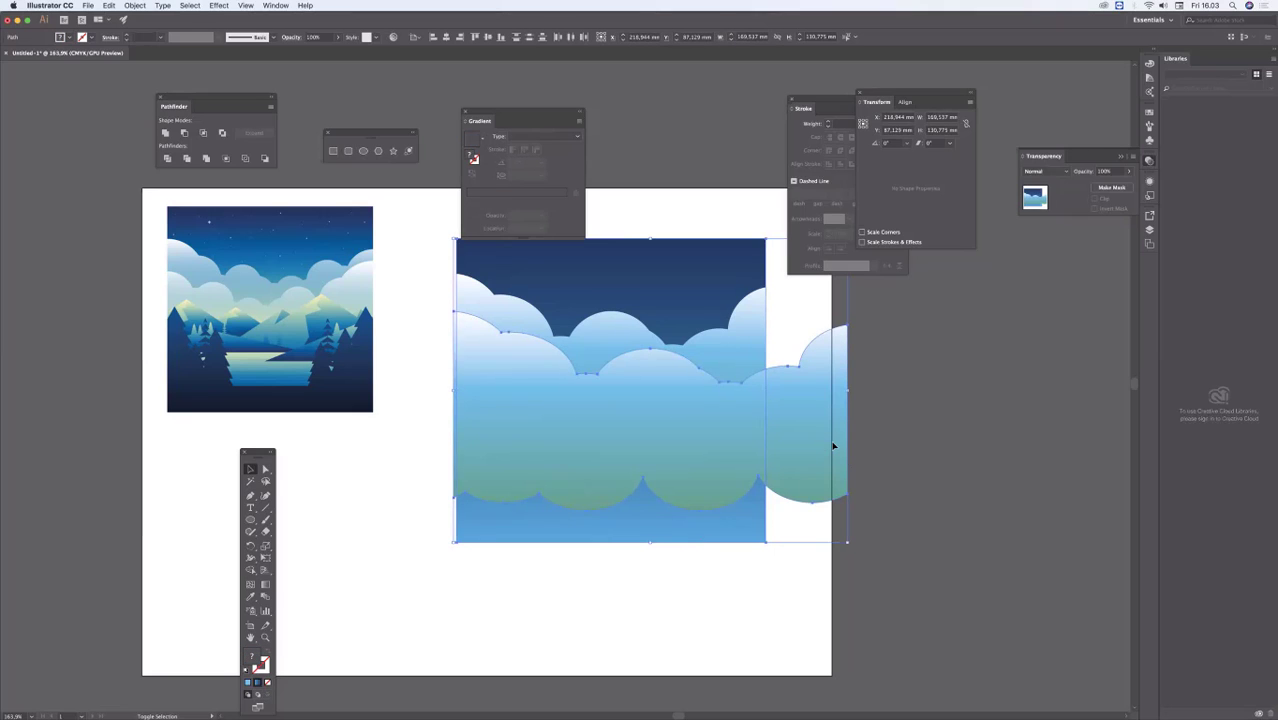
left_click_drag(259, 454, 375, 322)
left_click(365, 439)
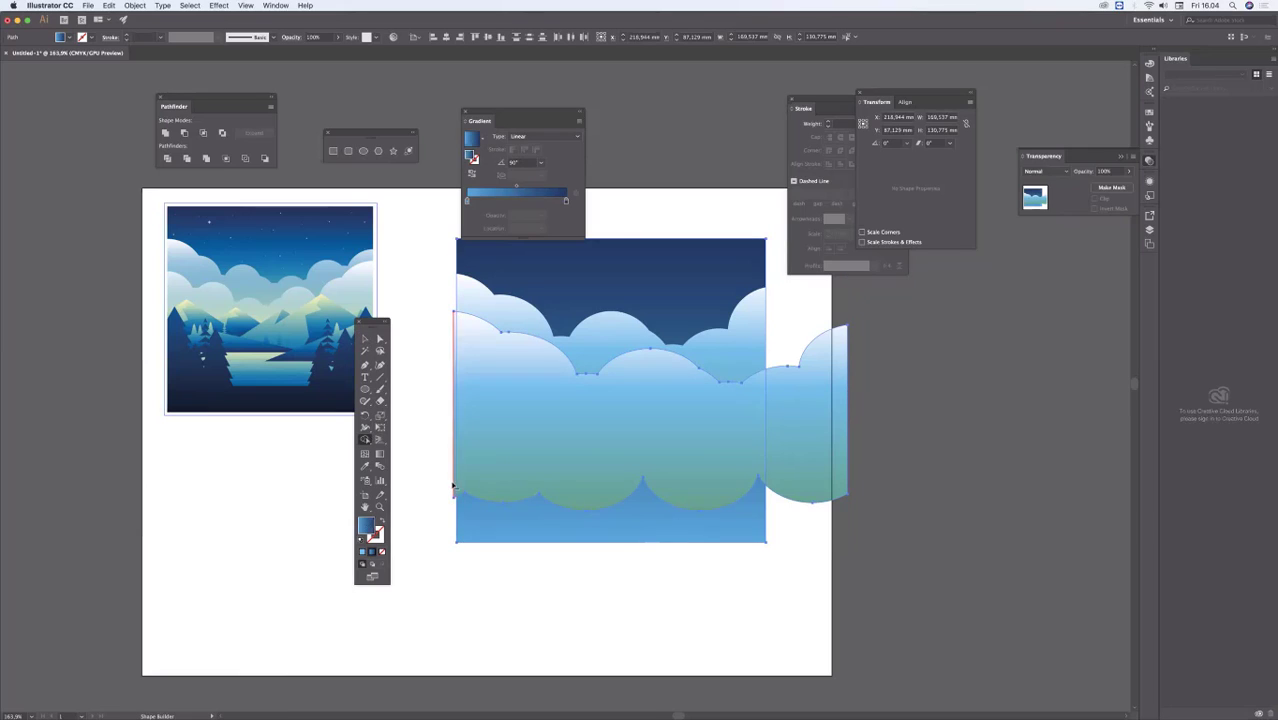
left_click(815, 409, "alt")
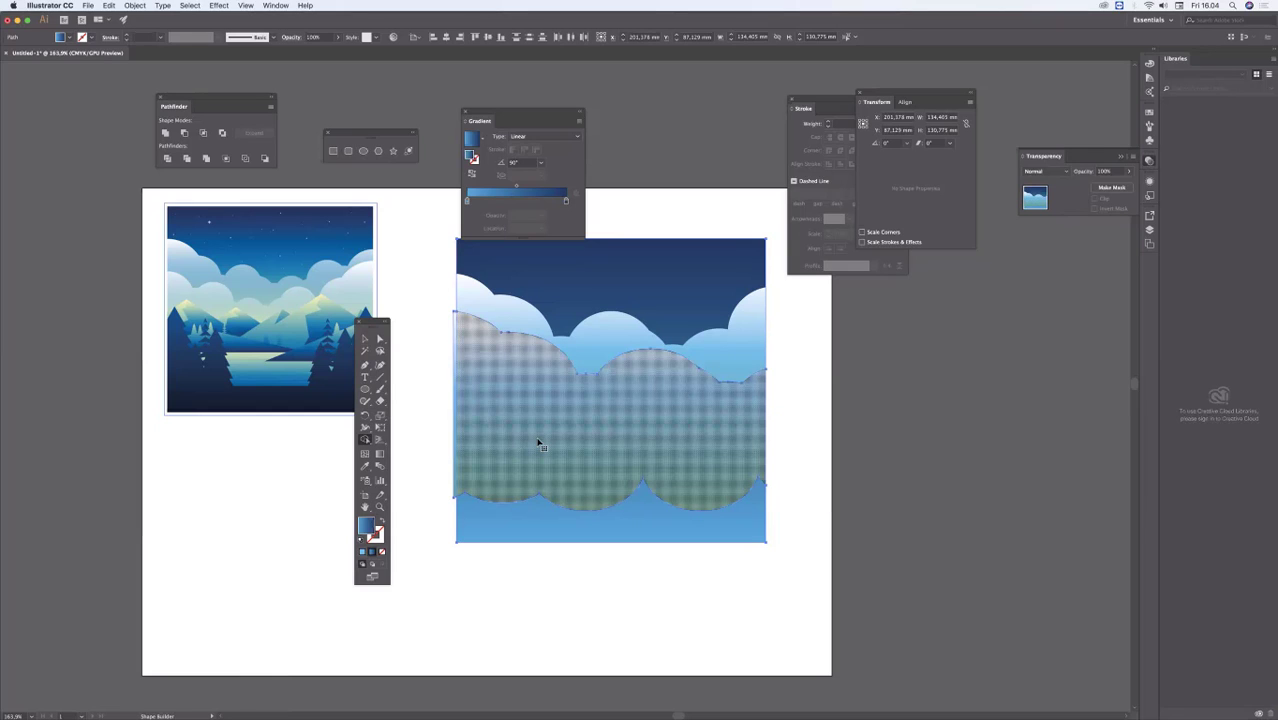
key("super+space")
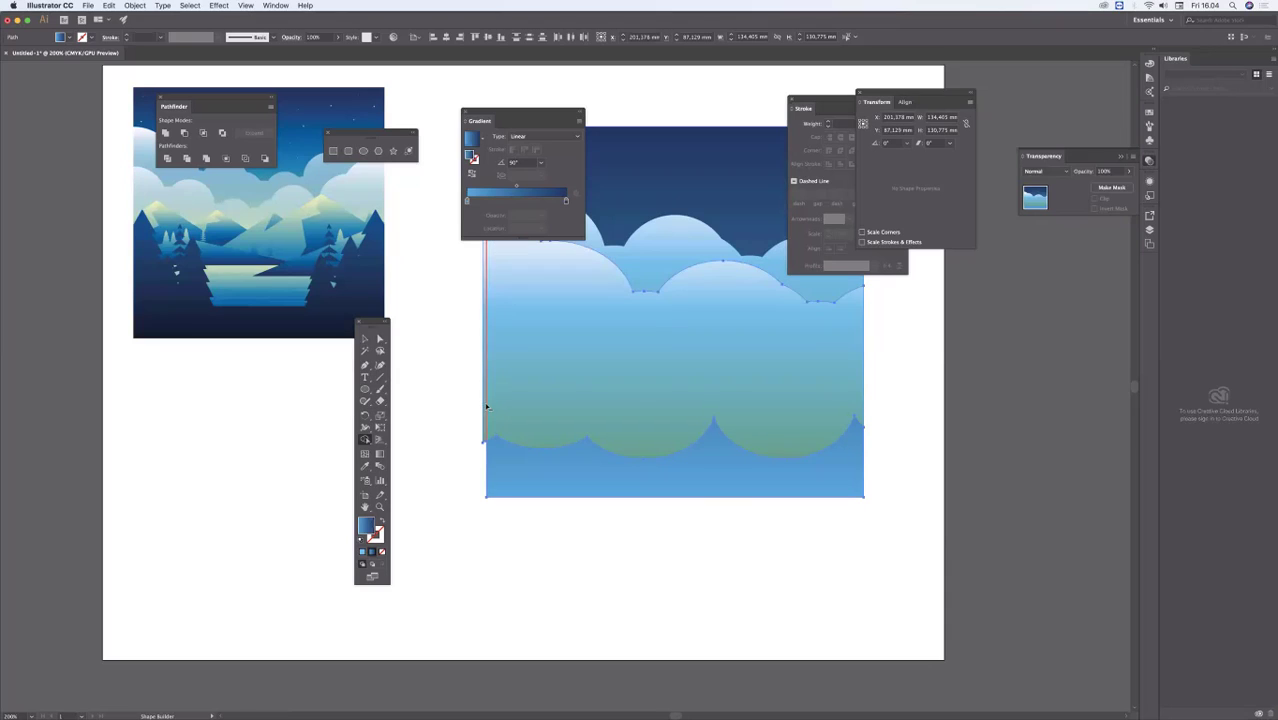
left_click(484, 405, "alt")
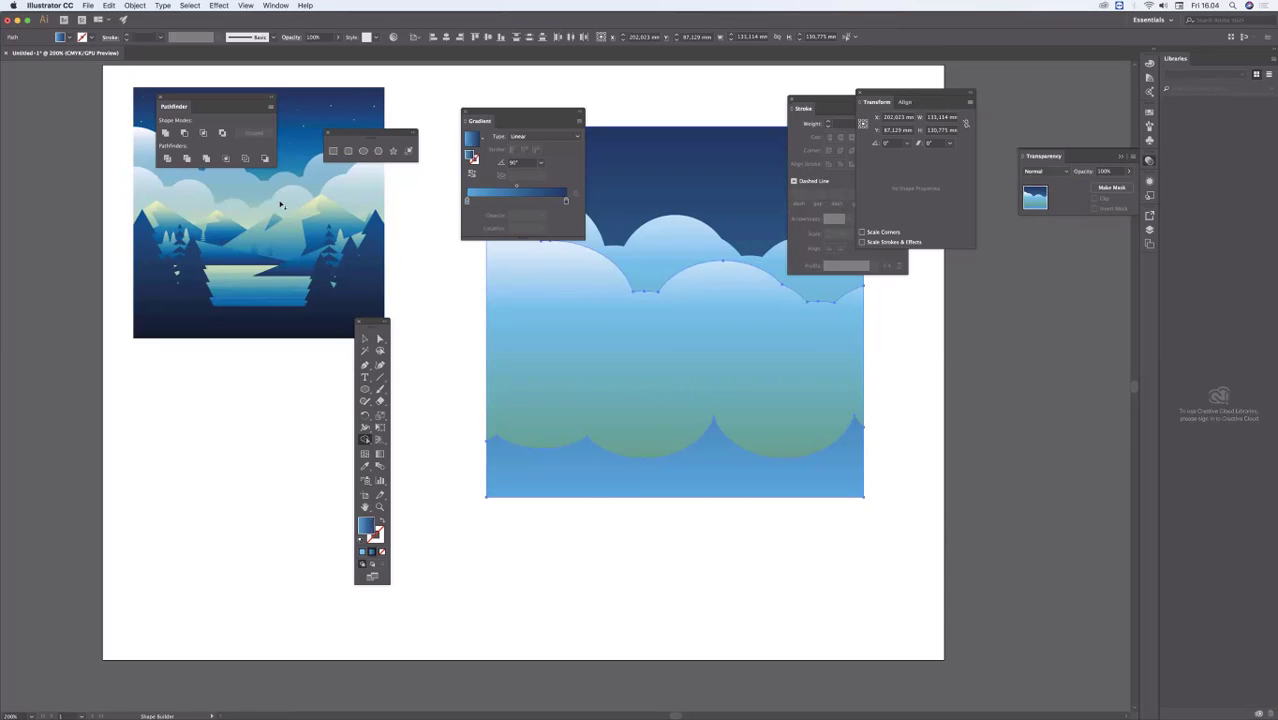
left_click(644, 404, "alt+super")
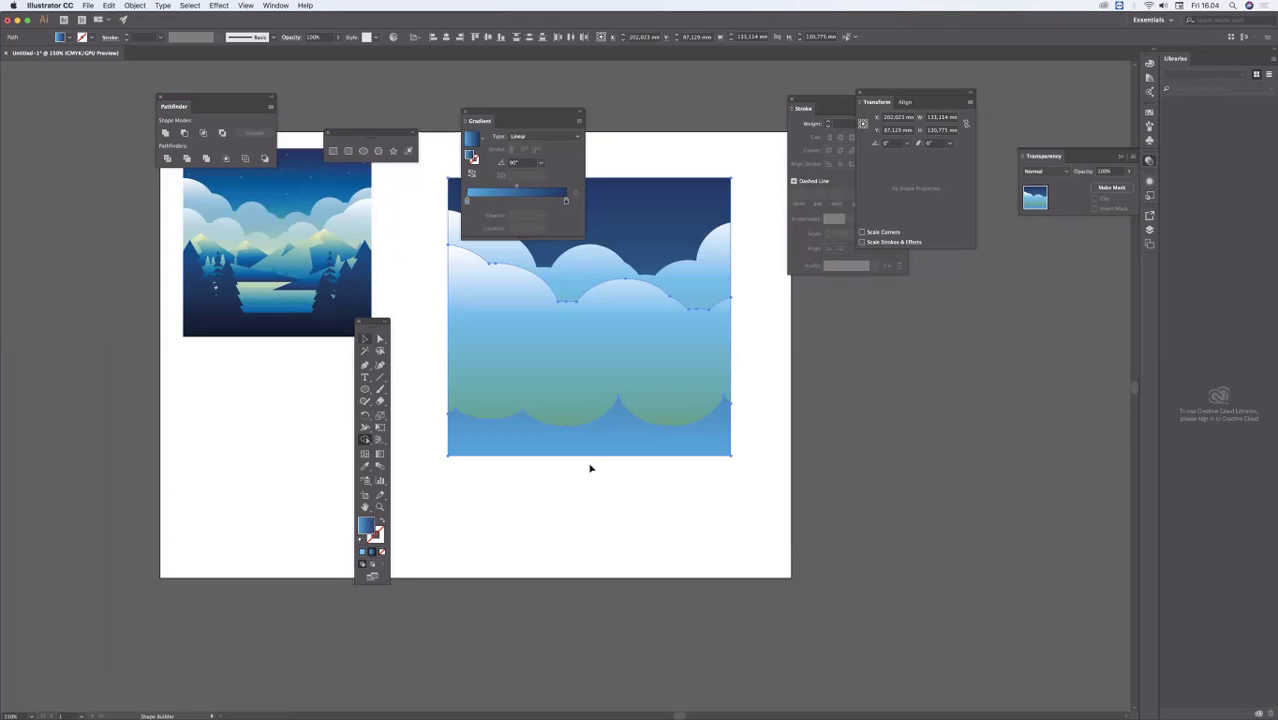
key("v")
left_click(617, 503)
key("space")
left_click_drag(672, 185, 697, 292)
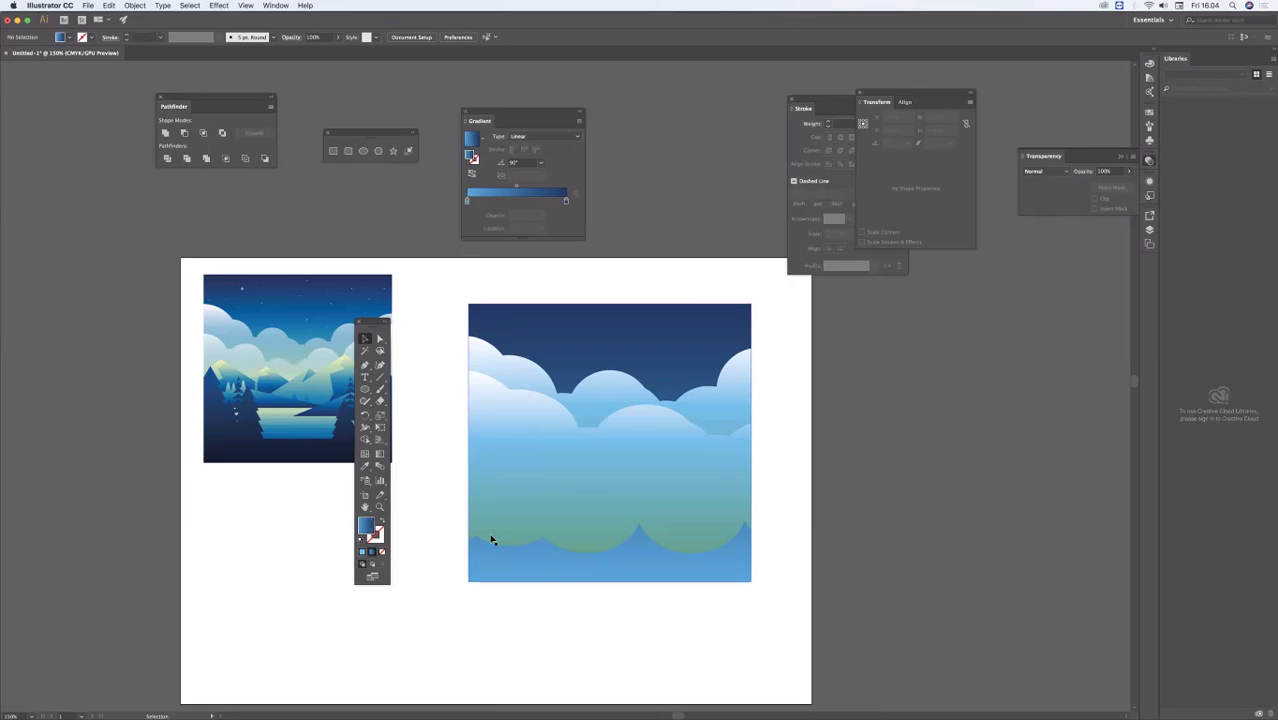
Step: Draw a three-sided polygon about 86.5 mm wide and 74.9 mm high below the reference picture
left_click(335, 371)
left_click_drag(371, 324, 218, 372)
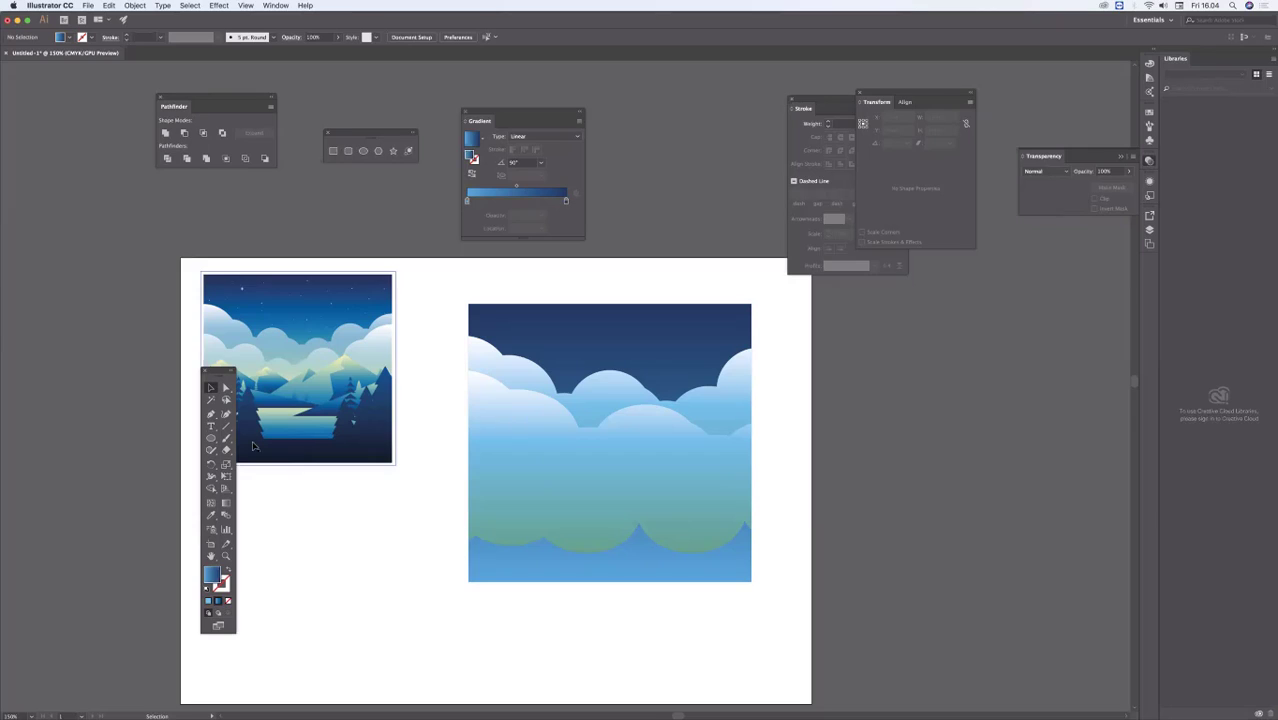
left_click(378, 150)
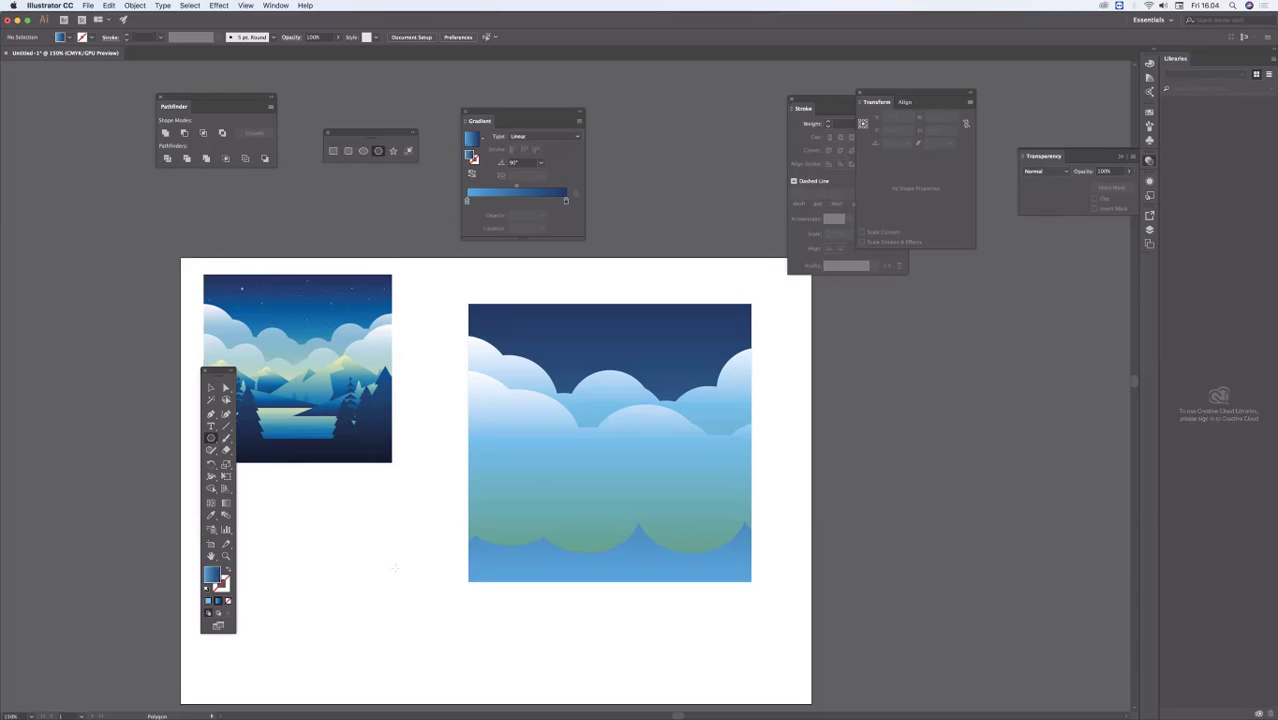
left_click_drag(341, 530, 432, 580)
key("Down")
key("Down")
key("Down")
scroll(385, 556, "left", 5)
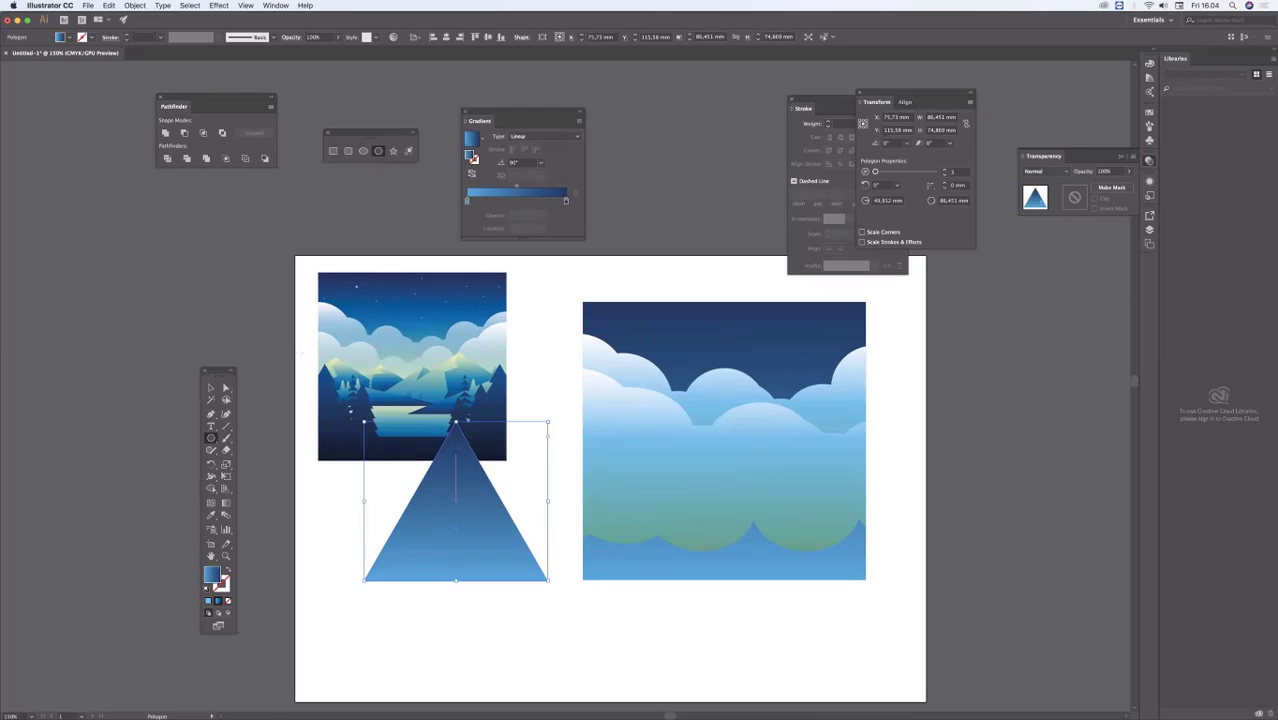
Step: Flatten the triangle to about half its height by lowering its apex, keeping the base in place, and deselect it
left_click(210, 387)
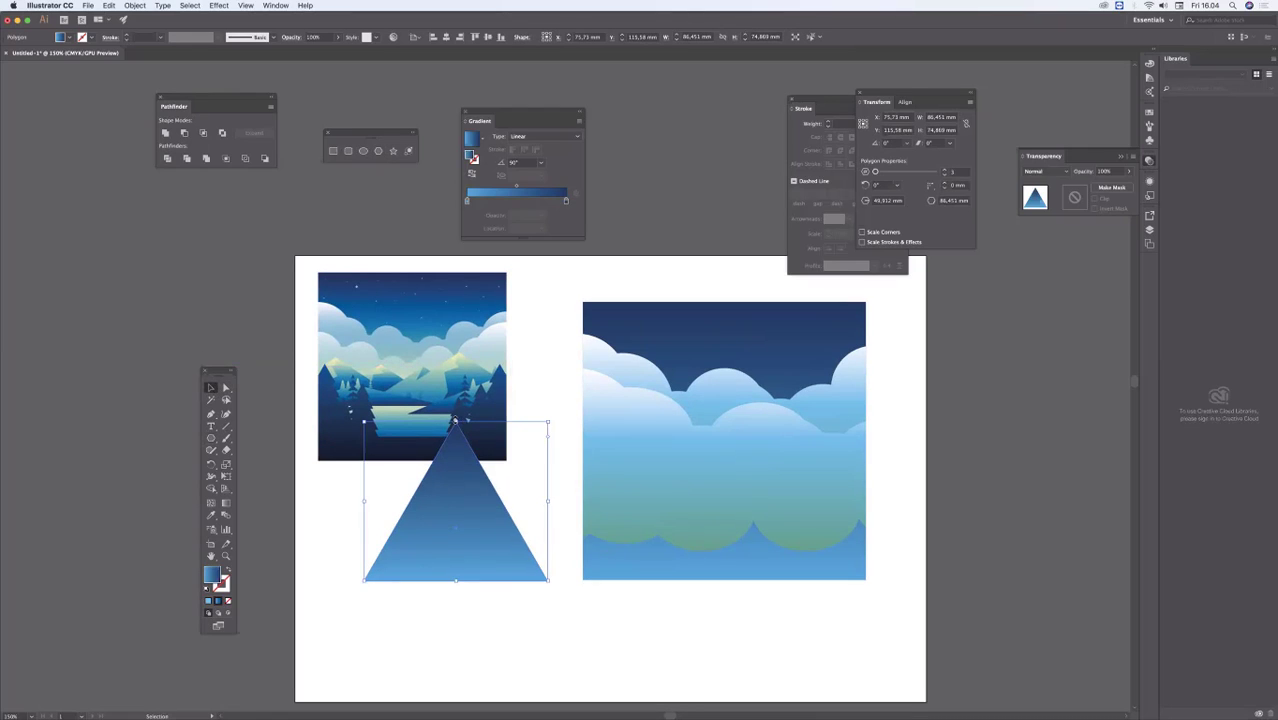
left_click_drag(455, 421, 466, 497)
left_click(435, 595)
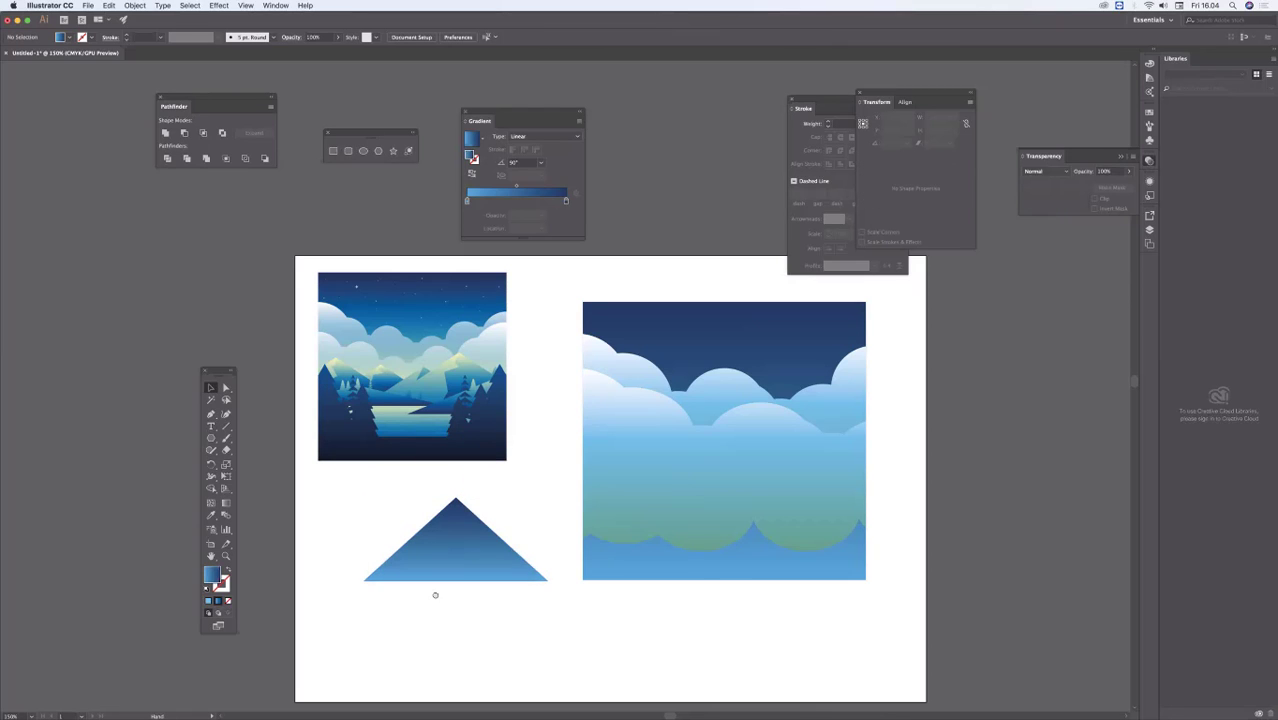
left_click_drag(435, 595, 457, 641)
left_click(513, 546, "super")
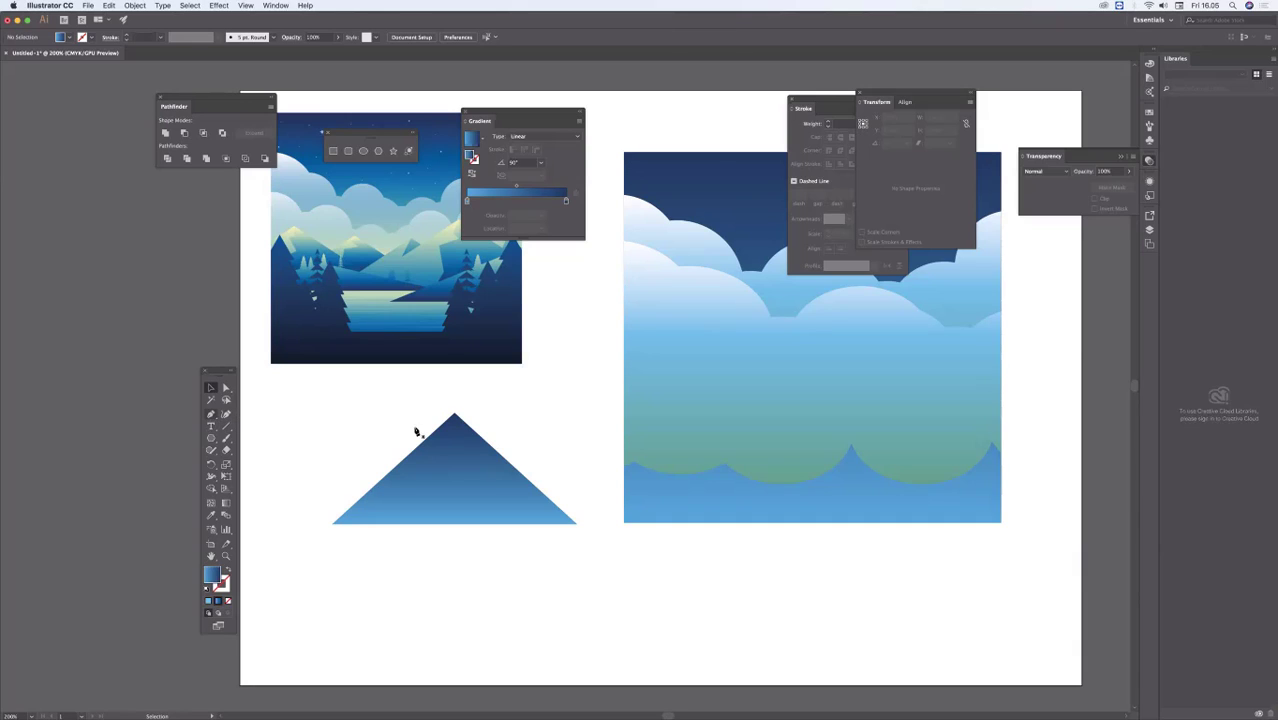
key("p")
left_click(448, 436, "super")
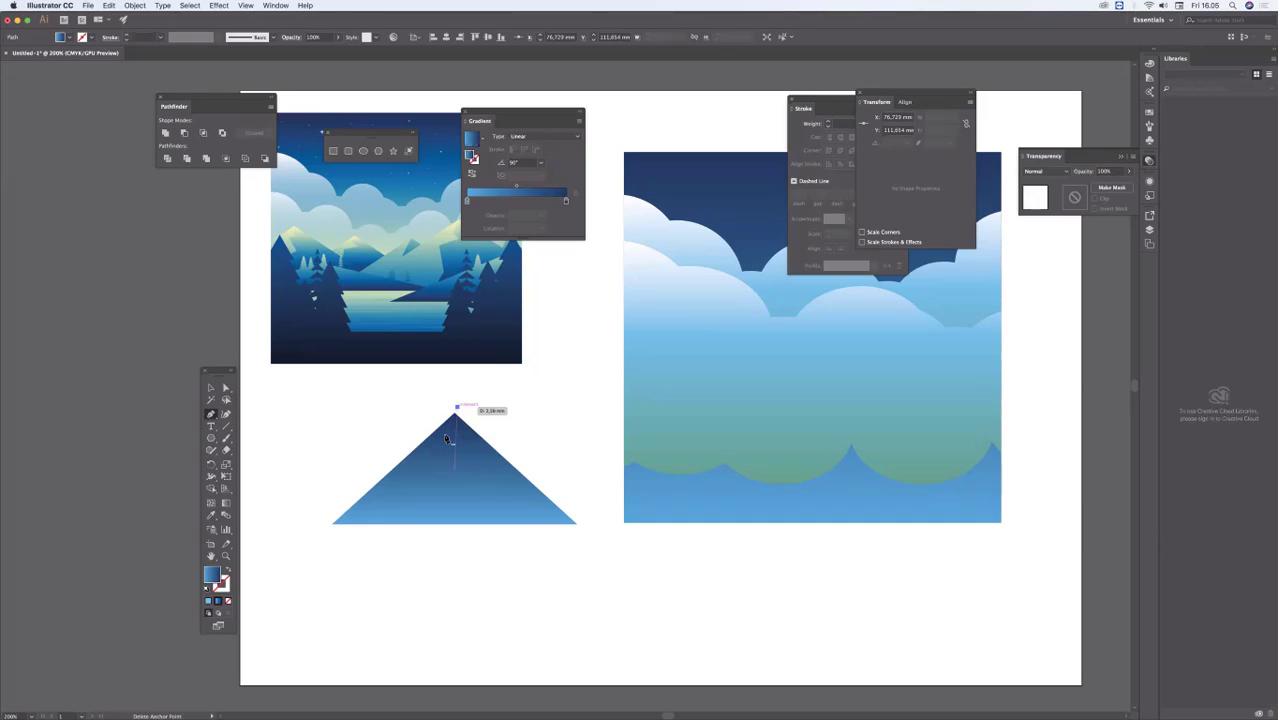
key("super+z")
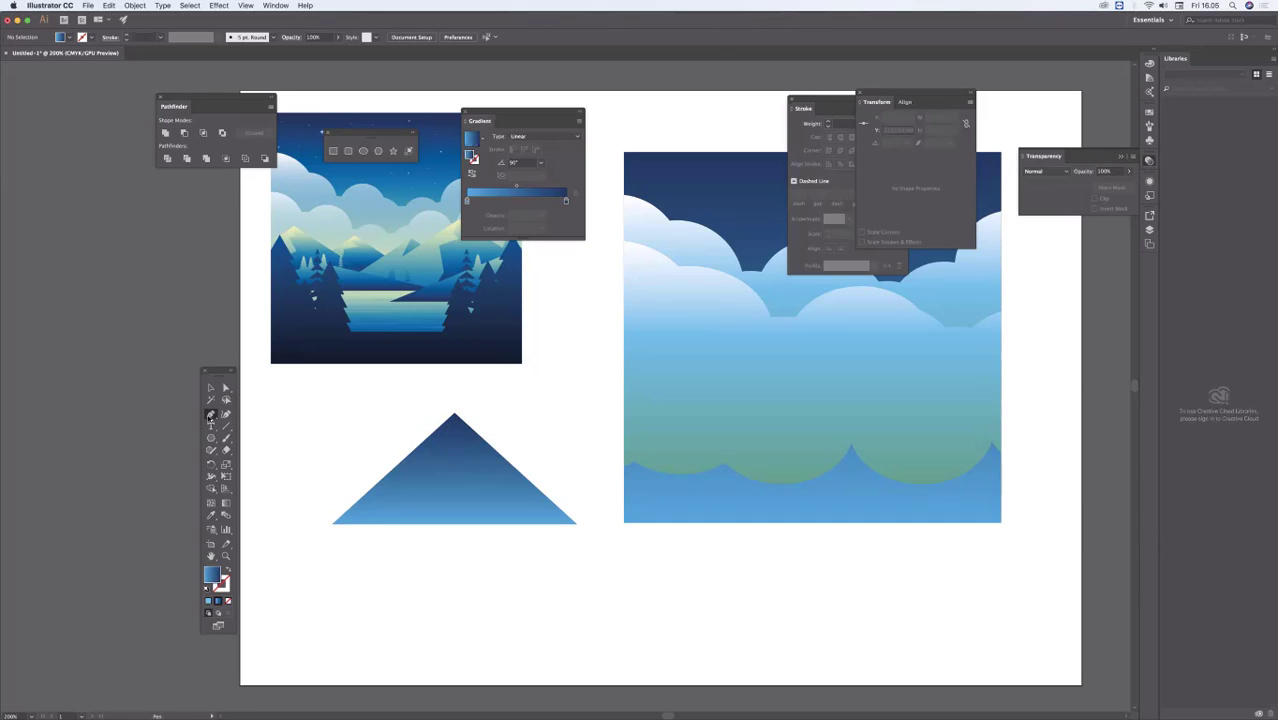
Step: Draw a closed Pen tool shape with a zigzag edge running from the triangle's apex past its base, enclosing the triangle's right part
left_click_drag(210, 415, 267, 414)
left_click_drag(455, 410, 446, 436)
key("super+z")
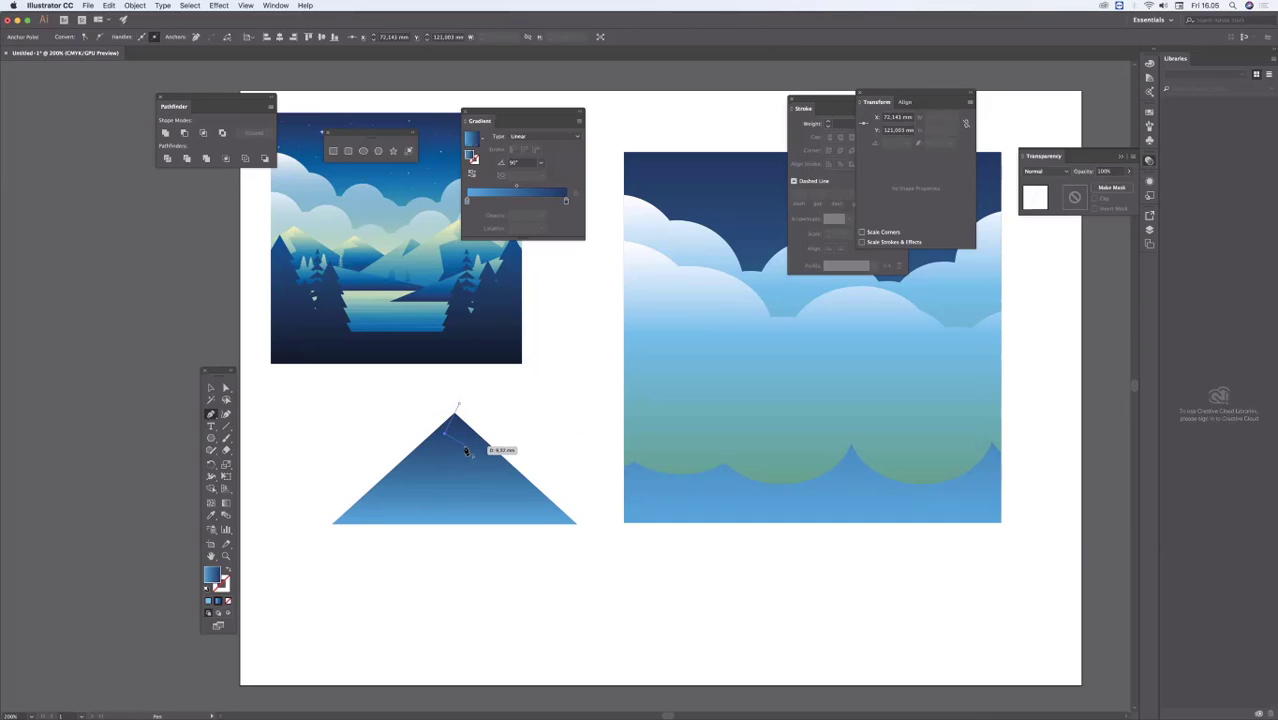
left_click(467, 446)
left_click(432, 463)
left_click(408, 547)
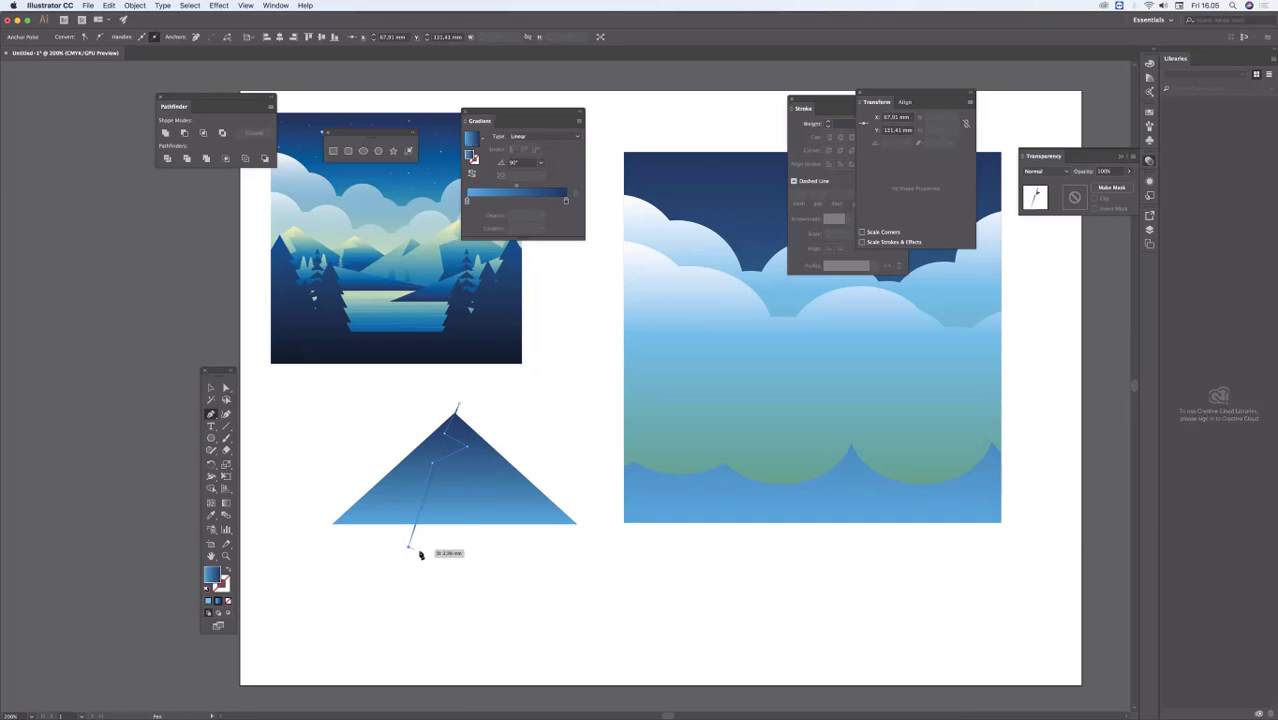
left_click(591, 568)
left_click(607, 513)
left_click(586, 455)
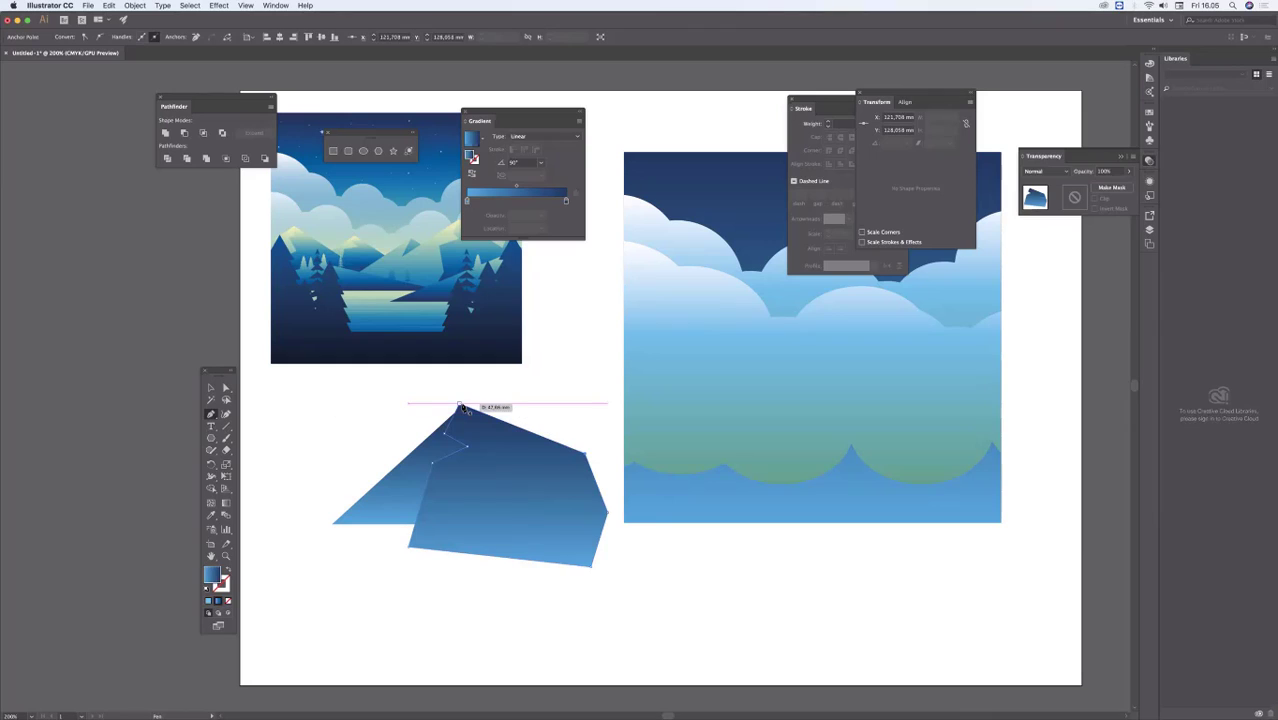
left_click(460, 408)
Step: Select the triangle and the pen shape, delete the parts outside the triangle with Shape Builder, and deselect
left_click(211, 388)
left_click(408, 378)
left_click(400, 491)
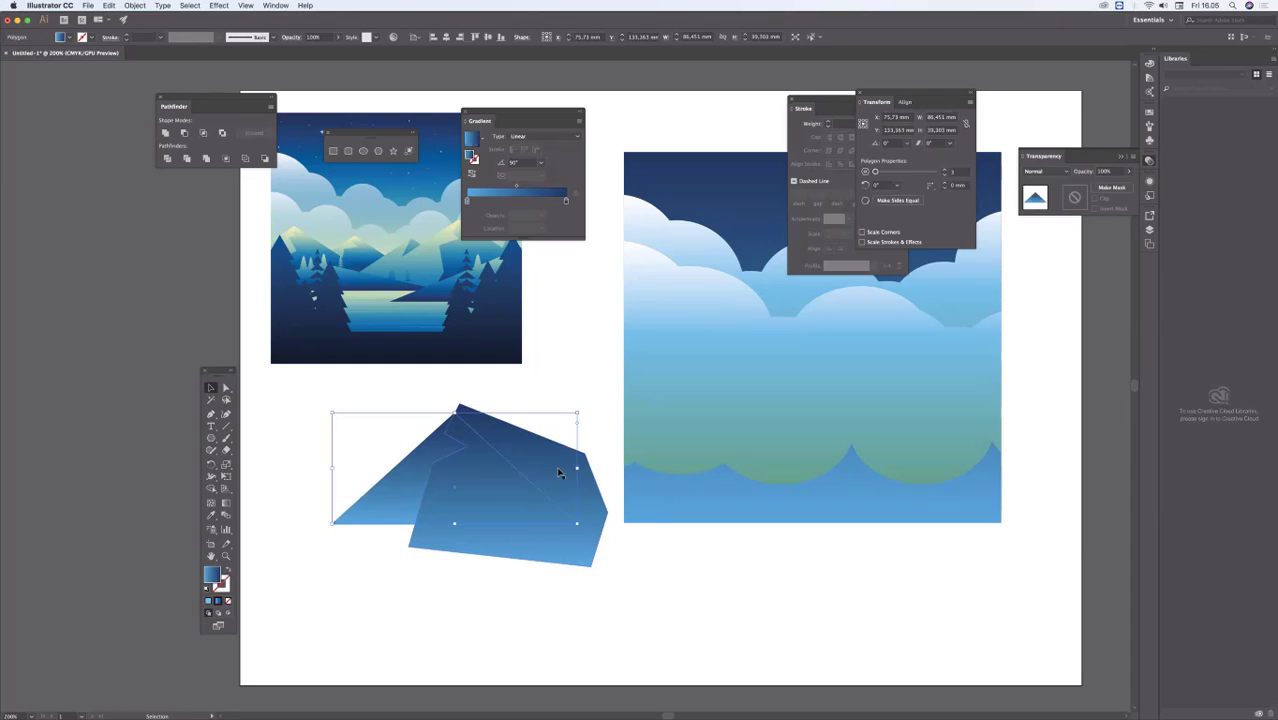
left_click(364, 546)
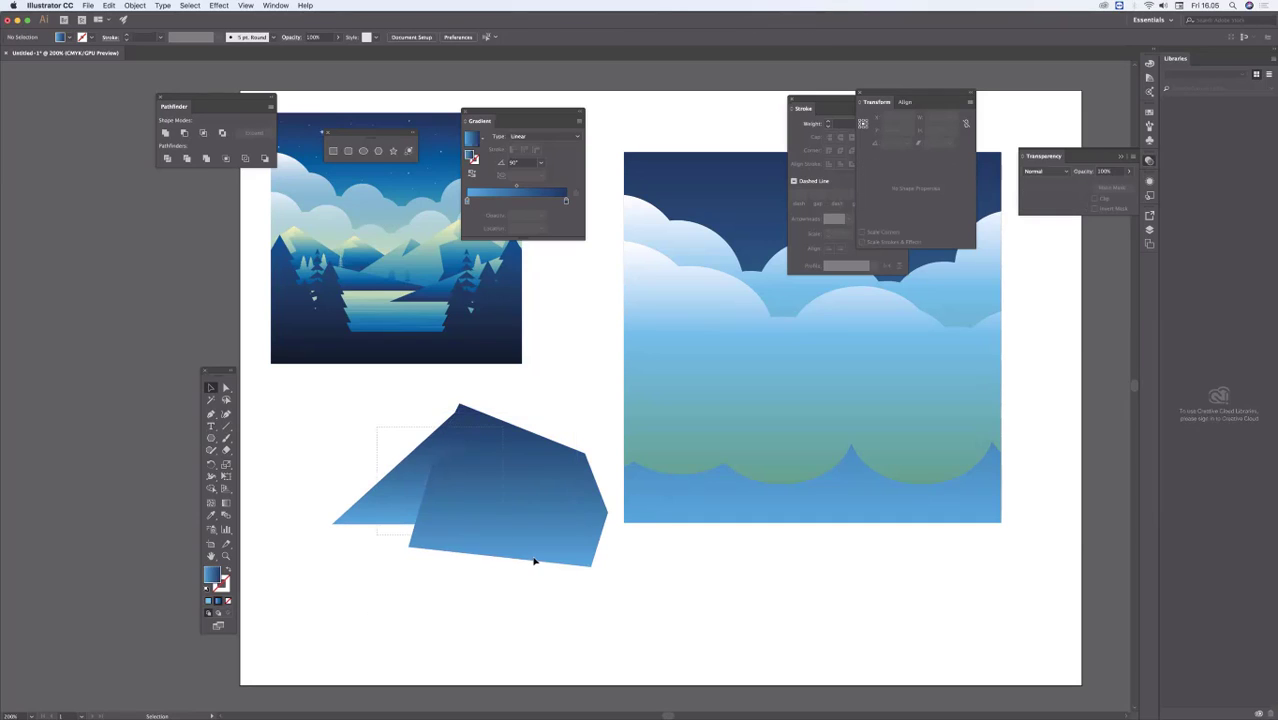
left_click_drag(534, 561, 548, 578)
left_click(211, 488)
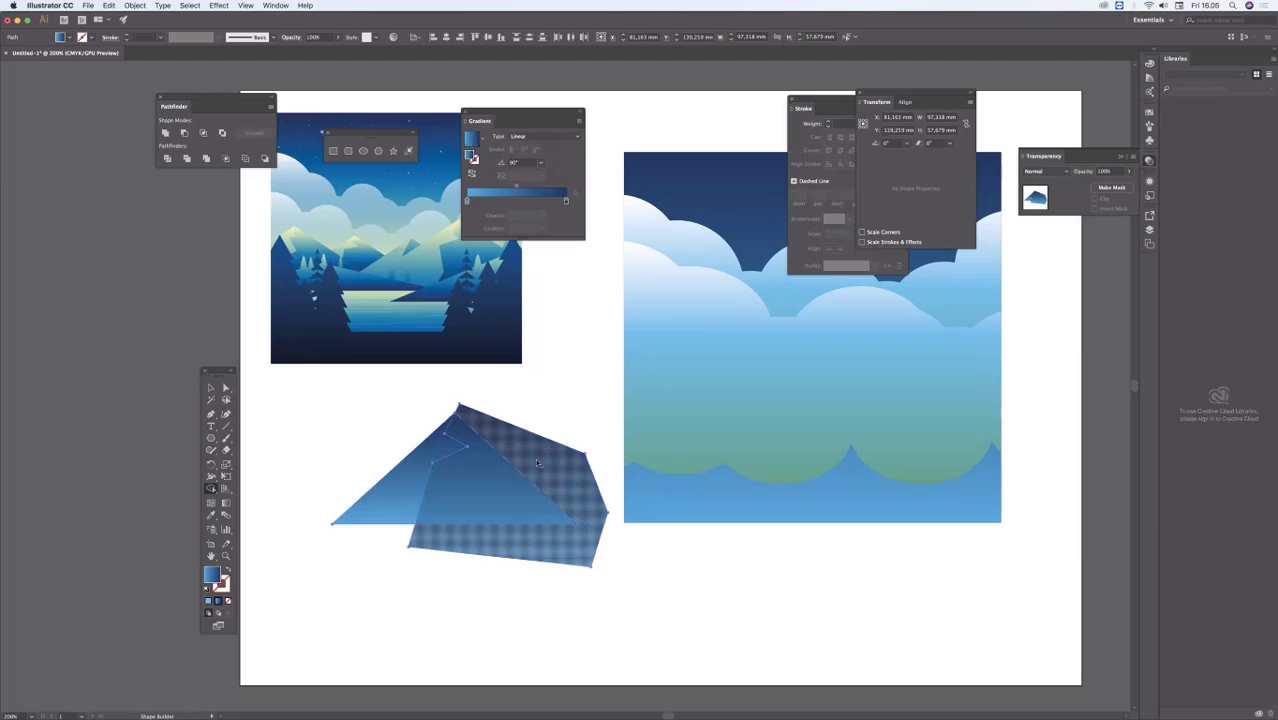
left_click(480, 541, "alt")
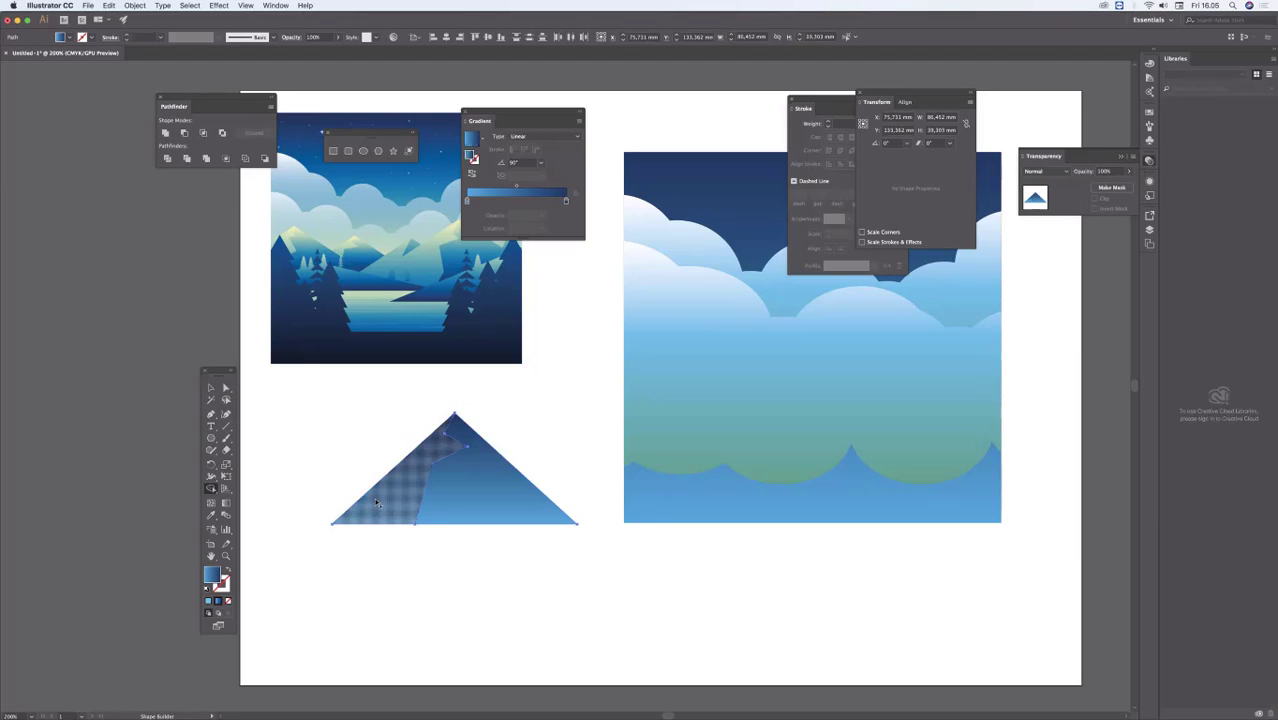
left_click(211, 388)
left_click(339, 402)
Step: Set the peak colour of the right mountain face's gradient to a muted green with about 58% cyan and 59% yellow
left_click(467, 440)
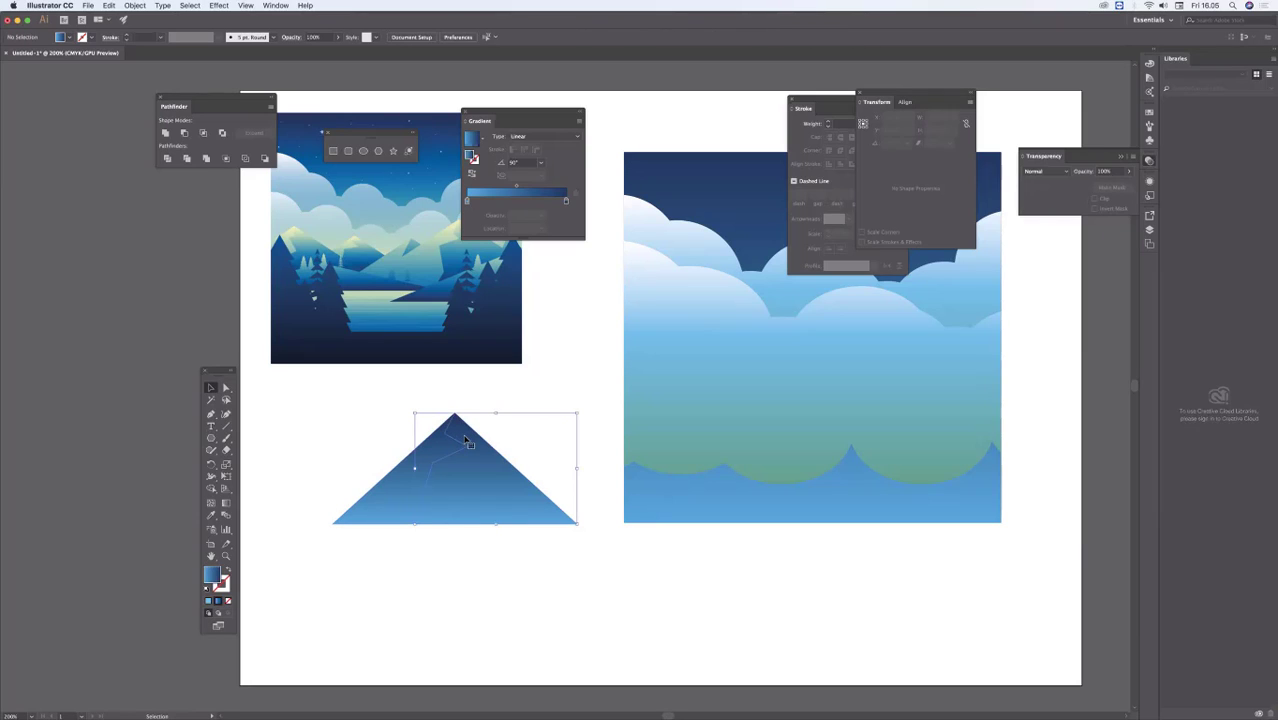
left_click(566, 202)
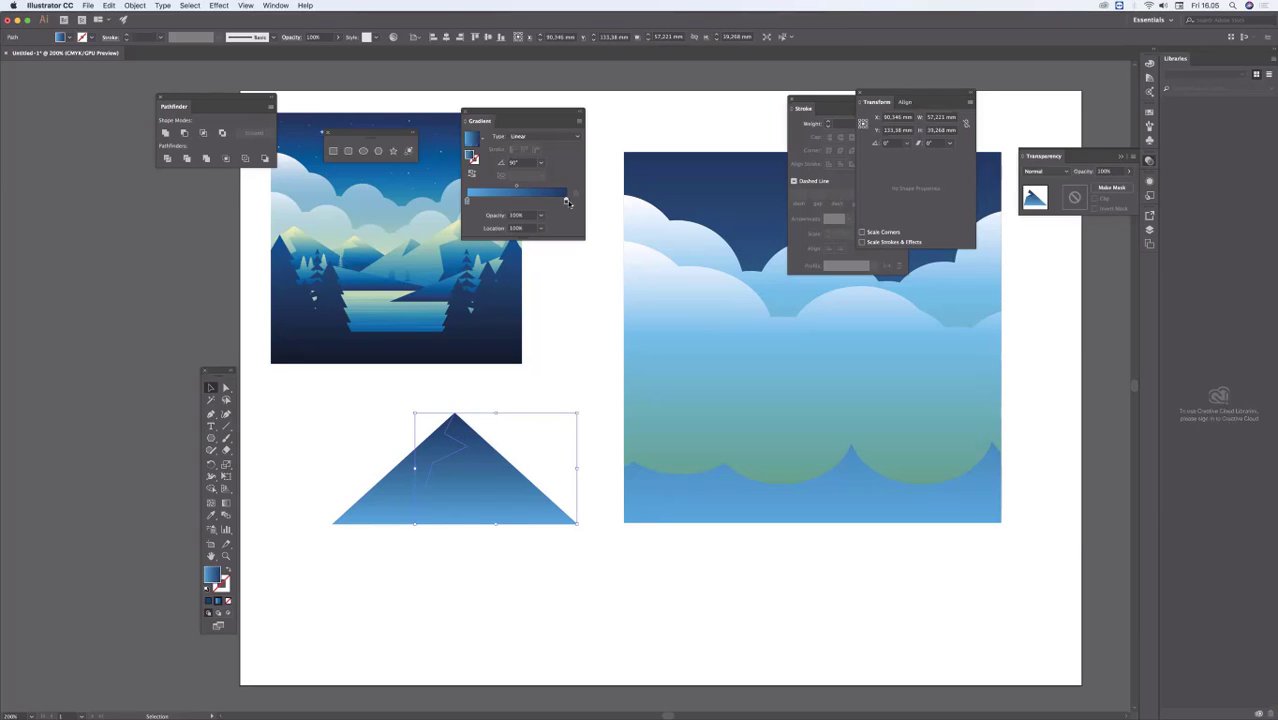
double_click(566, 202)
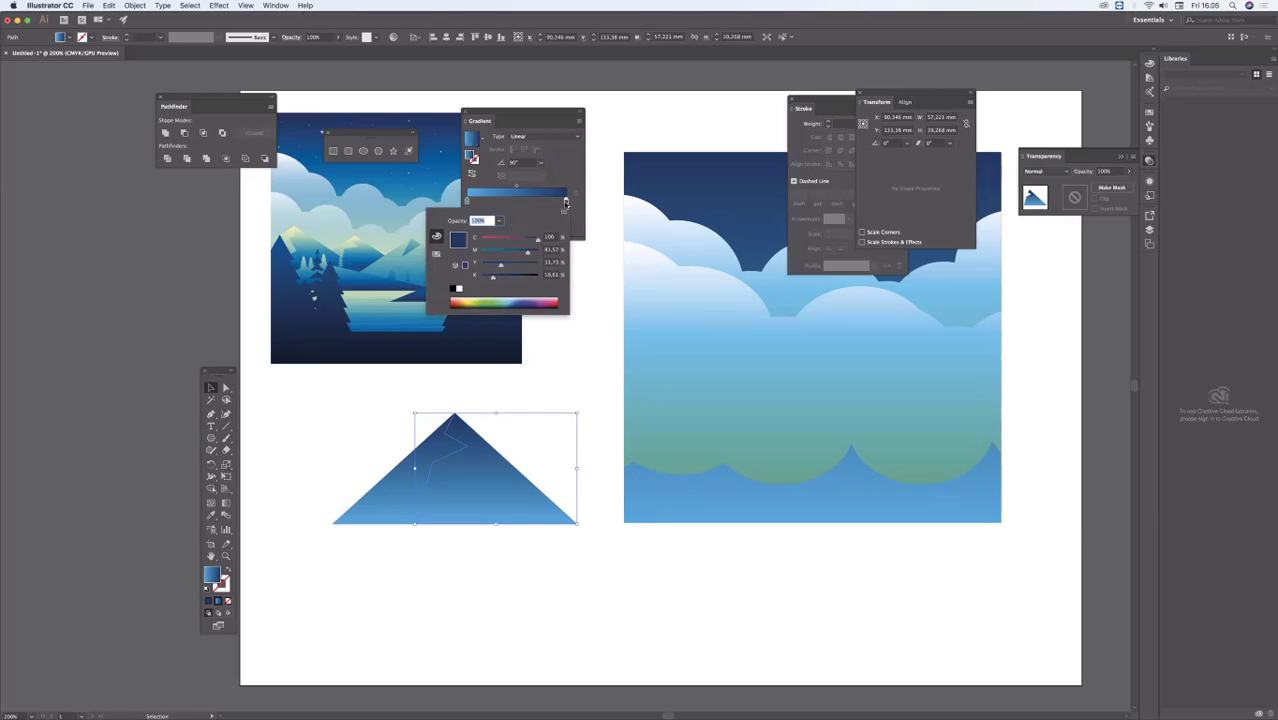
left_click(490, 298)
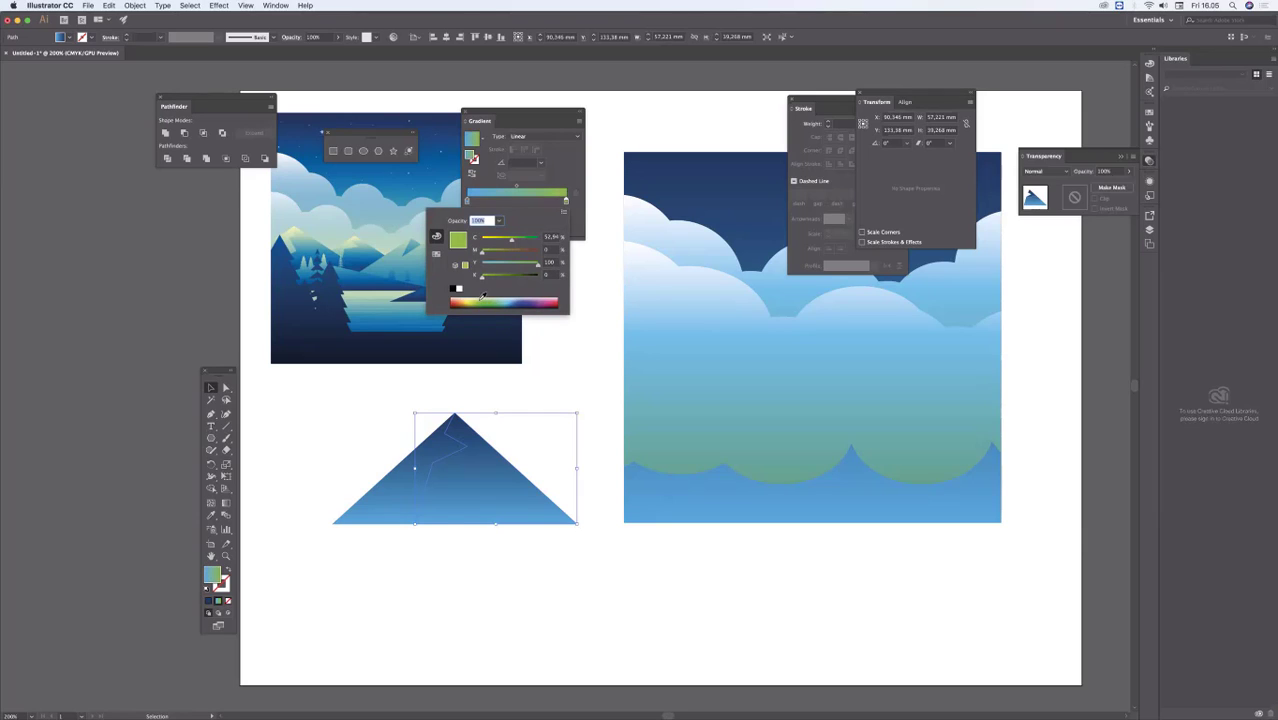
left_click(502, 297)
left_click(501, 298)
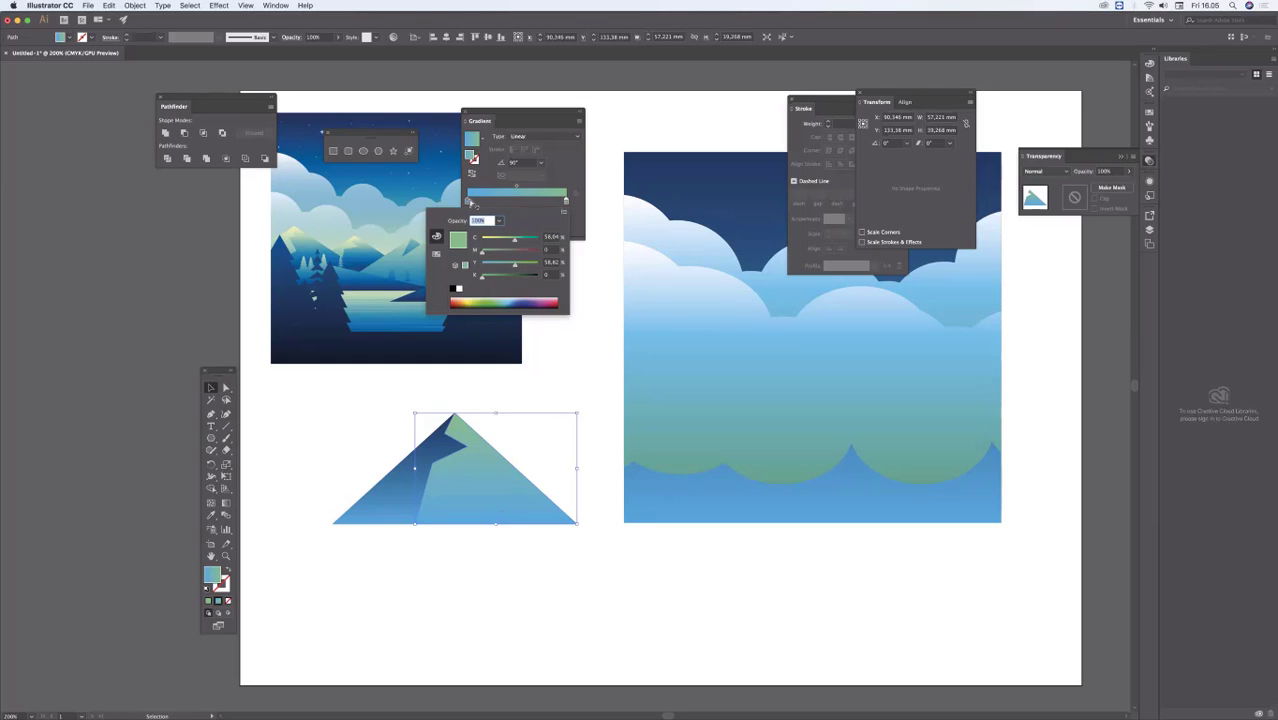
Step: Set the base colour of the right face's gradient to blue, C 87.45, M 61.57, Y 0, K 0, and deselect
left_click(467, 201)
double_click(467, 201)
left_click(467, 201)
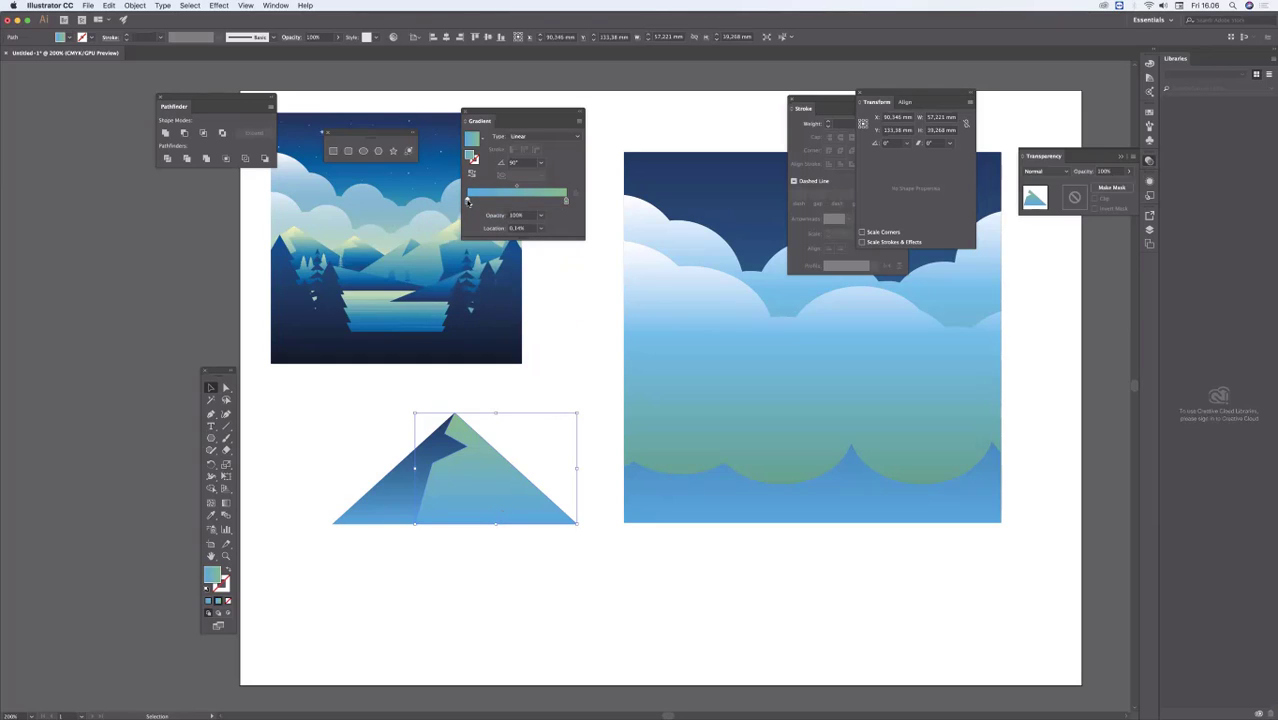
double_click(467, 201)
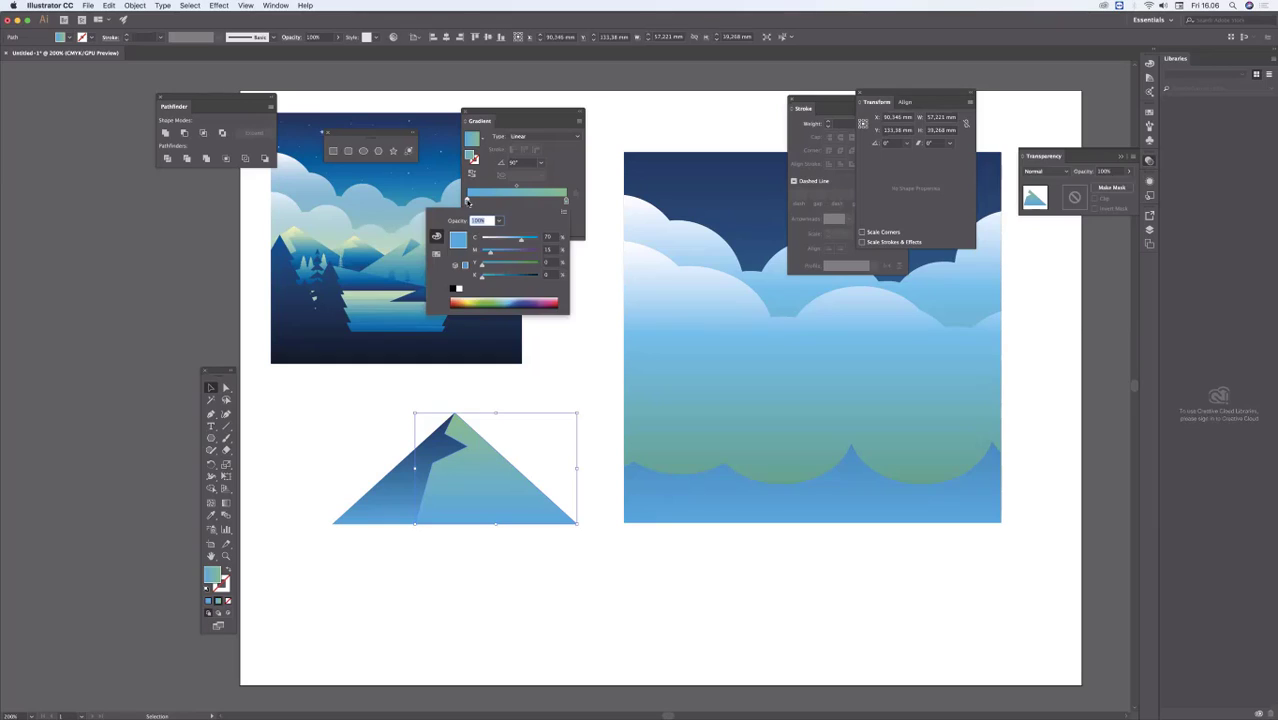
left_click(517, 299)
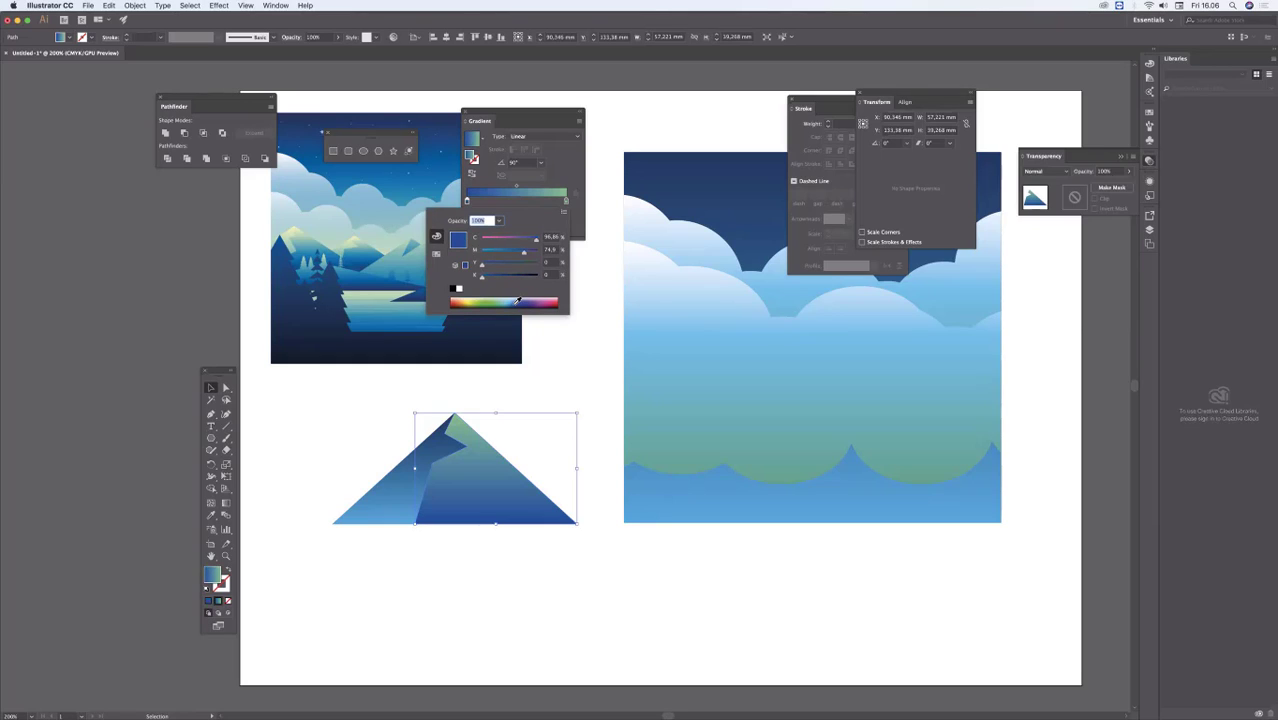
left_click(516, 300)
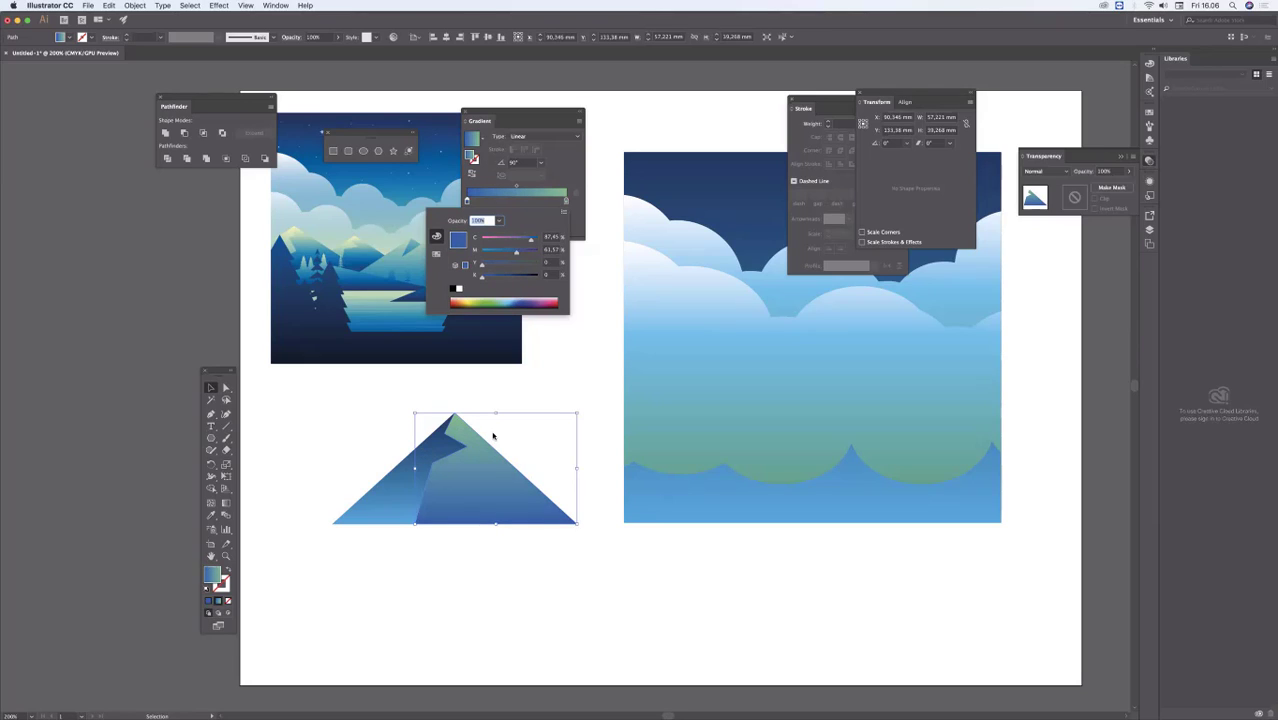
left_click(360, 429)
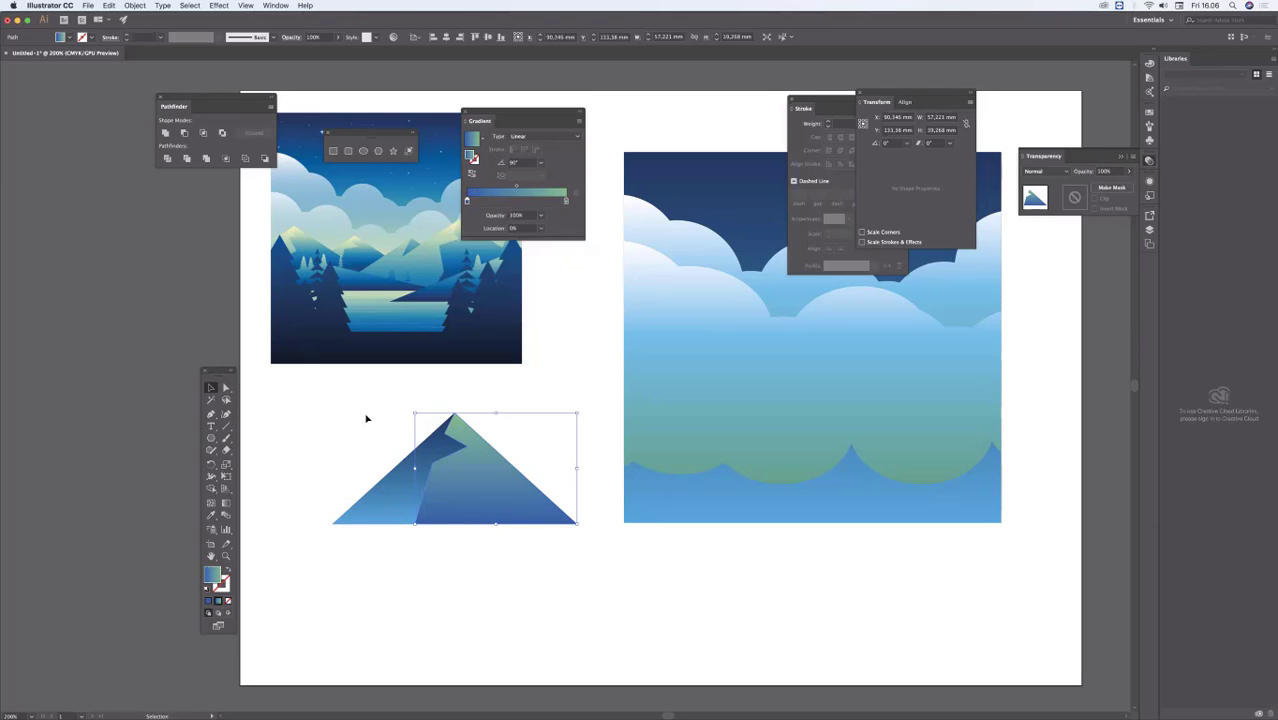
left_click(376, 431)
Step: Set the peak colour of the left mountain face's gradient to a pale yellow-green
left_click(408, 474)
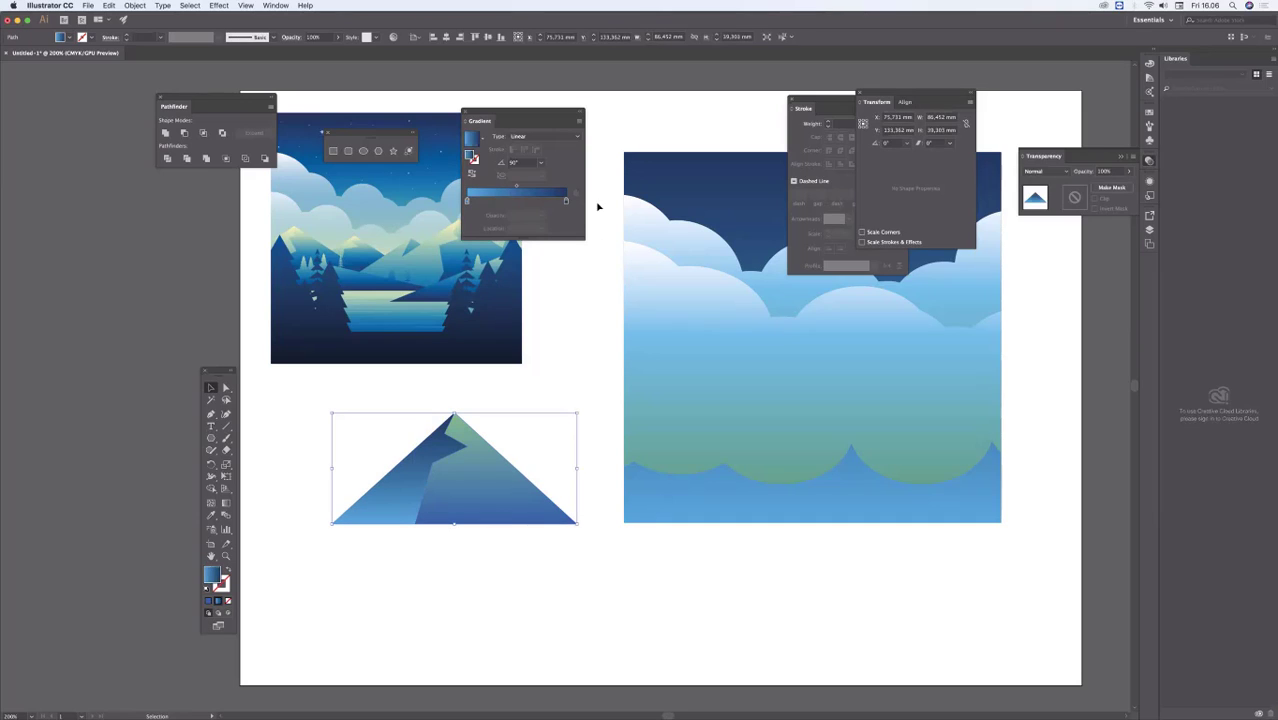
left_click(566, 201)
double_click(566, 201)
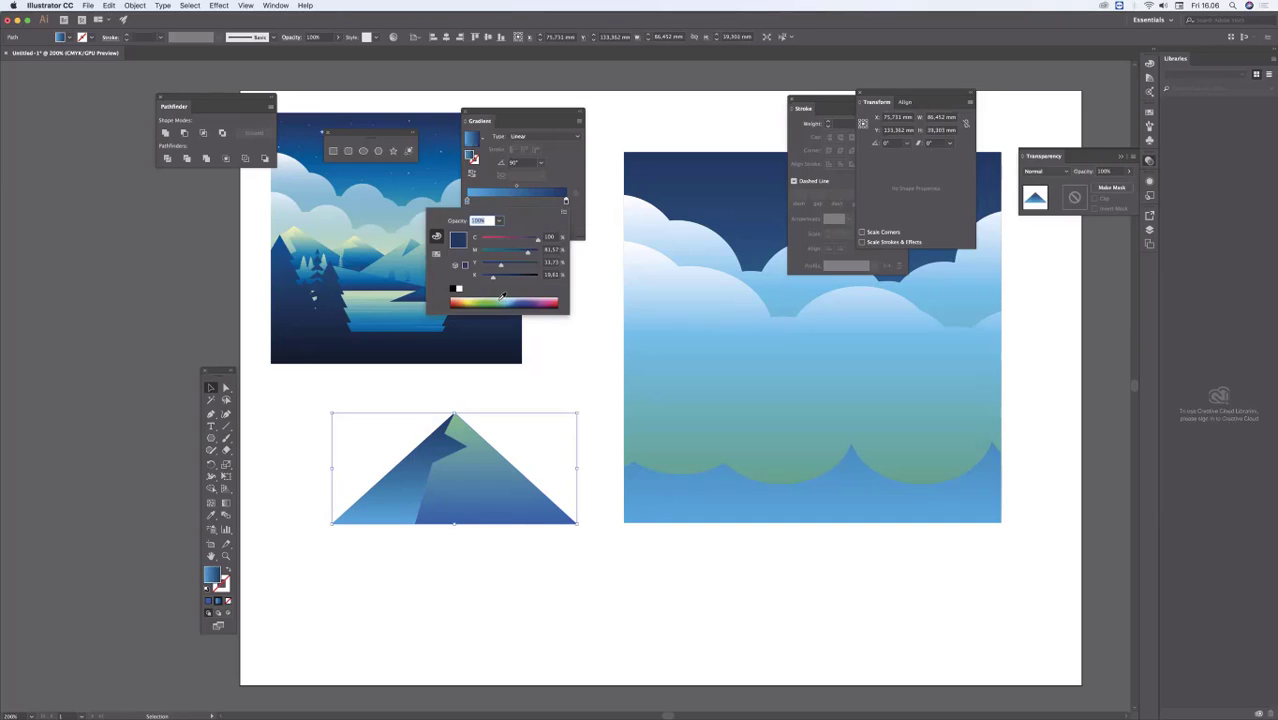
left_click_drag(502, 297, 495, 293)
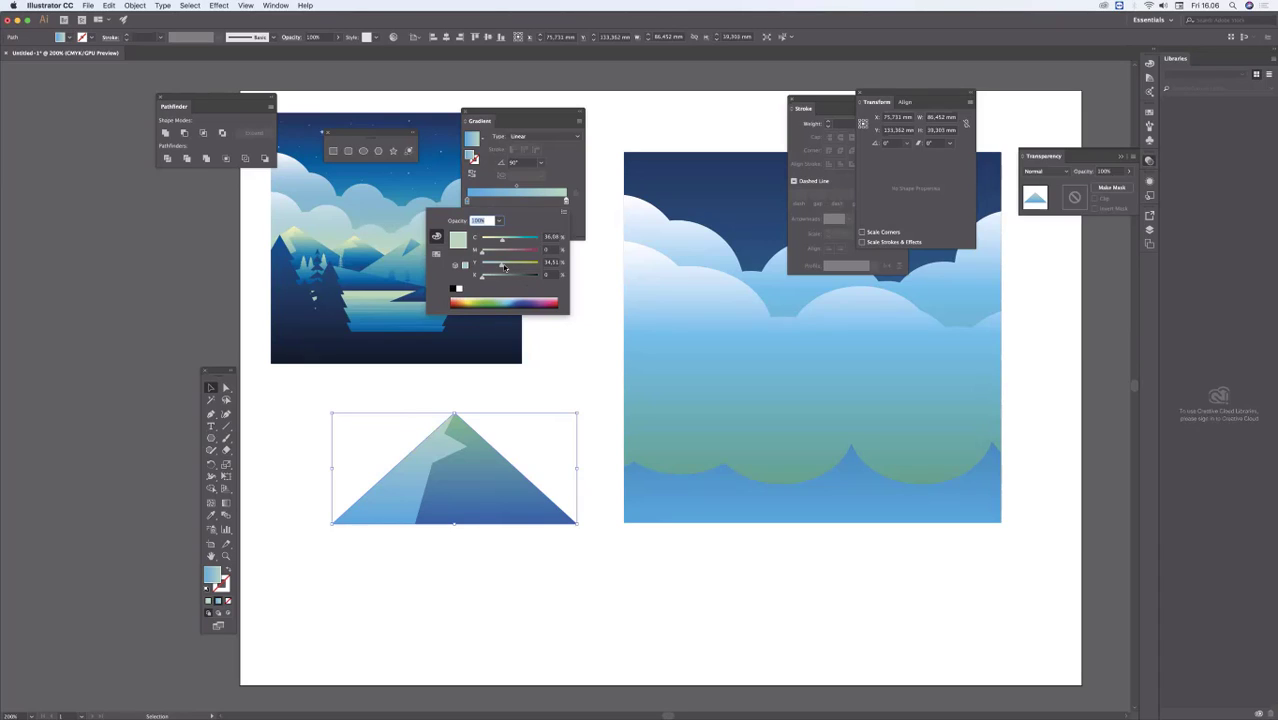
left_click_drag(504, 268, 497, 240)
left_click(514, 188)
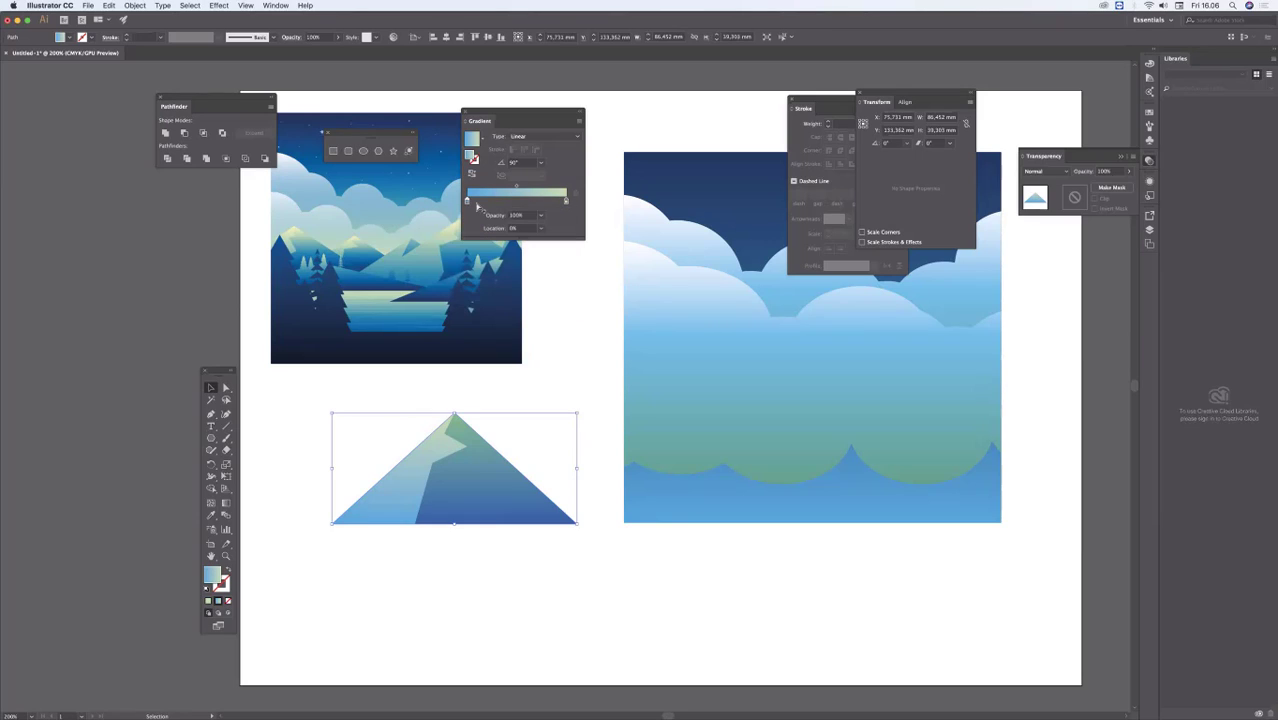
Step: Set the base colour of the left face's gradient to a medium blue, C 79.22, M 49.41, Y 0, K 0
double_click(467, 201)
left_click(516, 298)
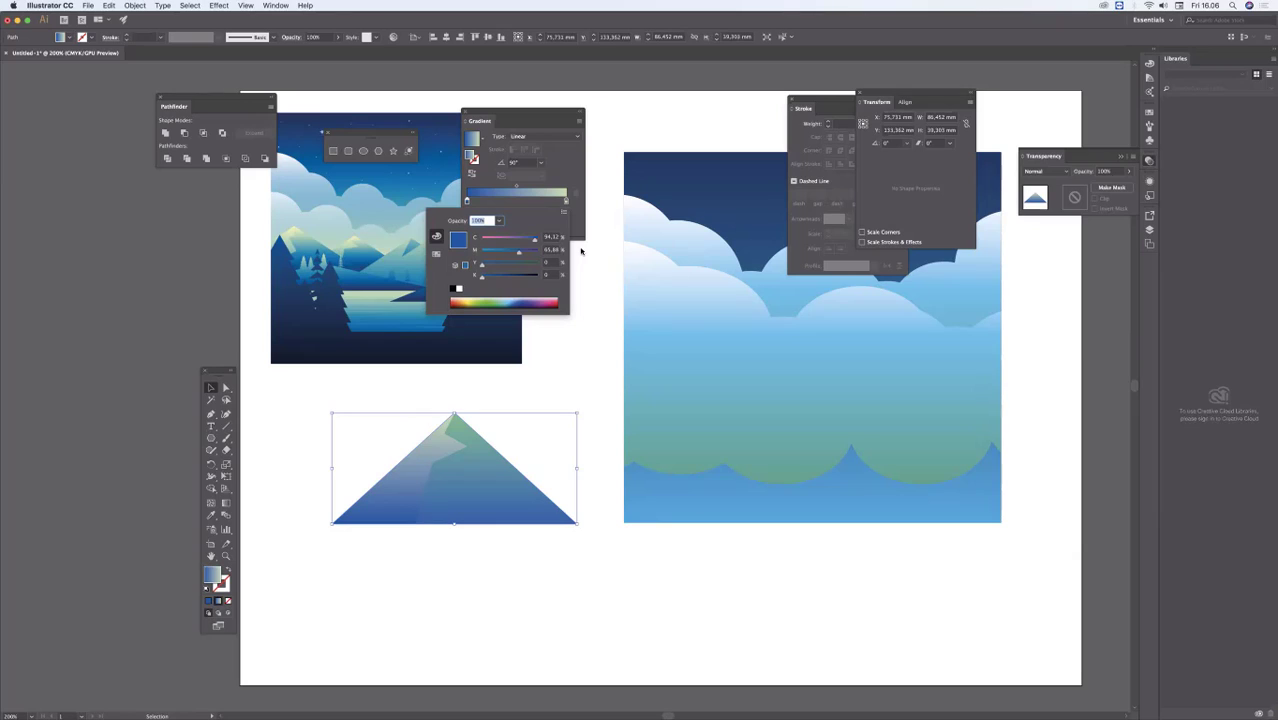
left_click(516, 298)
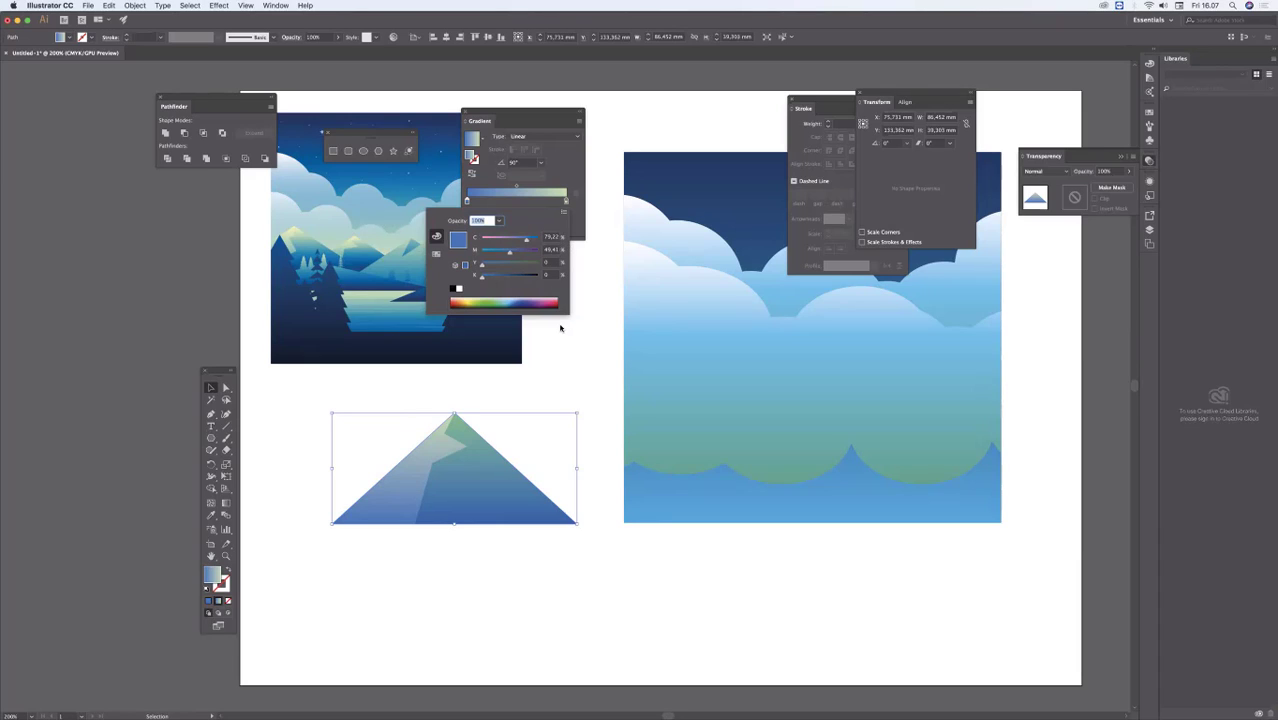
left_click(588, 226)
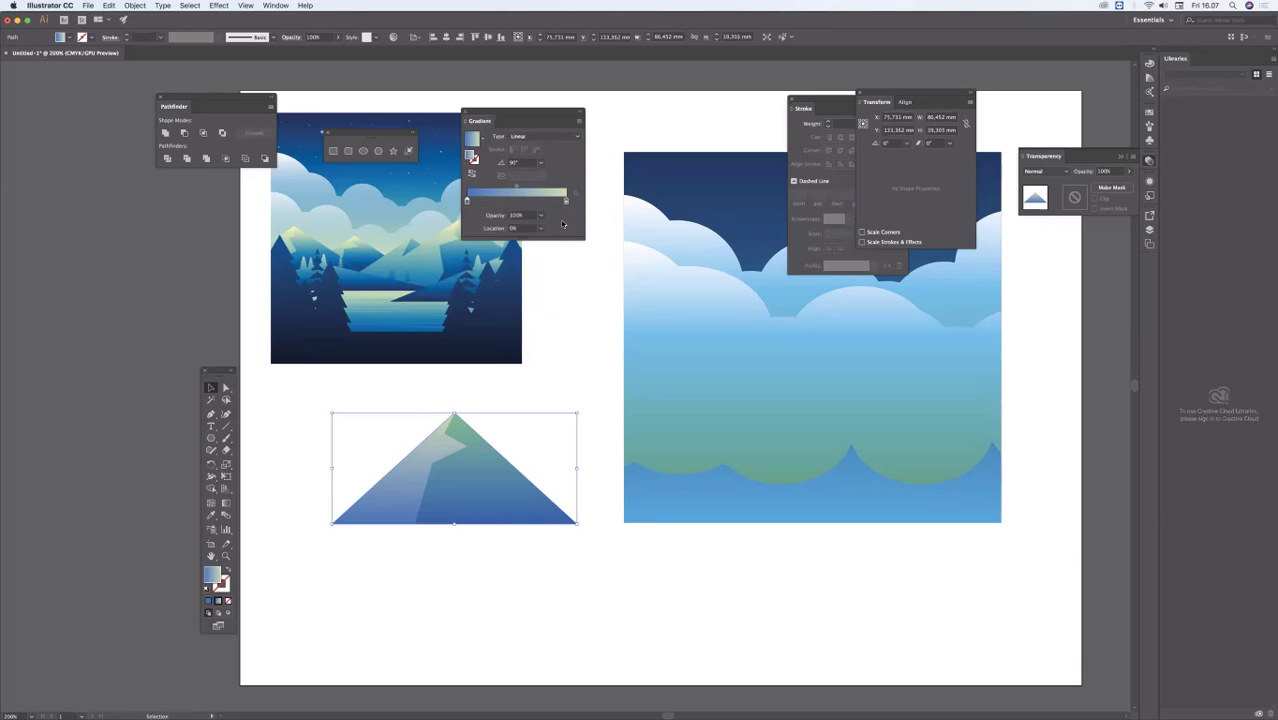
Step: Lighten the peak colour of the right face's gradient to a paler green with 41% cyan
left_click(491, 432)
double_click(566, 201)
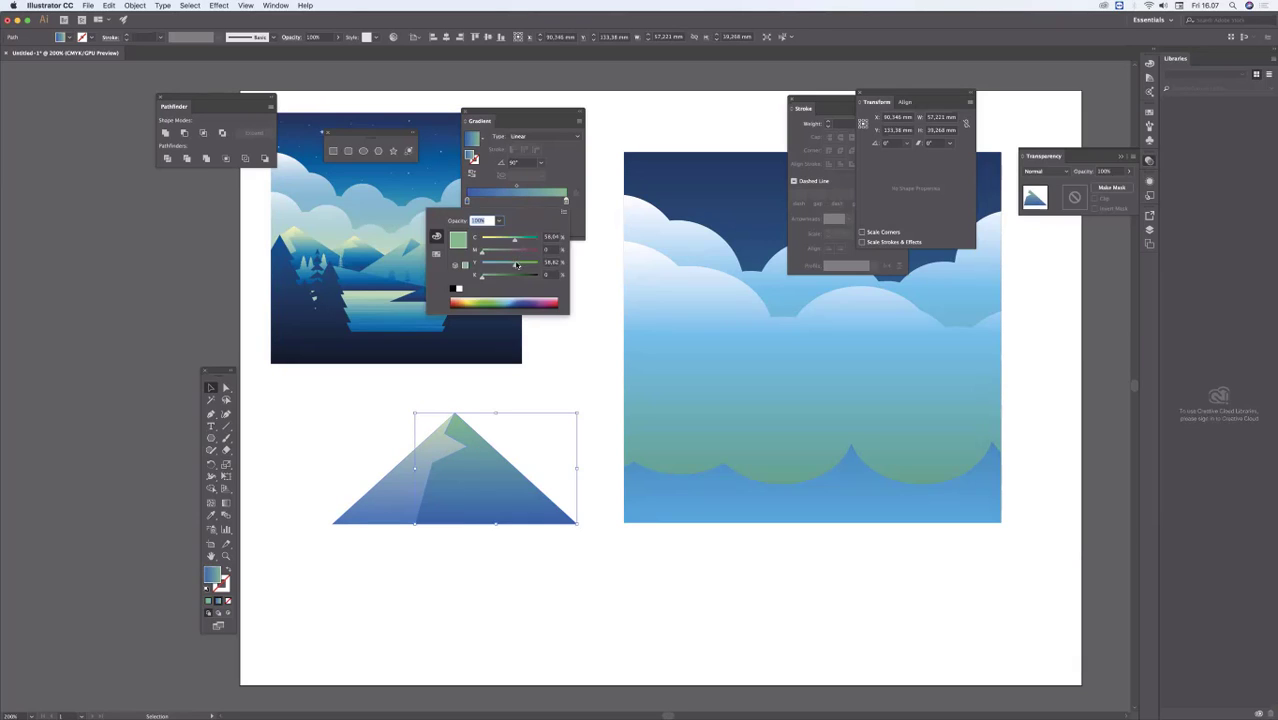
left_click(503, 266)
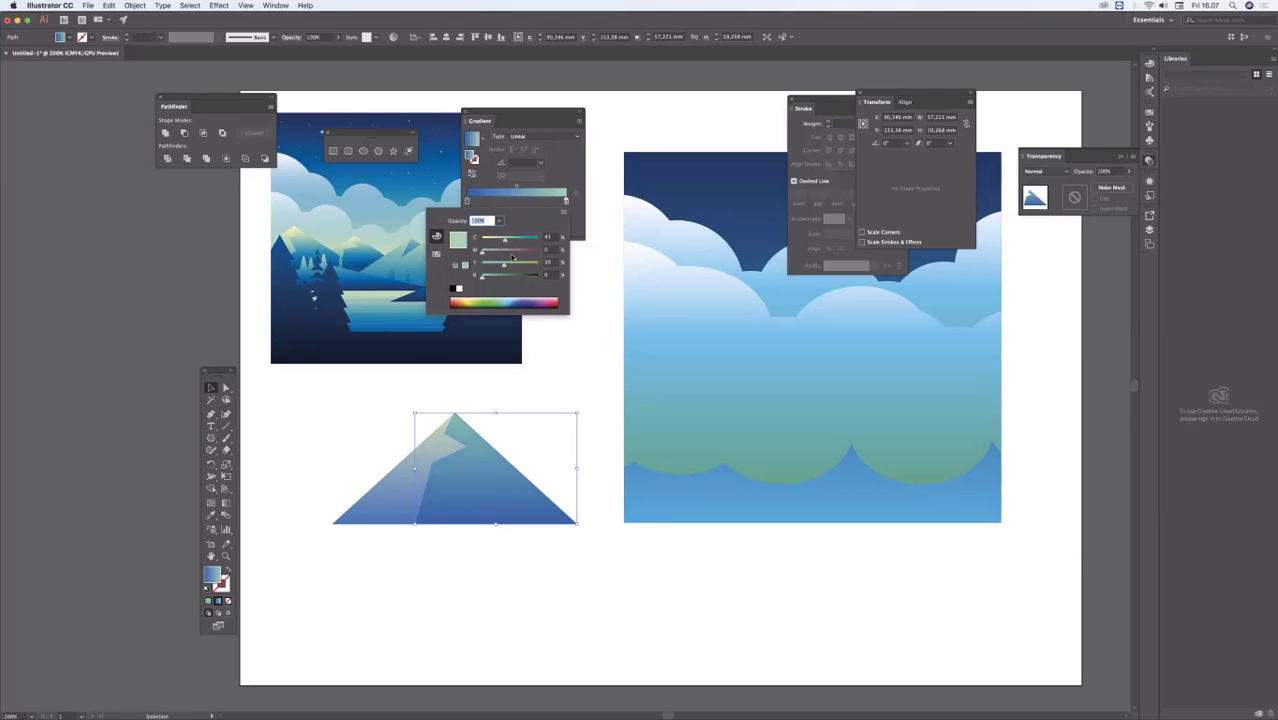
left_click(376, 424)
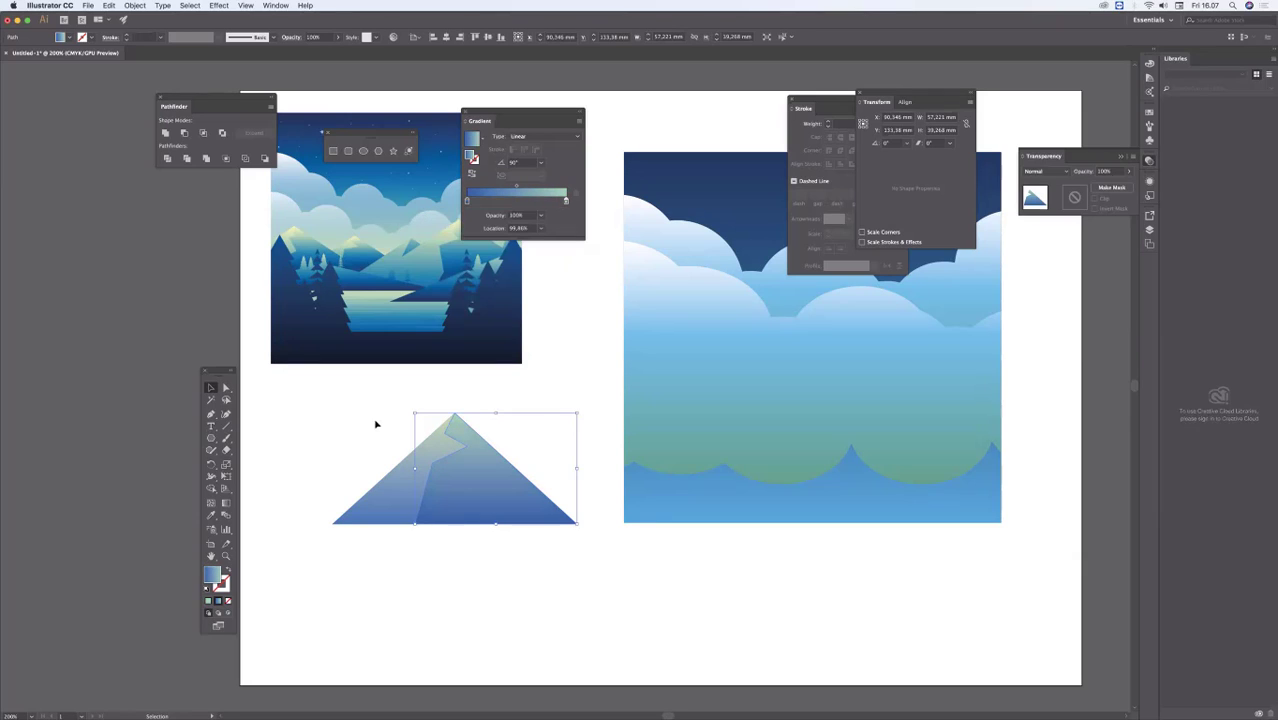
Step: Select both mountain faces and move the mountain in front of the clouds, inside the sky rectangle
left_click(562, 566)
left_click_drag(322, 563, 538, 444)
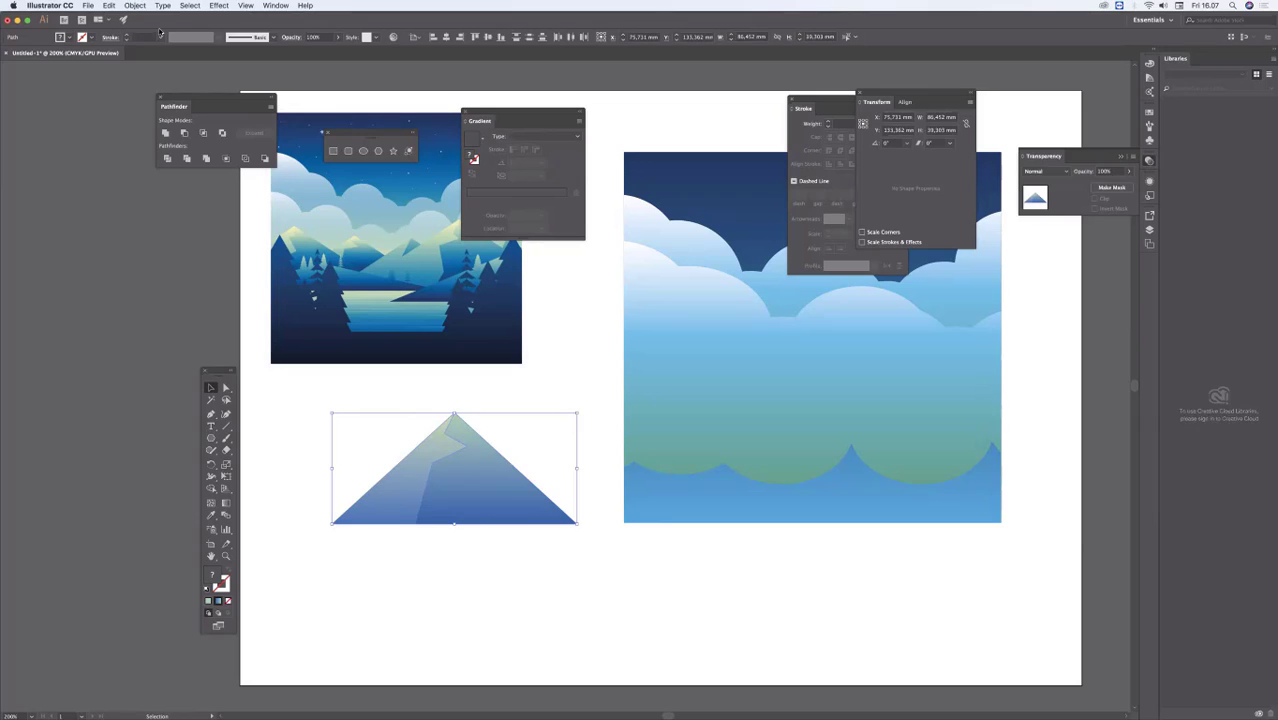
left_click(135, 5)
left_click(464, 462)
Step: Duplicate the mountain so it overhangs the sky's left edge, enlarge the copy to about 91.8 by 41.7 mm, and deselect
left_click_drag(815, 372, 727, 352)
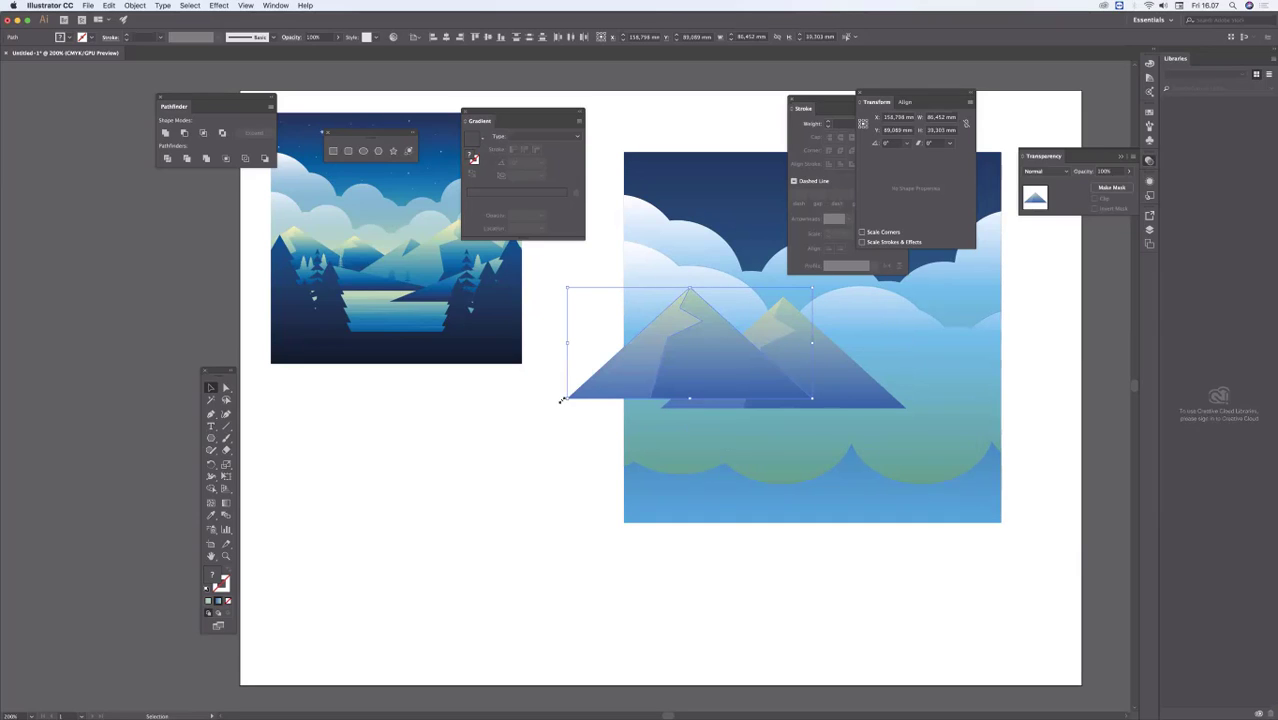
left_click_drag(567, 398, 553, 408)
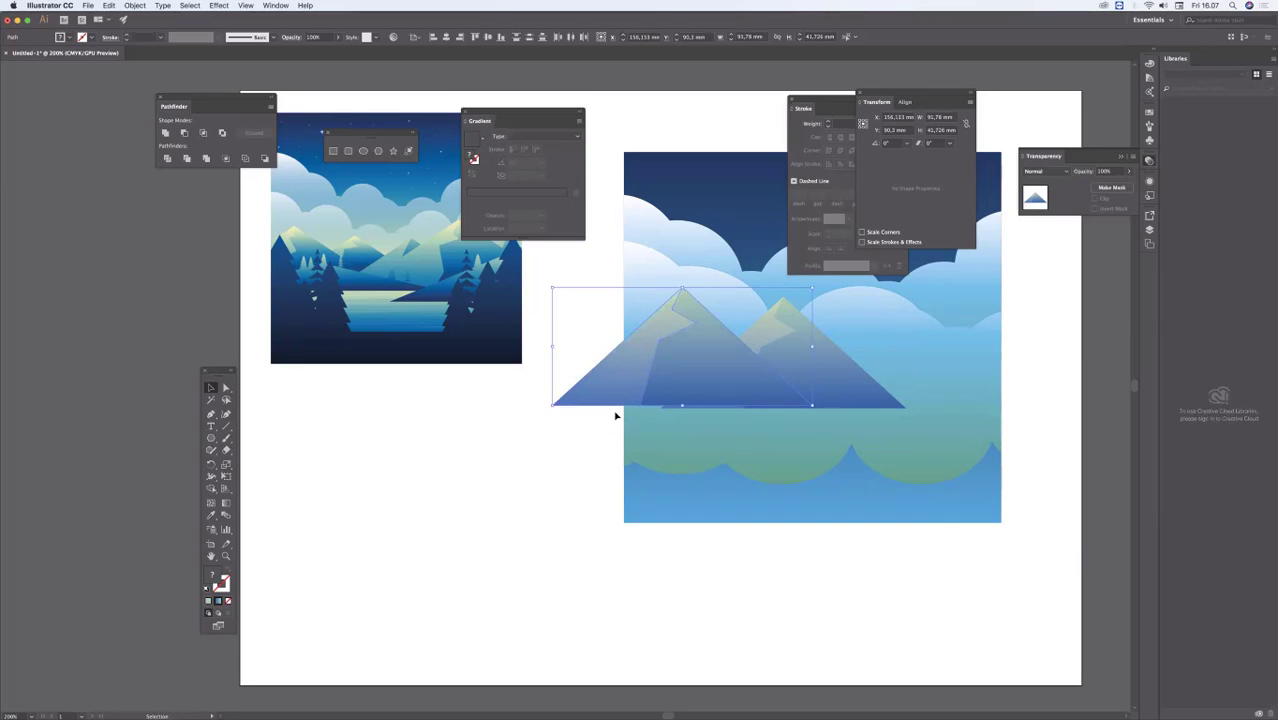
left_click(573, 523)
key("space")
left_click_drag(636, 471, 418, 510)
left_click_drag(605, 433, 610, 406)
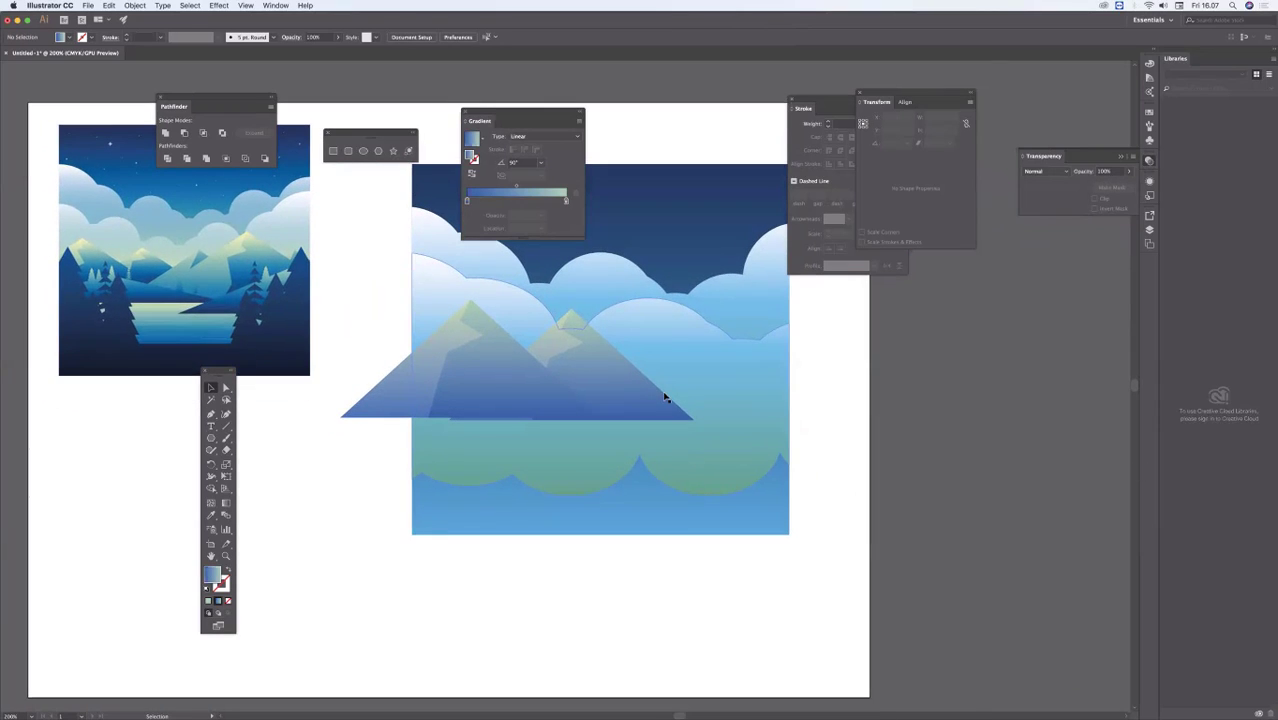
key("space")
left_click_drag(562, 451, 603, 502)
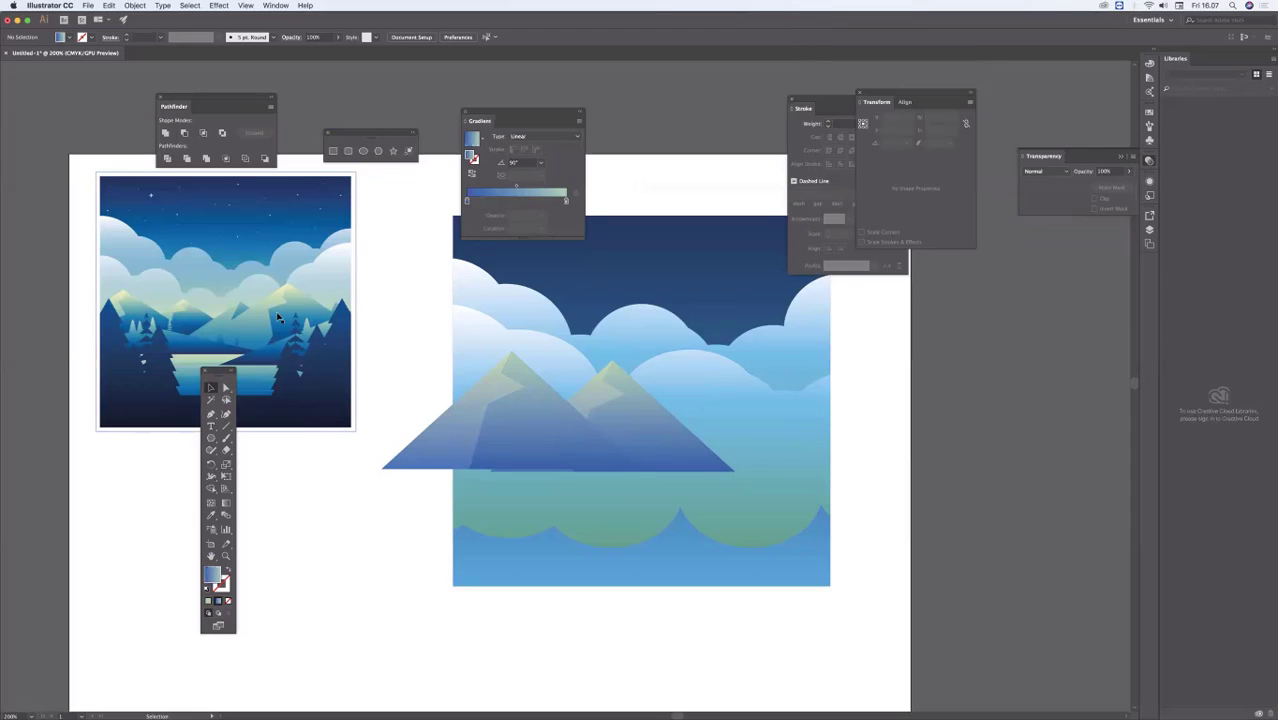
Step: Duplicate both faces of the left mountain twice toward the sky's right side, enlarging the front copy to about 118.9 by 54.1 mm, and deselect
left_click(550, 430)
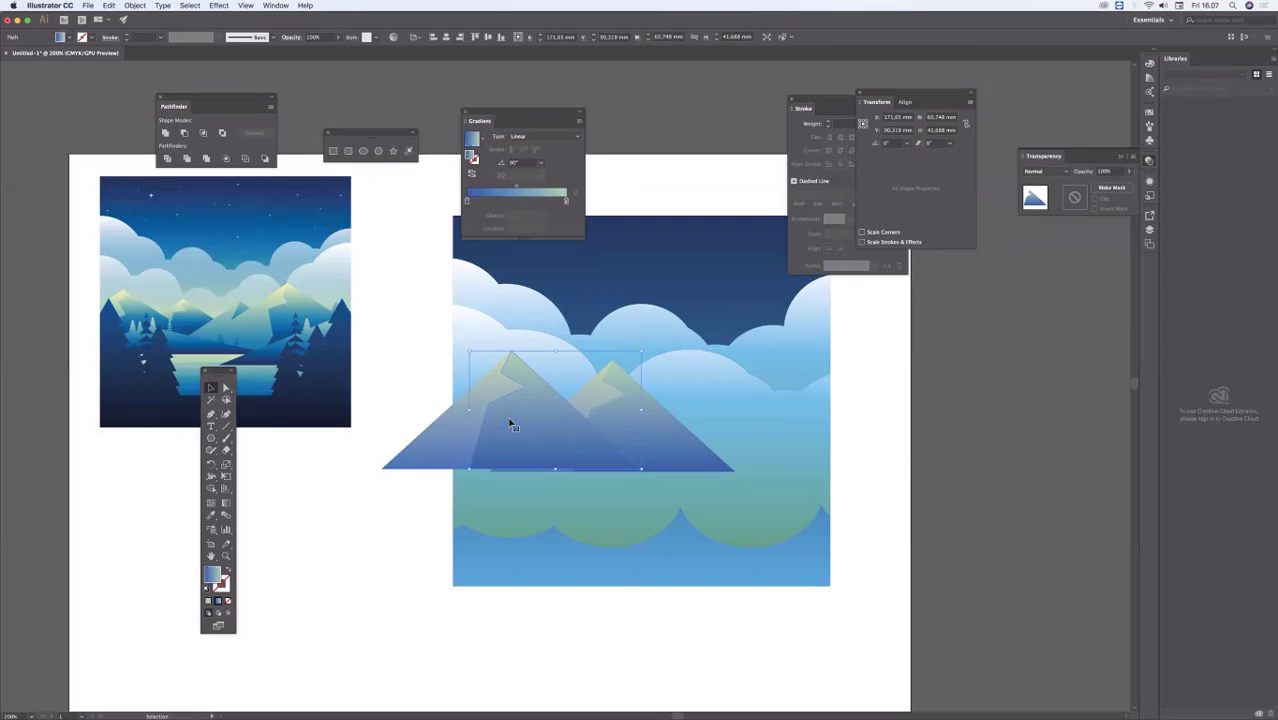
left_click(450, 422, "shift")
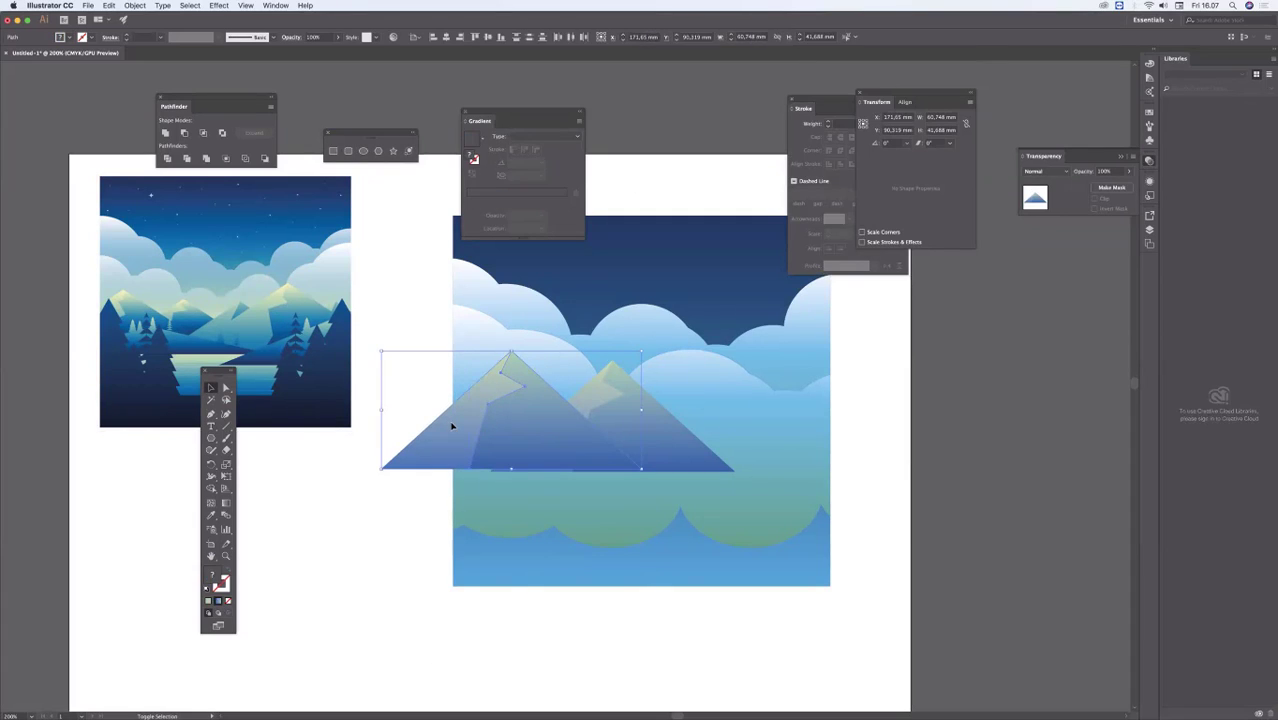
left_click_drag(528, 428, 756, 467)
left_click_drag(862, 394, 947, 360)
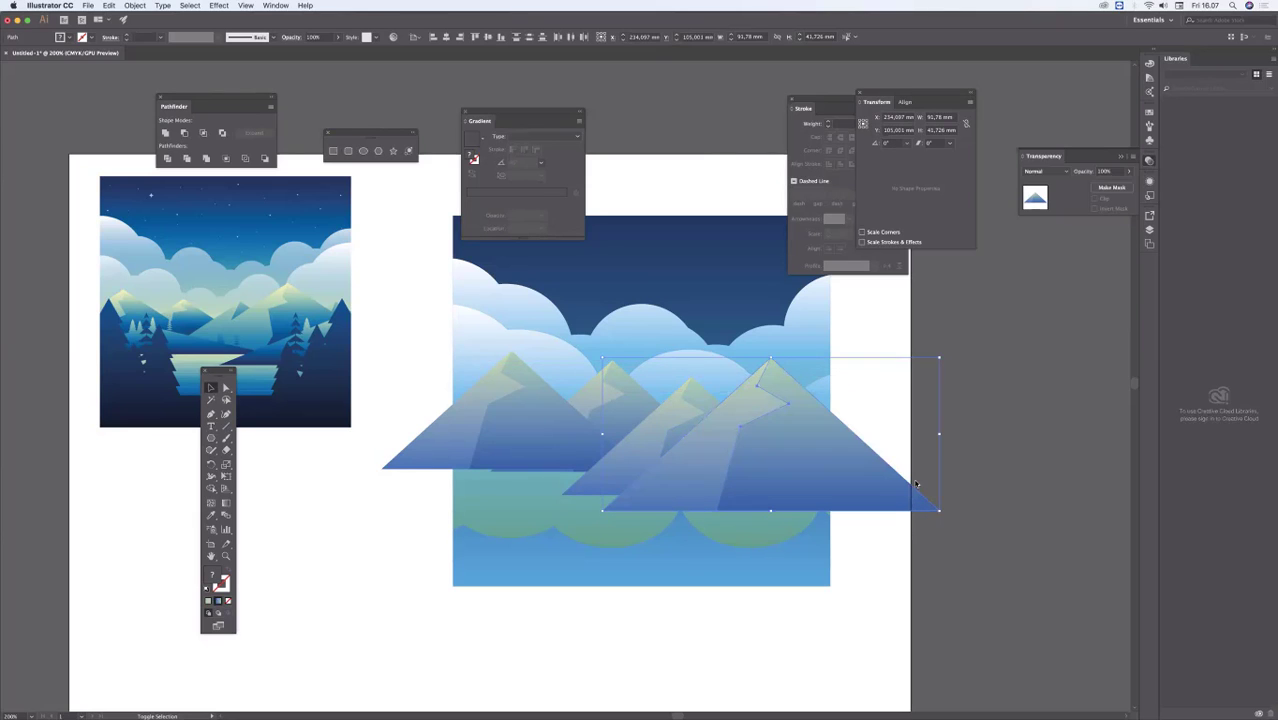
left_click(754, 675)
left_click_drag(754, 675, 693, 643)
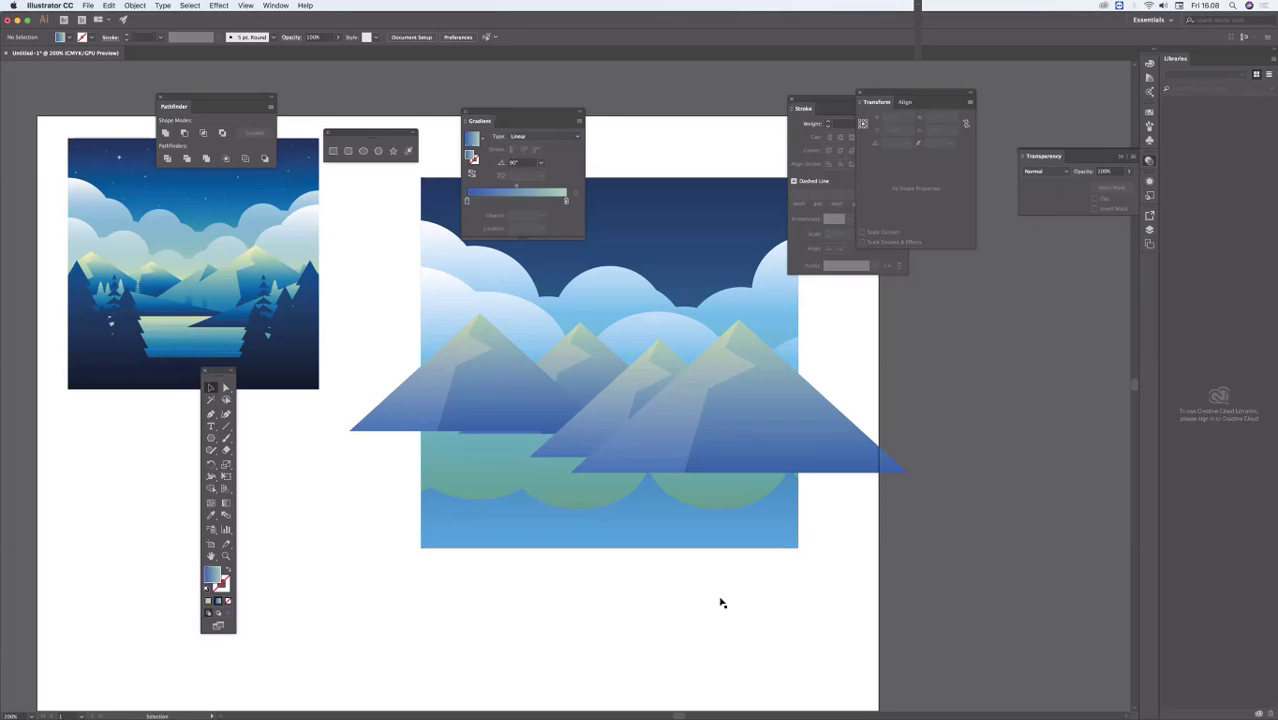
Step: Use Shape Builder with the sky rectangle to cut off the overhang of the largest mountain's right face beyond the sky's right edge
left_click(710, 372)
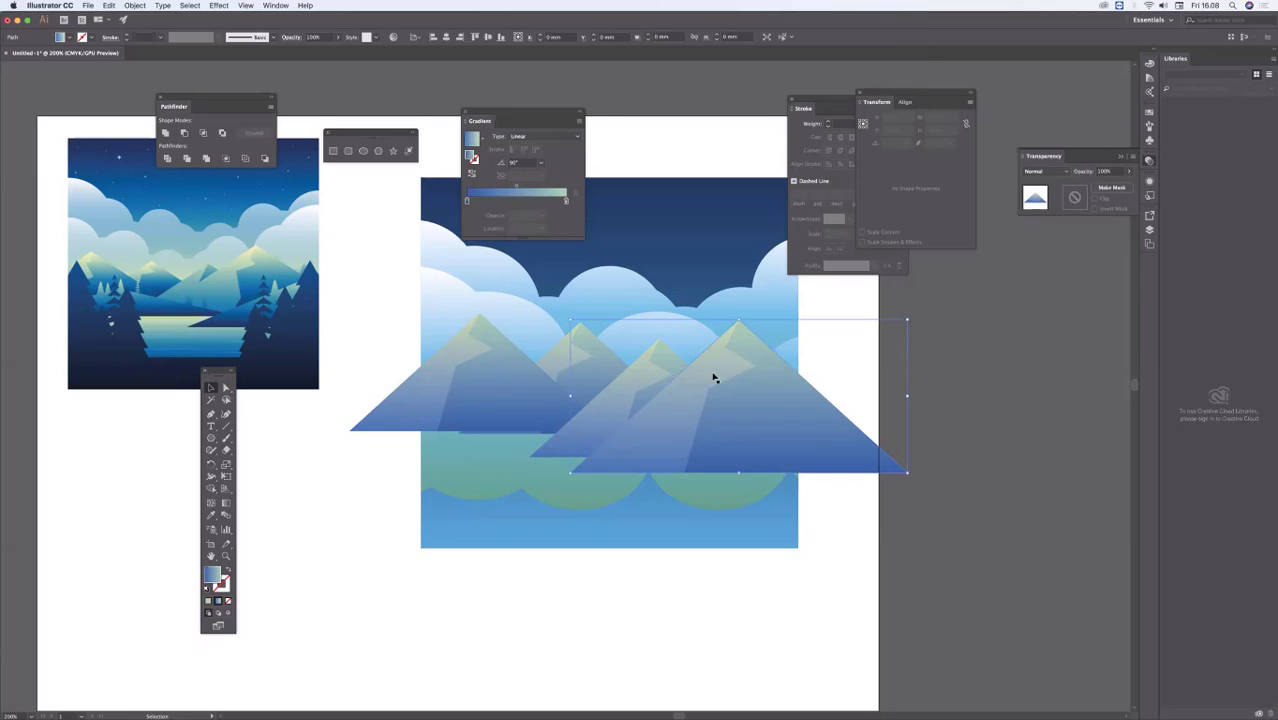
left_click(899, 319)
key("a")
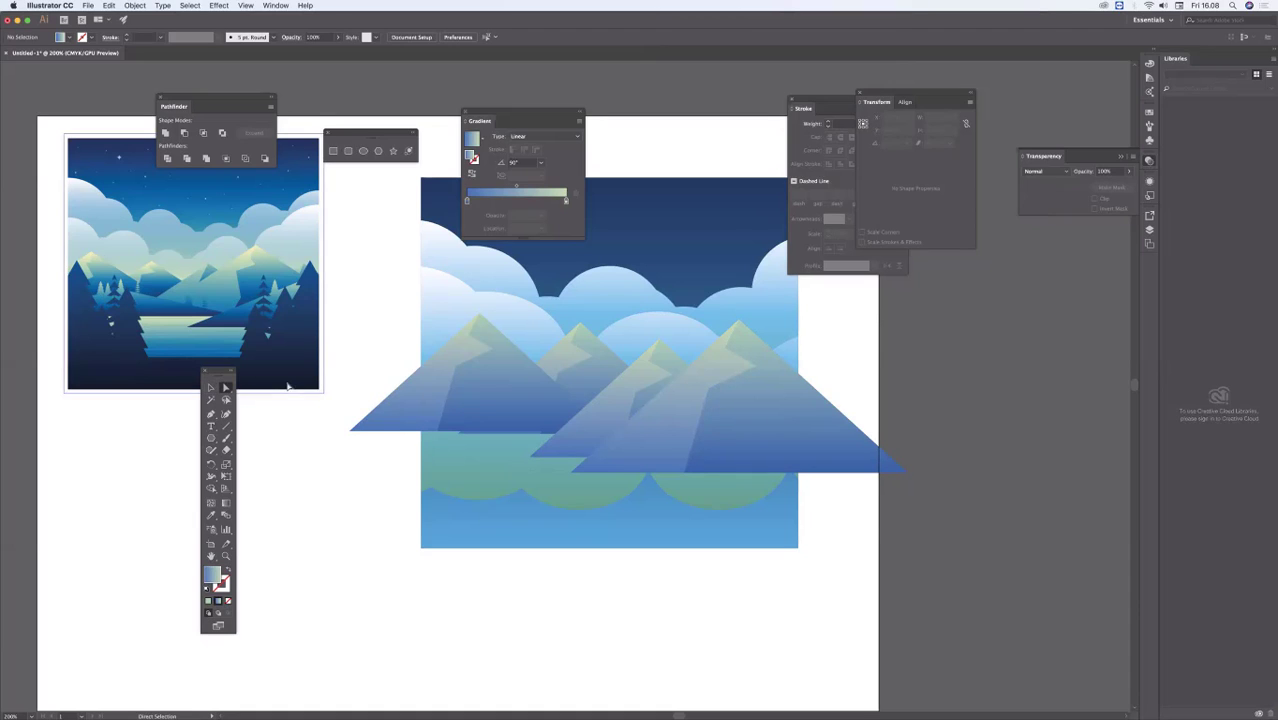
key("space")
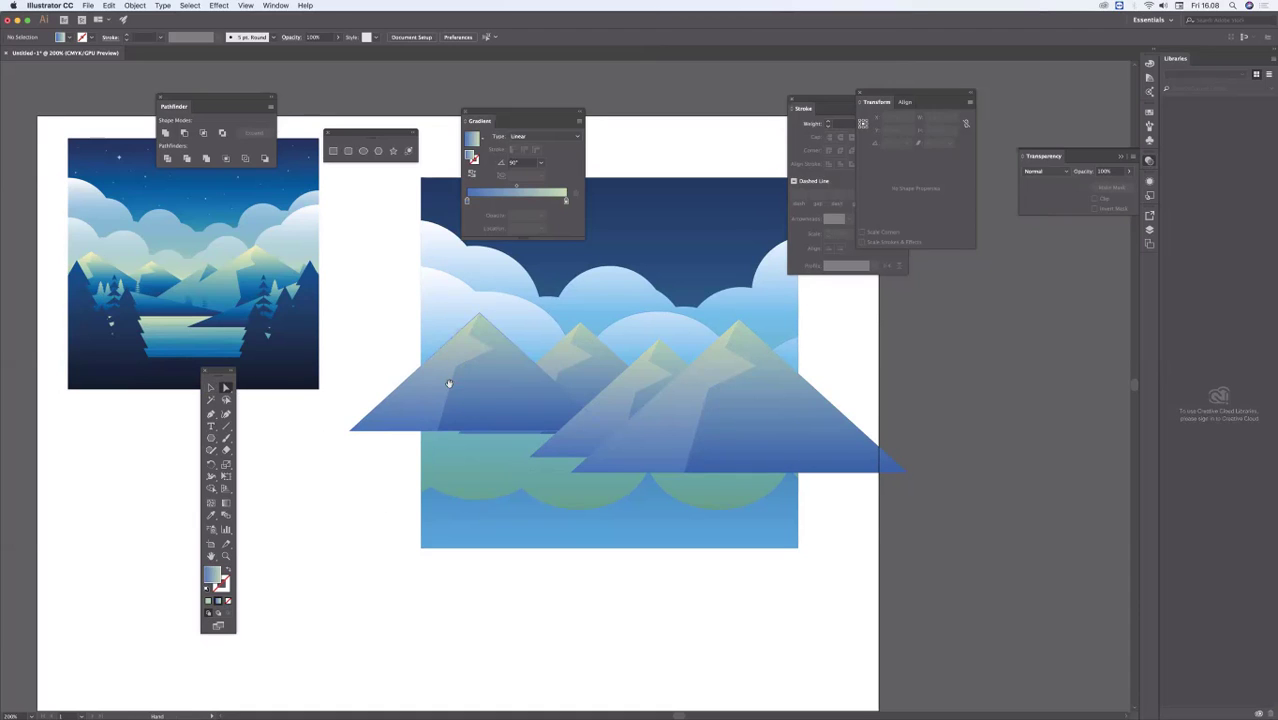
left_click_drag(449, 383, 413, 435)
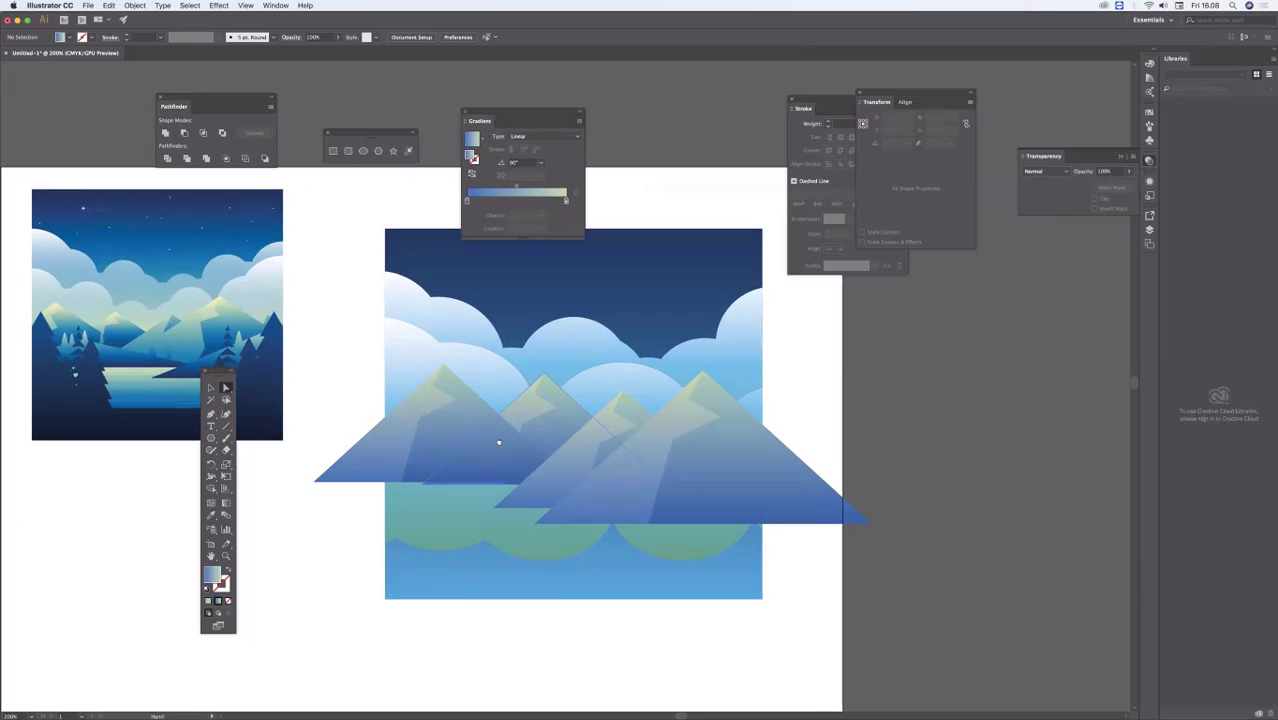
left_click_drag(498, 442, 504, 464)
left_click(639, 294)
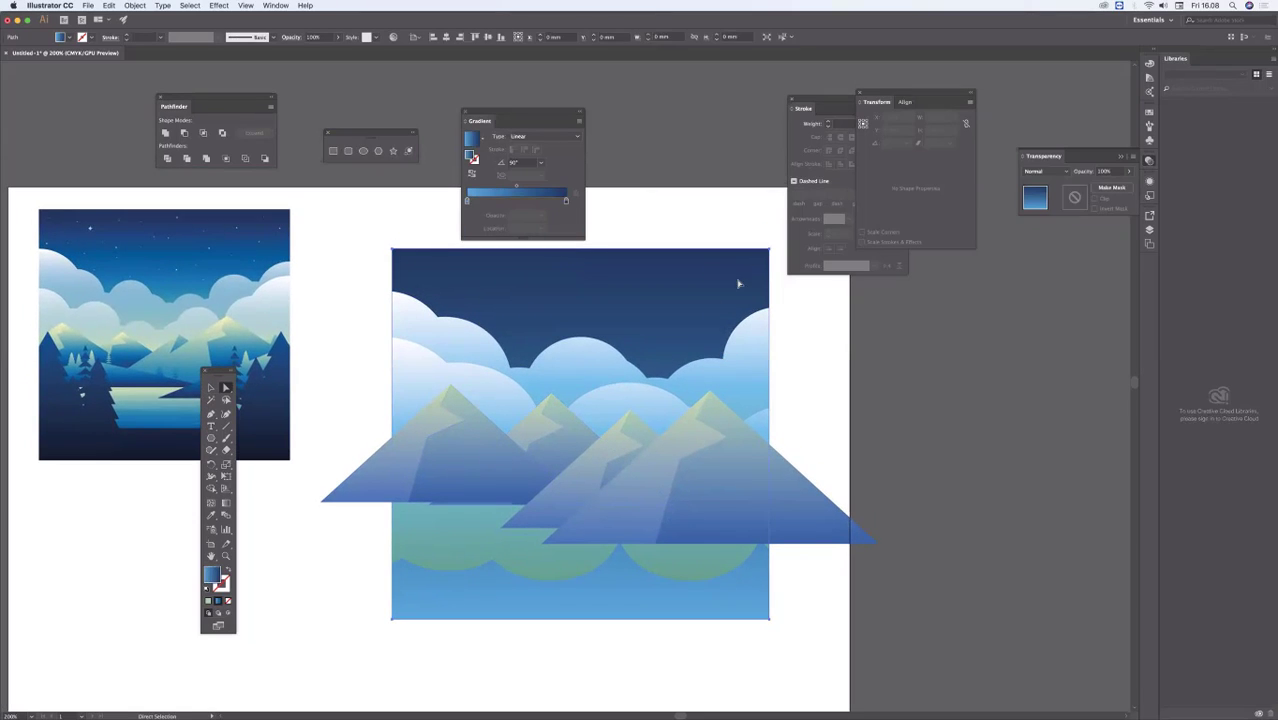
left_click(790, 479)
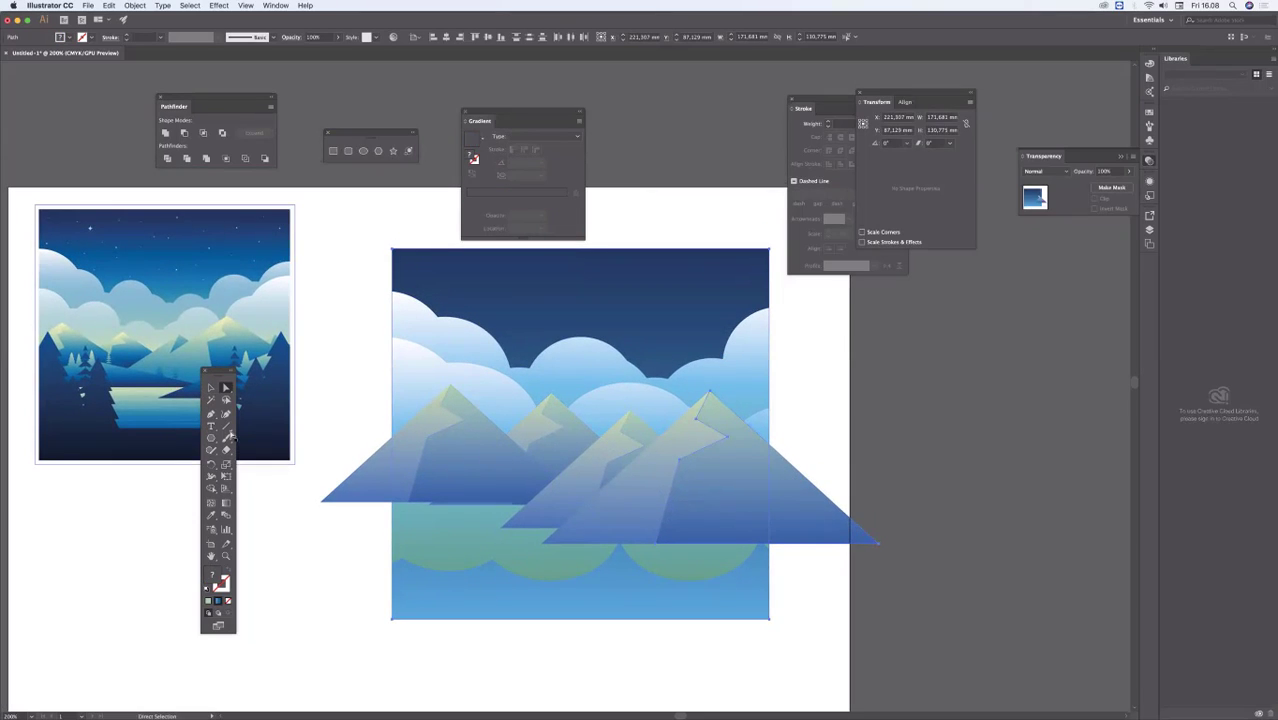
left_click(211, 488)
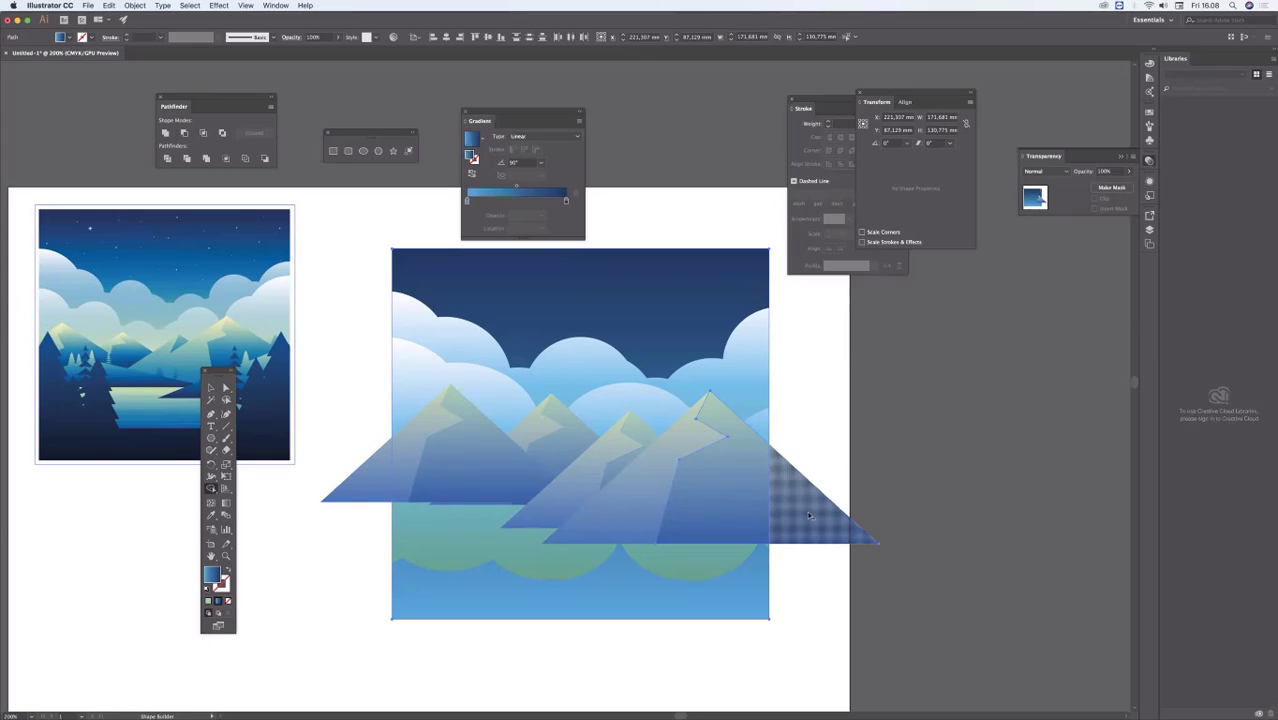
left_click(810, 515)
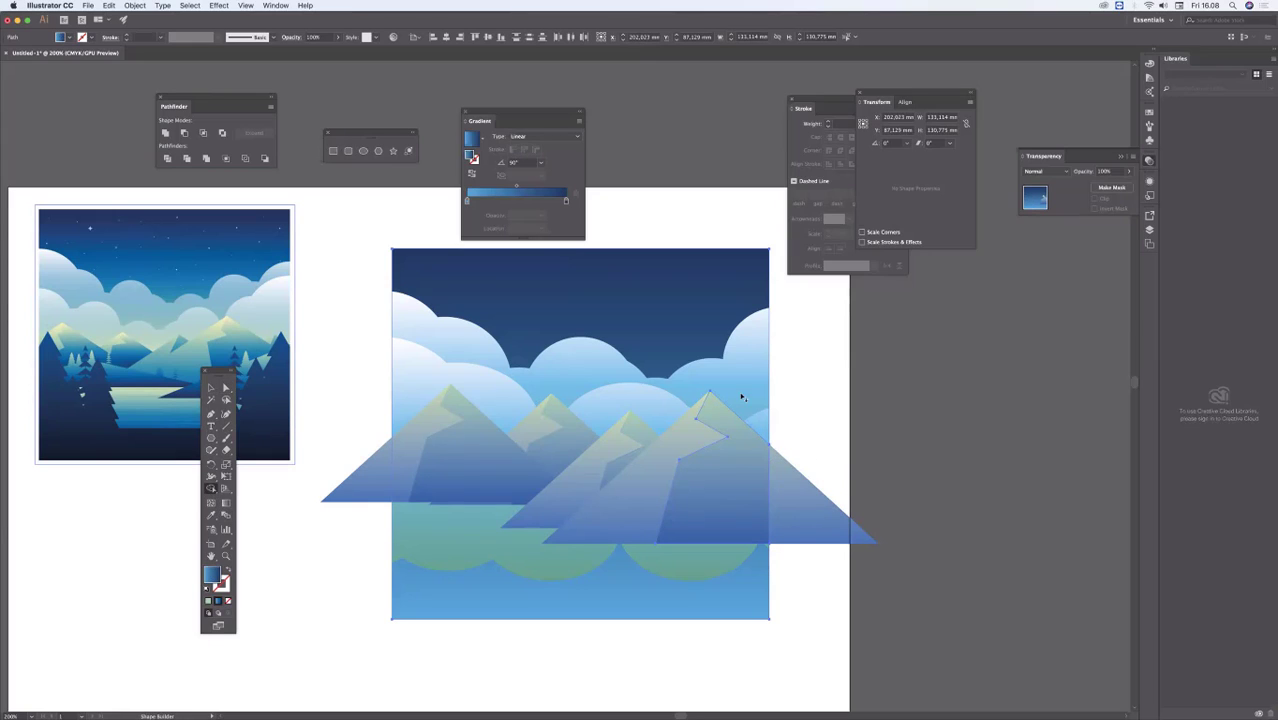
Step: Trim the largest mountain's underlying triangle at the sky's right edge with Shape Builder
left_click(226, 387)
left_click(667, 222)
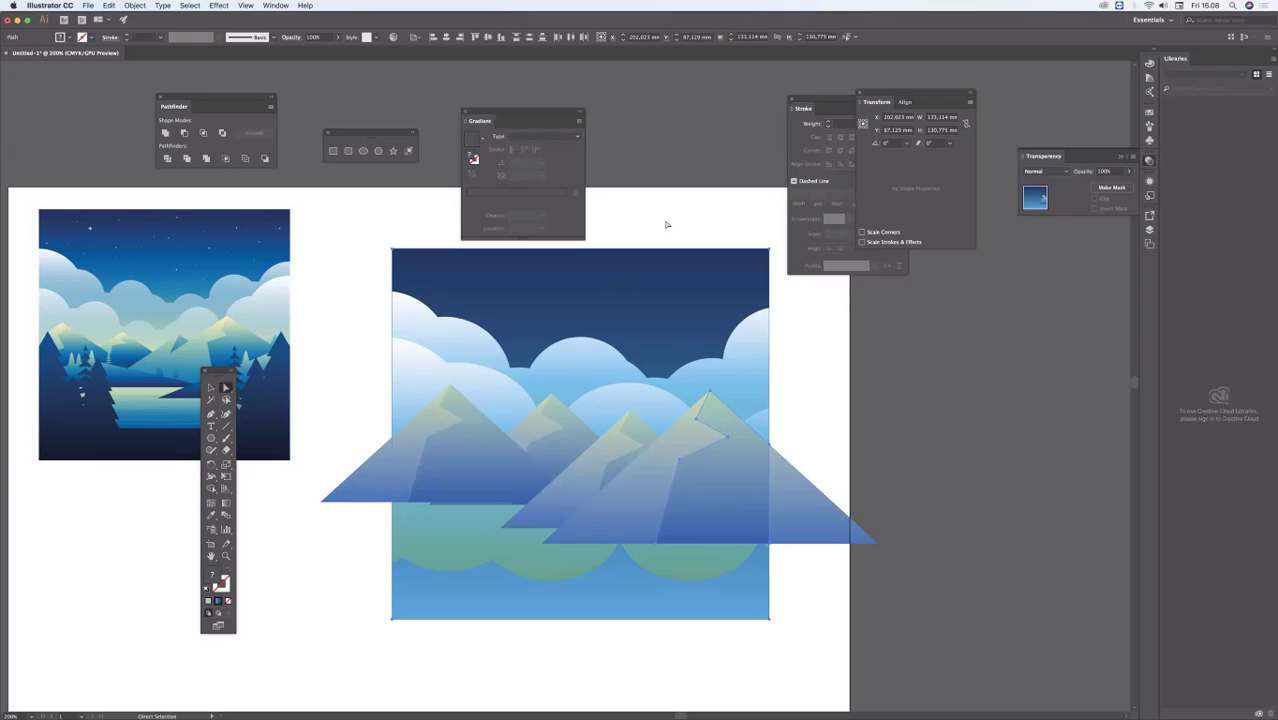
left_click(799, 486)
left_click(210, 489)
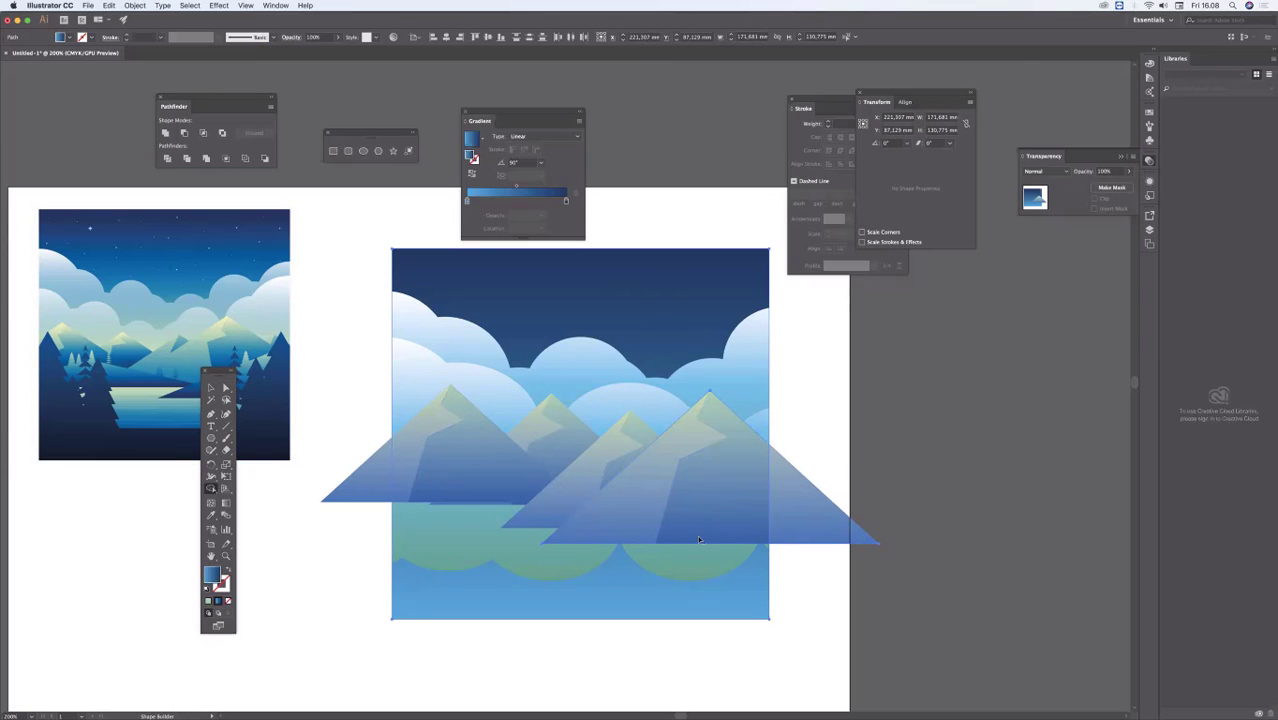
left_click(796, 517, "alt")
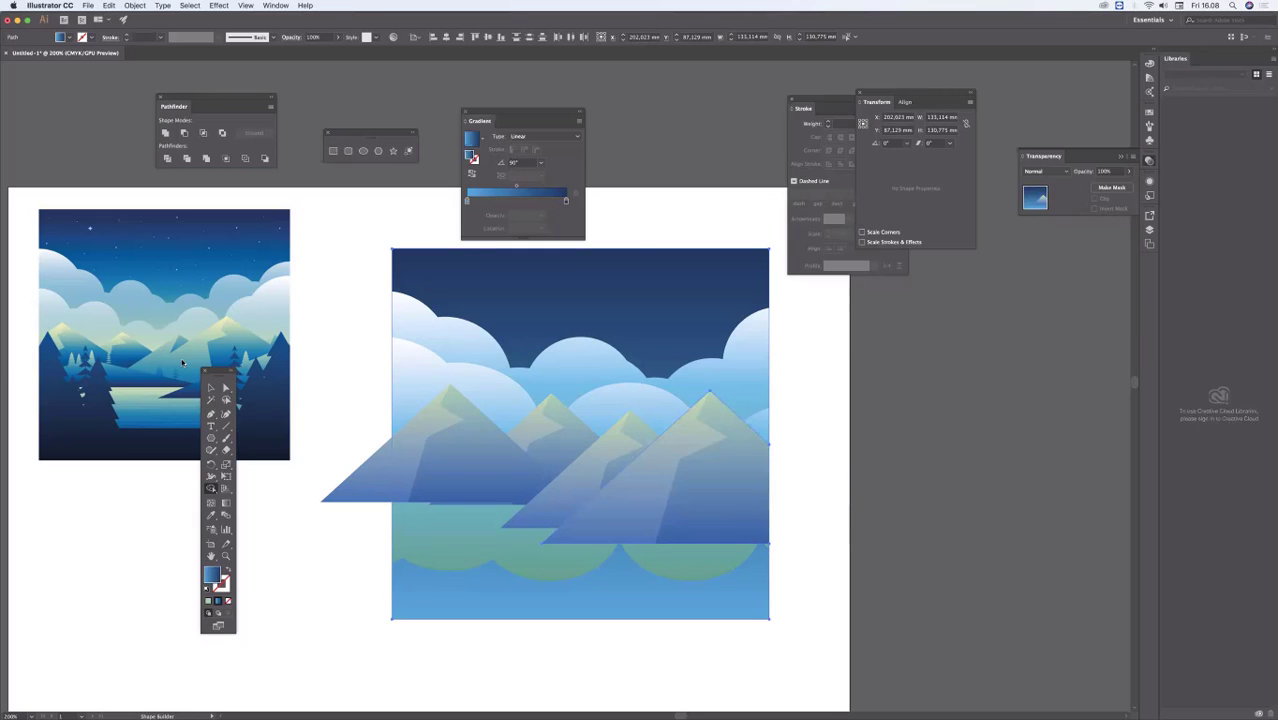
Step: Select the leftmost mountain's overhanging face with the sky and remove the part beyond the sky's left edge using Shape Builder, then deselect
key("v")
left_click(351, 425)
left_click_drag(318, 504, 422, 377)
left_click(211, 490)
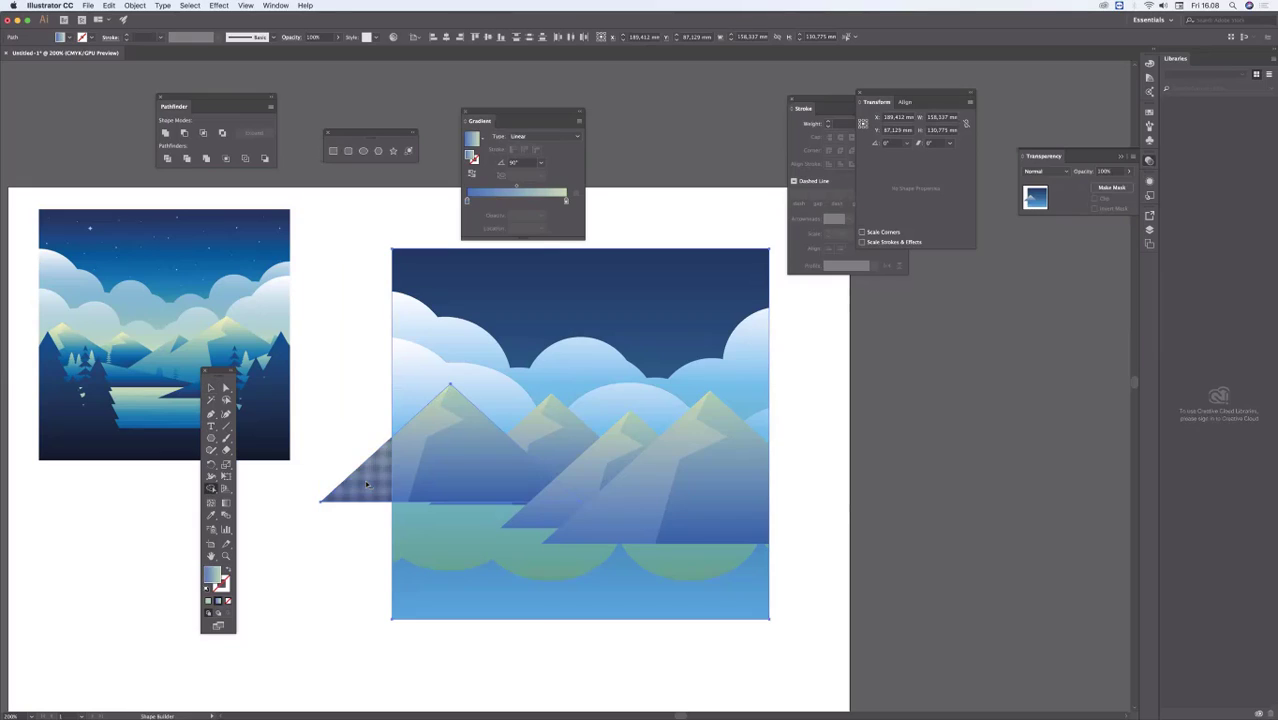
left_click(364, 479, "alt")
left_click(326, 551, "super")
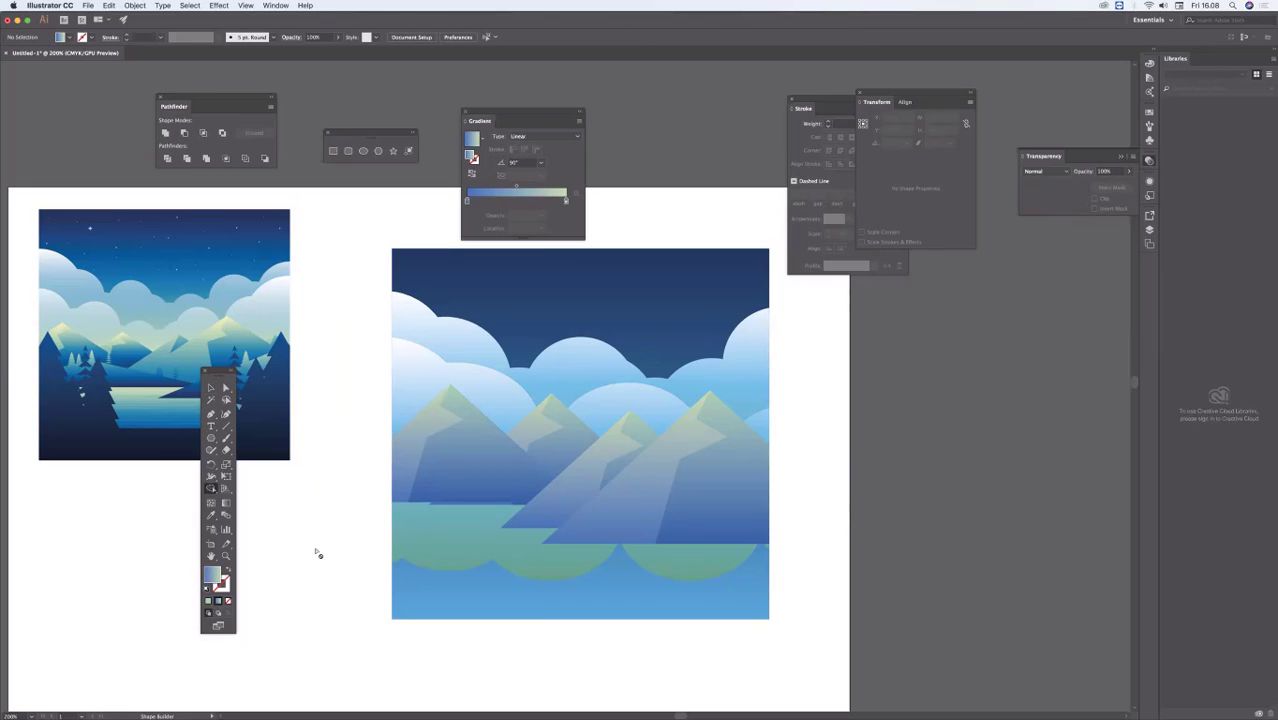
Step: Draw a water rectangle about 149 by 22.8 mm across the mountains' bases, overlapping both sides of the sky
left_click_drag(318, 505, 487, 404)
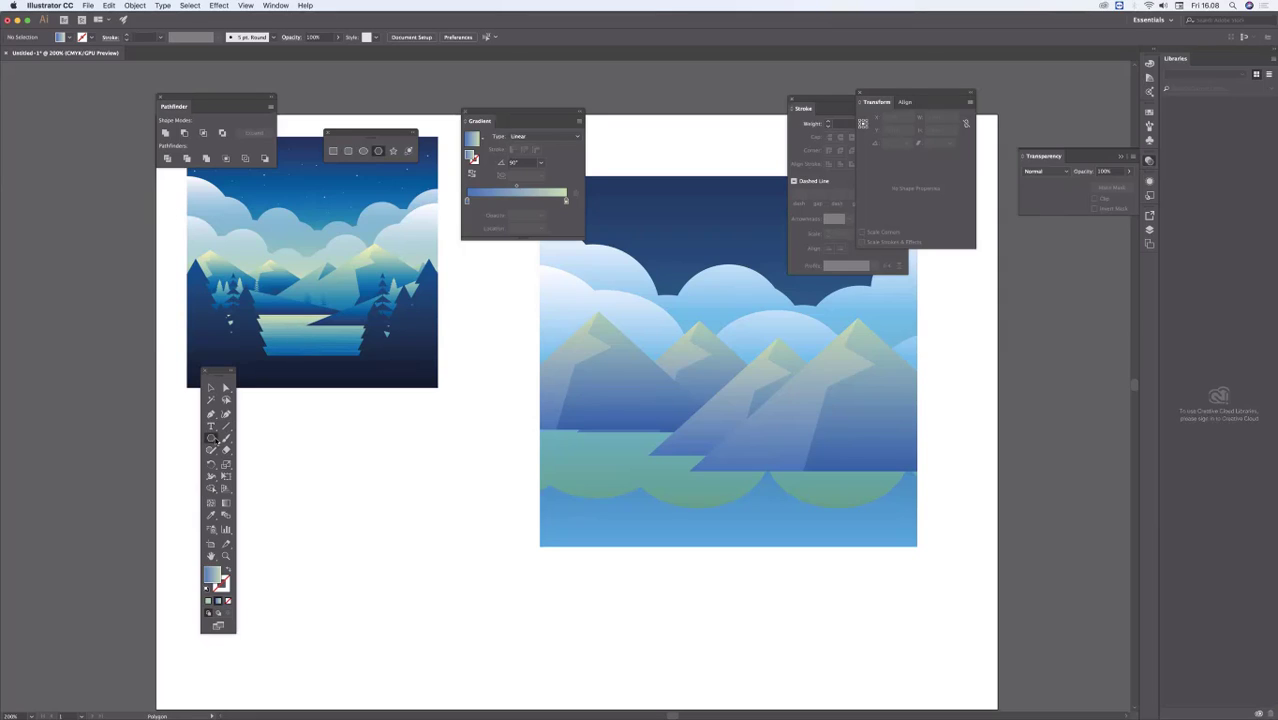
left_click_drag(211, 438, 243, 439)
left_click(246, 438)
mouse_move(523, 462)
left_mouse_down()
mouse_move(464, 443)
mouse_move(634, 419)
mouse_move(877, 452)
mouse_move(885, 465)
left_mouse_up()
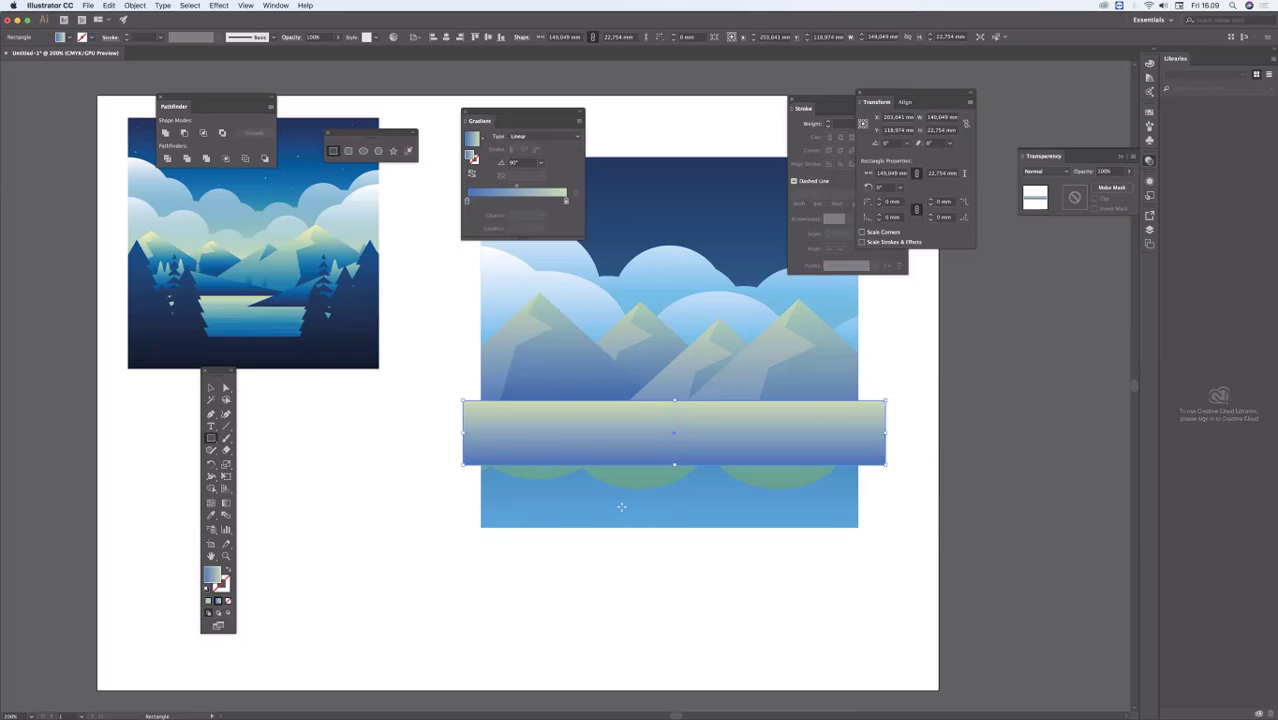
Step: Set the upper colour of the water rectangle's gradient to a light green, C 37, M 0, Y 46, K 0
scroll(545, 529, "up", 2)
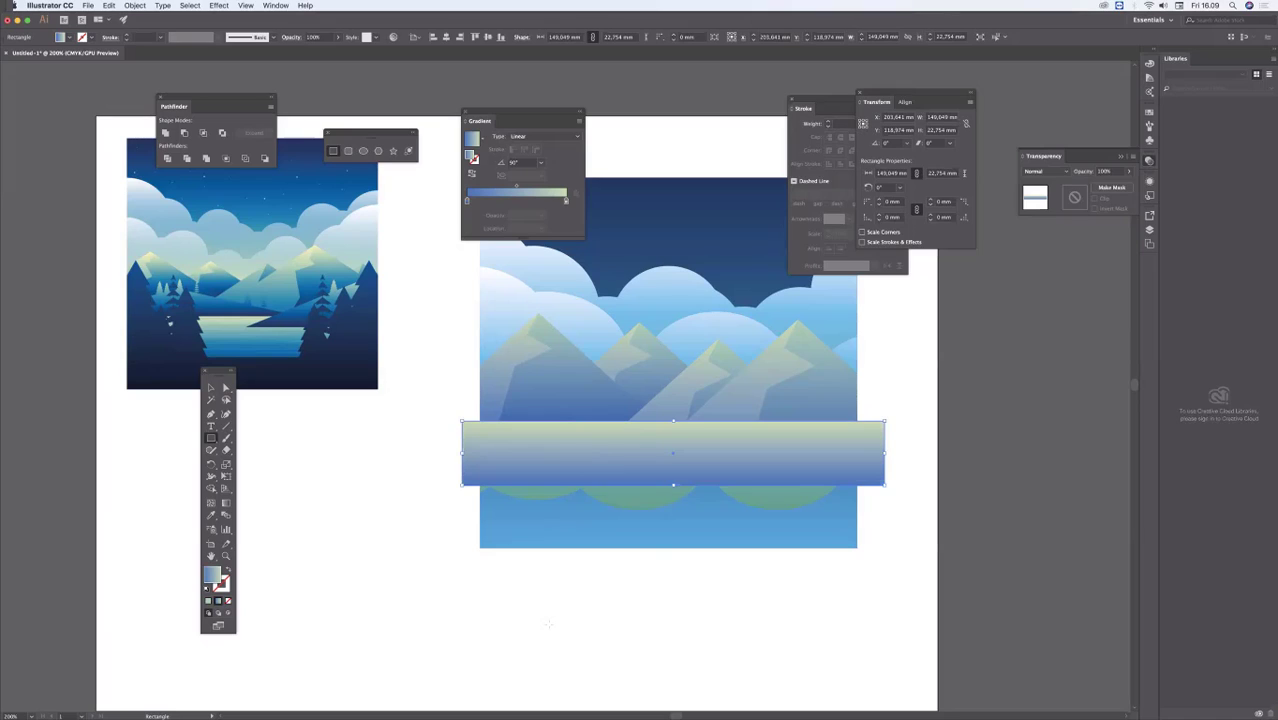
key("a")
left_click(549, 626)
left_click(684, 460)
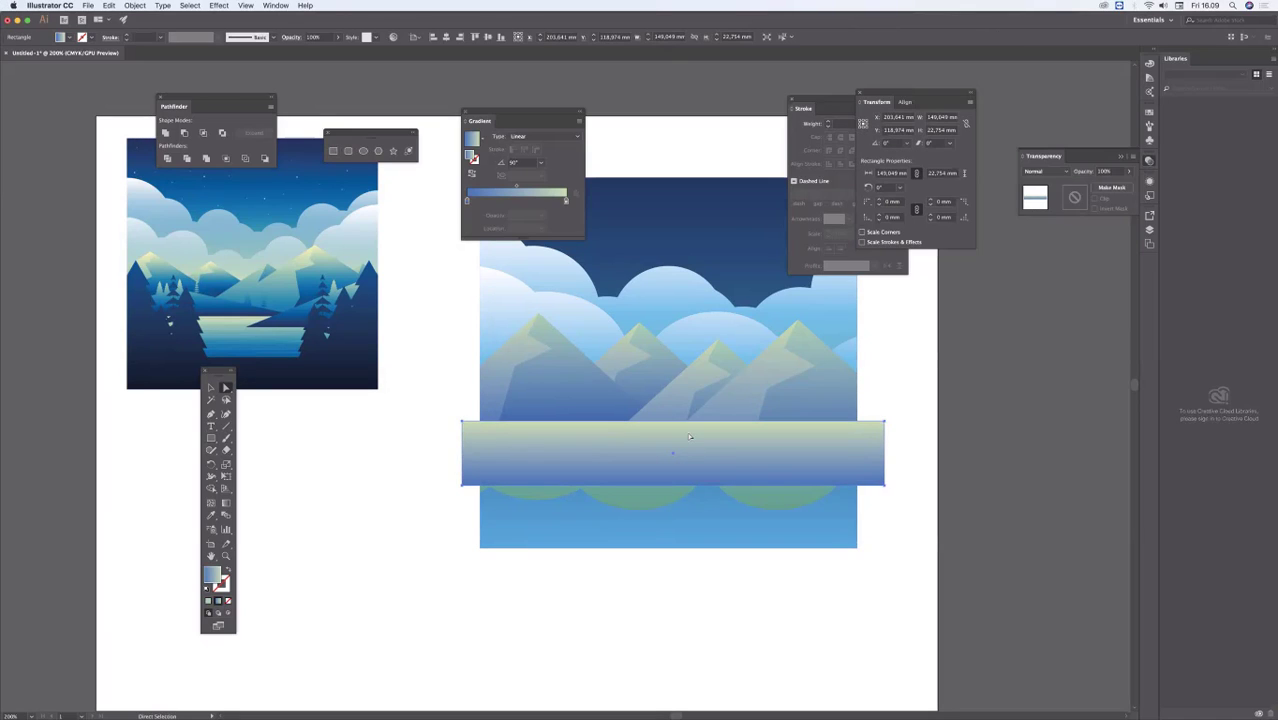
double_click(567, 201)
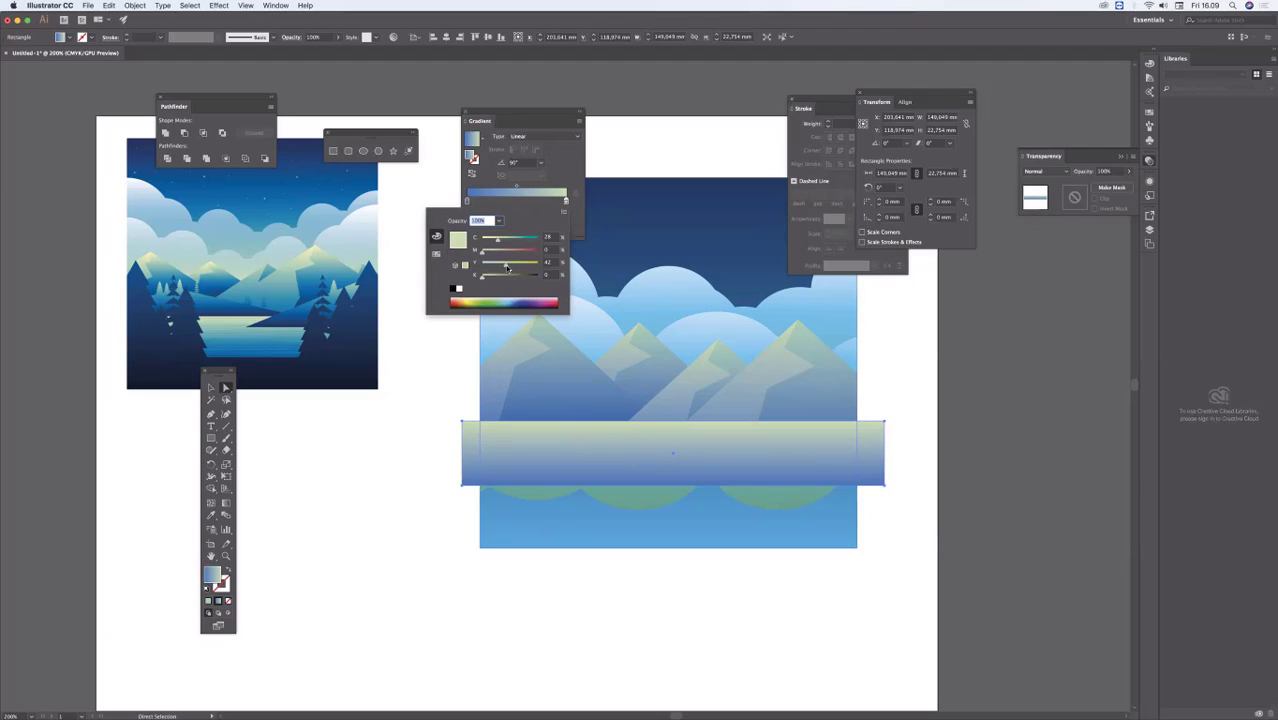
left_click(496, 266)
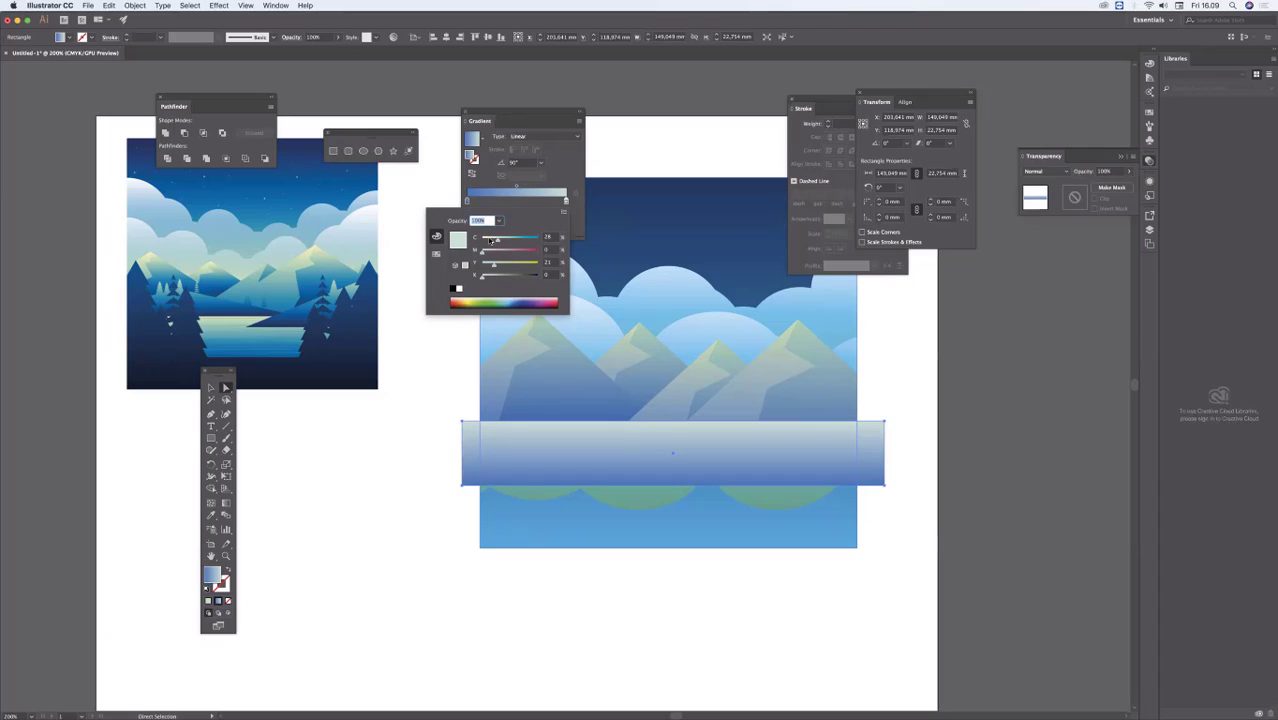
left_click(490, 240)
left_click_drag(492, 241, 510, 266)
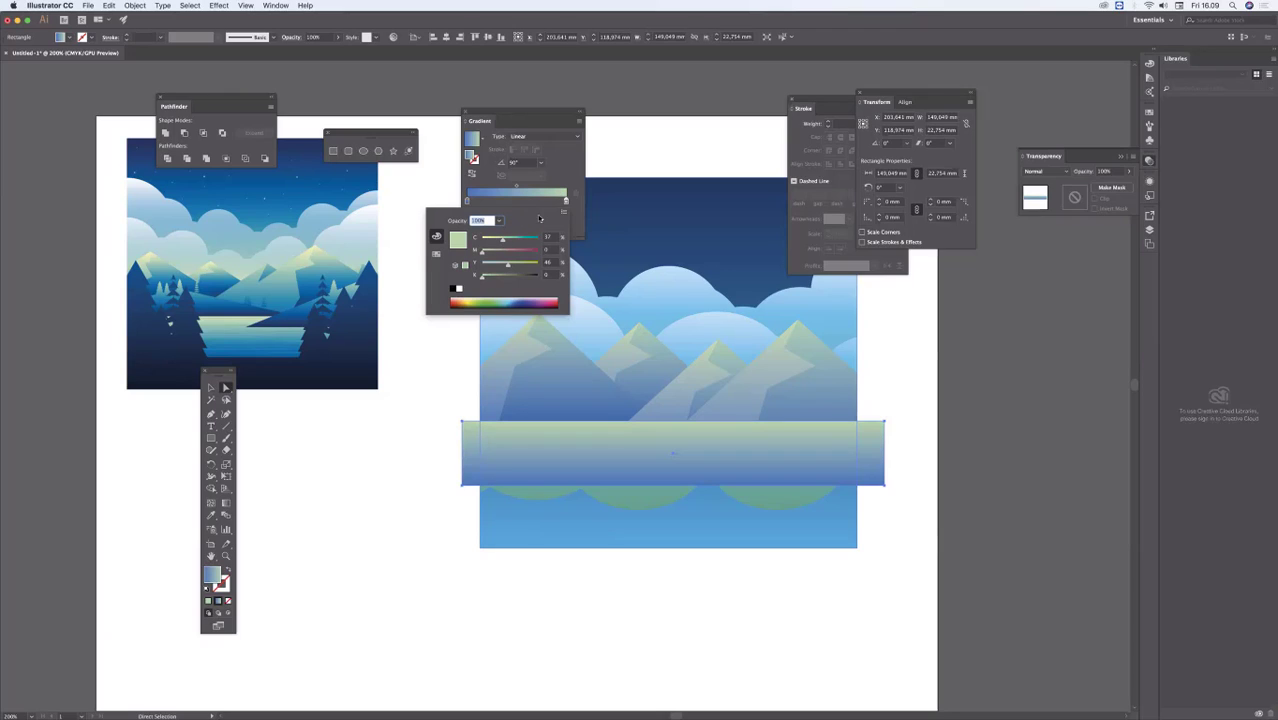
Step: Change the gradient's lower colour to a brighter blue with 22% magenta, and shift the water rectangle slightly down
left_click(466, 201)
double_click(466, 201)
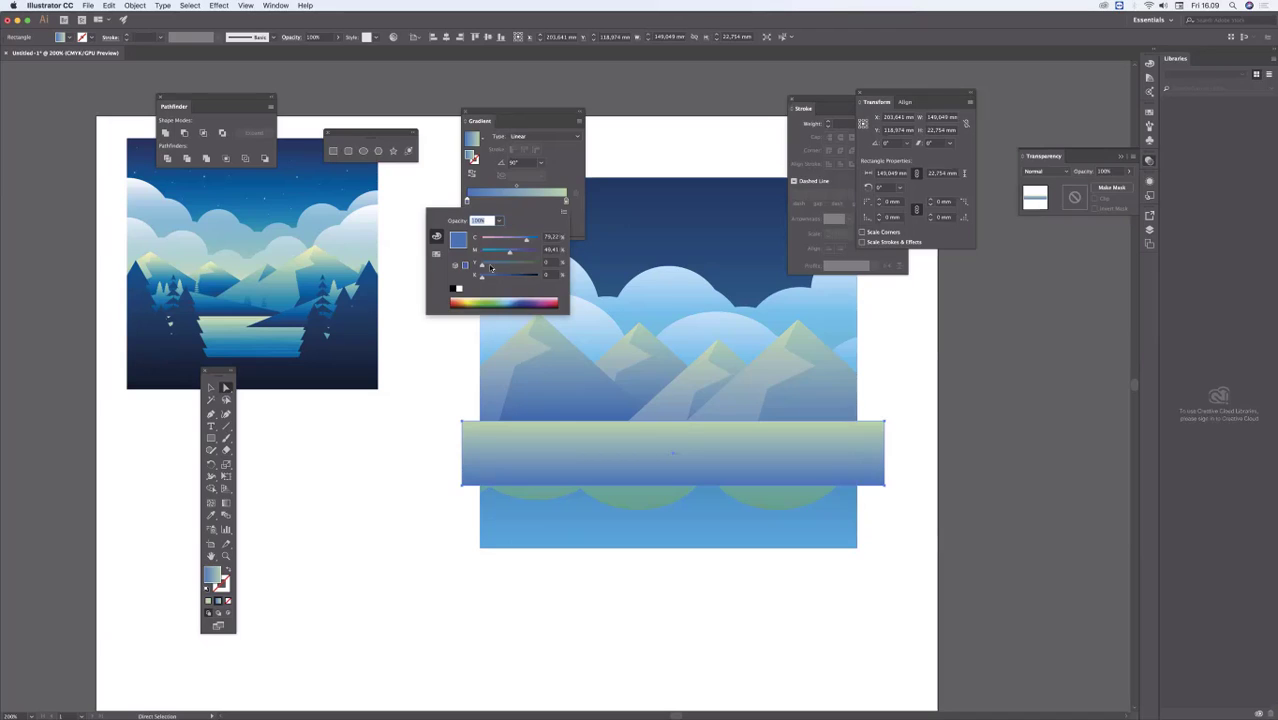
left_click_drag(510, 256, 494, 255)
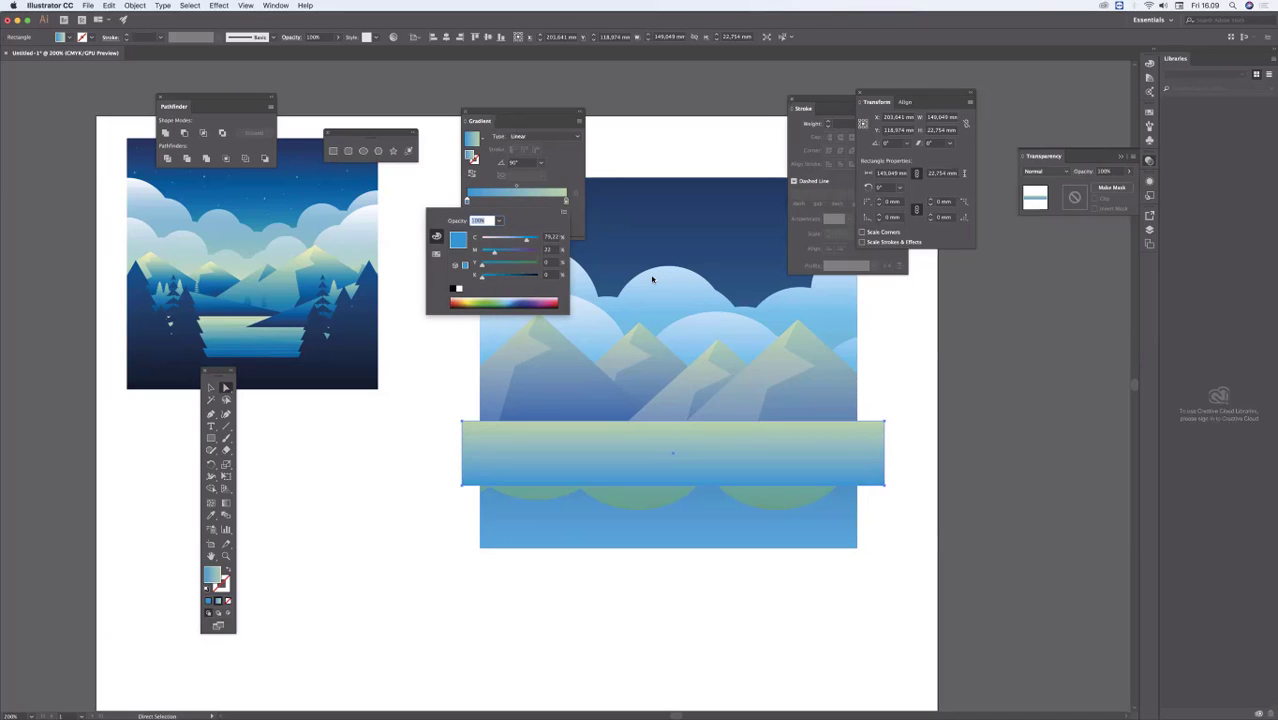
left_click(440, 476)
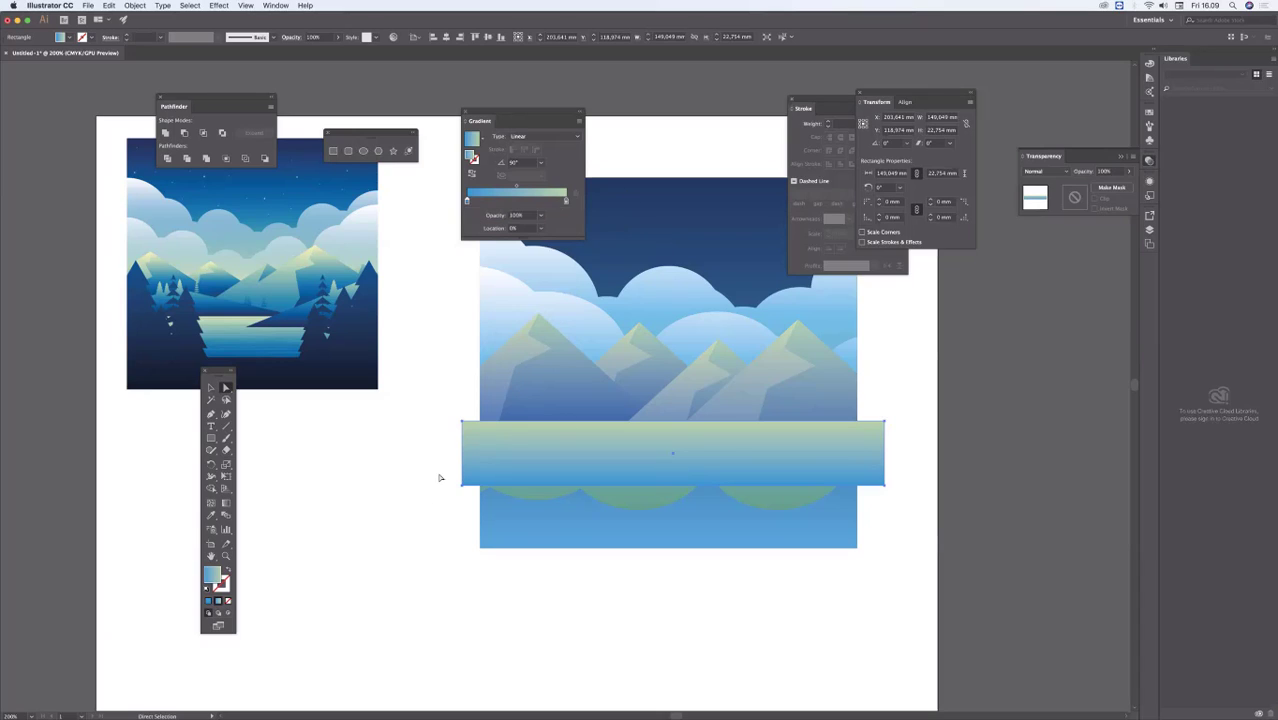
left_click_drag(676, 452, 674, 463)
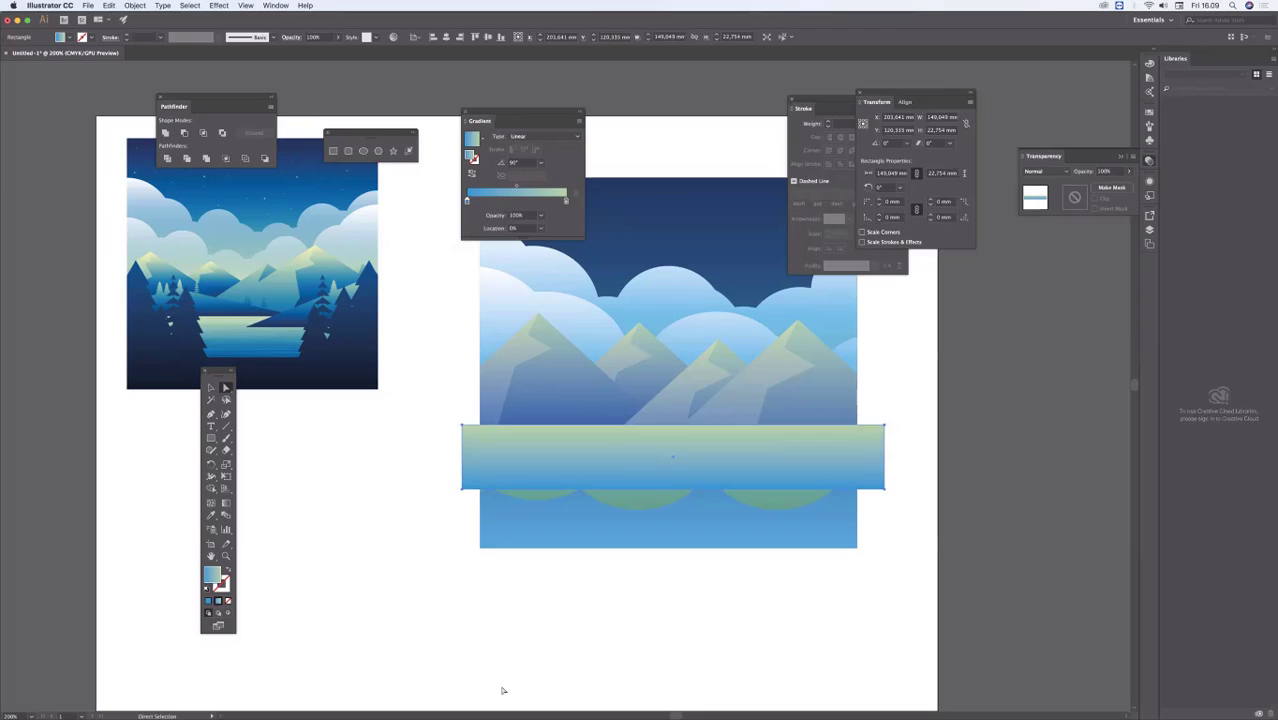
left_click(502, 688)
Step: Trim both ends of the water rectangle flush with the sky's sides using Shape Builder, and deselect
left_click_drag(582, 572, 452, 656)
left_click(650, 316)
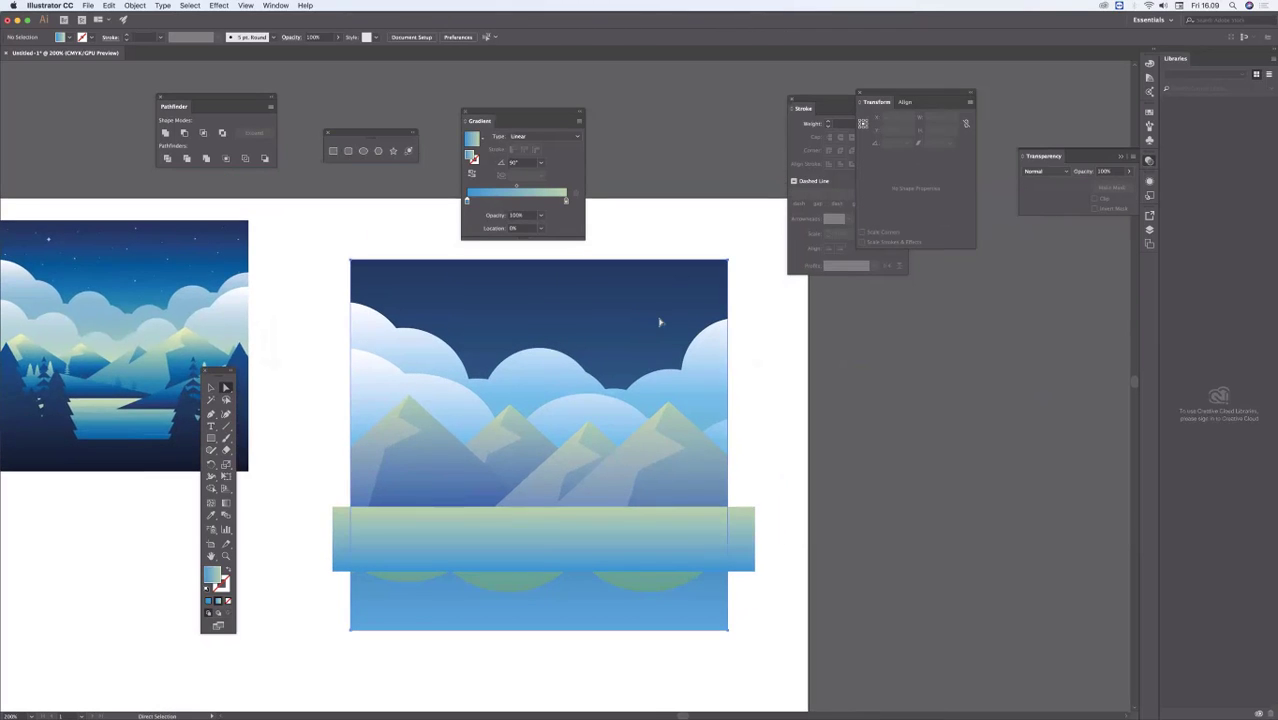
left_click(735, 543, "shift")
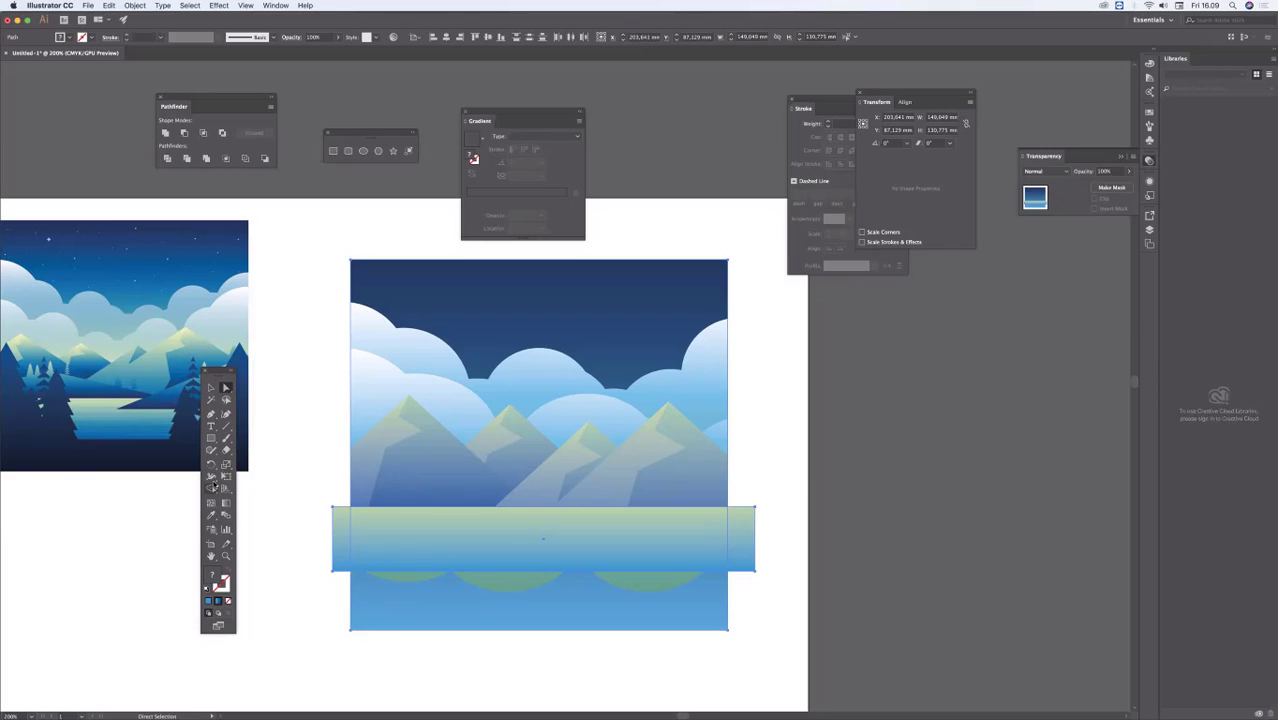
left_click(214, 487)
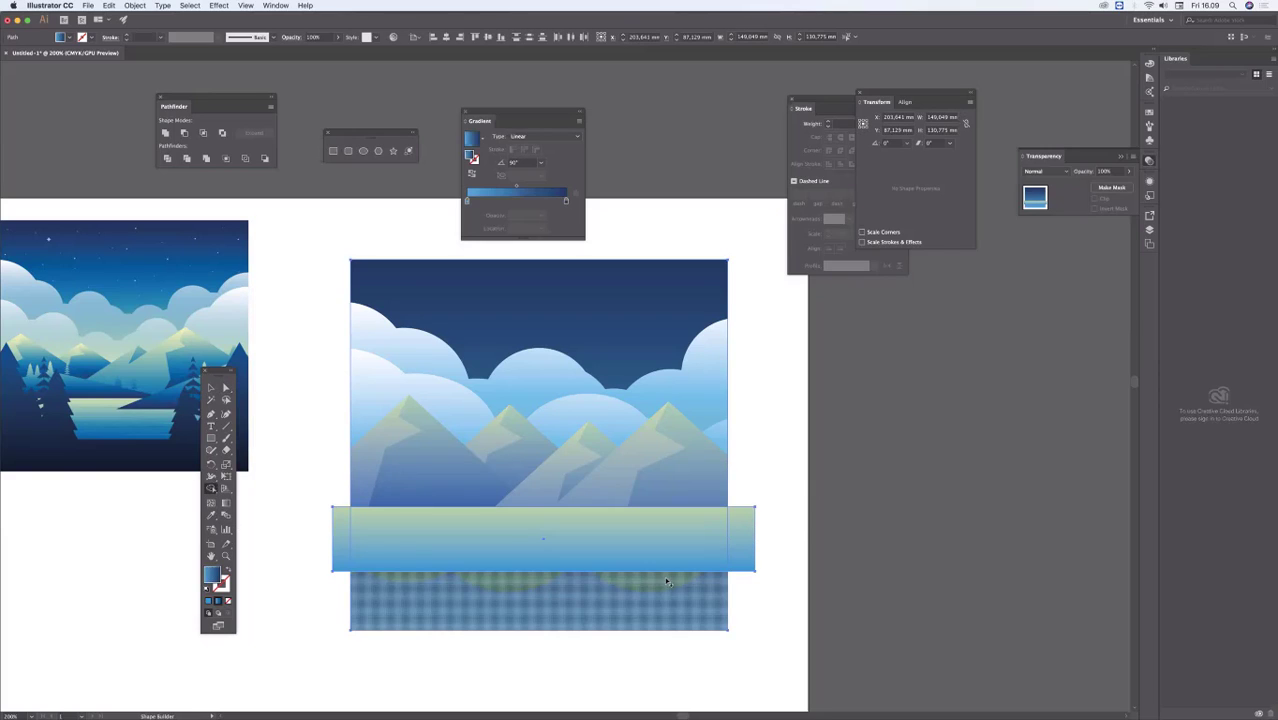
left_click(739, 527, "alt")
left_click(340, 538, "alt")
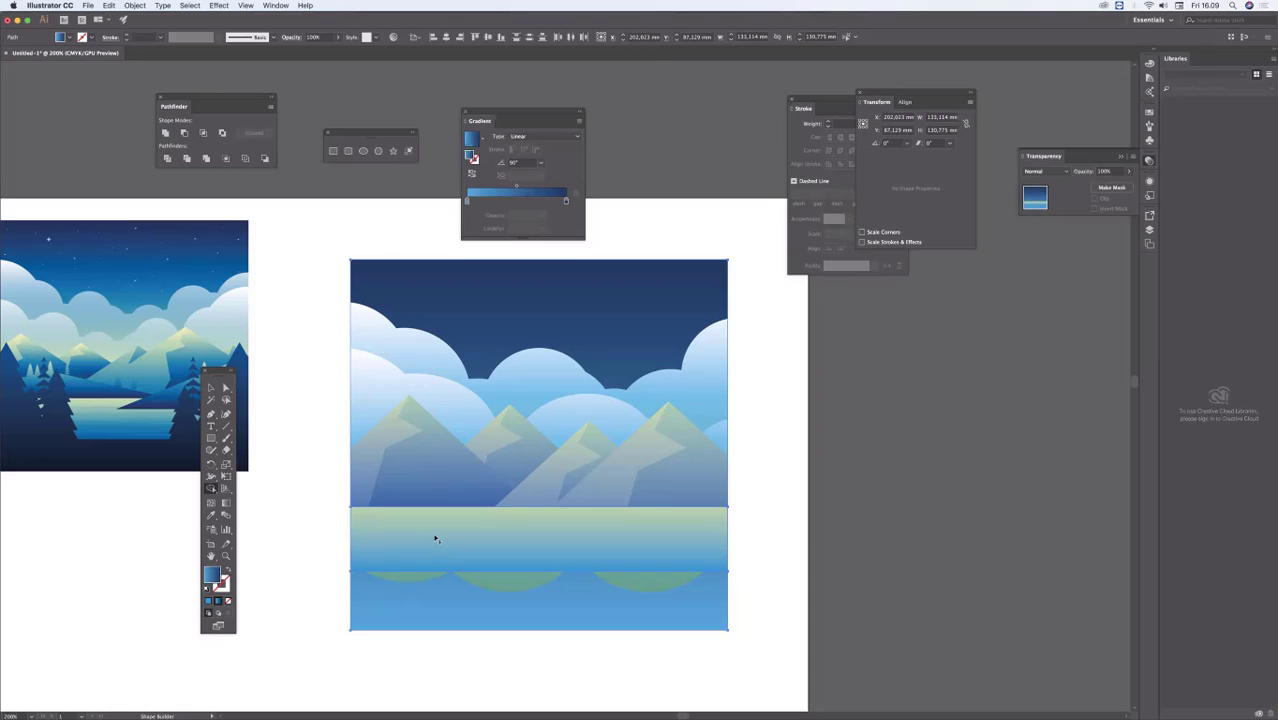
left_click(762, 419, "super")
Step: Move the trimmed water rectangle down about 4 mm over the cloud bottoms
key("space")
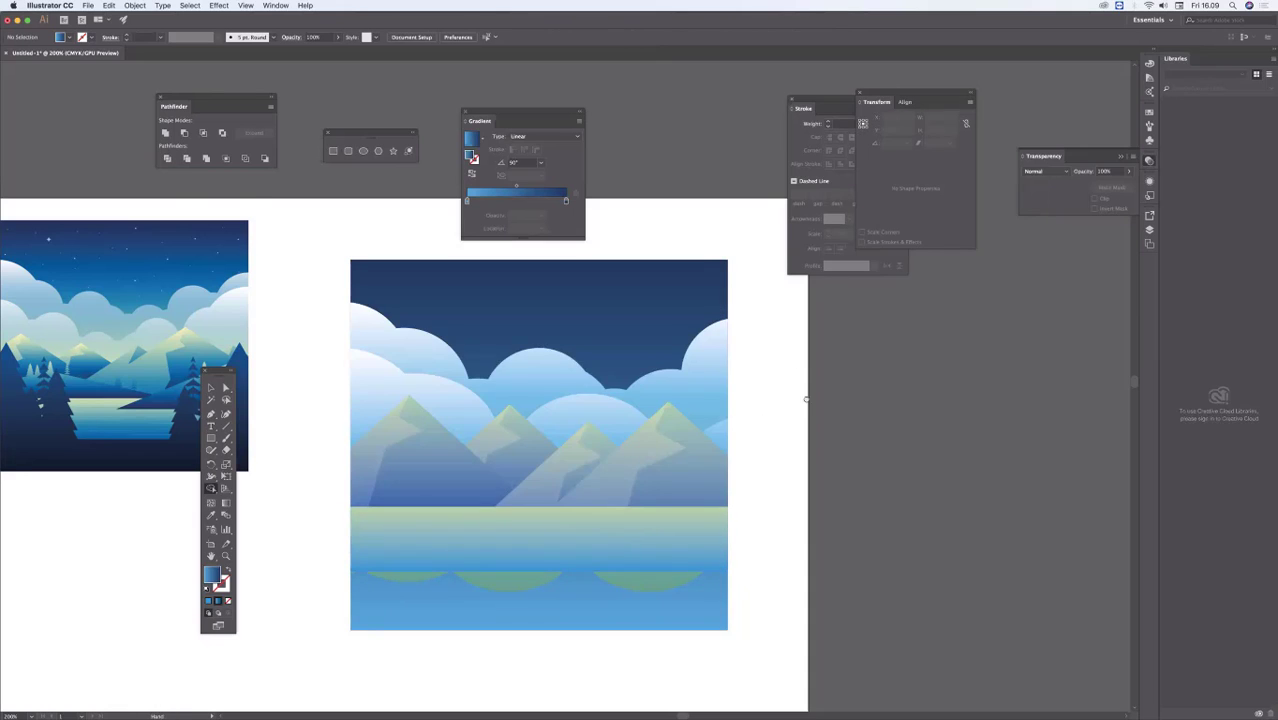
left_click_drag(807, 399, 859, 354)
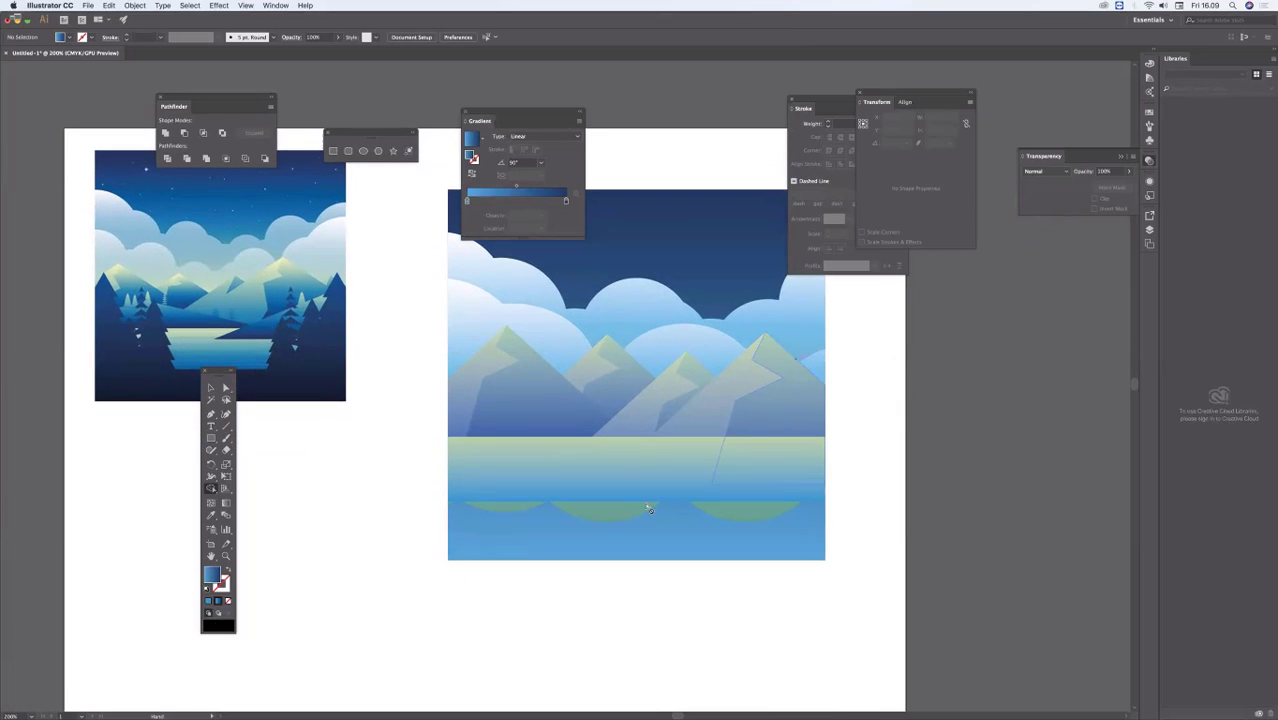
key("v")
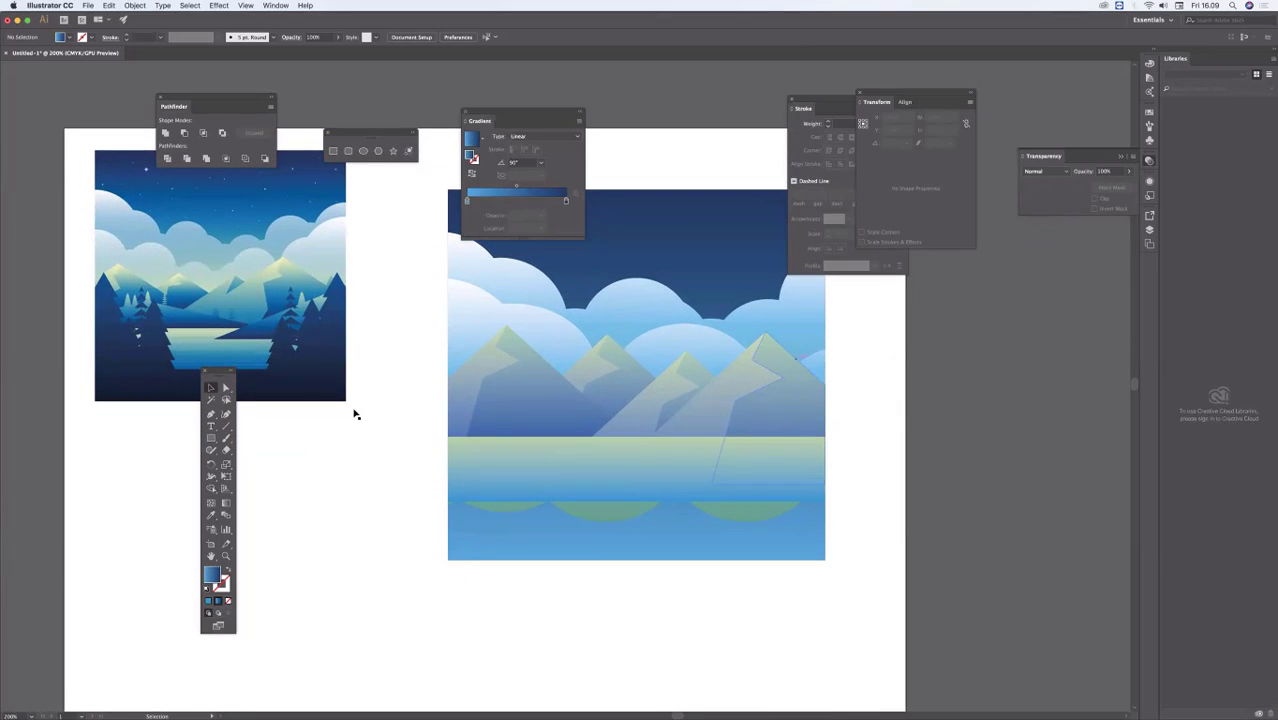
left_click_drag(632, 470, 632, 475)
left_click_drag(461, 602, 503, 581)
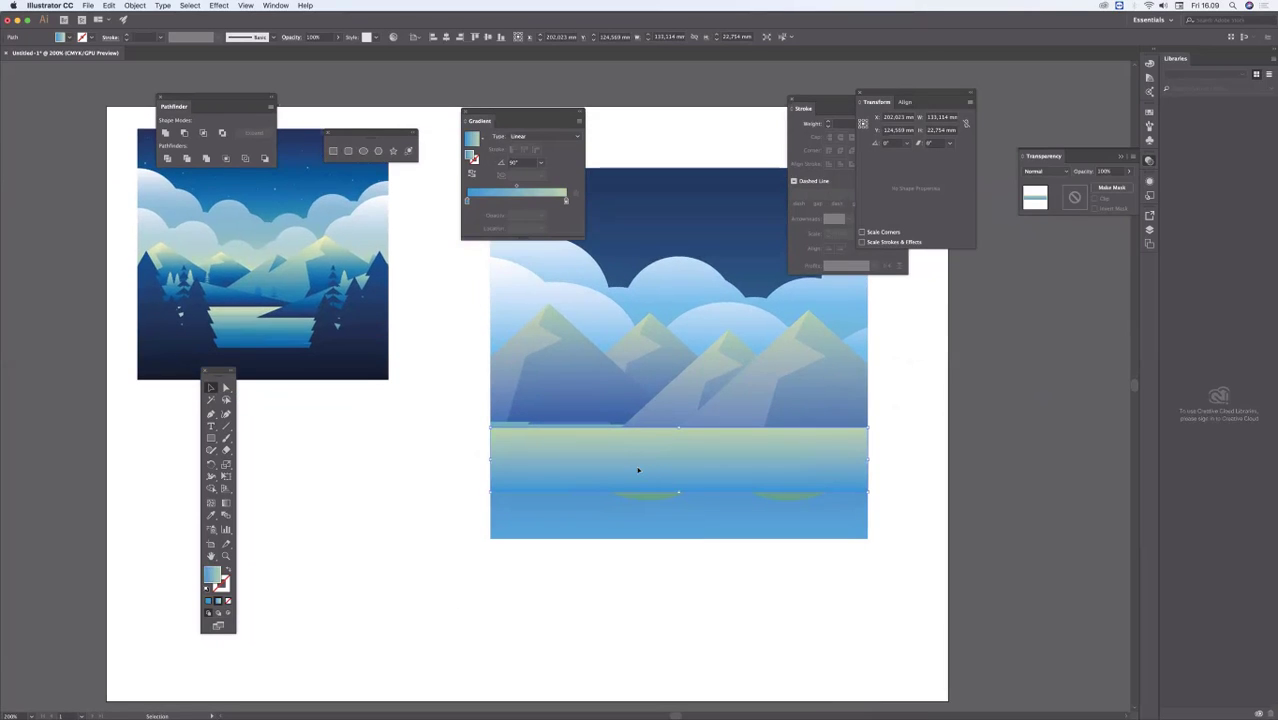
Step: Move the water rectangle up about 3 mm over the mountain bases and deselect it
left_click_drag(637, 471, 639, 453)
left_click(385, 497)
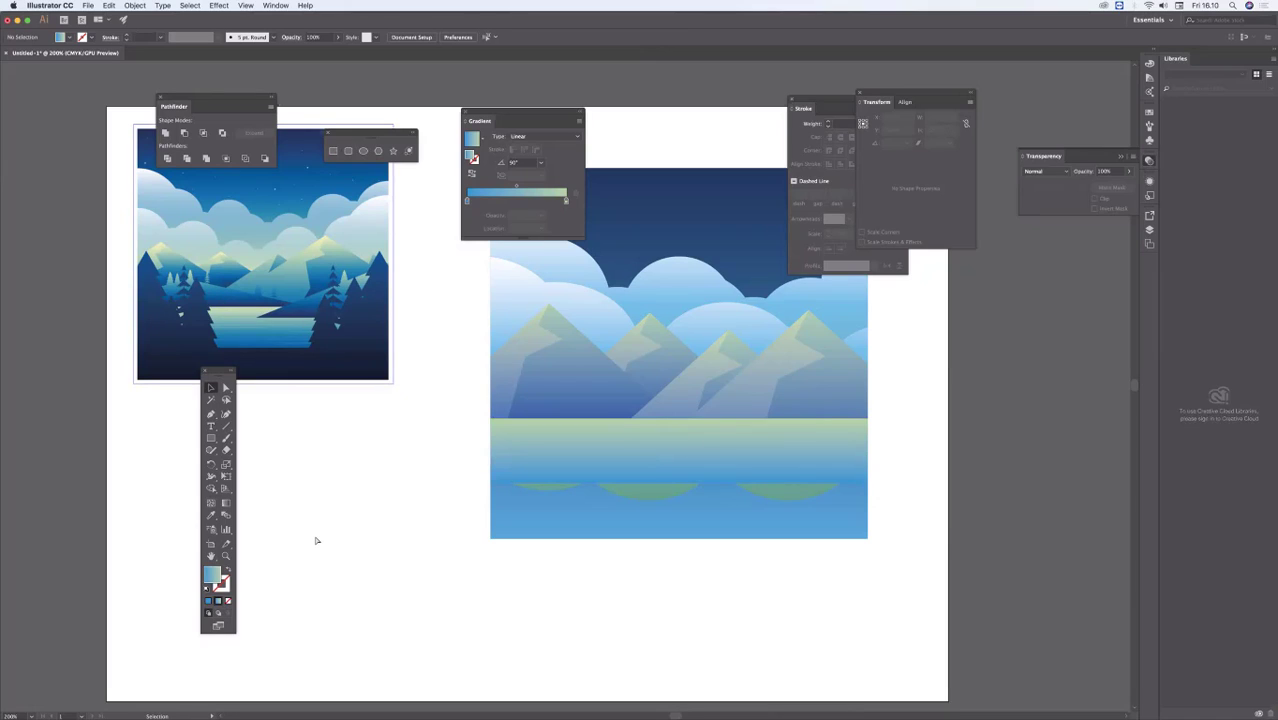
Step: Duplicate the second mountain's main triangle below the artwork and set its gradient's lower colour to C 100, M 58, Y 0, K 0
key("a")
left_click(638, 346)
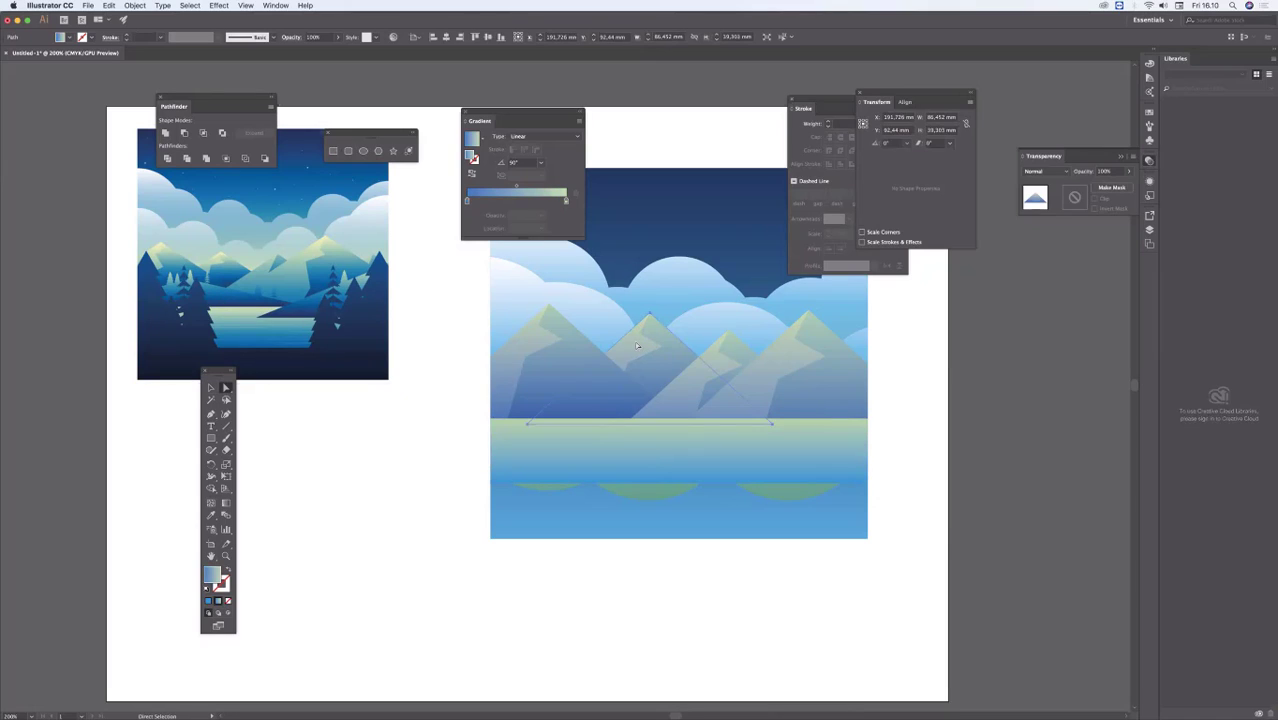
left_click_drag(636, 345, 632, 581)
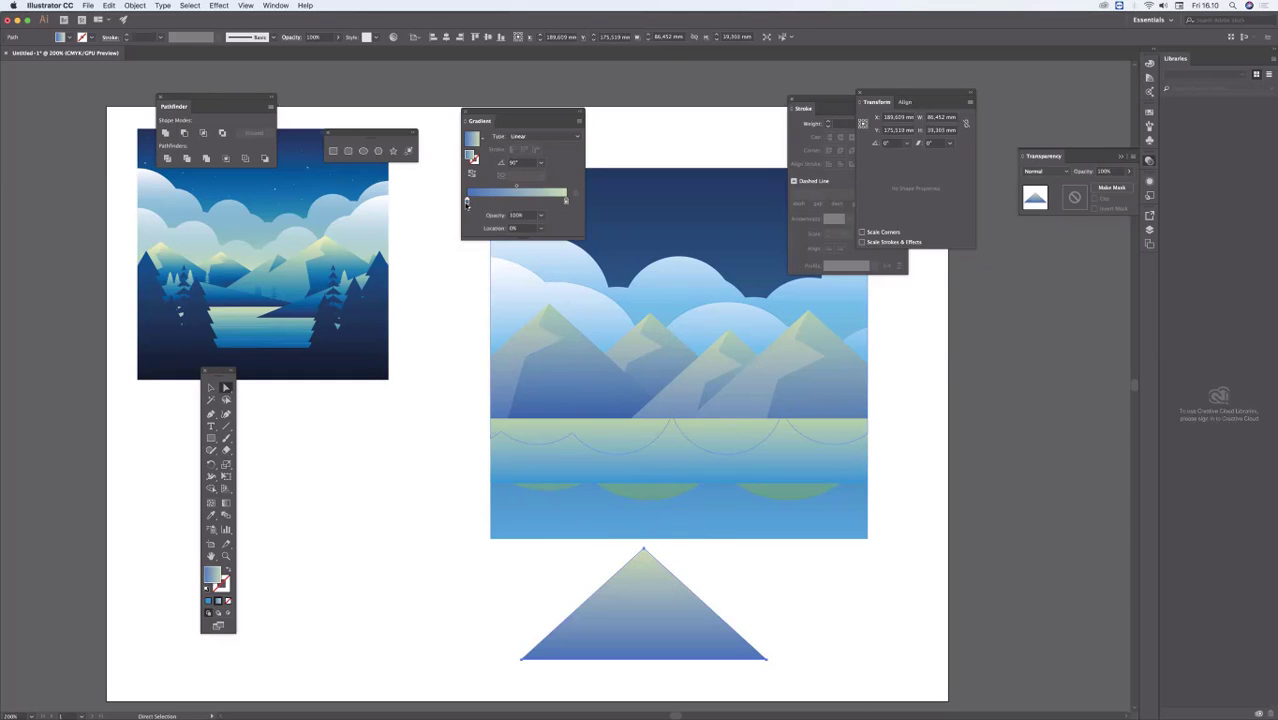
double_click(466, 201)
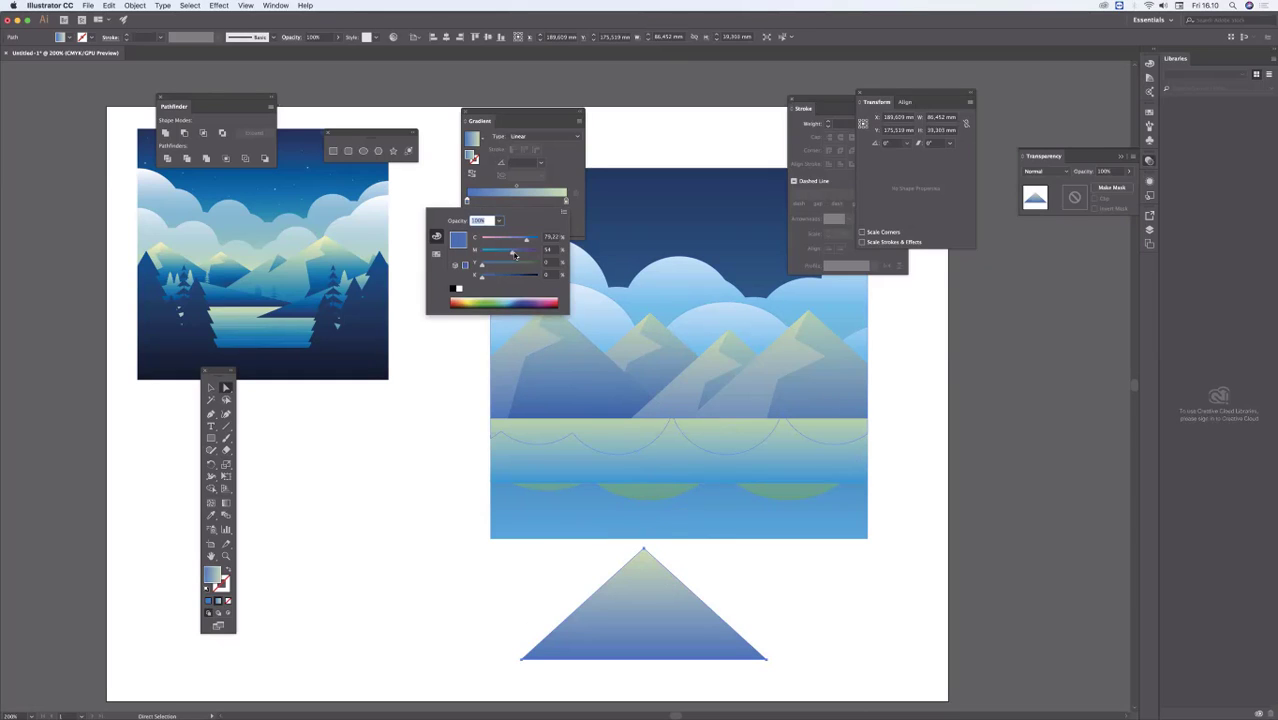
left_click_drag(527, 242, 540, 242)
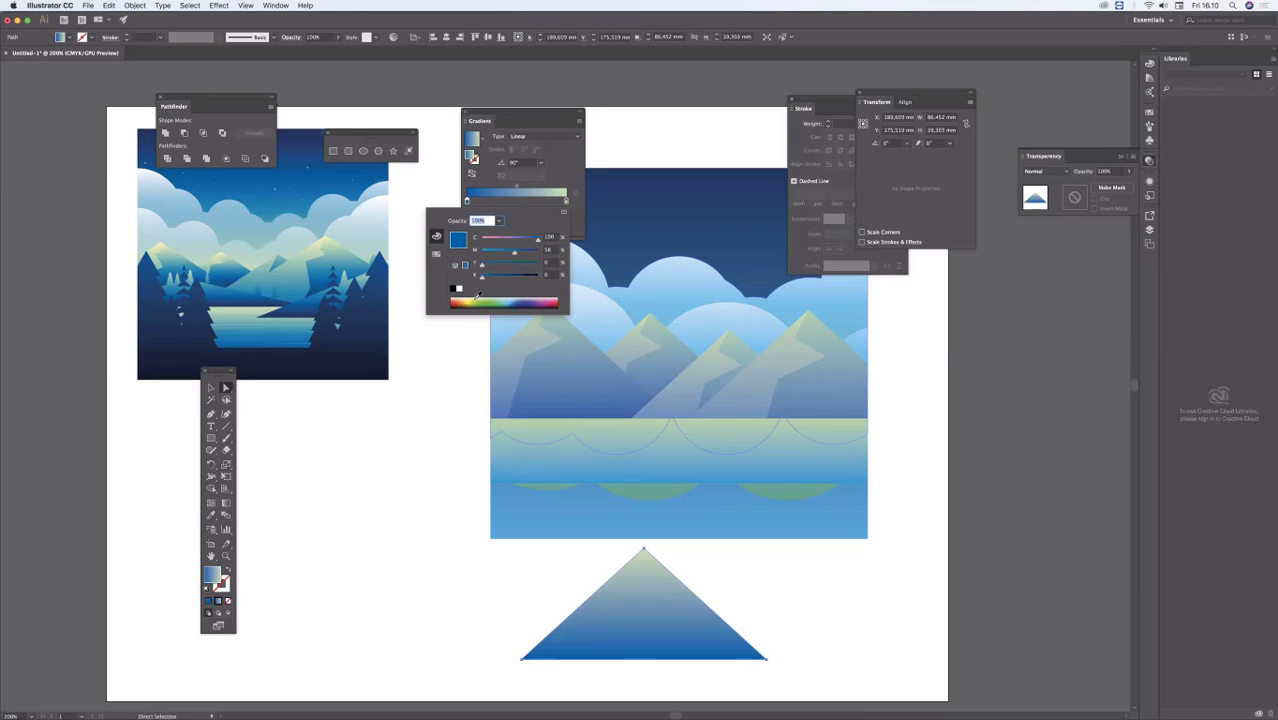
Step: Set the upper colour of the triangle's gradient to a muted blue-green with 51% yellow and 0% black
double_click(565, 201)
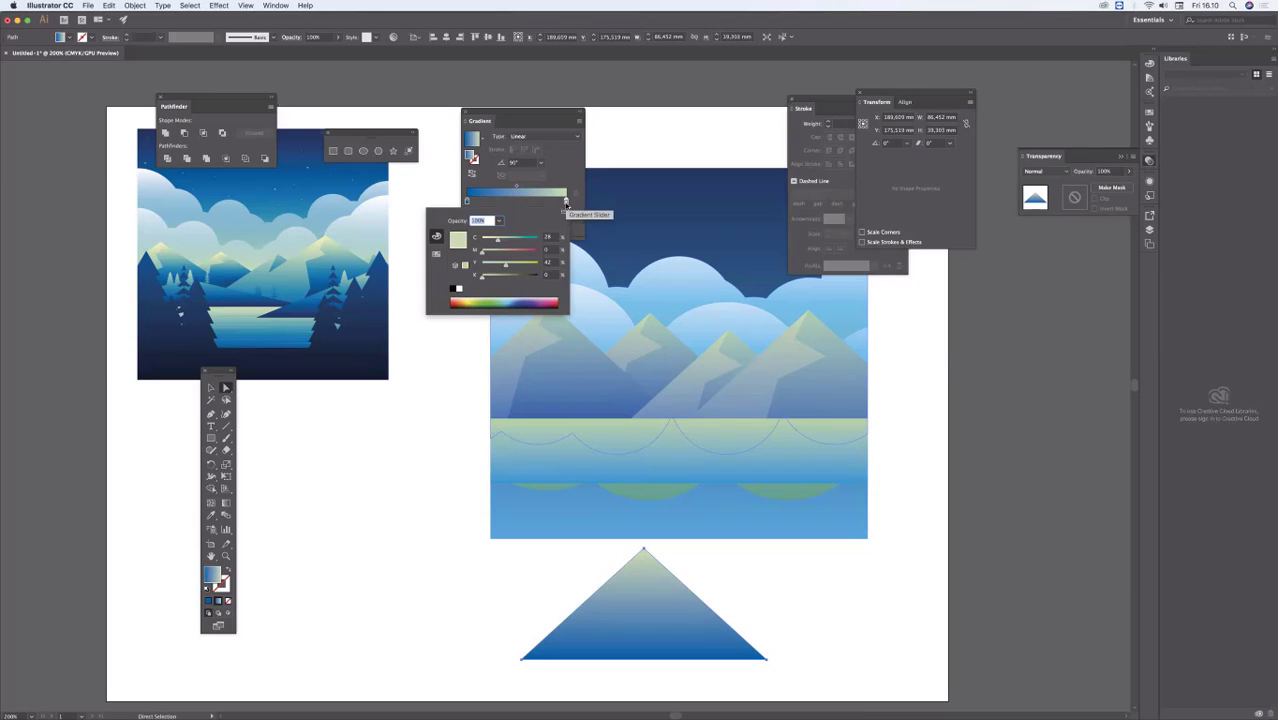
left_click(516, 298)
left_click(516, 298)
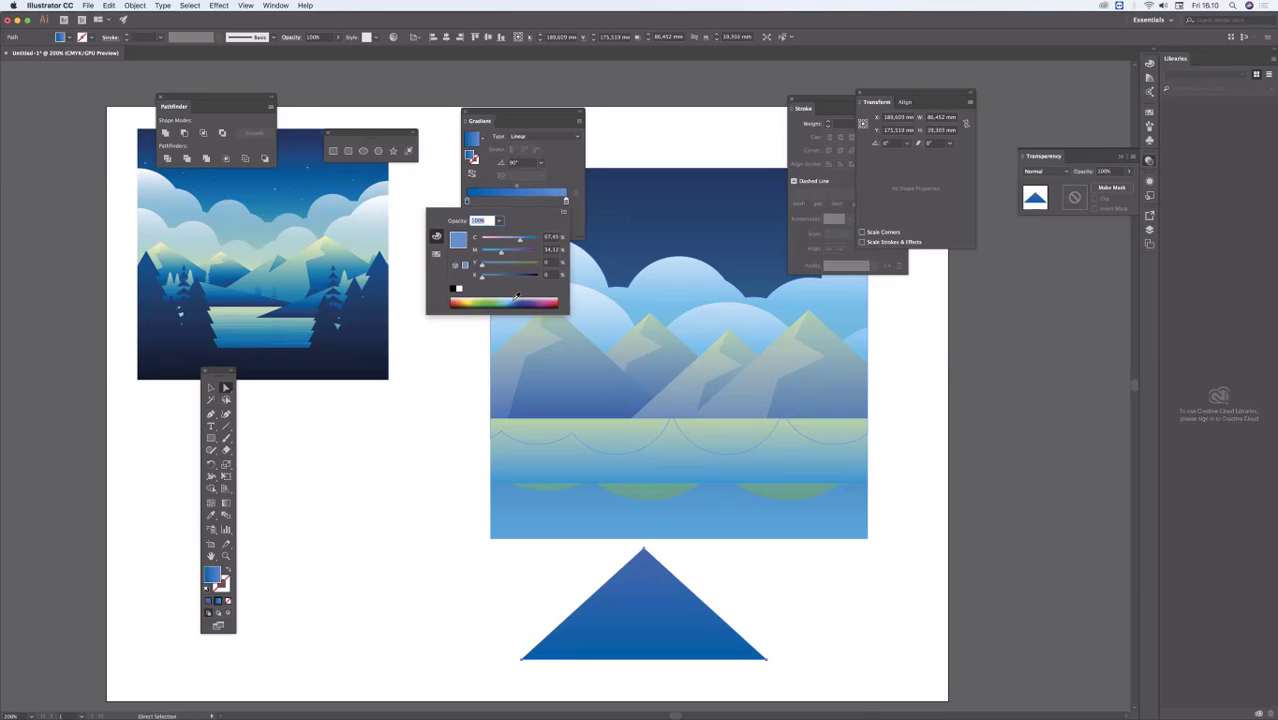
left_click_drag(515, 297, 515, 295)
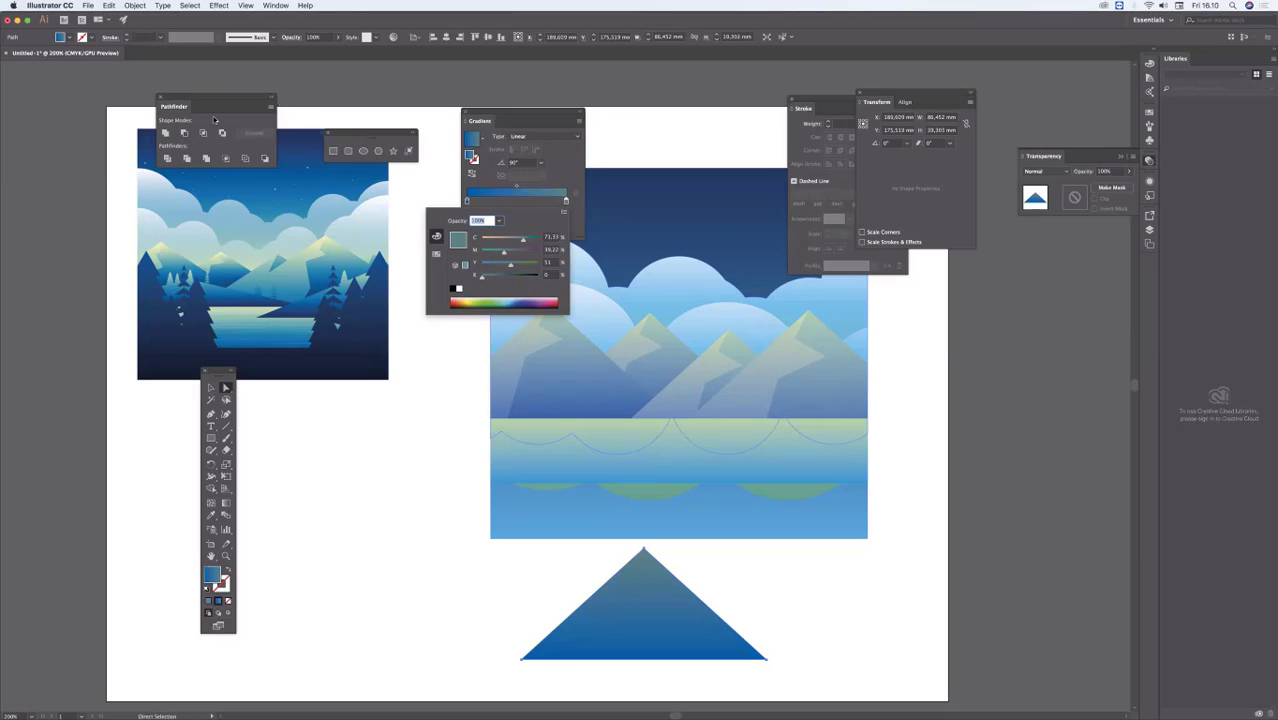
left_click(211, 388)
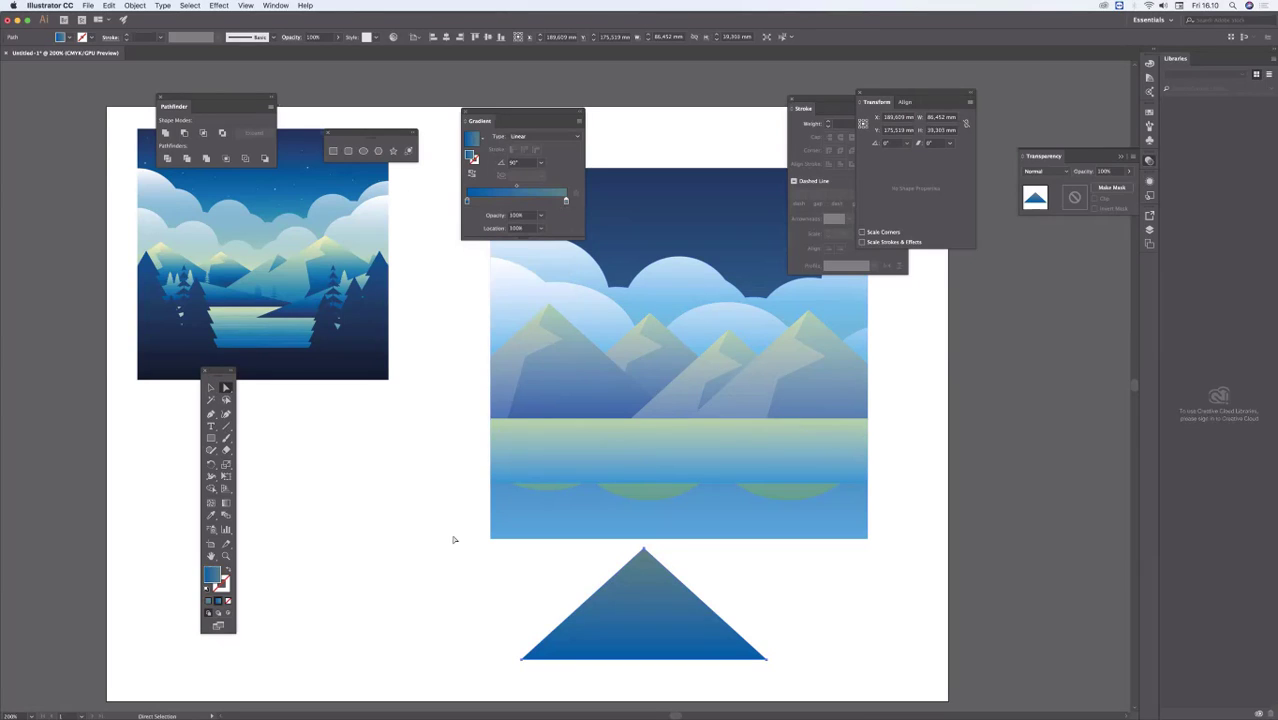
left_click(454, 538)
left_click(648, 553)
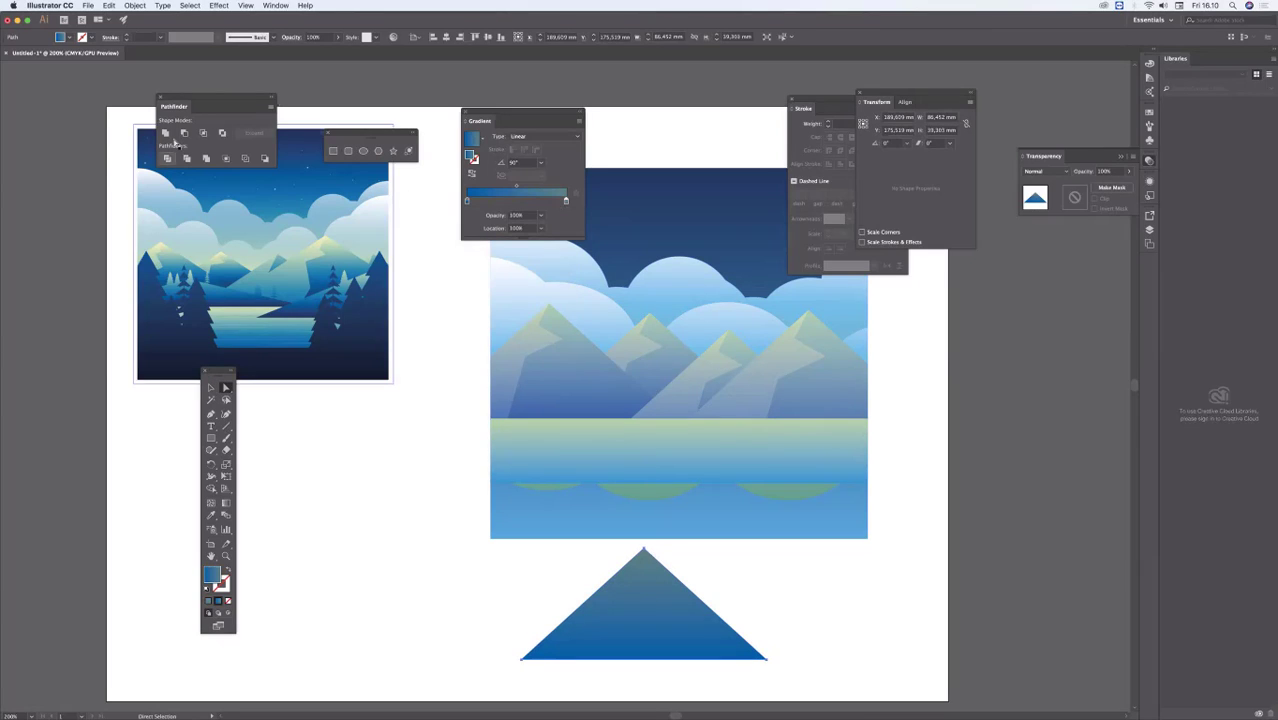
Step: Flatten the triangle into a hill about 17 mm high, place it at the mountains' left base, and bring it to the front
left_click(211, 388)
left_click_drag(643, 548, 582, 399)
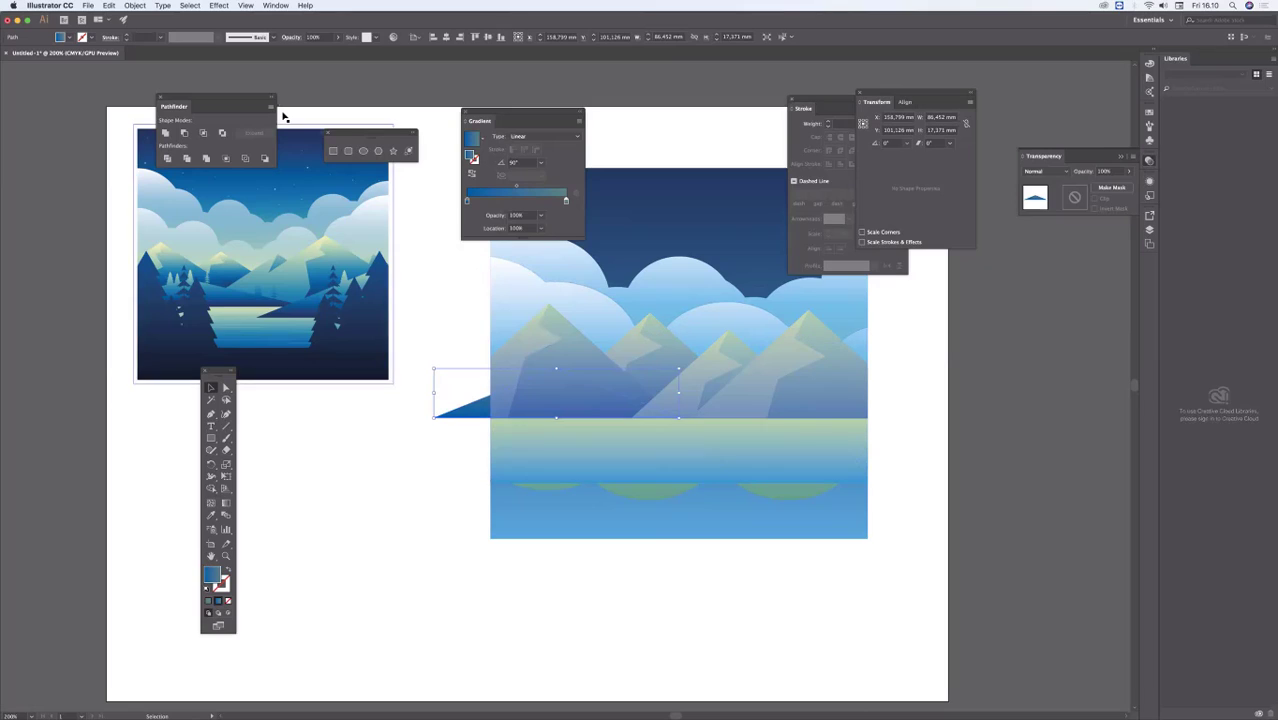
left_click_drag(471, 414, 345, 574)
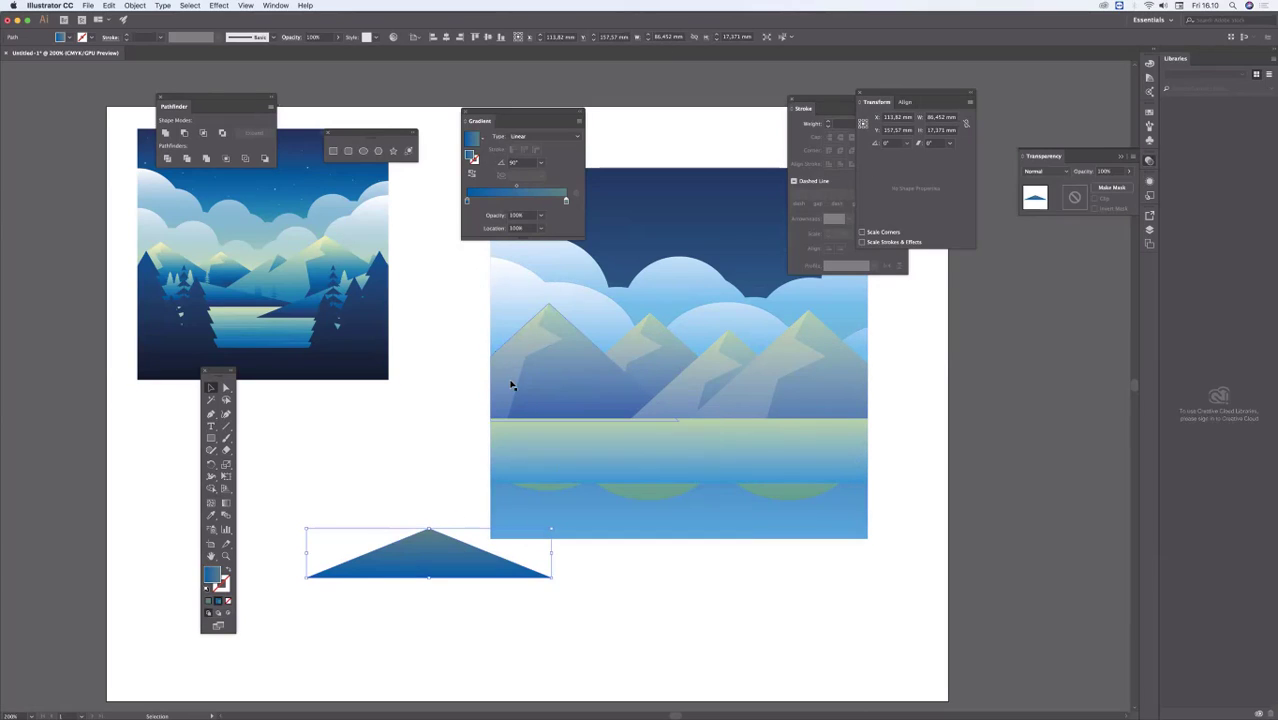
mouse_move(483, 418)
left_mouse_down()
mouse_move(491, 397)
mouse_move(473, 397)
left_mouse_up()
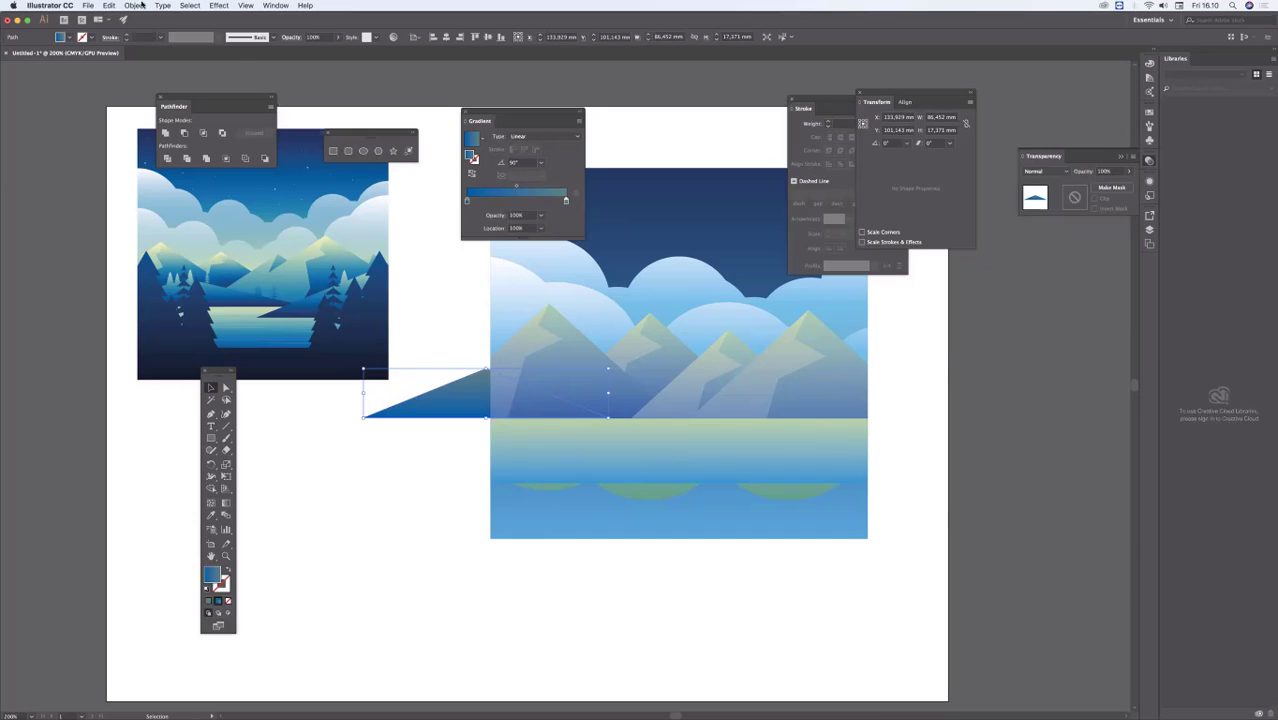
left_click(134, 5)
mouse_move(149, 27)
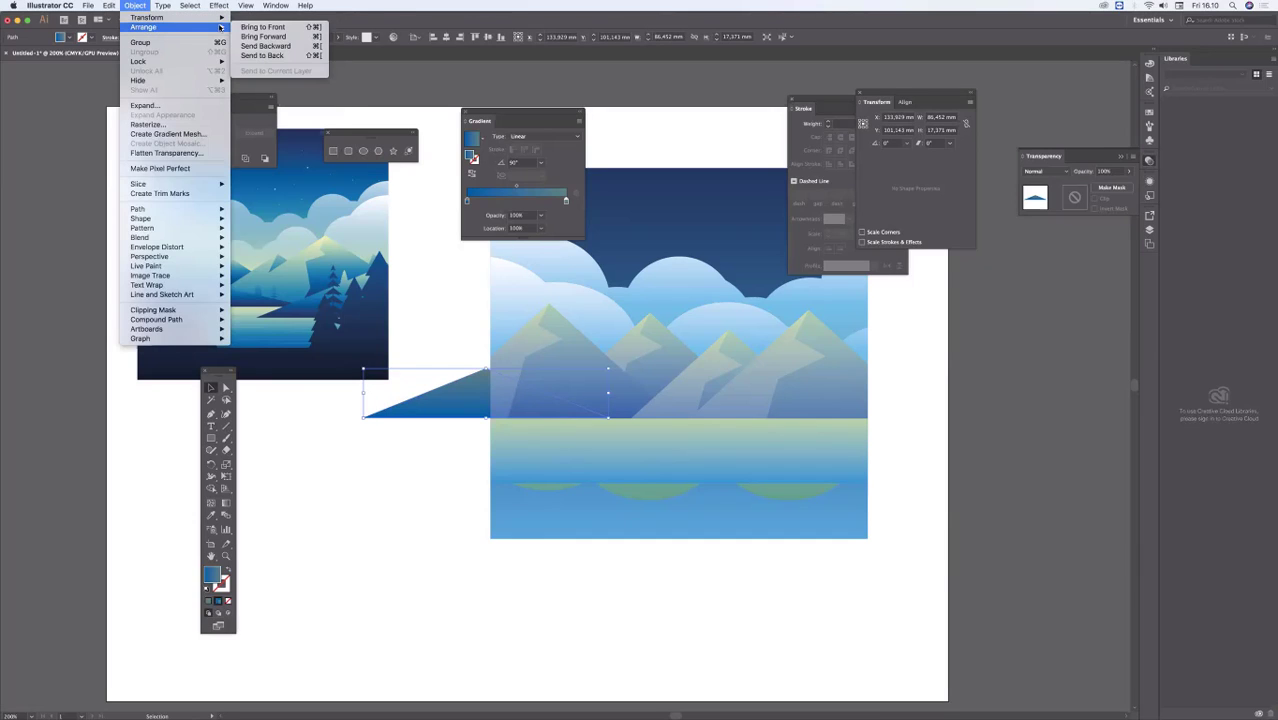
left_click(270, 27)
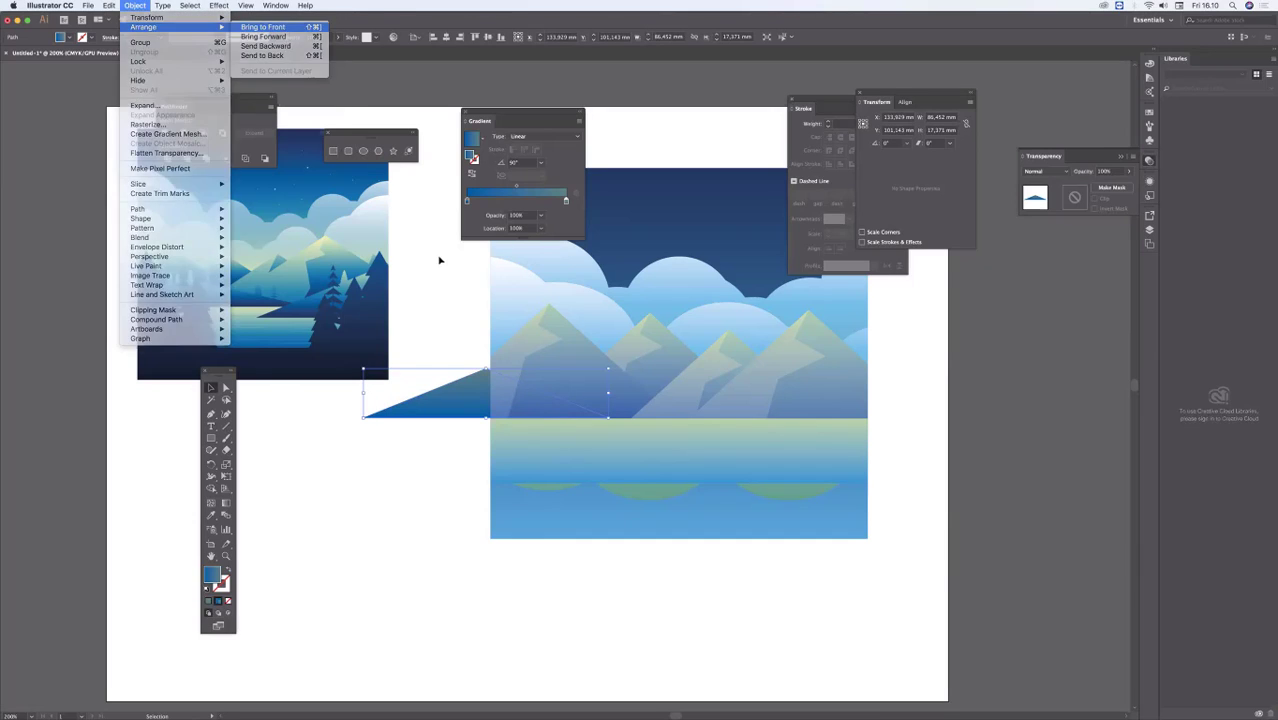
Step: Widen the hill to about 116 mm, shift it right, and duplicate it over the scene's right edge at about 25 mm high
left_click_drag(465, 397, 729, 398)
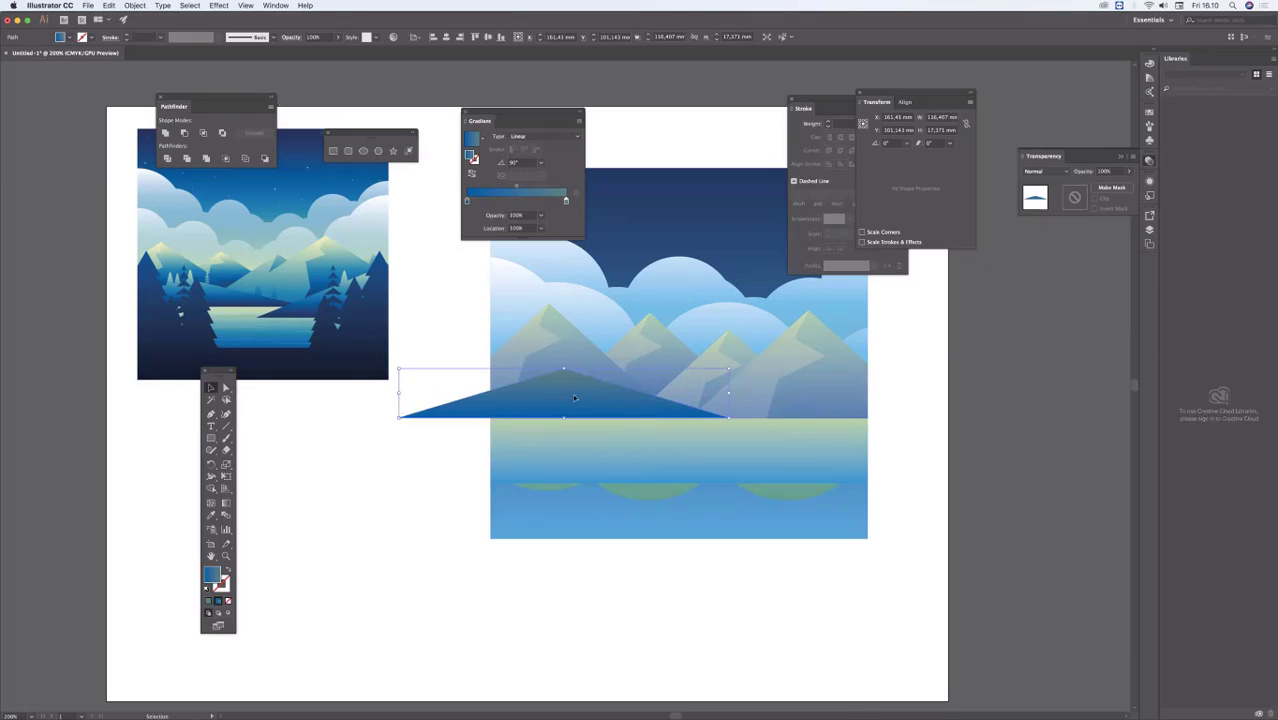
left_click_drag(580, 400, 852, 391)
left_click(444, 505)
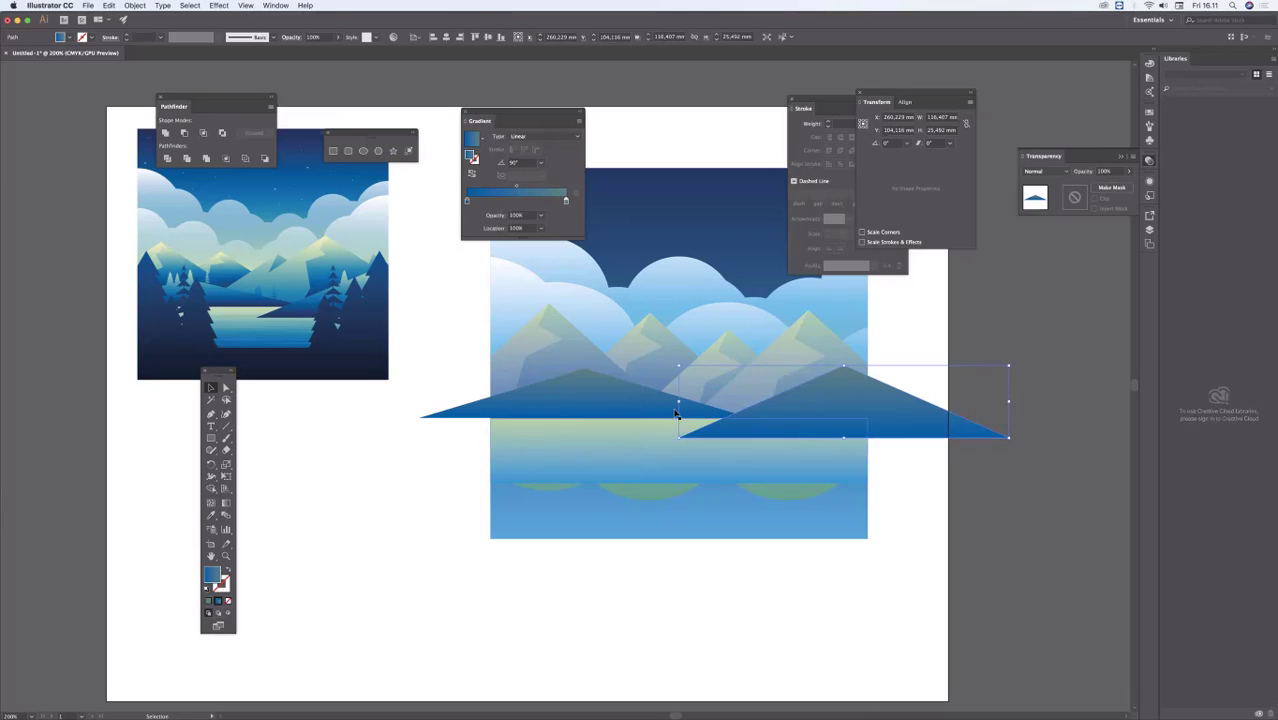
Step: Enlarge the right hill to about 144 mm wide and 28 mm high, then nudge it slightly left and deselect
left_click_drag(679, 401, 666, 404)
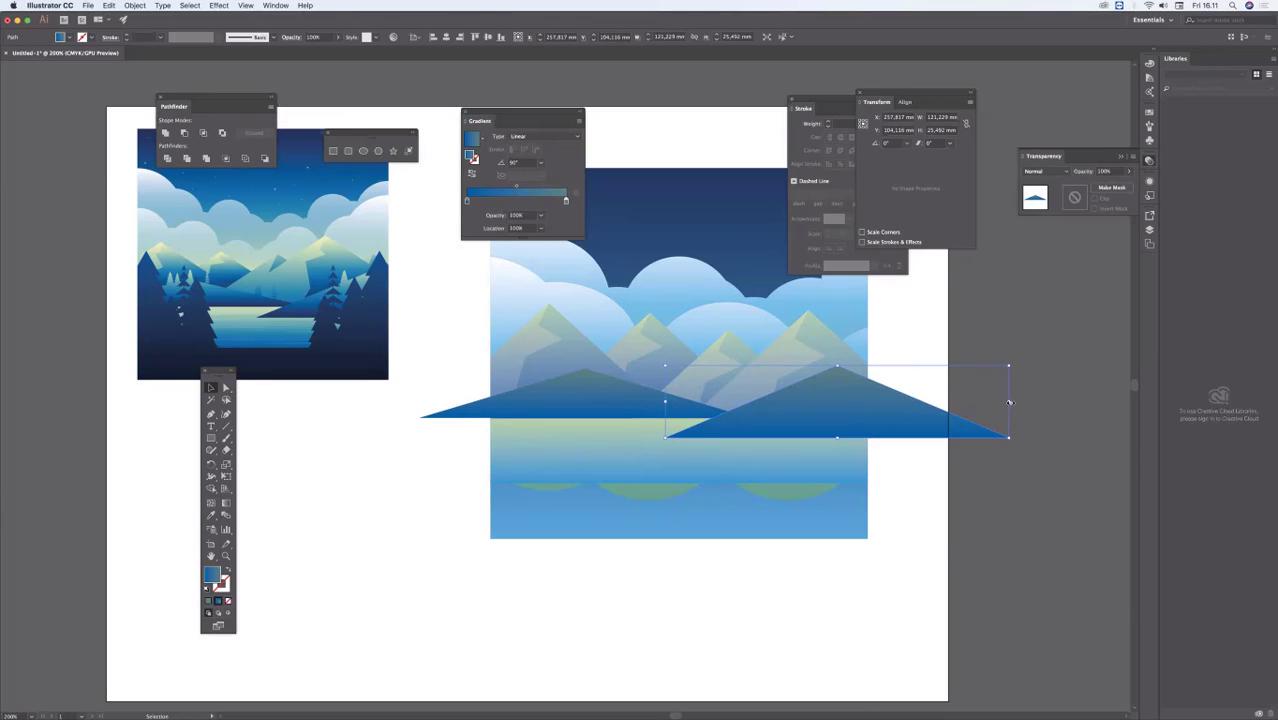
left_click_drag(1009, 402, 1072, 402)
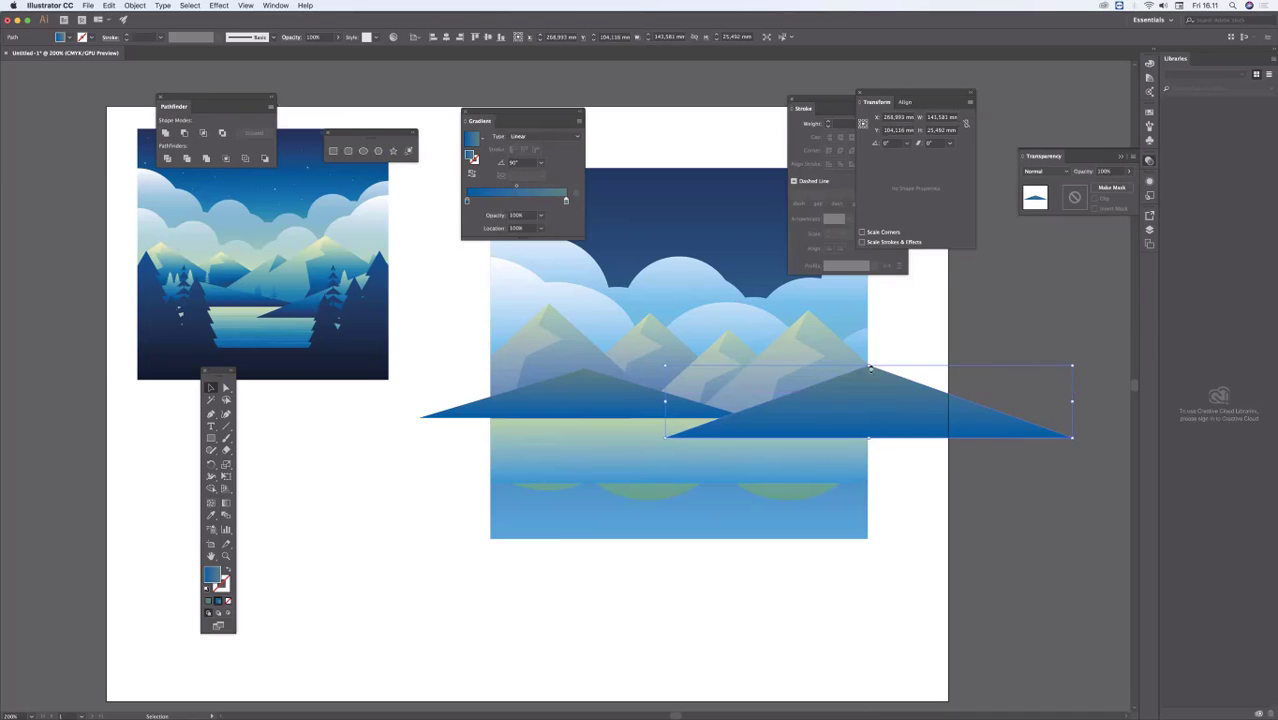
left_click_drag(871, 368, 874, 358)
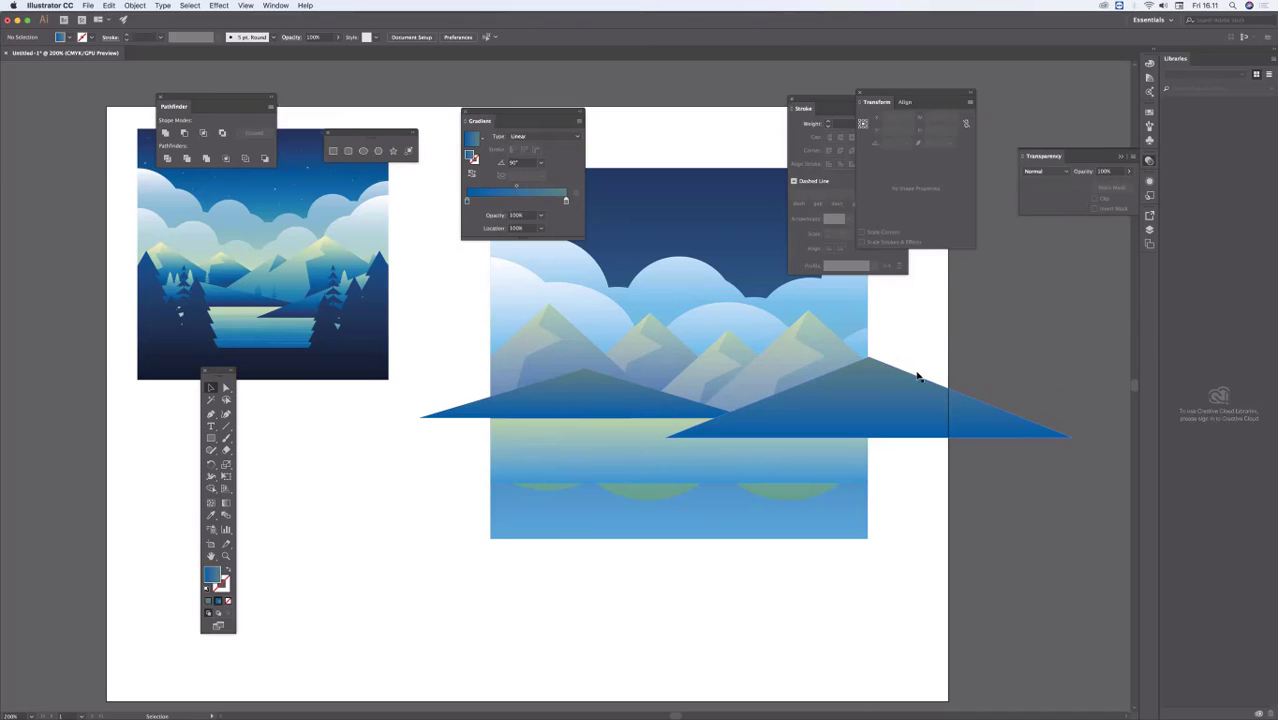
left_click_drag(914, 400, 910, 400)
left_click(655, 585)
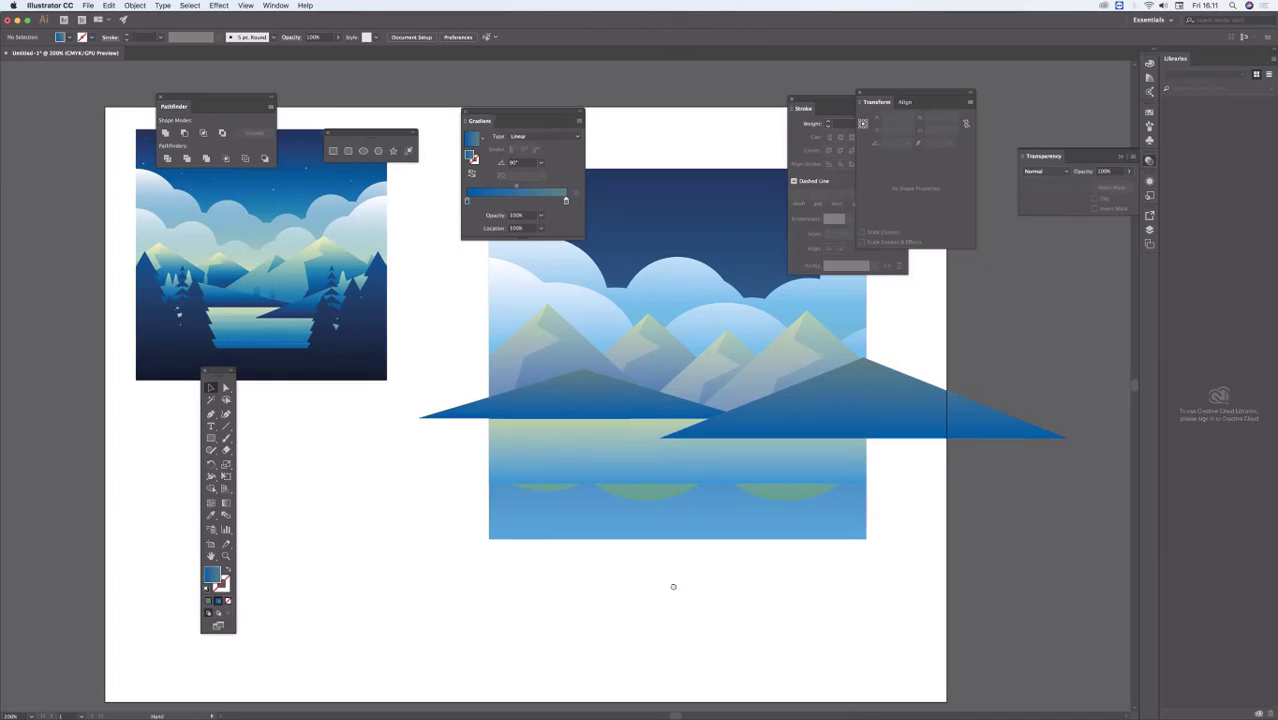
Step: Add a dark lower stop with 61% black to the left hill's gradient and move the blue middle stop to about 40%
scroll(673, 590, "up", 3)
scroll(673, 590, "right", 5)
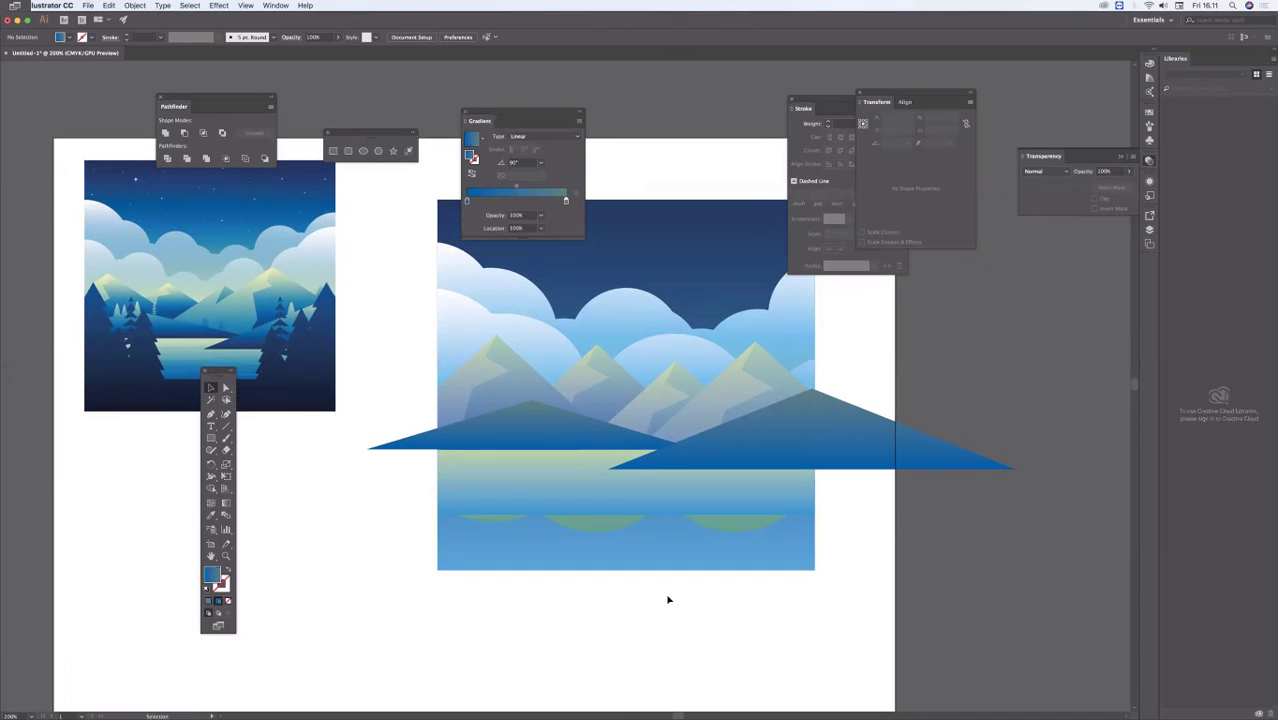
left_click(542, 436)
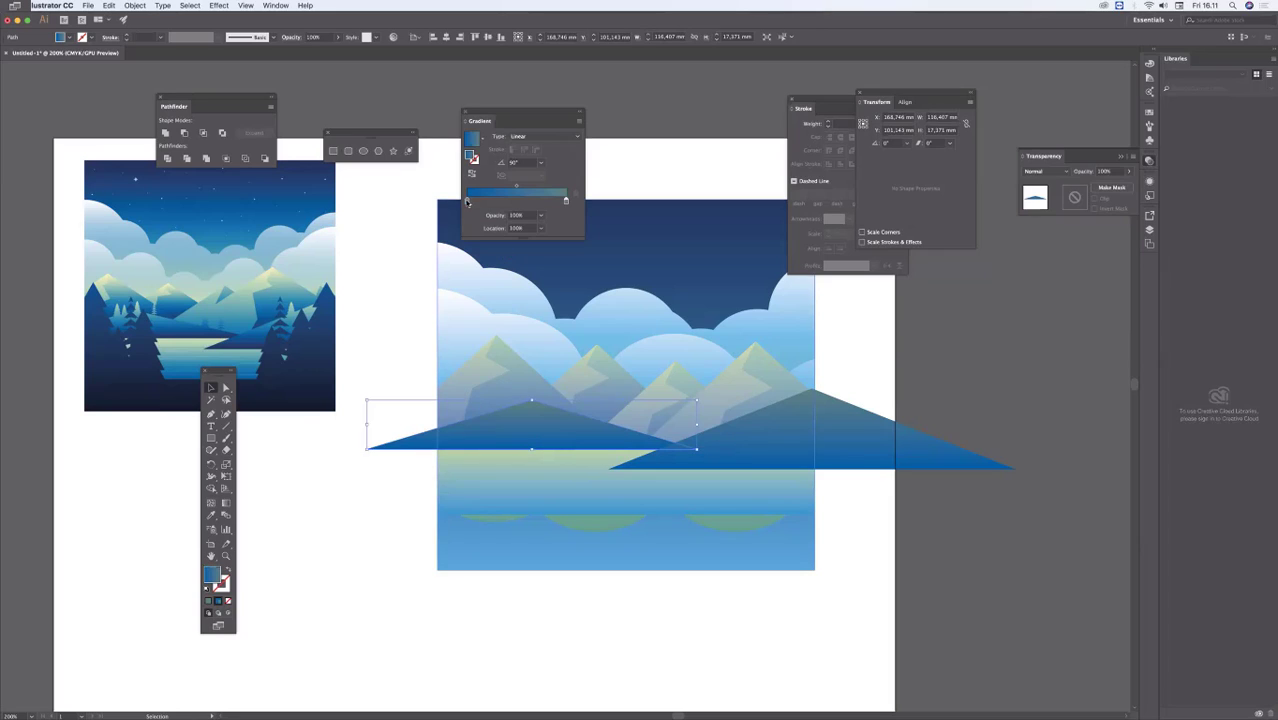
left_click_drag(466, 202, 474, 203)
double_click(469, 202)
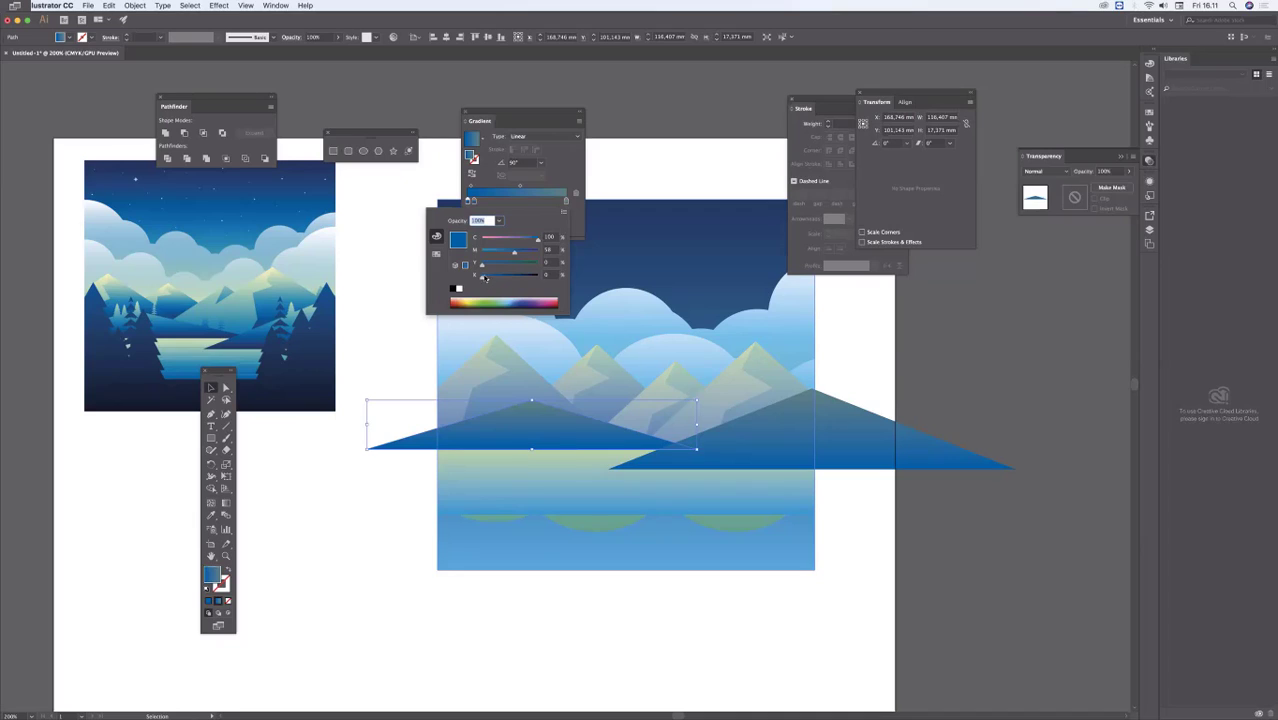
left_click_drag(485, 279, 519, 279)
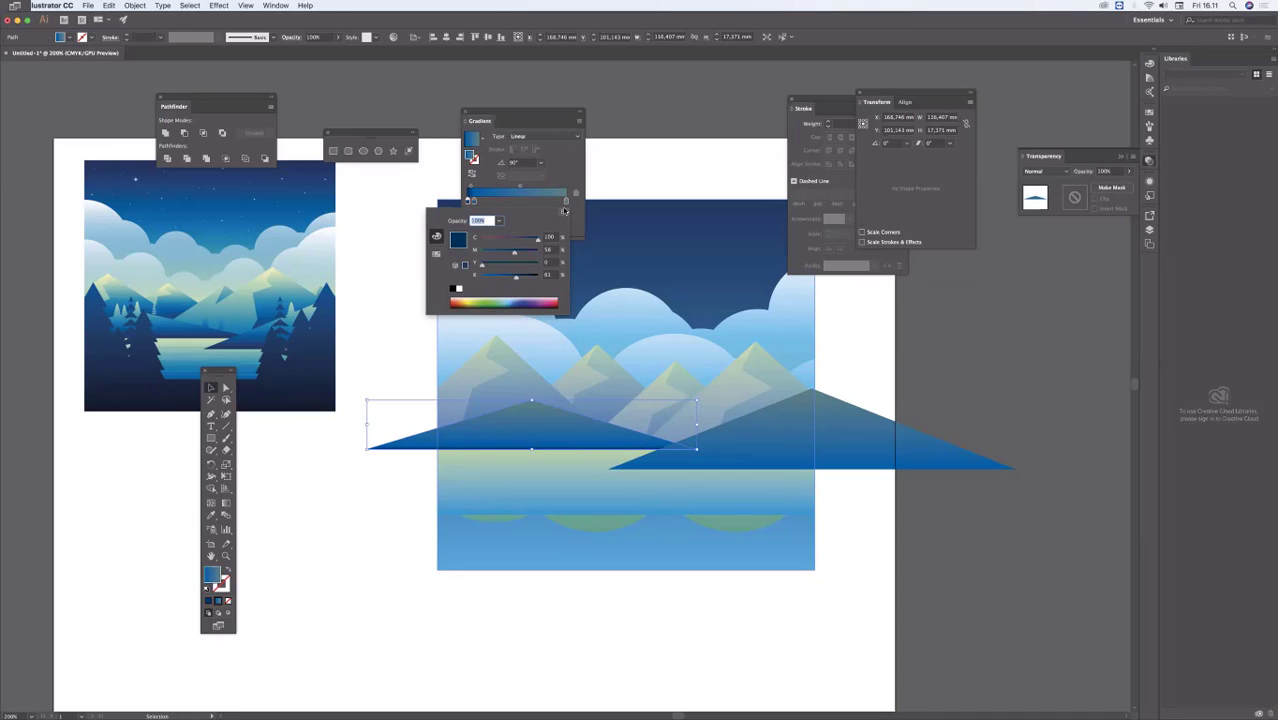
left_click(560, 173)
left_click_drag(475, 202, 503, 201)
key("super+z")
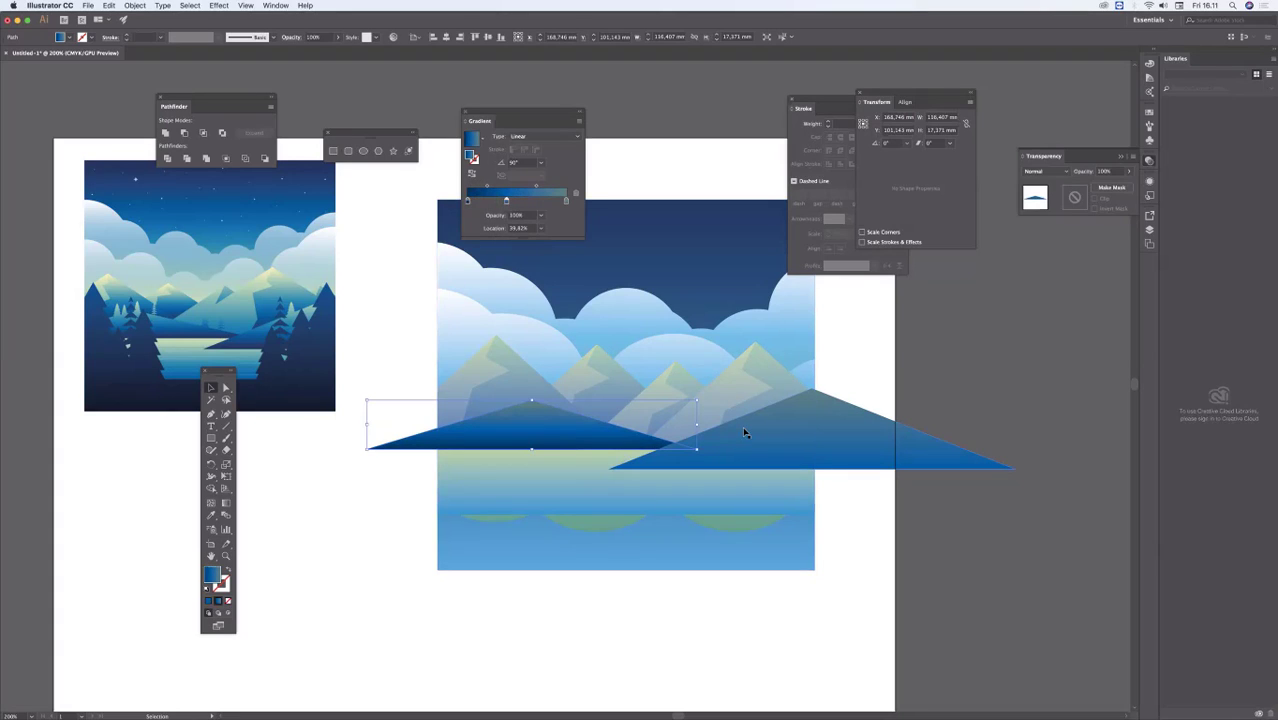
Step: Give the right hill's gradient a dark lower stop with 40% black, move the blue middle stop to about 36%, and deselect
left_click(747, 436)
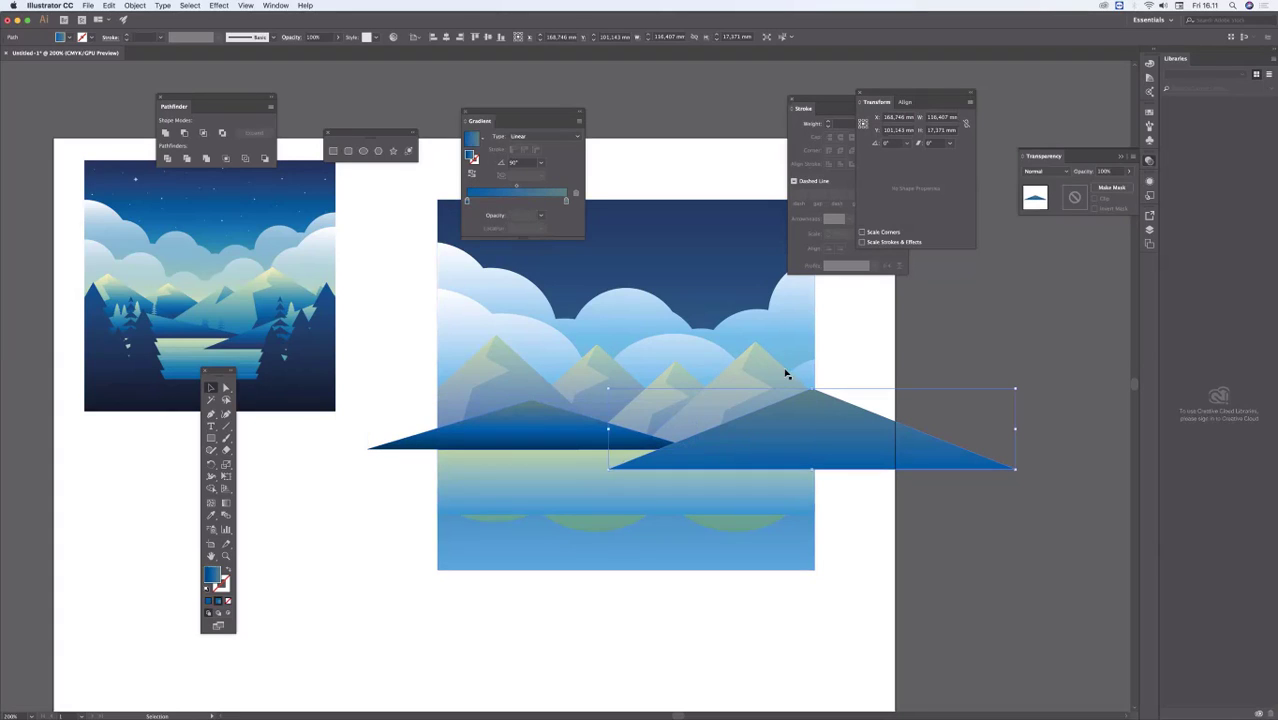
left_click_drag(467, 201, 486, 202)
left_click(466, 201)
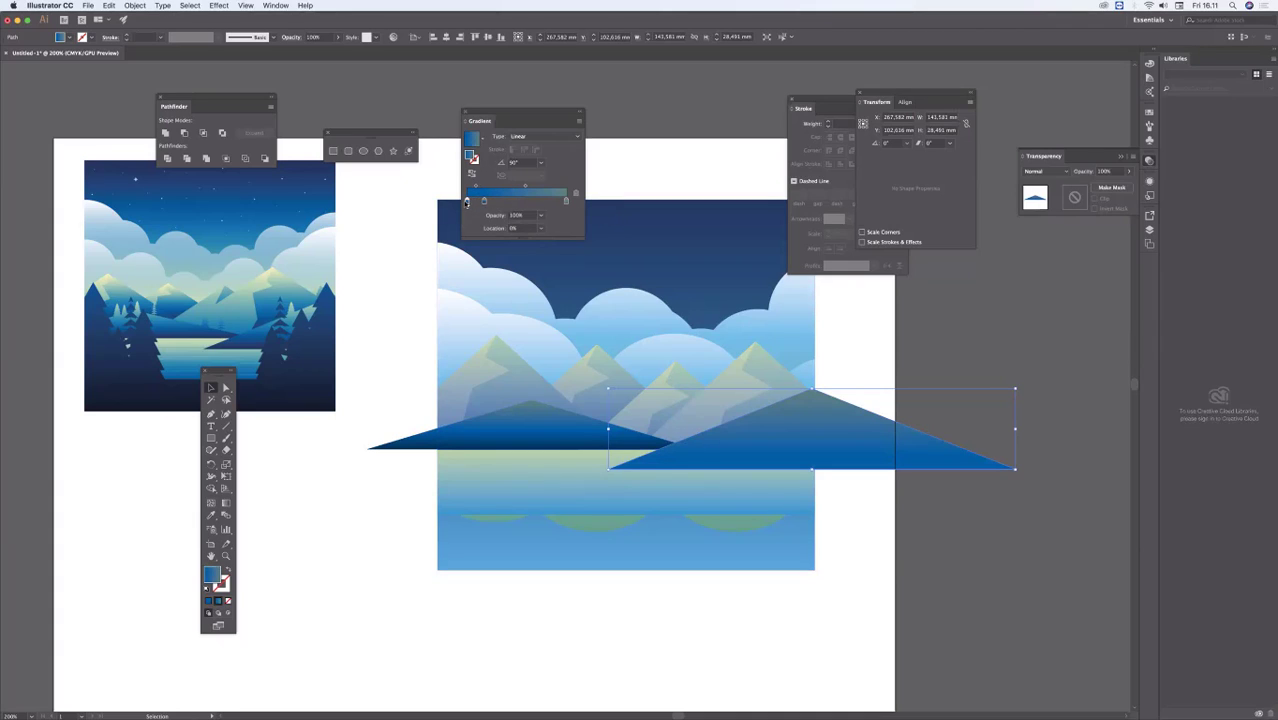
double_click(466, 201)
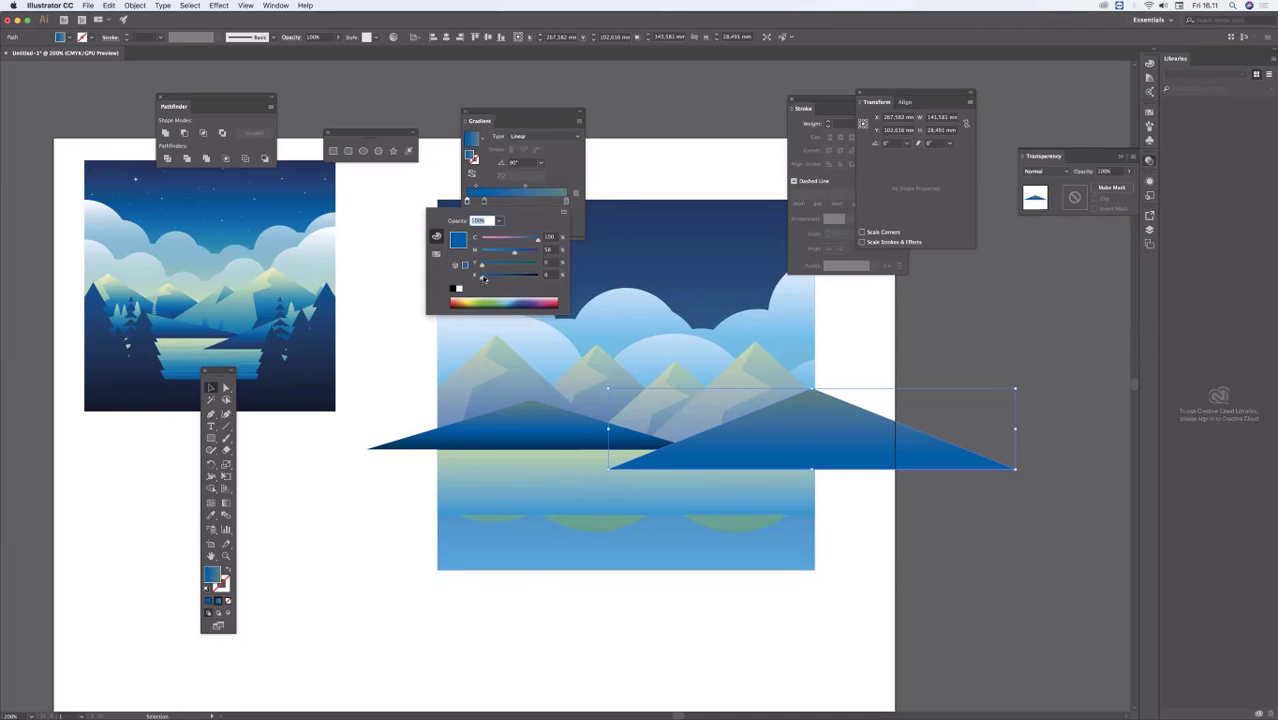
left_click_drag(484, 279, 505, 279)
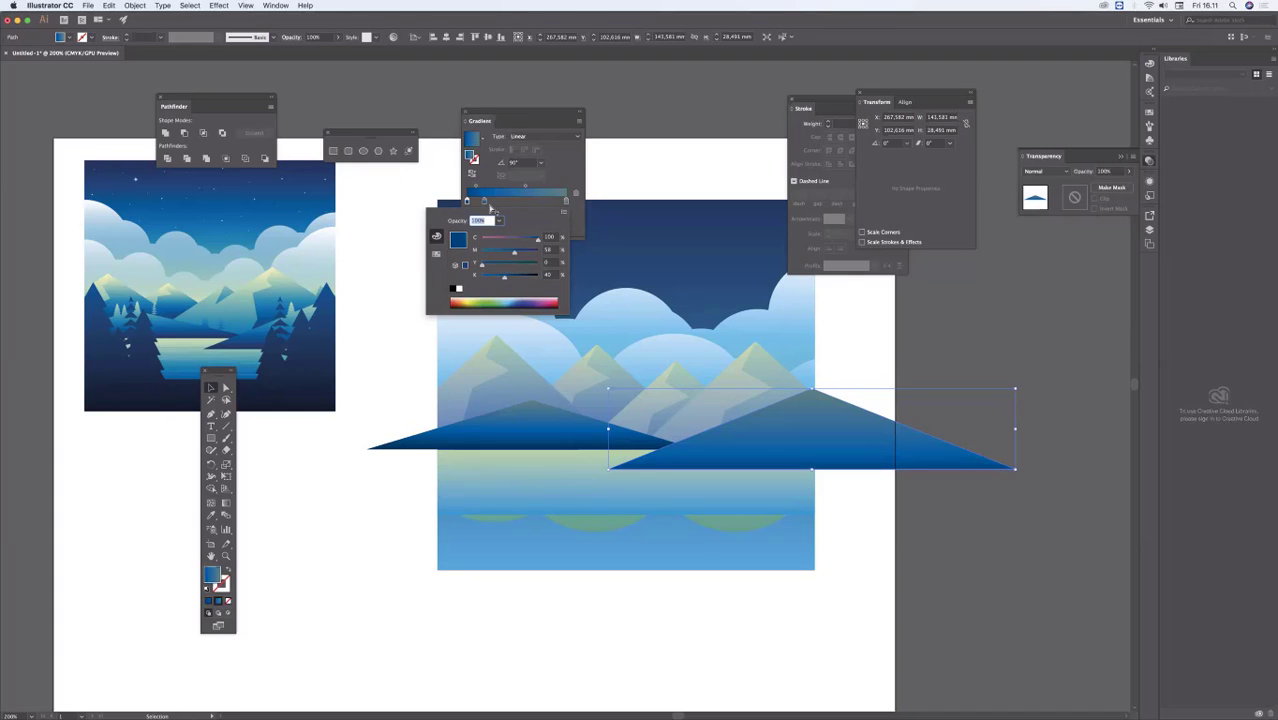
left_click(486, 202)
left_click_drag(485, 201, 503, 201)
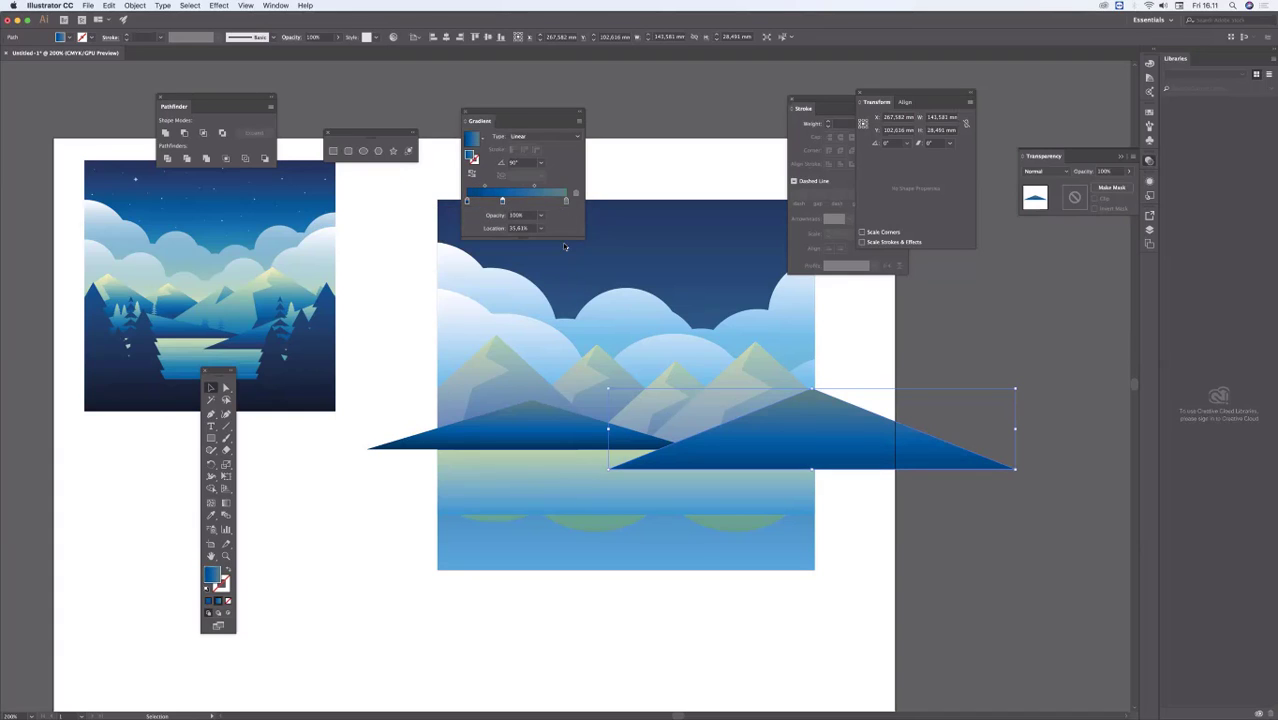
left_click(870, 342)
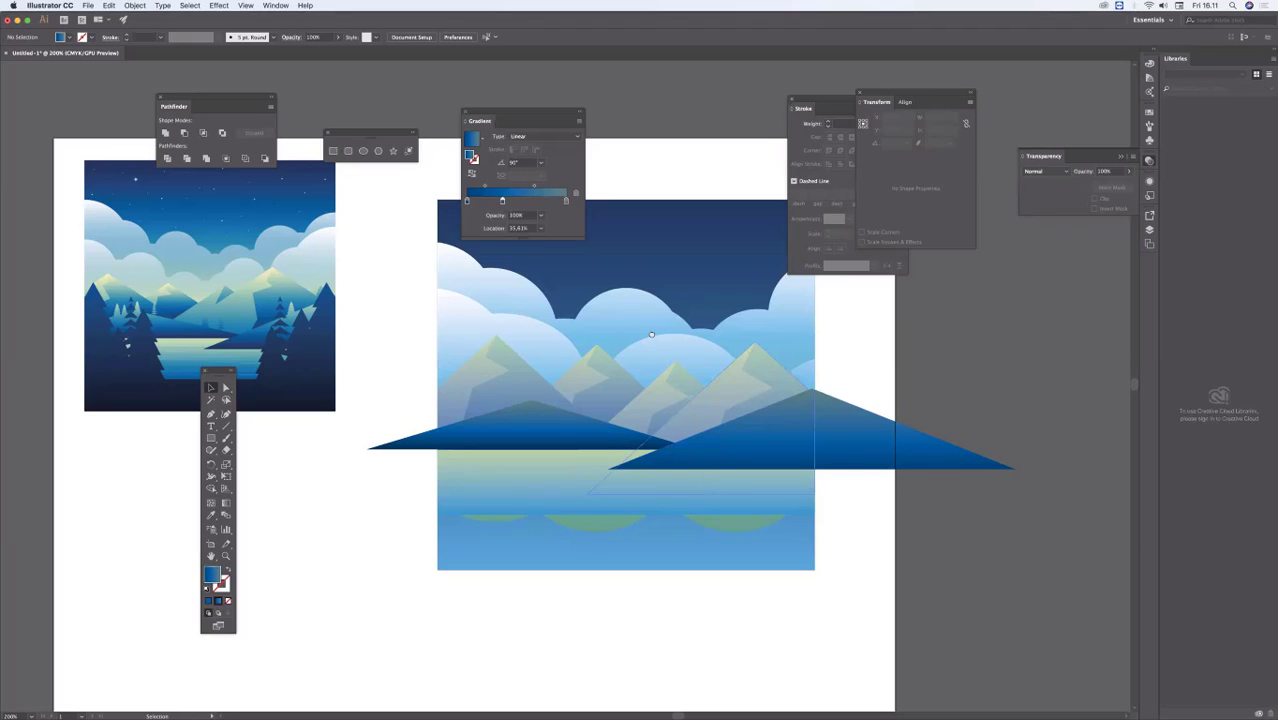
Step: Trim away the part of the left hill that extends beyond the scene's left edge with the Shape Builder
left_click_drag(652, 334, 568, 407)
left_click(602, 301)
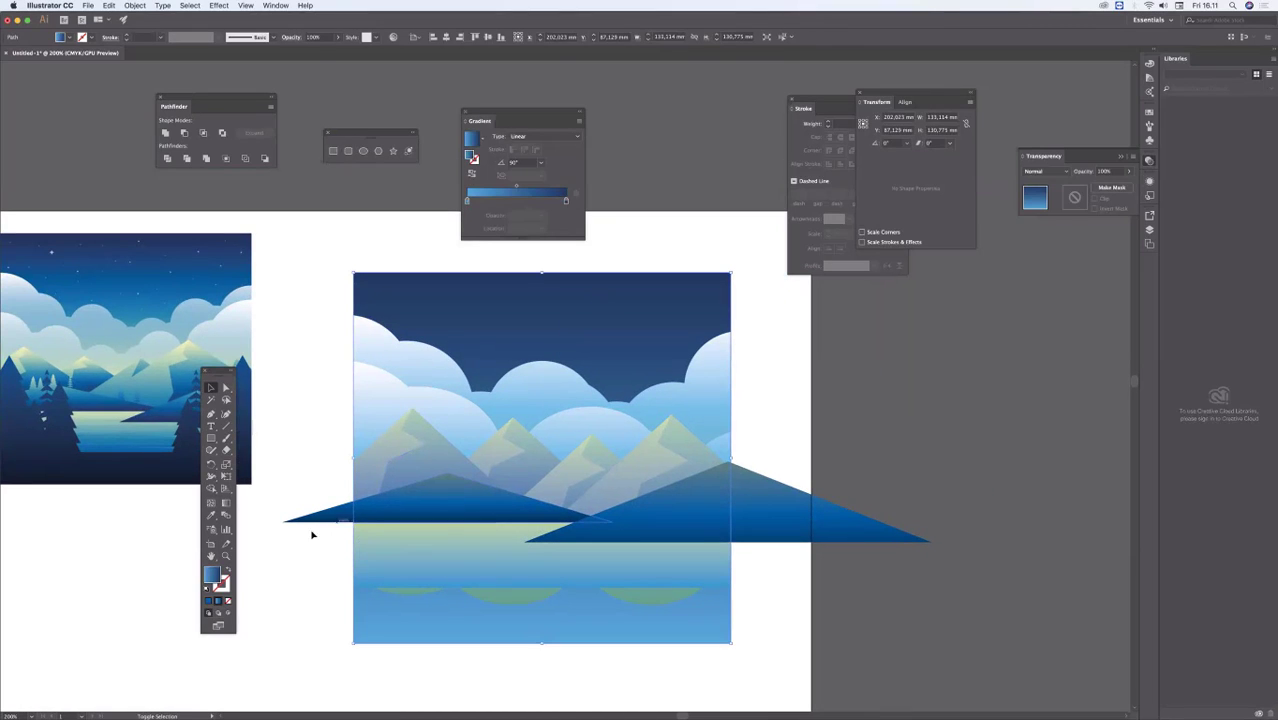
left_click(312, 535, "shift")
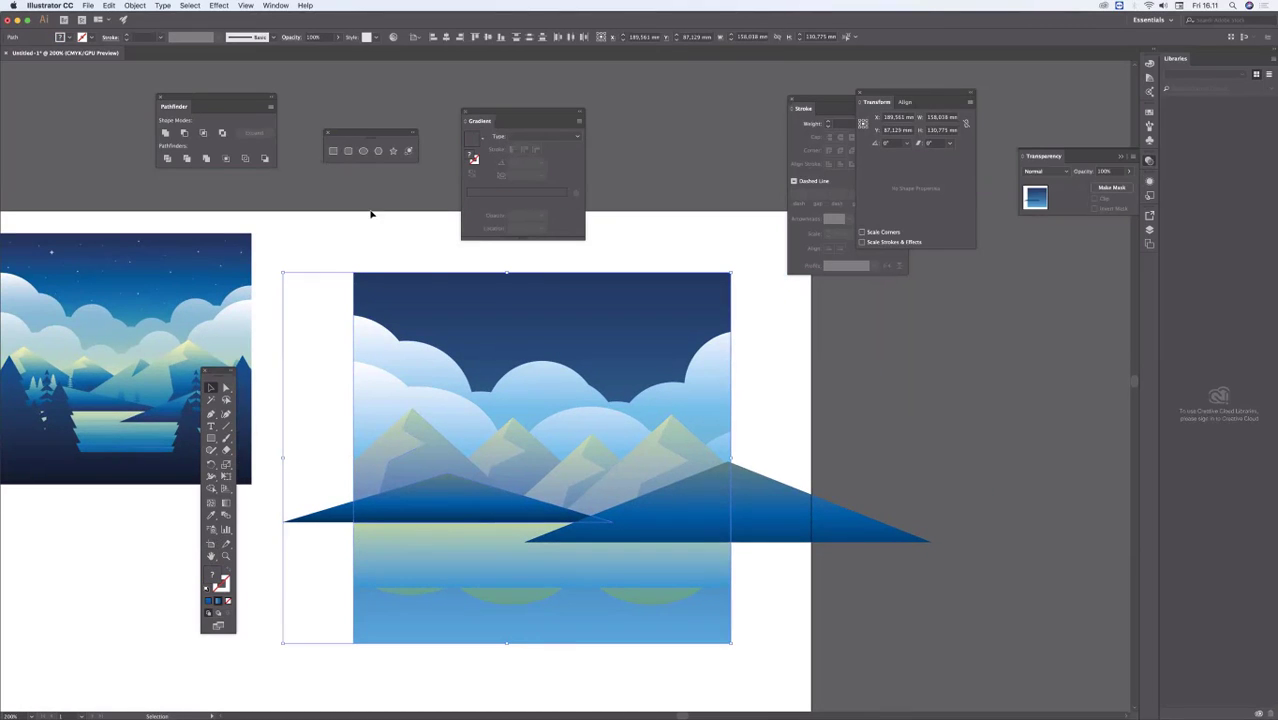
left_click(430, 284)
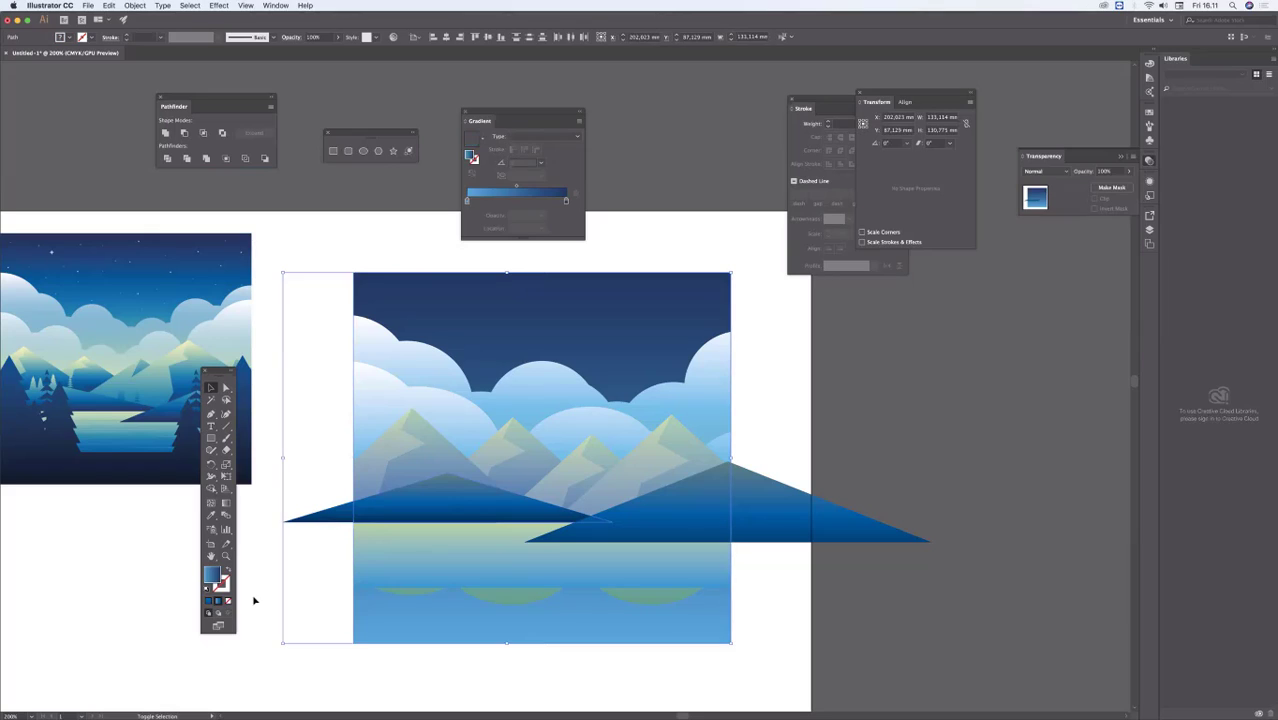
left_click(322, 521)
left_click(211, 489)
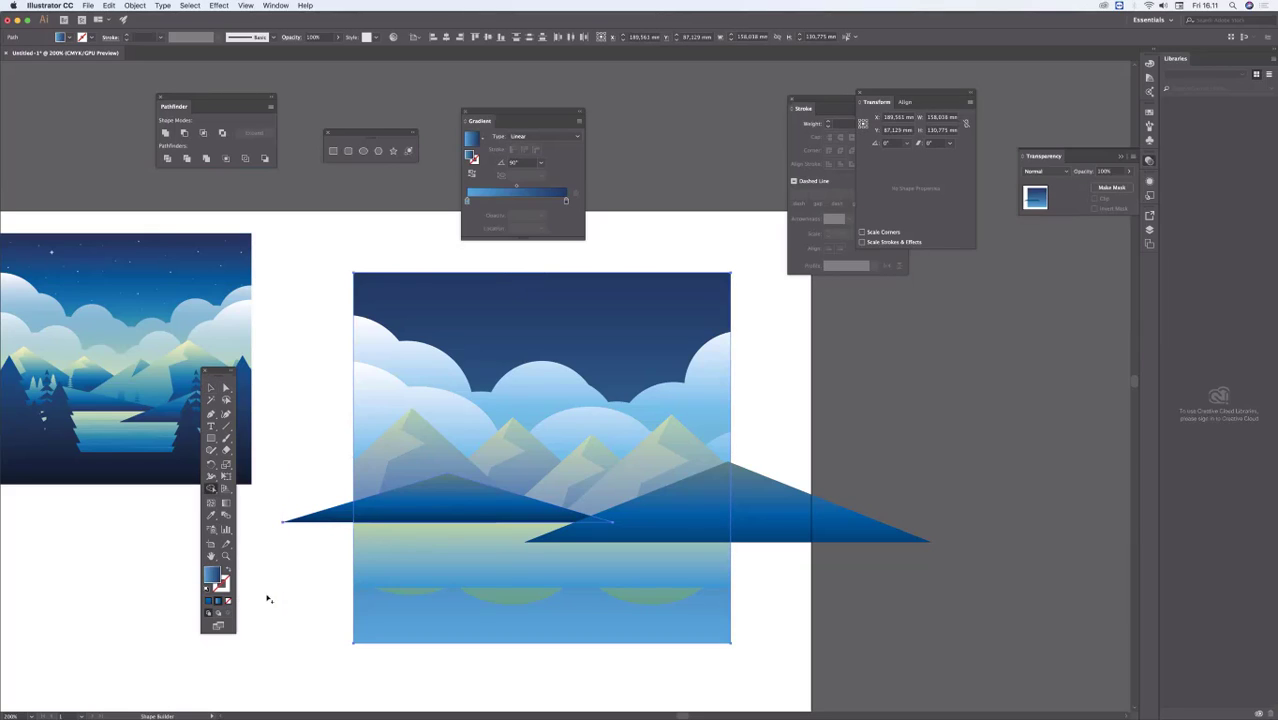
left_click(328, 515, "alt")
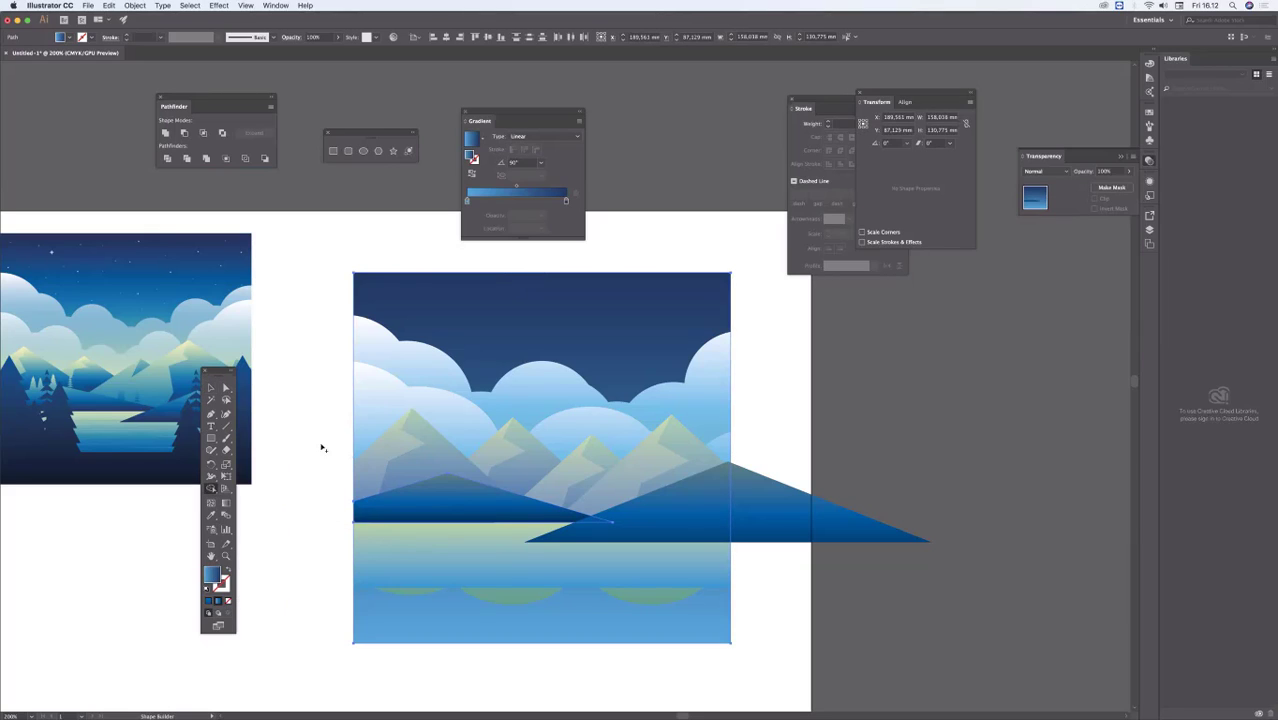
Step: Trim the right hill's overhang outside the scene's right edge with the Shape Builder, and clear the selection
left_click(213, 387)
left_click(836, 320)
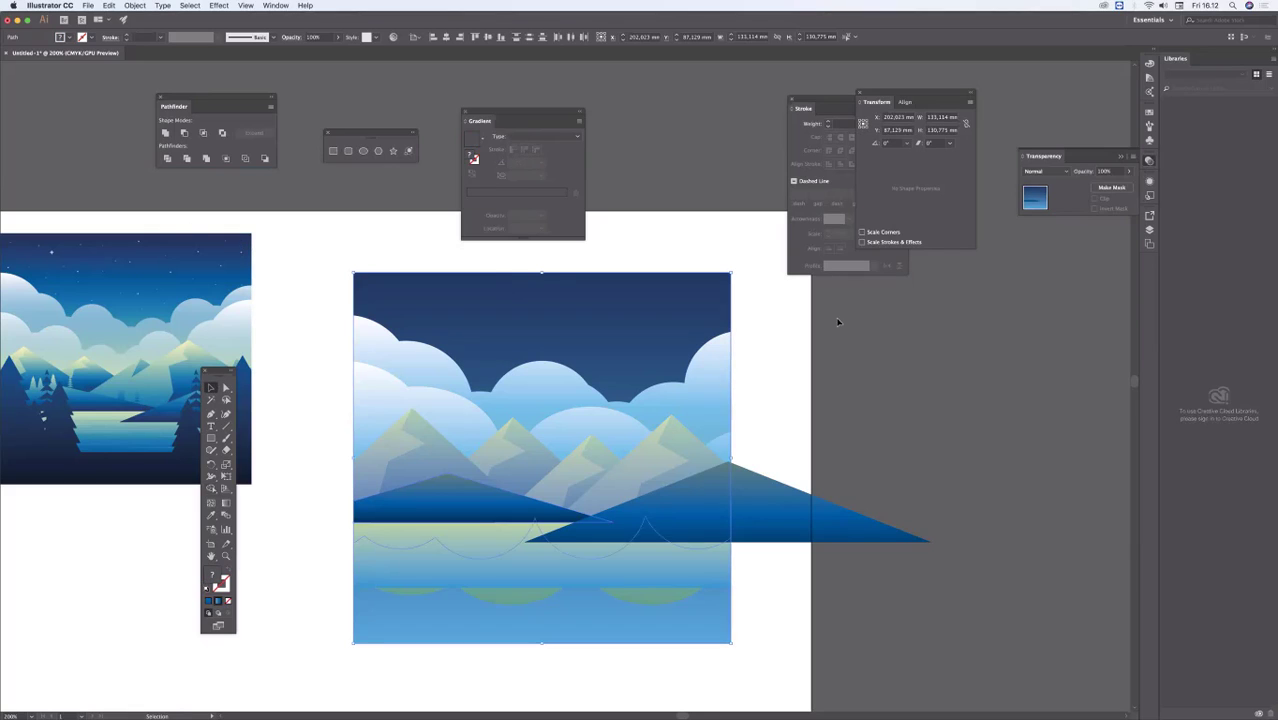
left_click(704, 295)
left_click(778, 508, "shift")
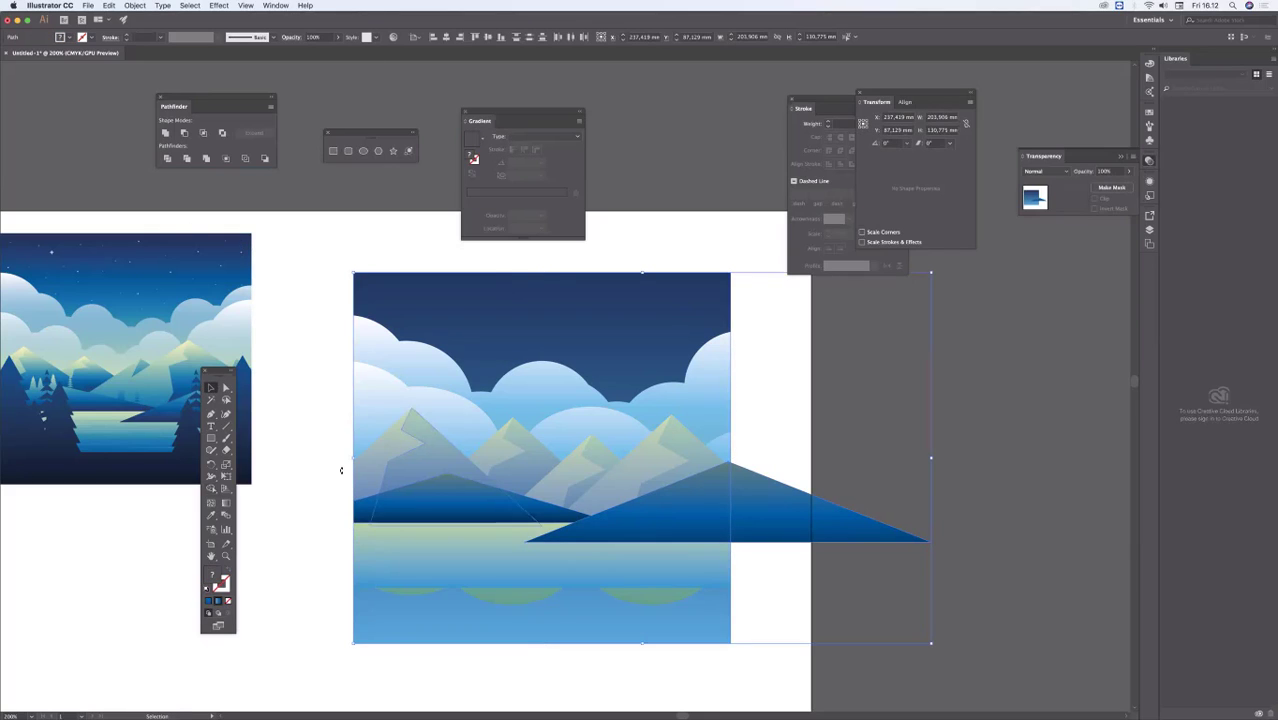
left_click(211, 489)
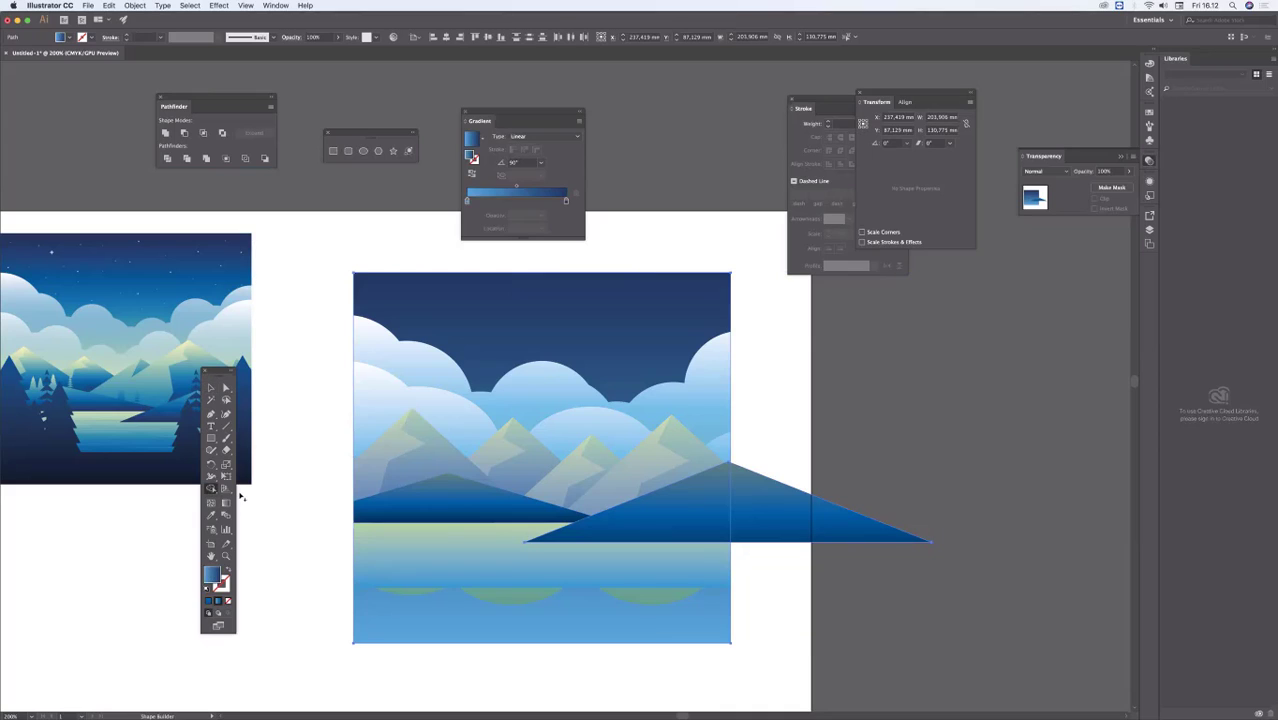
left_click(760, 524, "alt")
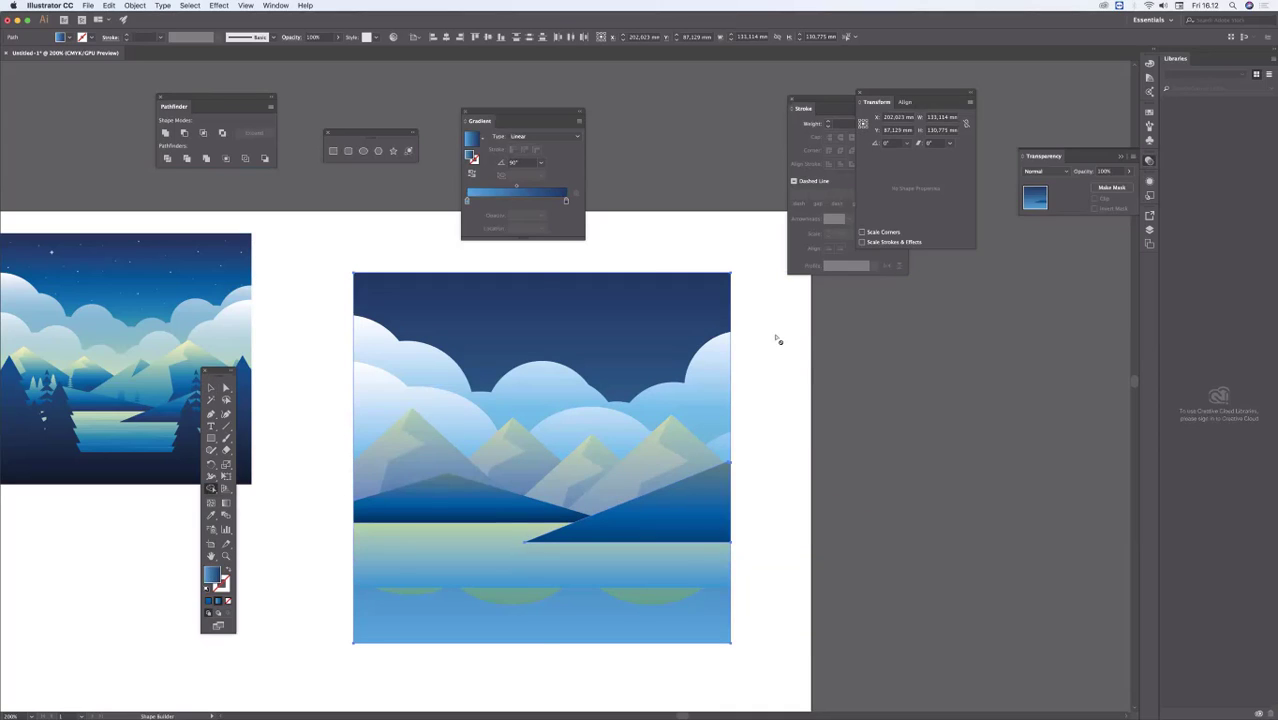
key("super+shift+a")
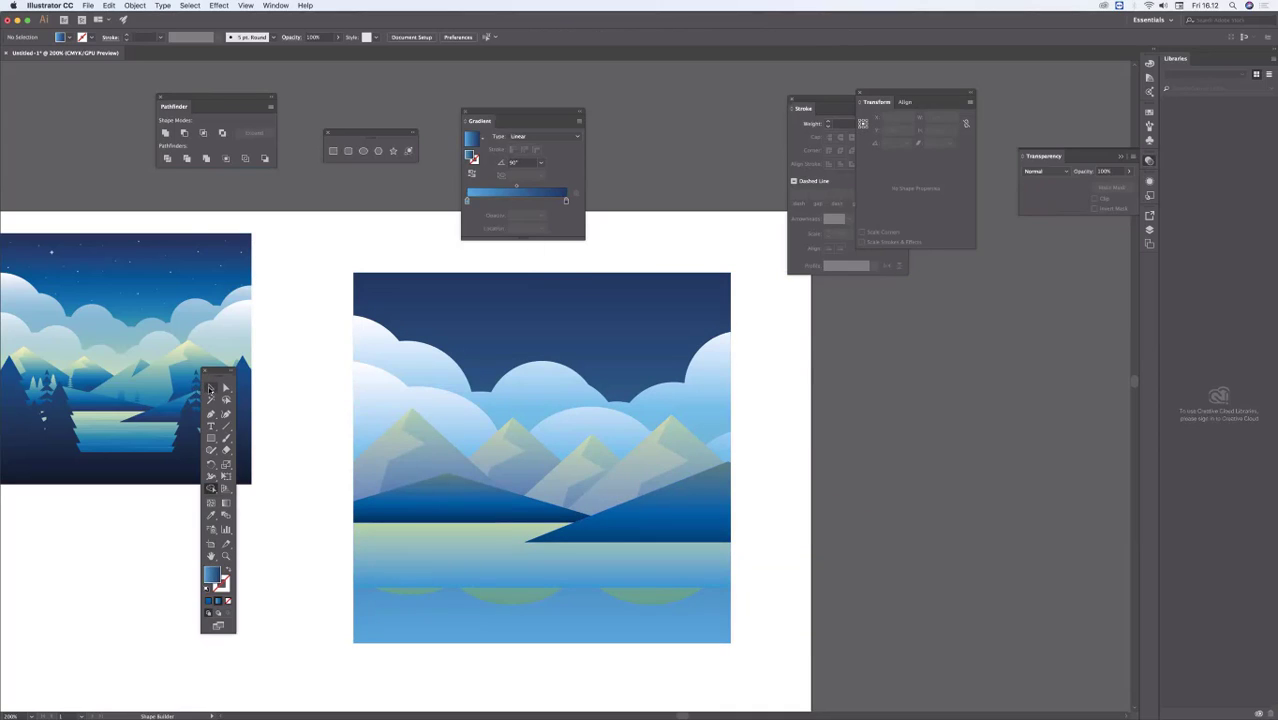
Step: Draw a foreground rectangle about 156 mm wide and 31 mm high across the scene's lower edge, covering the green reflections
left_click(210, 389)
left_click_drag(430, 457, 529, 339)
left_click_drag(590, 452, 658, 433)
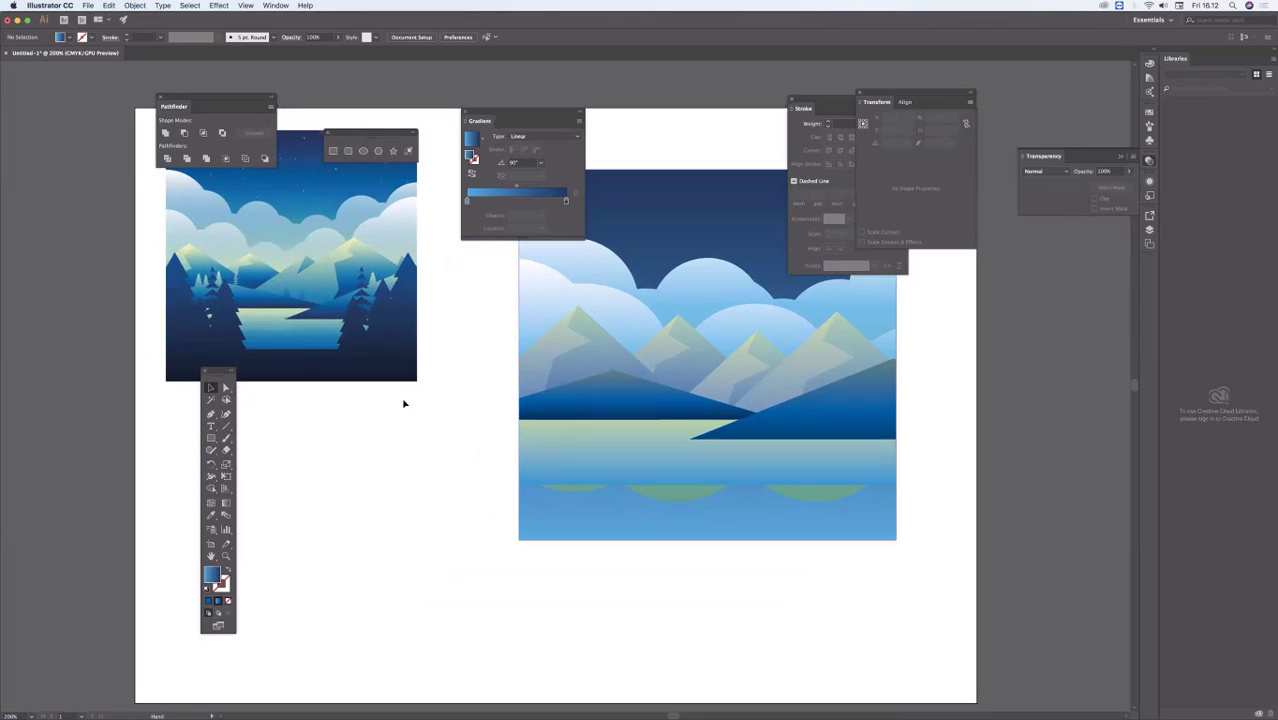
left_click_drag(226, 374, 228, 451)
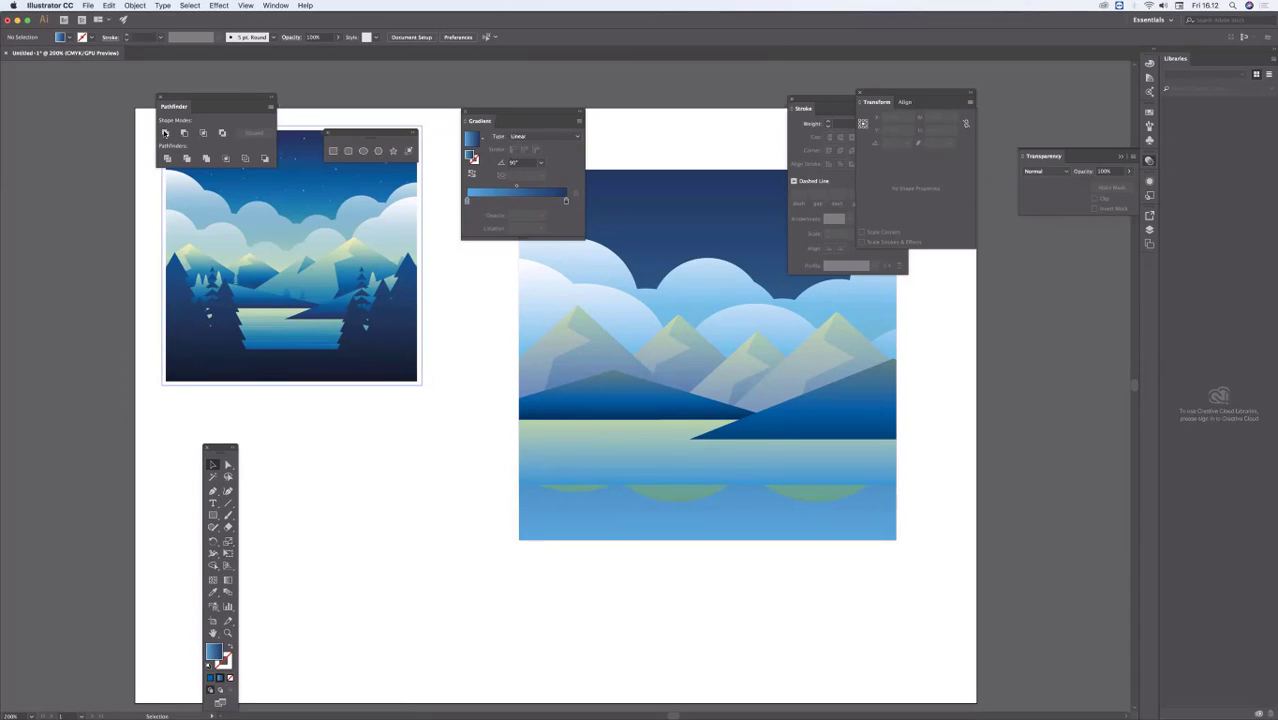
left_click(333, 150)
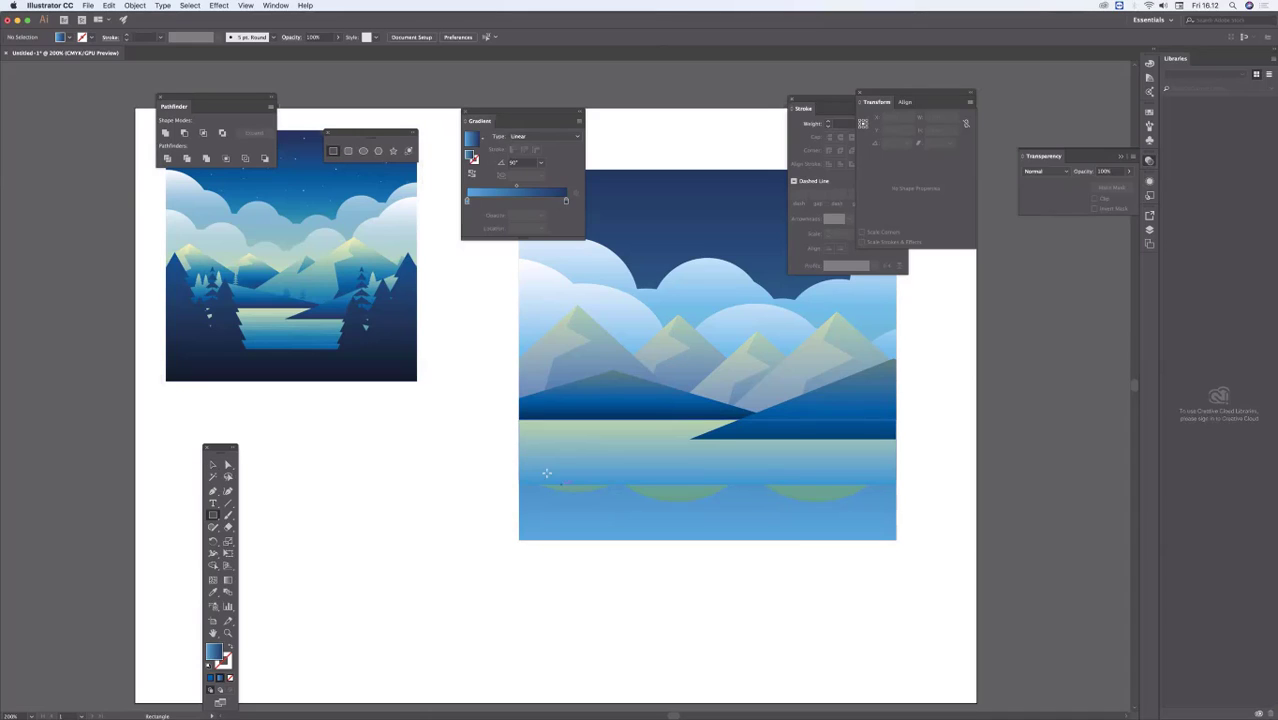
mouse_move(505, 467)
left_mouse_down()
mouse_move(800, 514)
mouse_move(946, 560)
left_mouse_up()
left_click_drag(699, 475, 529, 493)
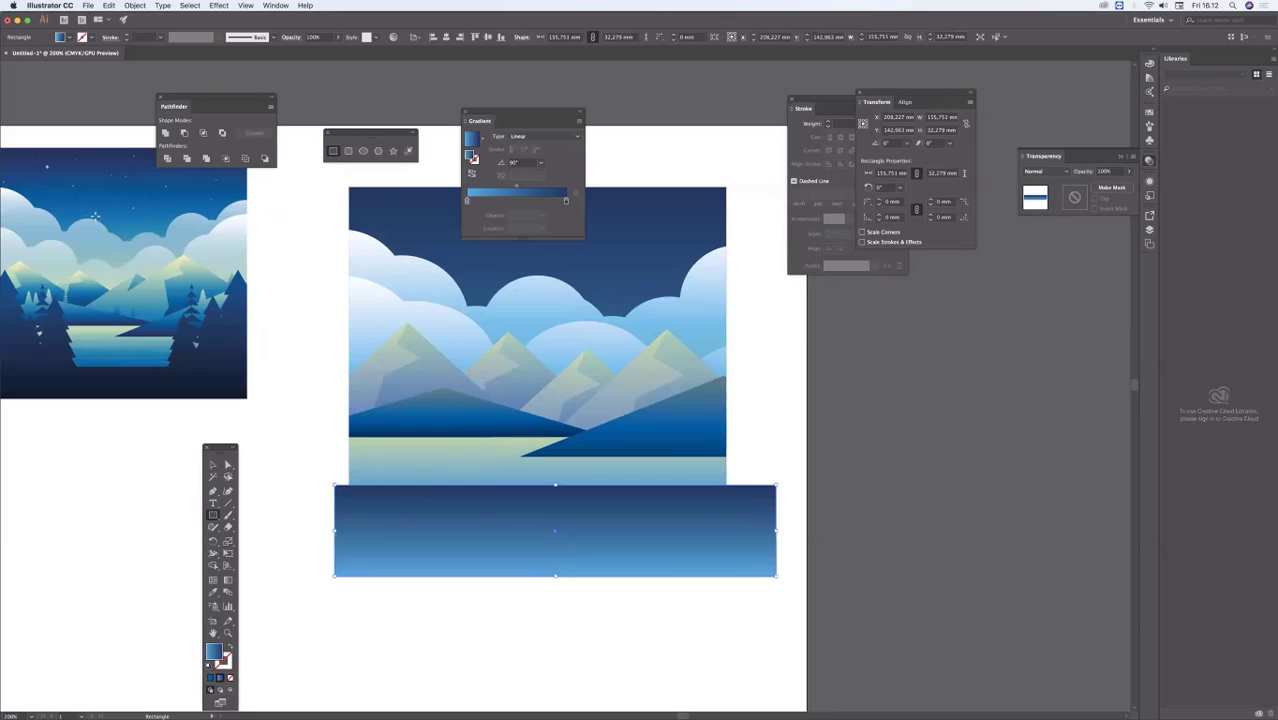
left_click(212, 464)
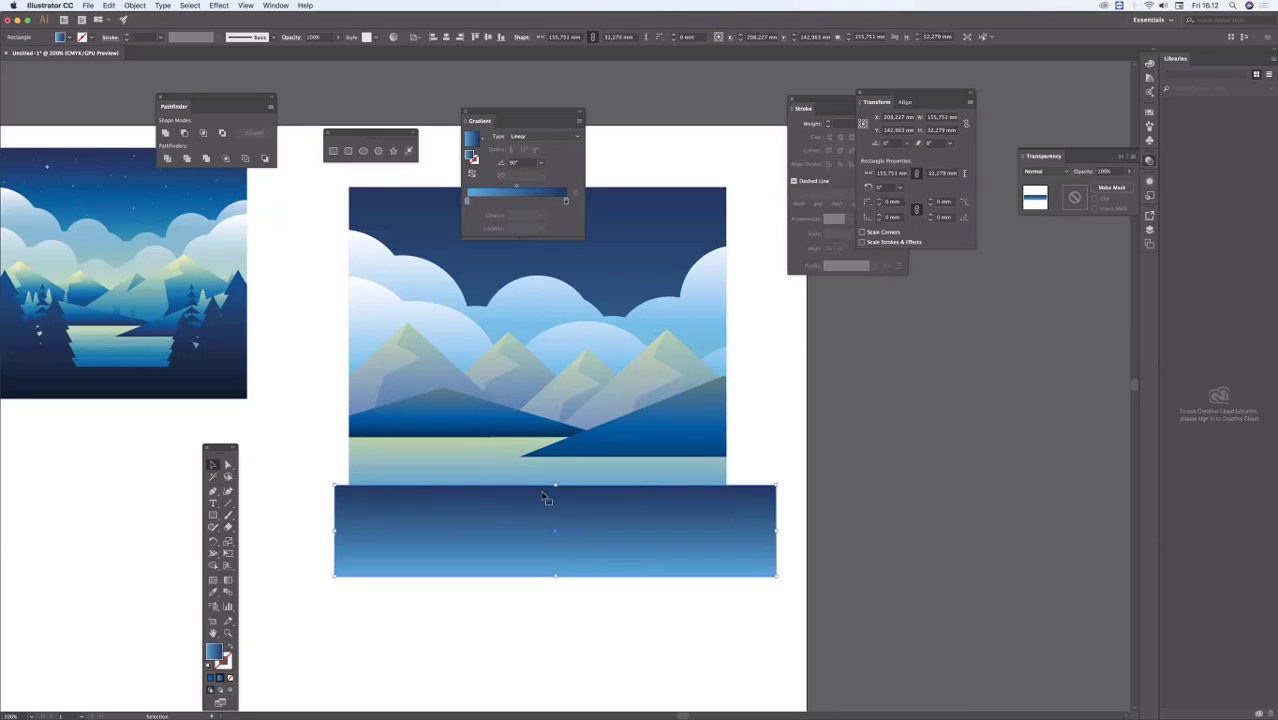
left_click_drag(553, 485, 554, 488)
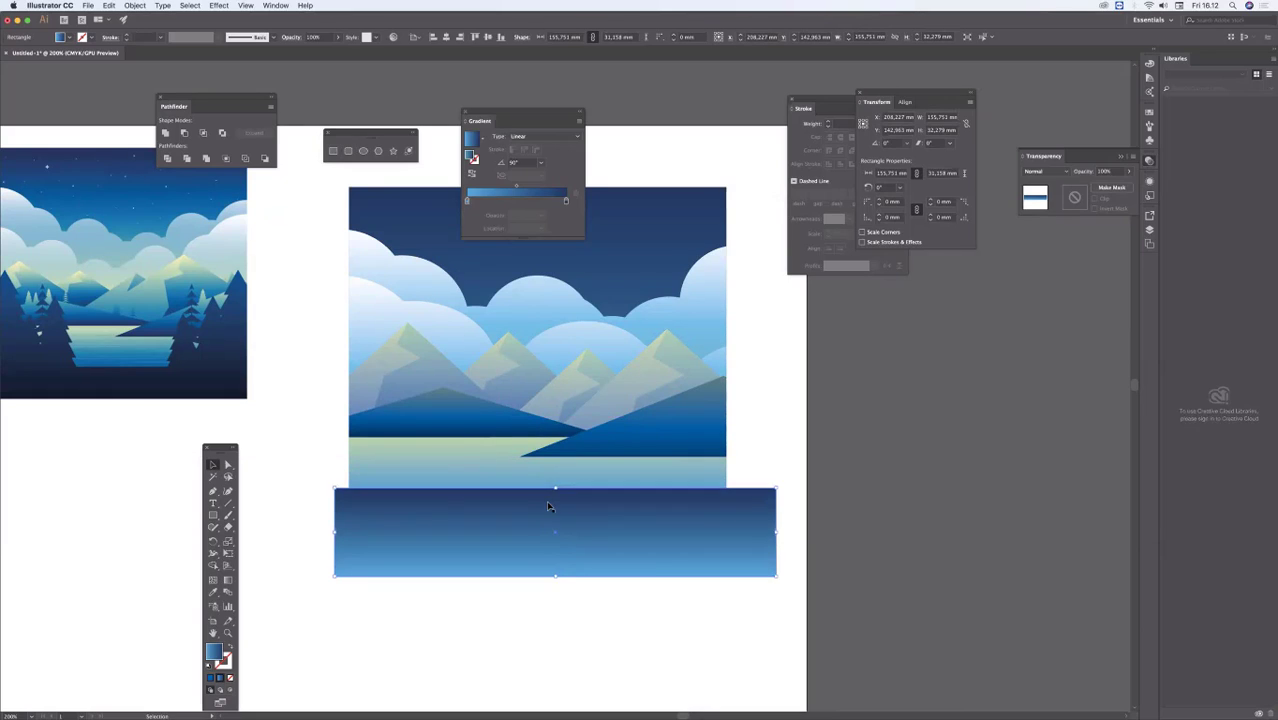
Step: Set the foreground rectangle's gradient angle to -90°
left_click(541, 163)
left_click(549, 268)
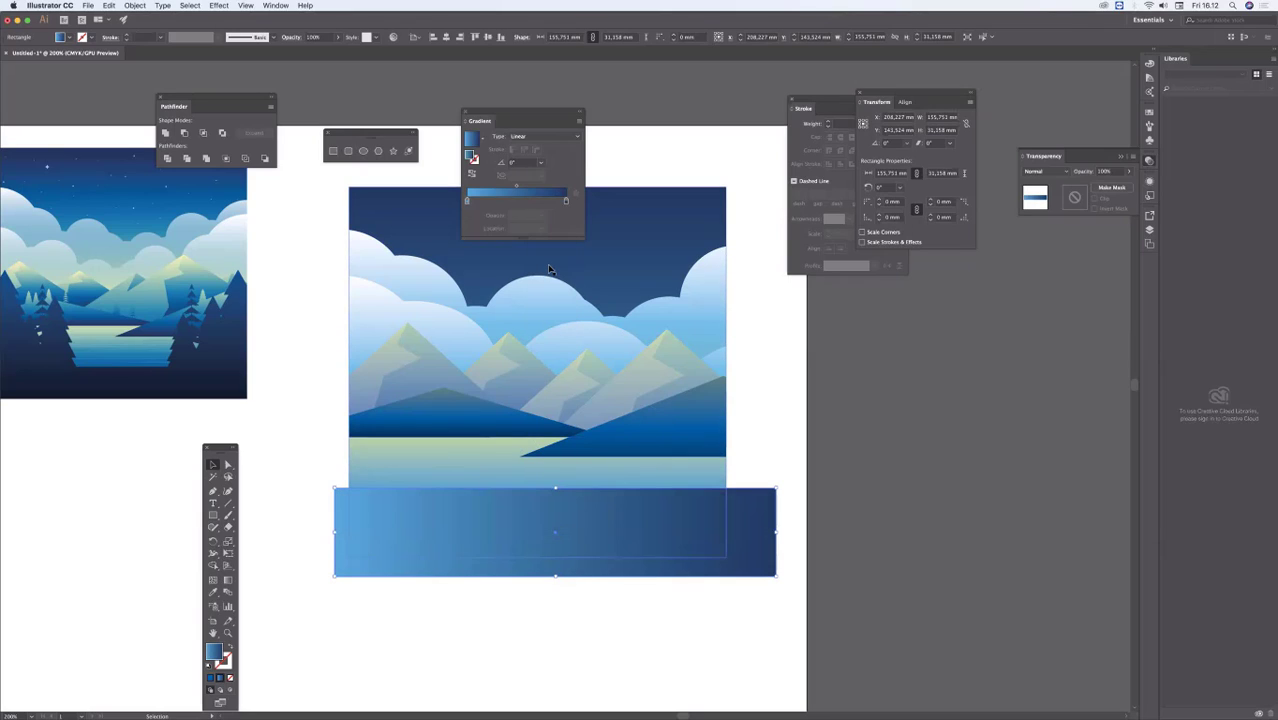
left_click(541, 163)
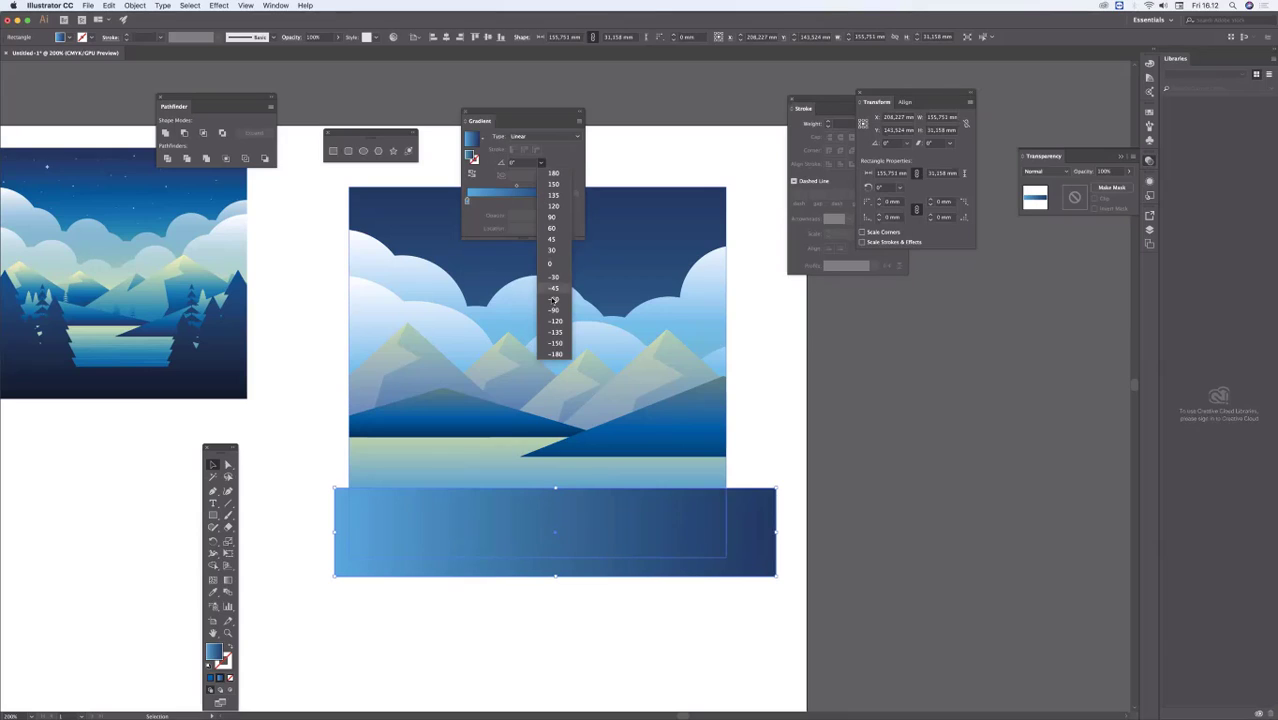
left_click(553, 307)
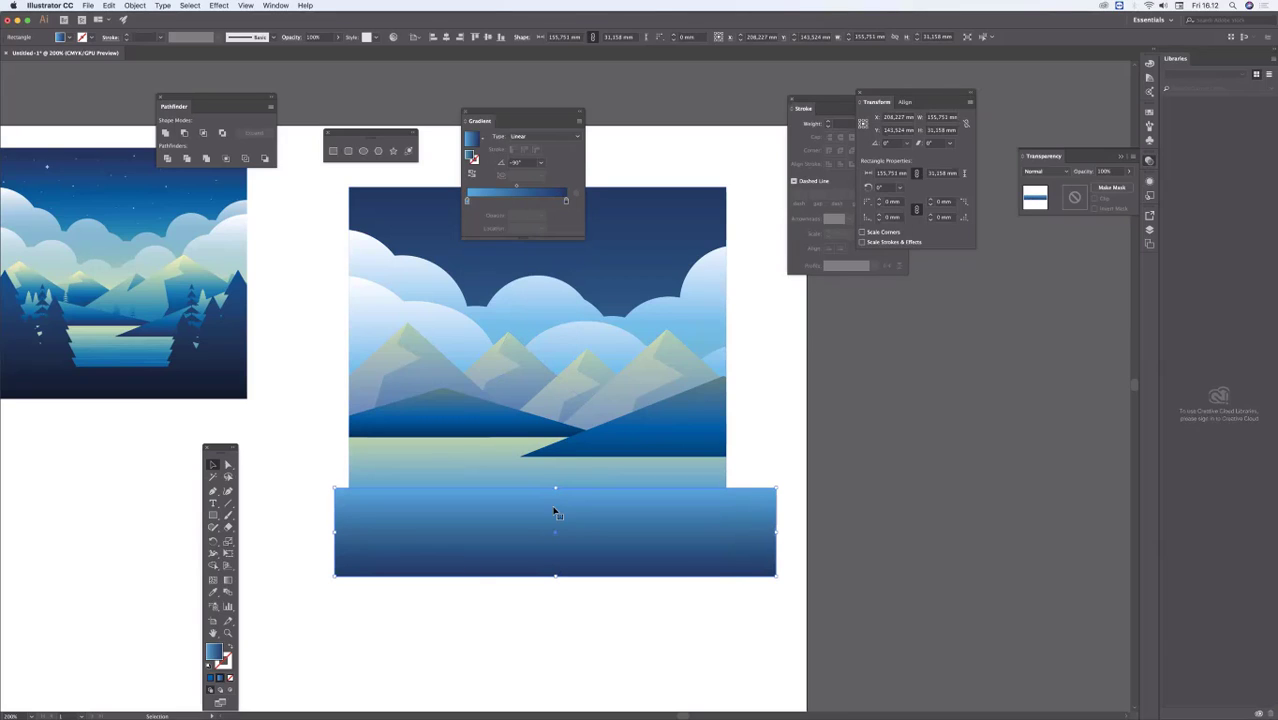
Step: Recolor the rectangle's light gradient stop to a deeper blue, about 92% cyan and 60% magenta, and deselect
left_click_drag(571, 485, 601, 415)
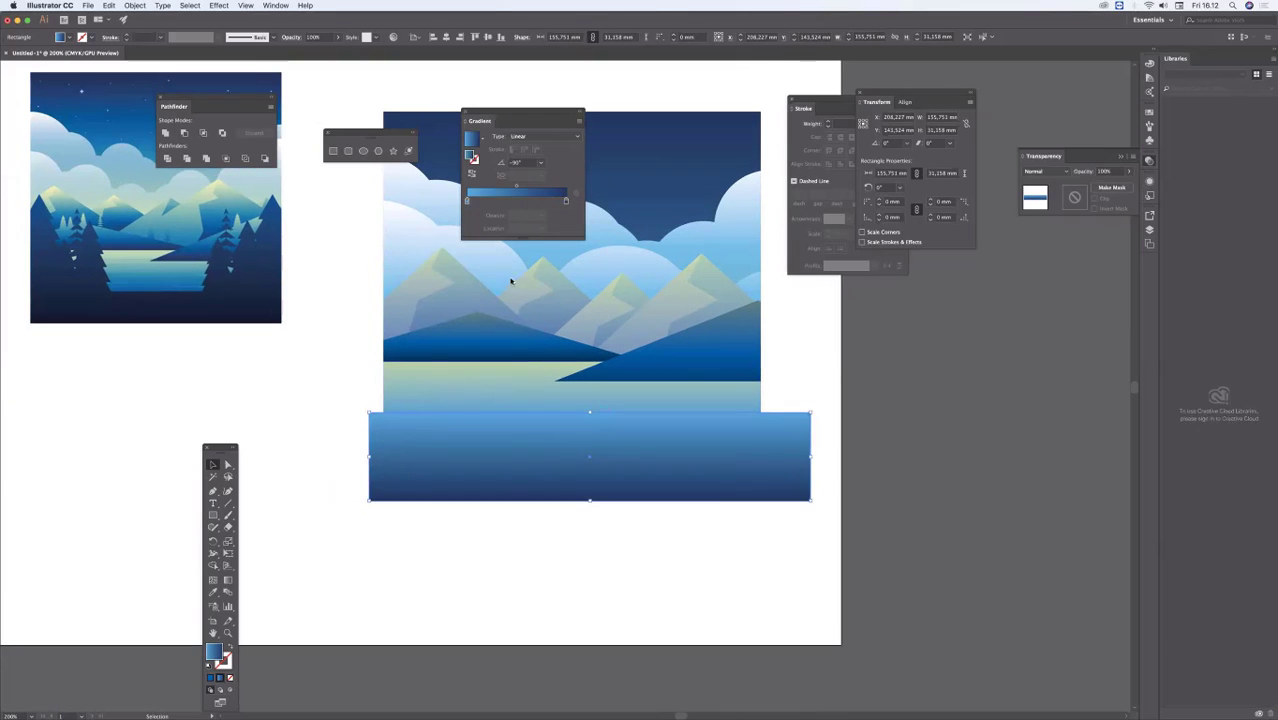
double_click(467, 201)
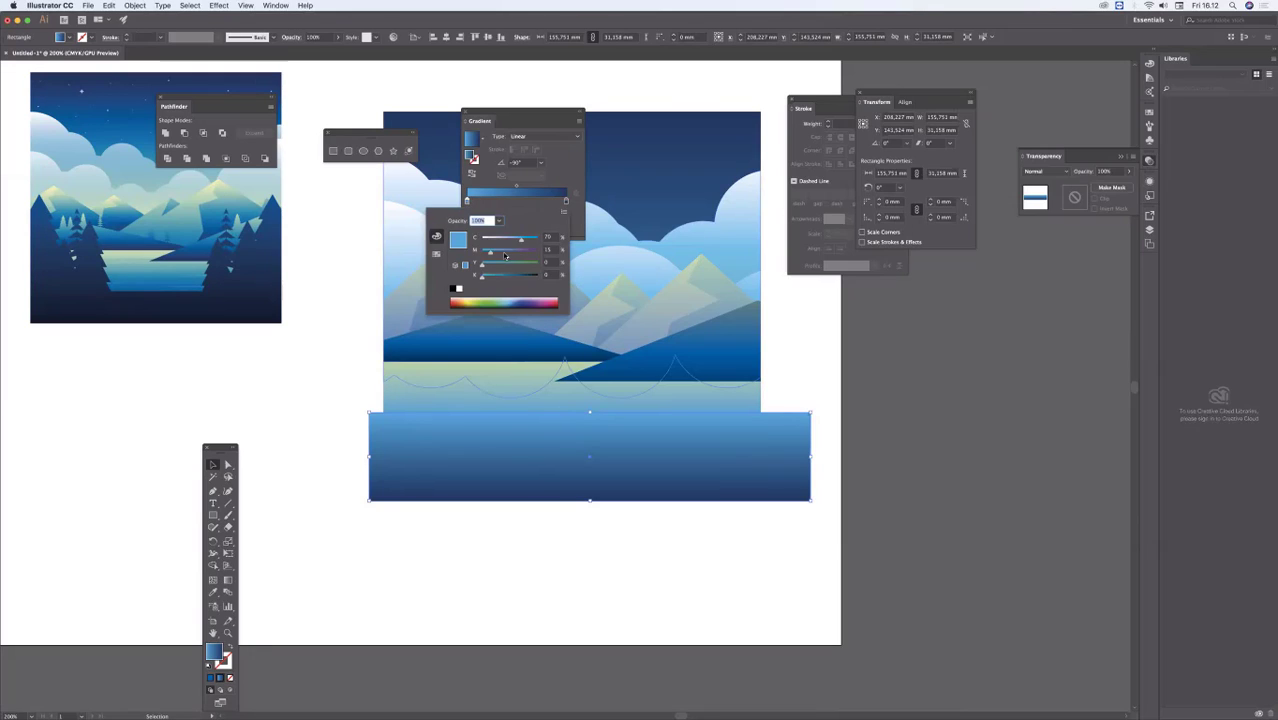
left_click(516, 301)
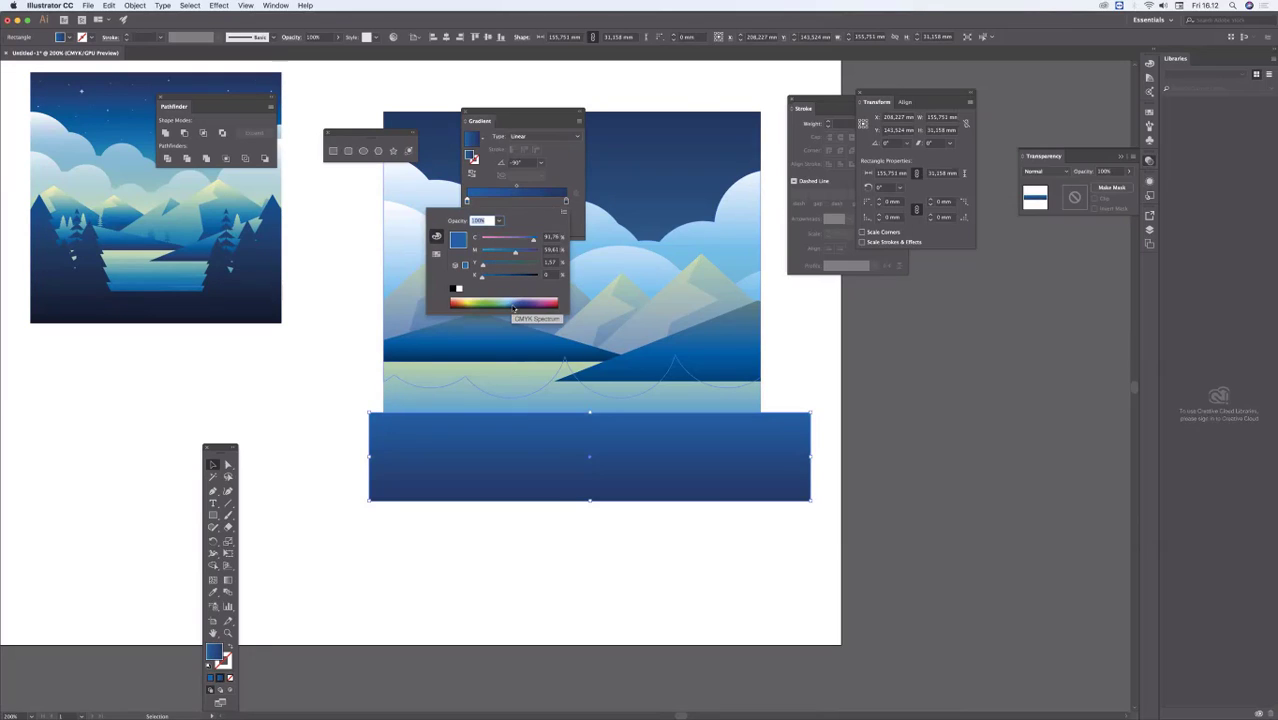
left_click(308, 411)
left_click(319, 418)
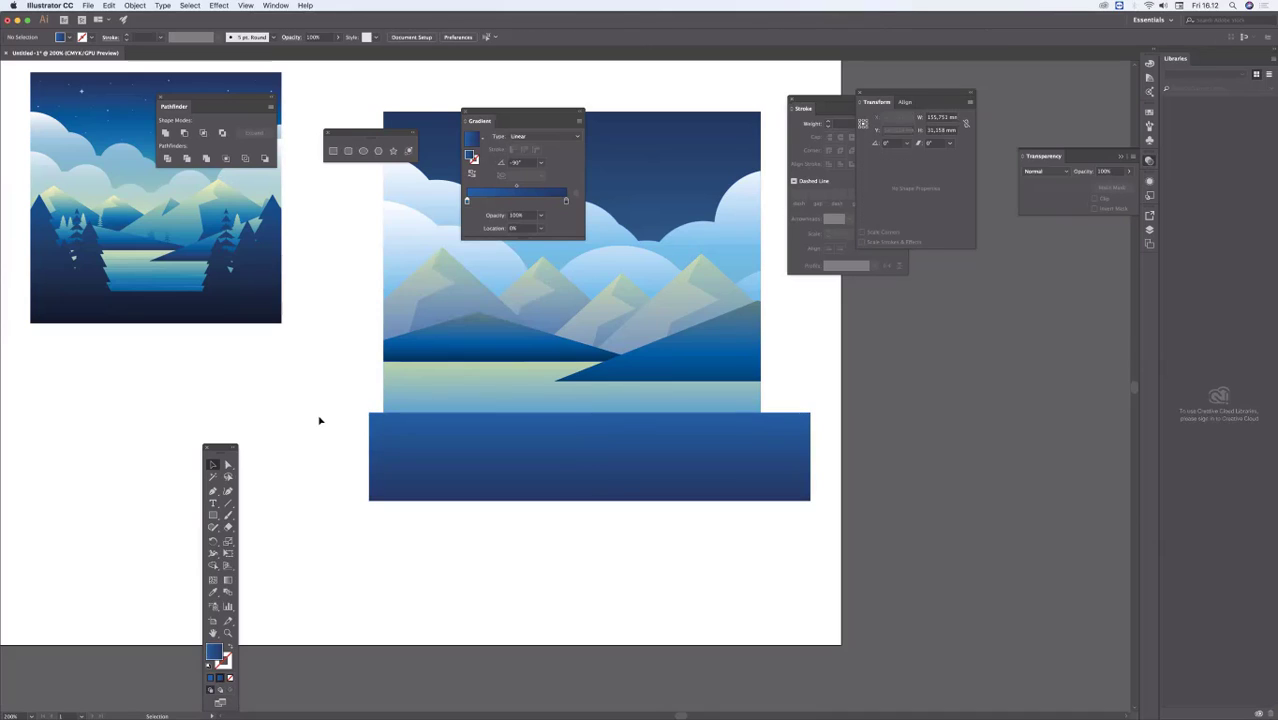
Step: Trim the foreground rectangle to the scene's background outline with the Shape Builder, and clear the selection
scroll(319, 420, "up", 3)
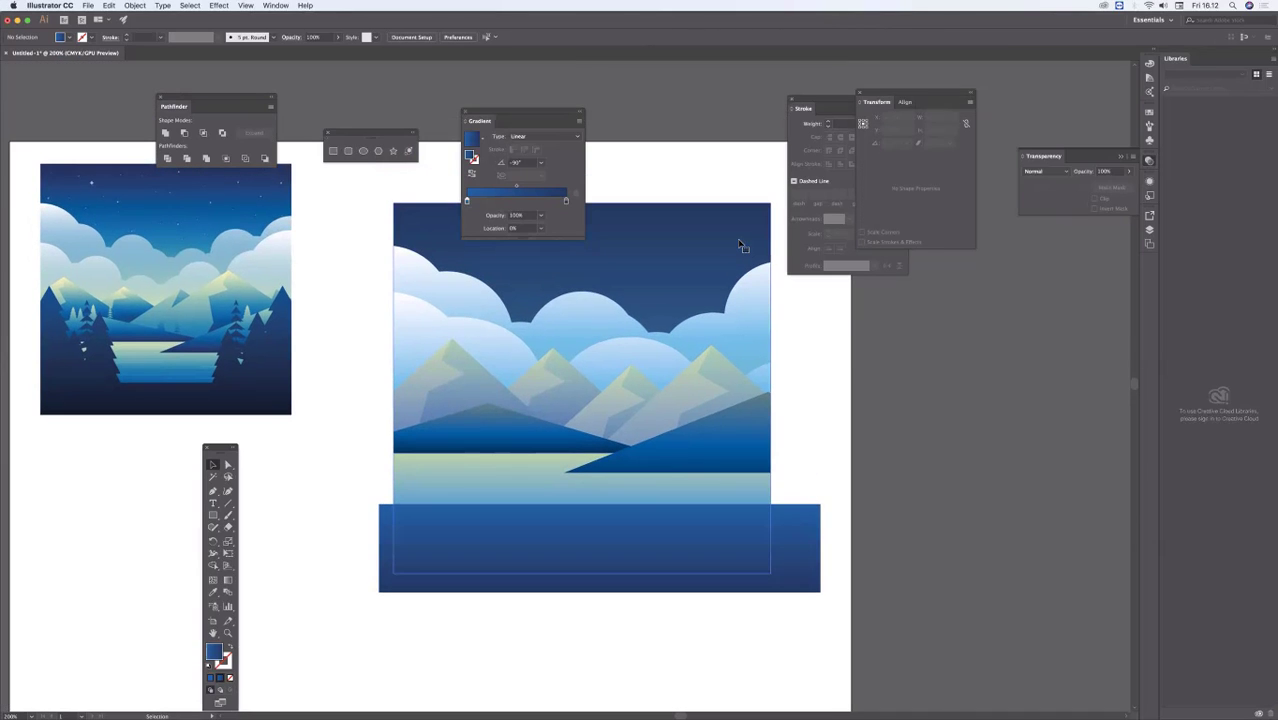
left_click(740, 245)
left_click(736, 545, "shift")
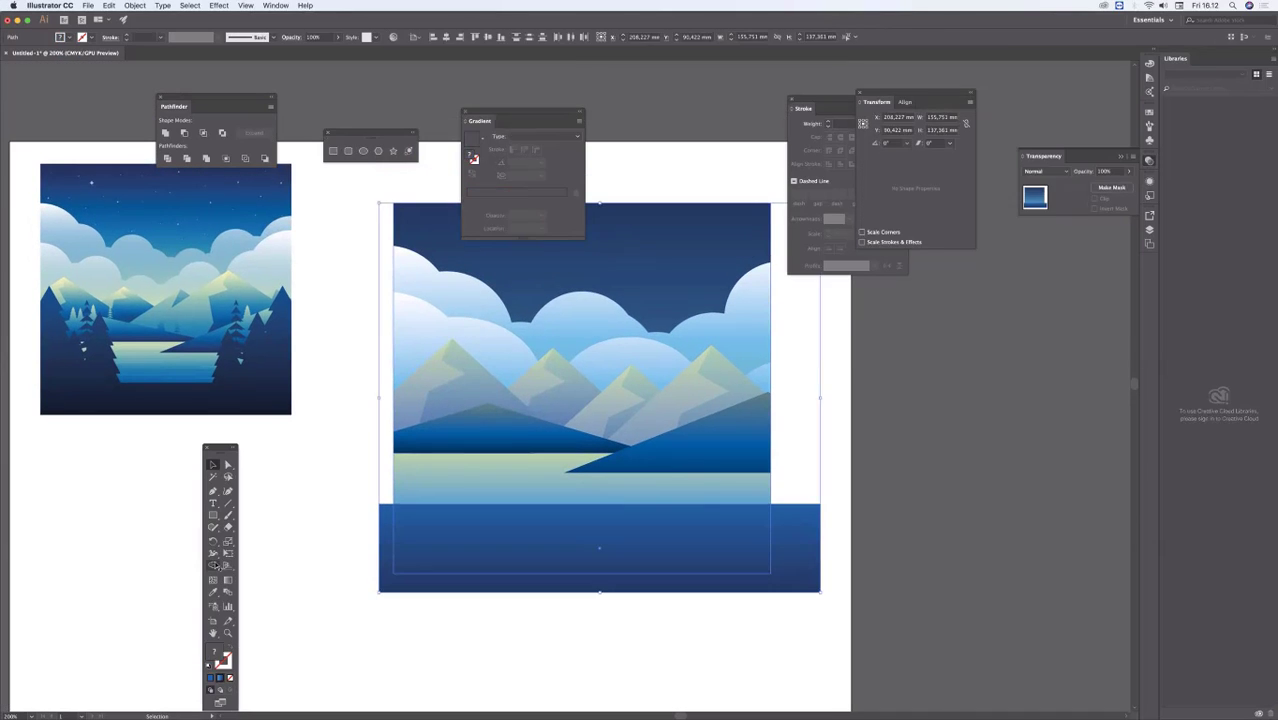
key("shift+m")
left_click(800, 535, "alt")
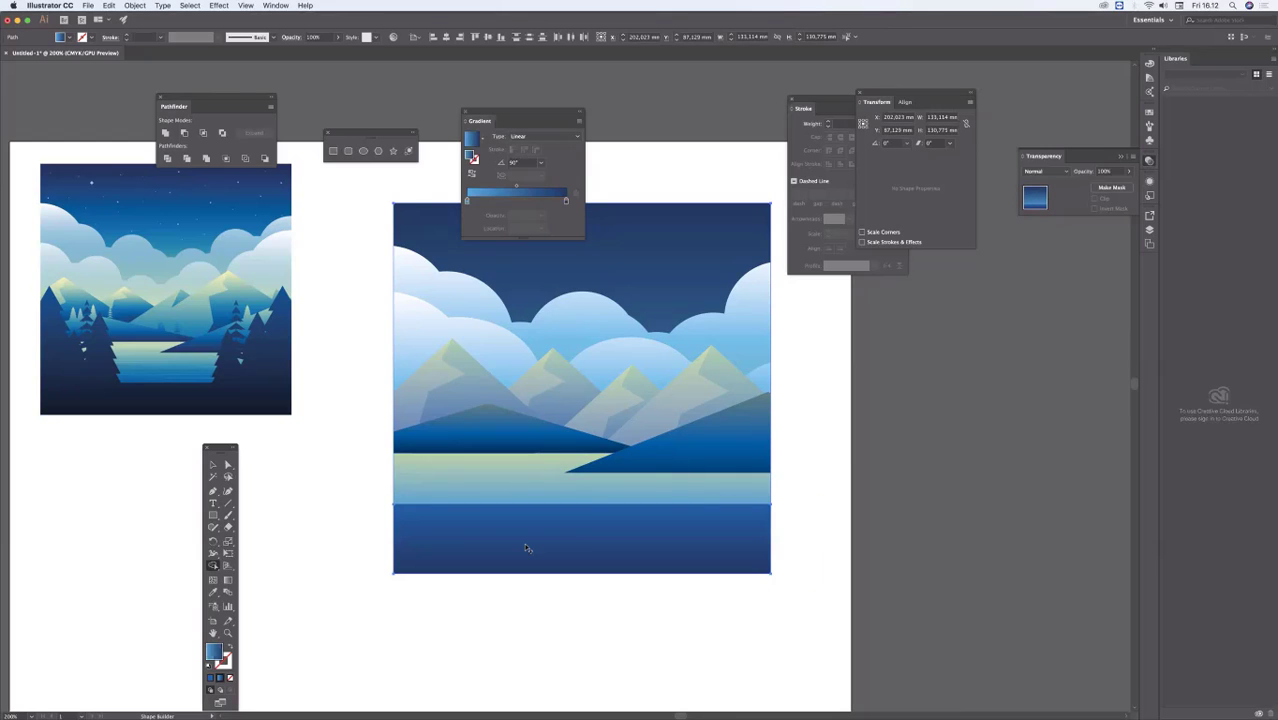
left_click(356, 493, "super")
Step: Draw a triangle about 42 mm wide below the reference image, reduce its height to about 30 mm, and deselect
scroll(356, 499, "up", 1)
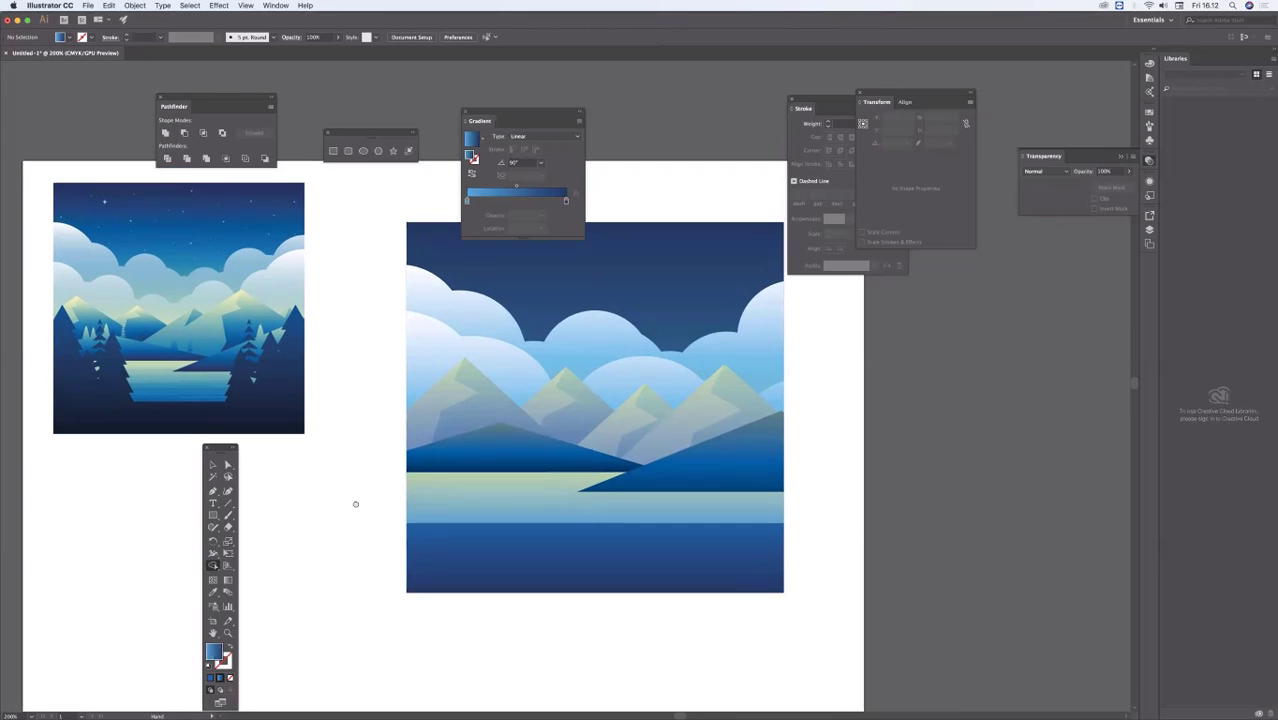
scroll(351, 437, "down", 5)
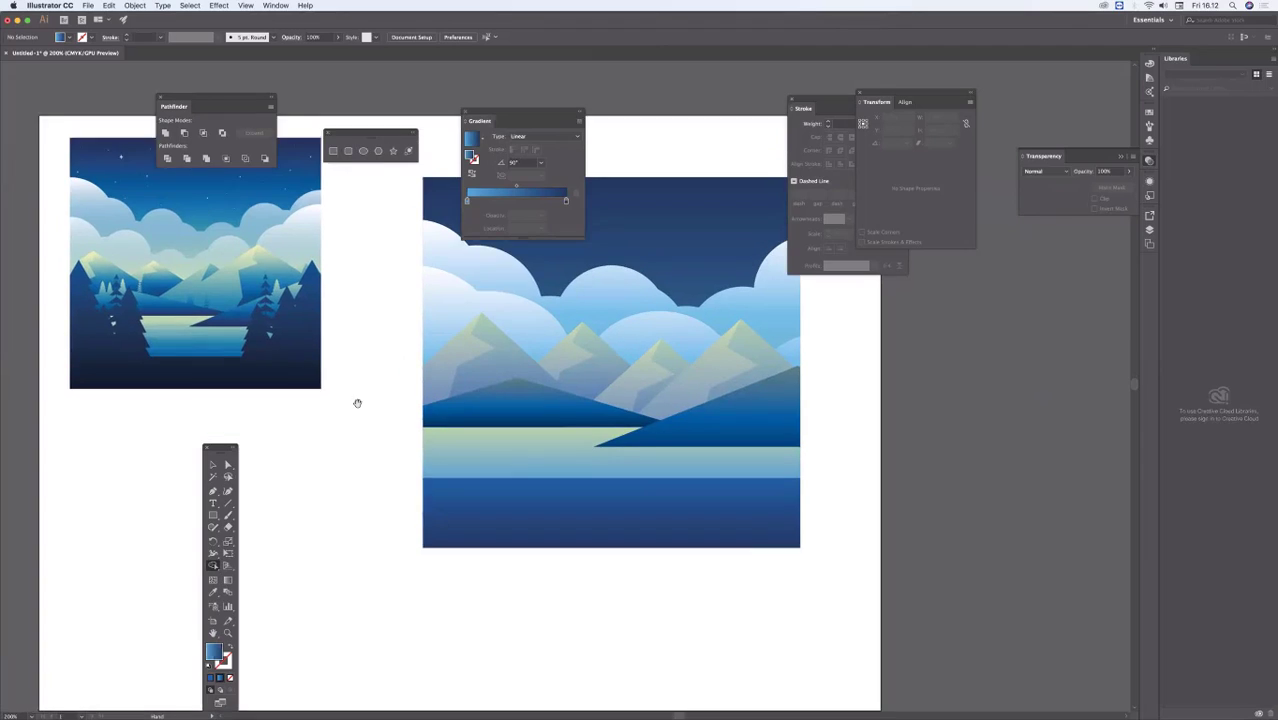
left_click(379, 426, "alt+super")
scroll(357, 439, "right", 5)
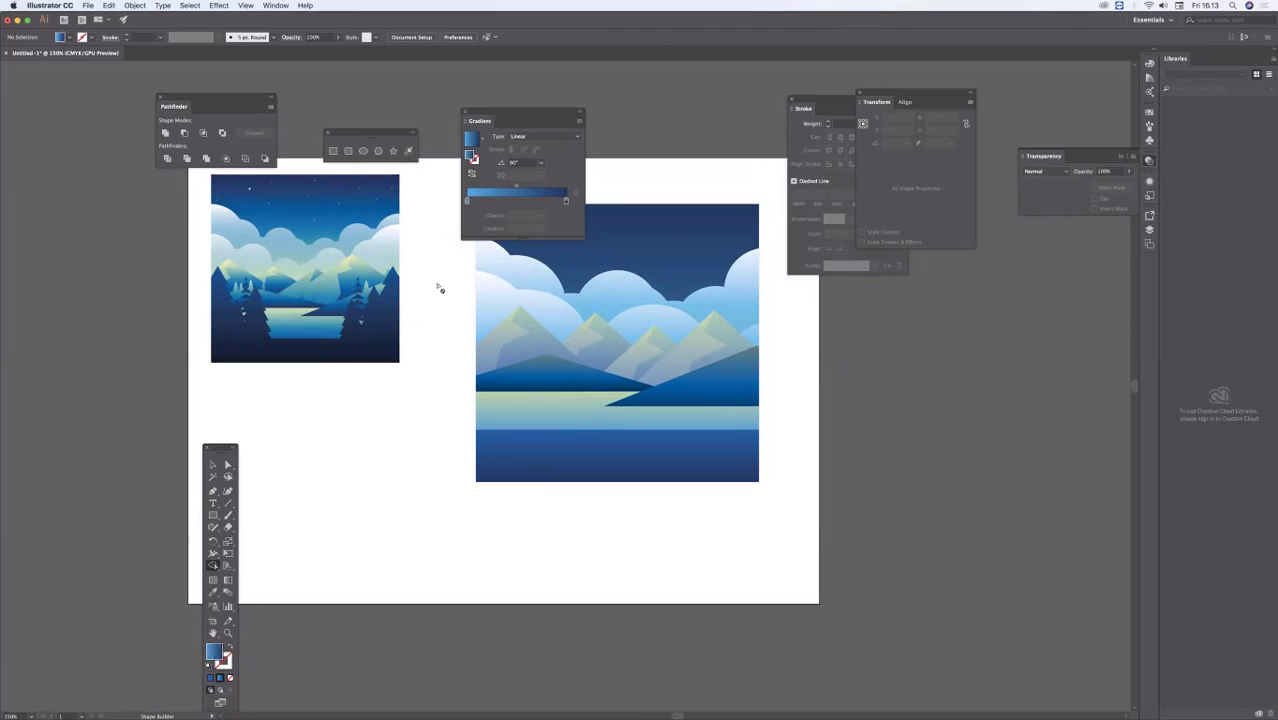
left_click(378, 151)
left_click_drag(358, 401, 402, 425)
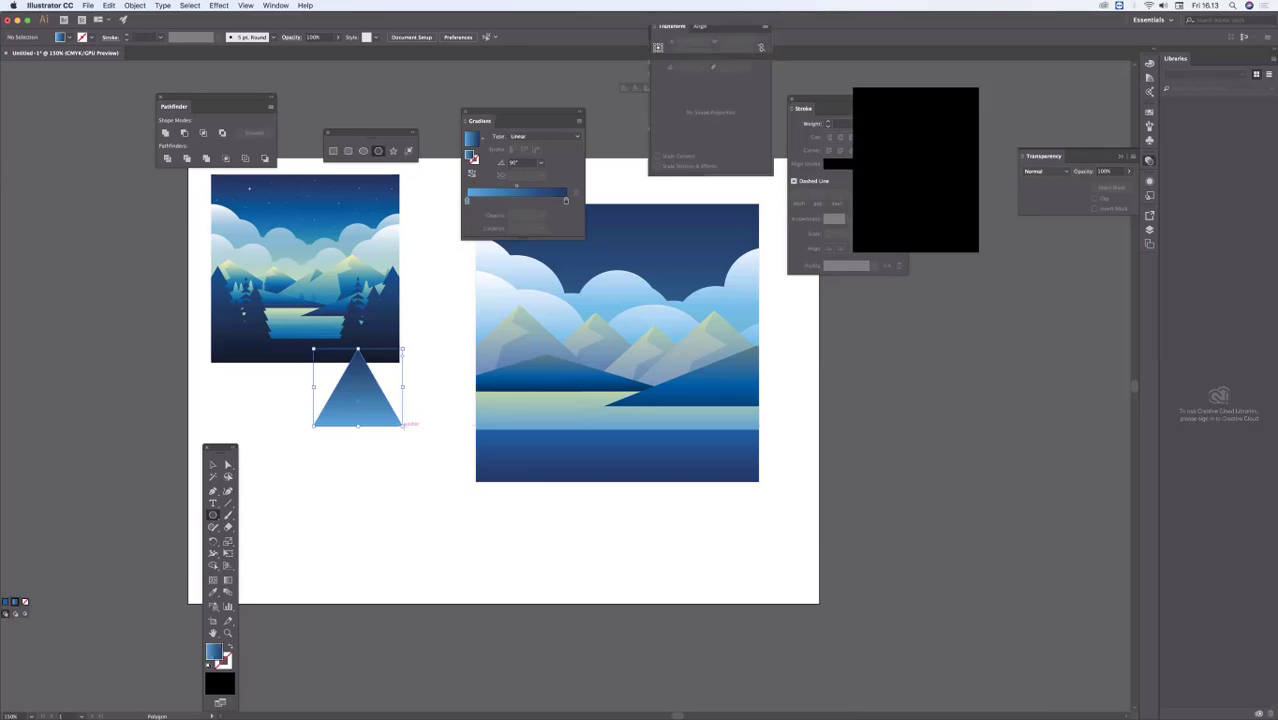
left_click(213, 465)
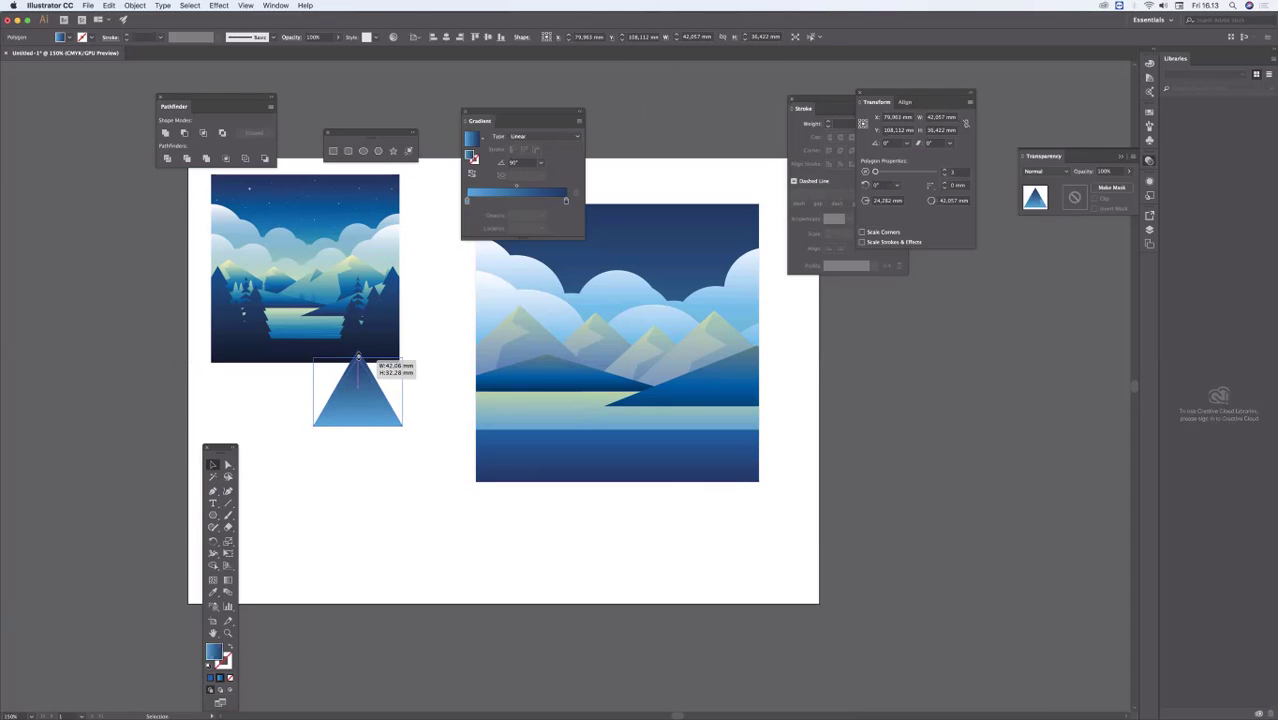
left_click(357, 470)
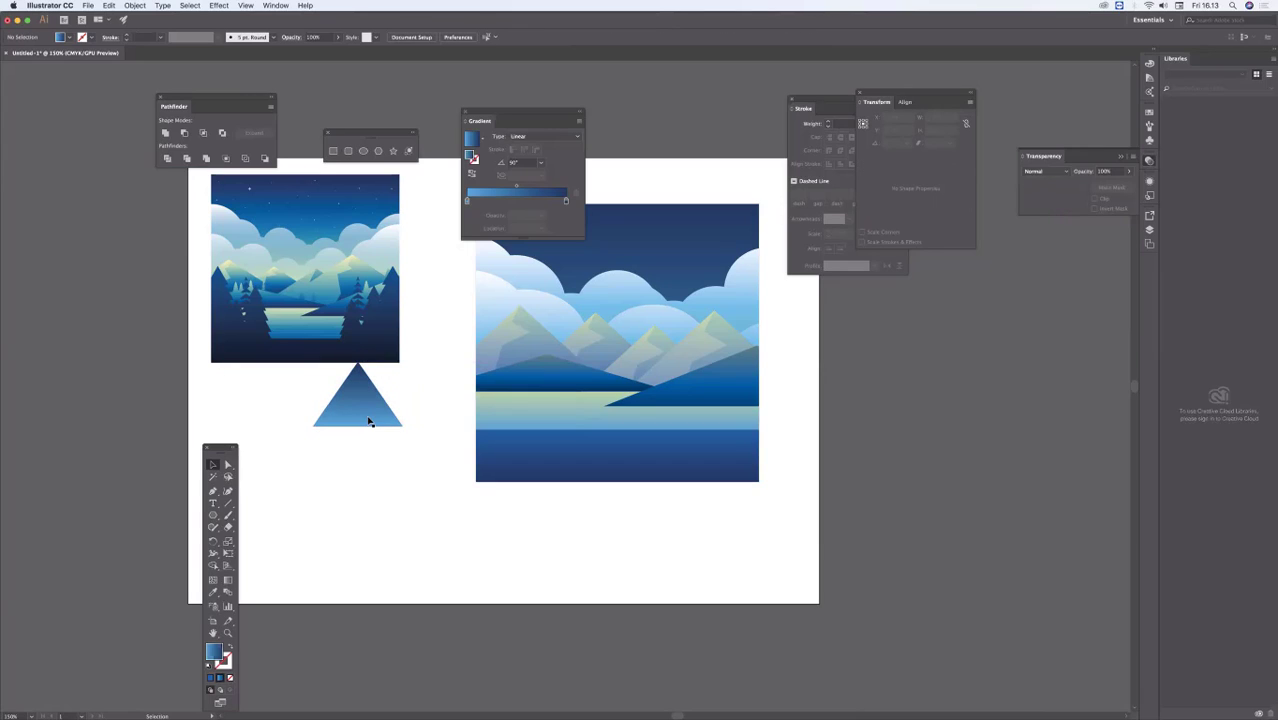
Step: Stack three enlarged copies of the triangle downward to form a four-tier tree about 57 mm wide and 87 mm high
left_click_drag(368, 420, 368, 445)
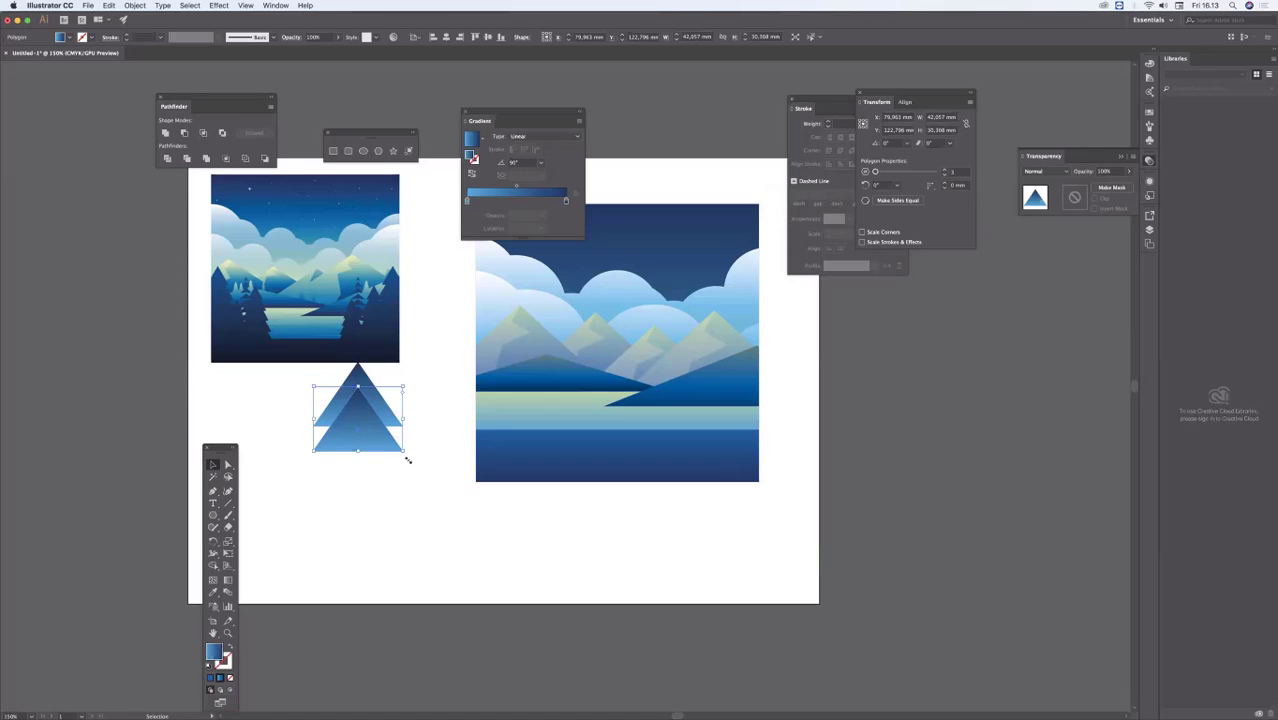
left_click_drag(404, 450, 393, 532)
left_click(436, 511)
Step: Unite the four stacked triangles into a single tree silhouette with Pathfinder
left_click_drag(305, 386, 417, 548)
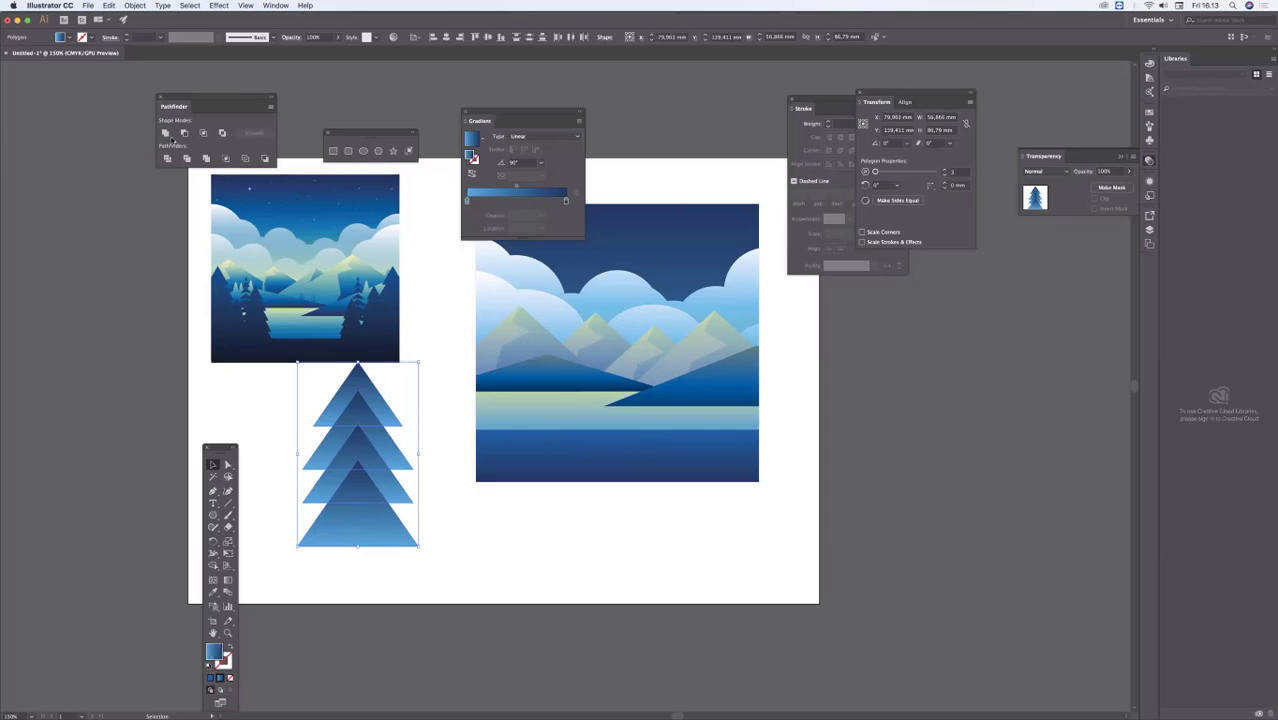
left_click_drag(220, 103, 626, 507)
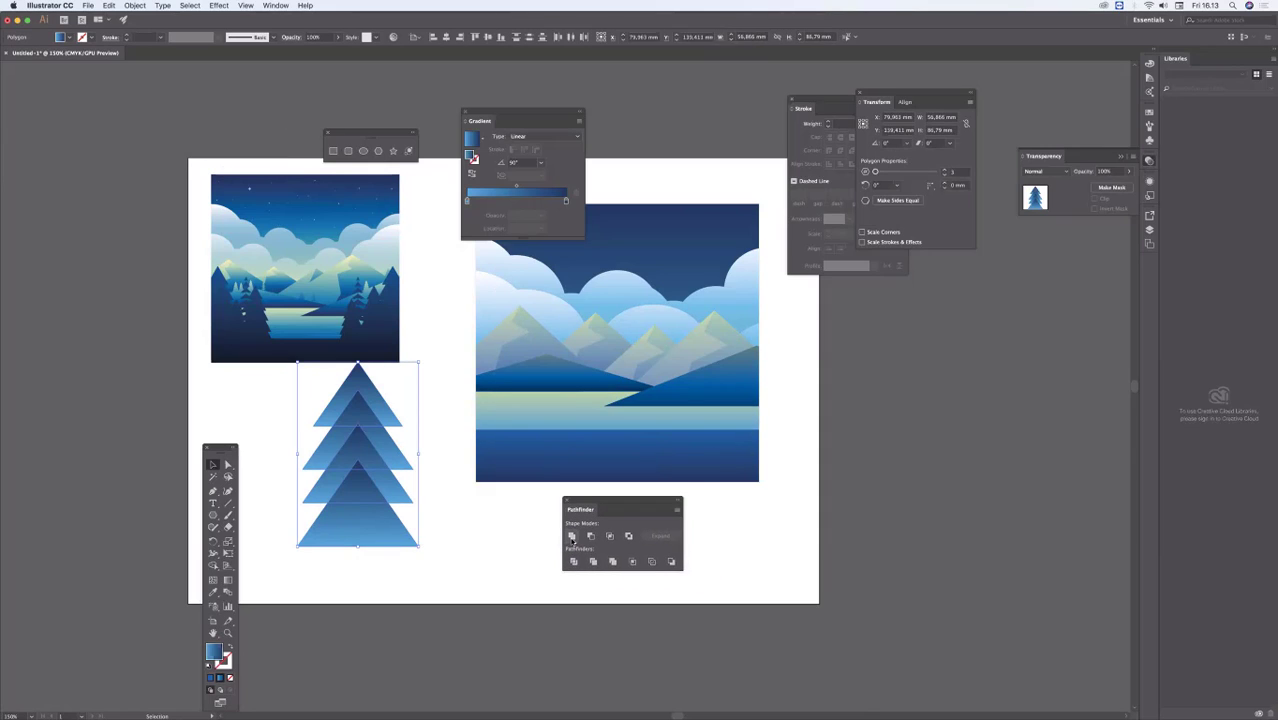
left_click(572, 536)
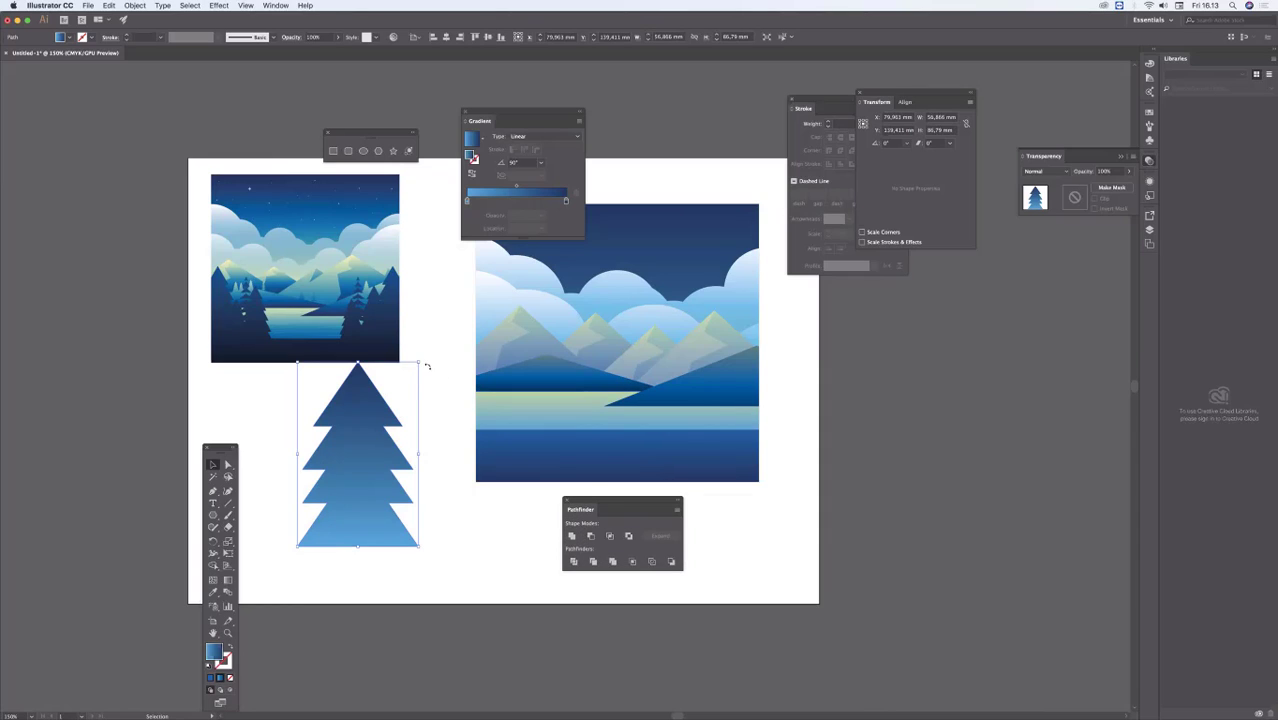
Step: Place the tree, scaled down to about 29 by 44 mm, on the scene's right shore and sample the foreground's gradient onto it
left_click_drag(418, 363, 383, 416)
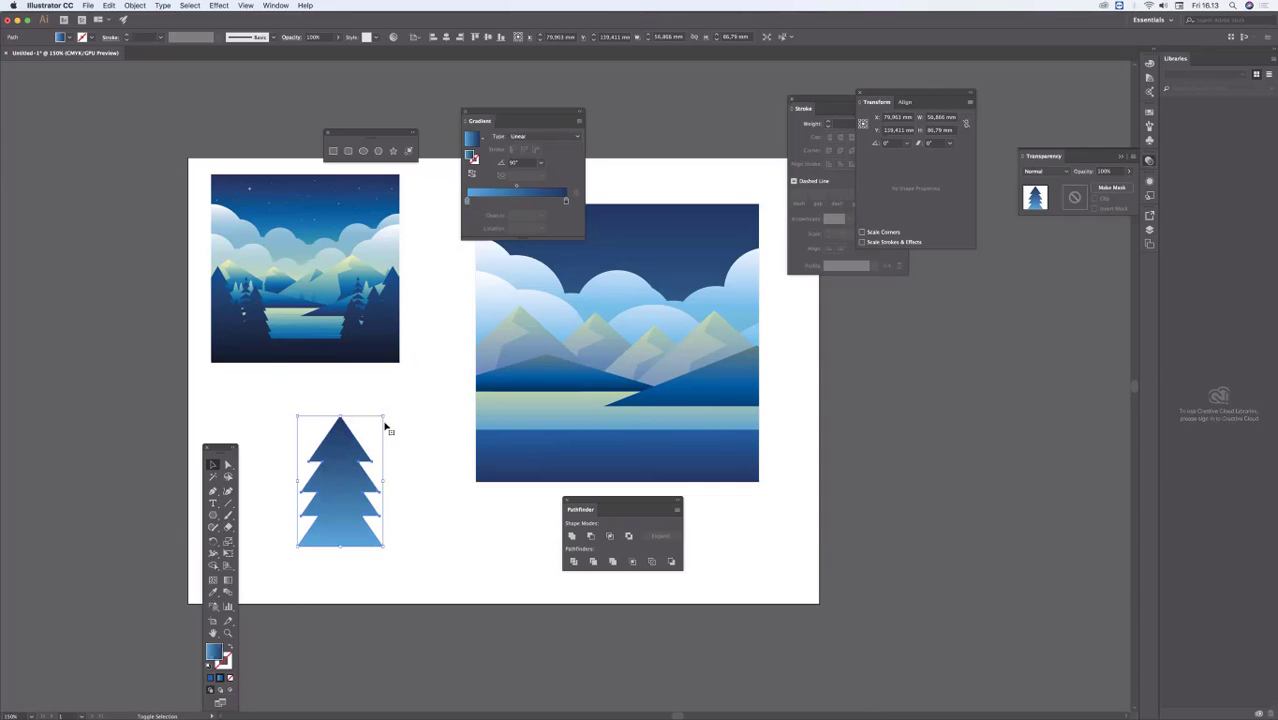
left_click_drag(373, 498, 752, 388)
key("i")
left_click(698, 456)
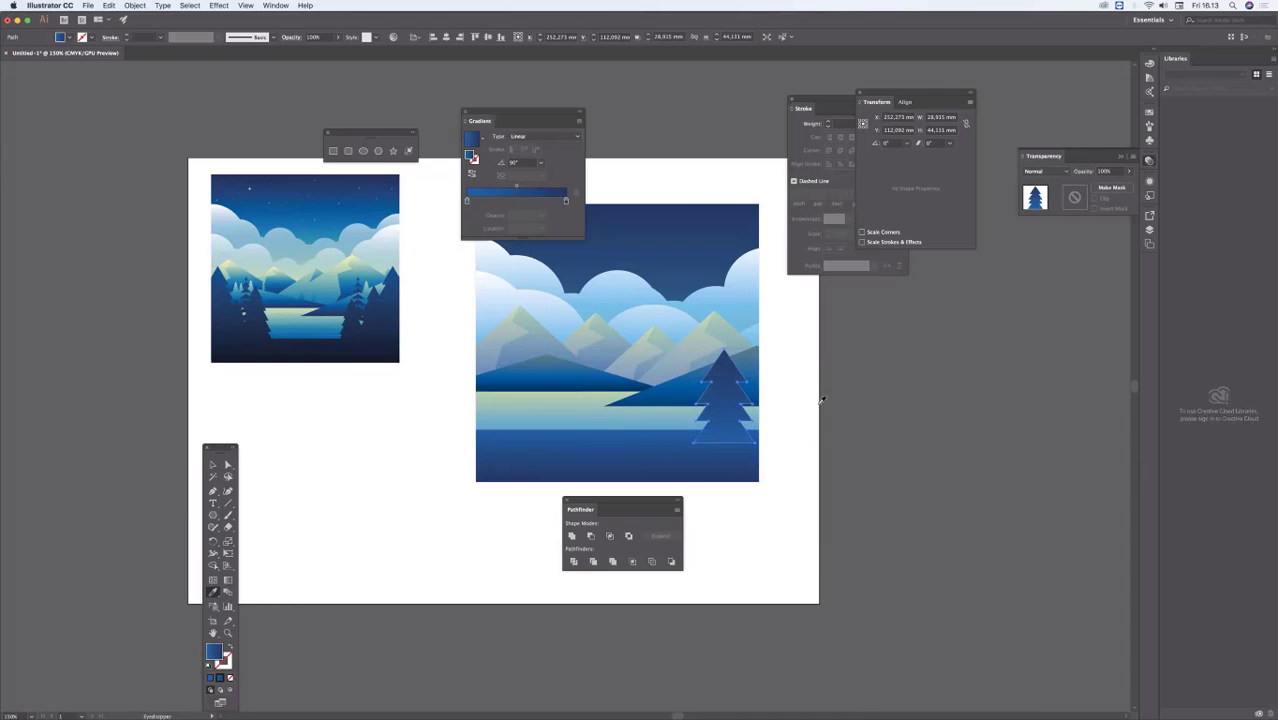
left_click(829, 389, "super")
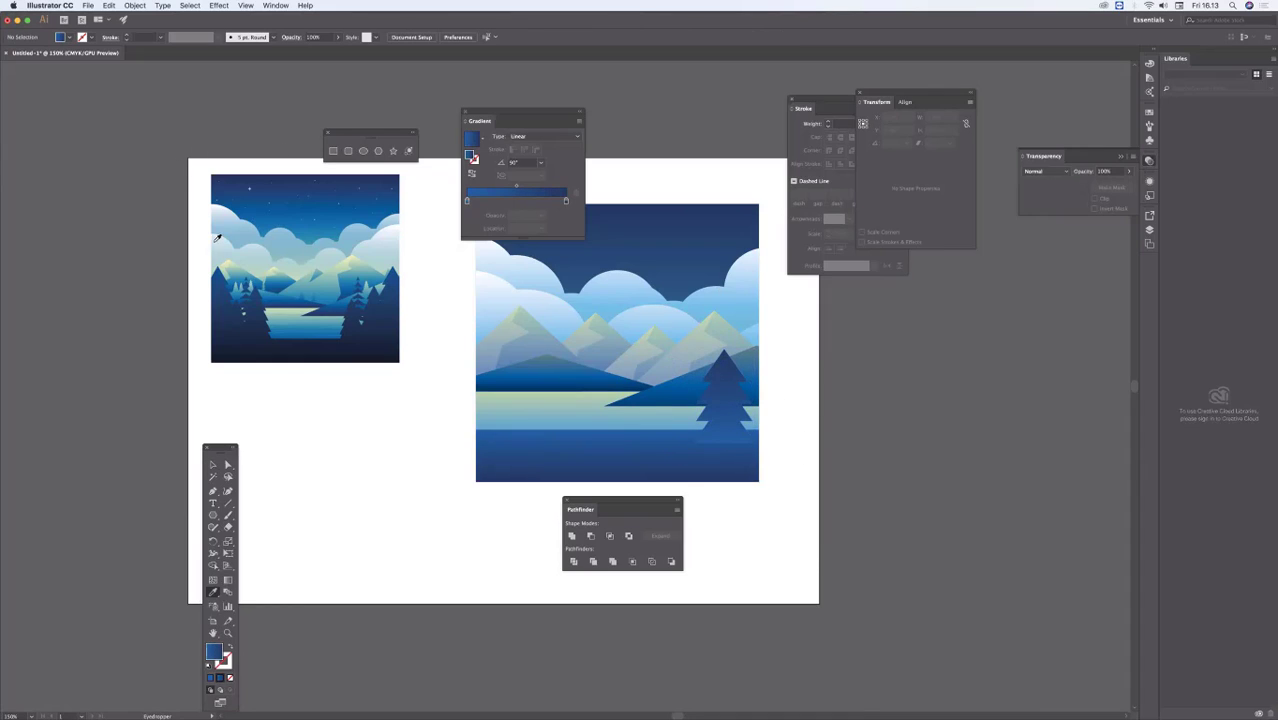
Step: Duplicate the tree at varying sizes to form groups of three on both sides of the lake, and deselect
key("v")
mouse_move(731, 394)
left_mouse_down()
mouse_move(628, 446)
mouse_move(756, 389)
mouse_move(732, 404)
left_mouse_up()
left_click_drag(752, 360, 544, 337)
left_click_drag(486, 384, 550, 401)
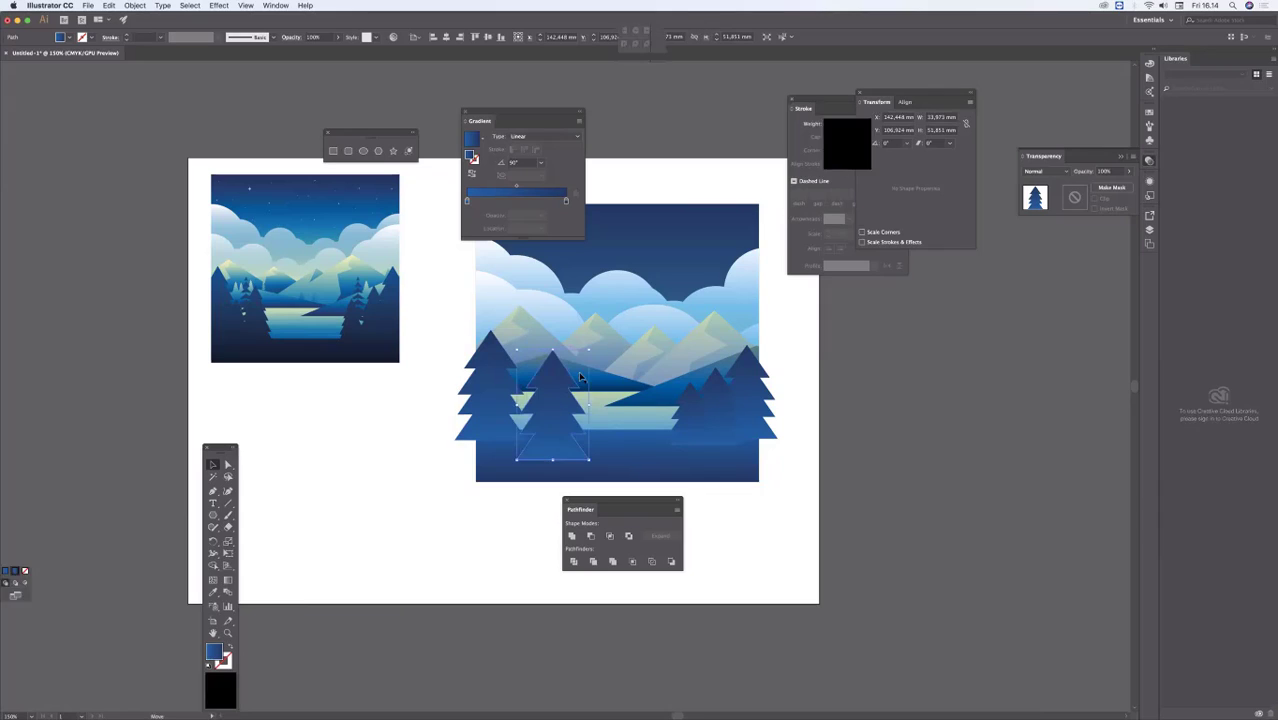
left_click_drag(589, 350, 550, 388)
left_click(503, 552)
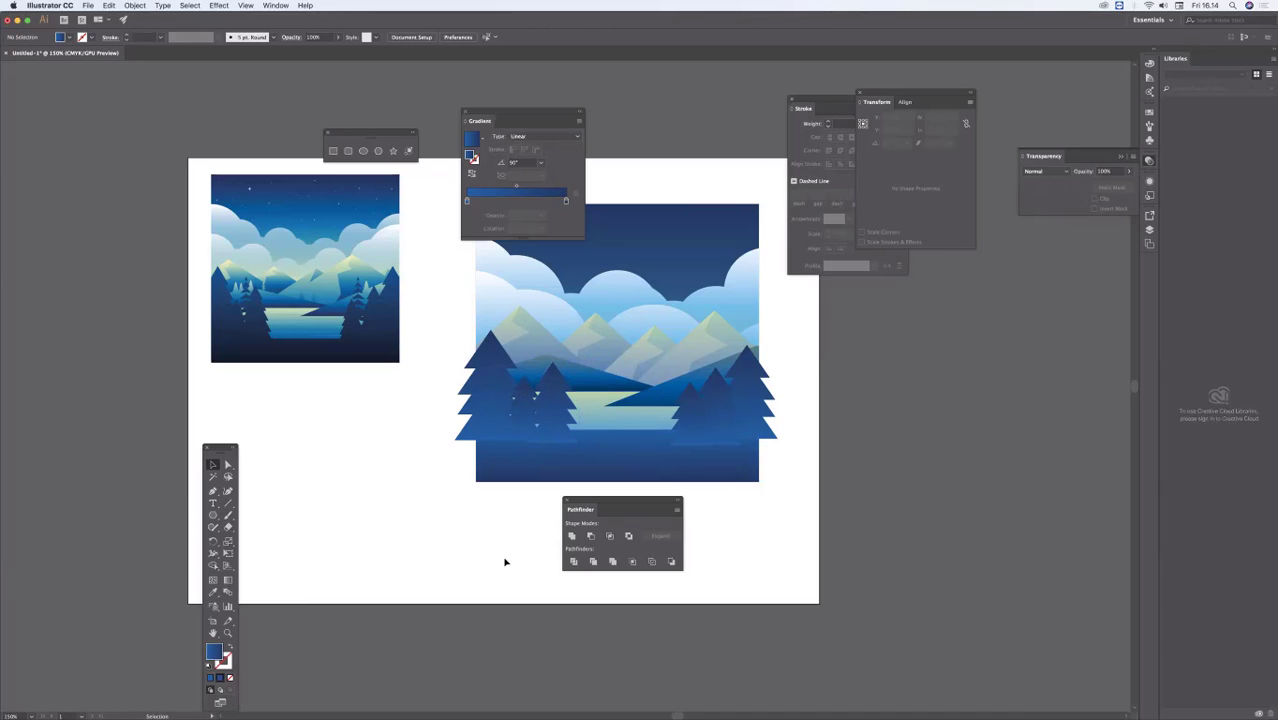
Step: Draw a rectangle about 23 mm wide and 18 mm high below the scene, and deselect it
left_click_drag(396, 583, 313, 555)
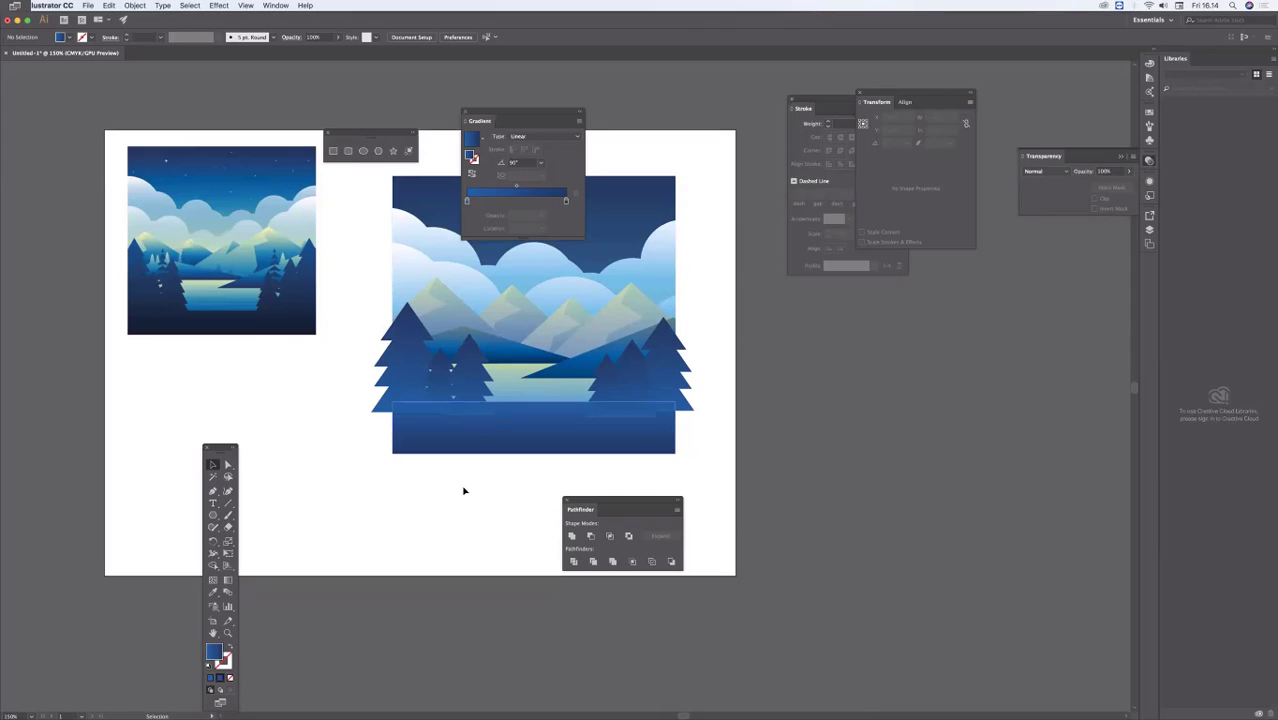
left_click_drag(465, 517, 407, 563)
left_click(470, 497, "super")
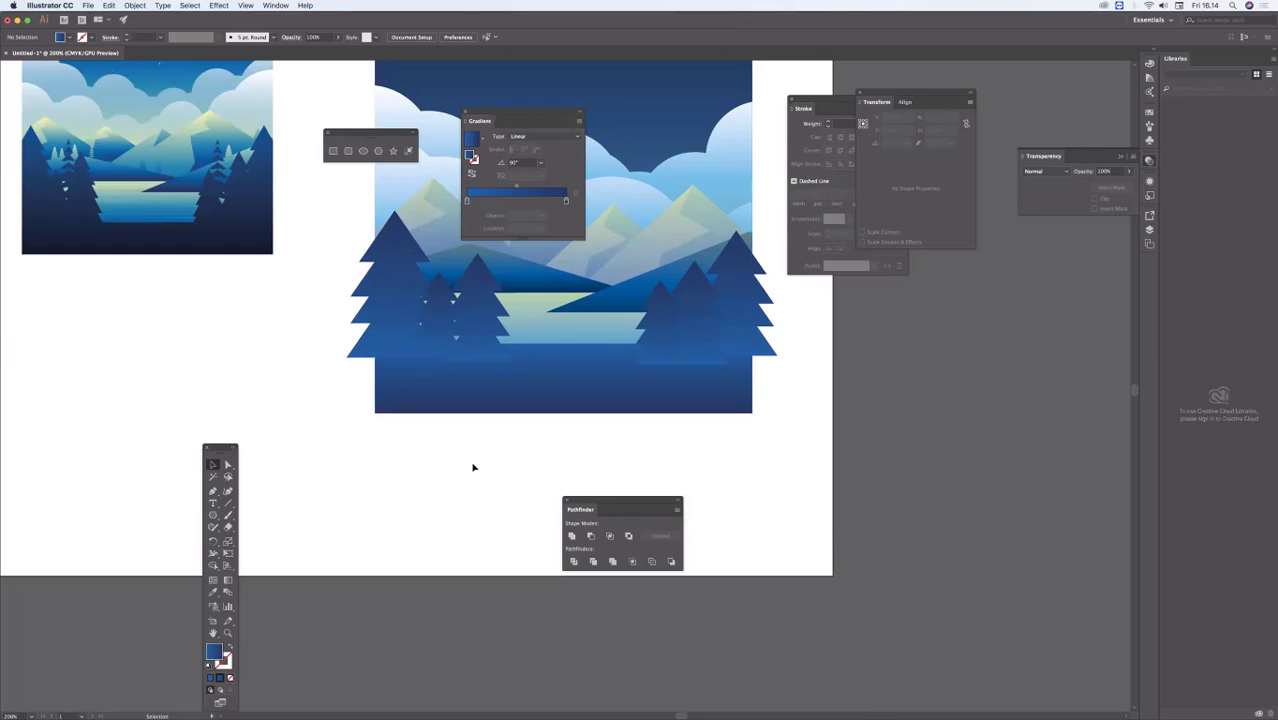
key("m")
mouse_move(356, 455)
left_mouse_down()
mouse_move(385, 500)
mouse_move(422, 507)
left_mouse_up()
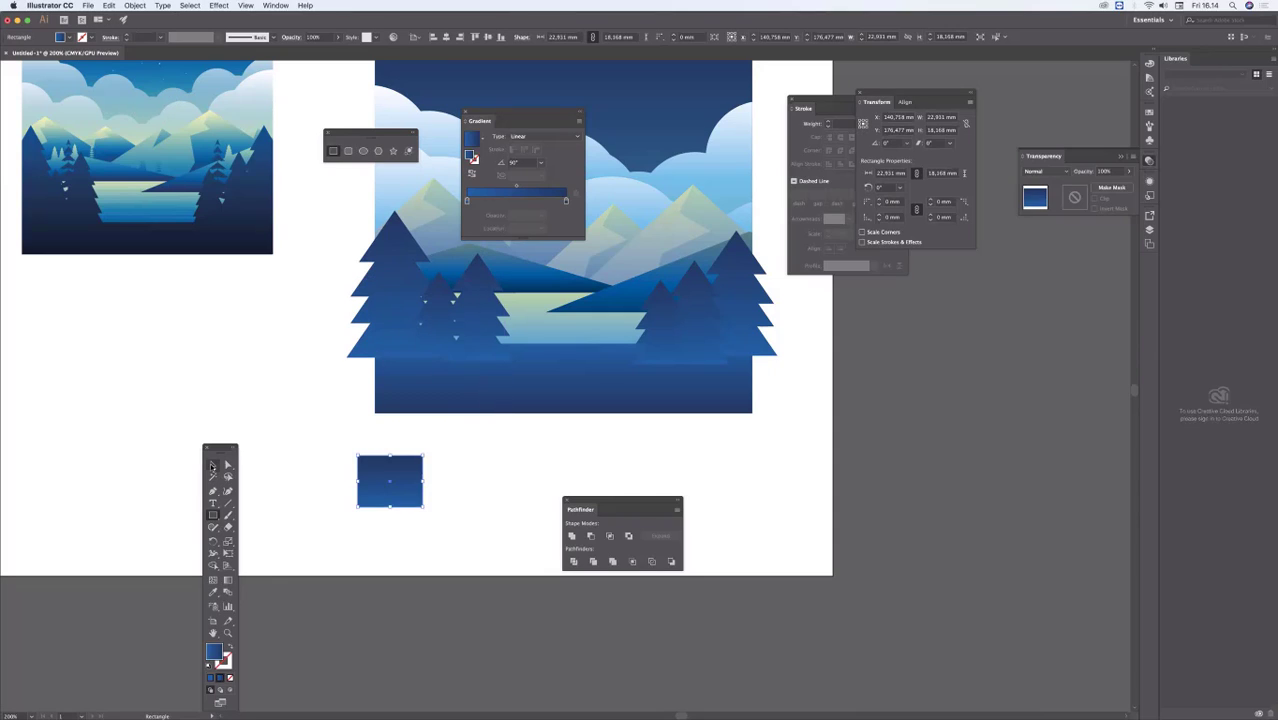
left_click(212, 466)
left_click(385, 551)
Step: Create three spaced copies of the small rectangle on the empty artboard area below the scene, and clear the selection
left_click_drag(384, 466, 392, 466)
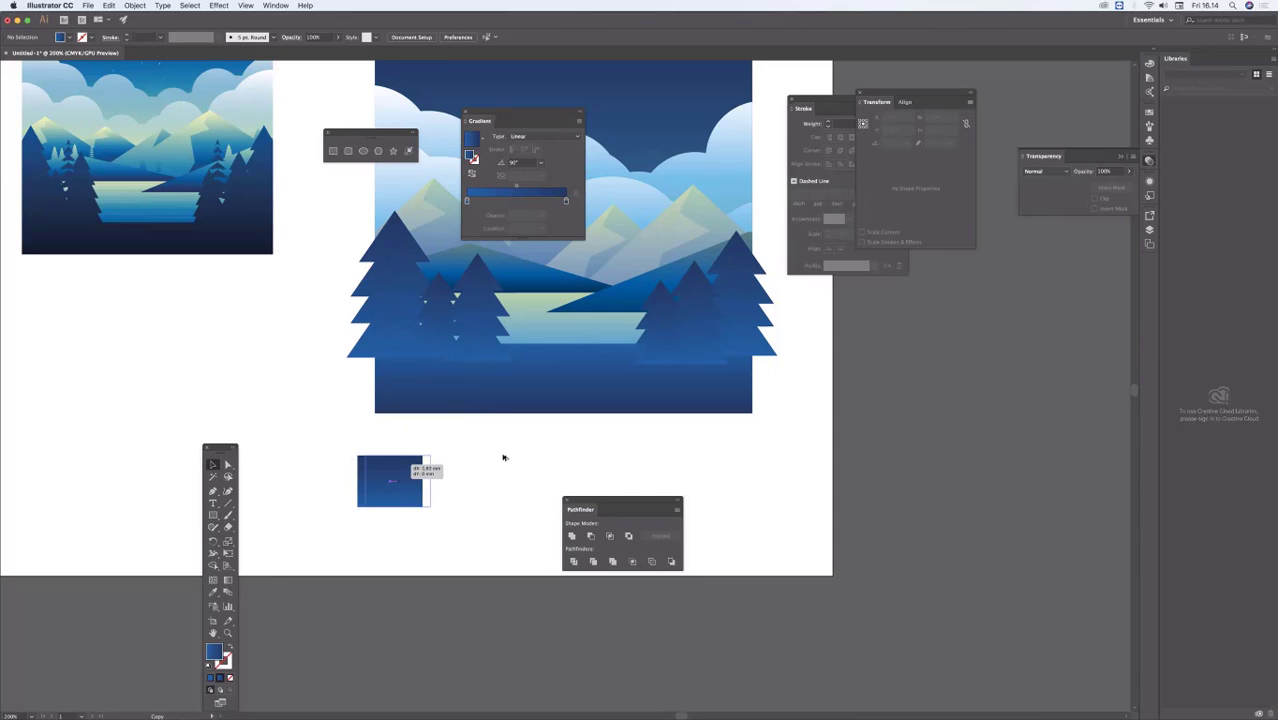
left_click_drag(503, 457, 510, 451)
left_click_drag(400, 476, 665, 456)
left_click(585, 556)
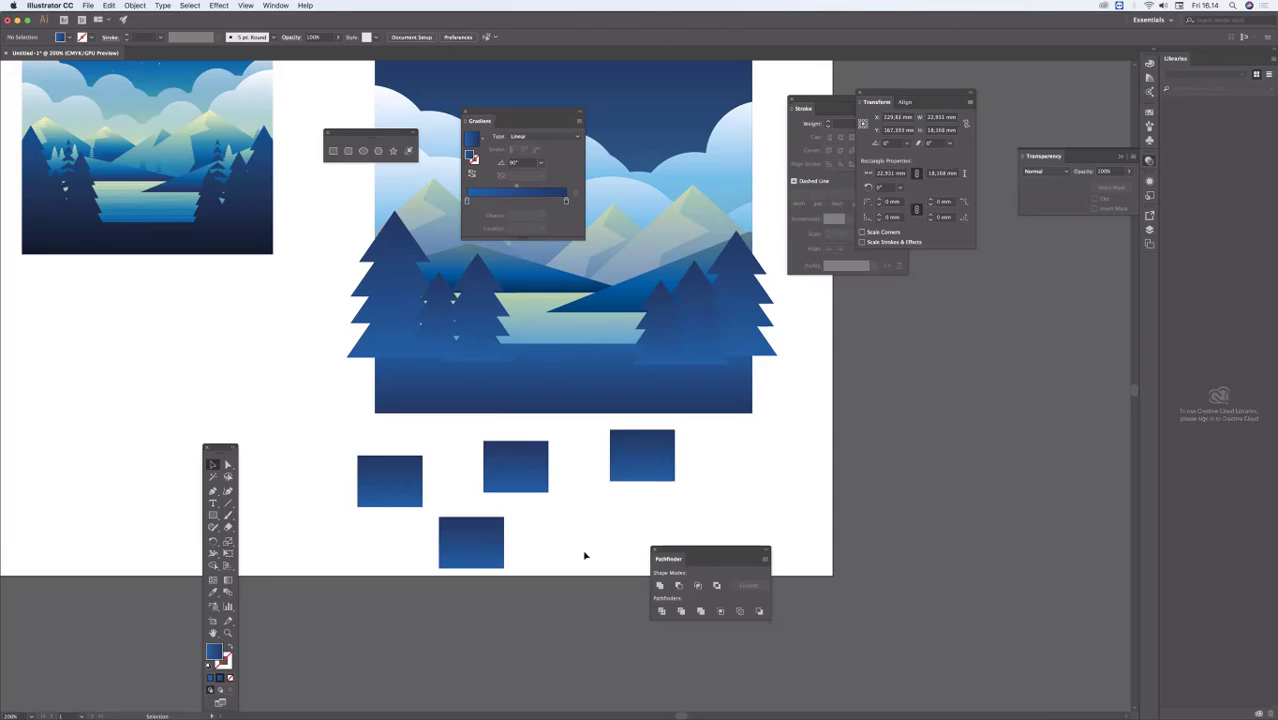
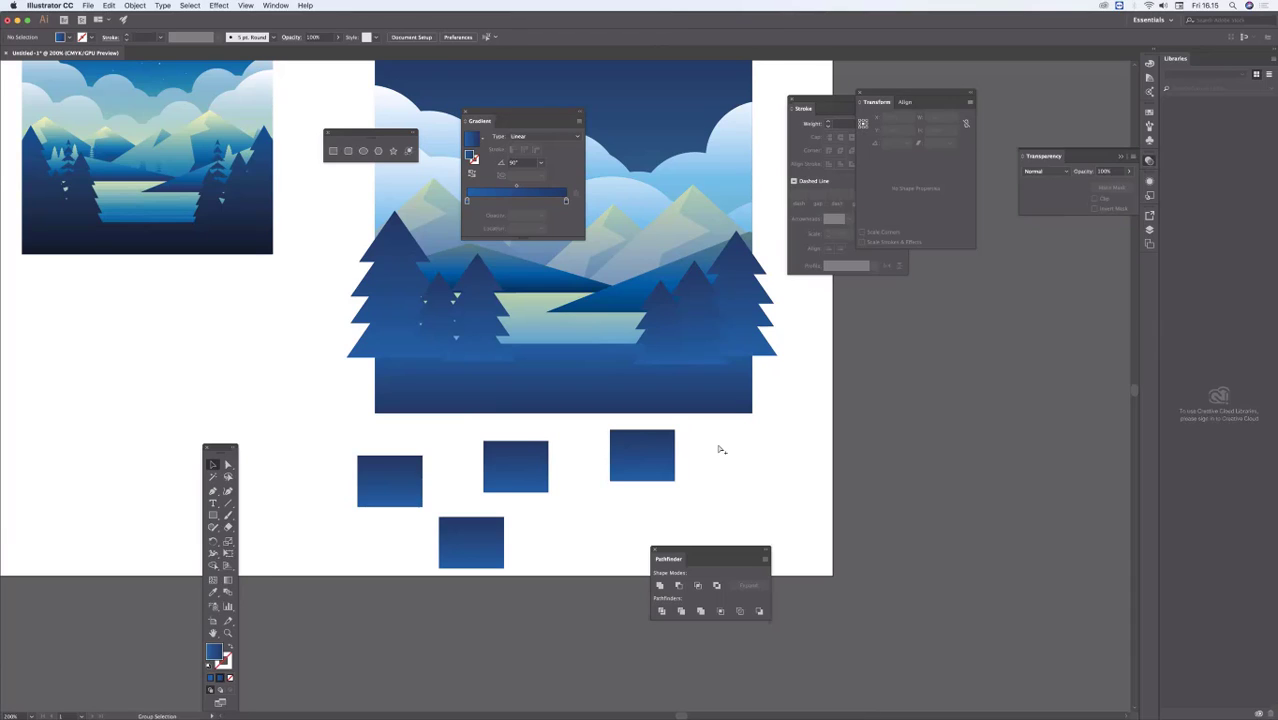
Step: Zoom out and back in around the scene and the small rectangles to inspect the whole artboard at different magnifications
key("alt+super+space")
left_click(759, 448)
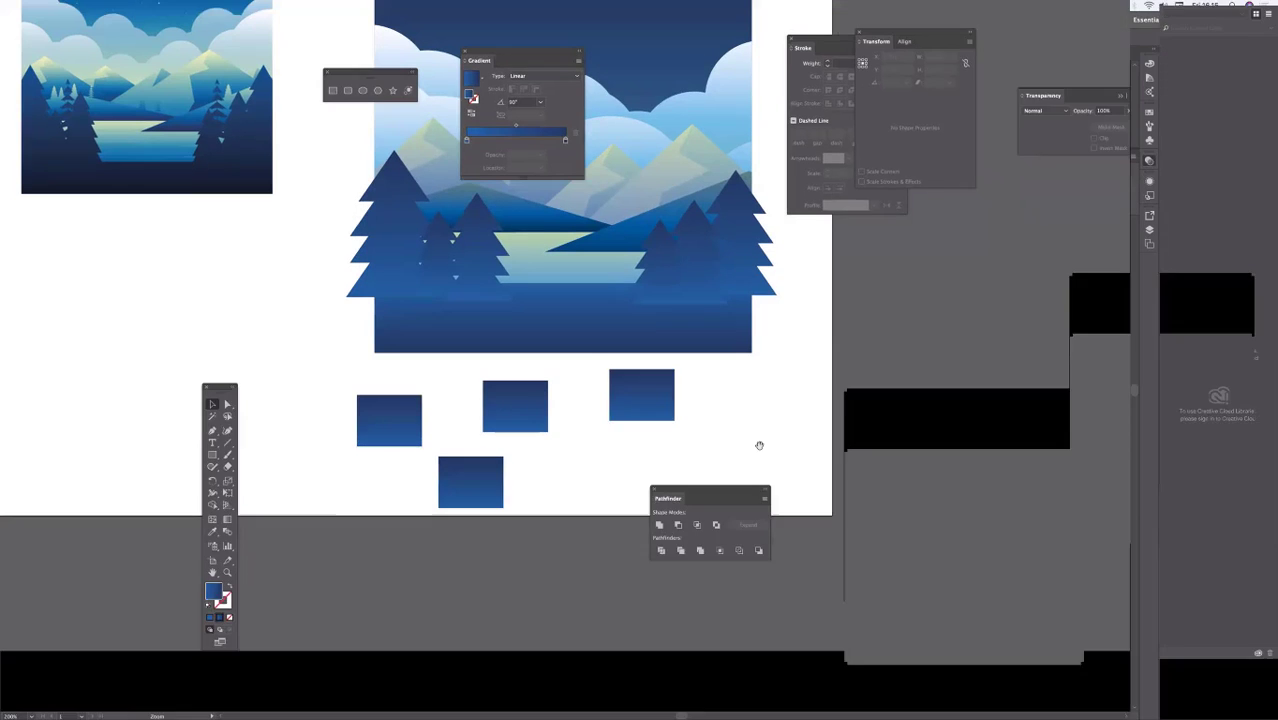
left_click(717, 450, "alt+super")
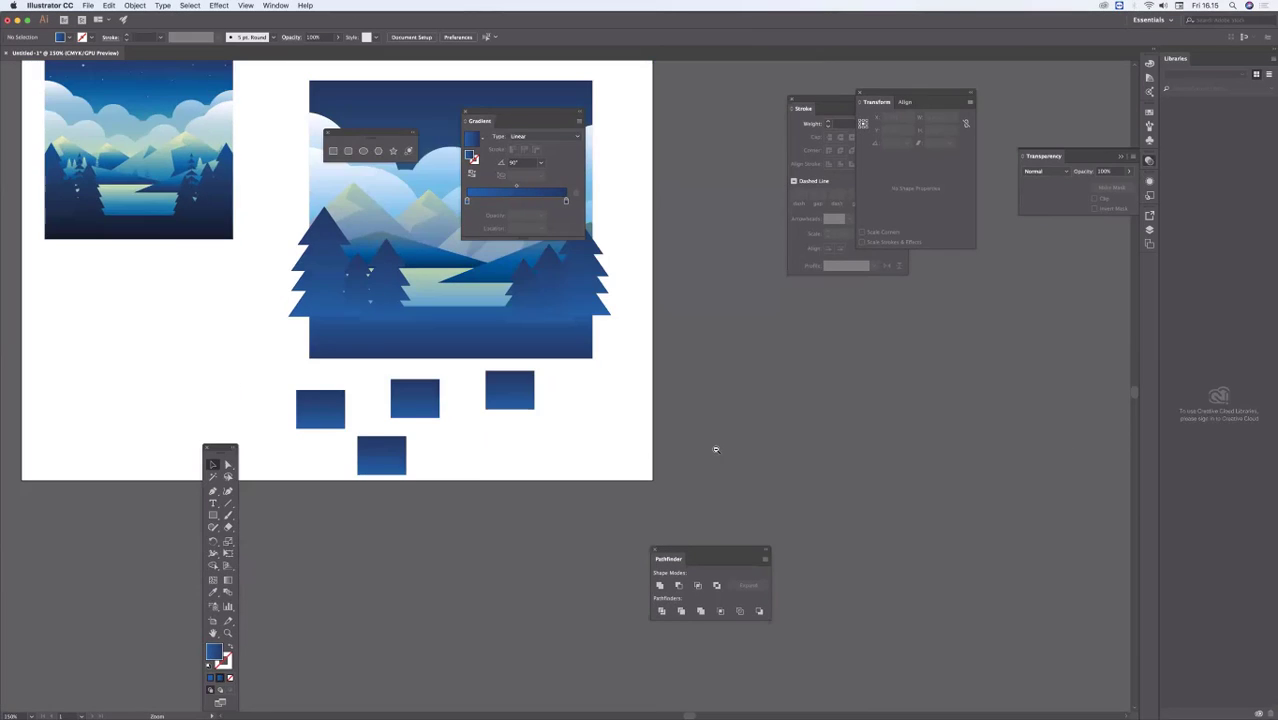
left_click(715, 448, "alt+super")
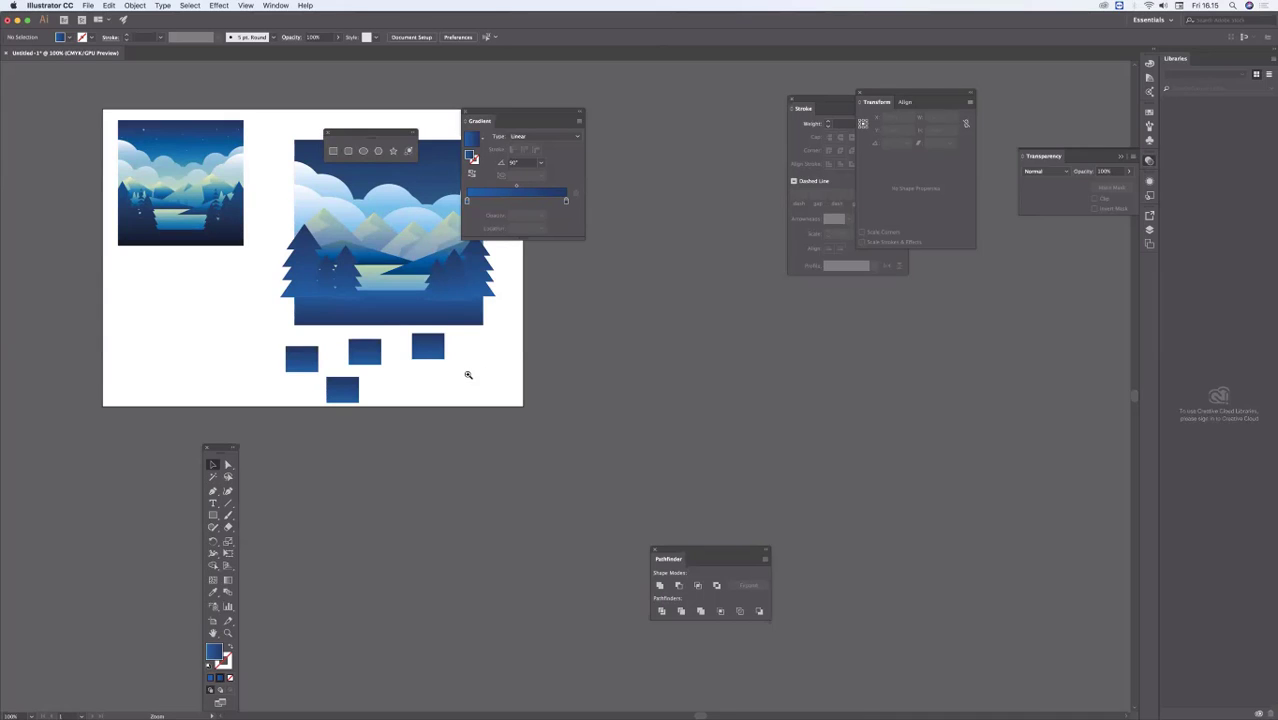
left_click(467, 373)
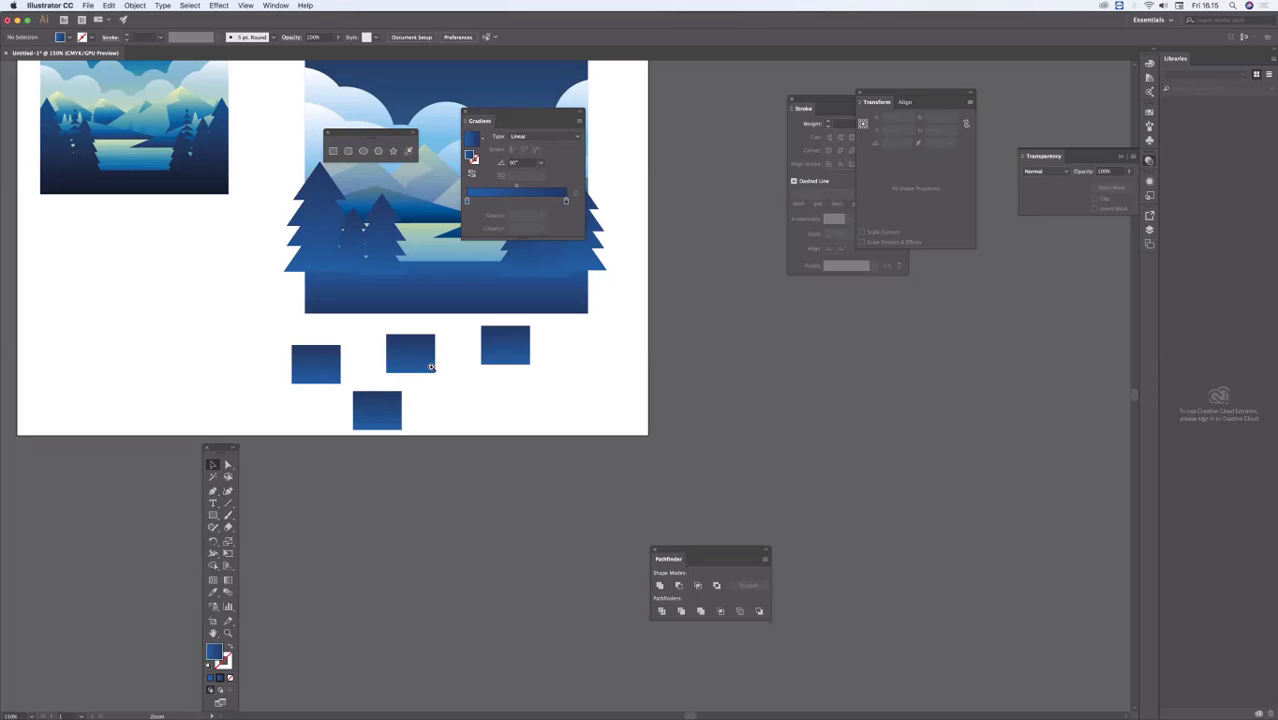
left_click(432, 367)
left_click(630, 392)
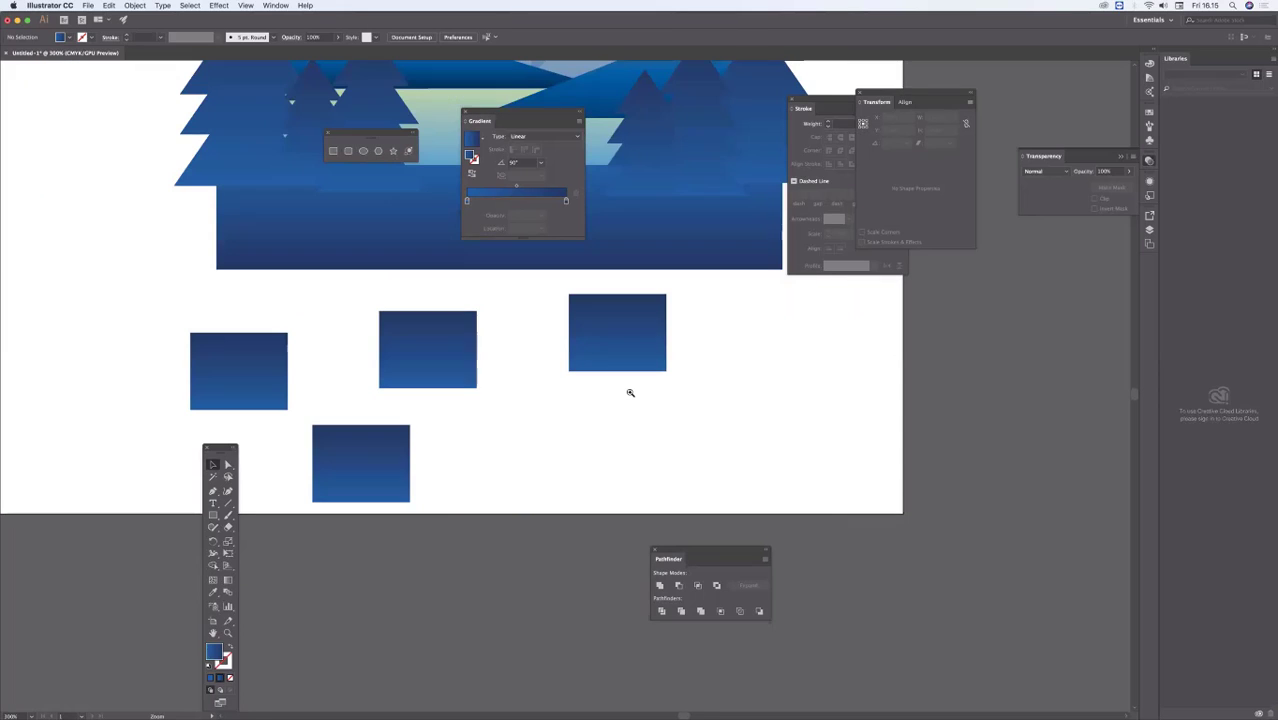
left_click(539, 390)
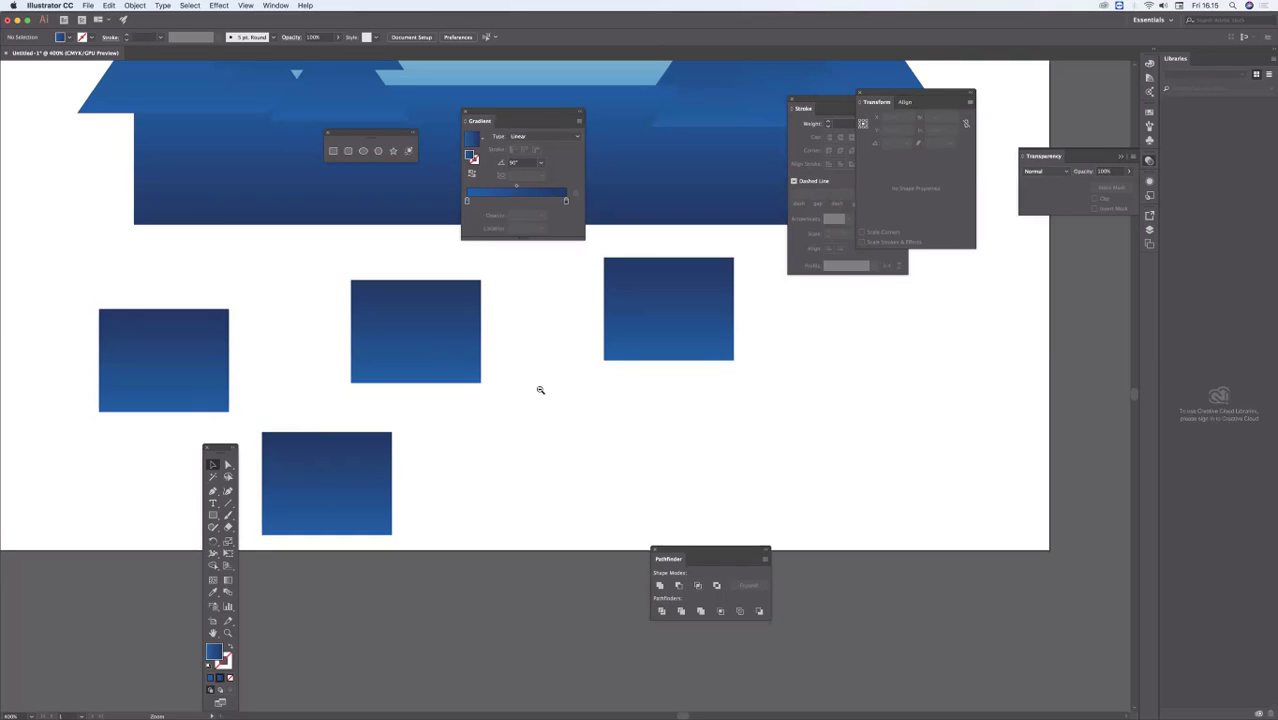
left_click(540, 390, "alt")
left_click(540, 390, "alt")
left_click(540, 389, "alt")
left_click(540, 389, "alt")
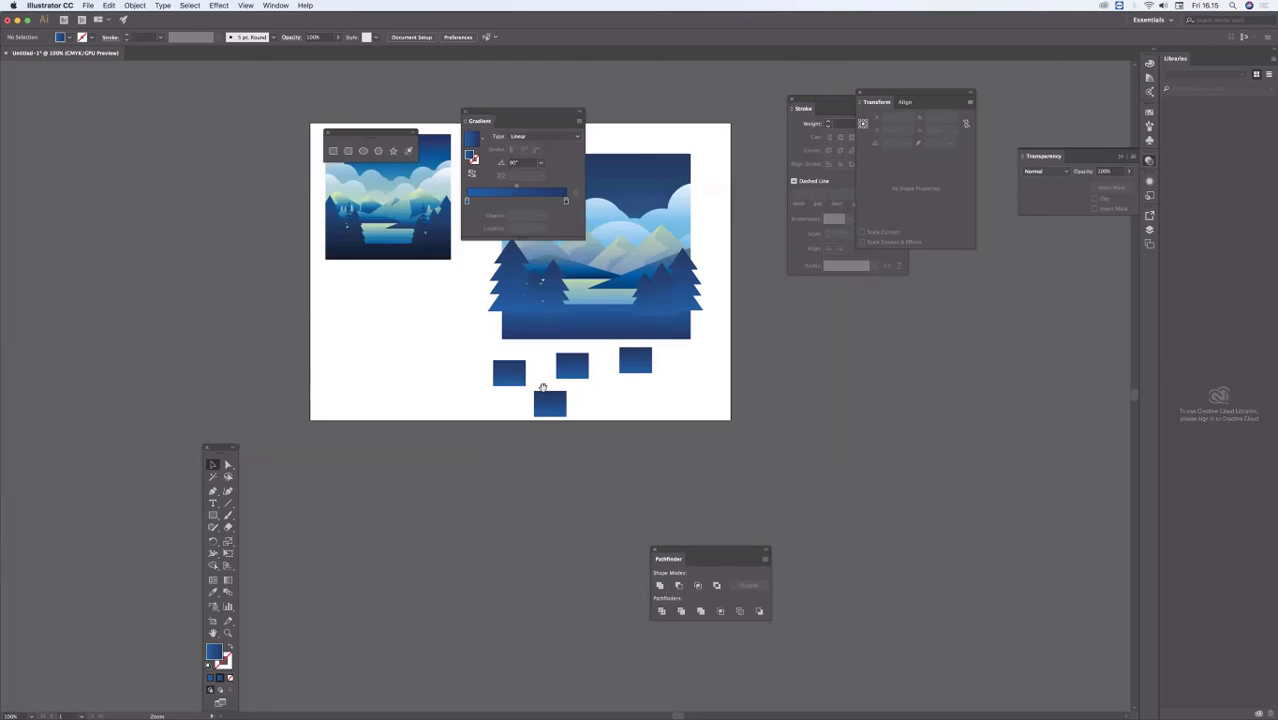
scroll(611, 408, "up", 5)
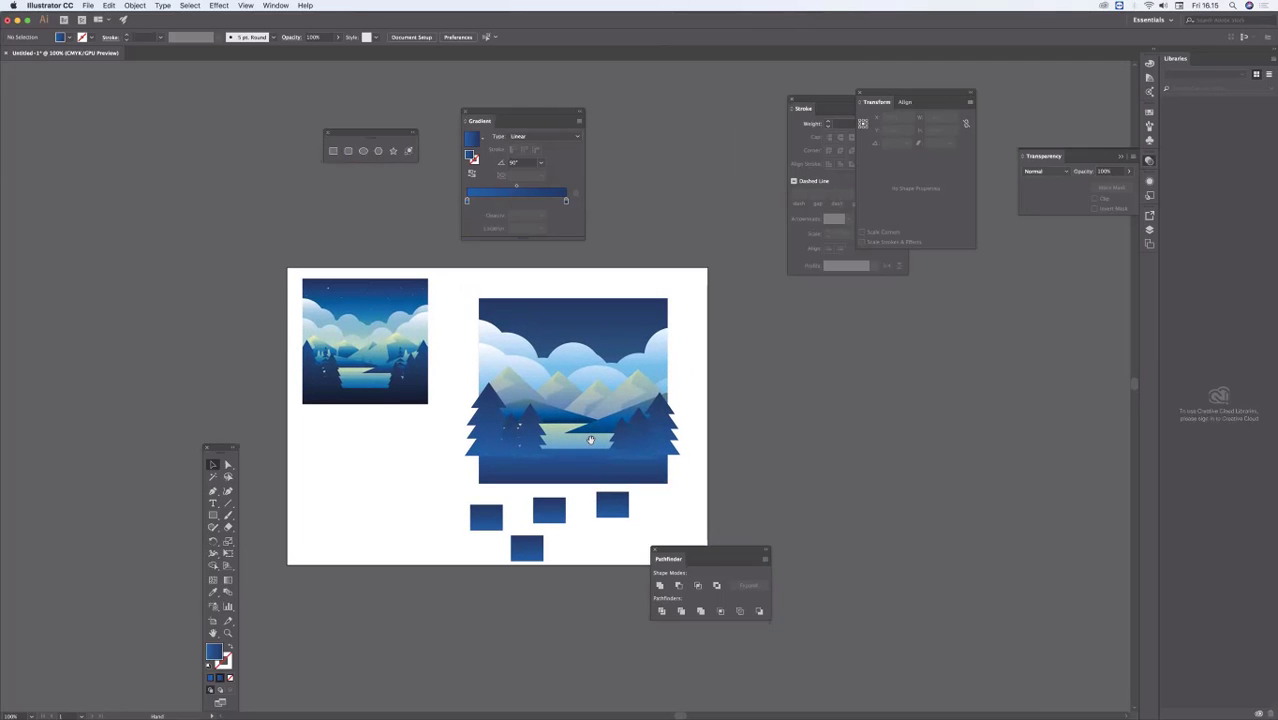
left_click(590, 441, "super")
left_click_drag(610, 402, 597, 472)
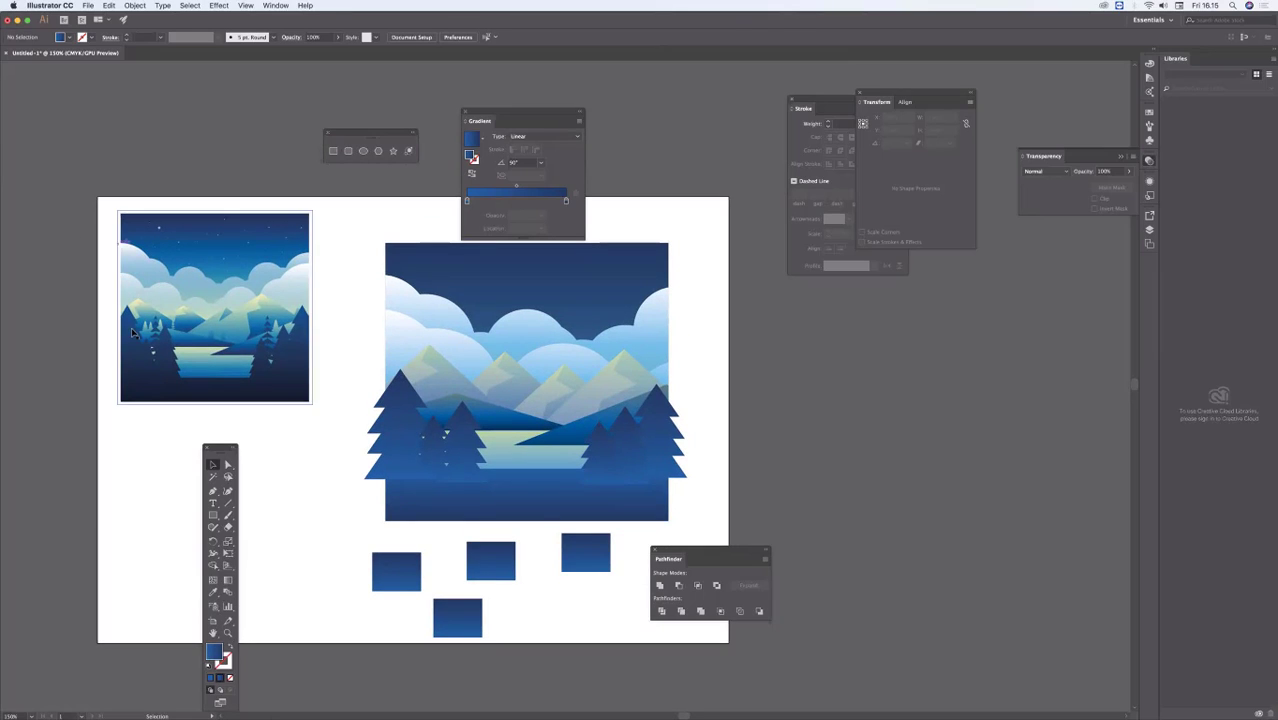
Step: Delete the four small rectangles below the scene and move the Pathfinder panel further away from the scene
left_click_drag(707, 651, 671, 629)
key("Delete")
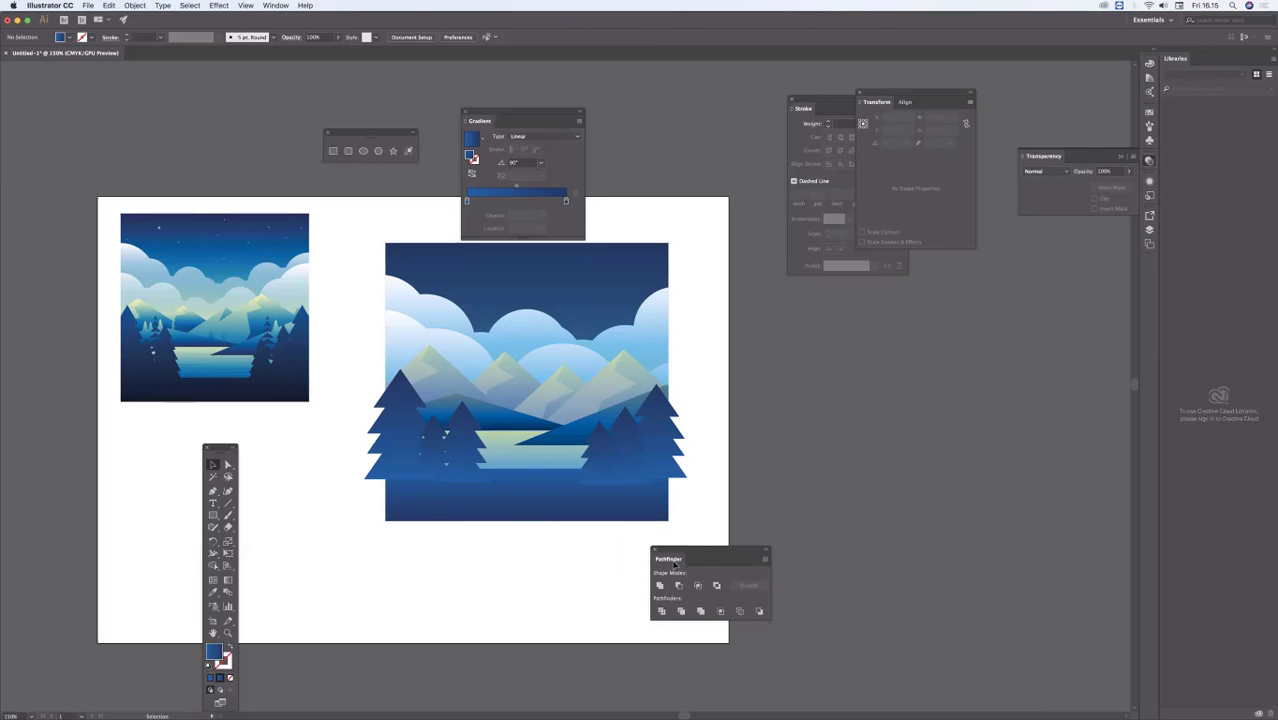
left_click_drag(707, 552, 777, 571)
Step: Trim off the part of the large right tree that overhangs the sky background, using Shape Builder
left_click(585, 285)
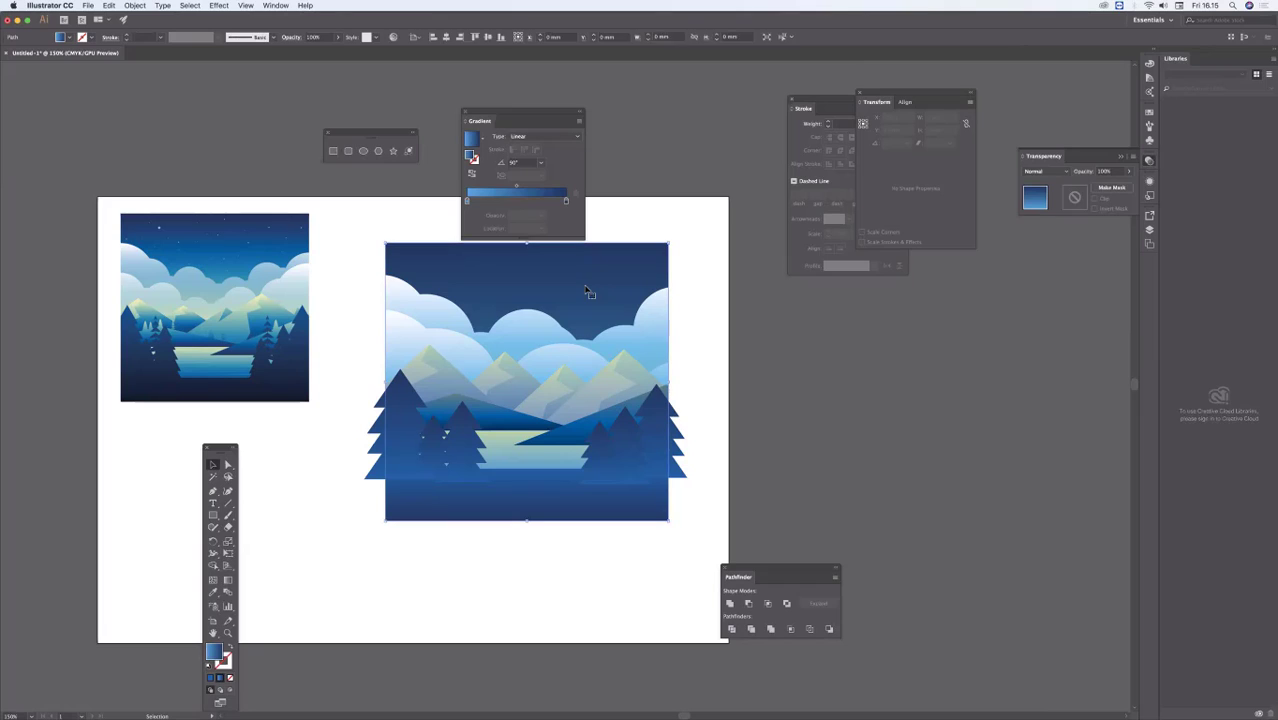
left_click(683, 440, "shift")
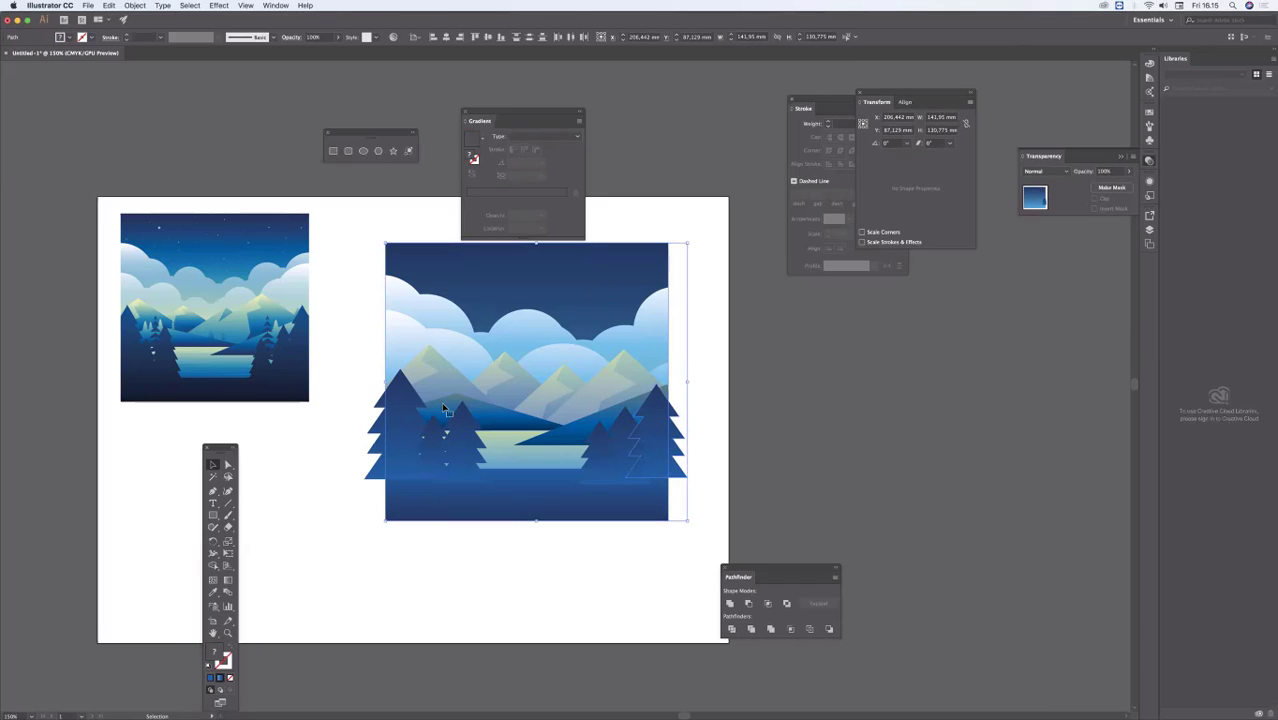
key("shift+m")
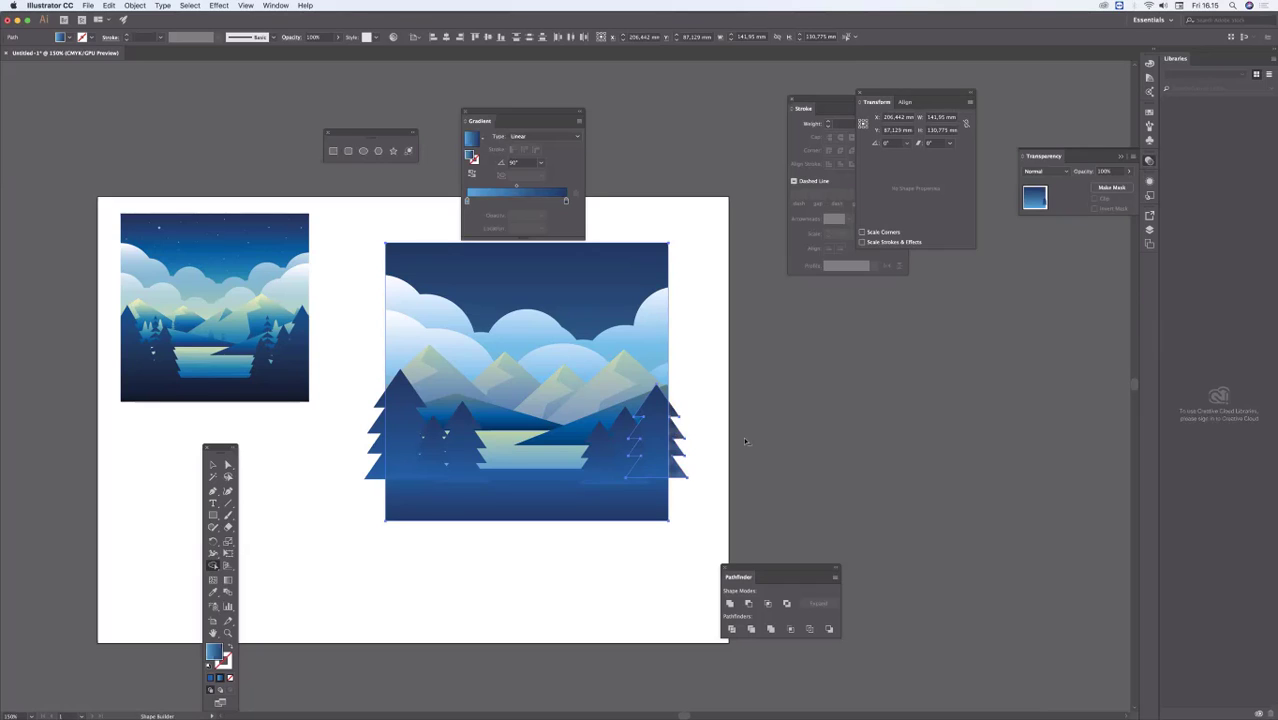
left_click(678, 440, "alt")
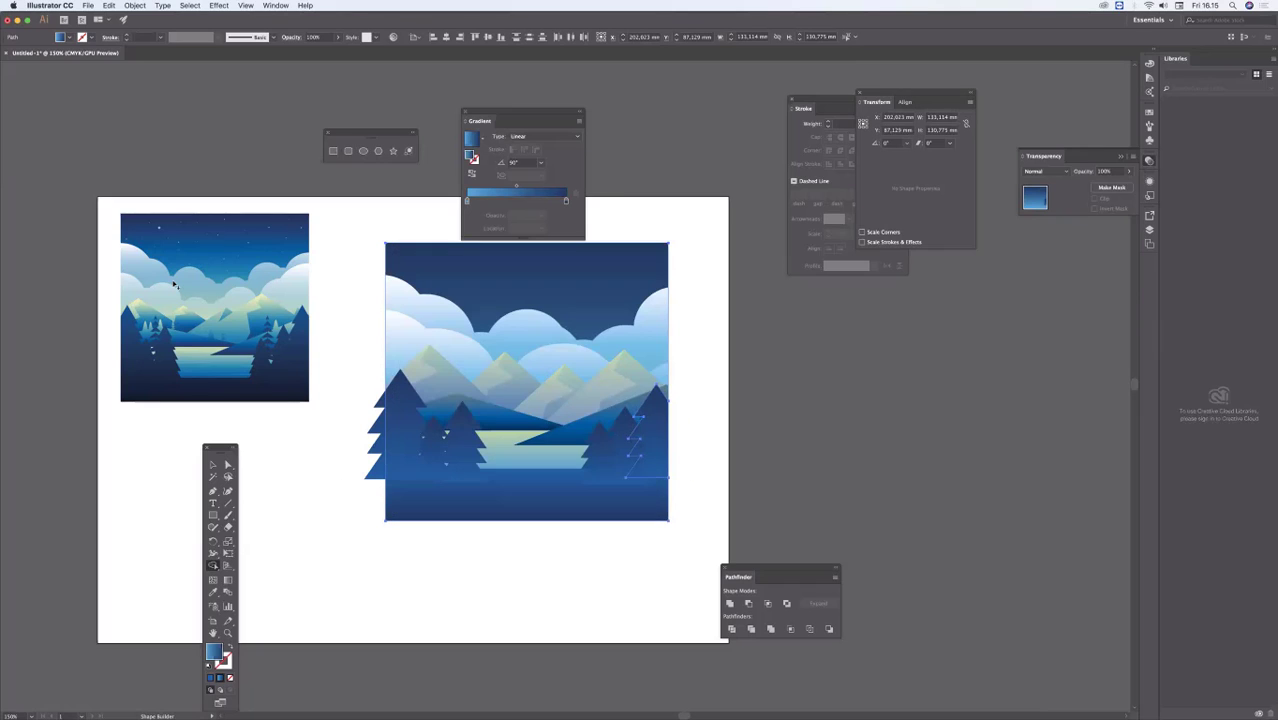
Step: Trim off the part of the large left tree that overhangs the sky background with Shape Builder, and deselect
left_click(213, 465)
left_click(442, 362)
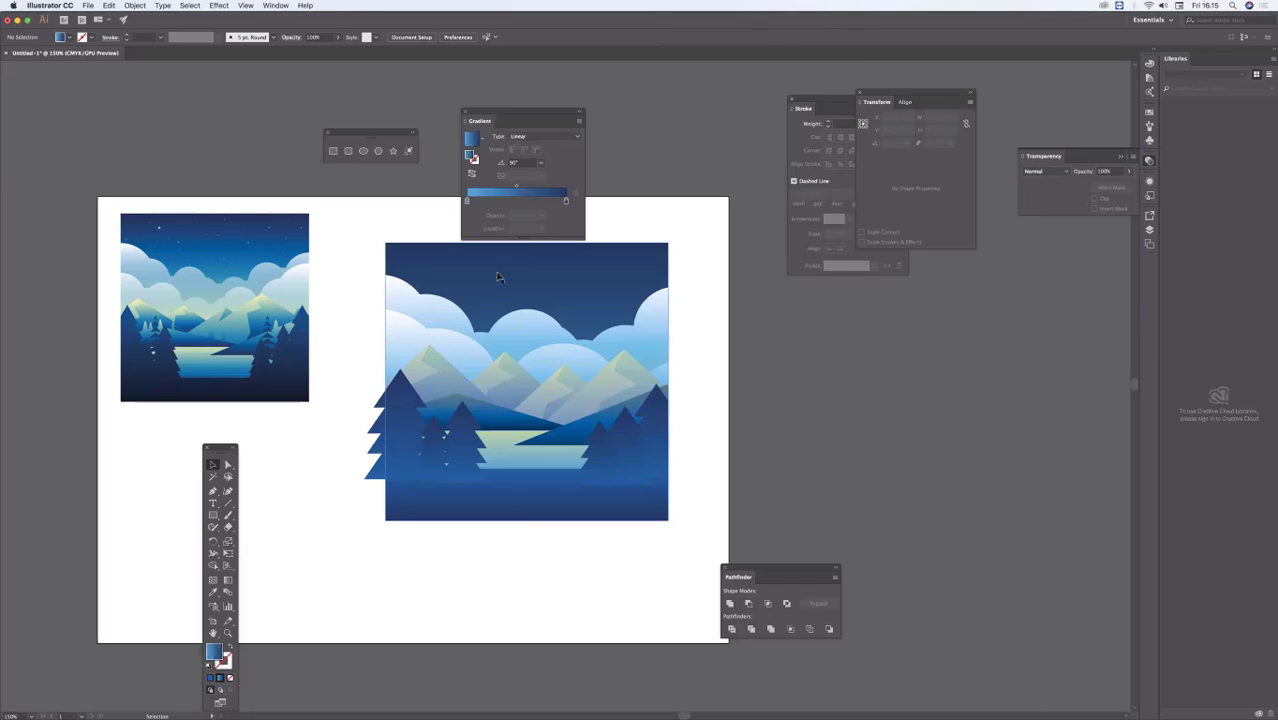
left_click(408, 395, "shift")
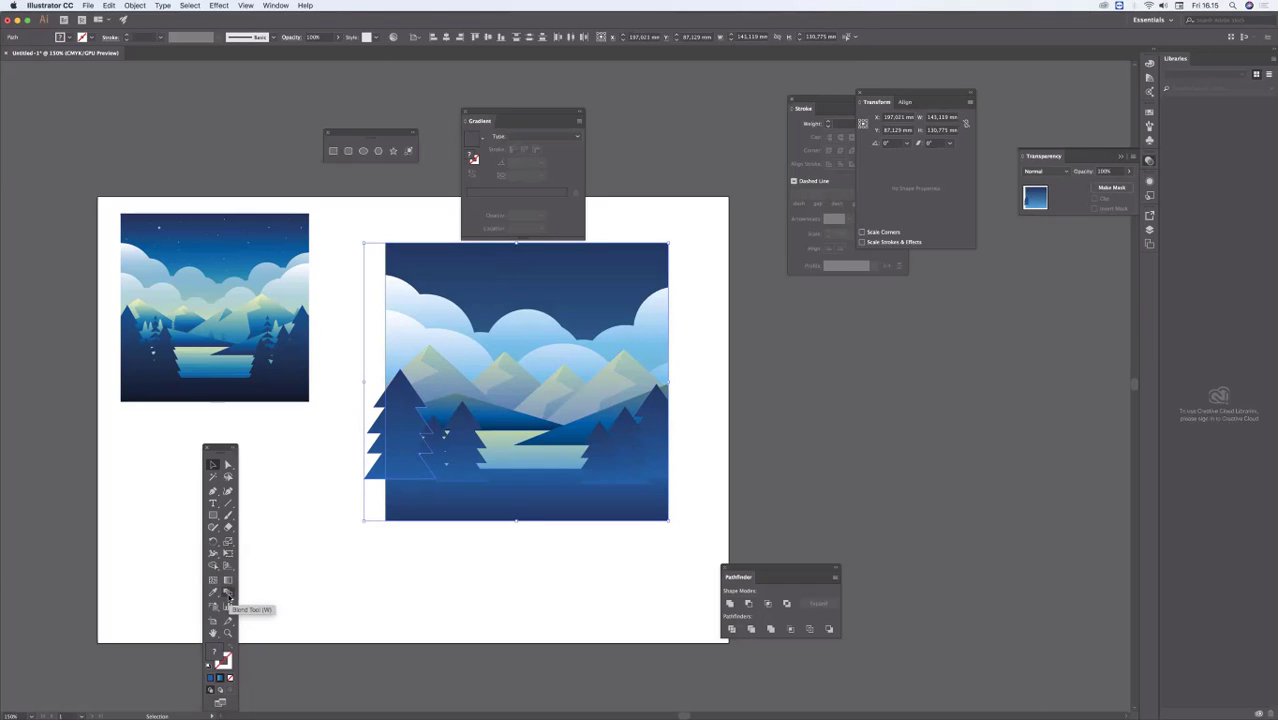
left_click(214, 566)
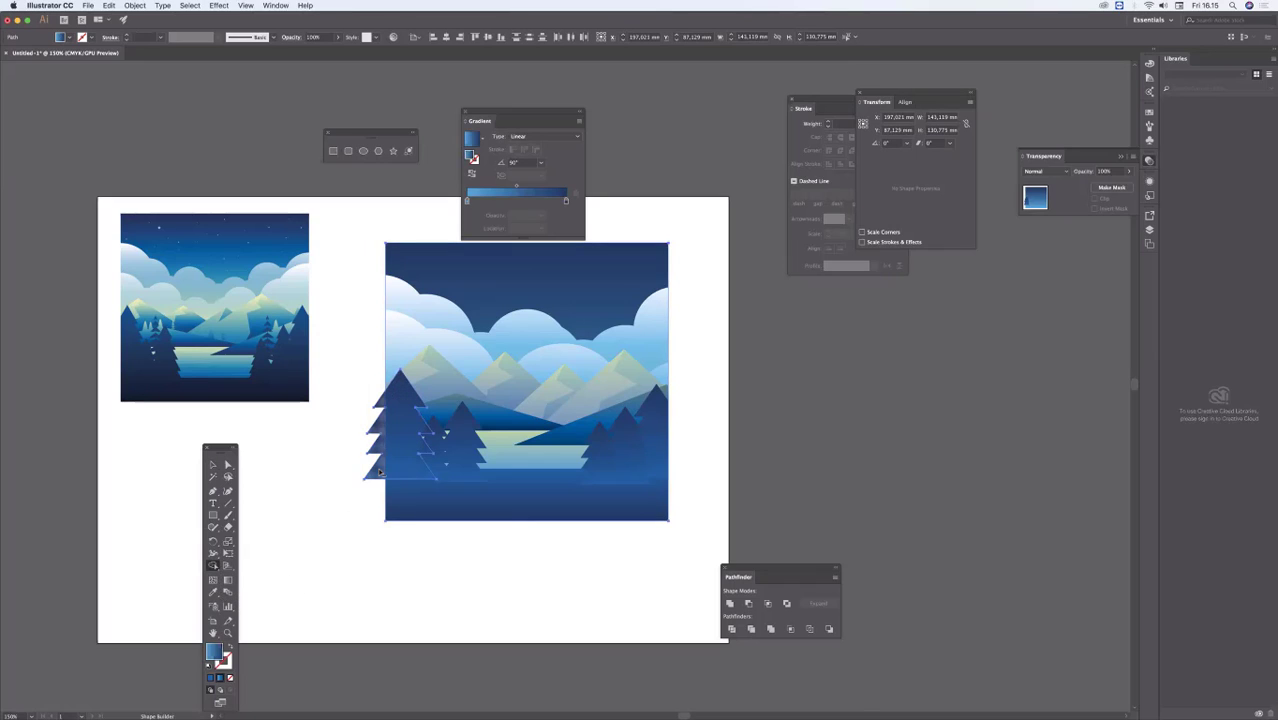
left_click(377, 467, "alt")
left_click(330, 487, "super")
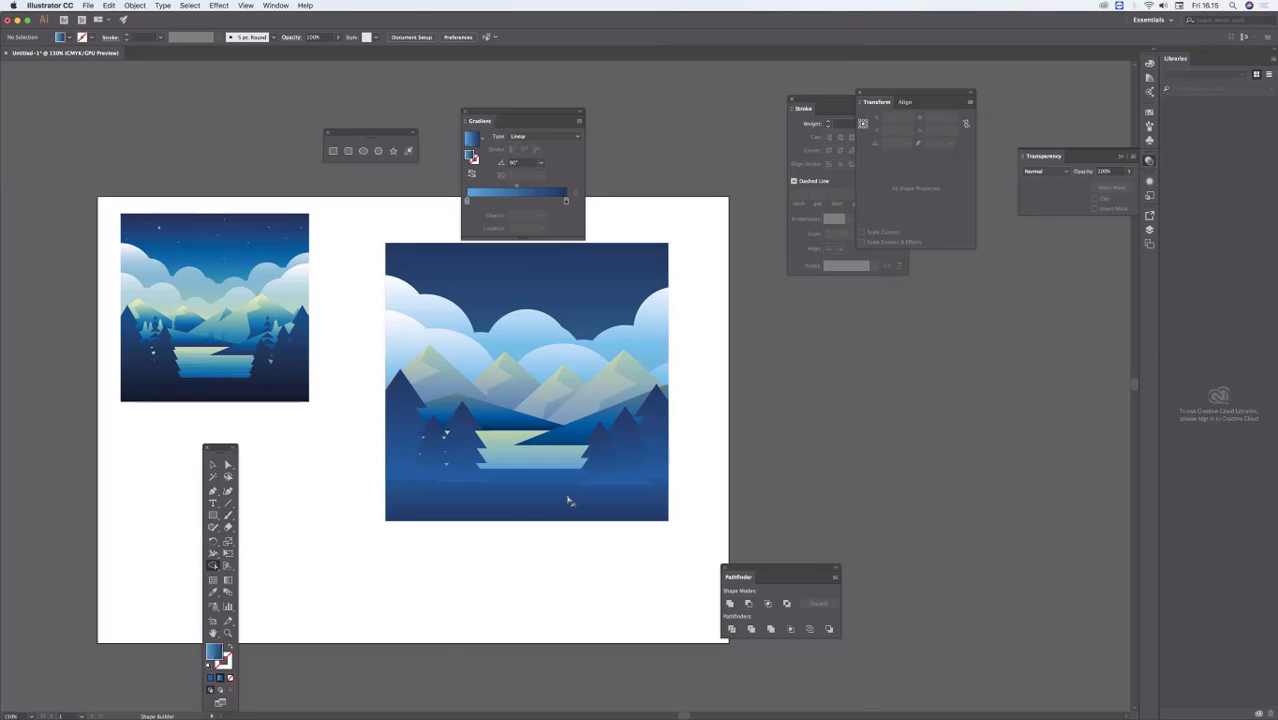
Step: Gather the floating shape tools, toolbox and Gradient panel below the reference image so the scene is uncovered
left_click_drag(536, 568, 532, 580)
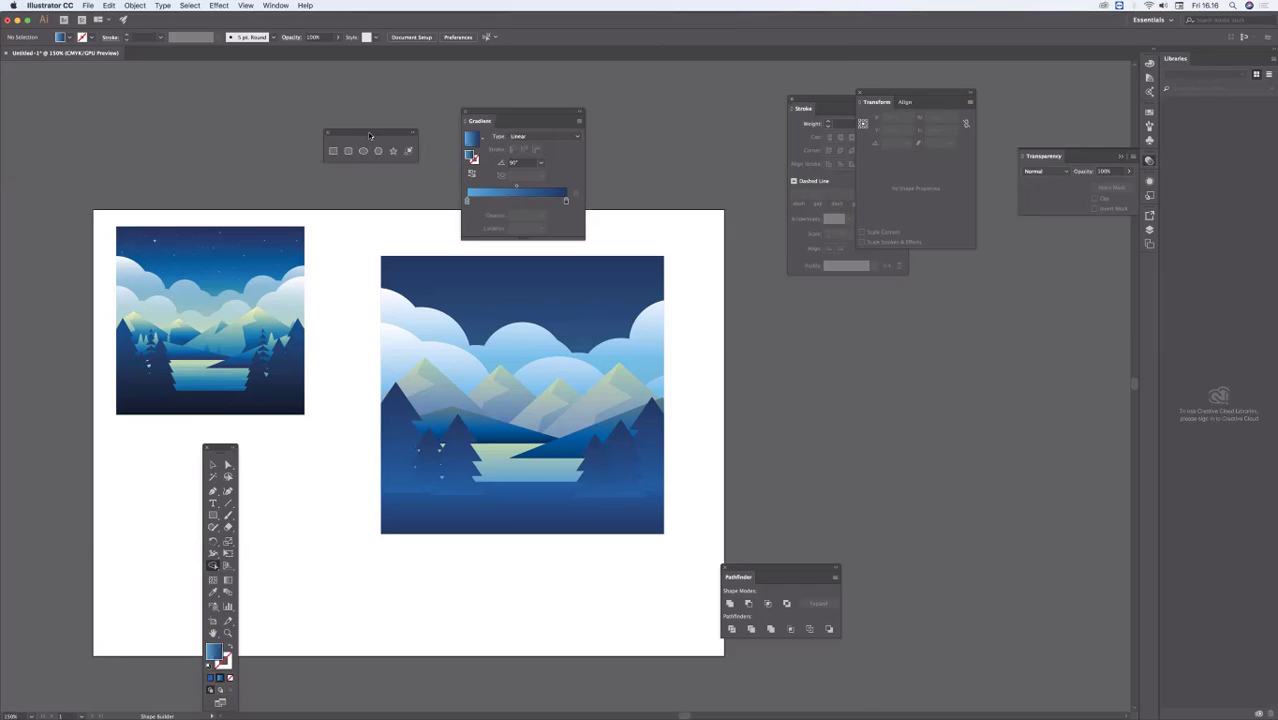
left_click_drag(370, 135, 316, 430)
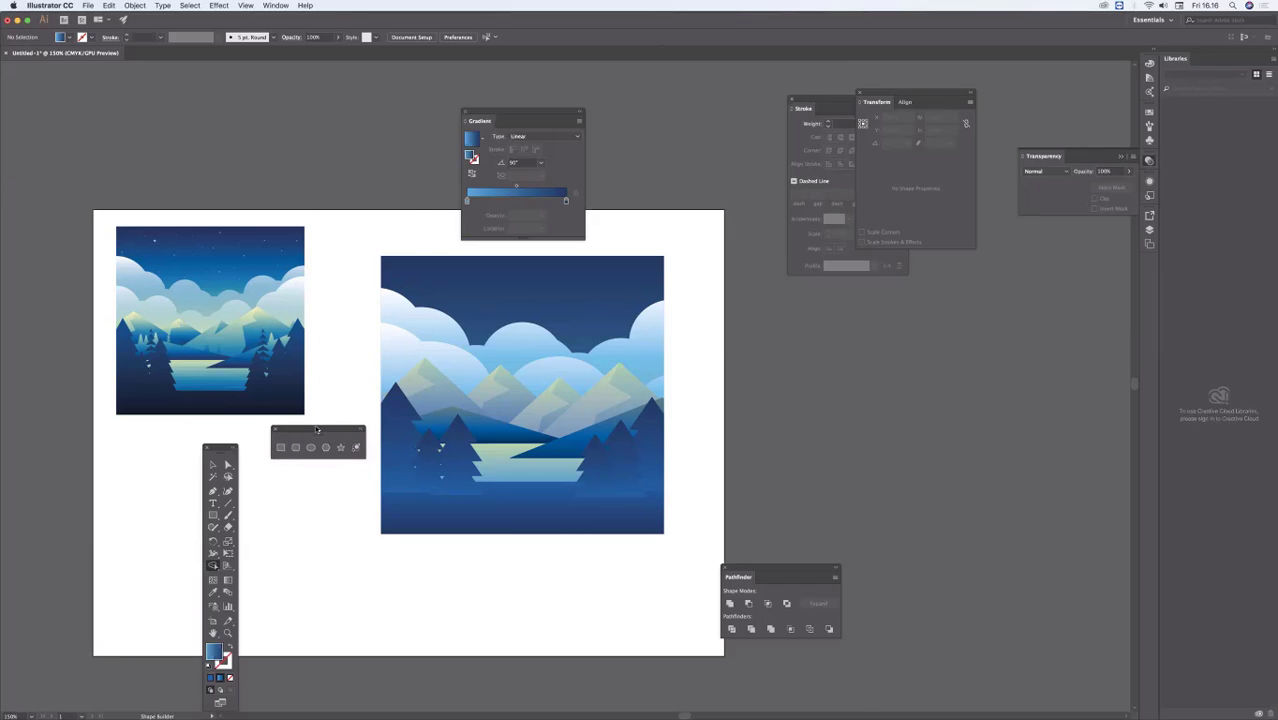
left_click_drag(227, 445, 227, 413)
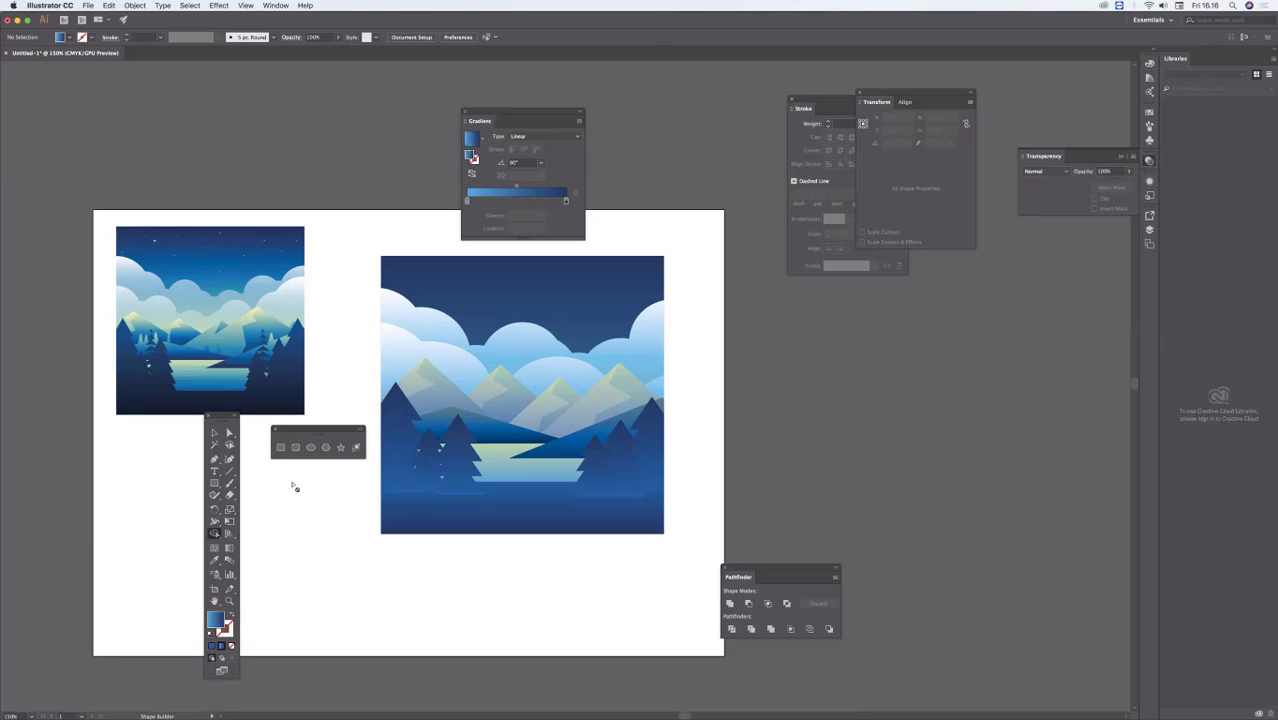
left_click_drag(514, 114, 307, 474)
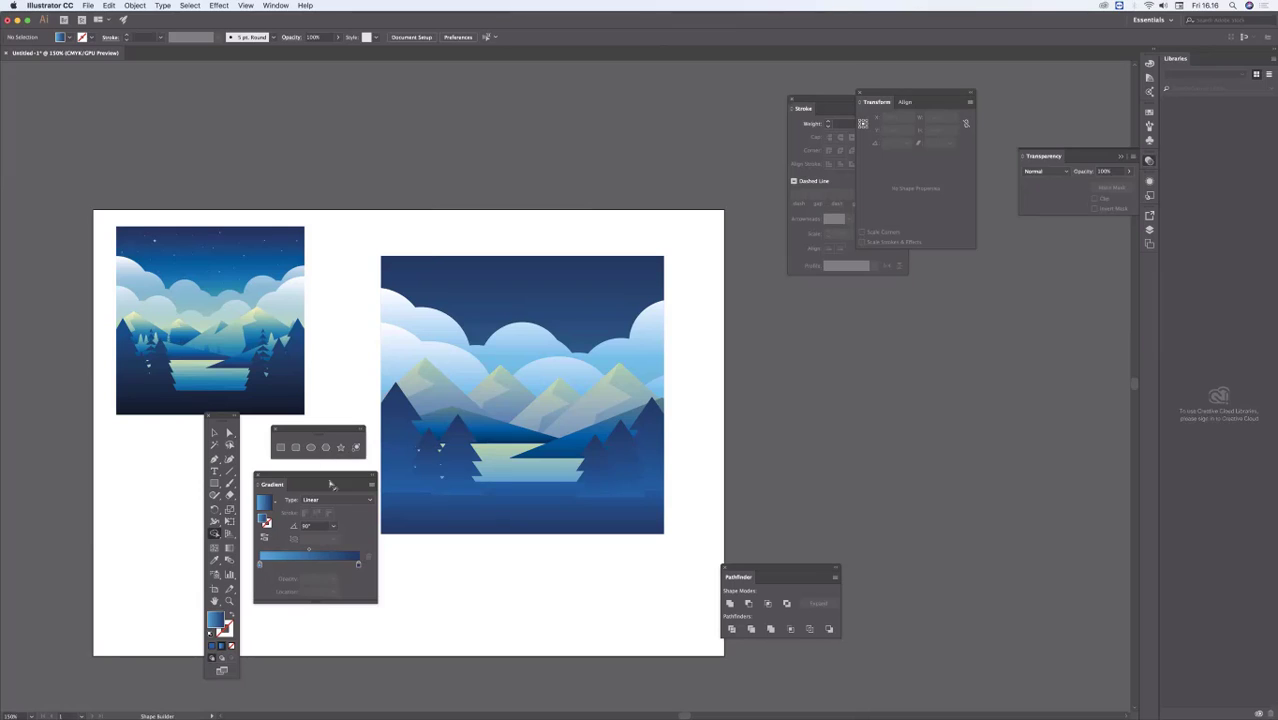
Step: Merge the trees on both shores with the foreground into a single shape, and clear the selection
key("a")
left_click(459, 475)
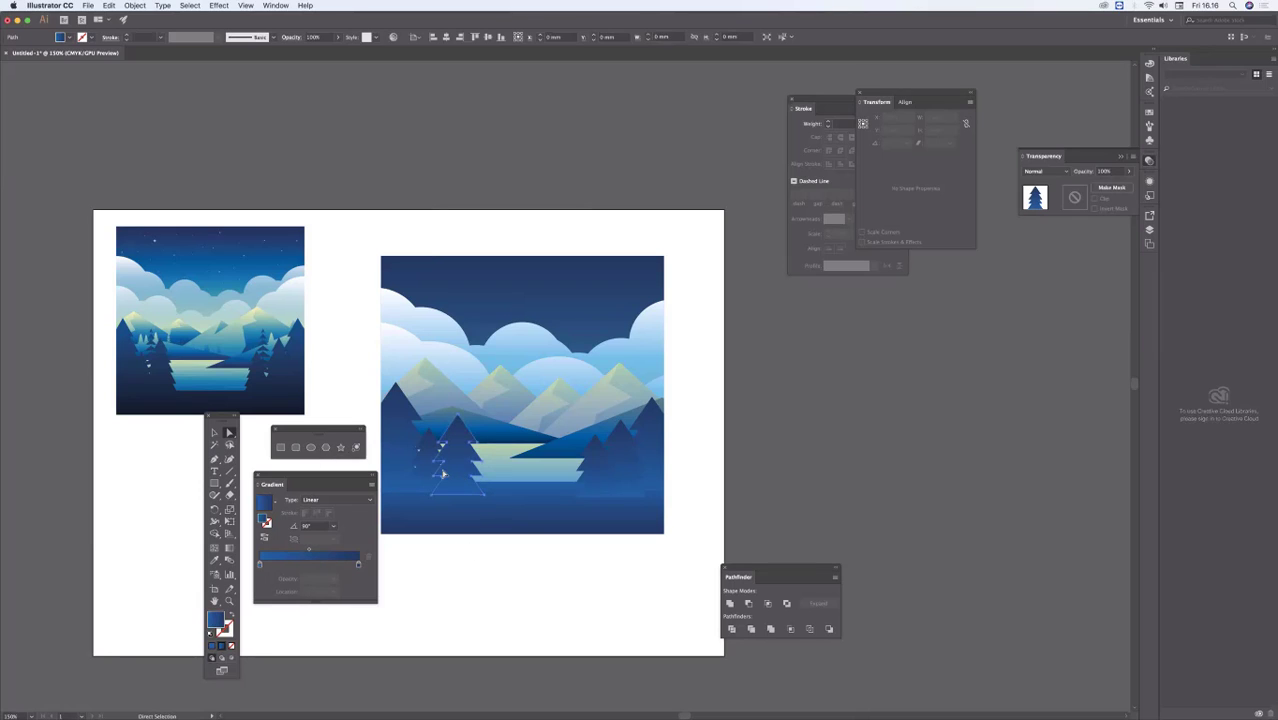
left_click(427, 458, "shift")
left_click(411, 451, "shift")
left_click(576, 505, "shift")
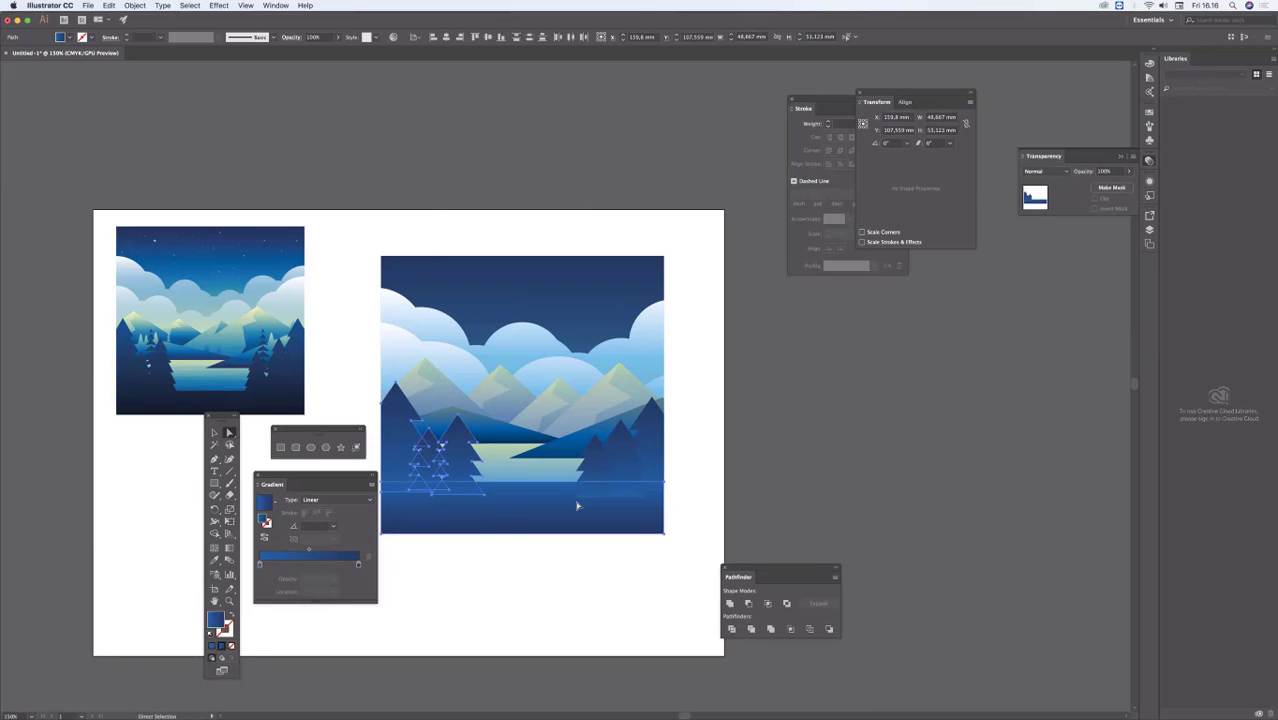
left_click(594, 494, "shift")
left_click(624, 465, "shift")
left_click(629, 461, "shift")
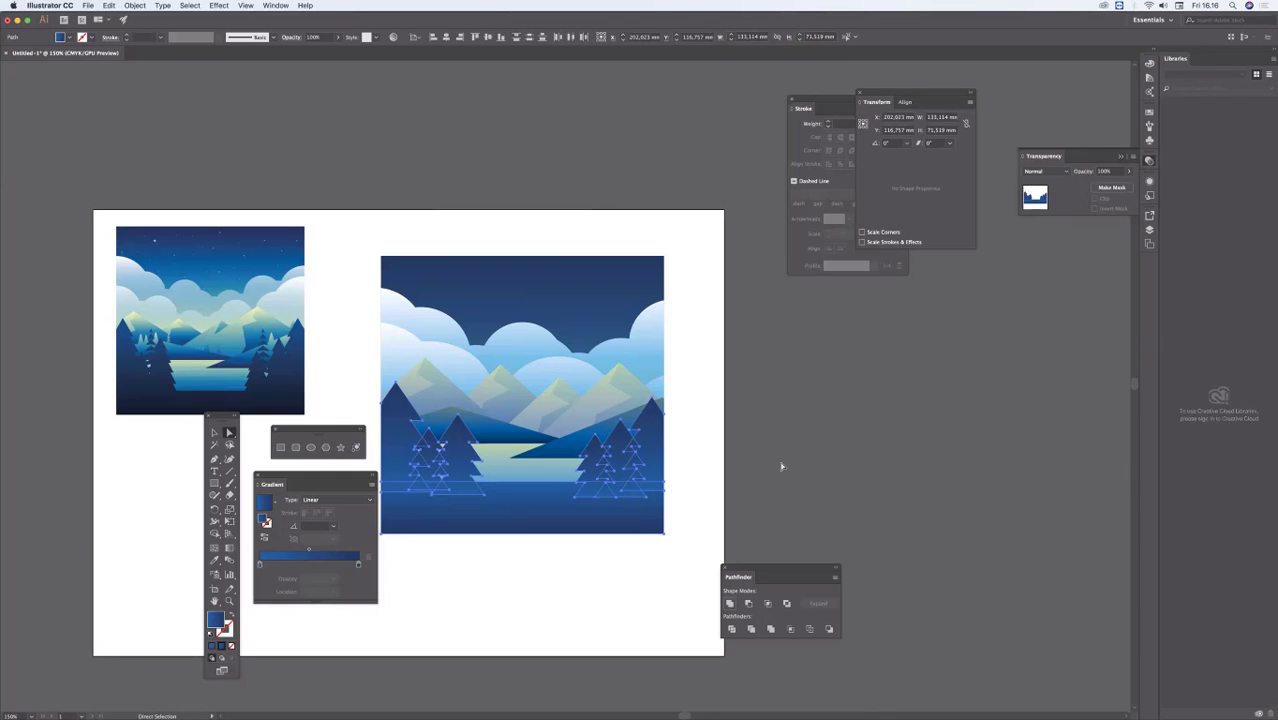
left_click(799, 392)
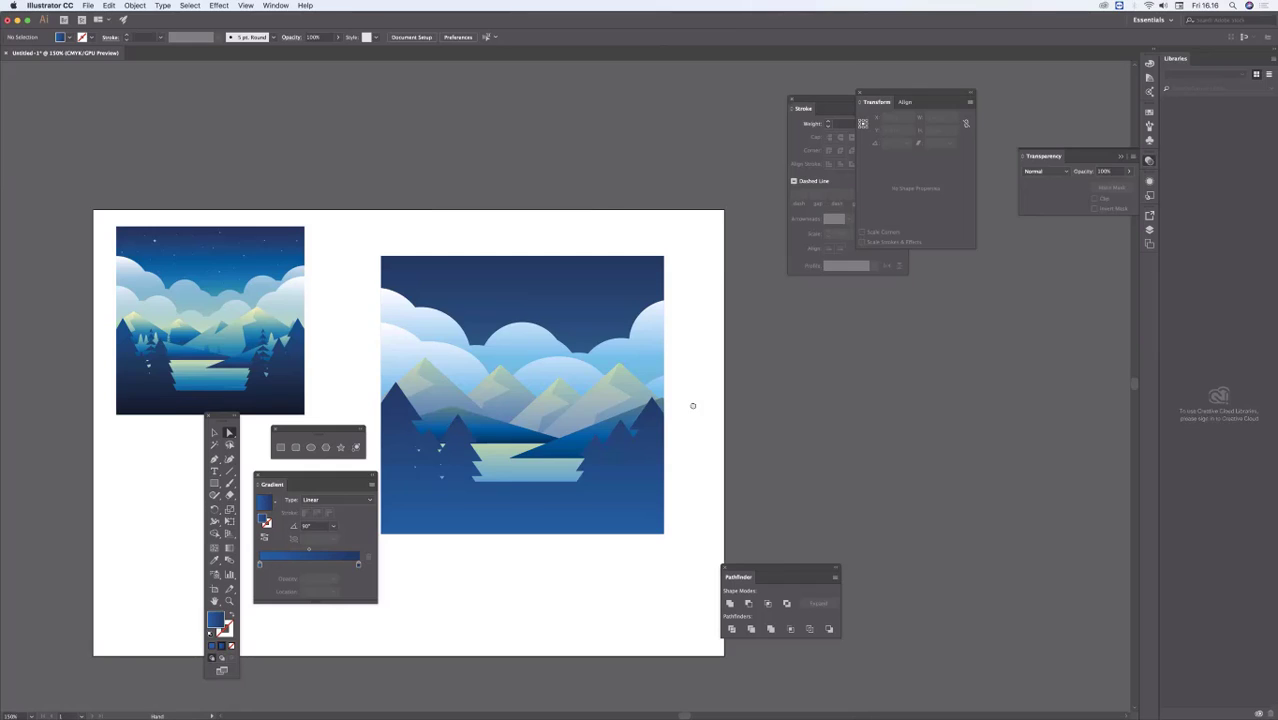
Step: Redirect the merged tree-and-foreground shape's linear gradient to -90°, from lighter treetops to a darker bottom, and deselect
left_click_drag(691, 404, 758, 396)
left_click(704, 450)
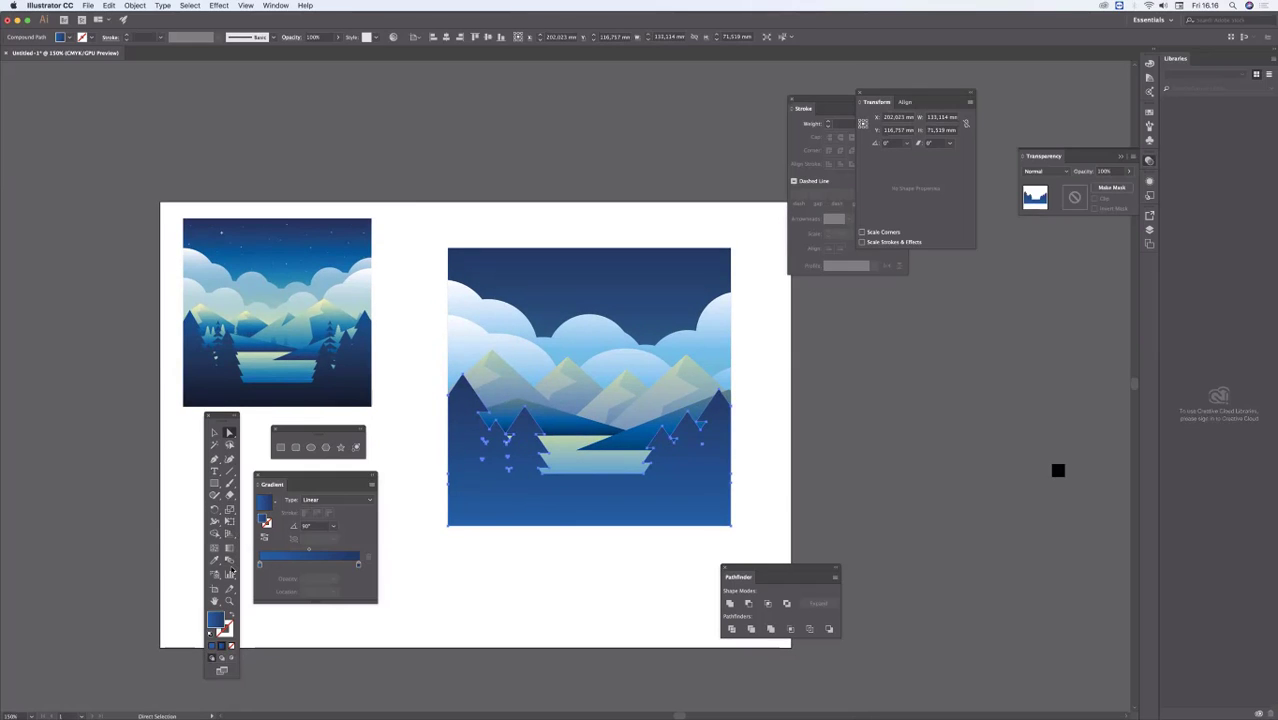
left_click(229, 548)
left_click_drag(545, 489, 582, 494)
left_click(565, 559, "super")
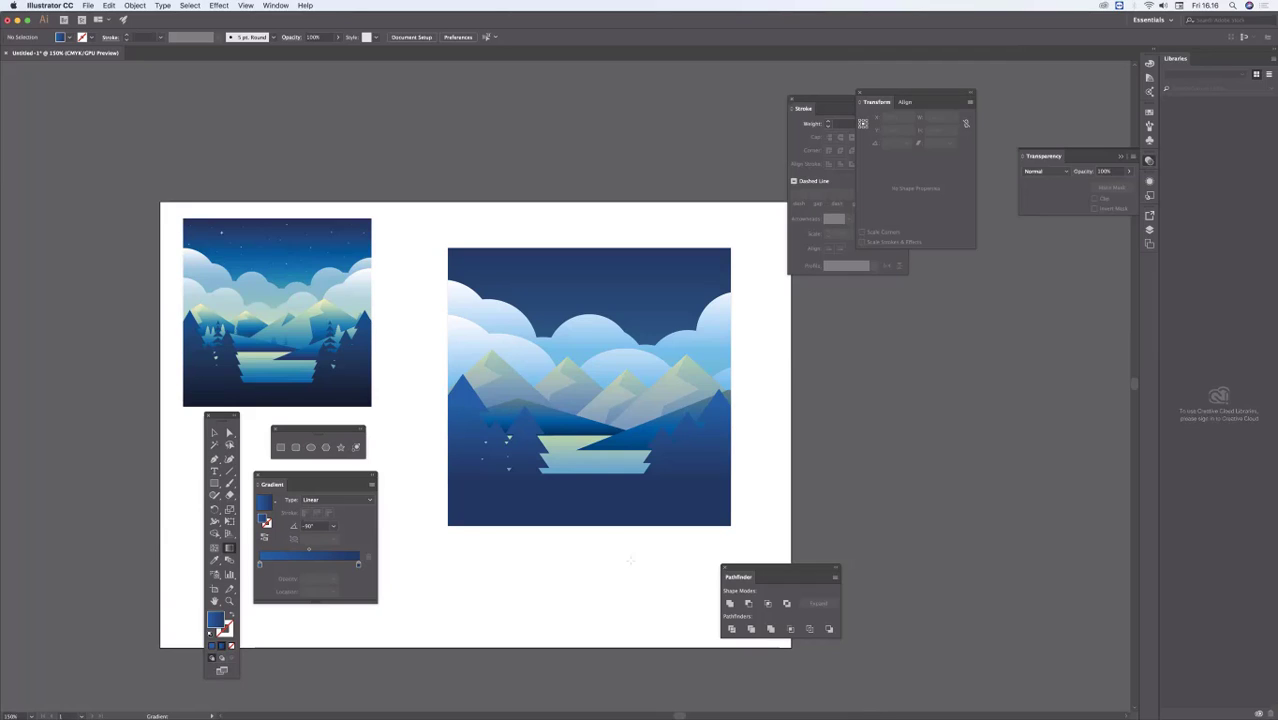
Step: Add a second blank artboard beside the one holding the illustration and bring it into view
left_click_drag(469, 546, 466, 497)
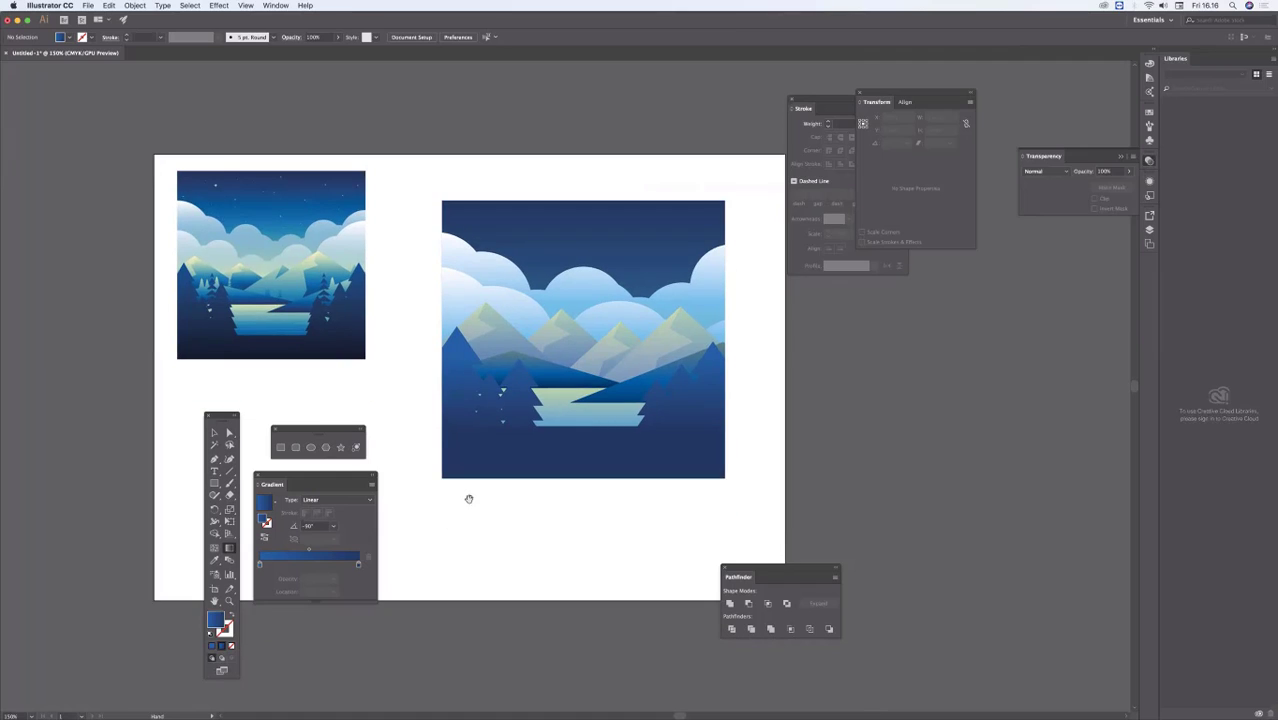
left_click_drag(609, 412, 586, 398)
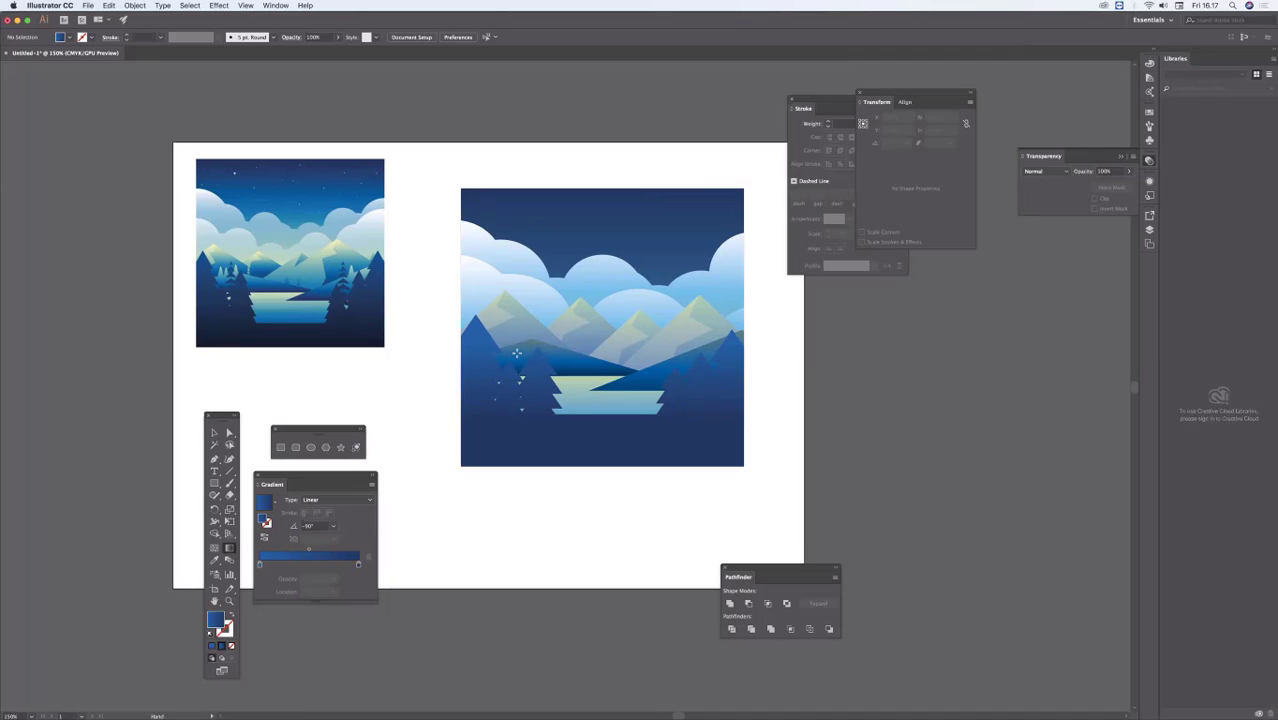
key("g")
left_click(1150, 245)
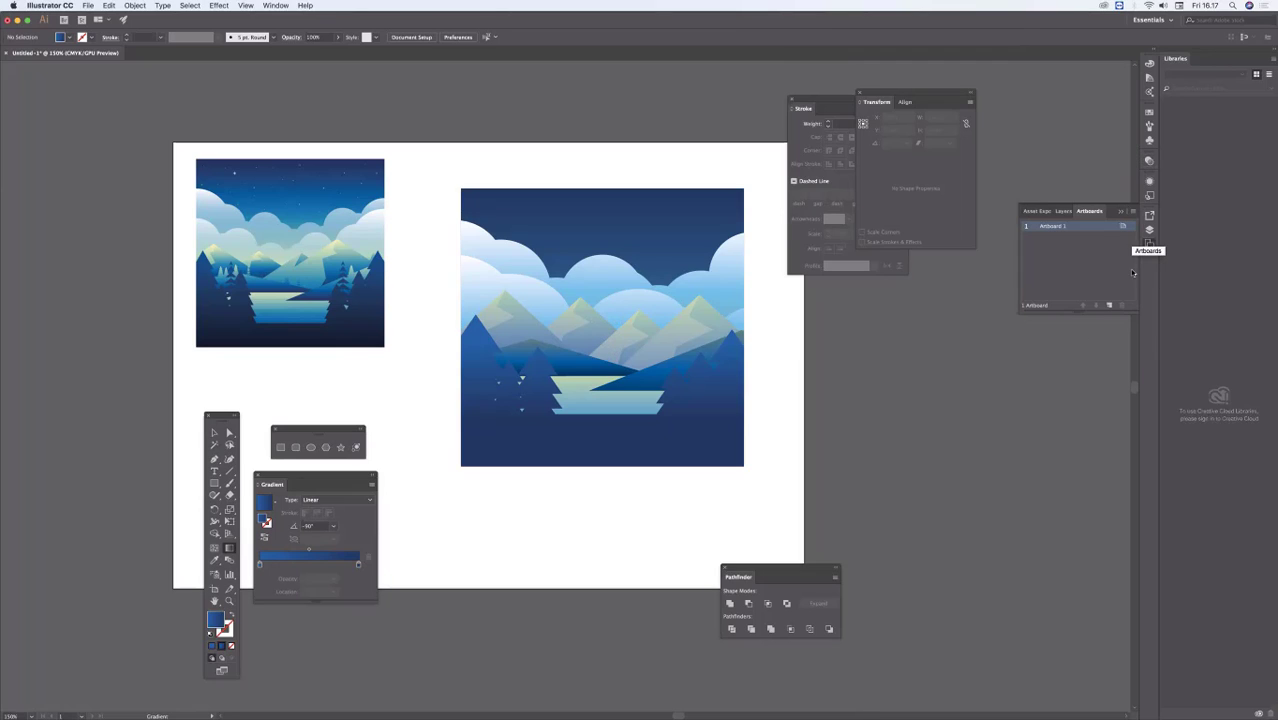
left_click(1109, 305)
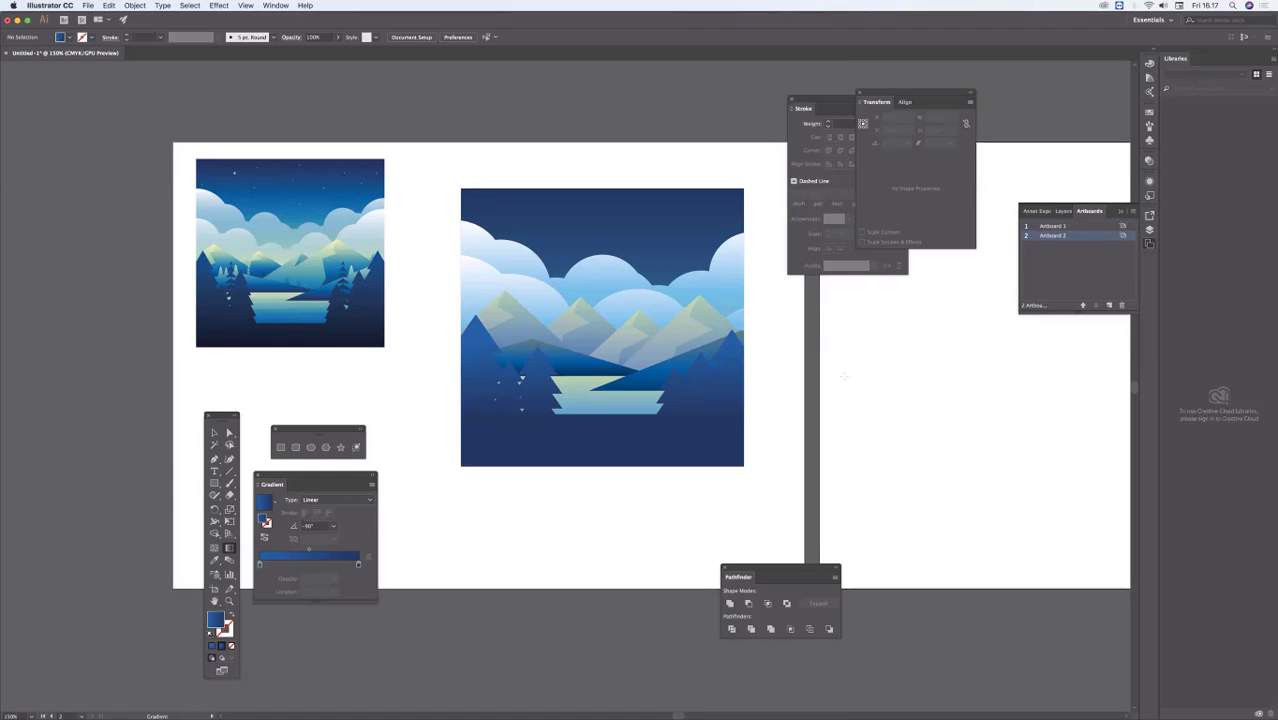
left_click_drag(807, 376, 309, 355)
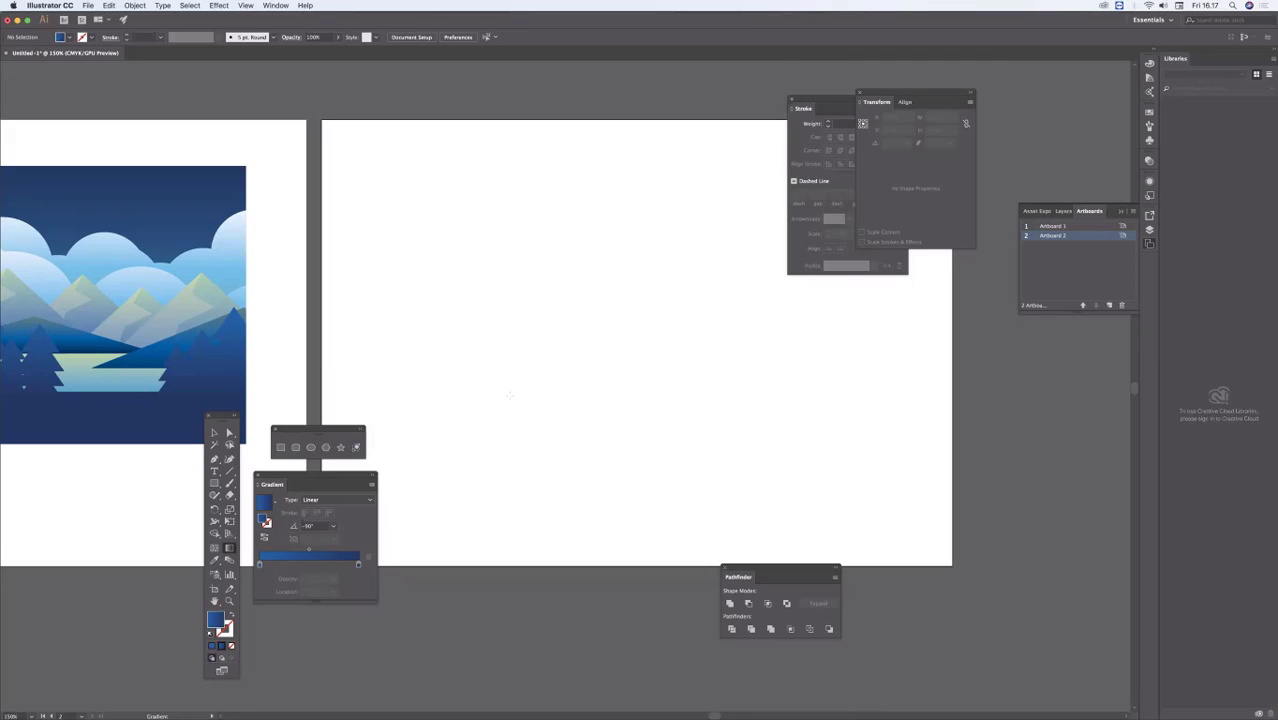
Step: Draw a rectangle about 49 mm wide and 55 mm high in the upper part of the second artboard
left_click(281, 447)
left_click_drag(458, 239, 562, 356)
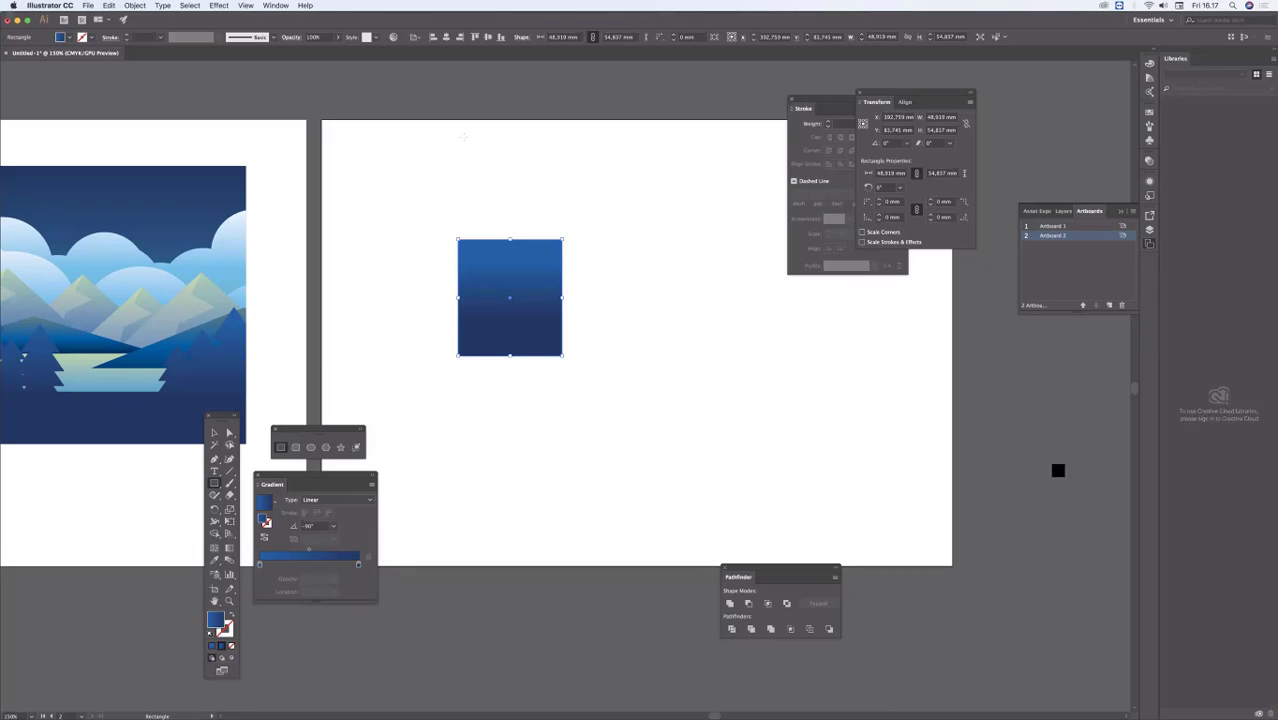
left_click(214, 433)
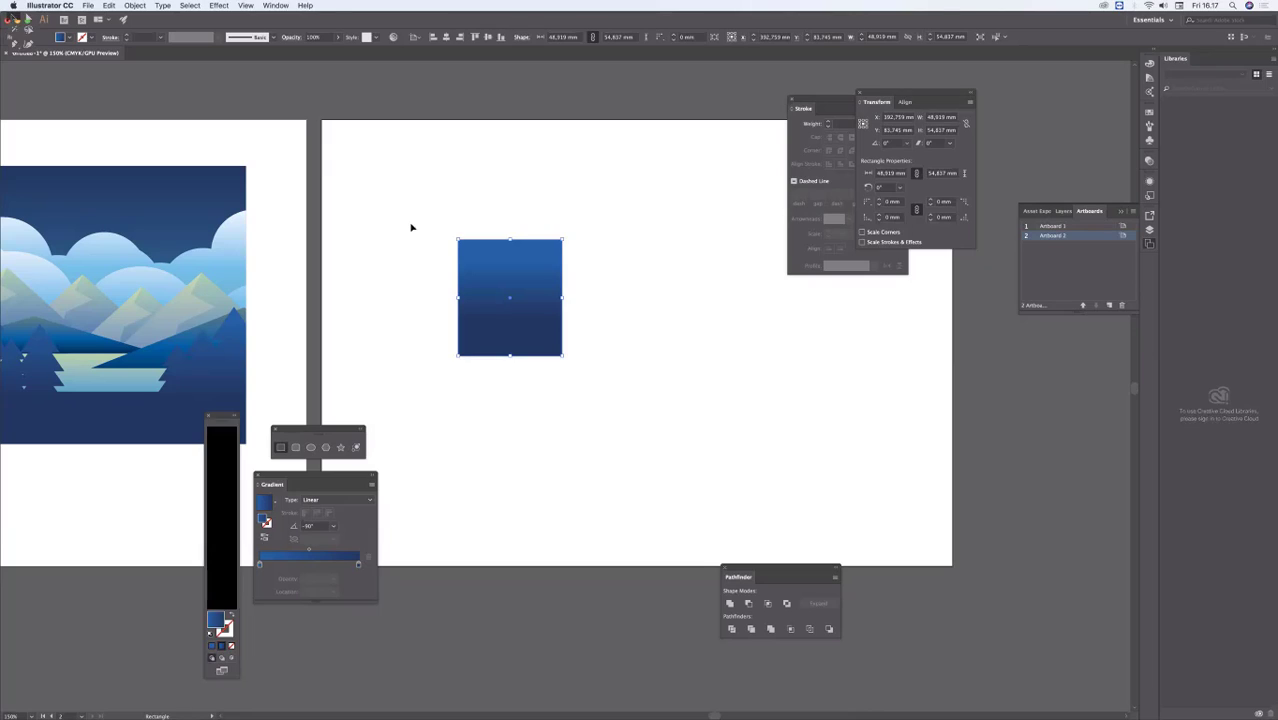
Step: Reposition the gradient rectangle within the upper half of the second artboard, toward its left side
left_click_drag(521, 287, 488, 274)
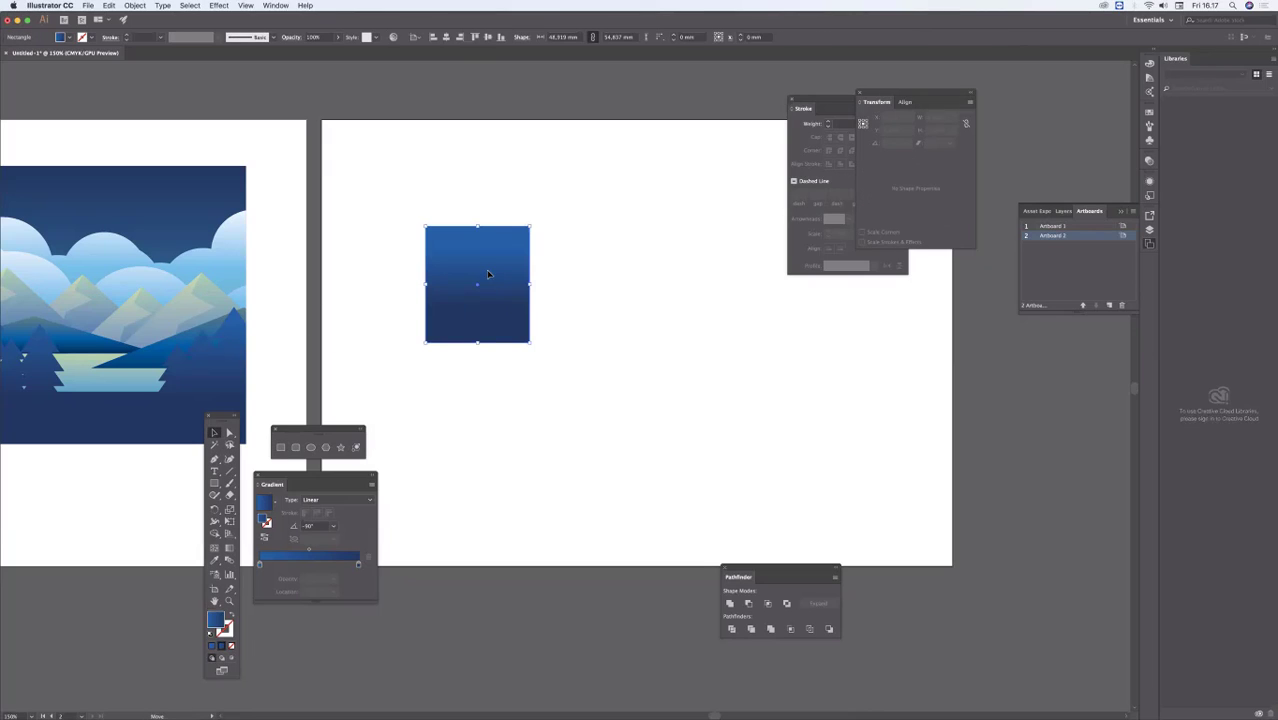
left_click(748, 368)
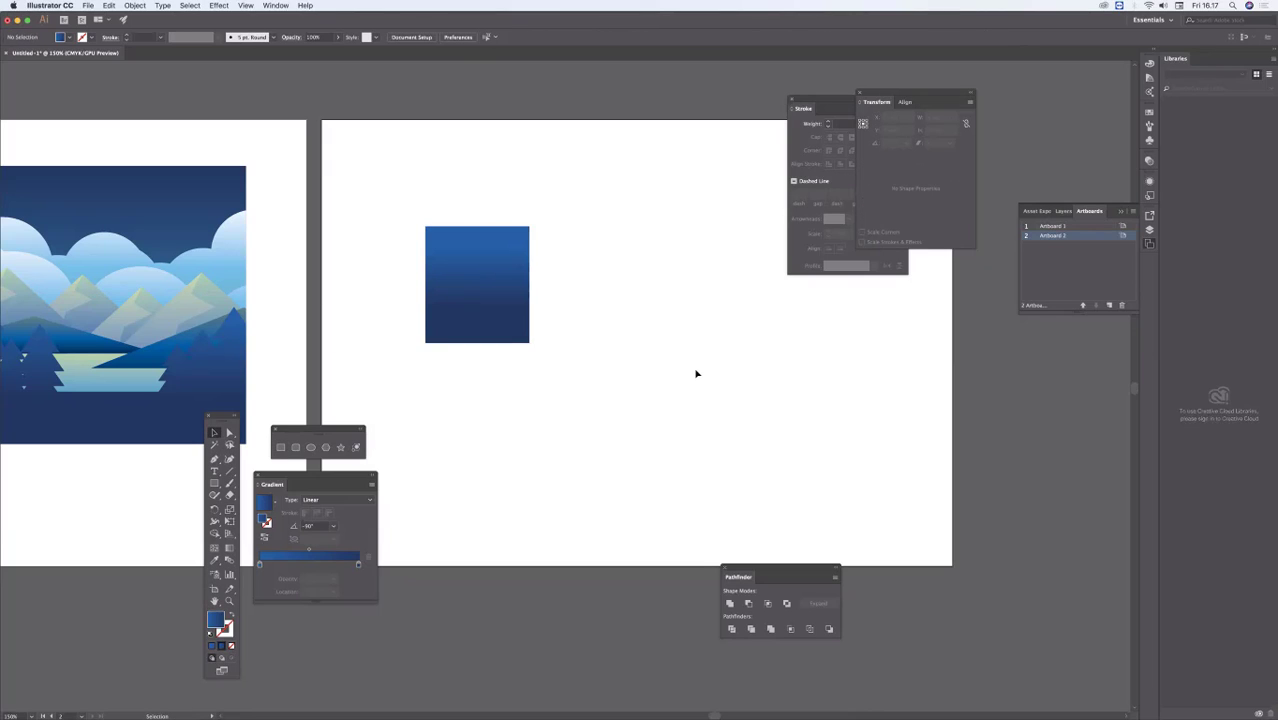
left_click(522, 288)
left_click(612, 307)
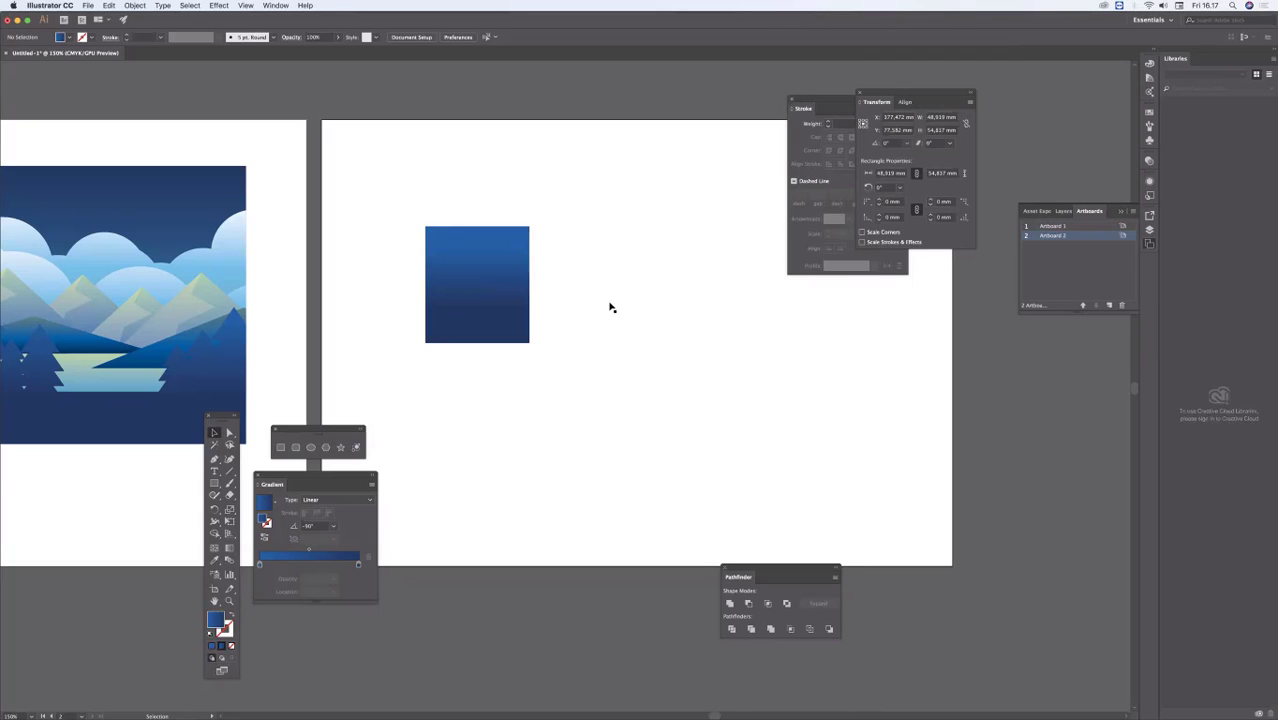
left_click_drag(478, 297, 600, 308)
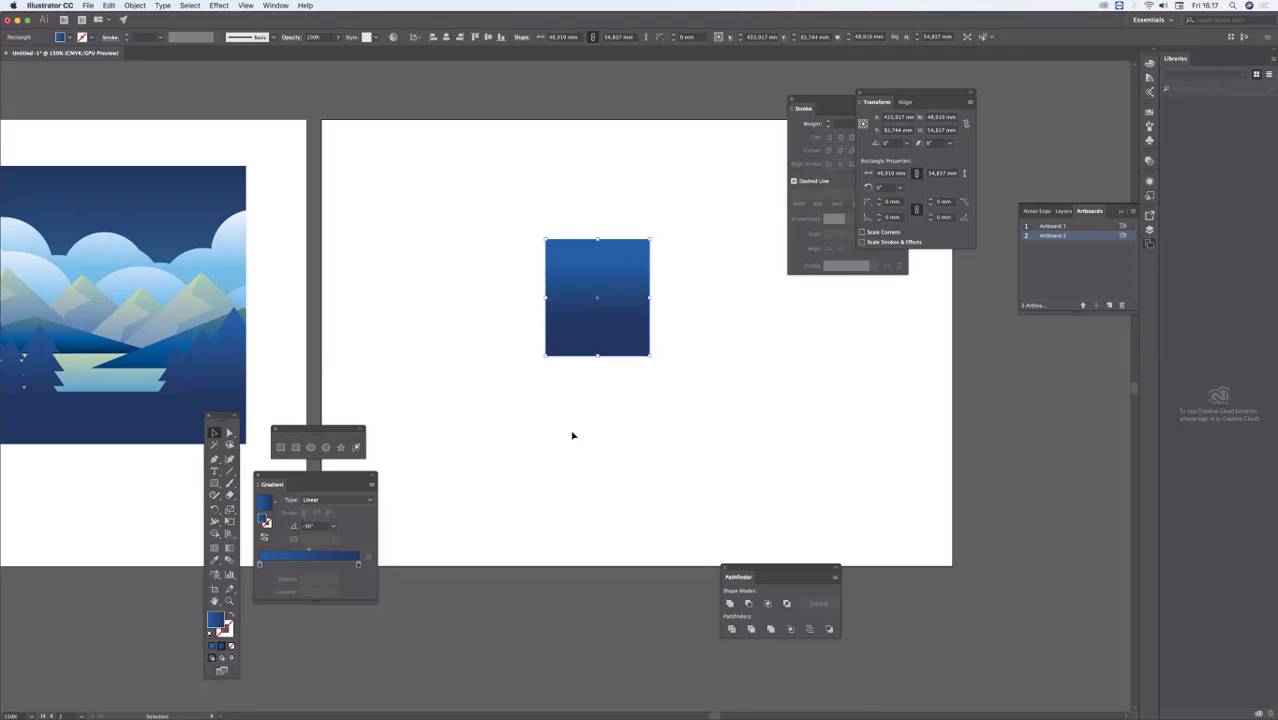
left_click(493, 294)
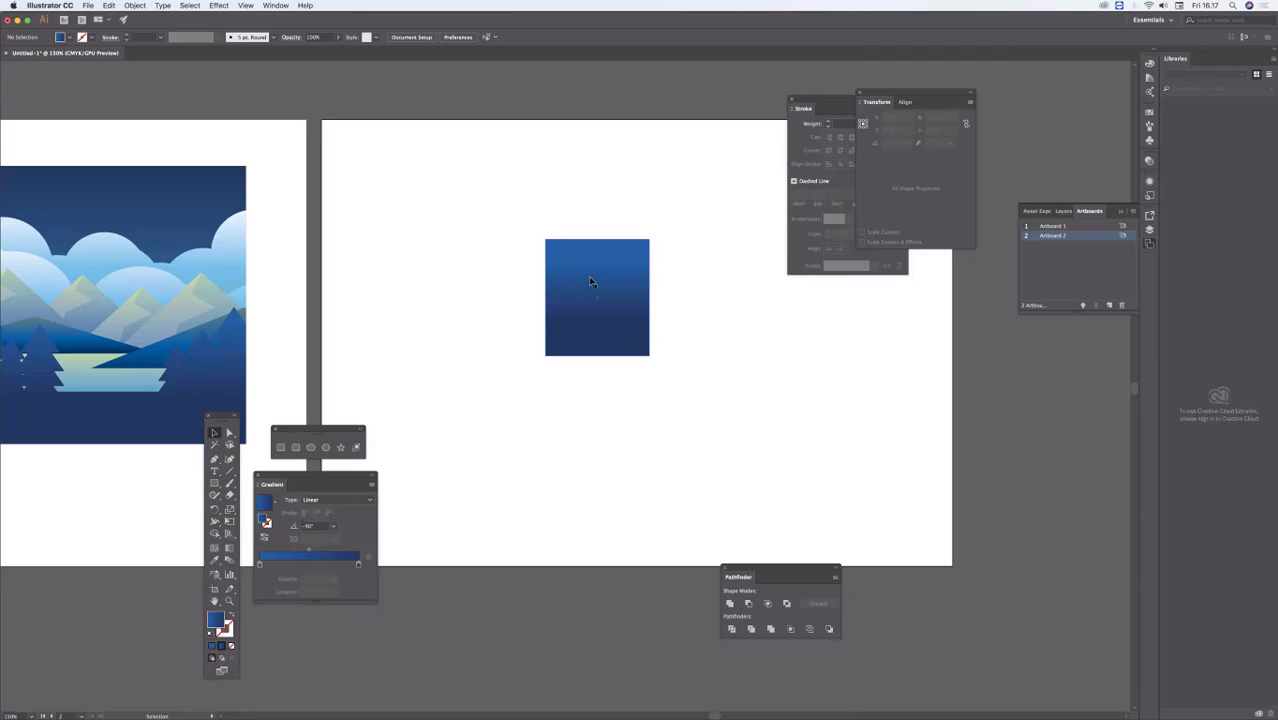
left_click_drag(589, 281, 523, 255)
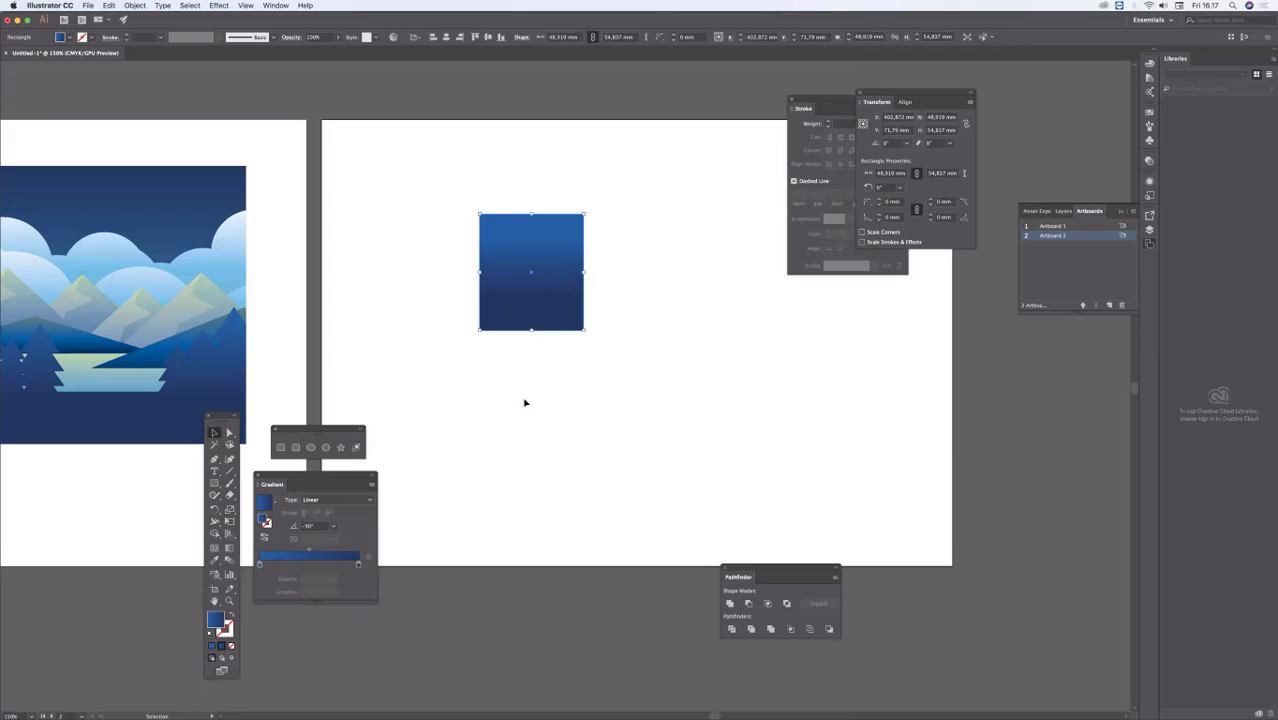
Step: Draw an ellipse about 59 mm wide and 53 mm high, fill it with flat bright blue, and place it over the rectangle's lower-right corner
left_click(310, 447)
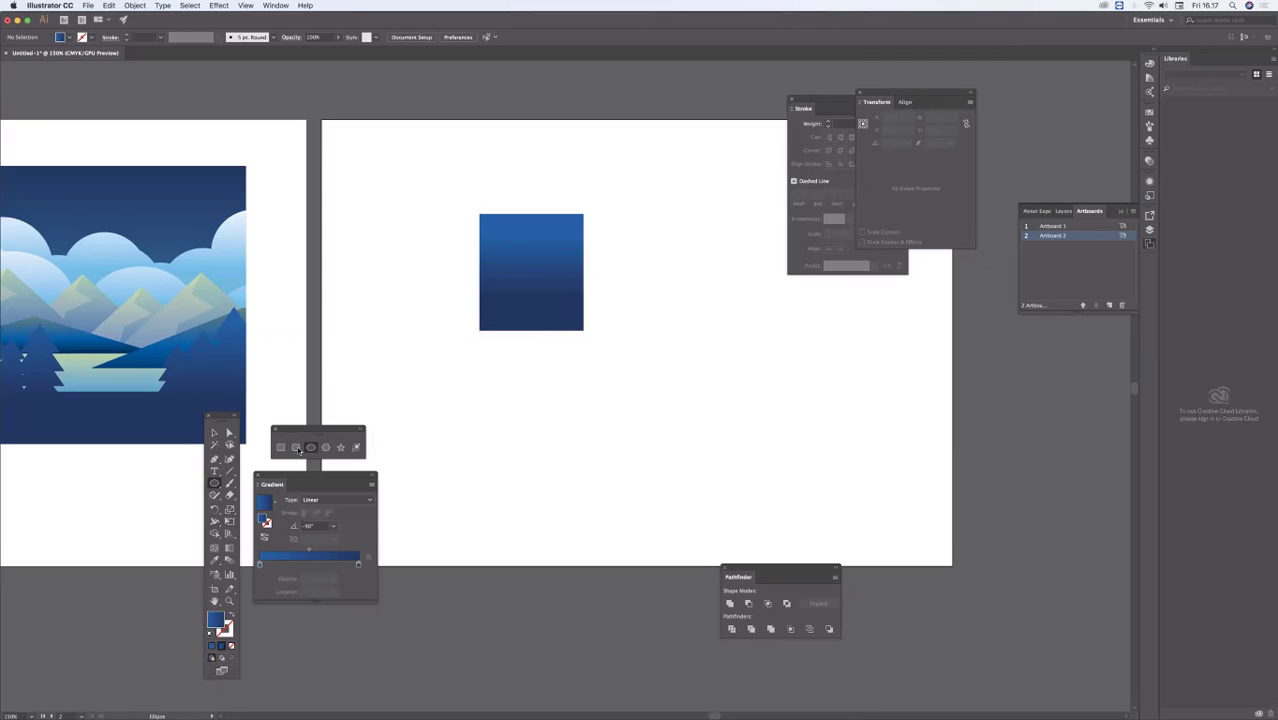
left_click_drag(546, 262, 671, 373)
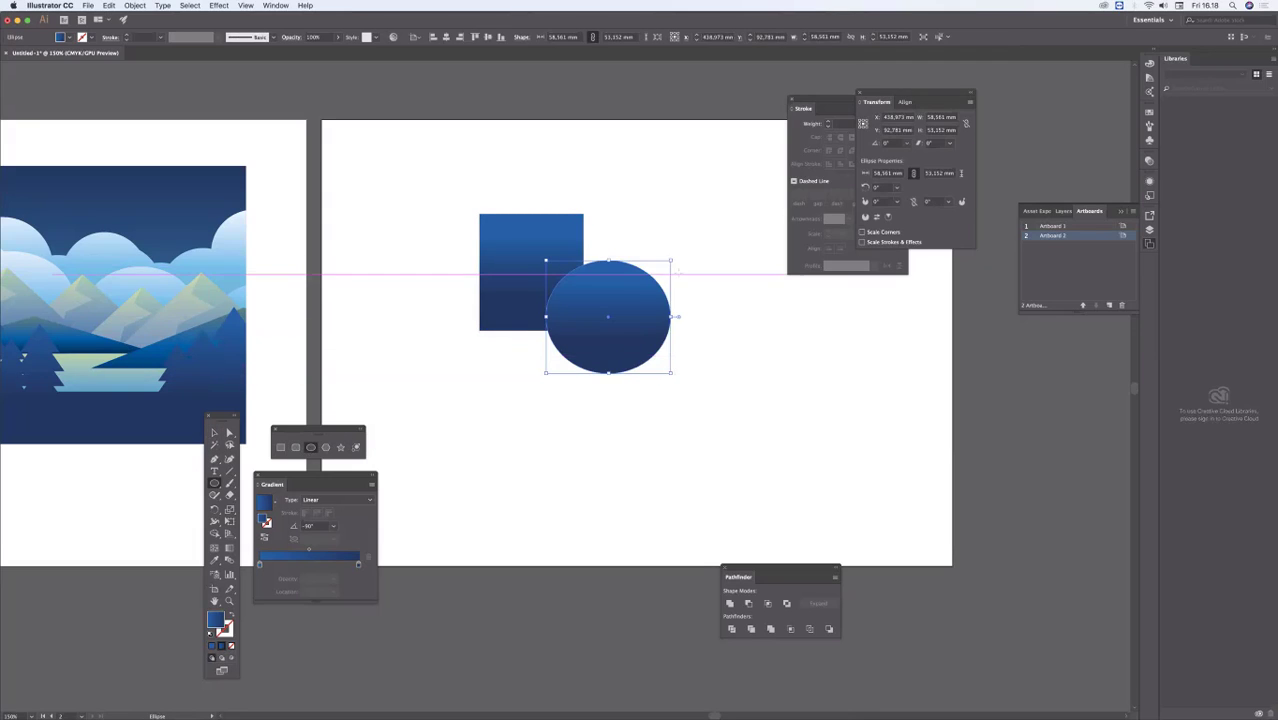
left_click(1149, 127)
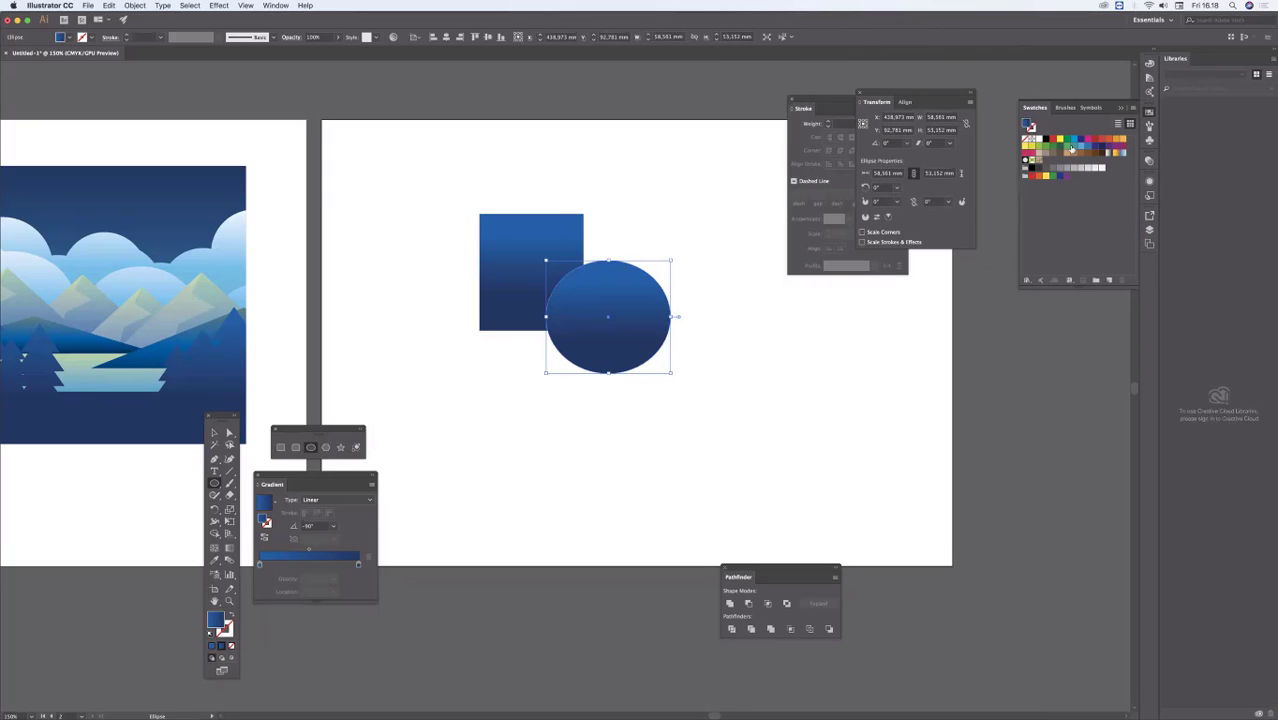
left_click(212, 436)
left_click_drag(597, 275, 573, 270)
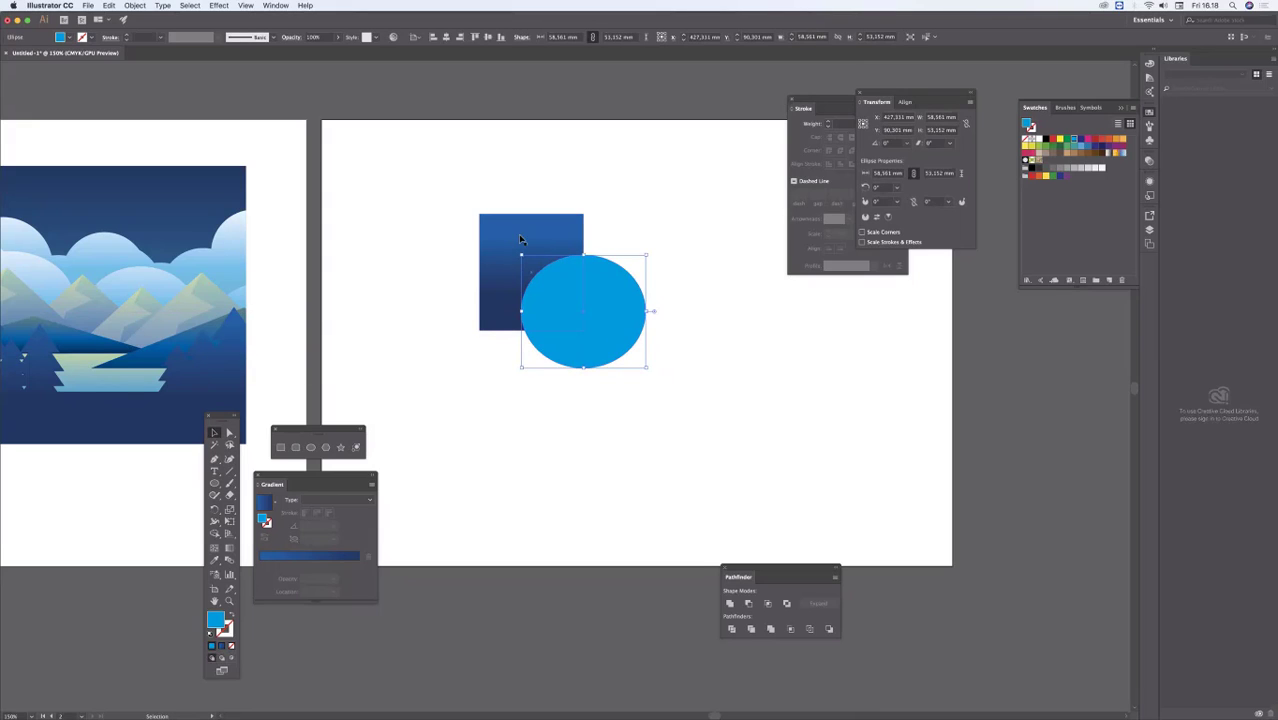
Step: Send the blue ellipse backward so it sits behind the gradient rectangle, and clear the selection
left_click(570, 256)
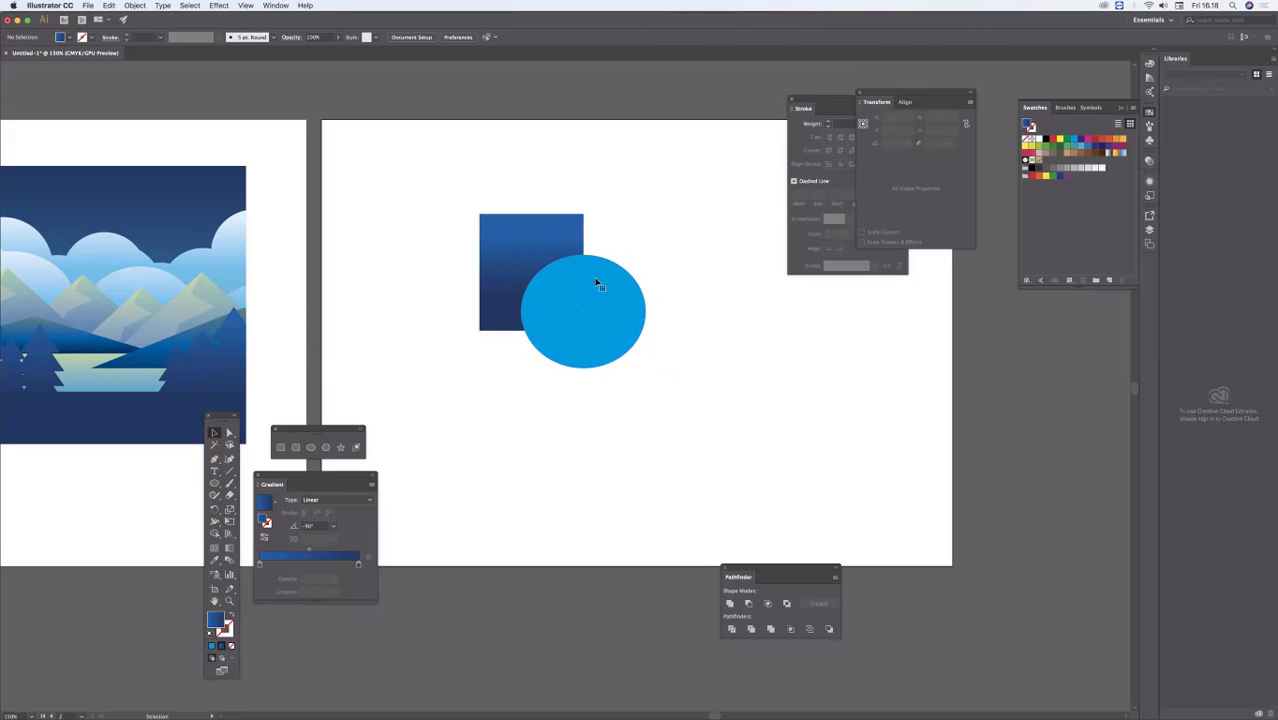
left_click(600, 289)
left_click(134, 5)
mouse_move(143, 27)
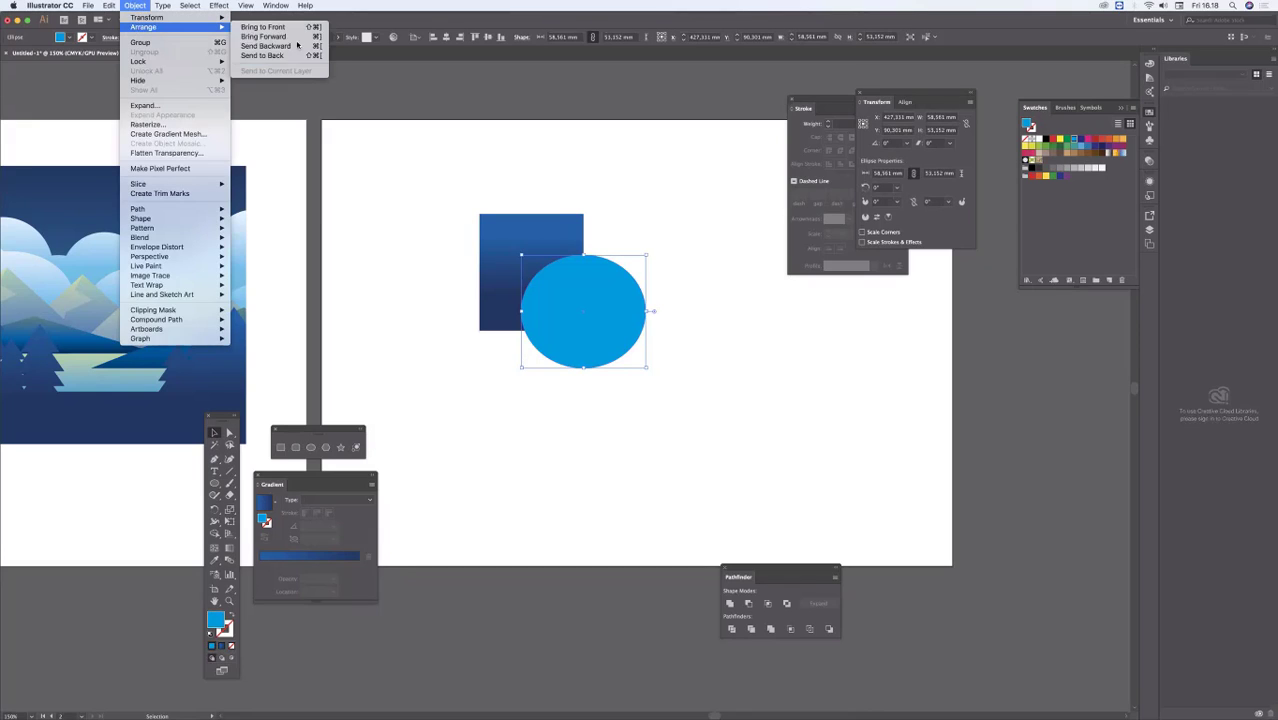
left_click(553, 168)
key("super+[")
left_click(570, 170)
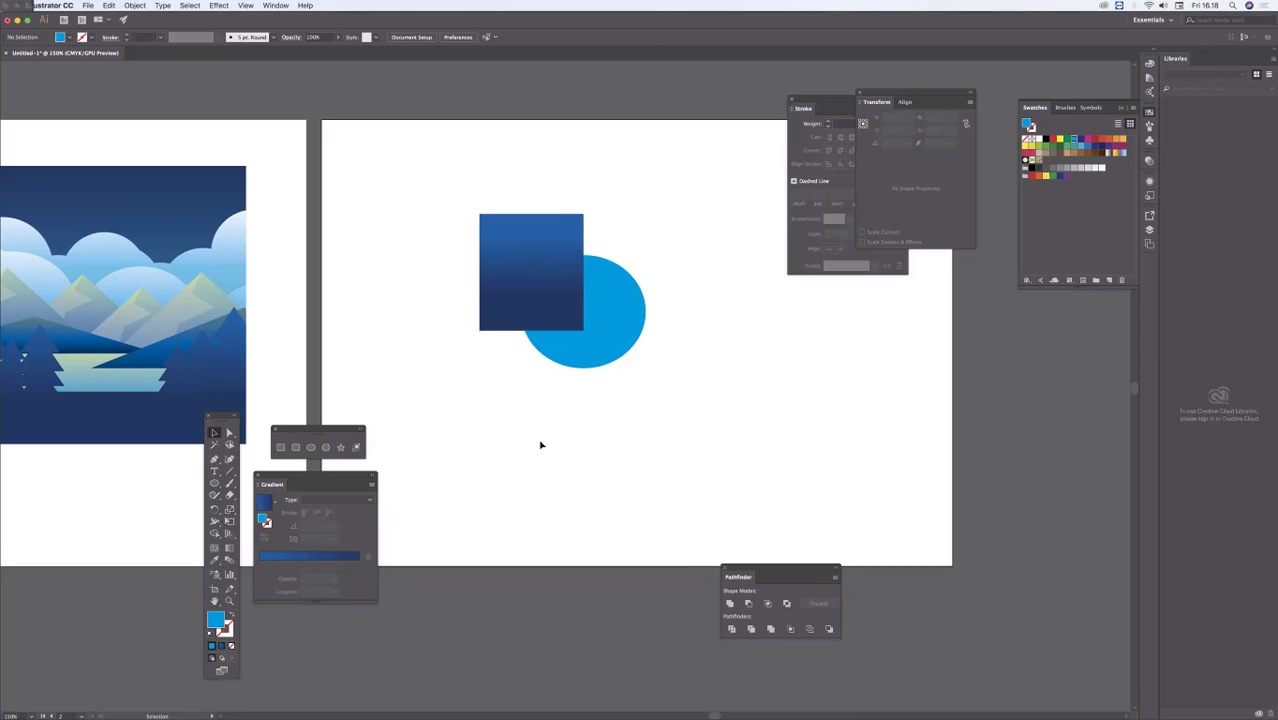
Step: Reshape the blue ellipse into a circle about 59 mm across, centred near the rectangle's lower-right corner, and deselect it
left_click(621, 330)
left_click_drag(586, 374, 601, 367)
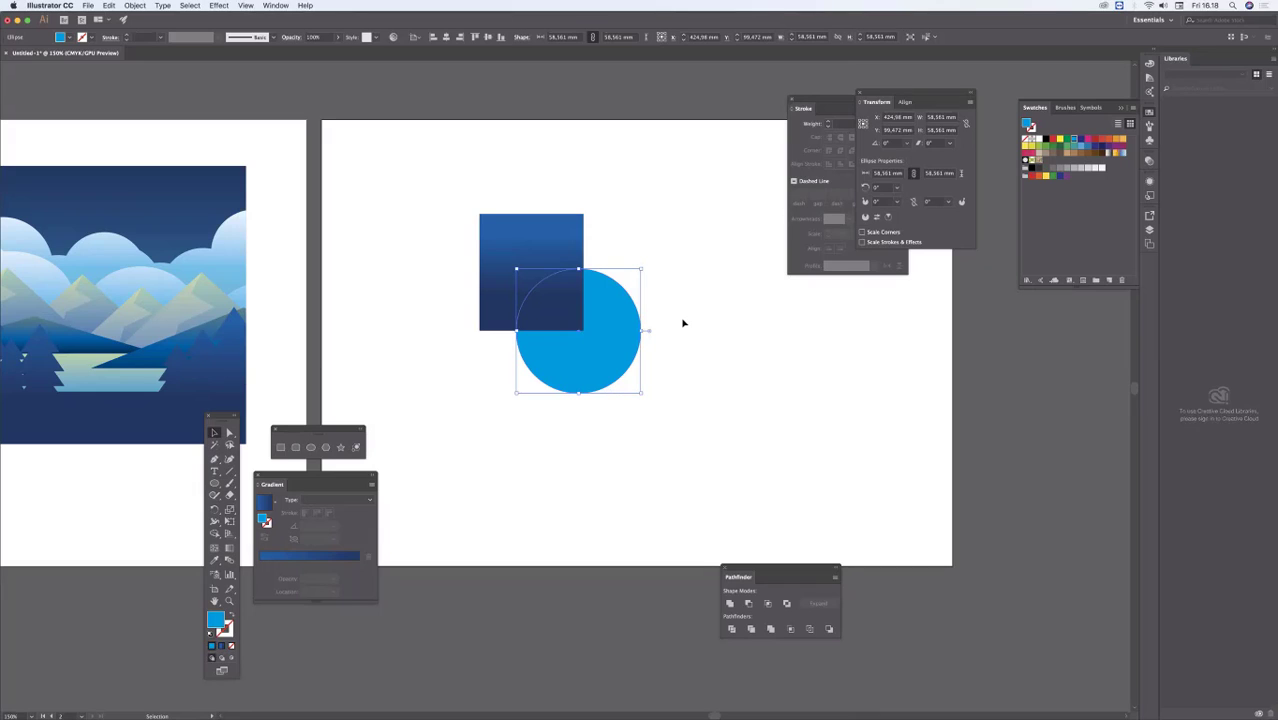
left_click(650, 331)
left_click(628, 333)
left_click_drag(621, 338, 624, 343)
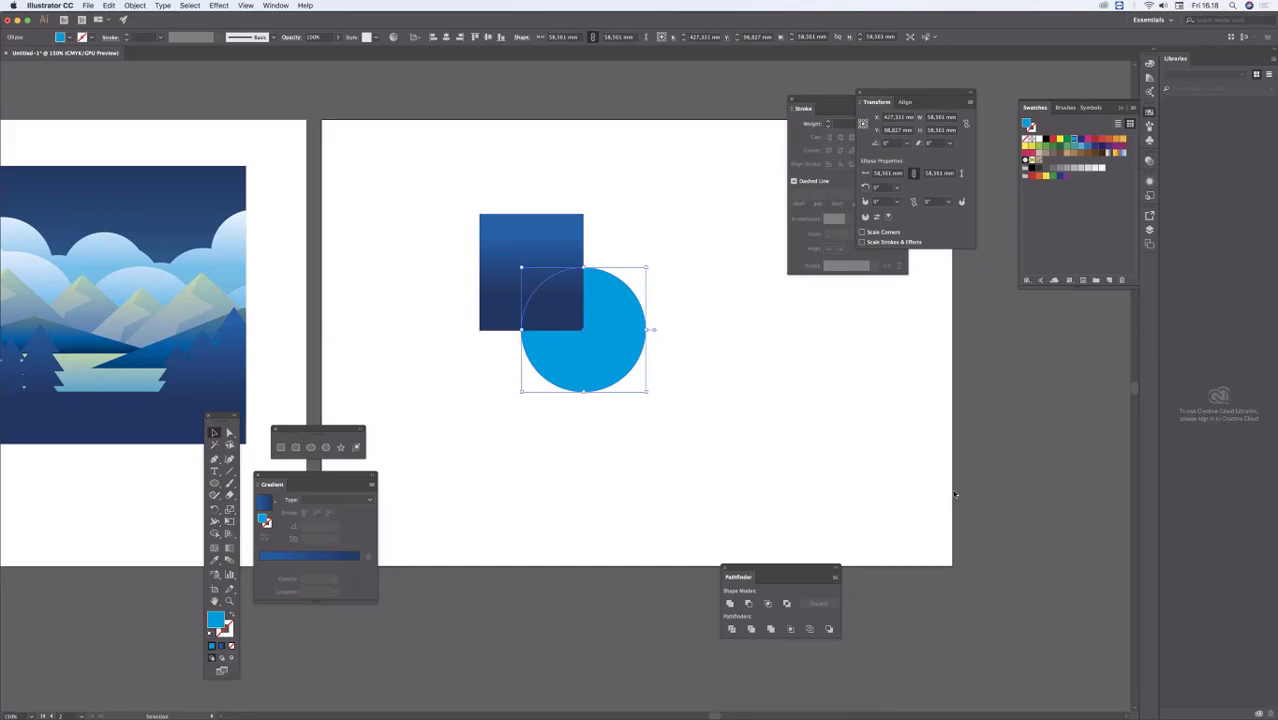
left_click(784, 360)
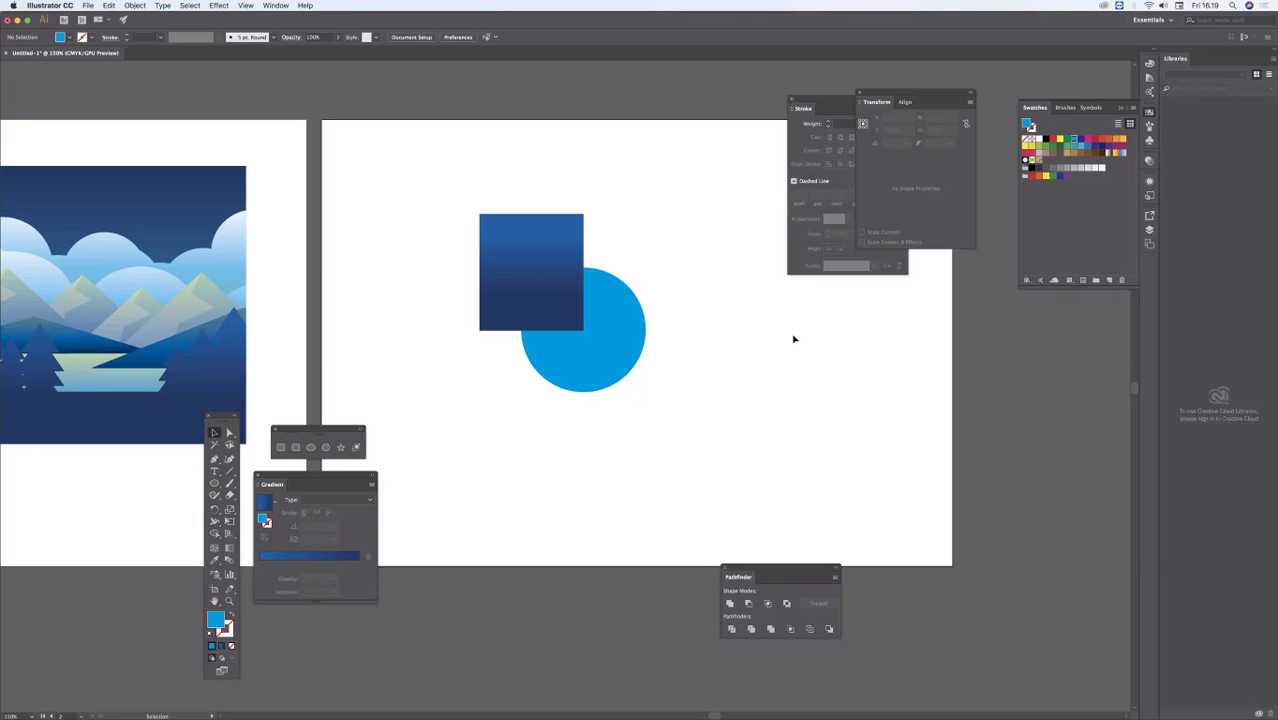
Step: Compare the reference artwork with the recreated landscape on the first artboard, and return to the shapes on the second artboard
left_click_drag(473, 312, 969, 309)
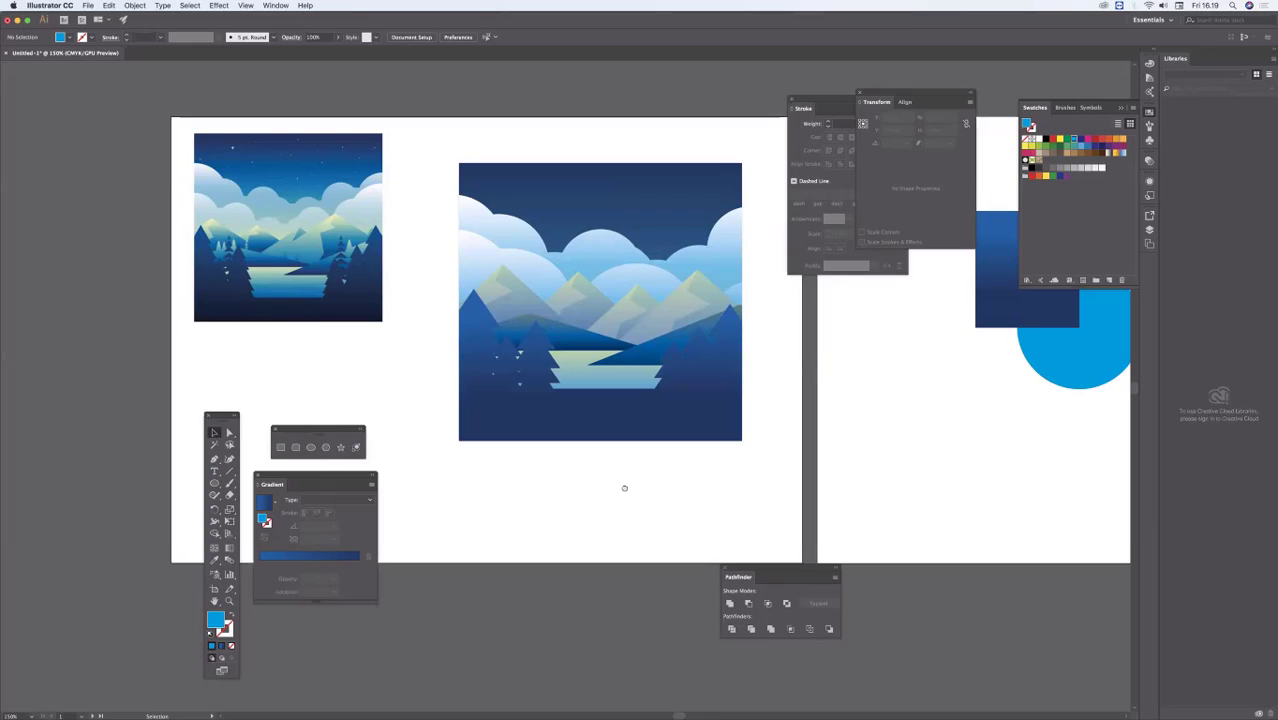
left_click_drag(420, 326, 381, 321)
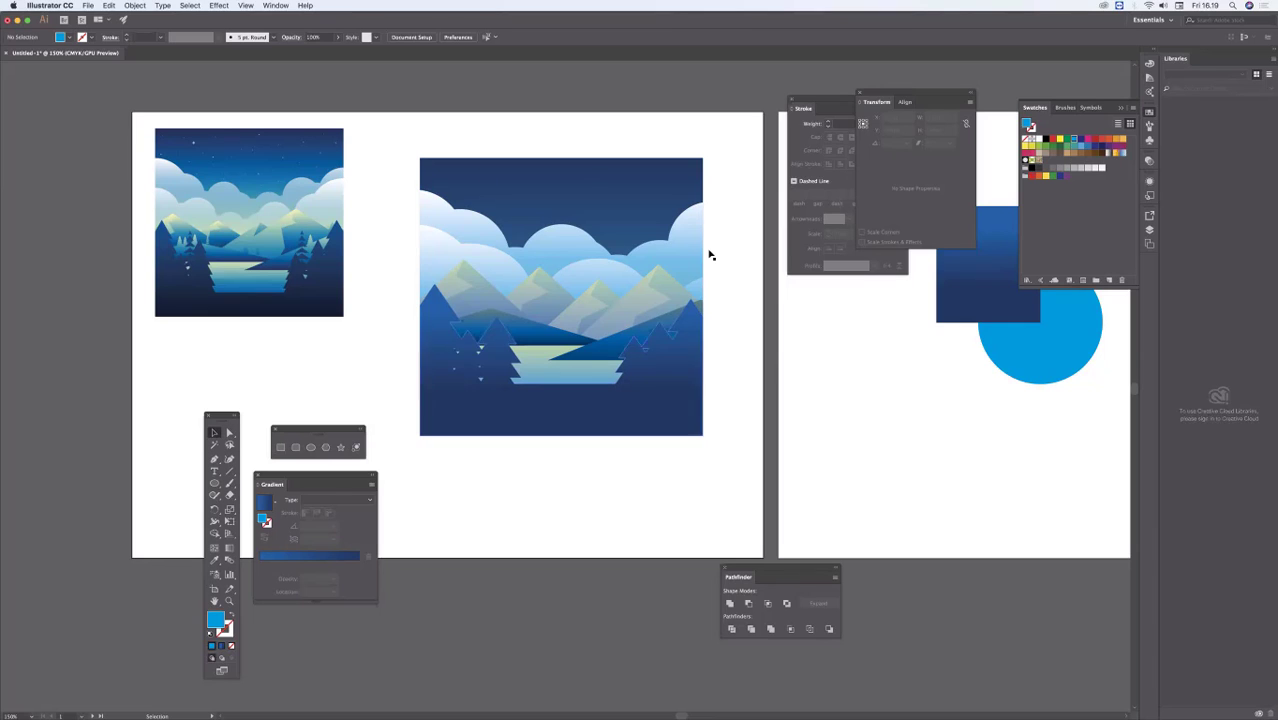
left_click_drag(583, 364, 574, 363)
scroll(574, 363, "right", 5)
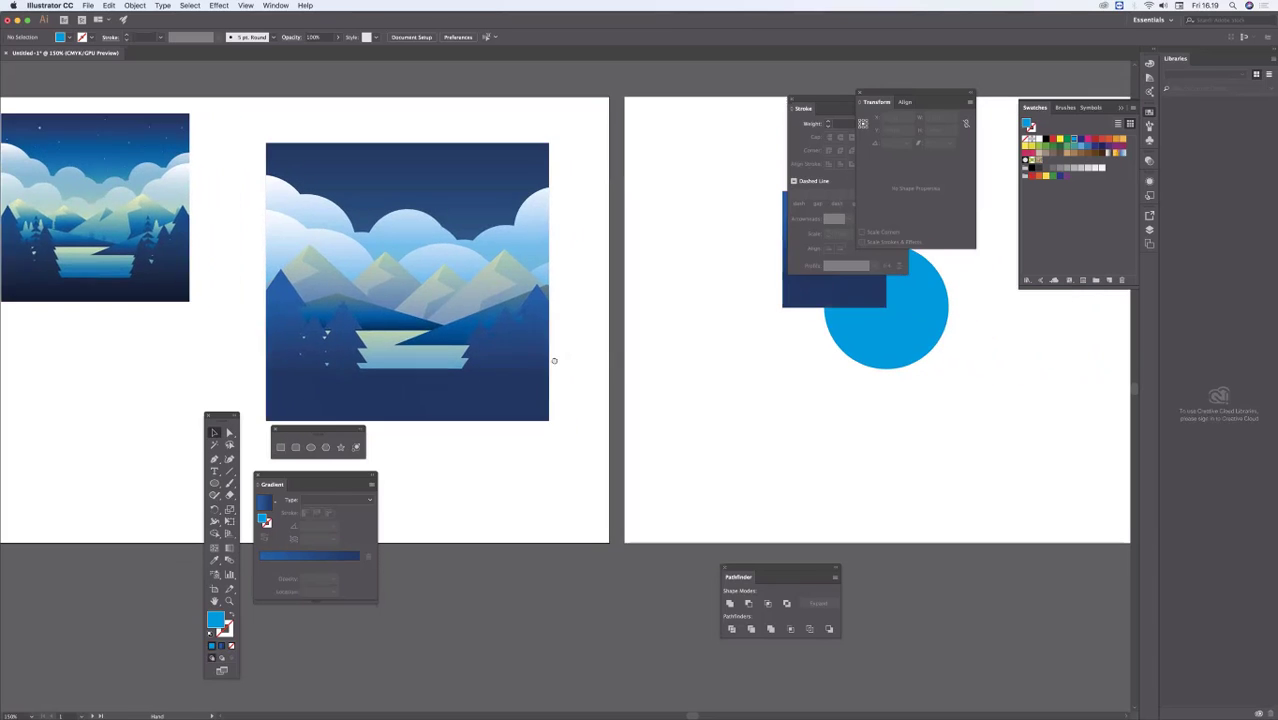
left_click_drag(674, 376, 786, 388)
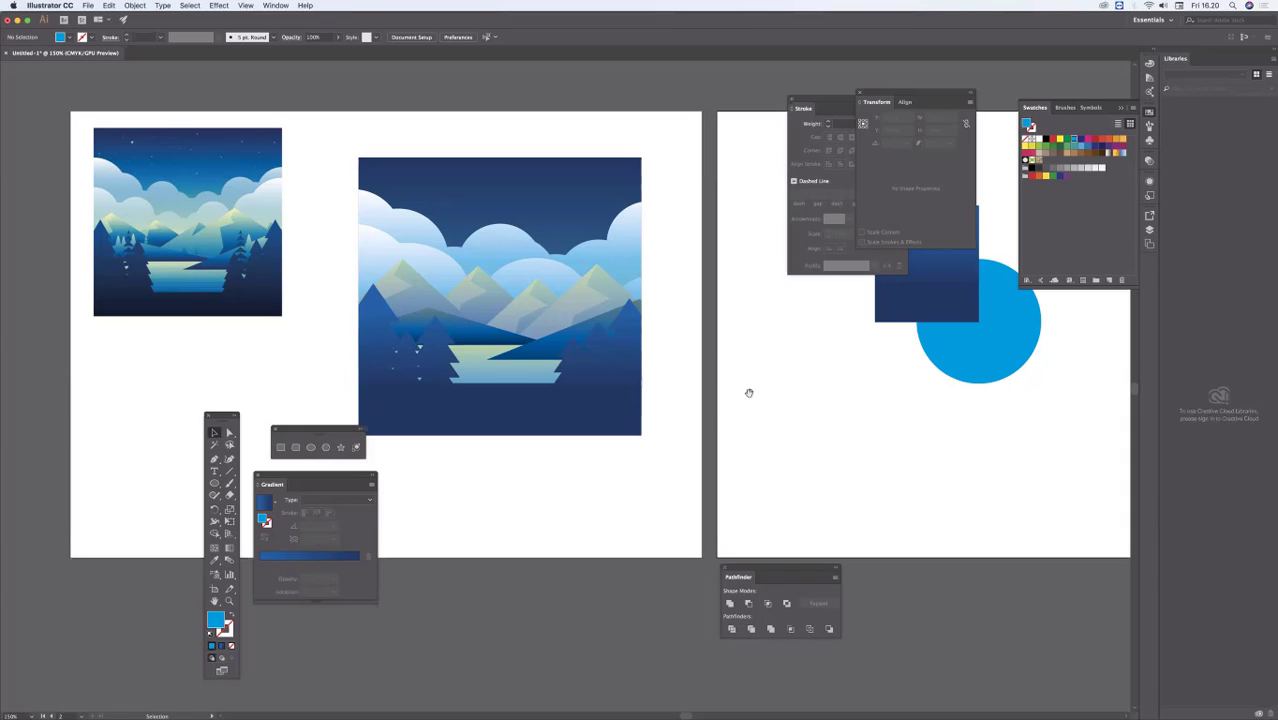
scroll(749, 393, "right", 3)
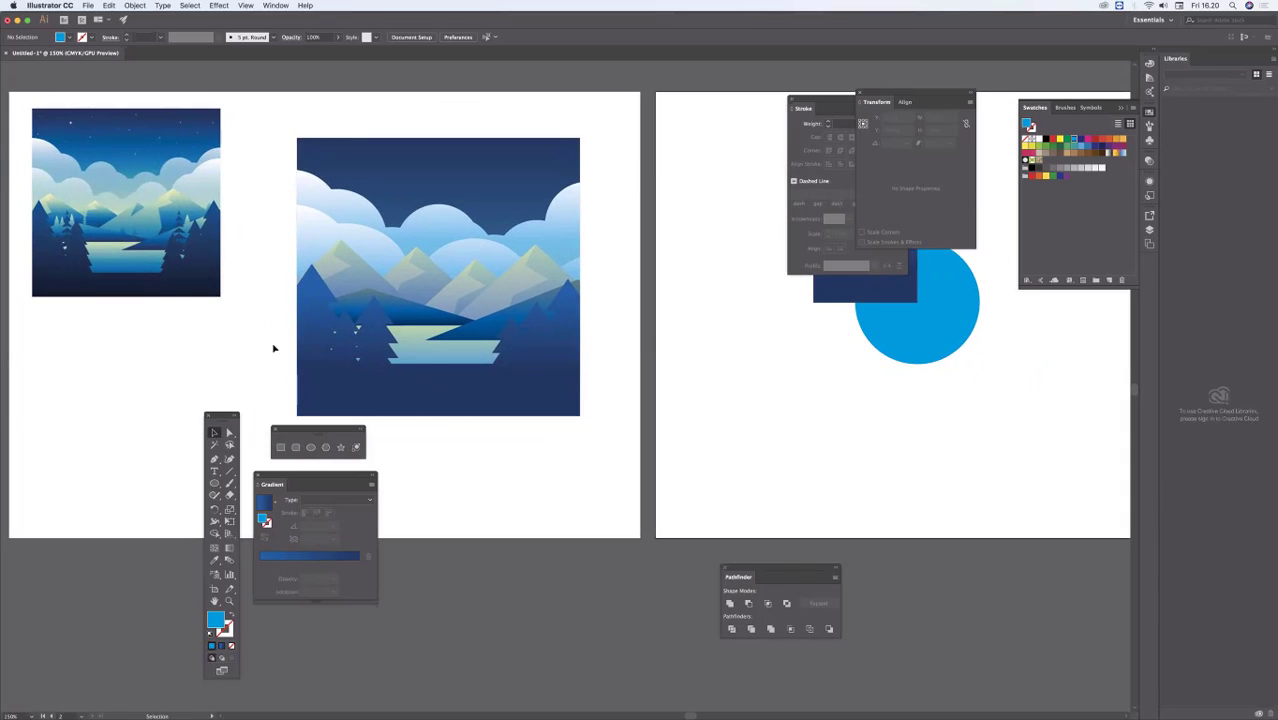
left_click(219, 230)
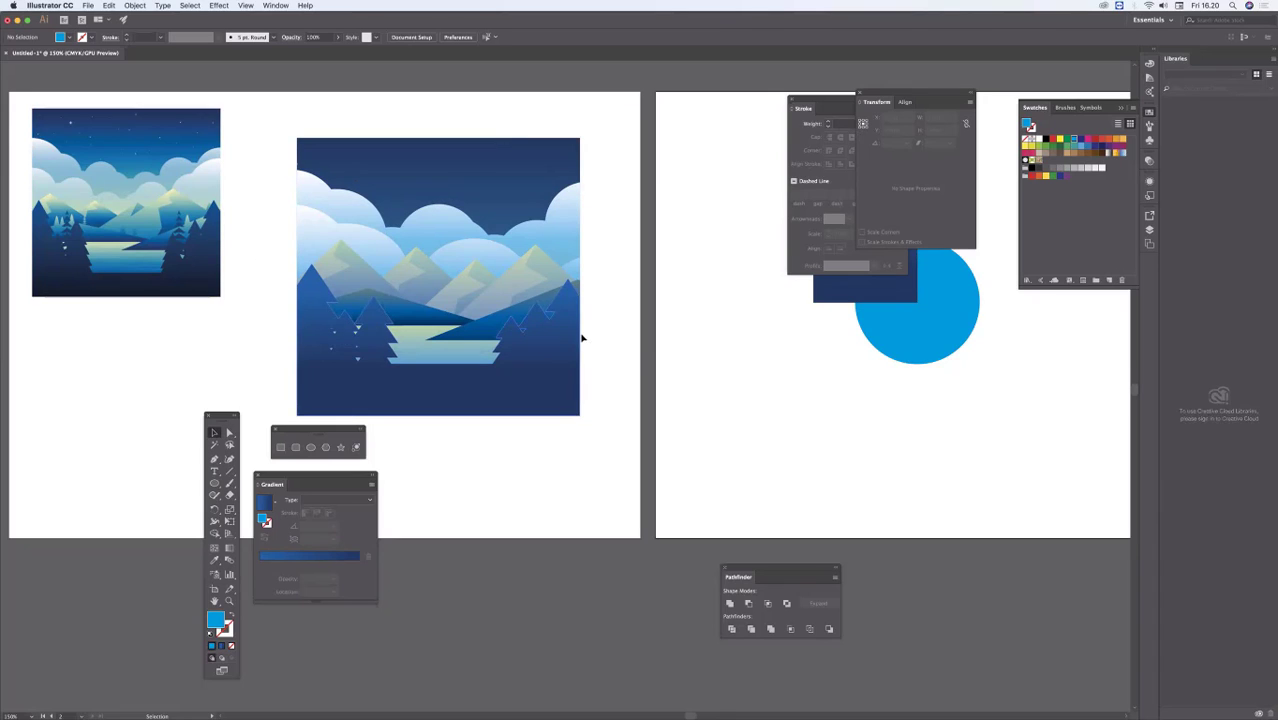
left_click_drag(749, 317, 512, 308)
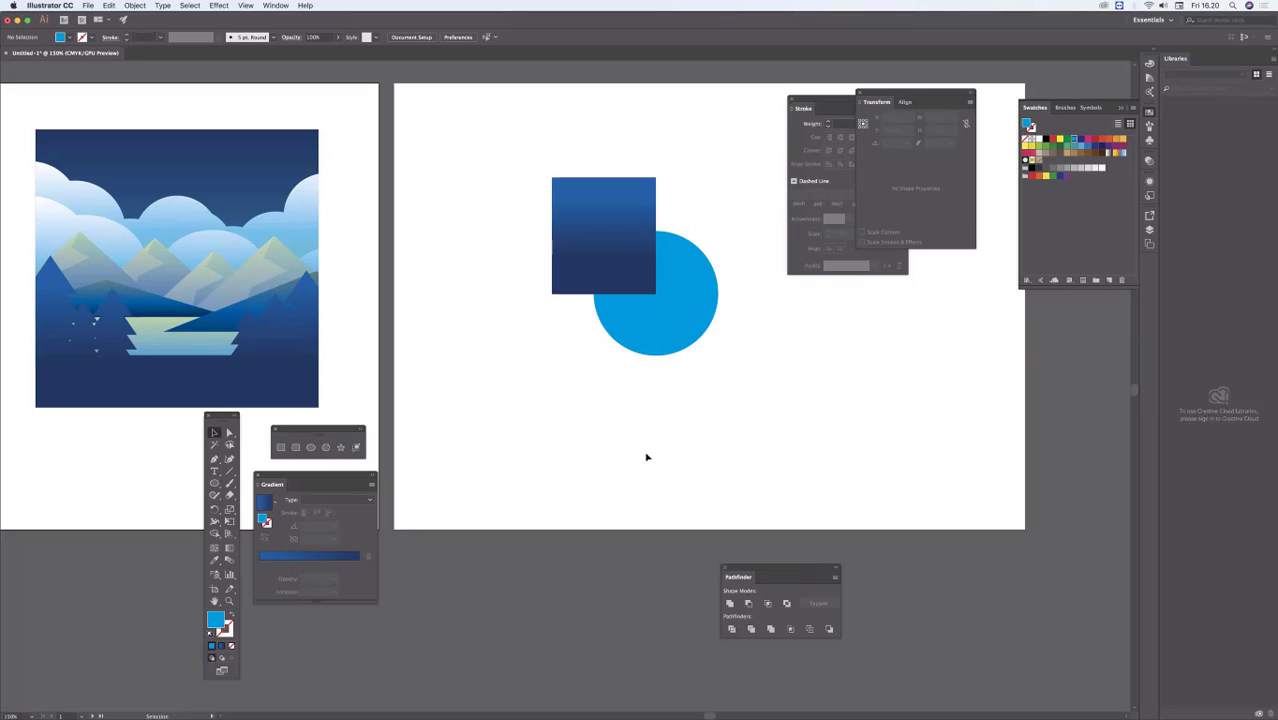
scroll(608, 357, "right", 3)
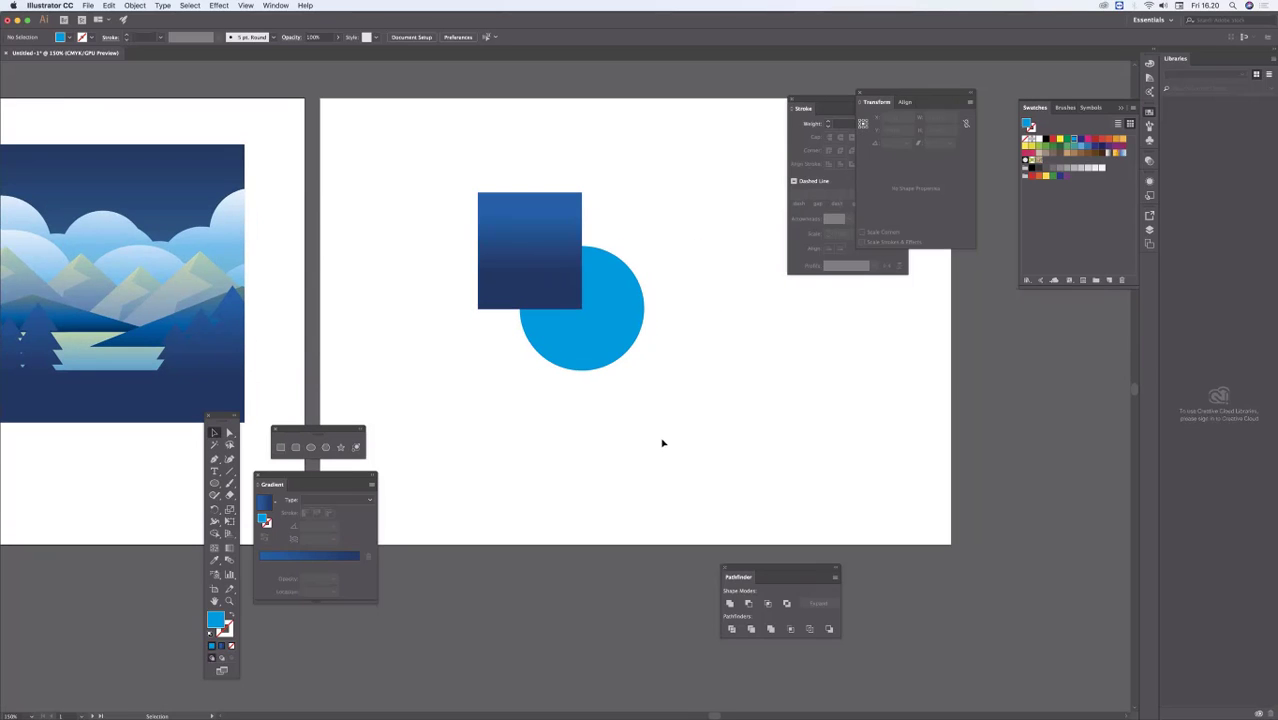
Step: Select the gradient rectangle, open its width value for editing, and clear the selection
left_click(524, 200)
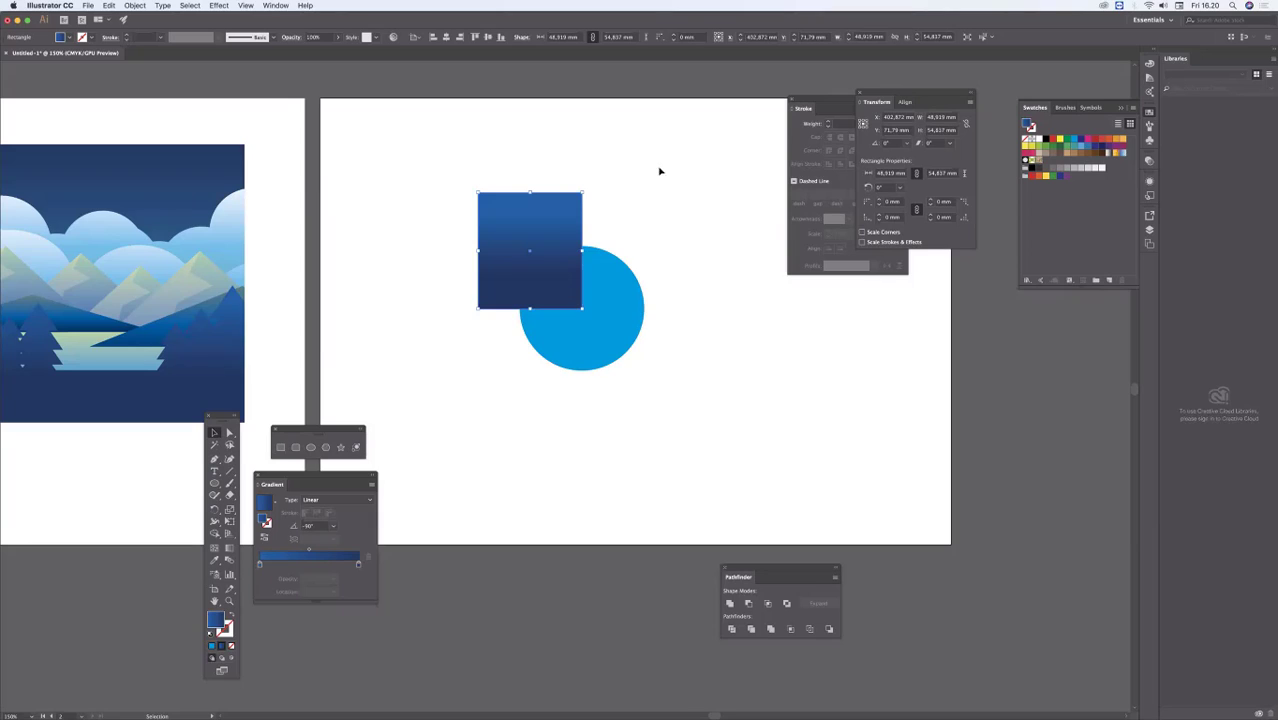
left_click_drag(659, 171, 519, 183)
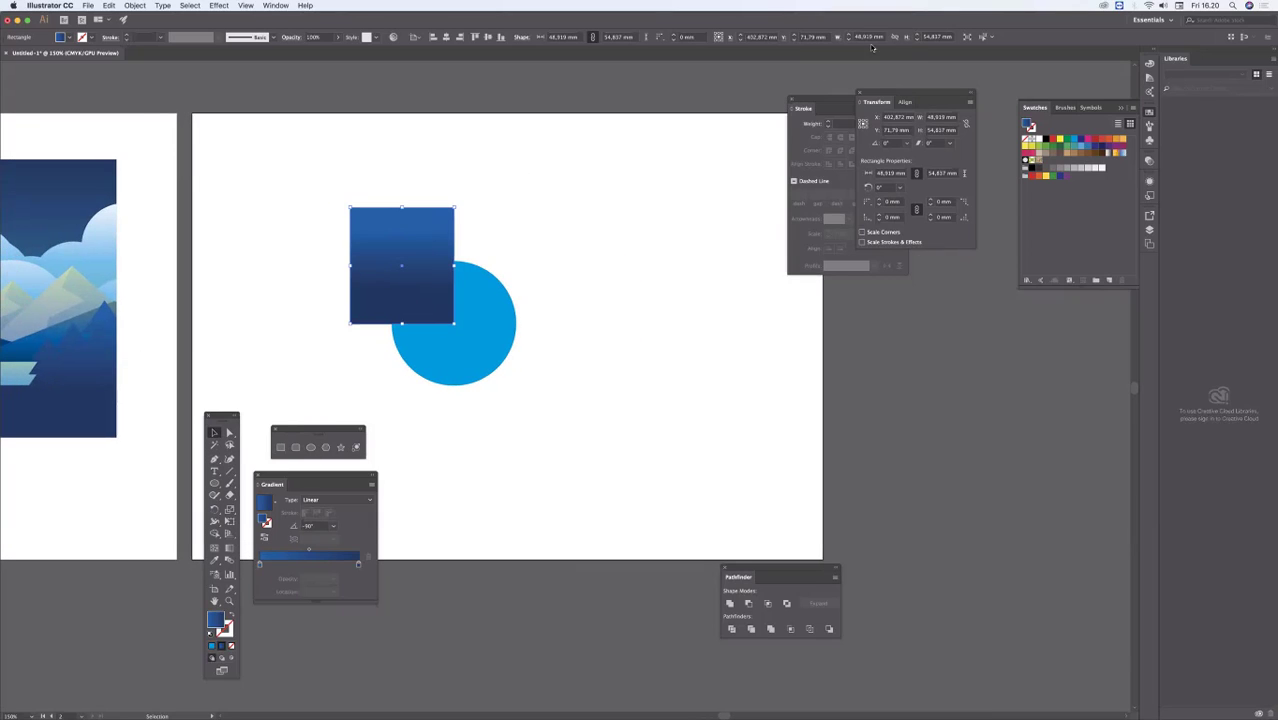
left_click(861, 37)
double_click(861, 37)
left_click(504, 144)
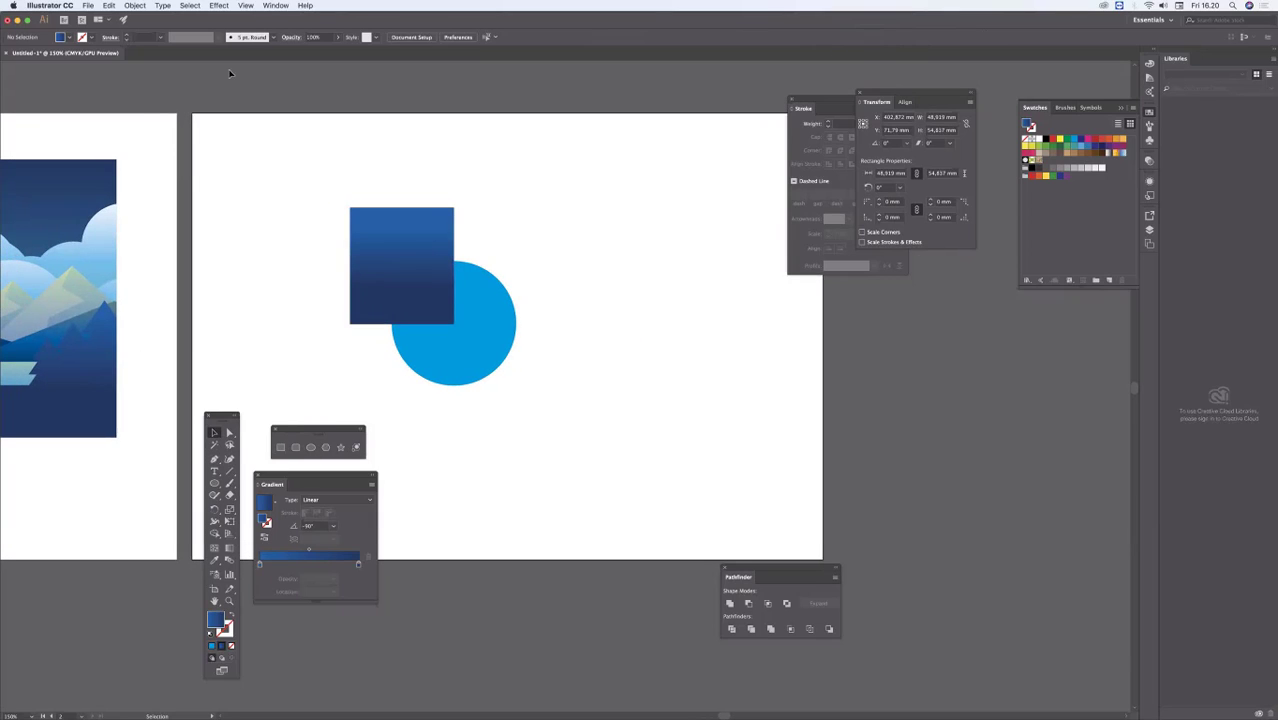
left_click(49, 5)
mouse_move(99, 40)
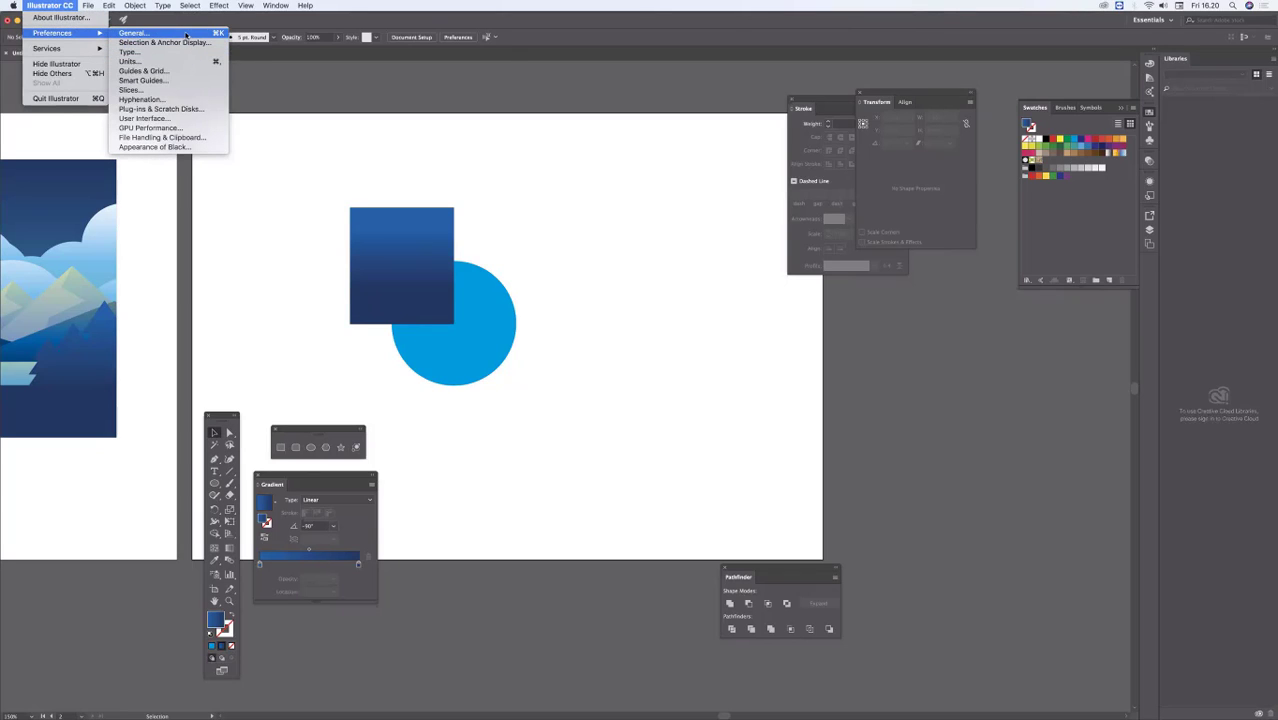
left_click(558, 189)
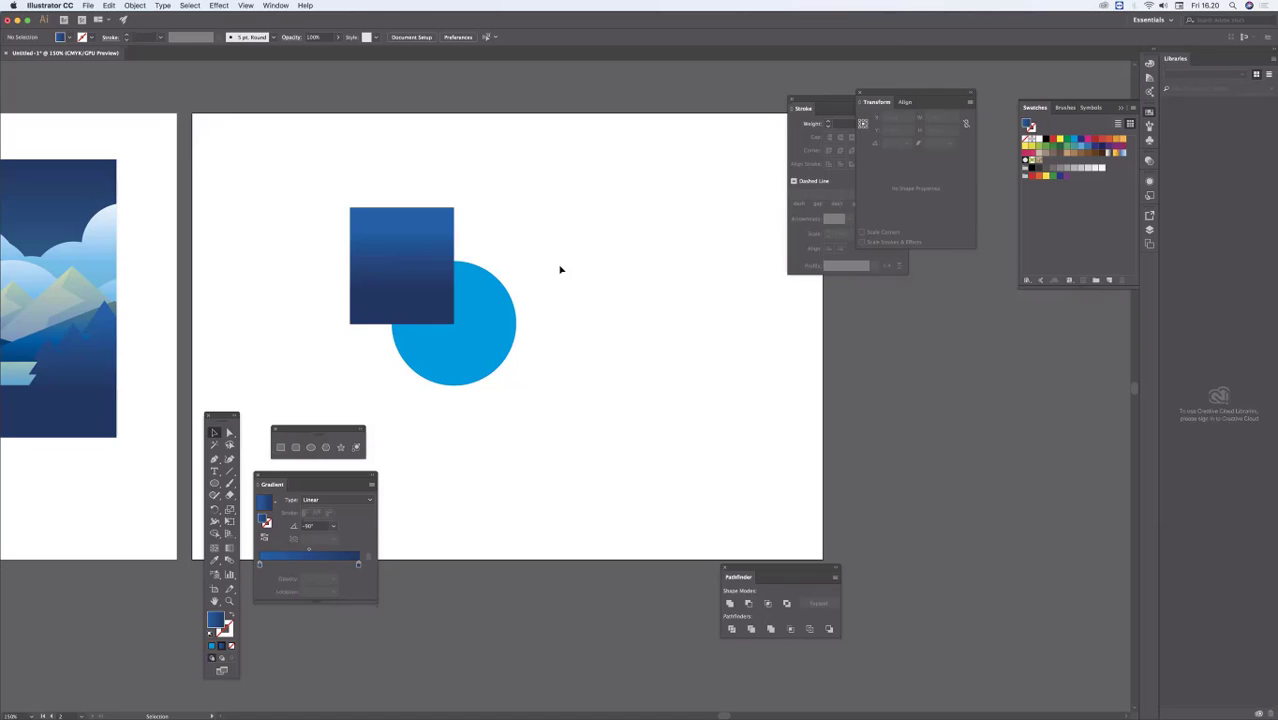
Step: Review both artboards together at 100% zoom and open the list of the document's artboards
scroll(560, 269, "left", 10)
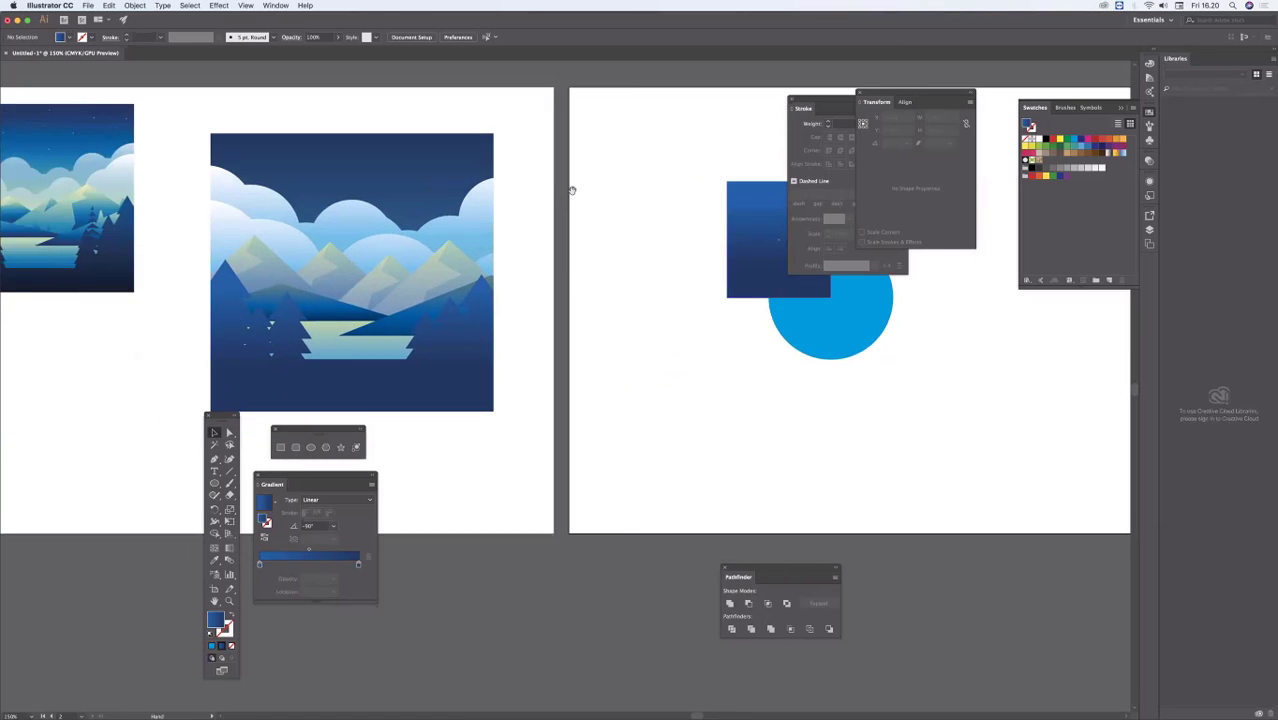
scroll(572, 190, "left", 5)
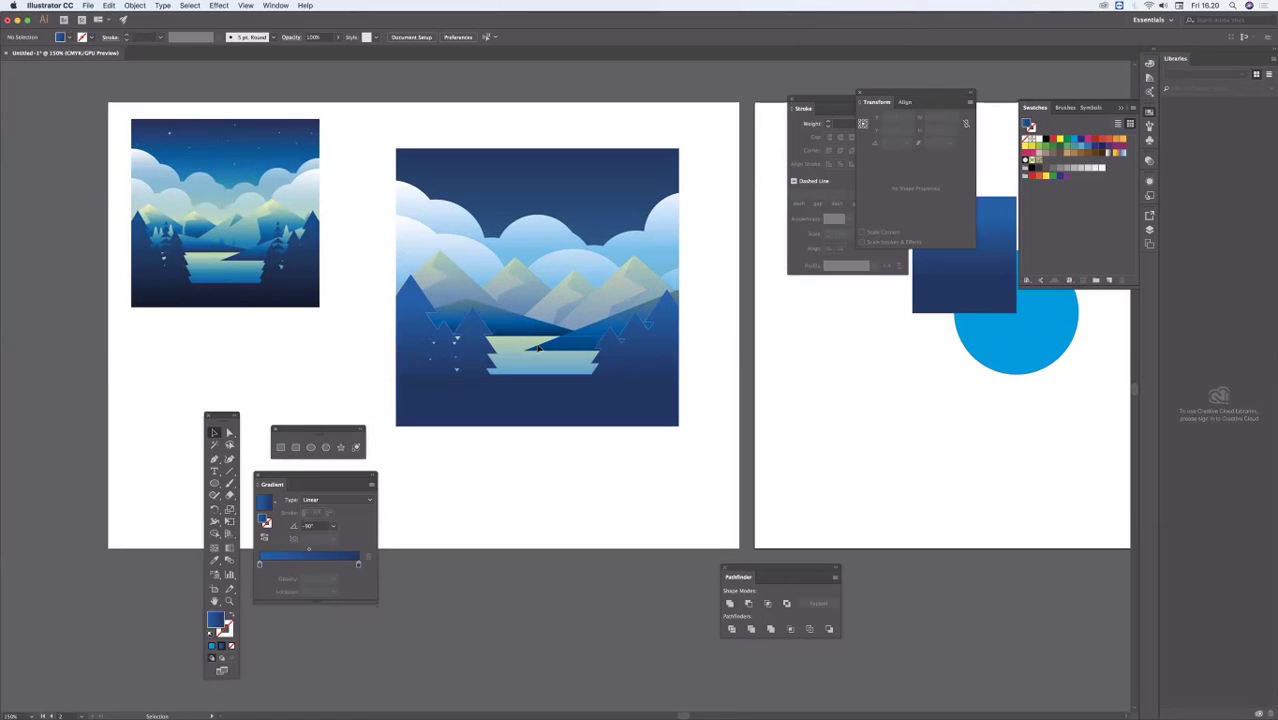
left_click(497, 489)
key("space")
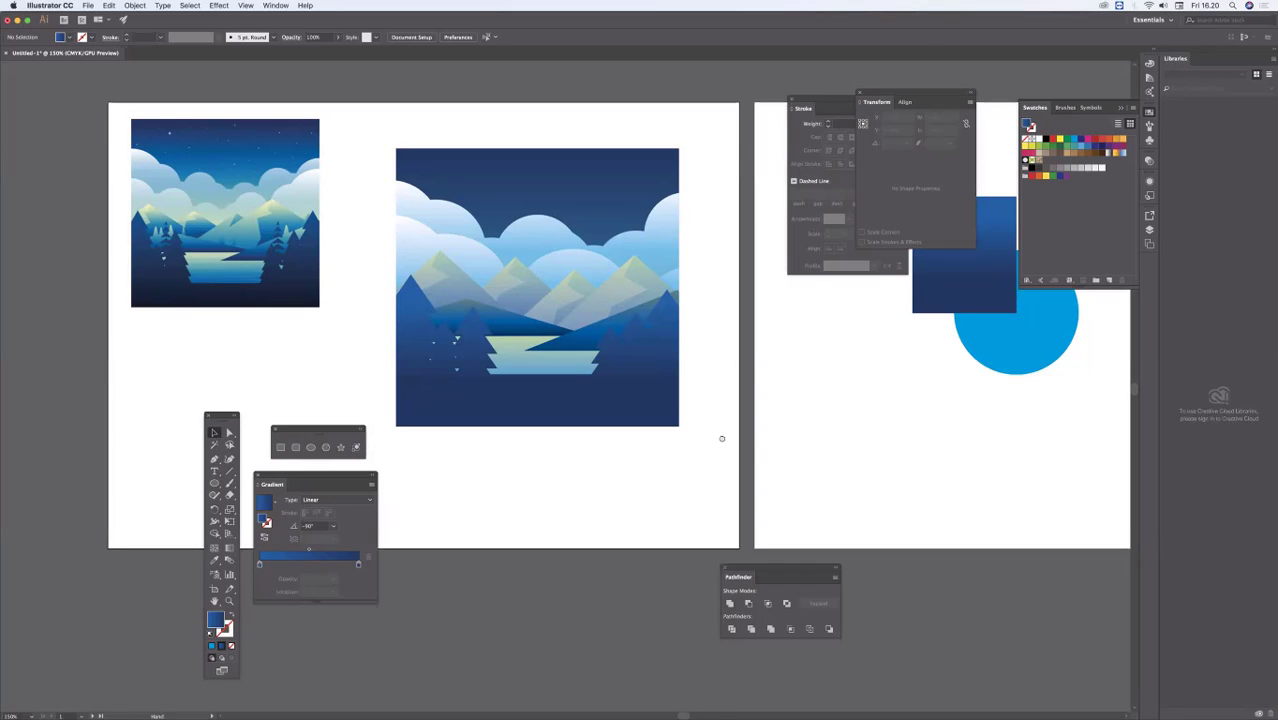
scroll(721, 438, "right", 10)
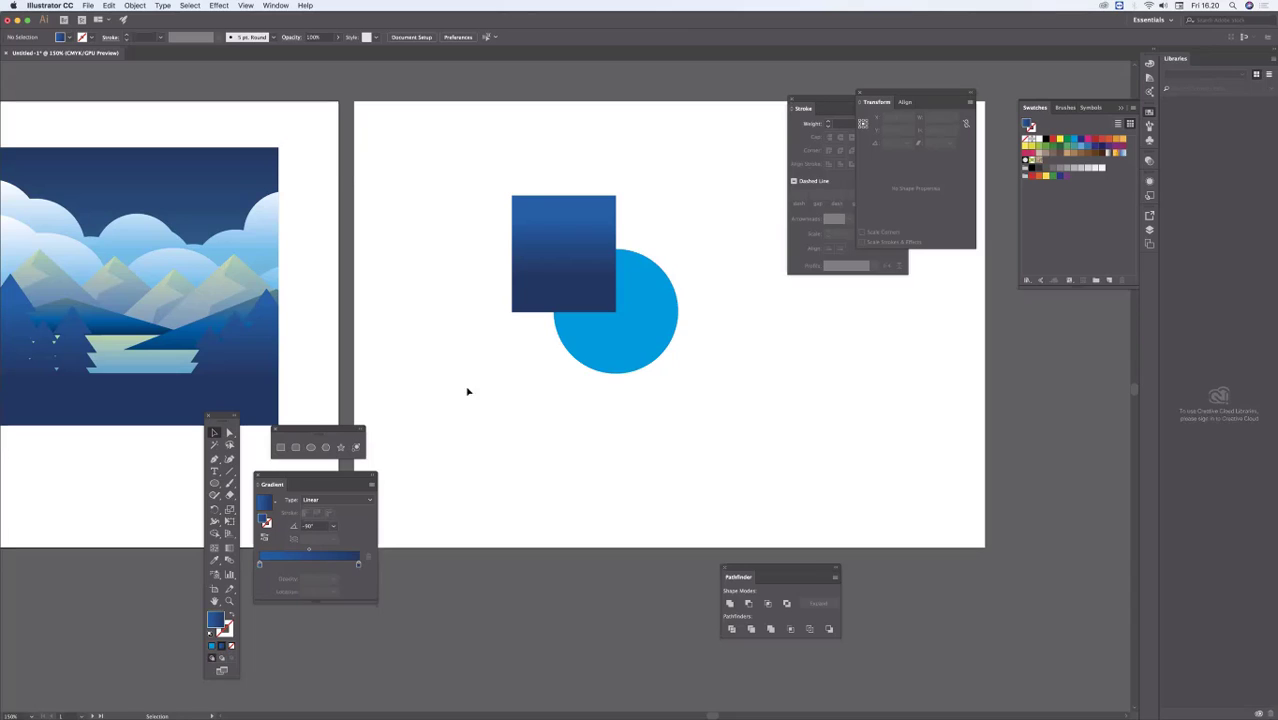
key("space")
scroll(460, 400, "left", 2)
left_click_drag(442, 415, 632, 378)
left_click(592, 356, "alt+super")
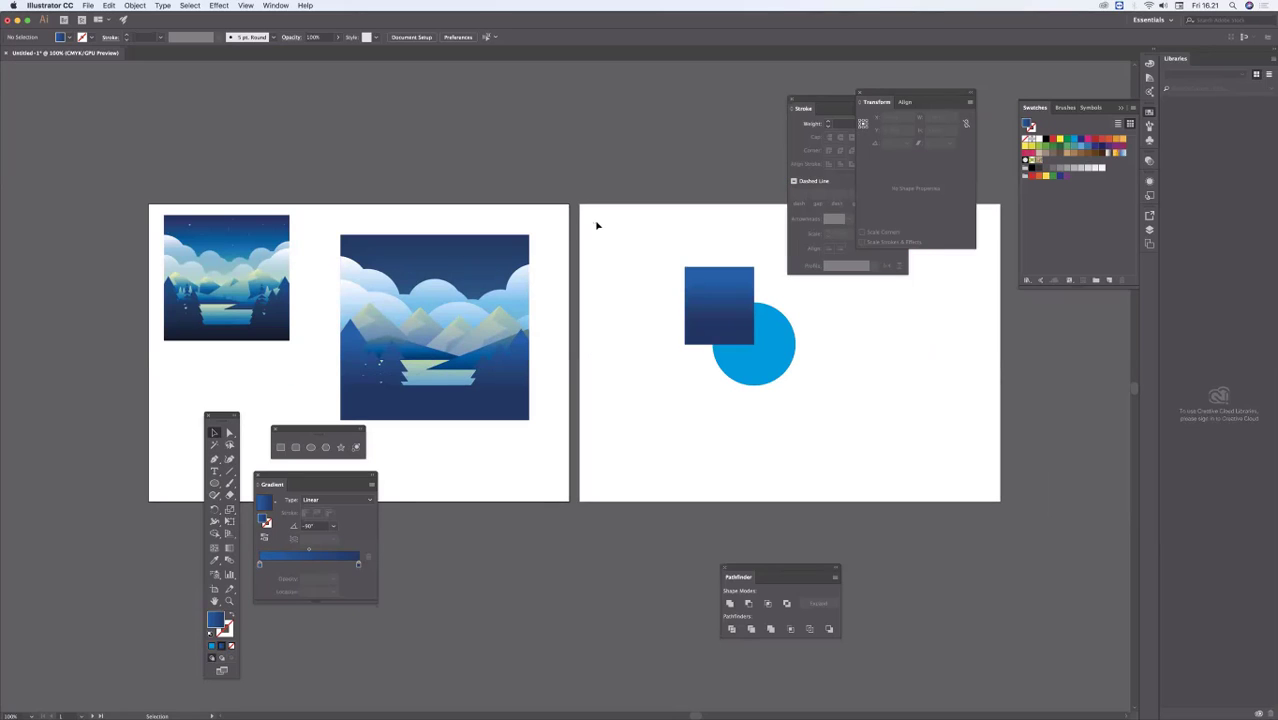
left_click(1149, 243)
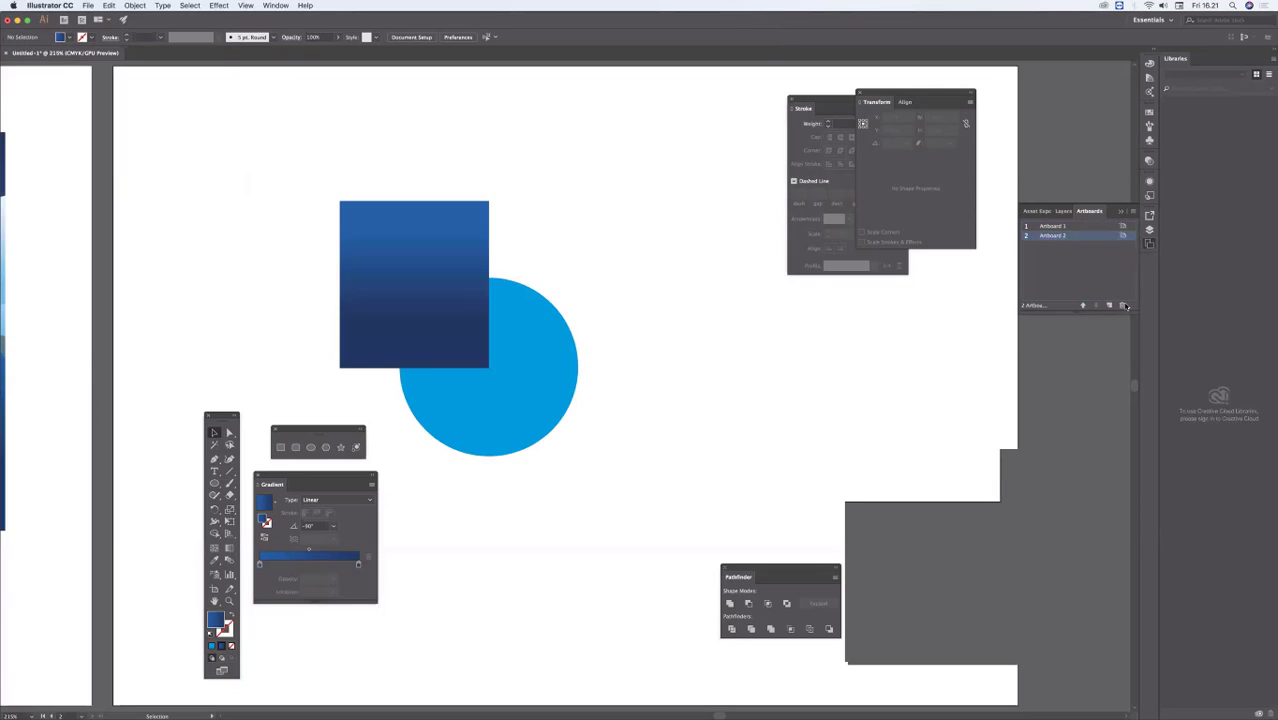
Step: Delete the second artboard and remove the gradient rectangle and blue circle left on the canvas, keeping the first artboard's artwork
left_click(1121, 305)
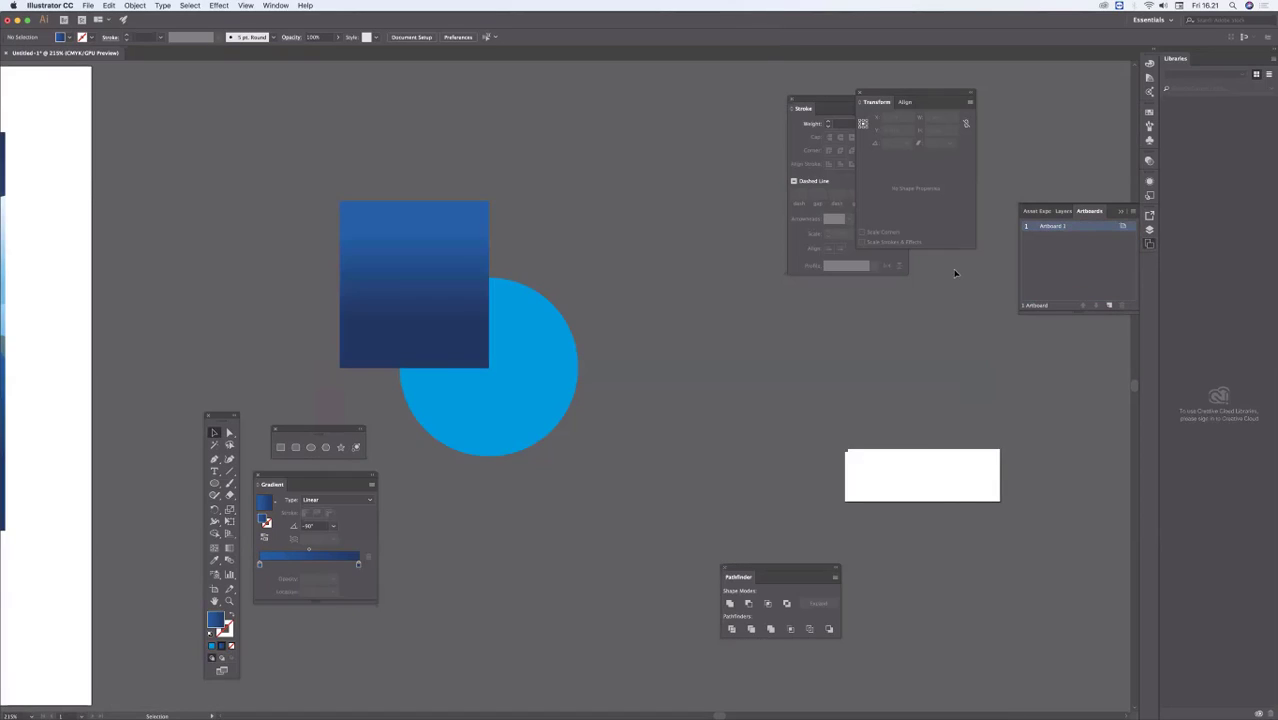
key("super+minus")
key("super+minus")
key("super+minus")
left_click_drag(496, 356, 719, 131)
key("super+a")
key("Delete")
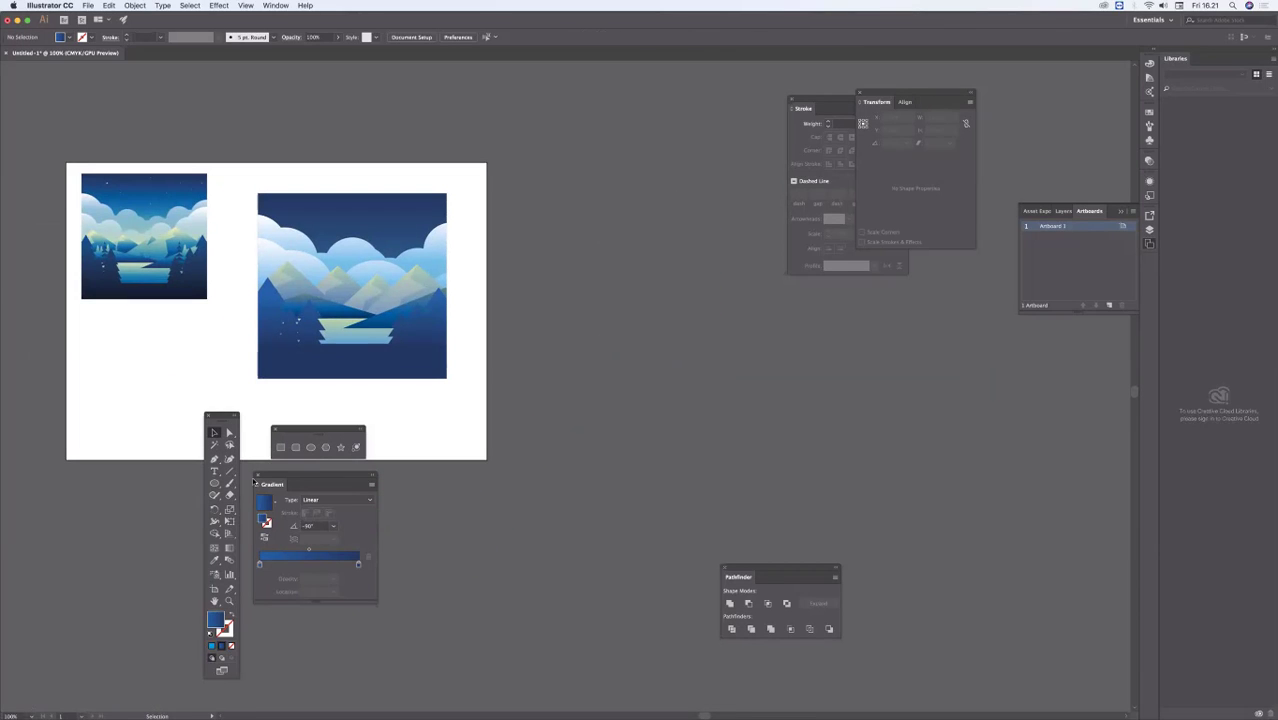
Step: Move the toolbox clear of the artwork and detach the Artboards list so it floats beside the first artboard
left_click_drag(222, 416, 37, 69)
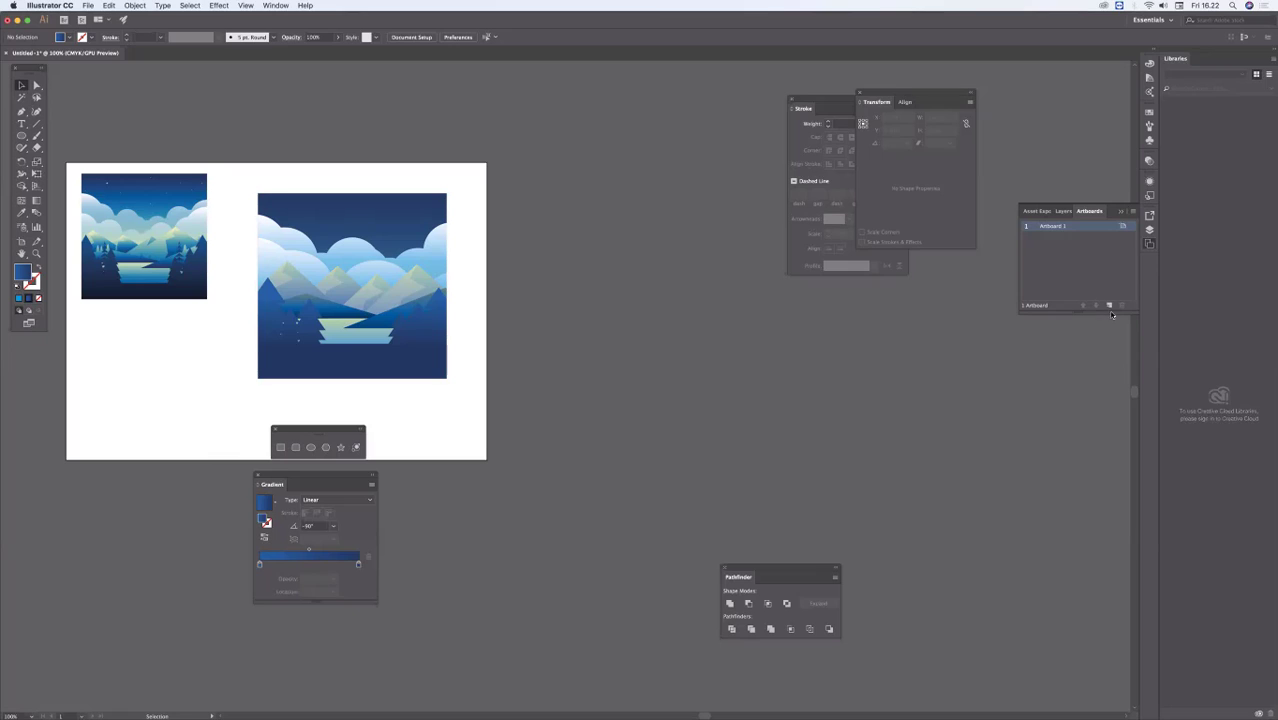
left_click_drag(1090, 211, 528, 140)
left_click_drag(655, 246, 687, 281)
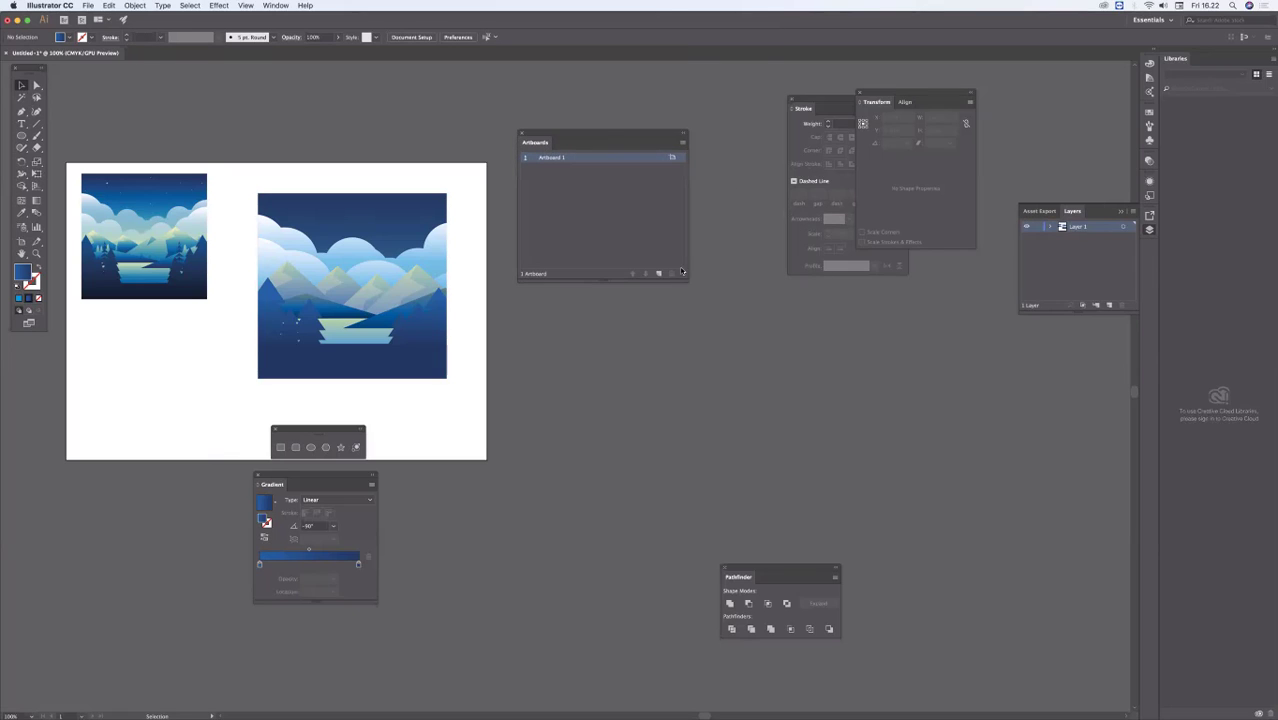
Step: Add four new artboards to the document
left_click(658, 274)
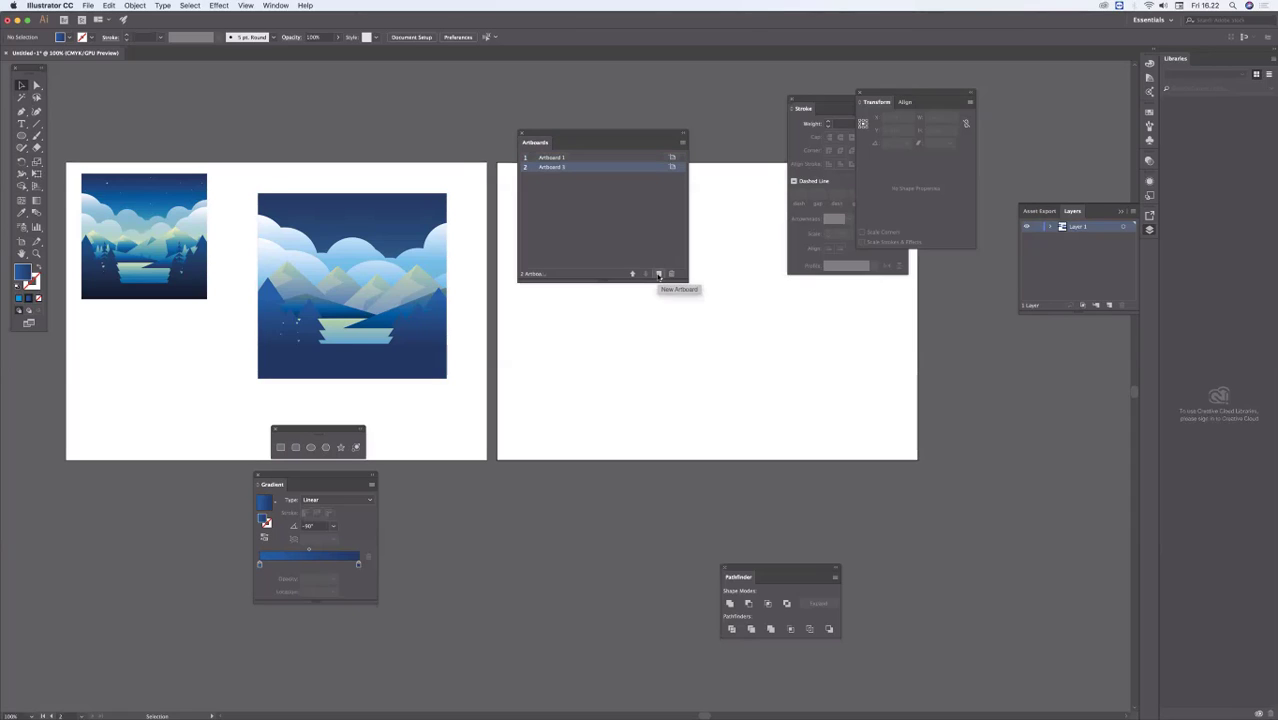
left_click(658, 274)
left_click(658, 274)
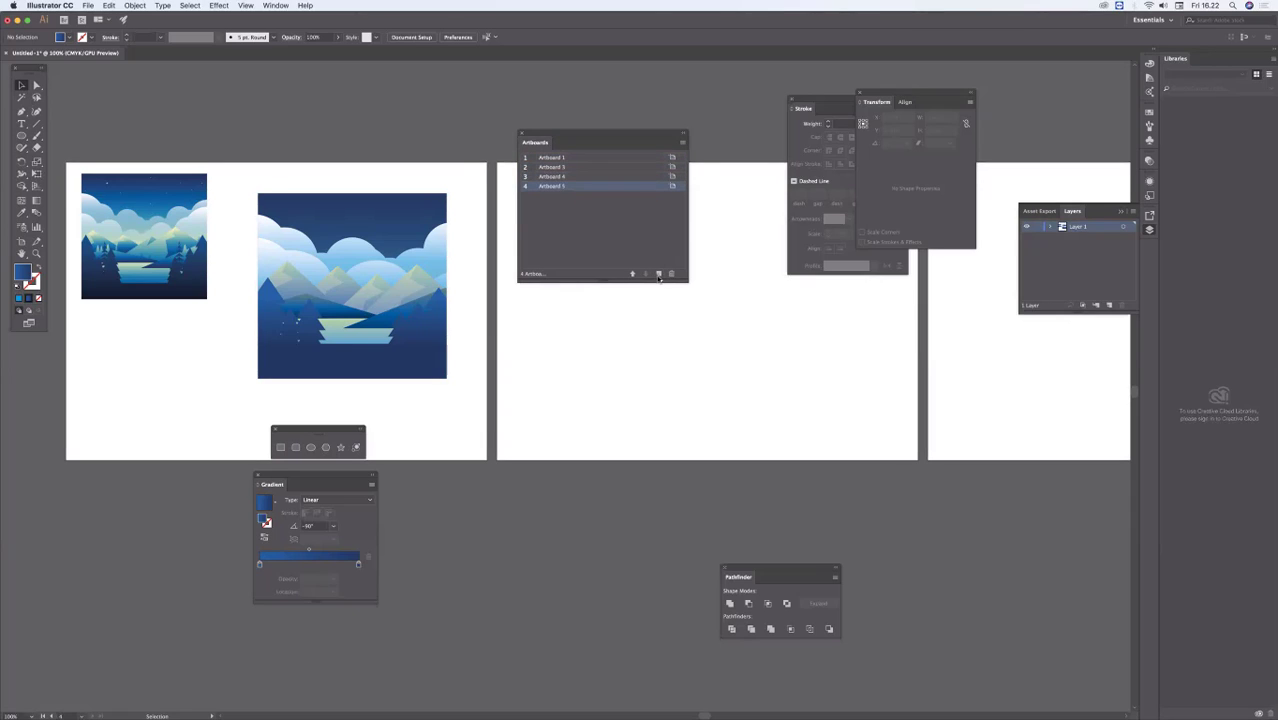
left_click(658, 274)
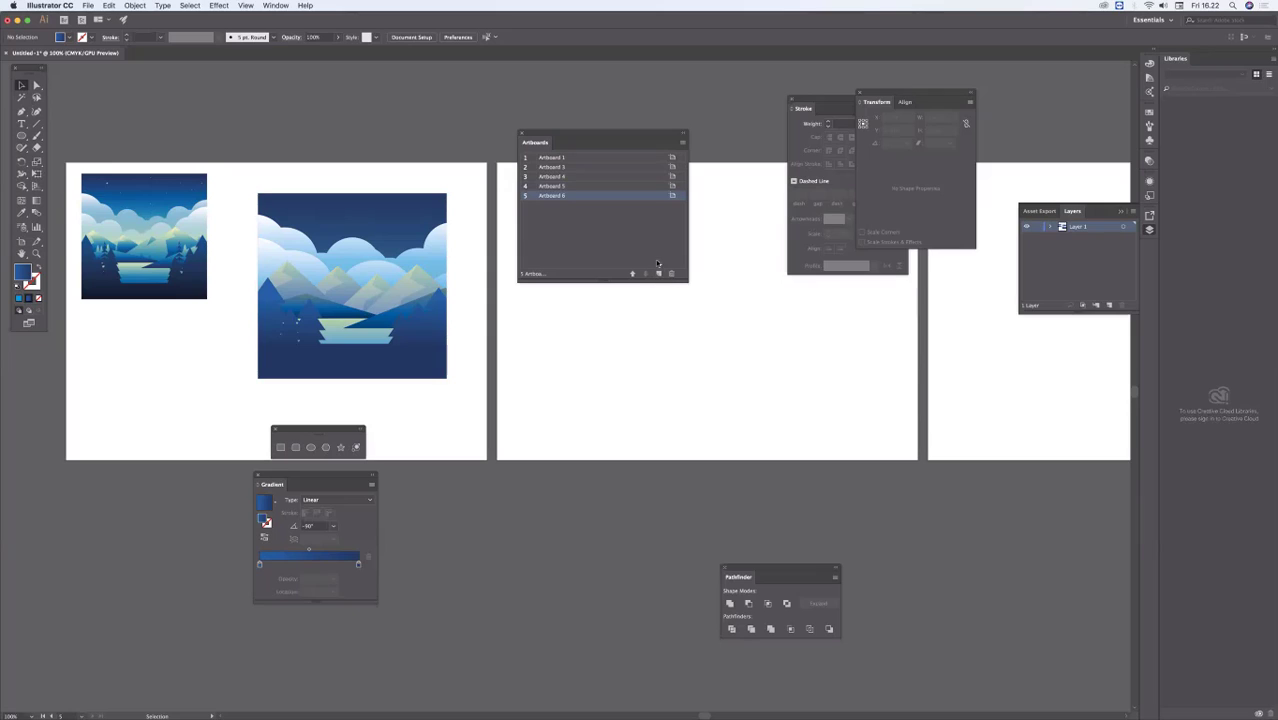
Step: Undo the addition of the new artboards so that only the first artboard remains
key("super+z")
key("super+z")
key("super+z")
key("super+z")
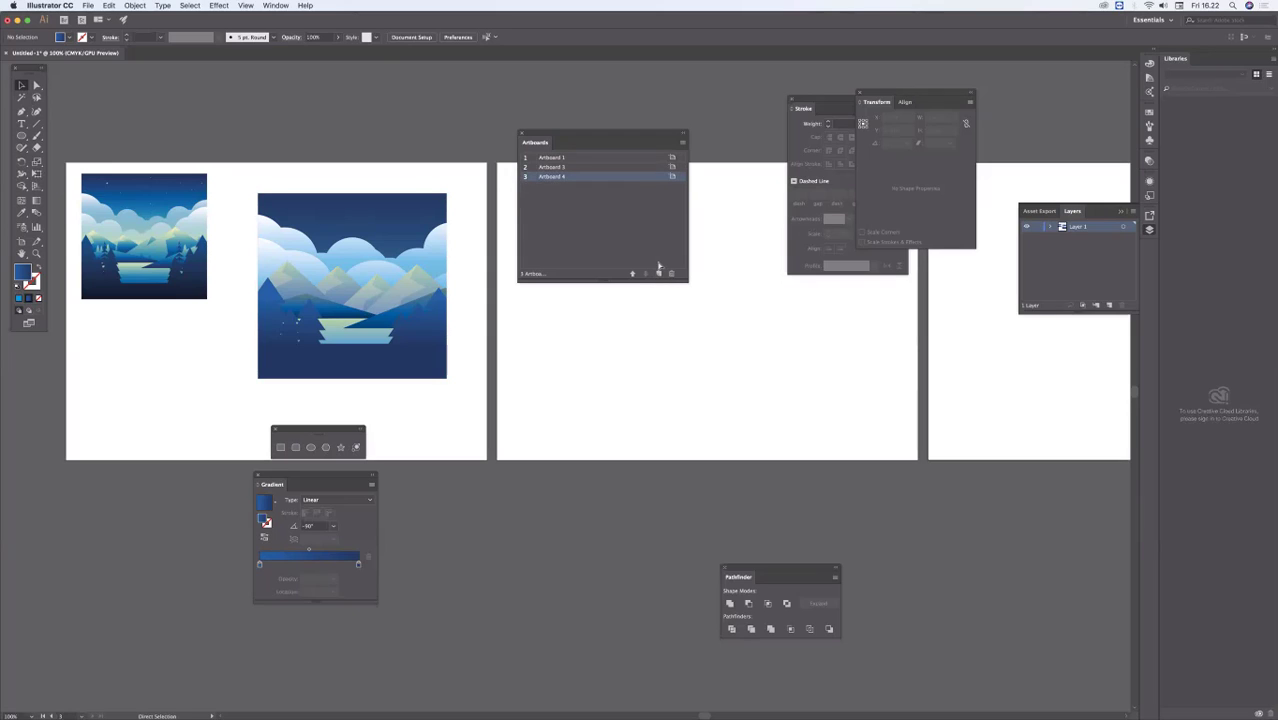
Step: Close and reopen the Artboards list and place it over the empty canvas beside the artboard
left_click_drag(623, 151, 680, 243)
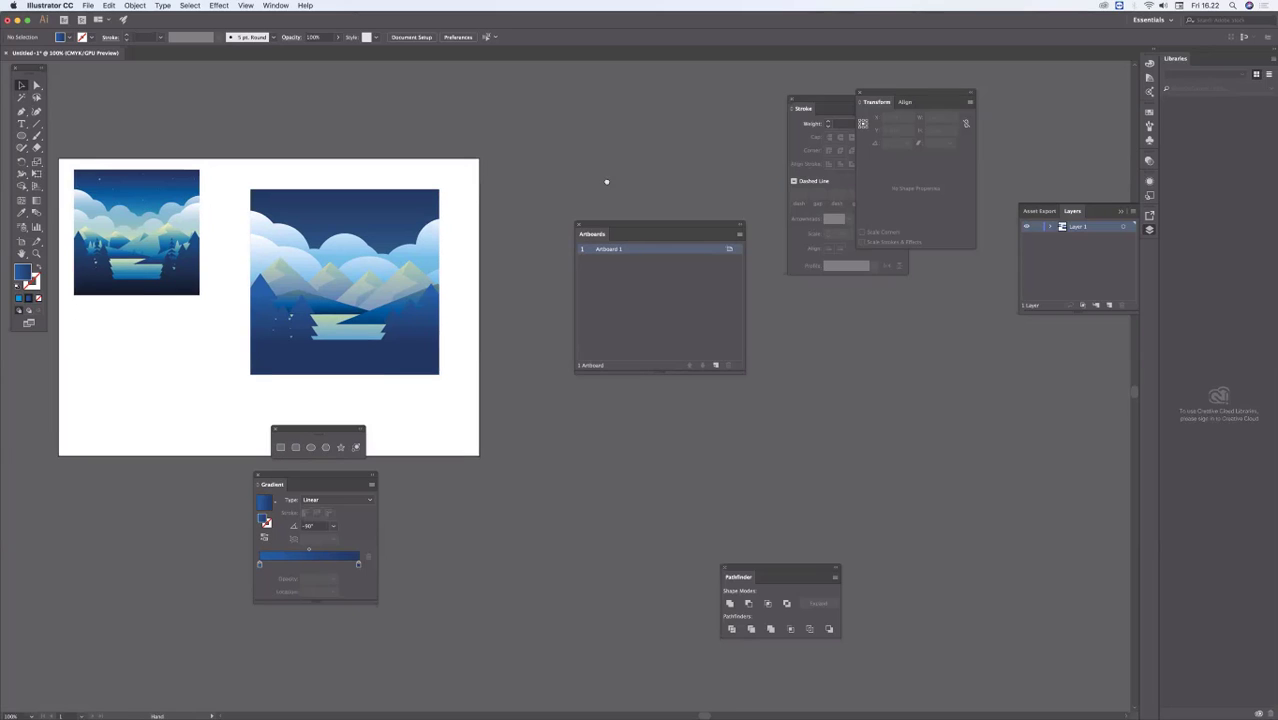
scroll(605, 180, "right", 7)
scroll(605, 180, "down", 2)
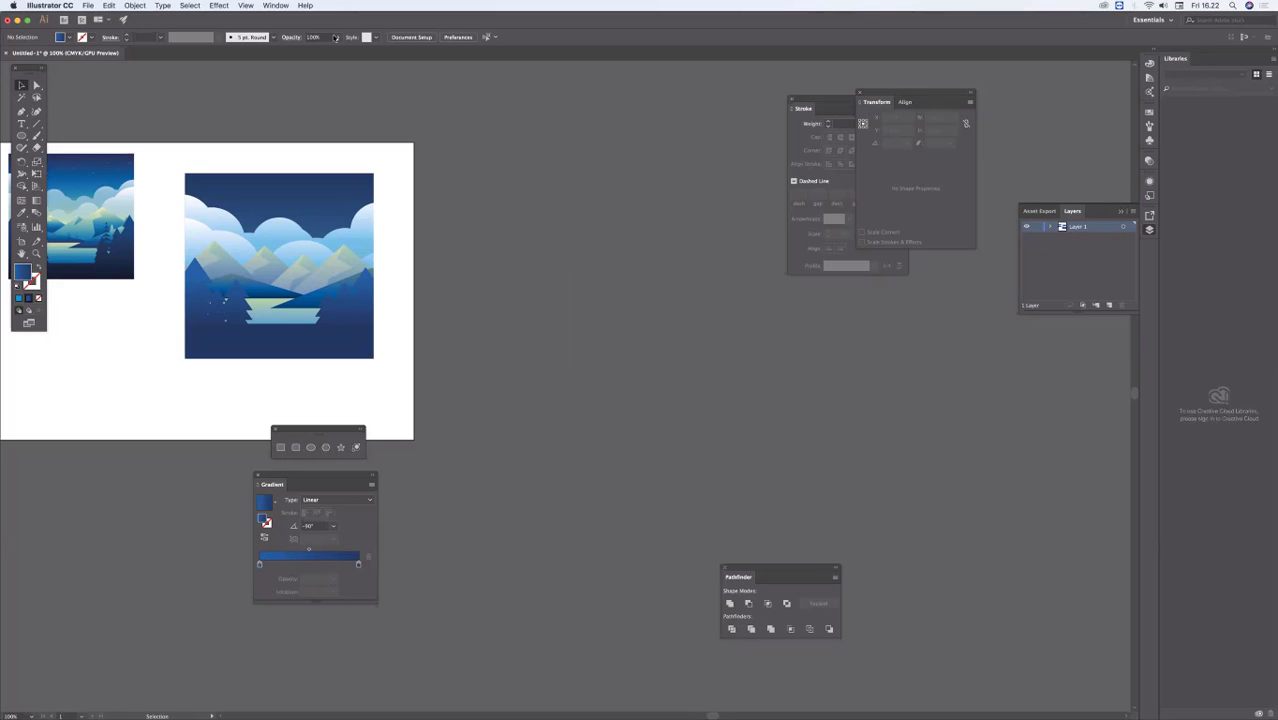
left_click(275, 5)
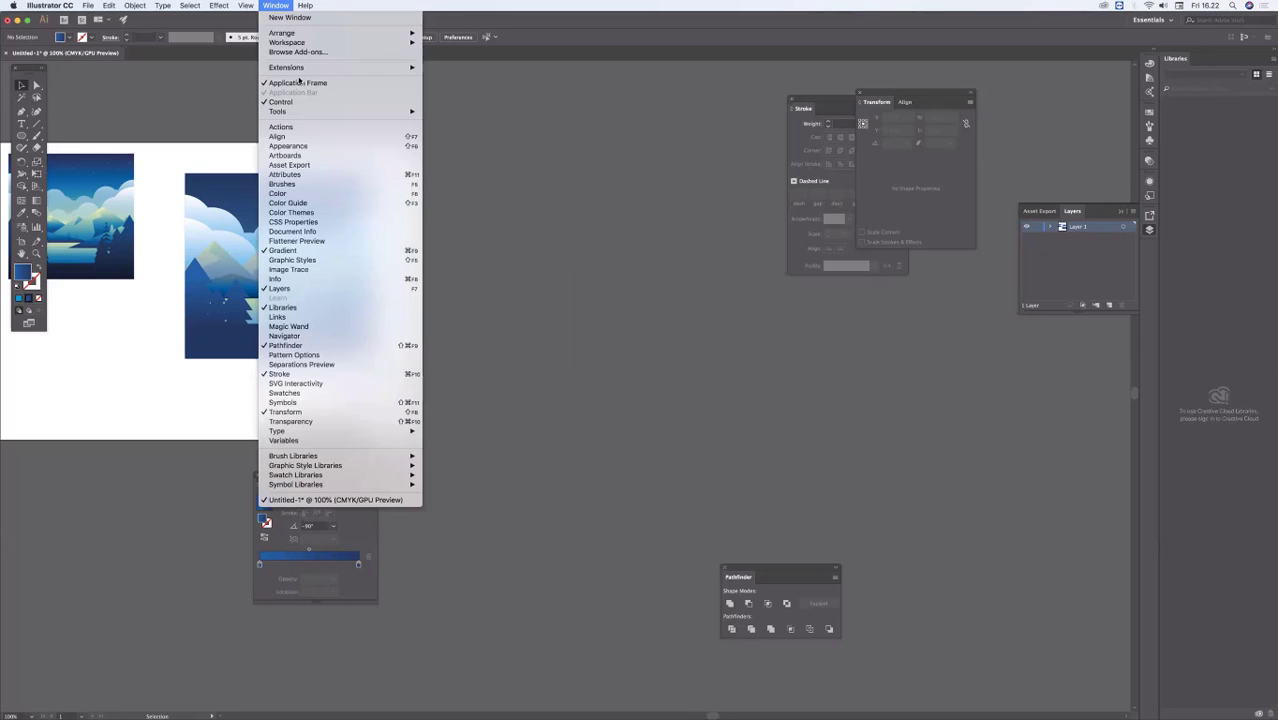
left_click(310, 156)
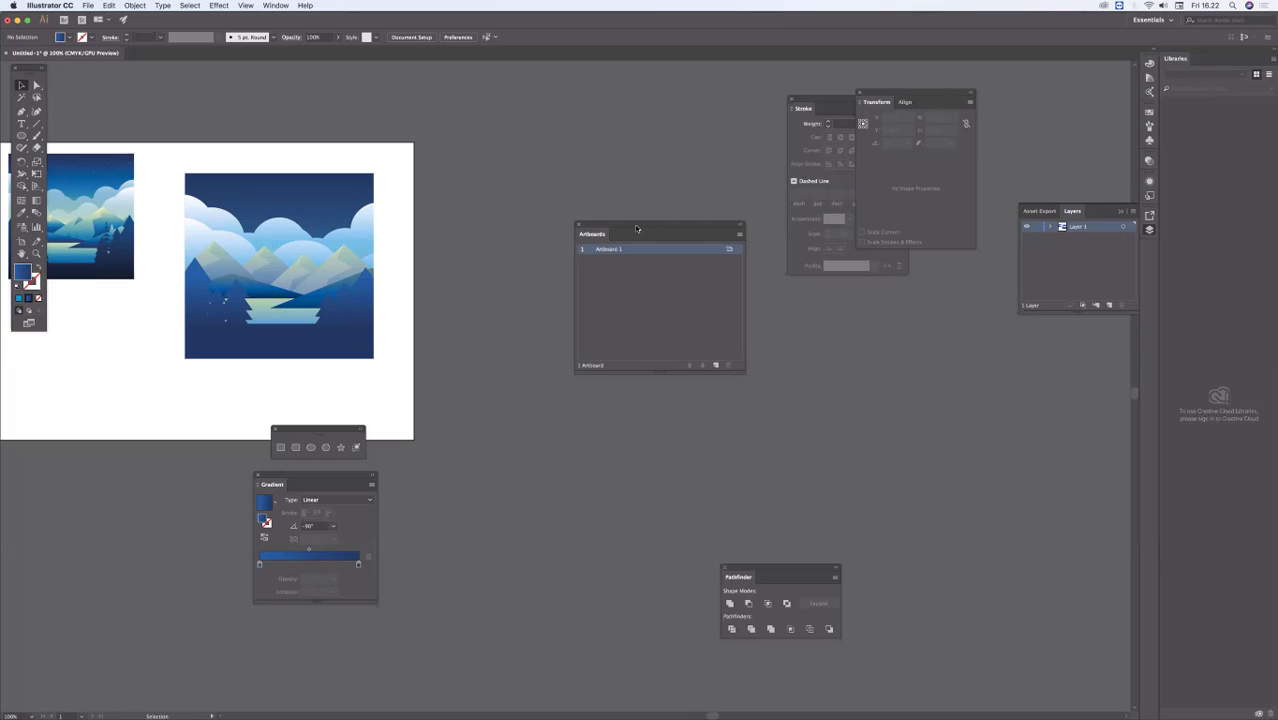
left_click_drag(636, 229, 674, 292)
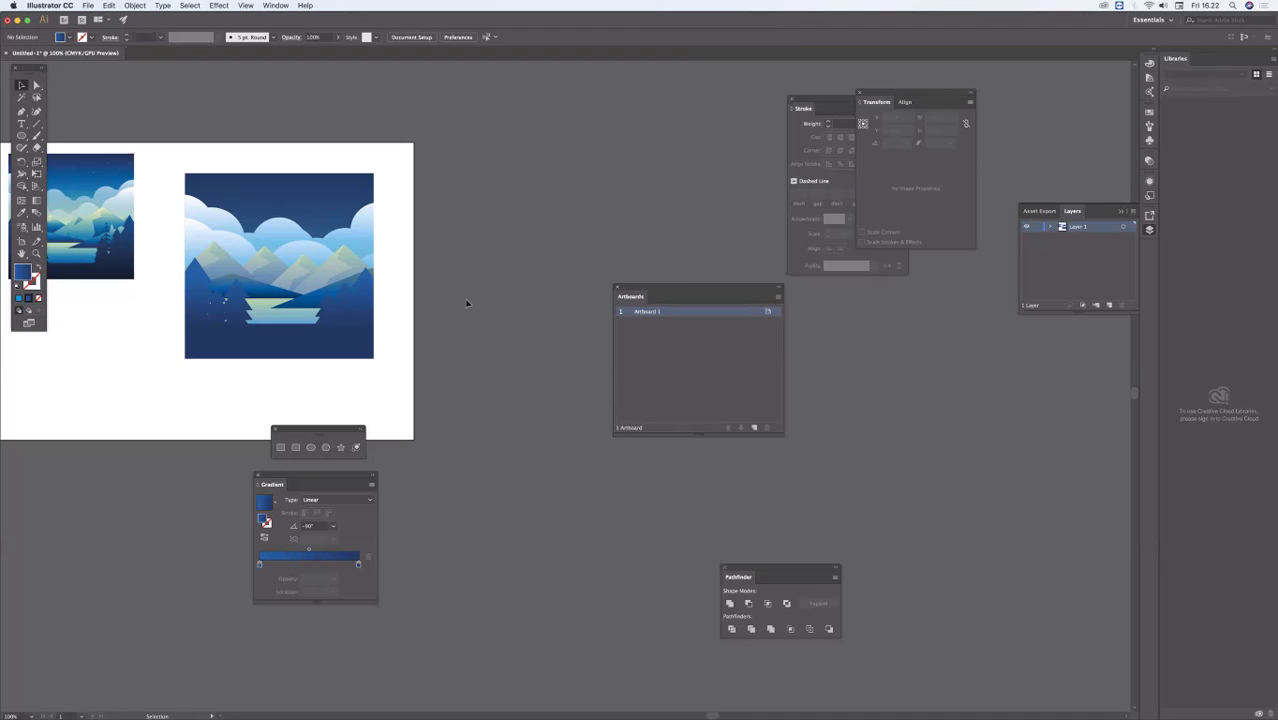
Step: Reset the Essentials workspace to its default layout
left_click(276, 5)
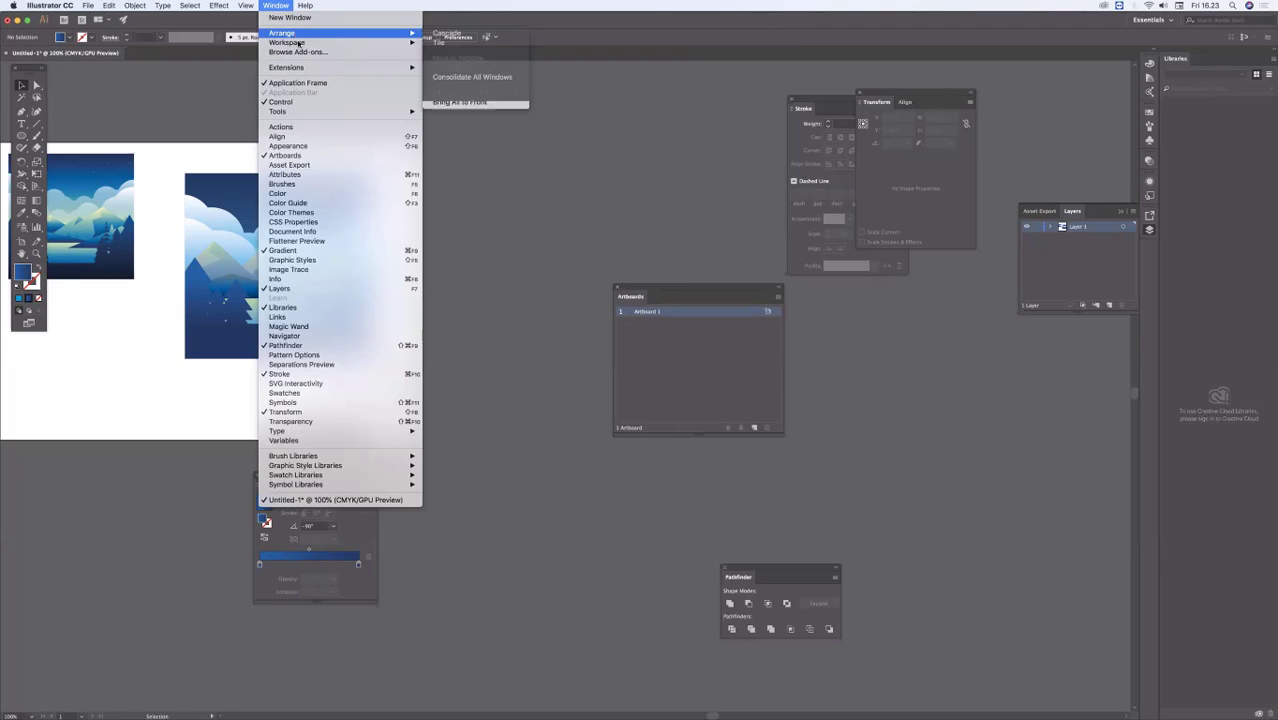
mouse_move(364, 44)
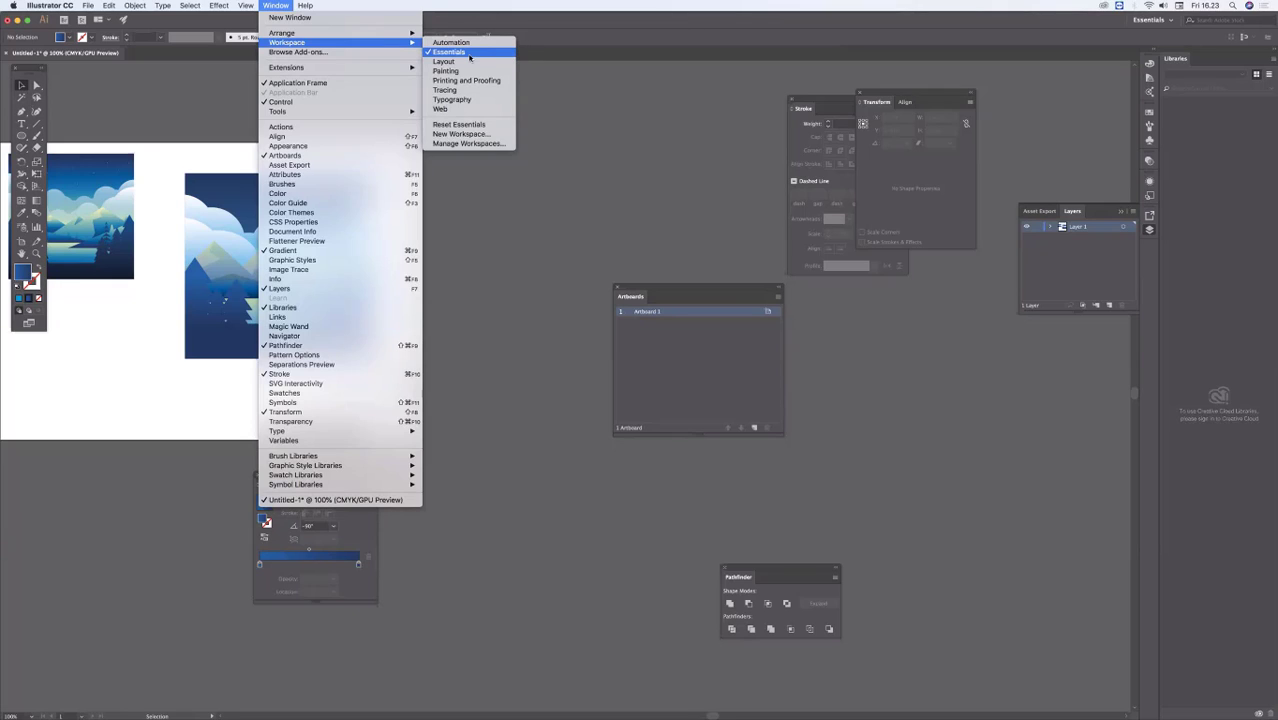
left_click(490, 124)
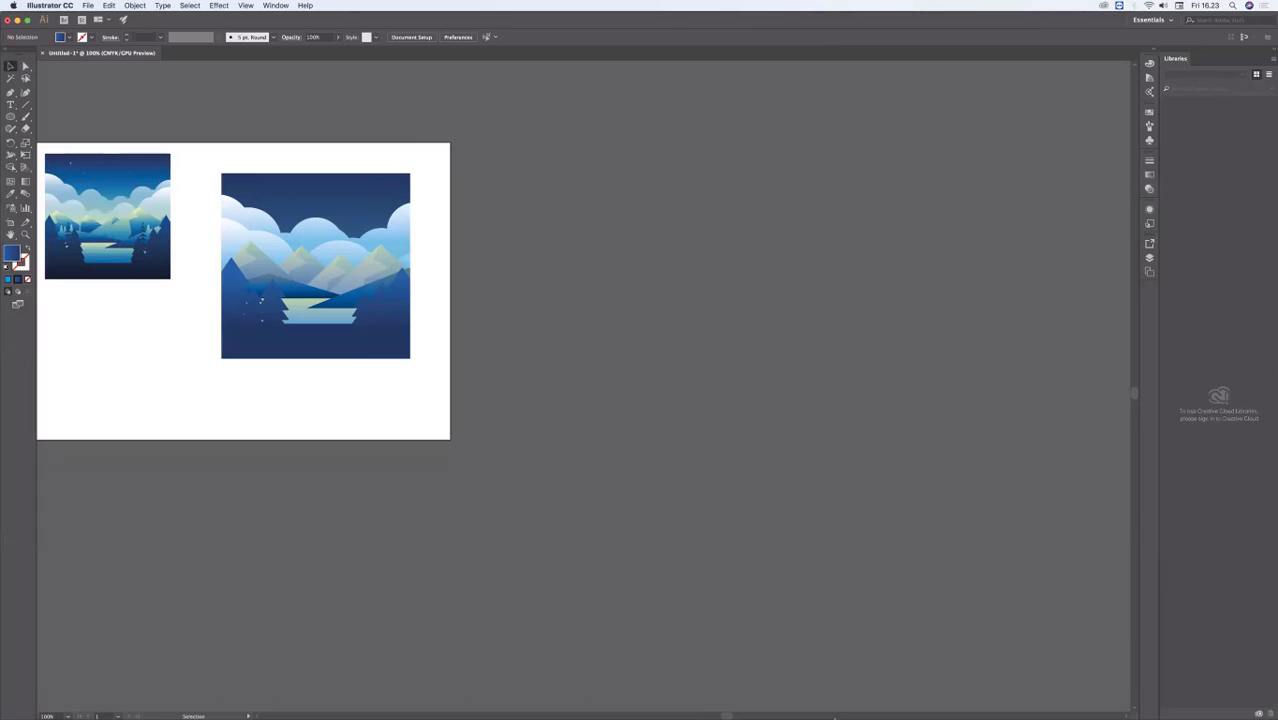
Step: Switch to the workshop target PDF in Preview, enlarge its window and highlight the Logo & Symbol Project text on the Graphic Illustration page
mouse_move(840, 716)
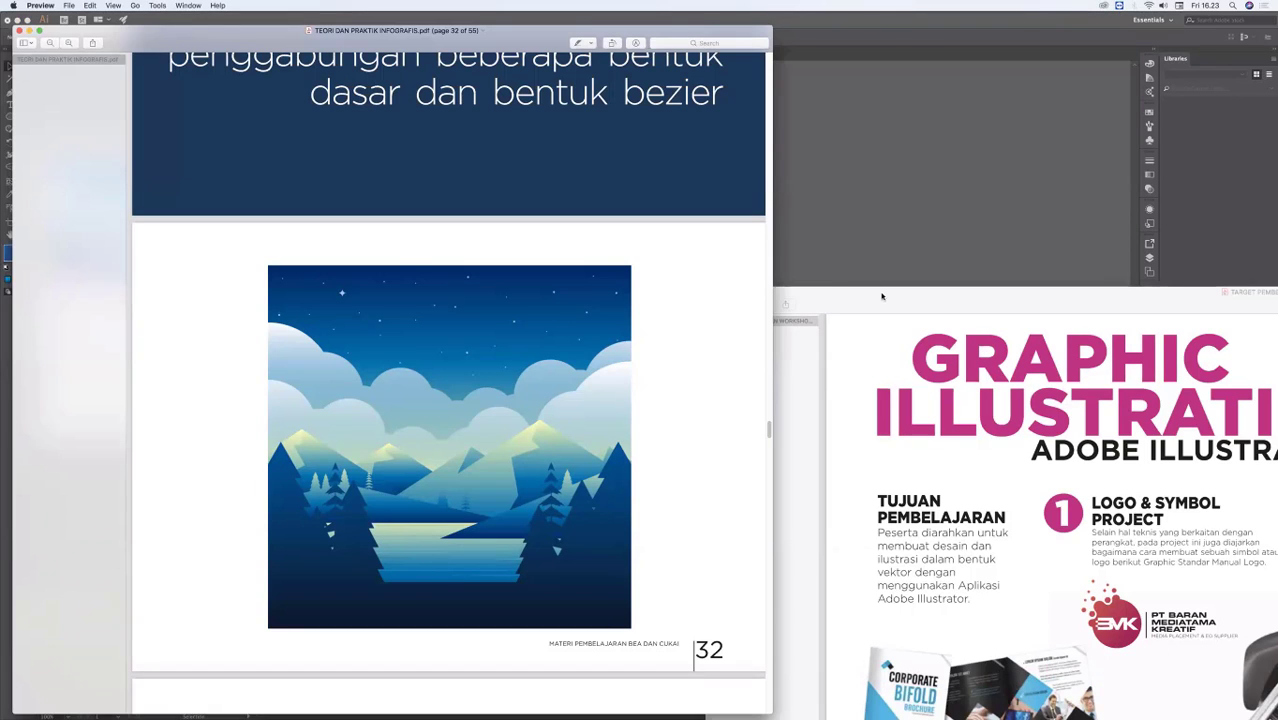
left_click(882, 295)
key("ctrl+super+f")
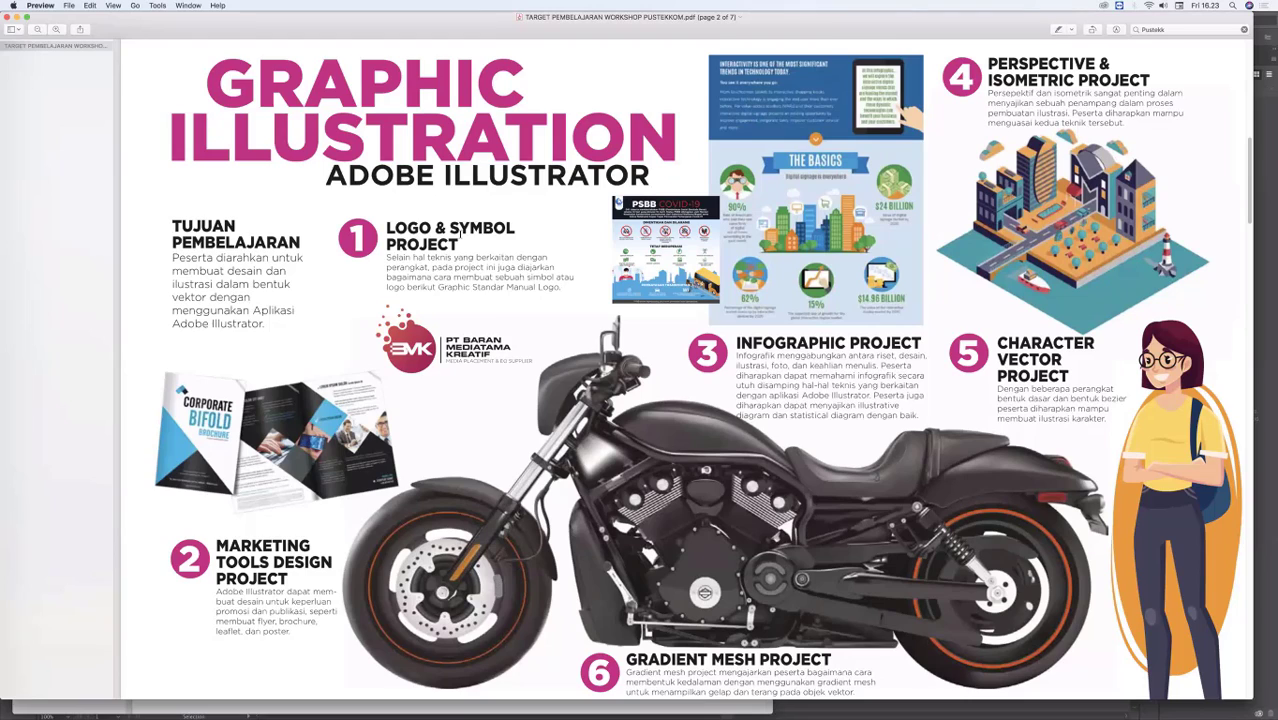
left_click_drag(387, 228, 458, 246)
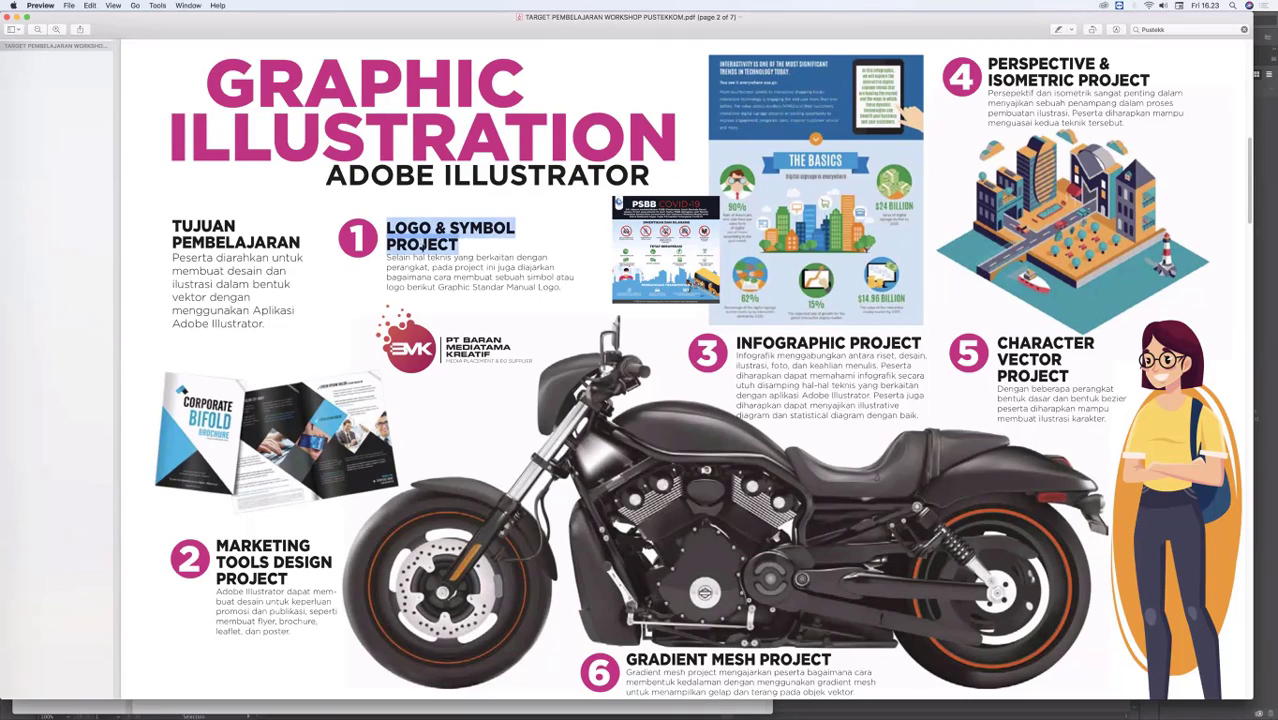
double_click(438, 258)
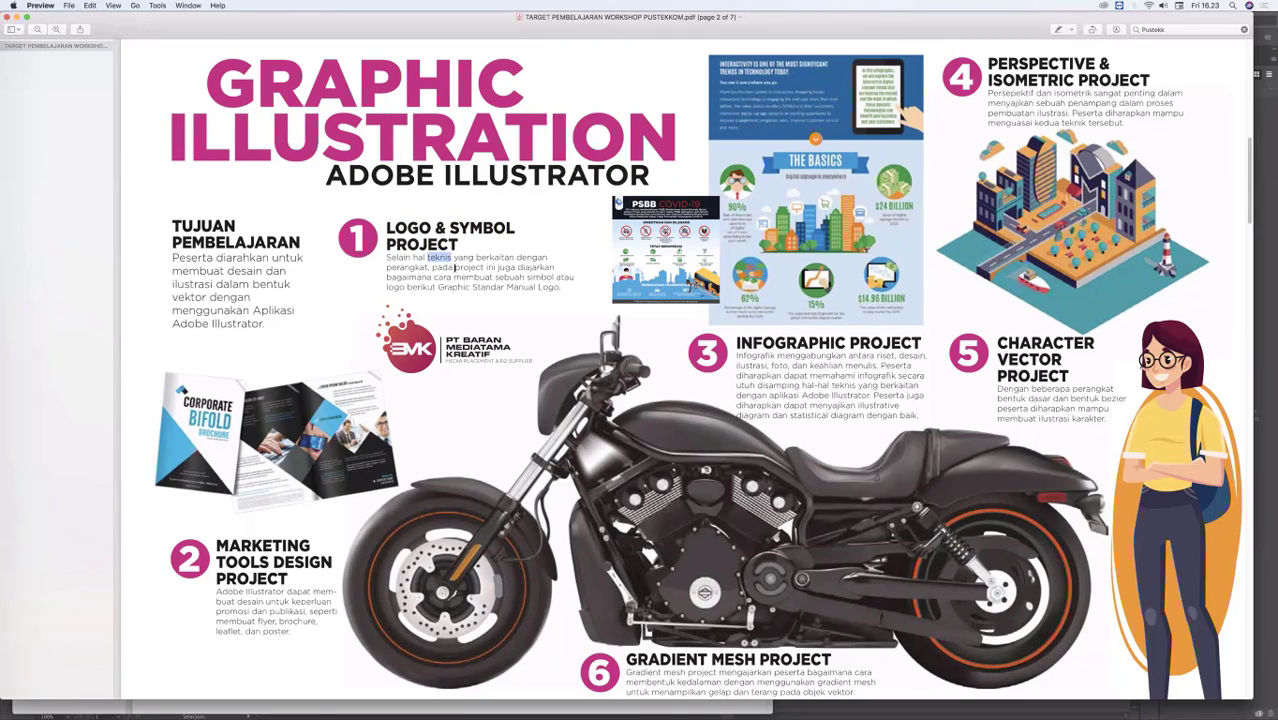
double_click(470, 267)
Step: Review the Graphic Illustration, Publication Design, Motion Graphic and Digital Imaging pages of the workshop PDF, and return to the Motion Graphic page
scroll(1240, 214, "down", 3)
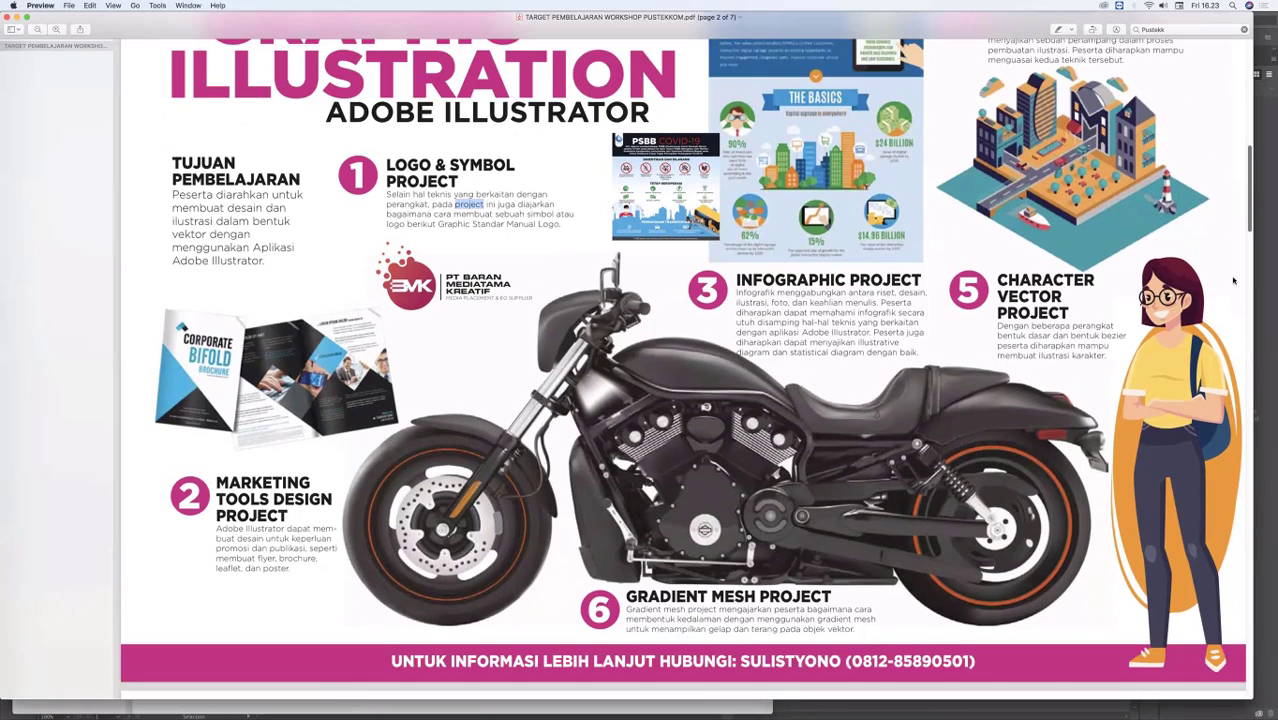
scroll(1233, 281, "down", 15)
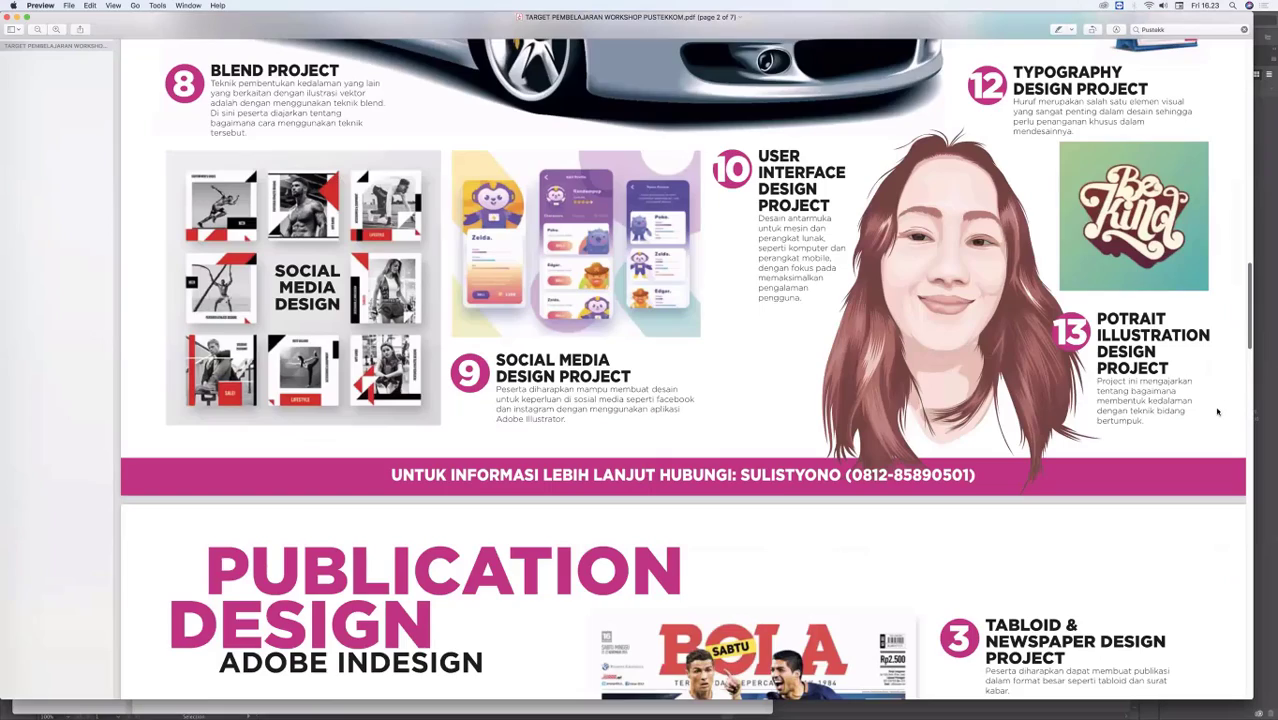
scroll(1210, 460, "down", 5)
scroll(1202, 540, "down", 10)
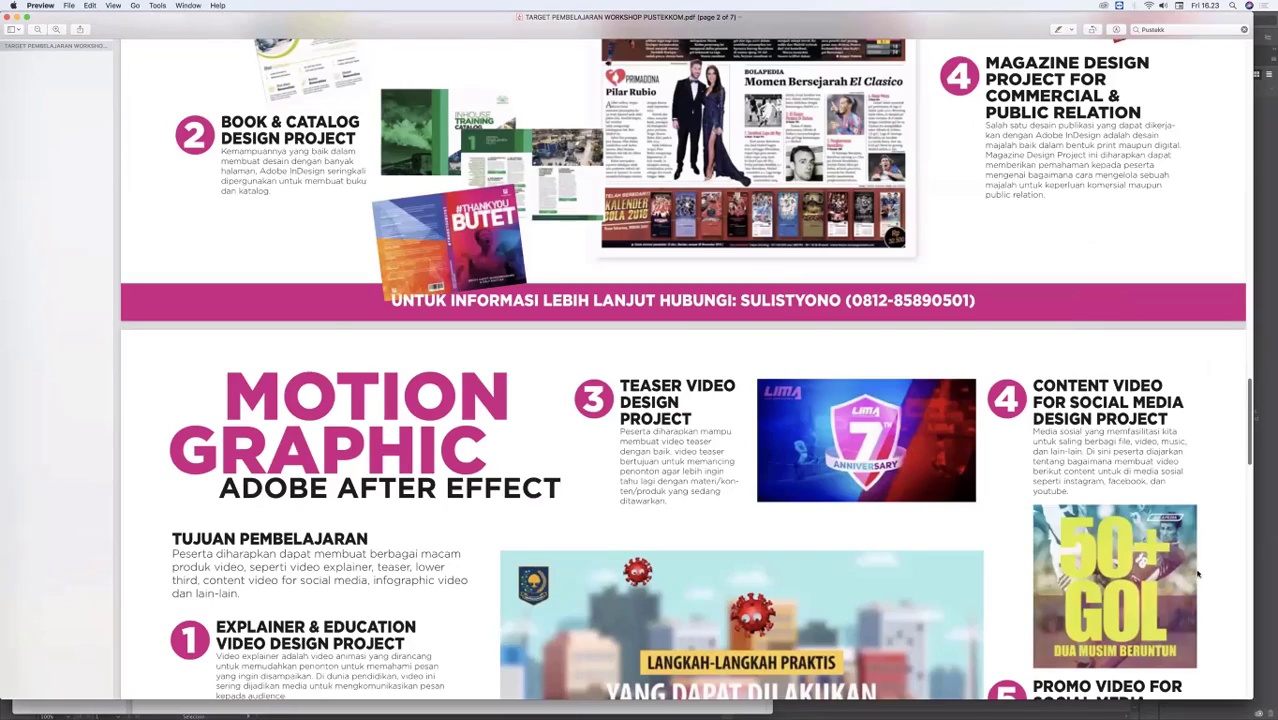
scroll(1195, 590, "down", 10)
scroll(1185, 605, "down", 5)
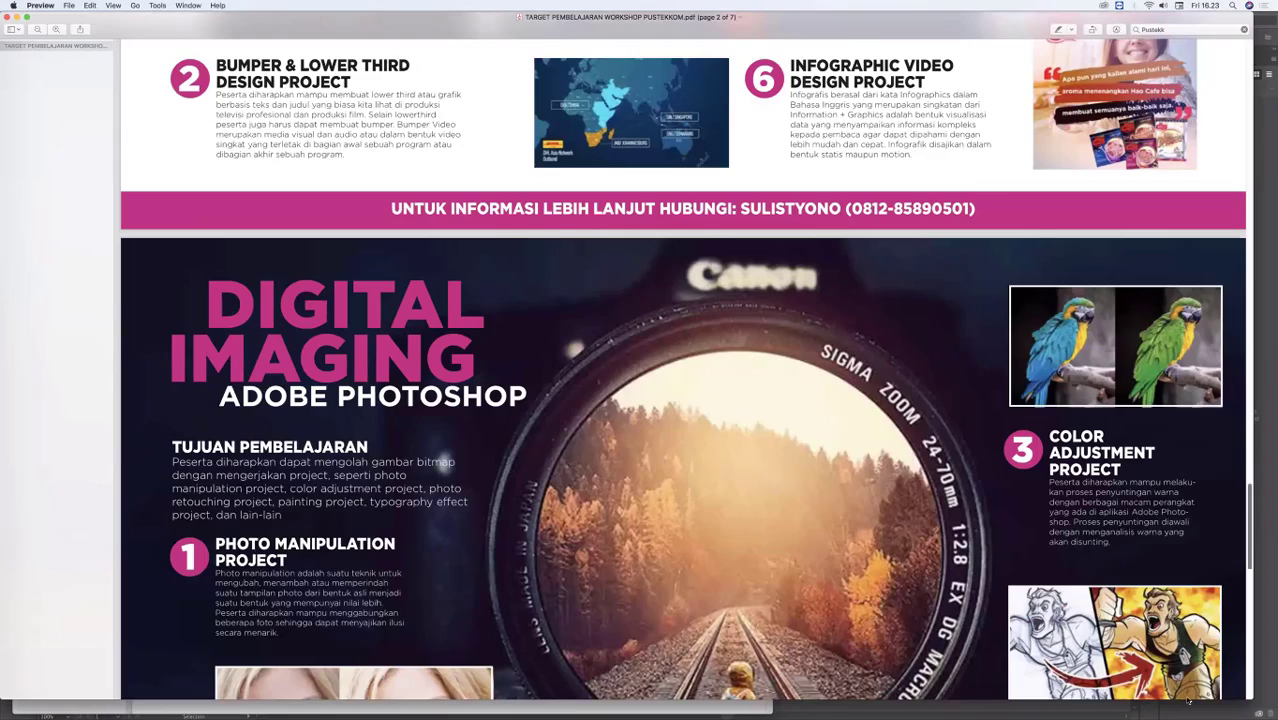
scroll(1190, 600, "down", 10)
scroll(1155, 420, "down", 5)
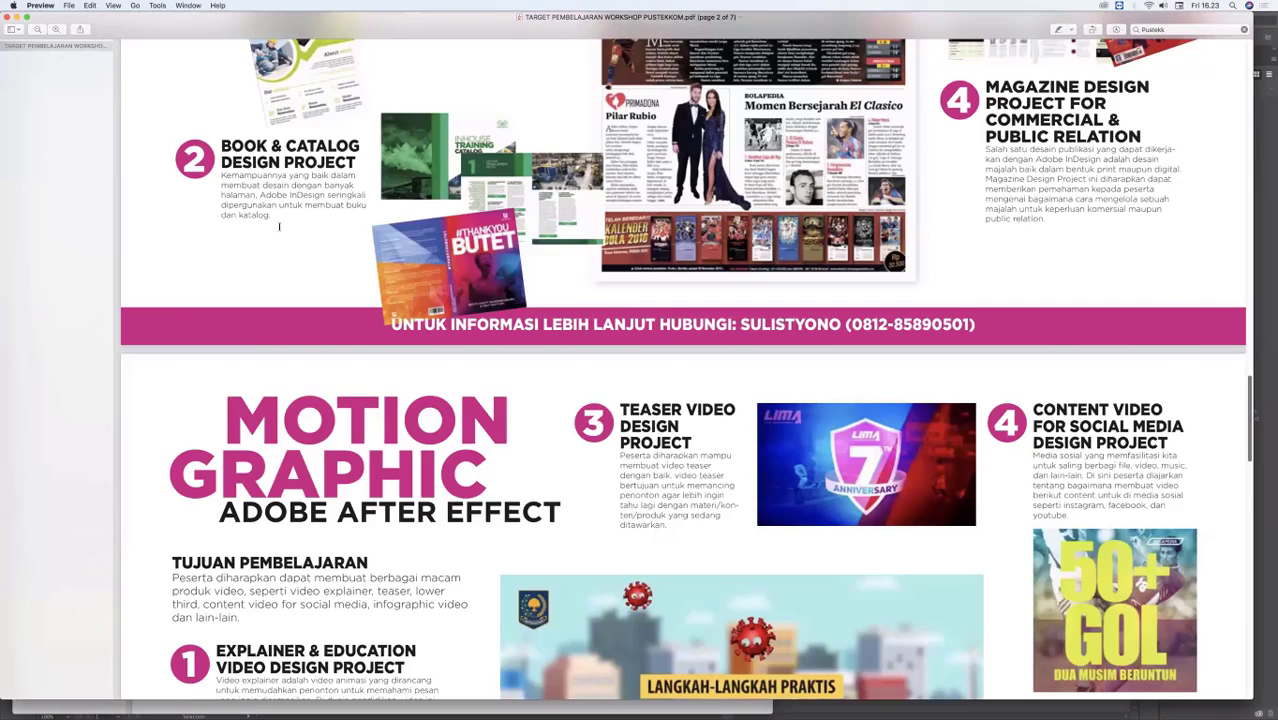
scroll(280, 240, "down", 5)
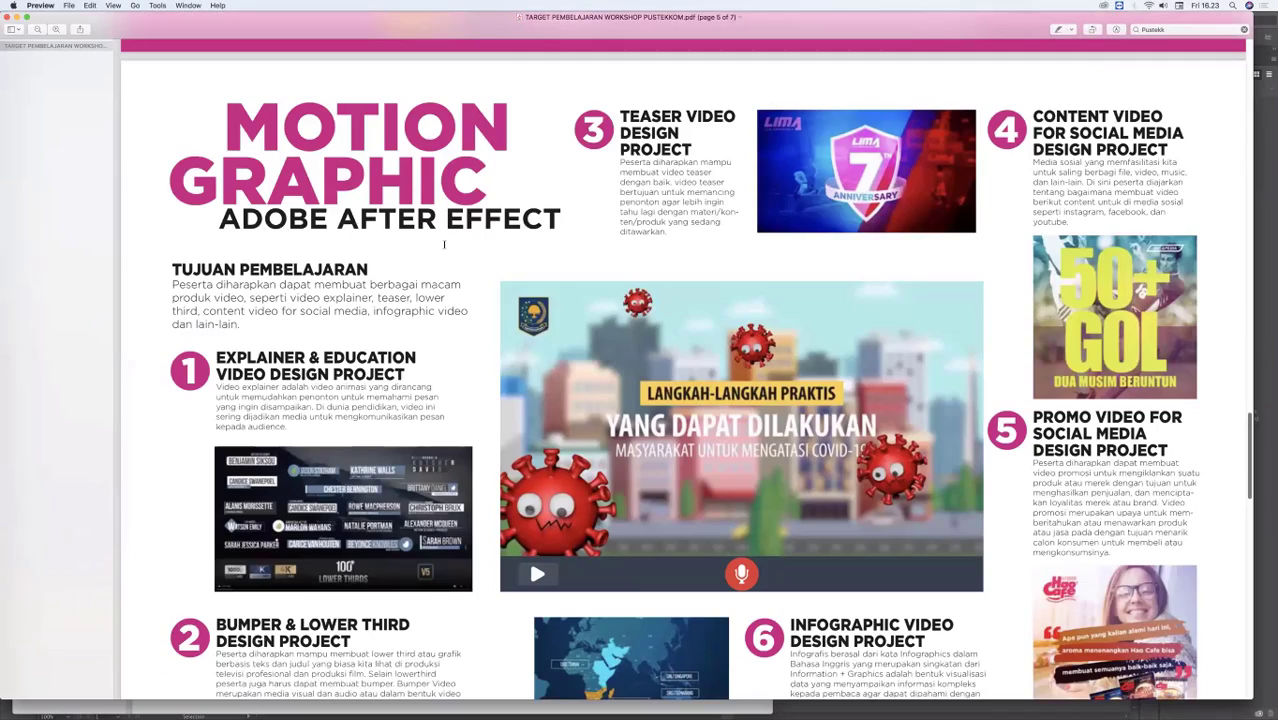
Step: Highlight the Adobe After Effect subtitle, the Tujuan Pembelajaran paragraph and the word "explainer" on the Motion Graphic page while reading it
triple_click(290, 220)
triple_click(364, 270)
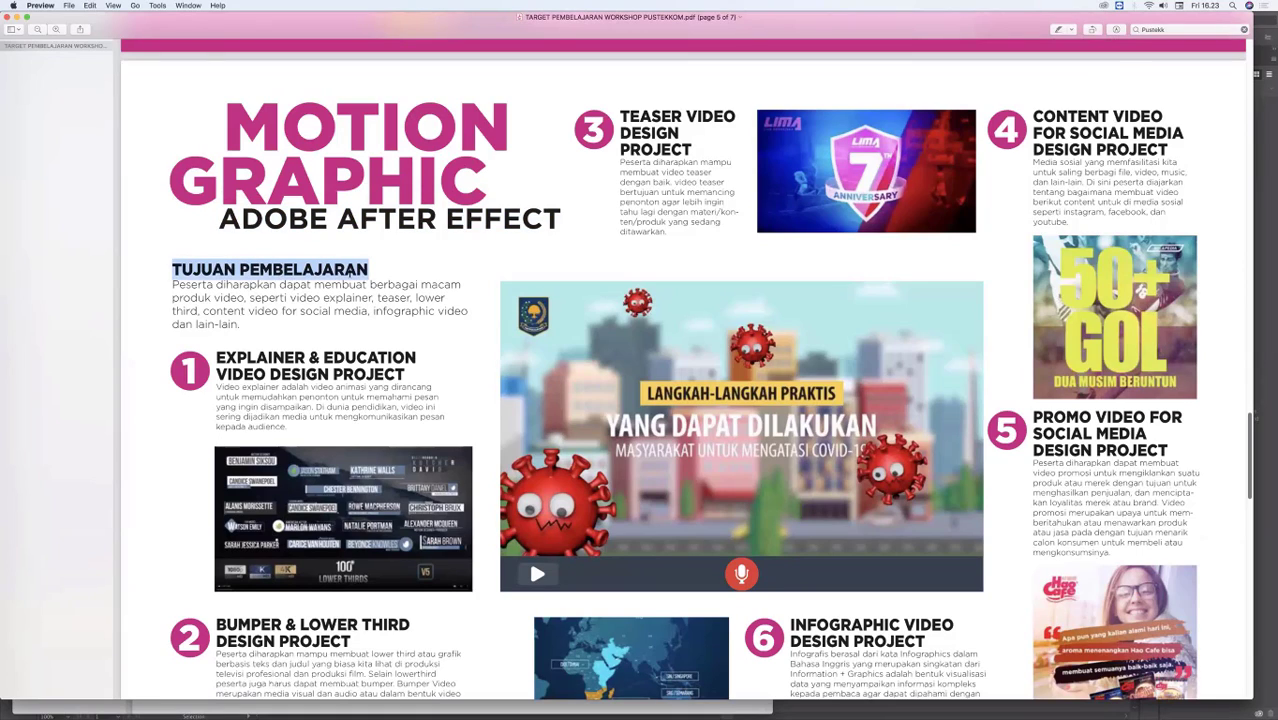
triple_click(468, 215)
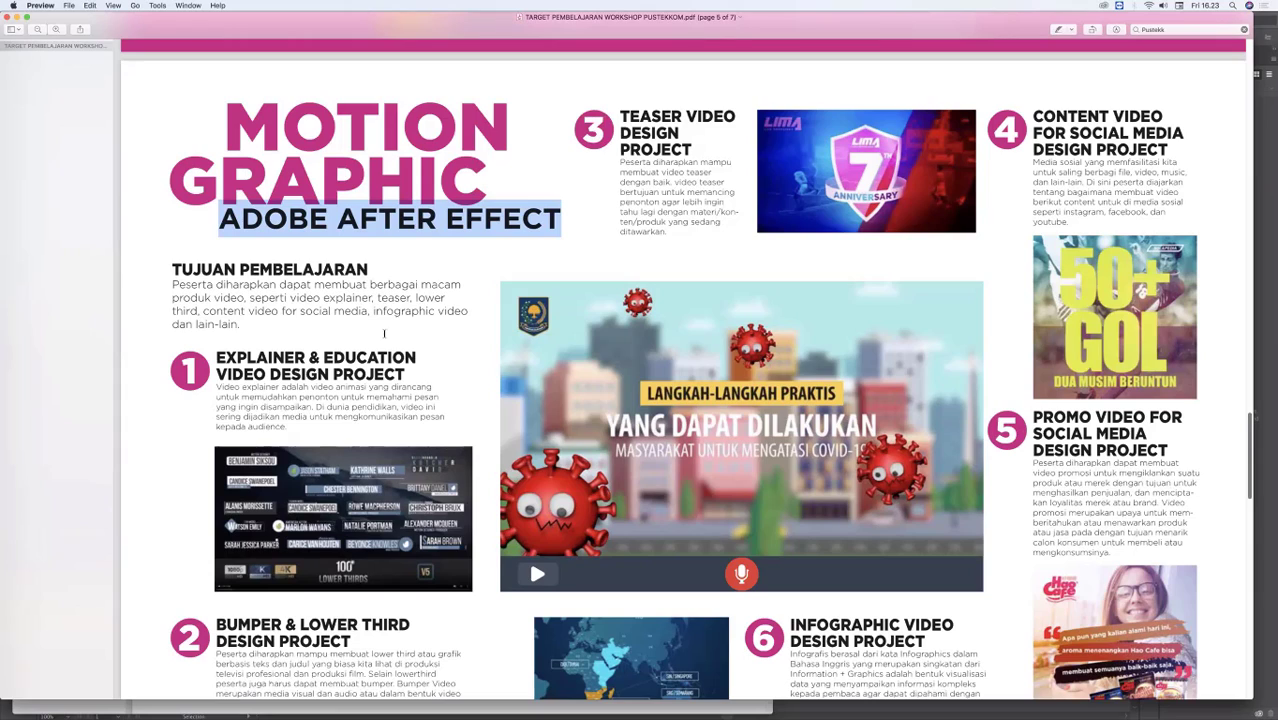
left_click_drag(175, 265, 201, 330)
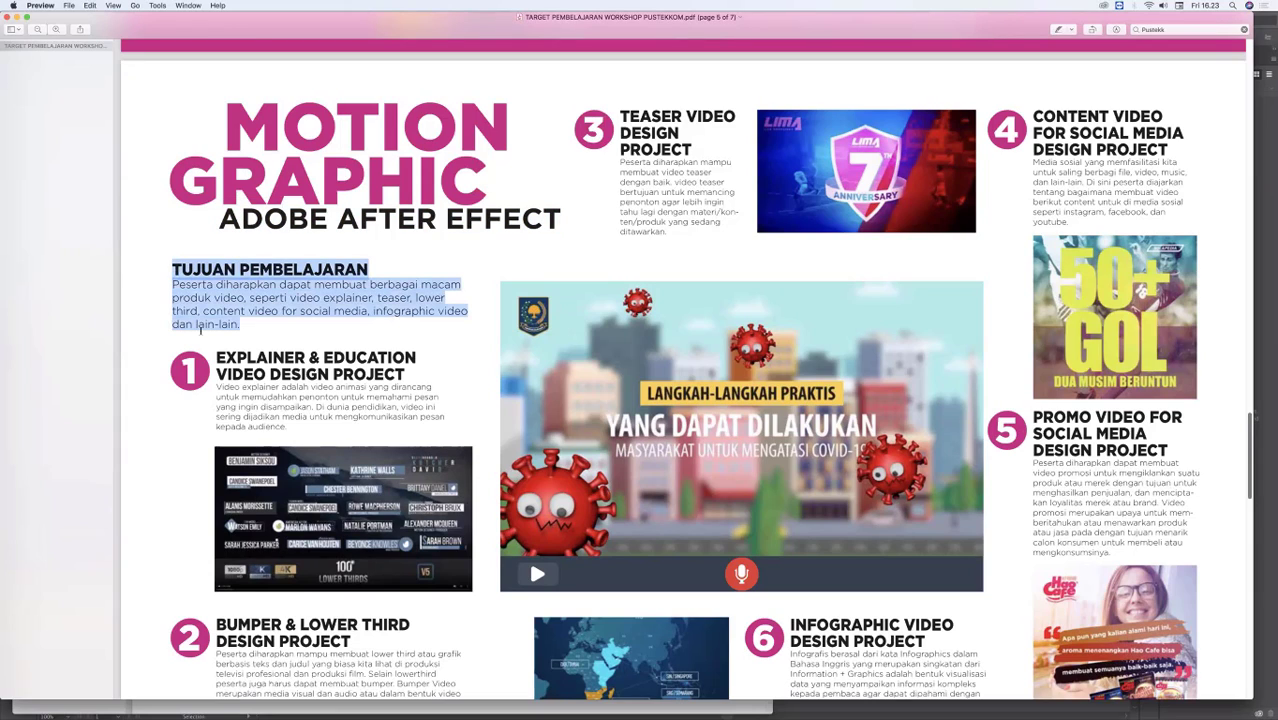
left_click(243, 308)
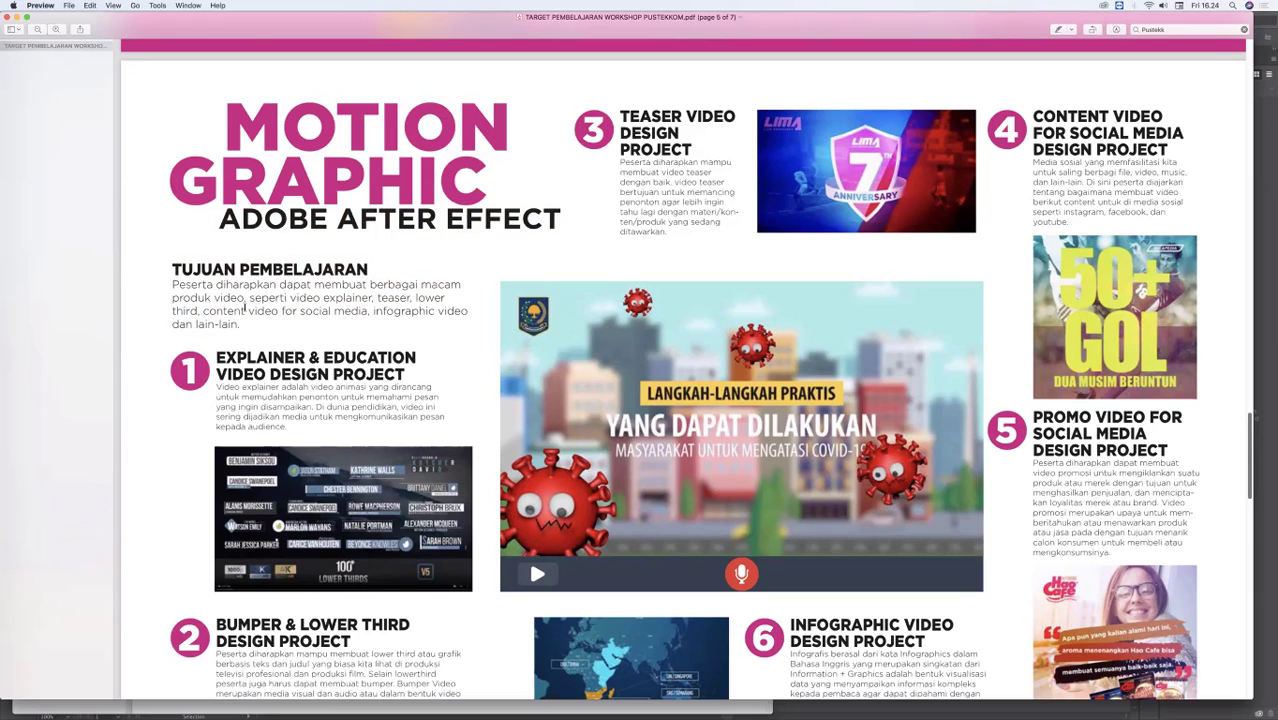
double_click(347, 297)
Step: Switch to QuickTime Player 7 and return to the Motion Graphic page in Preview with no text highlighted
mouse_move(1200, 712)
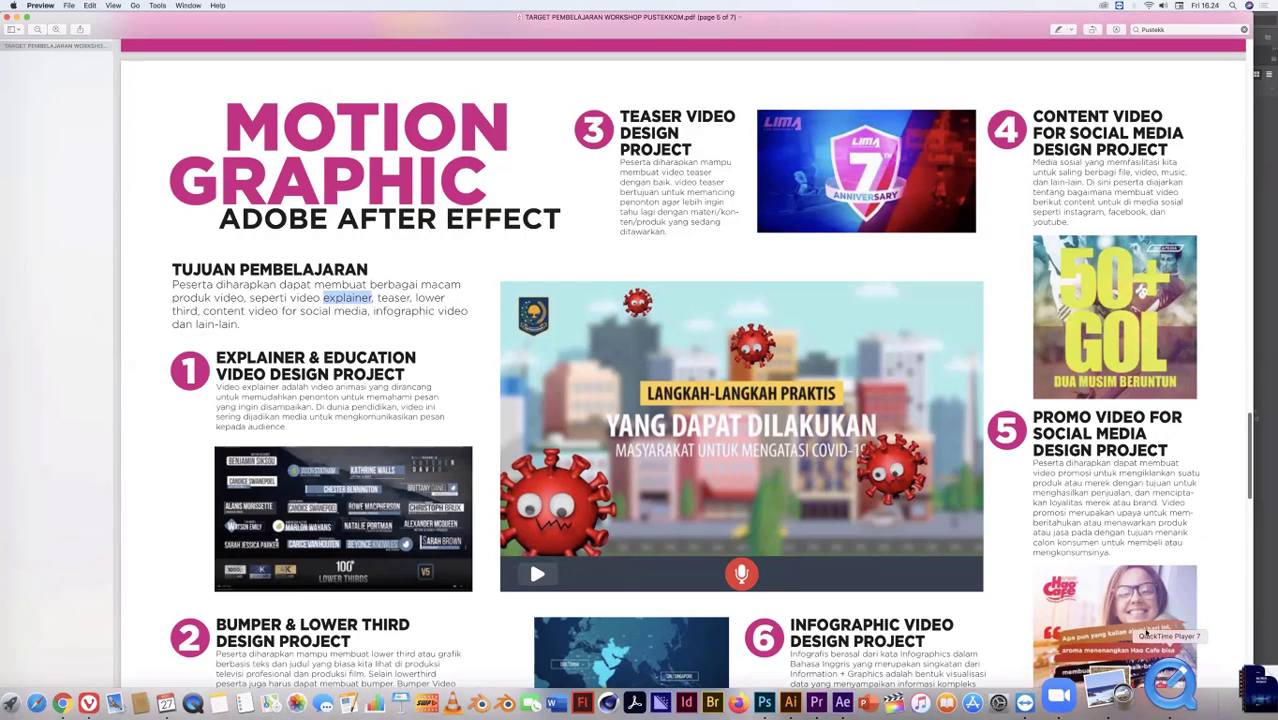
left_click(1165, 700)
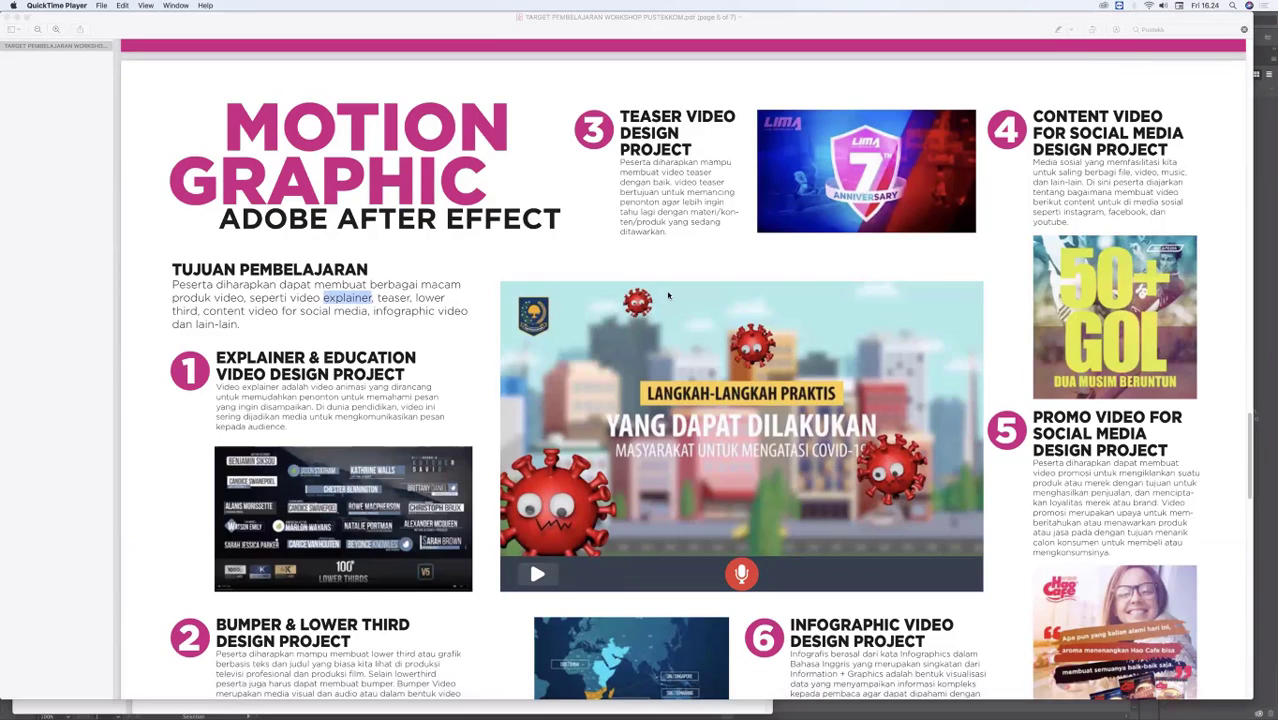
left_click(617, 298)
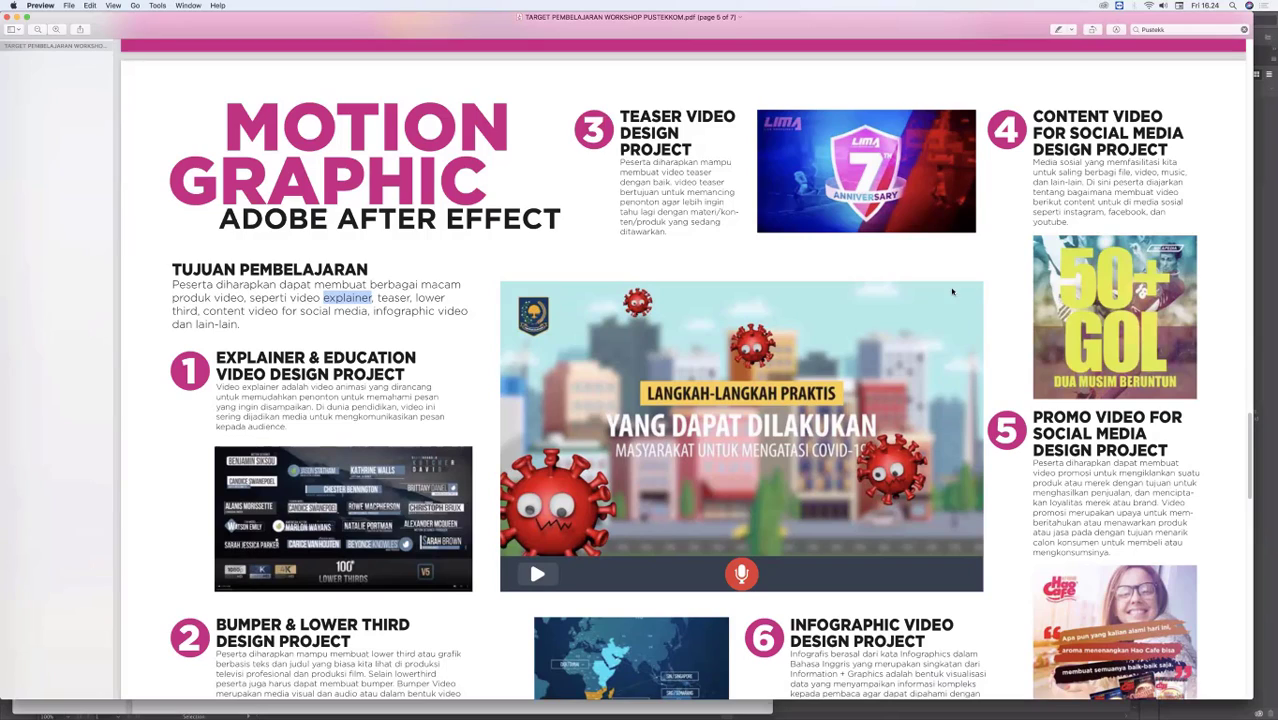
left_click(796, 352)
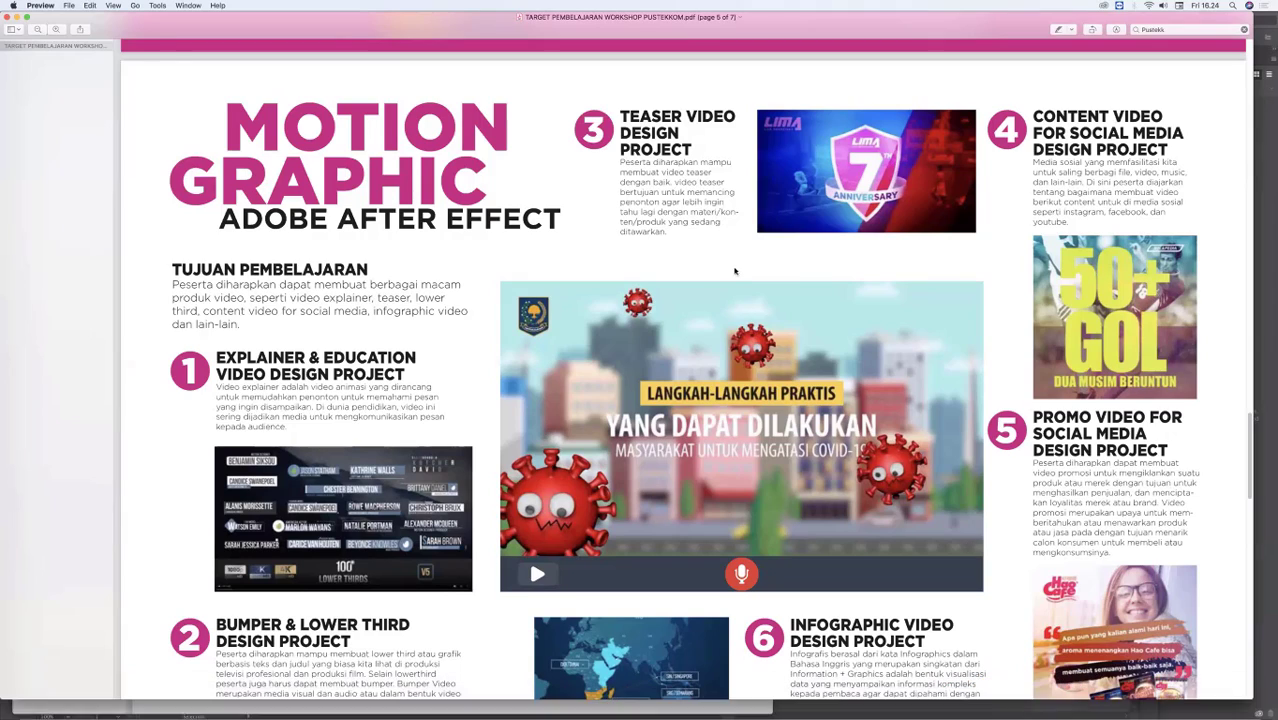
left_click(796, 273)
left_click(676, 247)
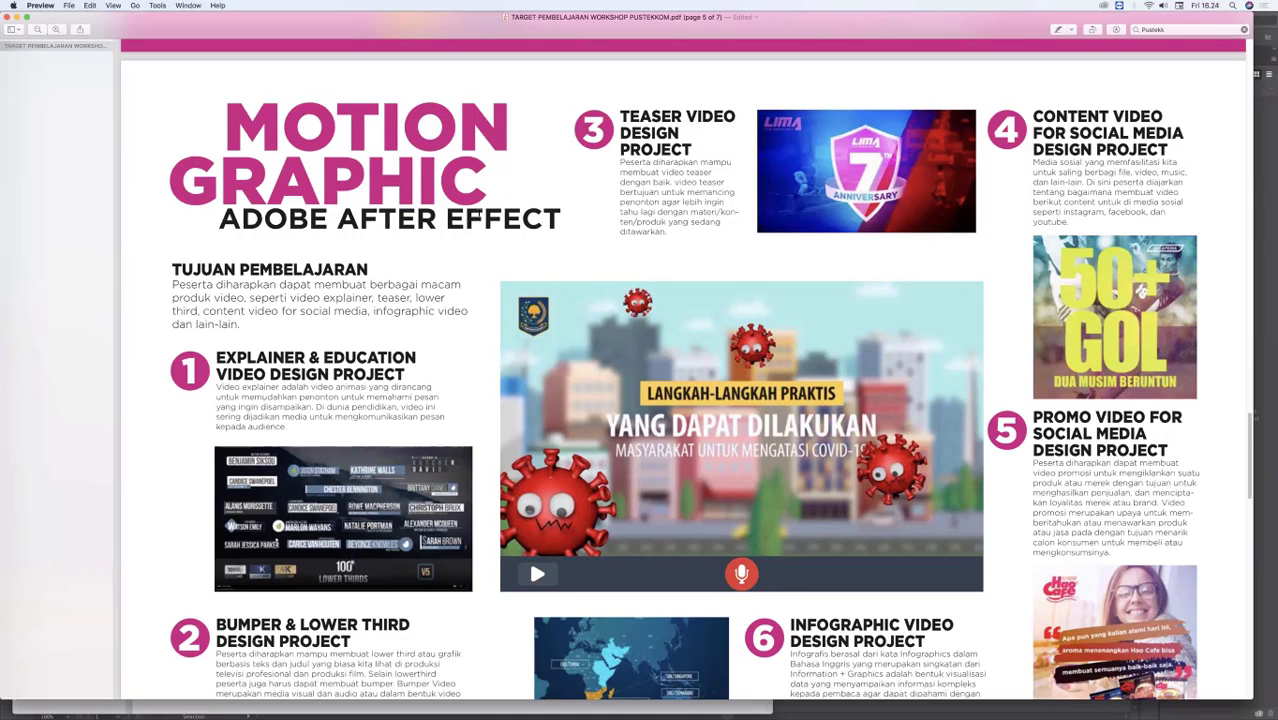
Step: Highlight the word "AFTER" in the Motion Graphic page's subtitle
double_click(479, 214)
double_click(418, 226)
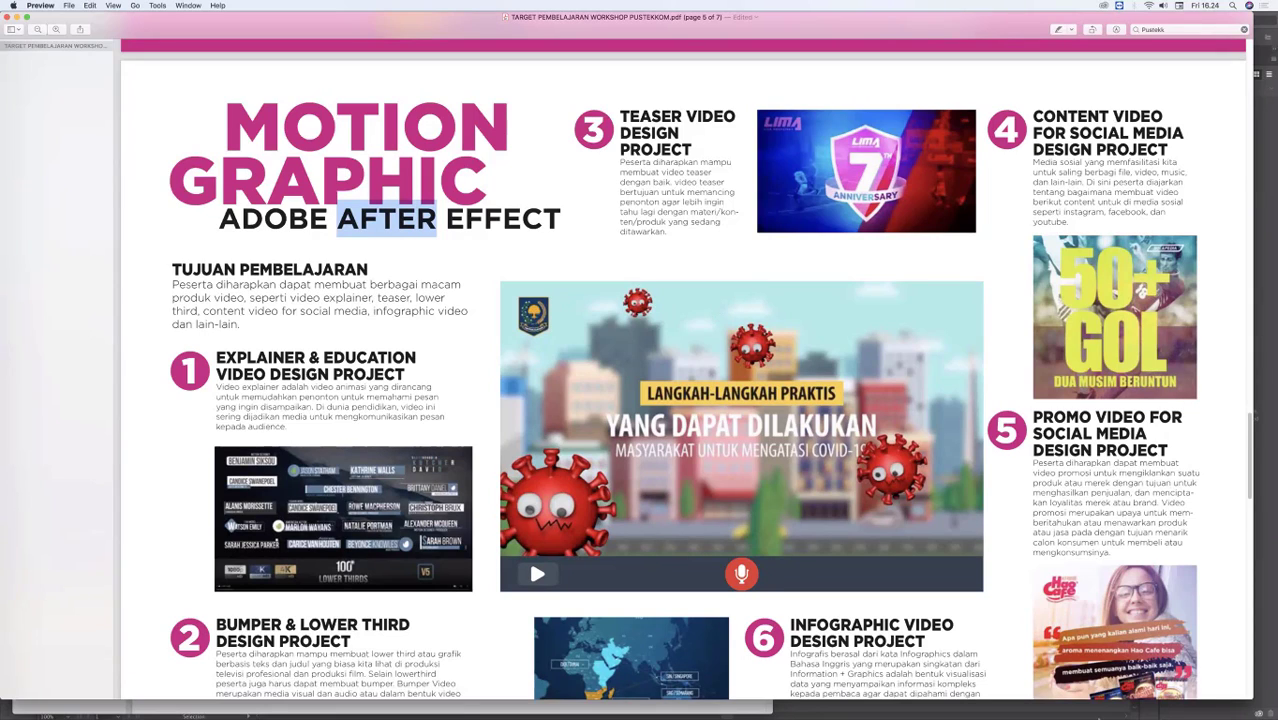
Step: Switch to Finder by opening the Trash, show the Desktop folder, and widen its file column so full names are readable
mouse_move(1100, 716)
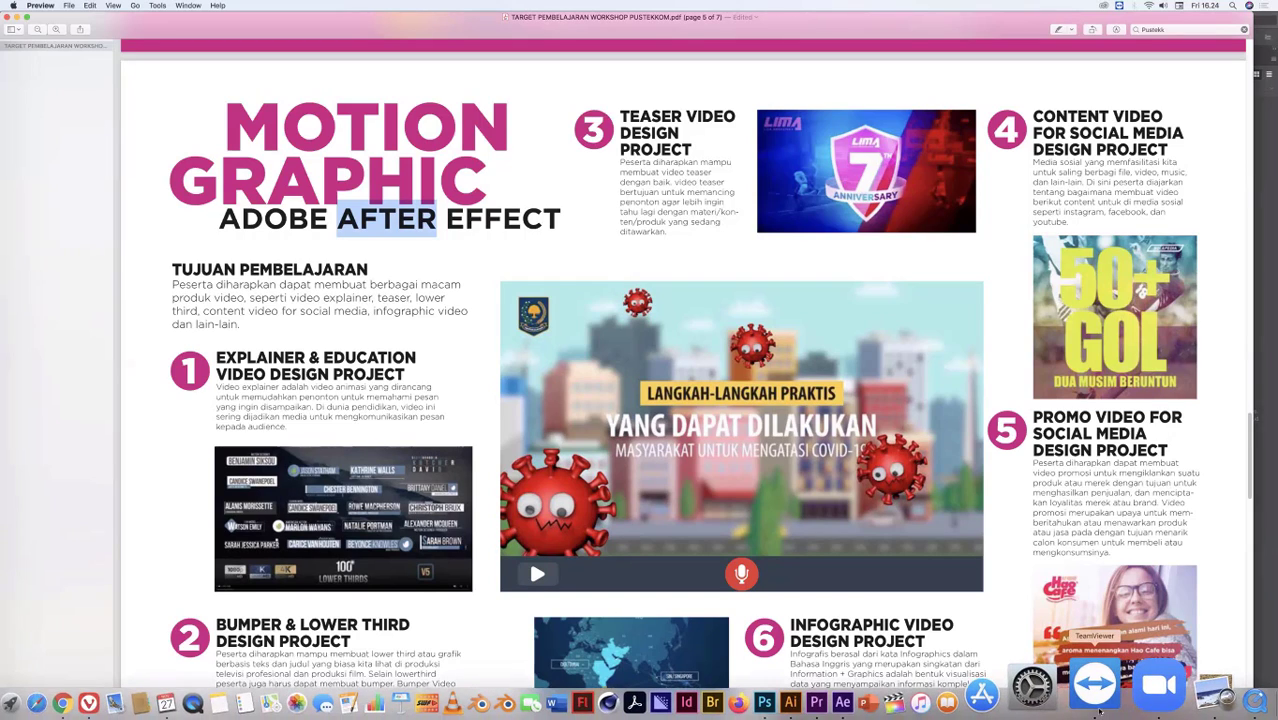
left_click(1229, 716)
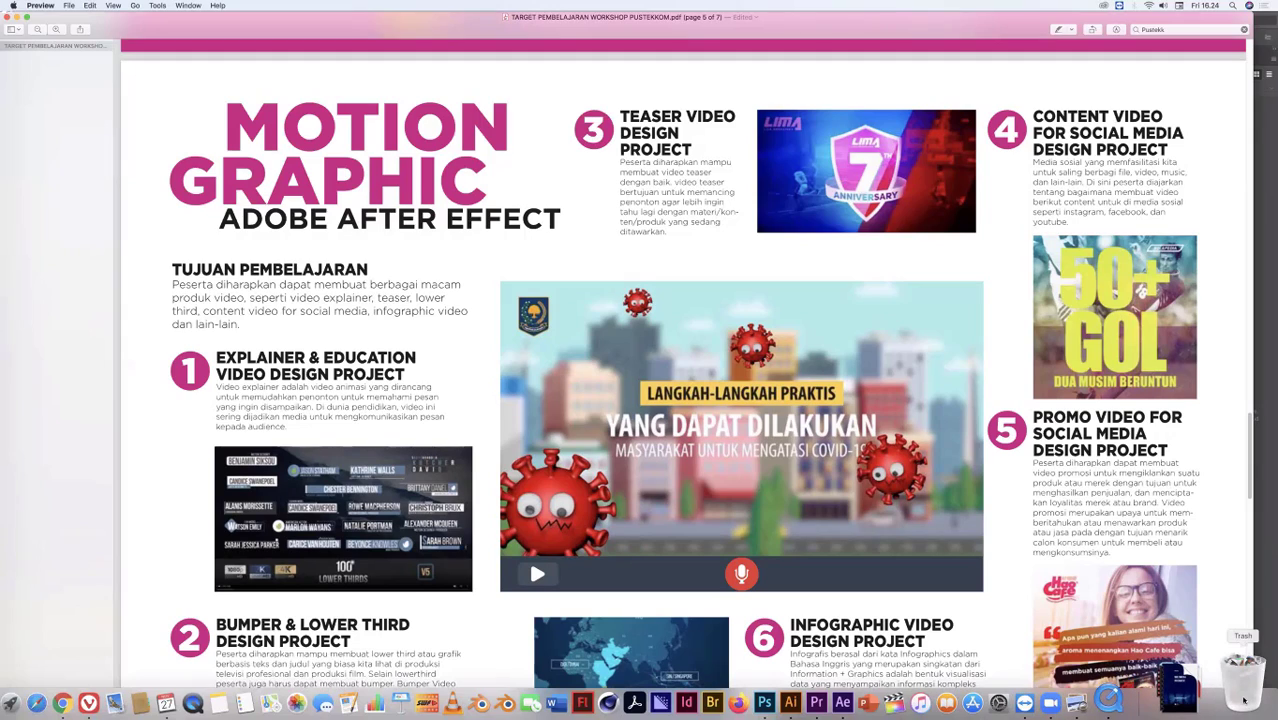
left_click(1244, 700)
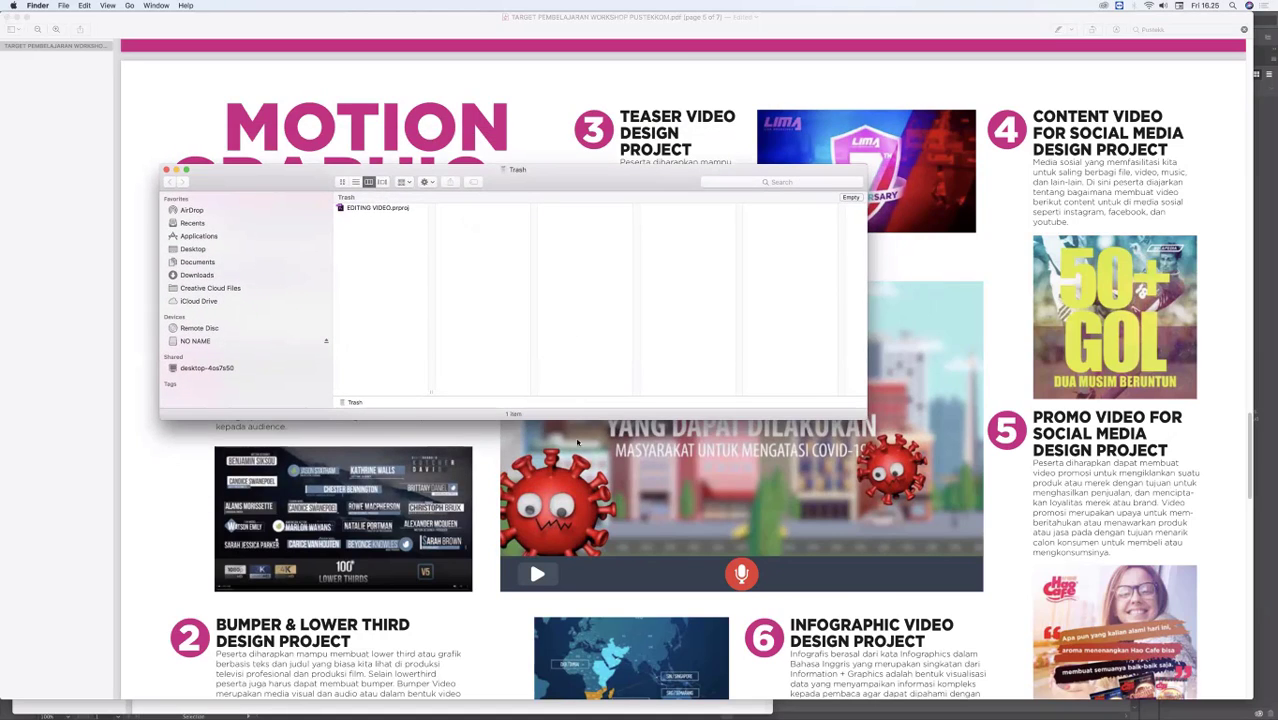
left_click(271, 249)
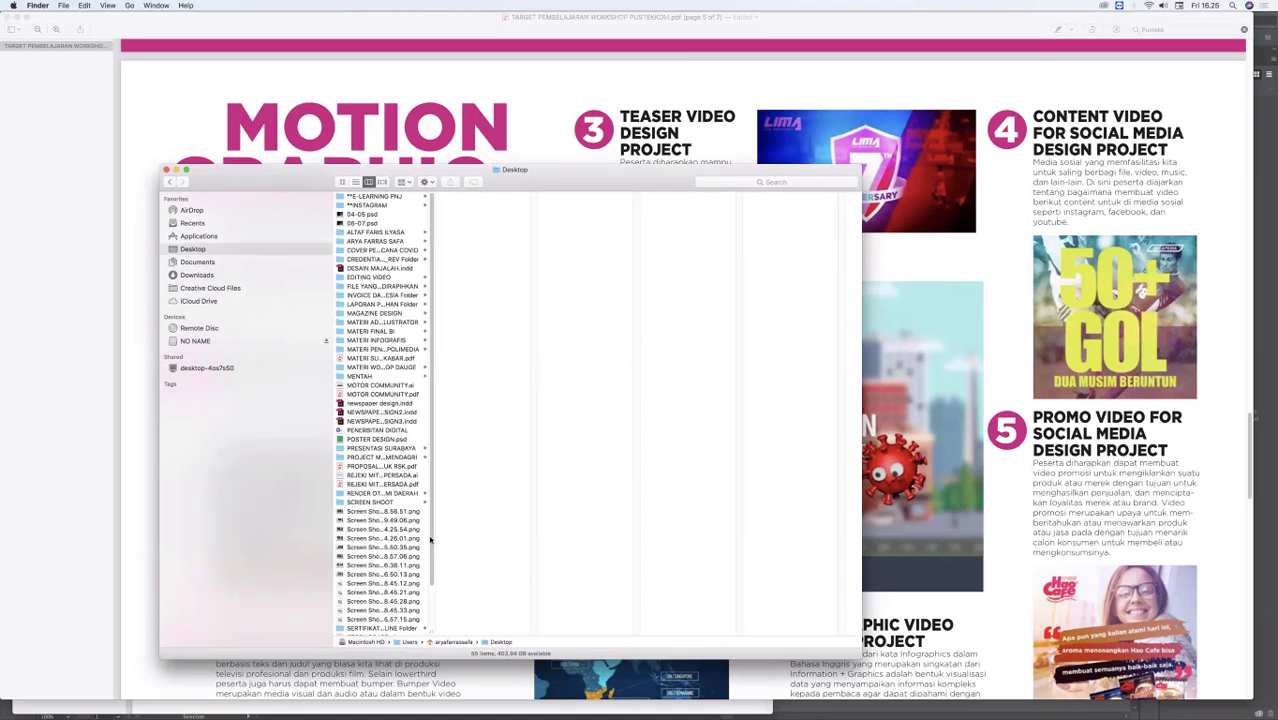
left_click_drag(431, 628, 616, 602)
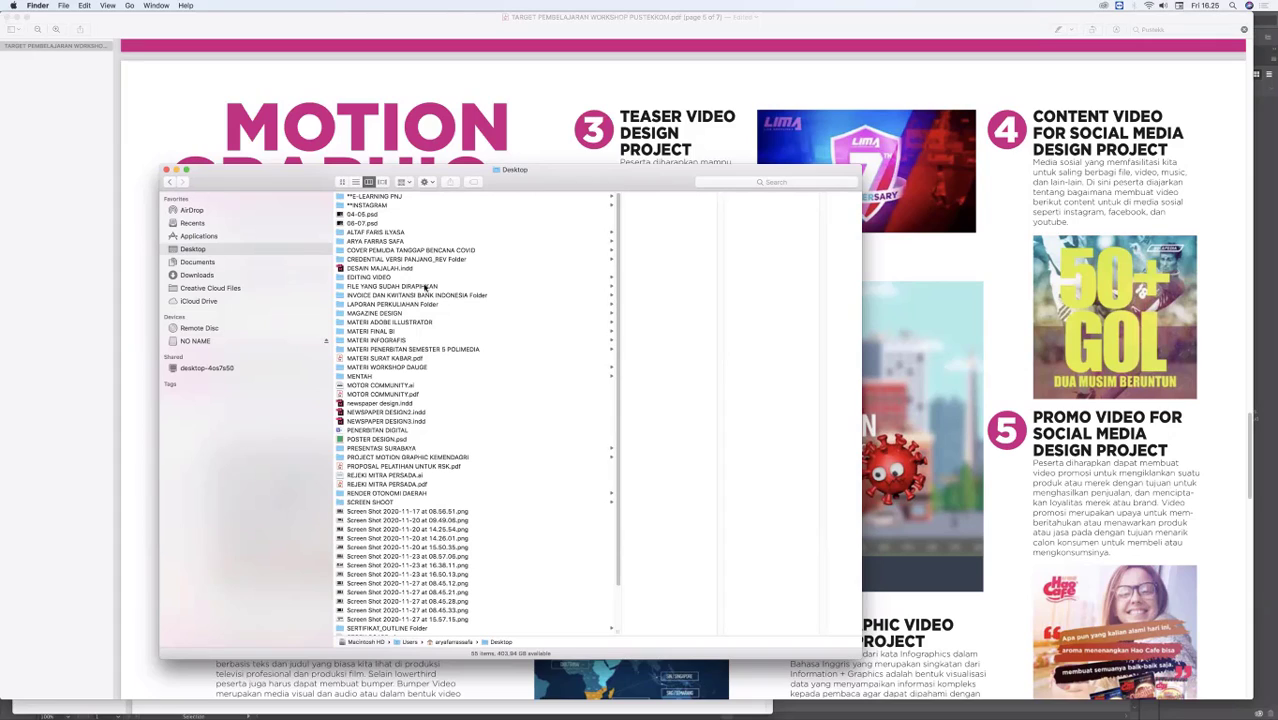
Step: Browse from FILE YANG SUDAH DIRAPIHKAN through MATERI PERKULIAHAN to PROJECT, and open the PROJECT DHL folder
left_click(531, 285)
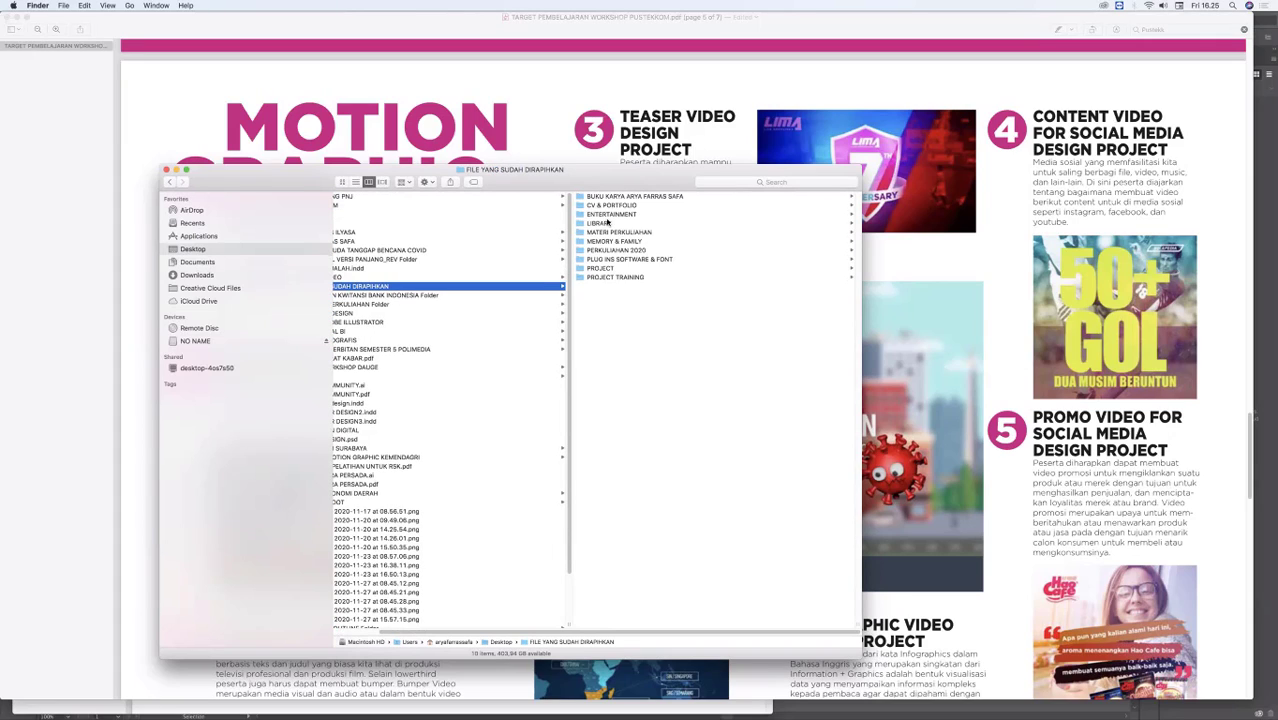
left_click(621, 233)
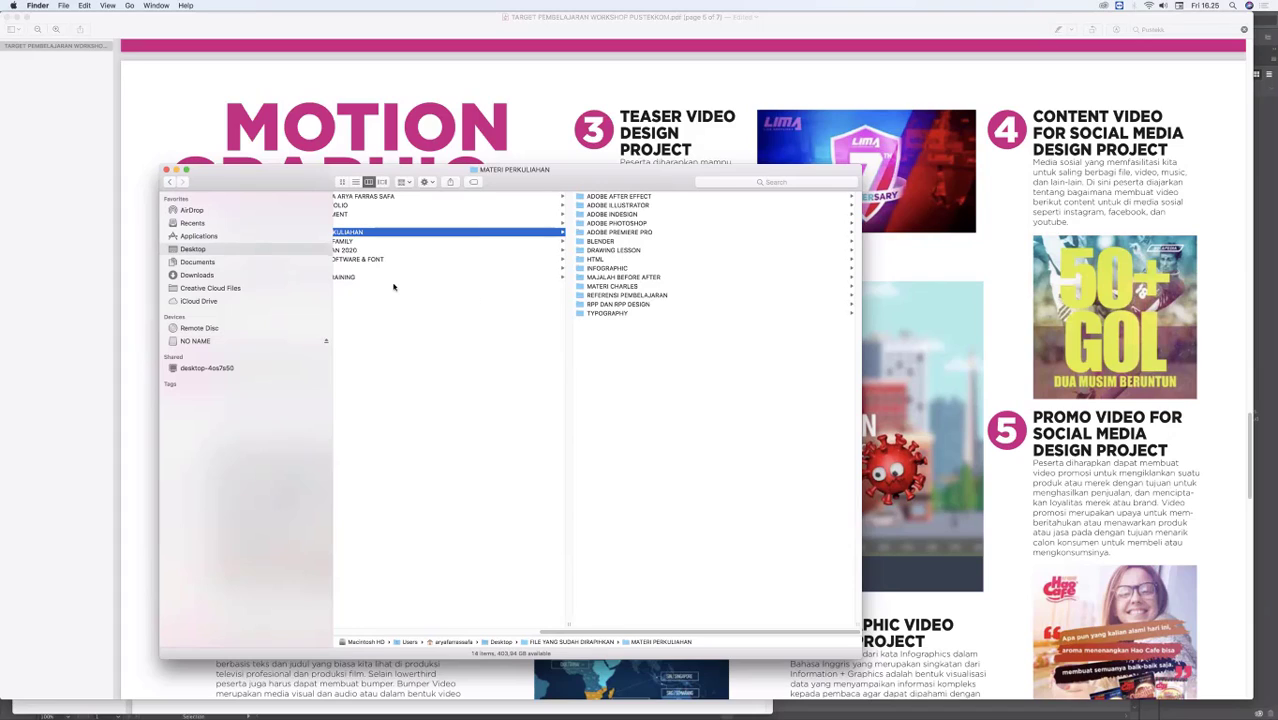
left_click_drag(639, 631, 567, 616)
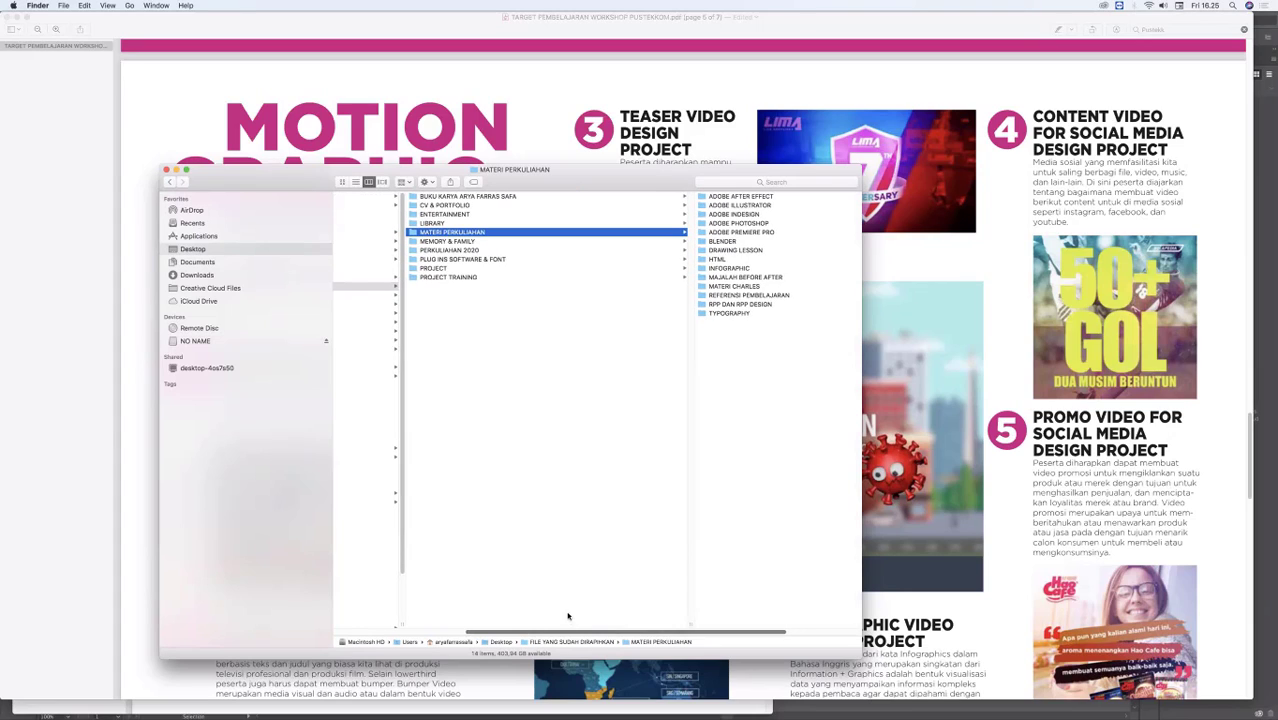
left_click(458, 268)
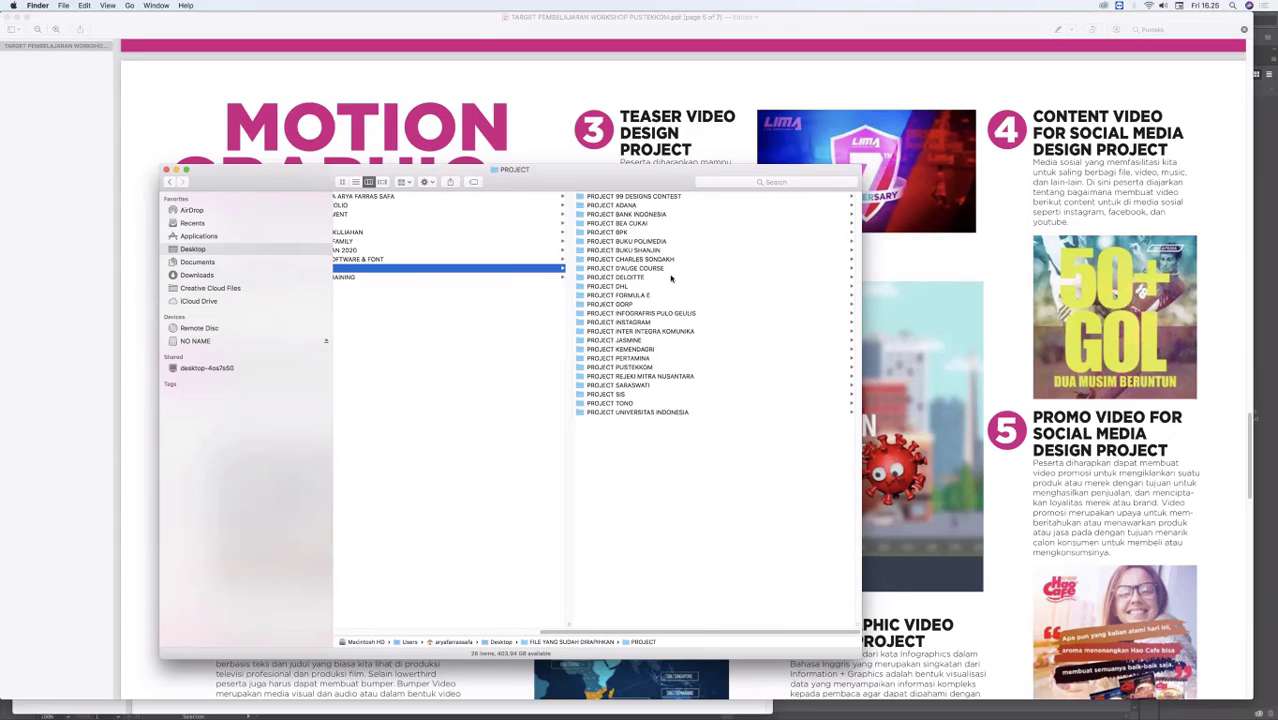
left_click(640, 286)
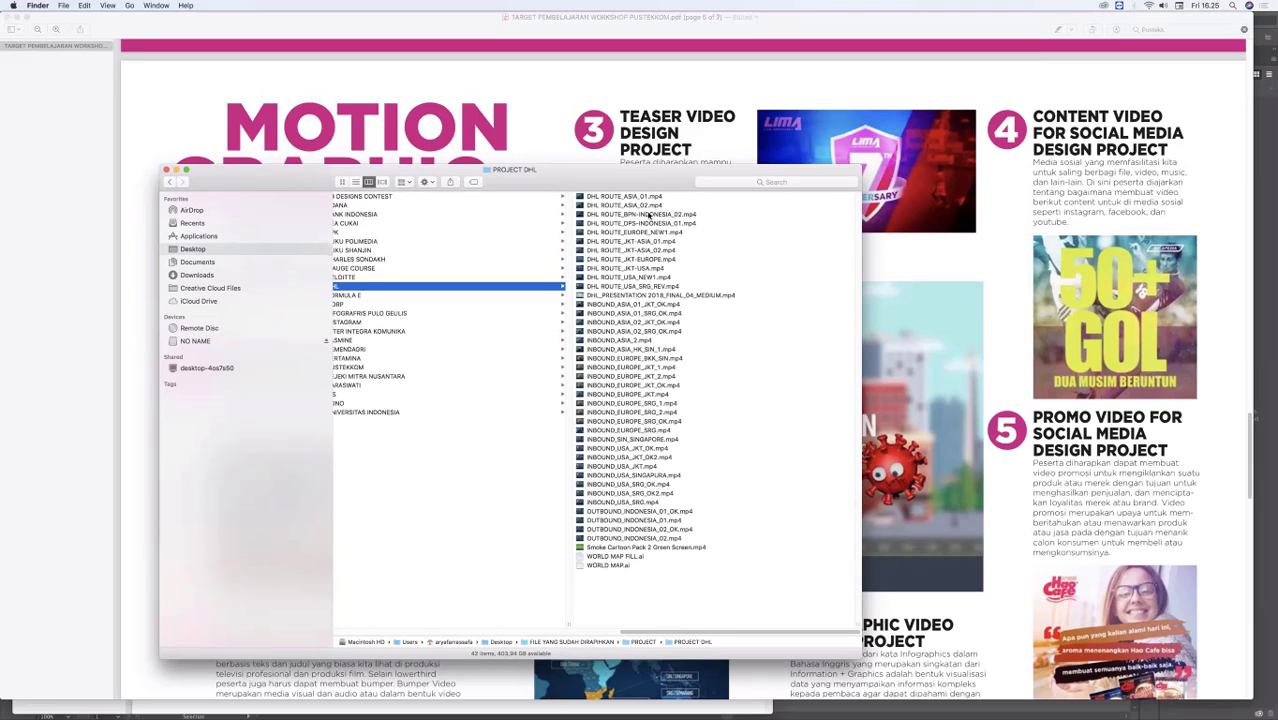
Step: Open DHL ROUTE_ASIA_02.mp4 from the PROJECT DHL folder in QuickTime Player 7
left_click(634, 199)
right_click(535, 204)
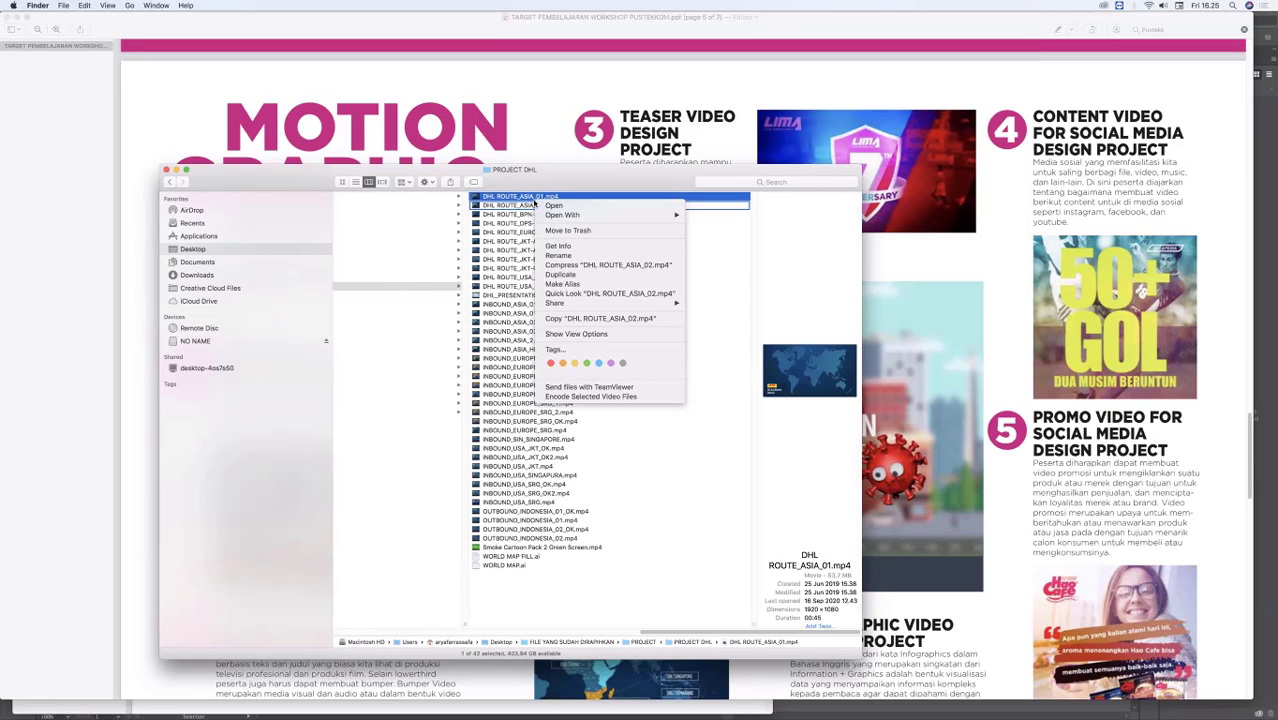
mouse_move(675, 215)
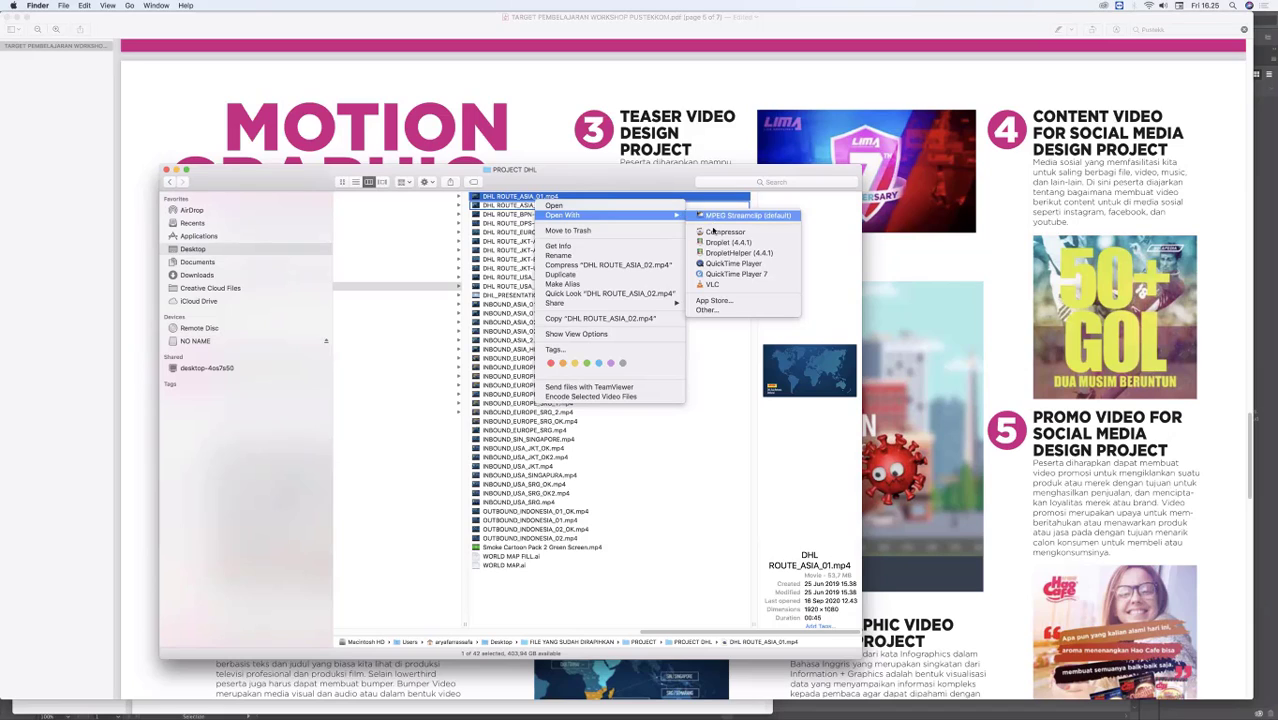
left_click(720, 276)
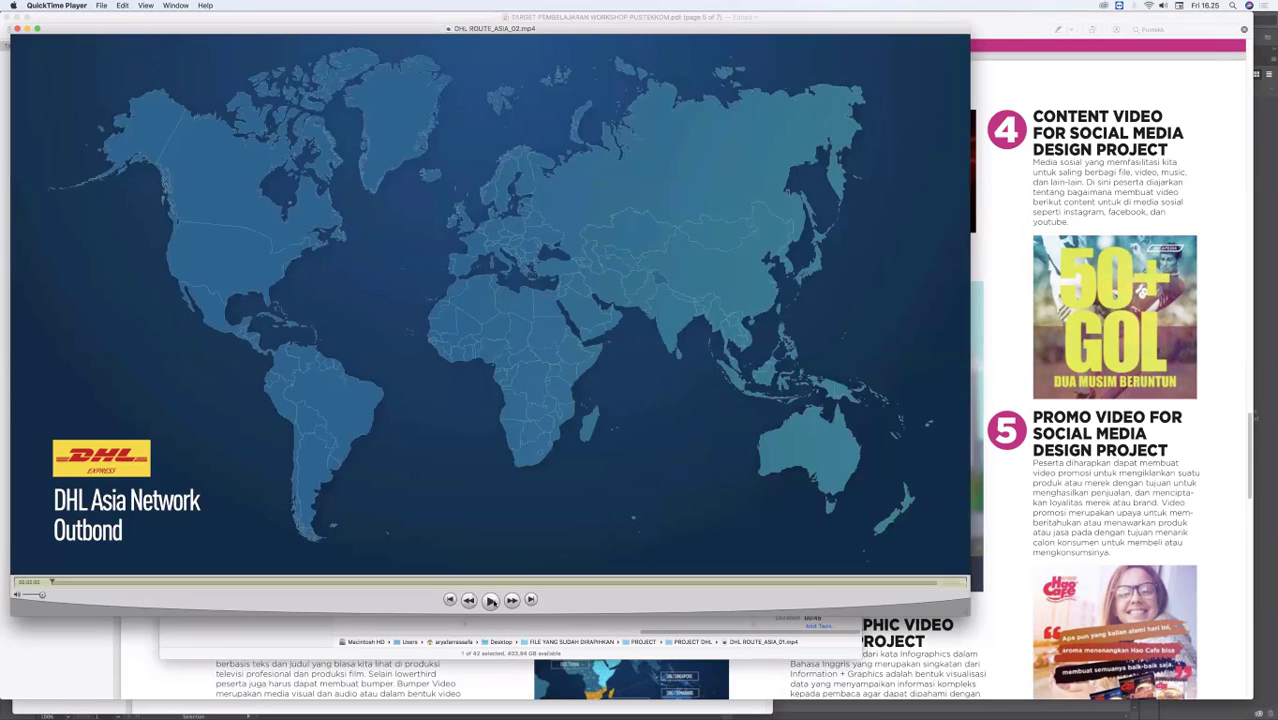
Step: Play the DHL Asia Network route animation, pause it near the end, and close the video
left_click(490, 600)
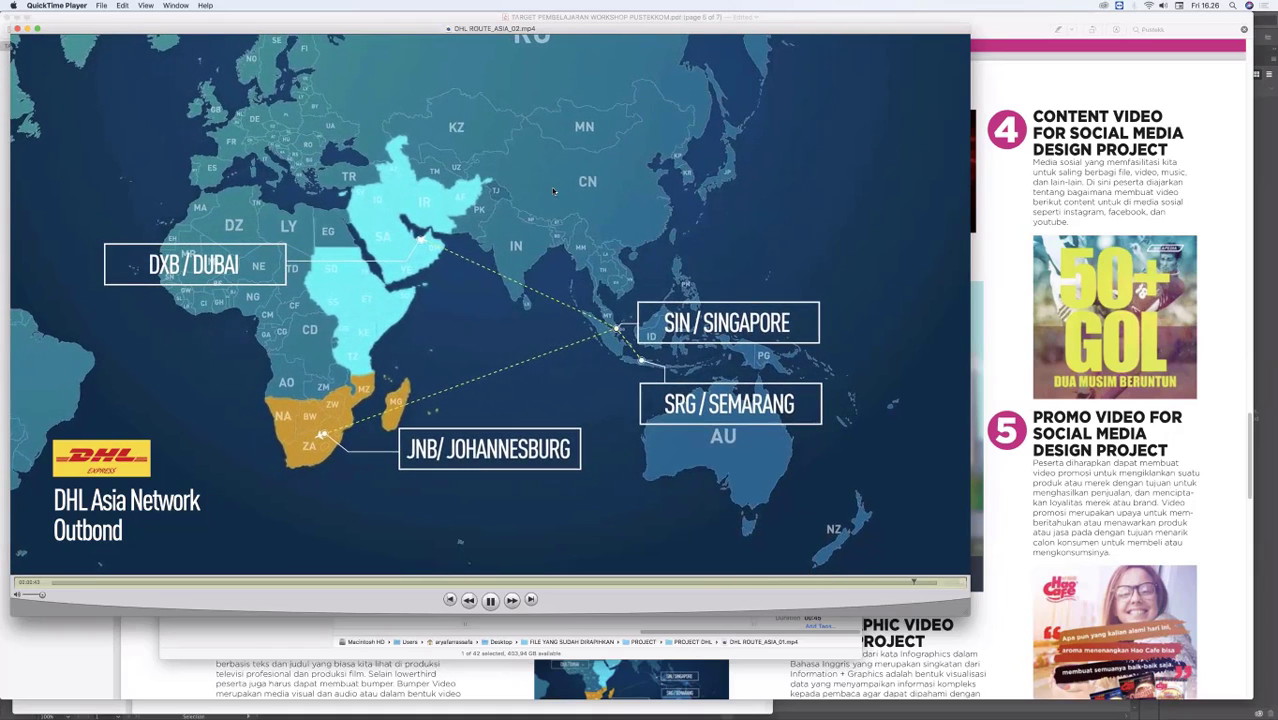
key("space")
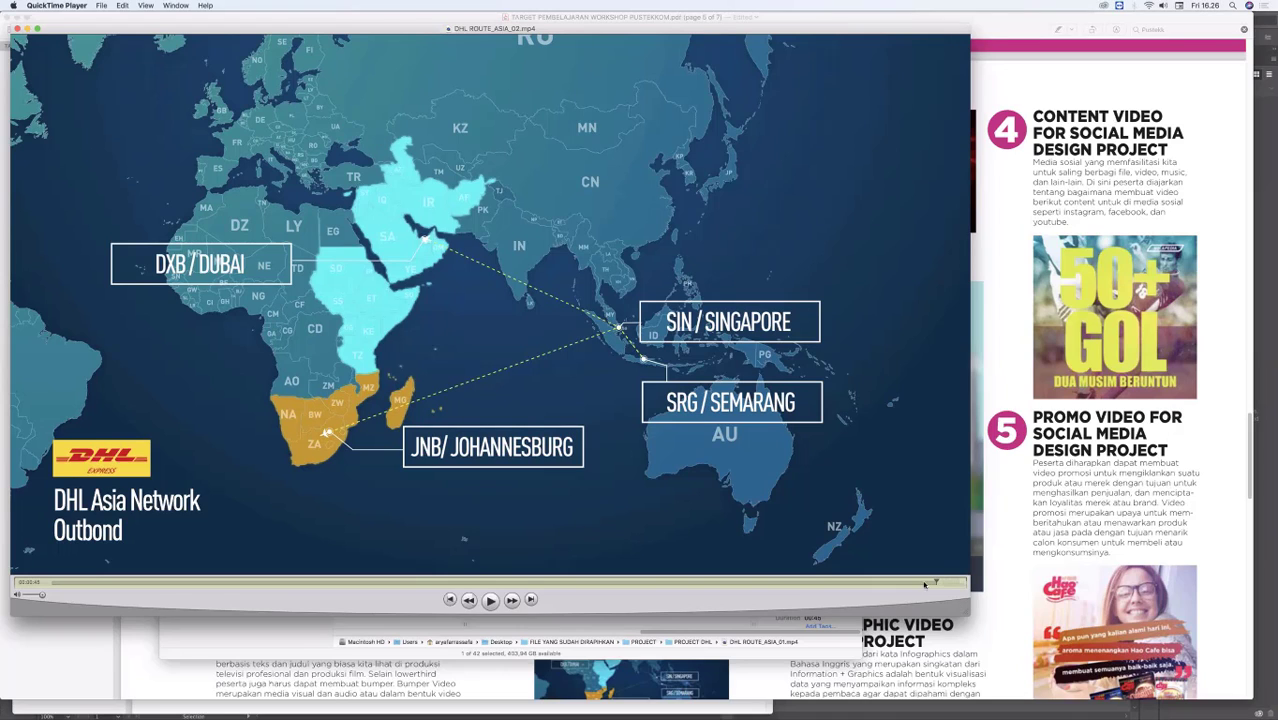
mouse_move(592, 29)
left_mouse_down()
mouse_move(572, 18)
mouse_move(592, 28)
left_mouse_up()
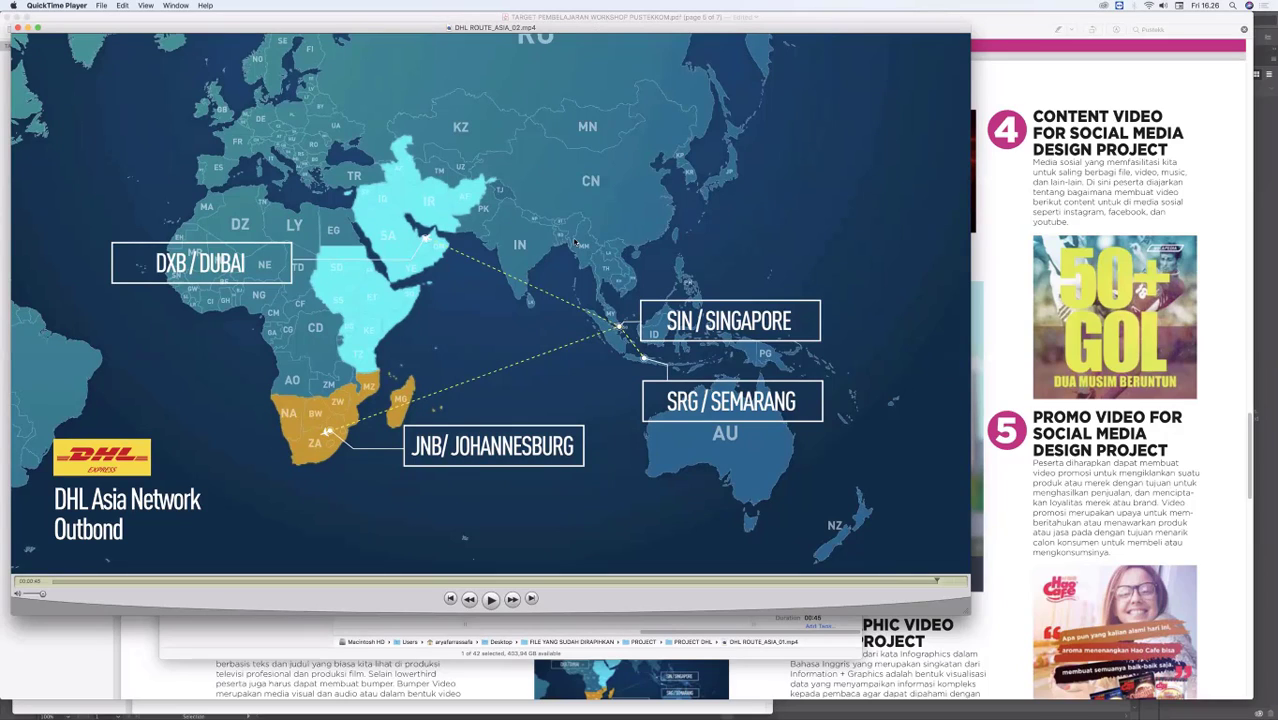
left_click(18, 28)
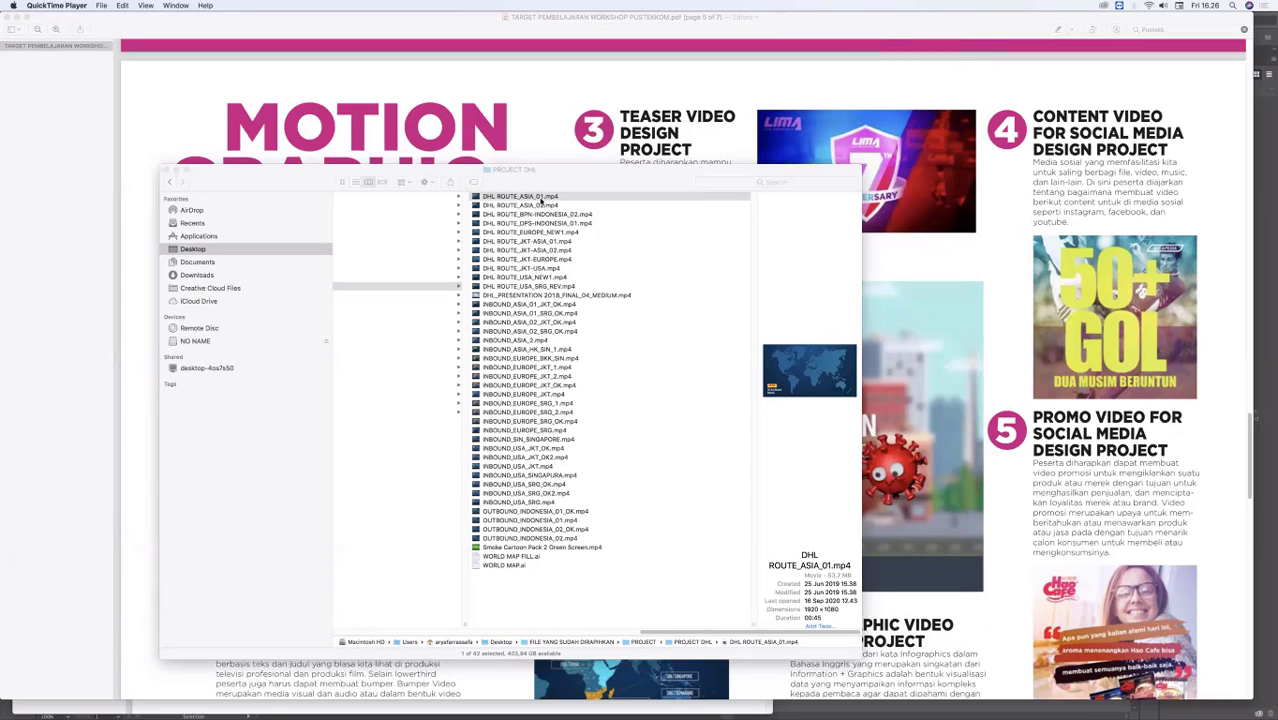
Step: Return to Finder, look through the DHL route clips, and open PROJECT FORMULA E > TEASER SIRKUIT > FINAL RENDER
left_click(549, 185)
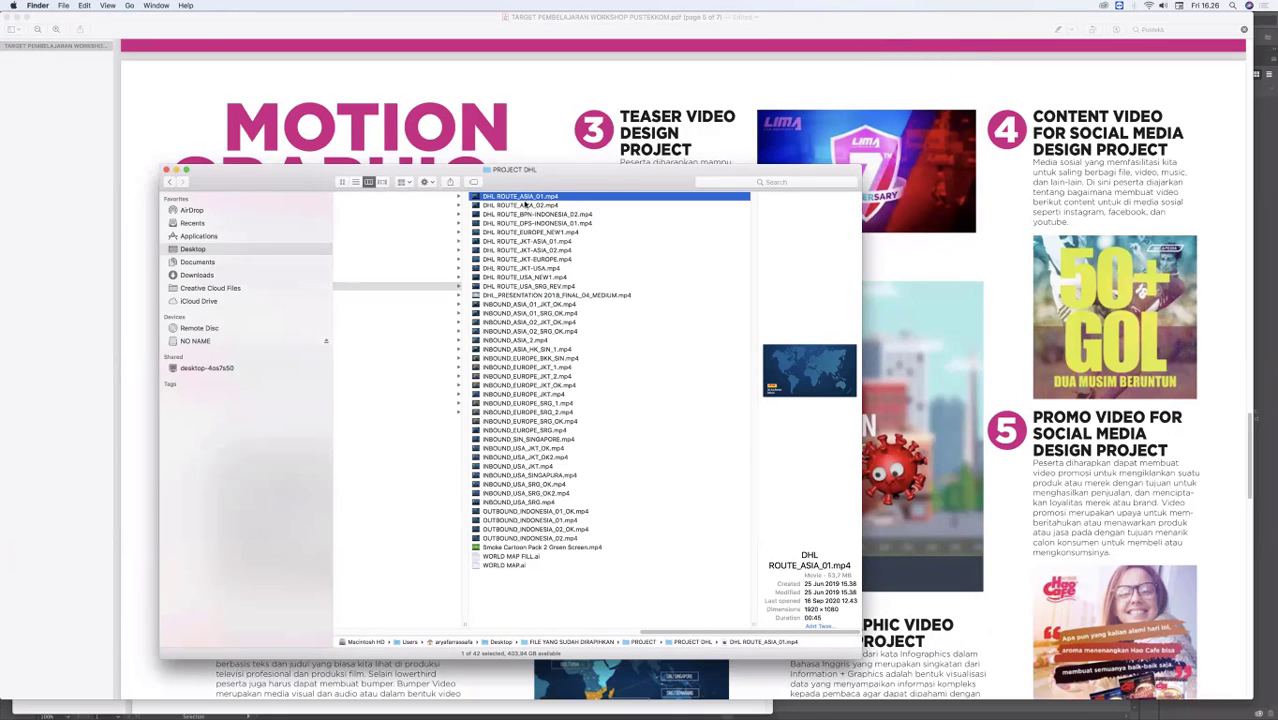
key("Down")
key("Down")
key("Down")
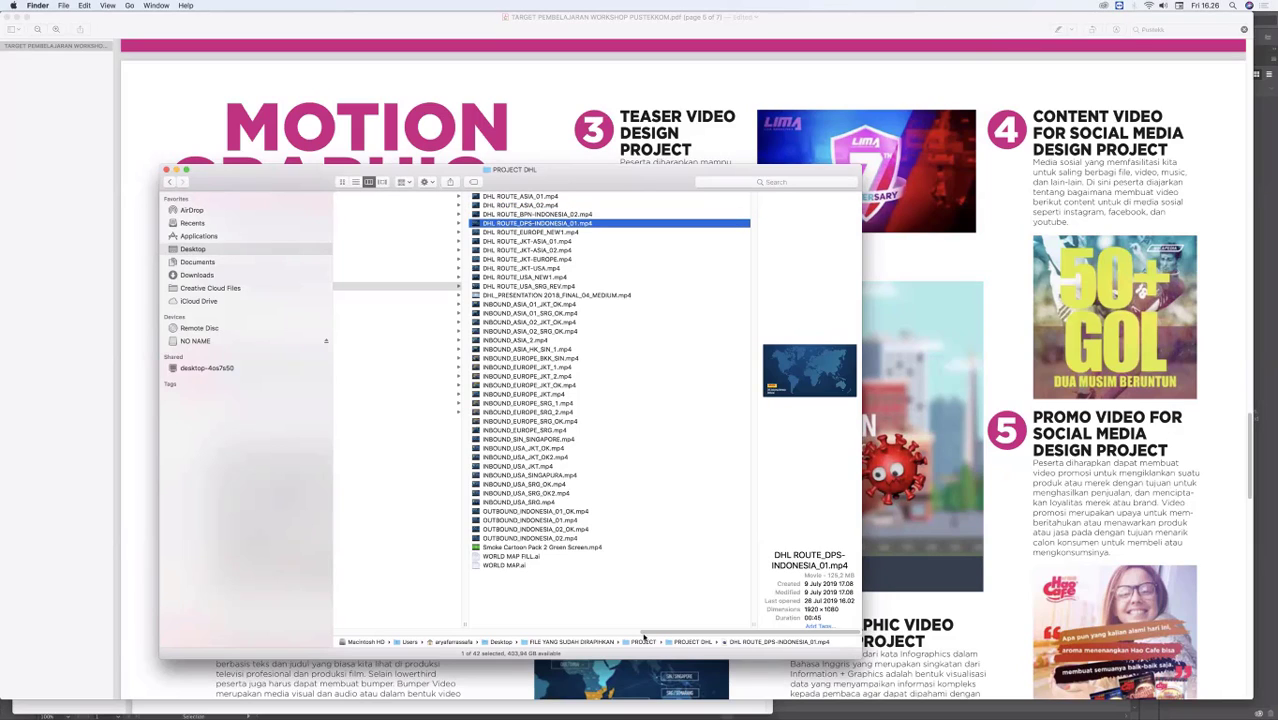
left_click_drag(733, 634, 651, 634)
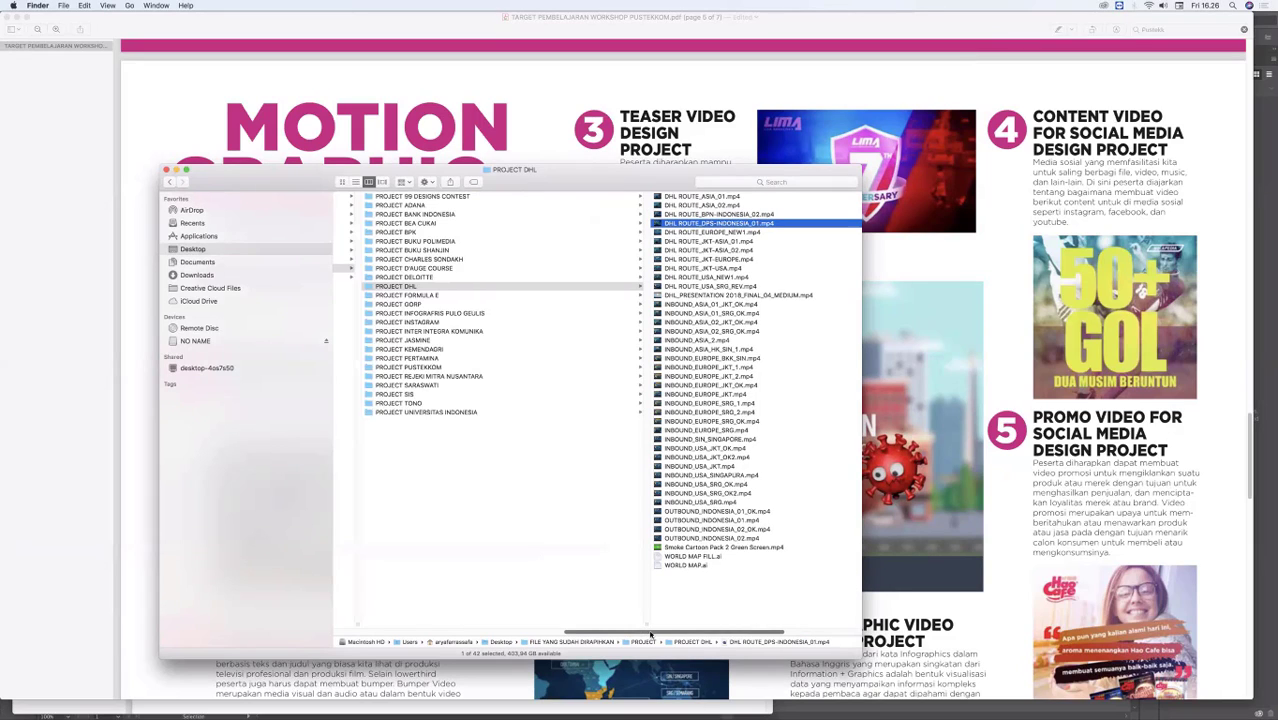
left_click(444, 296)
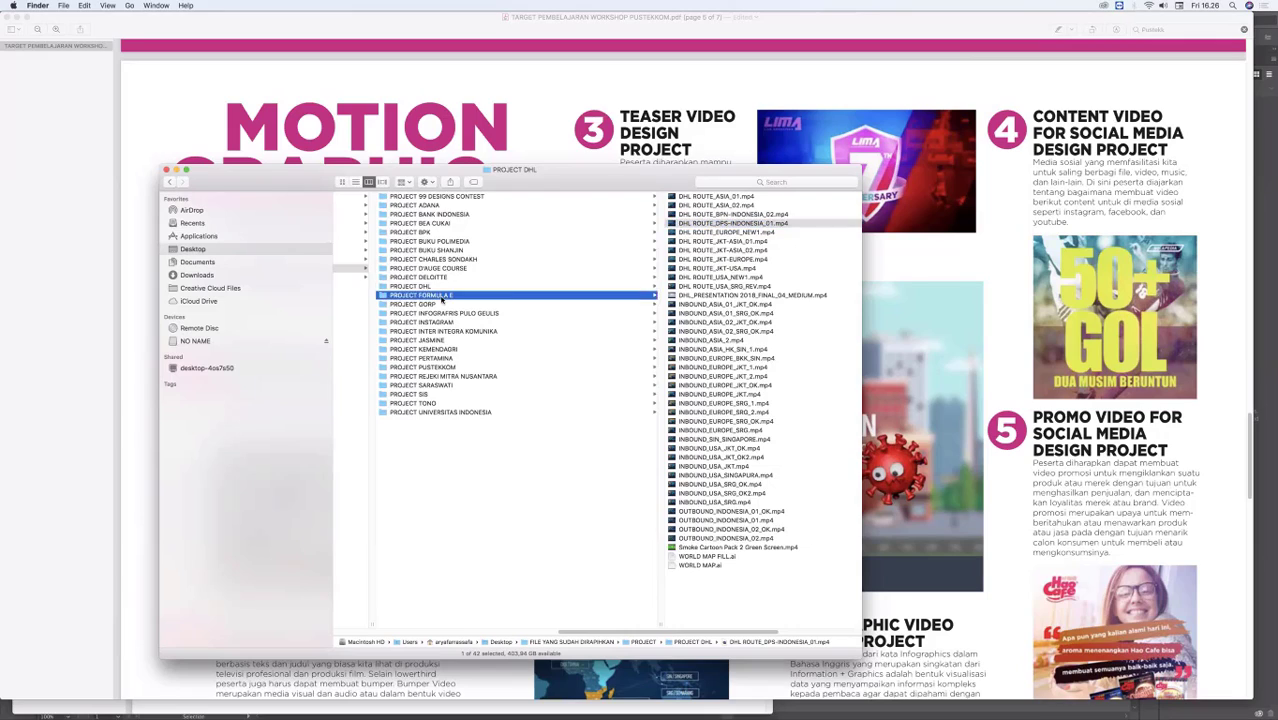
left_click(606, 305)
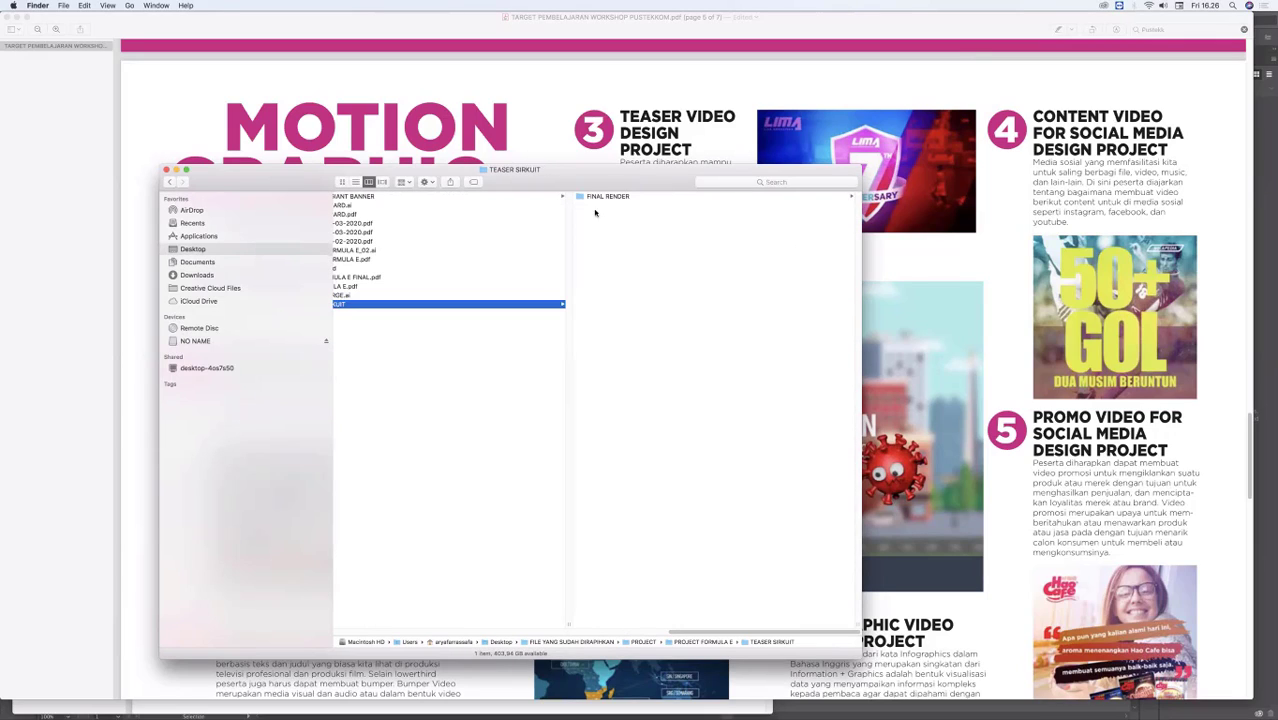
left_click(597, 198)
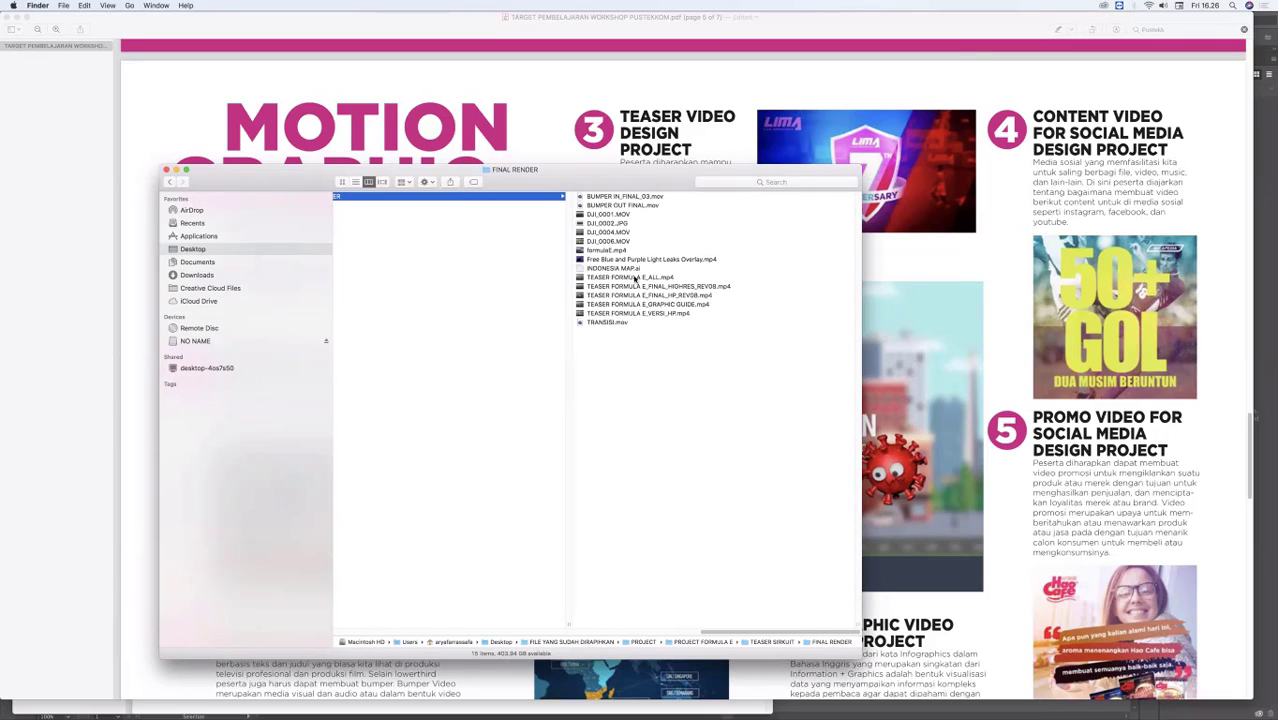
Step: Open TEASER FORMULA E_FINAL_HIGHRES_REV08.mp4 in QuickTime Player 7 and play it
left_click(624, 287)
right_click(624, 287)
mouse_move(646, 300)
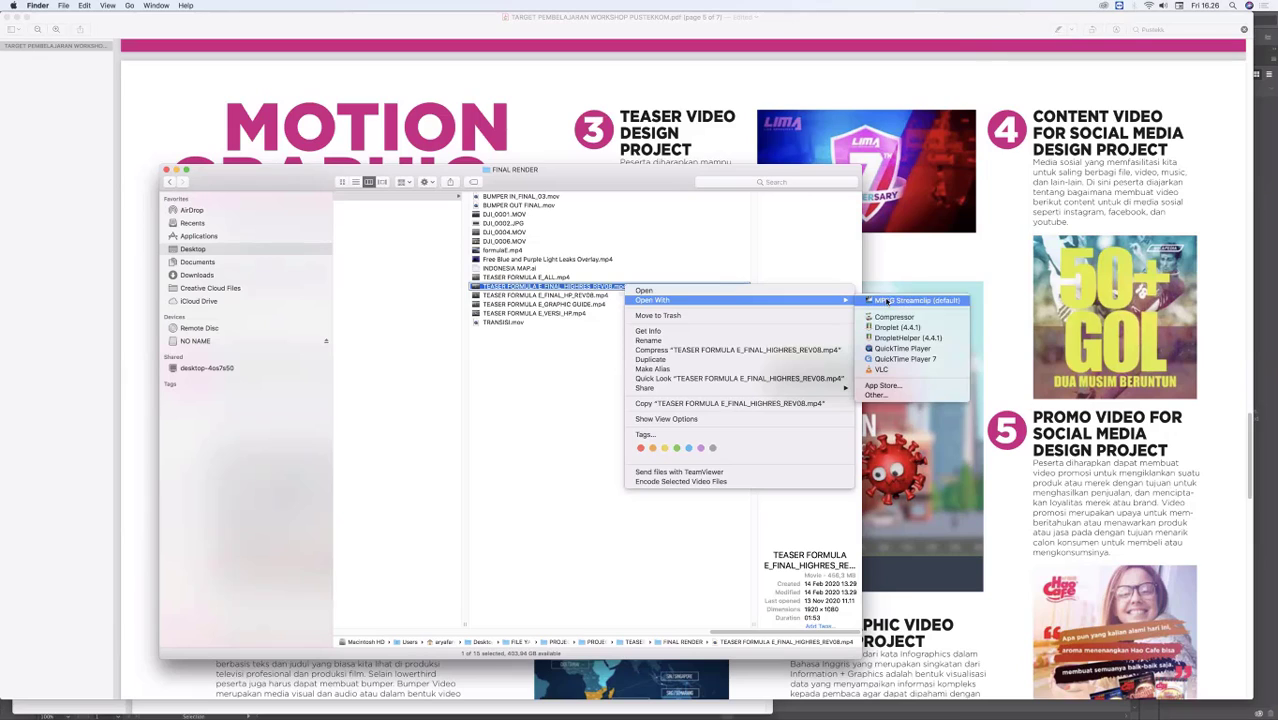
left_click(893, 350)
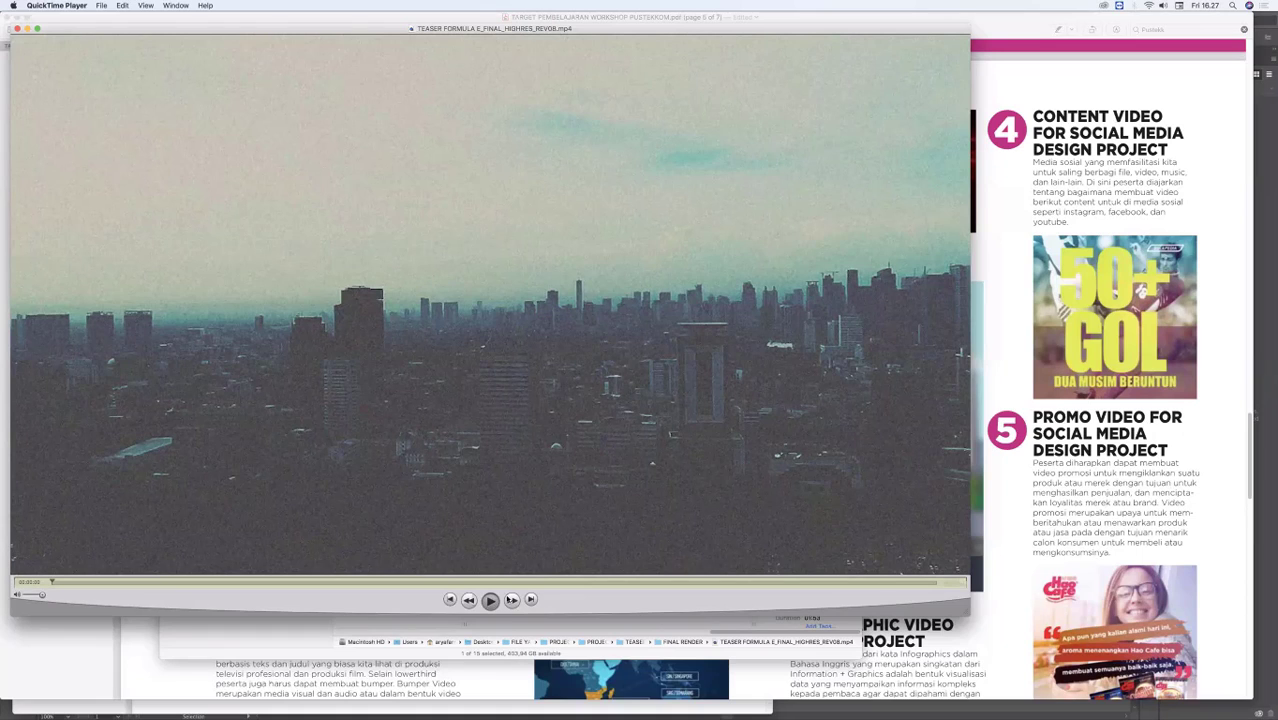
left_click(511, 598)
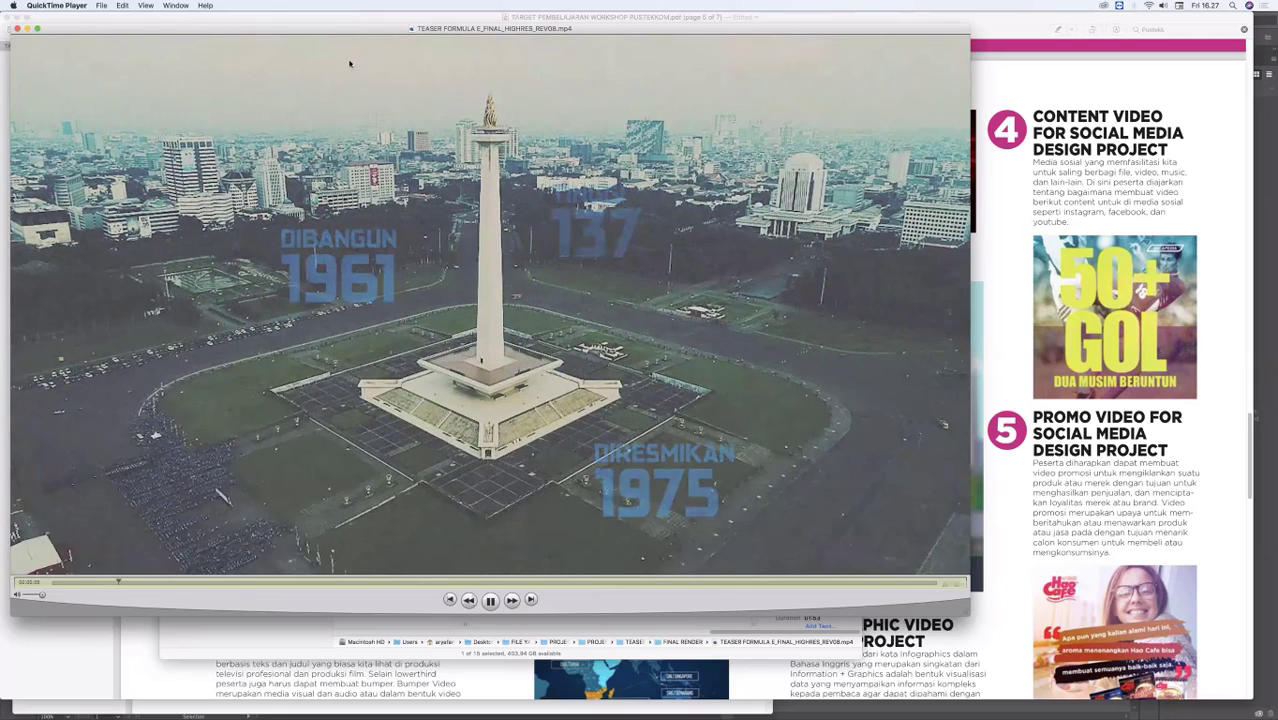
Step: Pause the Formula E teaser at the Monas scene, move its window aside, and close the video
key("space")
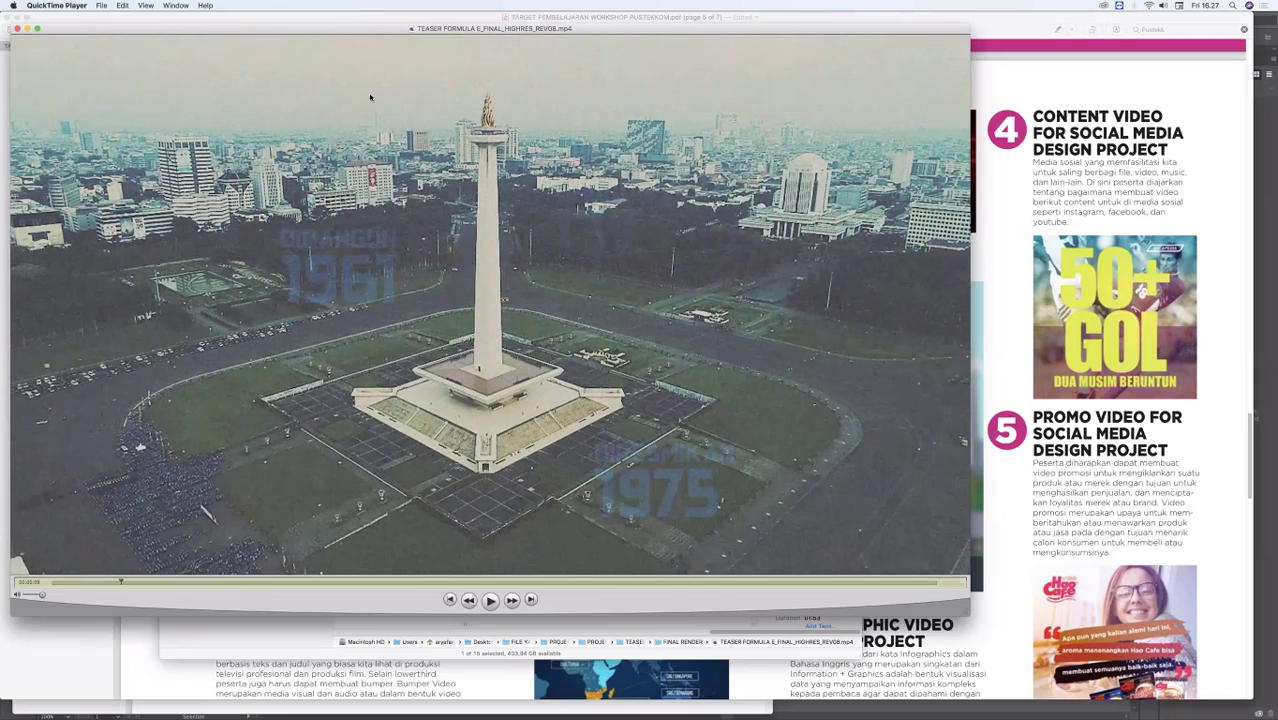
left_click_drag(491, 202, 508, 205)
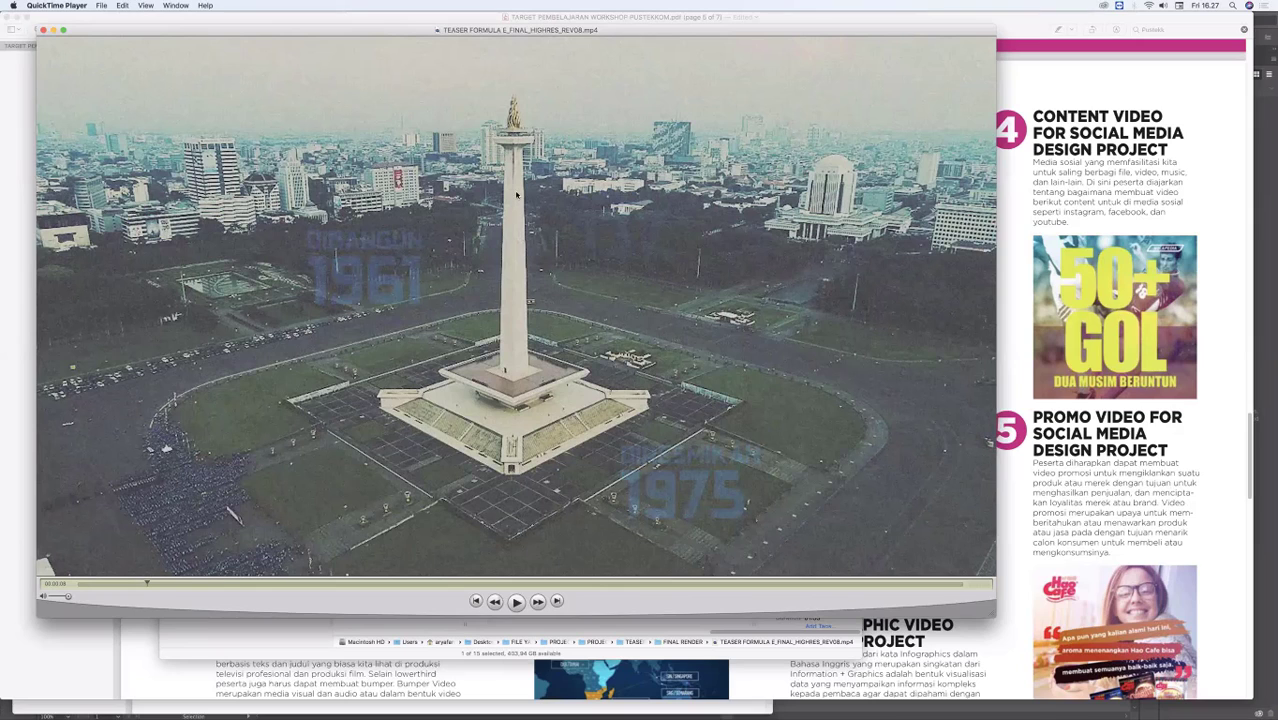
left_click_drag(517, 195, 740, 223)
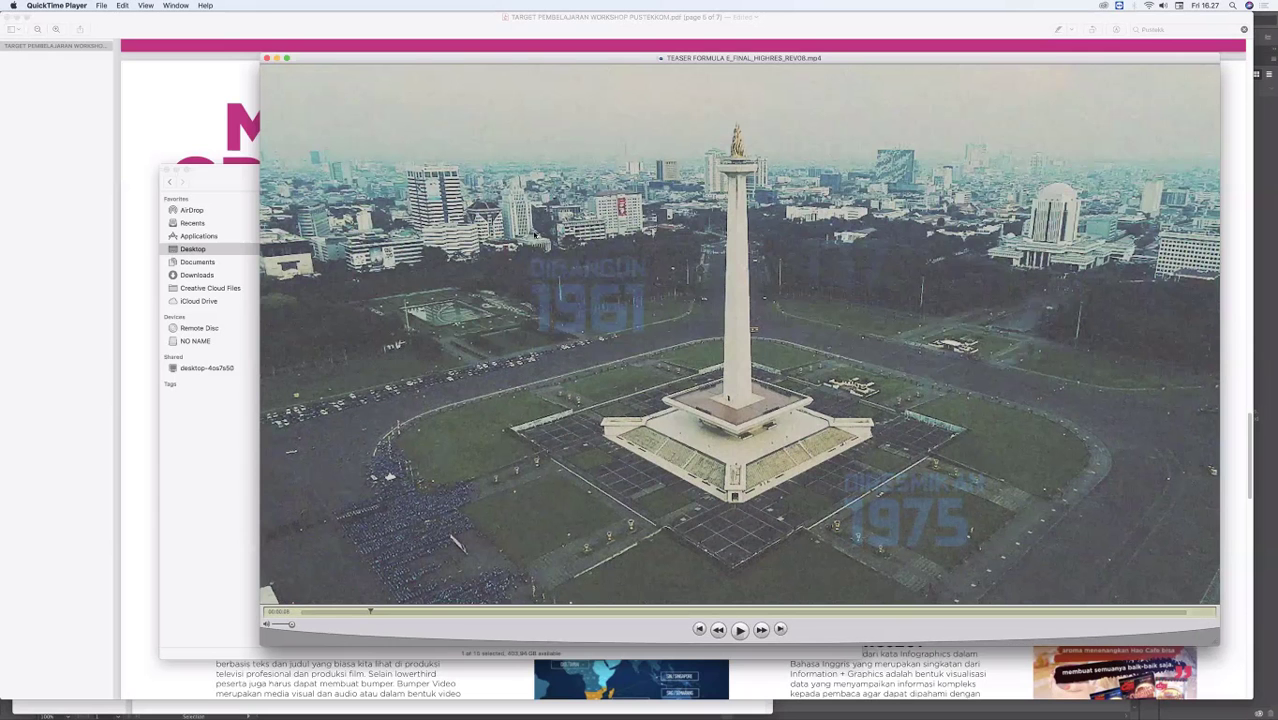
key("super+w")
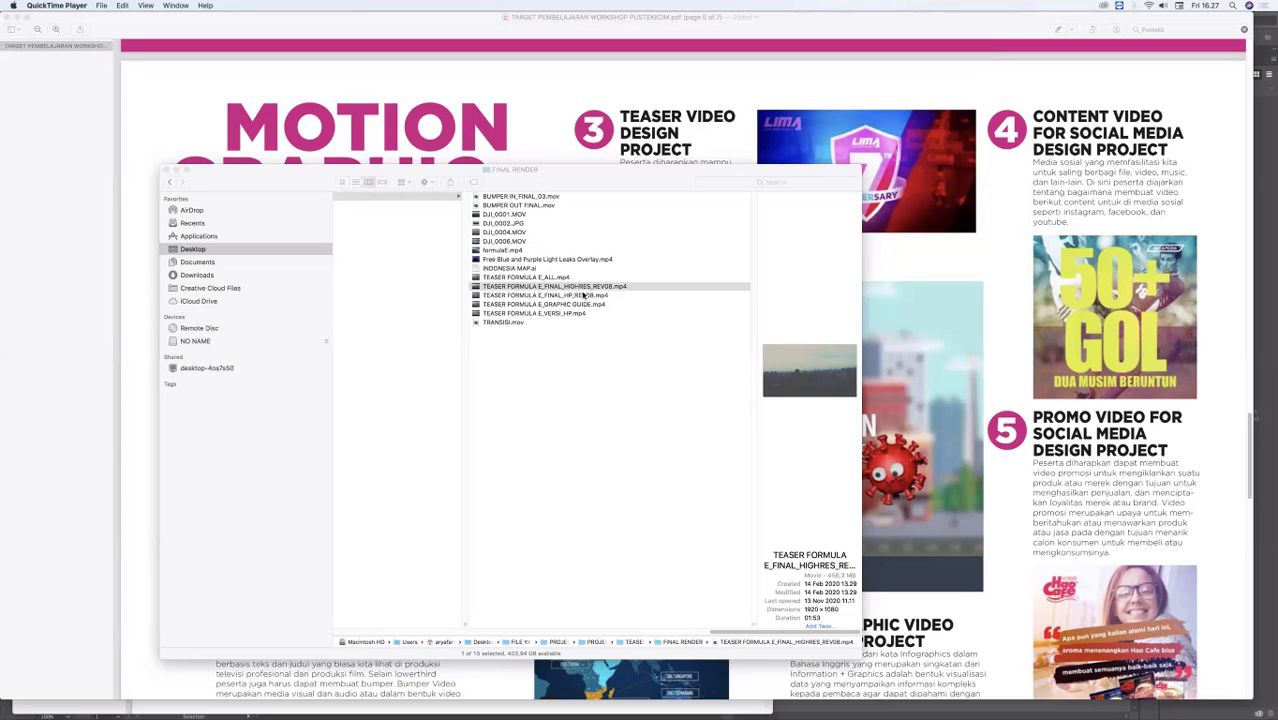
Step: Return to the PROJECT folder list in Finder, then move the window higher on the screen and make it wider
left_click(697, 594)
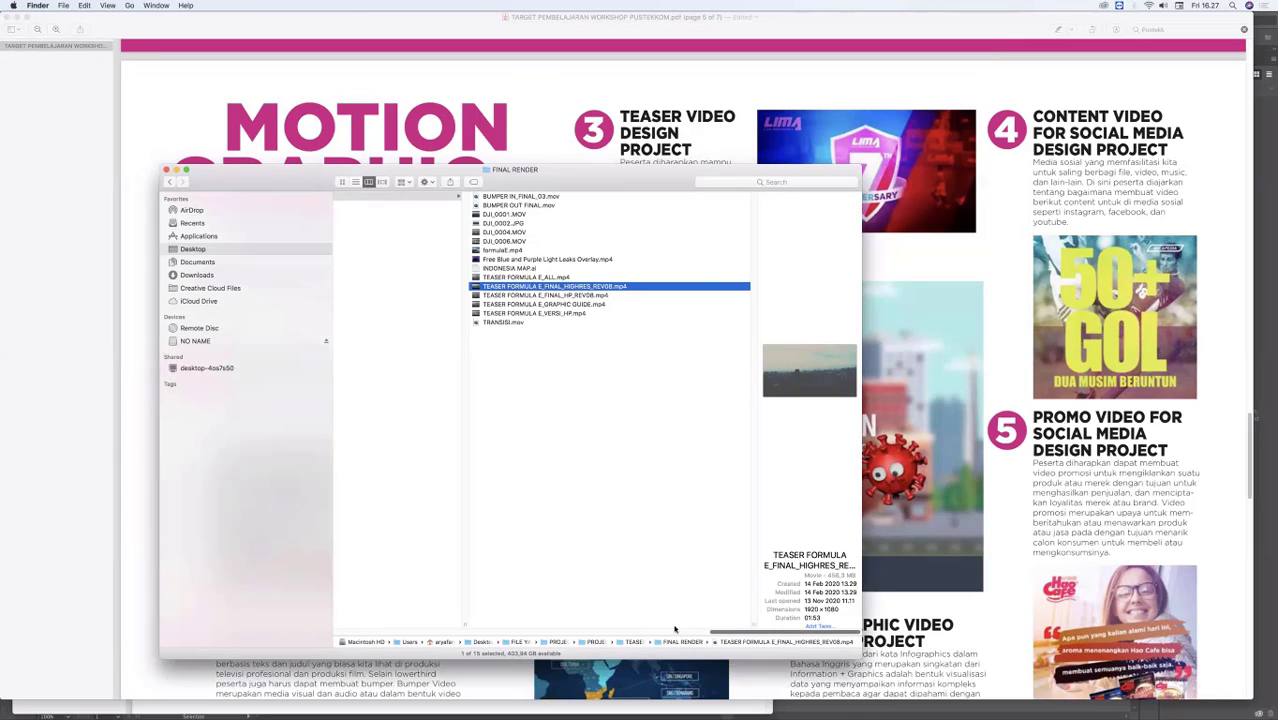
scroll(676, 625, "left", 5)
scroll(629, 616, "left", 6)
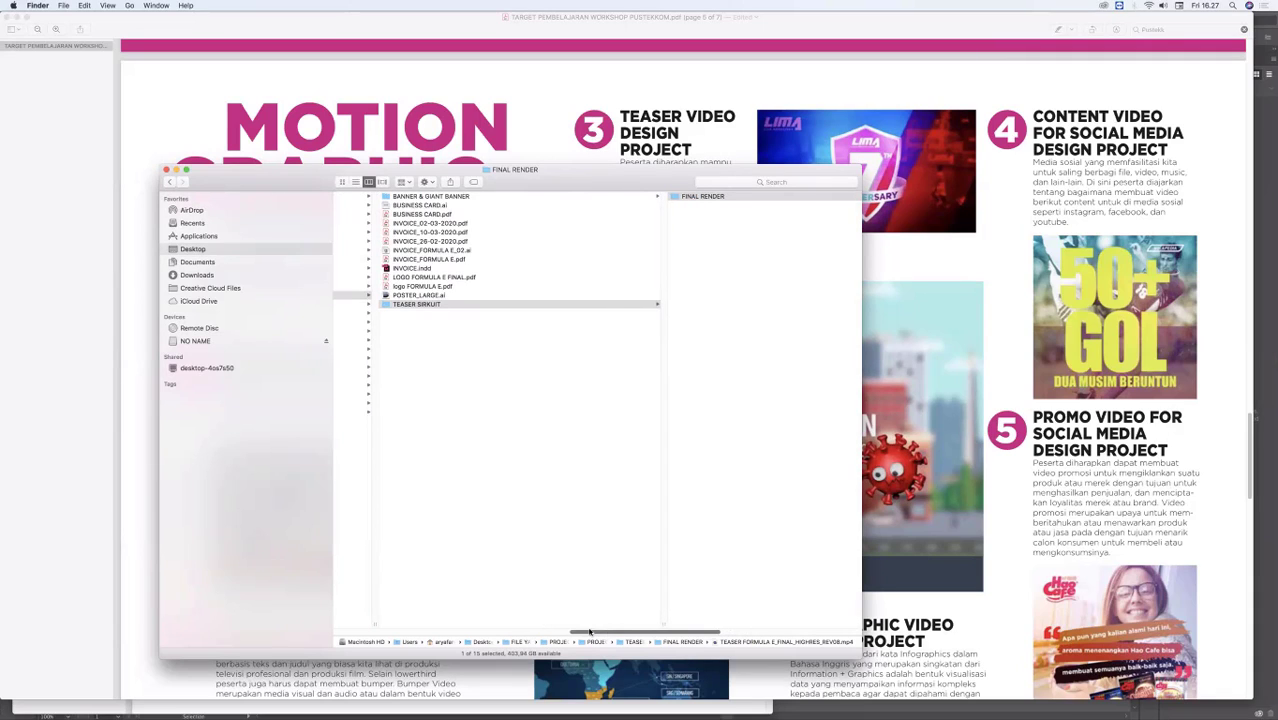
scroll(605, 636, "left", 6)
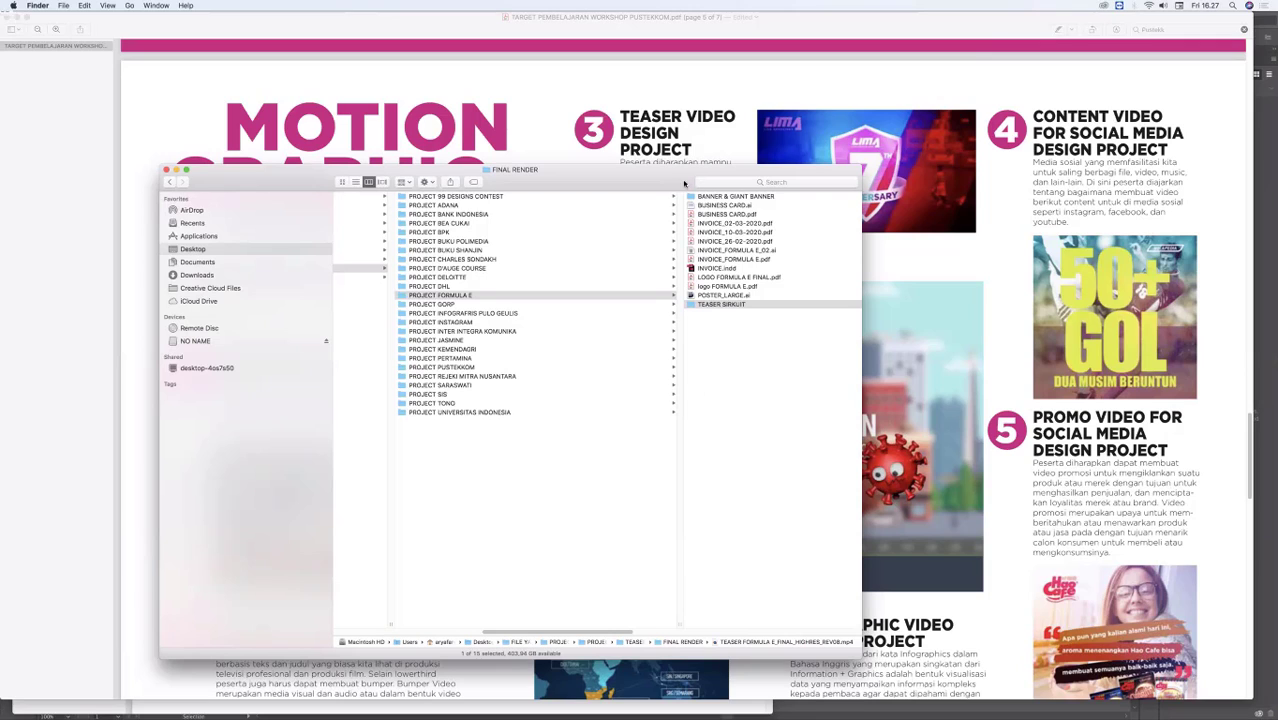
left_click_drag(671, 168, 609, 75)
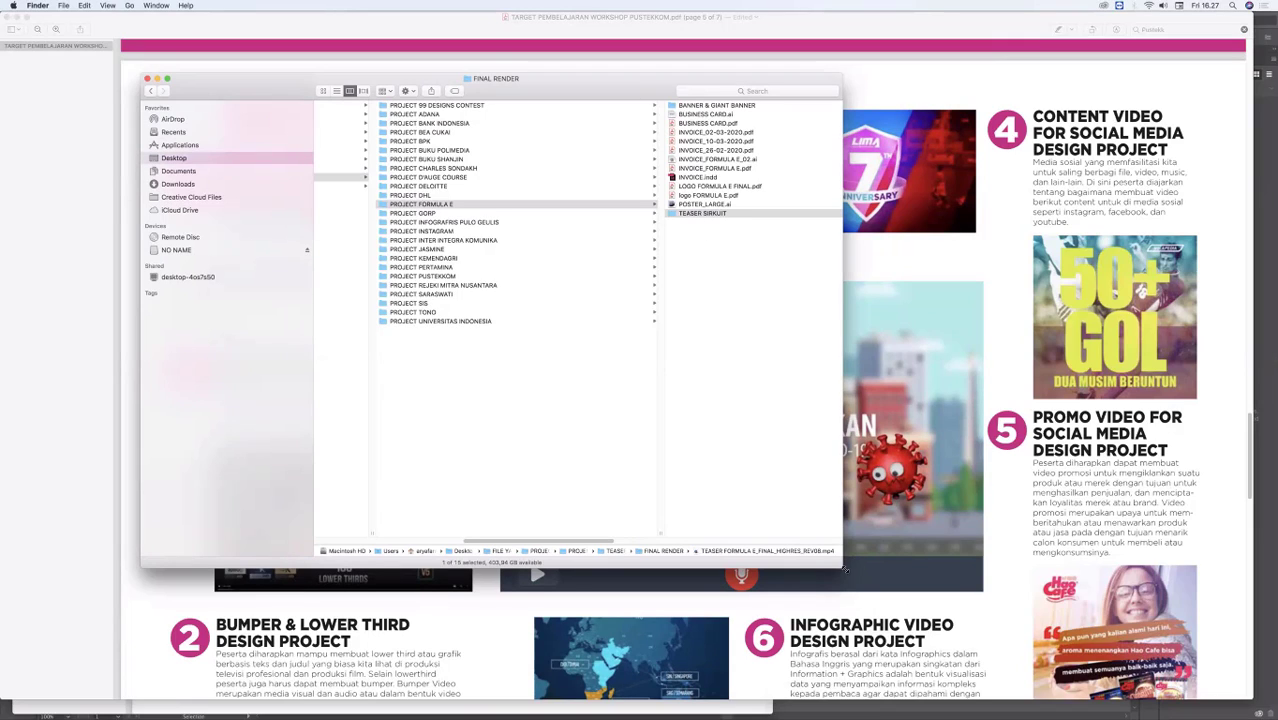
left_click_drag(845, 568, 1013, 500)
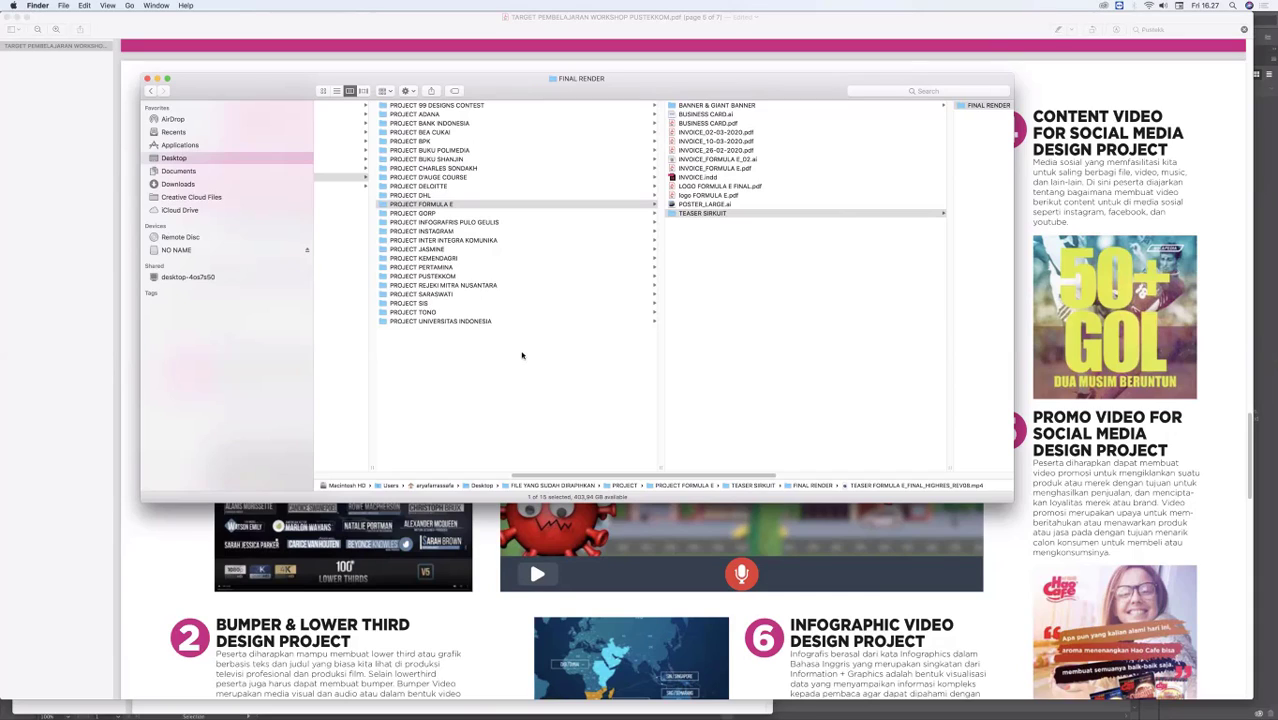
Step: Return from Finder to the workshop learning-targets PDF and move its window aside to uncover the TEORI DAN PRAKTIK INFOGRAFIS.pdf window
left_click(519, 355)
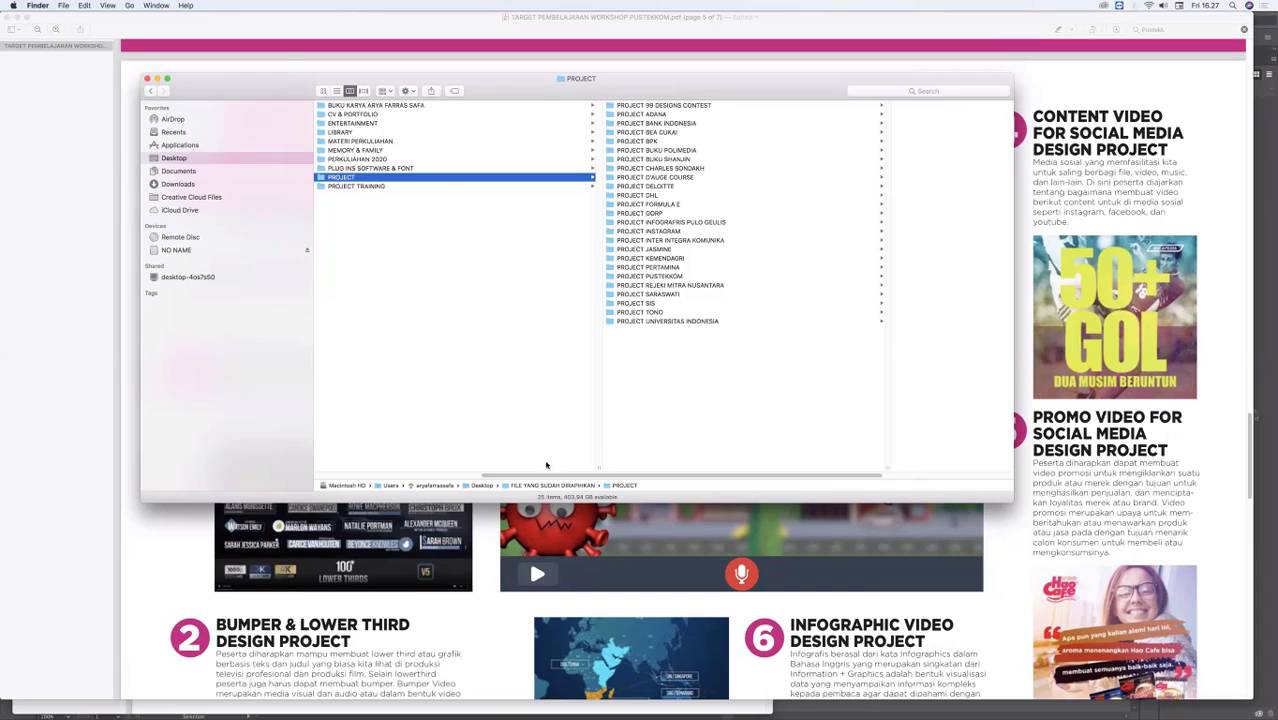
left_click(556, 532)
left_click_drag(939, 31, 908, 20)
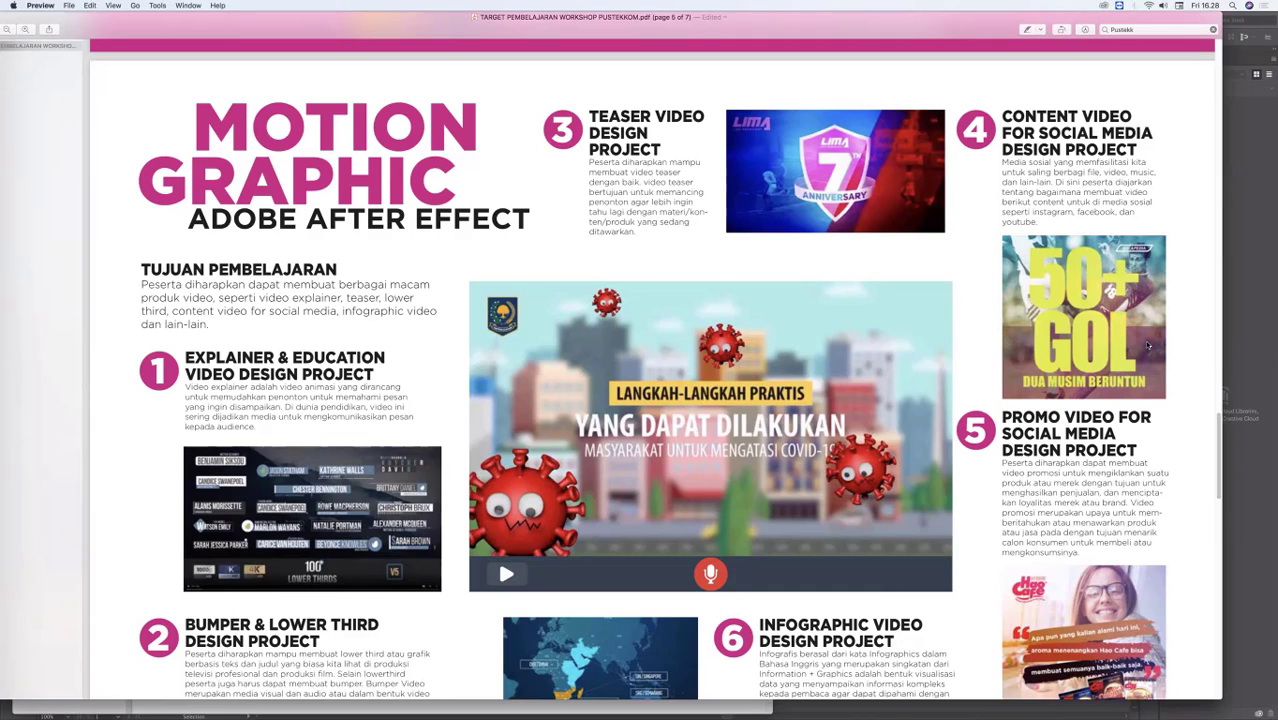
mouse_move(683, 712)
mouse_move(1150, 712)
left_click_drag(244, 18, 772, 80)
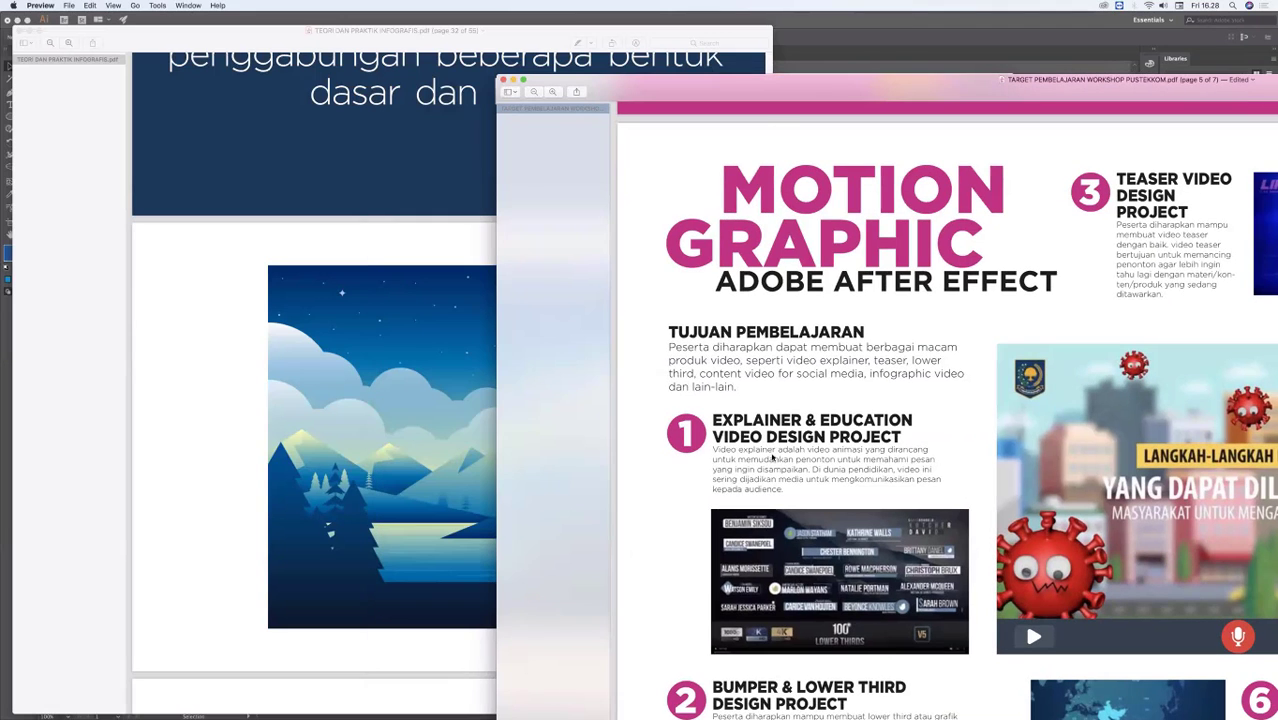
Step: Switch to TEORI DAN PRAKTIK INFOGRAFIS.pdf and go back to the icon examples on page 17
key("super+grave")
scroll(765, 388, "down", 10)
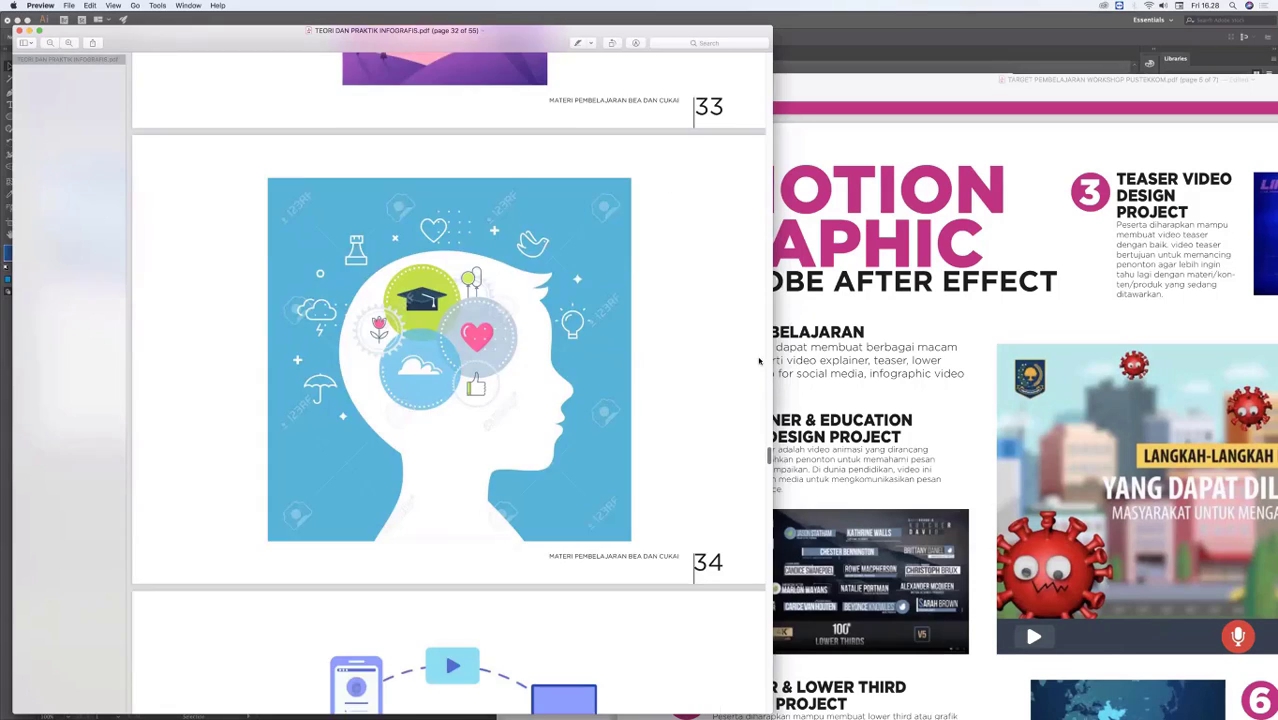
scroll(760, 350, "up", 13)
scroll(755, 310, "up", 10)
scroll(746, 275, "up", 5)
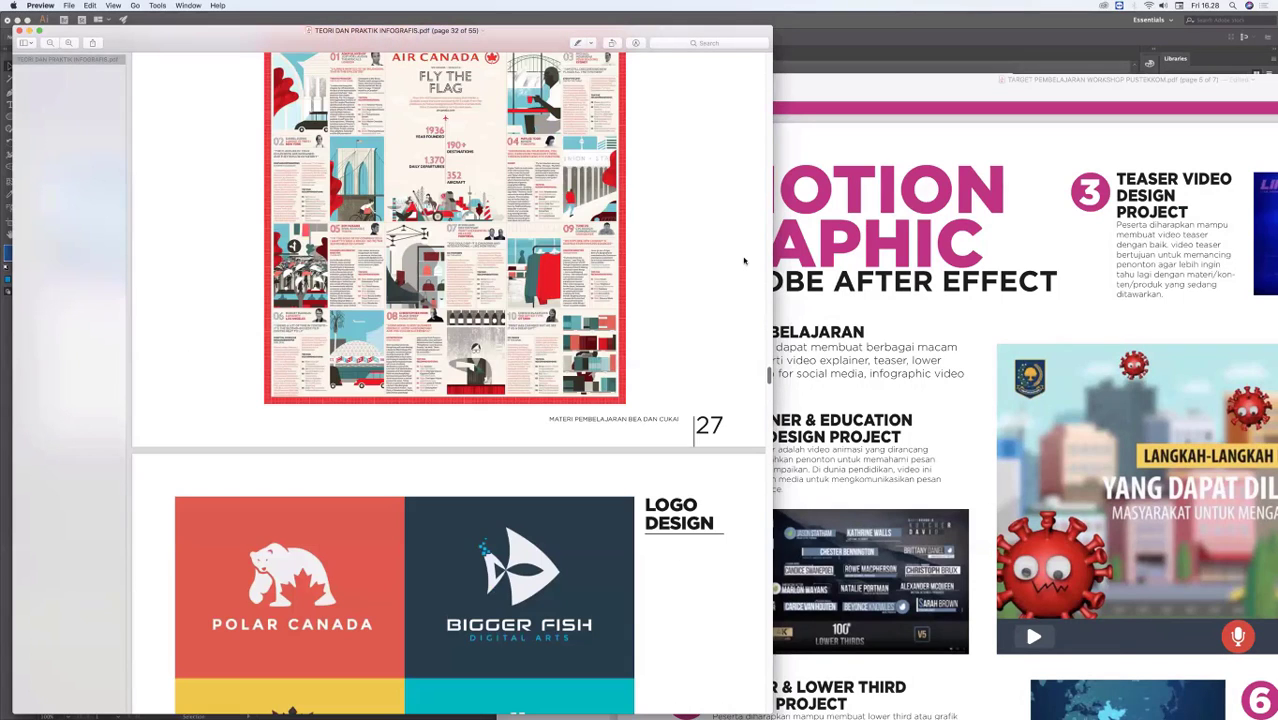
scroll(745, 254, "up", 20)
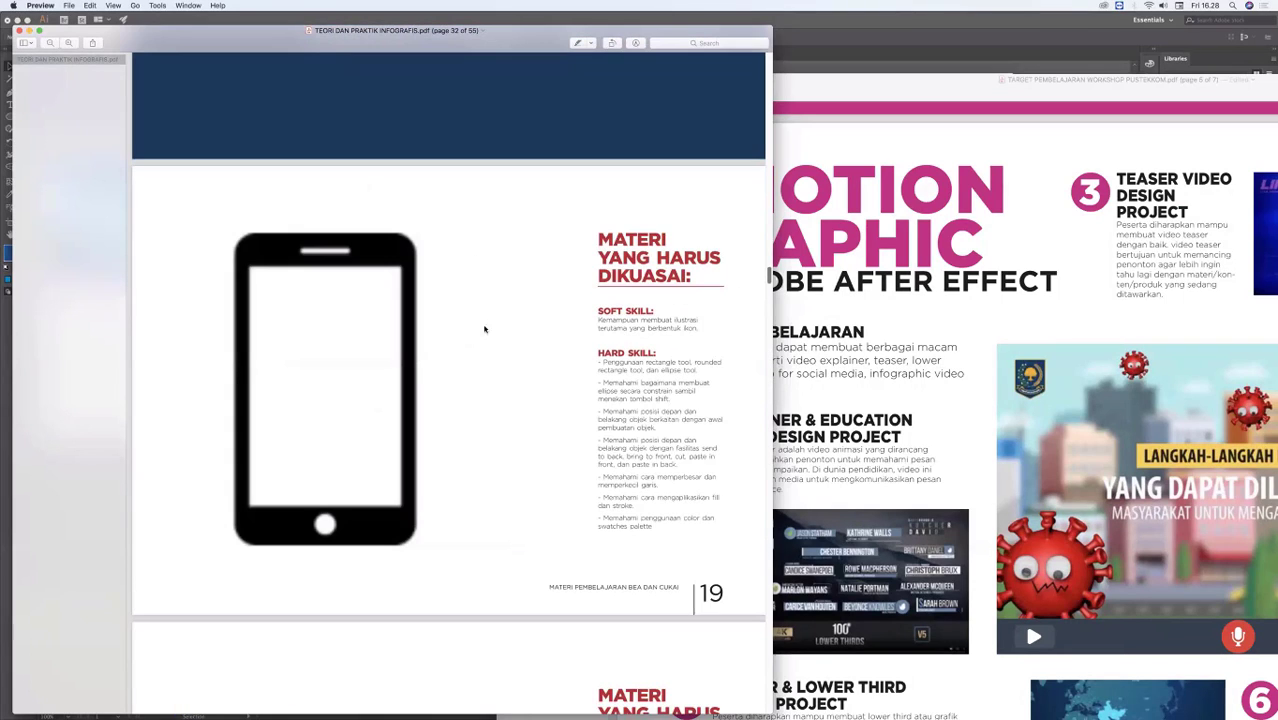
scroll(425, 337, "up", 5)
scroll(421, 344, "down", 3)
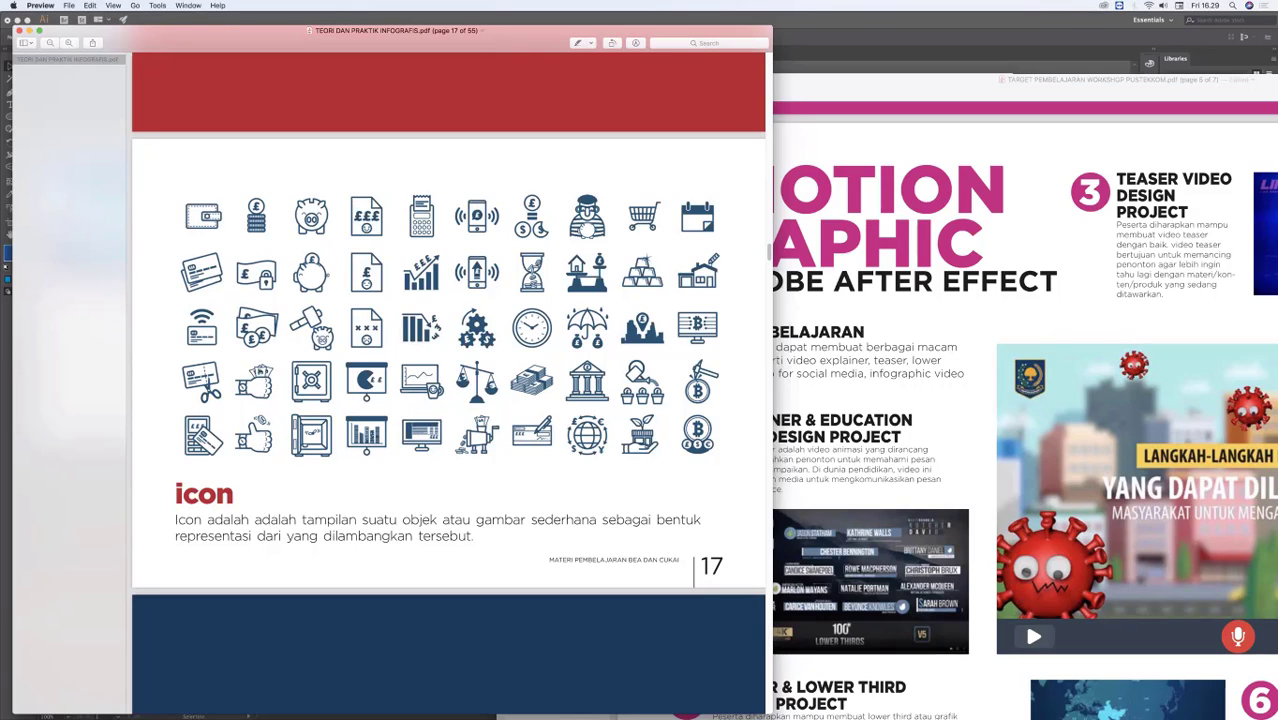
scroll(800, 236, "down", 1)
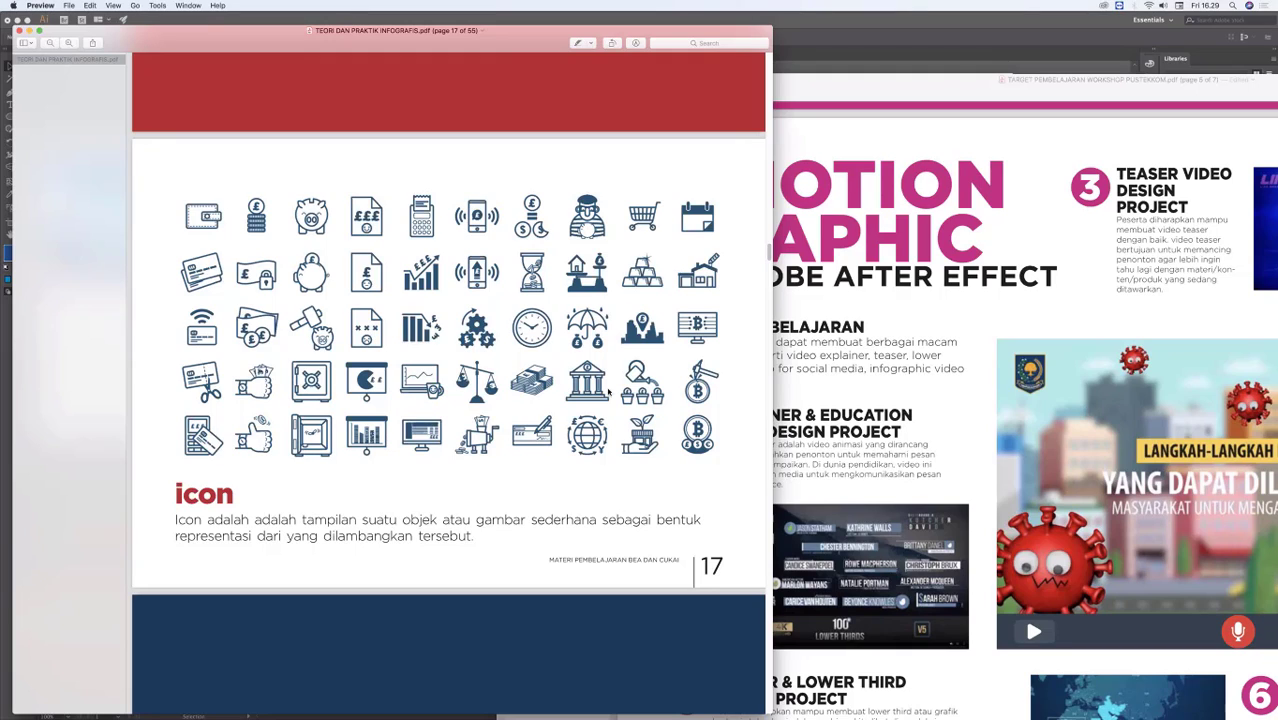
Step: Enlarge the infographics PDF window and raise the system sound volume slightly
mouse_move(773, 673)
left_click_drag(771, 712, 919, 709)
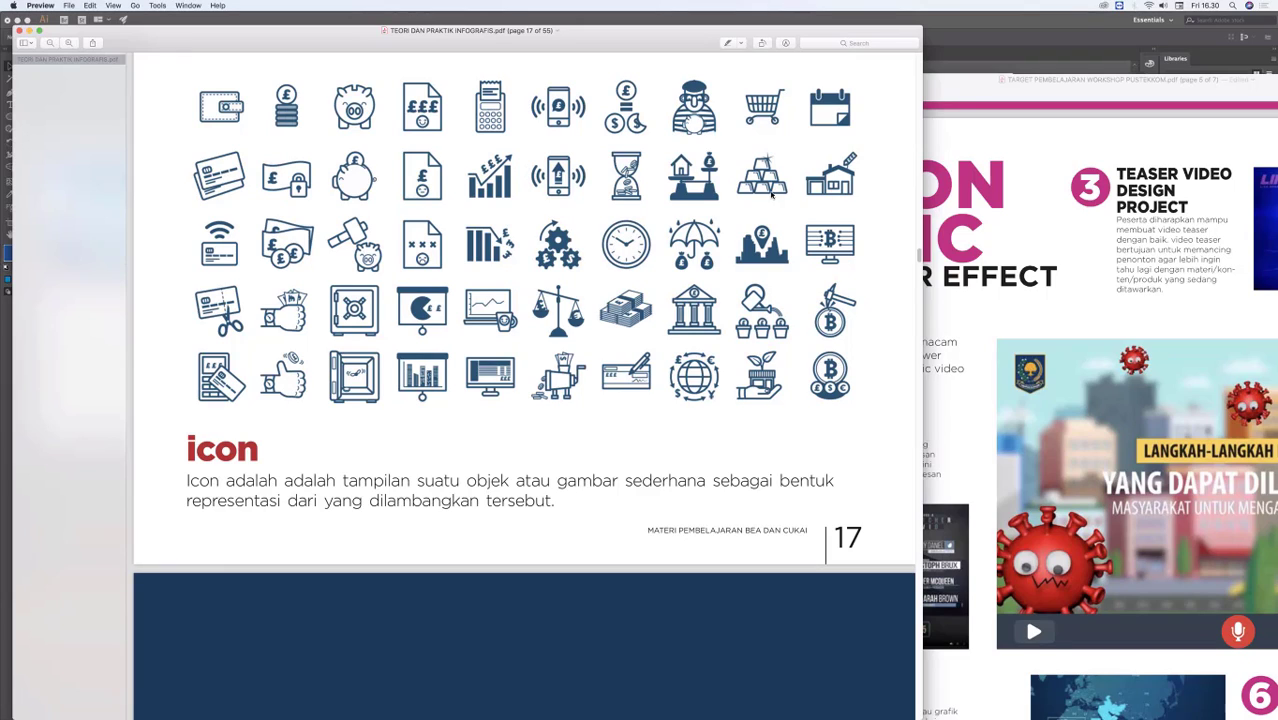
left_click(1167, 7)
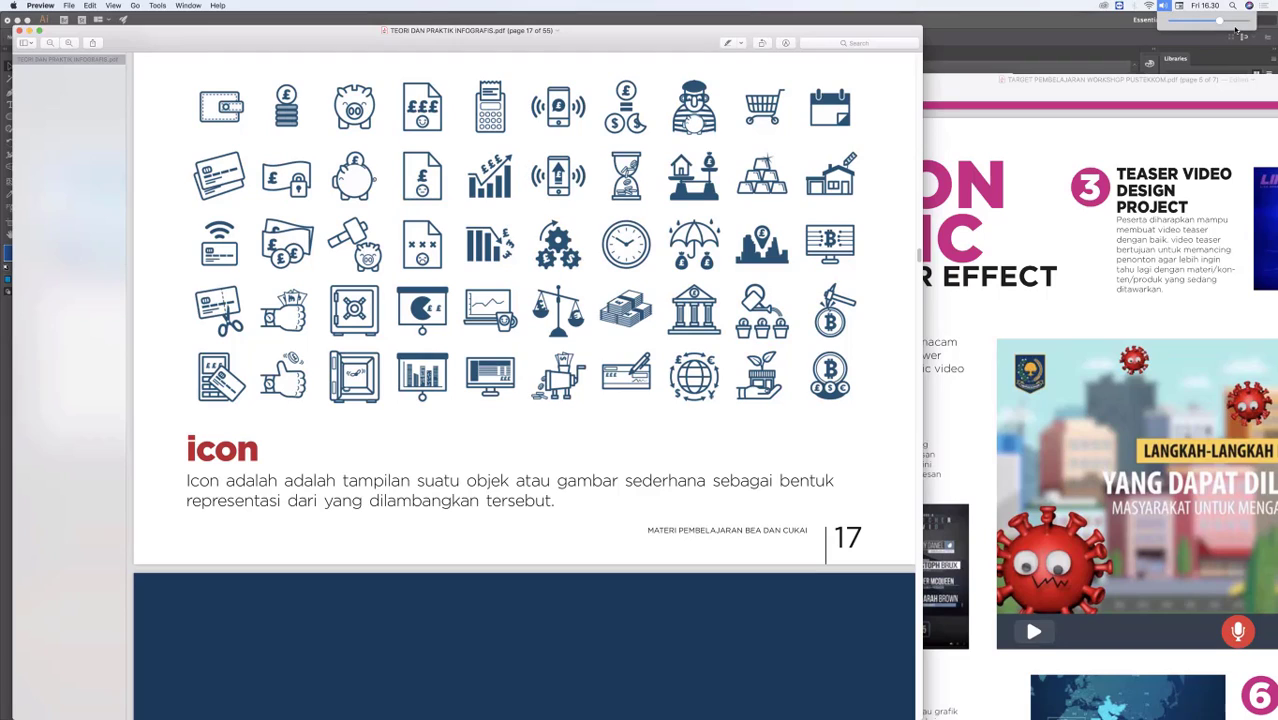
left_click_drag(1220, 21, 1230, 22)
left_click(940, 283)
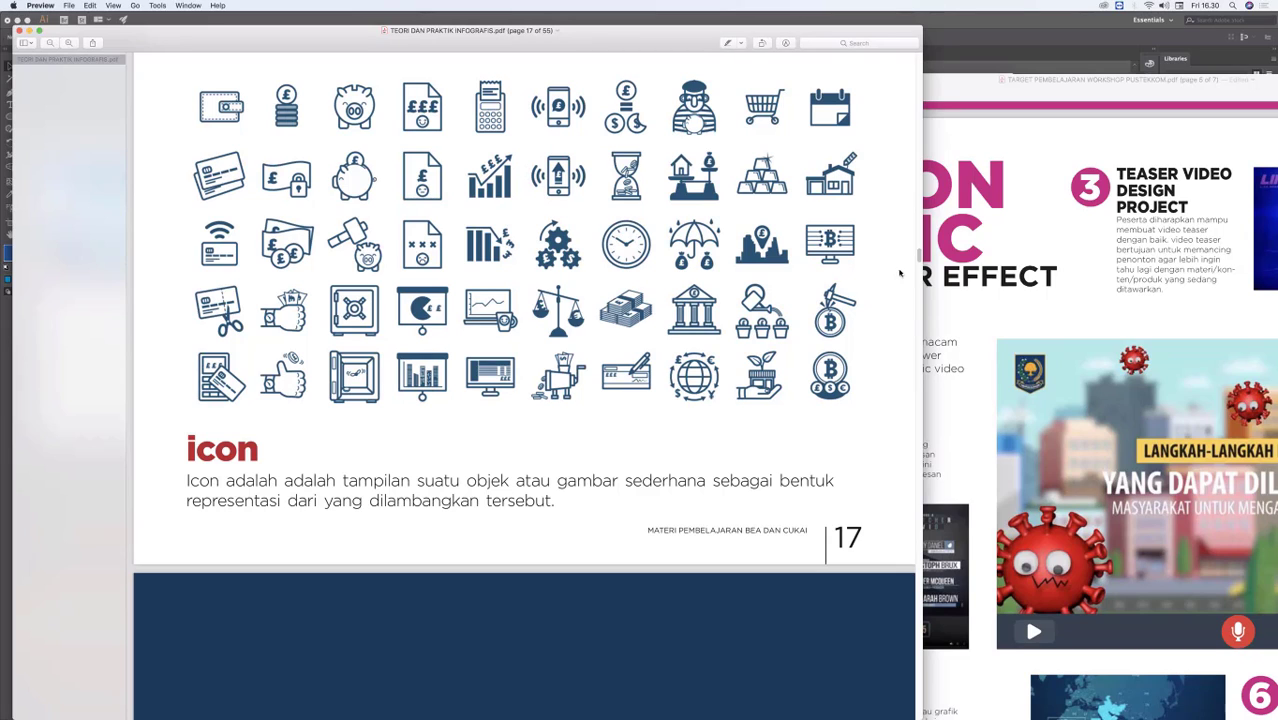
Step: Show the whole icon page 17 and move the infographics PDF window aside
scroll(919, 256, "up", 3)
scroll(919, 256, "down", 1)
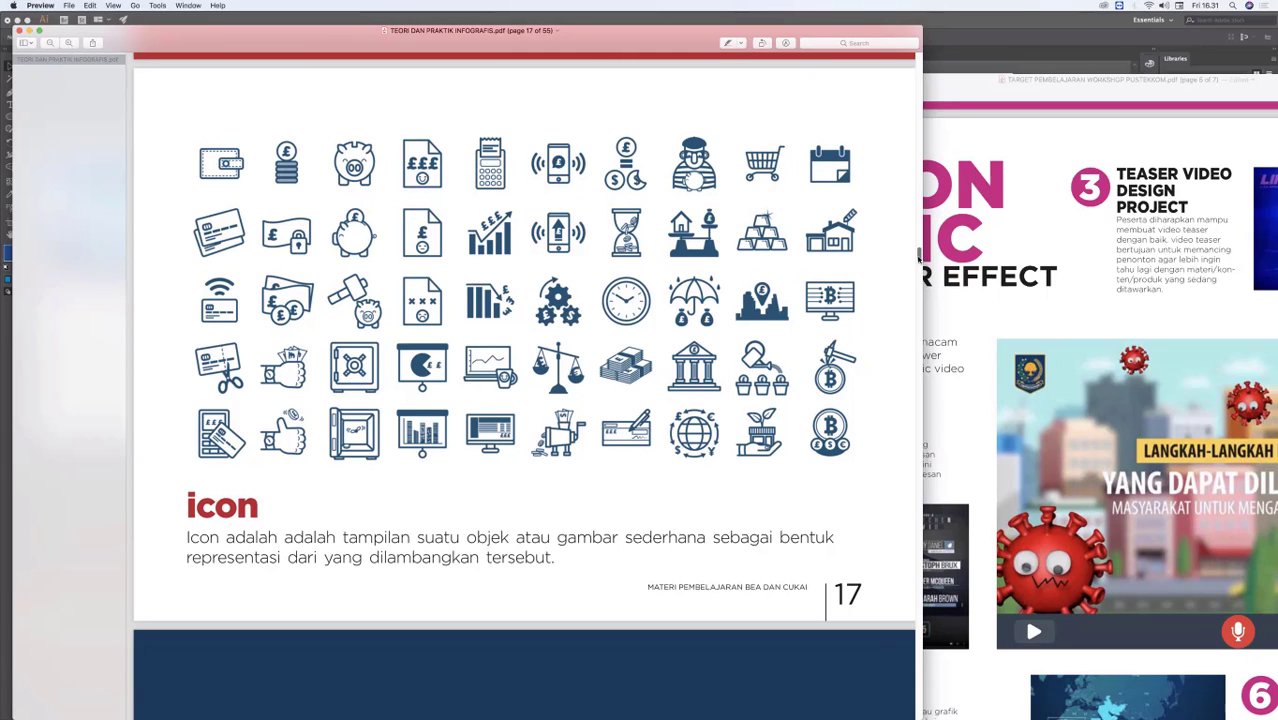
left_click_drag(919, 259, 919, 257)
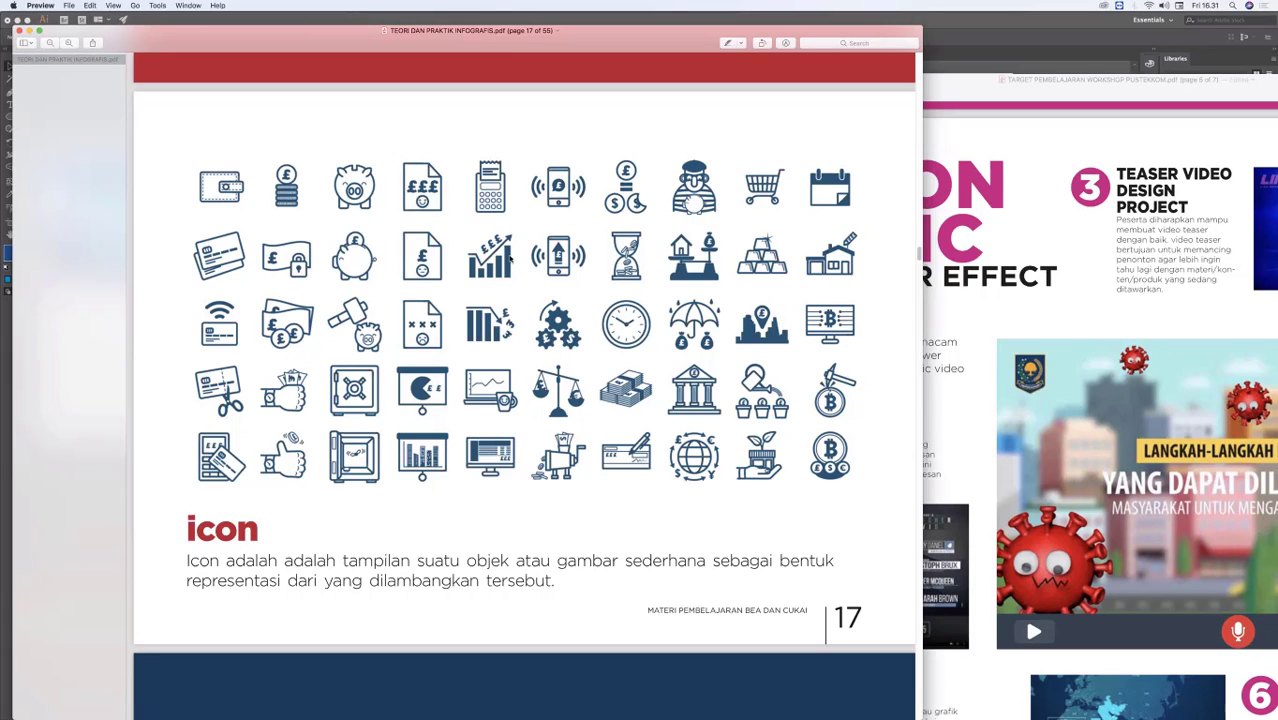
left_click_drag(191, 33, 195, 34)
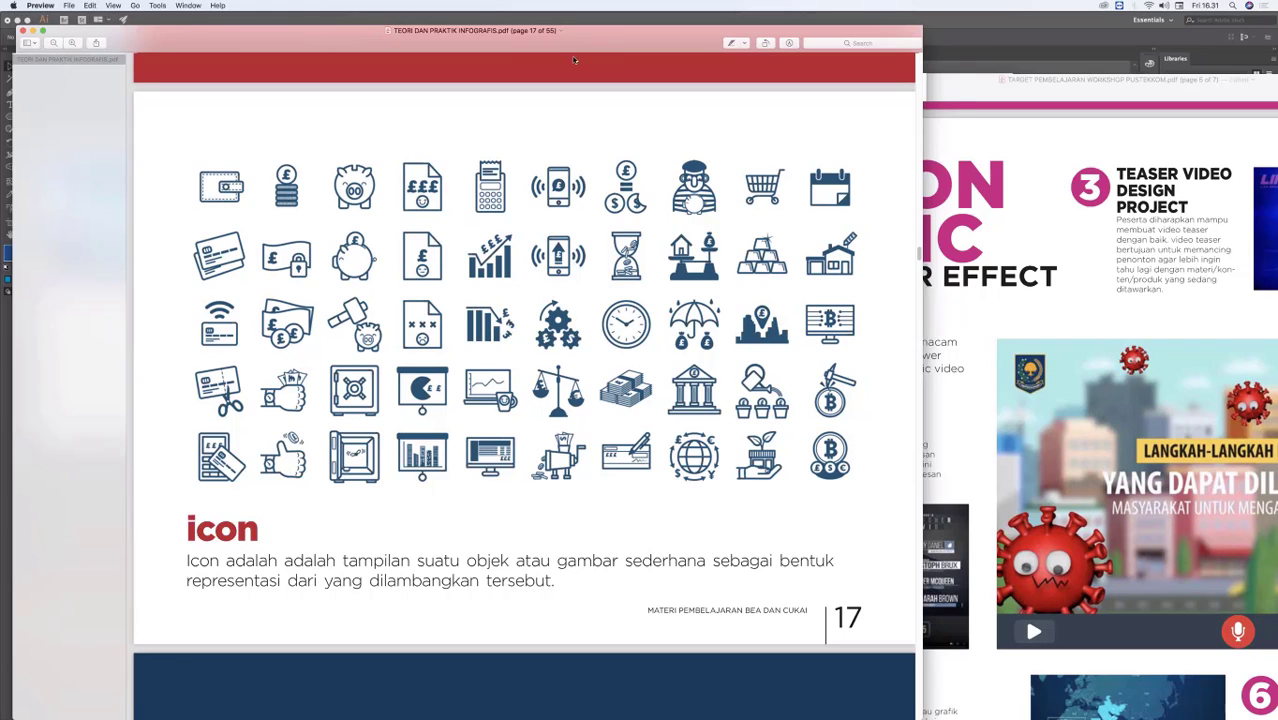
left_click_drag(547, 50, 574, 60)
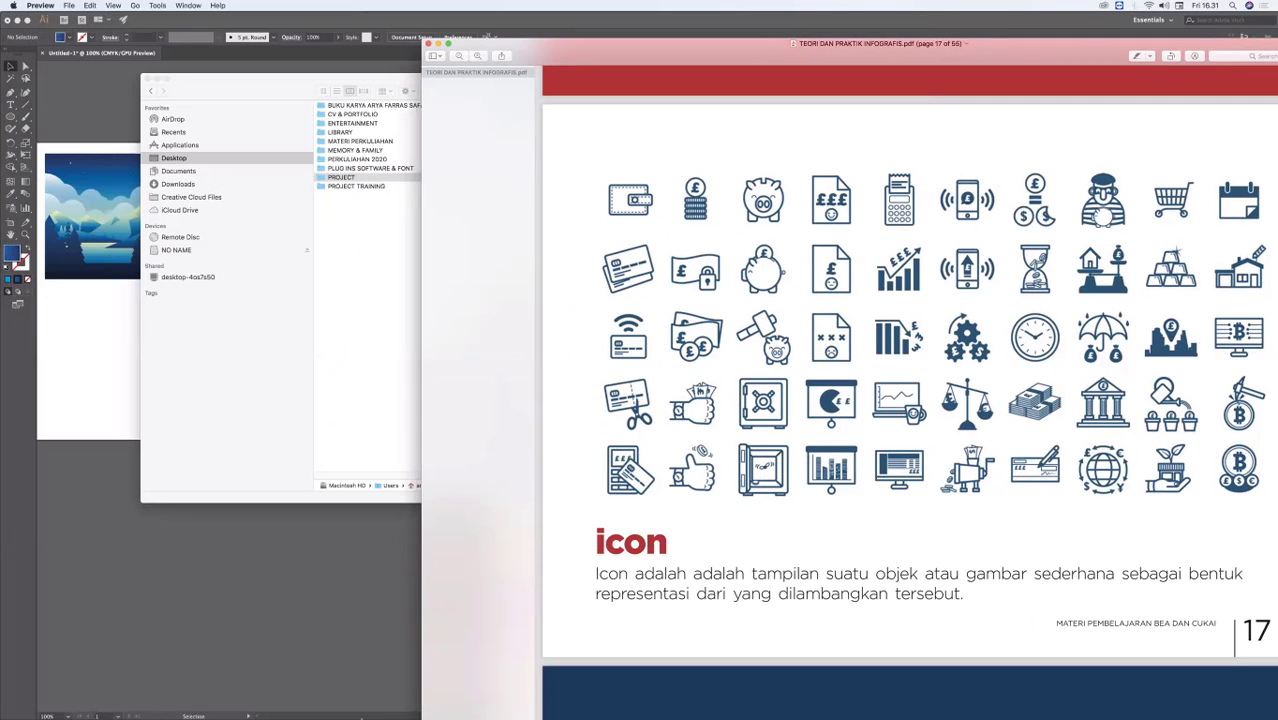
Step: Switch to WhatsApp Web in Chrome, browse the training photos in the open Bea Cukai chat, and close the photo viewer
mouse_move(374, 716)
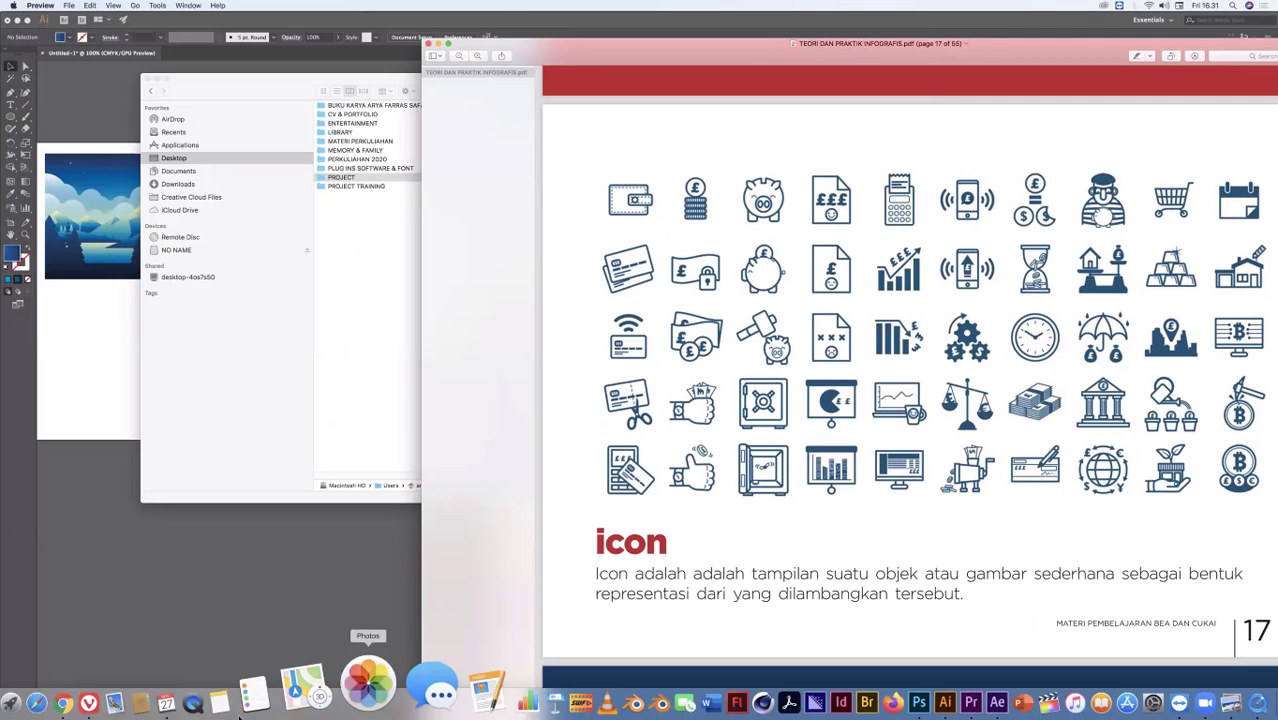
left_click(107, 686)
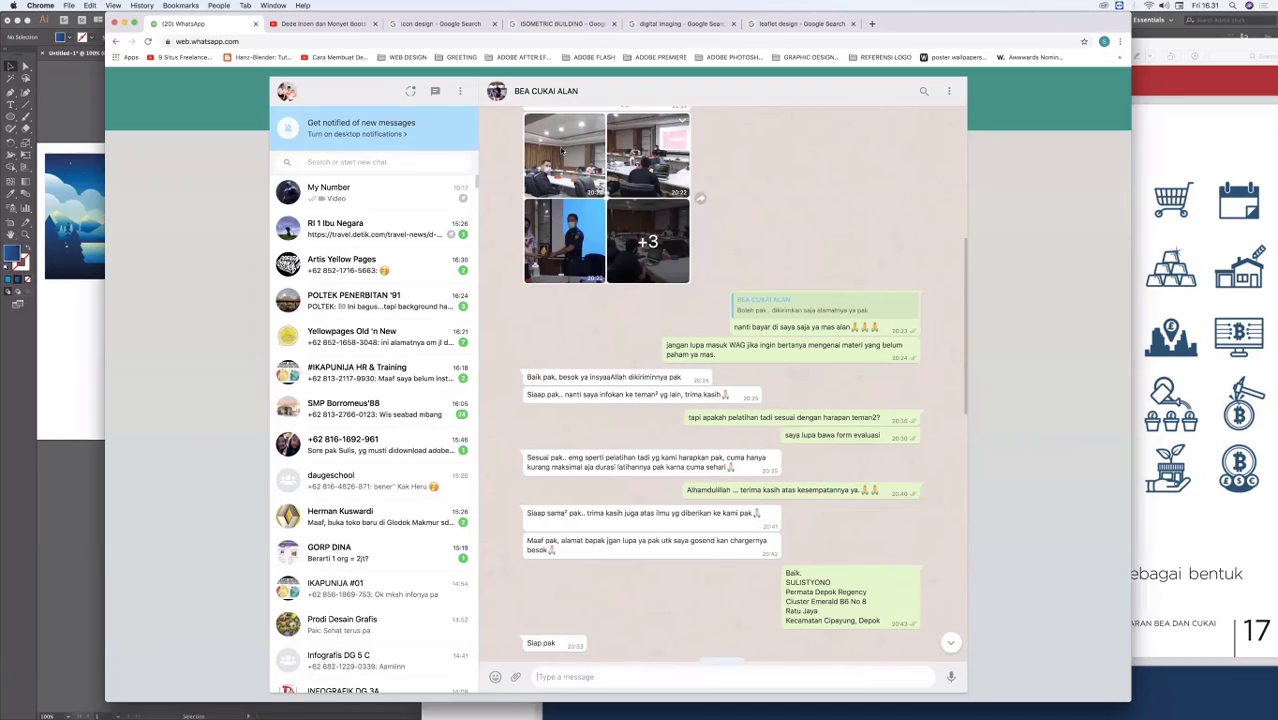
left_click(563, 151)
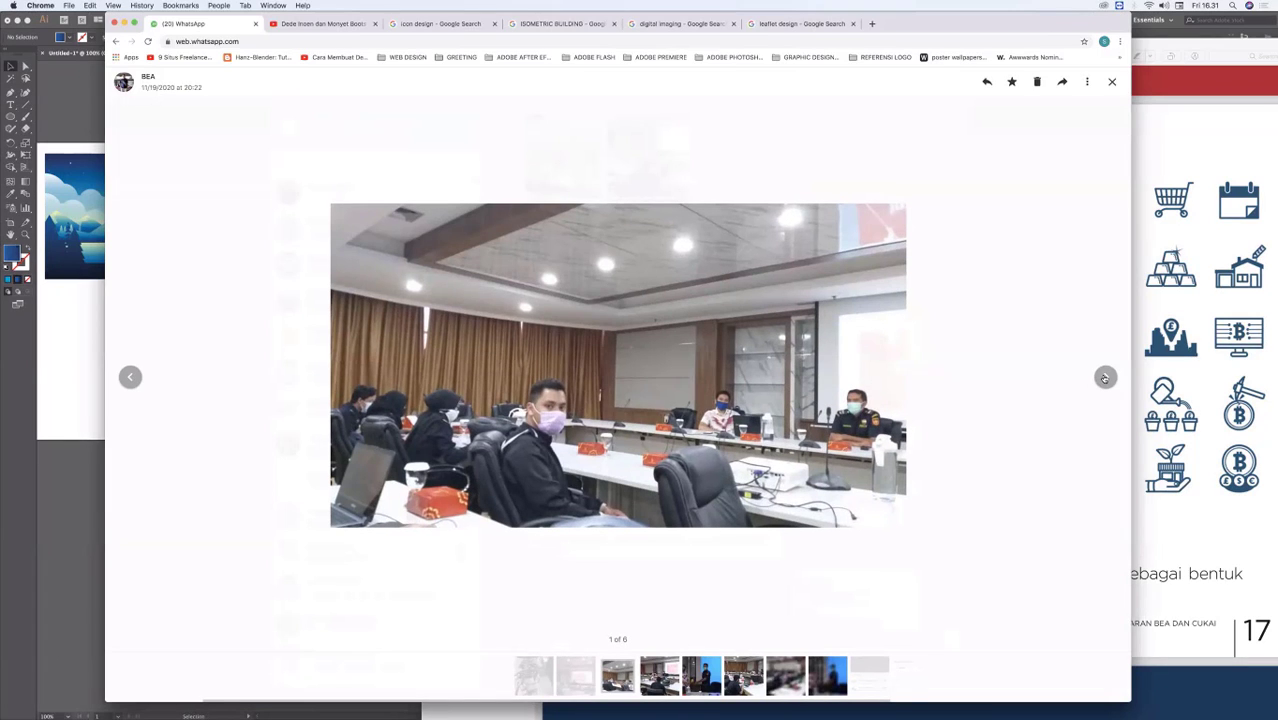
left_click(1105, 377)
left_click(1105, 377)
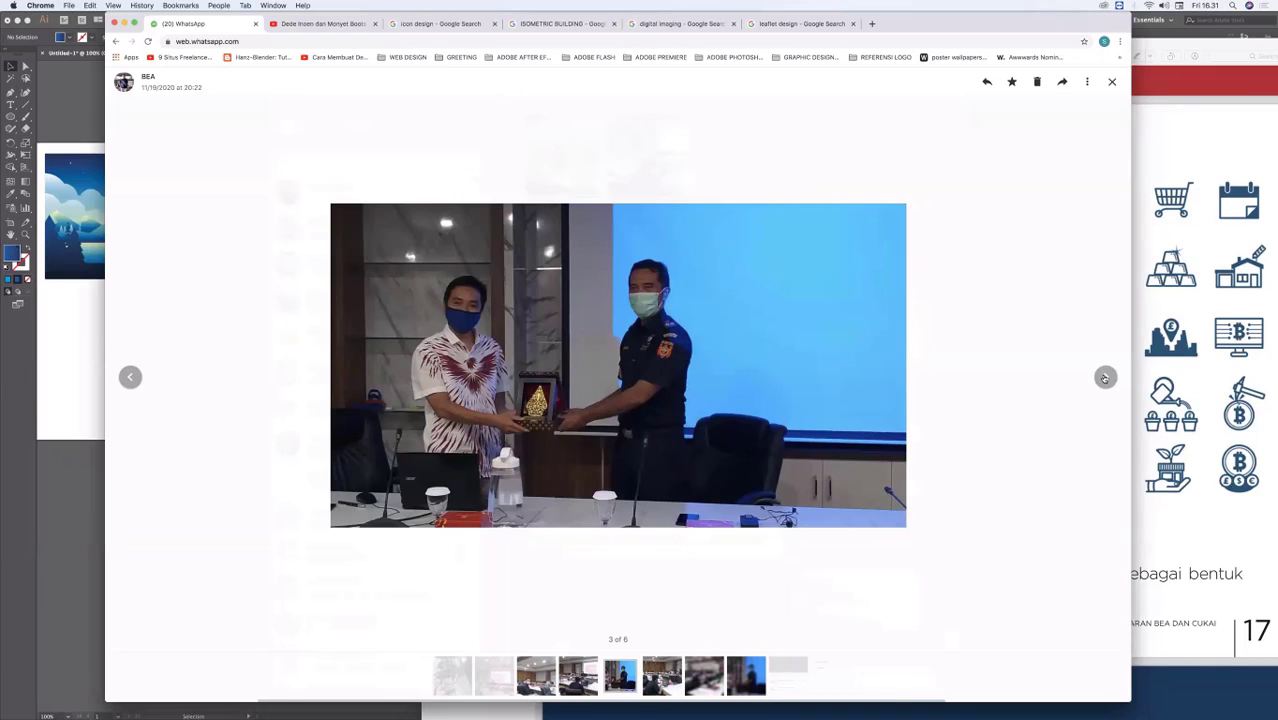
left_click(1105, 377)
left_click(1105, 377)
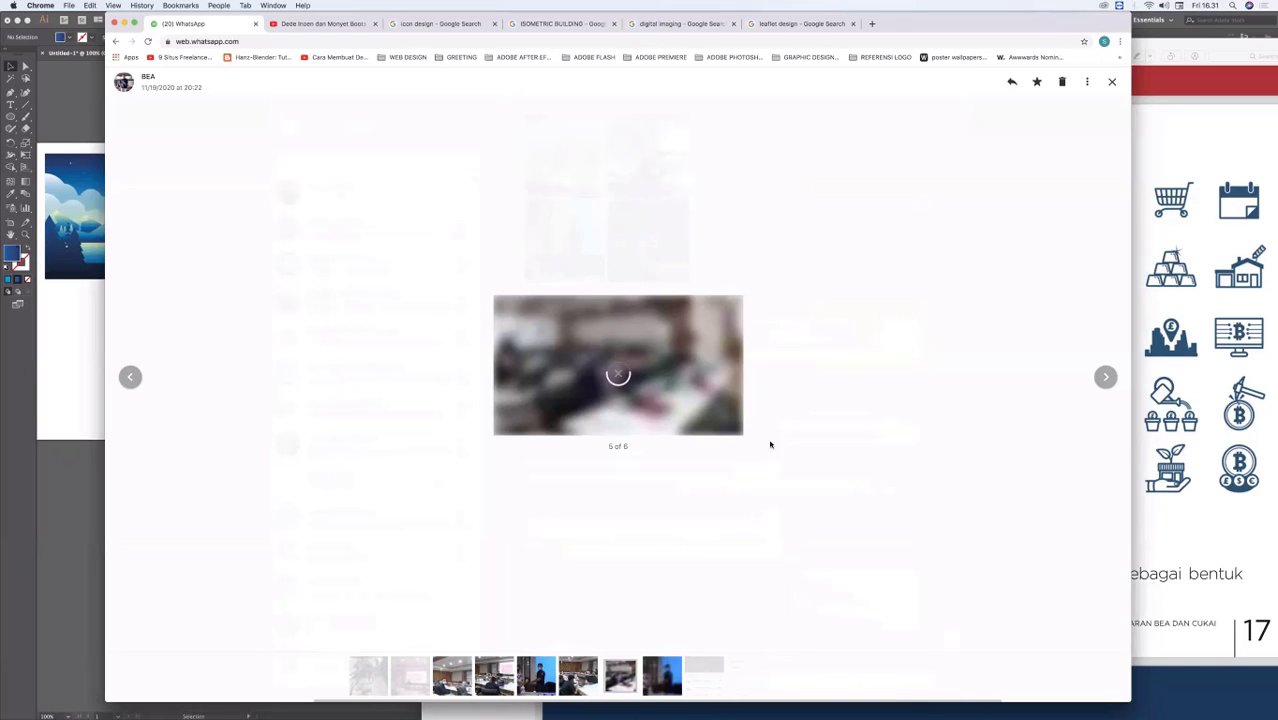
left_click(1112, 82)
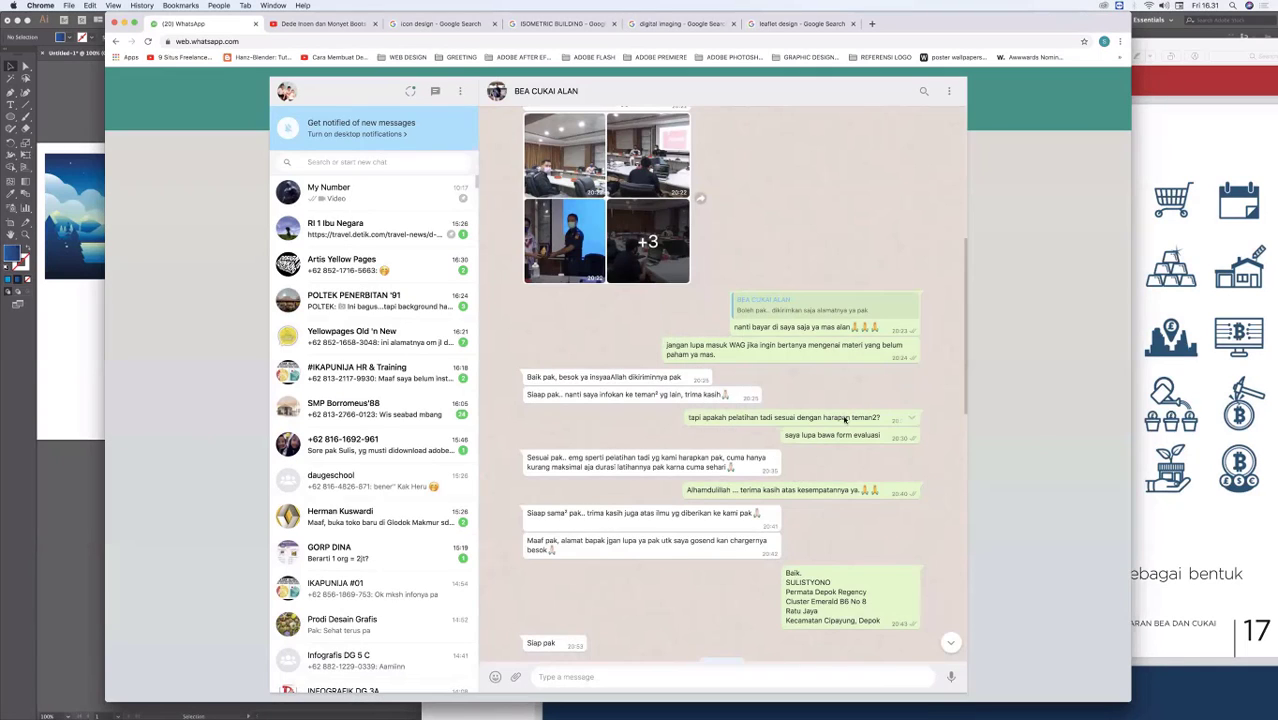
Step: Look through the Bea Cukai chat's messages around the 11/19/2020 training
scroll(845, 420, "up", 2)
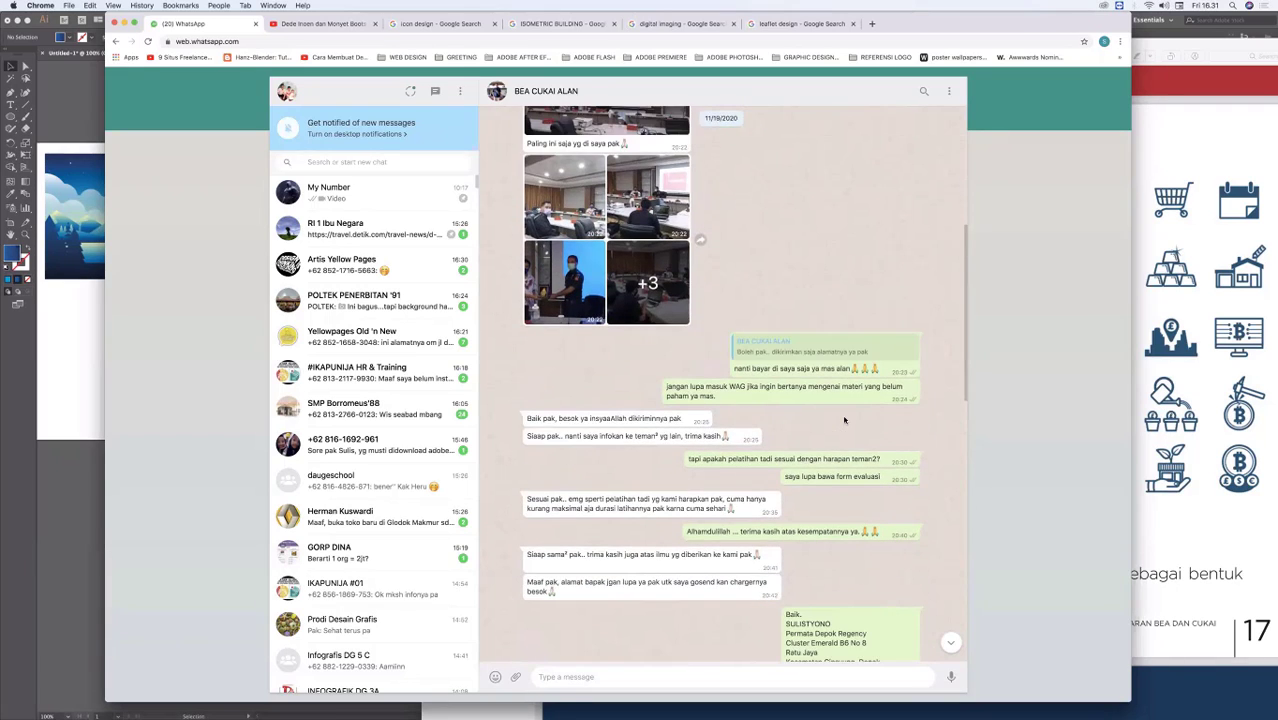
scroll(844, 420, "down", 5)
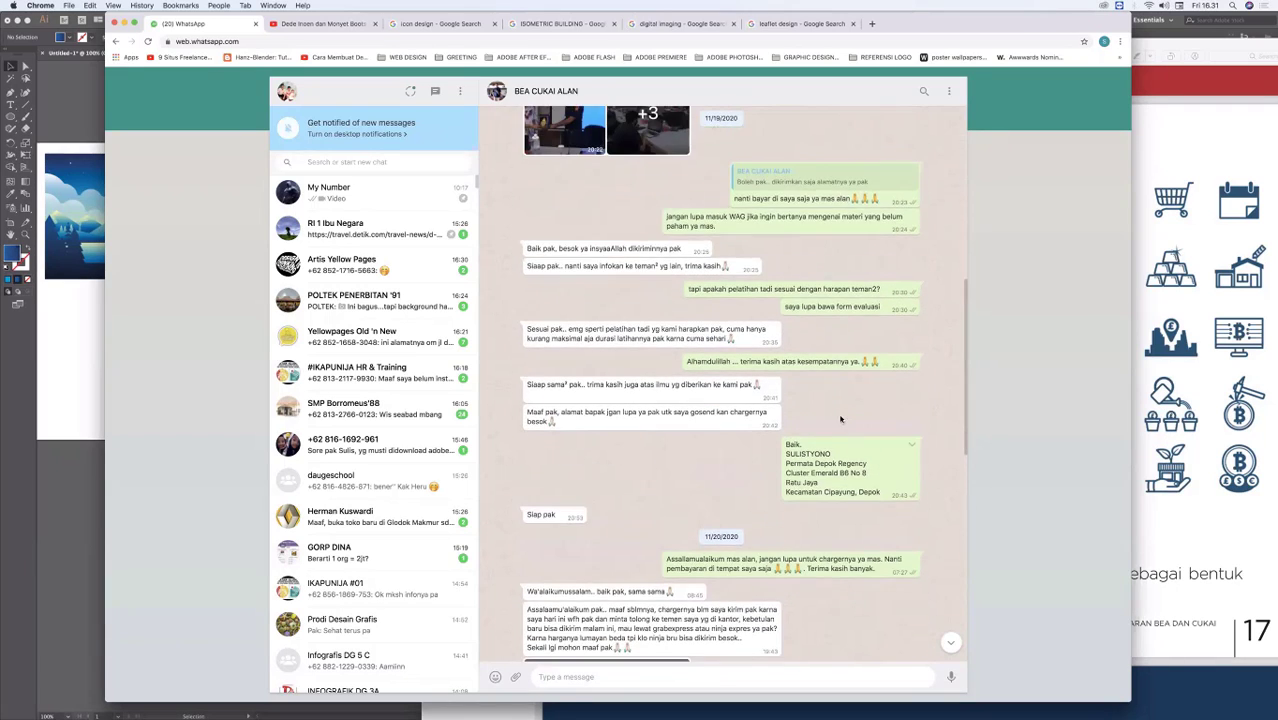
scroll(840, 420, "up", 10)
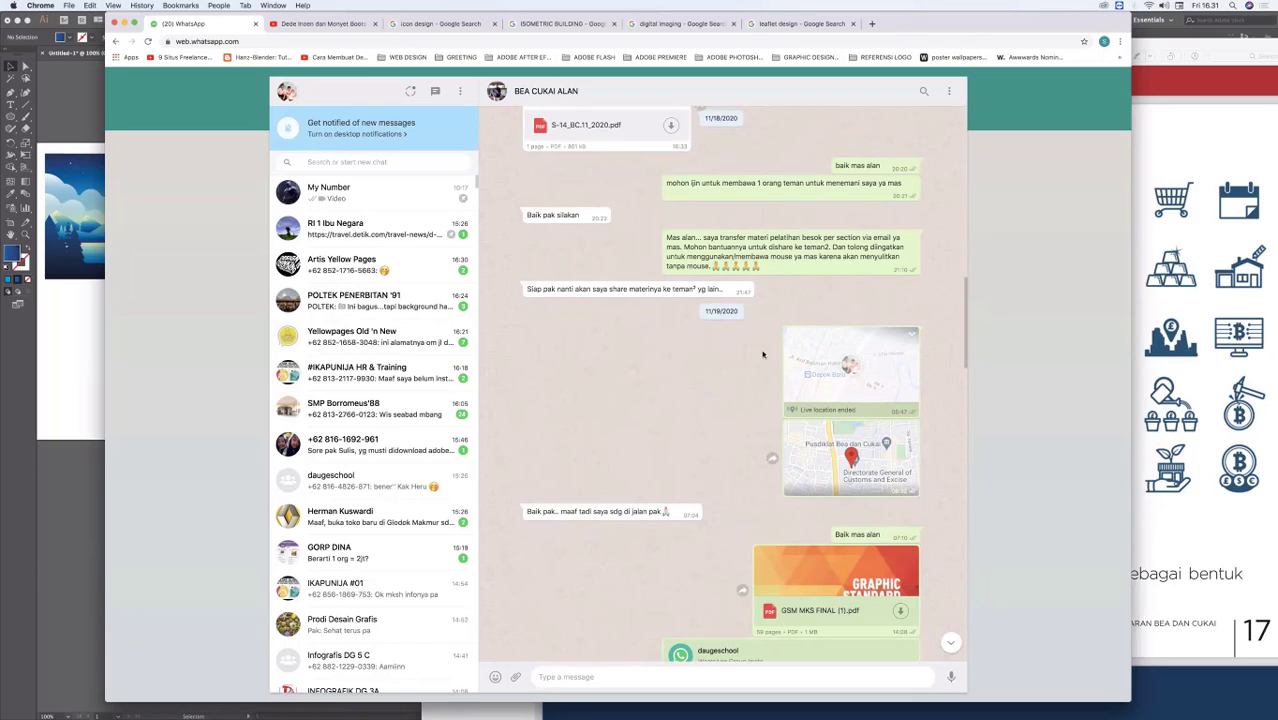
Step: Open the daugeschool group chat and go back to the GORP Kompas Gramedia training photos
left_click(420, 483)
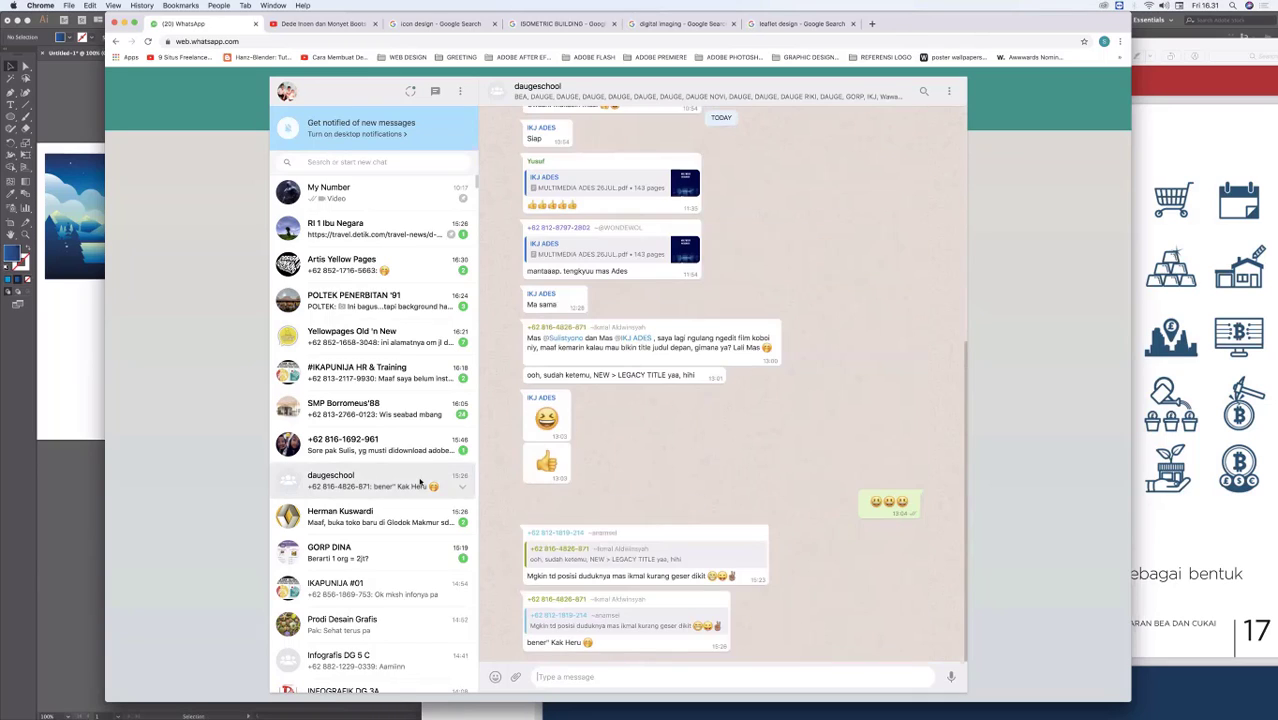
scroll(752, 465, "up", 2)
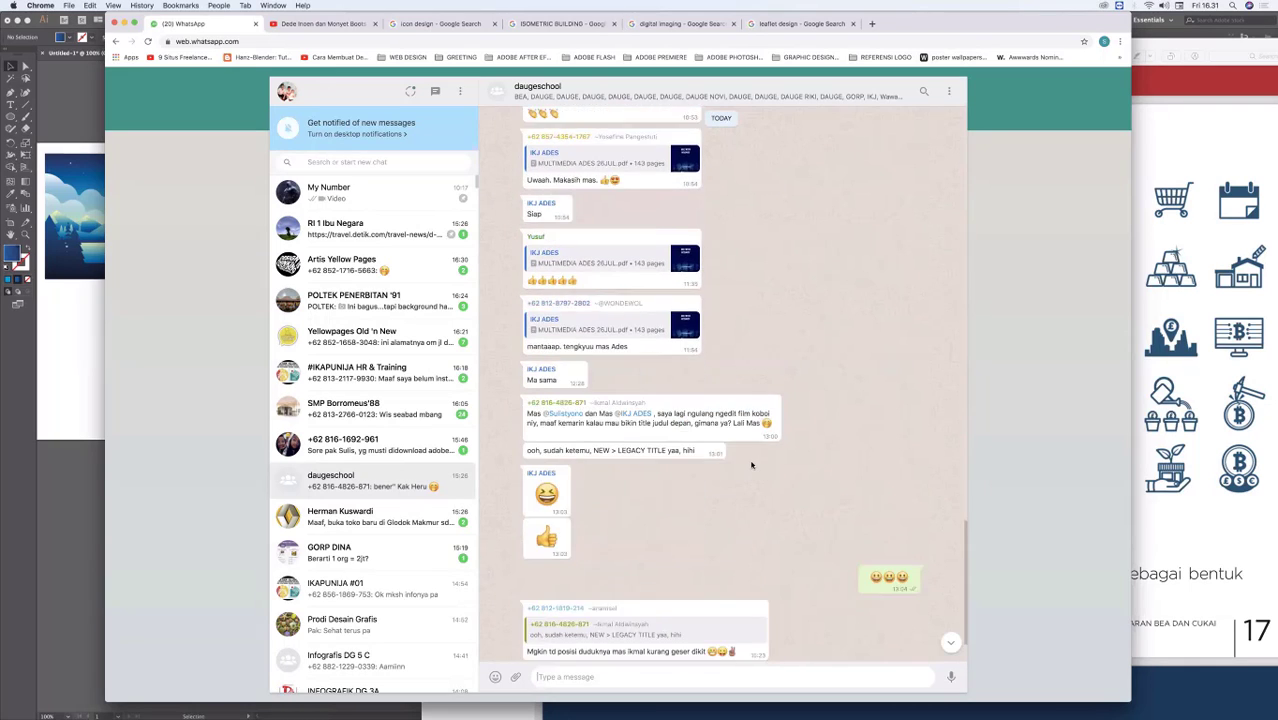
scroll(752, 465, "up", 10)
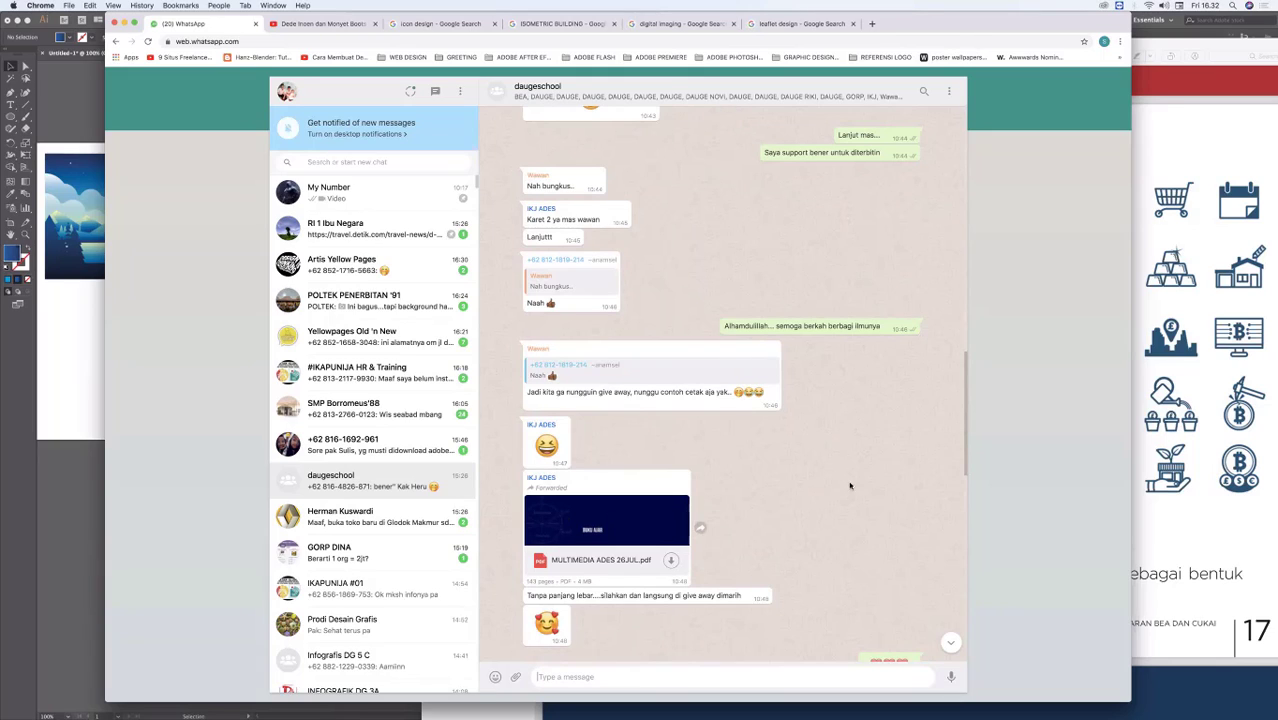
scroll(853, 479, "up", 3)
scroll(853, 479, "up", 15)
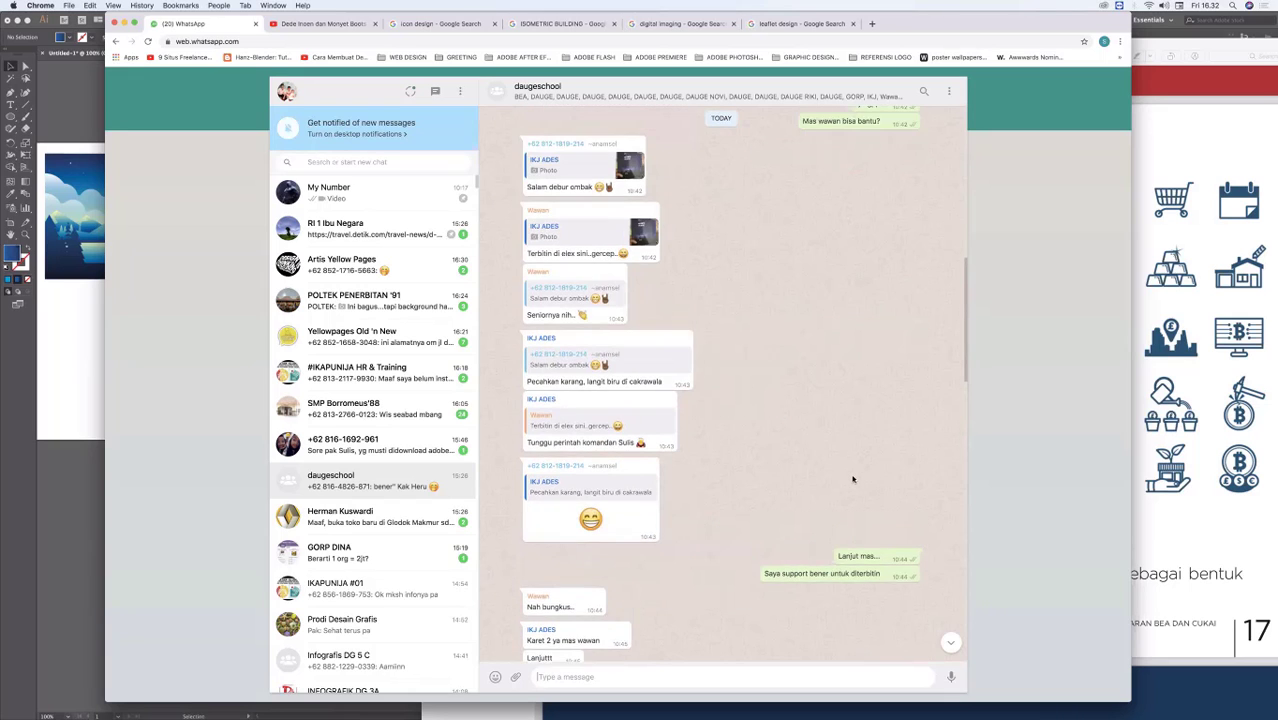
scroll(853, 479, "up", 10)
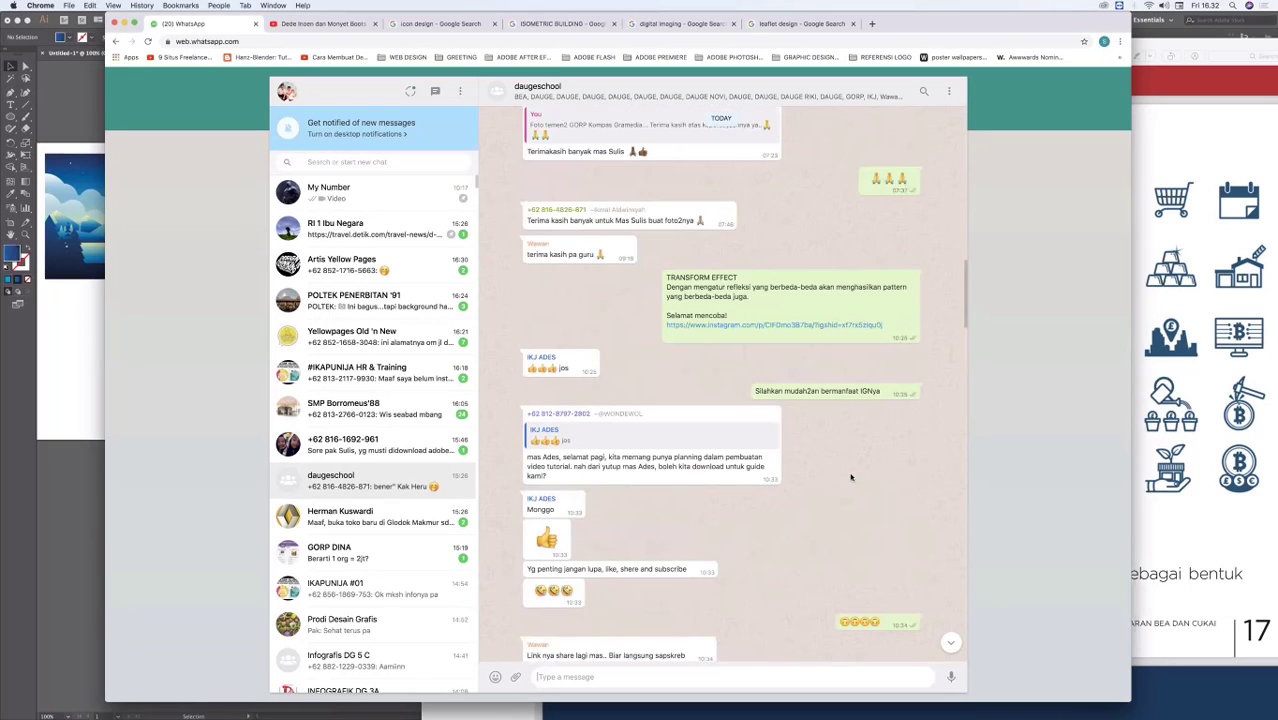
scroll(853, 479, "up", 3)
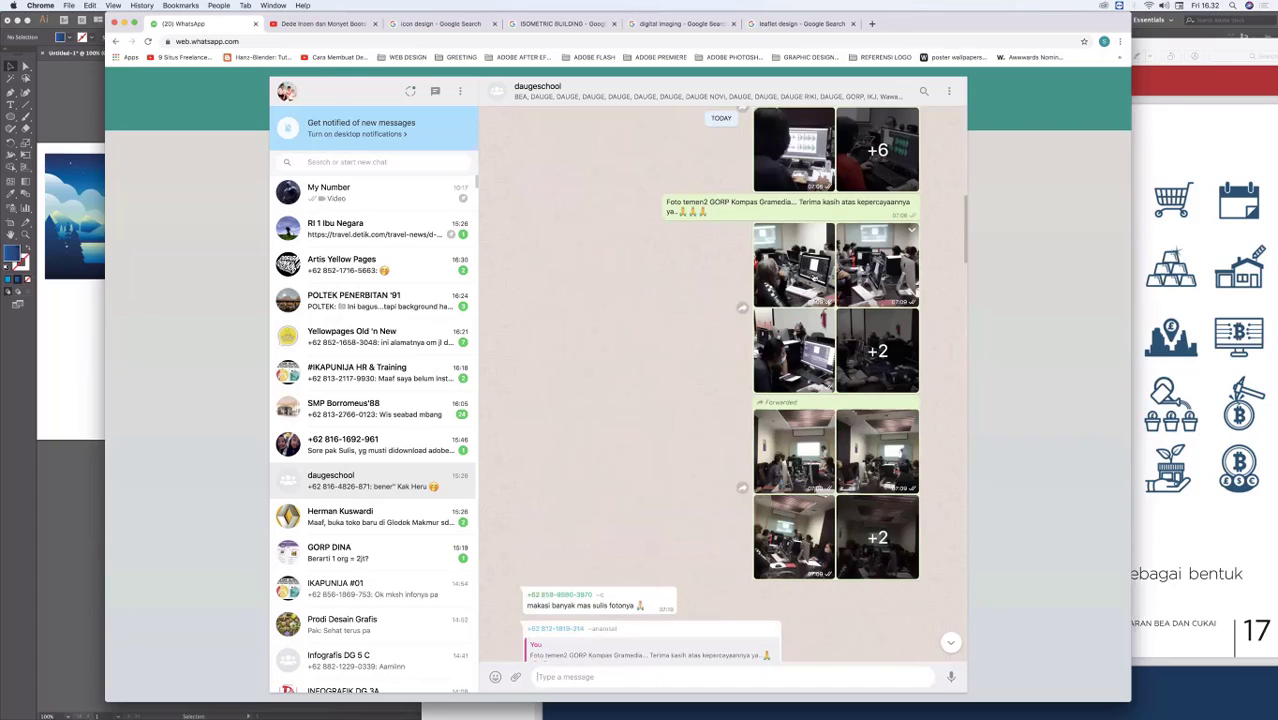
Step: View the GORP Kompas Gramedia training photos one after another and close the photo viewer
left_click(818, 278)
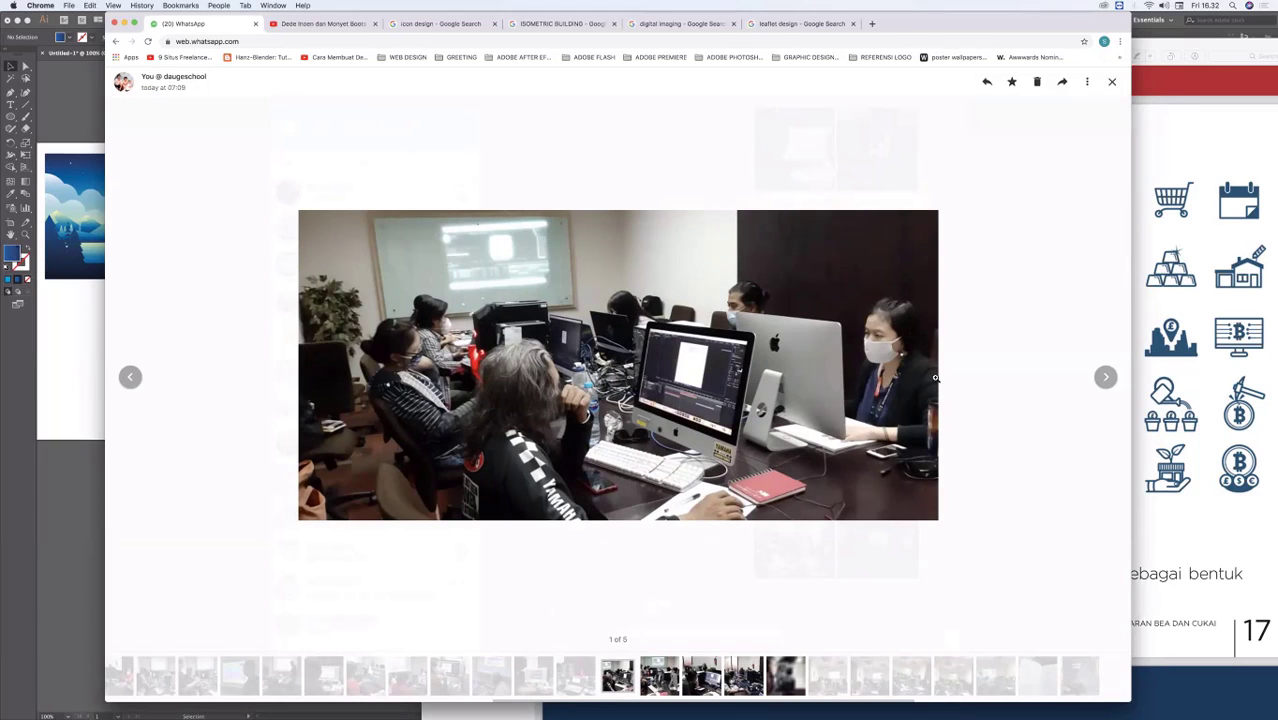
left_click(1106, 378)
left_click(1106, 378)
left_click(1106, 378)
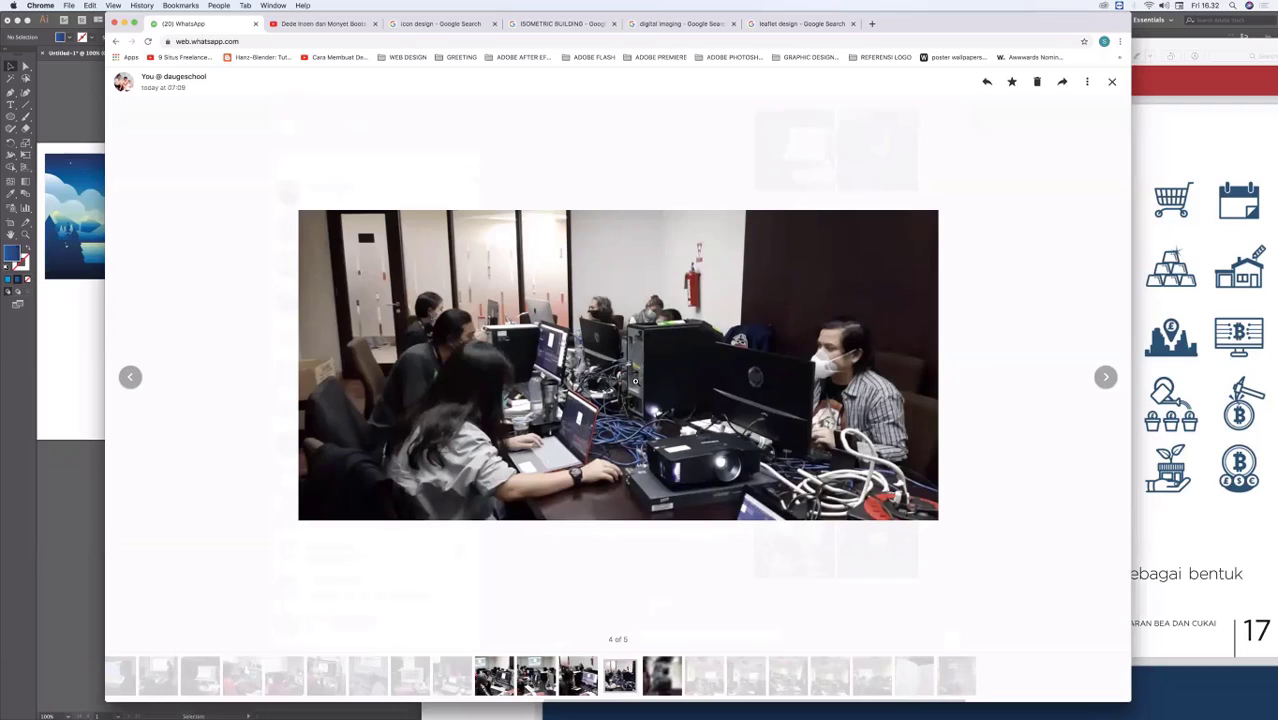
left_click(1106, 378)
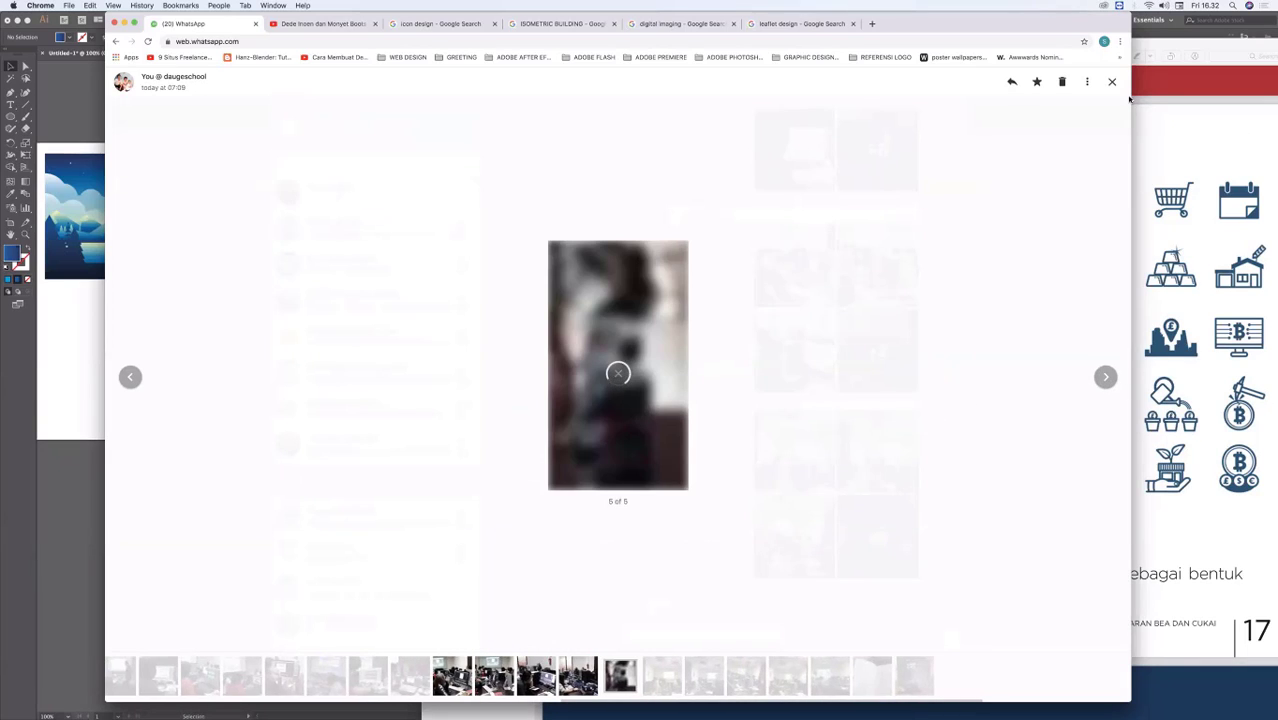
left_click(1045, 221)
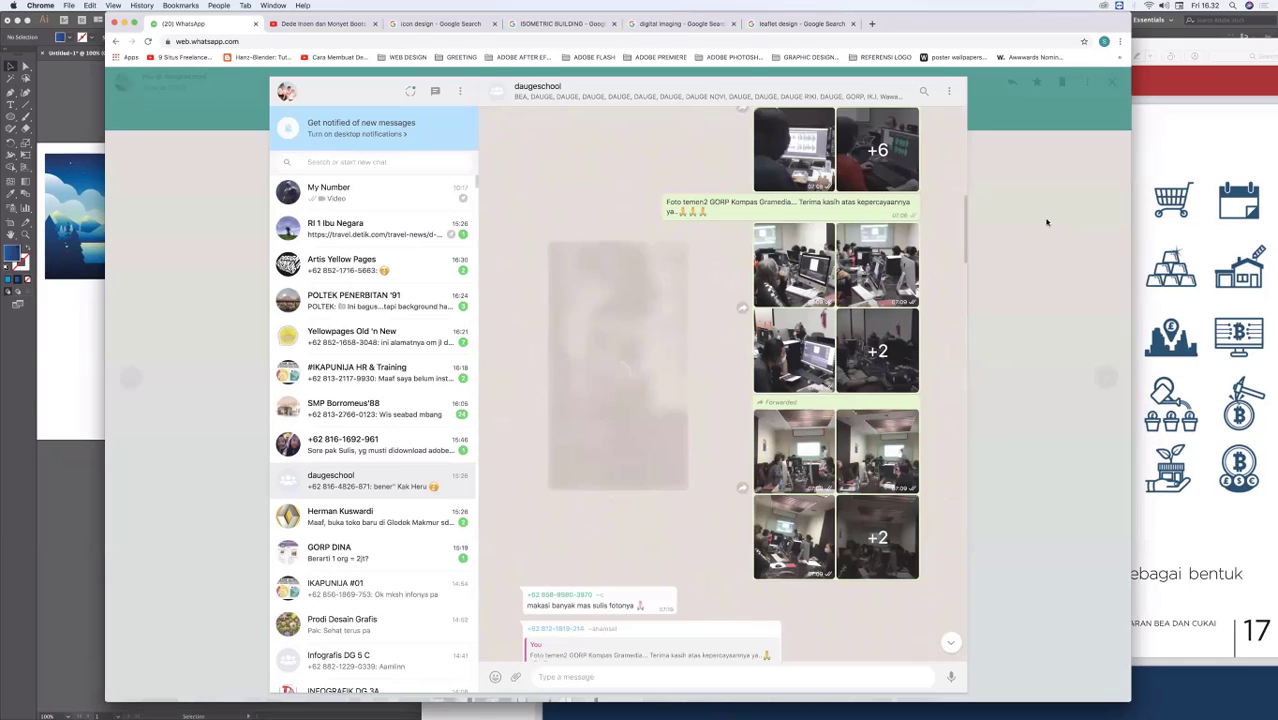